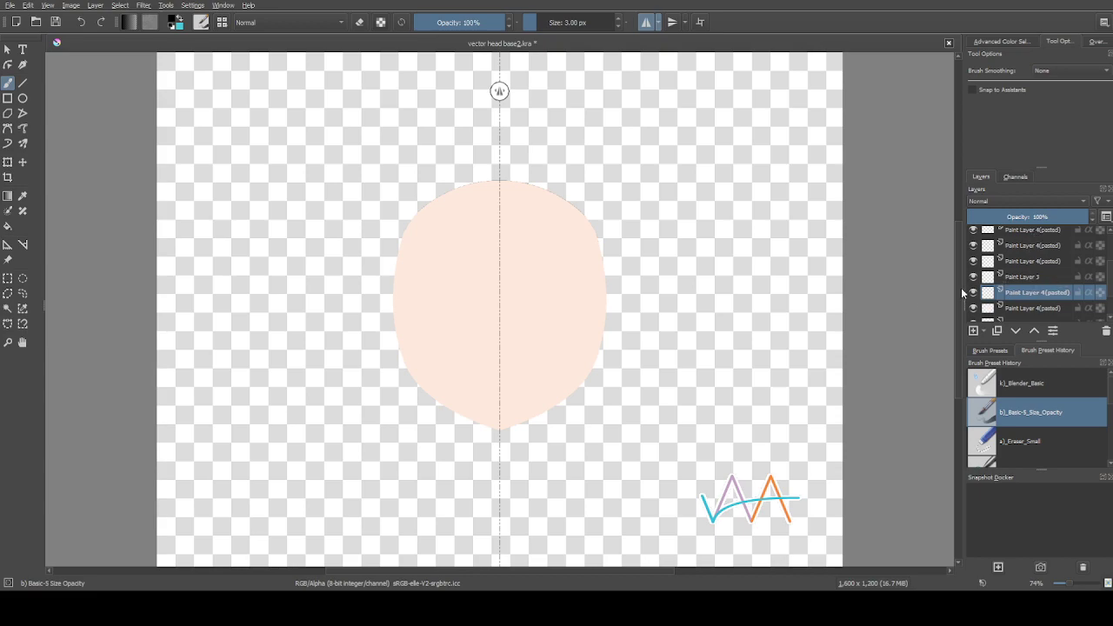
Move the selected pasted paint layer higher in the layer stack
drag(1013, 294, 1015, 231)
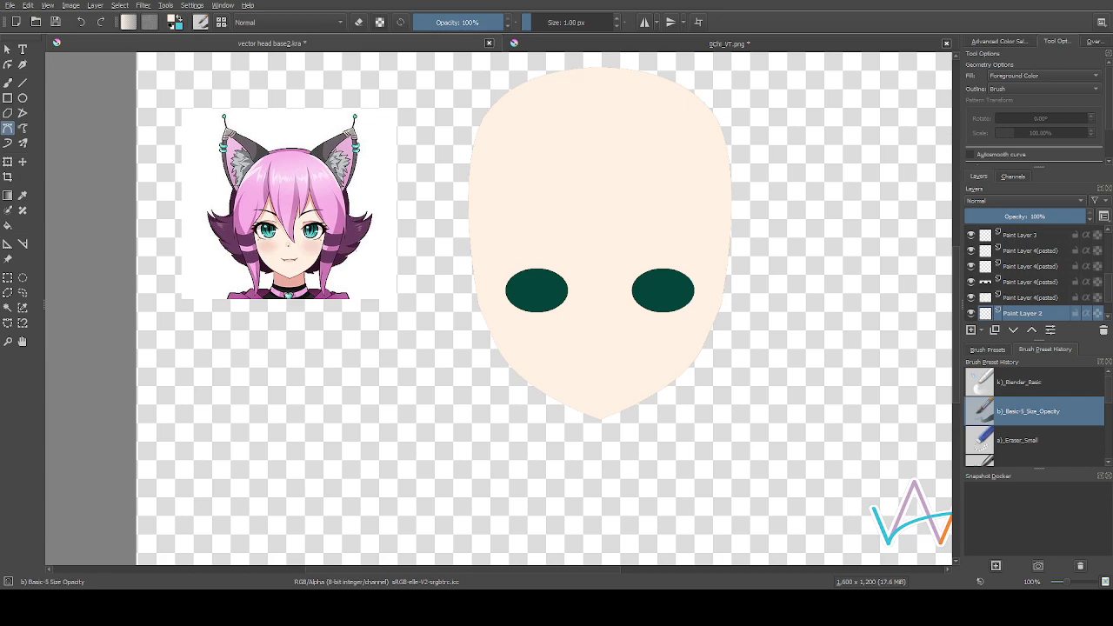
Pick the dark purple hair colour from the character reference and turn on horizontal mirroring for the head drawing
scroll(304, 265, up, 3)
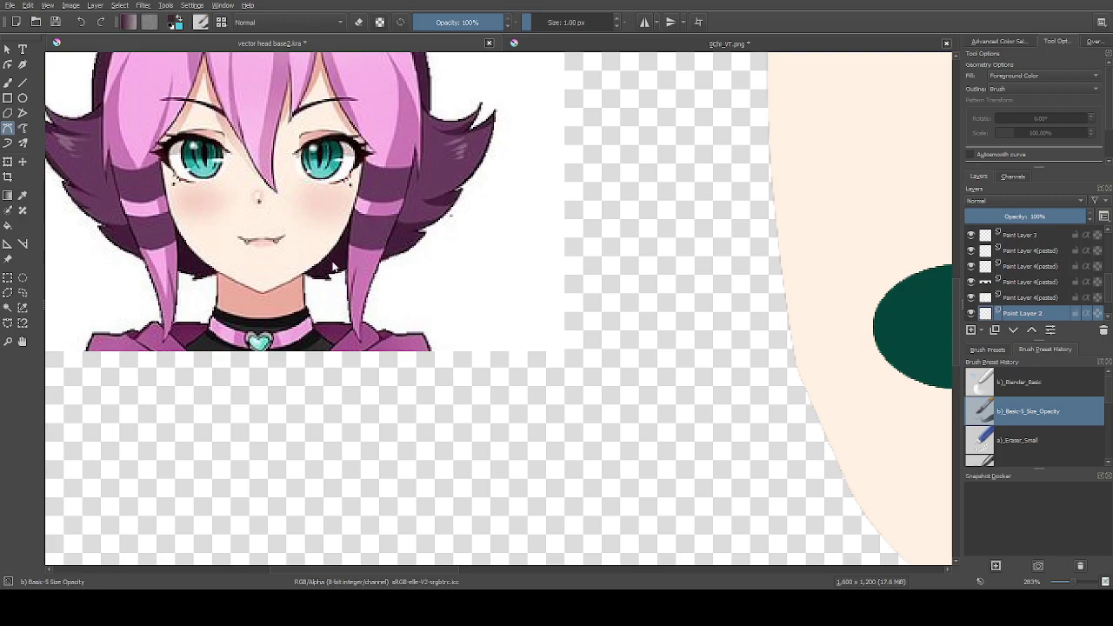
scroll(333, 257, down, 2)
scroll(213, 156, up, 3)
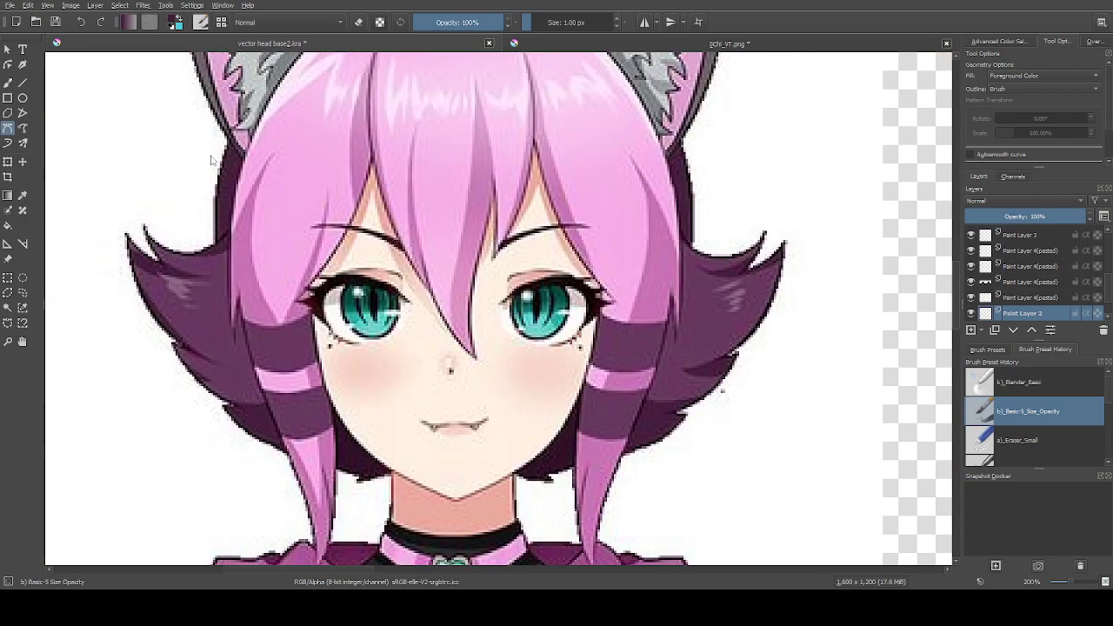
scroll(213, 156, down, 4)
scroll(466, 131, down, 1)
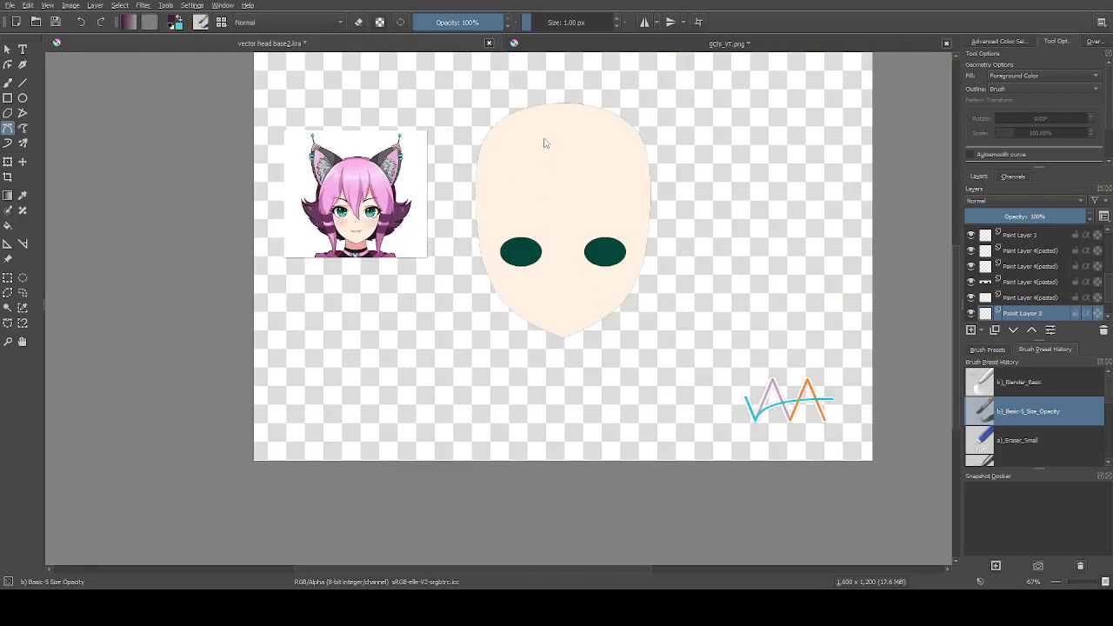
scroll(556, 122, up, 3)
click(644, 22)
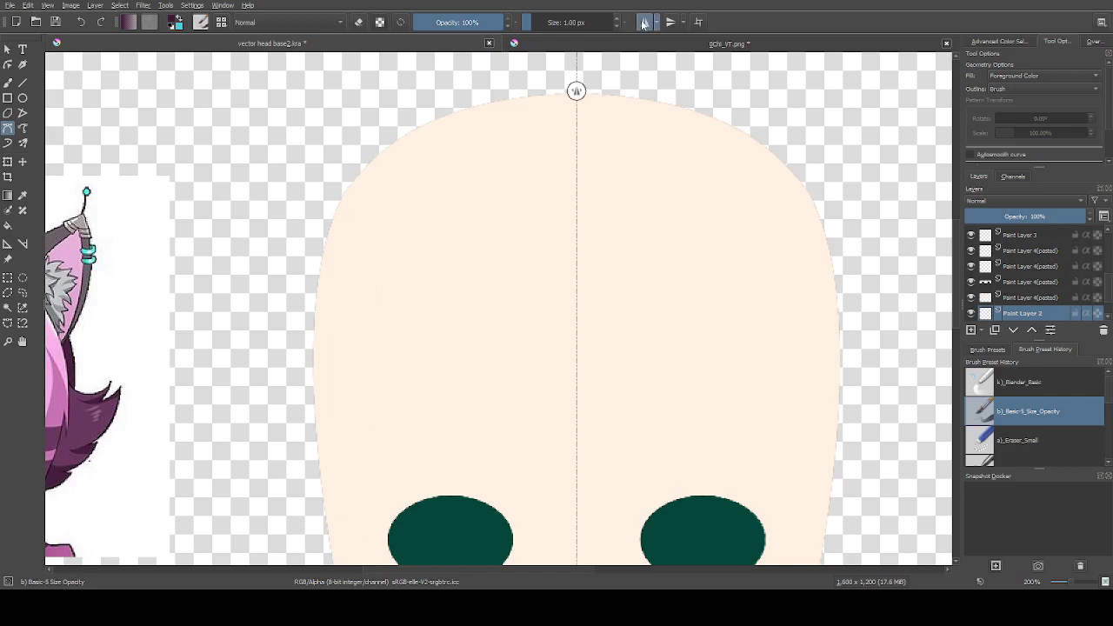
Draw a filled, mirrored Bezier shape on Paint Layer 2 from the top of the head around its side as back hair
scroll(348, 261, down, 2)
scroll(186, 365, down, 1)
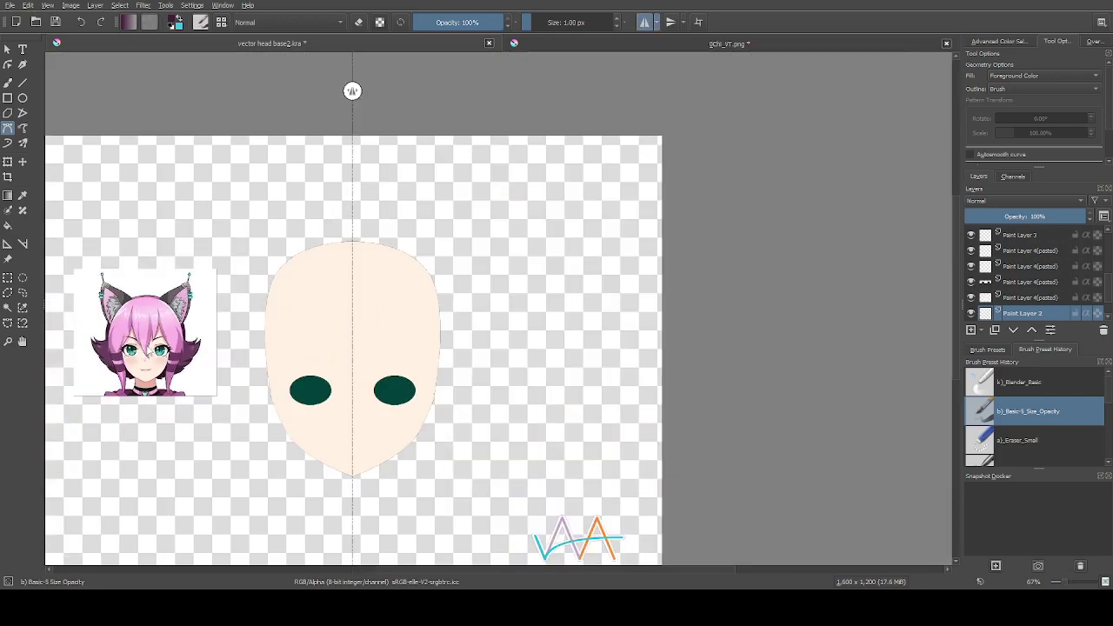
scroll(152, 348, up, 2)
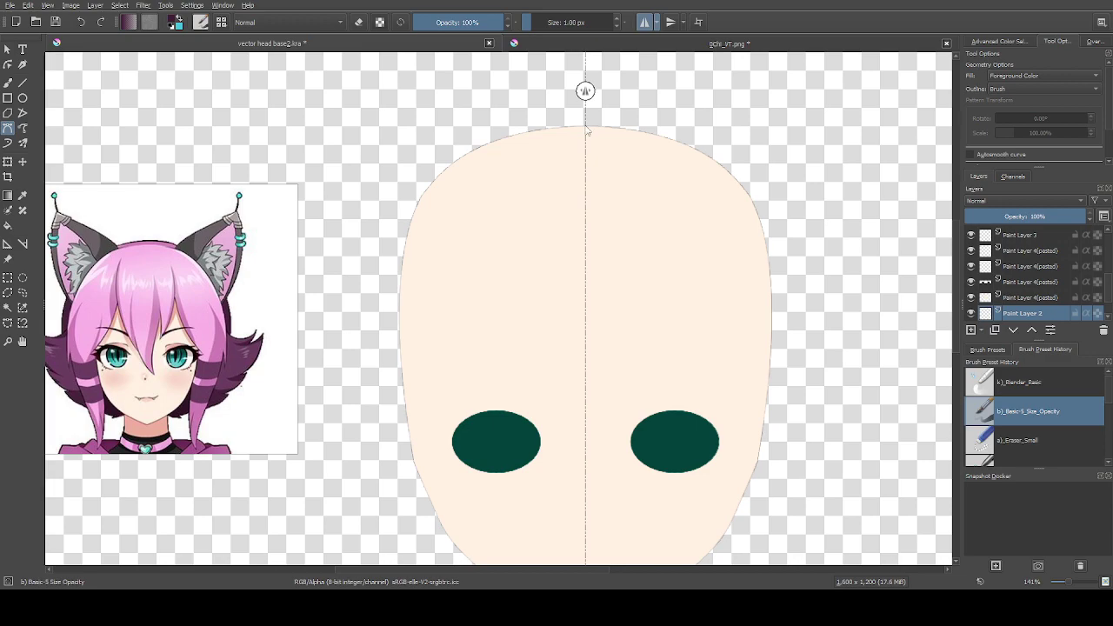
click(585, 126)
scroll(608, 119, down, 2)
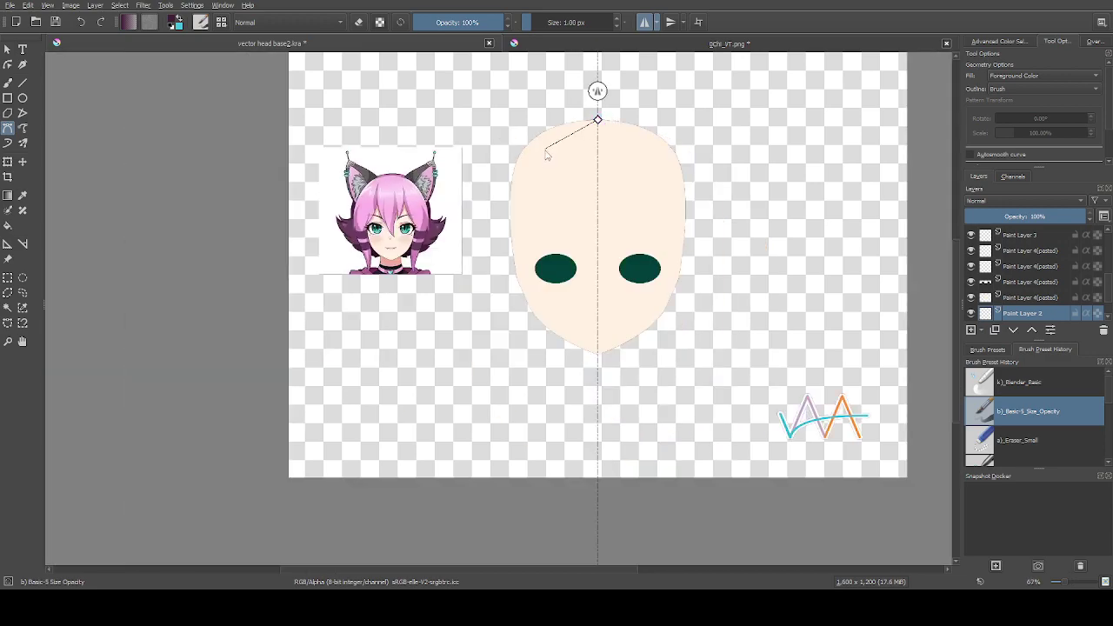
scroll(551, 171, up, 2)
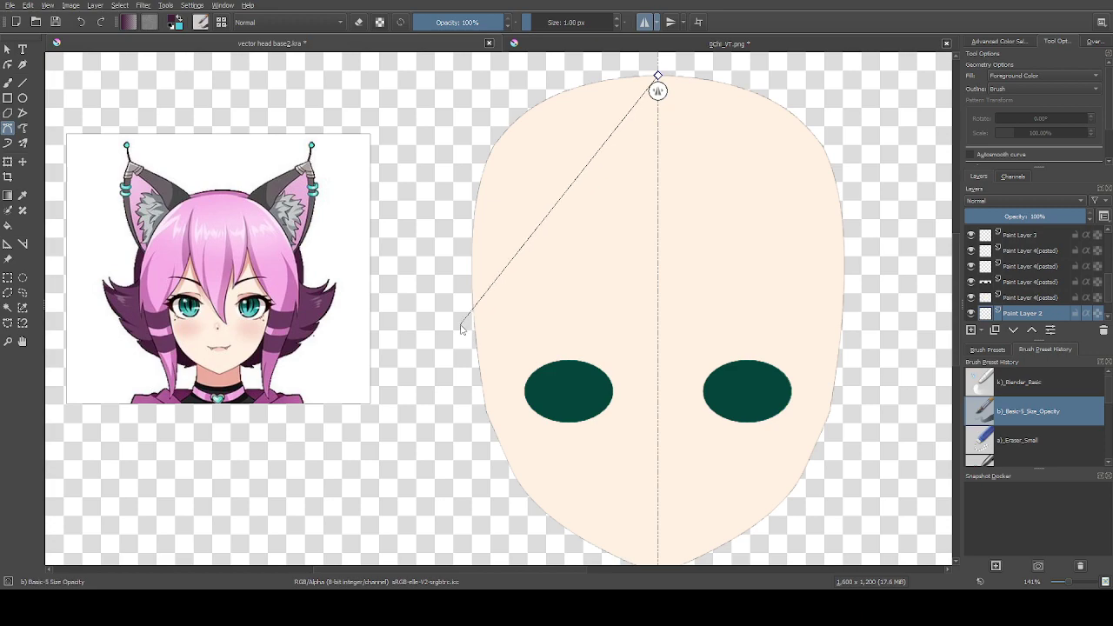
drag(464, 323, 494, 507)
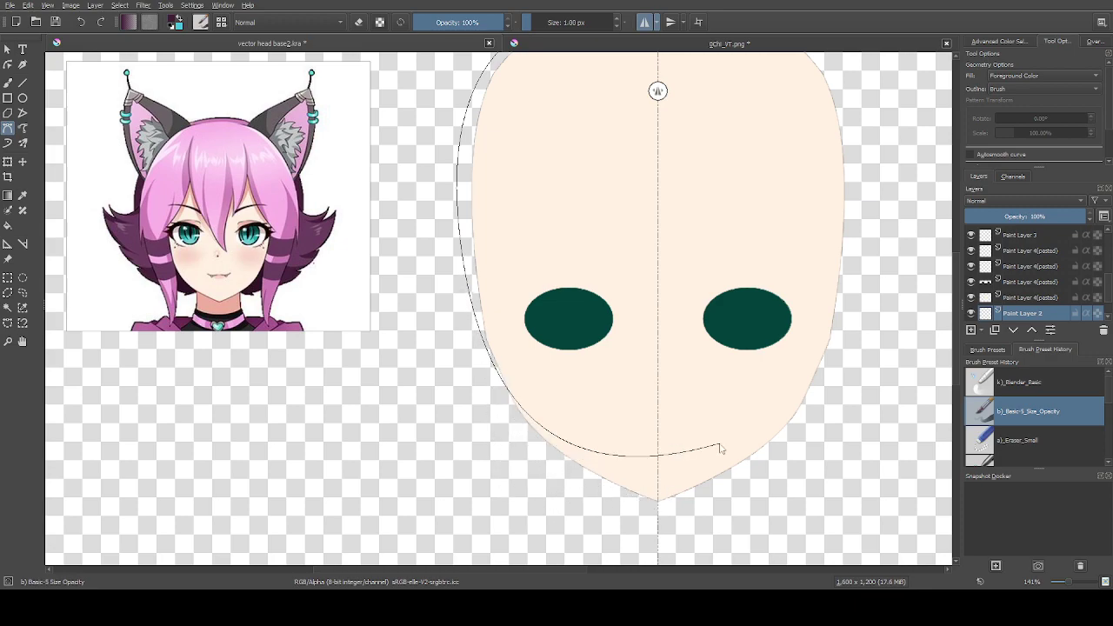
scroll(722, 446, down, 4)
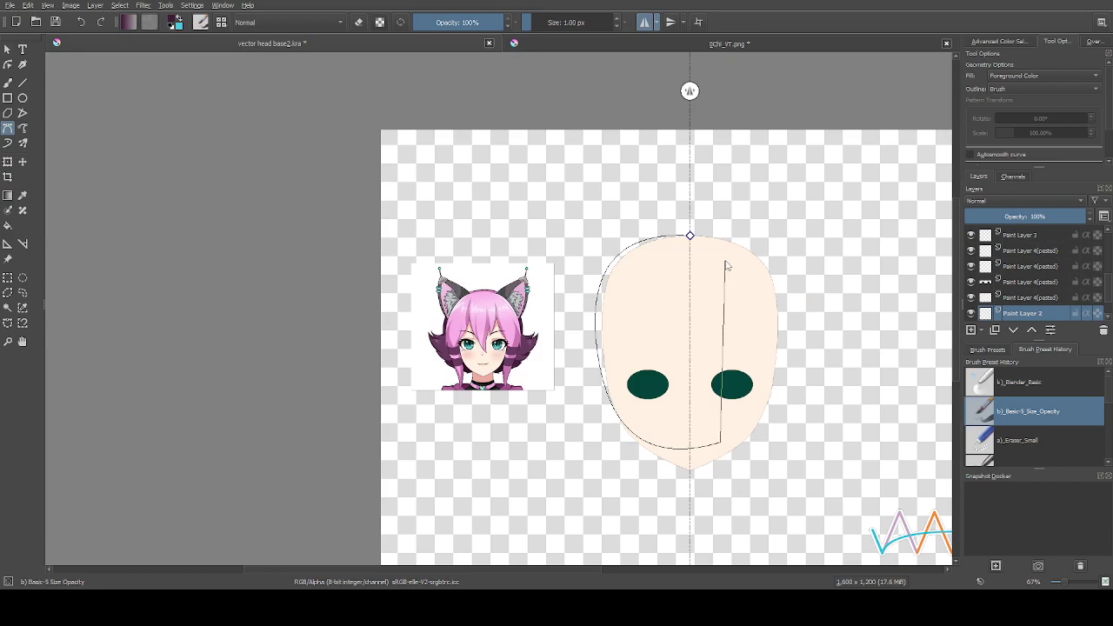
click(694, 239)
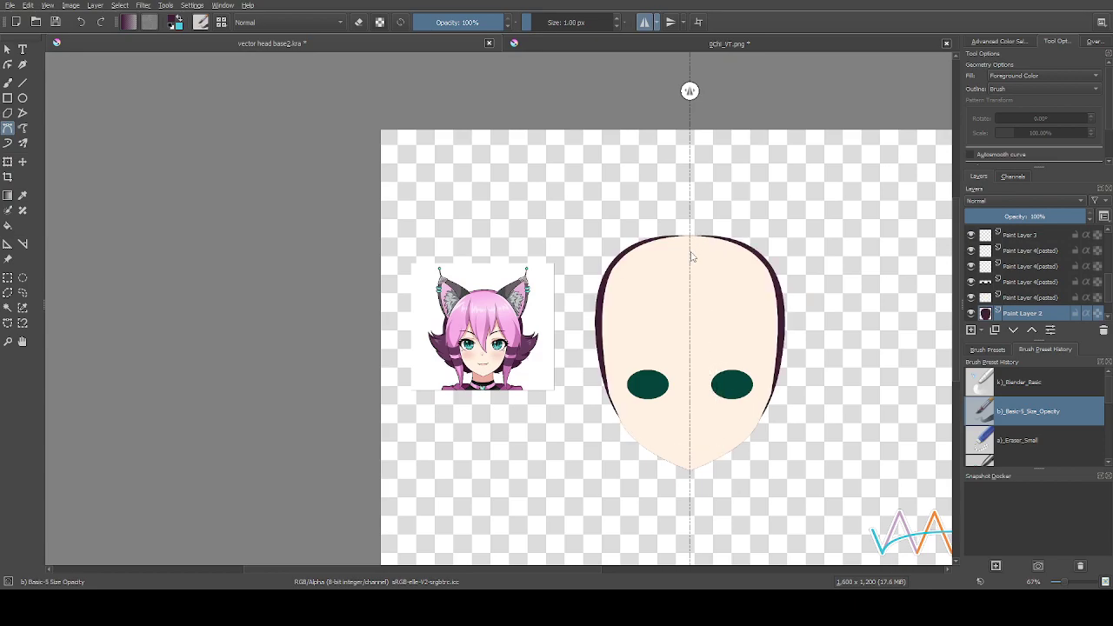
Widen the back hair with a second mirrored Bezier shape bulging outward along the side of the head
scroll(678, 338, up, 3)
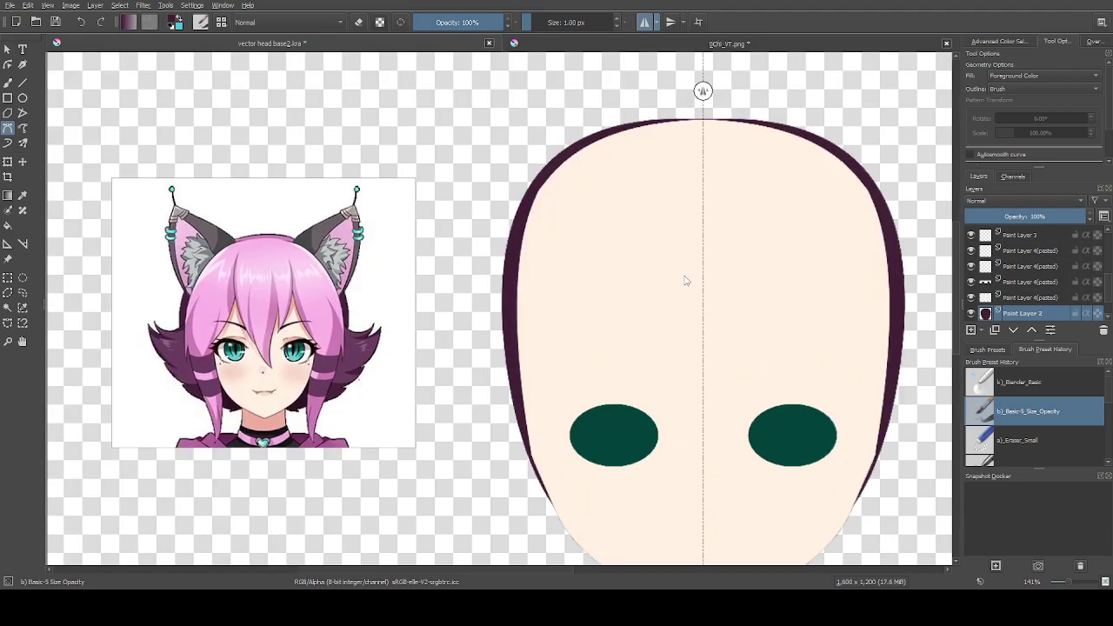
scroll(693, 255, down, 2)
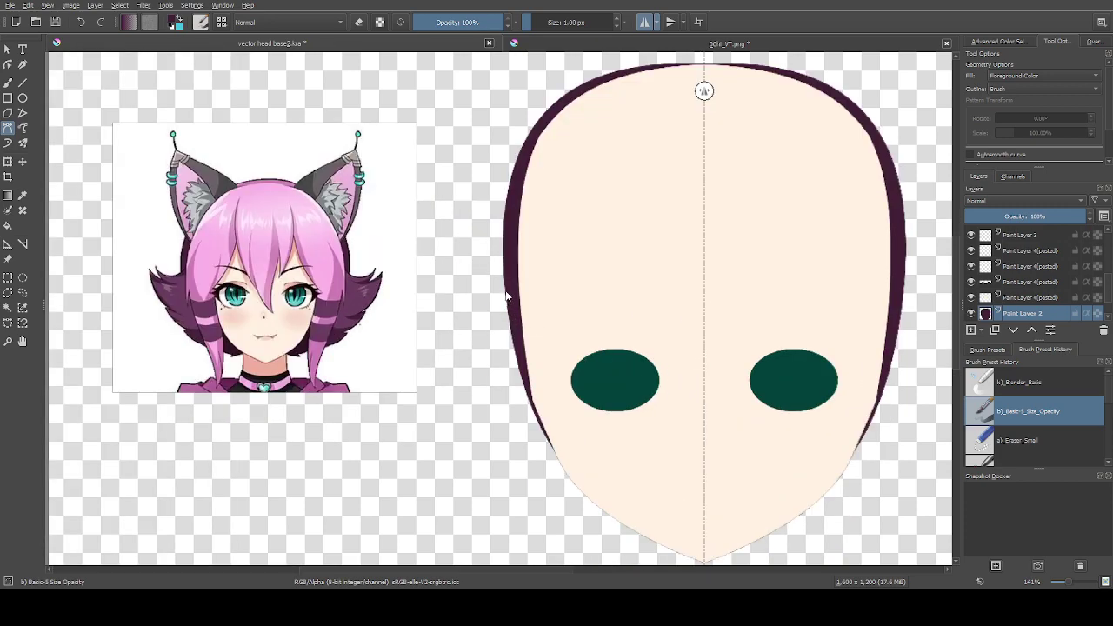
click(608, 75)
drag(506, 312, 539, 496)
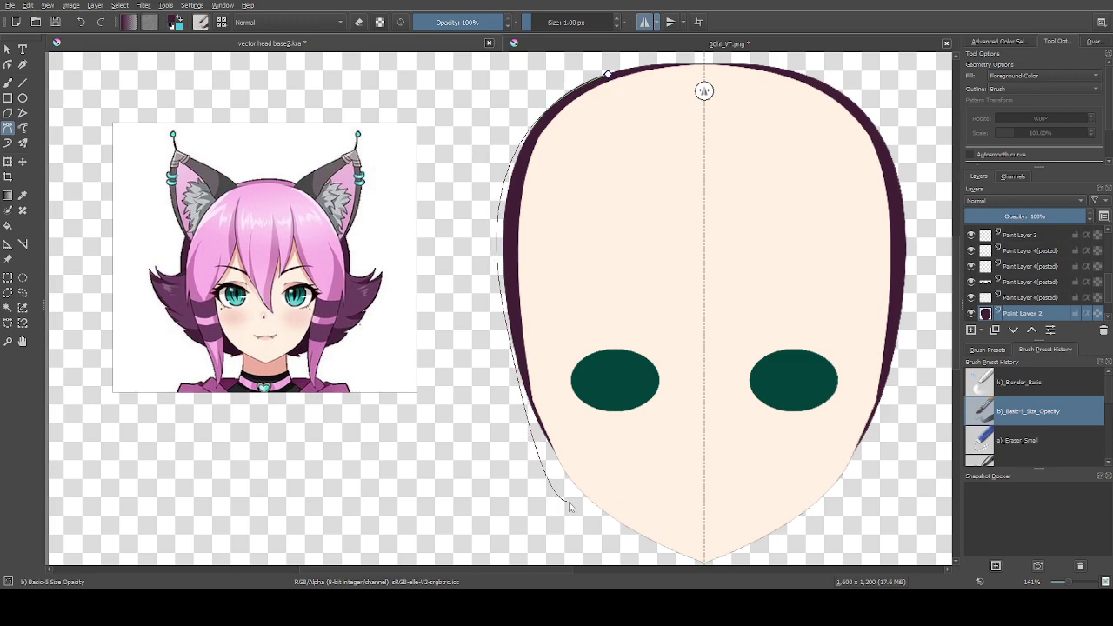
click(610, 75)
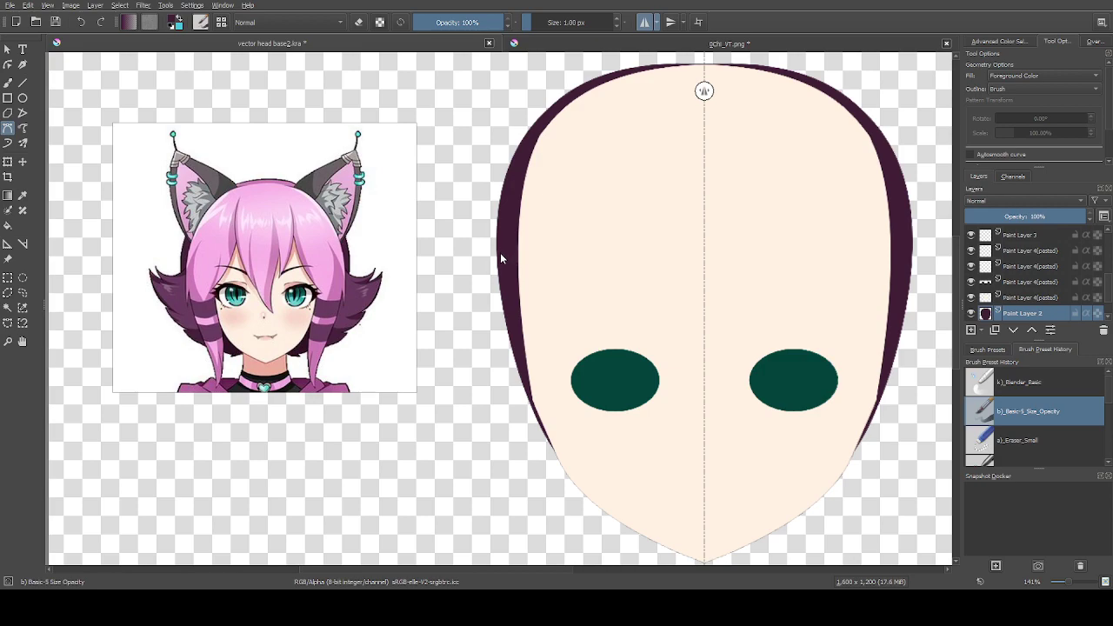
click(426, 272)
drag(565, 280, 612, 246)
drag(426, 271, 336, 172)
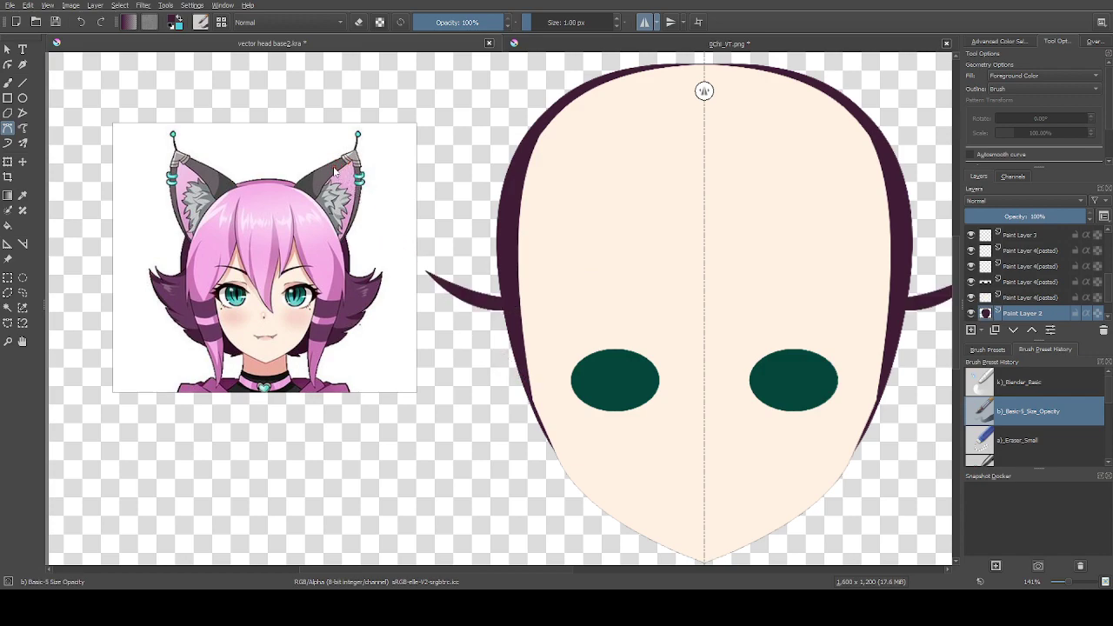
key(ctrl+z)
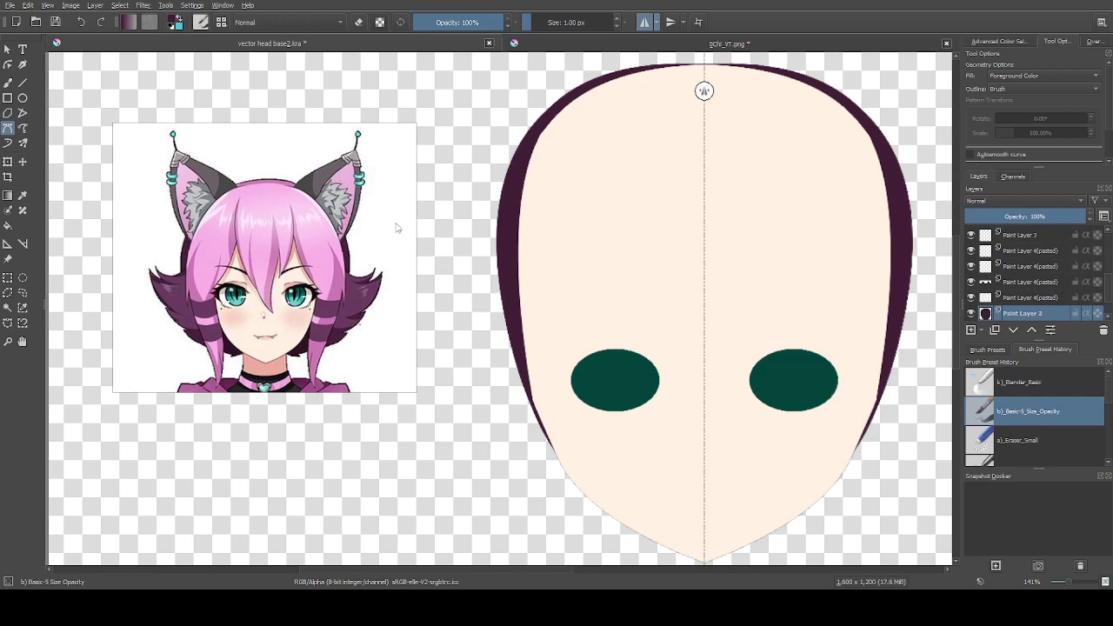
Draw a mirrored, upward-curving hair spike sticking out from the side of the head slightly above eye level
click(435, 274)
drag(511, 302, 658, 258)
click(512, 326)
drag(434, 275, 437, 249)
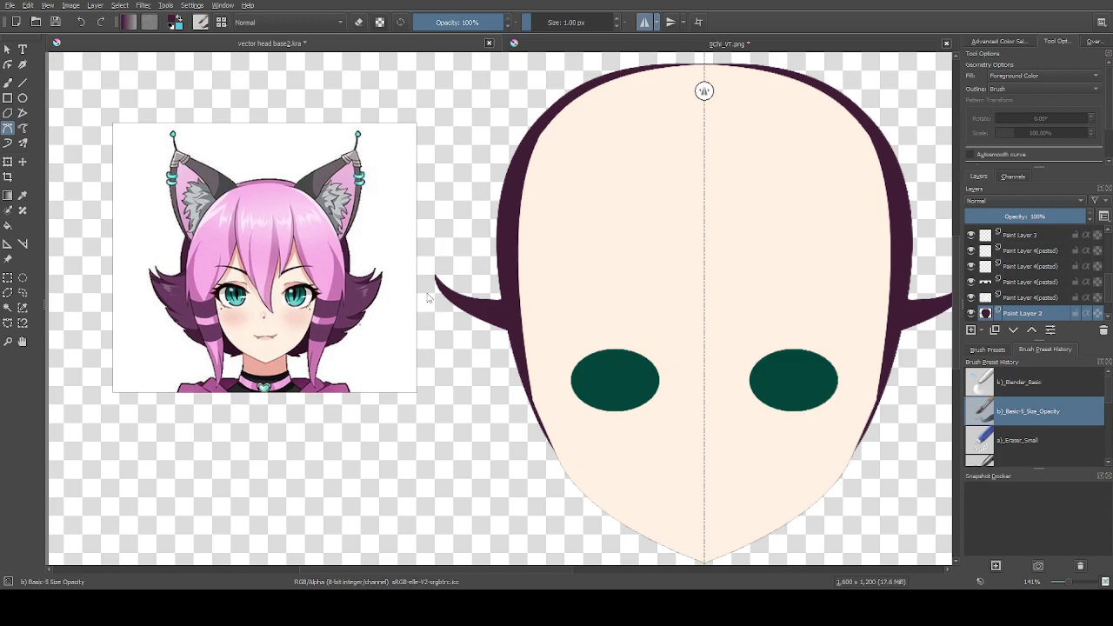
drag(493, 318, 613, 290)
key(BackSpace)
key(BackSpace)
key(BackSpace)
Draw a large mirrored hair tuft from a point just outside the upper spike down to the lower cheek
click(416, 284)
drag(516, 320, 558, 313)
click(591, 484)
drag(416, 282, 427, 193)
Add two smaller mirrored pointed tufts below the large one, stepping down along the hair's outer edge toward the jaw
click(439, 386)
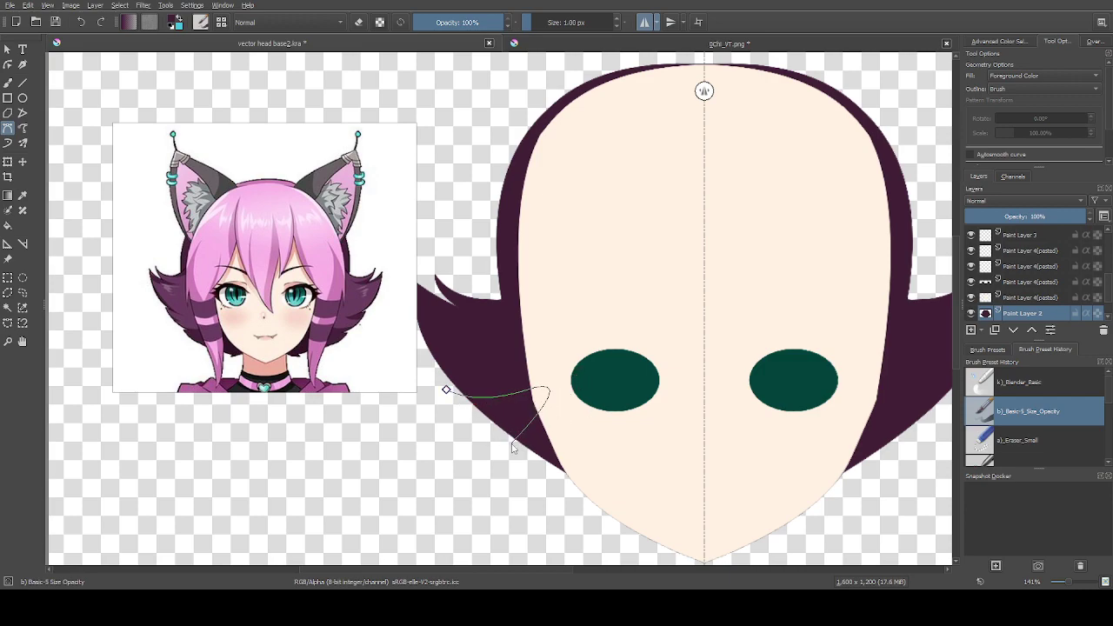
drag(446, 389, 383, 254)
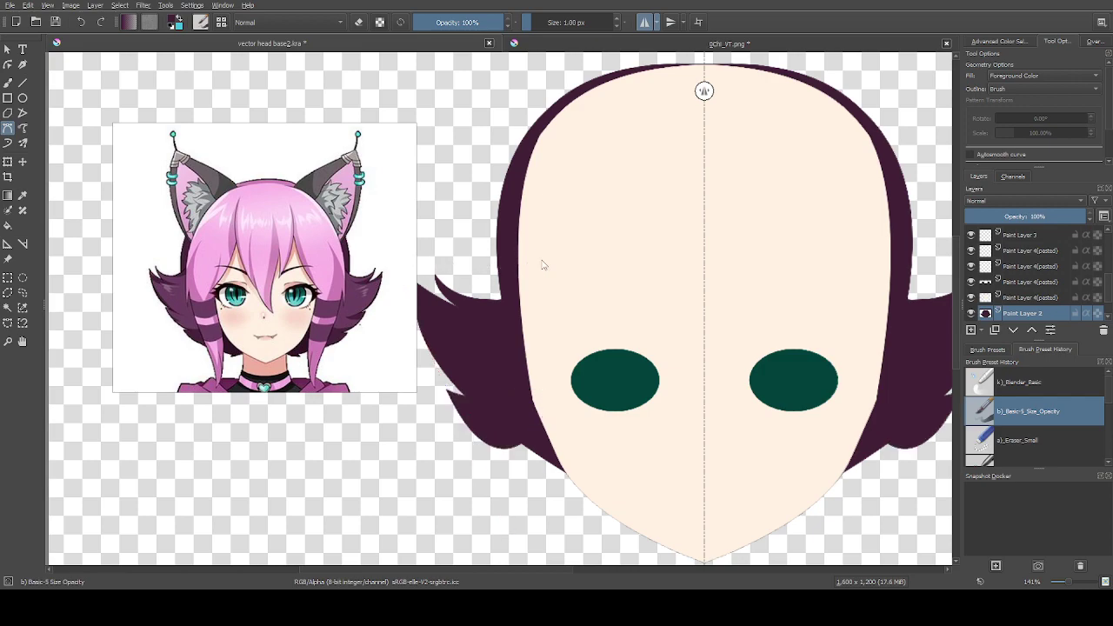
scroll(599, 369, down, 2)
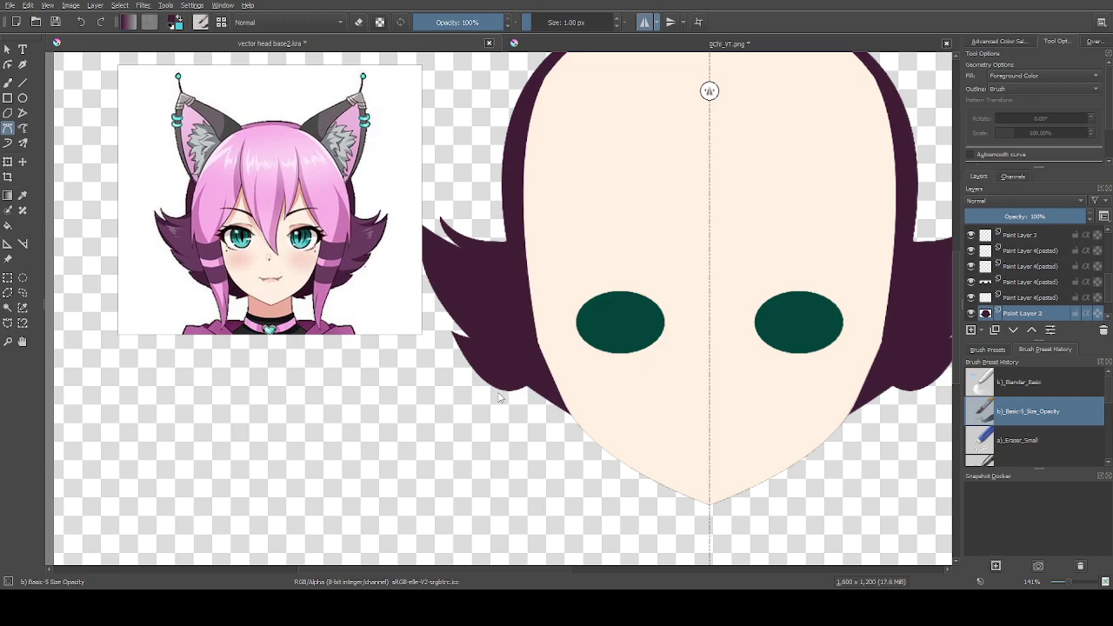
click(494, 391)
drag(494, 392, 408, 287)
click(509, 410)
scroll(509, 410, up, 1)
click(509, 379)
click(509, 379)
scroll(525, 301, down, 1)
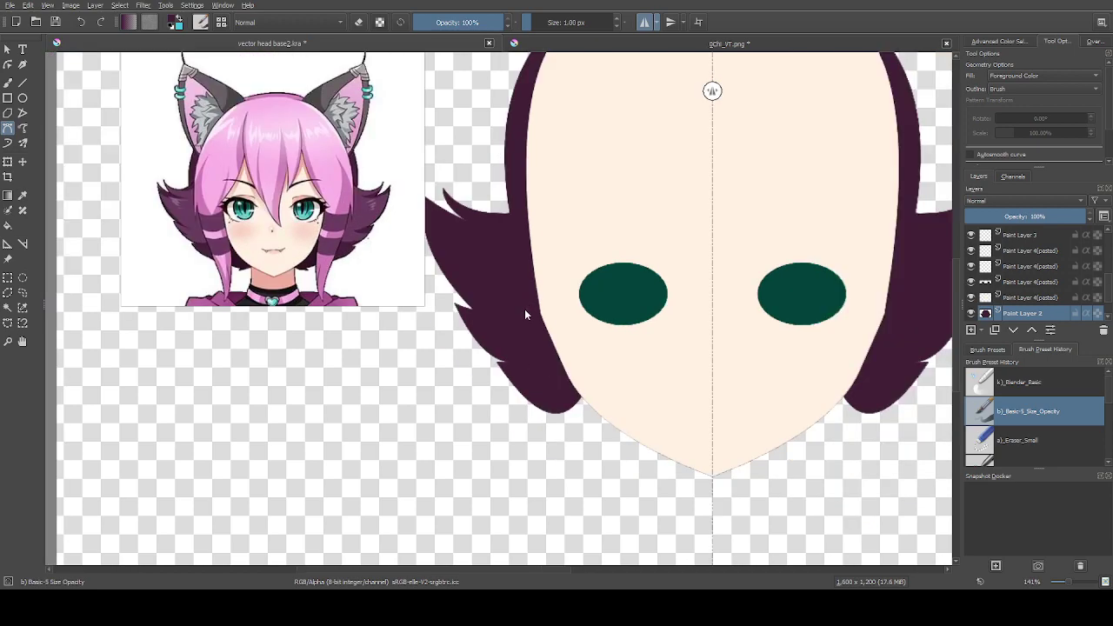
Draw a mirrored filled curve from the lowest tuft's tip sweeping under the jaw to extend the back hair toward the chin
click(497, 363)
drag(666, 456, 772, 453)
scroll(538, 381, up, 4)
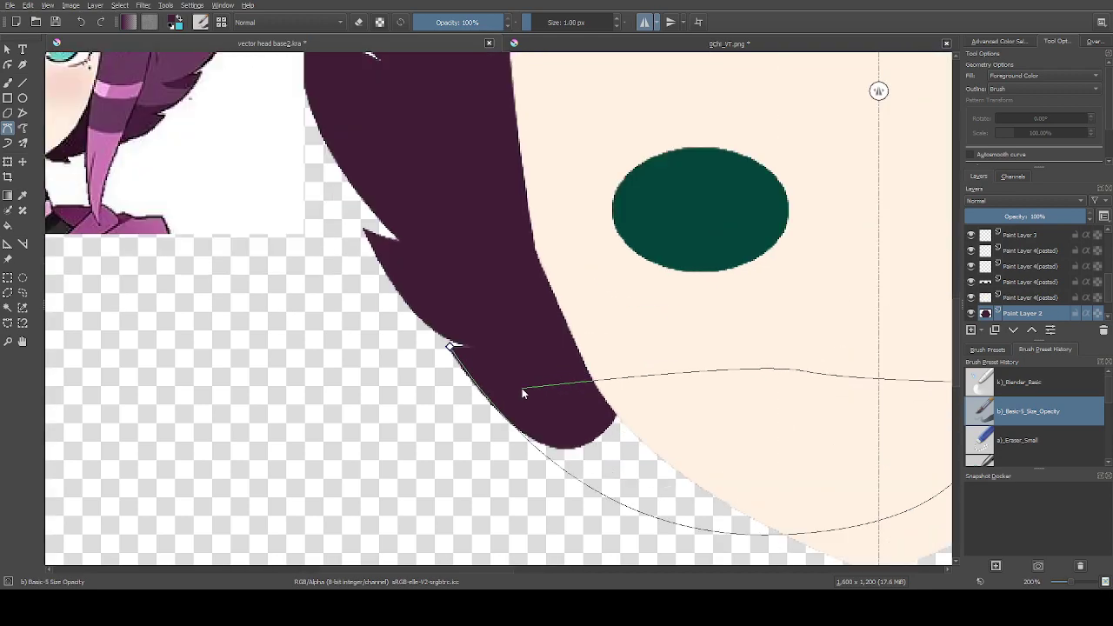
scroll(439, 344, down, 5)
scroll(546, 317, up, 1)
scroll(539, 310, down, 1)
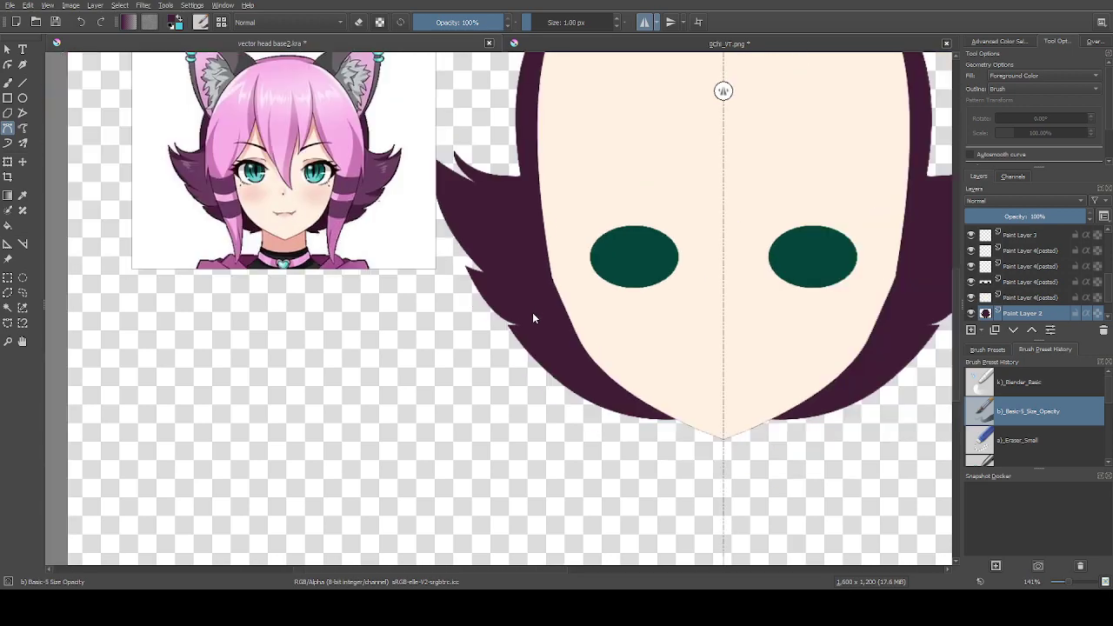
Move the reference image layer down and to the left, clear of the hair tufts
scroll(1026, 287, up, 2)
click(1019, 272)
click(23, 162)
drag(276, 216, 230, 281)
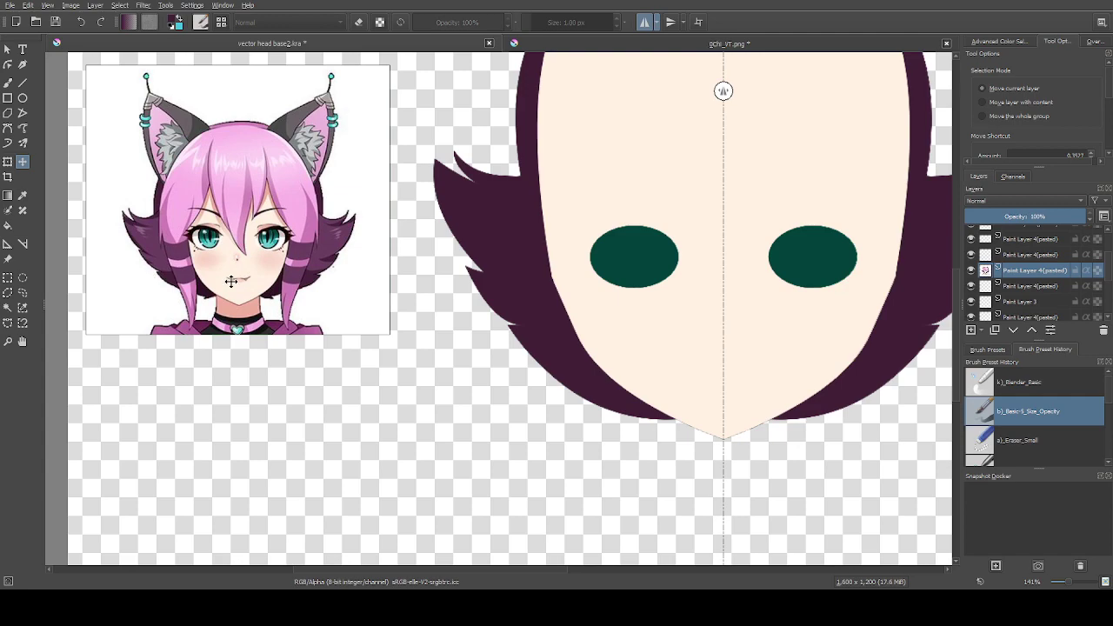
Return to Paint Layer 2 and round out the large upper tuft's outer edge with a mirrored filled Bezier shape
scroll(240, 275, down, 1)
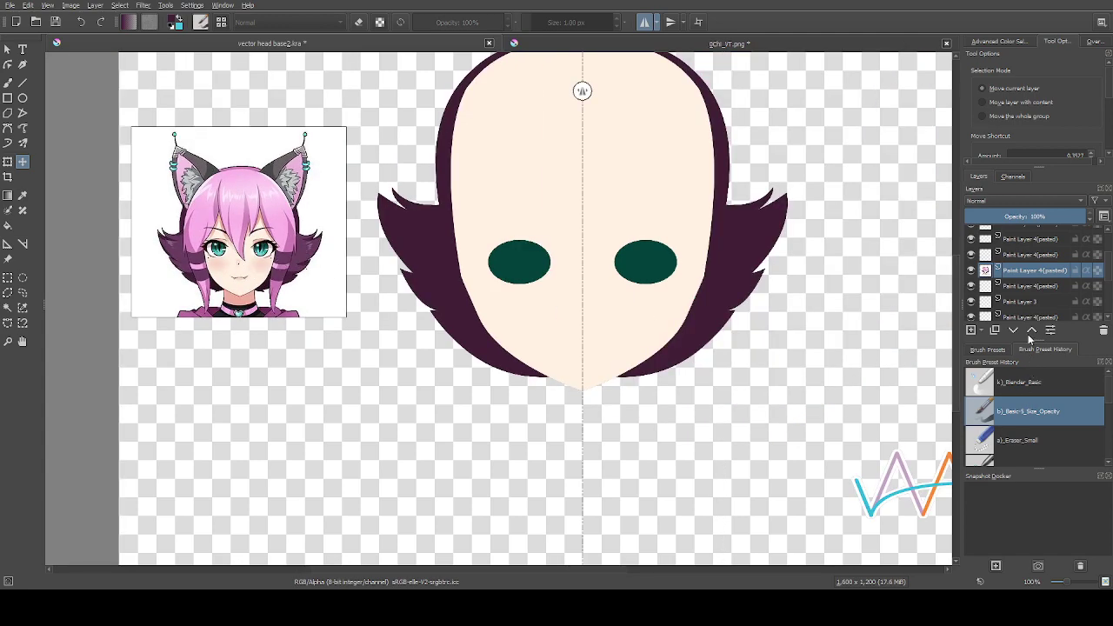
scroll(1008, 266, down, 2)
click(1007, 313)
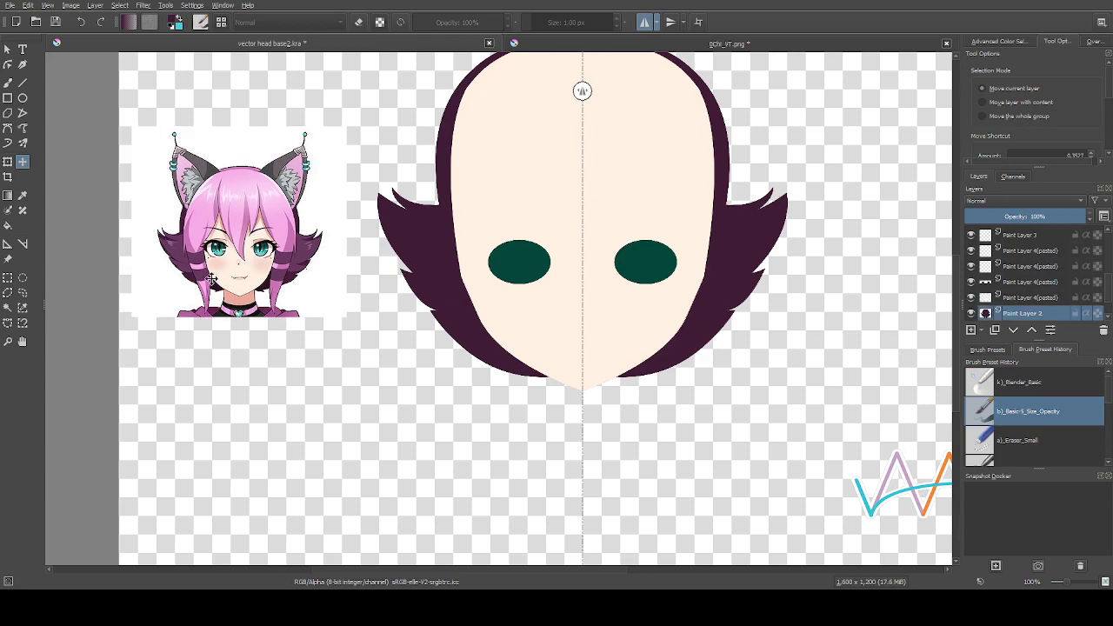
click(8, 127)
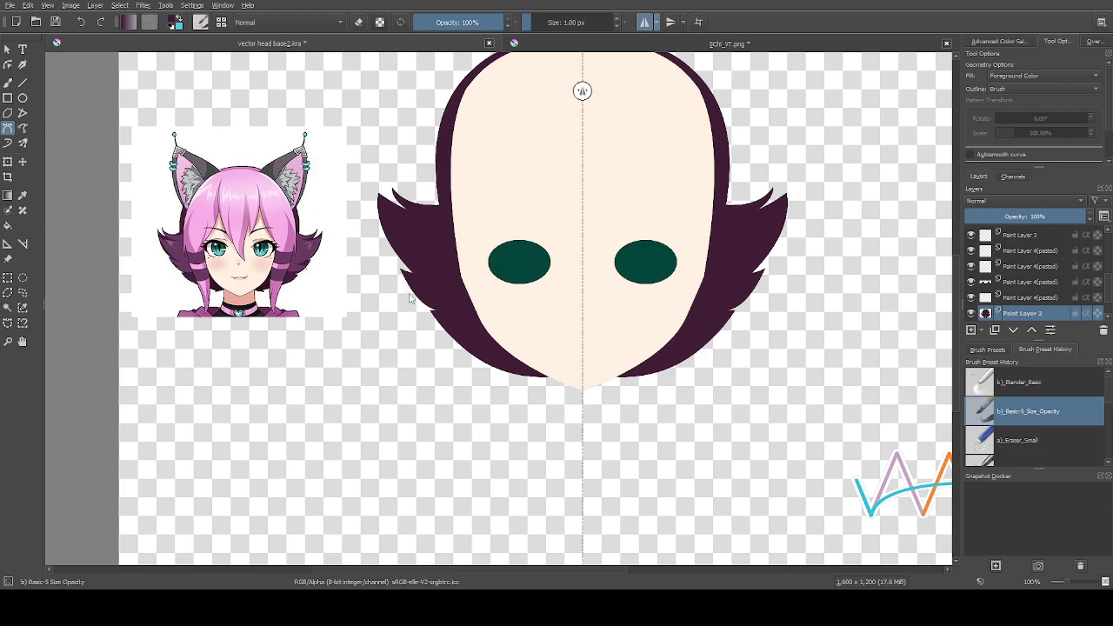
scroll(400, 269, up, 1)
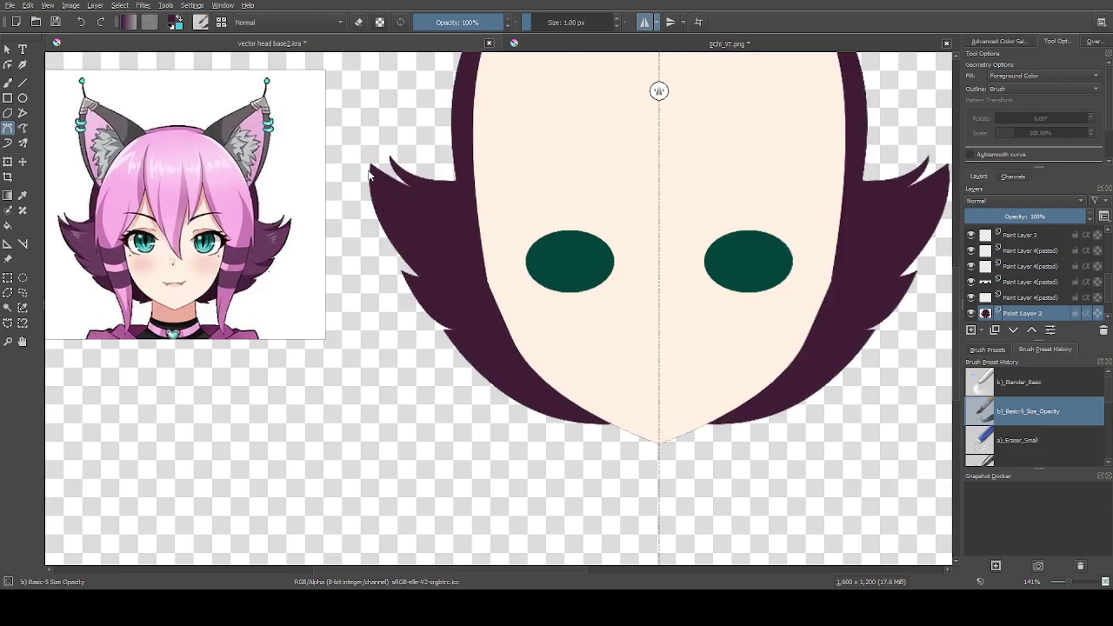
scroll(370, 169, up, 1)
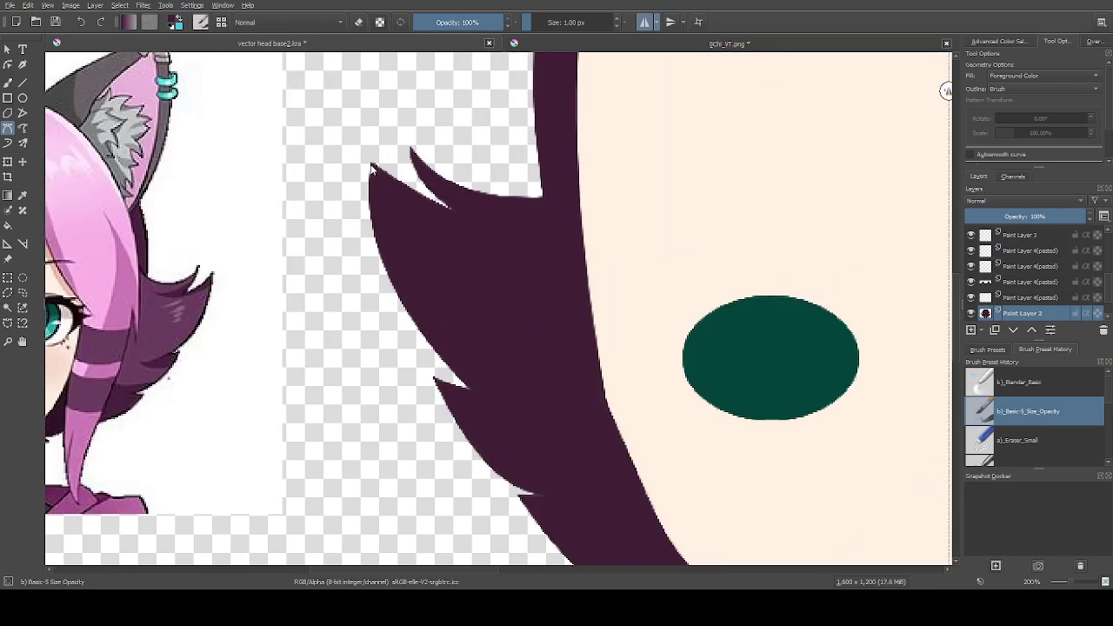
click(372, 164)
drag(474, 391, 584, 458)
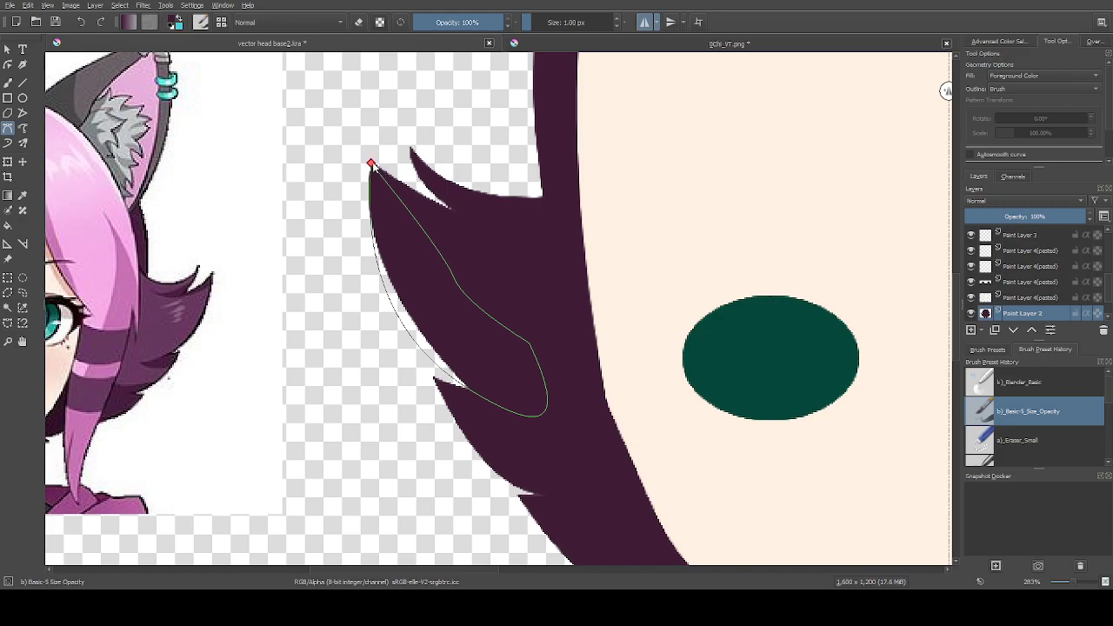
click(372, 164)
scroll(565, 275, down, 1)
scroll(565, 275, down, 1)
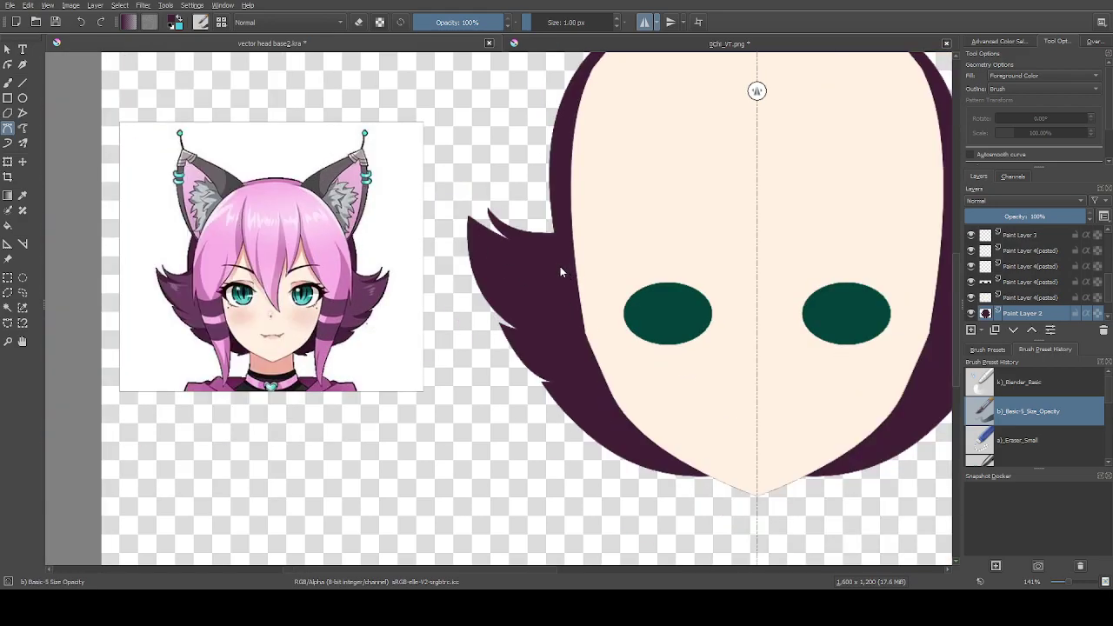
Erase the pointed tip of the second tuft on the side hair
scroll(524, 308, up, 3)
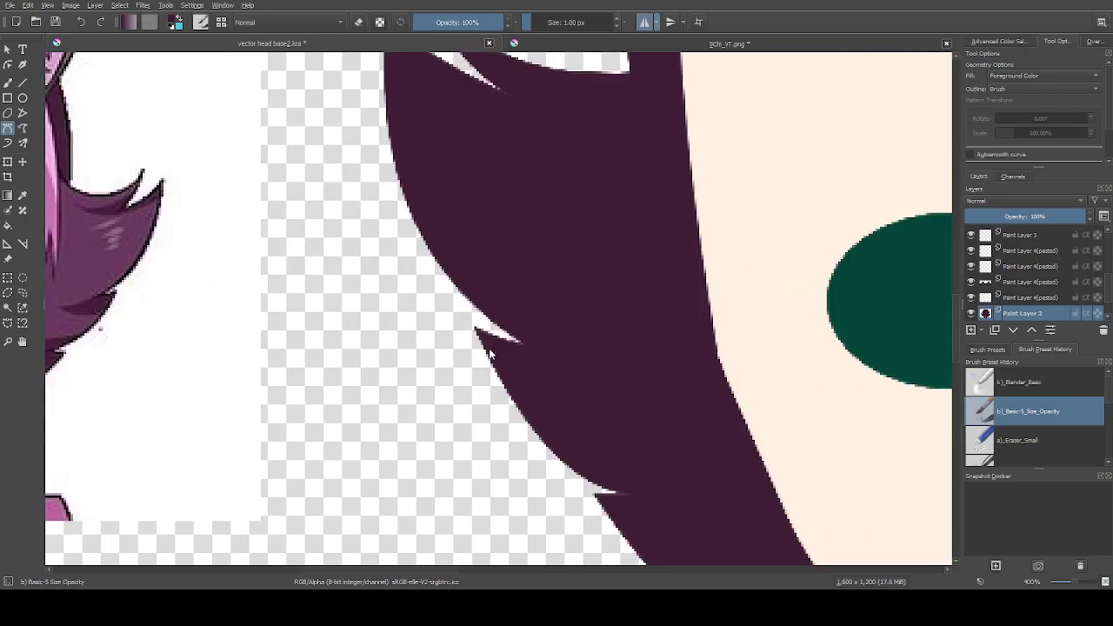
key(e)
mouse_move(451, 314)
mouse_down()
mouse_move(504, 339)
mouse_move(502, 379)
mouse_move(462, 417)
mouse_move(450, 315)
mouse_up()
click(1000, 411)
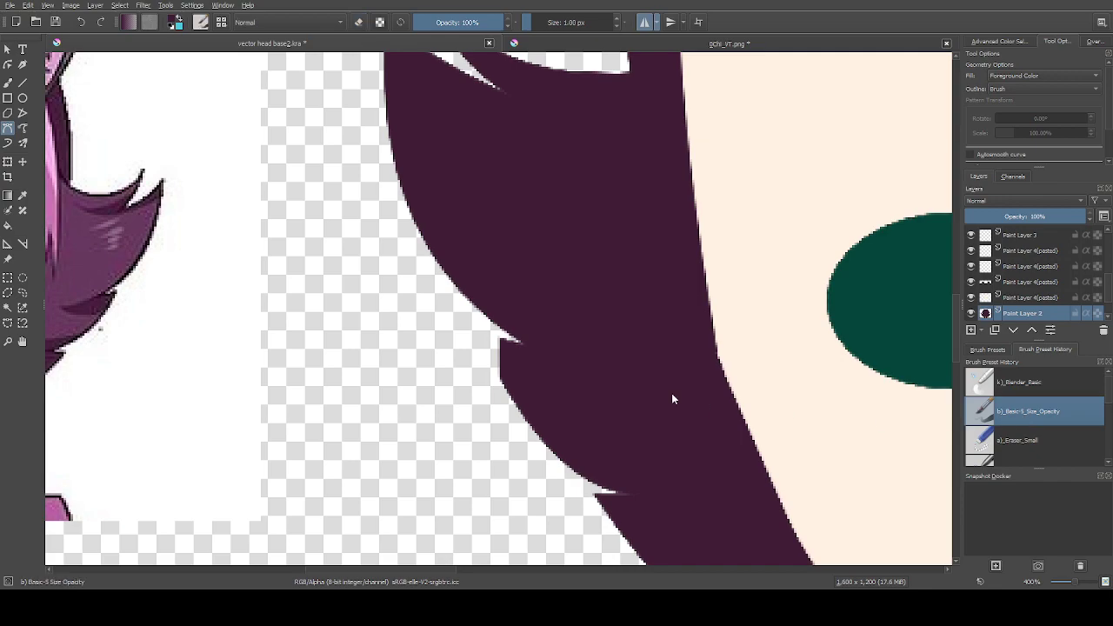
Redraw the second side tuft's tip as a pointed, mirrored filled Bezier shape
click(471, 316)
drag(621, 487, 720, 524)
drag(475, 320, 459, 300)
scroll(566, 309, down, 1)
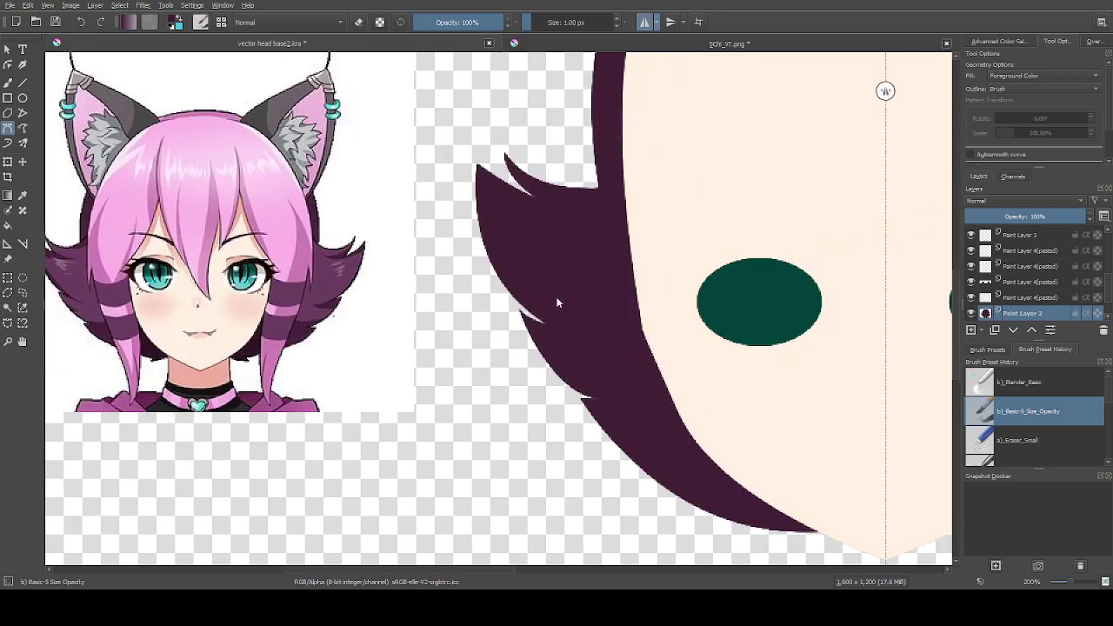
Shorten the narrow gap behind the second tuft's tip with a small mirrored filled Bezier shape
scroll(529, 317, up, 3)
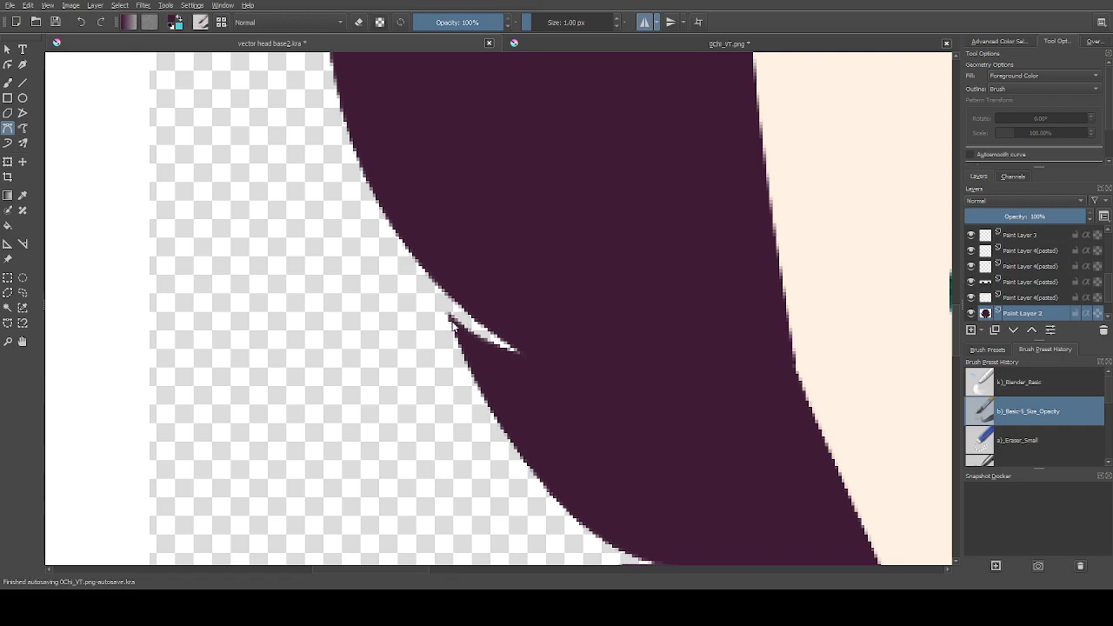
drag(621, 359, 670, 329)
click(628, 428)
click(552, 426)
click(452, 318)
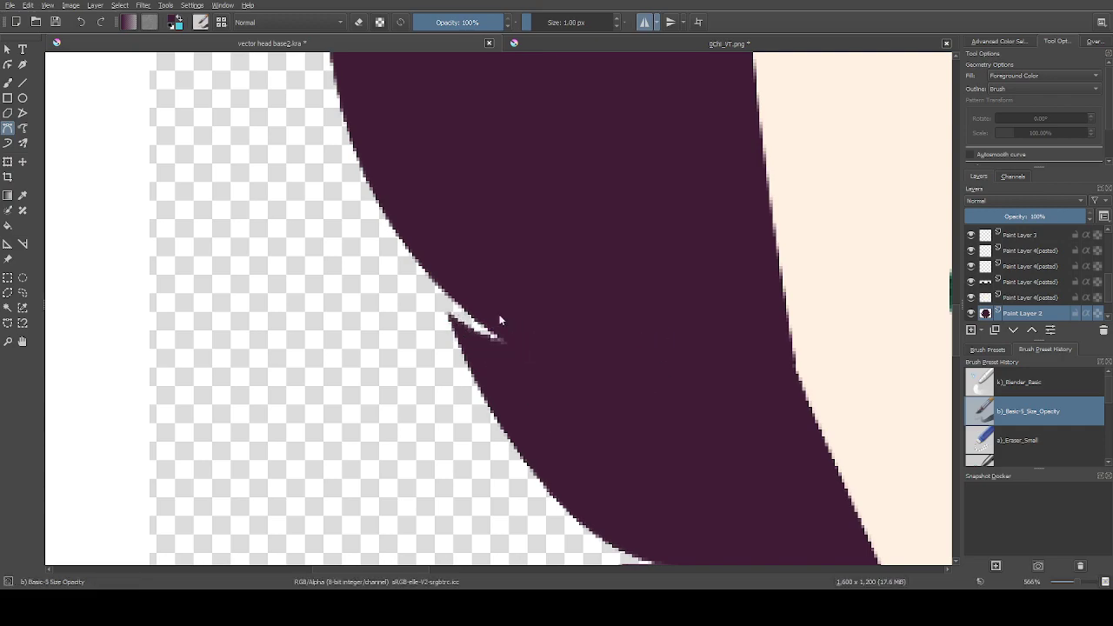
scroll(652, 285, down, 3)
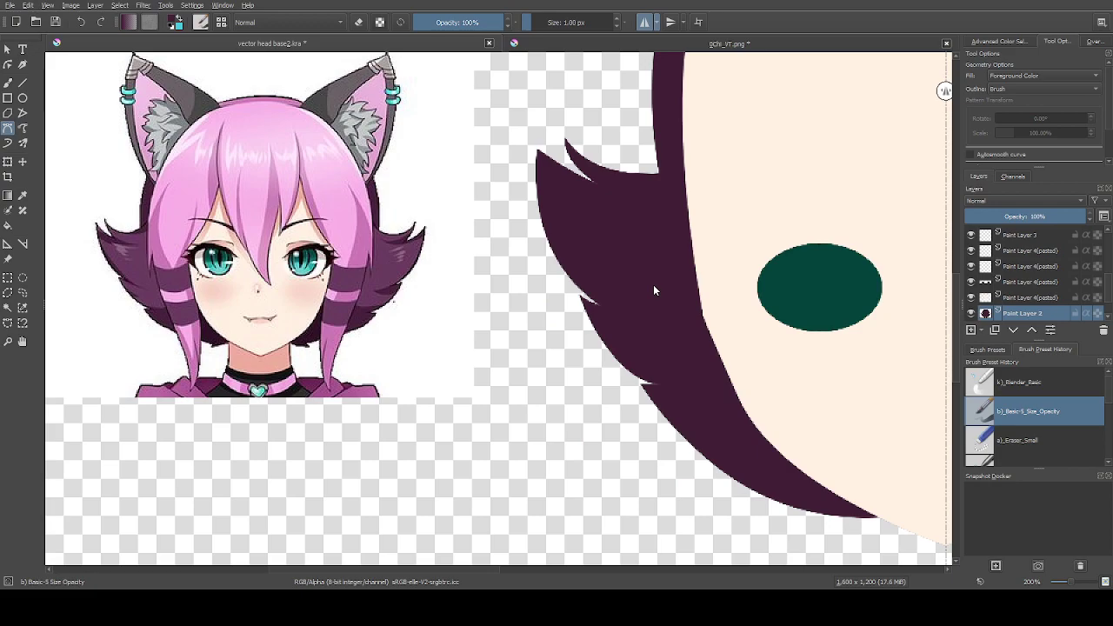
Round out the second tuft's outer edge with a mirrored filled curve running between the lowest tuft and the second tuft's tip
scroll(653, 284, up, 1)
click(617, 338)
drag(490, 153, 484, 66)
click(618, 338)
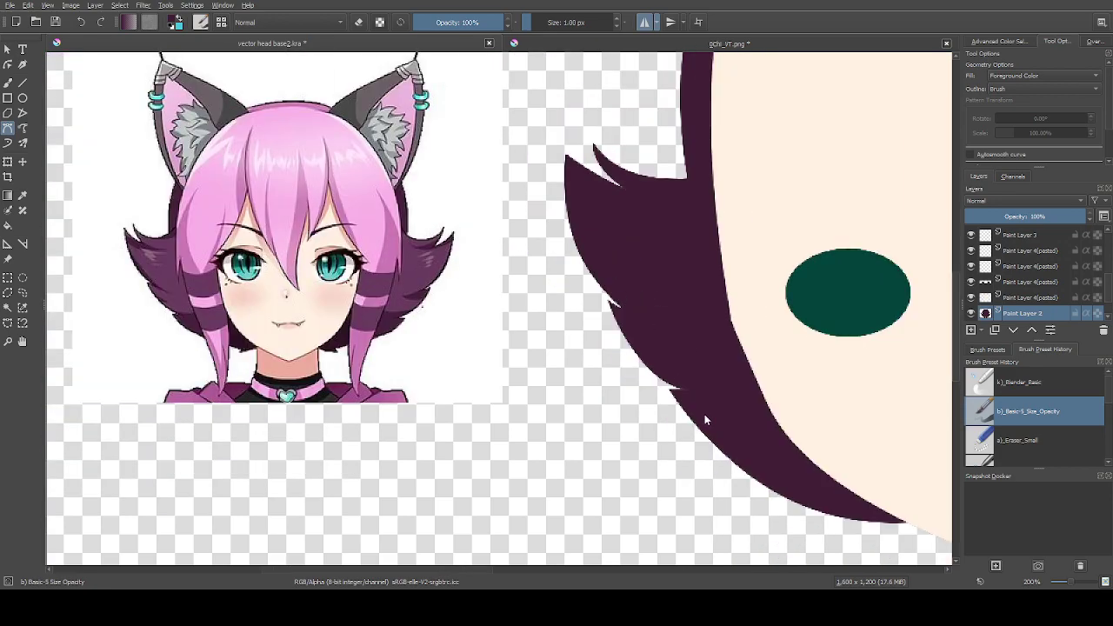
Refine the notch and pointed tips of the lower side tufts with small mirrored filled Bezier shapes
scroll(704, 420, up, 1)
scroll(622, 323, up, 1)
click(583, 348)
drag(730, 351, 695, 306)
click(730, 379)
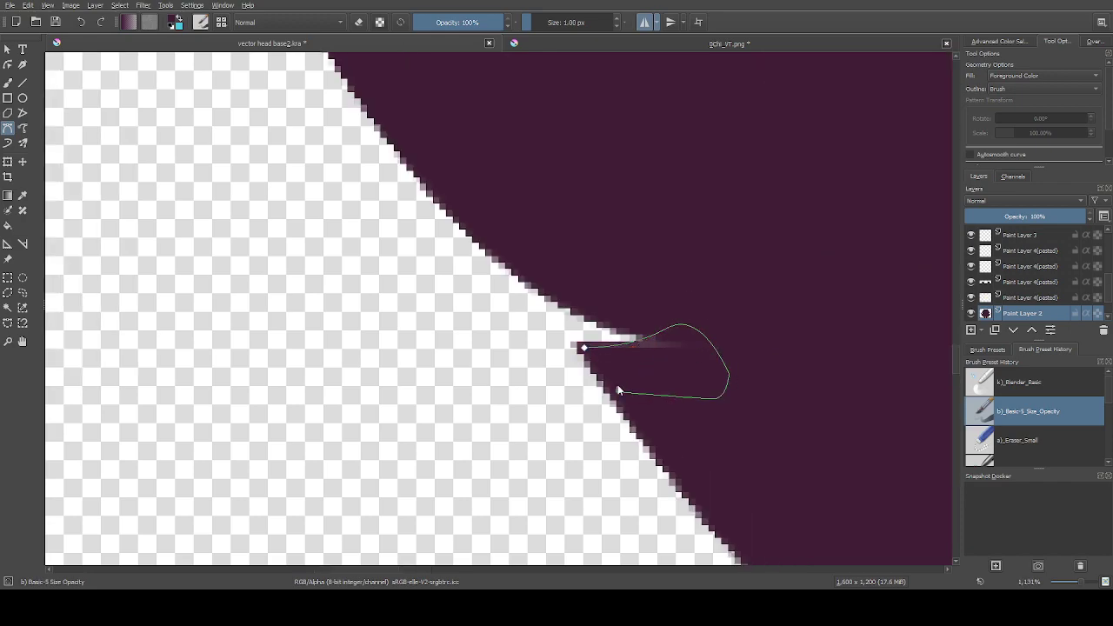
click(584, 349)
scroll(600, 326, down, 6)
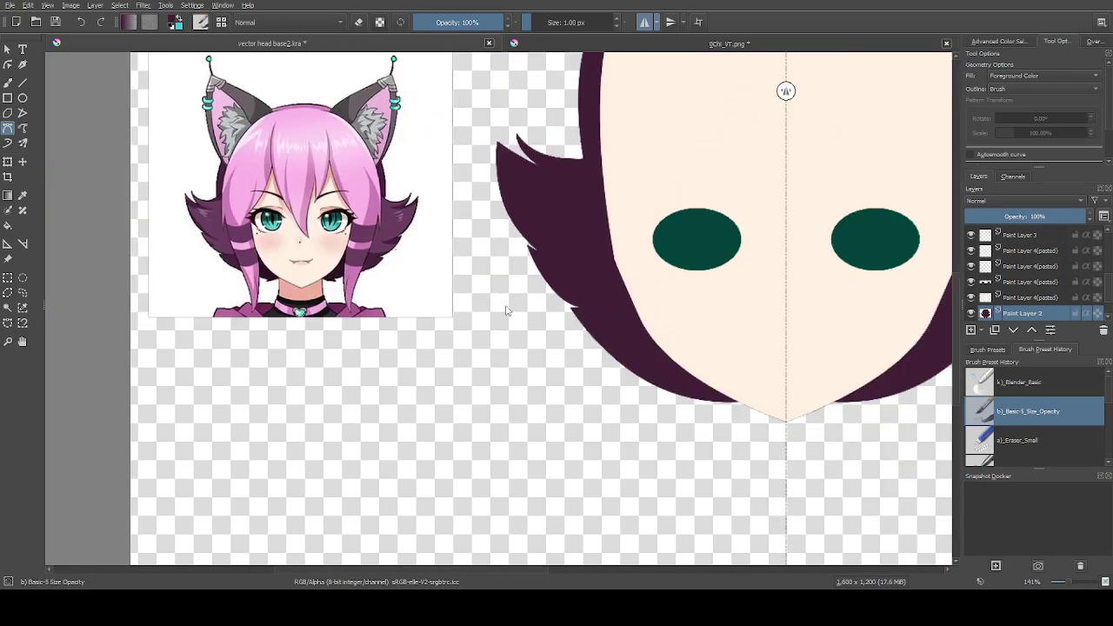
scroll(570, 311, up, 6)
click(503, 273)
click(571, 277)
drag(504, 273, 484, 263)
scroll(534, 312, down, 6)
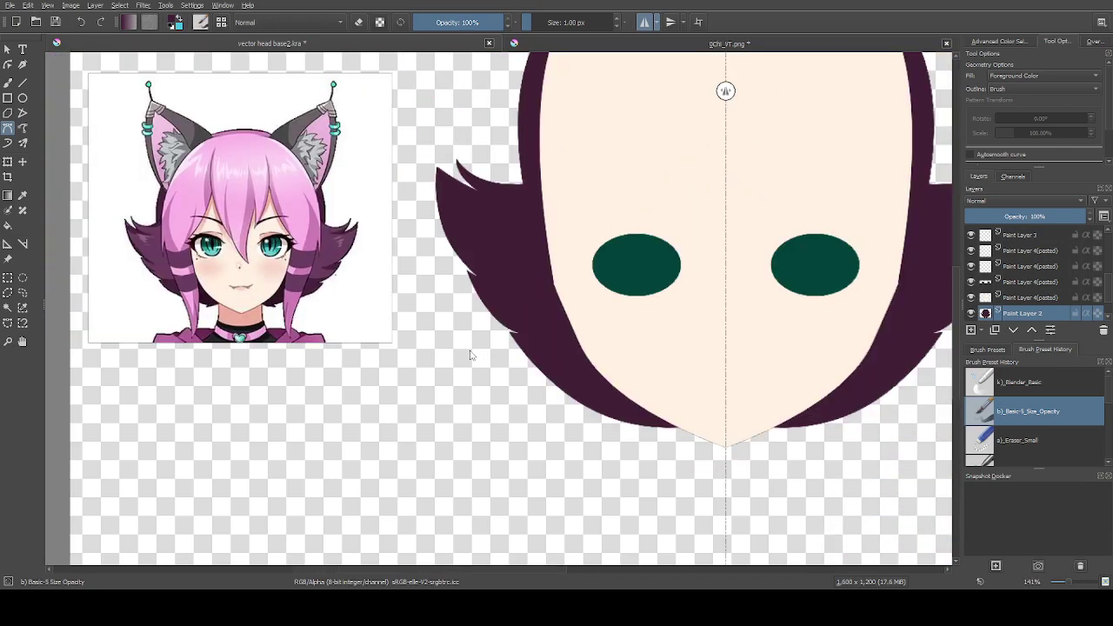
Try adding a small mirrored pointed tuft where the back hair meets the jaw near the chin
click(643, 439)
drag(712, 424, 752, 422)
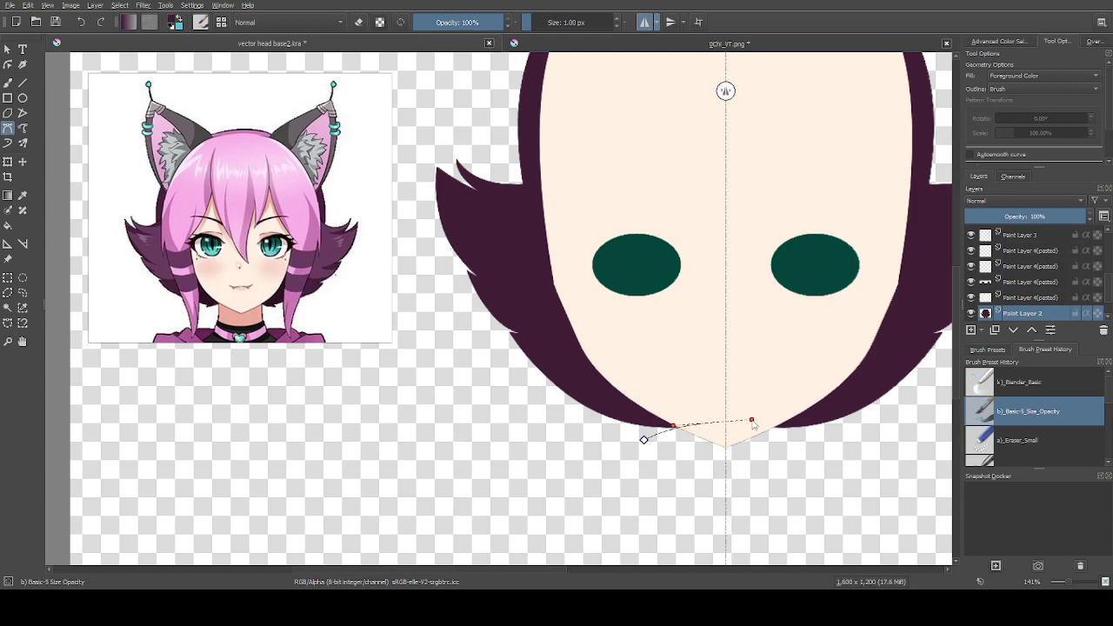
click(643, 437)
scroll(666, 450, up, 1)
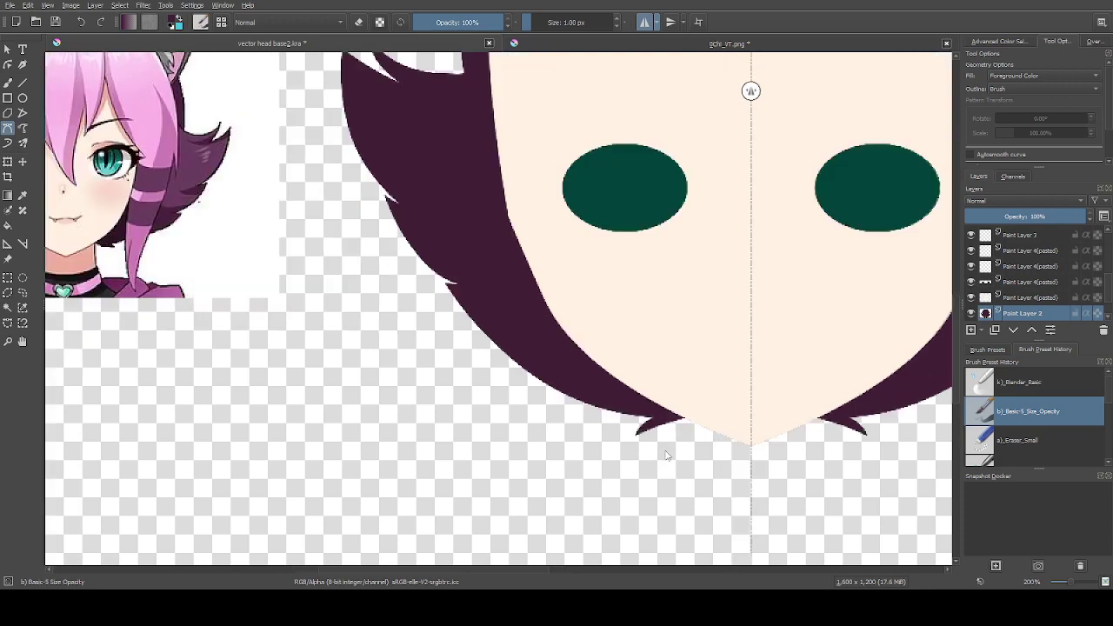
key(ctrl+z)
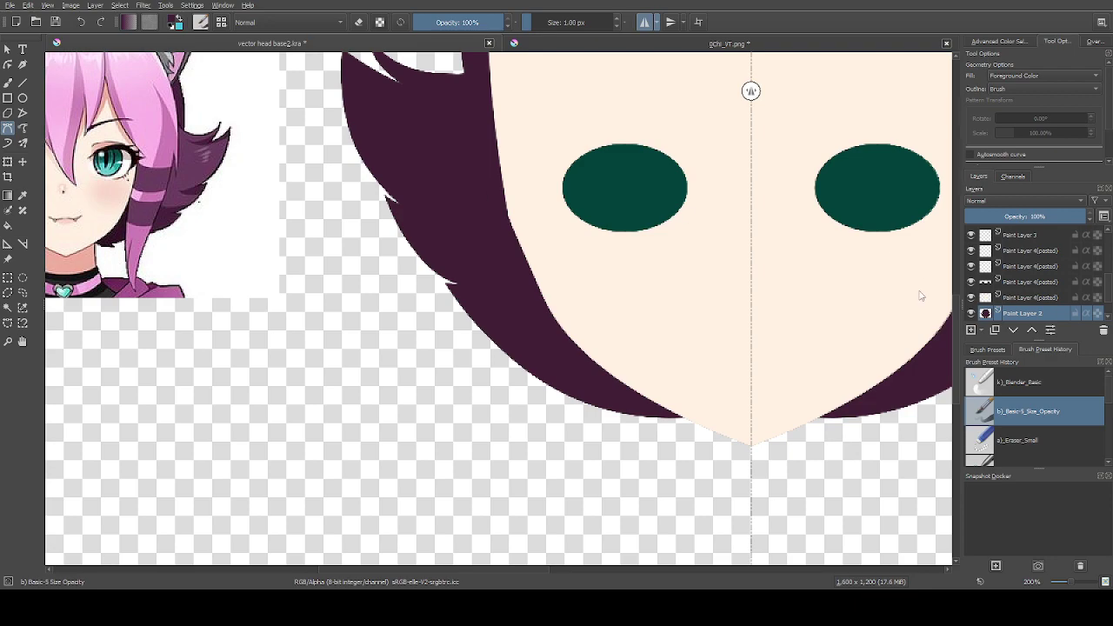
Move the reference image layer down and to the right beside the jaw, and return to Paint Layer 2 with the Bezier Curve tool
scroll(1004, 280, up, 2)
click(1011, 271)
click(23, 162)
drag(112, 165, 352, 339)
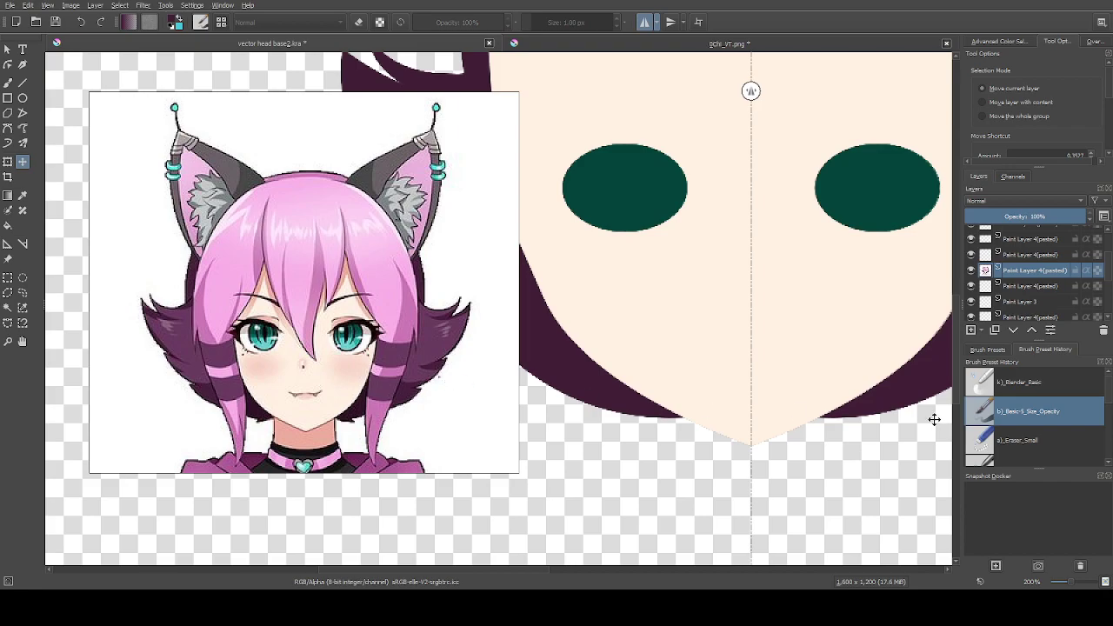
scroll(1013, 300, down, 2)
click(1017, 315)
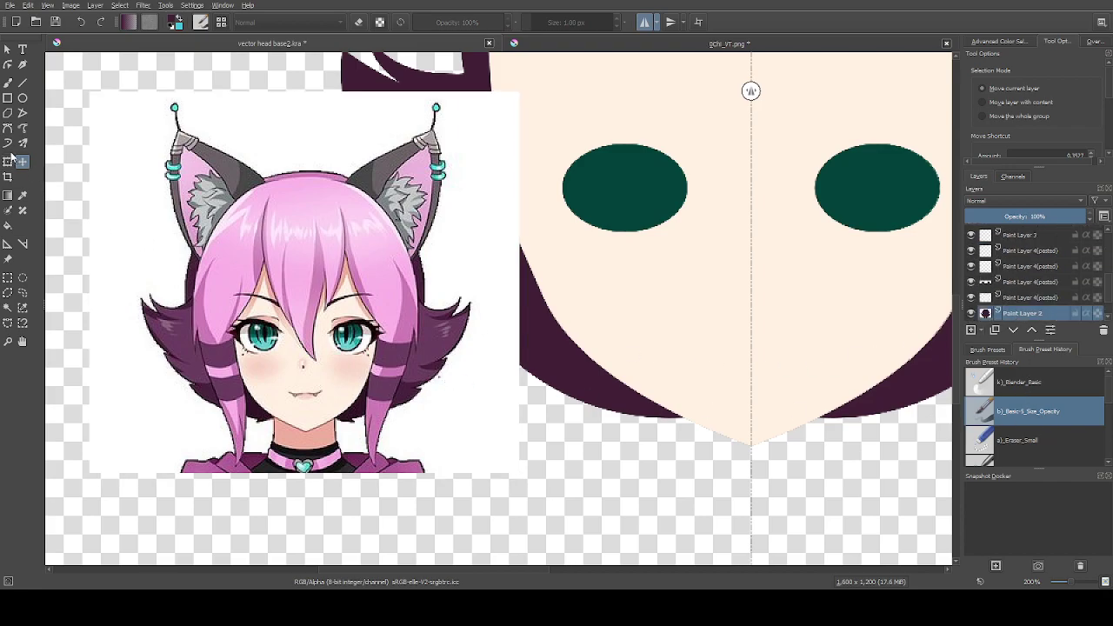
click(8, 128)
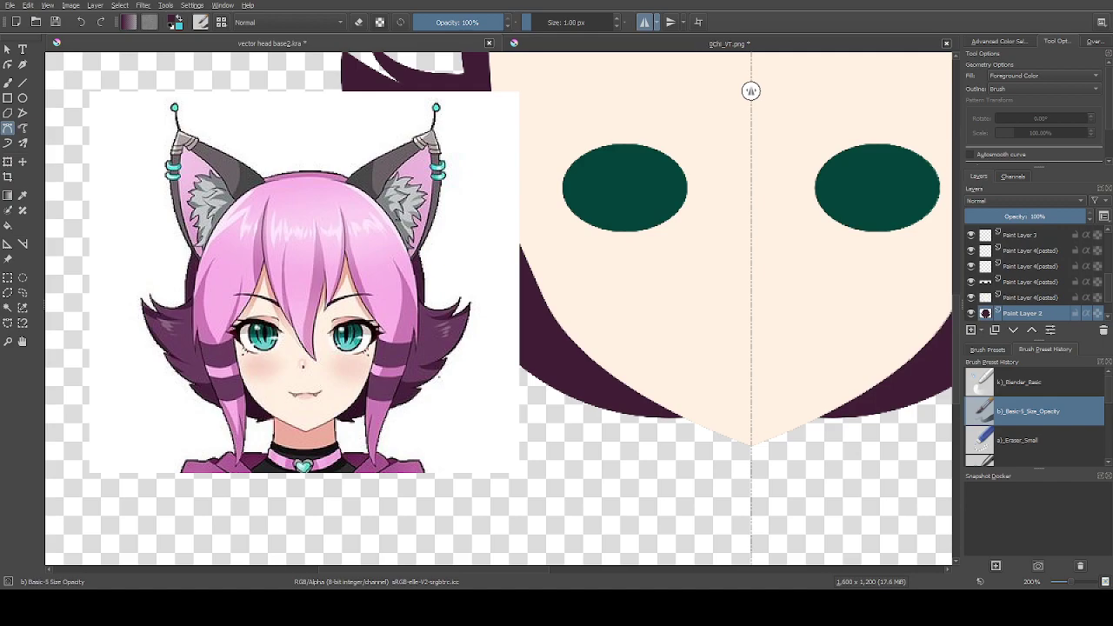
Move the reference image layer left and slightly up, clear of the side hair tufts
key(minus)
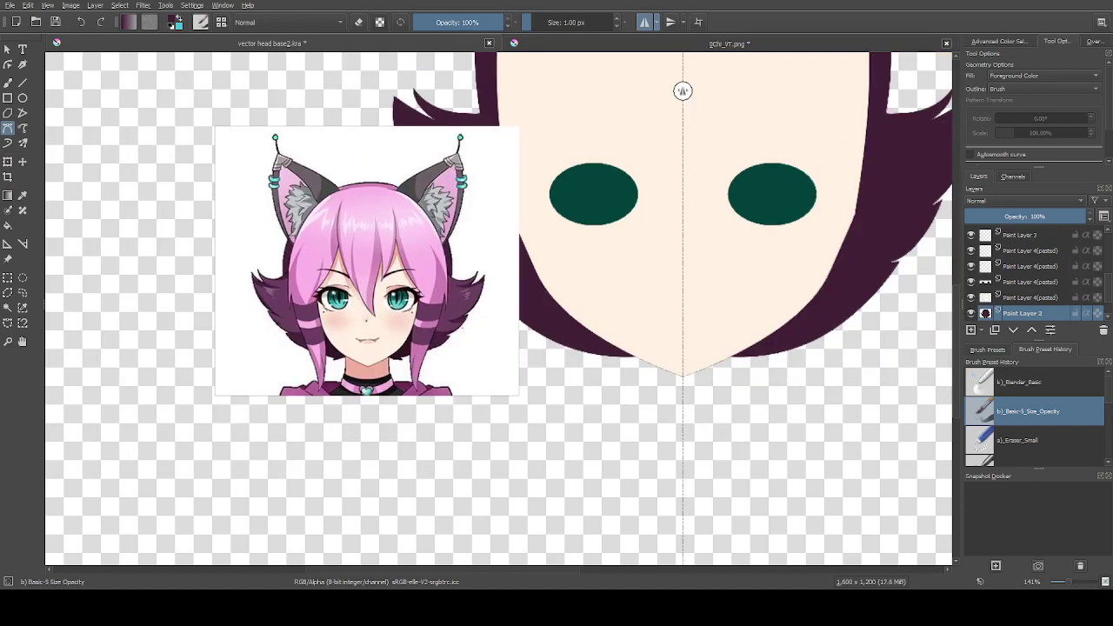
key(plus)
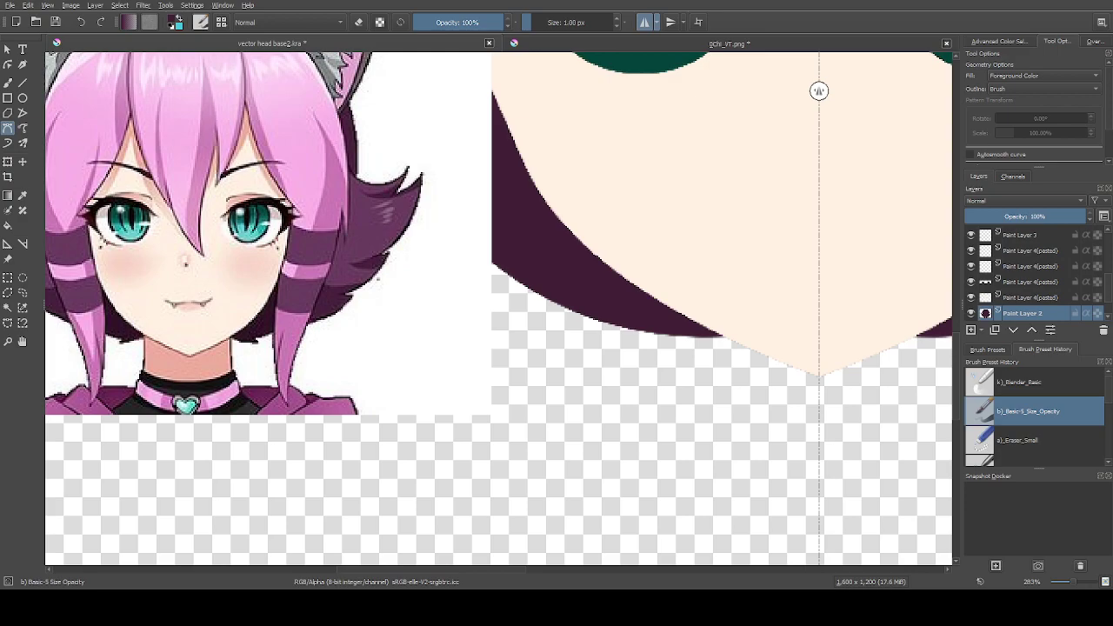
key(1)
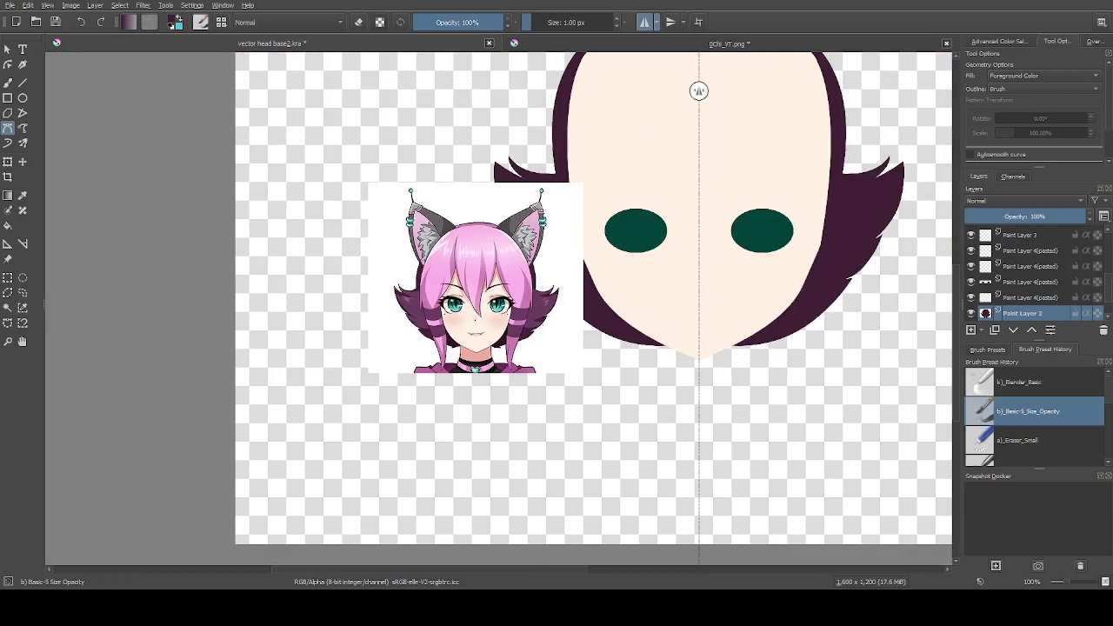
scroll(1027, 279, up, 2)
click(1030, 271)
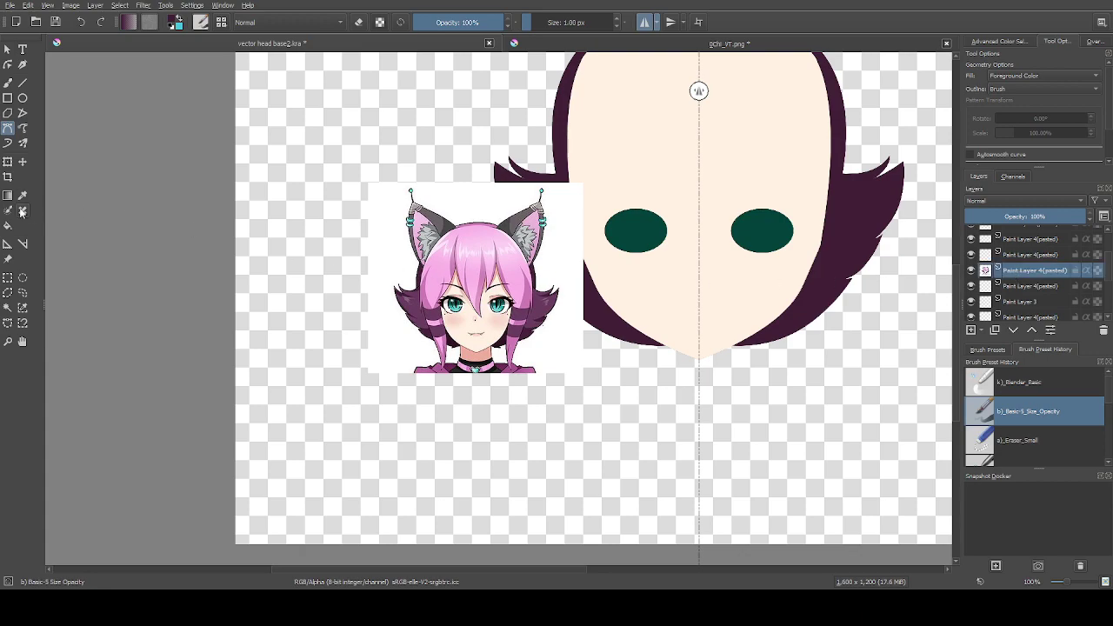
click(23, 161)
drag(506, 299, 395, 278)
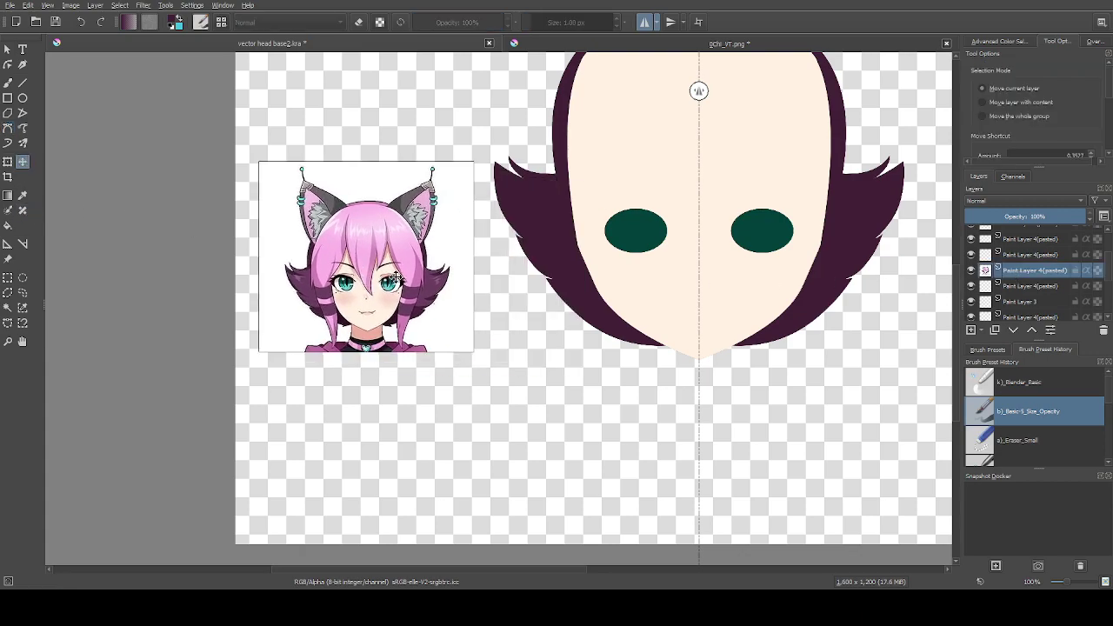
scroll(397, 252, up, 2)
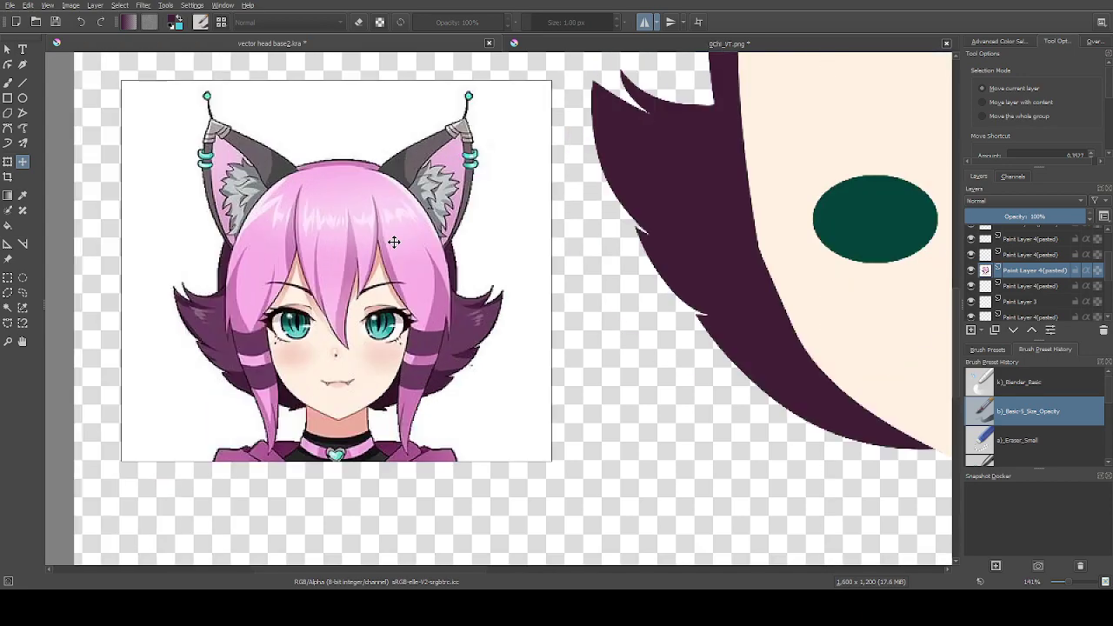
scroll(628, 261, down, 1)
scroll(814, 243, up, 1)
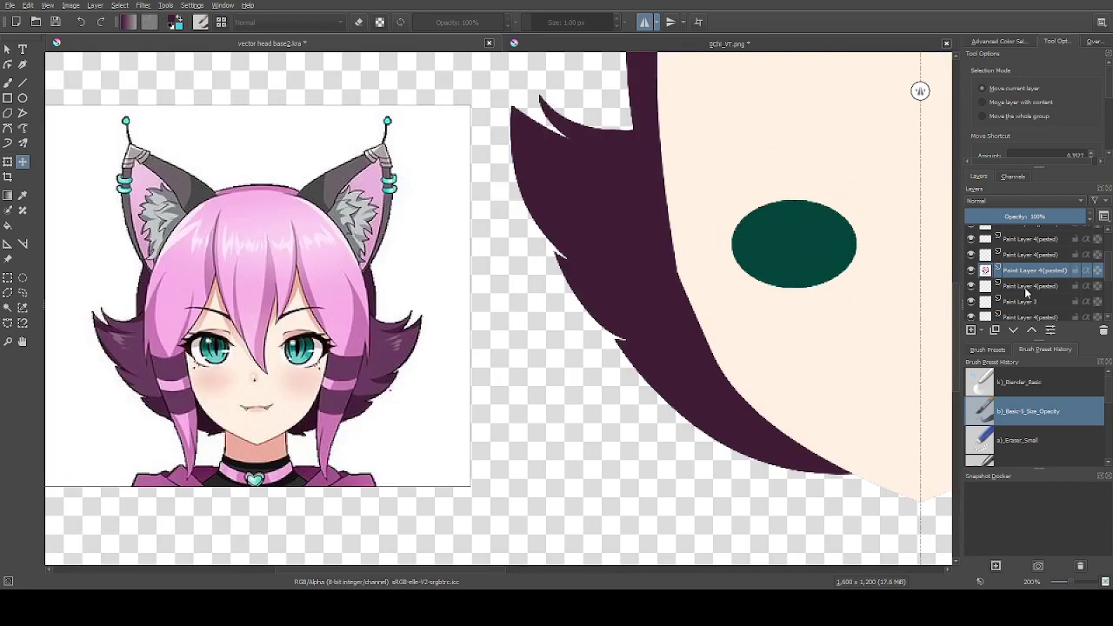
On Paint Layer 2, erase a mirrored curved sliver along the large upper tuft's inner edge with the a)_Eraser_Small preset
scroll(1028, 294, down, 2)
click(1026, 313)
scroll(573, 100, up, 2)
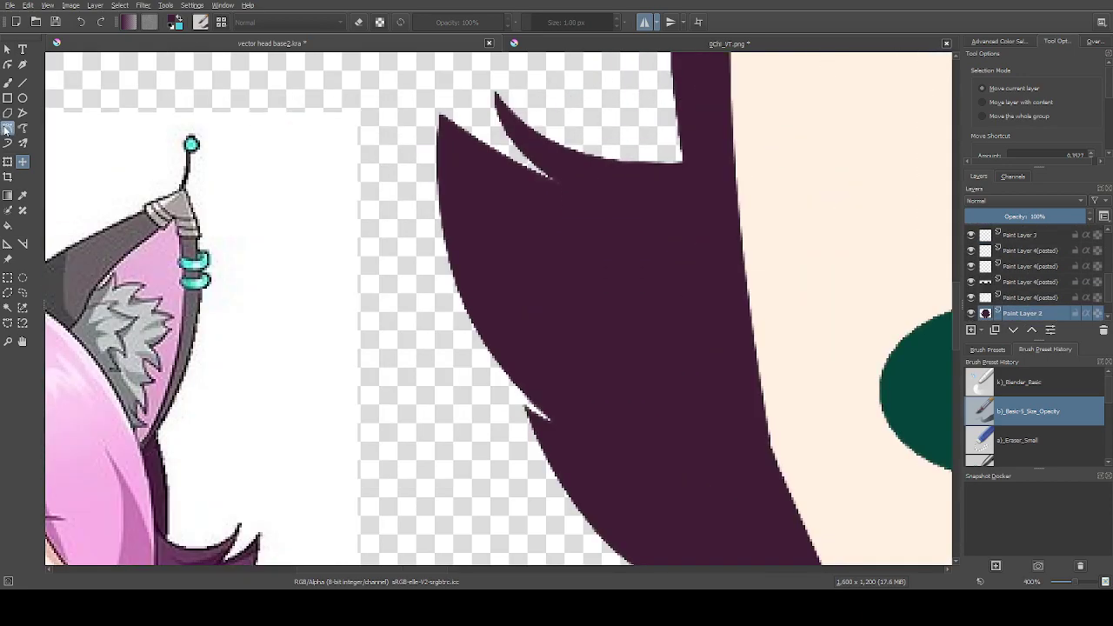
click(8, 128)
scroll(682, 222, down, 2)
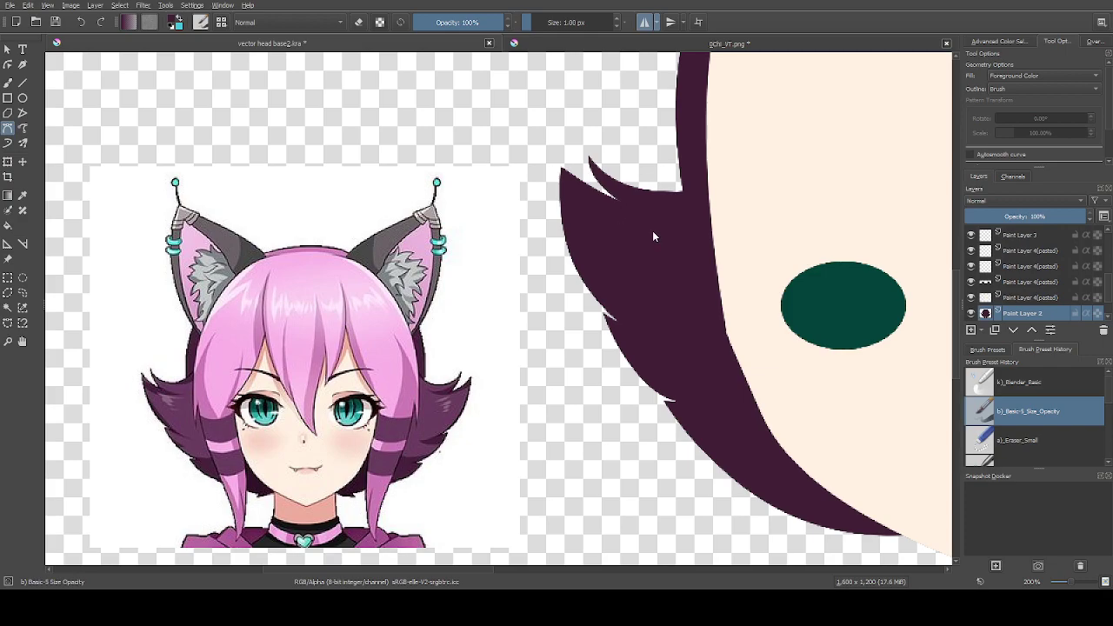
click(1030, 444)
scroll(587, 180, up, 1)
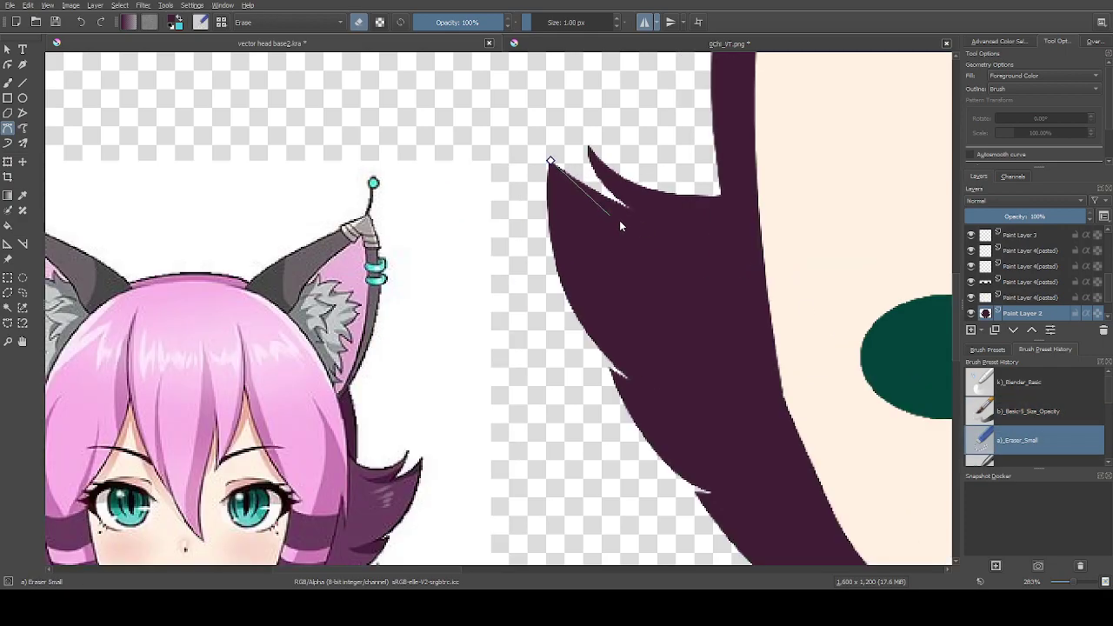
drag(637, 211, 665, 213)
key(Return)
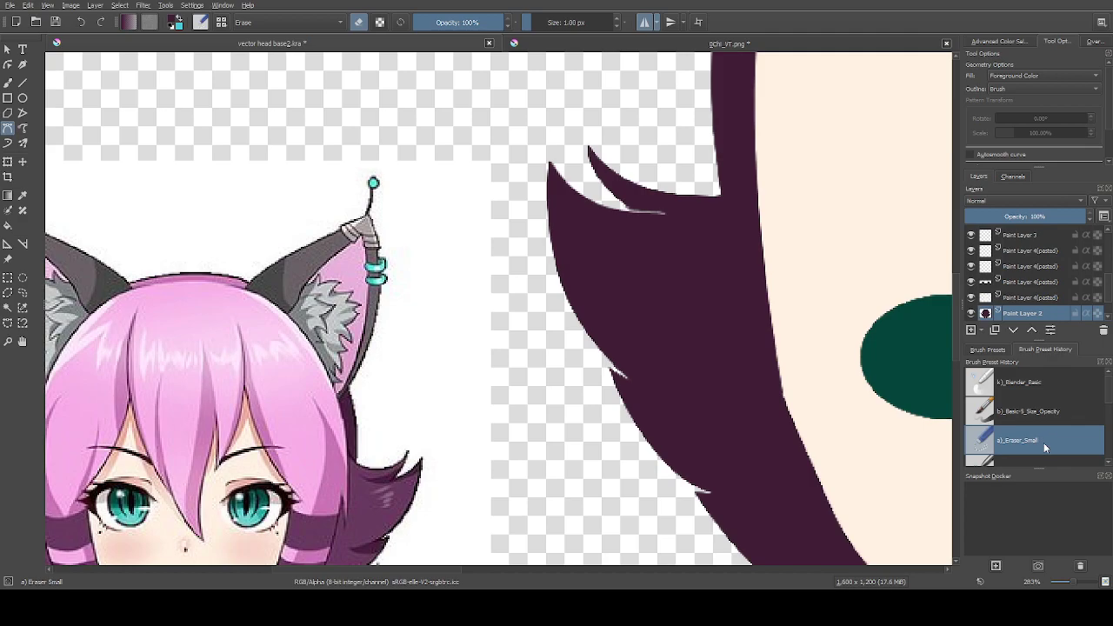
Erase the pointed tip of the small upper tuft with a mirrored closed shape using the a)_Eraser_Small preset
click(1030, 412)
scroll(622, 202, down, 1)
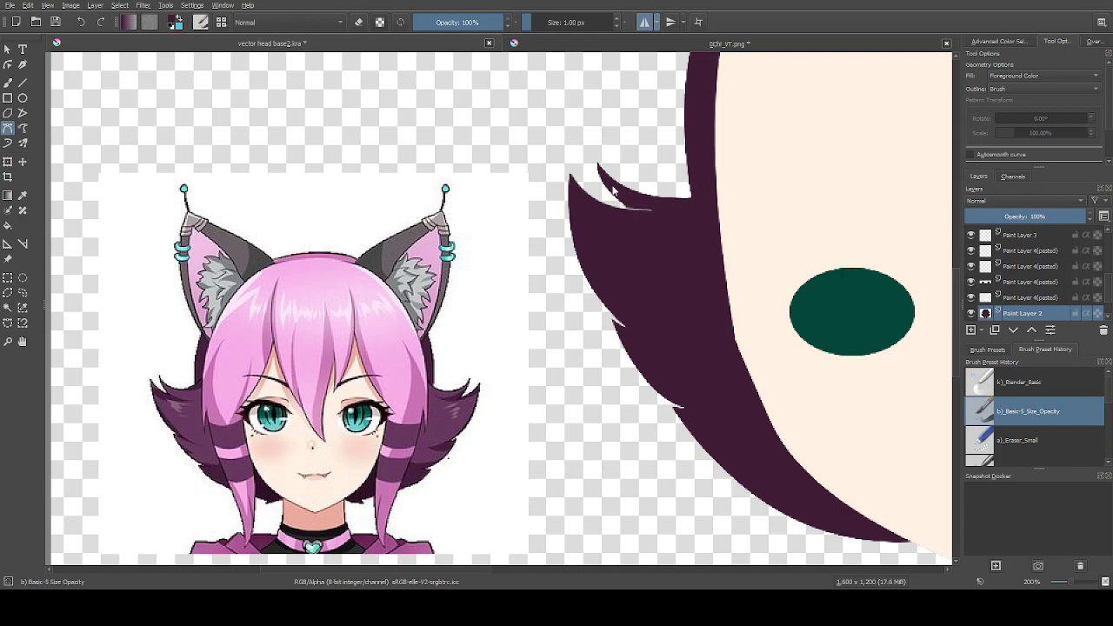
click(1024, 441)
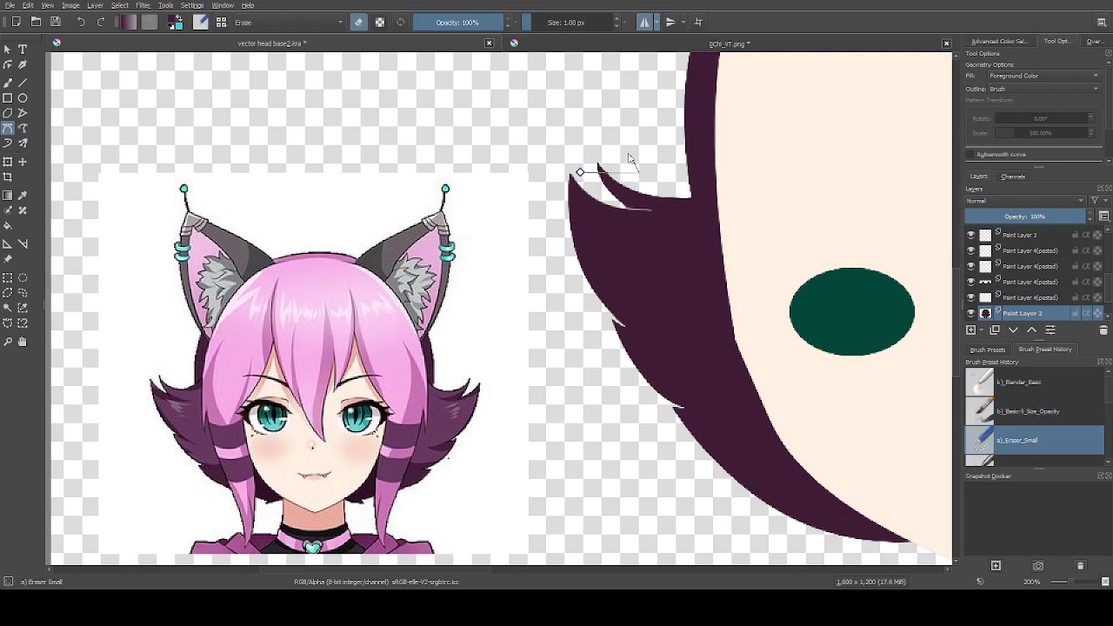
click(623, 197)
click(674, 179)
click(579, 174)
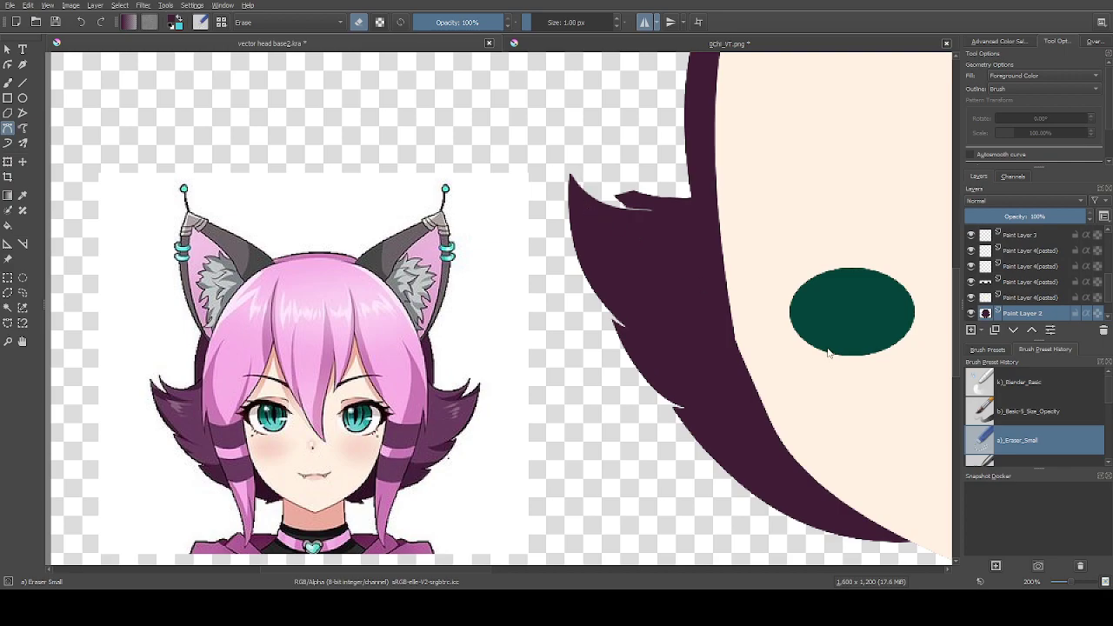
Redraw the small upper tuft with the b)_Basic-5_Size_Opacity preset as a mirrored filled curve reaching from its sharp tip to the hair beside the face
click(1048, 416)
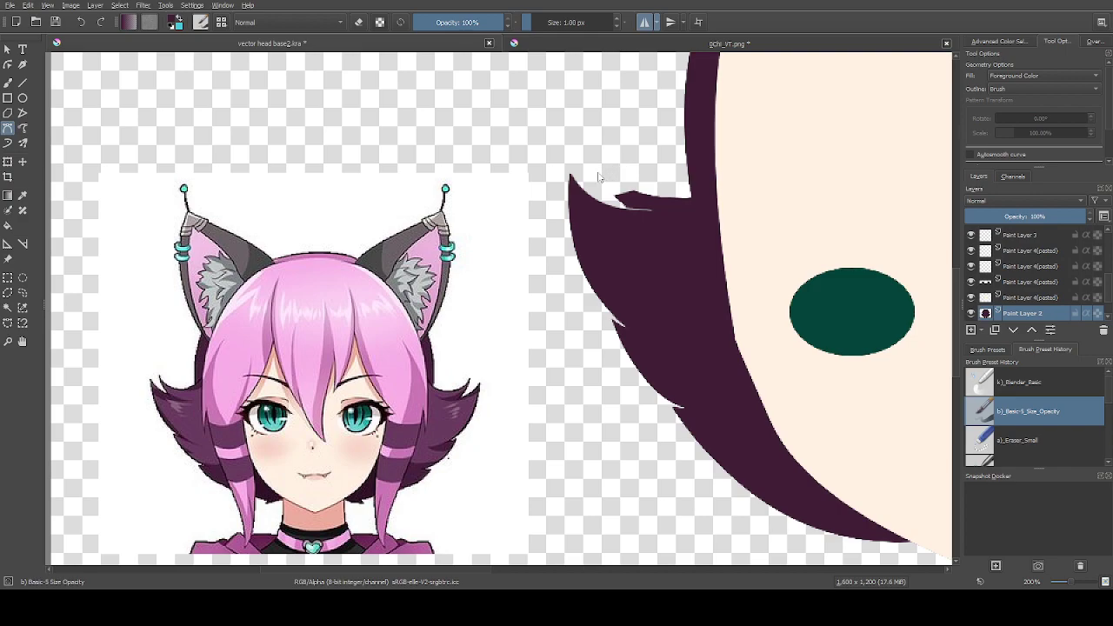
click(595, 164)
drag(630, 211, 654, 226)
drag(654, 227, 655, 228)
click(732, 212)
drag(595, 164, 531, 102)
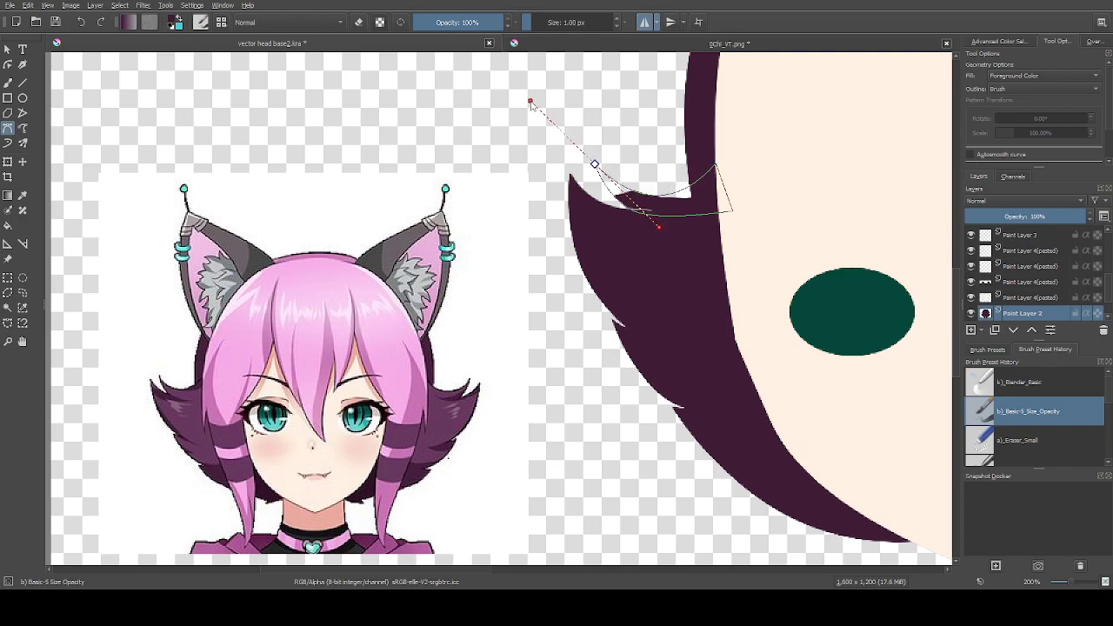
key(Return)
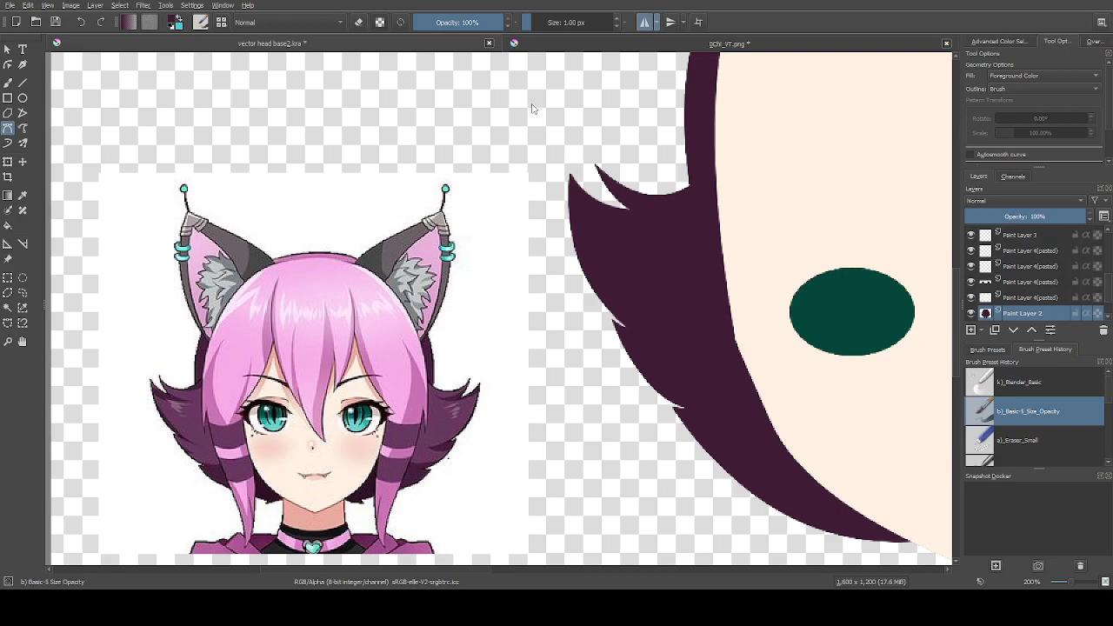
Smooth the large upper tuft's inner edge and tip with a mirrored filled Bezier shape
key(1)
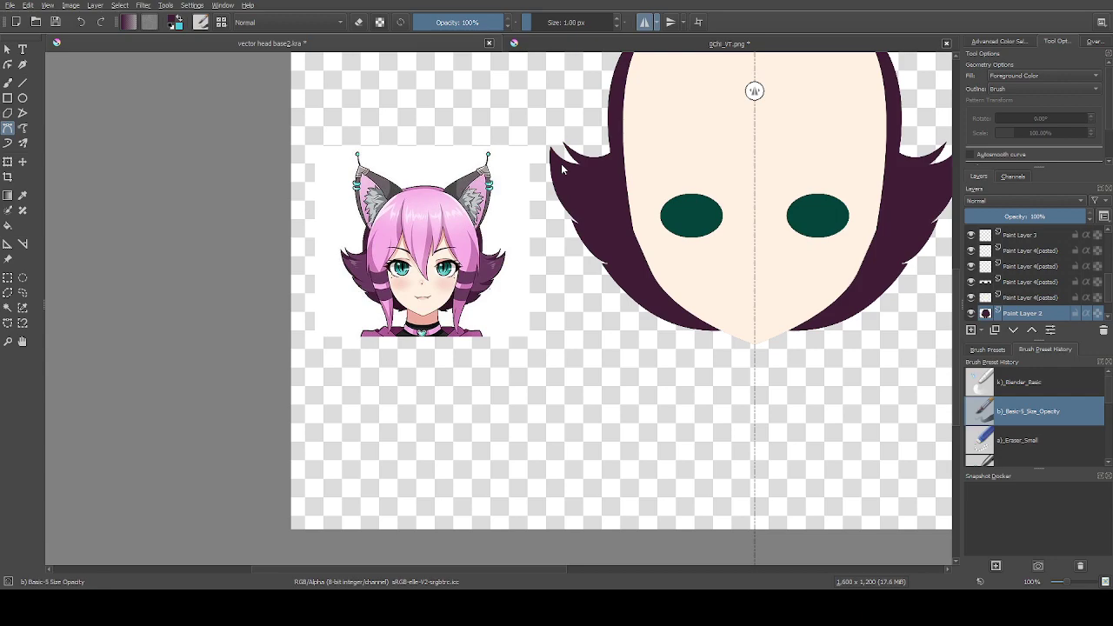
scroll(561, 164, up, 3)
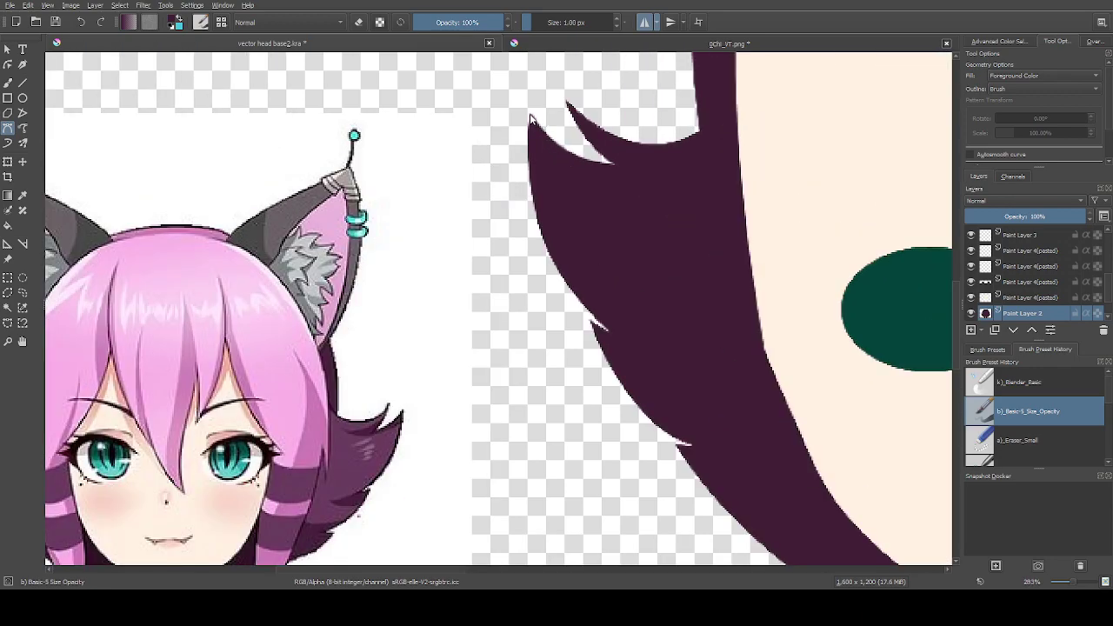
click(530, 111)
drag(620, 161, 667, 157)
click(635, 199)
click(591, 195)
click(531, 112)
scroll(576, 207, down, 2)
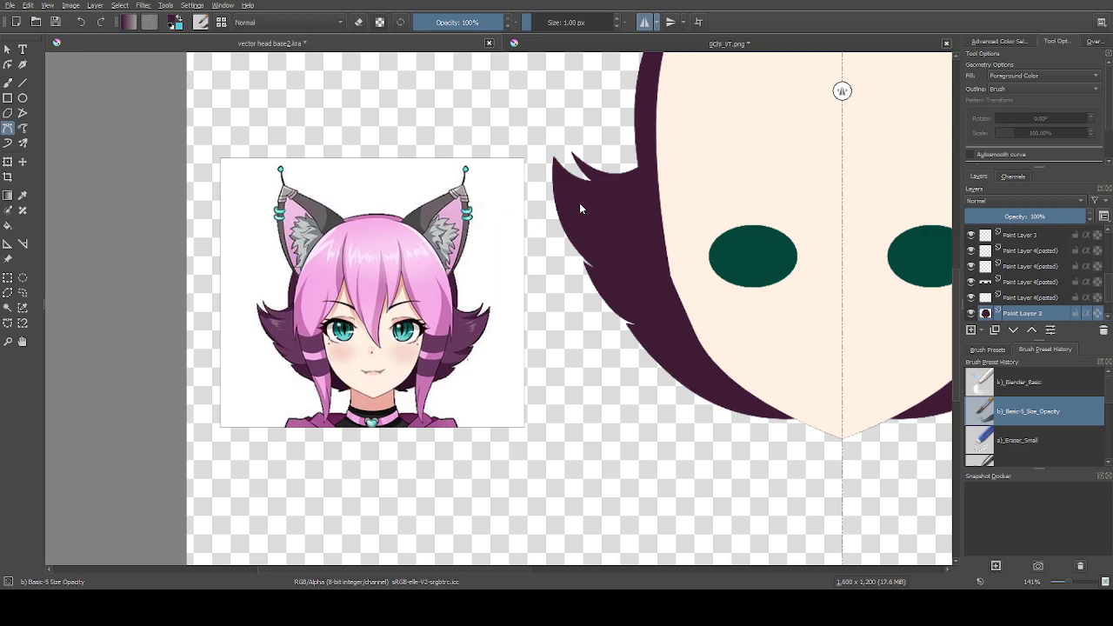
click(7, 293)
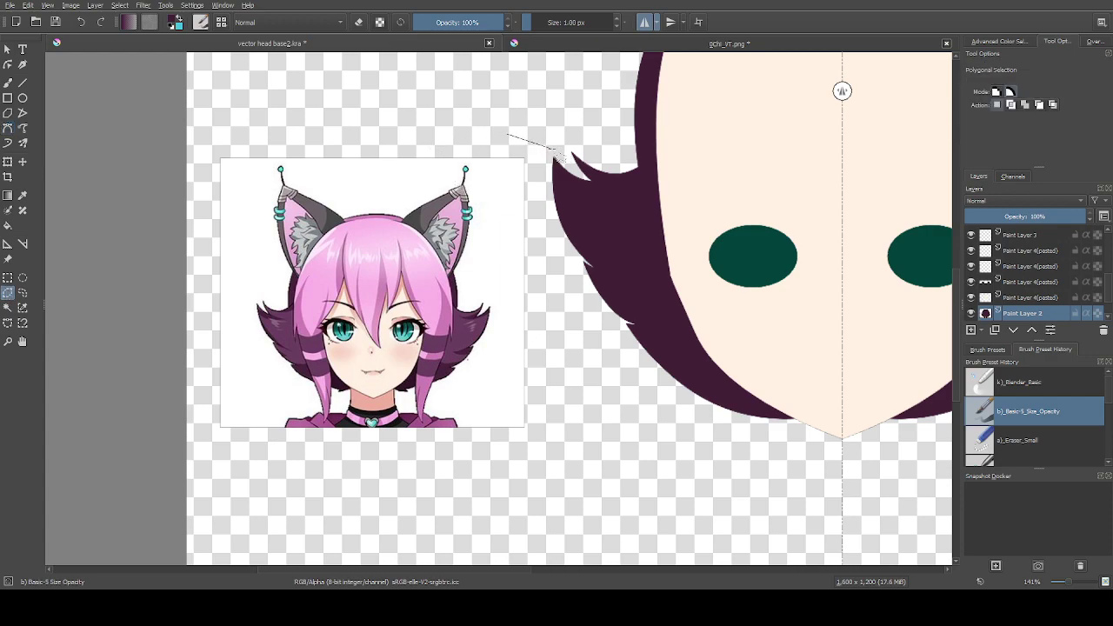
click(508, 136)
click(600, 196)
click(512, 138)
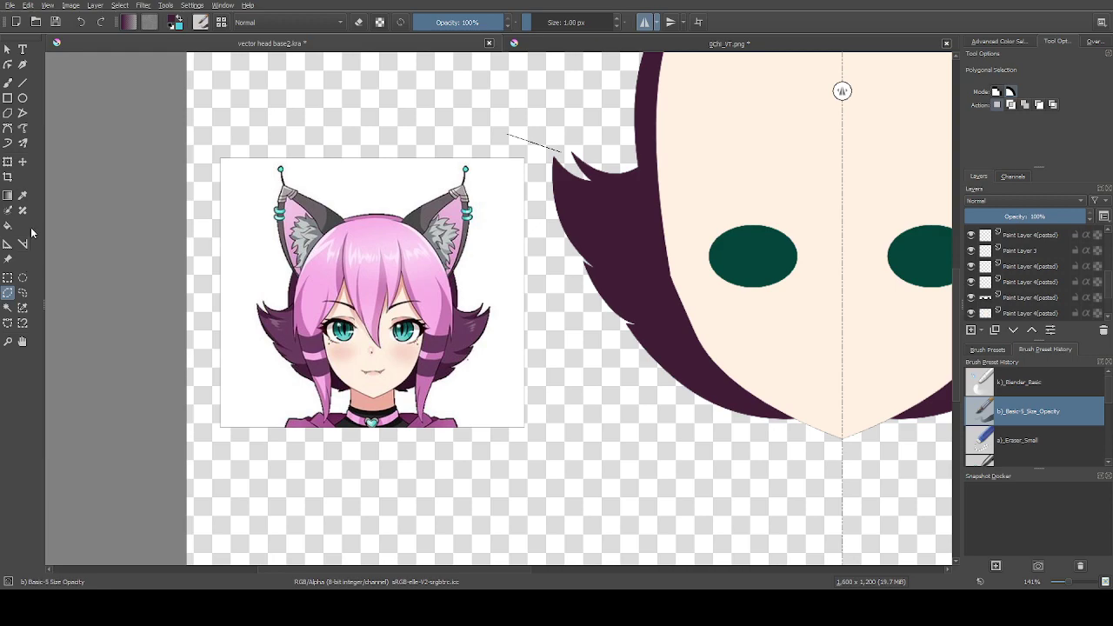
click(9, 144)
key(2)
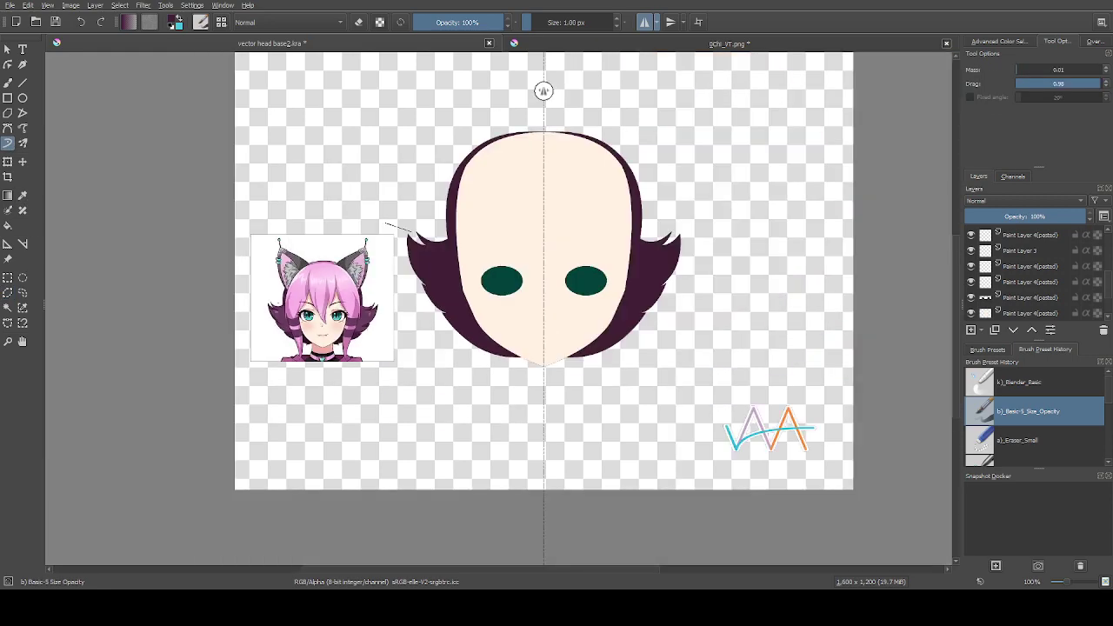
key(1)
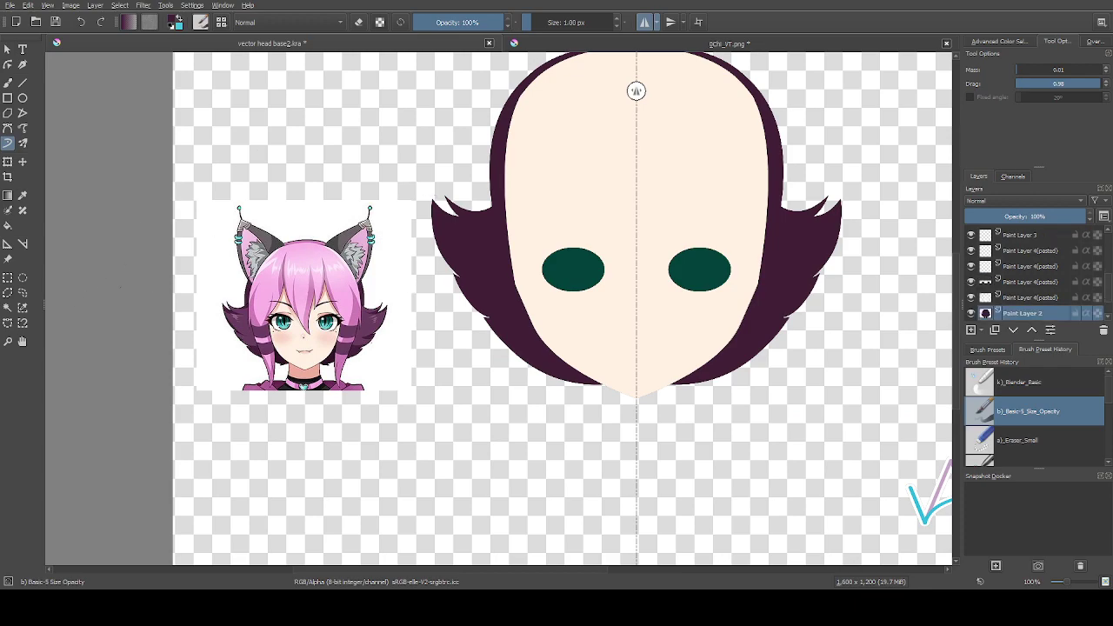
Enclose the outer hair tufts beside the face with a polygonal selection on Paint Layer 2
click(9, 292)
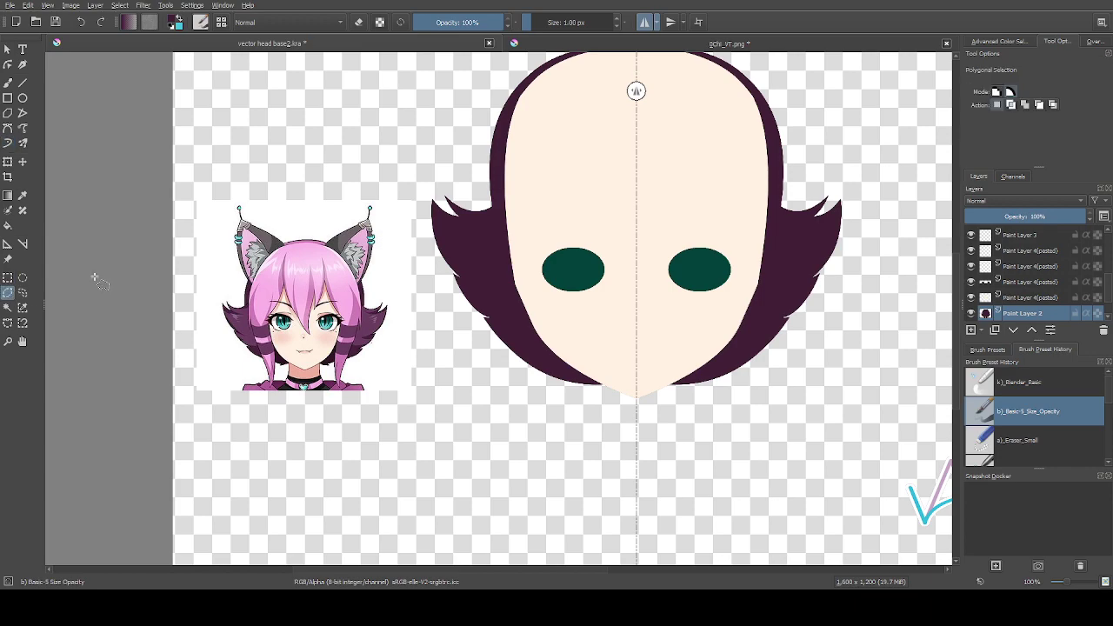
click(435, 191)
scroll(466, 236, up, 2)
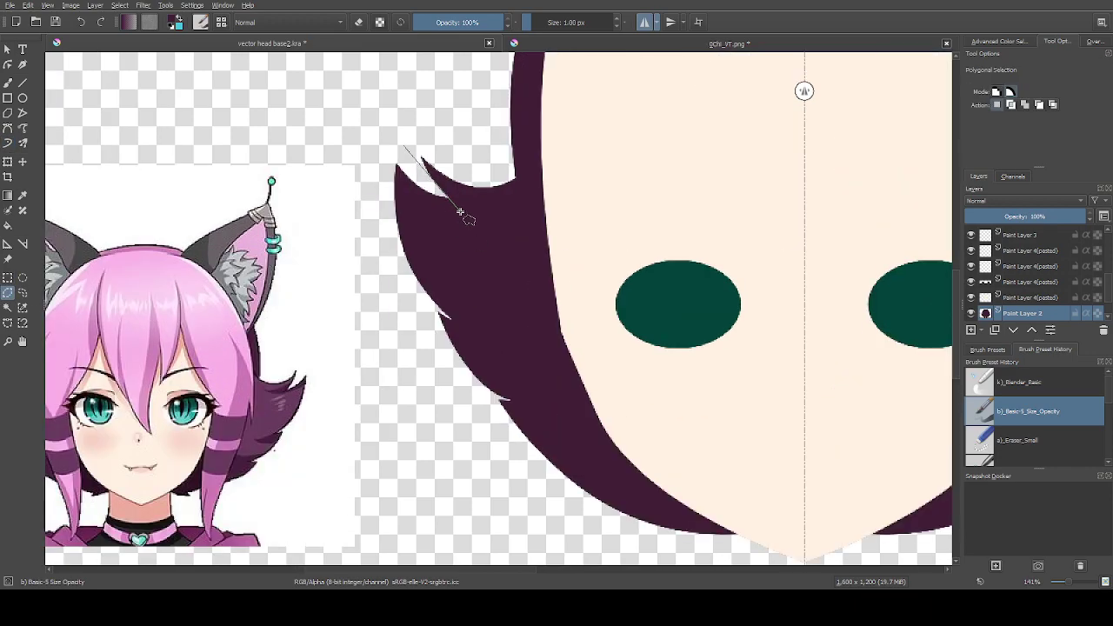
click(462, 198)
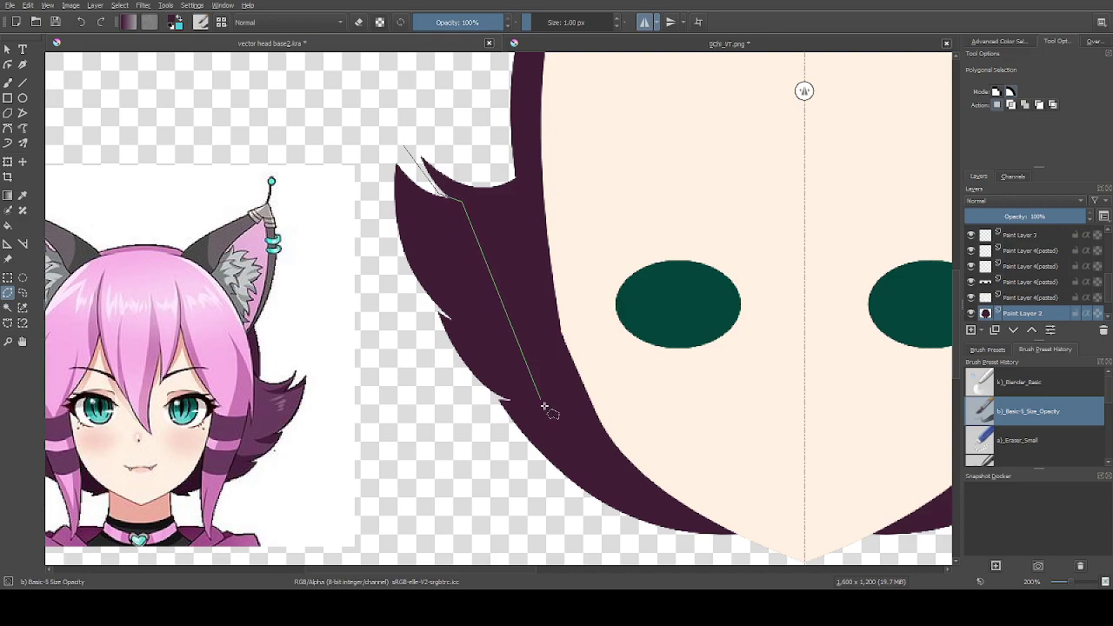
scroll(561, 405, down, 1)
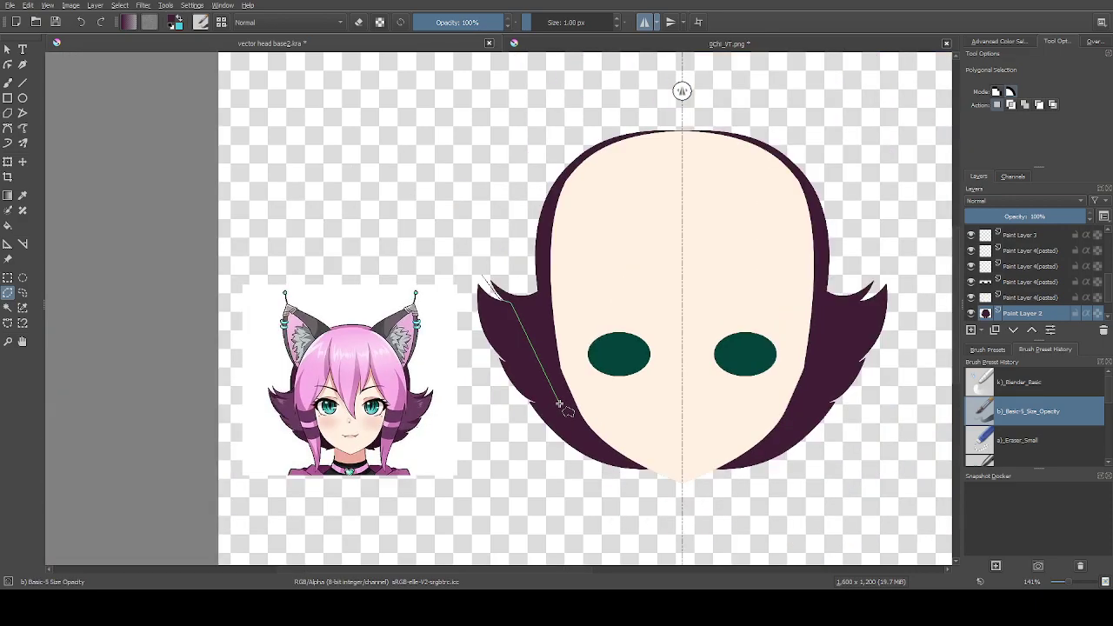
scroll(525, 366, up, 3)
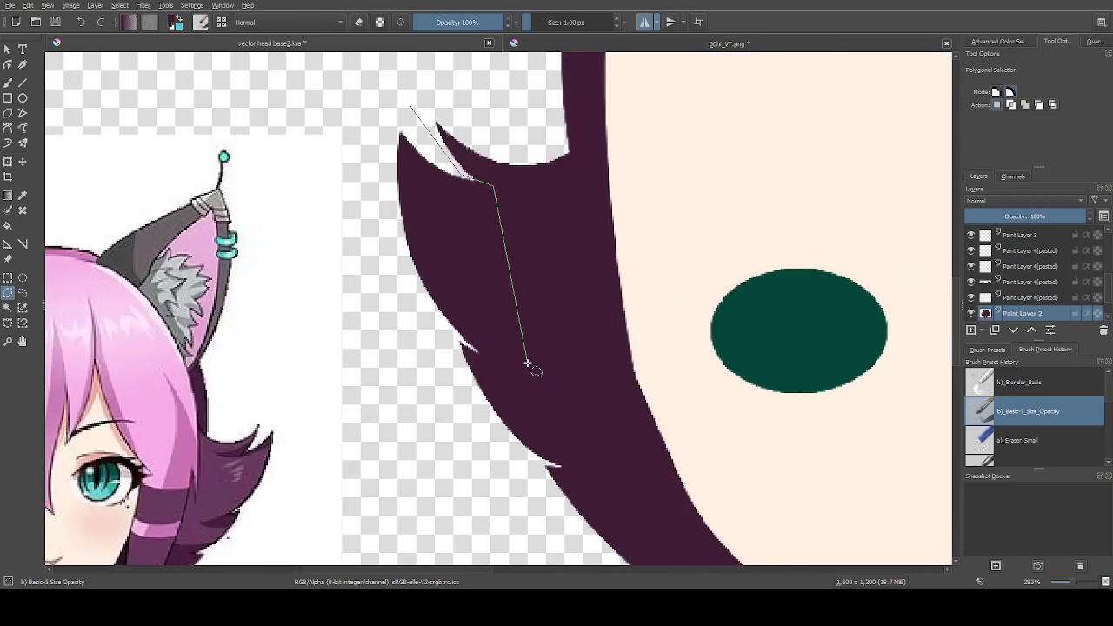
scroll(527, 365, down, 3)
click(600, 494)
click(503, 456)
click(418, 226)
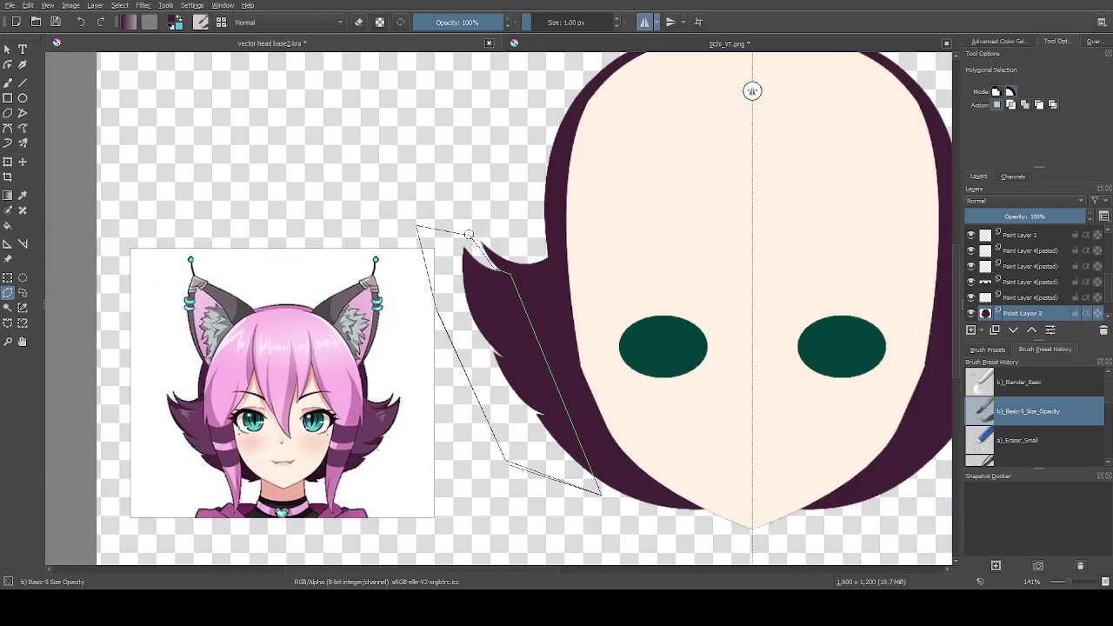
click(471, 236)
Try to move the selected outer tufts away from the face, then restore the hair and clear the selection
click(23, 161)
drag(527, 365, 448, 339)
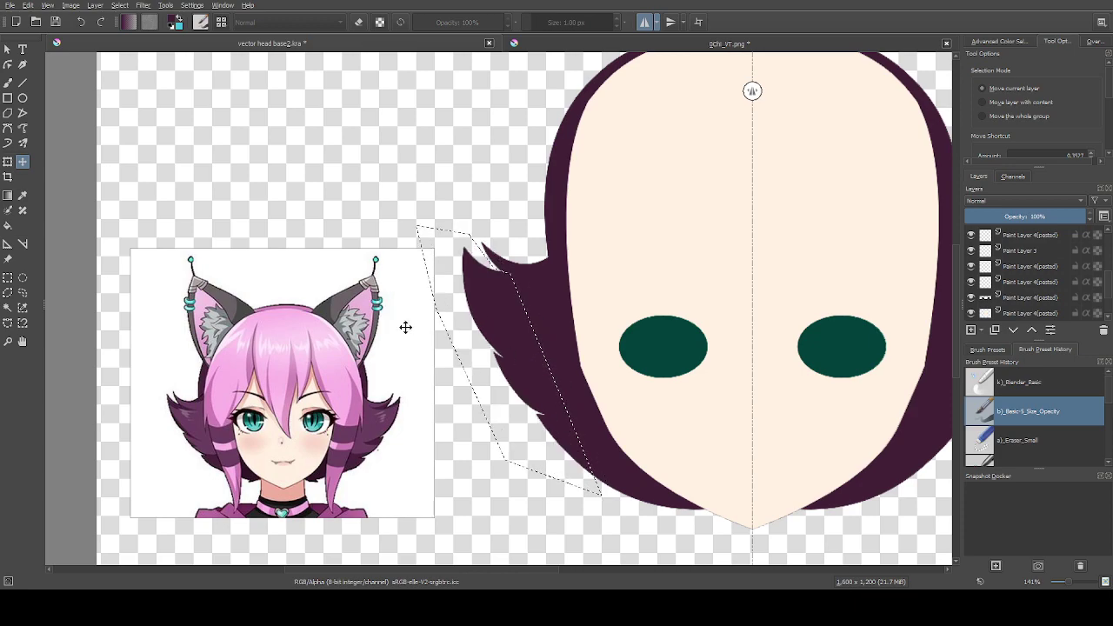
key(Page_Down)
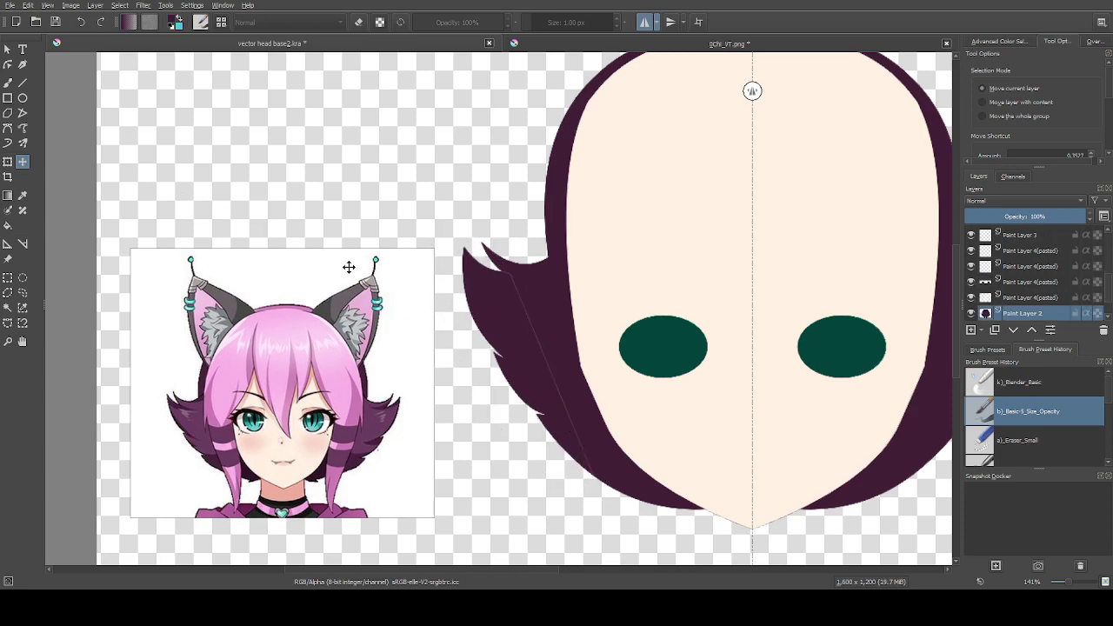
key(Page_Up)
key(Page_Down)
Start a mirrored Bezier erasing shape at the lower hair beside the jaw with the a)_Eraser_Small preset
click(11, 130)
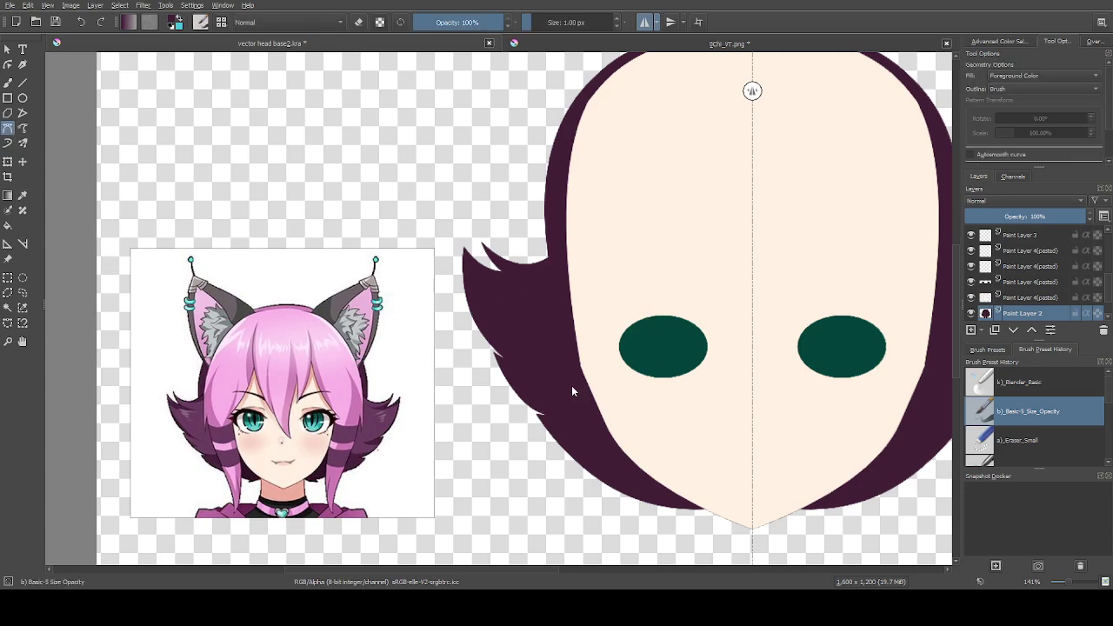
scroll(565, 356, up, 1)
scroll(544, 261, down, 1)
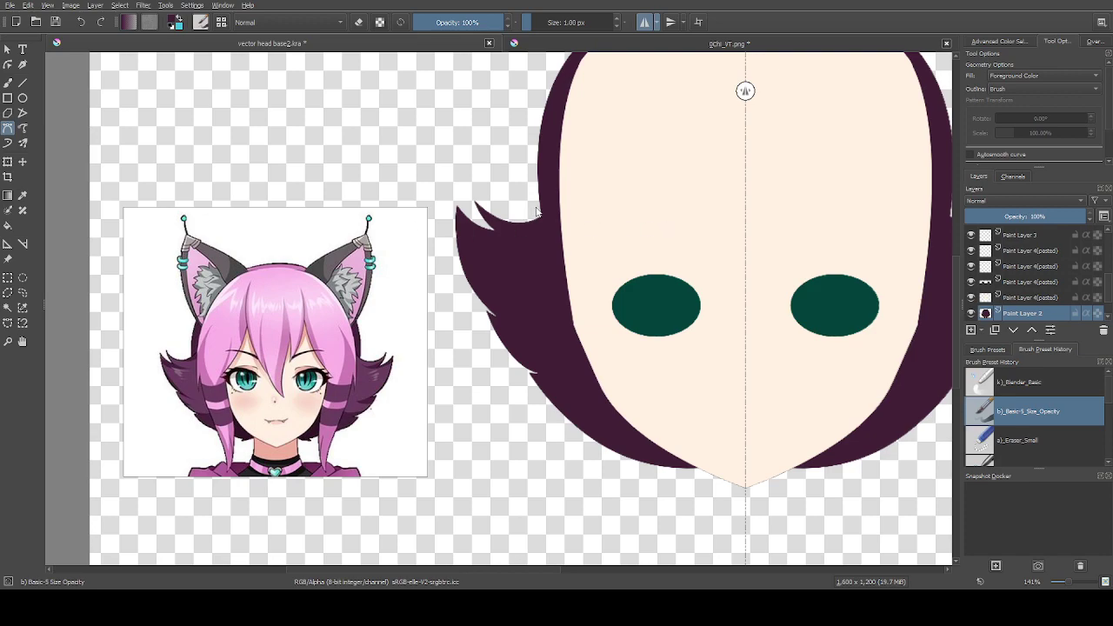
scroll(390, 191, down, 1)
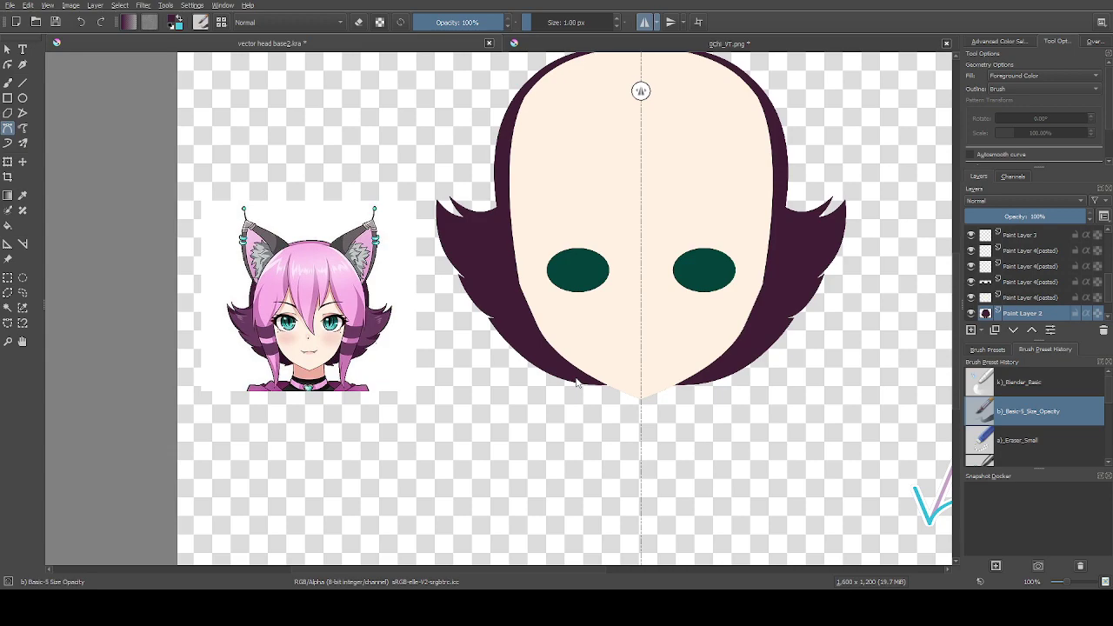
scroll(576, 383, up, 1)
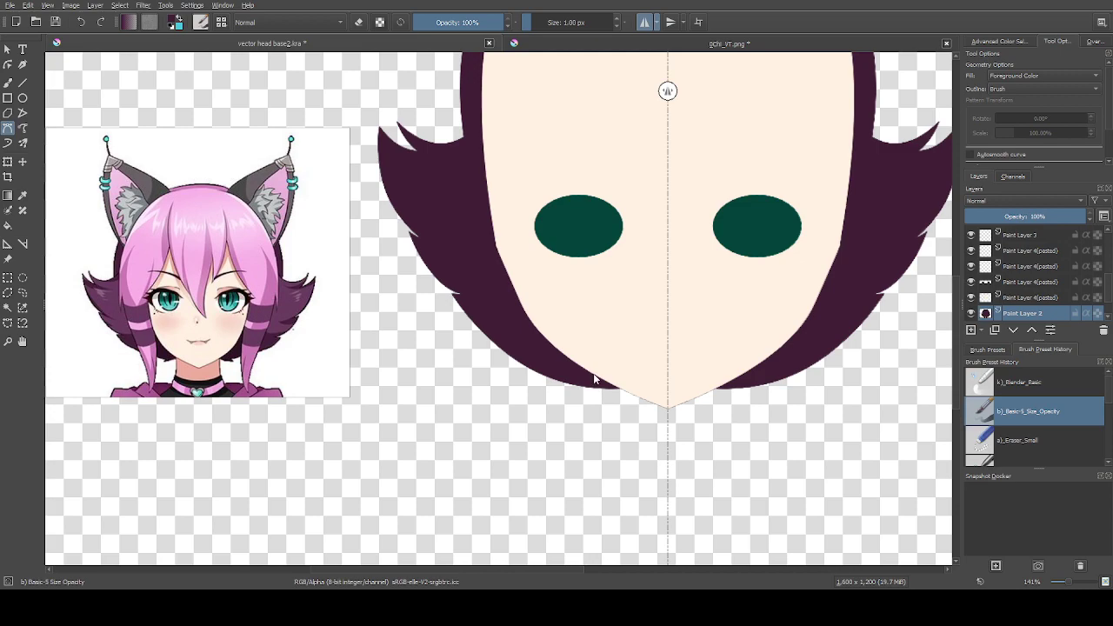
click(1033, 439)
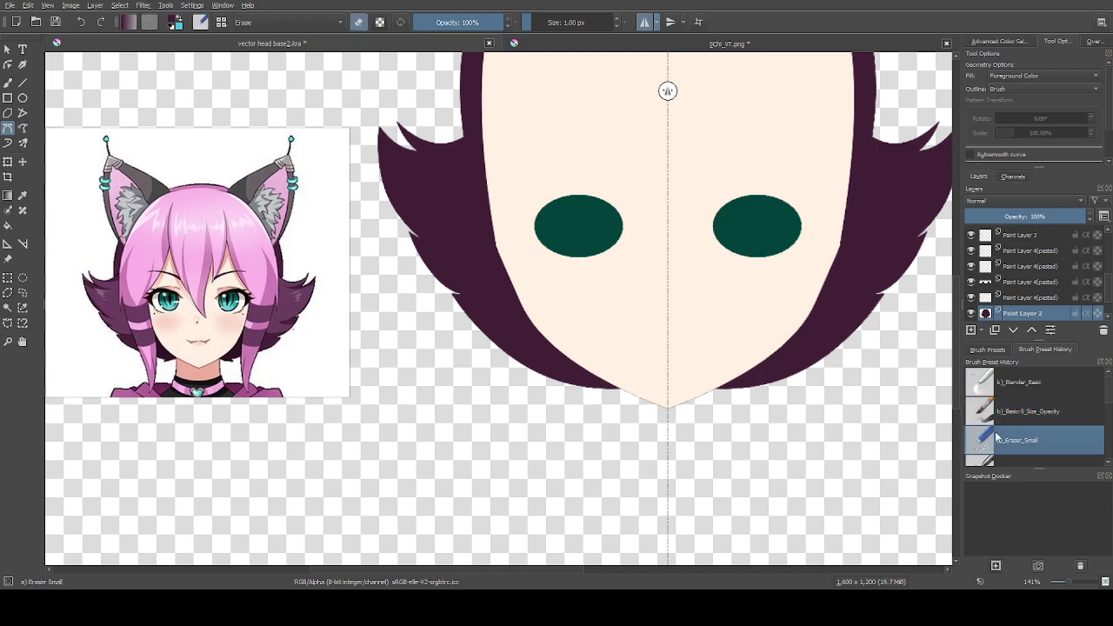
click(586, 369)
Try different curves for the erasing shape along the lowest tuft's outer edge and discard them
scroll(447, 299, up, 2)
drag(456, 294, 333, 110)
scroll(470, 174, down, 2)
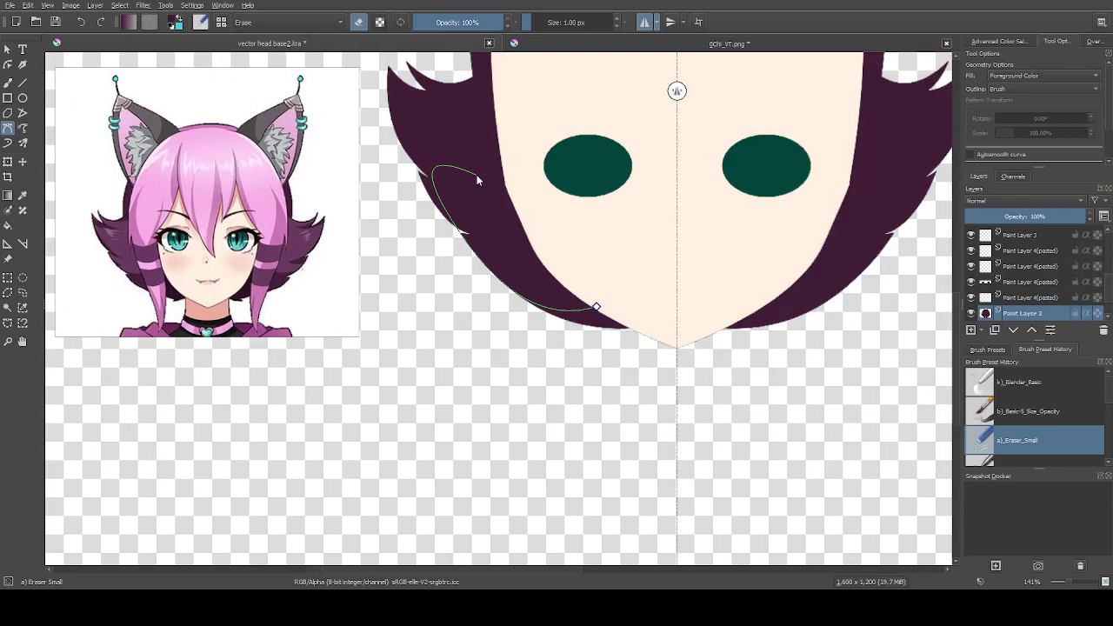
scroll(457, 228, up, 2)
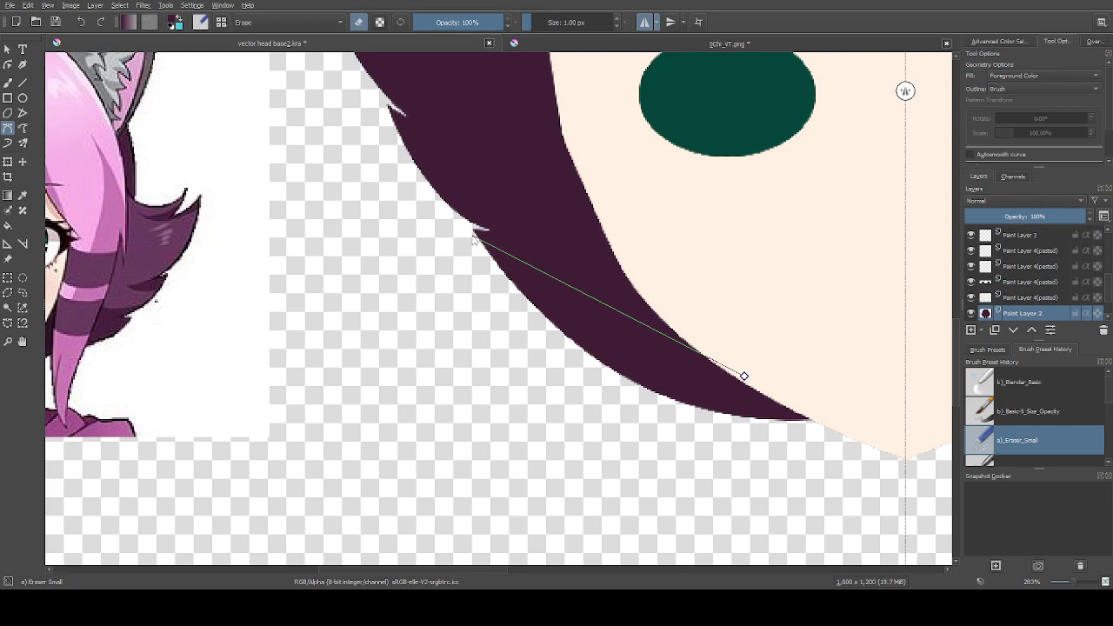
drag(472, 231, 360, 70)
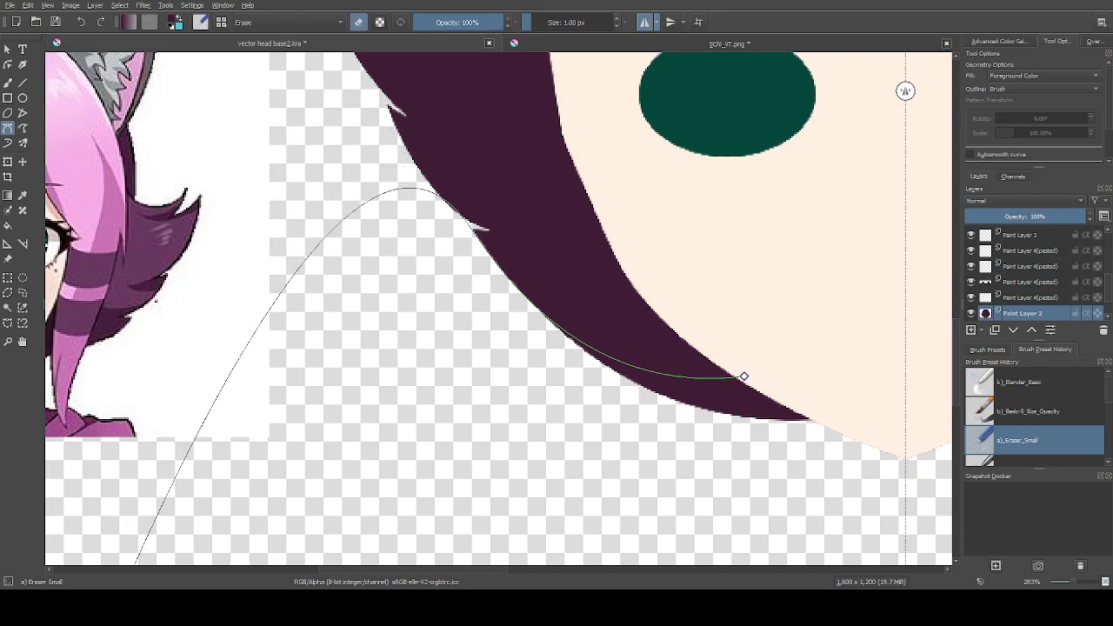
drag(547, 324, 348, 503)
drag(372, 400, 824, 241)
scroll(318, 287, down, 2)
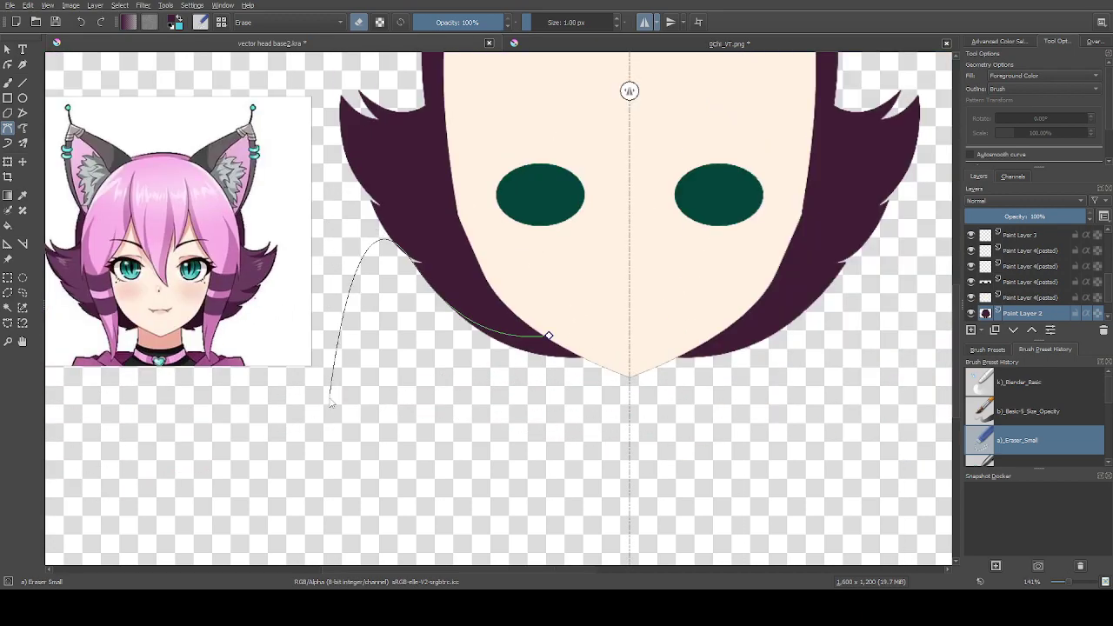
scroll(323, 400, up, 1)
scroll(460, 213, up, 3)
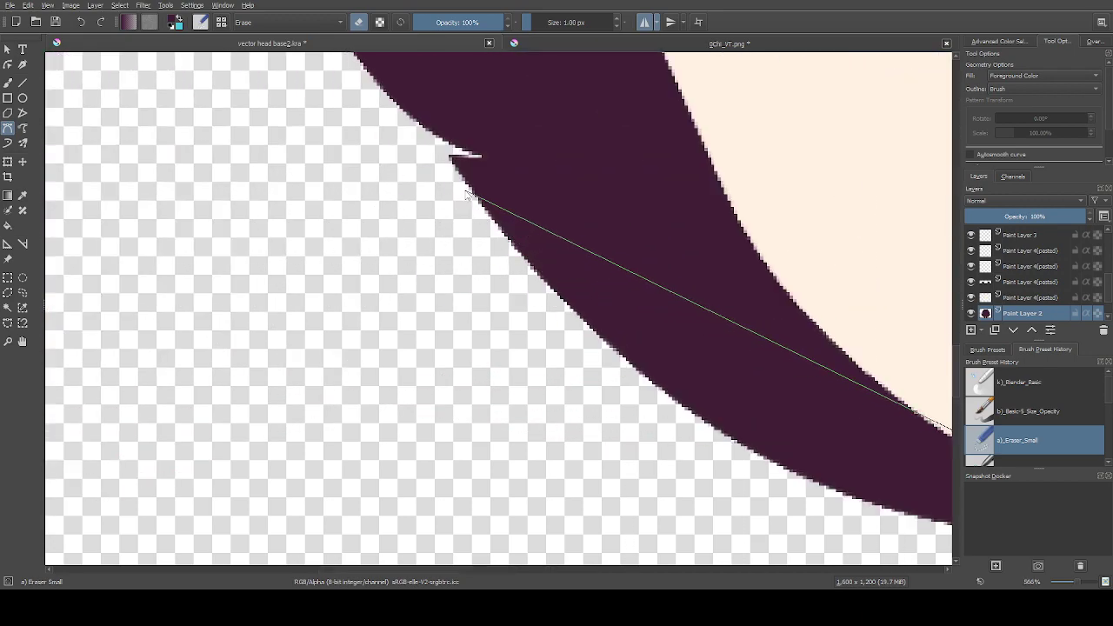
Trim the underside of the lowest tuft by curving the erasing shape along its outer edge and closing it beneath the jaw
drag(465, 190, 290, 102)
scroll(289, 103, down, 2)
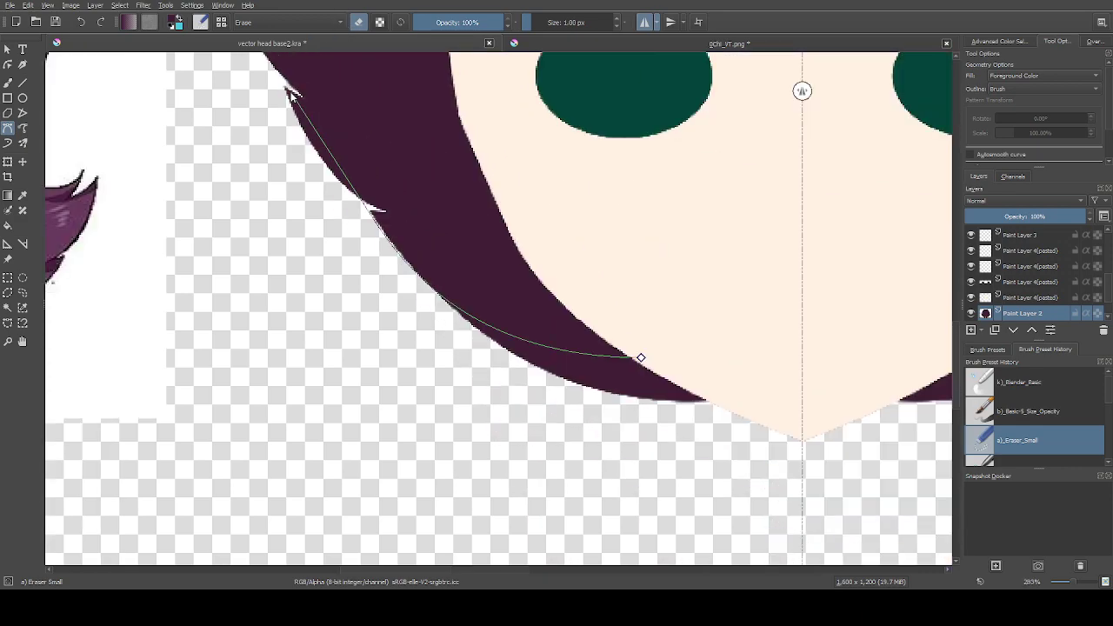
click(187, 439)
click(708, 496)
click(746, 353)
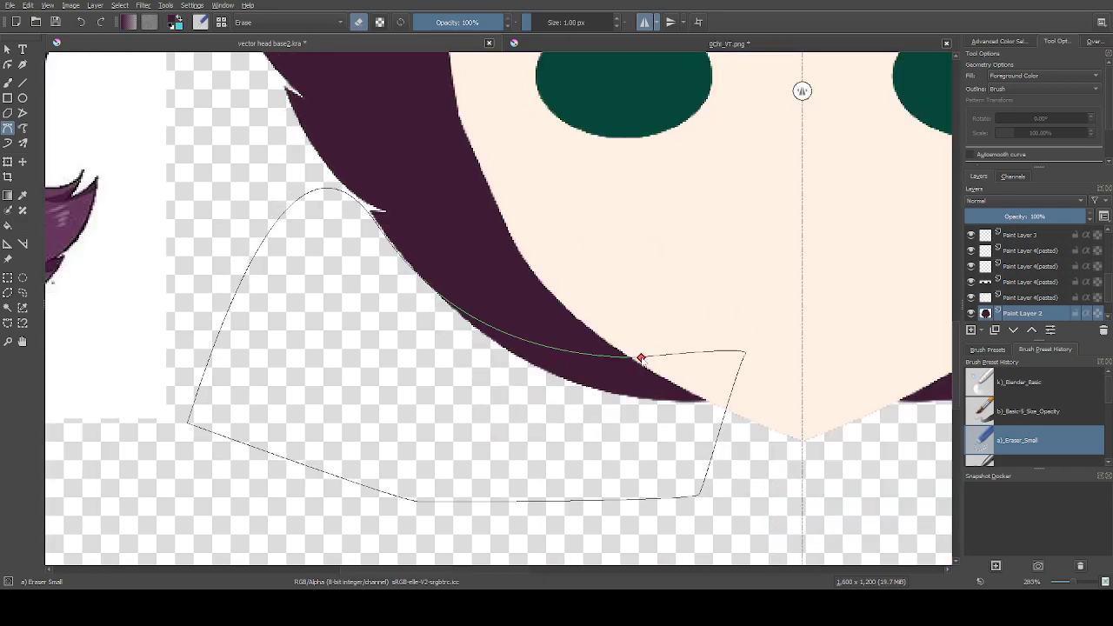
click(641, 357)
scroll(641, 357, down, 4)
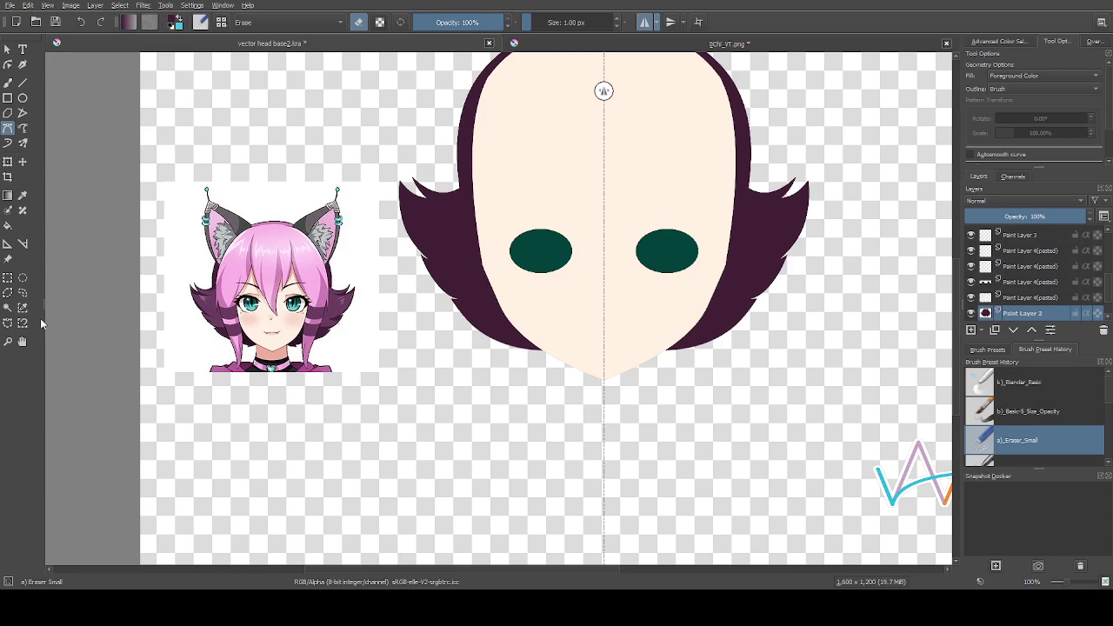
Draw a small mirrored pointed tuft under the jaw with a filled Bezier shape using the b)_Basic-5_Size_Opacity preset
click(1022, 414)
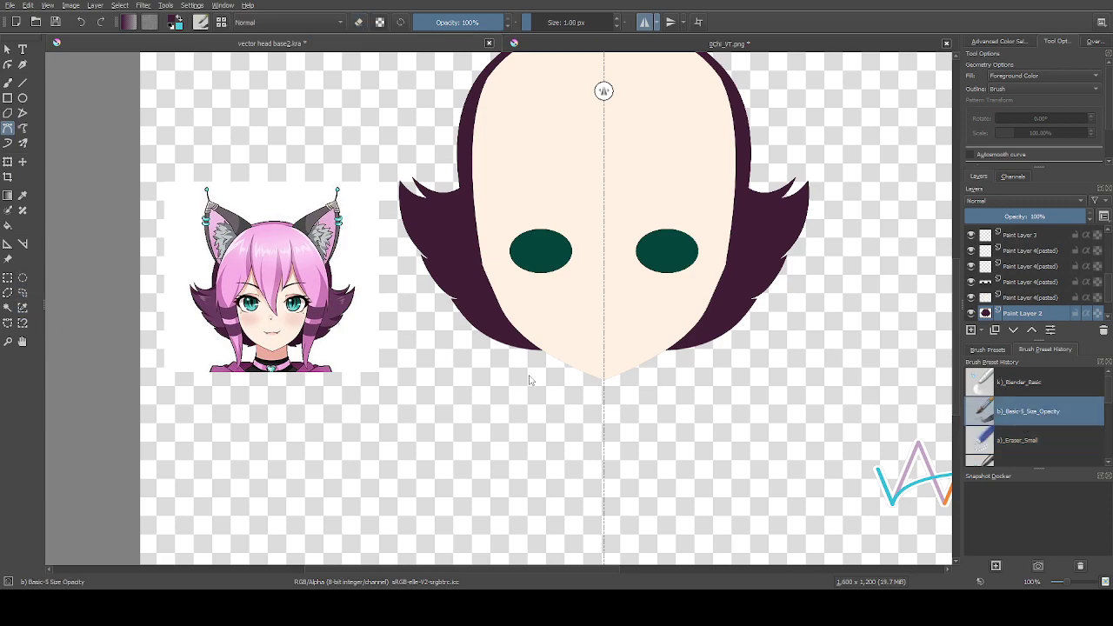
scroll(535, 381, up, 1)
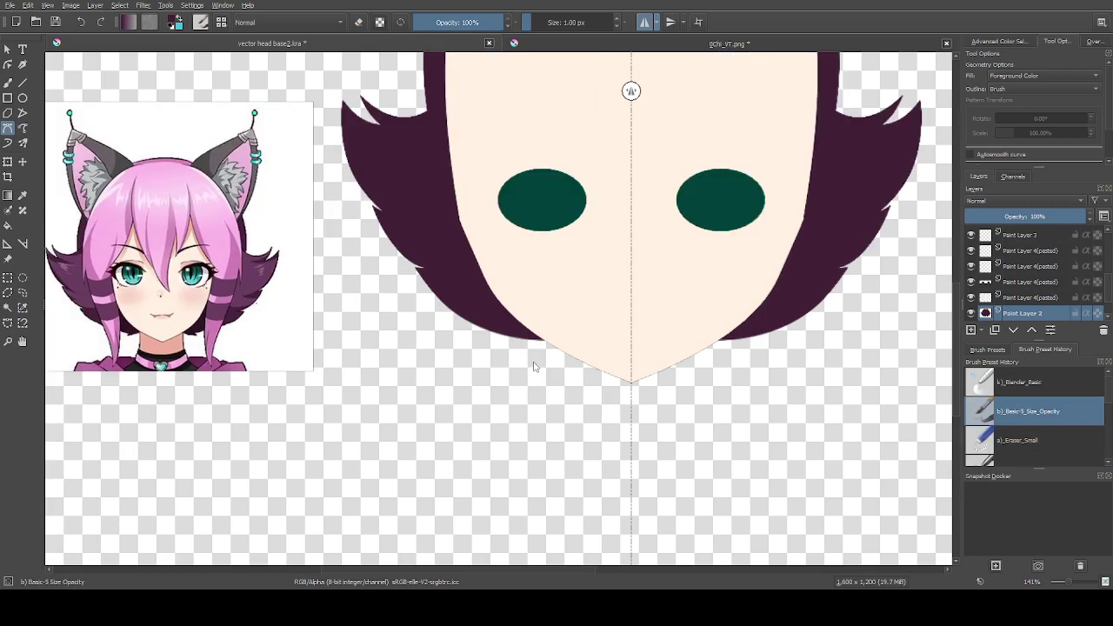
click(533, 362)
click(532, 361)
click(521, 356)
drag(587, 347, 505, 386)
Smooth the lower tuft's outer edge with a mirrored filled curve from its tip to the small tuft under the jaw
scroll(482, 330, up, 2)
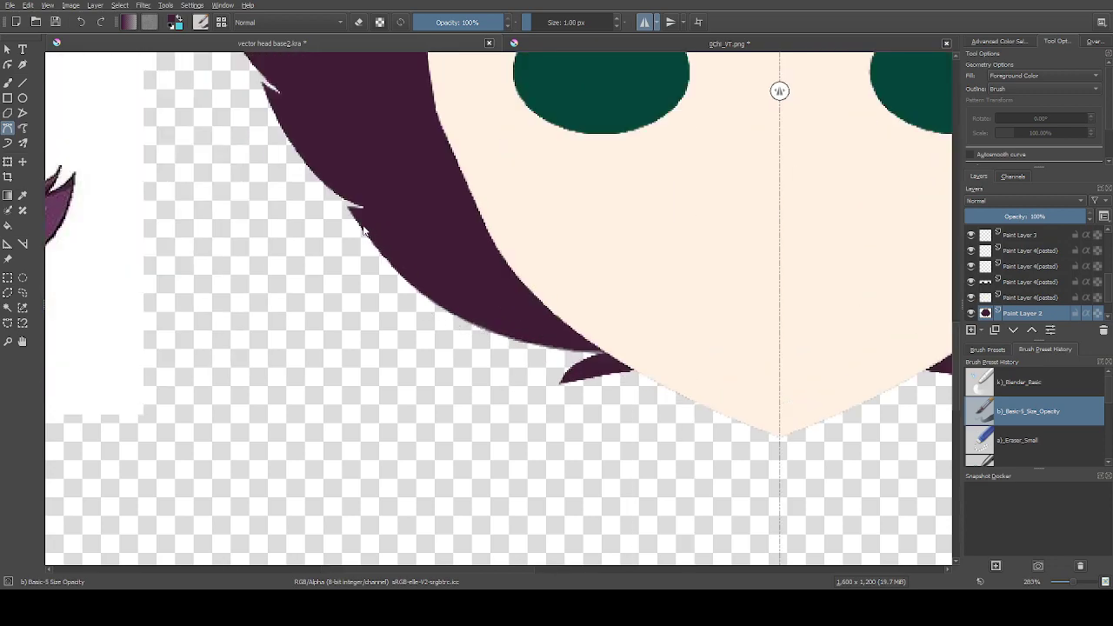
click(349, 207)
scroll(533, 385, down, 2)
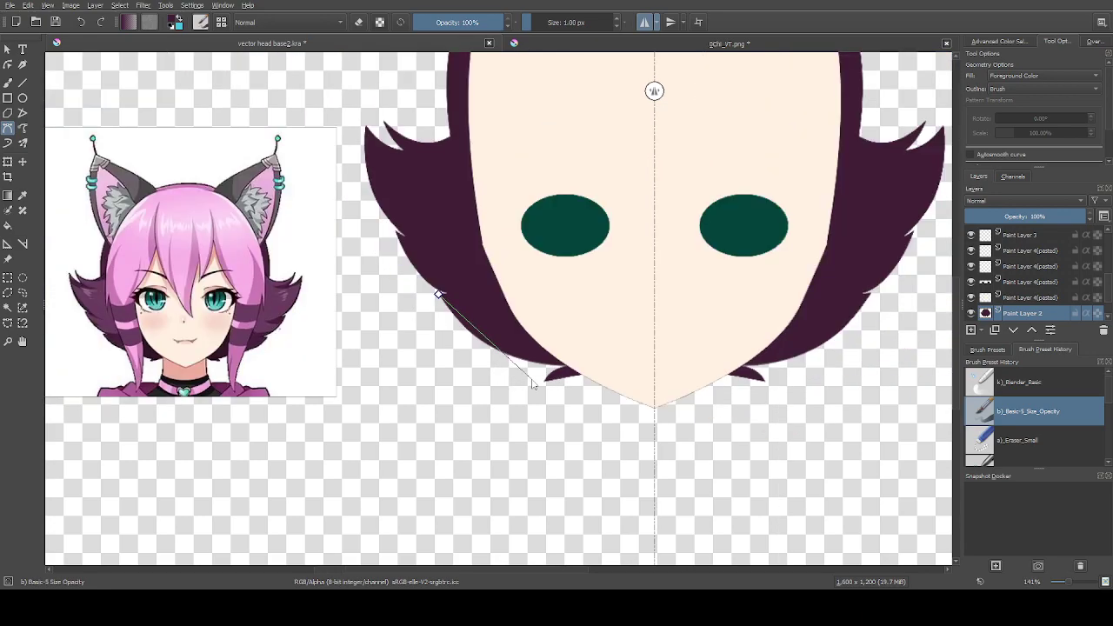
scroll(533, 384, up, 2)
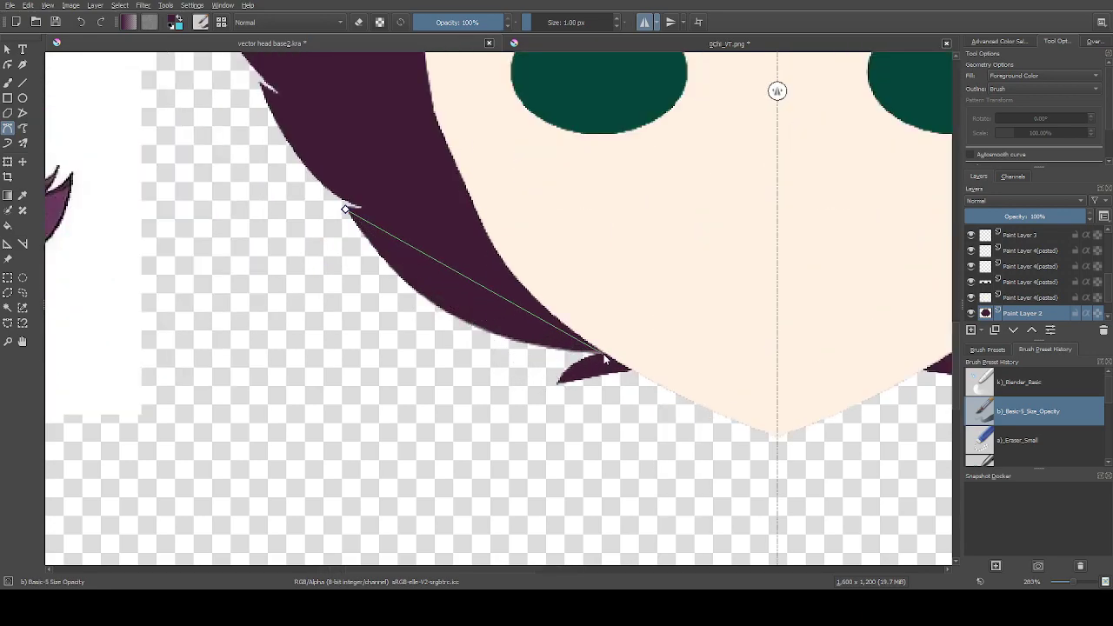
drag(612, 357, 761, 347)
drag(772, 348, 787, 357)
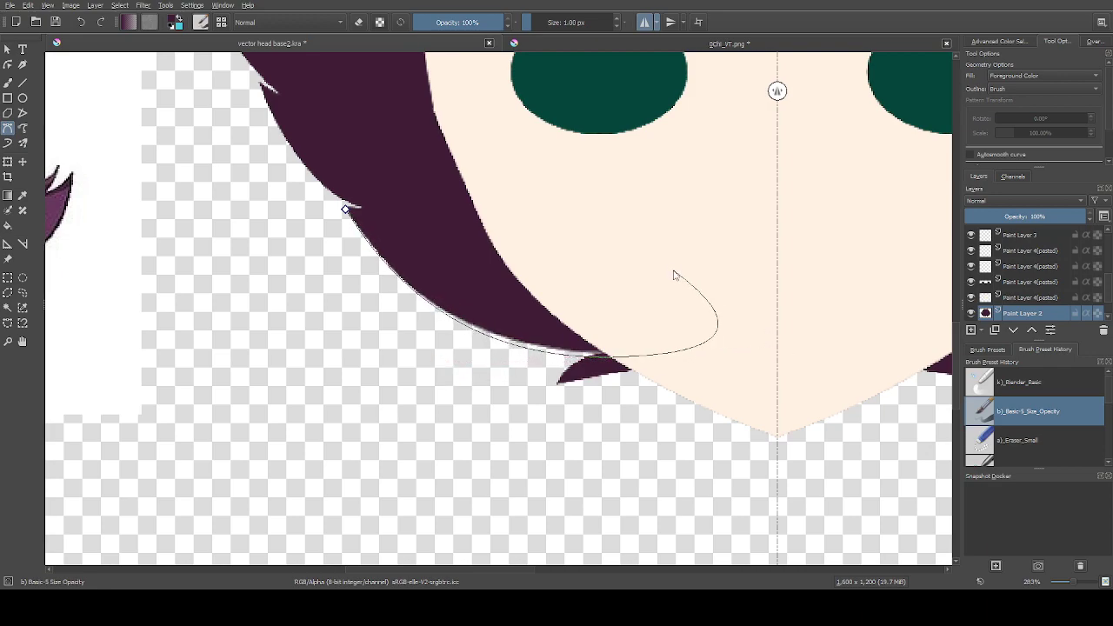
click(345, 209)
scroll(604, 185, down, 2)
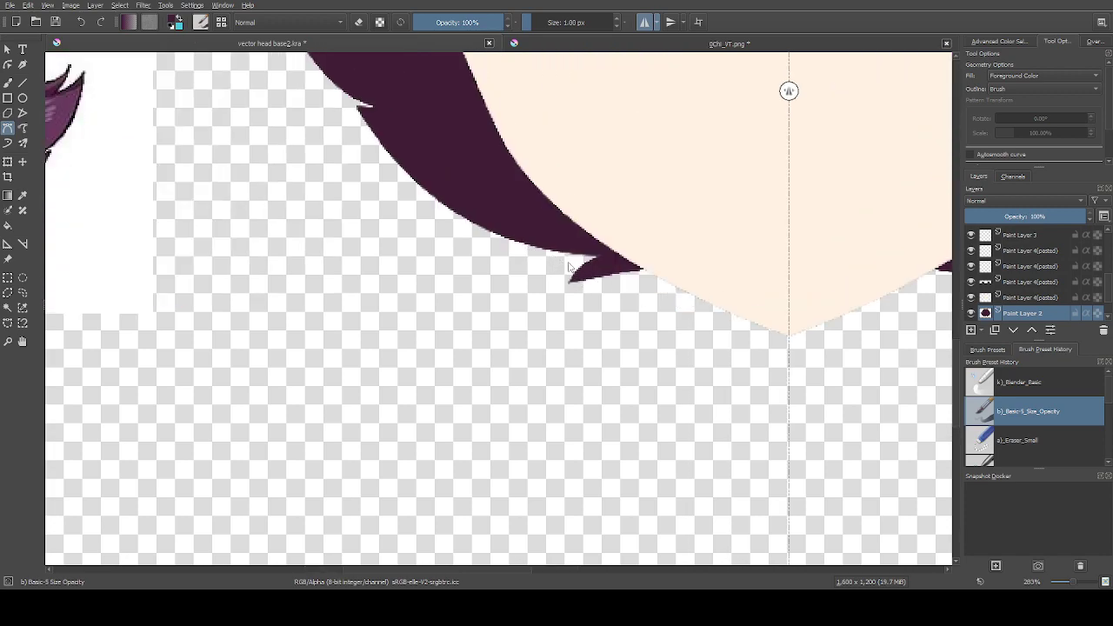
Redraw the lowest tuft's outer edge as one mirrored filled curve from its tip to the jaw, without the small pointed tuft
scroll(574, 272, up, 1)
scroll(570, 271, down, 1)
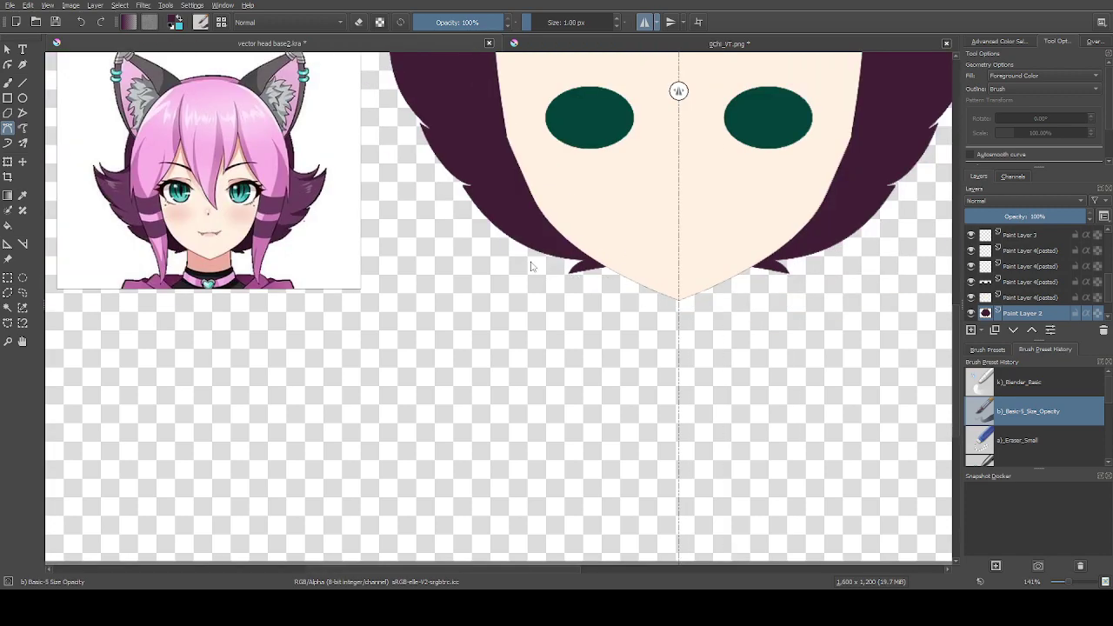
scroll(561, 249, up, 2)
click(418, 138)
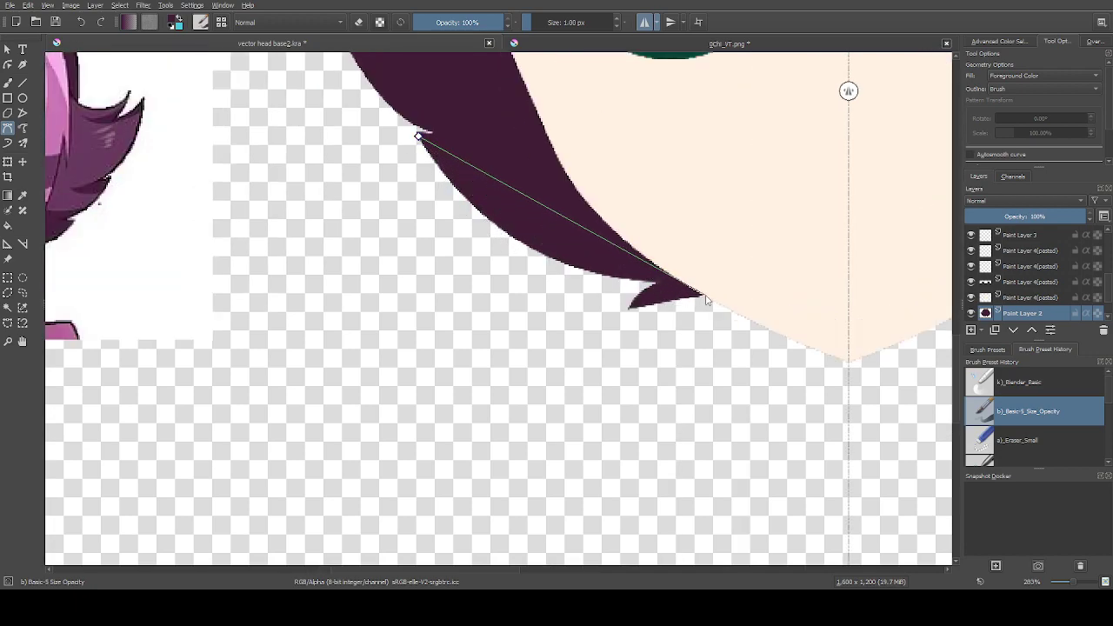
drag(703, 296, 920, 299)
click(418, 136)
scroll(724, 175, down, 2)
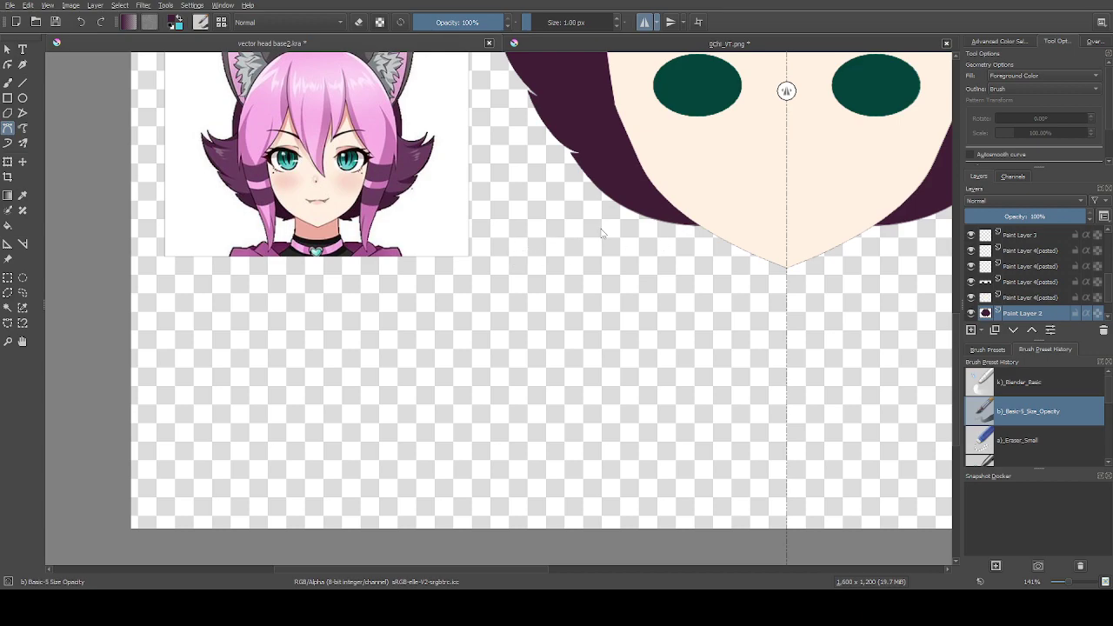
Extend the lowest tuft's tip outward with a mirrored filled curve that follows its outer edge down to the jaw
scroll(594, 206, up, 2)
scroll(581, 173, down, 1)
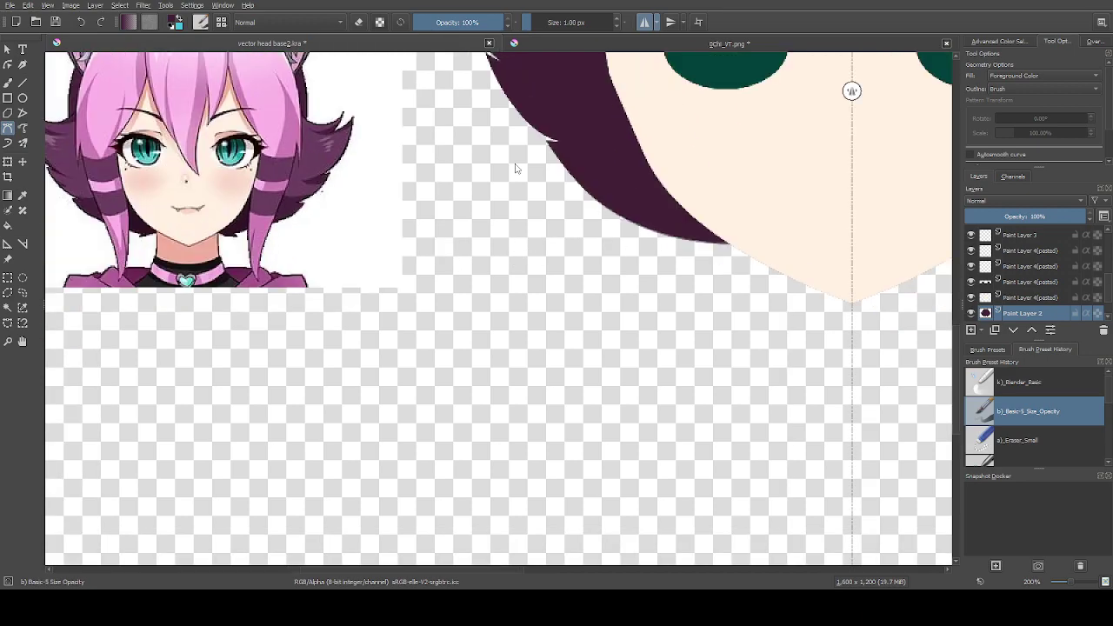
scroll(536, 153, up, 2)
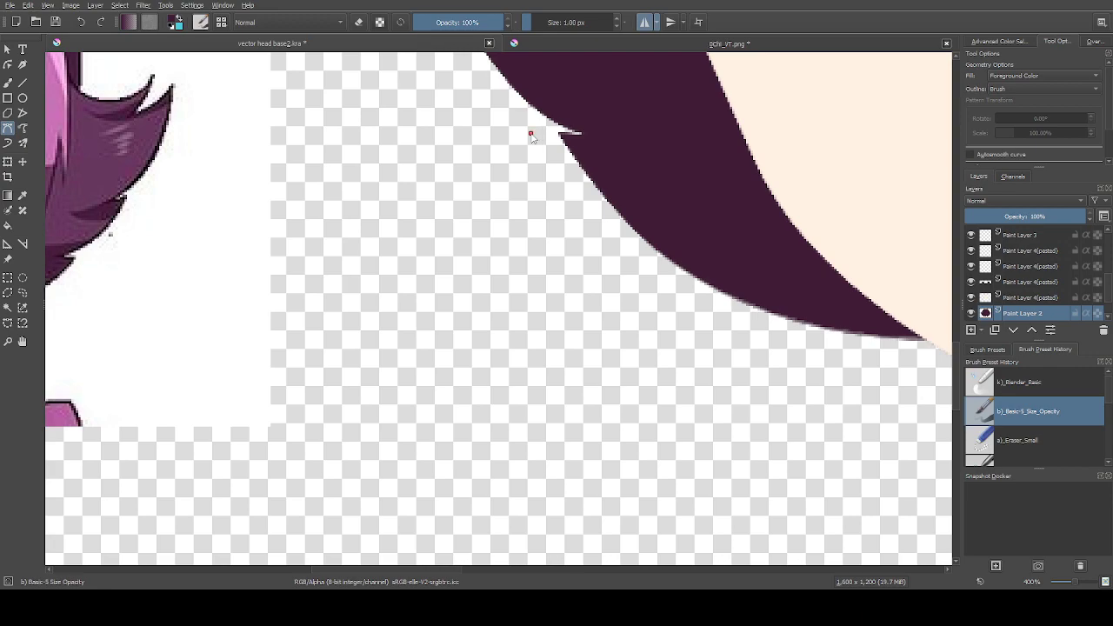
scroll(530, 135, down, 2)
scroll(522, 152, up, 1)
click(503, 155)
drag(815, 320, 855, 337)
scroll(341, 157, up, 2)
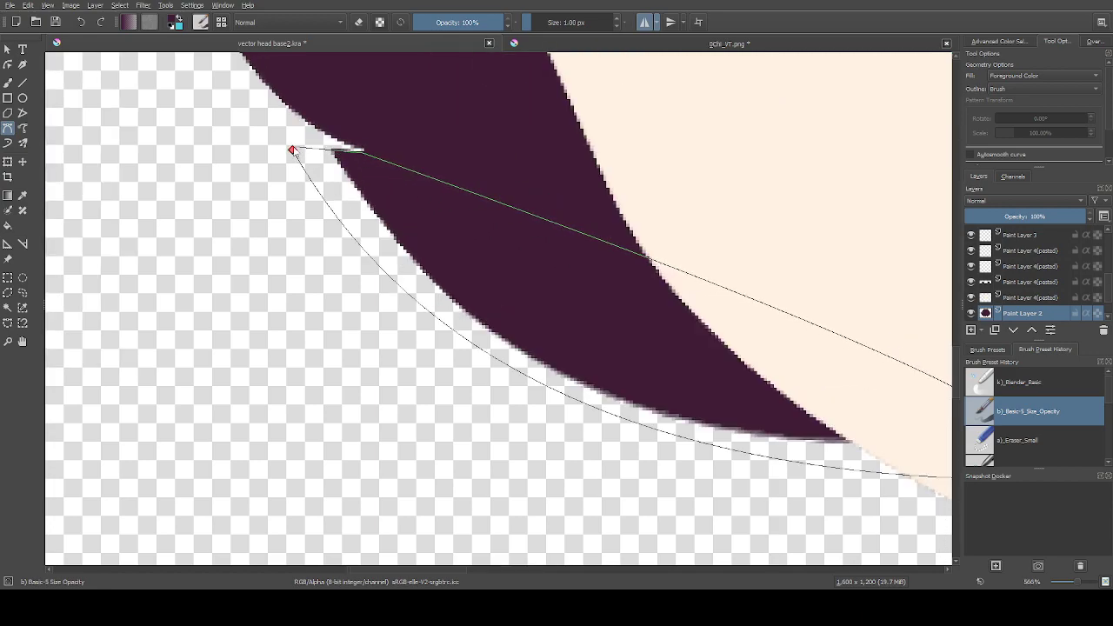
mouse_move(292, 149)
mouse_down()
mouse_move(280, 130)
mouse_move(289, 143)
mouse_up()
click(290, 148)
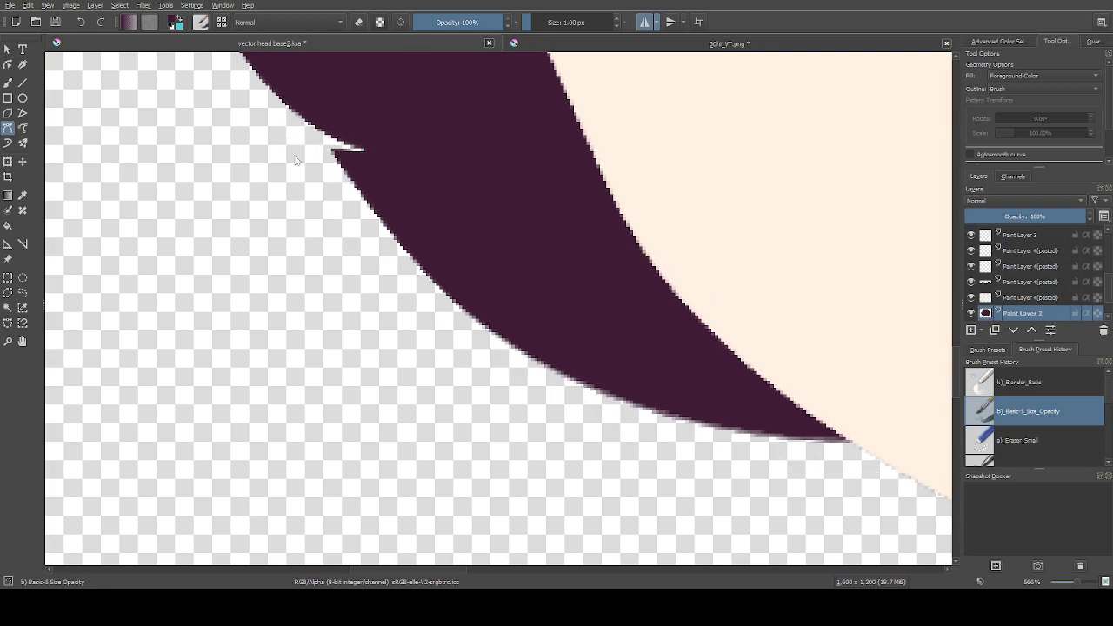
scroll(300, 174, down, 3)
scroll(304, 172, up, 3)
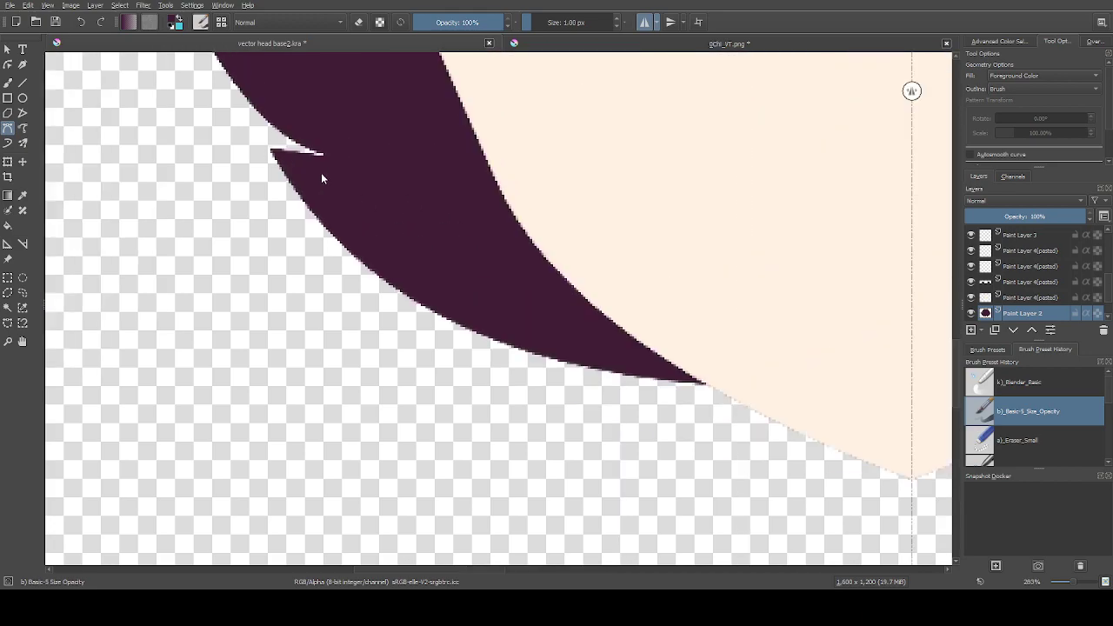
Extend the middle side tuft's tip outward with a mirrored filled curve reaching down past the notch above the lowest tuft
click(322, 158)
scroll(378, 186, down, 3)
scroll(393, 202, up, 2)
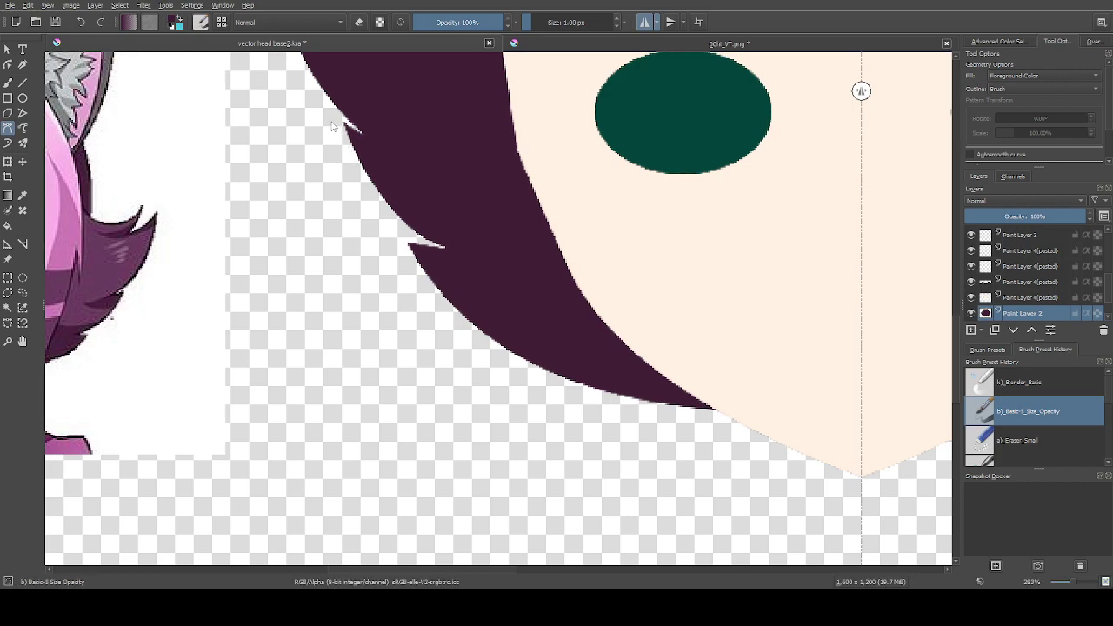
drag(401, 243, 502, 252)
scroll(329, 116, up, 3)
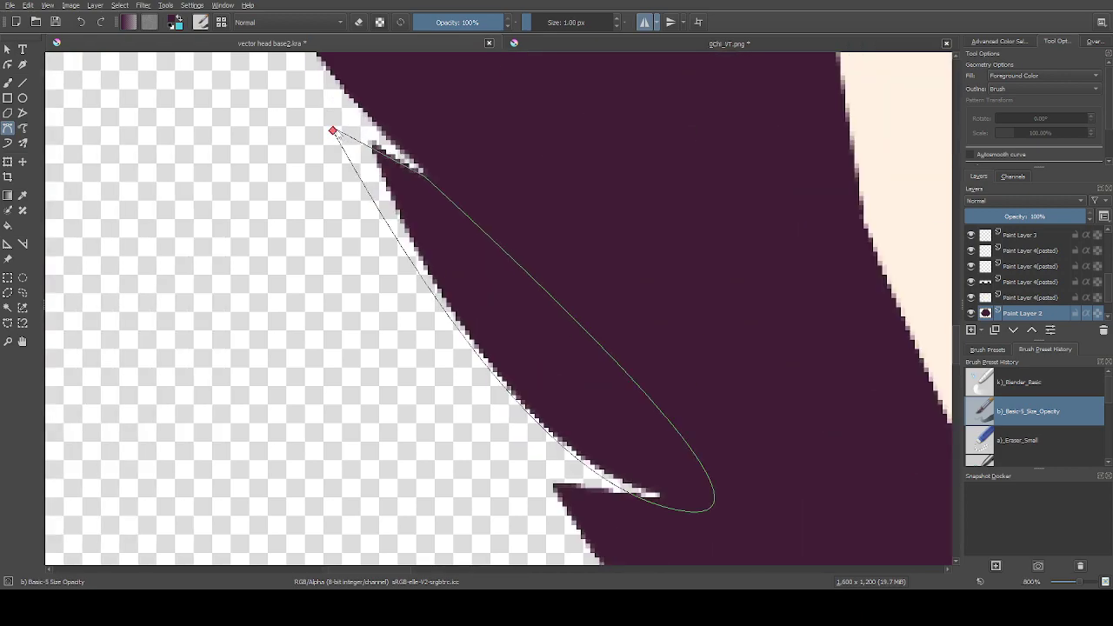
click(334, 132)
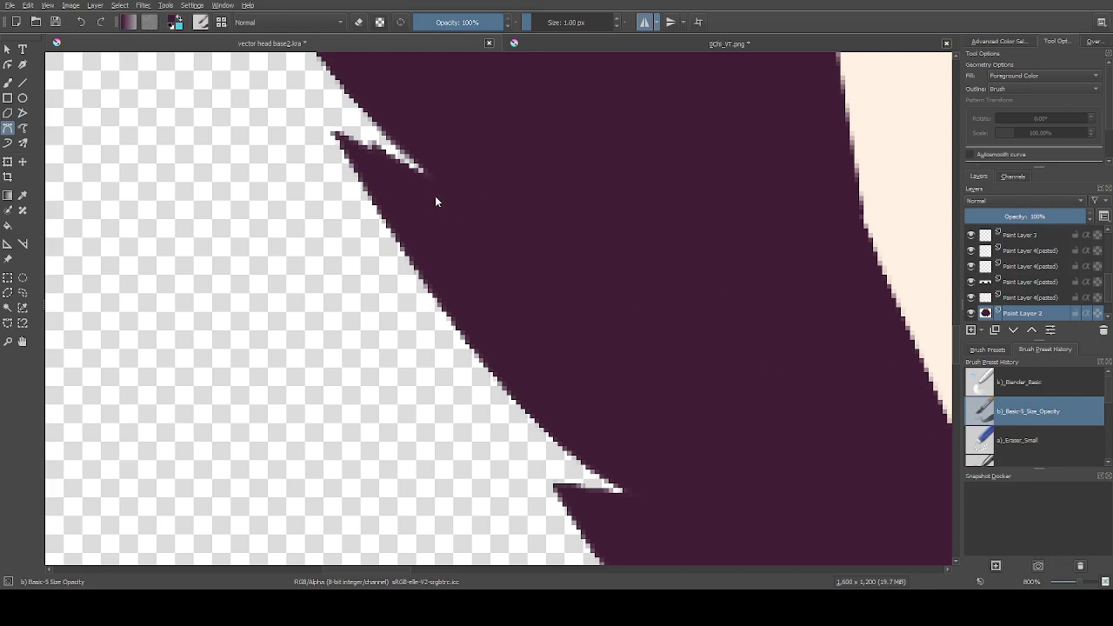
scroll(435, 196, down, 4)
click(530, 244)
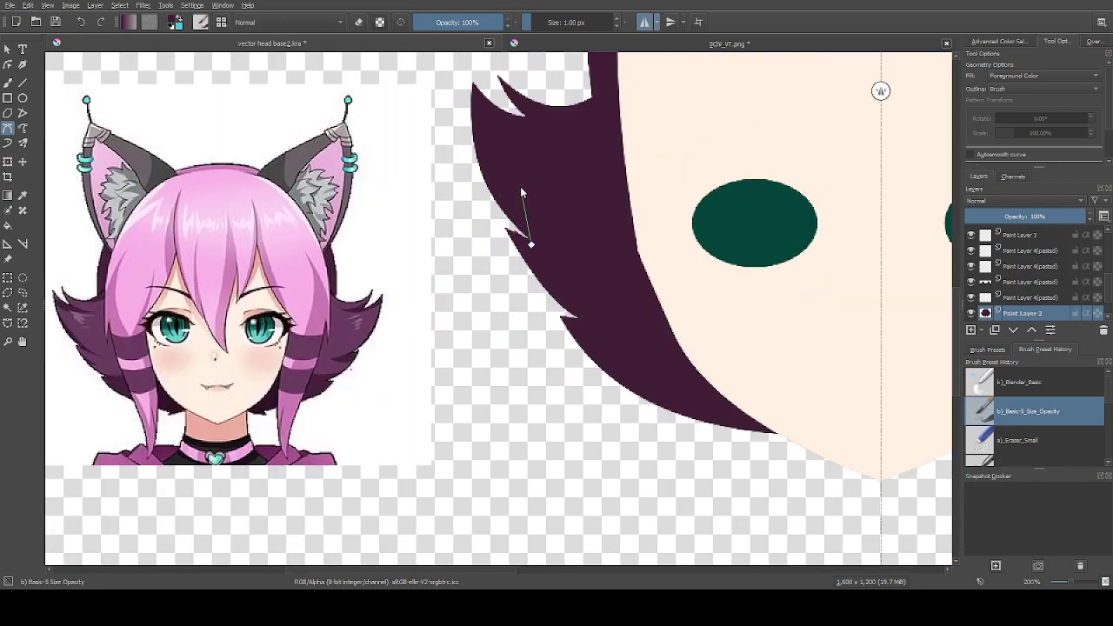
scroll(473, 162, down, 1)
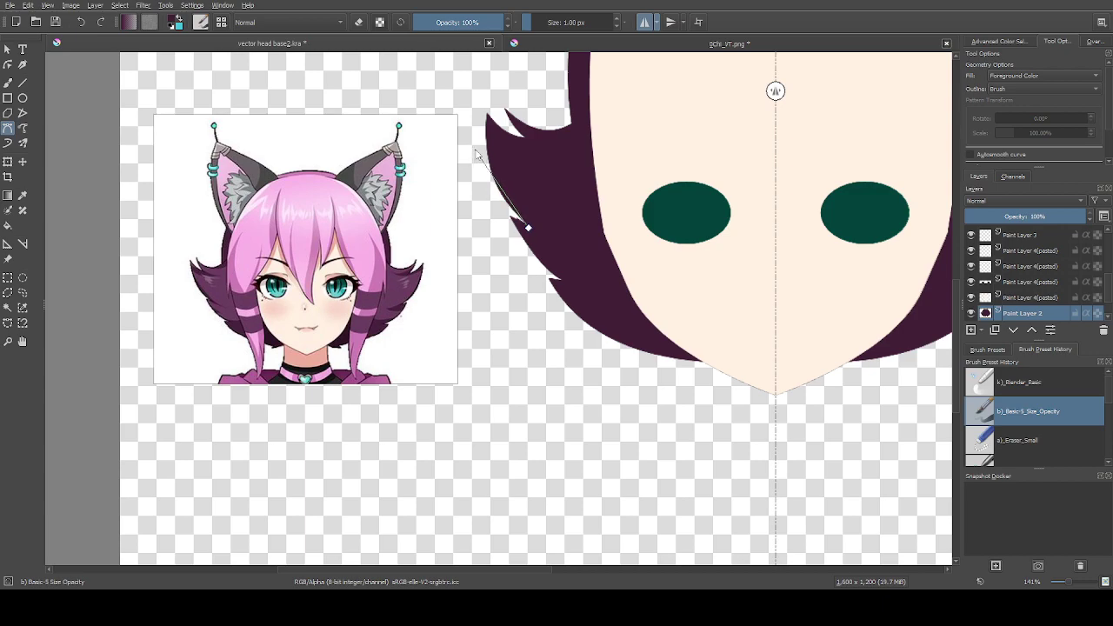
scroll(526, 225, up, 2)
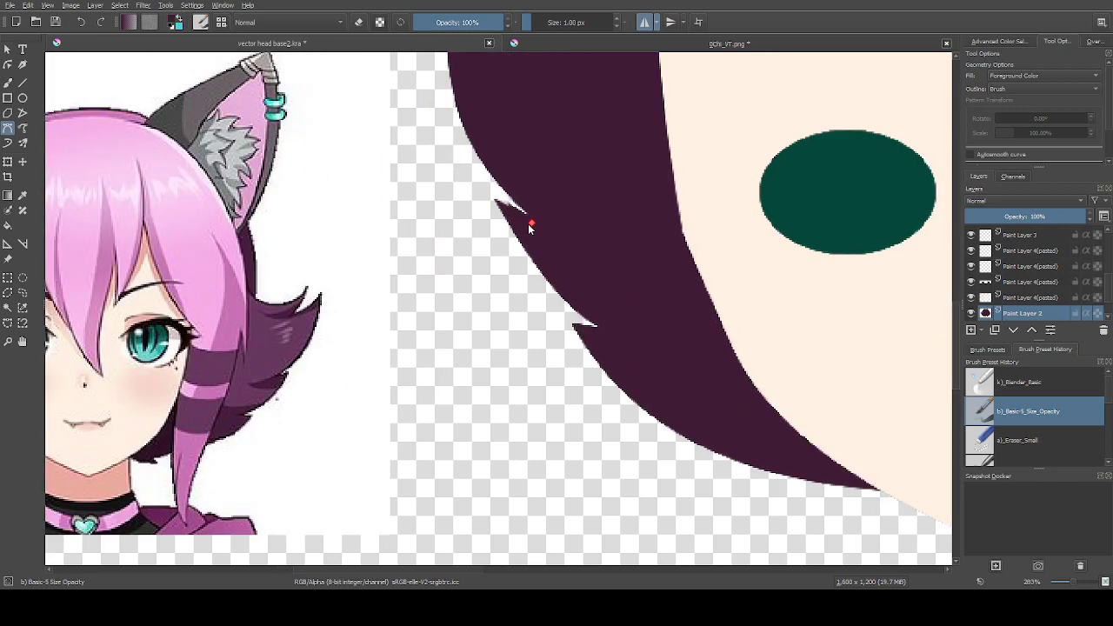
Clean up the notch above the middle tuft with a mirrored erasing shape using the a)_Eraser_Small preset
click(1020, 439)
scroll(595, 331, up, 3)
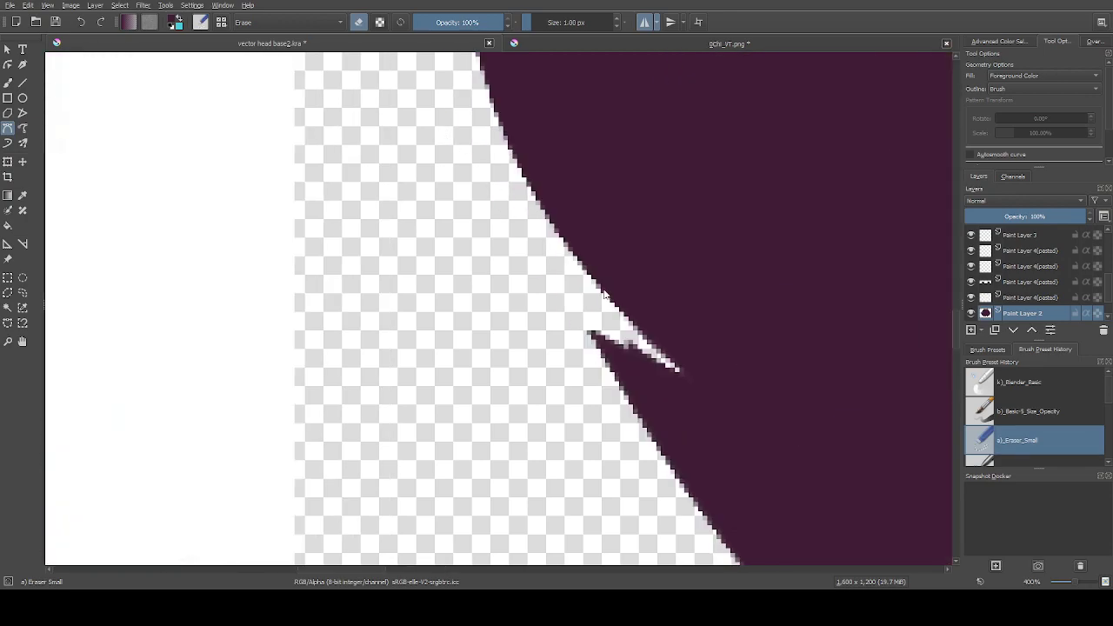
double_click(671, 371)
scroll(459, 265, down, 4)
scroll(474, 255, up, 6)
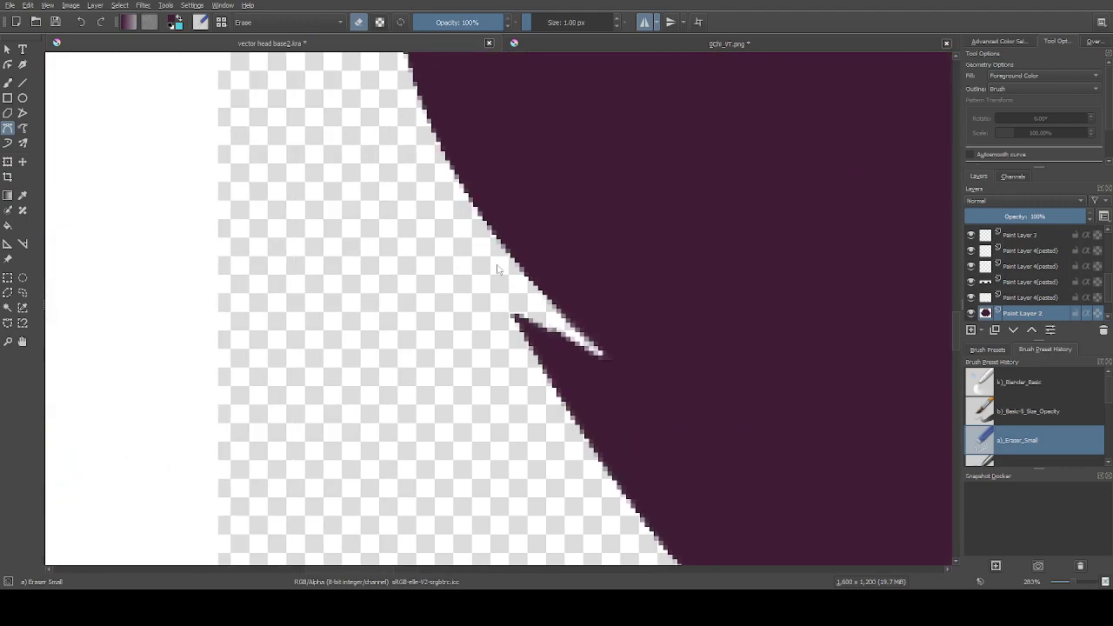
click(645, 393)
drag(487, 320, 439, 267)
click(642, 395)
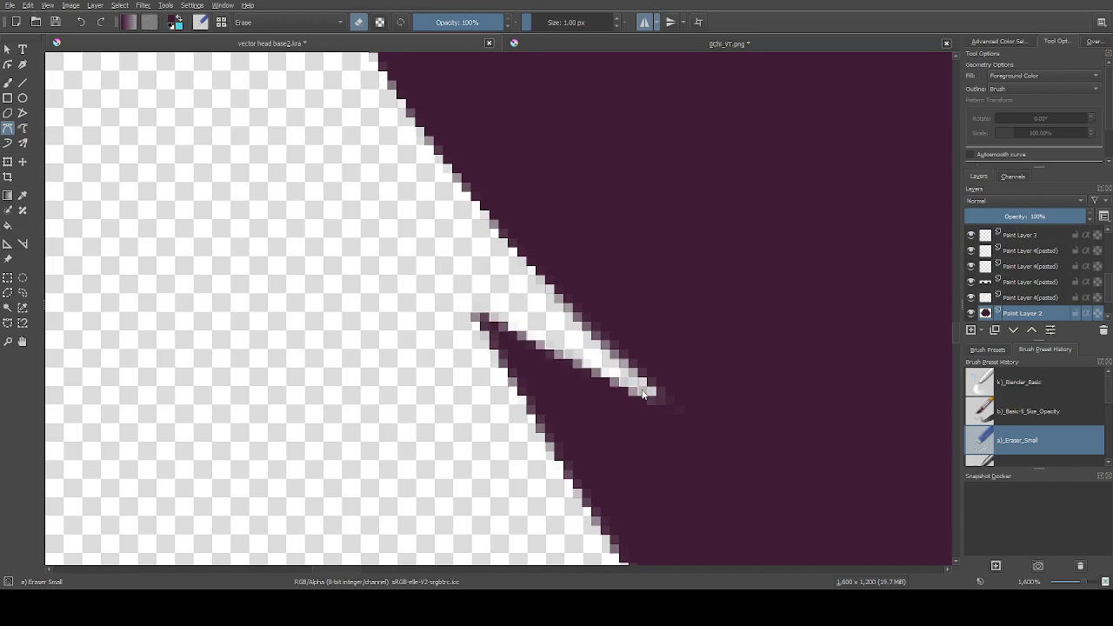
scroll(435, 246, down, 8)
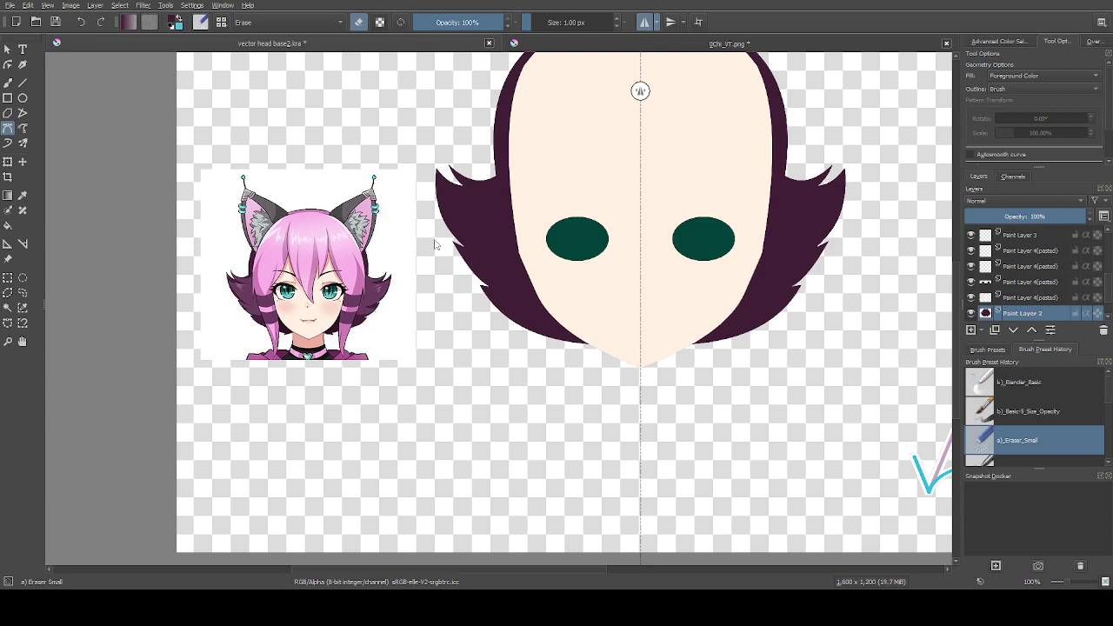
Trim the middle tuft's protruding outer tip with a mirrored erasing shape
scroll(435, 246, up, 2)
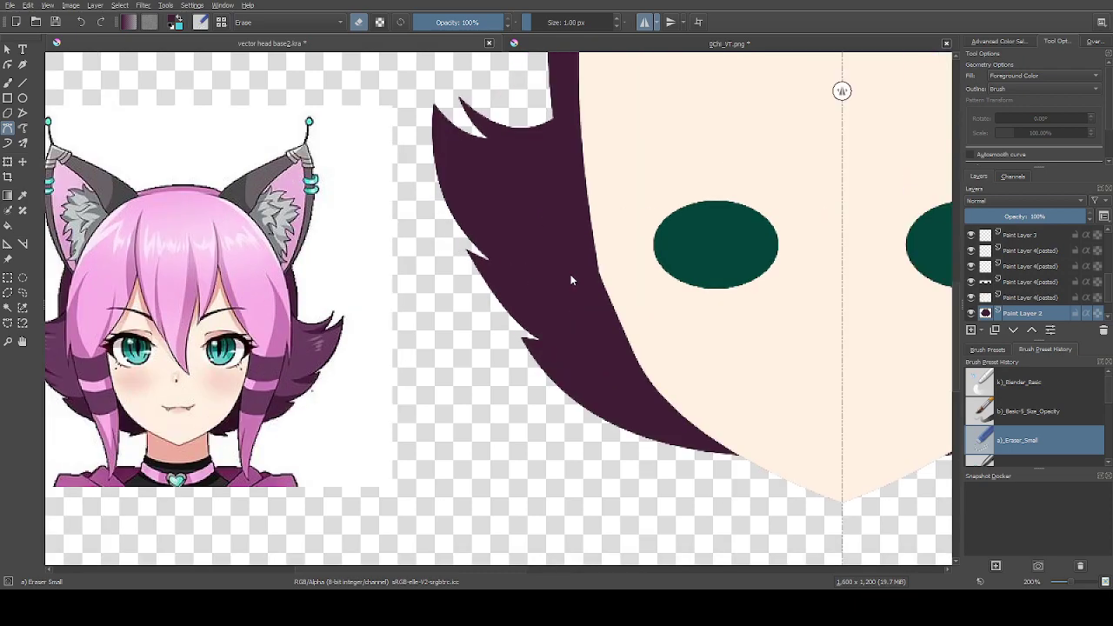
scroll(482, 257, up, 1)
click(469, 246)
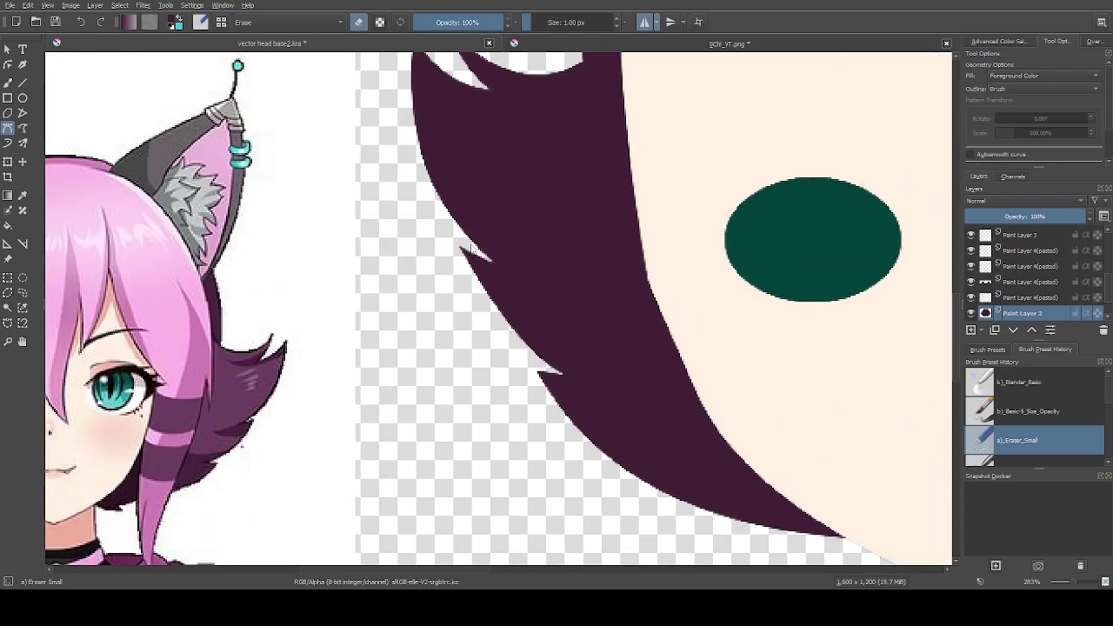
click(479, 327)
click(407, 259)
click(470, 245)
Reshape the middle tuft's trimmed tip and the notch above it with mirrored filled curves using the b)_Basic-5_Size_Opacity preset
click(1025, 412)
scroll(474, 252, up, 1)
scroll(474, 252, up, 2)
click(408, 215)
drag(490, 278, 519, 287)
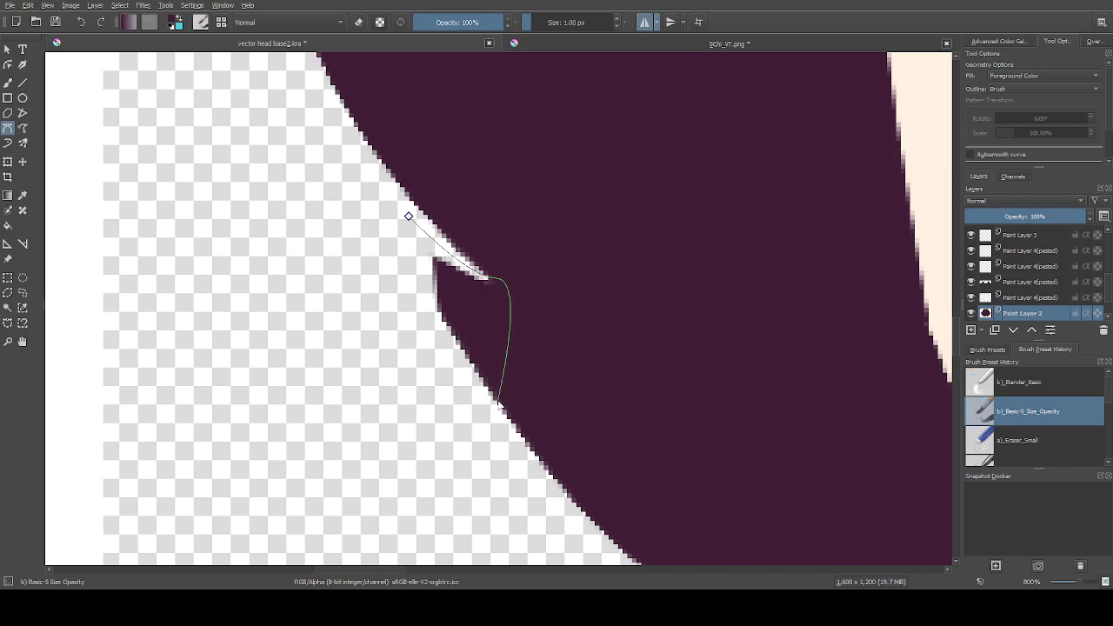
drag(408, 215, 409, 154)
scroll(556, 235, down, 6)
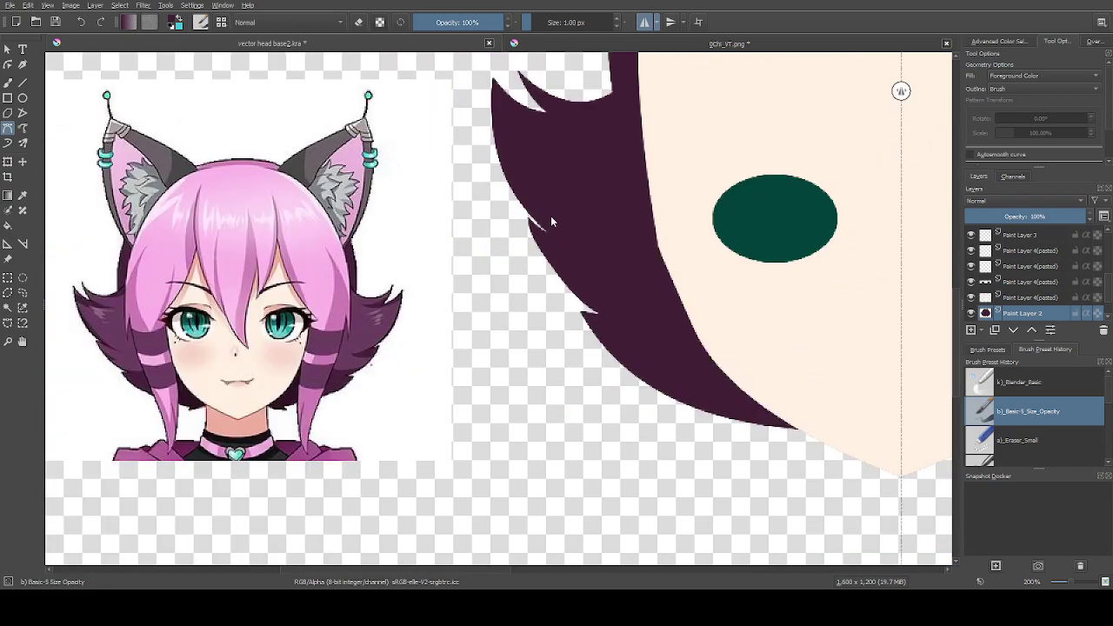
scroll(551, 219, up, 3)
drag(490, 225, 615, 244)
drag(490, 224, 505, 247)
scroll(505, 247, down, 4)
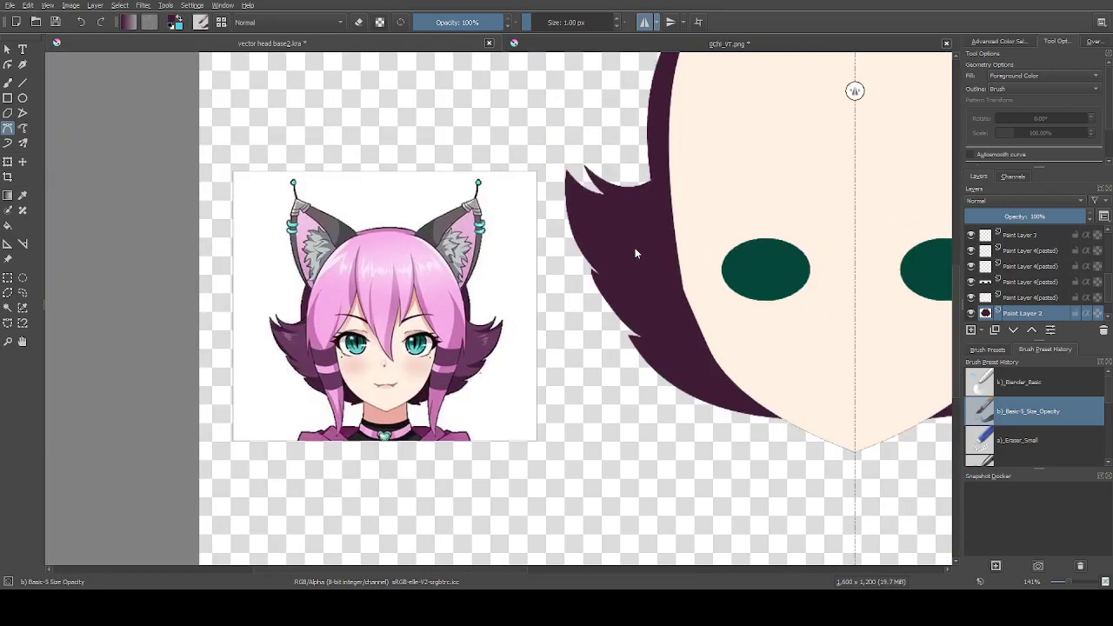
Try bulging the middle tuft's outer edge with a mirrored filled curve from its tip to the notch below
scroll(646, 356, up, 2)
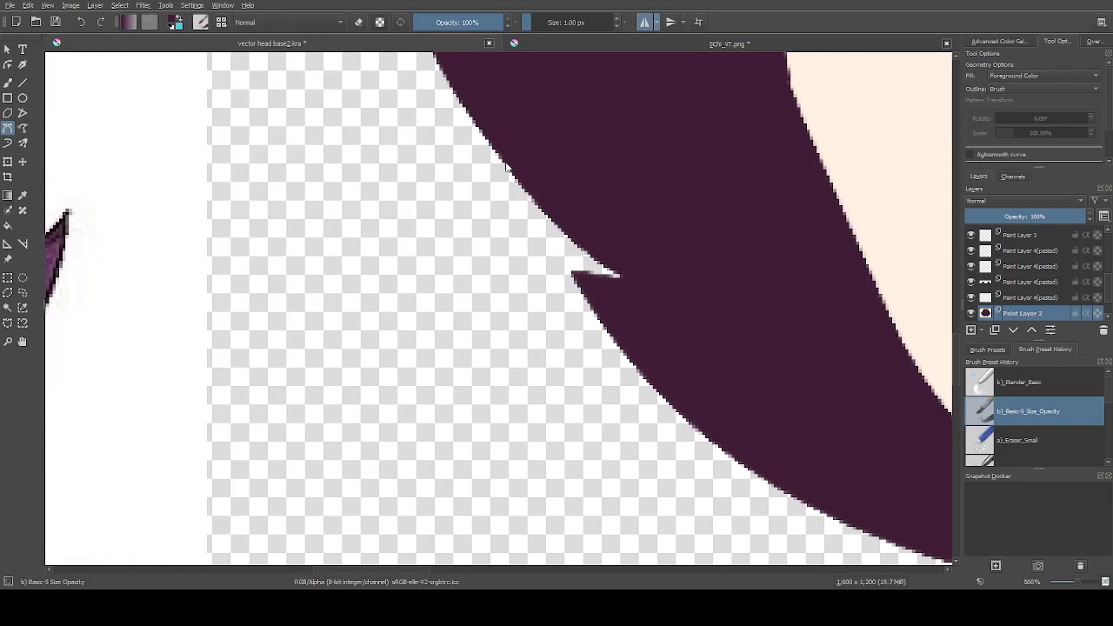
scroll(626, 280, down, 1)
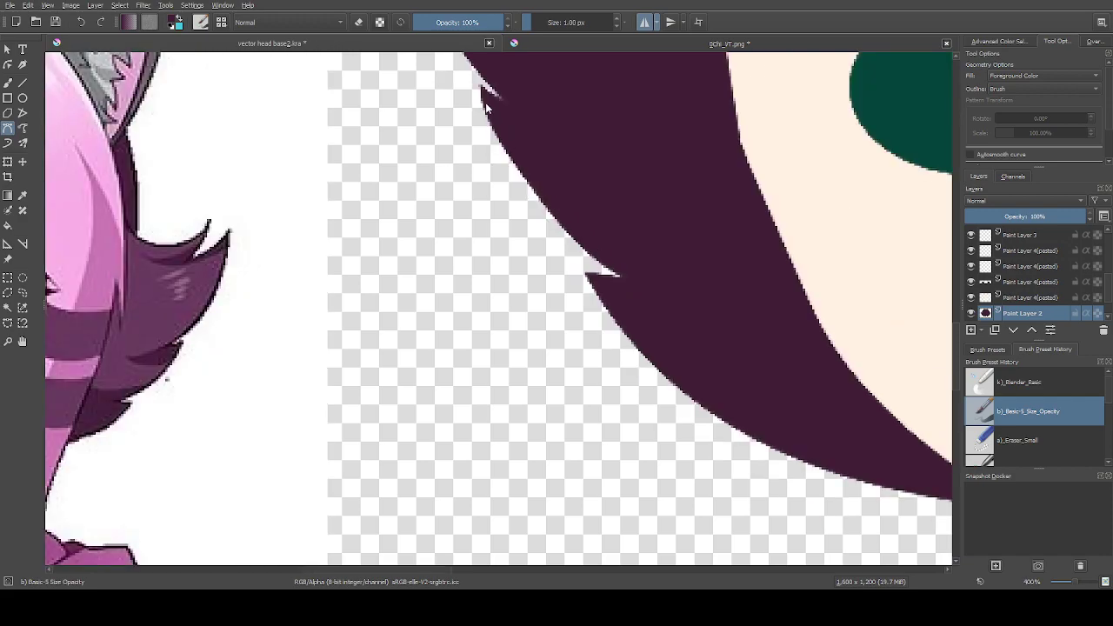
click(481, 89)
drag(622, 289, 739, 358)
click(483, 91)
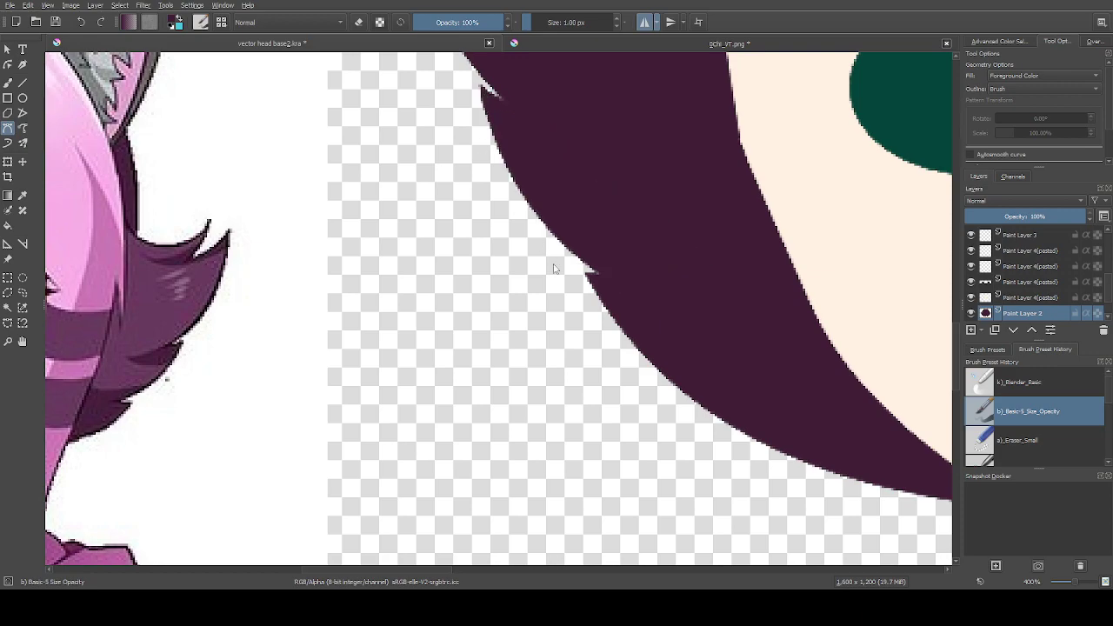
scroll(557, 261, down, 3)
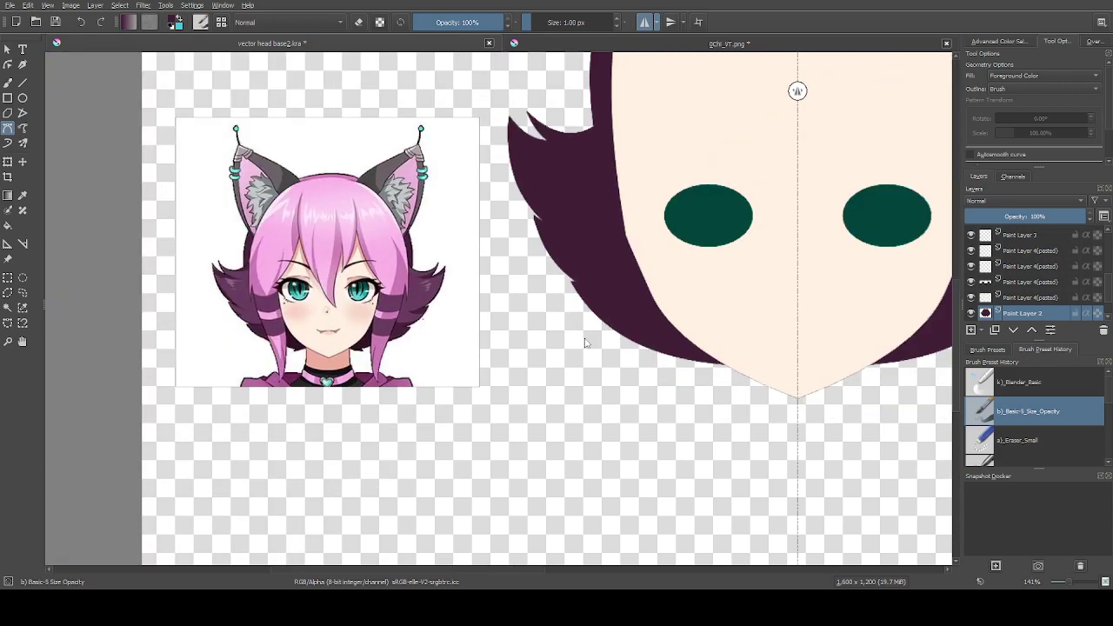
scroll(522, 330, down, 1)
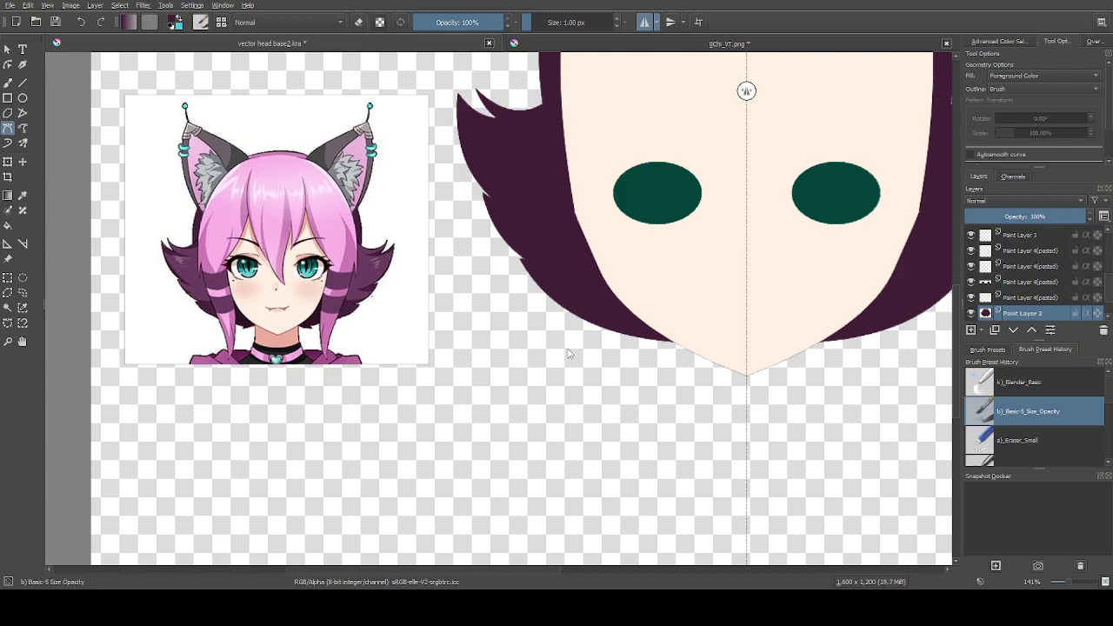
Fill out the middle tuft's outer edge slightly with a mirrored curved shape drawn from the lower notch up to its tip
scroll(564, 259, up, 3)
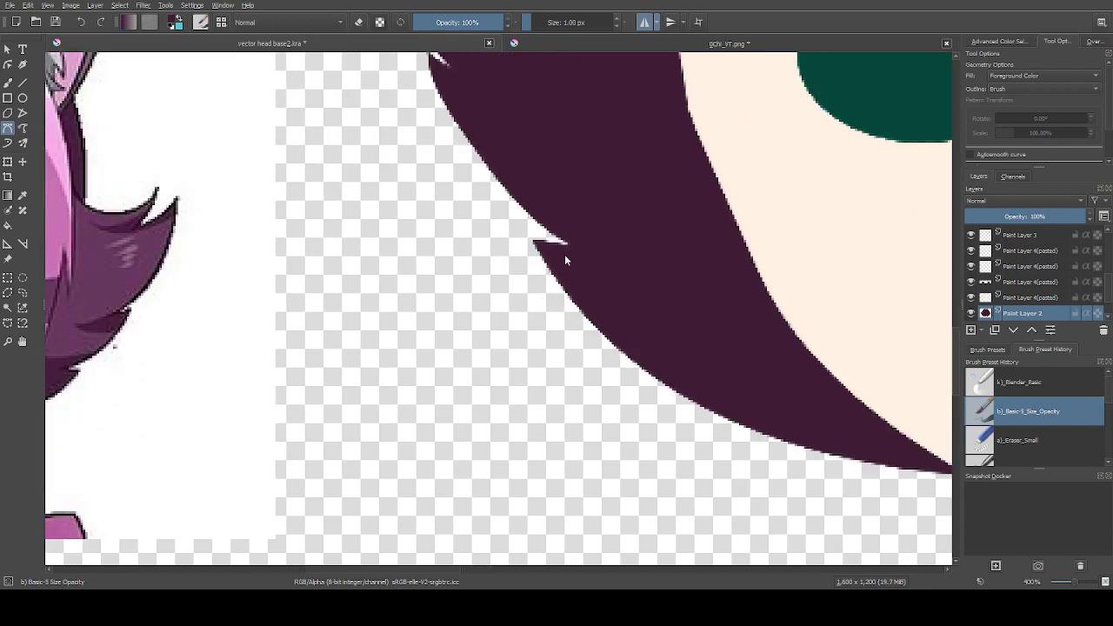
click(571, 252)
scroll(430, 60, up, 1)
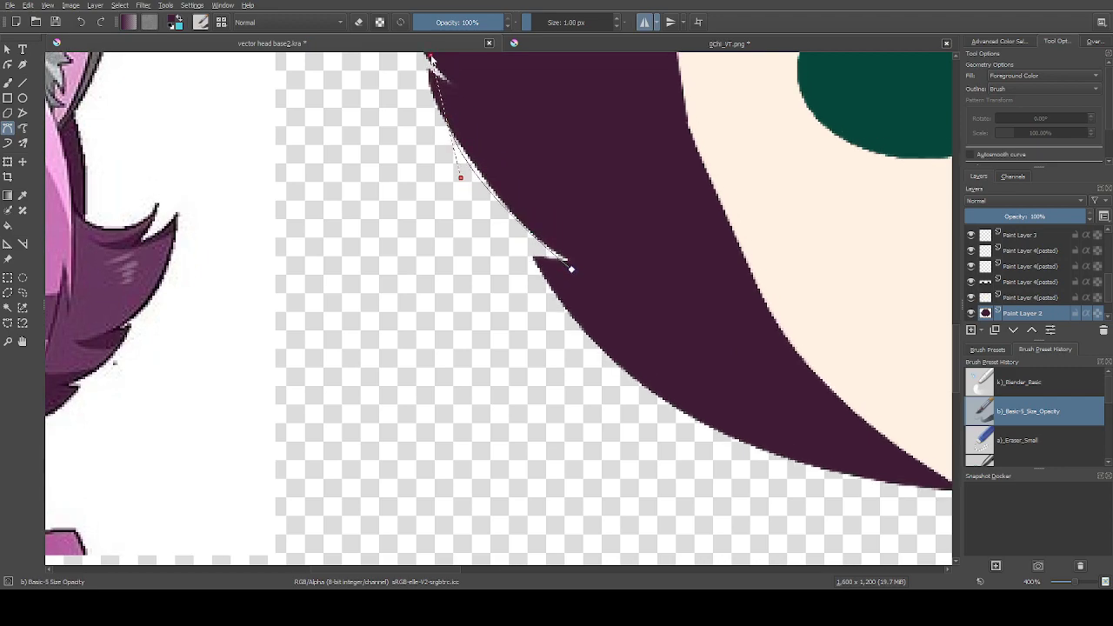
click(430, 62)
click(604, 223)
click(572, 270)
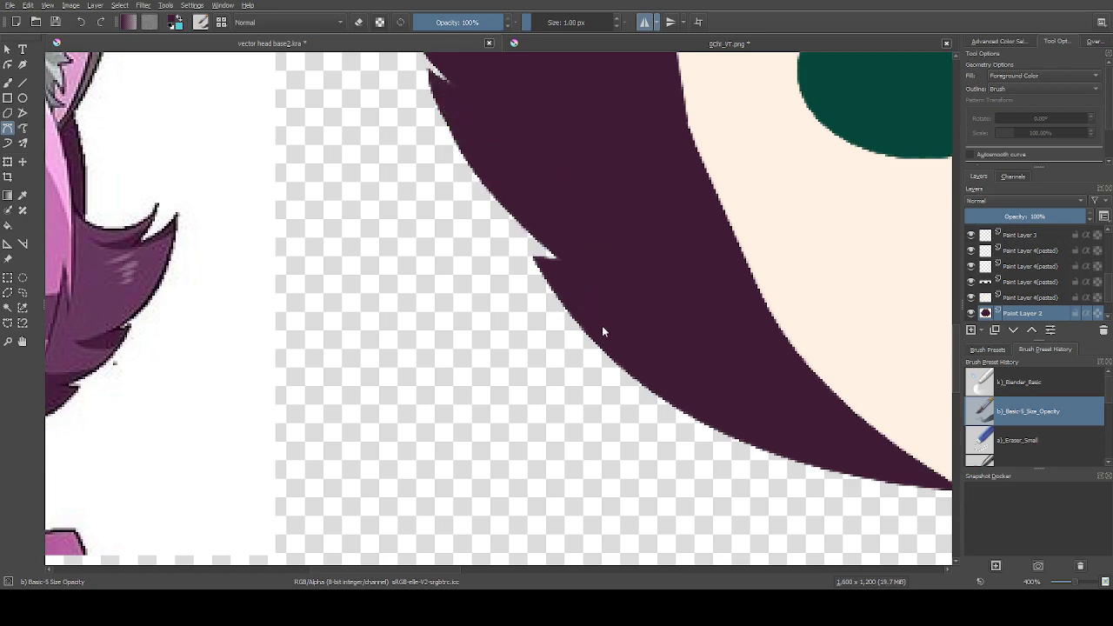
Round the upper part of the middle tuft's outer edge with a small mirrored filled curve starting at its tip
scroll(601, 331, down, 5)
scroll(509, 178, up, 5)
click(508, 178)
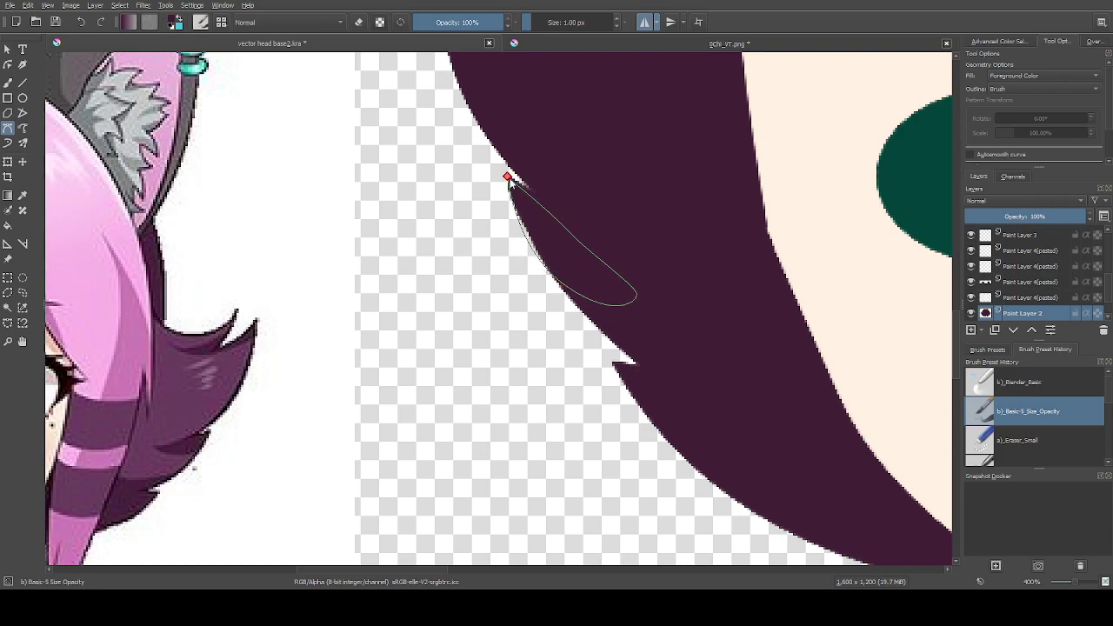
scroll(578, 225, down, 5)
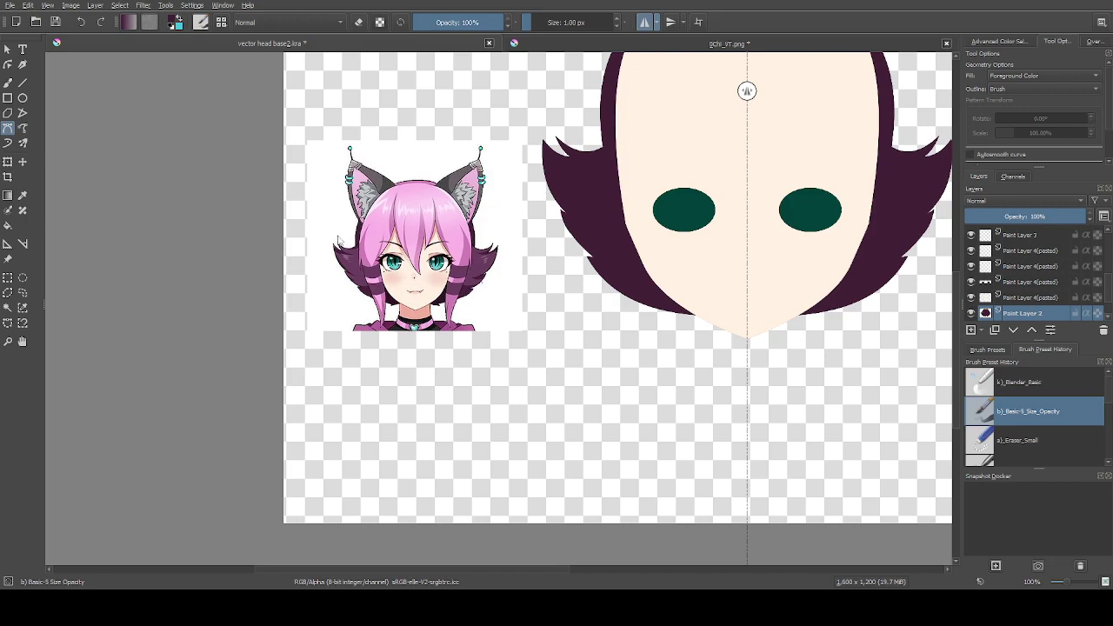
scroll(386, 272, down, 2)
scroll(561, 318, up, 2)
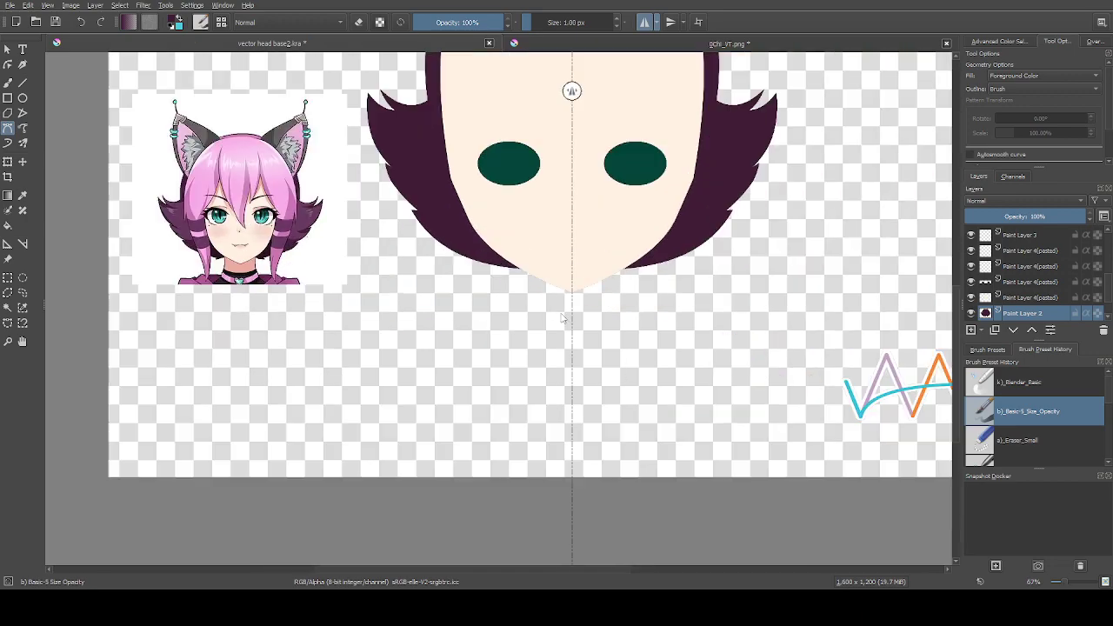
scroll(441, 255, up, 2)
scroll(456, 265, down, 1)
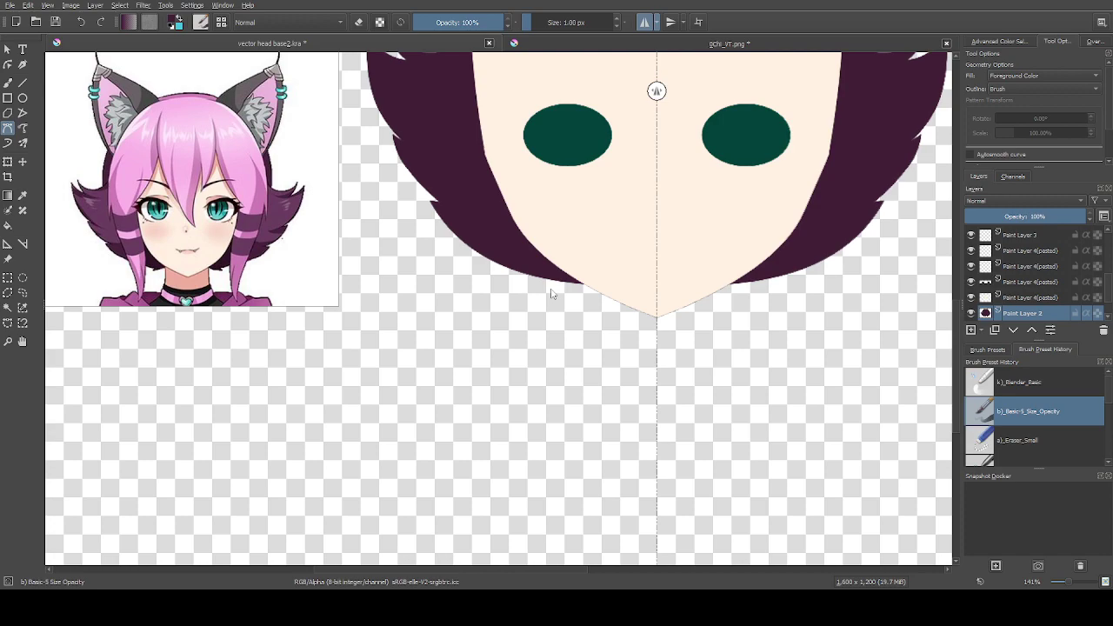
Add a small pointed tuft at the lower end of the back hair, beside the chin, with a mirrored filled curve
drag(551, 288, 606, 287)
scroll(553, 282, up, 1)
scroll(547, 296, up, 1)
scroll(548, 294, down, 2)
scroll(545, 299, up, 2)
click(542, 300)
scroll(546, 306, down, 2)
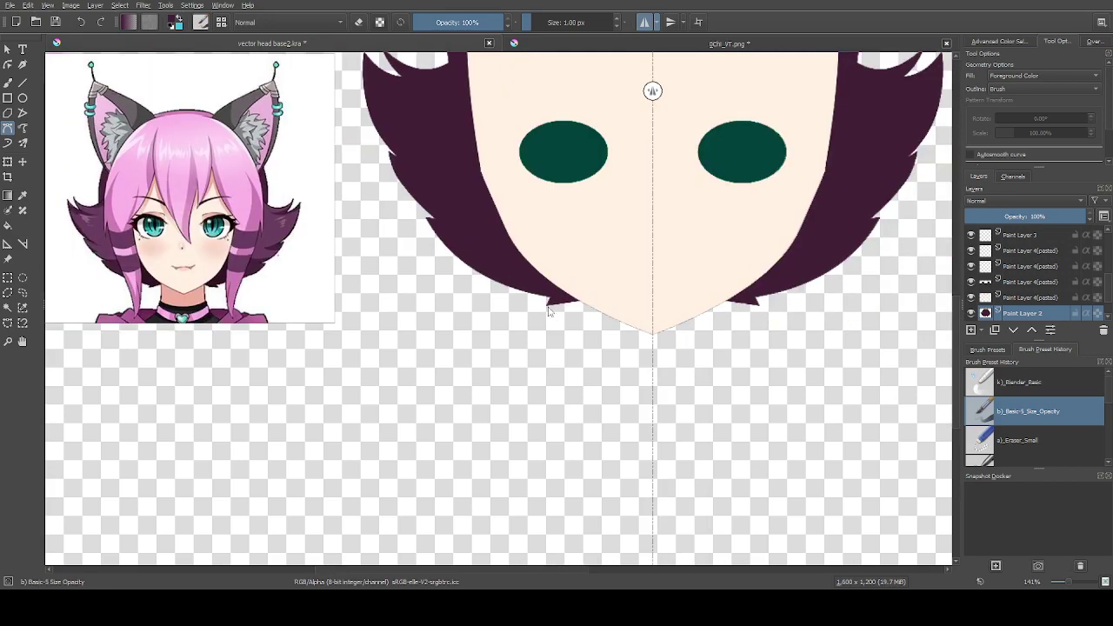
scroll(547, 311, down, 1)
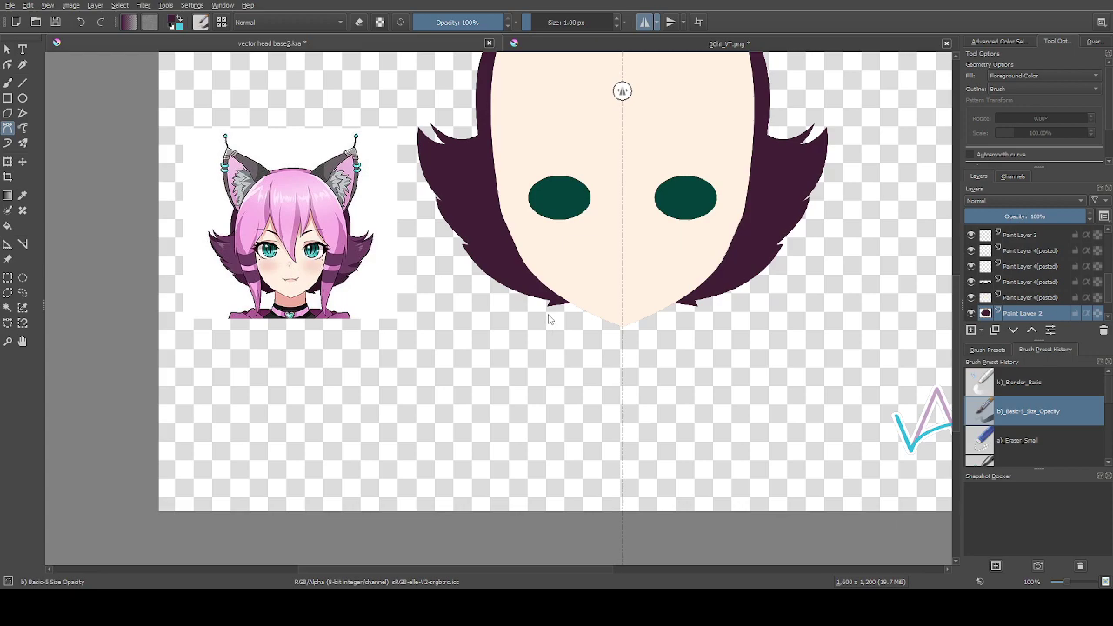
Curve the outer edge of the small chin-side tuft with a mirrored filled shape along its tip and notch
scroll(549, 319, up, 5)
click(558, 268)
click(592, 282)
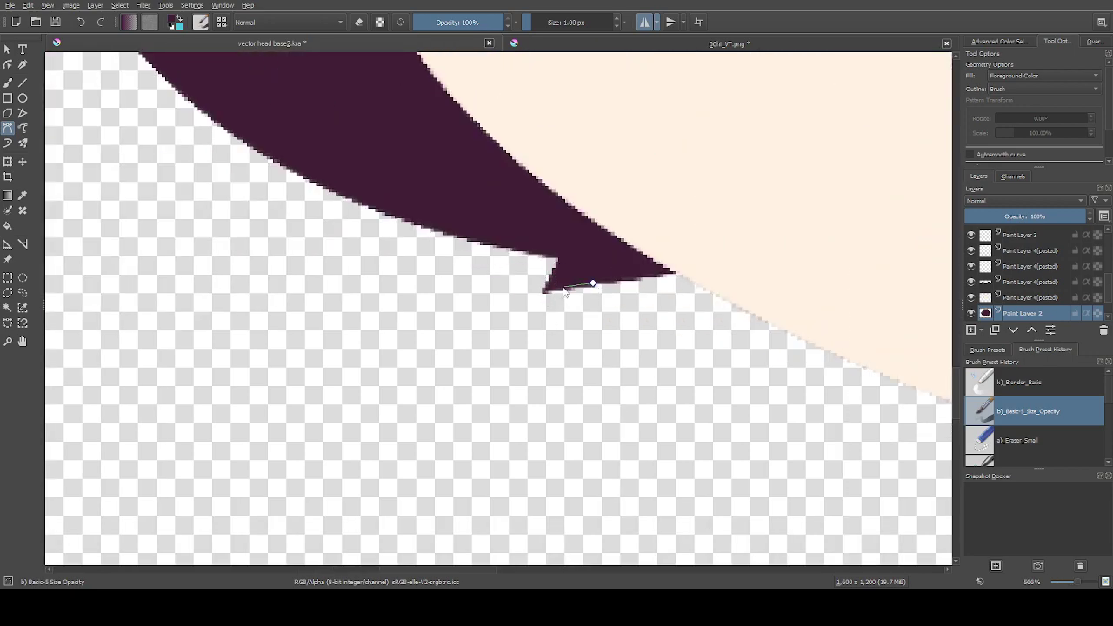
drag(558, 268, 609, 278)
scroll(611, 278, down, 3)
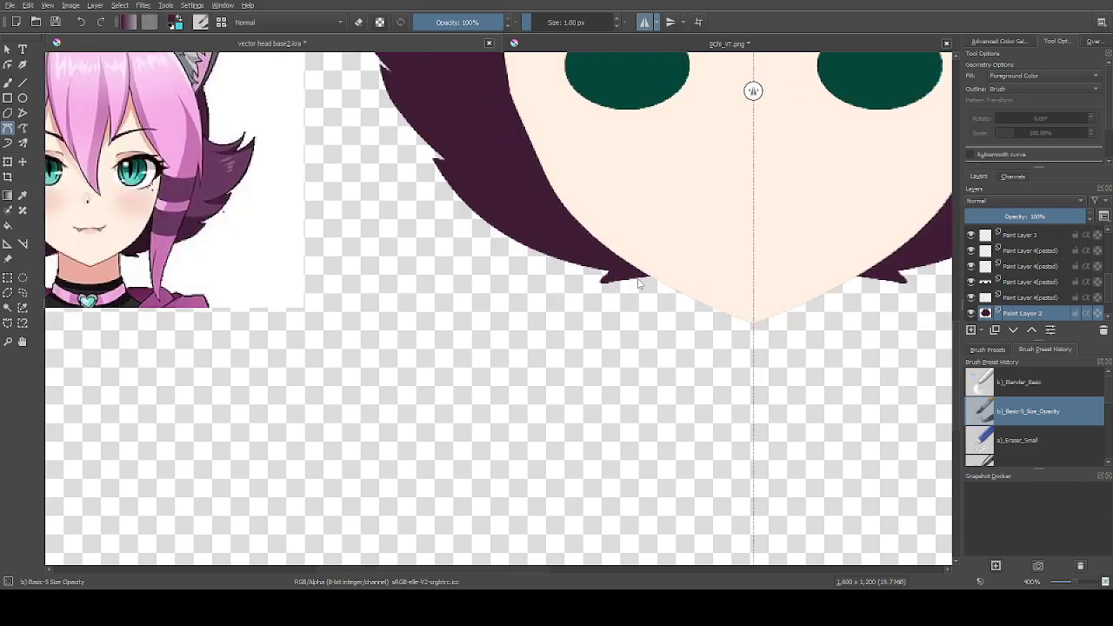
scroll(604, 269, down, 1)
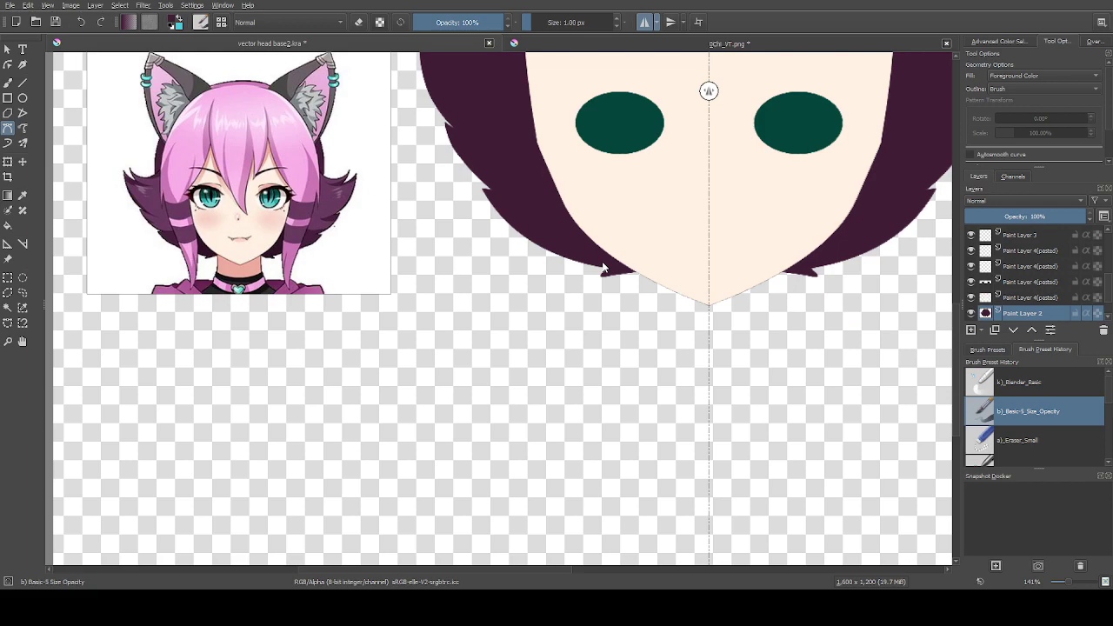
Trim the chin-side tuft's pointed tip with a mirrored curved shape using the a)_Eraser_Small preset
scroll(603, 269, up, 4)
click(1019, 442)
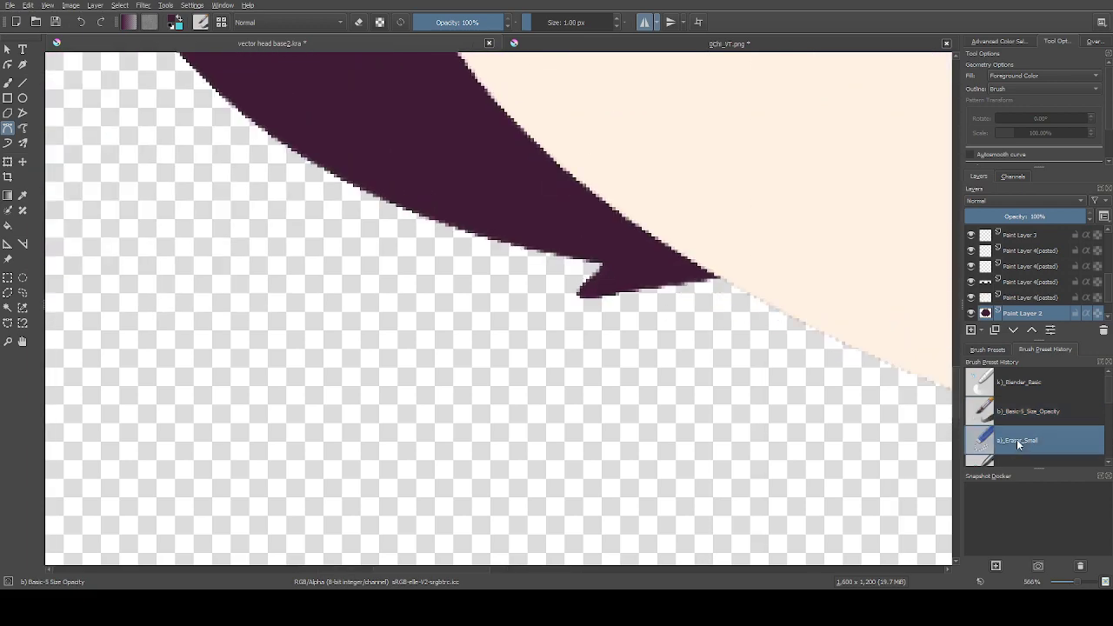
click(588, 271)
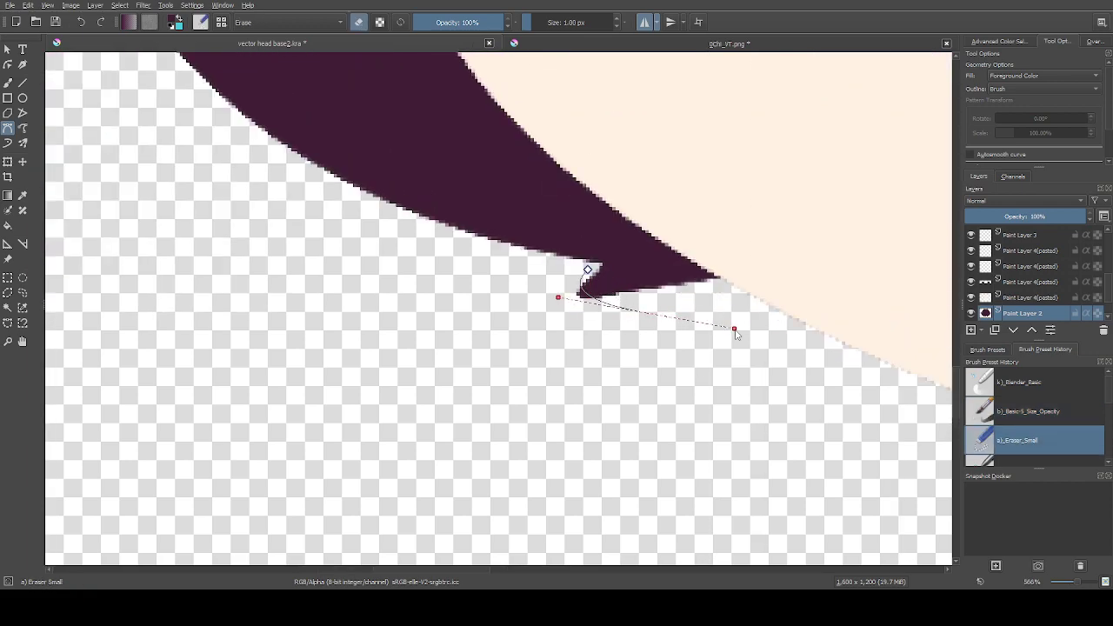
click(654, 305)
click(487, 324)
click(590, 272)
Extend the chin-side tuft's trimmed tip outward with a mirrored filled curve using the b)_Basic-5_Size_Opacity preset
click(1000, 412)
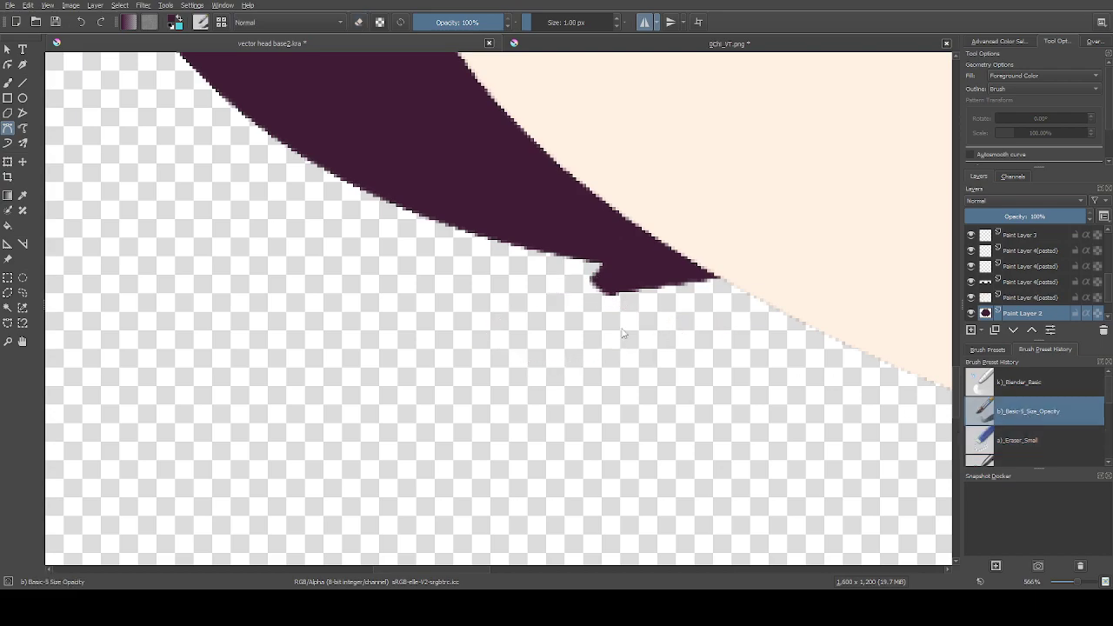
click(608, 292)
click(638, 264)
click(608, 292)
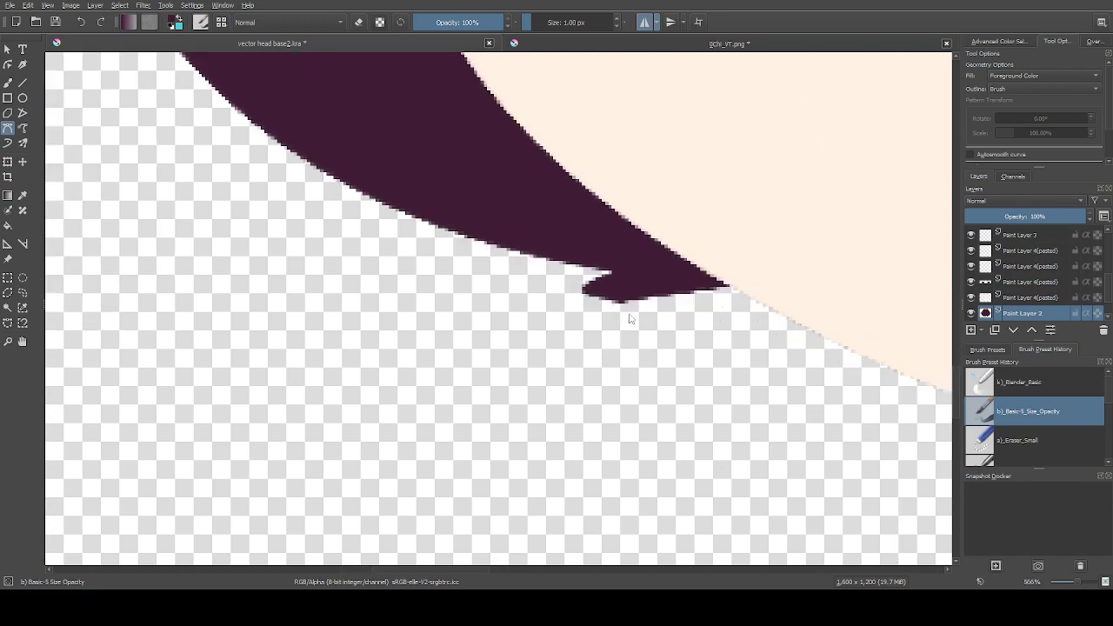
mouse_move(588, 287)
mouse_down()
mouse_move(584, 297)
mouse_move(600, 300)
mouse_move(568, 308)
mouse_move(633, 284)
mouse_move(608, 285)
mouse_up()
scroll(673, 367, down, 6)
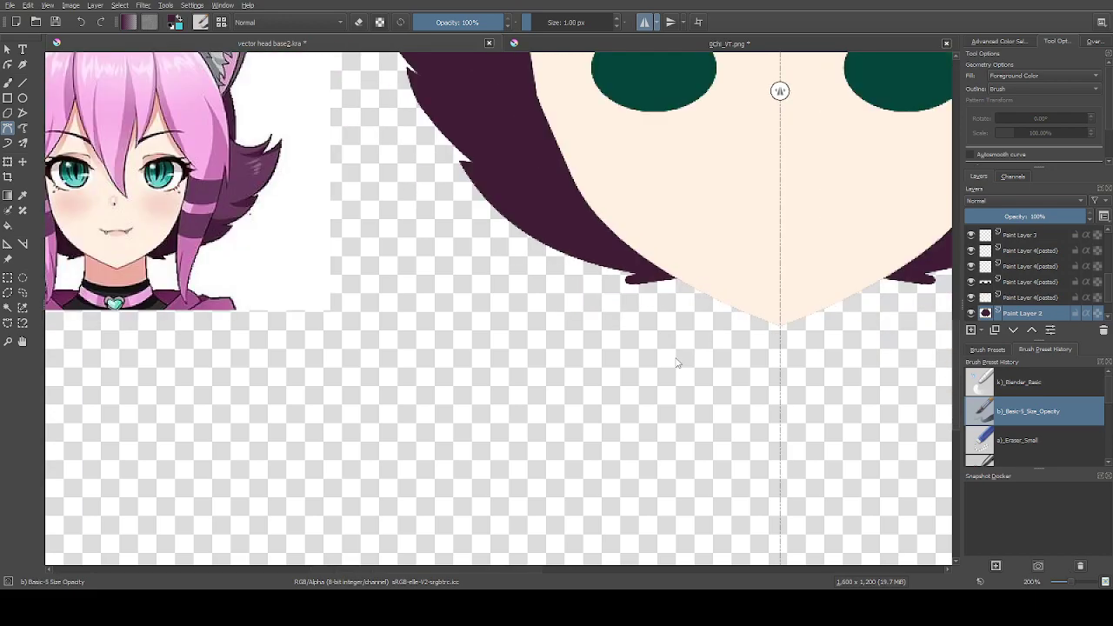
Cut back the chin-side tuft's outer tip and underside with a mirrored erasing curve using the a)_Eraser_Small preset
scroll(673, 367, up, 3)
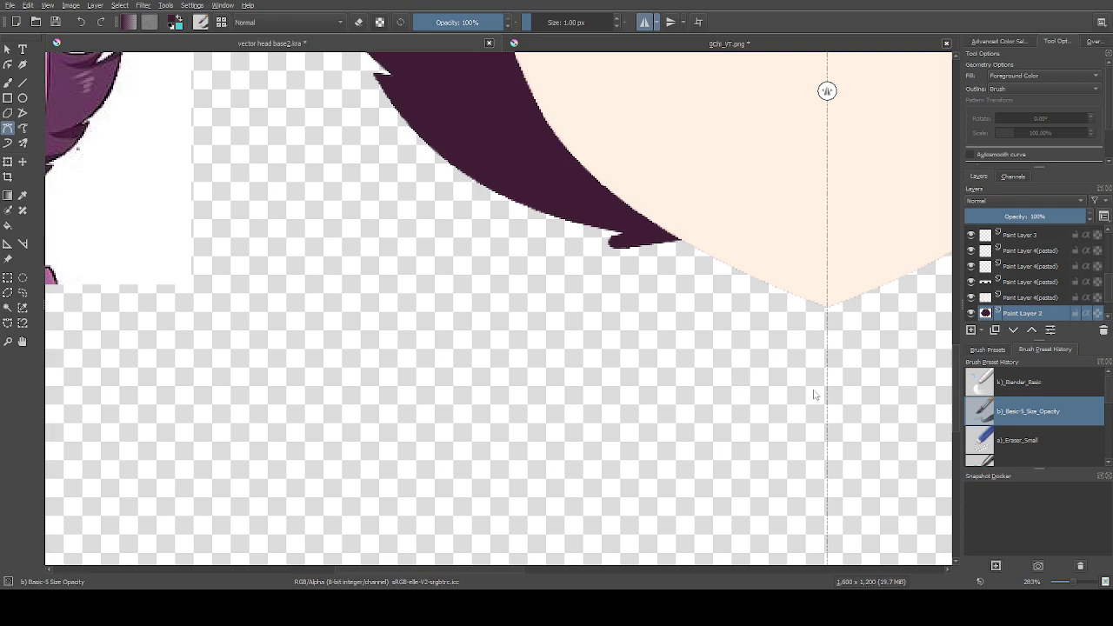
click(1030, 449)
scroll(610, 238, up, 1)
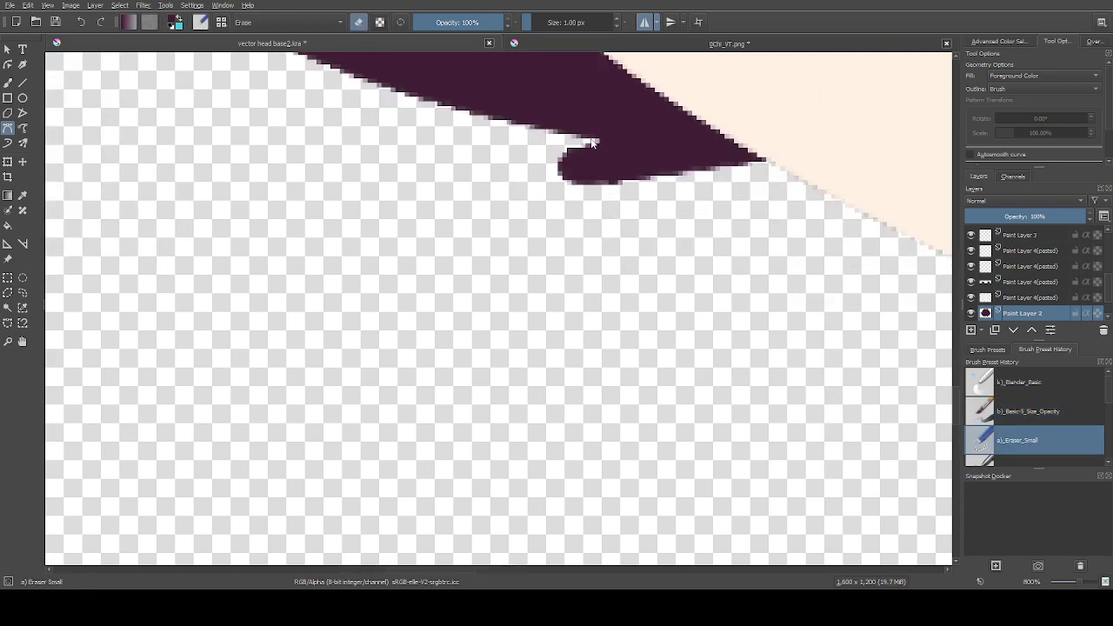
click(575, 143)
drag(629, 182, 707, 178)
click(576, 251)
click(507, 222)
click(498, 174)
click(574, 149)
scroll(611, 322, down, 3)
scroll(606, 269, up, 3)
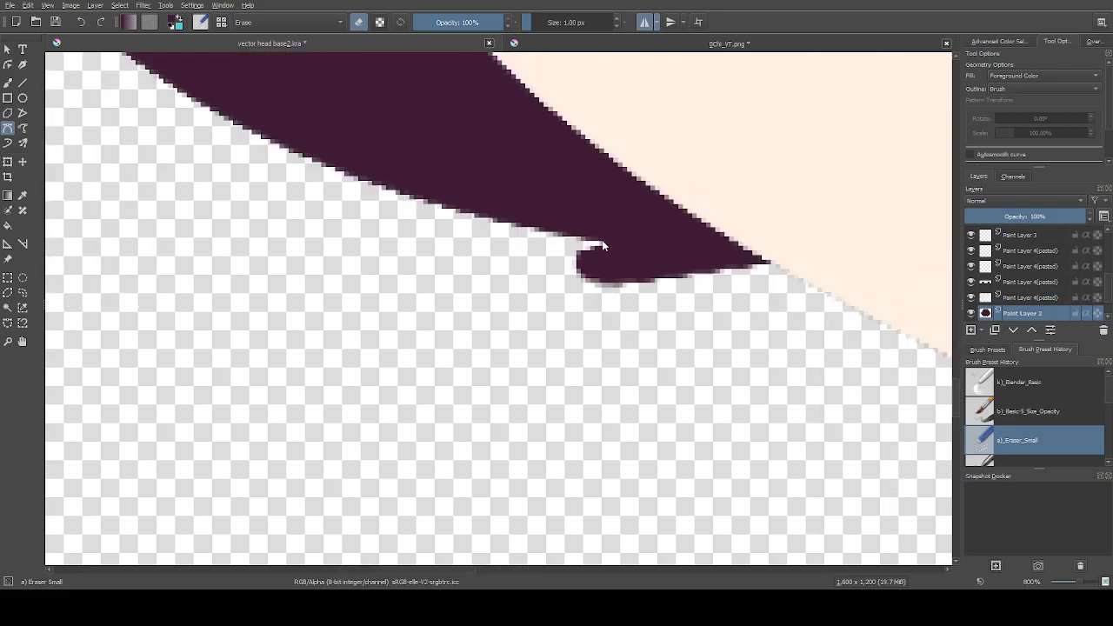
Shorten the chin-side tuft's tip further with another mirrored erasing curve starting at the notch above it
click(675, 326)
click(559, 335)
click(525, 278)
click(600, 242)
scroll(606, 261, down, 5)
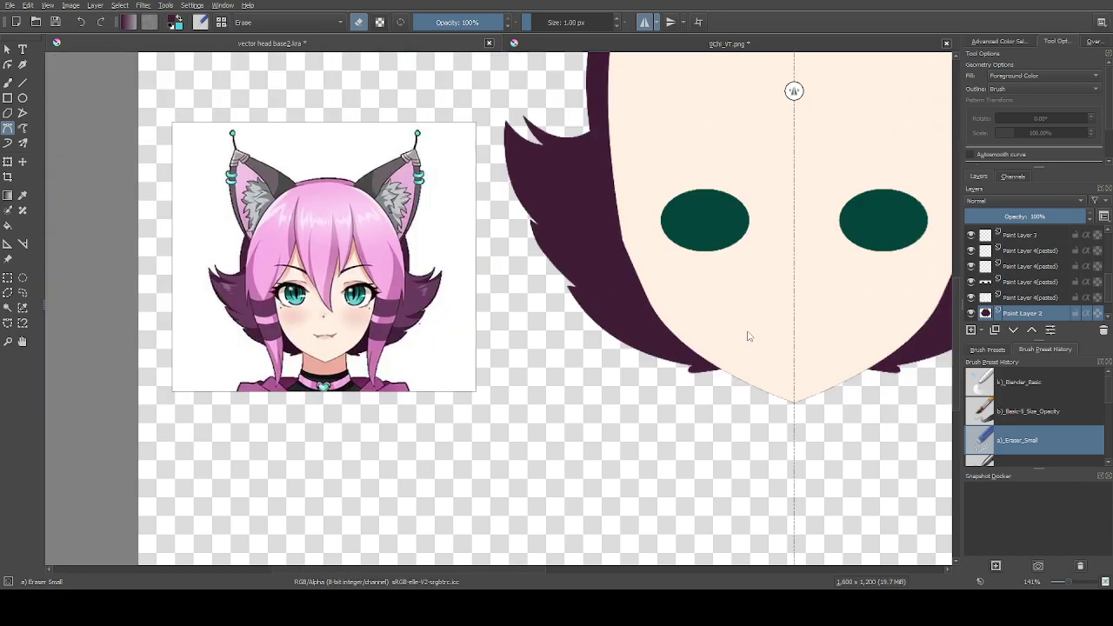
Smooth the chin-side tuft's underside with a mirrored erasing curve running from outside its tip past the face edge
scroll(747, 337, up, 5)
click(587, 408)
drag(743, 400, 839, 357)
drag(707, 493, 665, 500)
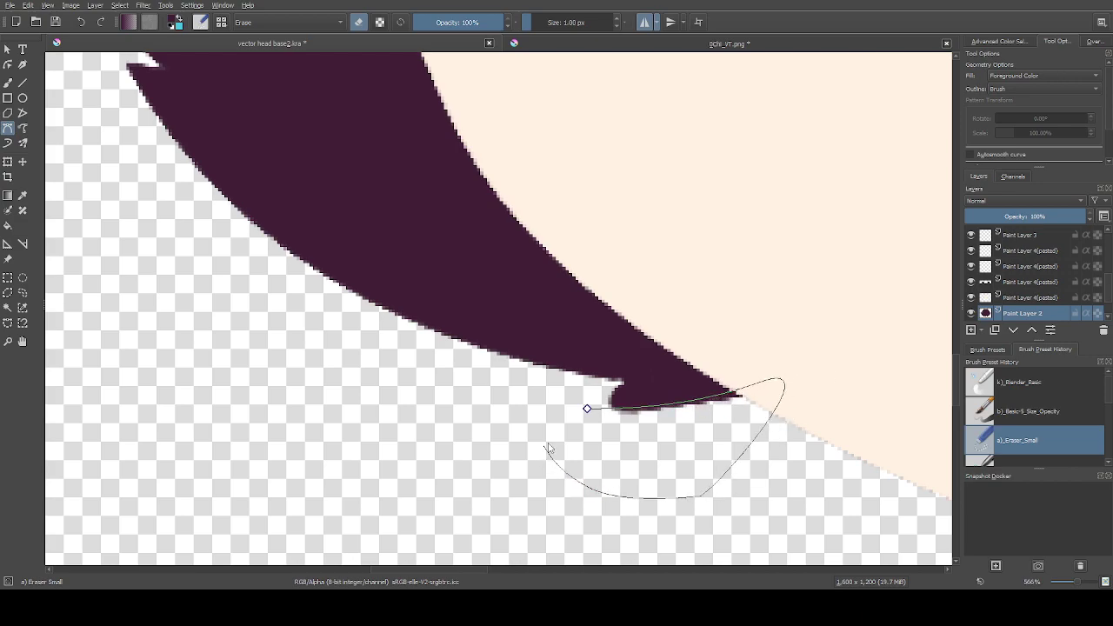
click(587, 408)
key(1)
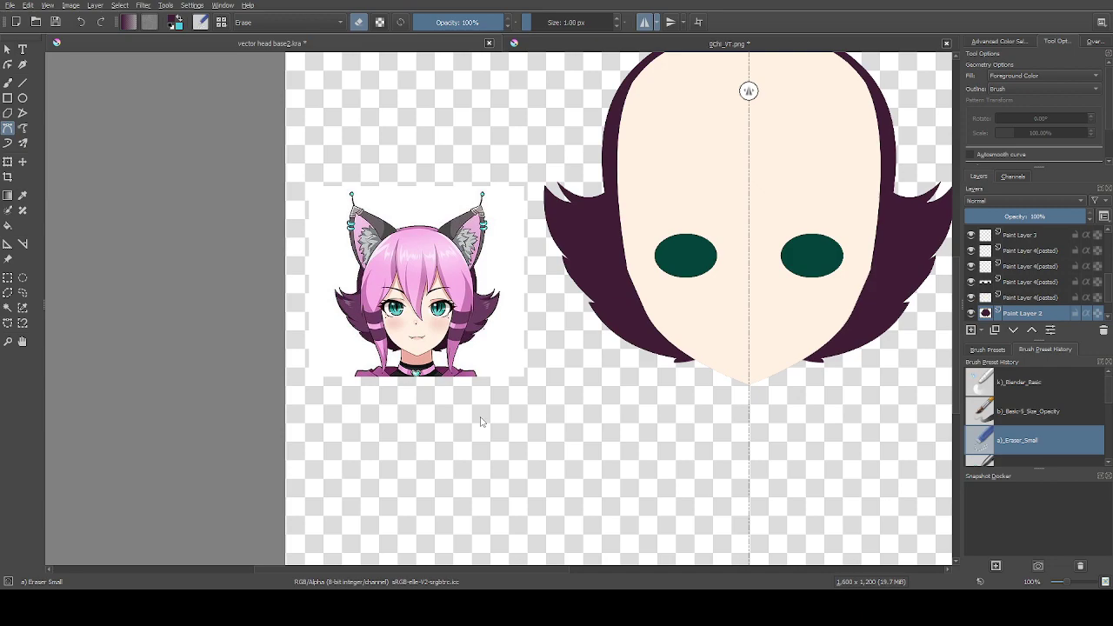
Select the left chin-side tuft with a rectangular selection, move it slightly outward and down, and deselect
click(1033, 412)
click(7, 277)
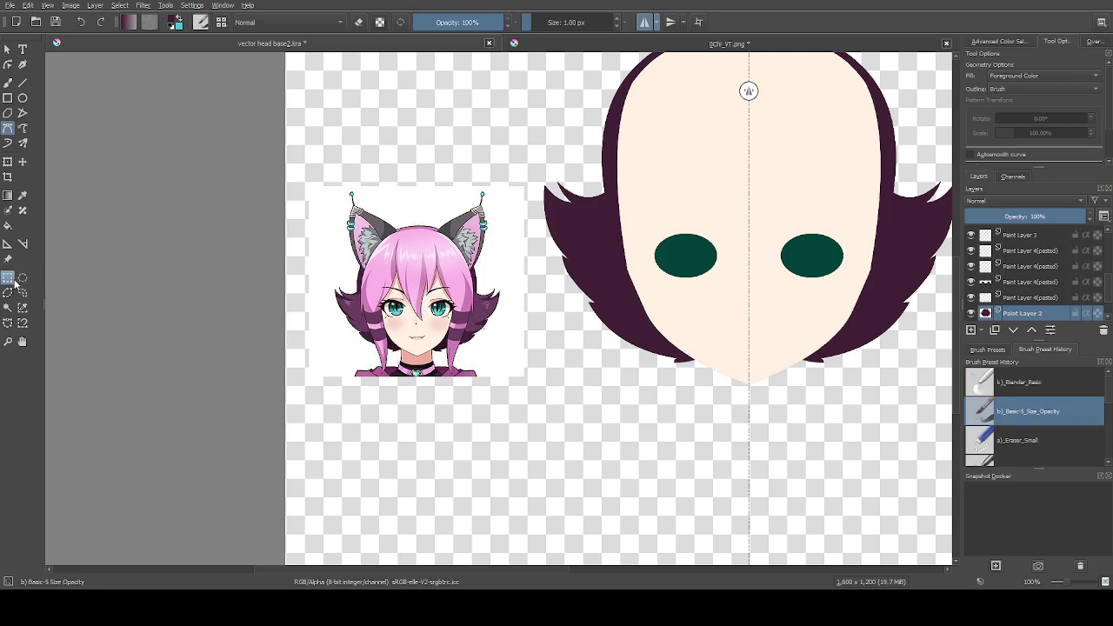
scroll(665, 371, up, 3)
drag(826, 423, 692, 311)
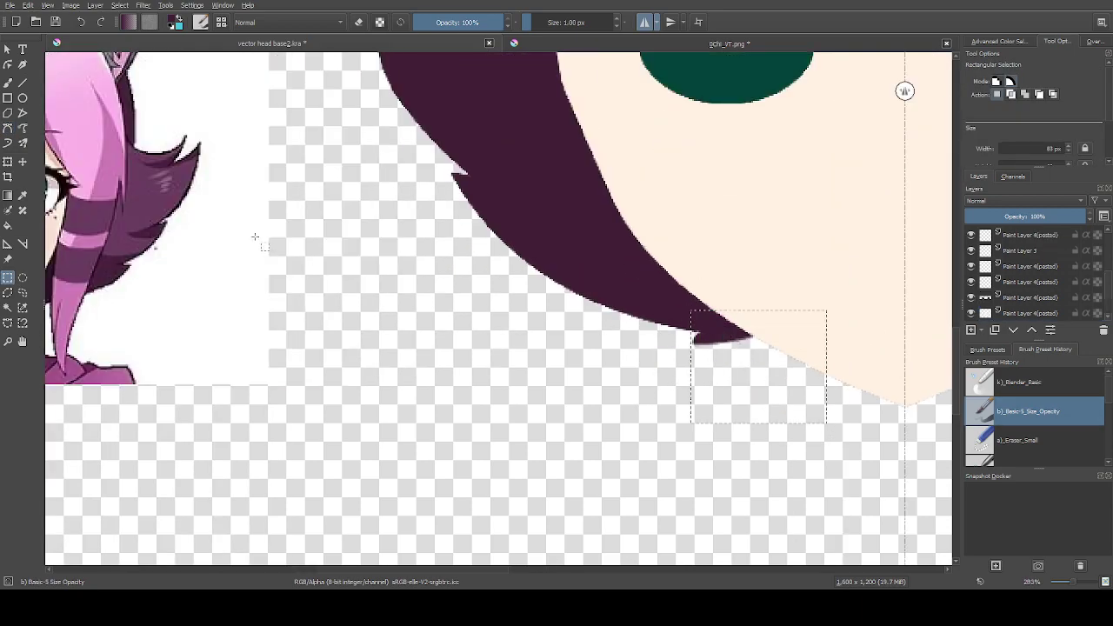
click(22, 210)
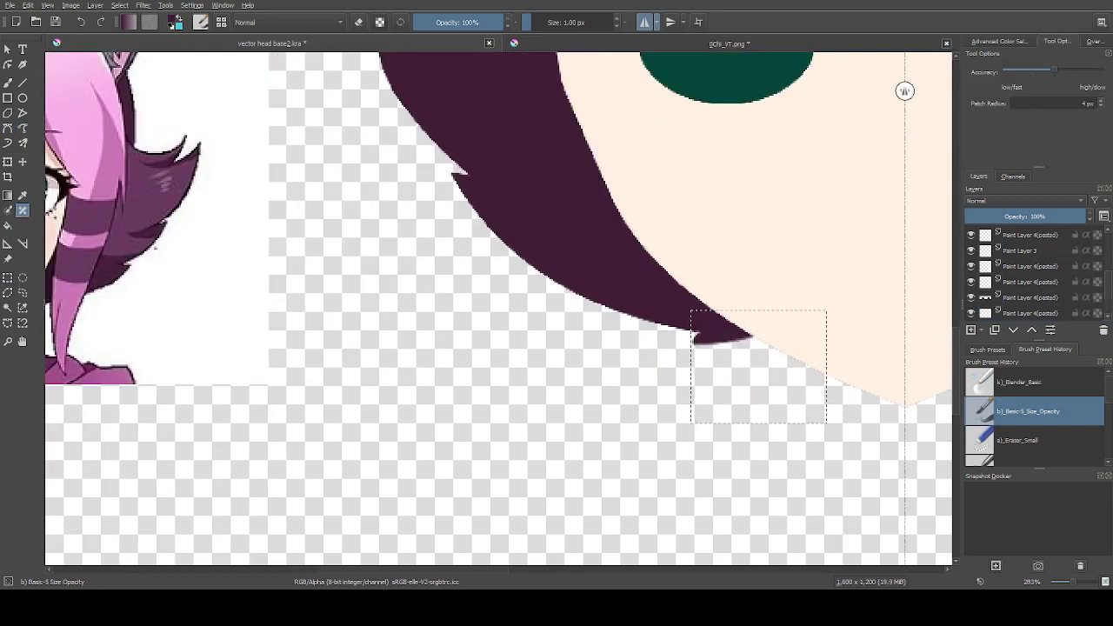
click(23, 161)
drag(729, 343, 716, 348)
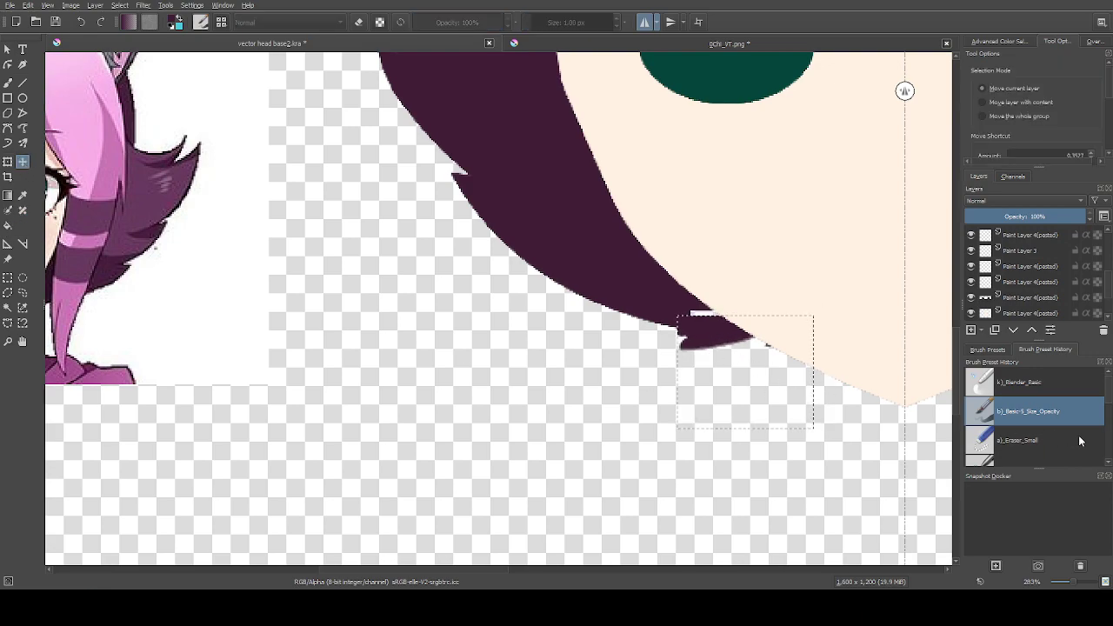
click(1025, 381)
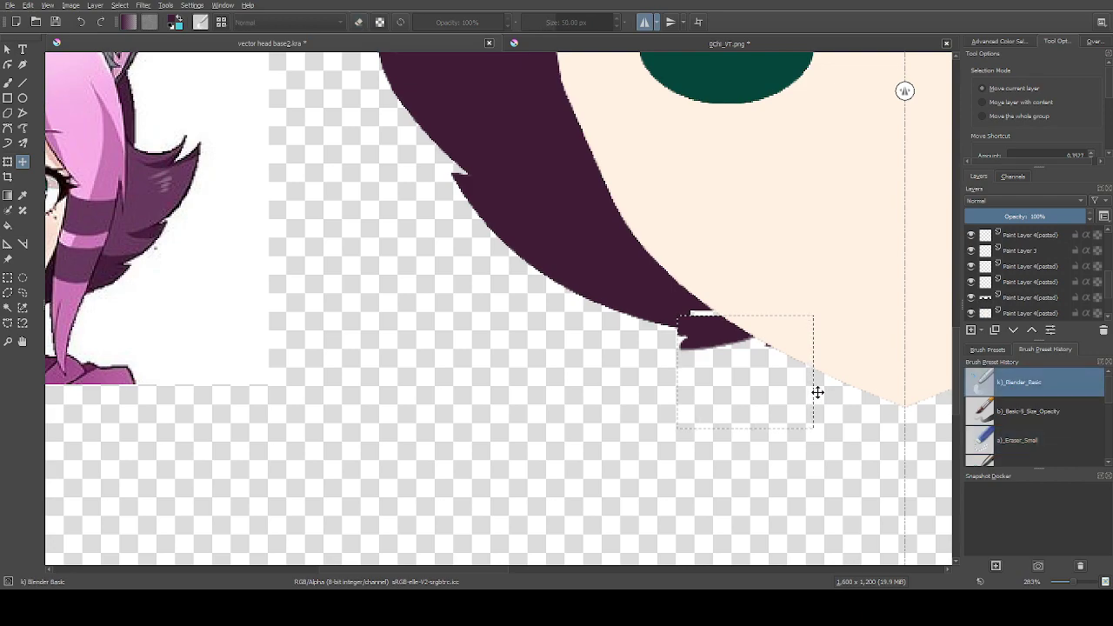
key(ctrl+shift+a)
click(685, 356)
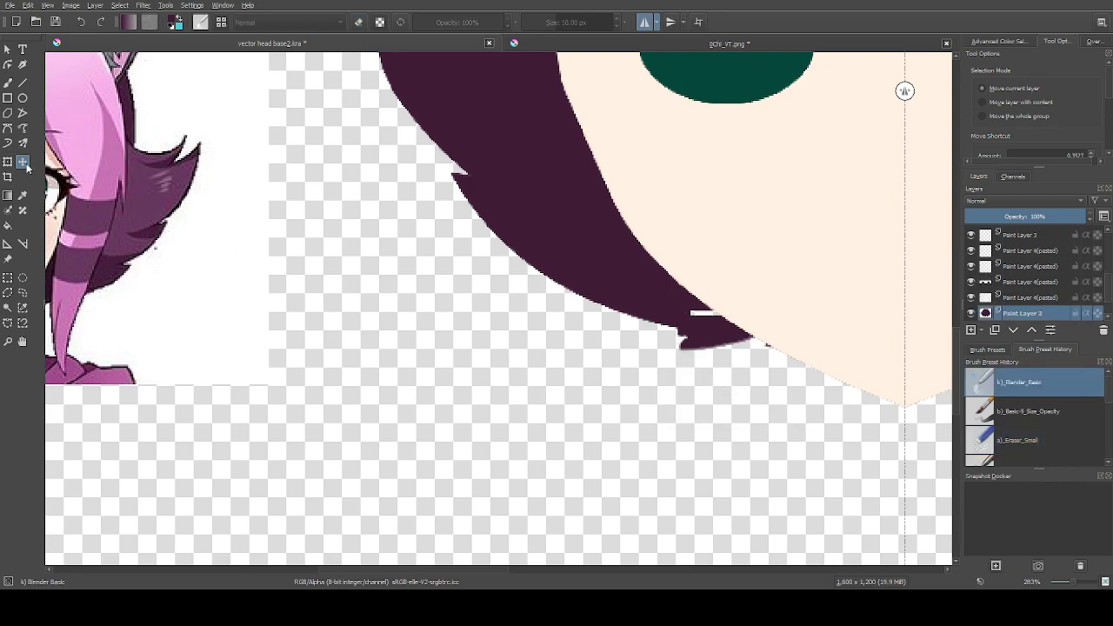
Try extending the lower hair edge to the moved tuft with a mirrored Bezier shape using the k)_Blender_Basic preset
click(9, 130)
click(452, 174)
drag(701, 333, 858, 323)
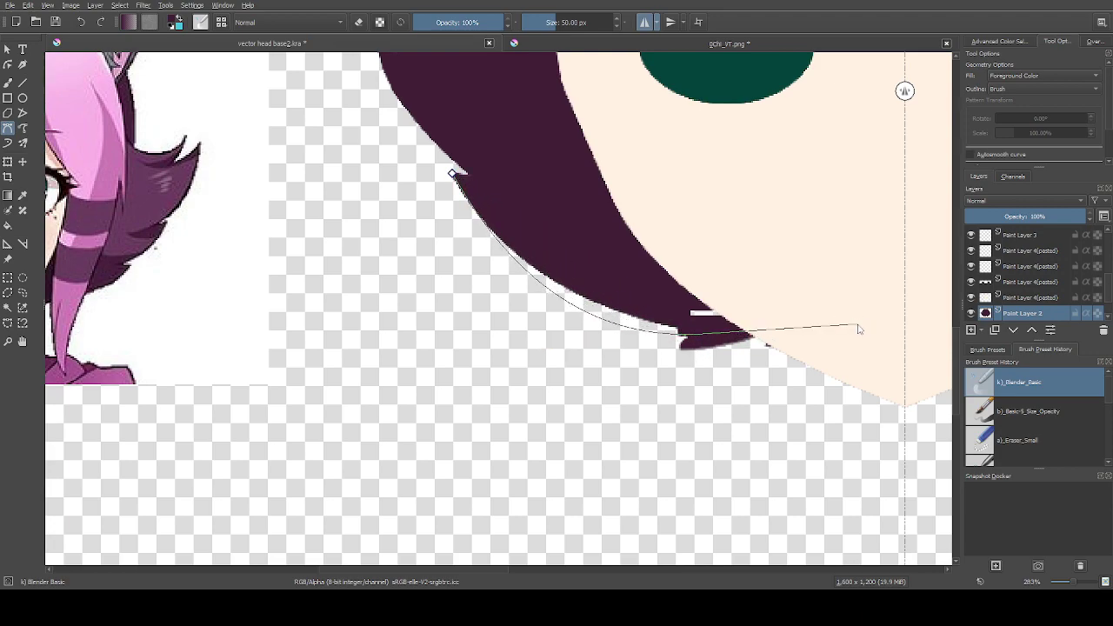
click(452, 174)
key(ctrl+z)
Fill the gaps around the moved tuft with a mirrored curve from the lower notch, using the b)_Basic-5_Size_Opacity preset
click(1040, 416)
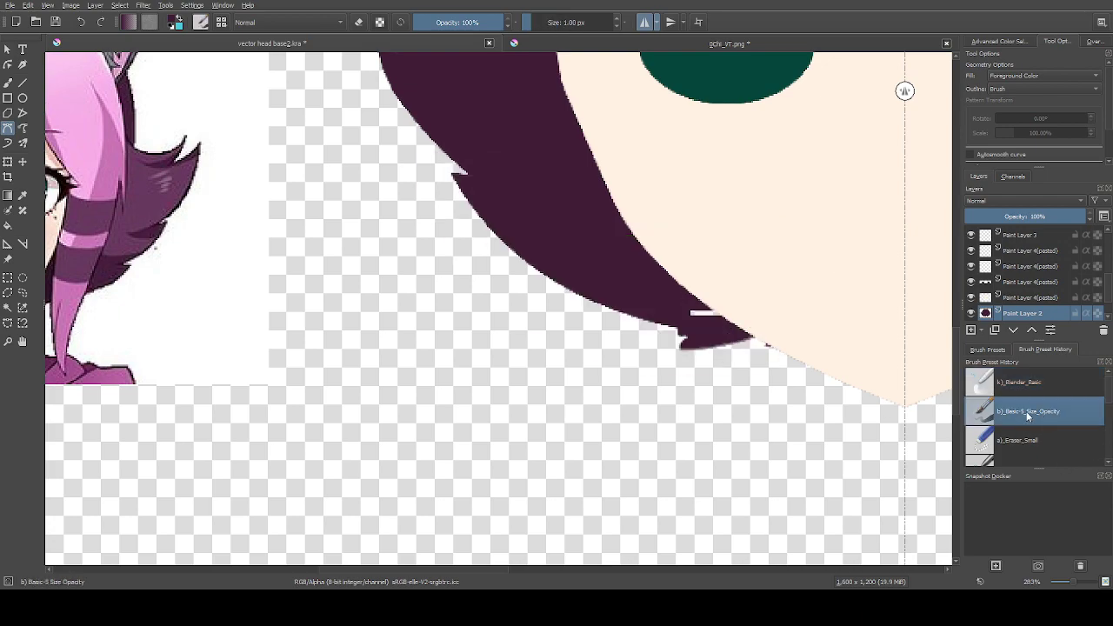
click(451, 174)
drag(645, 336, 854, 355)
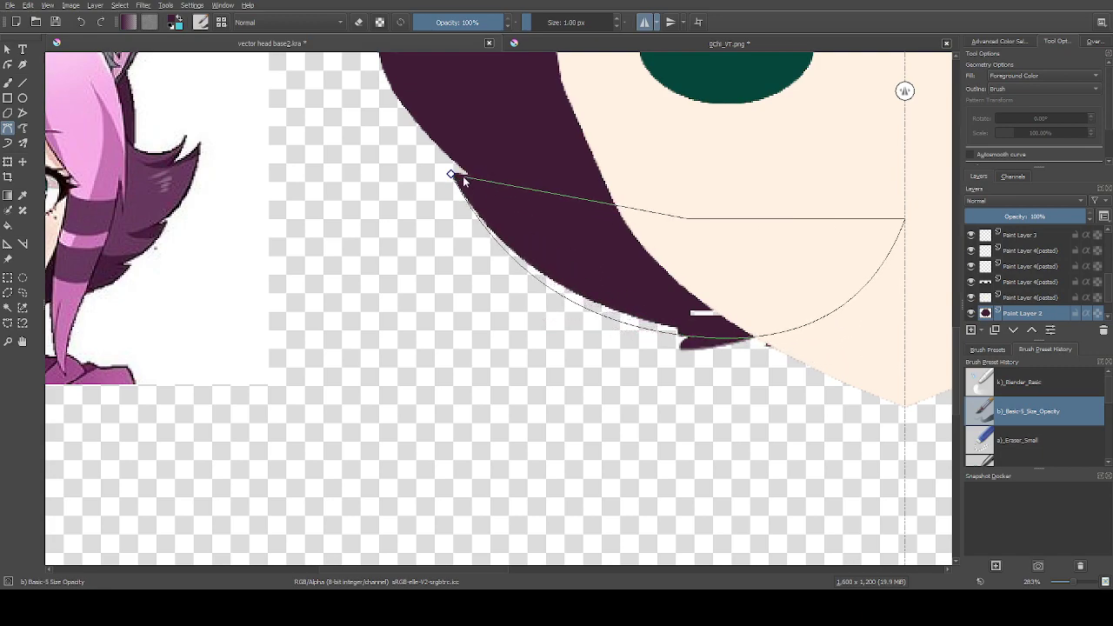
click(451, 174)
Erase the stray hair fragments left along the jaw beside the moved tuft with a shape using the a)_Eraser_Small preset
click(1004, 438)
click(750, 375)
click(778, 292)
click(813, 305)
click(793, 397)
click(751, 375)
Refine the chin-side tuft's tip and underside with a mirrored filled curve using the b)_Basic-5_Size_Opacity preset
click(1029, 411)
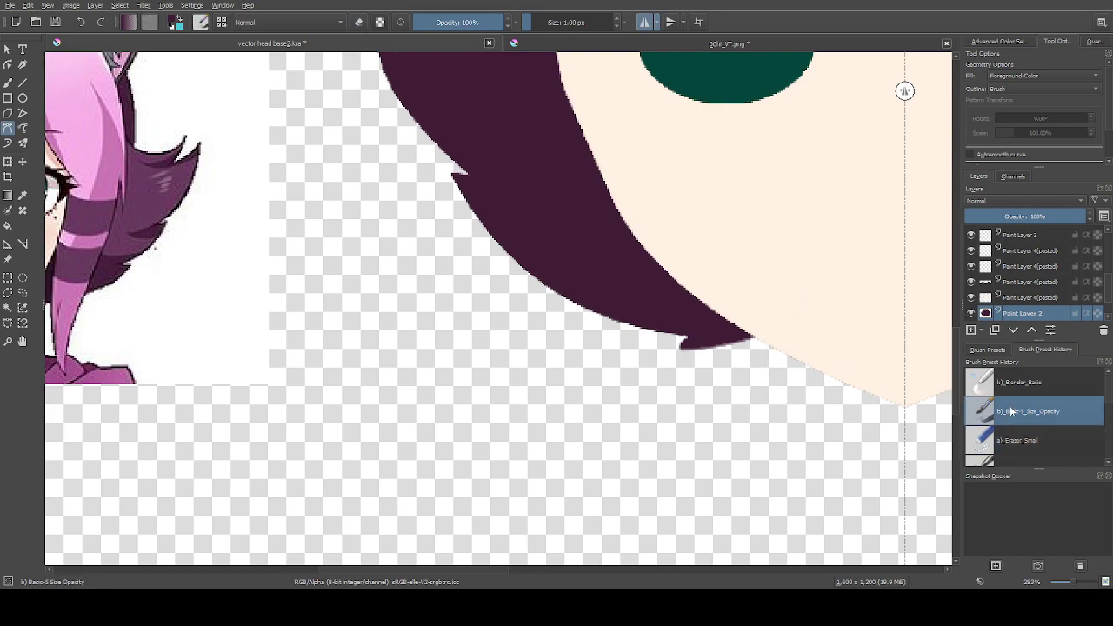
scroll(688, 345, up, 4)
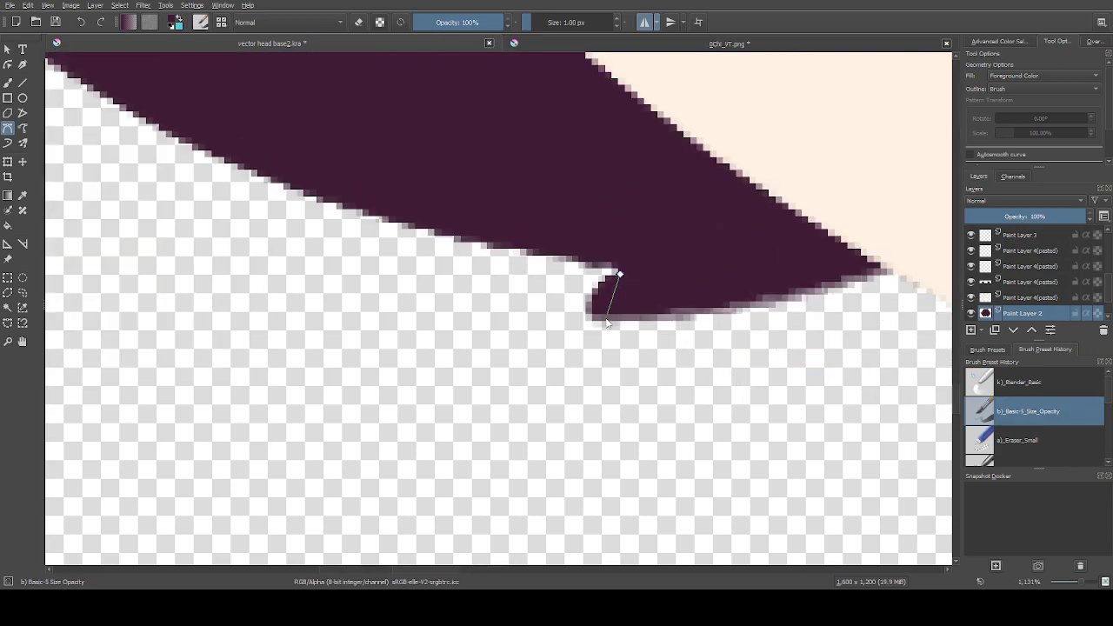
drag(590, 315, 551, 318)
drag(881, 277, 926, 222)
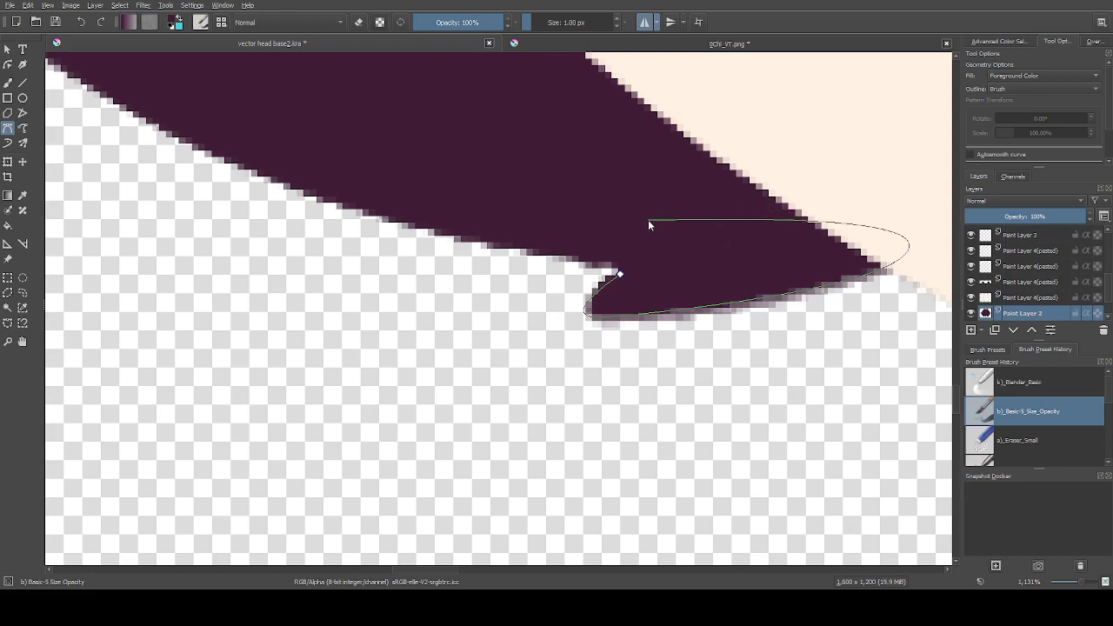
click(620, 274)
scroll(621, 282, down, 5)
scroll(589, 379, down, 3)
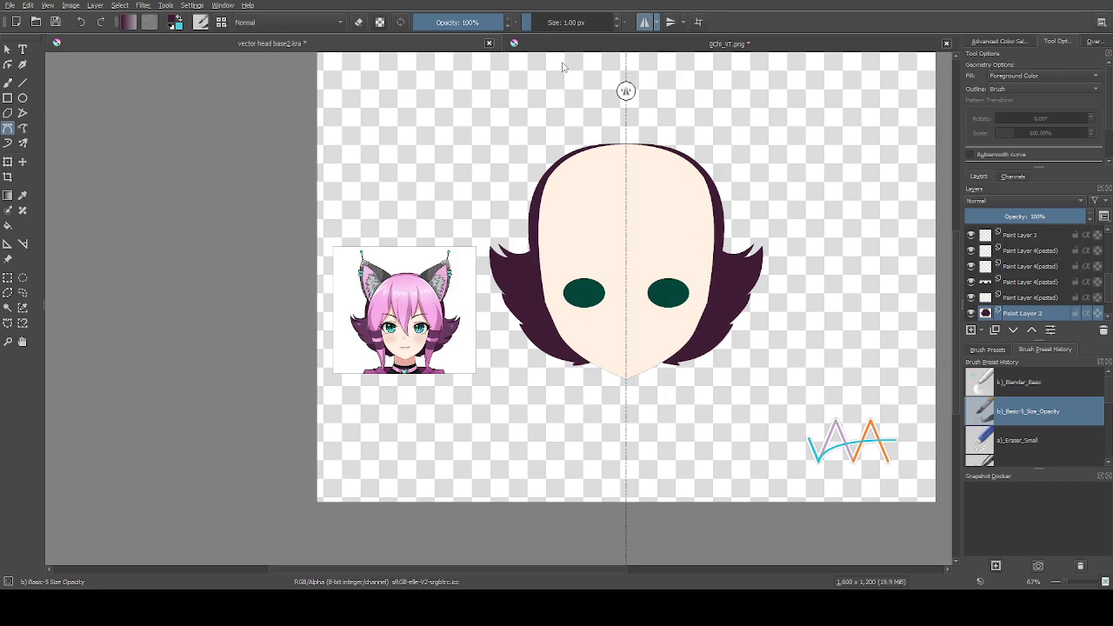
Check the full-body reference document and sample a light teal from the eye in the drawing's reference portrait
click(583, 45)
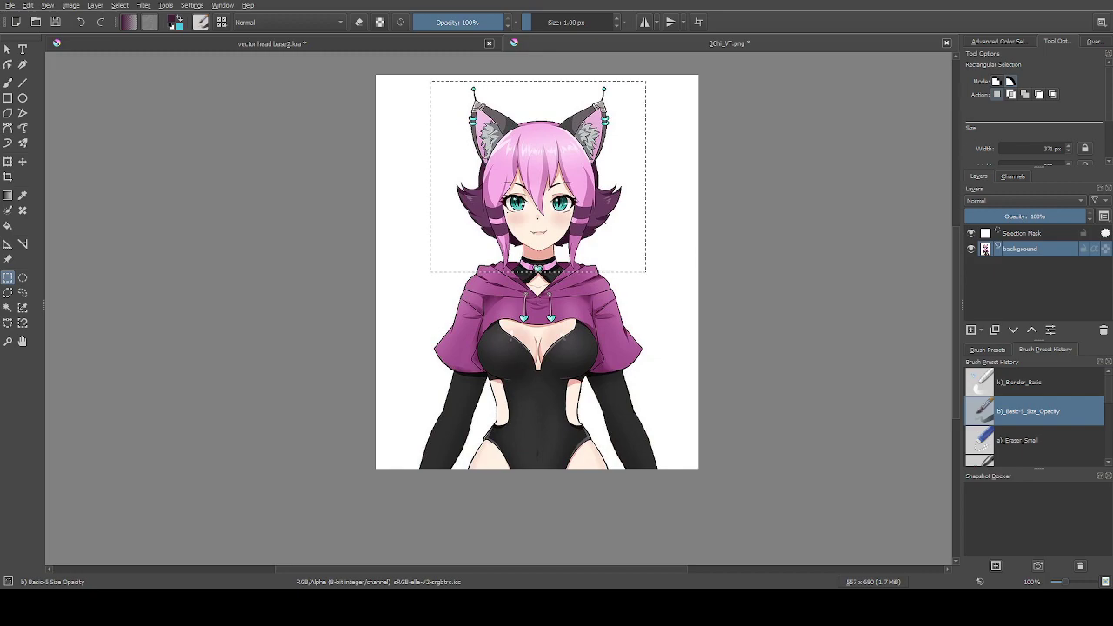
scroll(511, 119, up, 5)
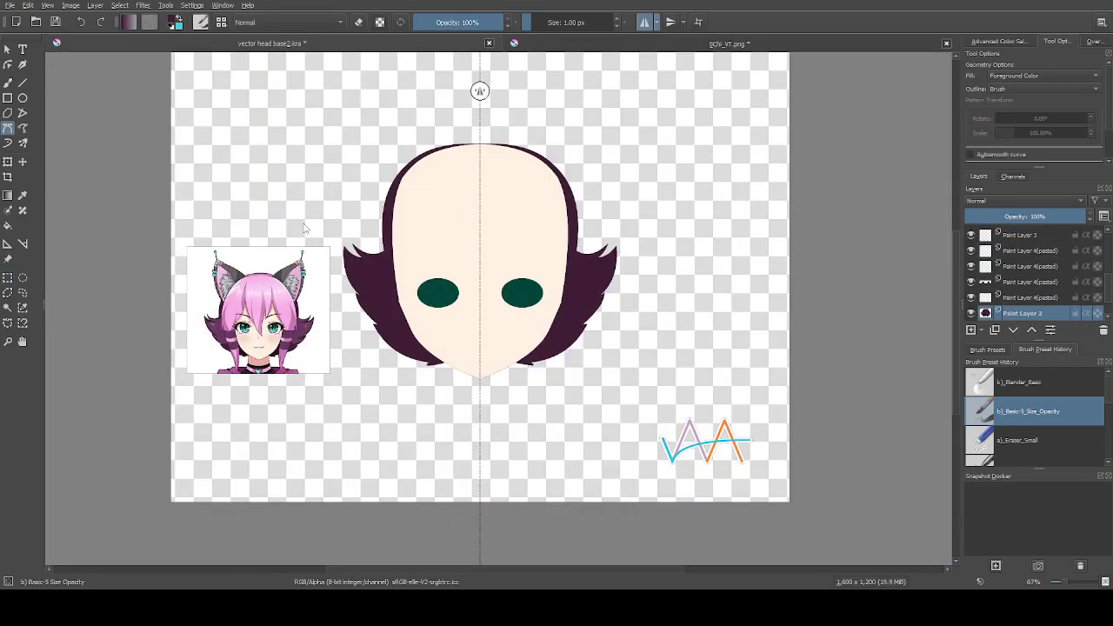
scroll(212, 293, up, 3)
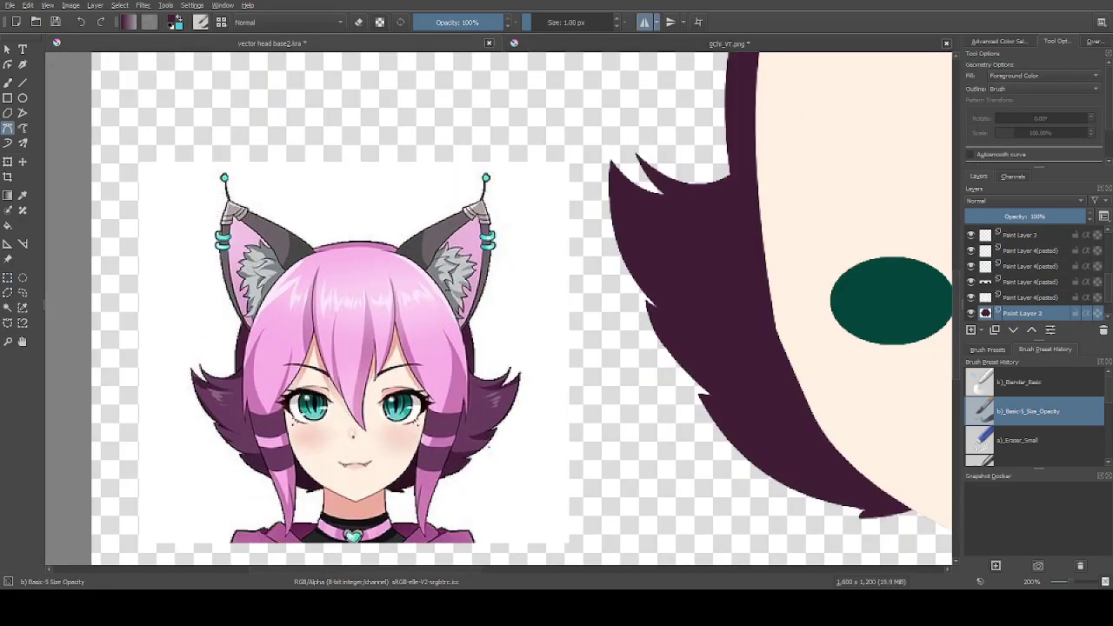
scroll(374, 383, up, 5)
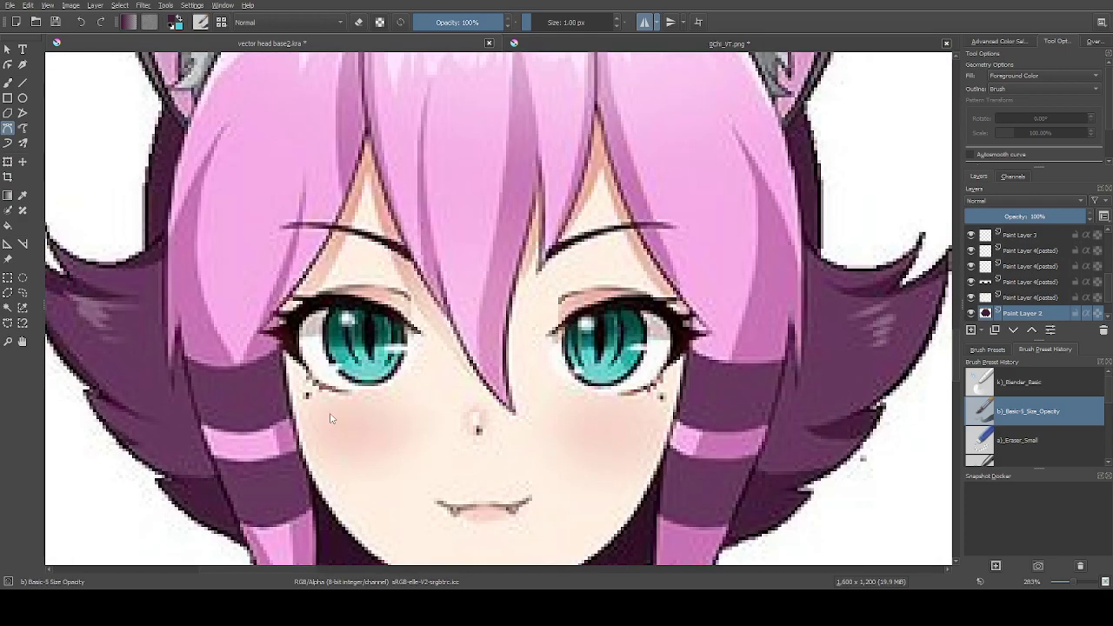
scroll(383, 374, down, 8)
scroll(497, 378, up, 1)
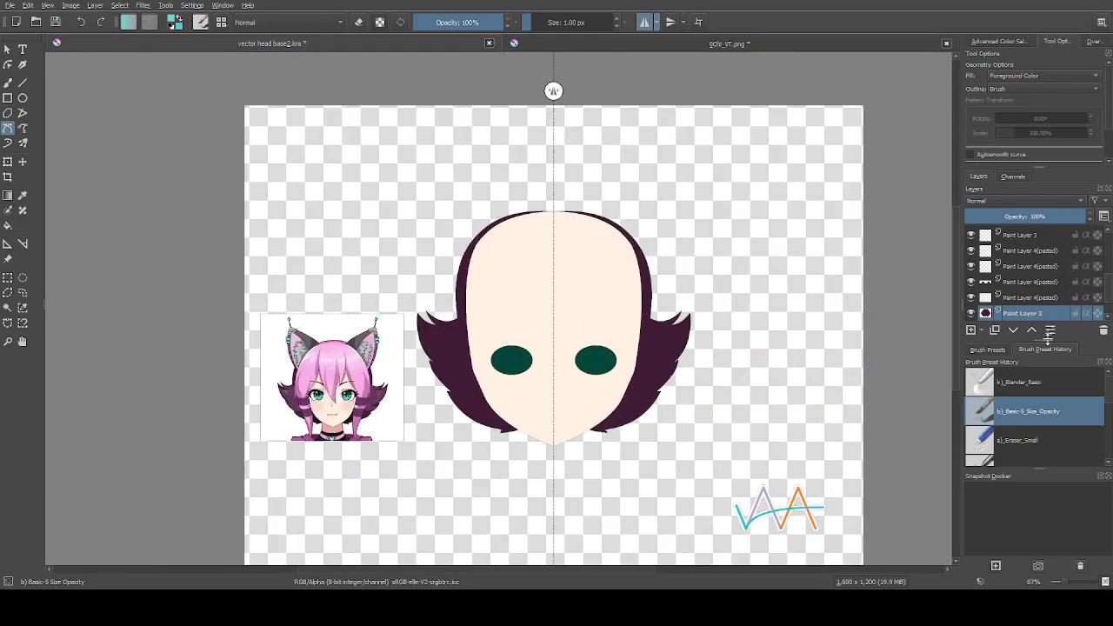
Fill Paint Layer 1 with the sampled light teal as a solid background behind the head
scroll(1034, 286, down, 1)
click(1027, 298)
key(f)
click(724, 411)
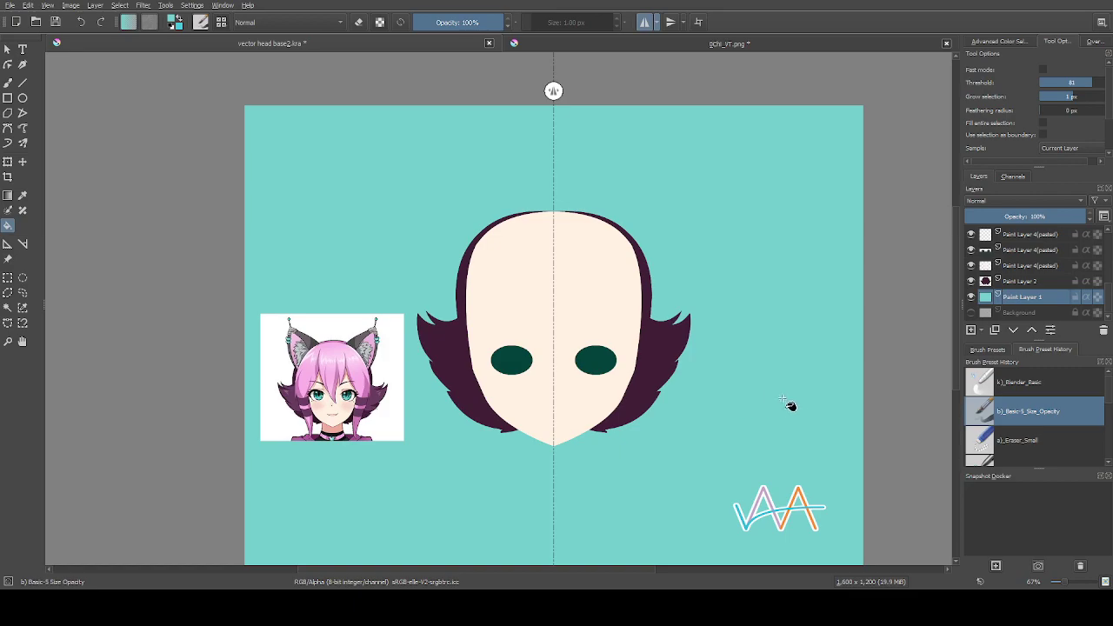
Sample the light pink of the reference portrait's hair for the upper Paint Layer 4(pasted) and start a Bezier curve on the head's upper-left edge
click(1026, 234)
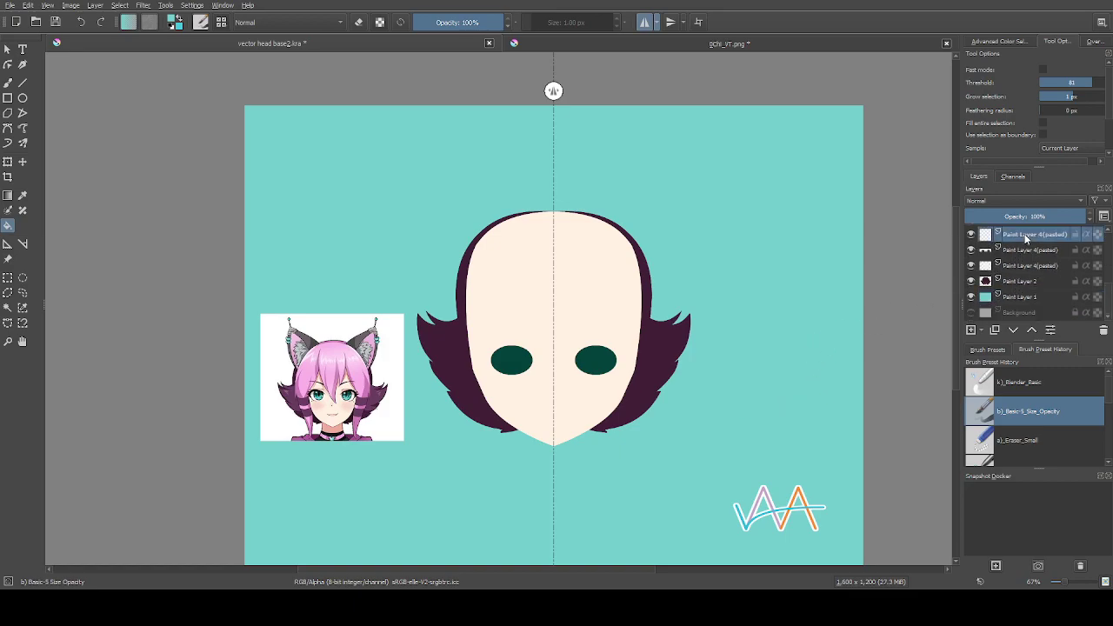
scroll(280, 384, up, 1)
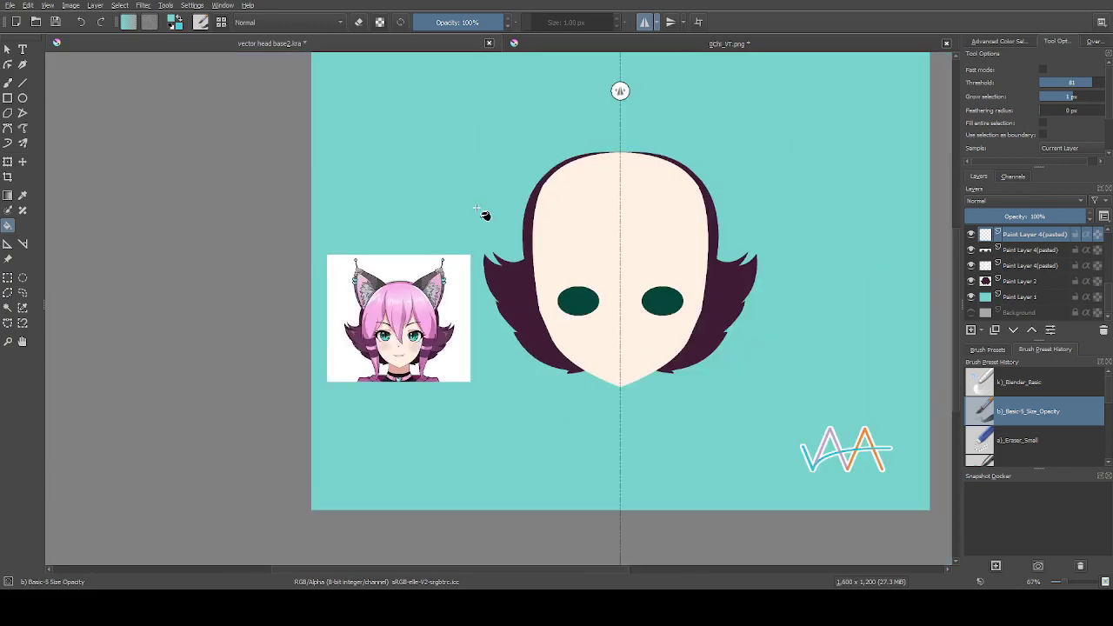
scroll(485, 211, down, 1)
scroll(426, 296, up, 1)
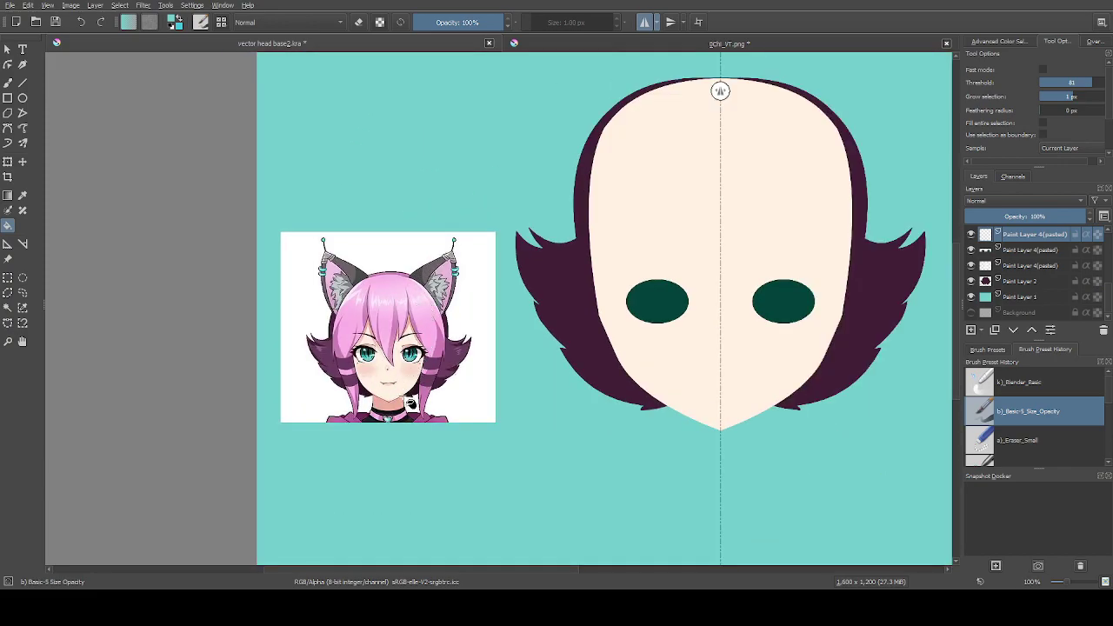
scroll(410, 400, up, 1)
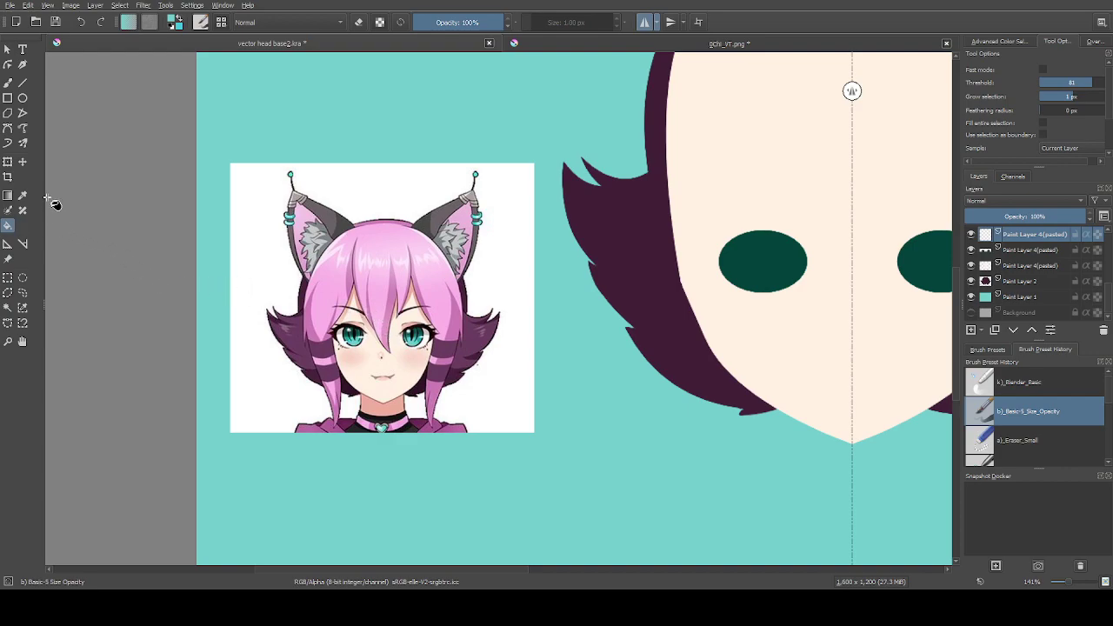
ctrl+click(393, 226)
click(7, 128)
scroll(366, 282, down, 4)
scroll(571, 142, up, 2)
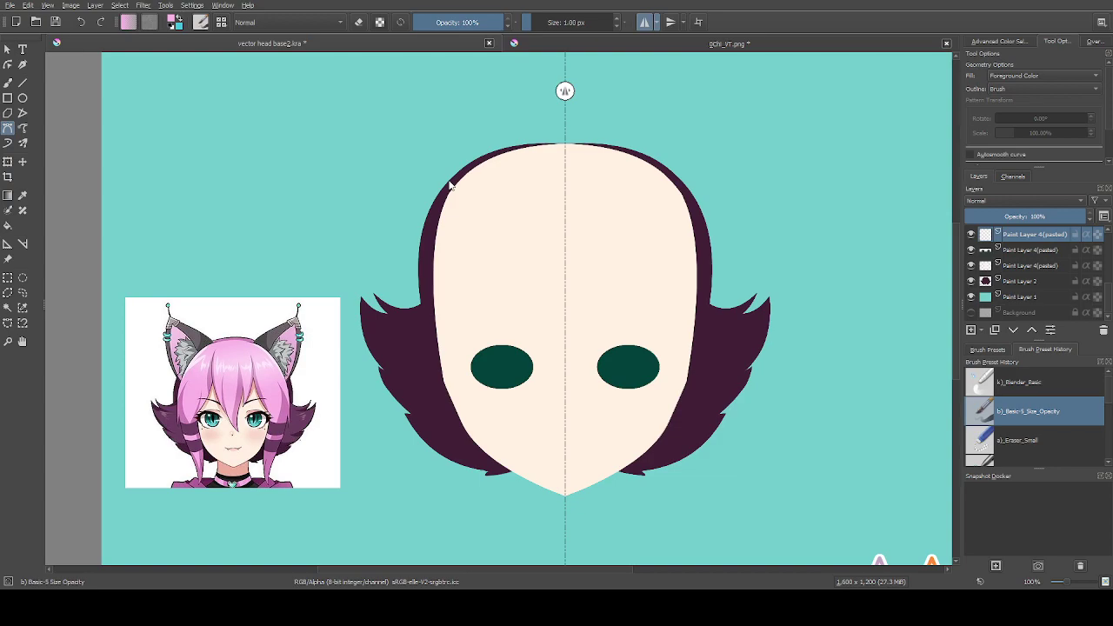
scroll(449, 184, up, 3)
scroll(449, 180, down, 3)
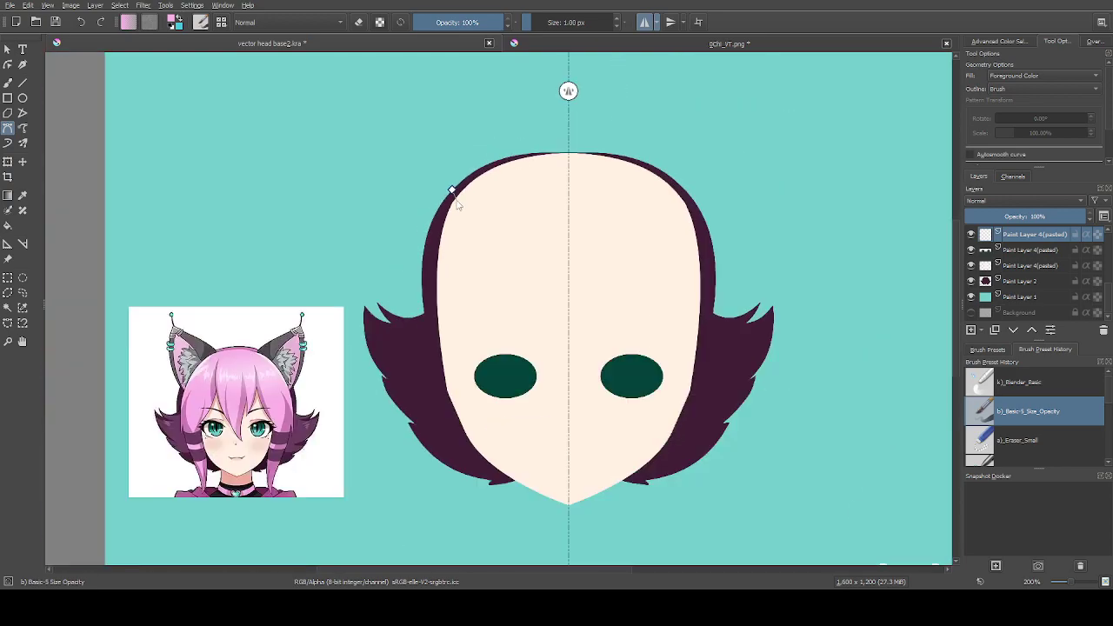
scroll(450, 184, up, 1)
click(447, 182)
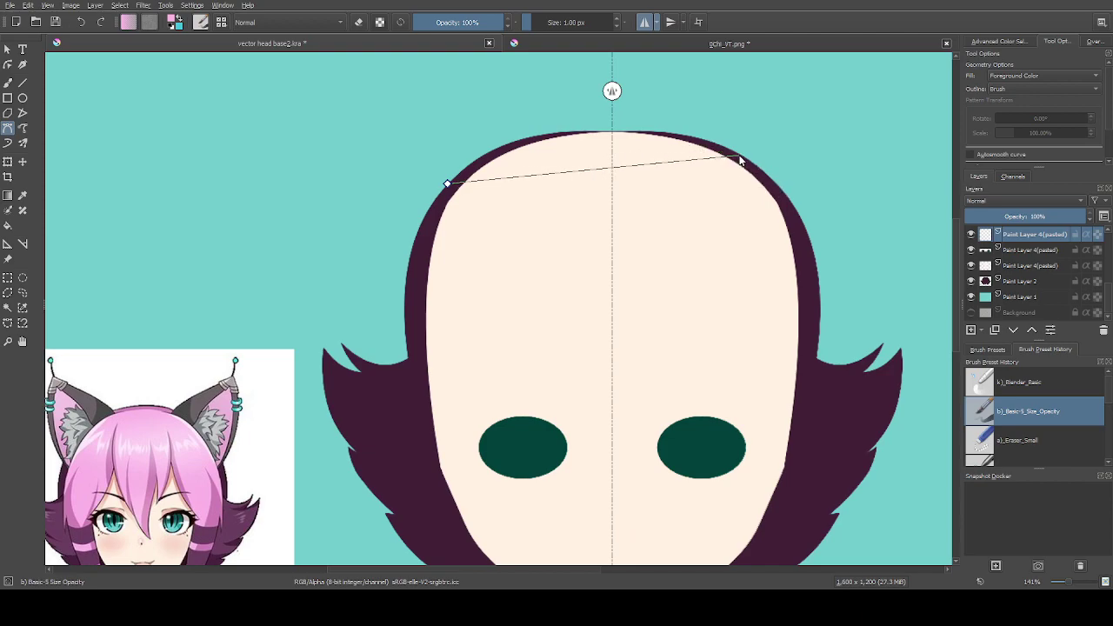
scroll(738, 159, up, 1)
drag(738, 154, 807, 296)
scroll(934, 278, up, 1)
scroll(807, 295, down, 2)
scroll(807, 296, up, 1)
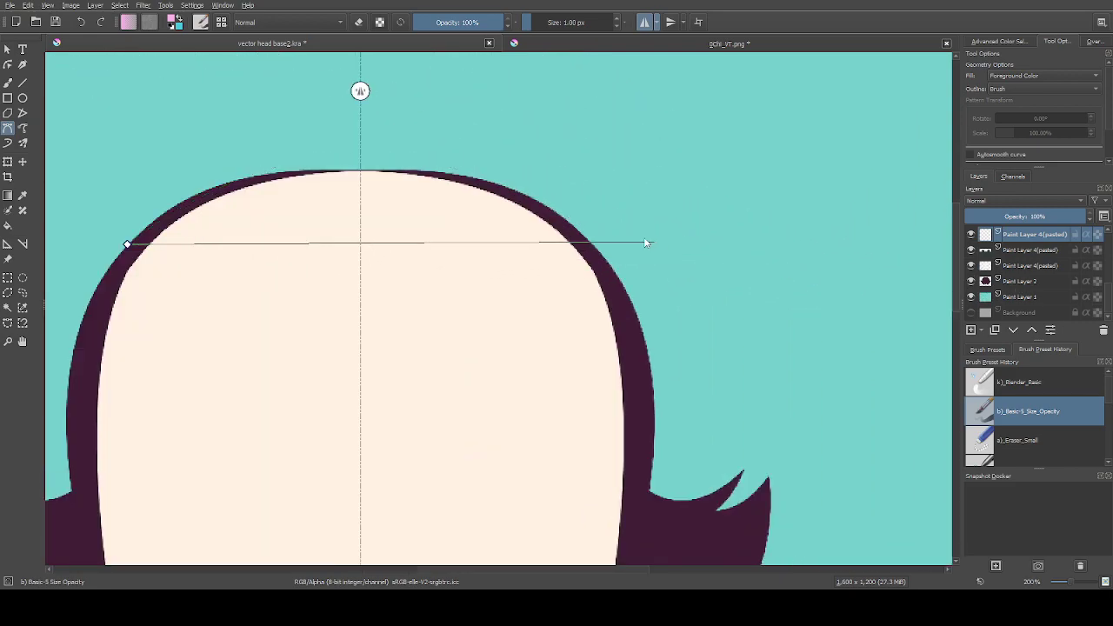
drag(573, 226, 839, 368)
key(BackSpace)
drag(626, 281, 882, 522)
key(BackSpace)
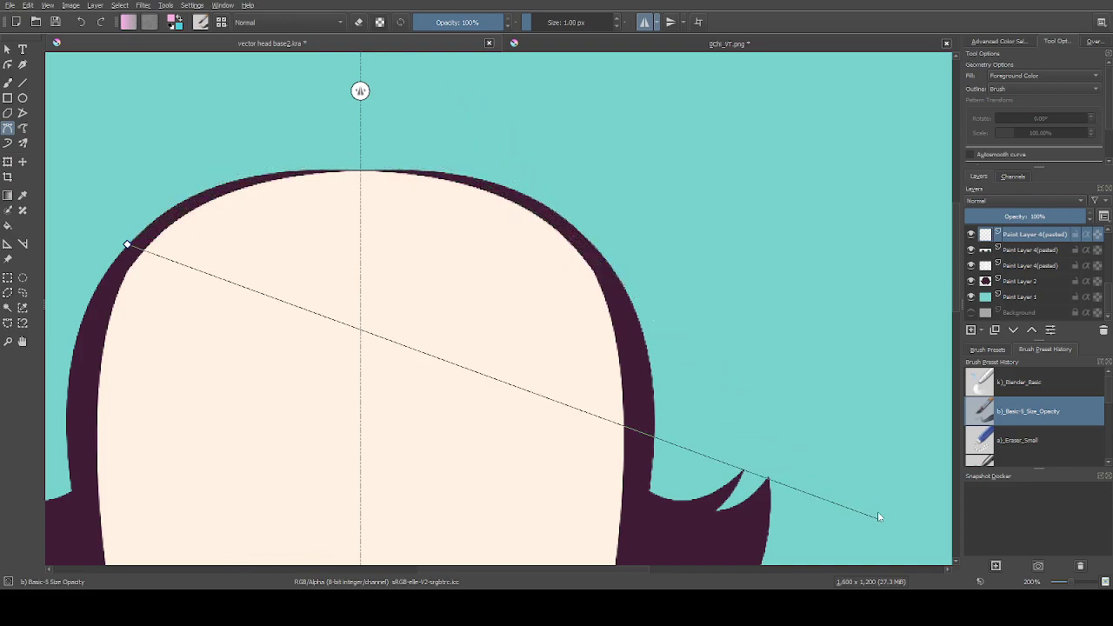
drag(513, 190, 767, 270)
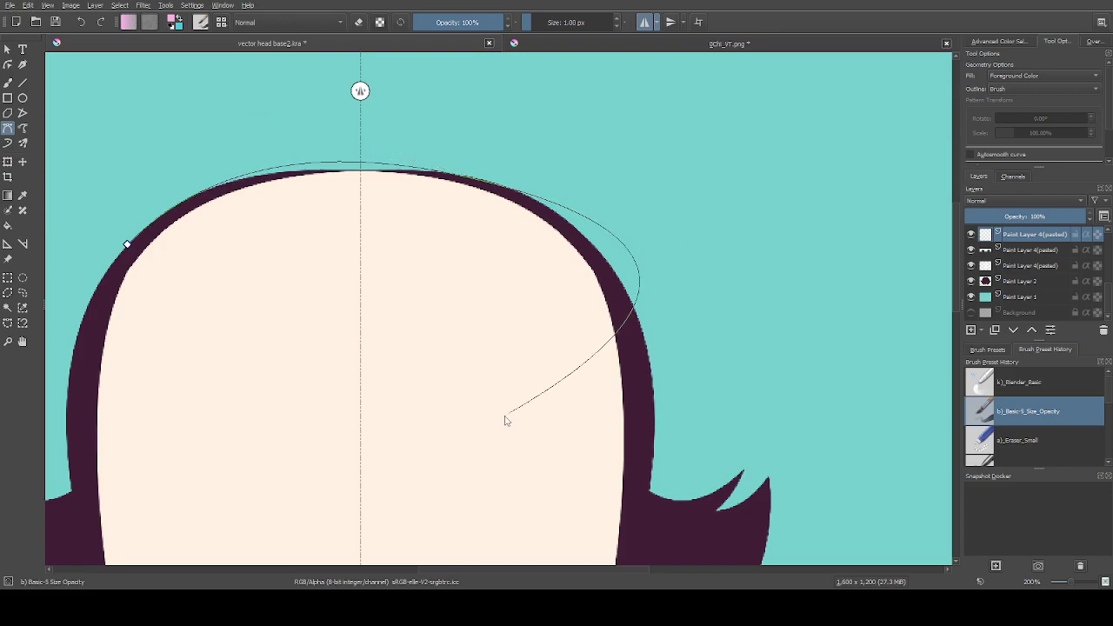
key(BackSpace)
Arc the curve over the crown to the mirrored point opposite and close it straight across the forehead as a filled light pink hair cap
scroll(426, 182, up, 1)
scroll(406, 168, down, 1)
scroll(388, 171, up, 1)
drag(358, 154, 577, 154)
scroll(570, 437, down, 1)
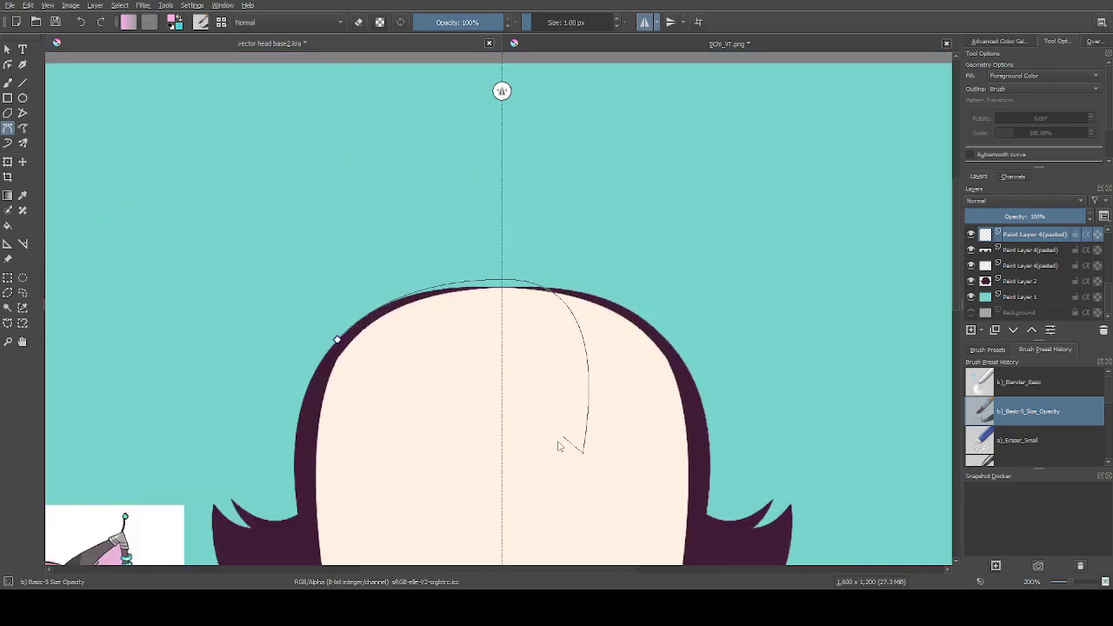
scroll(612, 285, down, 2)
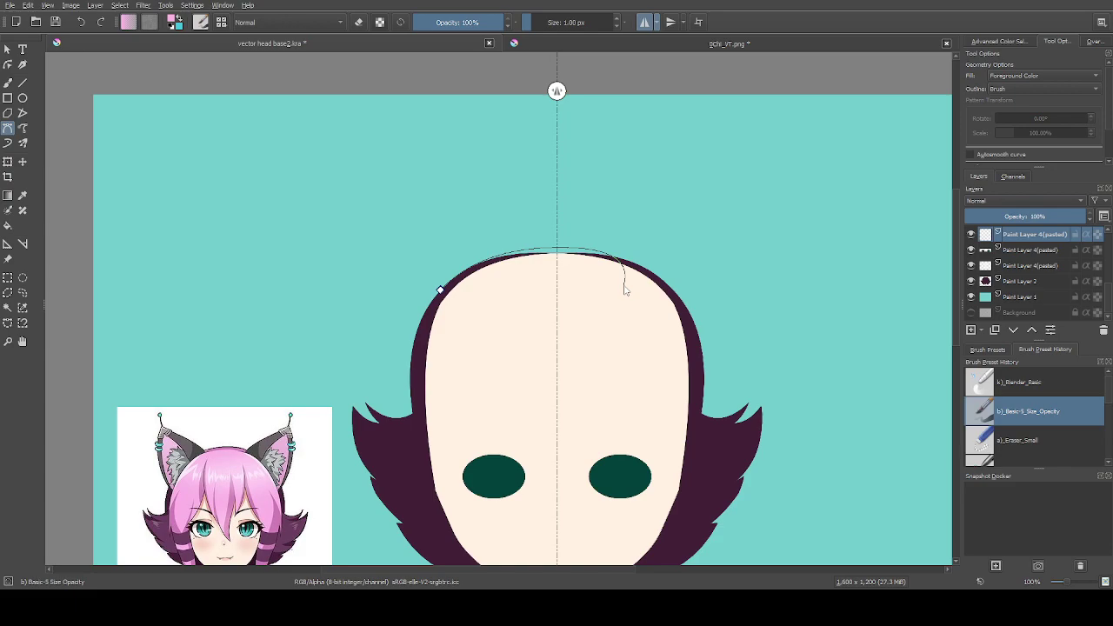
scroll(678, 300, up, 1)
click(679, 300)
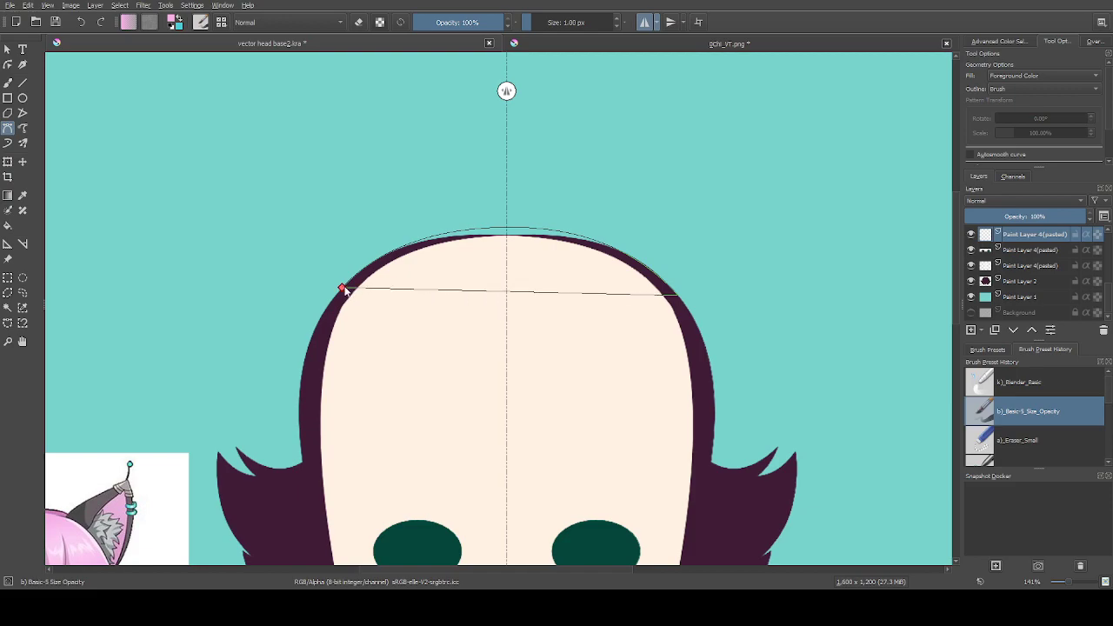
click(341, 288)
scroll(685, 224, down, 1)
scroll(487, 281, up, 3)
scroll(385, 260, up, 1)
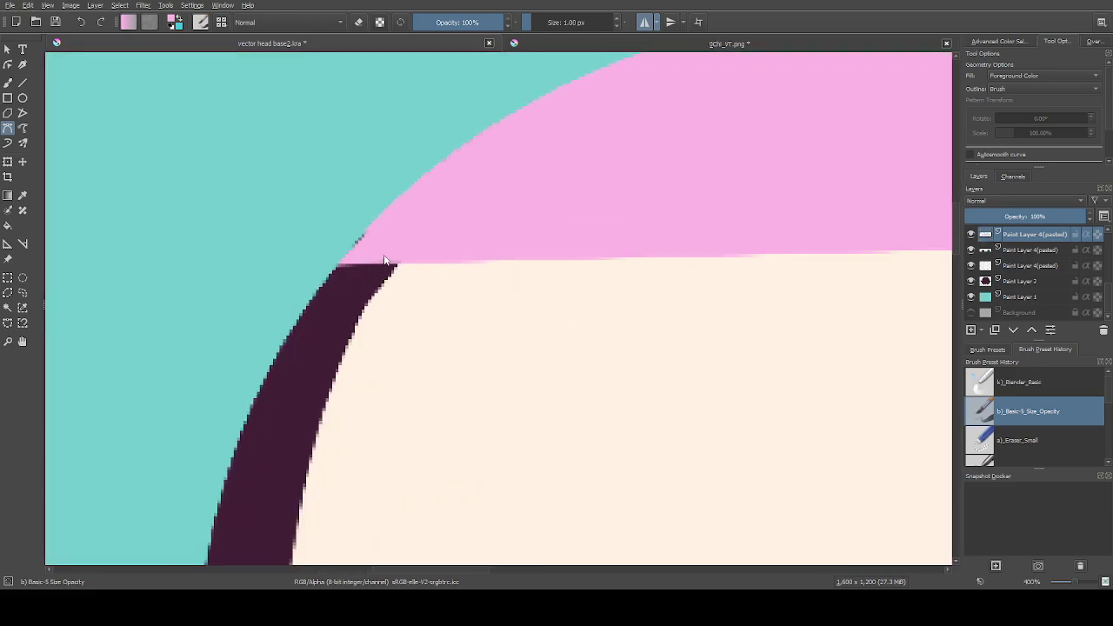
scroll(385, 260, down, 3)
scroll(386, 233, down, 1)
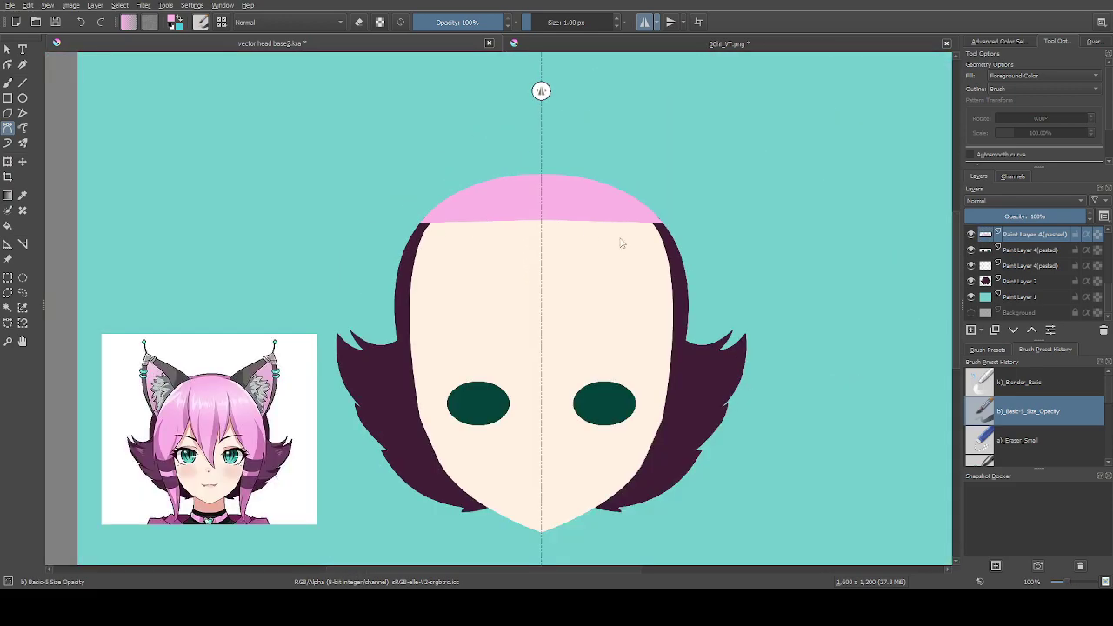
Select the Paint Layer 4(pasted) directly above the pink cap's layer and sample the dark grey from the reference portrait's cat ear
scroll(1023, 262, up, 1)
click(1031, 285)
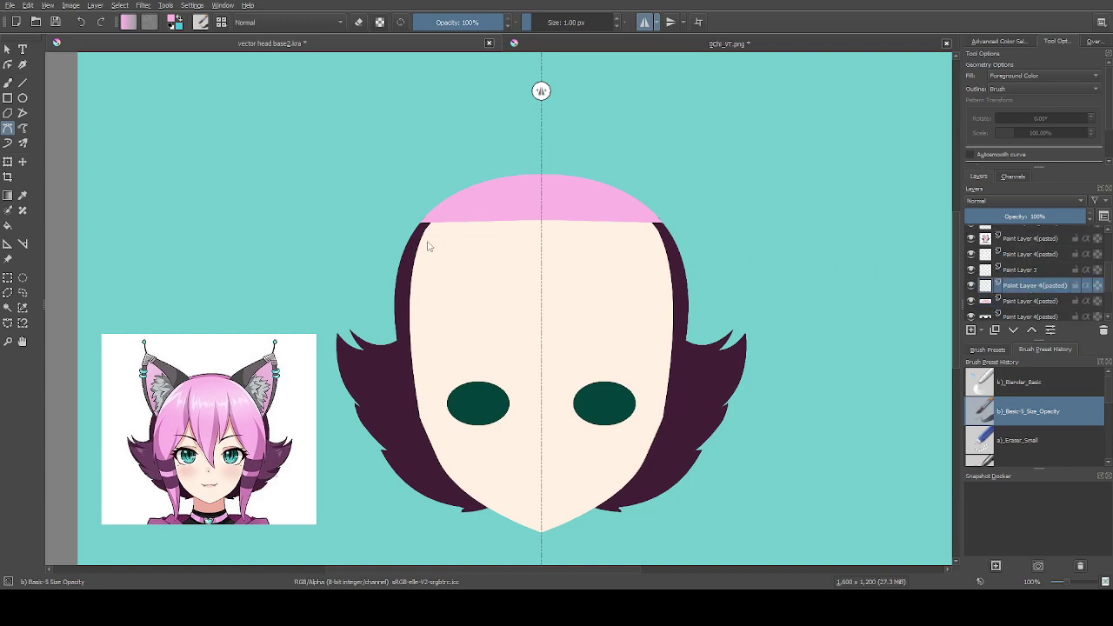
scroll(220, 362, up, 3)
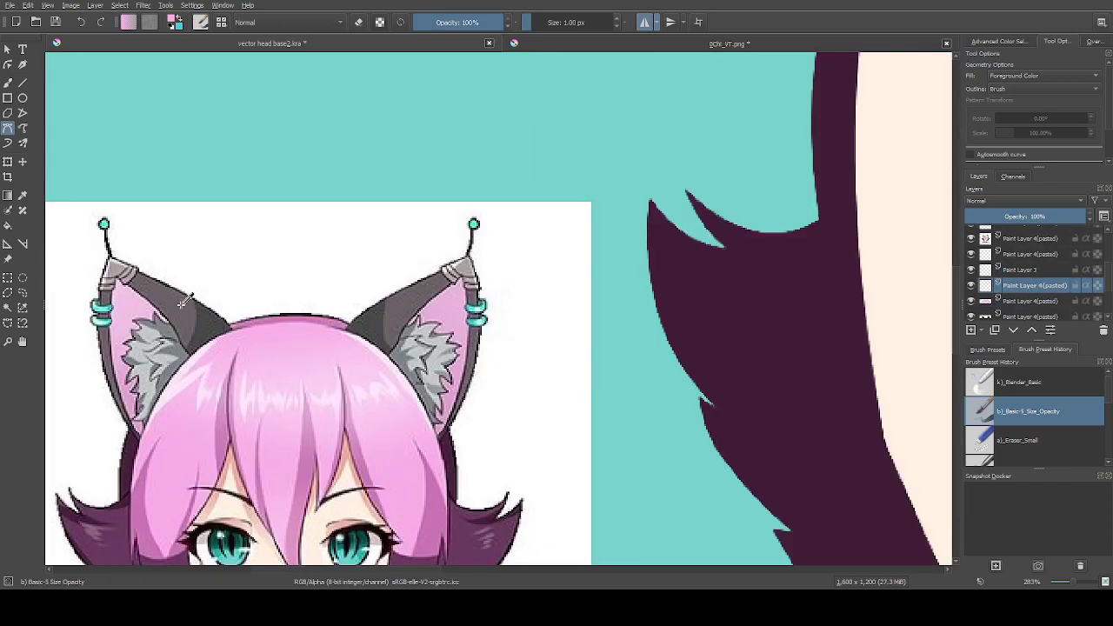
scroll(181, 304, down, 4)
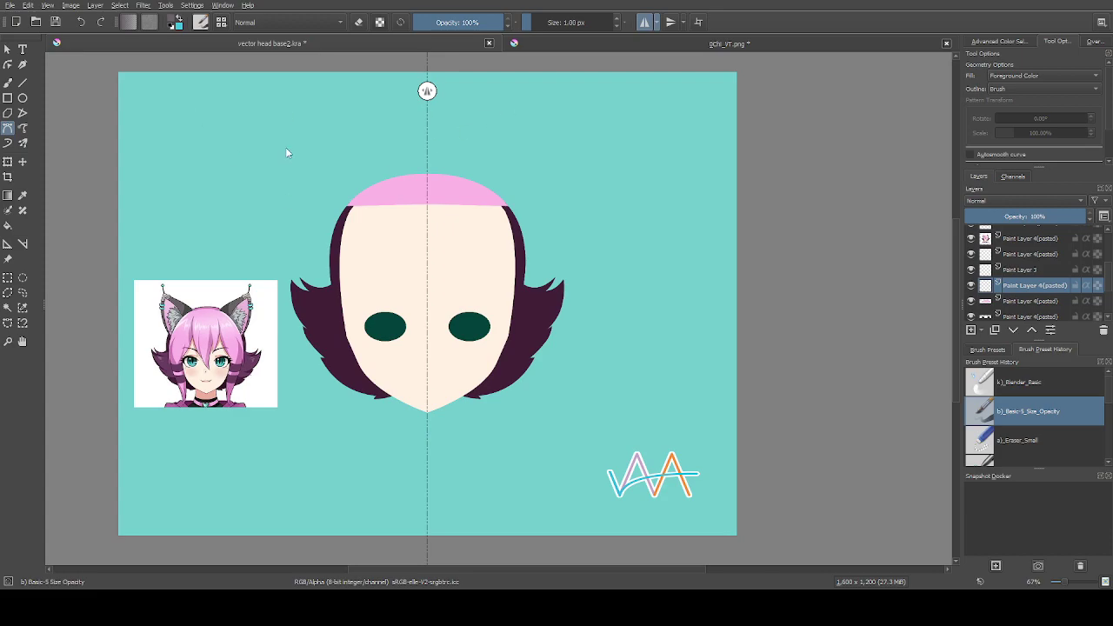
scroll(304, 157, up, 1)
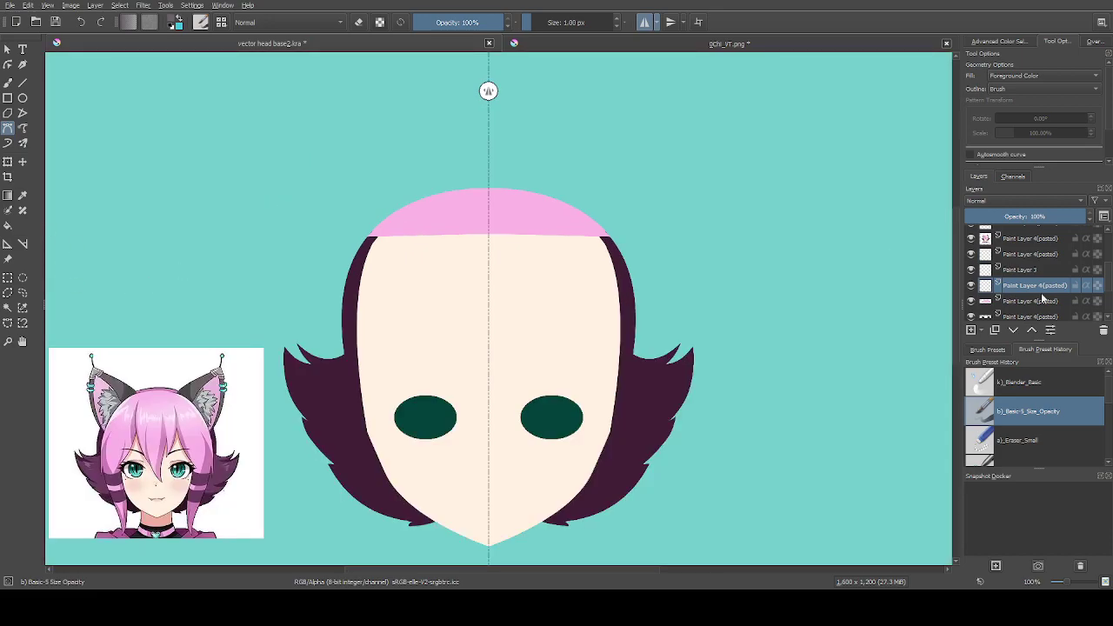
Move the reference portrait layer over the right half of the face, just beside the symmetry line
click(1030, 239)
click(23, 162)
drag(176, 406, 618, 219)
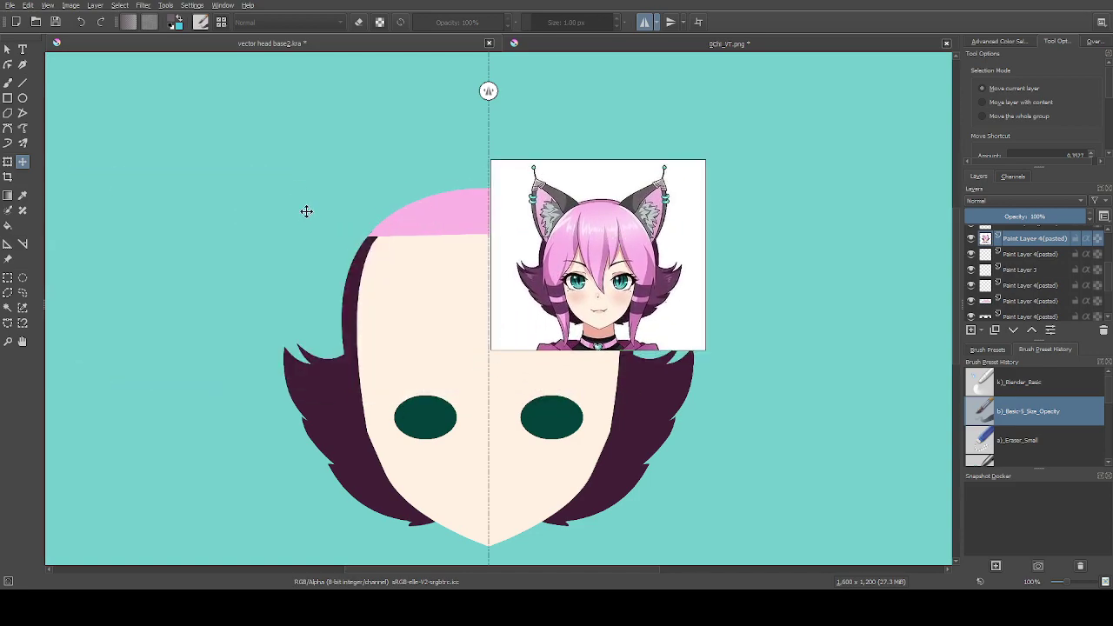
Draw a mirrored grey triangular cat ear with the Bezier curve tool on the layer above the pink cap, from a high outer tip to the head's side
click(1027, 287)
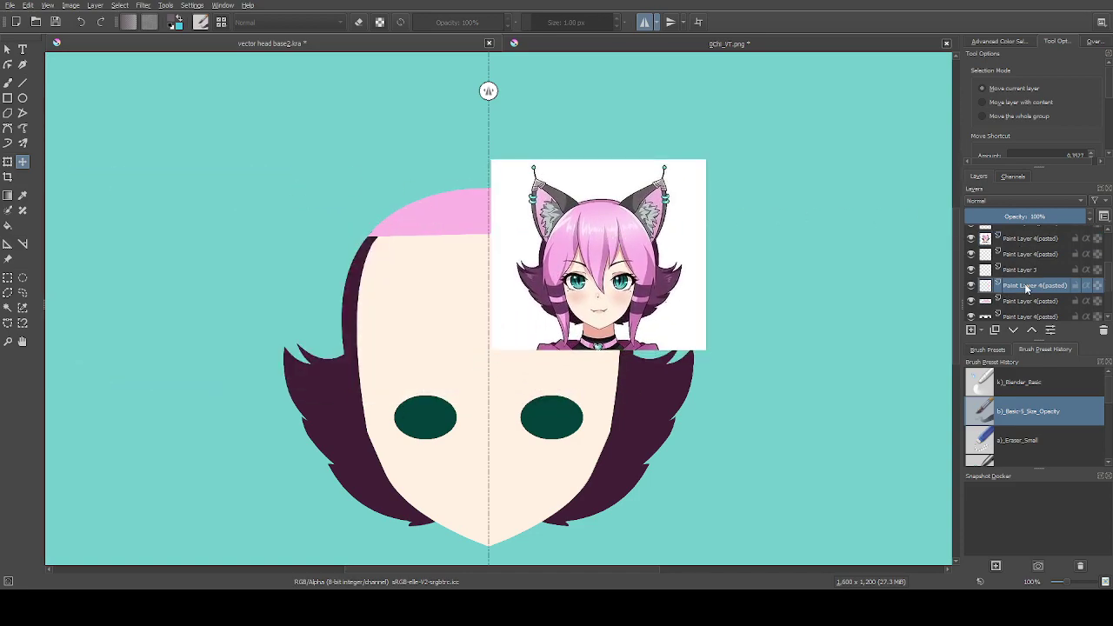
click(8, 128)
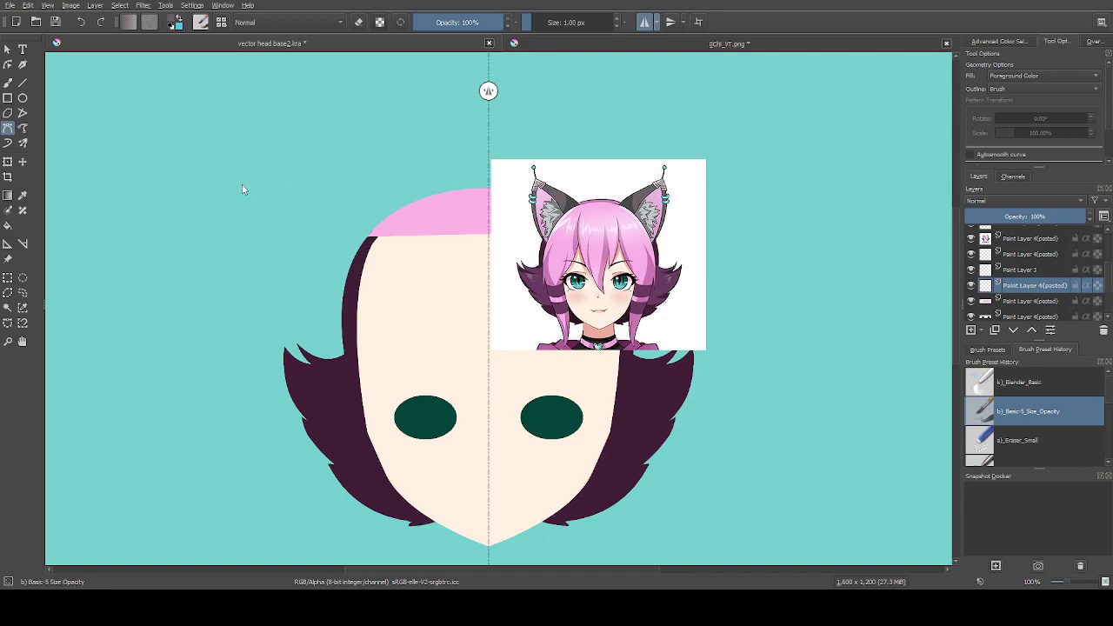
click(239, 61)
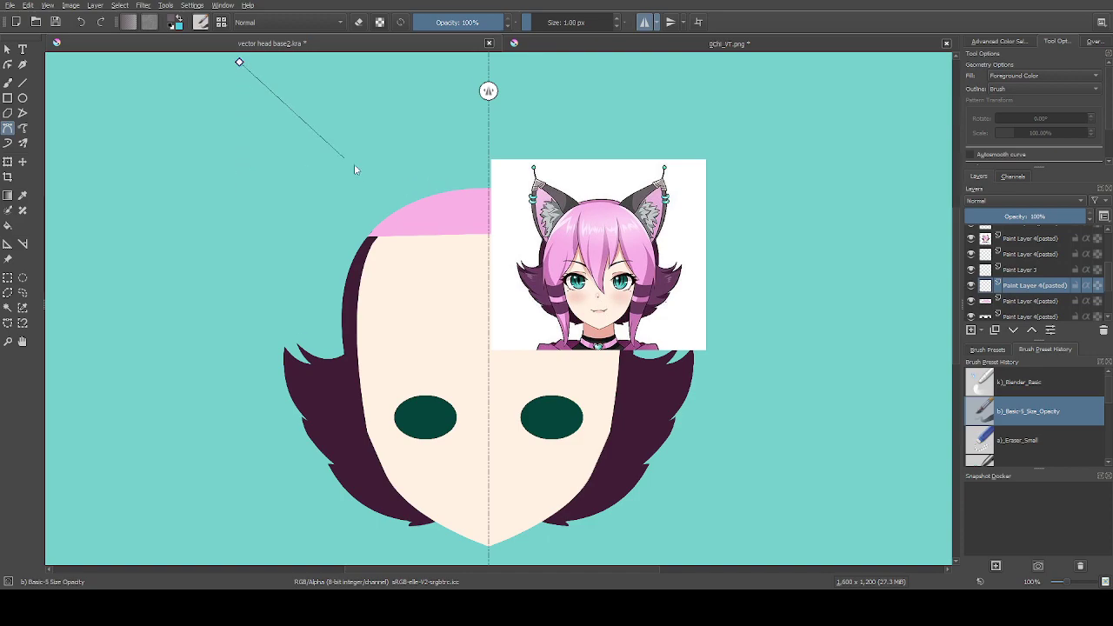
click(413, 202)
click(344, 291)
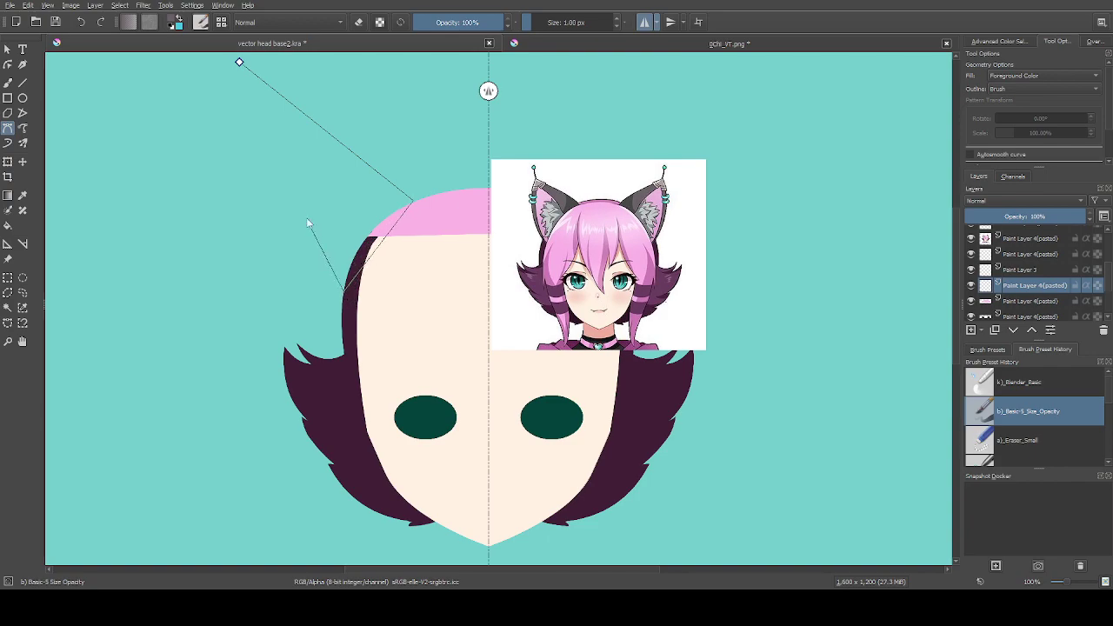
click(241, 63)
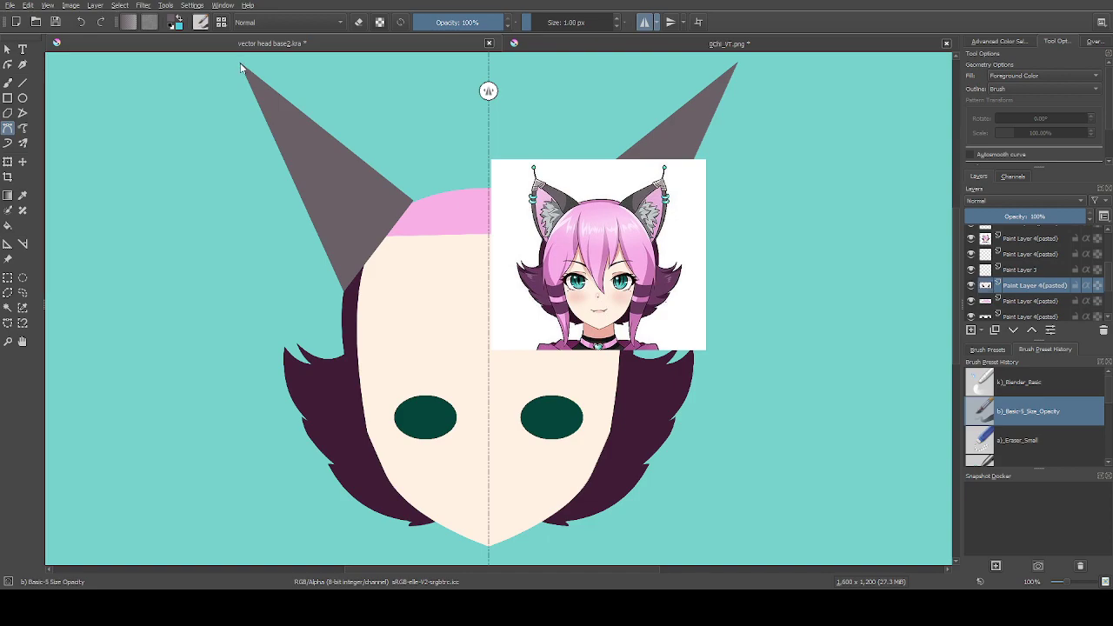
scroll(241, 63, up, 1)
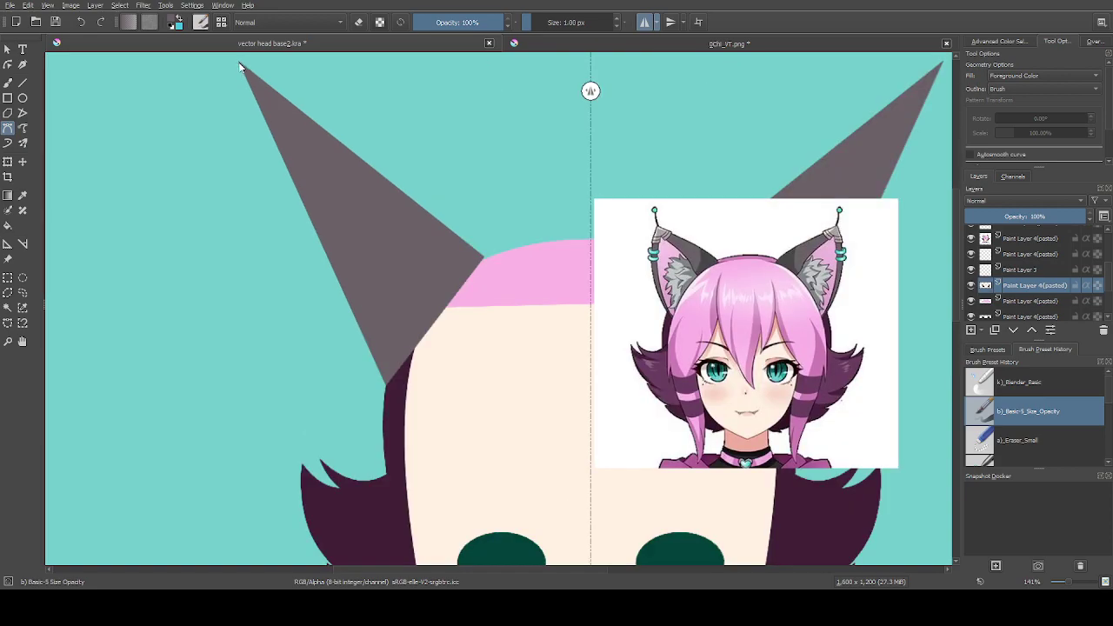
scroll(246, 78, down, 1)
scroll(250, 80, up, 2)
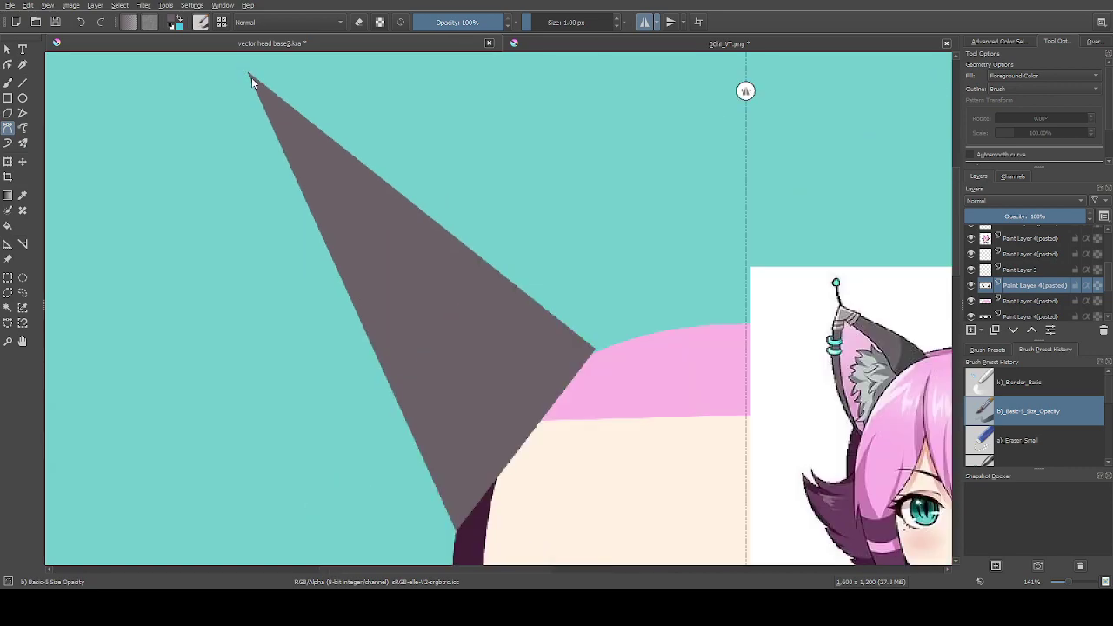
drag(333, 112, 346, 108)
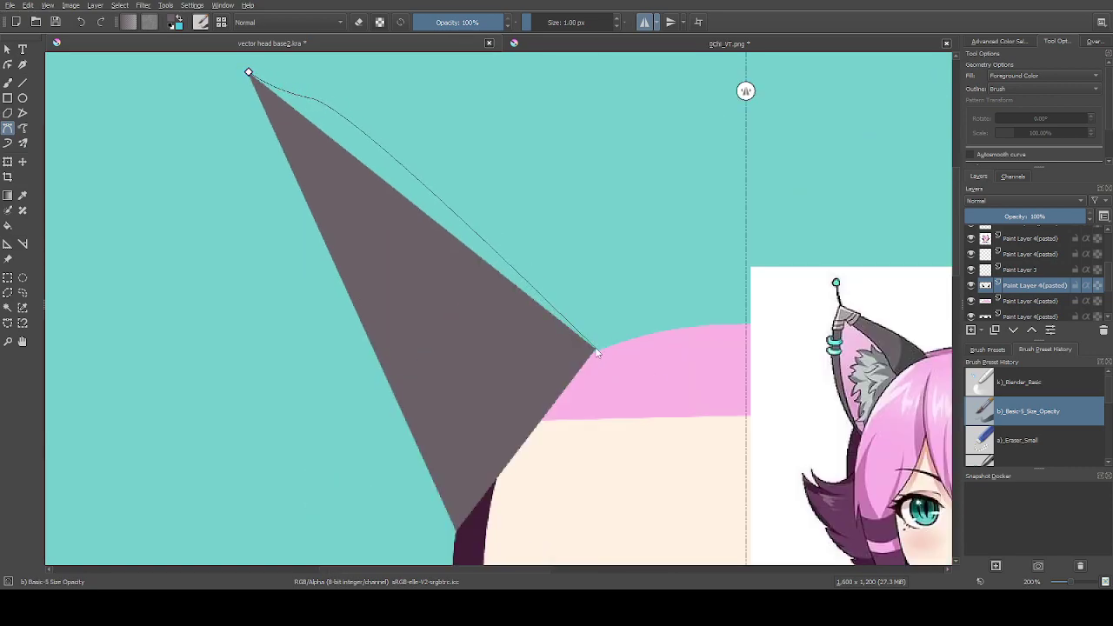
drag(596, 352, 528, 462)
key(BackSpace)
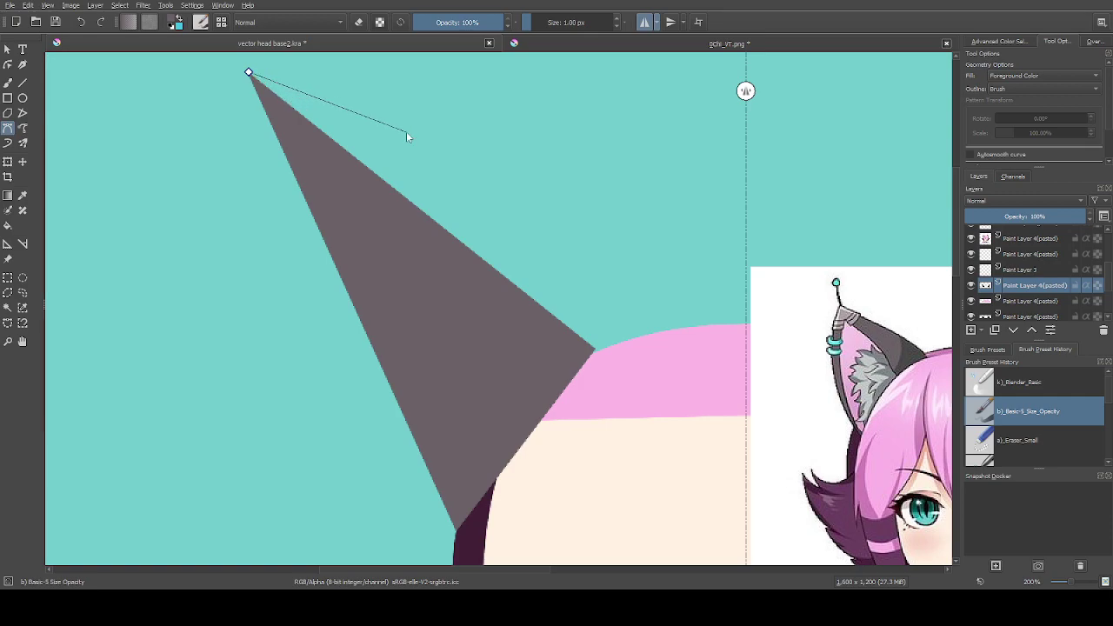
drag(250, 74, 281, 82)
drag(596, 356, 546, 385)
key(Escape)
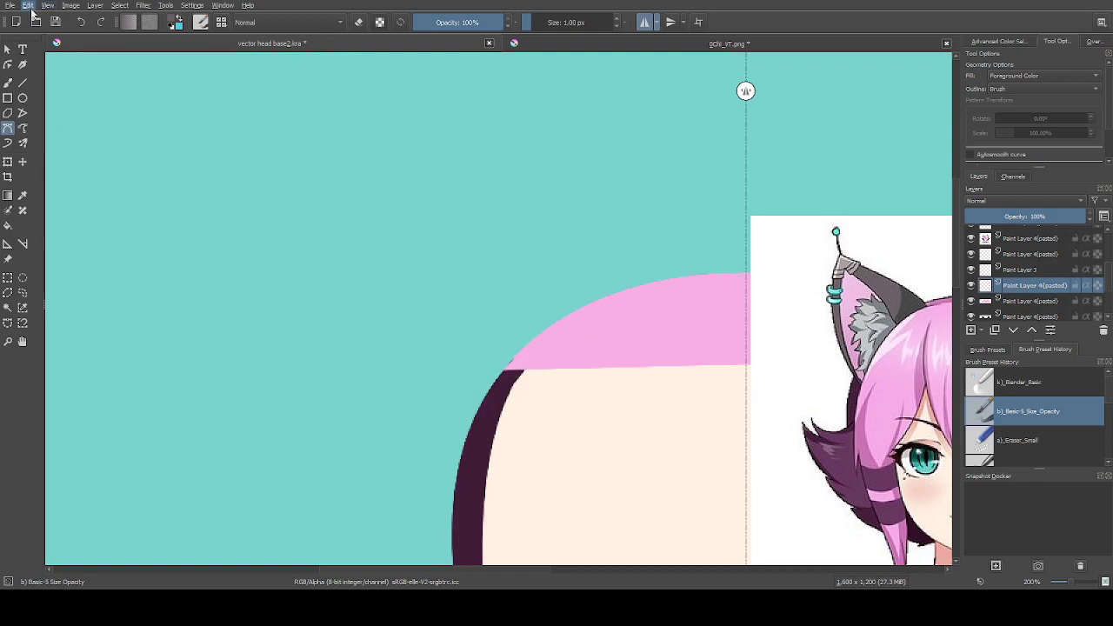
key(ctrl+z)
Add a filled grey Bezier shape bulging from the cat ear's outer edge, running from the tip to the head's side
scroll(339, 166, down, 2)
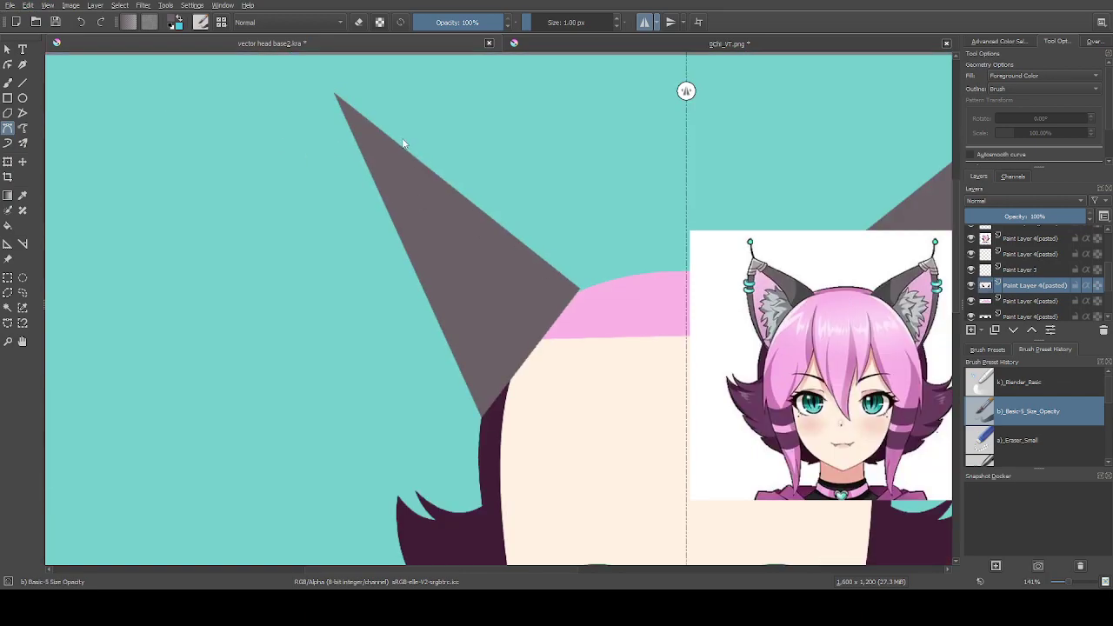
scroll(310, 67, up, 2)
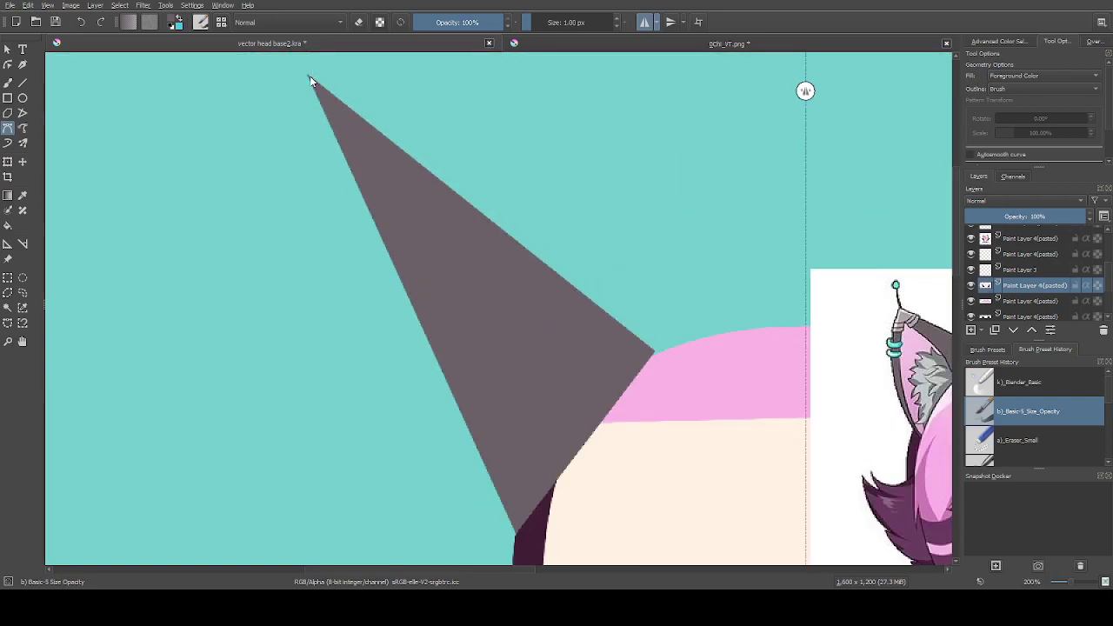
click(308, 75)
drag(516, 533, 596, 562)
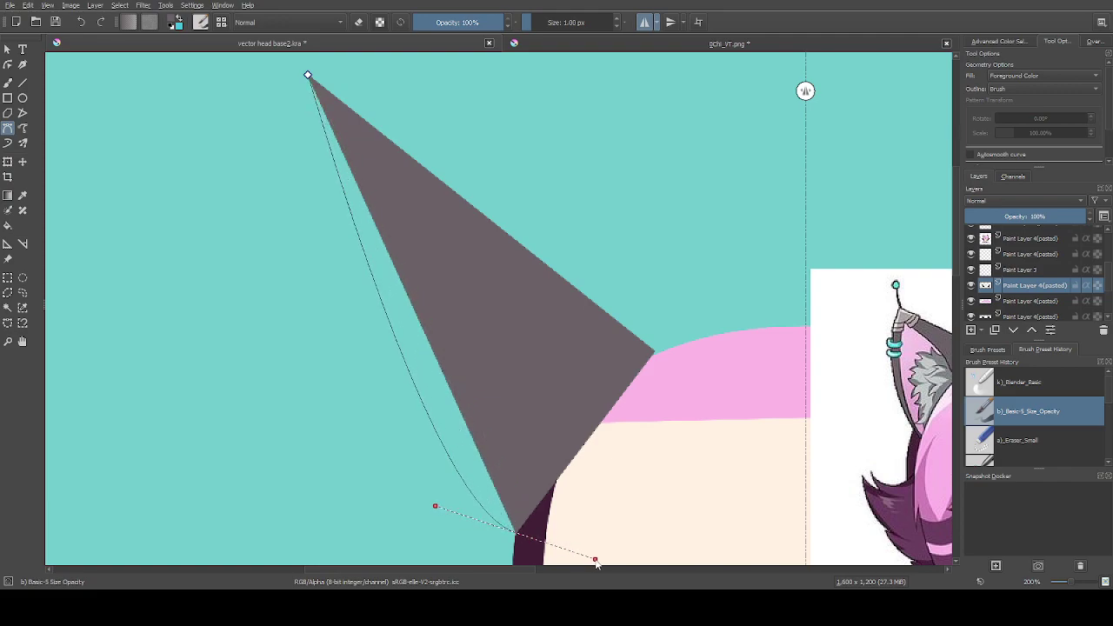
scroll(596, 562, down, 3)
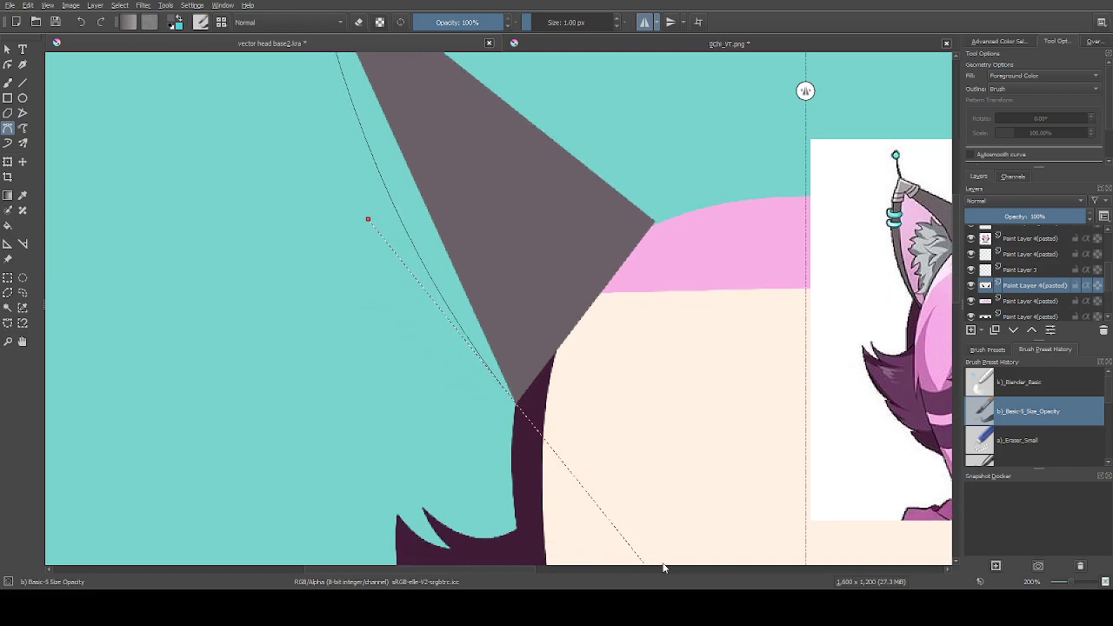
scroll(663, 561, down, 1)
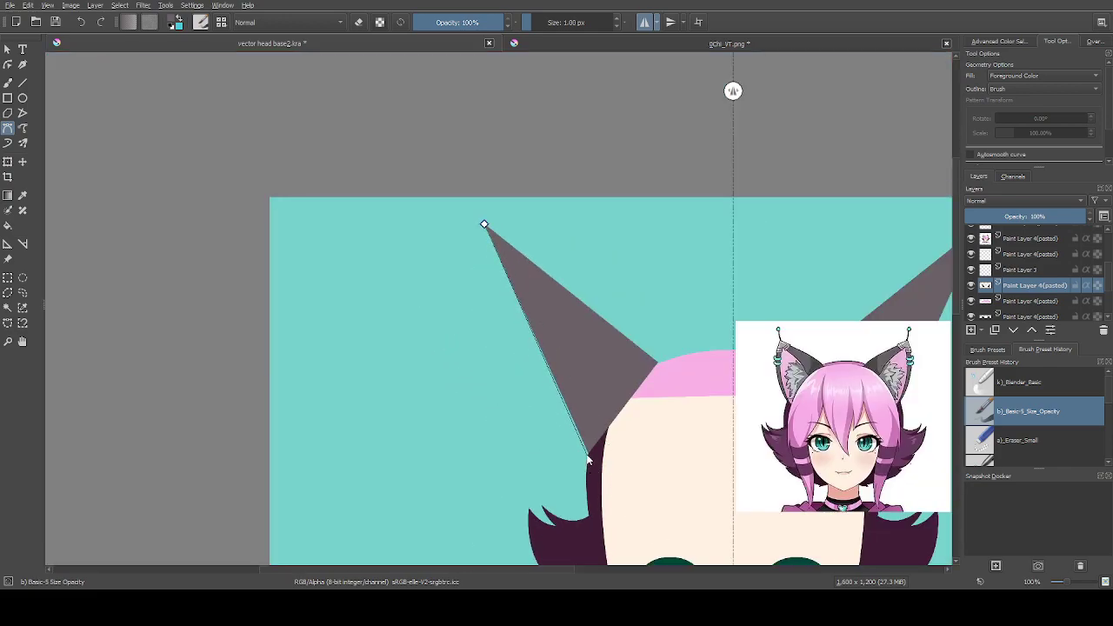
drag(589, 455, 713, 532)
click(484, 225)
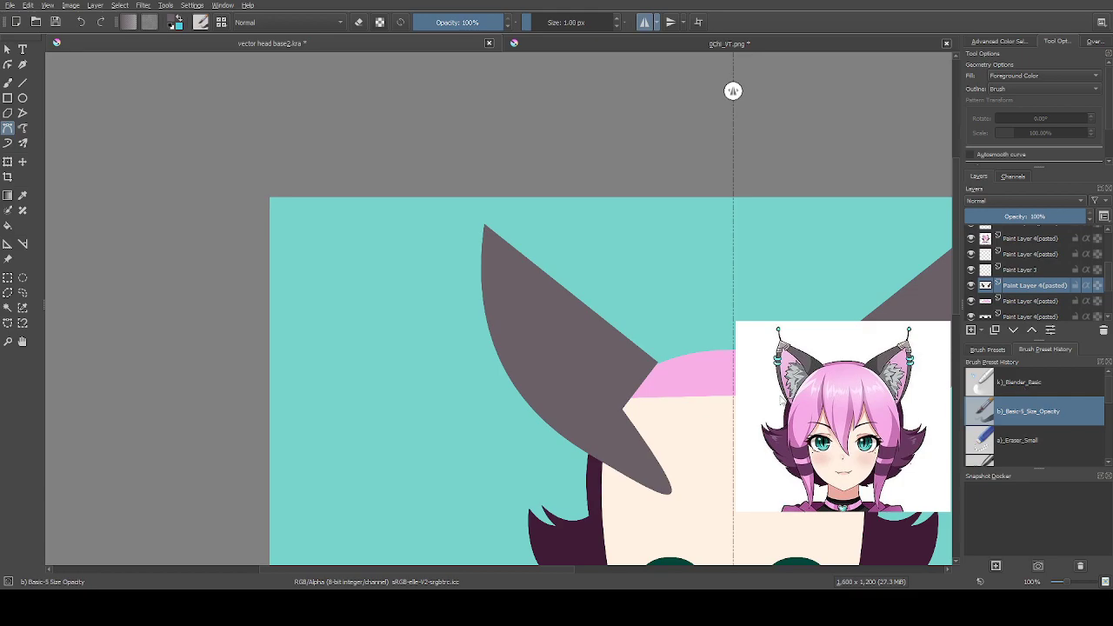
Add a filled grey Bezier shape rounding the ear's inner edge from the tip down to the pink cap
scroll(484, 224, up, 1)
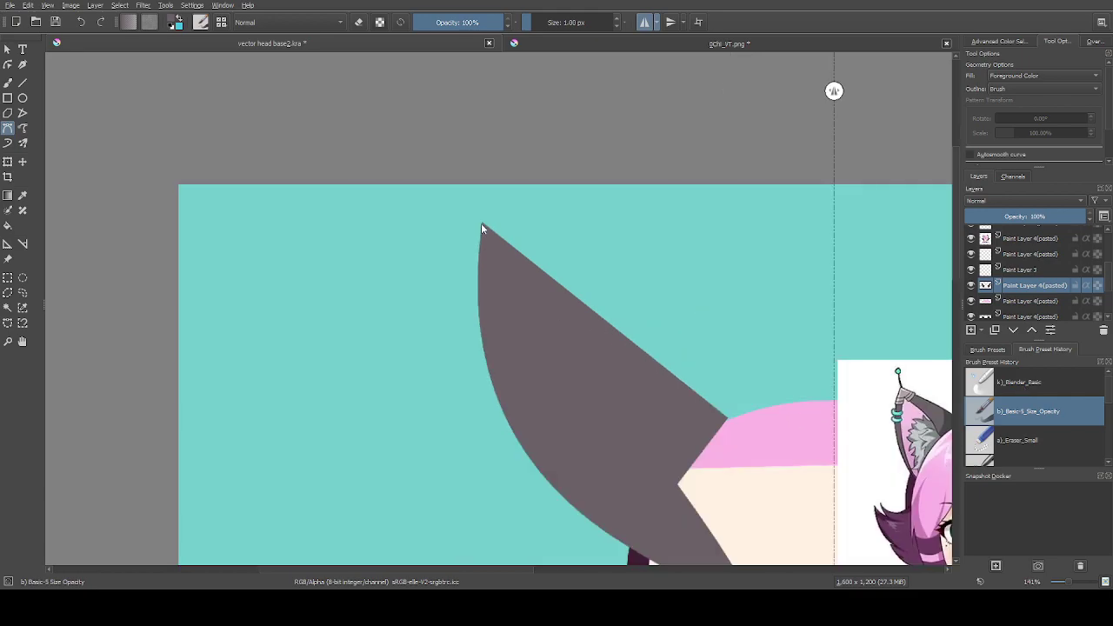
scroll(482, 224, down, 2)
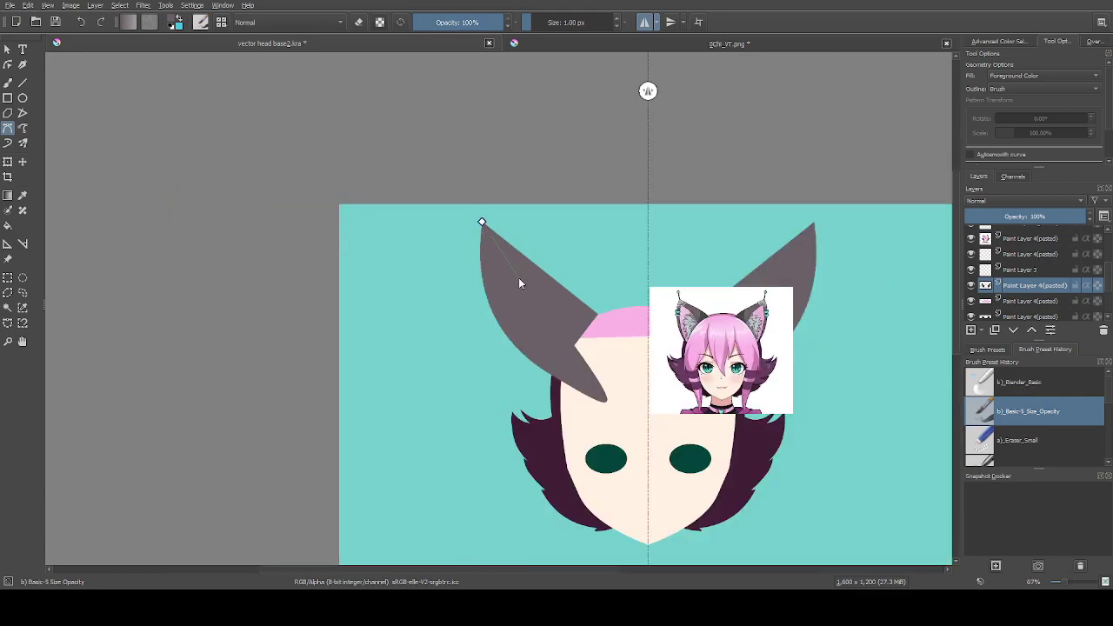
scroll(518, 277, up, 1)
drag(611, 328, 660, 426)
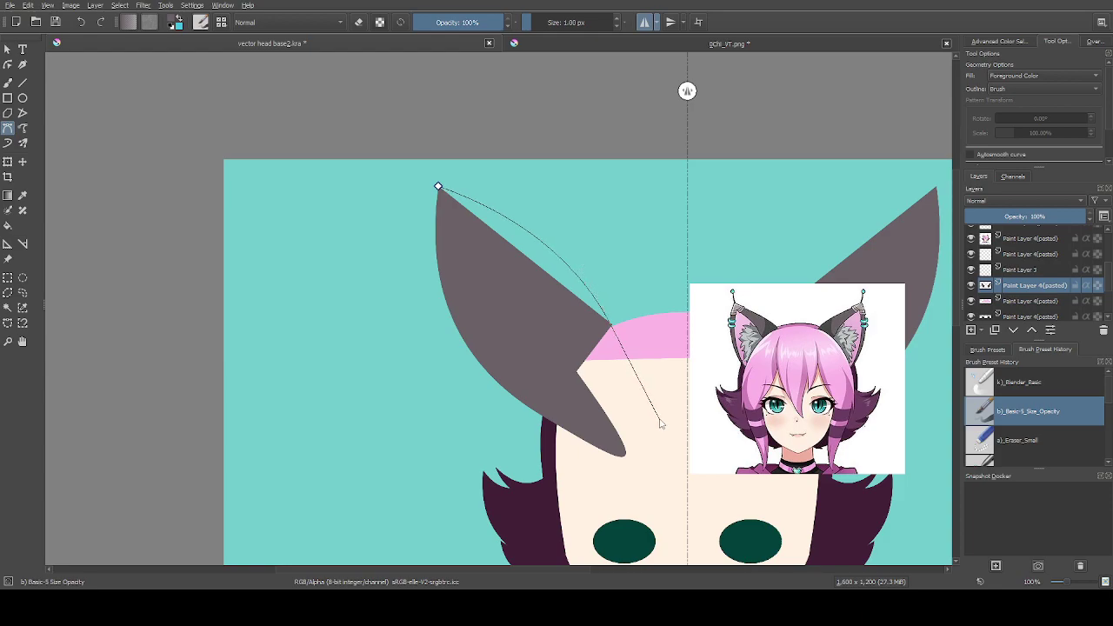
drag(621, 323, 686, 407)
drag(687, 405, 622, 374)
drag(613, 326, 609, 384)
click(440, 187)
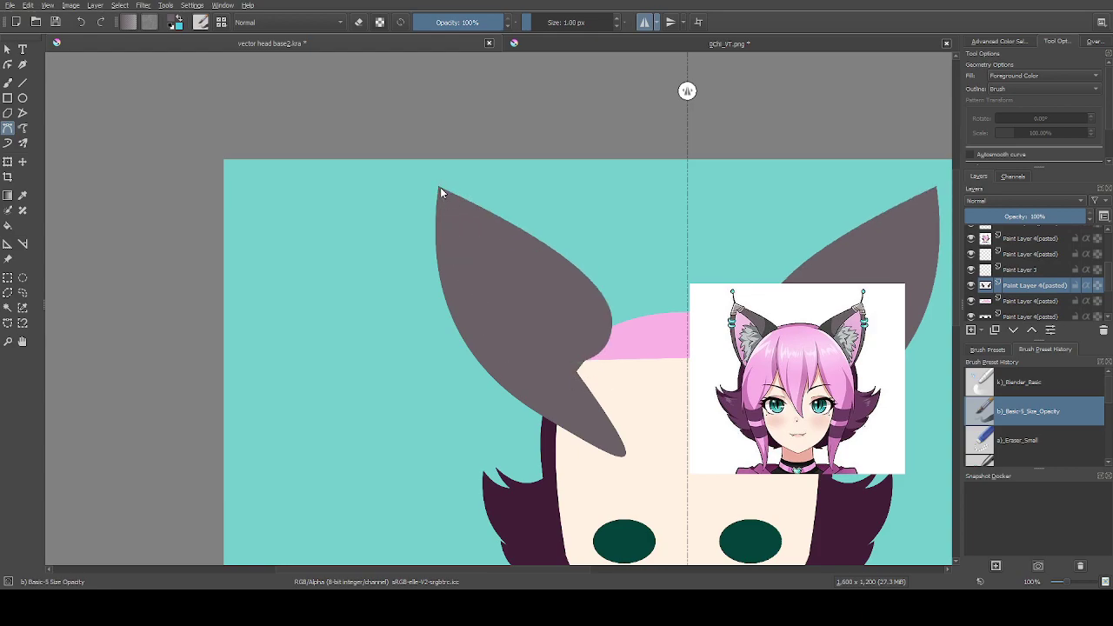
Carve a small concave notch into the inner edge just below the ear tip using the Eraser Small preset
scroll(426, 294, down, 2)
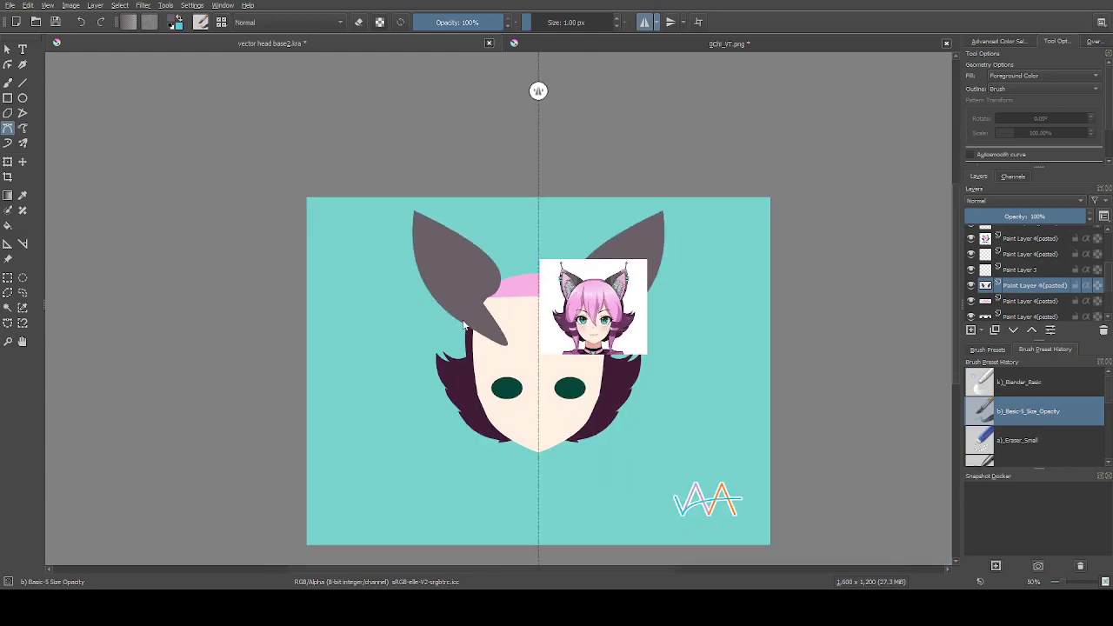
scroll(463, 326, up, 1)
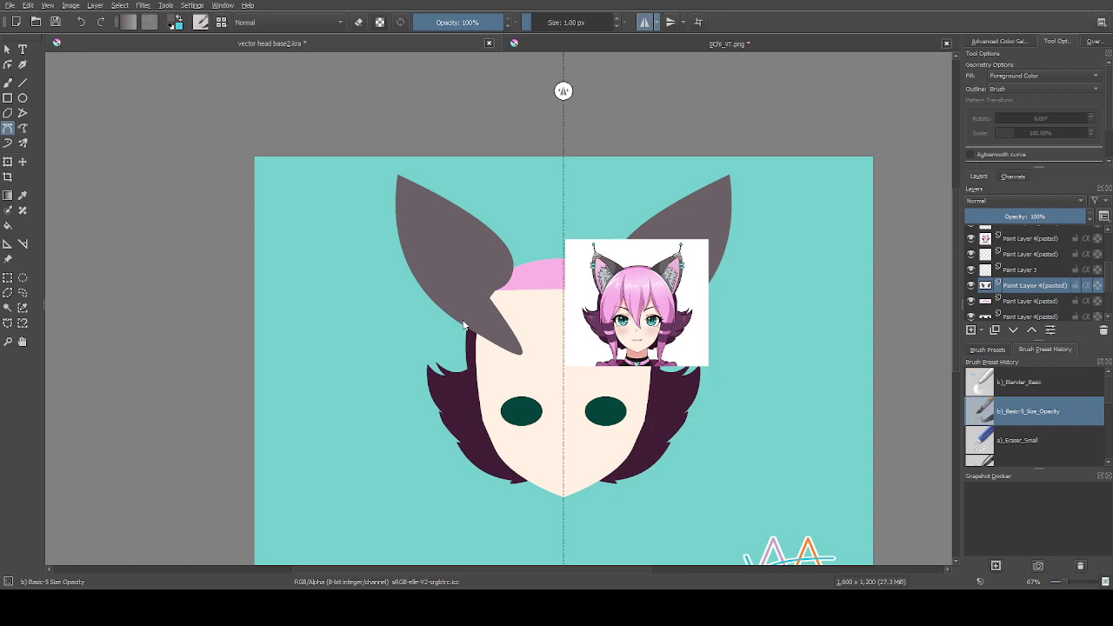
scroll(415, 204, up, 3)
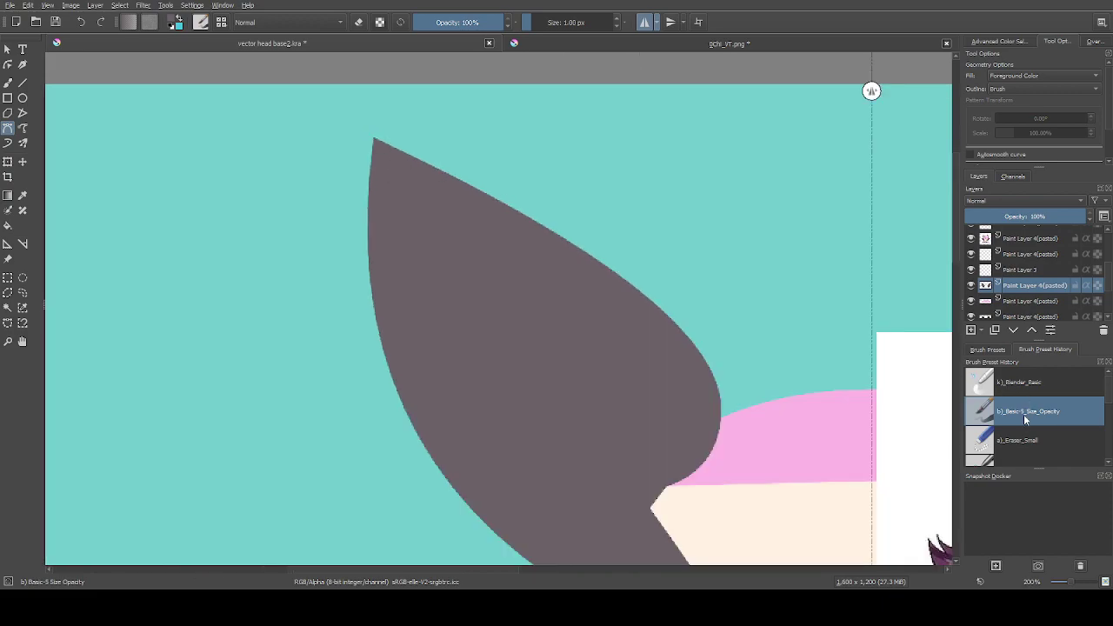
click(1018, 440)
scroll(360, 122, up, 2)
click(333, 101)
drag(451, 139, 568, 140)
click(333, 101)
scroll(462, 166, down, 1)
Switch back to the Basic-5 Size Opacity preset and add a slim filled curve along the ear's inner edge from tip to base
click(981, 404)
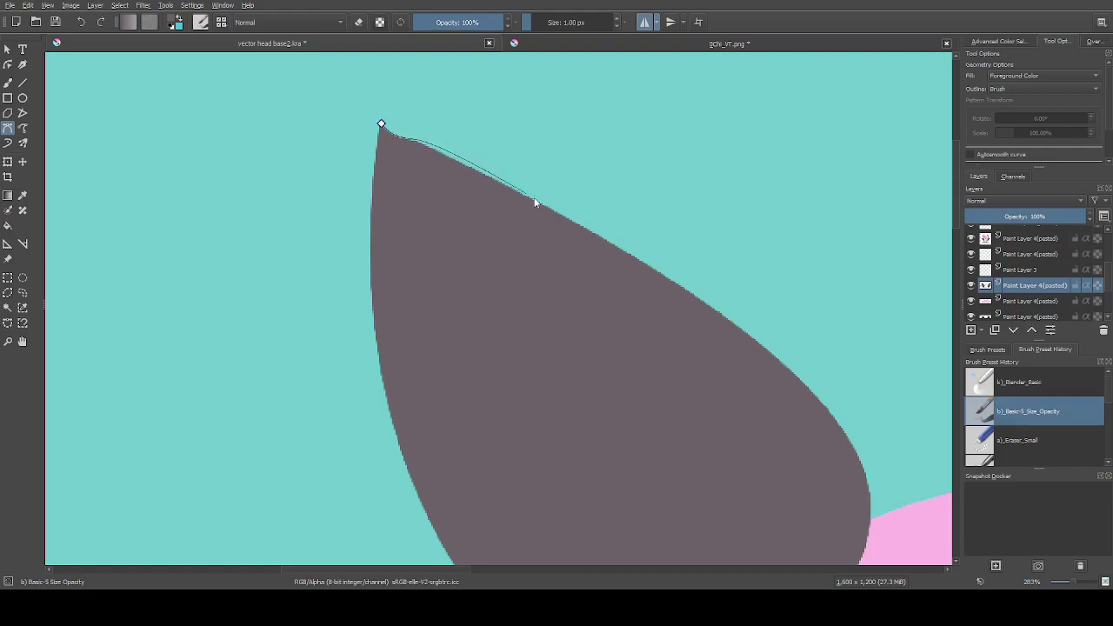
scroll(840, 361, down, 1)
drag(860, 477, 834, 546)
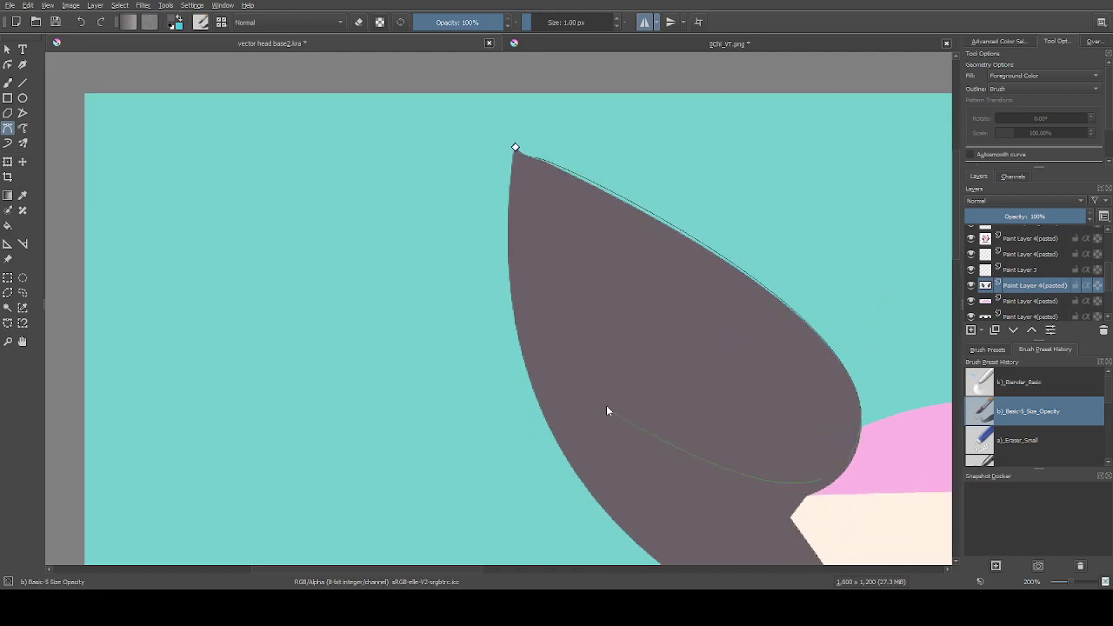
click(514, 149)
scroll(418, 194, down, 2)
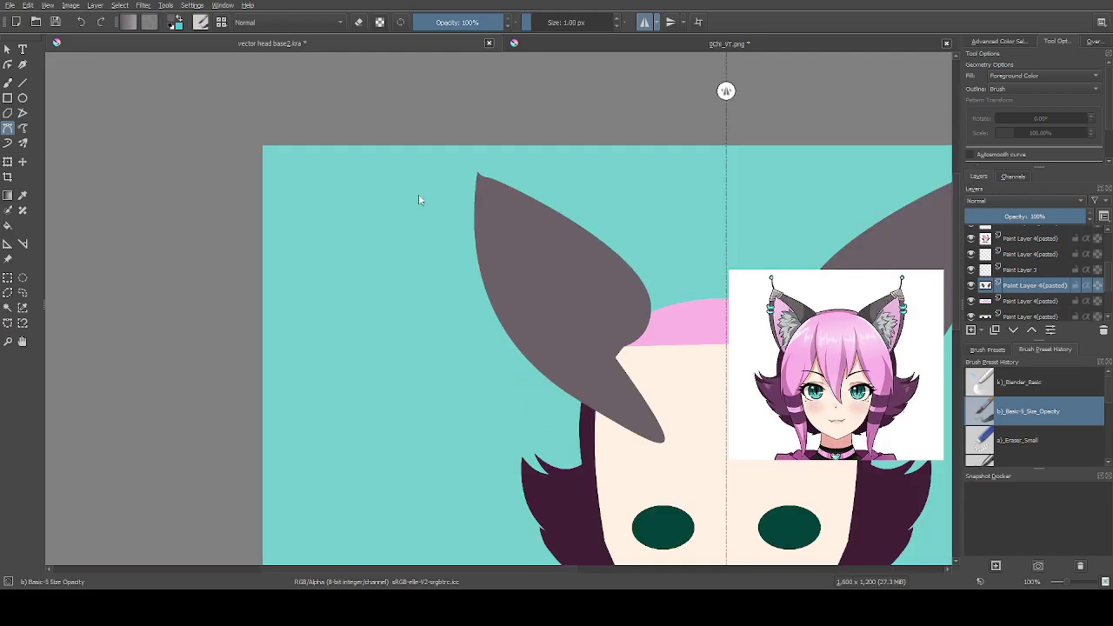
Add another grey curved shape from the ear tip to the pink cap, filling out the notch and inner edge
scroll(472, 199, up, 2)
scroll(461, 155, up, 2)
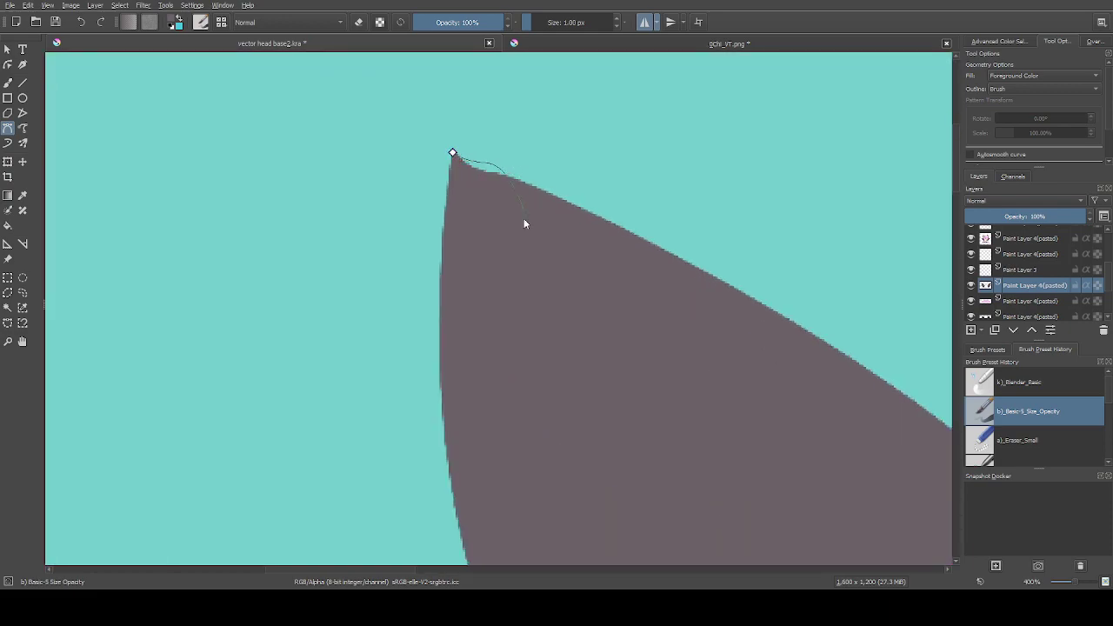
scroll(530, 215, down, 5)
scroll(656, 329, up, 2)
drag(644, 329, 642, 409)
click(471, 190)
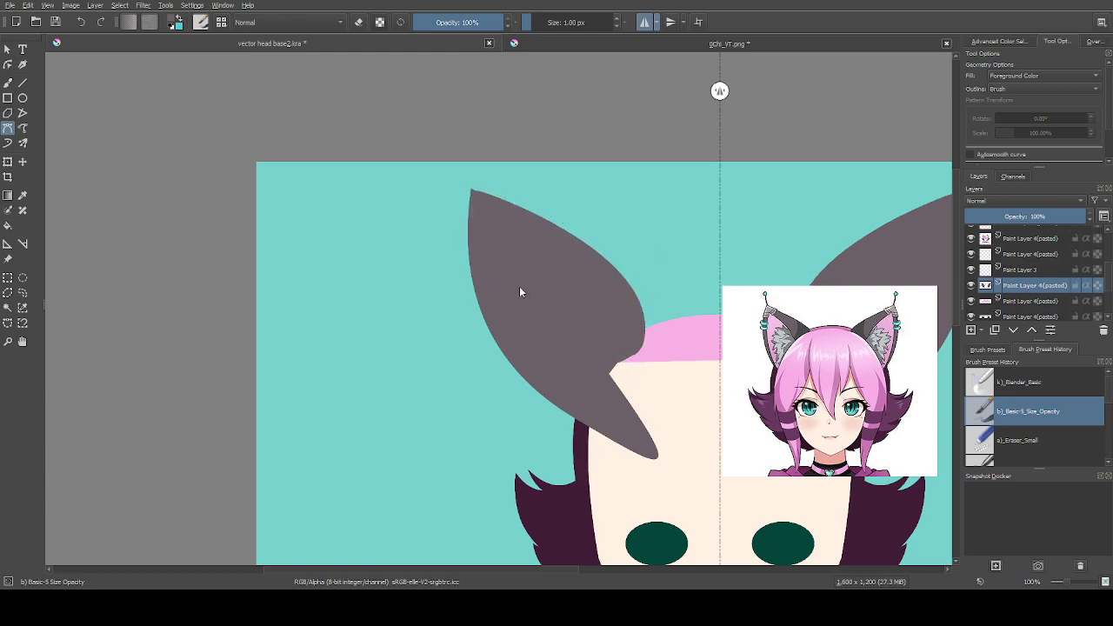
scroll(334, 253, down, 1)
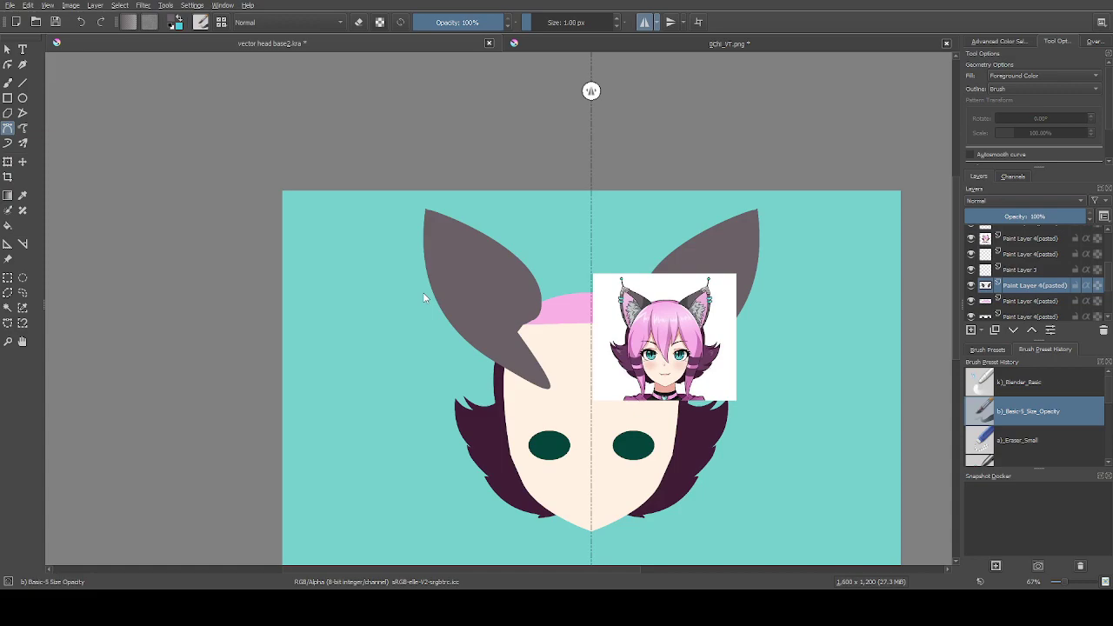
scroll(443, 304, up, 1)
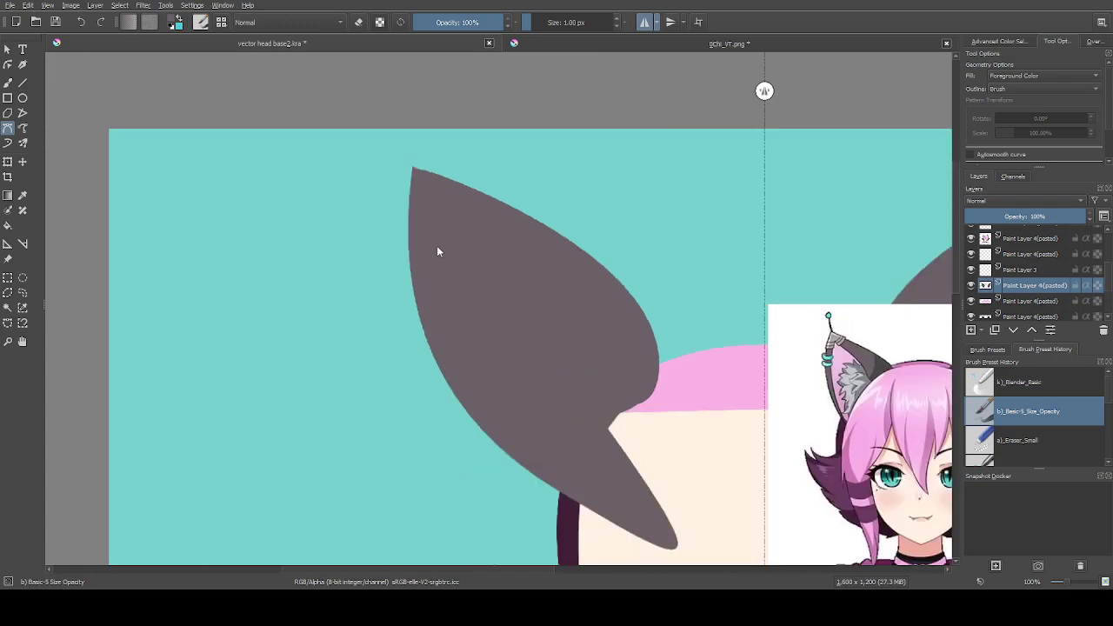
scroll(410, 173, down, 2)
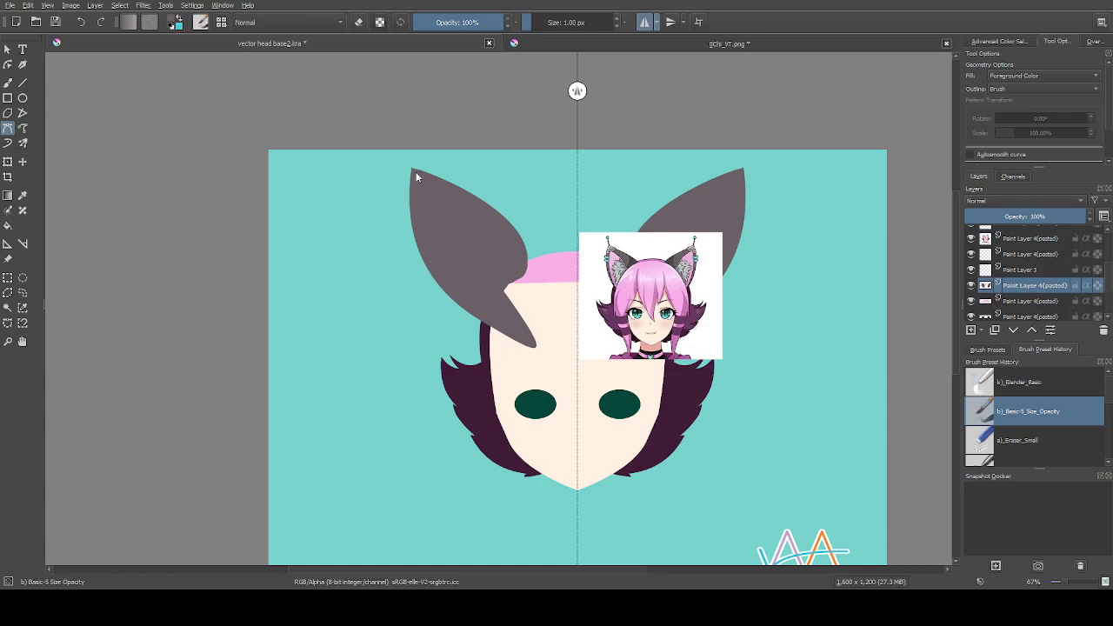
scroll(415, 177, up, 2)
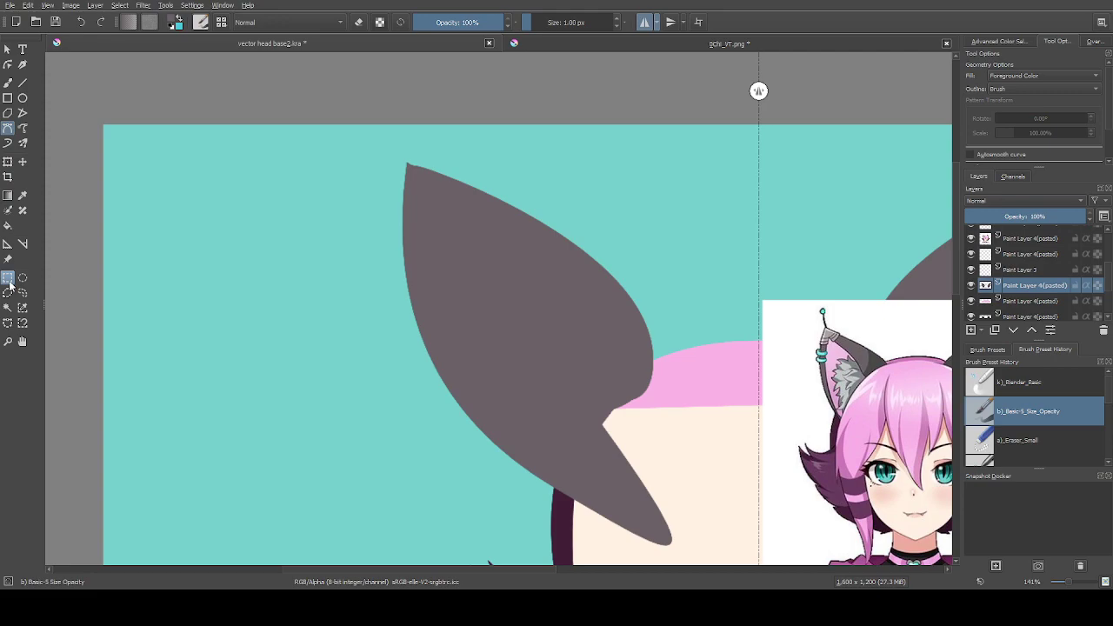
Select the upper part of both ears with a rectangle, shift it slightly down toward the head, and deselect
click(23, 162)
scroll(339, 193, down, 3)
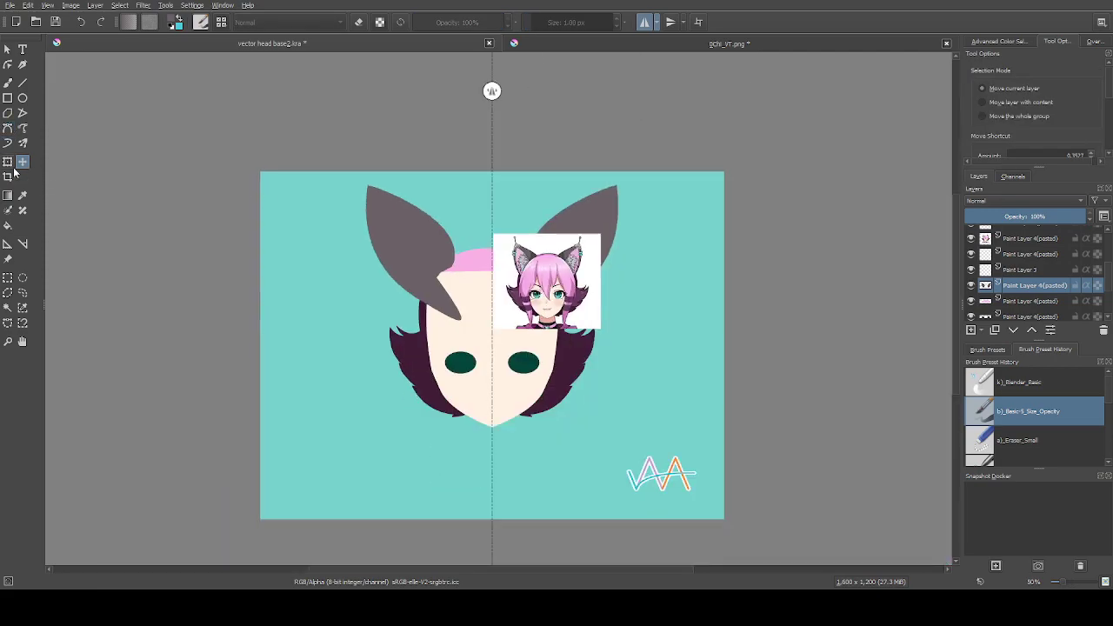
click(8, 279)
drag(267, 114, 701, 244)
click(22, 161)
scroll(285, 221, up, 3)
drag(600, 211, 610, 221)
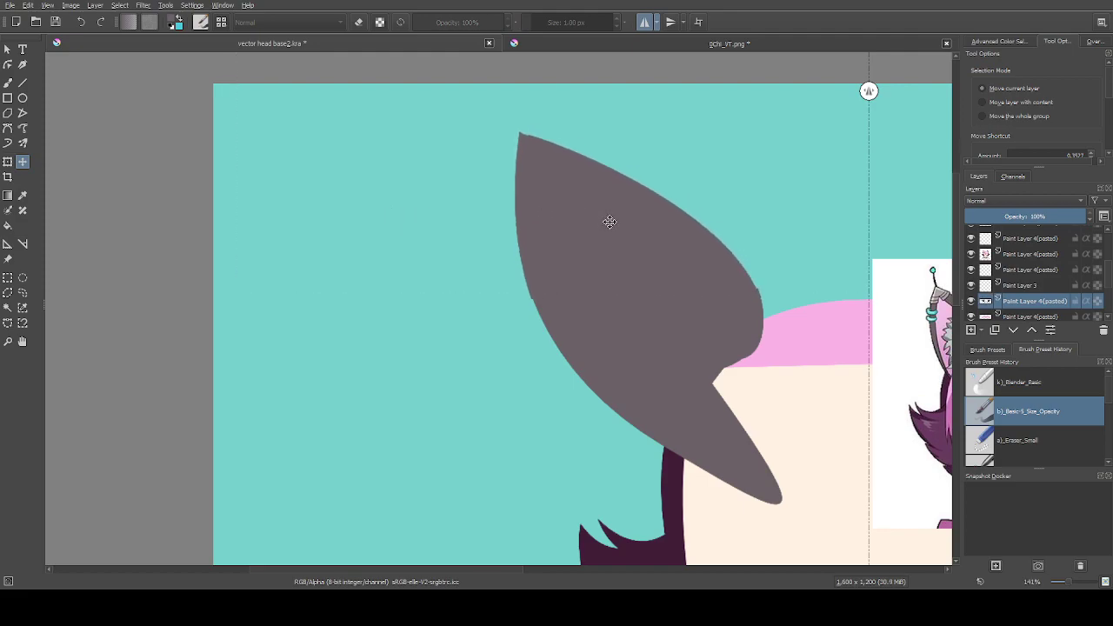
key(ctrl+shift+a)
Try to smooth the ear's outer edge with a filled grey Bezier shape from the tip to the head's side
scroll(340, 208, down, 1)
scroll(391, 233, up, 1)
scroll(400, 256, down, 1)
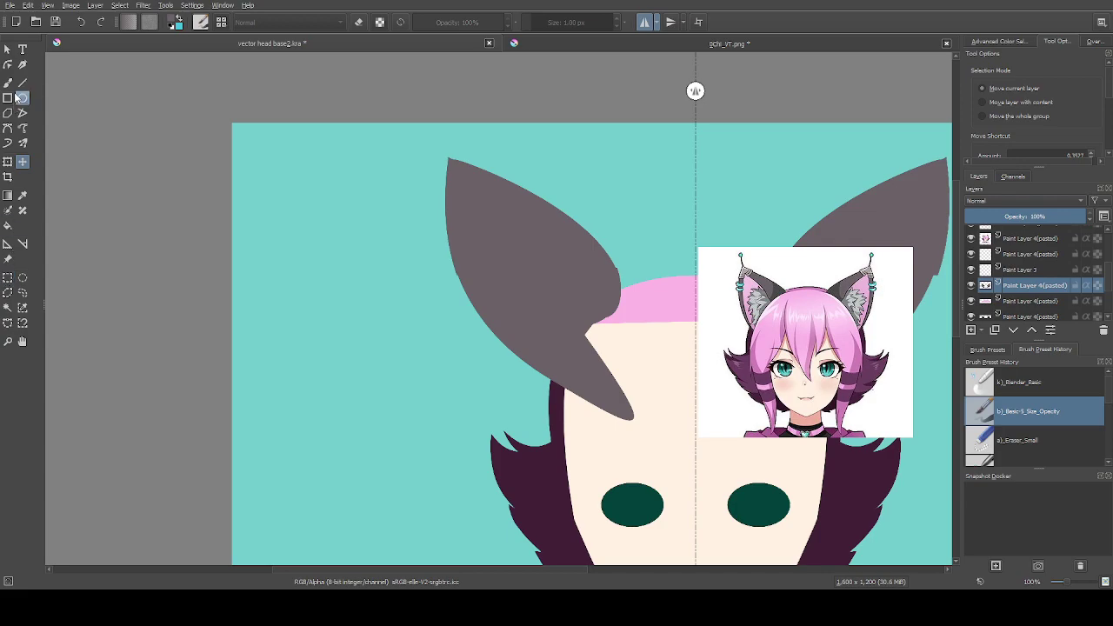
click(8, 128)
scroll(460, 162, up, 2)
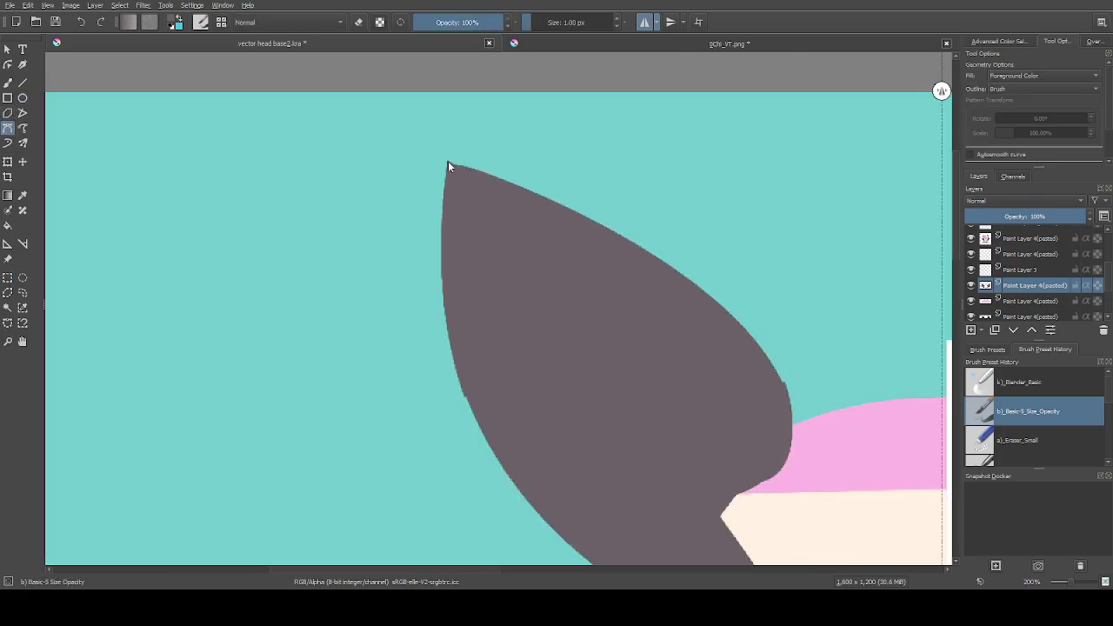
scroll(447, 161, down, 2)
mouse_move(446, 161)
mouse_down()
mouse_move(435, 244)
mouse_move(447, 297)
mouse_move(462, 298)
mouse_up()
mouse_move(447, 161)
mouse_down()
mouse_move(435, 211)
mouse_move(448, 160)
mouse_up()
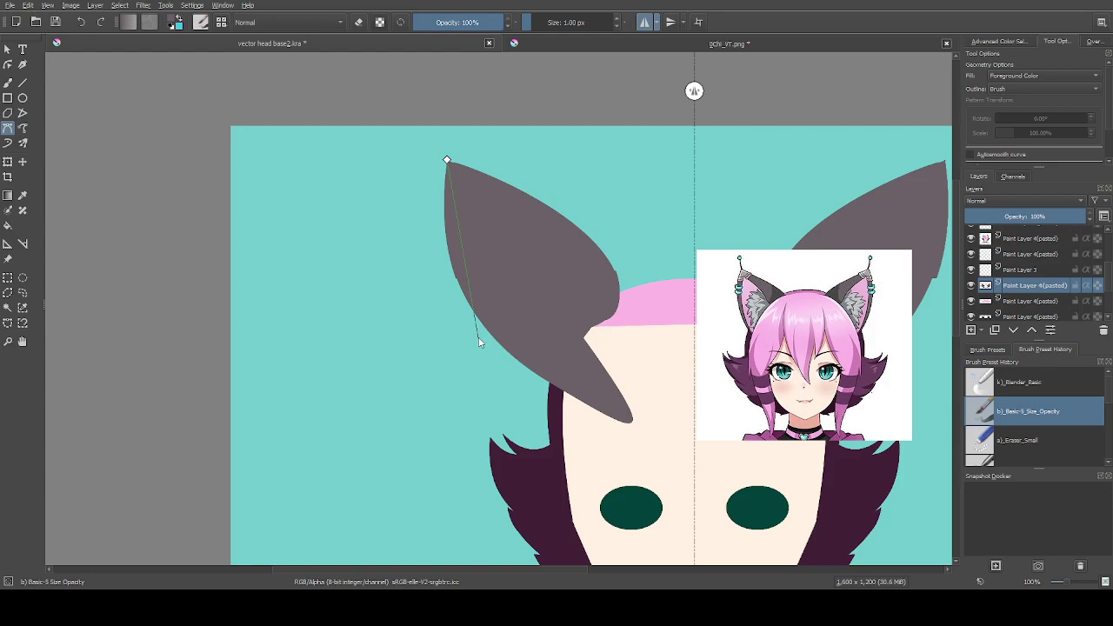
drag(517, 364, 555, 403)
click(446, 160)
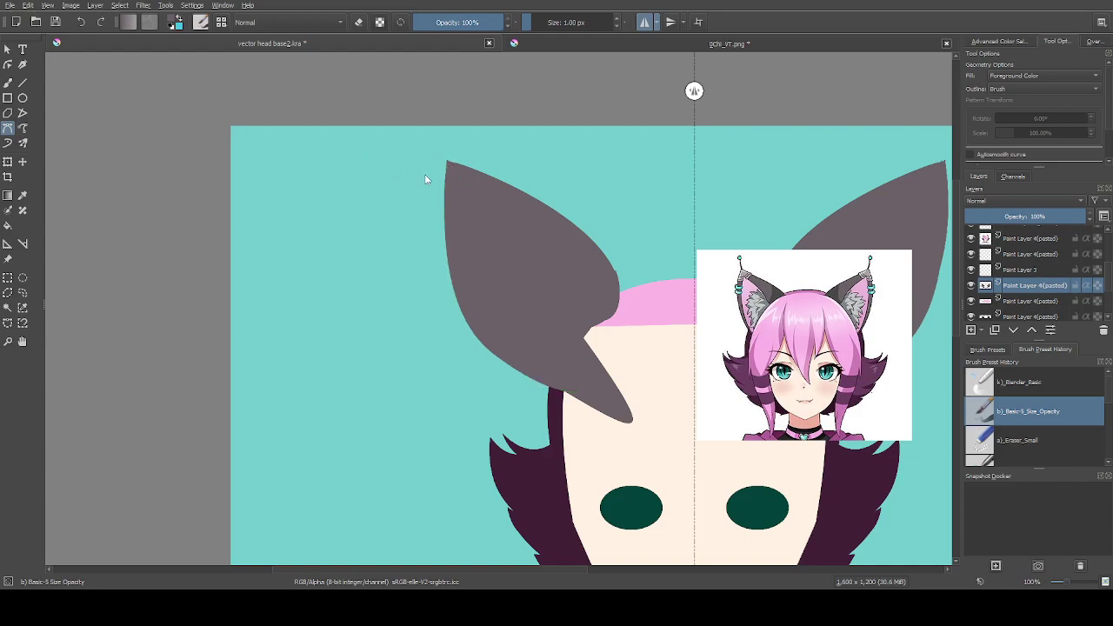
Trim the bulging outer edge of the ear with a closed Bezier shape using the Eraser Small preset
scroll(441, 188, up, 1)
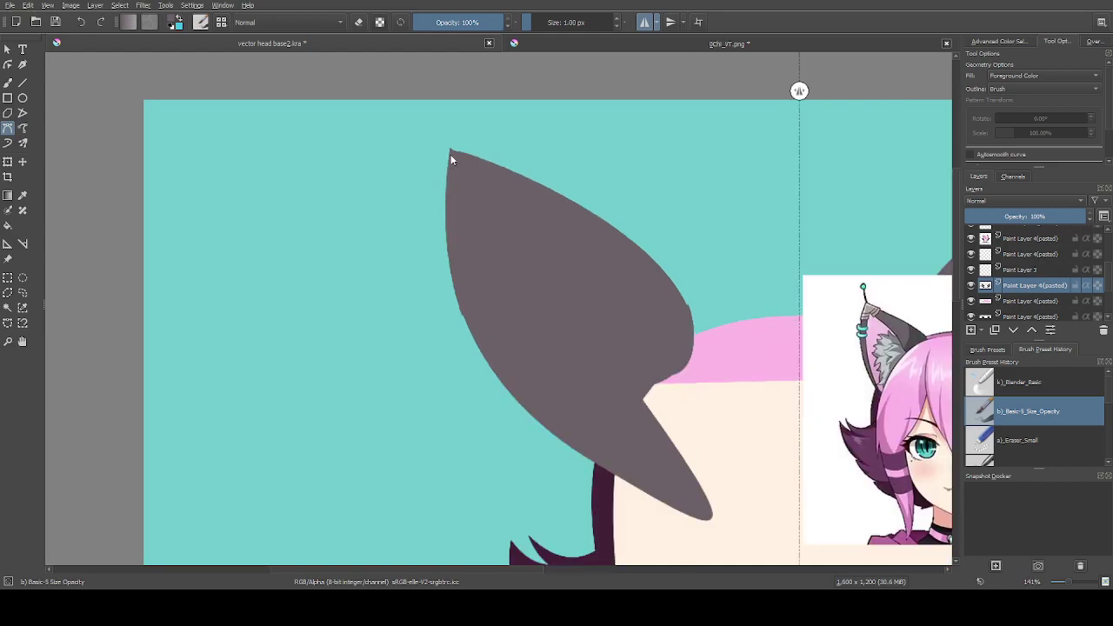
scroll(359, 189, down, 1)
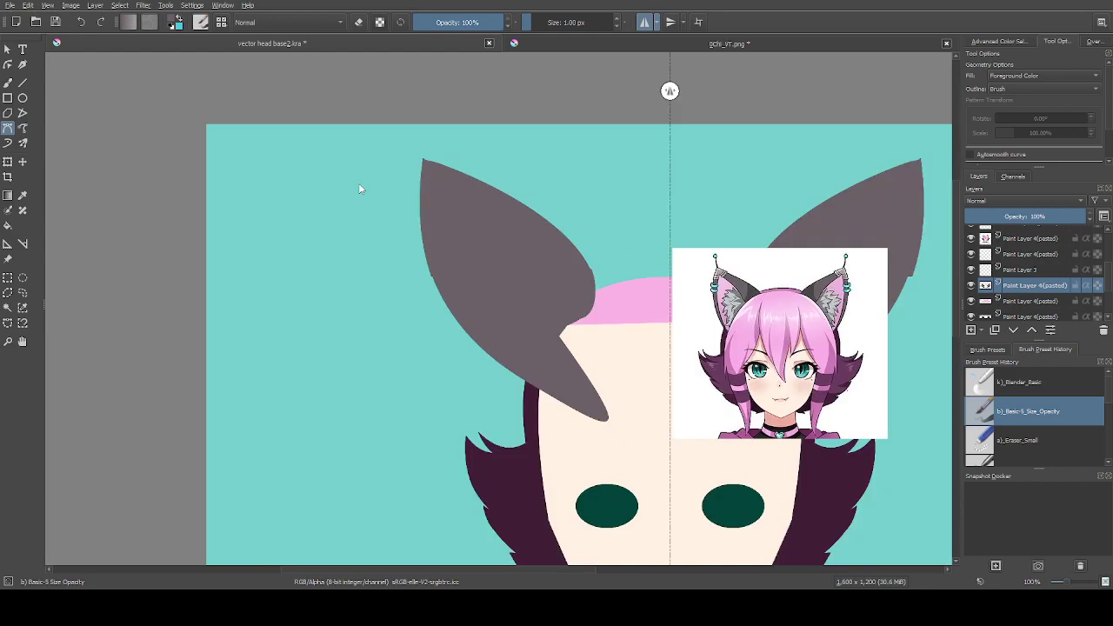
click(1024, 440)
scroll(442, 170, up, 1)
scroll(421, 364, down, 2)
click(486, 448)
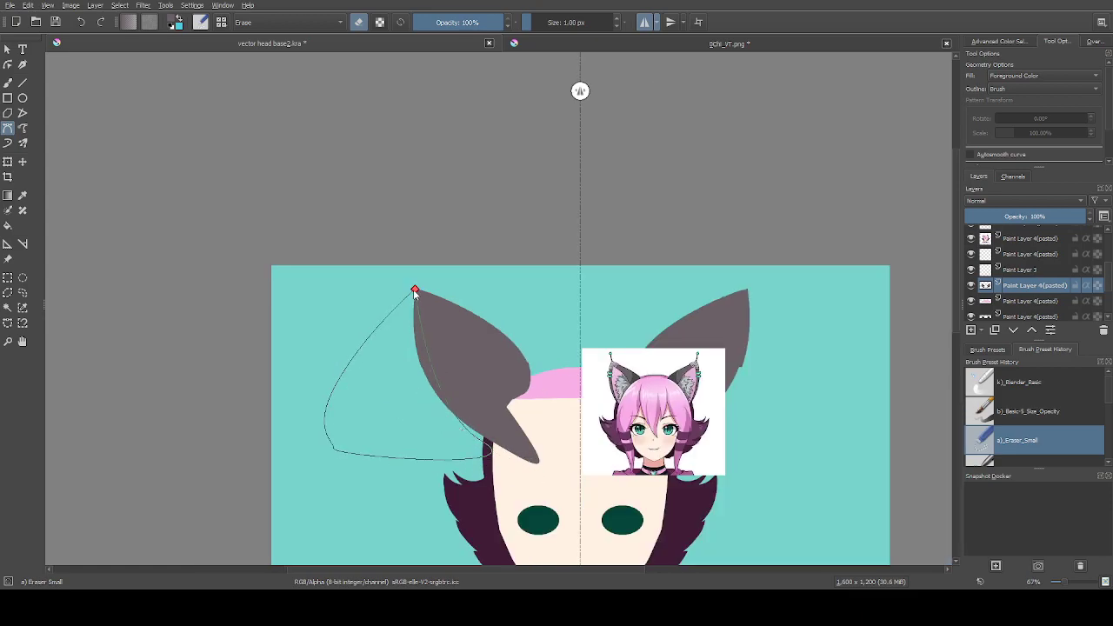
click(415, 289)
Rebuild the ear's outer edge with the Basic-5 Size Opacity preset as a filled curve bulging from the tip to the head's side
click(1013, 415)
scroll(413, 320, up, 1)
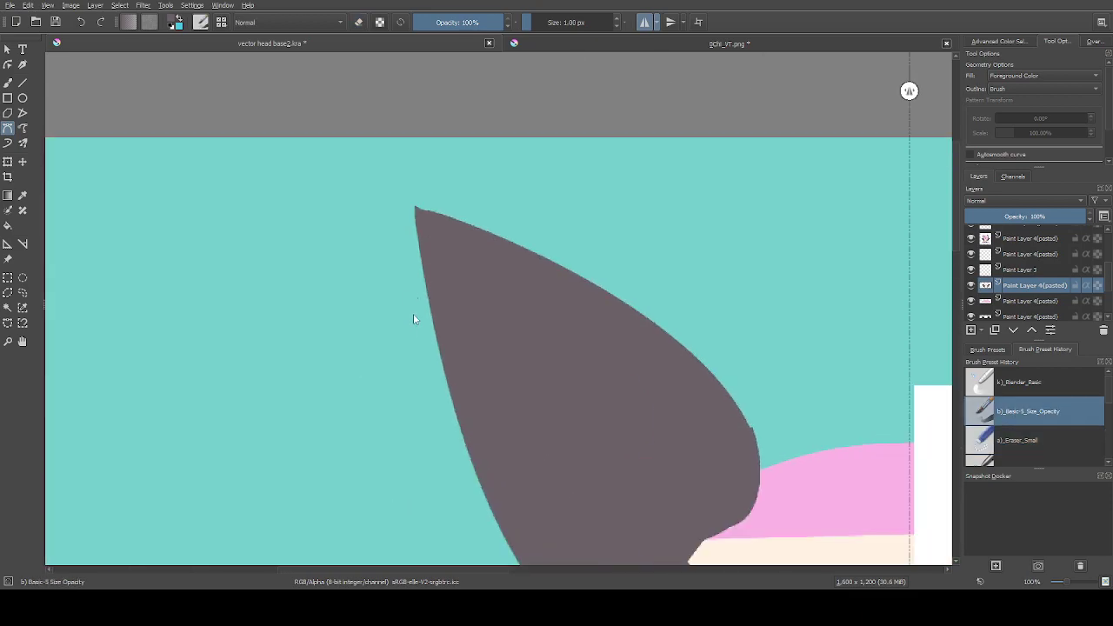
click(414, 206)
scroll(414, 206, down, 2)
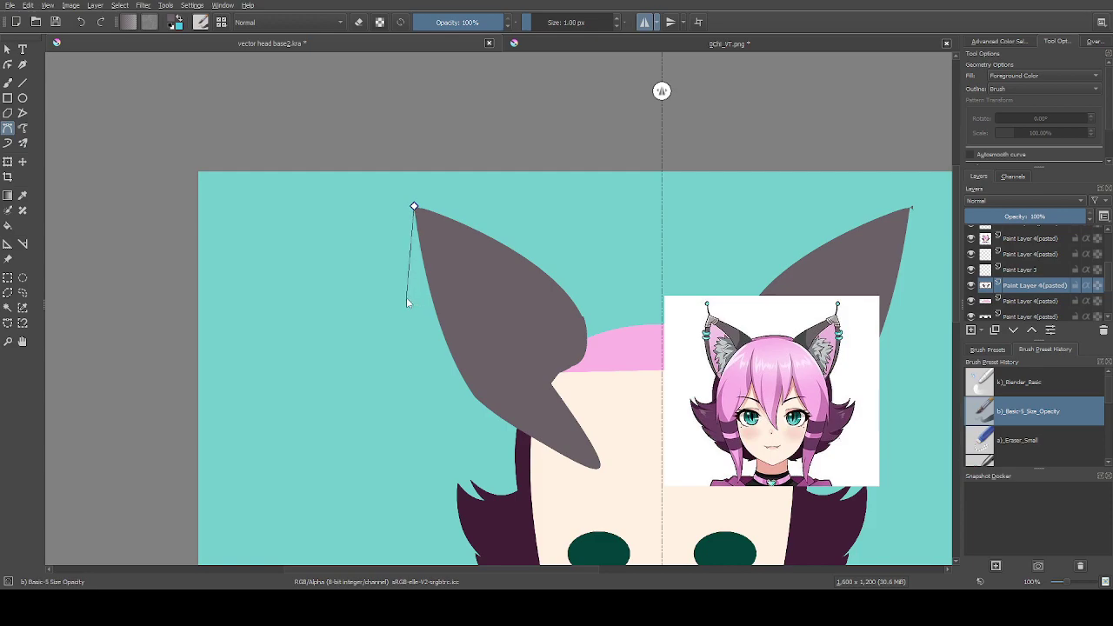
drag(406, 297, 418, 324)
drag(492, 434, 638, 459)
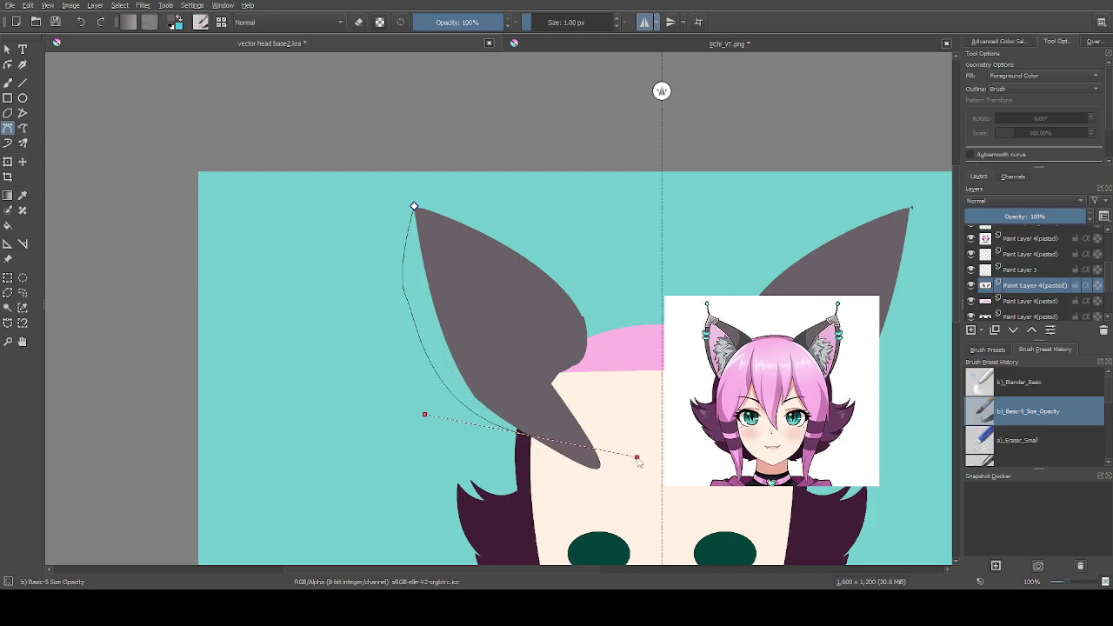
click(415, 208)
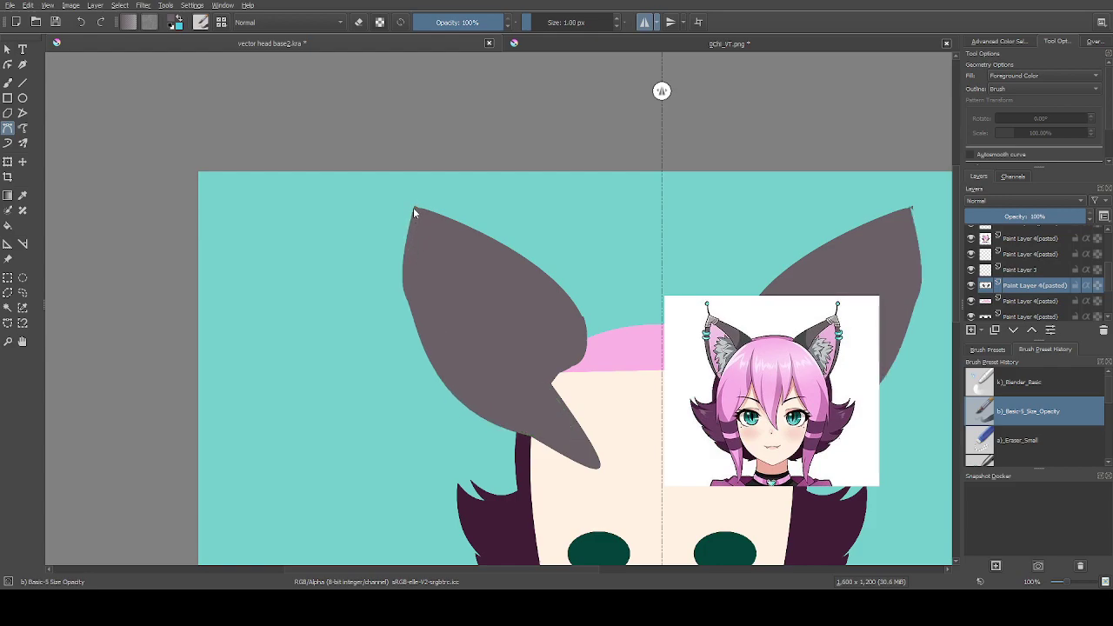
Fill out the ear's outer edge with closed grey Bezier shapes running from the tip and mid-edge to the head's side
click(413, 206)
drag(444, 385, 512, 428)
click(415, 208)
scroll(434, 370, up, 1)
click(396, 316)
drag(570, 465, 710, 500)
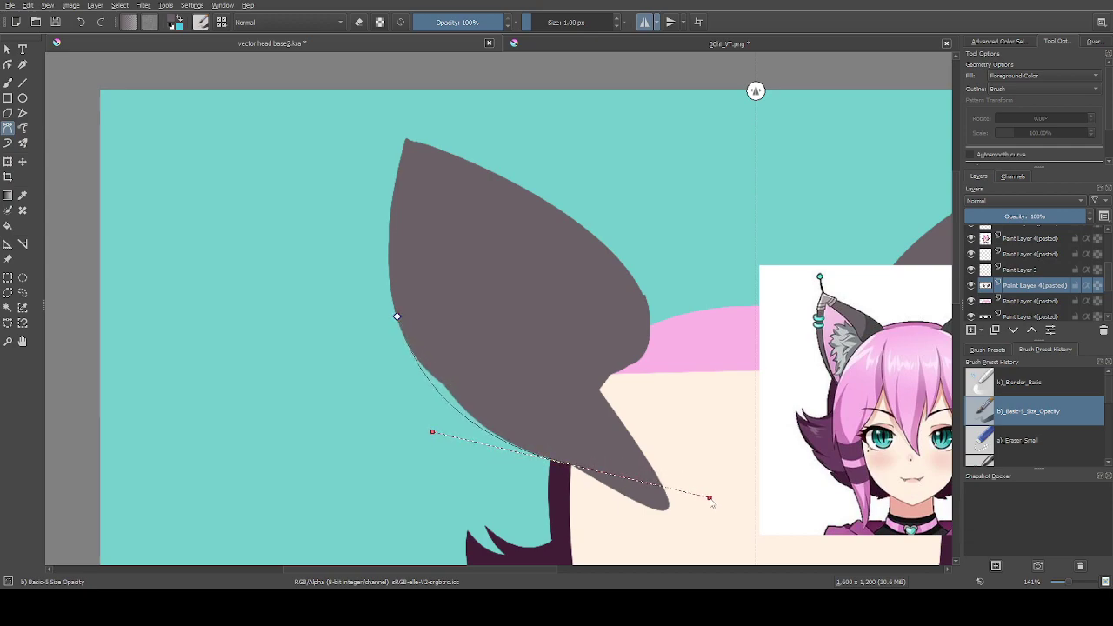
click(397, 317)
scroll(438, 299, down, 2)
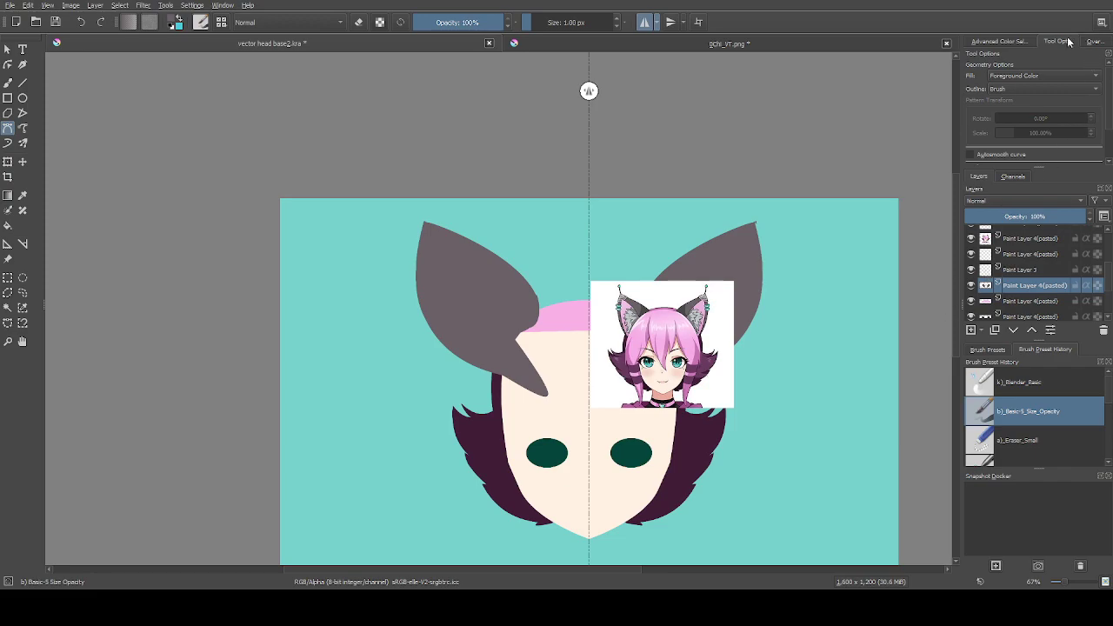
Choose a bright magenta painting colour and switch to the Line tool
click(998, 41)
click(1036, 92)
click(23, 83)
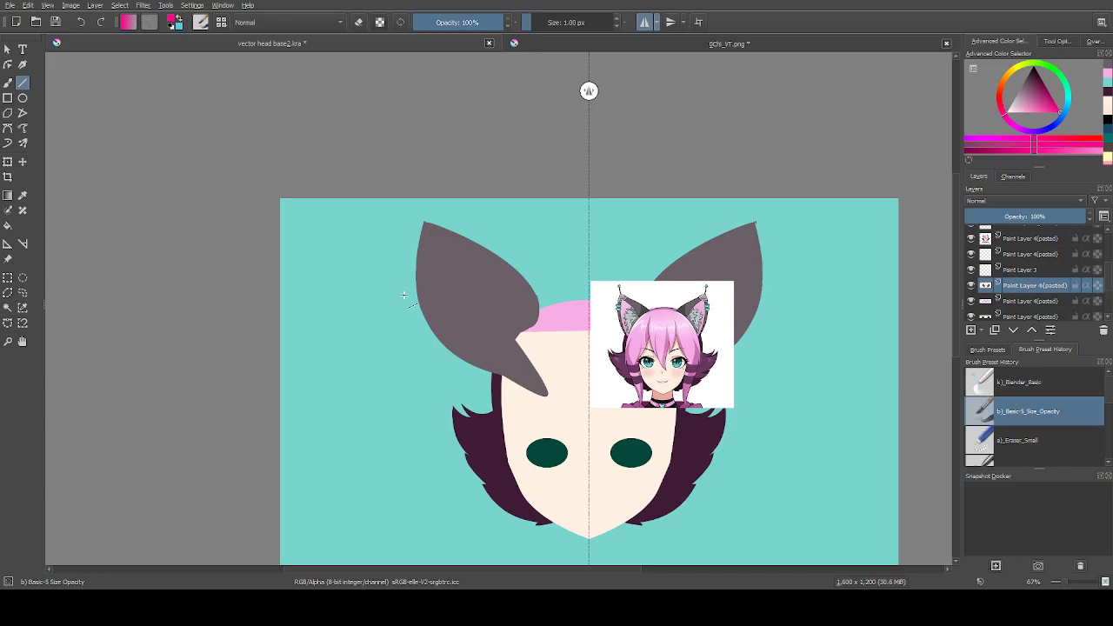
Compare the ear's outer outline with and without the last grey fill, and keep the fill
key(1)
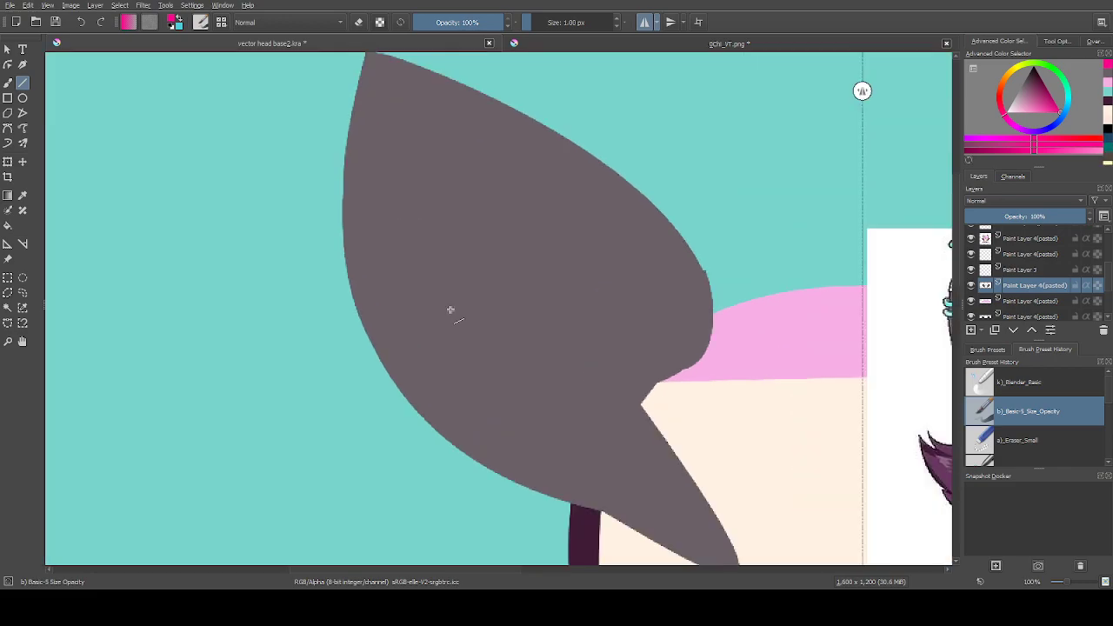
key(ctrl+z)
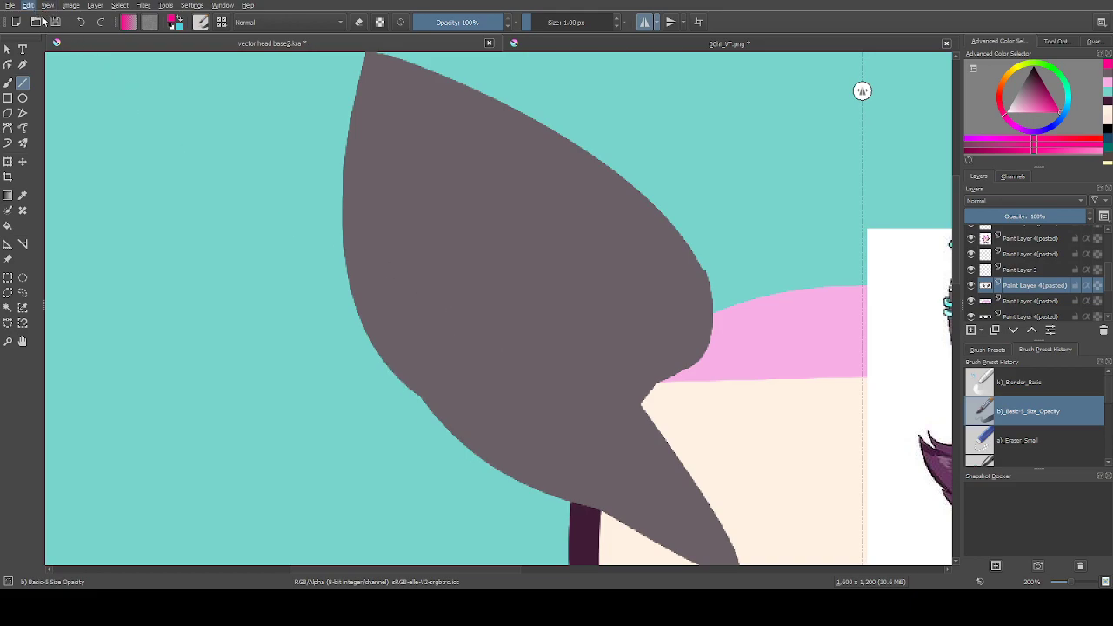
key(ctrl+z)
key(minus)
key(minus)
key(minus)
key(minus)
key(1)
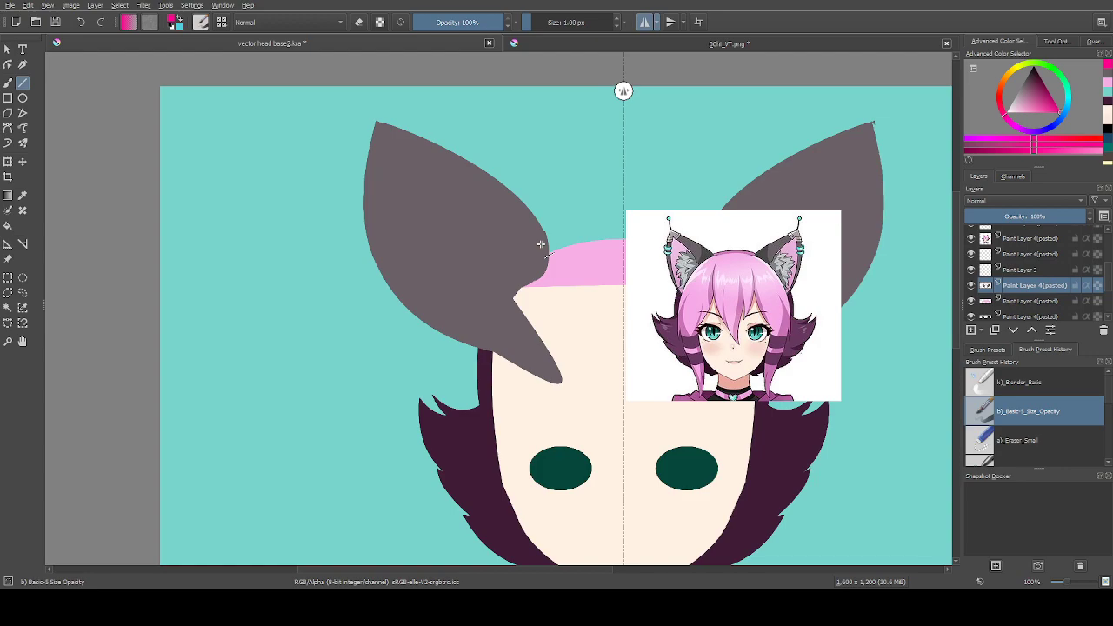
Draw thin mirrored magenta guide lines at the ear's inner base, its tip and where its outer edge meets the head
drag(540, 244, 539, 182)
scroll(386, 131, up, 2)
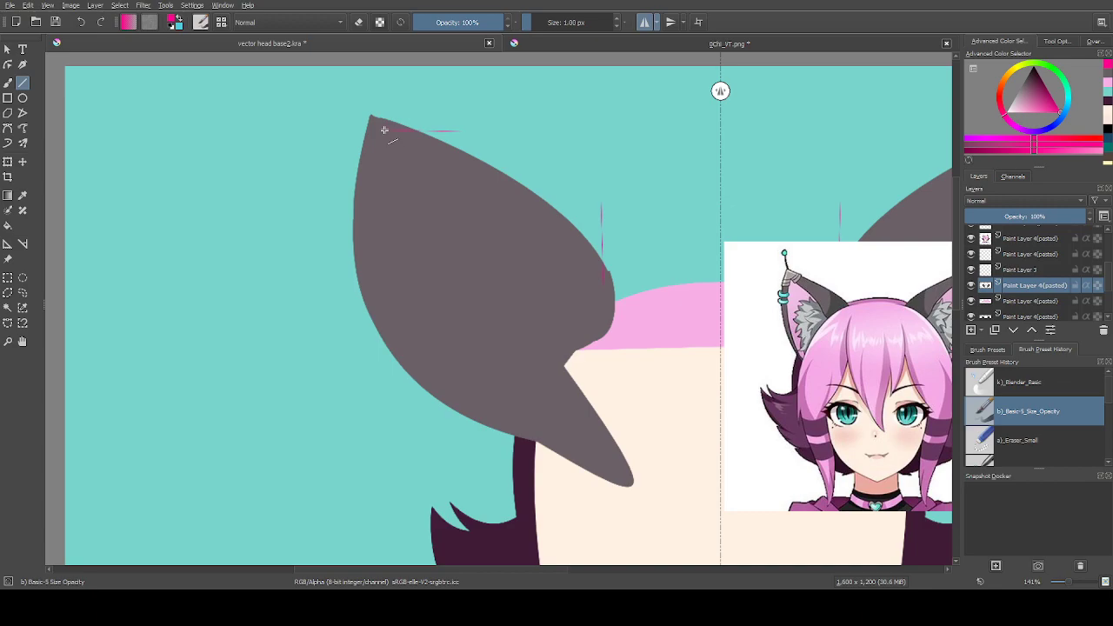
scroll(388, 131, up, 1)
drag(385, 125, 287, 287)
scroll(220, 253, down, 1)
scroll(220, 254, down, 6)
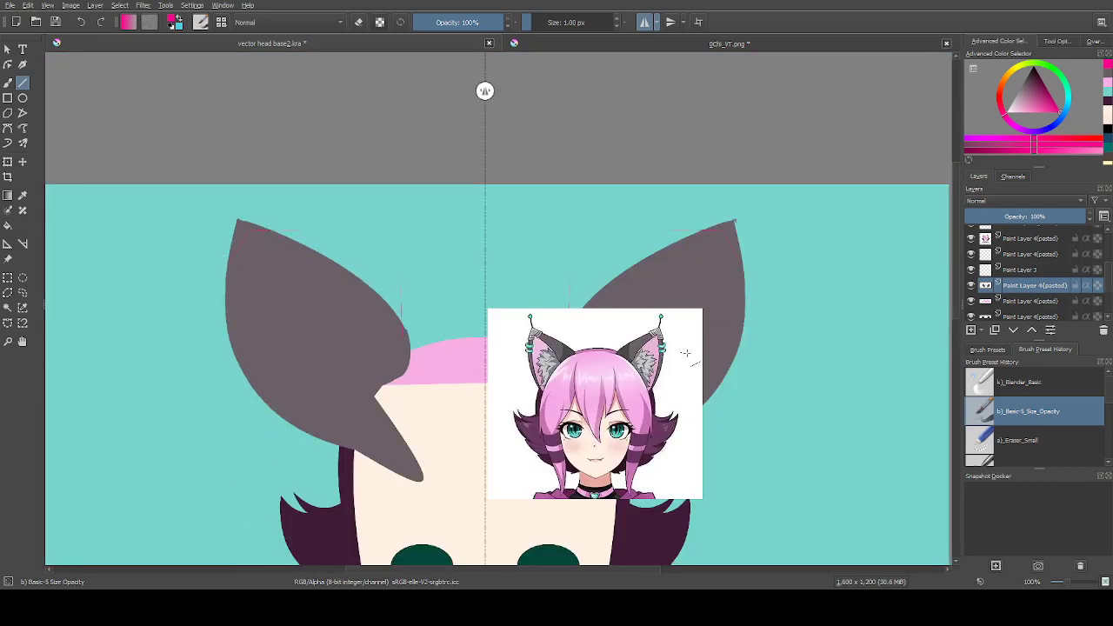
scroll(494, 342, up, 3)
scroll(448, 209, down, 1)
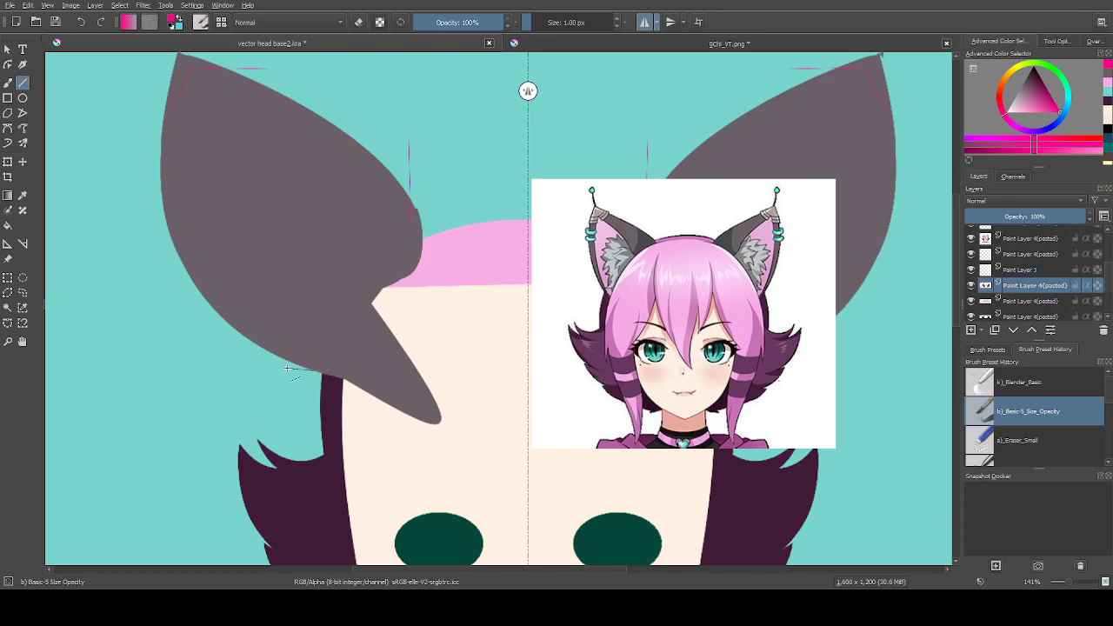
scroll(322, 372, up, 2)
scroll(321, 411, down, 1)
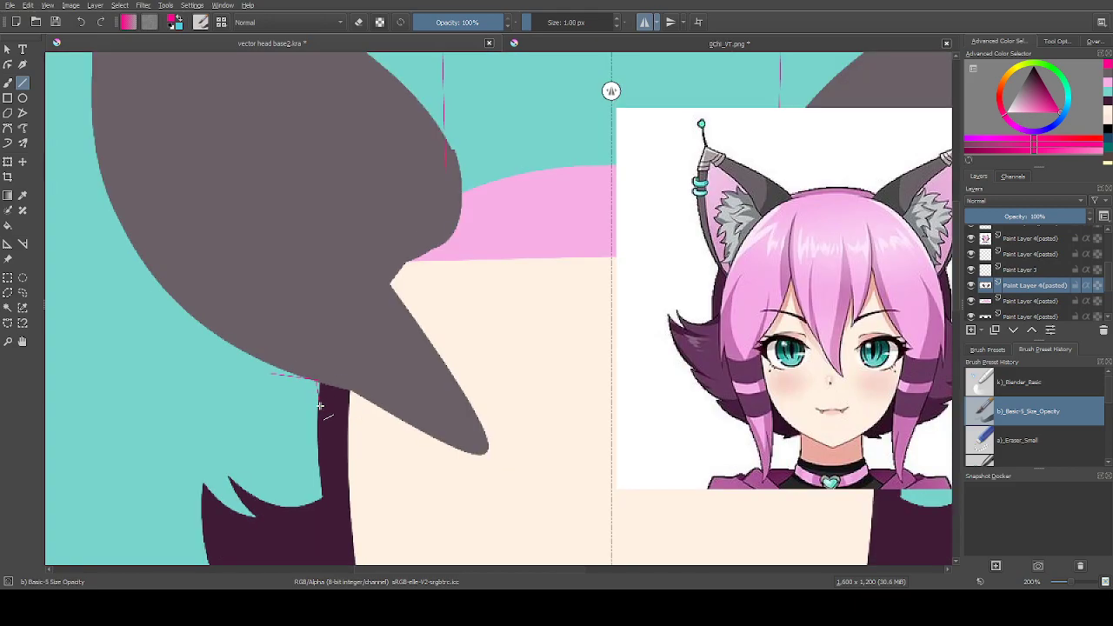
scroll(320, 405, down, 1)
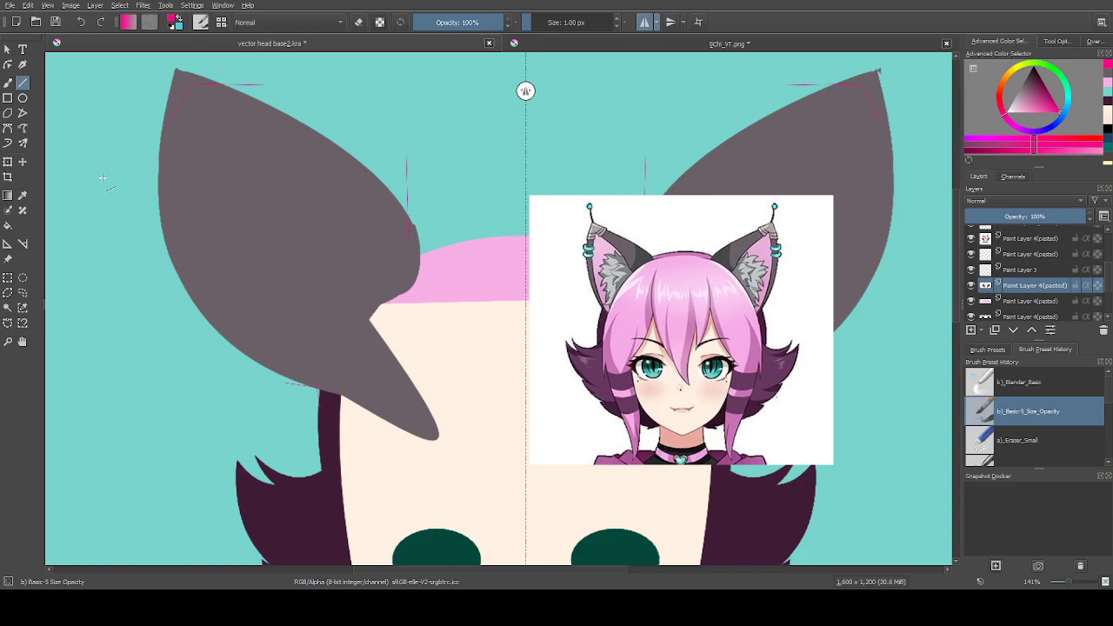
Select the magenta guide lines by similar colour, cut them from the ears layer, and paste them as a separate layer directly above it
click(23, 307)
scroll(528, 219, up, 8)
scroll(527, 203, down, 6)
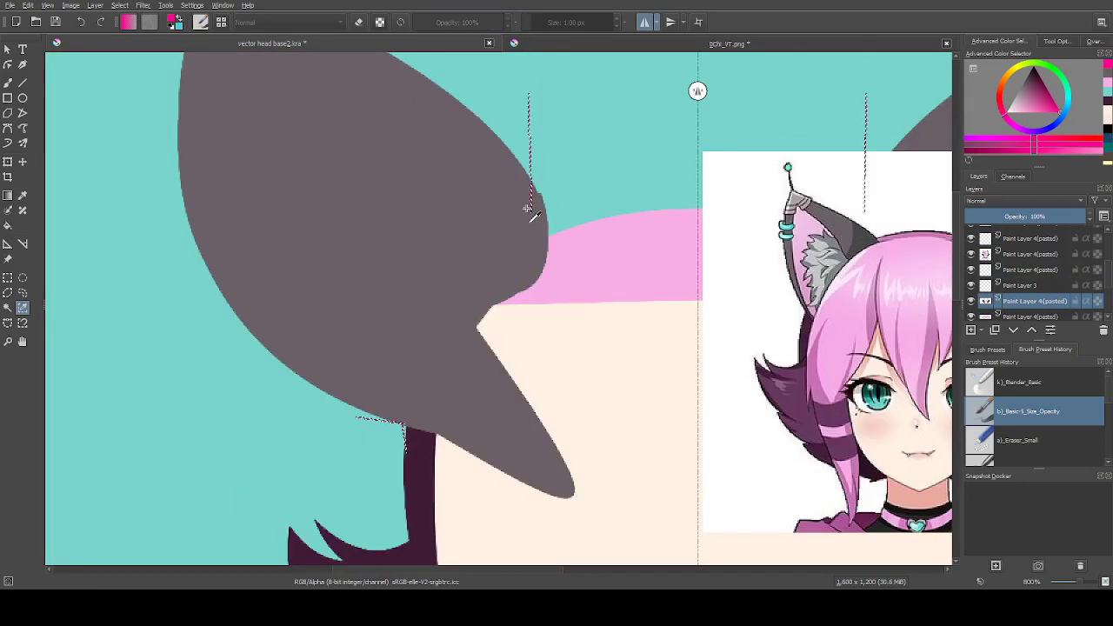
scroll(527, 193, up, 4)
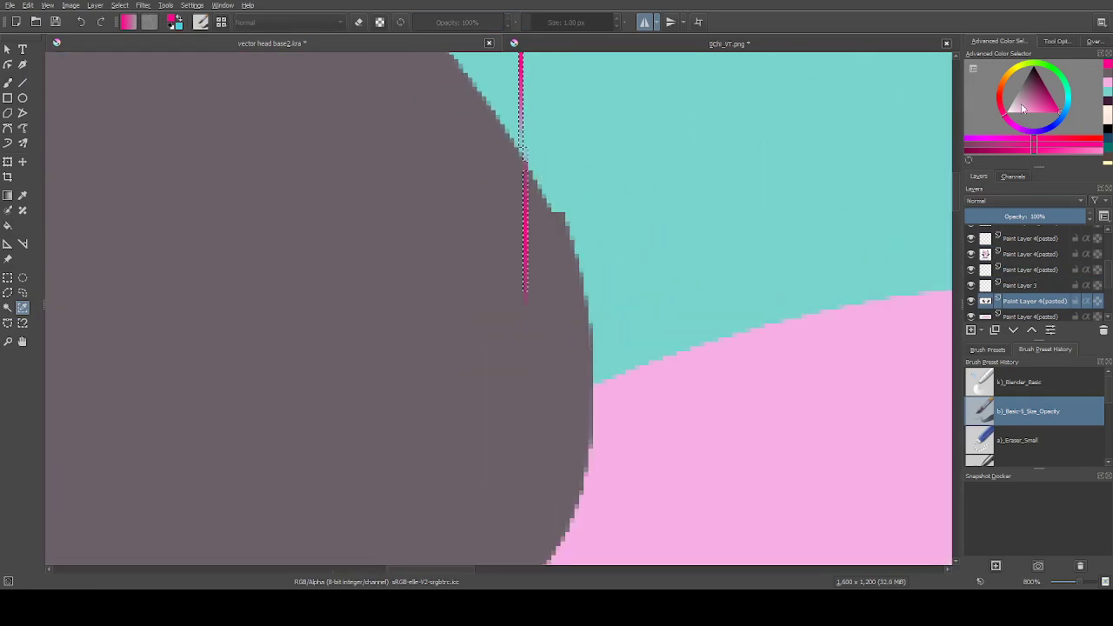
click(1051, 41)
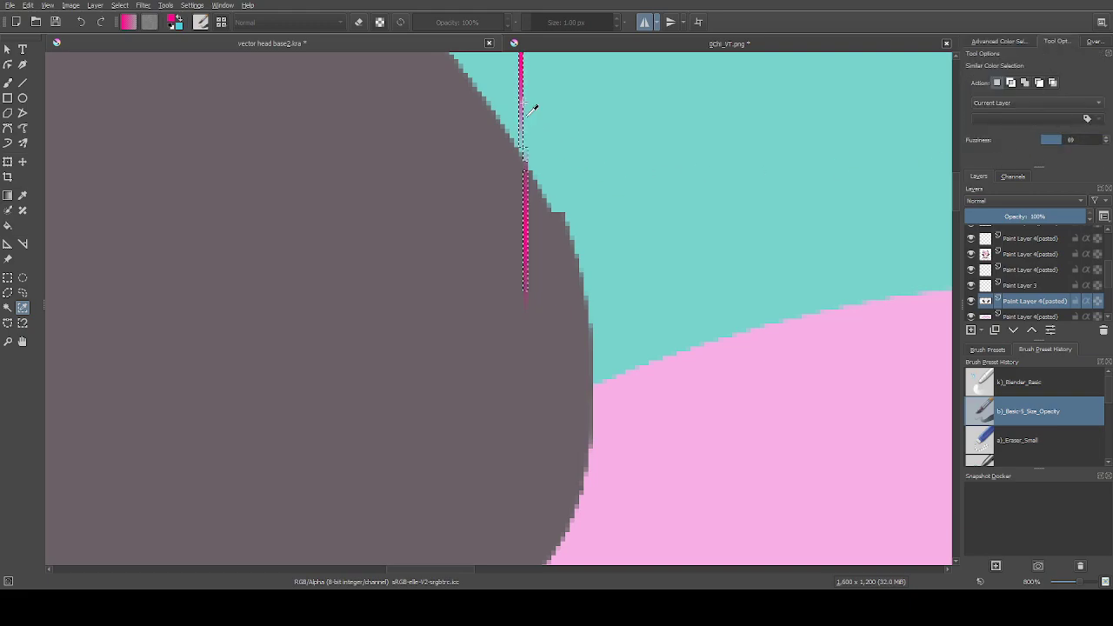
scroll(527, 104, down, 5)
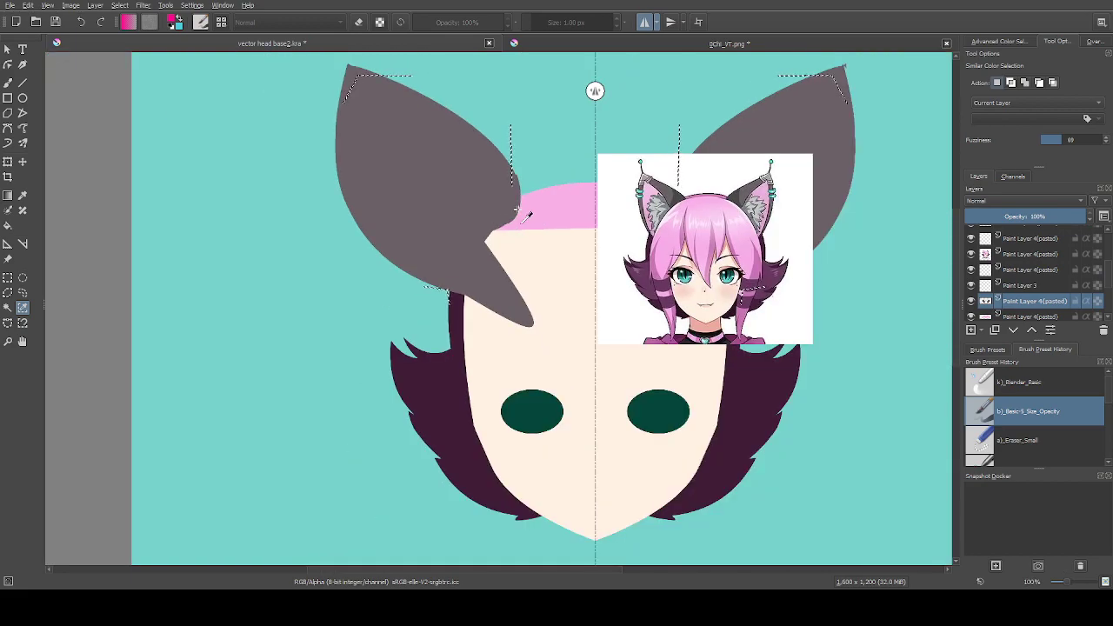
key(Page_Down)
key(Page_Up)
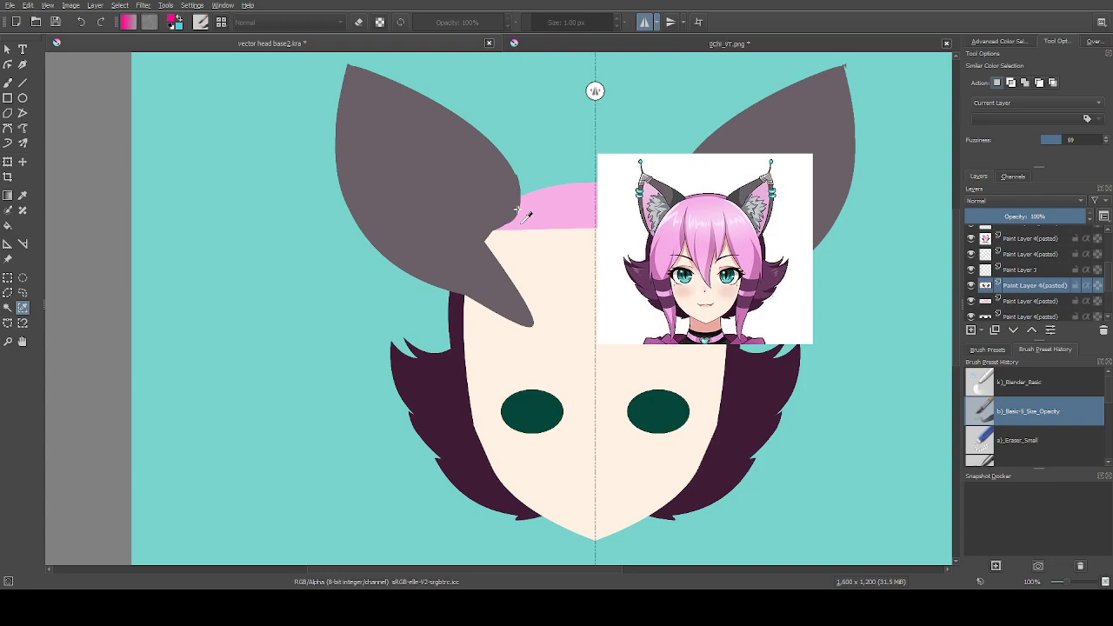
click(1026, 273)
key(ctrl+v)
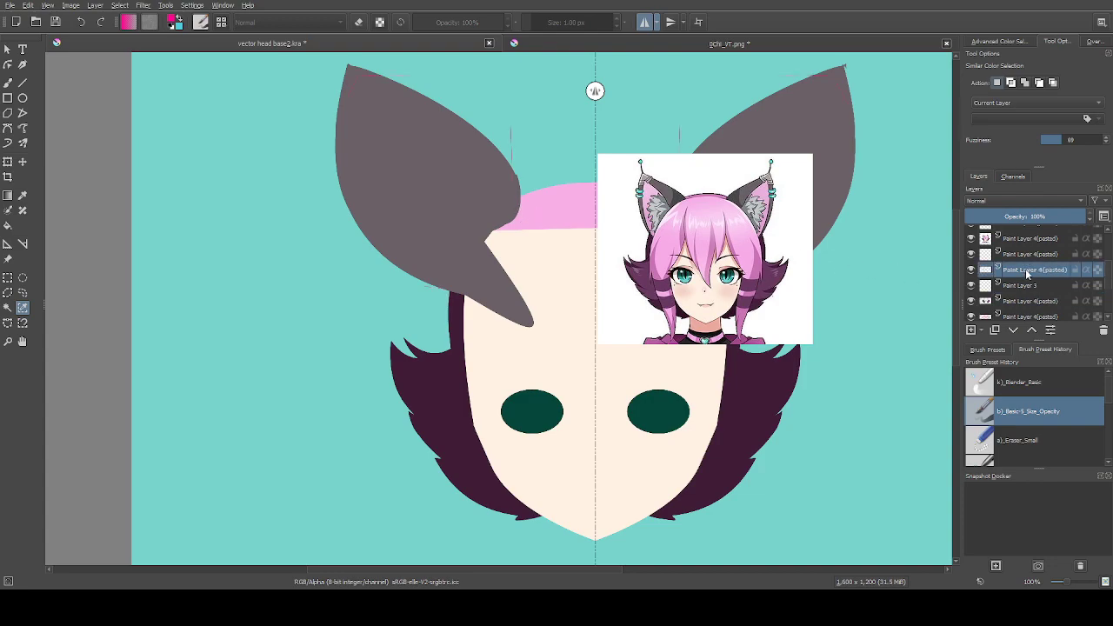
drag(1031, 290, 1027, 271)
Make the ears layer active with the Eraser Small preset and select both grey ear shapes by similar colour
click(1016, 304)
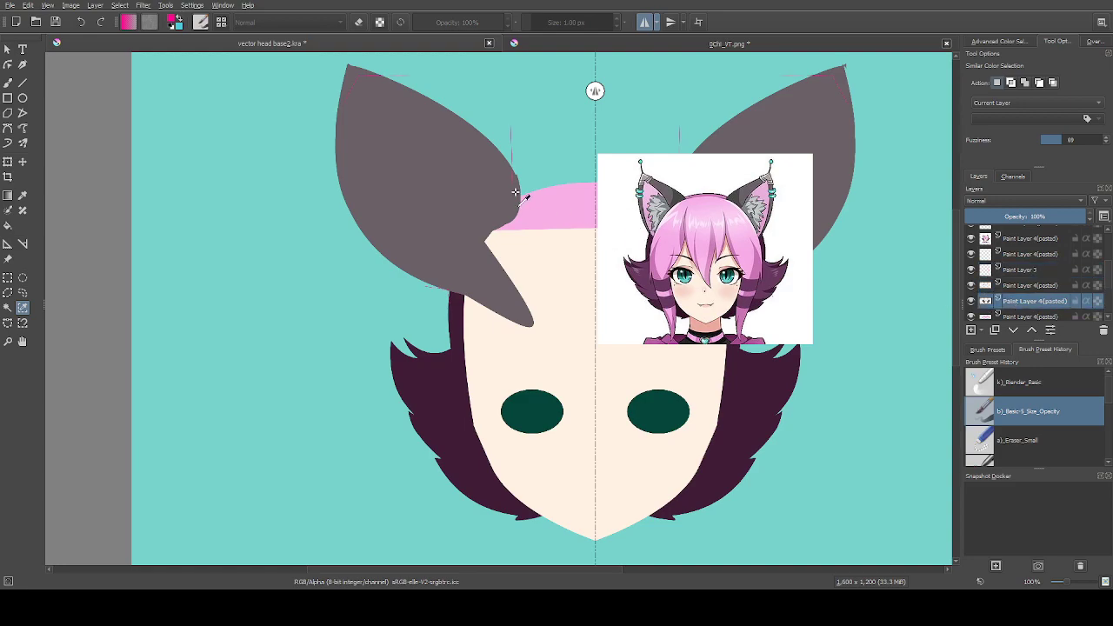
click(1023, 445)
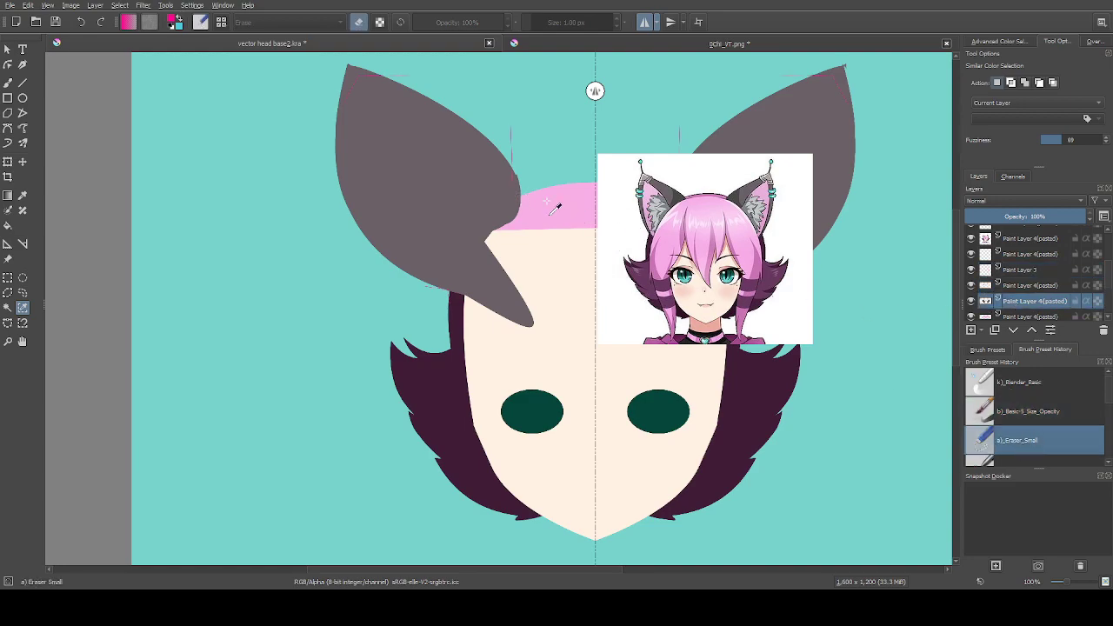
click(467, 197)
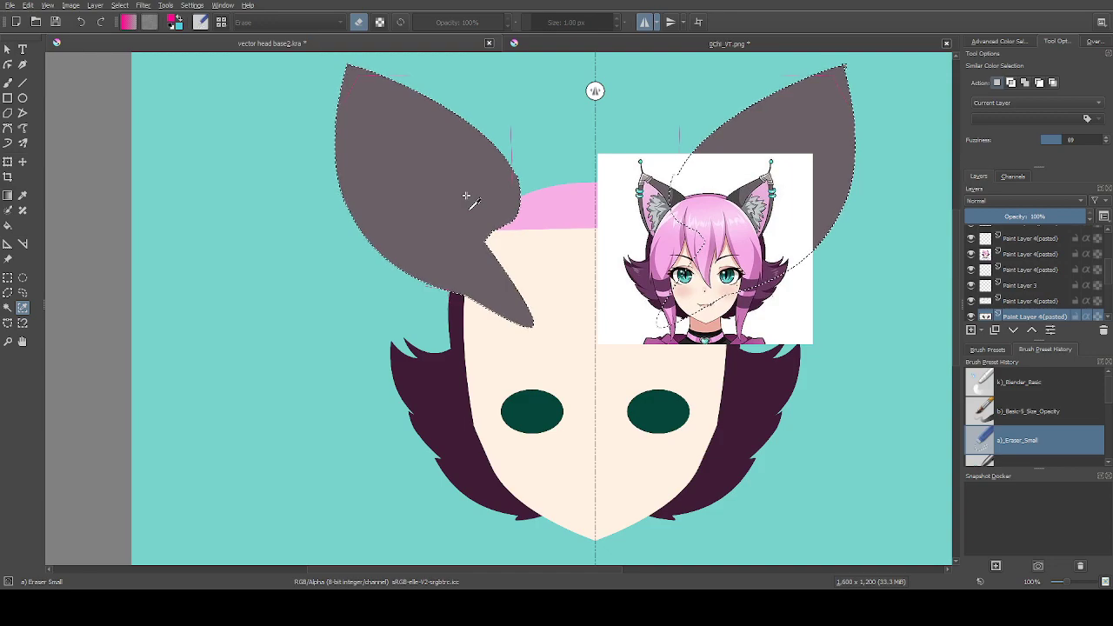
key(ctrl+c)
key(ctrl+v)
Trim the ear's inner edge with a closed erasing Bezier shape curving from the inner base guide to the tip
click(8, 127)
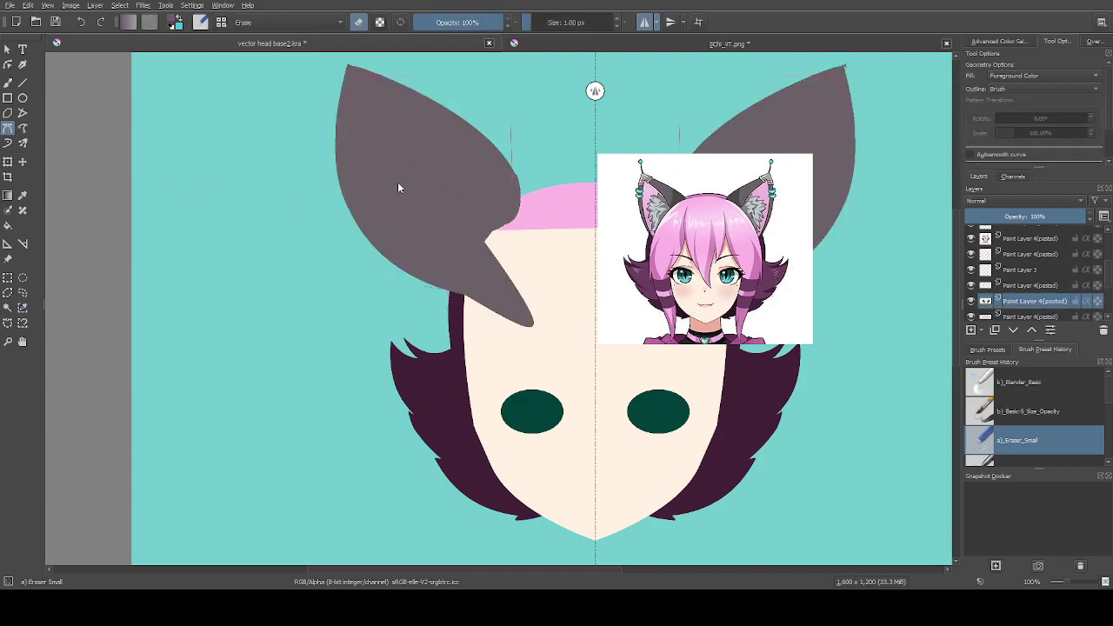
scroll(536, 176, up, 2)
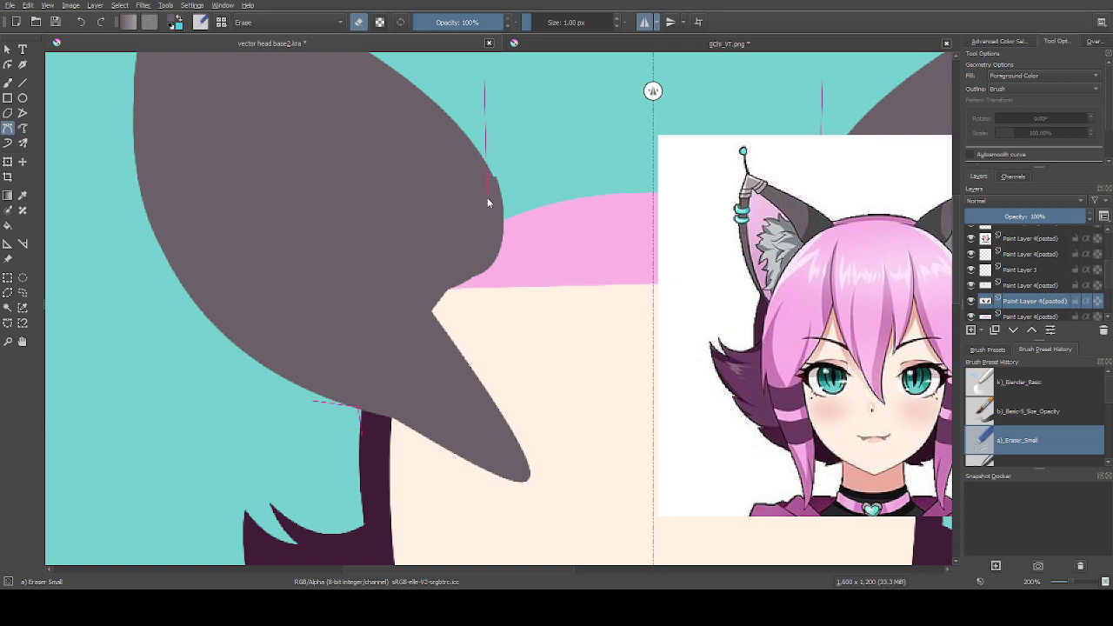
scroll(487, 202, up, 1)
click(488, 206)
scroll(487, 99, down, 1)
scroll(500, 135, down, 4)
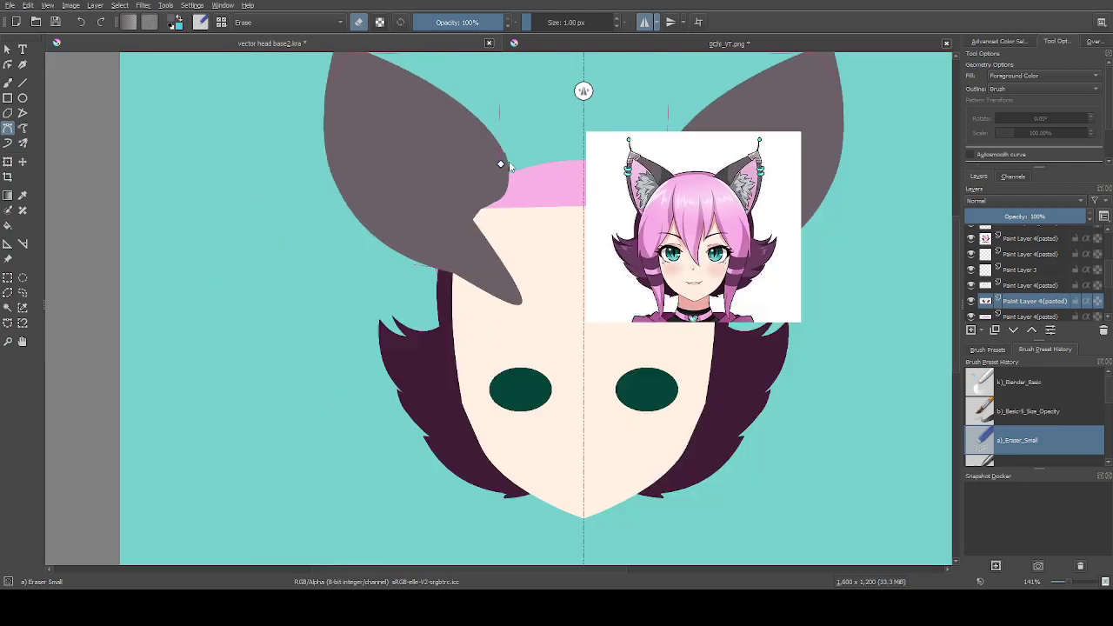
scroll(400, 102, up, 1)
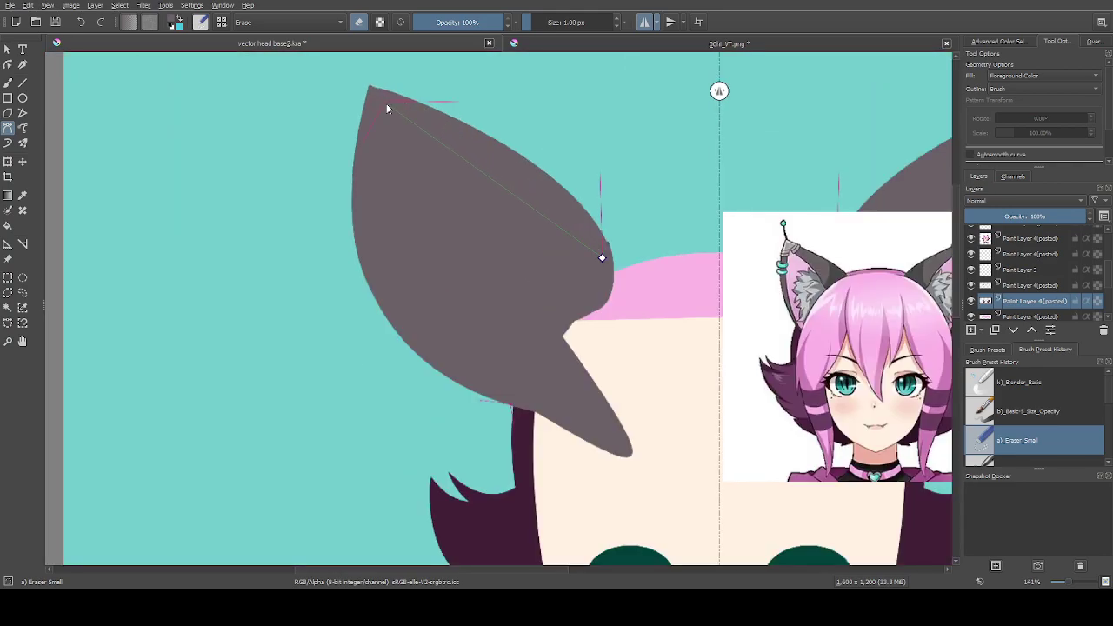
drag(384, 99, 242, 55)
click(650, 125)
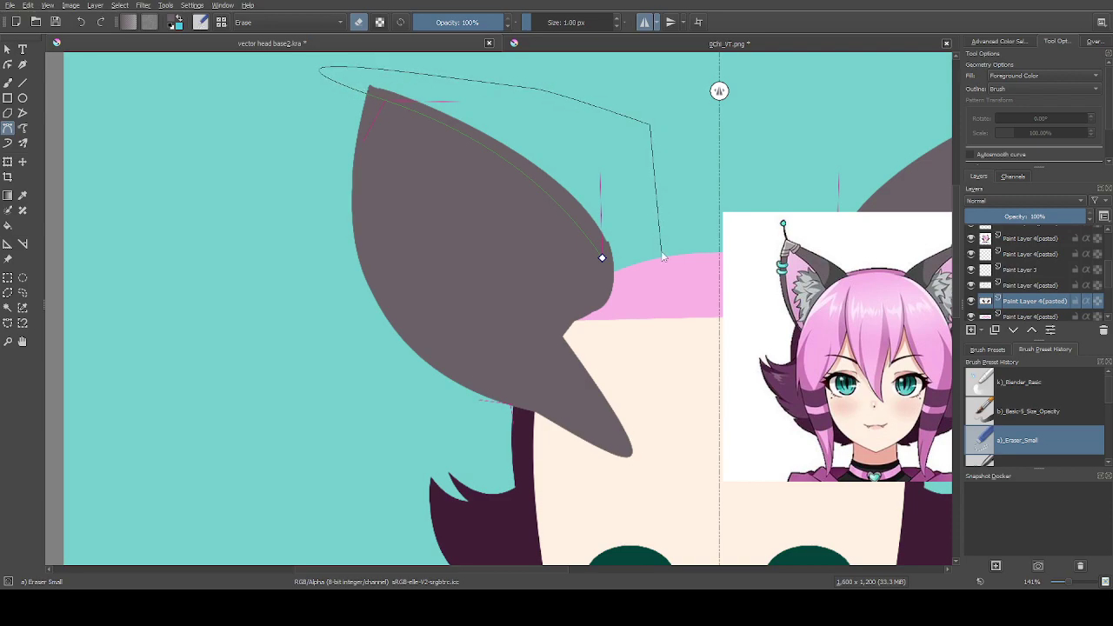
scroll(613, 272, up, 2)
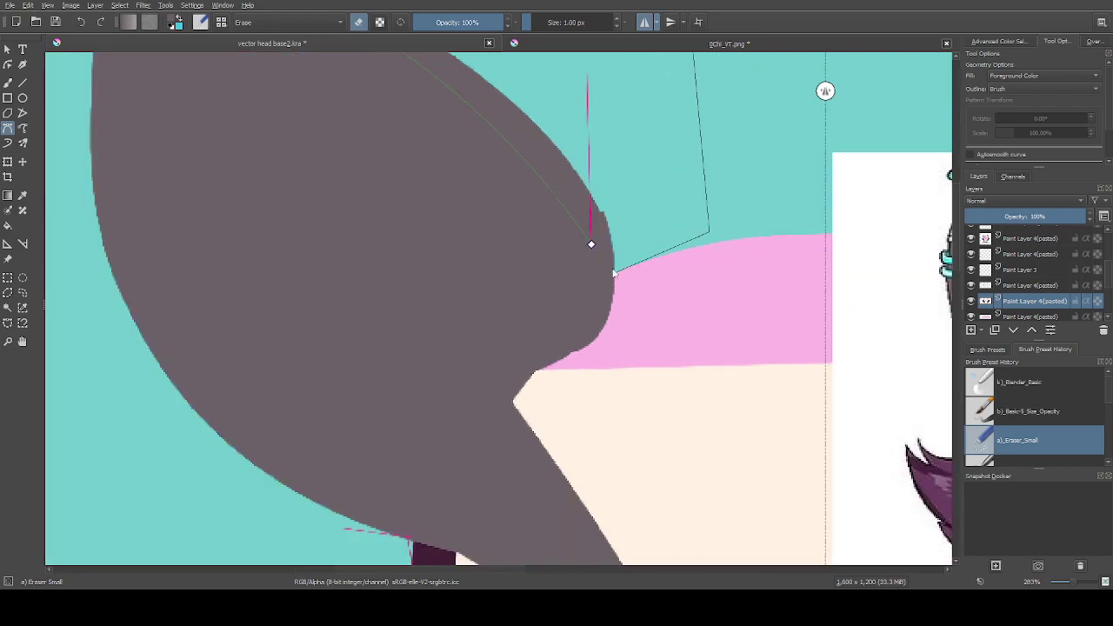
scroll(588, 241, down, 4)
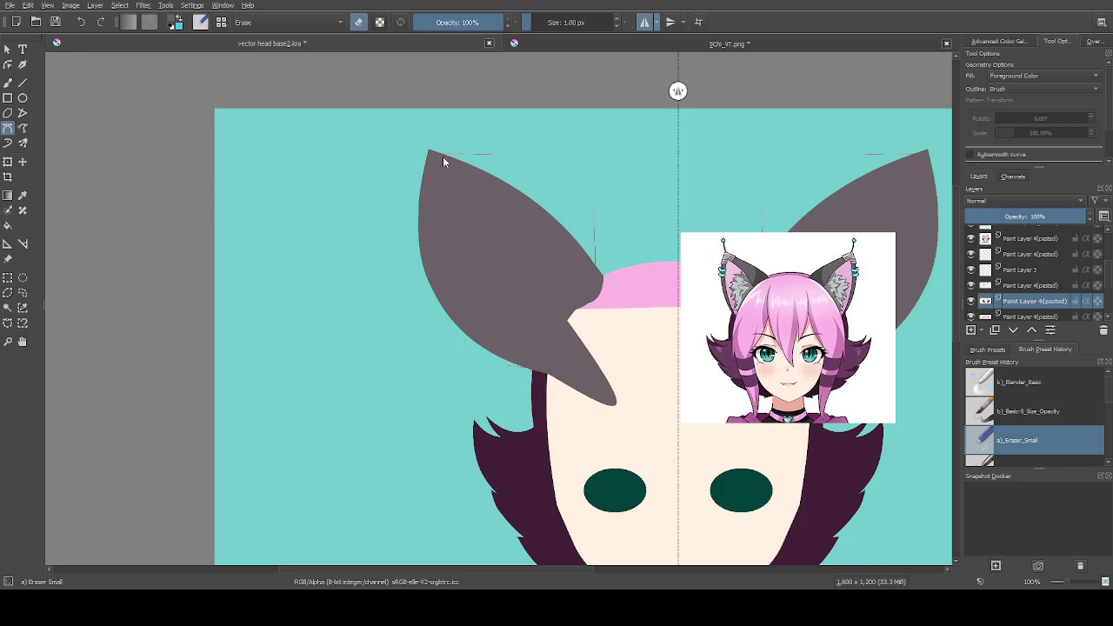
Trim the ear's outer edge with a closed erasing Bezier shape curving from the tip guide to the head's side
scroll(443, 159, up, 2)
scroll(460, 209, down, 3)
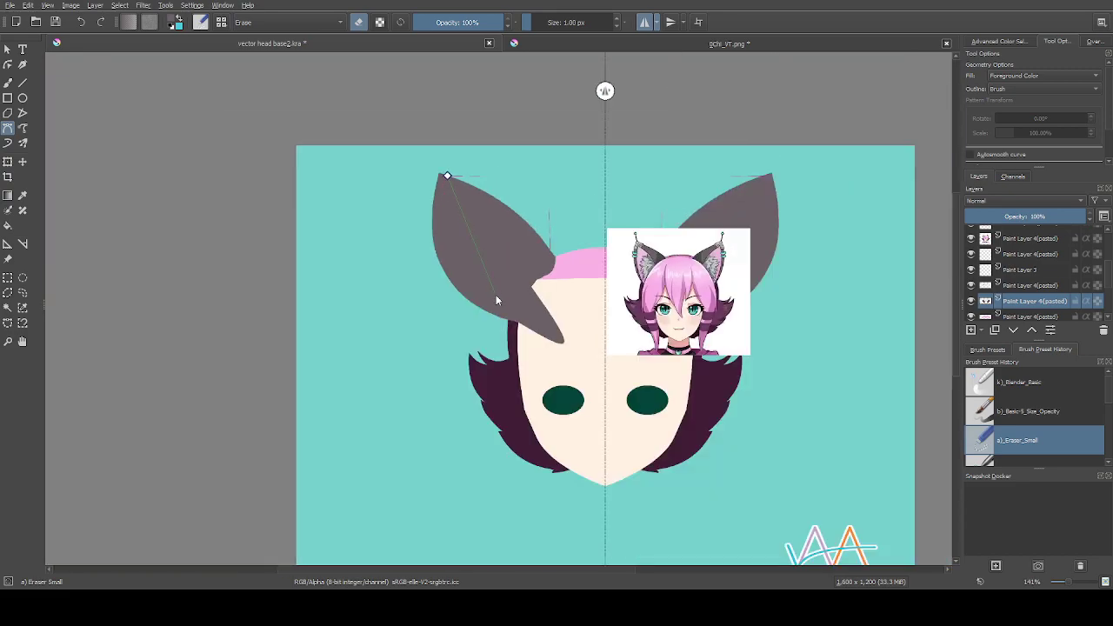
scroll(489, 277, up, 2)
drag(506, 315, 715, 401)
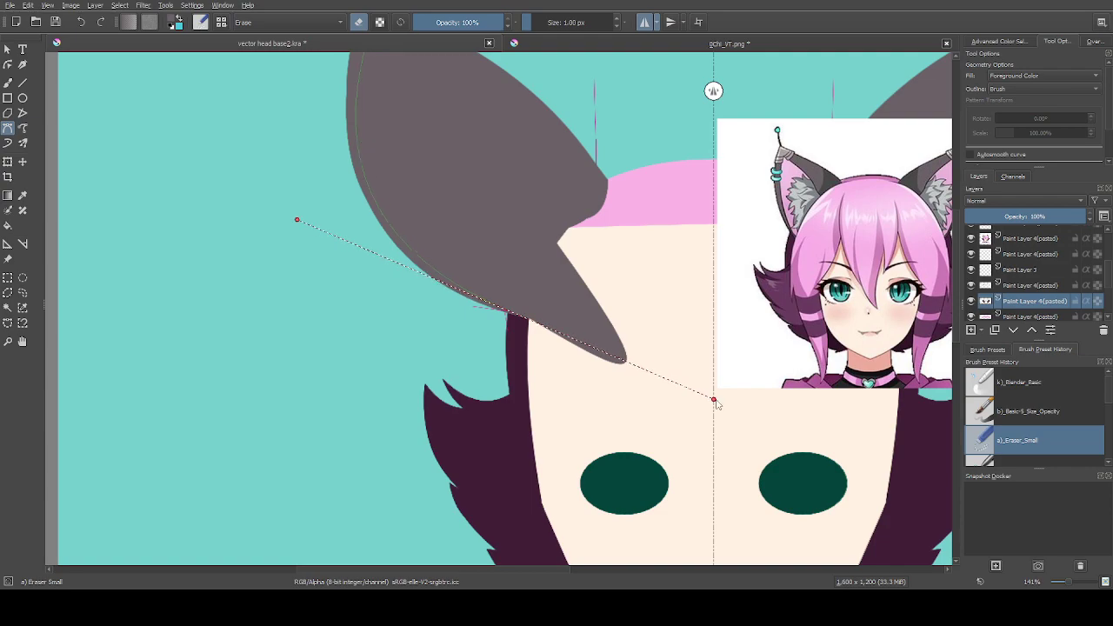
scroll(713, 400, down, 1)
drag(292, 267, 317, 251)
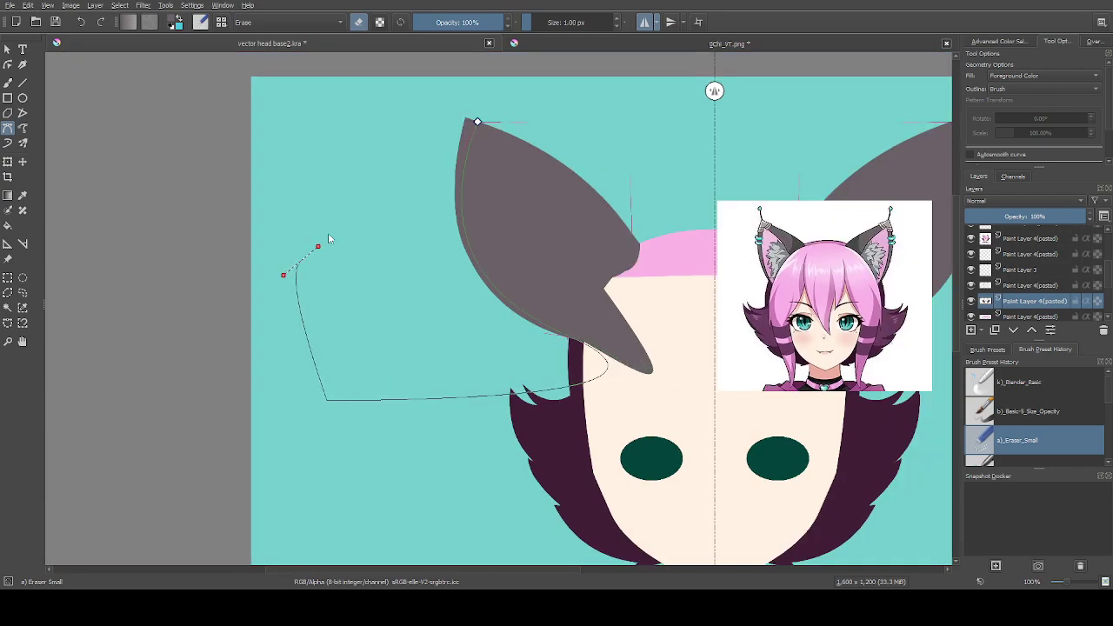
click(477, 121)
scroll(368, 313, down, 1)
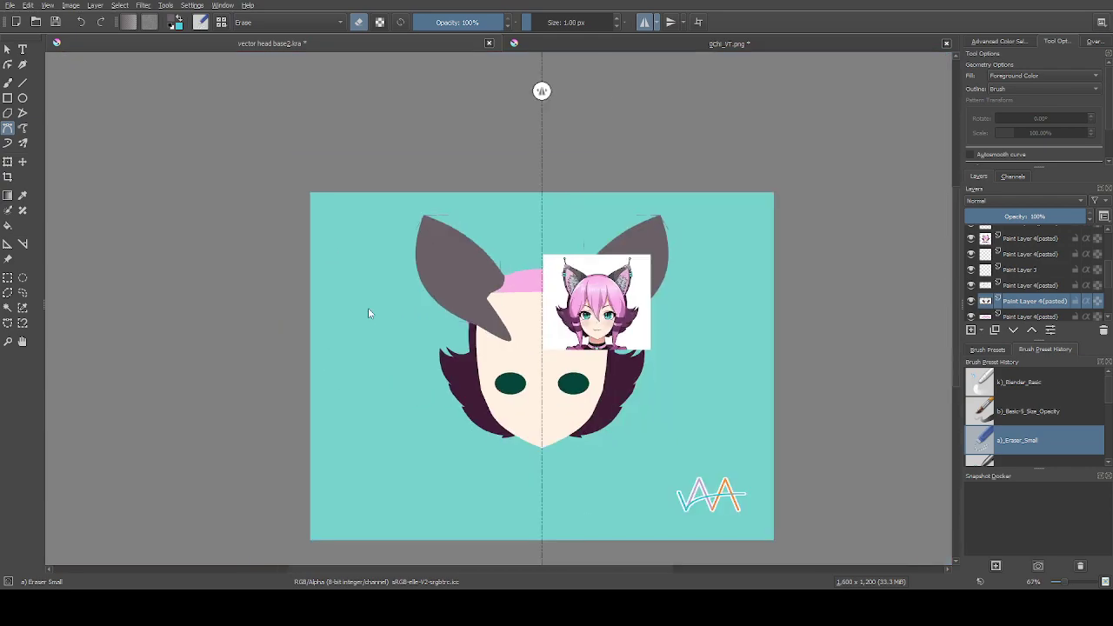
On the guide-line layer, draw a straight magenta line from the ear's inner base across the hair top with the Basic-5 Size Opacity preset
scroll(420, 315, up, 1)
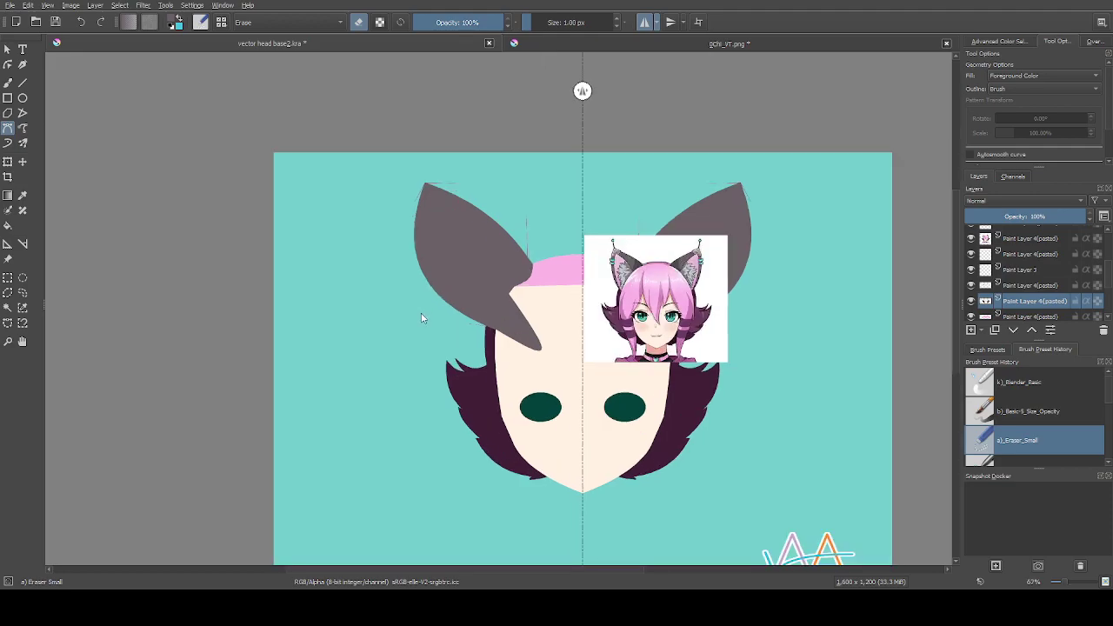
scroll(421, 318, up, 1)
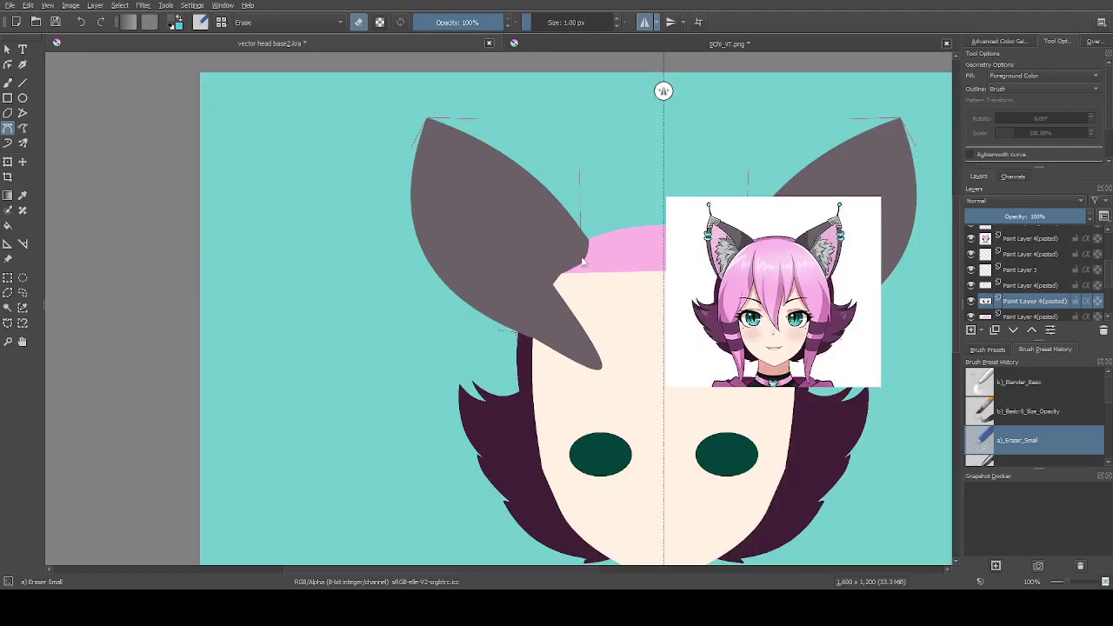
scroll(579, 256, up, 2)
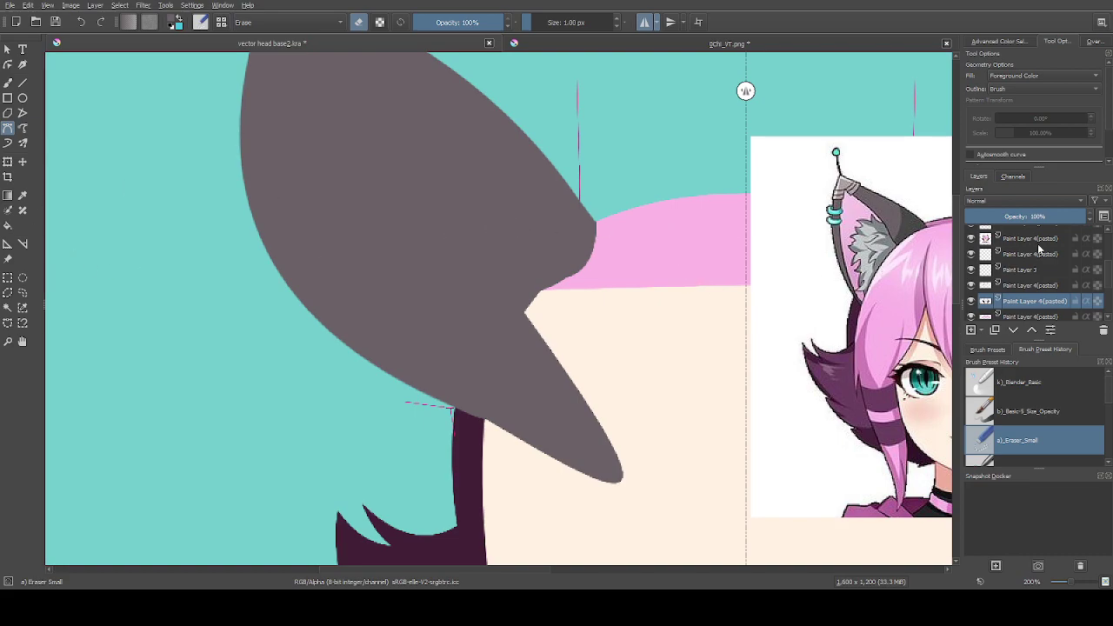
click(1028, 285)
scroll(598, 139, up, 2)
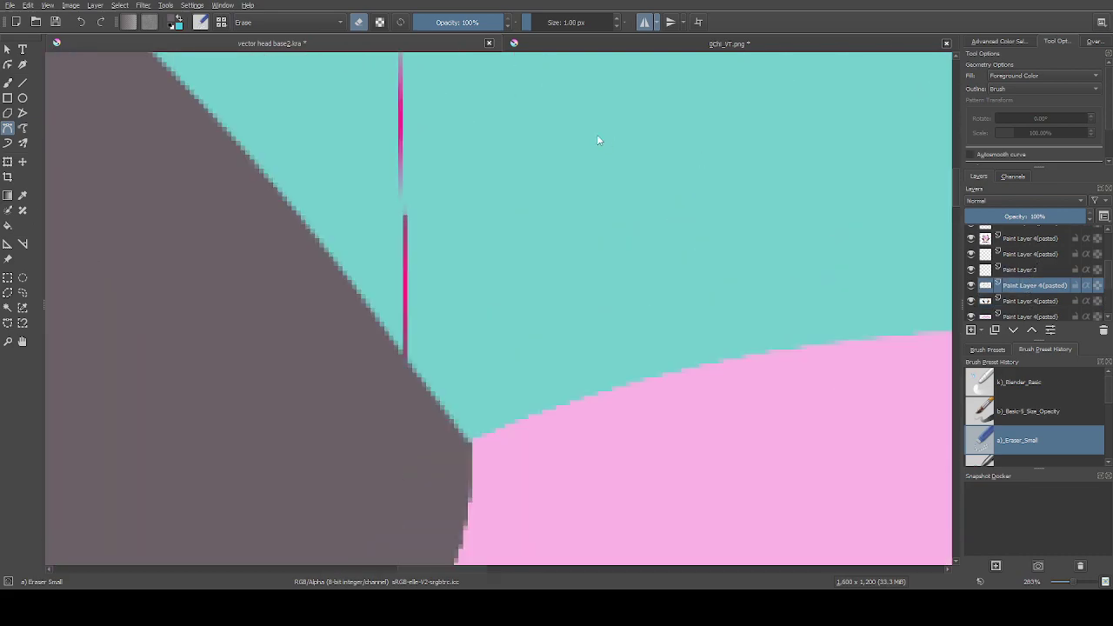
ctrl+click(403, 111)
key(v)
scroll(524, 235, up, 2)
scroll(524, 235, down, 4)
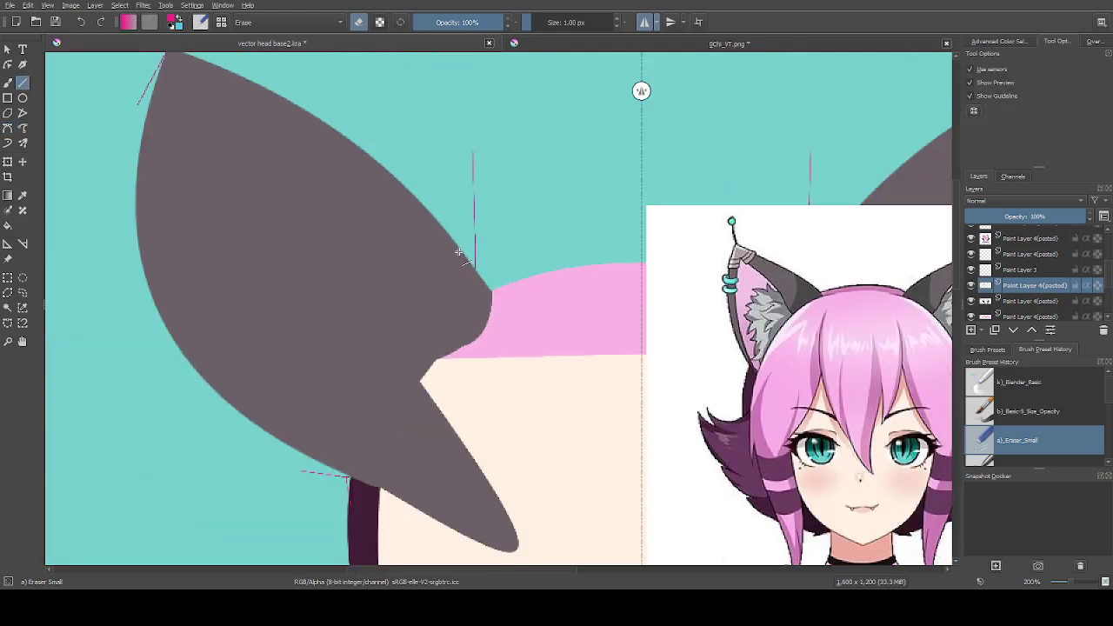
scroll(469, 272, up, 1)
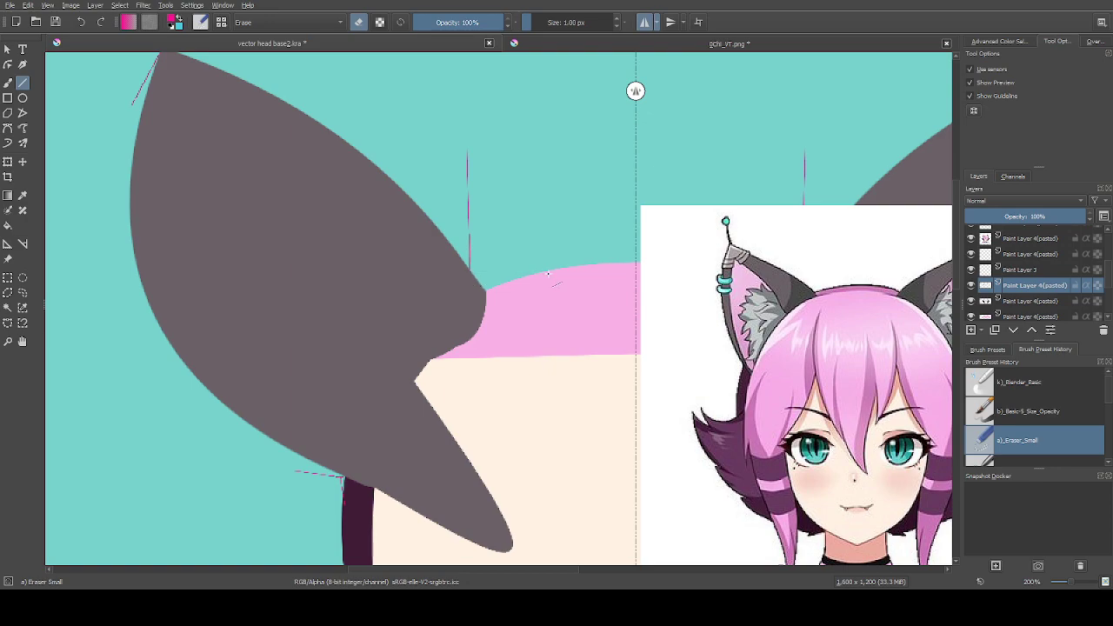
click(1048, 413)
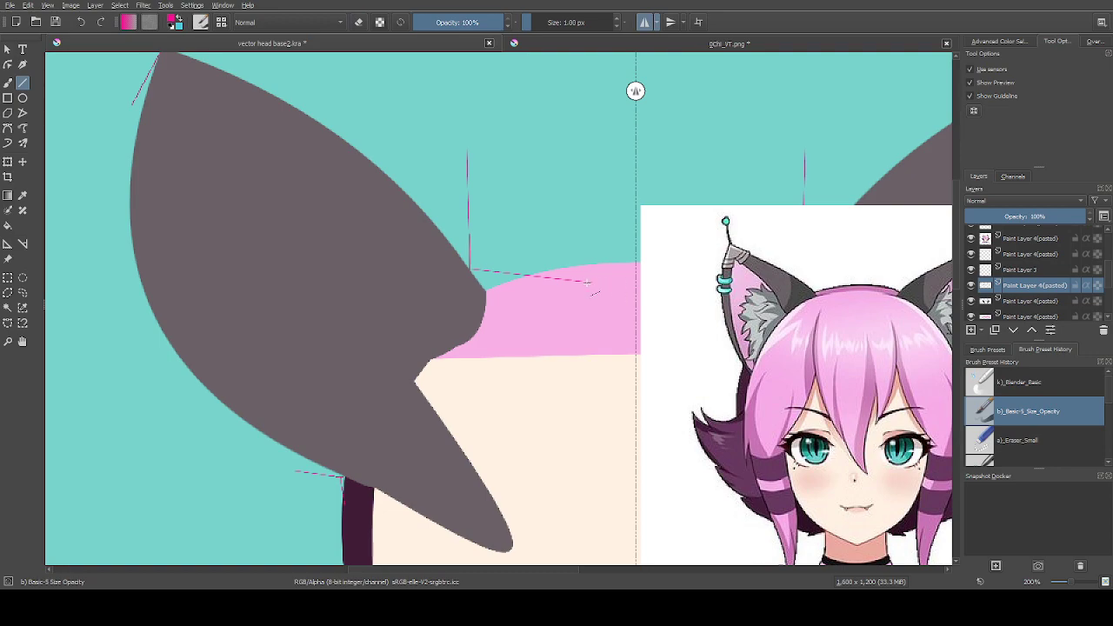
key(1)
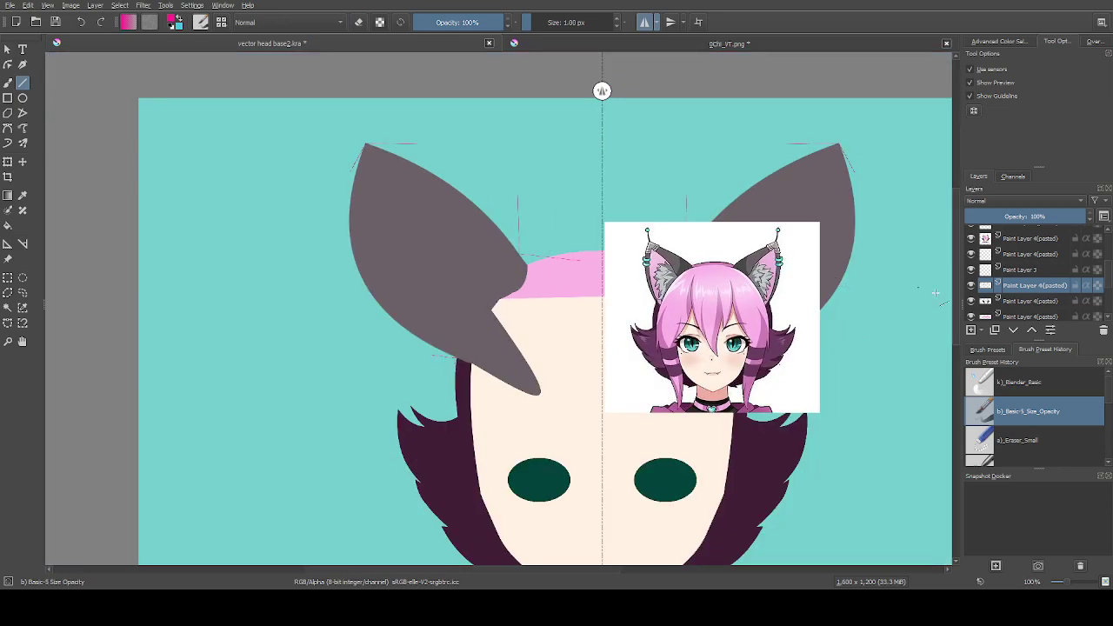
Make the pink hair layer active and sample the hair's pink as the foreground colour
click(1014, 330)
click(1014, 329)
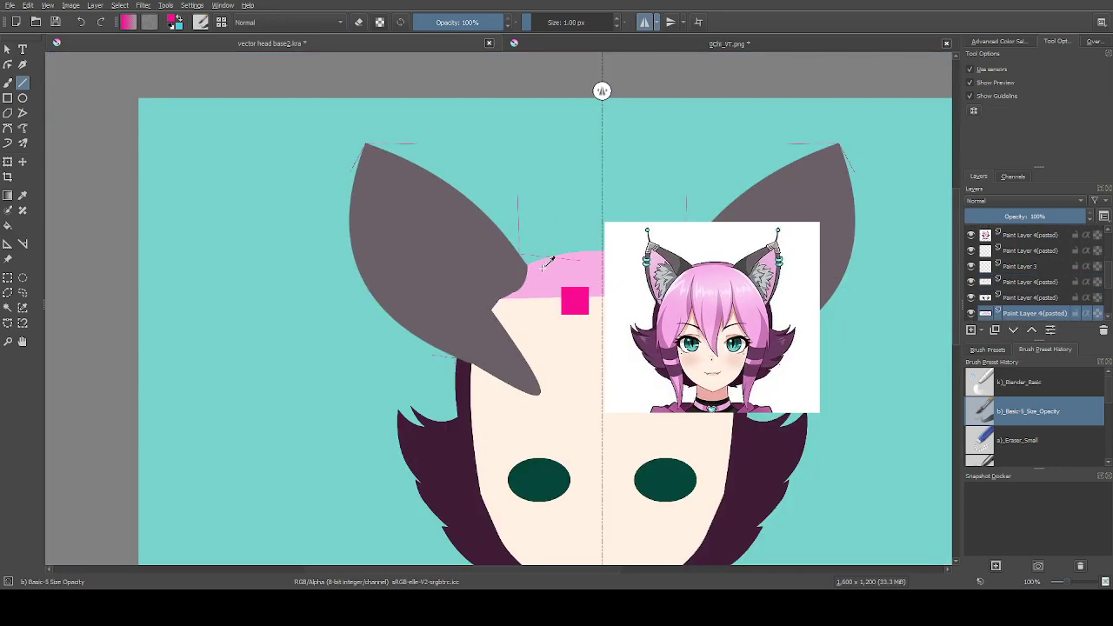
ctrl+click(541, 261)
scroll(490, 264, up, 1)
scroll(489, 264, up, 1)
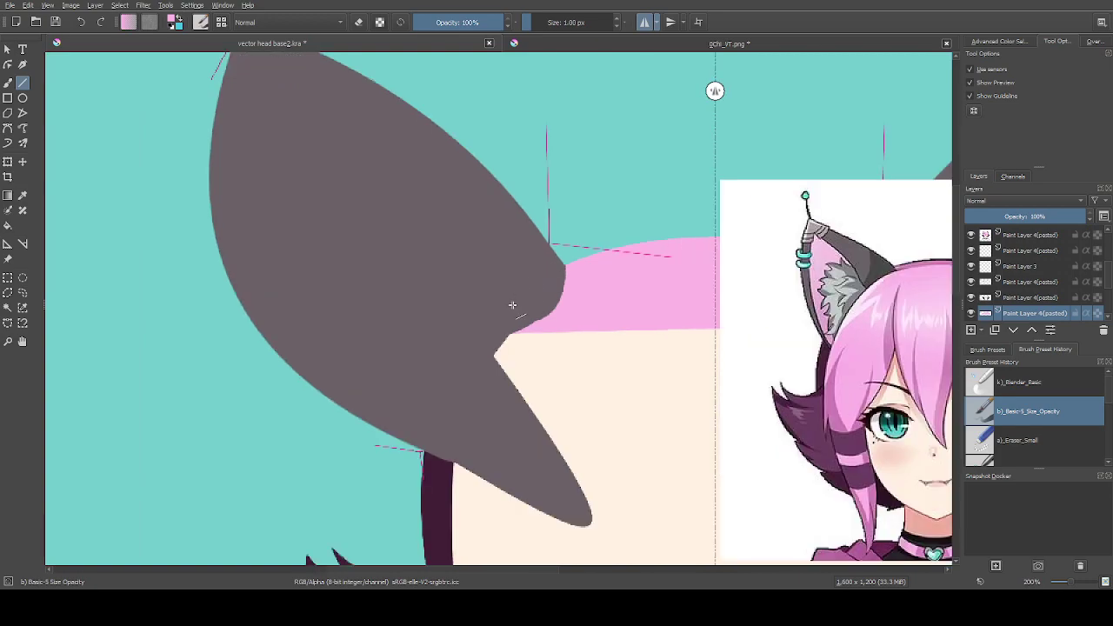
Try extending the hair with a closed pink Bezier shape arching from the ear's outer base guide over the head
click(8, 128)
click(423, 452)
scroll(426, 453, down, 1)
scroll(510, 379, up, 1)
scroll(533, 362, down, 3)
scroll(609, 339, up, 3)
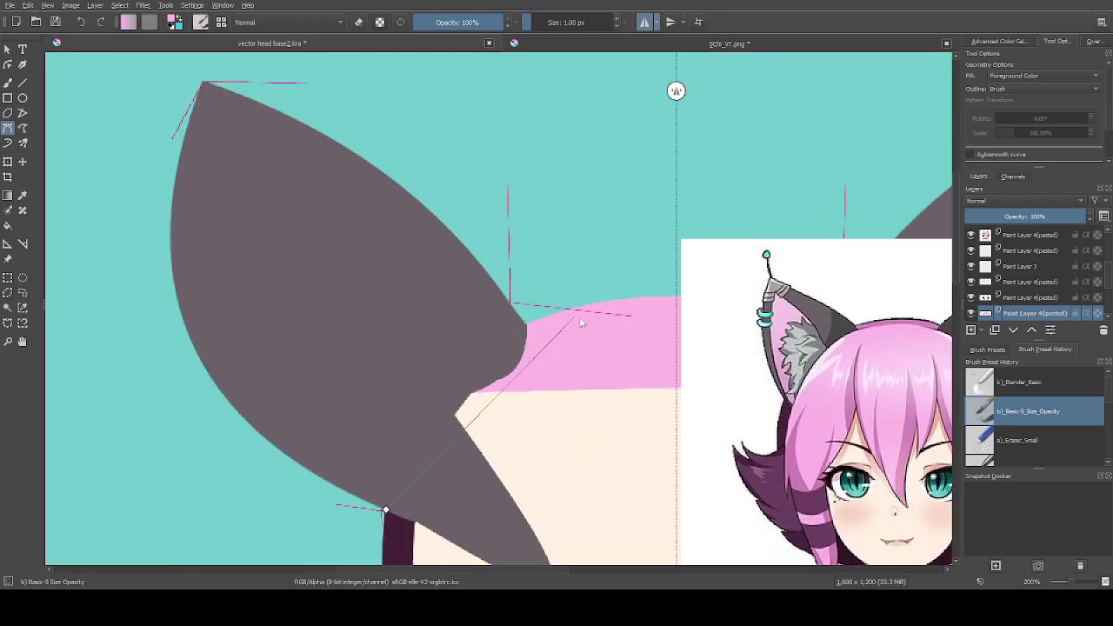
drag(676, 298, 920, 320)
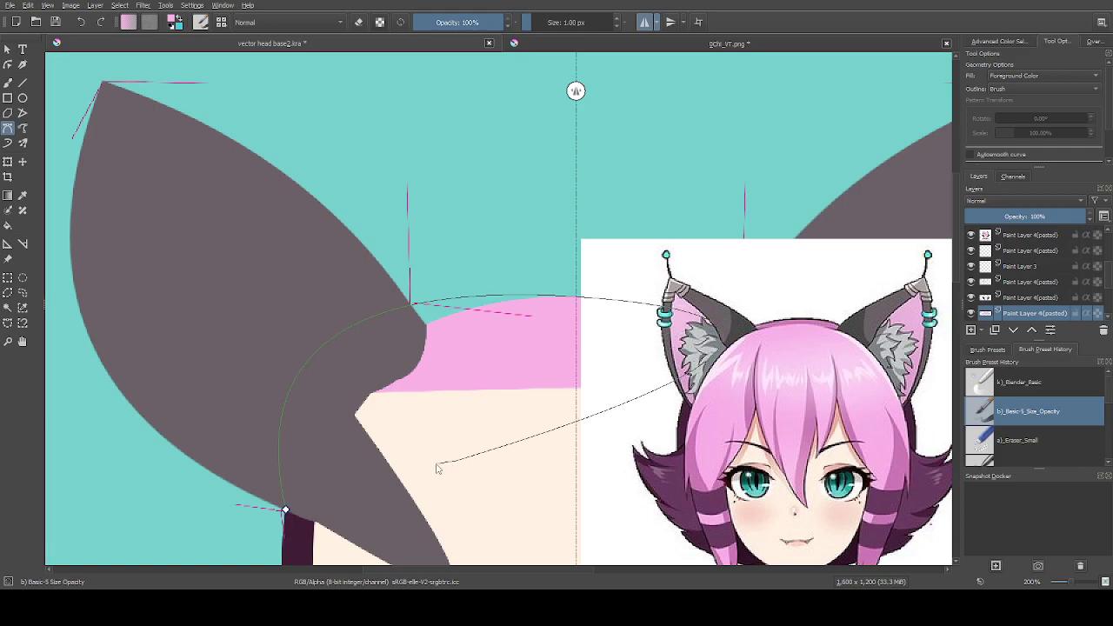
click(287, 509)
scroll(380, 396, down, 3)
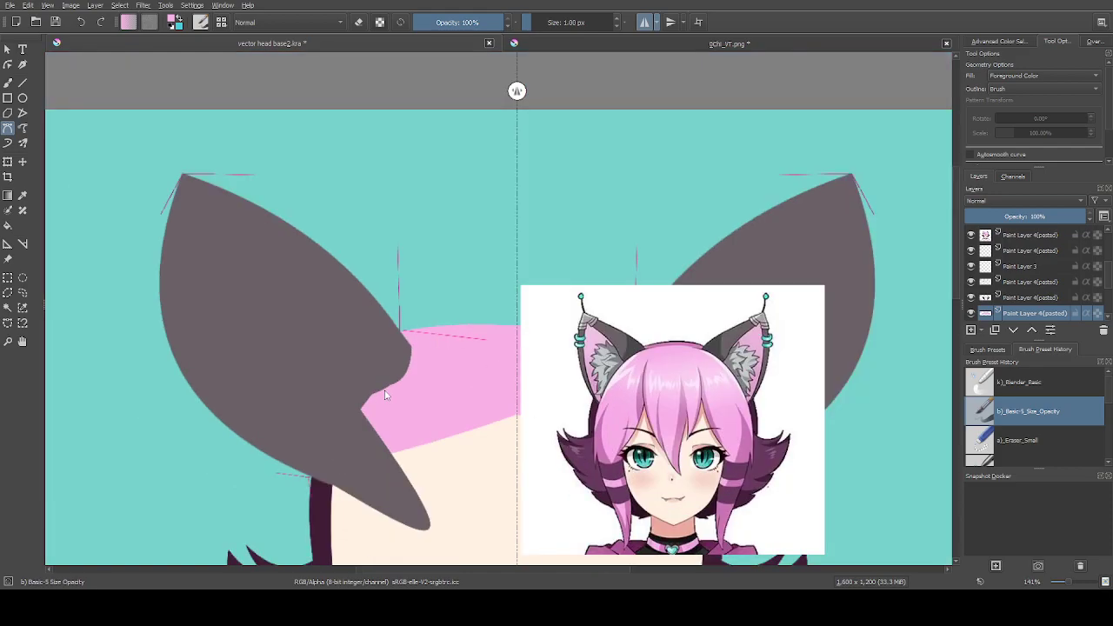
scroll(574, 383, up, 2)
scroll(727, 318, down, 1)
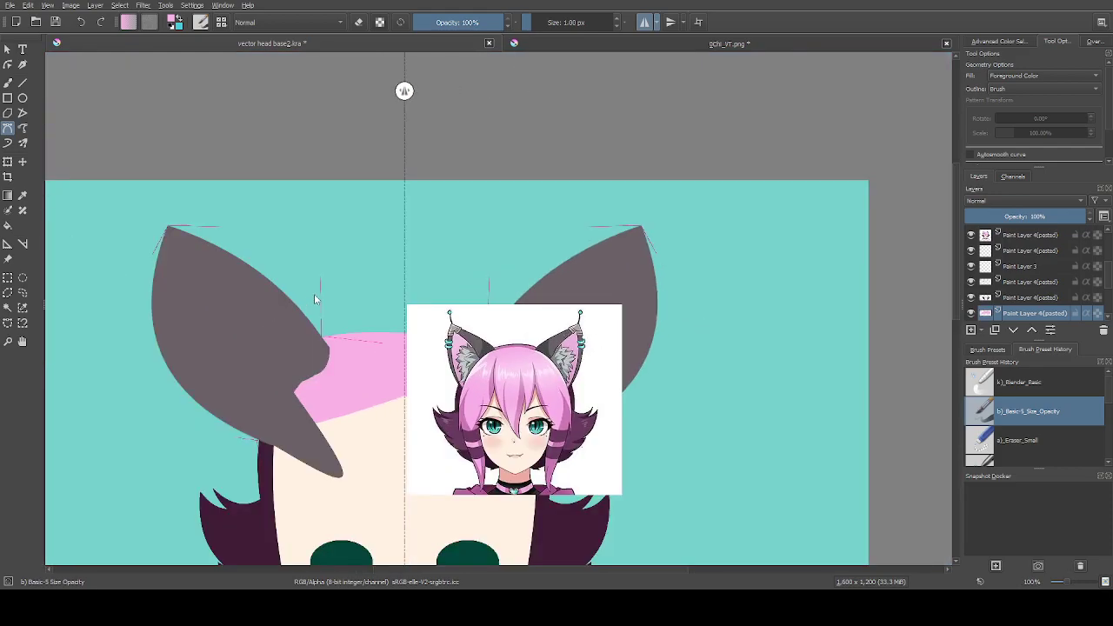
Try moving the reference image off the head, and undo both that move and the pink Bezier shape
click(23, 162)
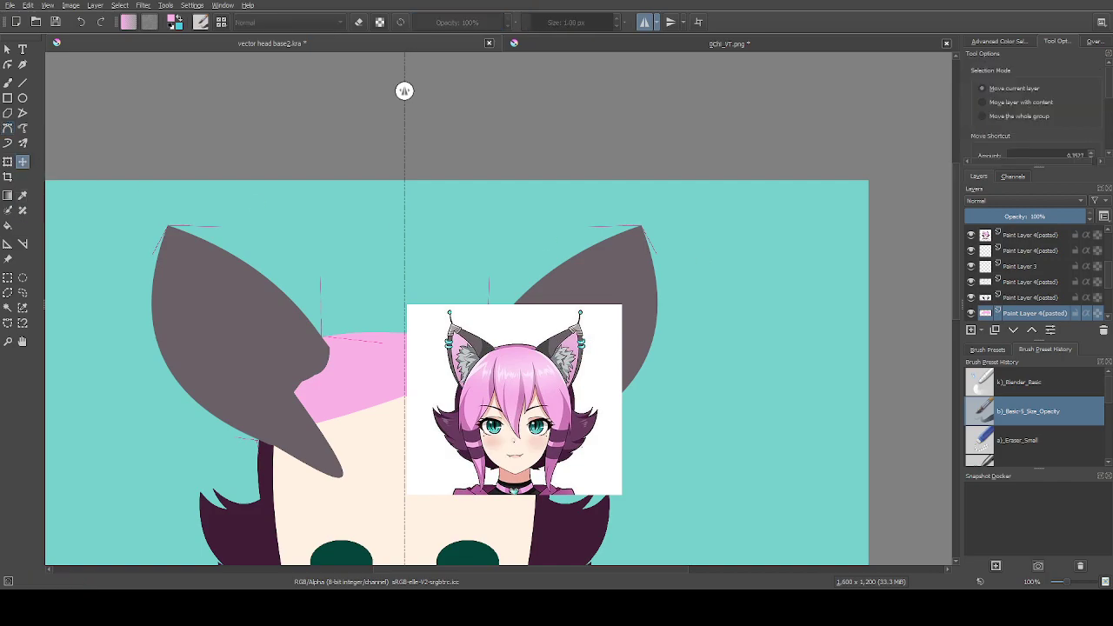
click(1024, 236)
drag(508, 381, 717, 392)
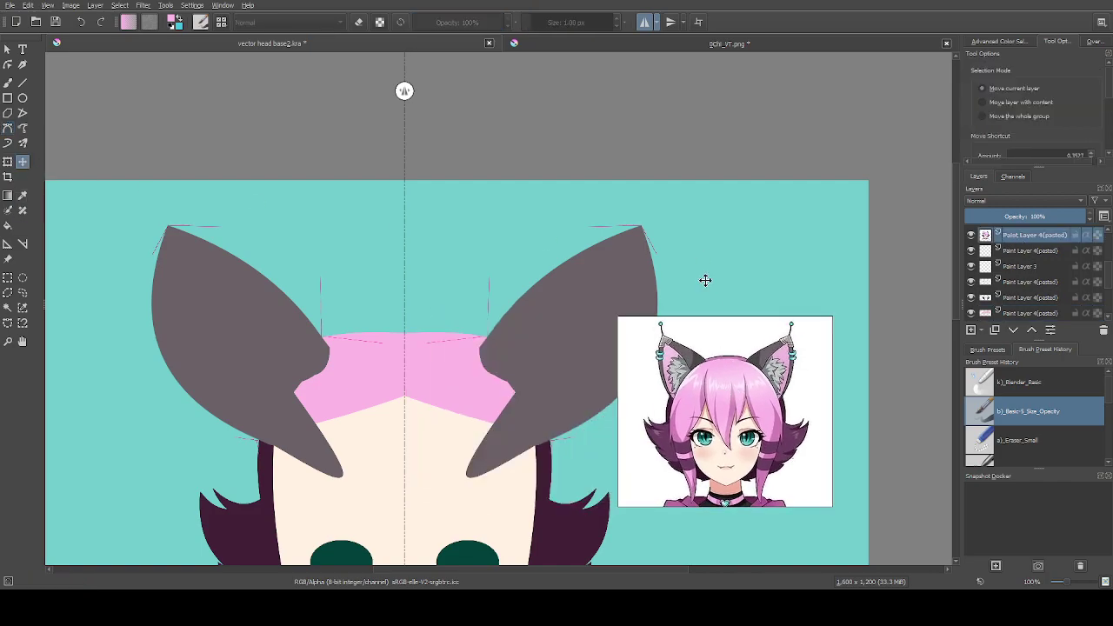
scroll(583, 359, down, 1)
key(ctrl+z)
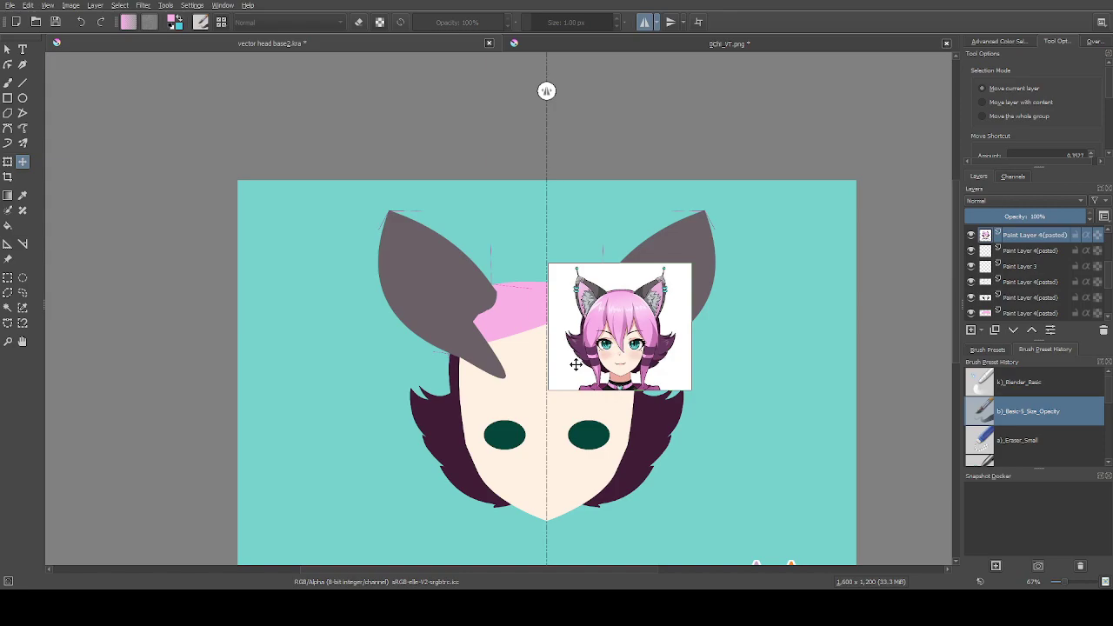
key(ctrl+z)
scroll(493, 280, up, 1)
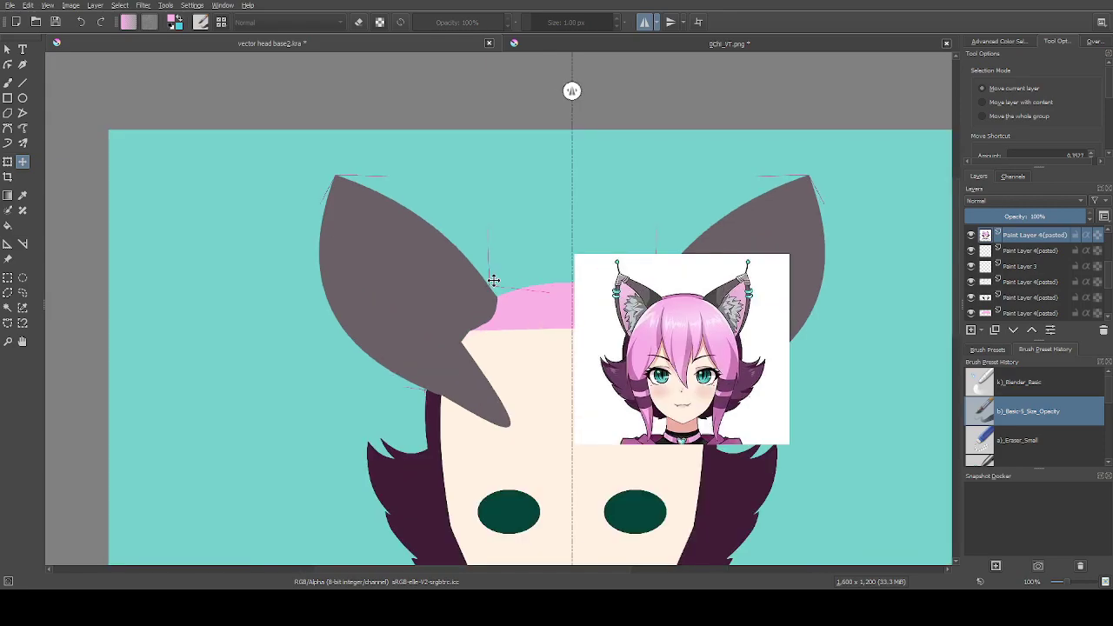
scroll(493, 280, up, 1)
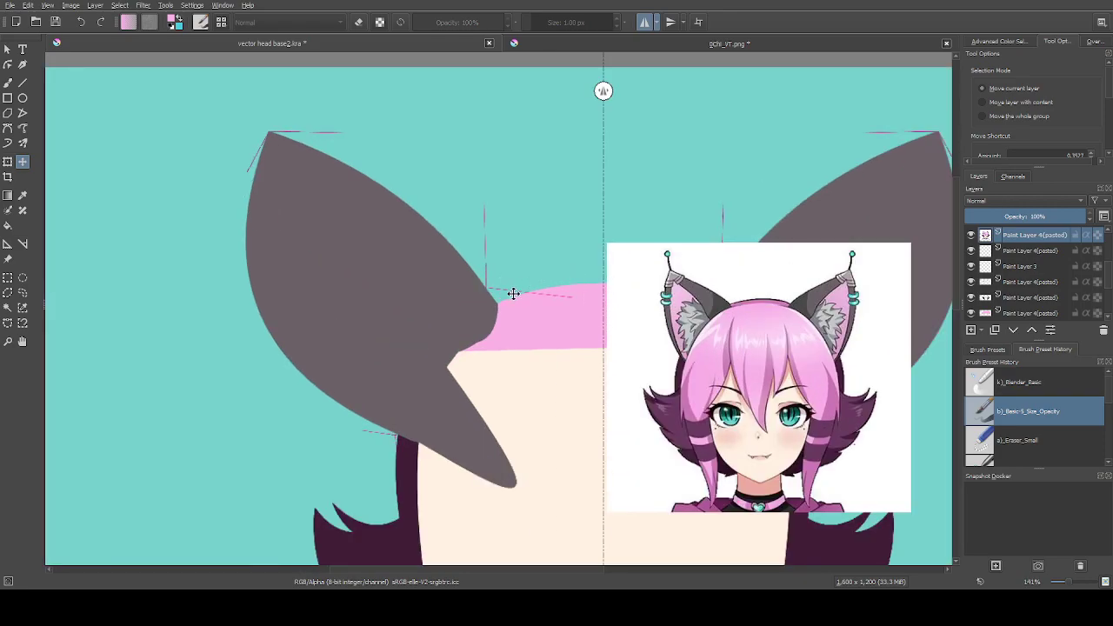
scroll(504, 304, up, 1)
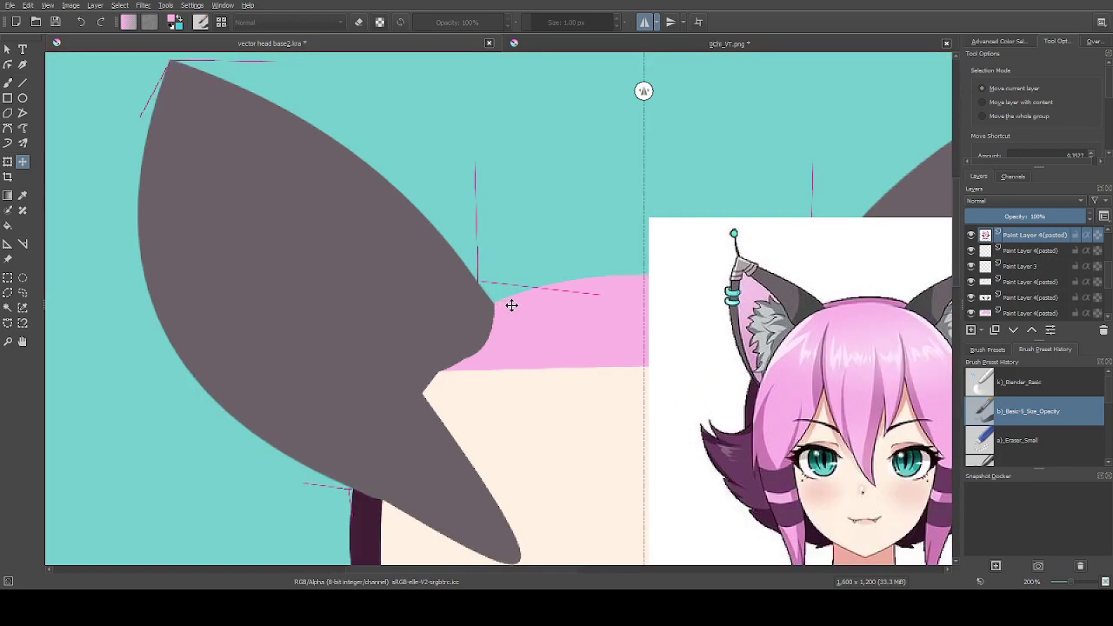
scroll(515, 300, down, 1)
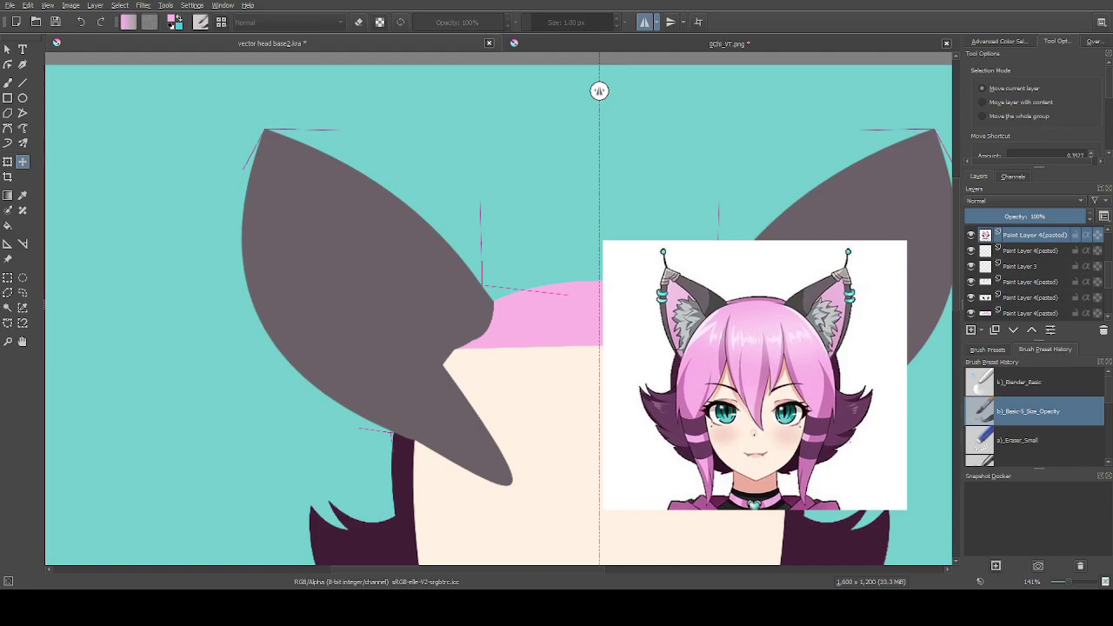
key(plus)
key(minus)
key(minus)
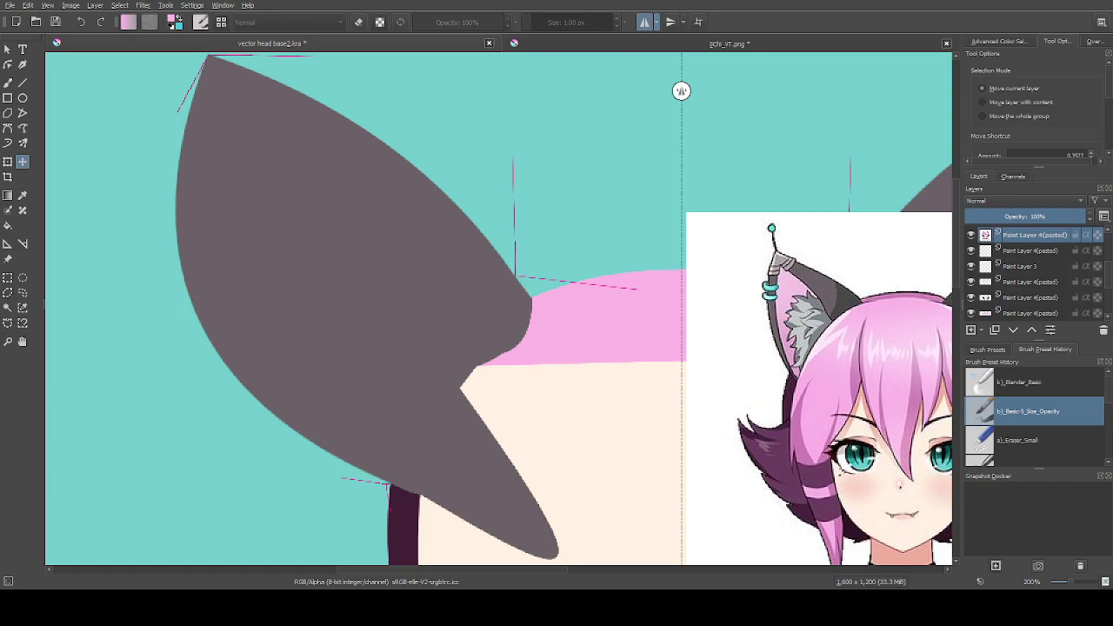
key(Page_Down)
key(Page_Down)
key(Page_Down)
key(Page_Down)
key(Page_Down)
scroll(511, 307, down, 1)
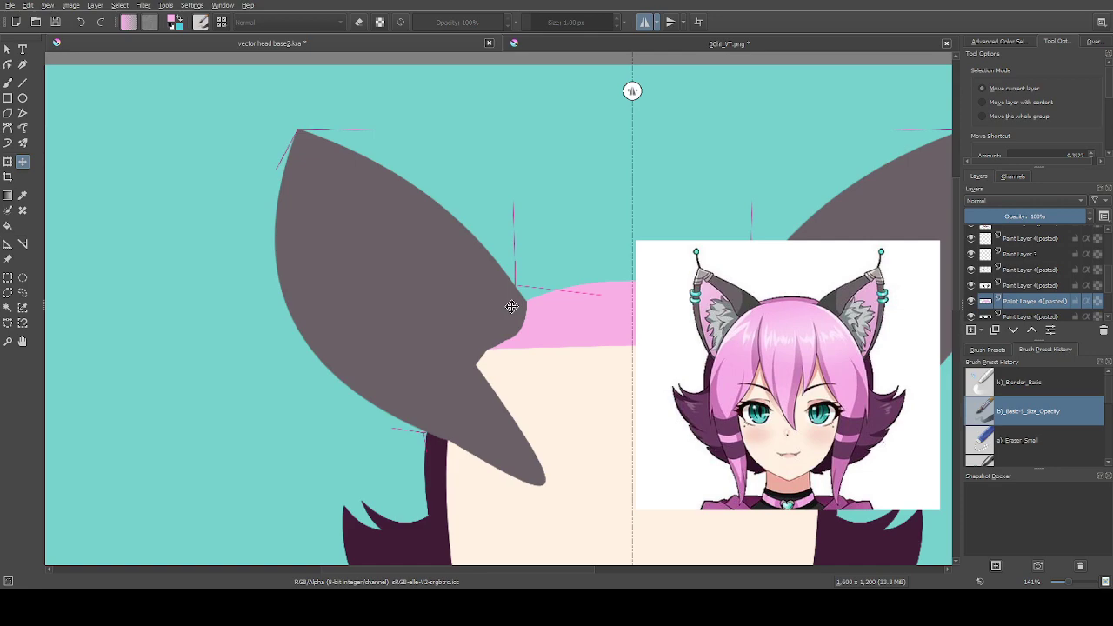
Make the reference image layer active and move the image off the face to over the left ear
key(Page_Up)
key(Page_Up)
key(Page_Up)
key(Page_Up)
key(Page_Up)
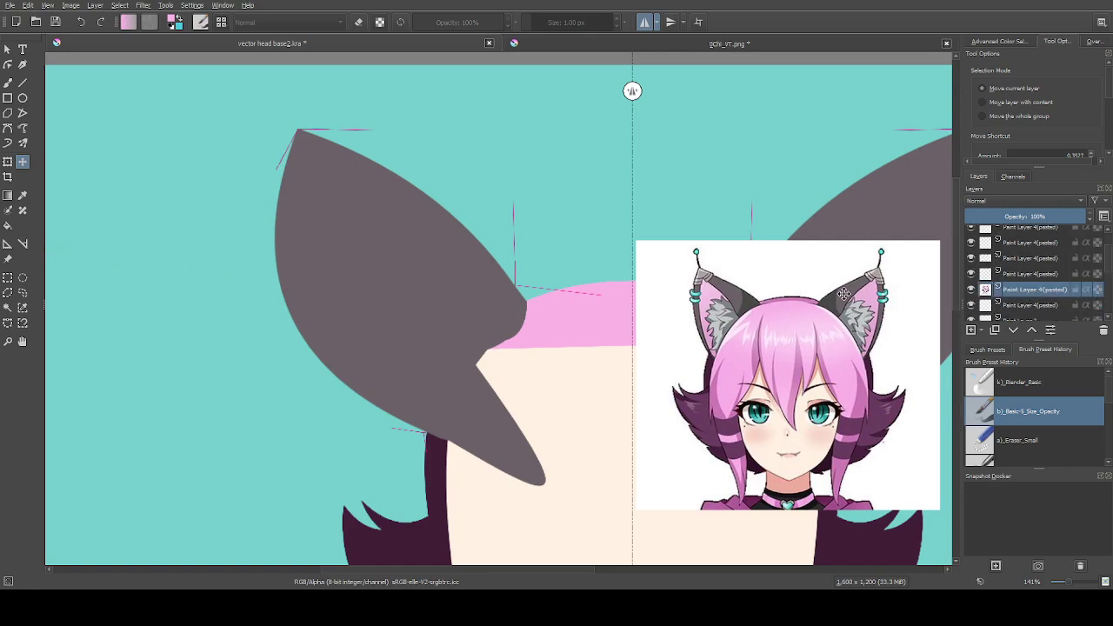
drag(733, 402, 189, 331)
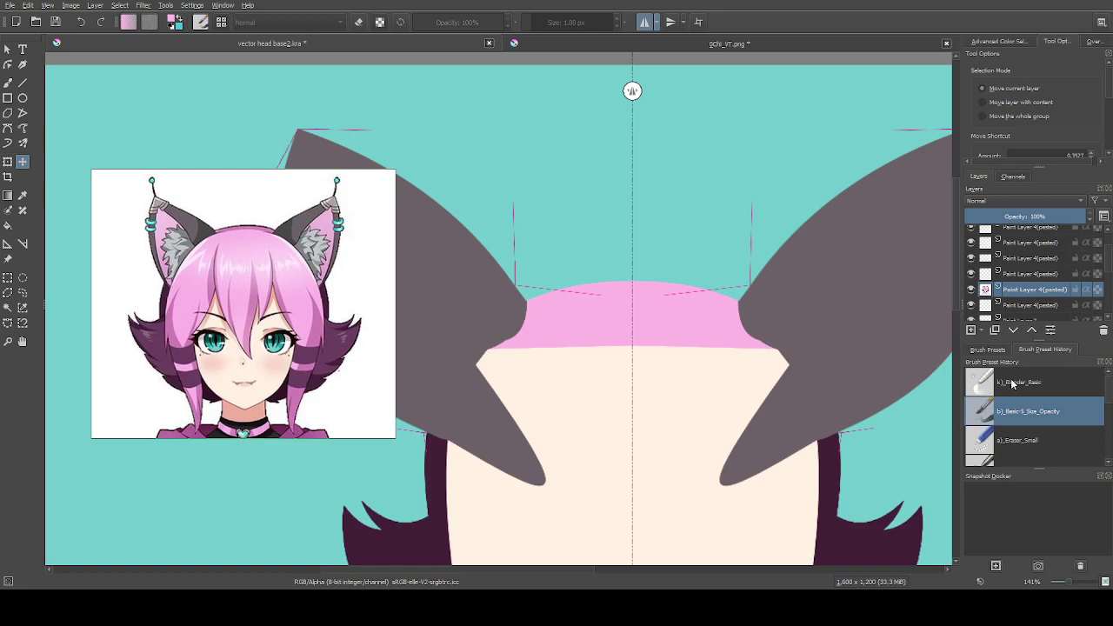
On the pink hair layer, fill a mirrored closed Bezier shape curving from the hair's top centre to the ear's inner base
scroll(1008, 298, up, 1)
click(1017, 302)
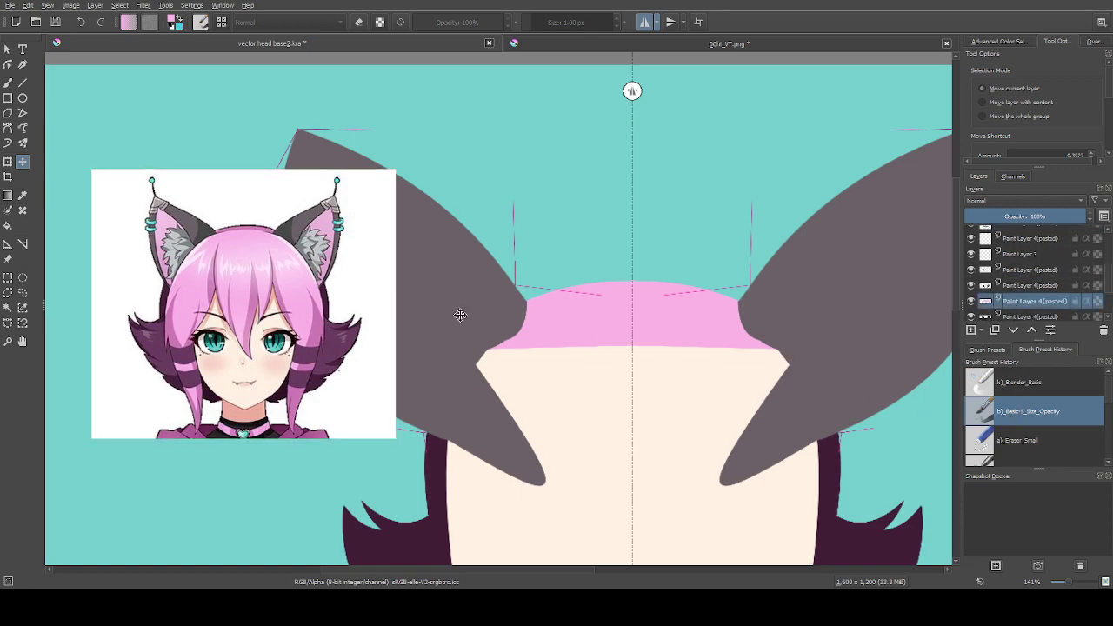
click(8, 128)
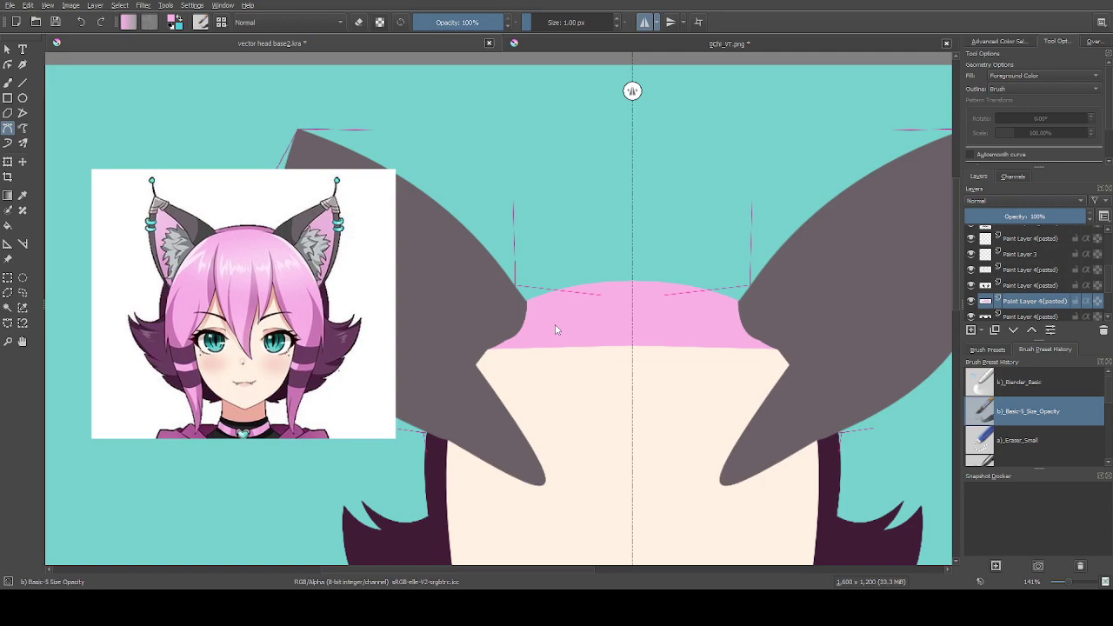
scroll(556, 329, up, 2)
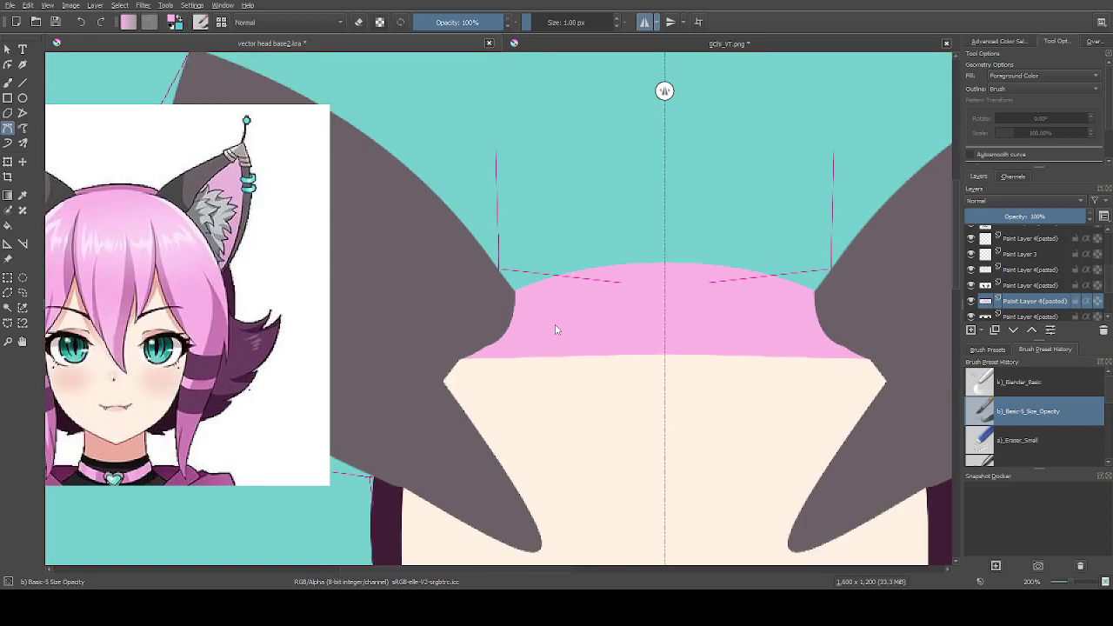
click(665, 263)
drag(504, 287, 487, 323)
click(664, 263)
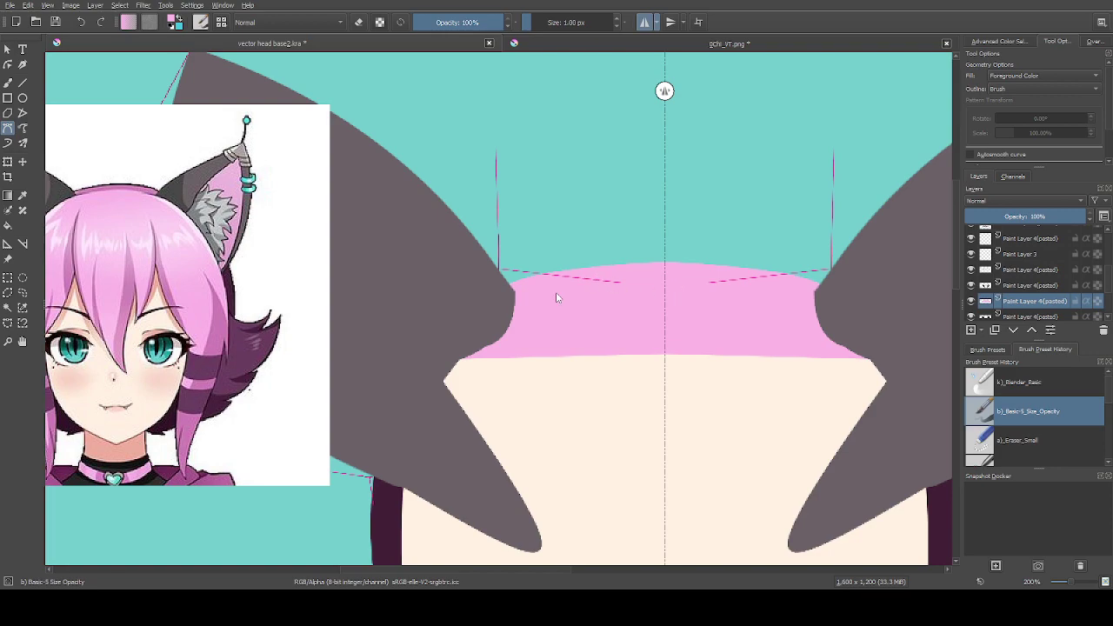
scroll(539, 295, left, 1)
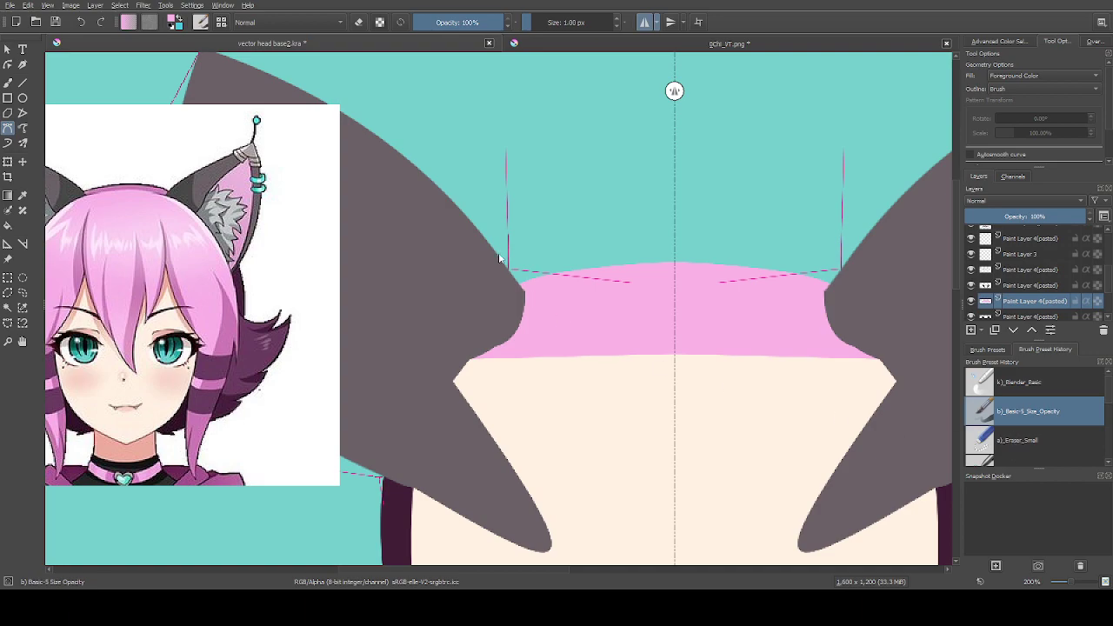
Smooth the hair top with a closed pink Bezier arch from ear to ear, with horizontal mirroring off while drawing and back on when finished
scroll(526, 289, down, 1)
scroll(526, 287, up, 2)
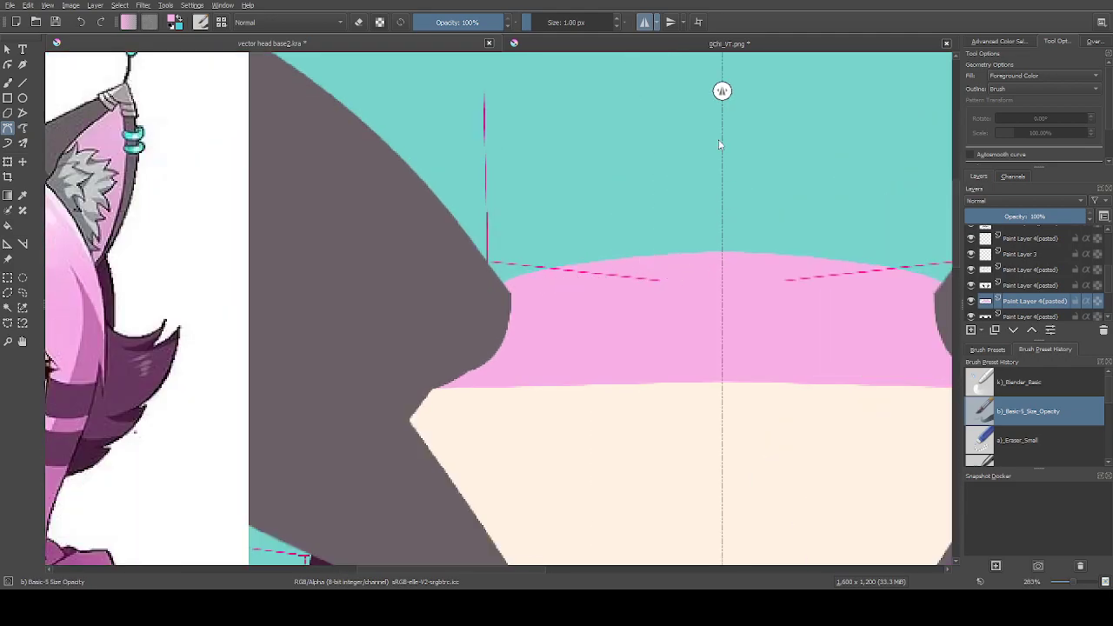
click(645, 23)
click(497, 284)
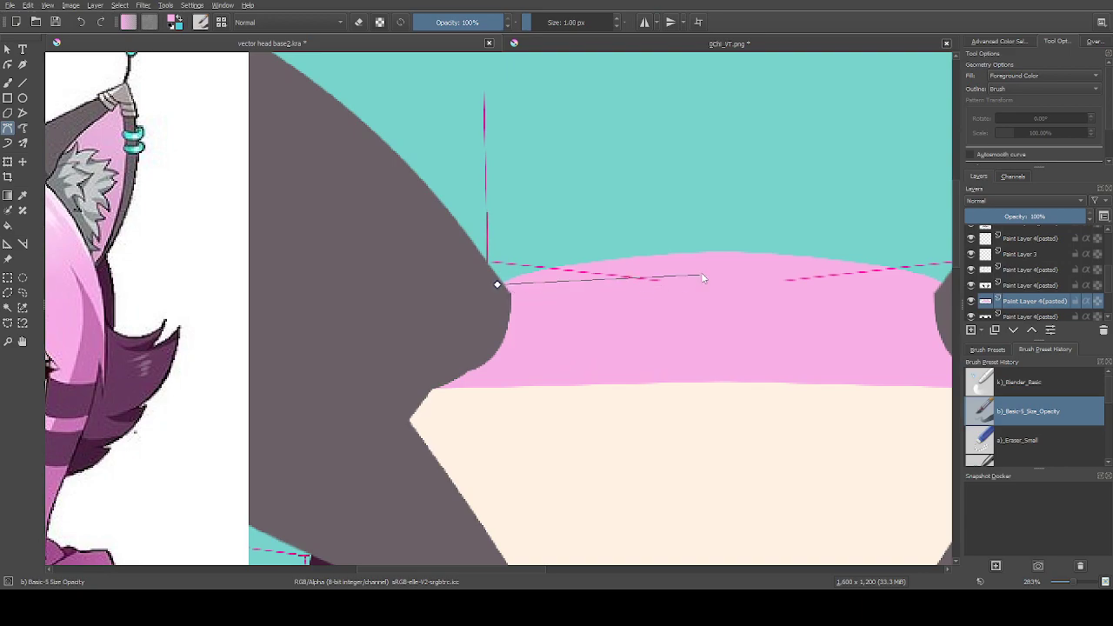
scroll(734, 266, down, 2)
scroll(851, 272, up, 2)
drag(833, 267, 872, 334)
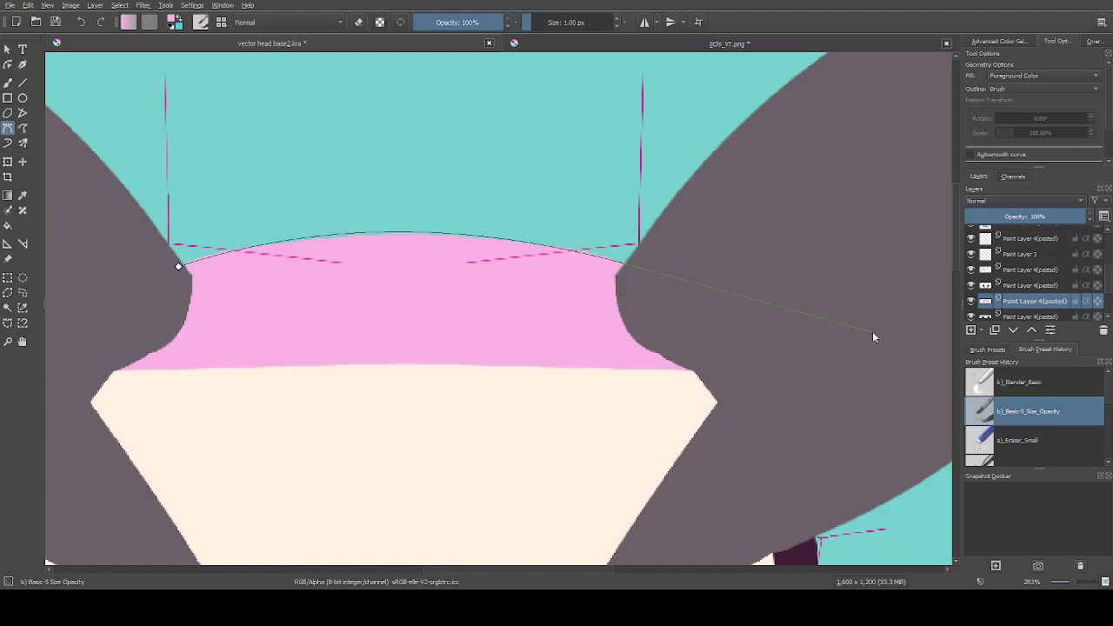
click(179, 270)
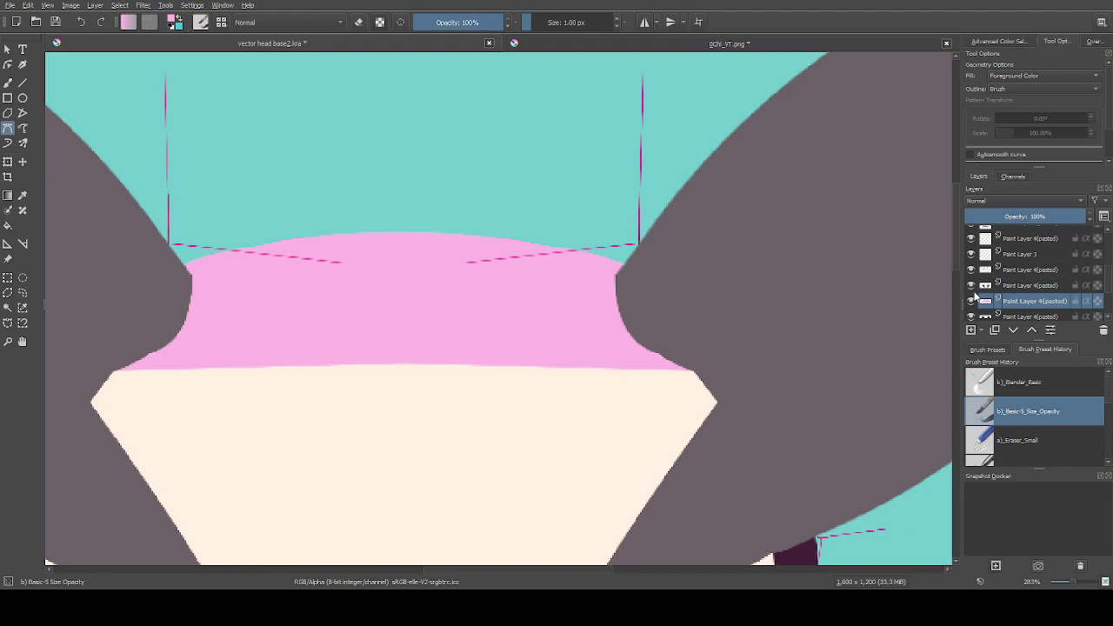
click(643, 21)
scroll(338, 207, down, 3)
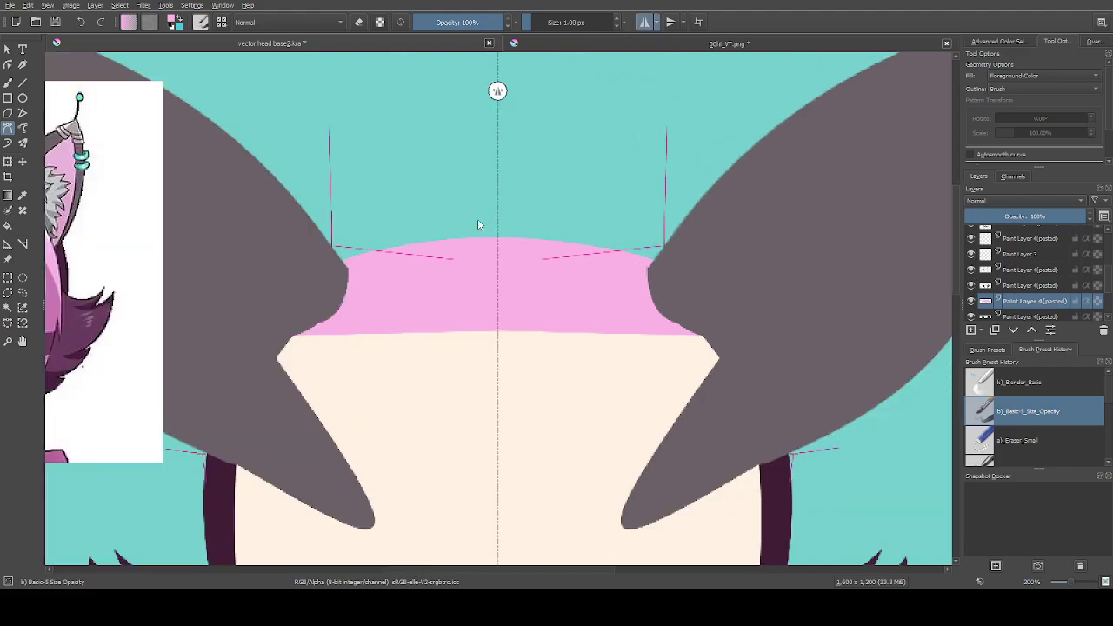
Make the reference image layer active and move the image from over the left ear to the right side of the head
scroll(337, 207, up, 3)
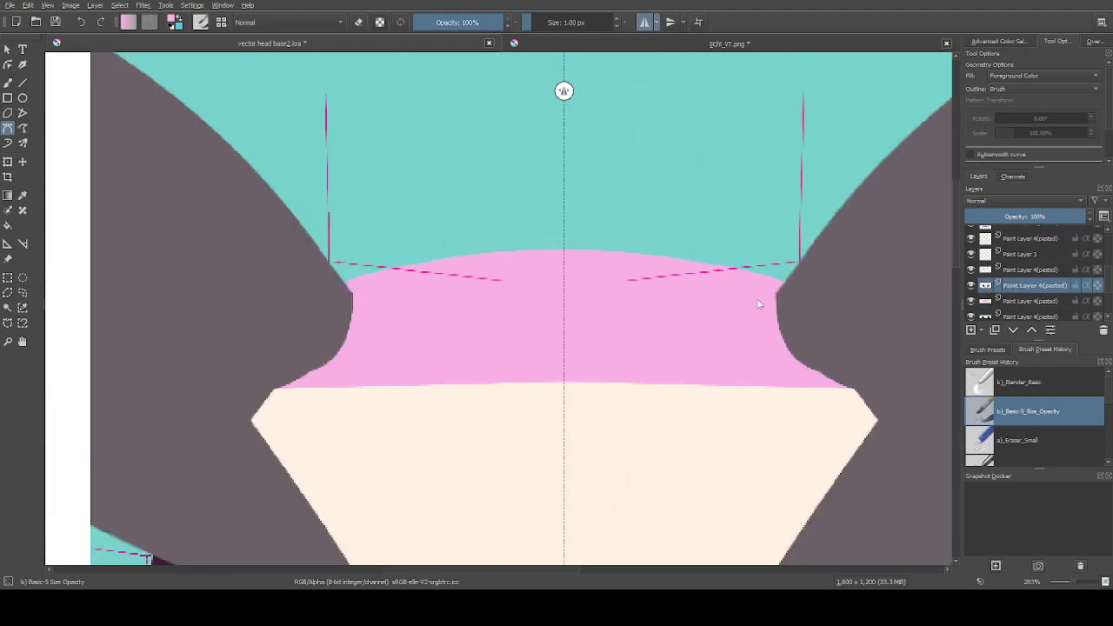
scroll(492, 246, down, 2)
scroll(493, 247, up, 1)
scroll(1051, 285, down, 1)
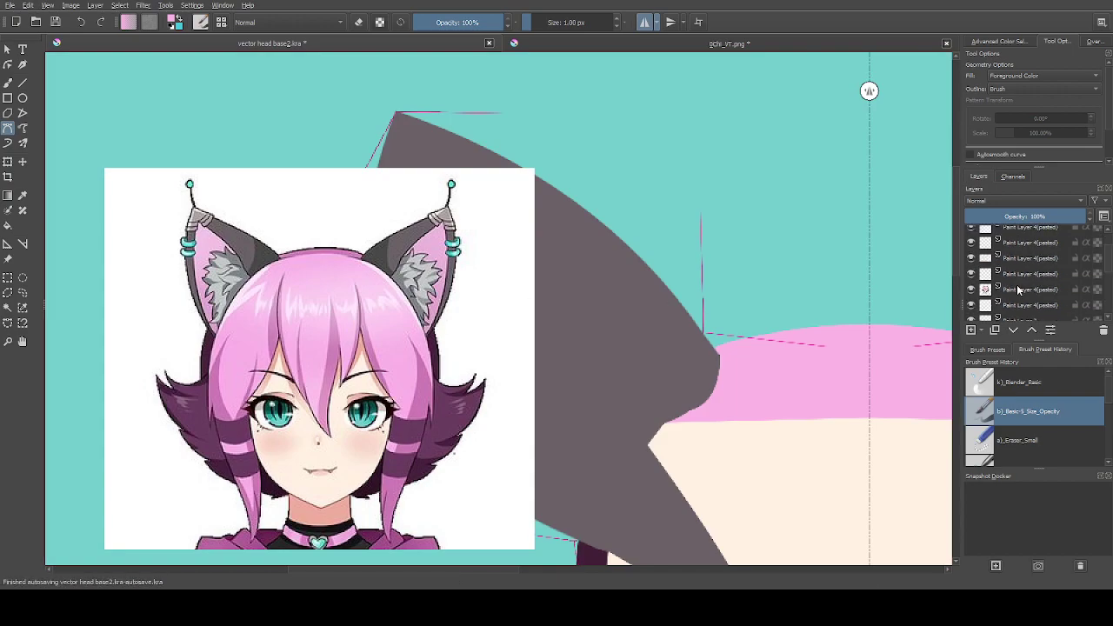
click(1052, 287)
scroll(736, 253, down, 1)
key(t)
drag(426, 327, 895, 403)
scroll(301, 330, down, 1)
drag(302, 329, 188, 311)
drag(634, 375, 687, 370)
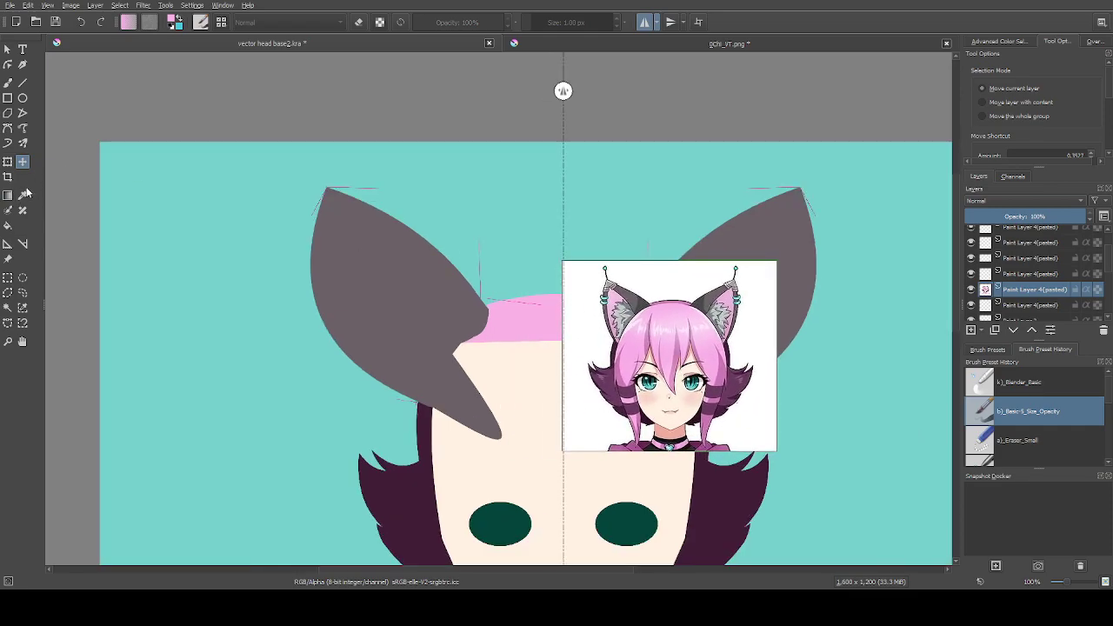
Select the reference image's white background and the white gaps on both sides of the neck by contiguous area, deleting each
click(7, 307)
click(578, 326)
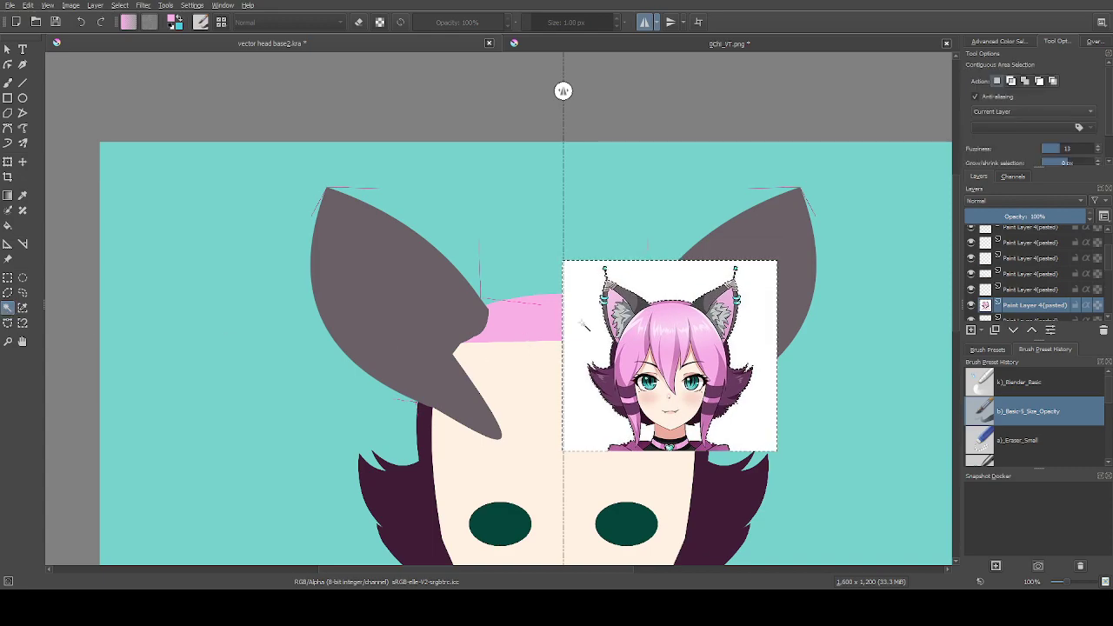
key(Delete)
scroll(623, 407, up, 2)
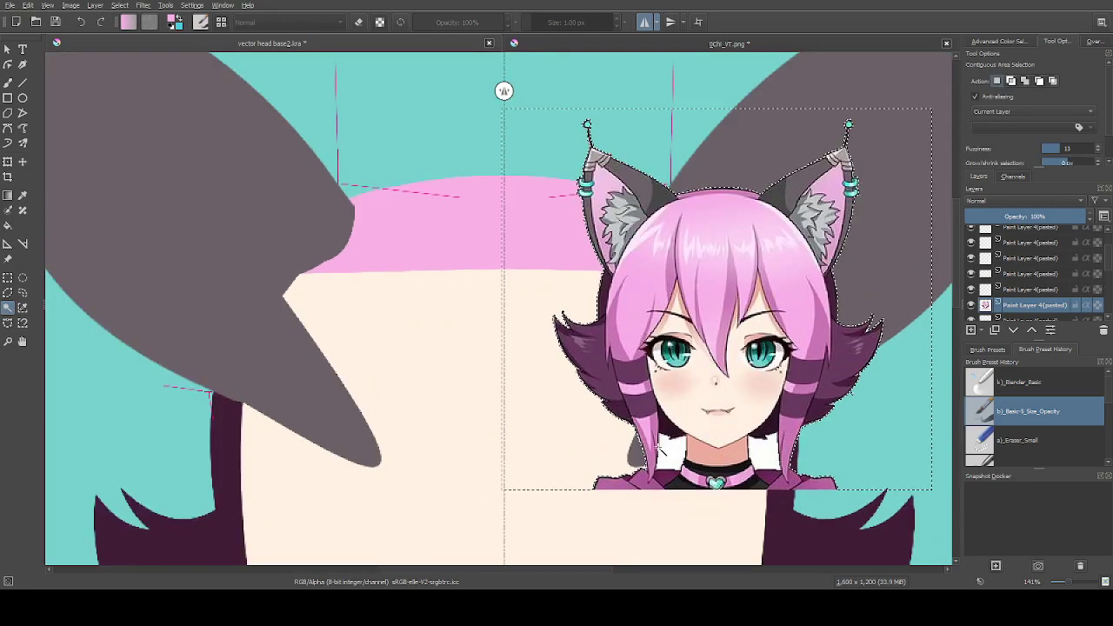
click(666, 448)
key(Delete)
click(759, 448)
key(Delete)
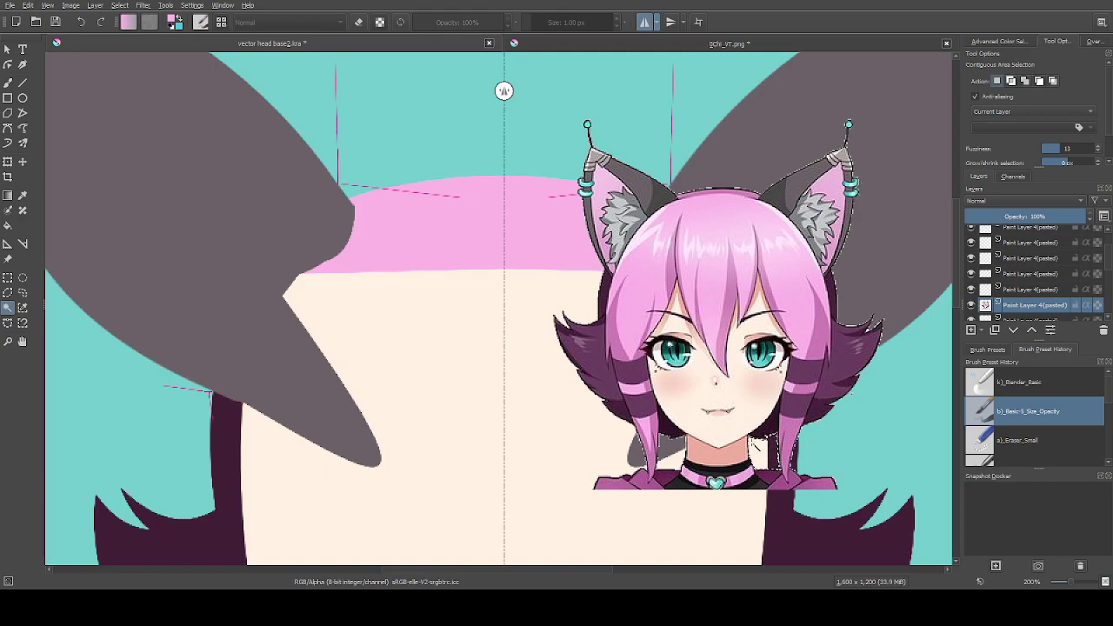
Move the reference cutout slightly down and outward, over the inner part of the right ear
key(ctrl+Page_Up)
scroll(639, 444, down, 1)
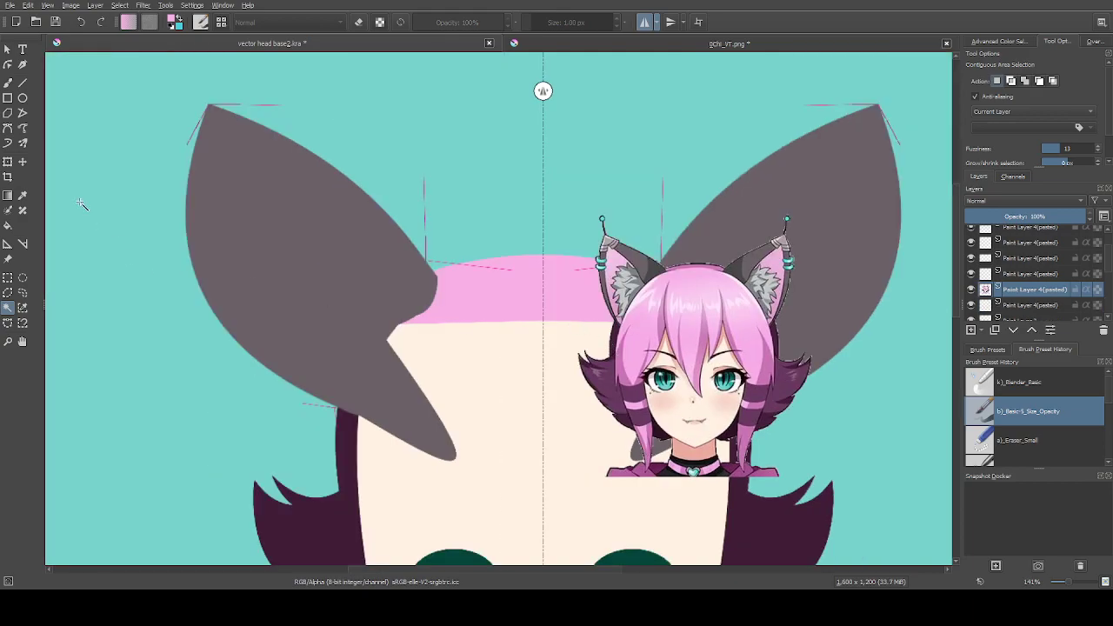
click(22, 161)
drag(686, 346, 740, 380)
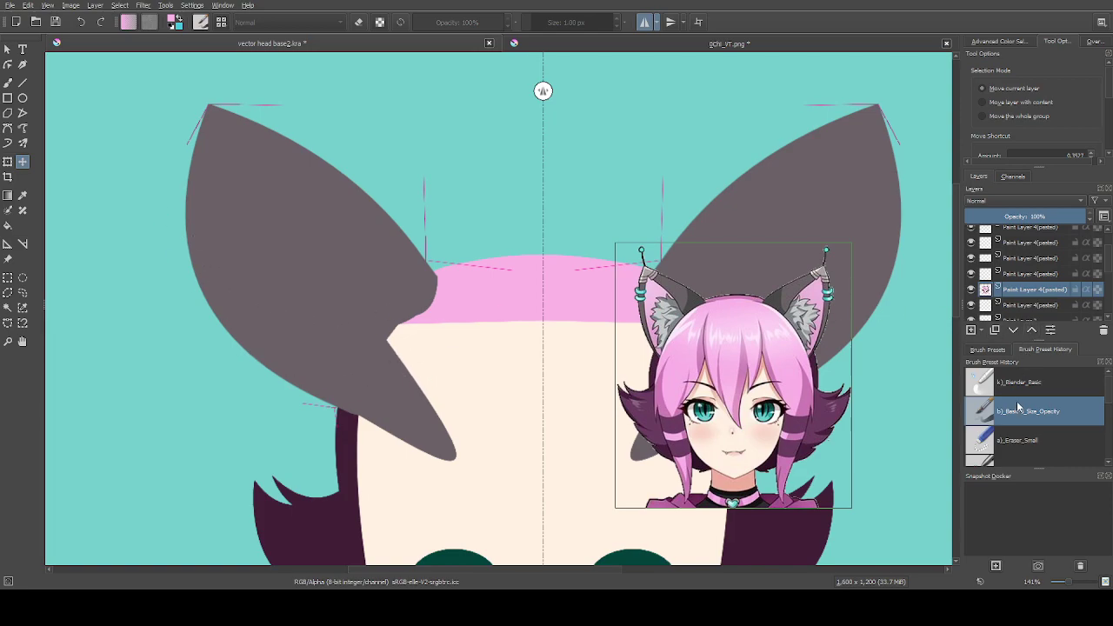
Choose the a) Eraser Small preset and the Bezier curve tool for cutting shapes away
click(1018, 440)
scroll(169, 110, up, 1)
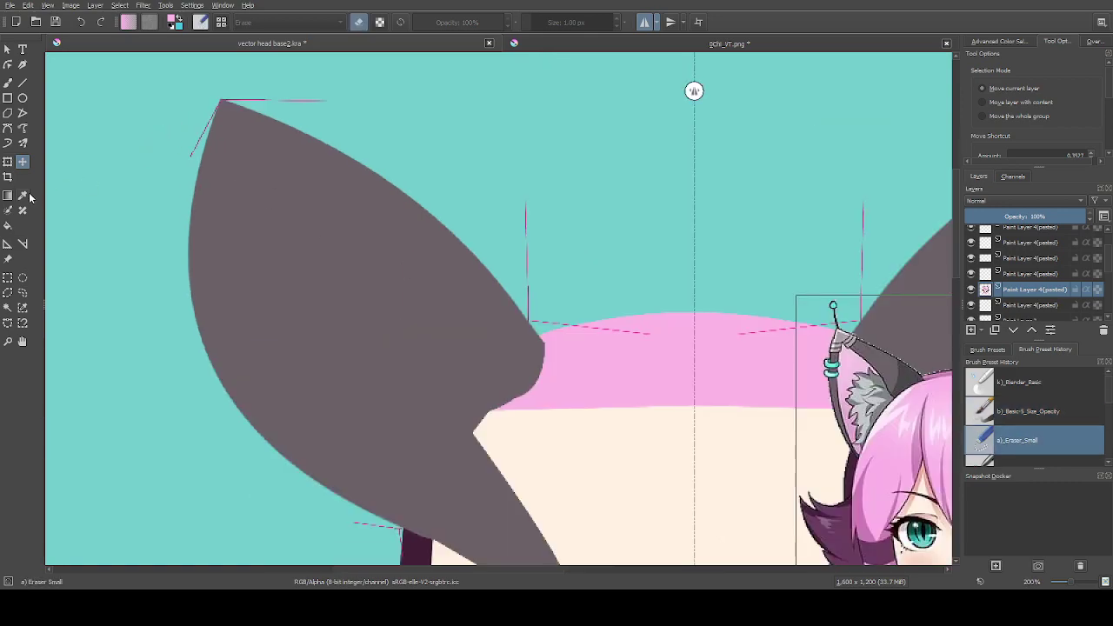
click(8, 128)
Try erasing along the left ear's outer edge with a mirrored closed Bezier shape on the reference layer, and undo it
click(217, 99)
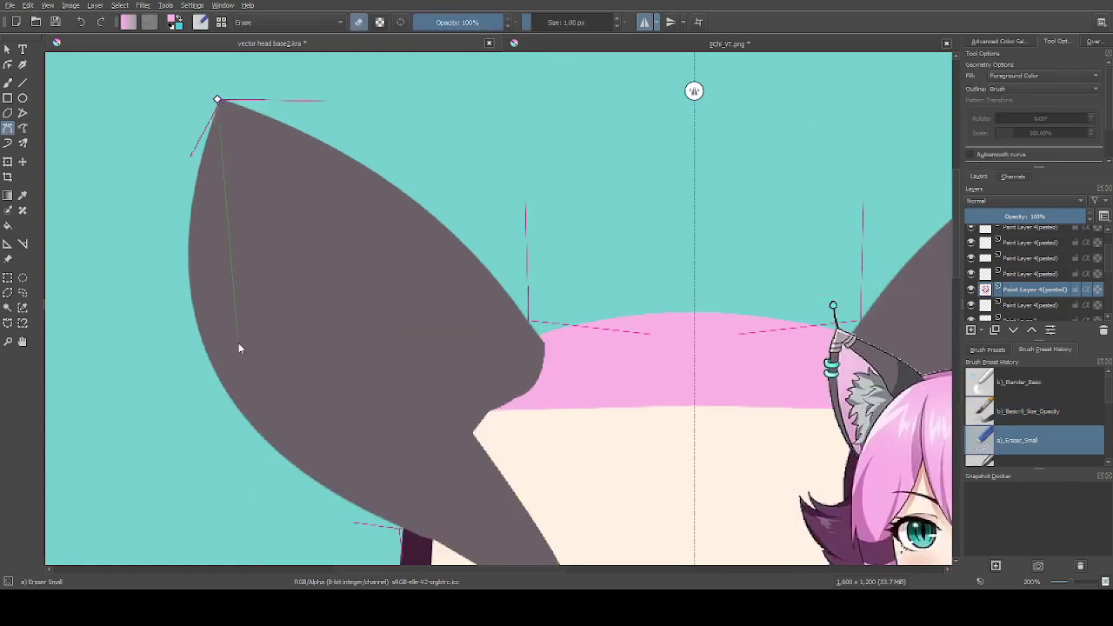
drag(400, 528, 448, 299)
scroll(489, 375, down, 1)
scroll(431, 289, down, 1)
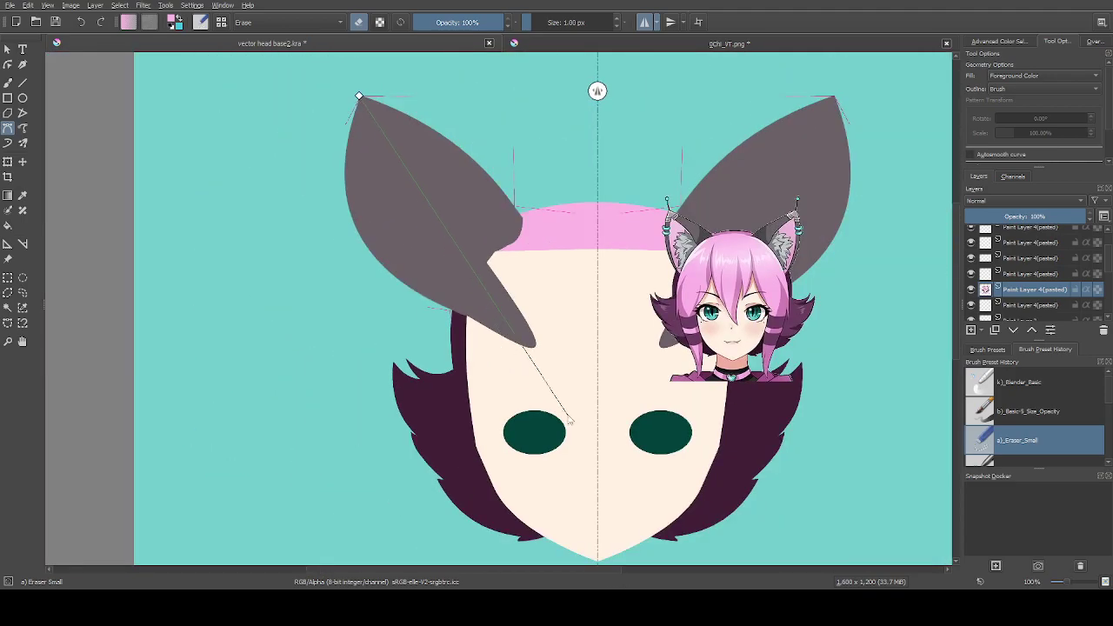
scroll(435, 296, up, 2)
scroll(437, 302, down, 2)
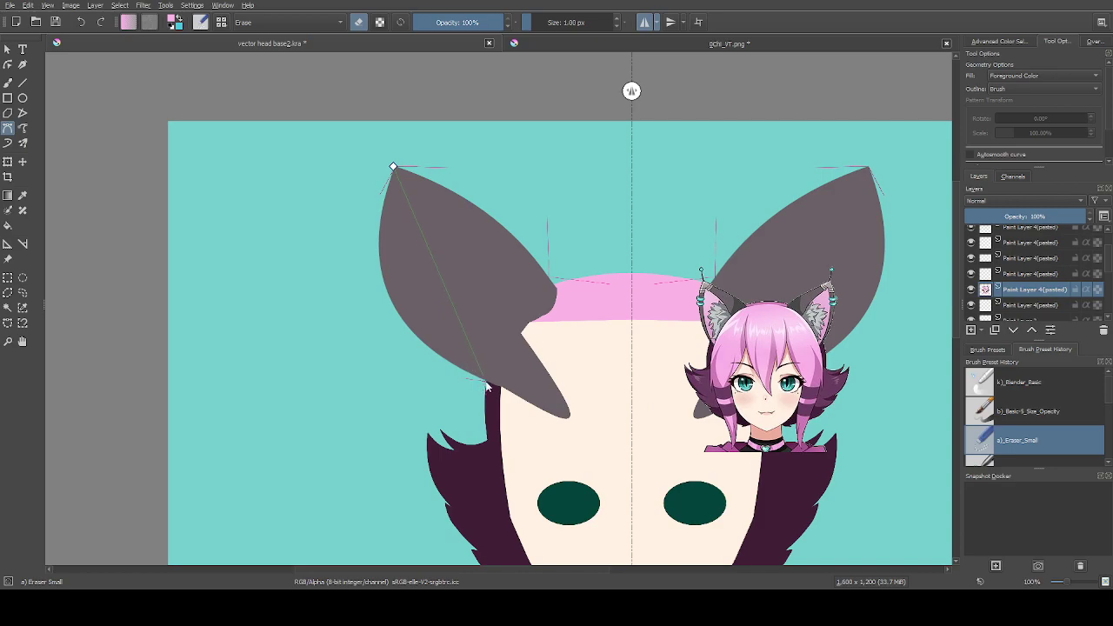
drag(485, 383, 607, 427)
drag(607, 426, 603, 436)
click(271, 423)
click(238, 266)
click(328, 204)
click(393, 167)
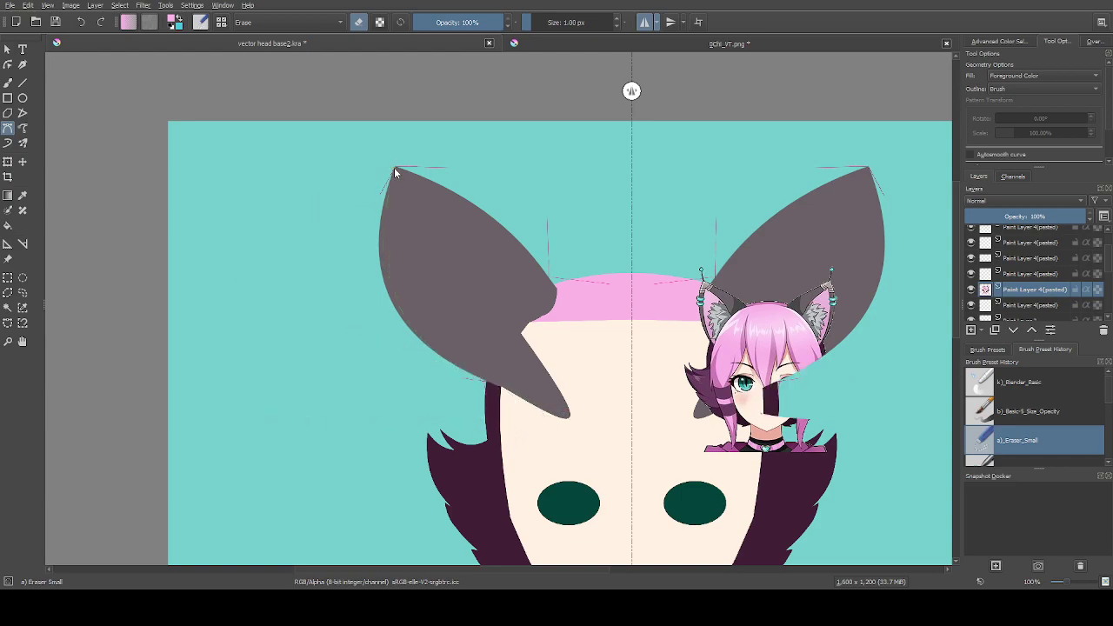
key(ctrl+z)
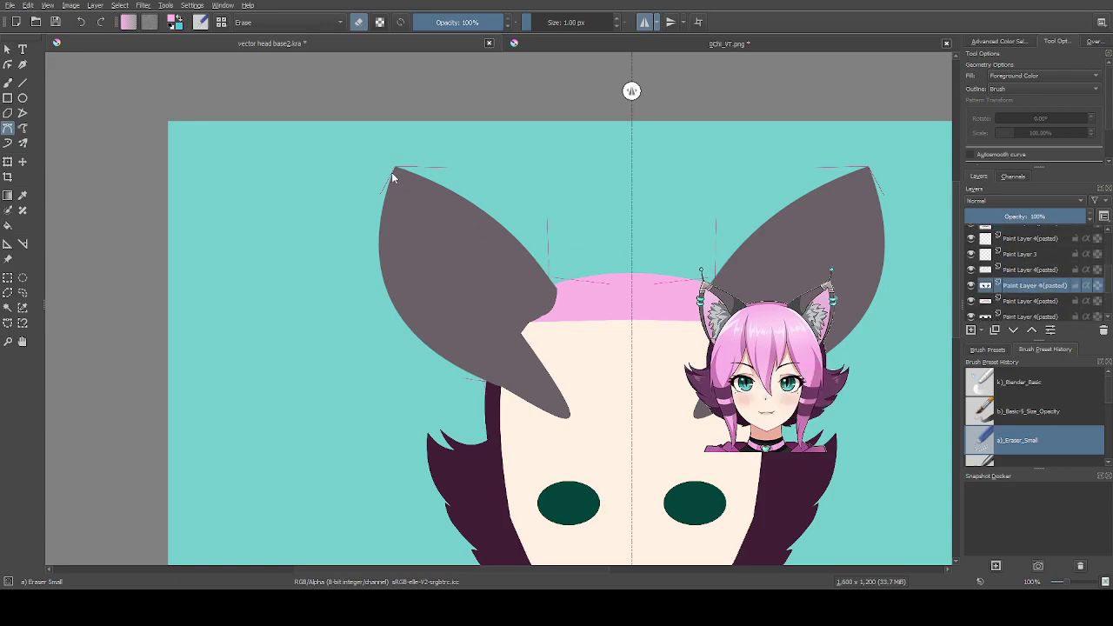
On the grey ear layer, trim the ears' outer edges with a mirrored closed Bezier eraser shape, and return to the b) Basic-5 Size Opacity preset
scroll(394, 164, up, 2)
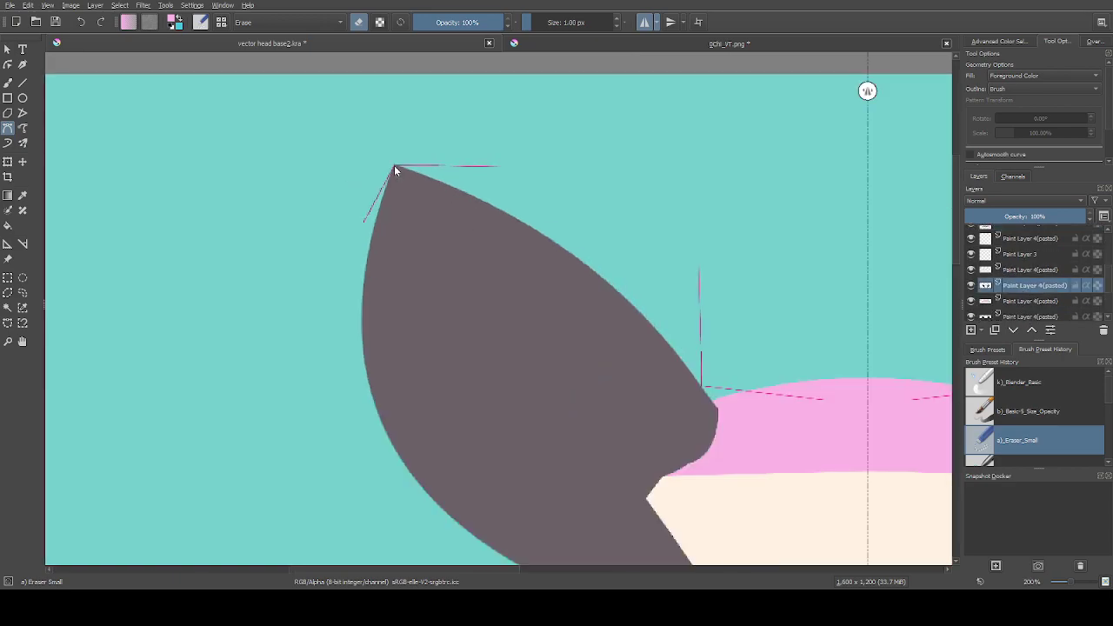
scroll(394, 166, down, 3)
drag(424, 297, 536, 343)
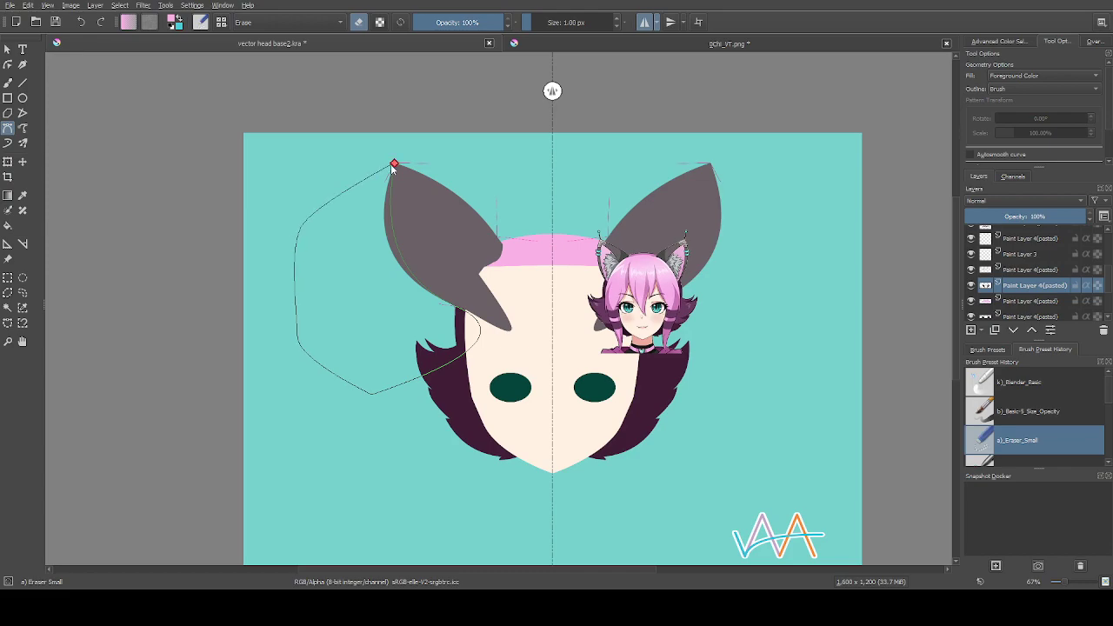
click(394, 164)
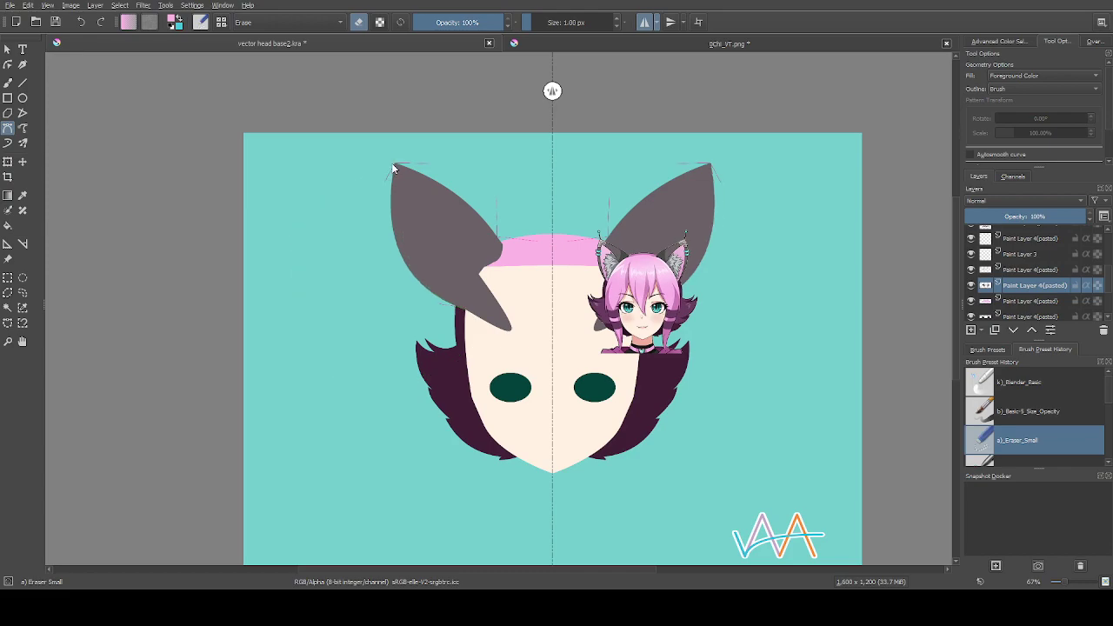
key(1)
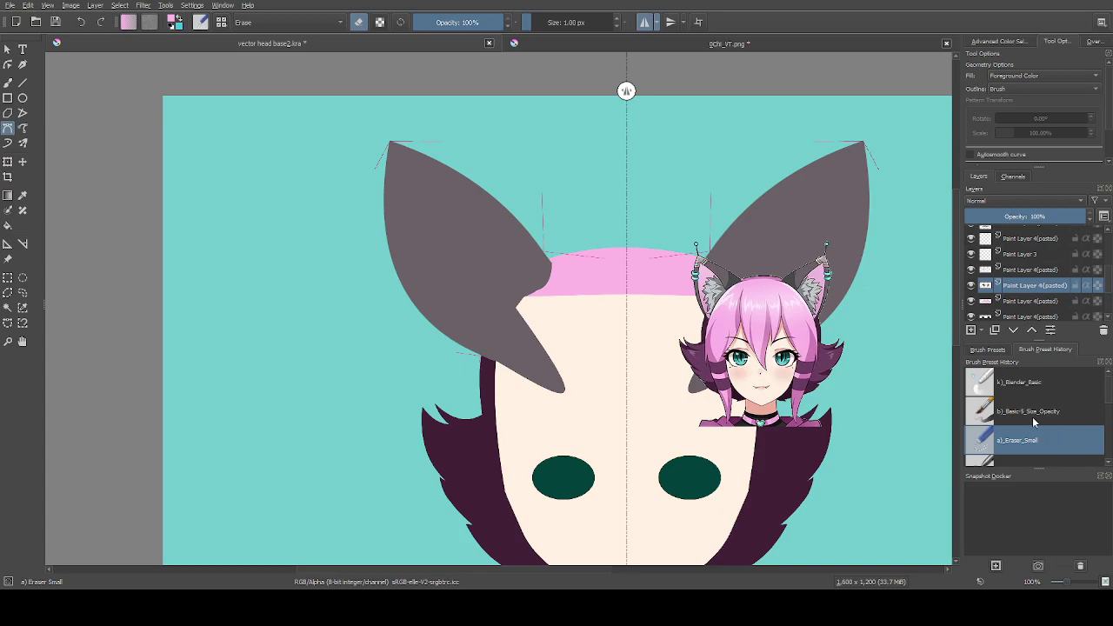
key(slash)
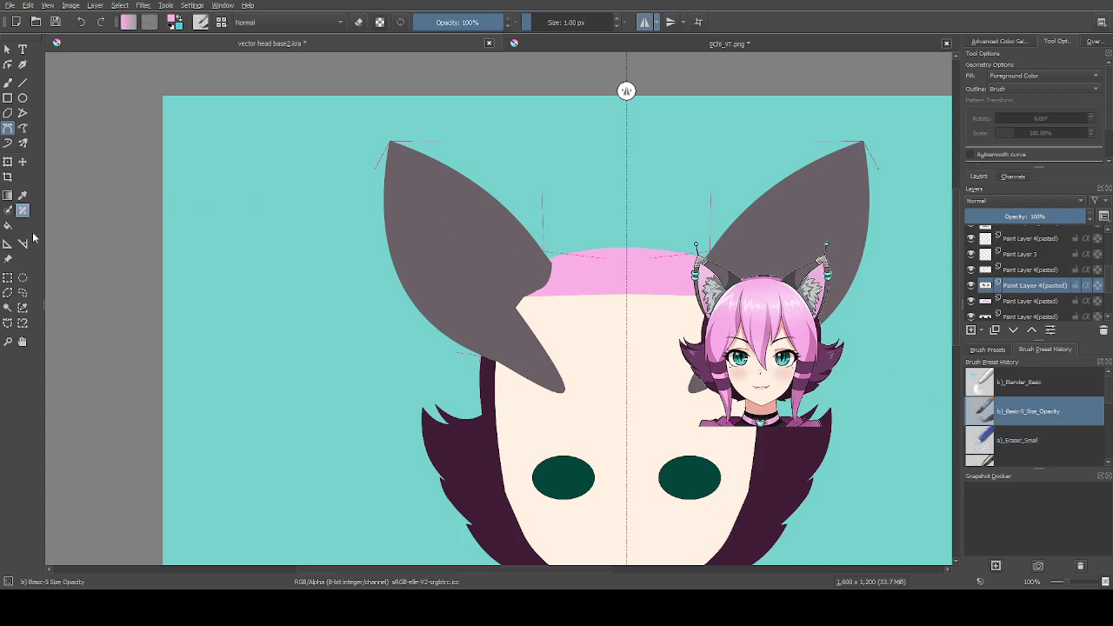
Try filling a mirrored closed Bezier shape in pink along the ear's inner edge from tip to base, and undo it
scroll(396, 147, up, 1)
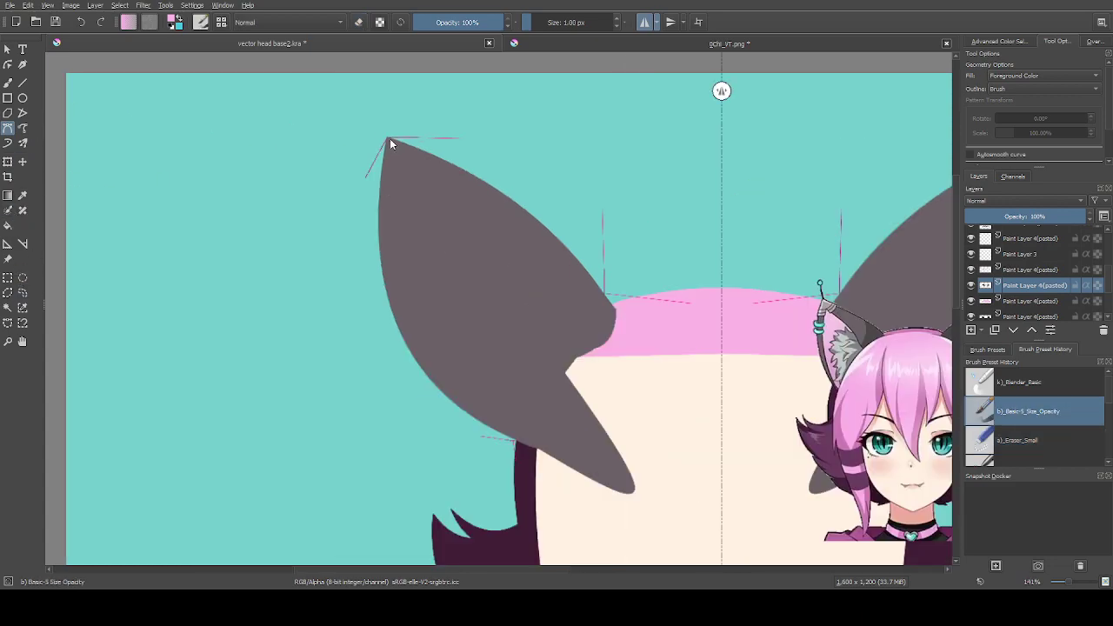
click(388, 137)
drag(603, 293, 631, 392)
click(393, 139)
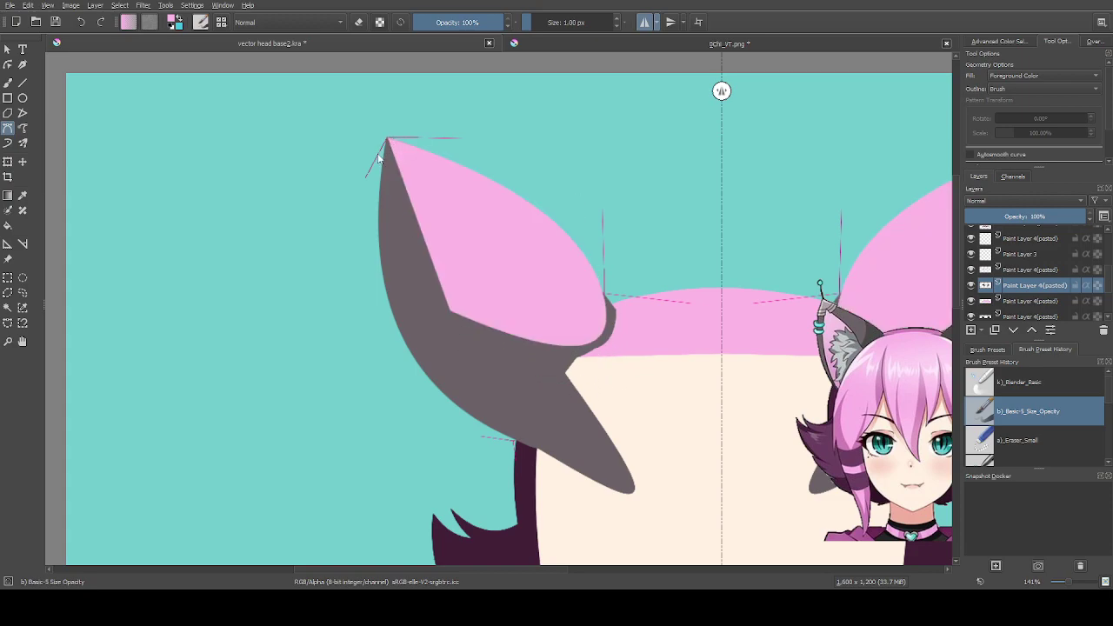
key(ctrl+z)
Pick the ear's dark grey as the foreground colour and start a mirrored Bezier shape at the ear tip
ctrl+click(497, 249)
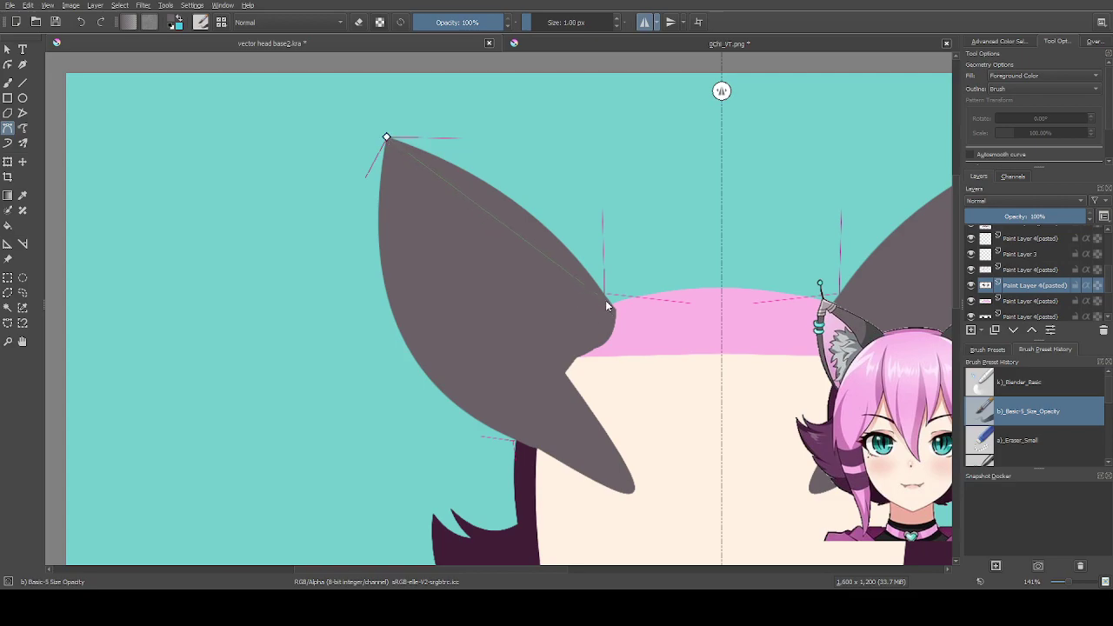
Fill out the upper edge of the grey ears with a mirrored Bézier shape running from the ear tip to the inner base
drag(604, 297, 634, 398)
key(Return)
scroll(440, 295, down, 1)
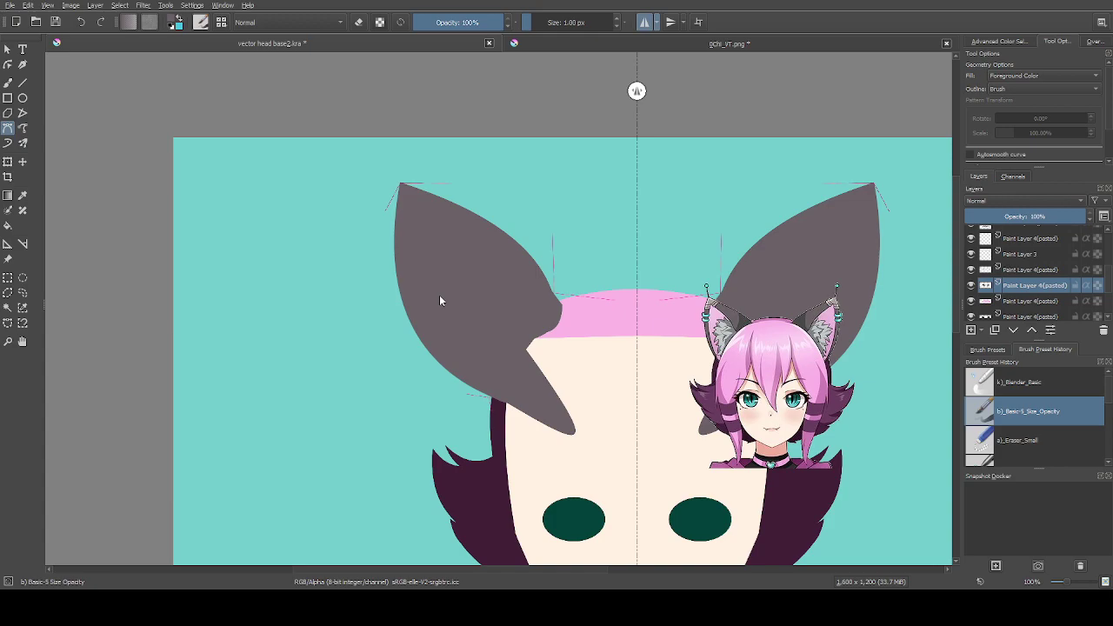
click(406, 186)
drag(554, 297, 568, 368)
key(Return)
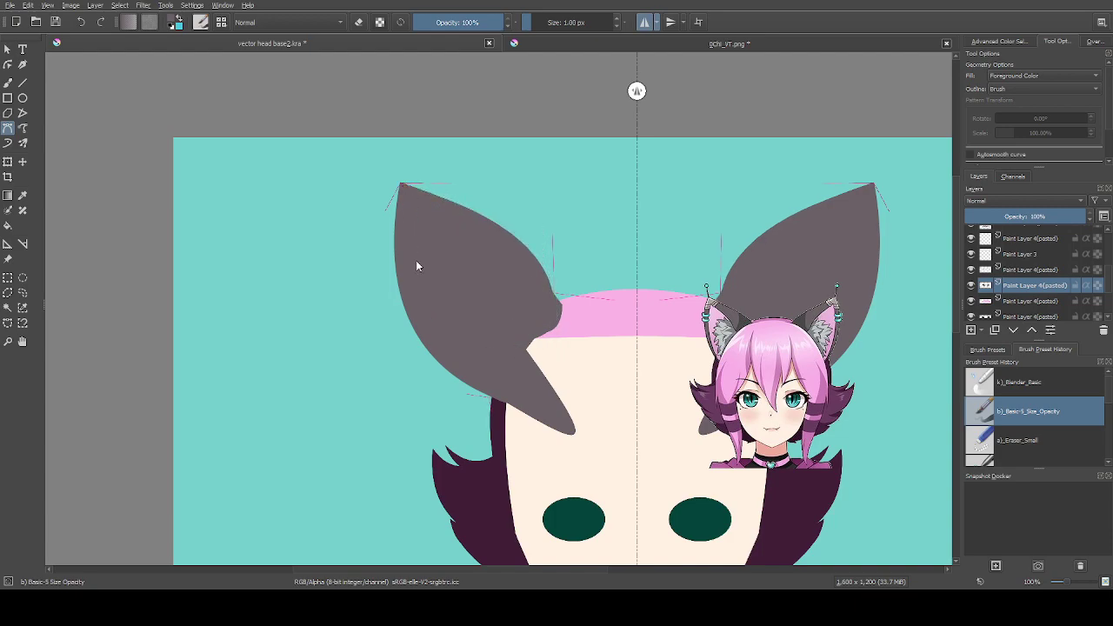
scroll(449, 262, up, 1)
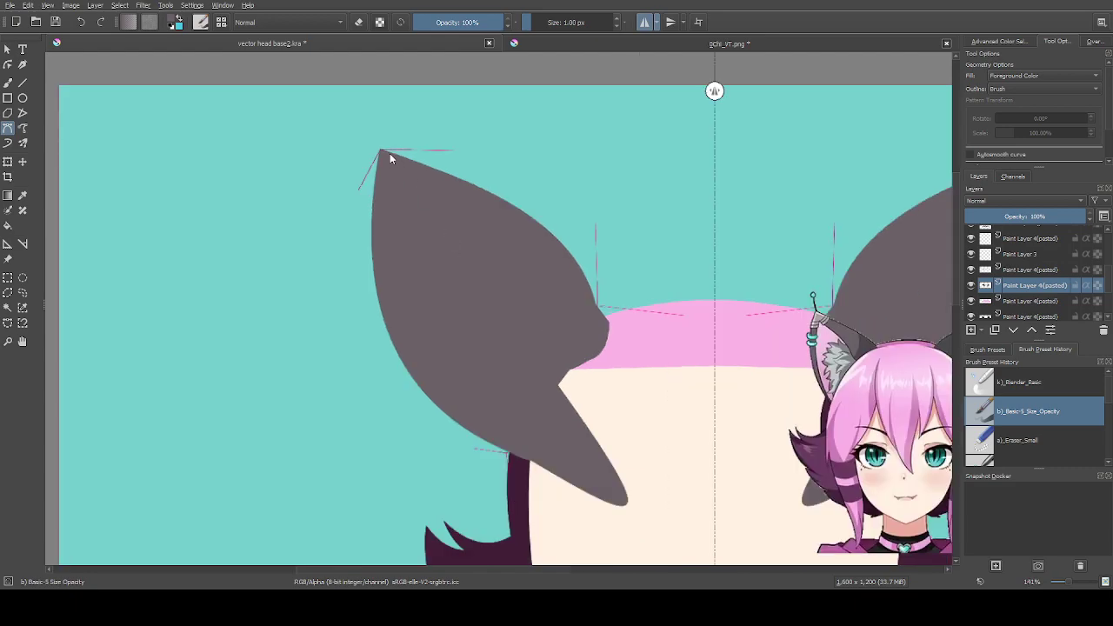
drag(597, 311, 604, 397)
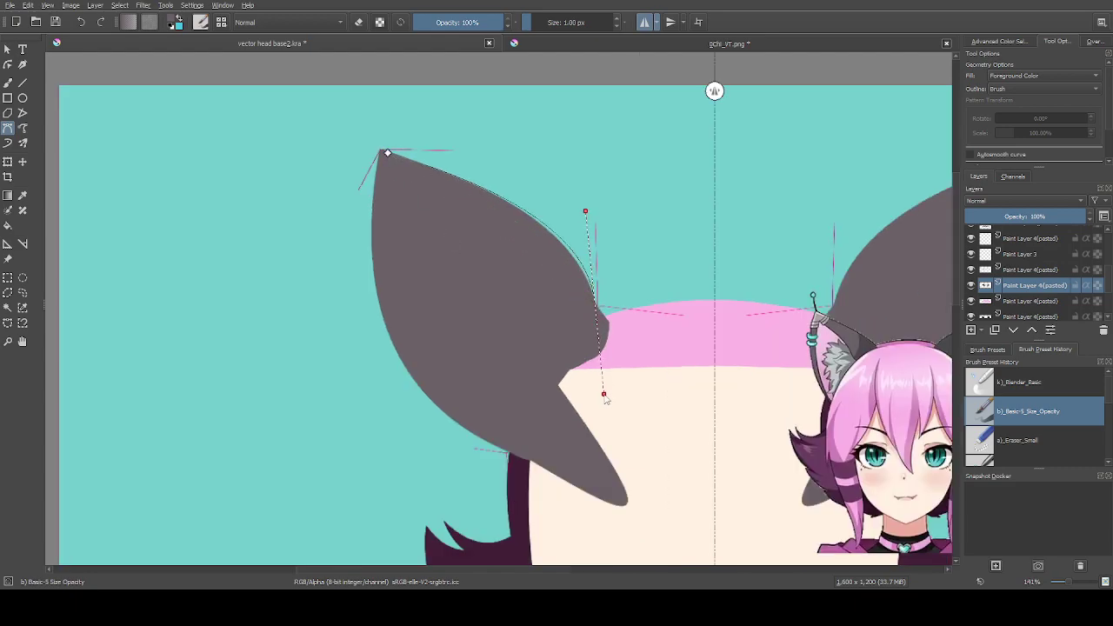
click(388, 155)
scroll(398, 345, down, 2)
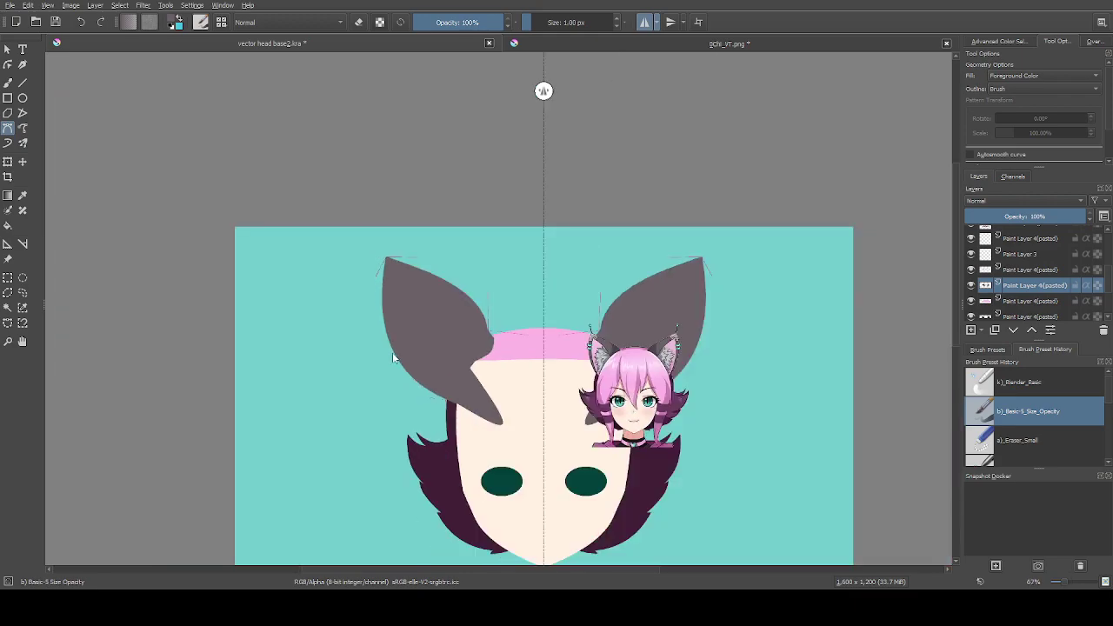
scroll(392, 352, up, 1)
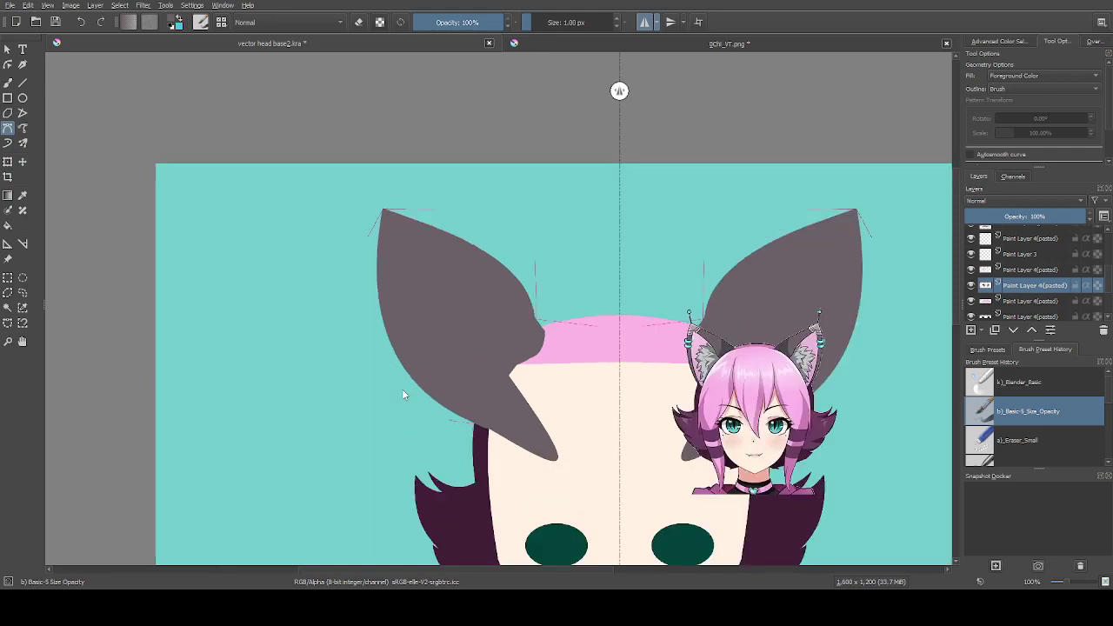
Switch to the a)_Eraser_Small brush preset for trimming the ears
click(1027, 440)
scroll(548, 326, up, 2)
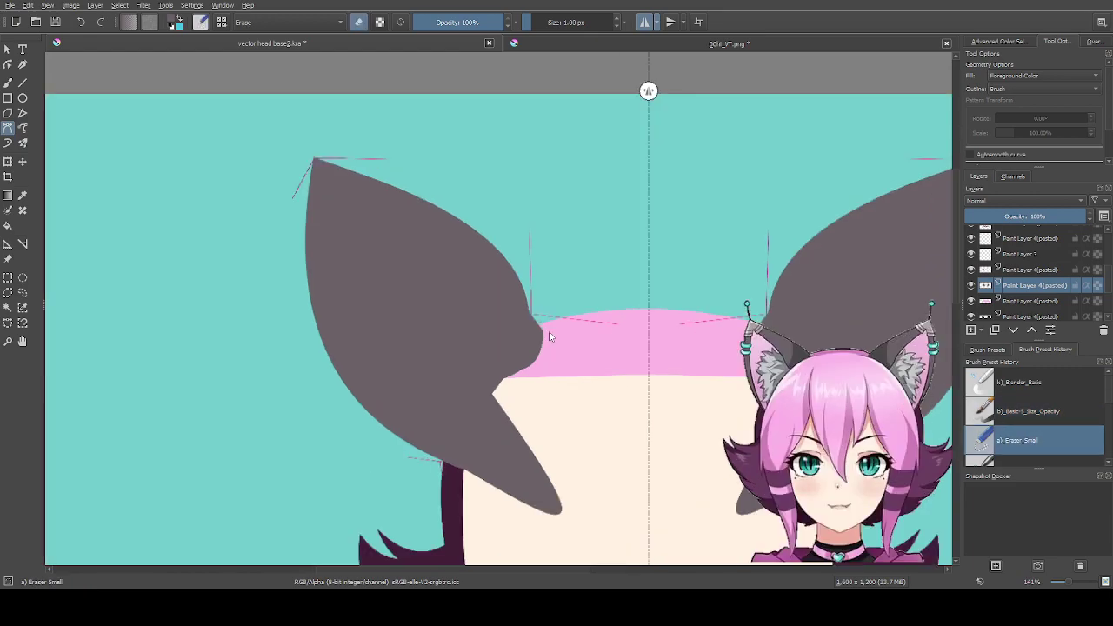
scroll(548, 326, down, 1)
Try to erase the overhanging lower part of the ears along a deep curve, and undo the erasure
click(577, 274)
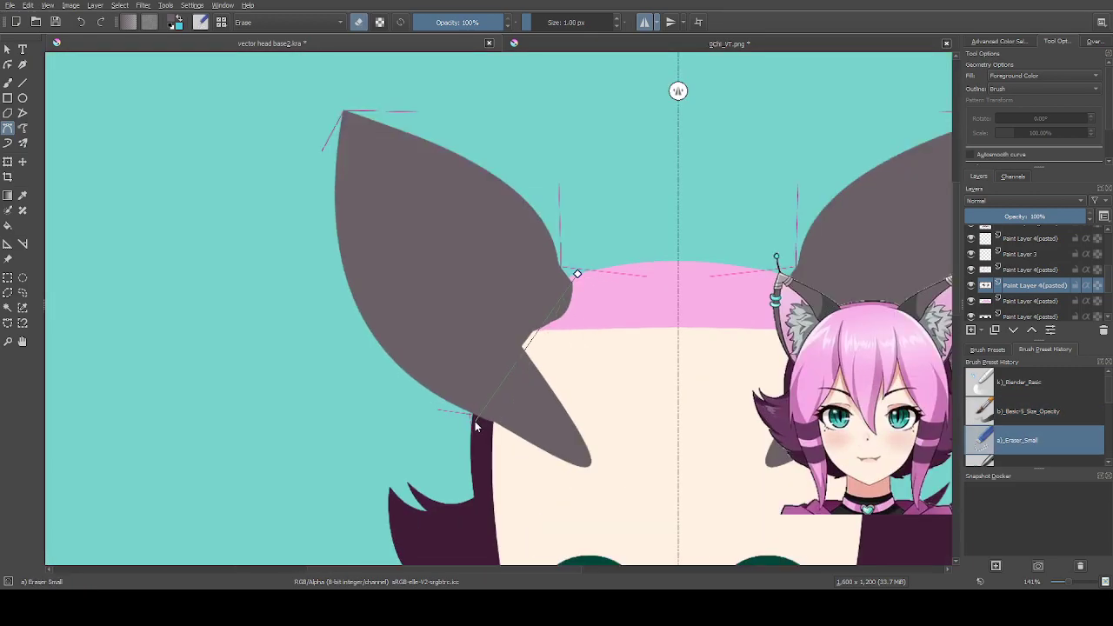
drag(473, 424, 488, 523)
click(671, 454)
click(578, 274)
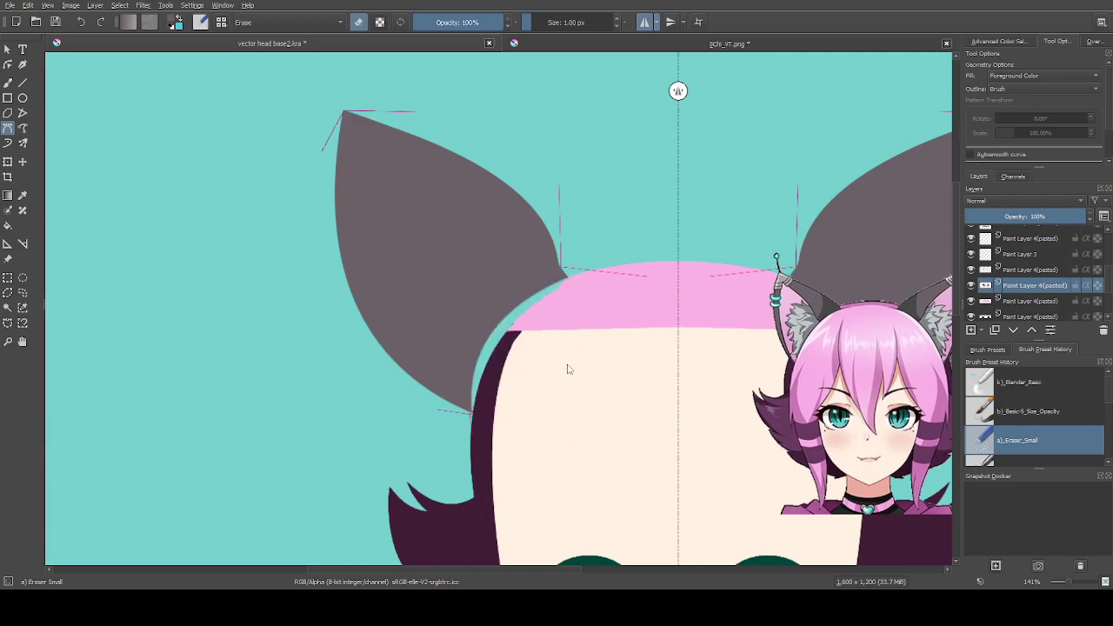
key(ctrl+z)
Erase the part of the ears overhanging the face with a shallow closed Bézier curve between the inner and outer ear bases
click(576, 278)
drag(467, 412, 497, 487)
click(630, 424)
click(577, 279)
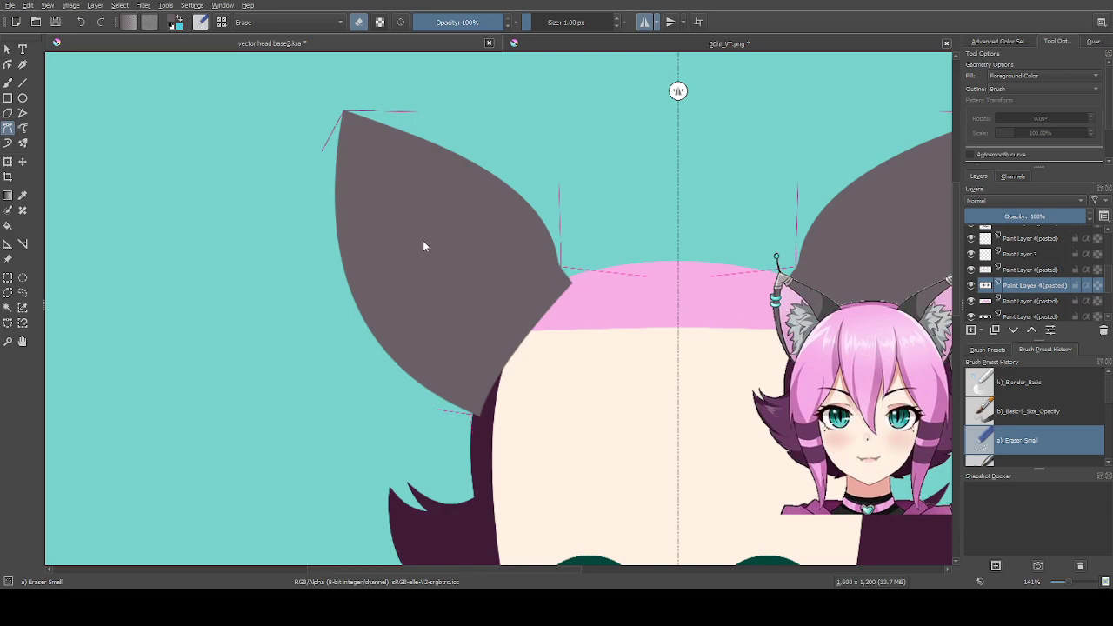
Switch back to the b)_Basic-5_Size_Opacity brush and activate the pink hair layer
click(1048, 412)
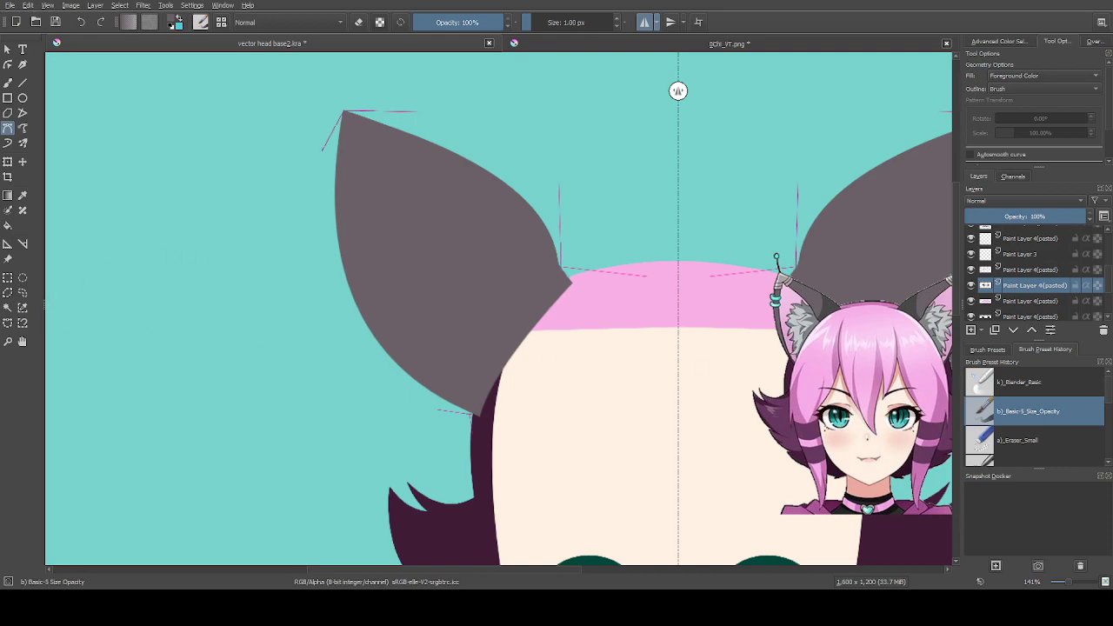
click(1027, 303)
scroll(563, 289, up, 1)
click(559, 264)
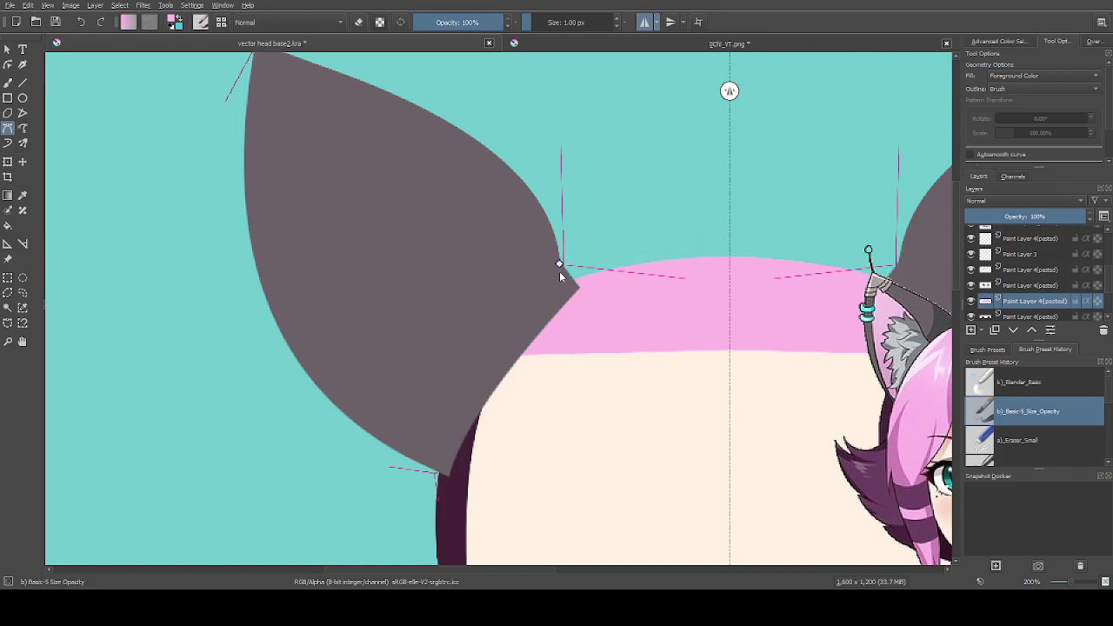
Enlarge the pink hair band by selecting its contiguous area, growing the selection and filling it with pink, and deselect it
click(8, 307)
scroll(350, 329, down, 1)
click(581, 326)
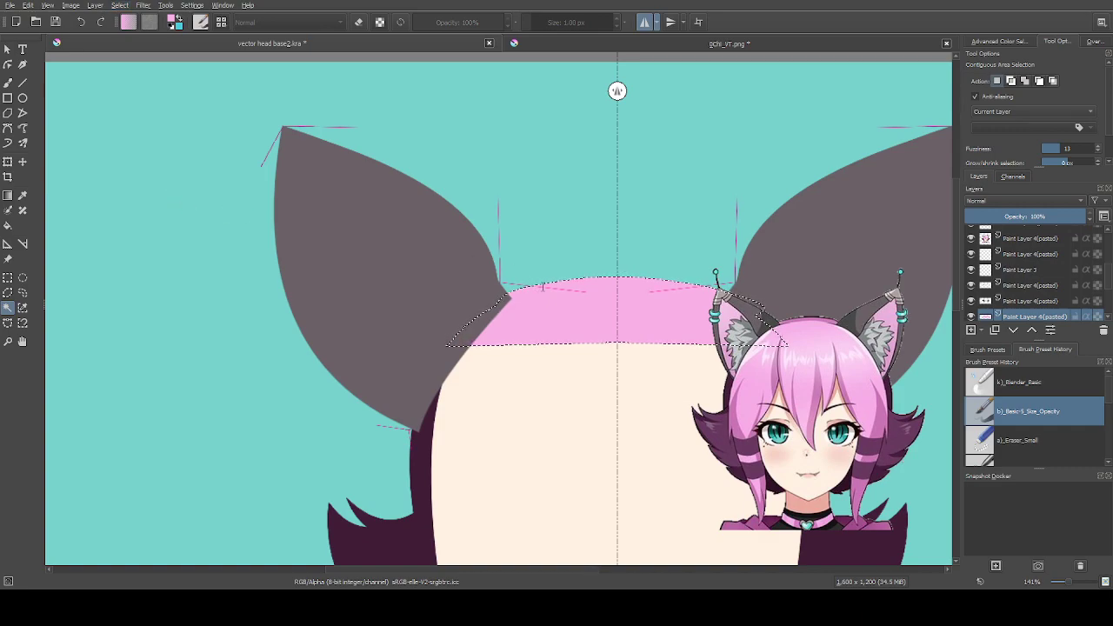
click(579, 316)
key(f)
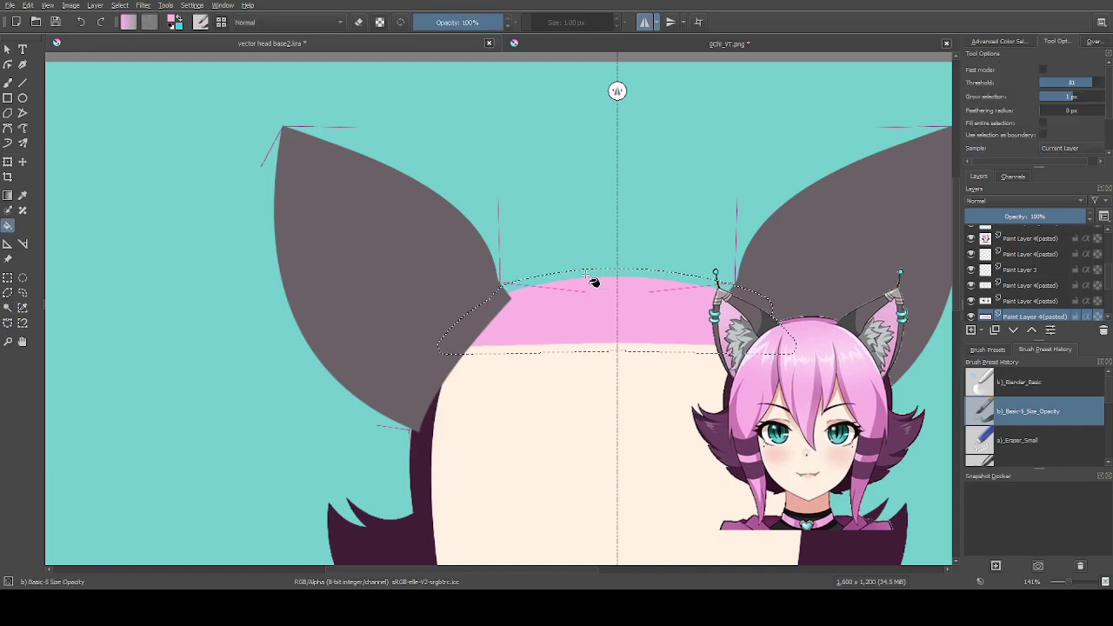
click(595, 281)
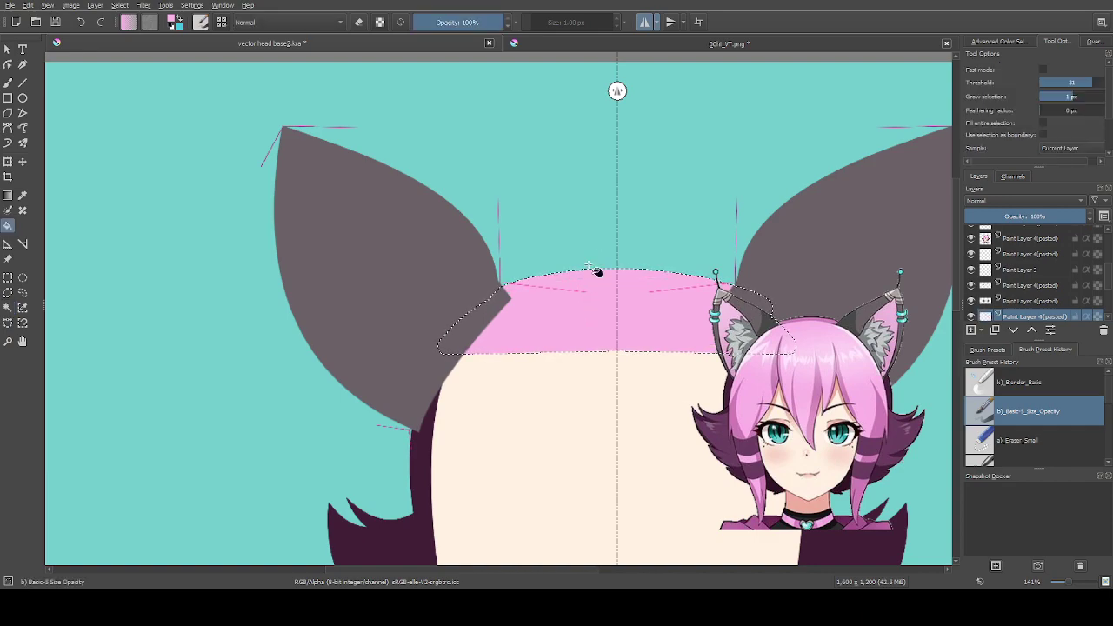
key(ctrl+shift+a)
scroll(537, 310, up, 1)
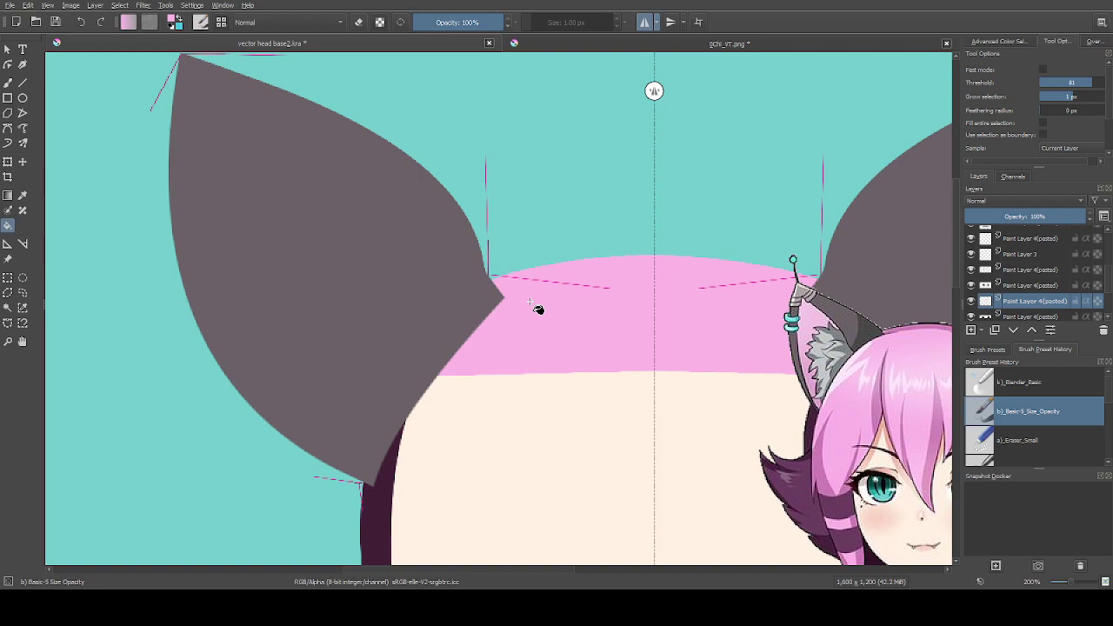
Raise the top of the pink hair with a mirrored Bézier shape arching from the ear's inner base over the head's centre line
click(23, 83)
scroll(555, 291, up, 1)
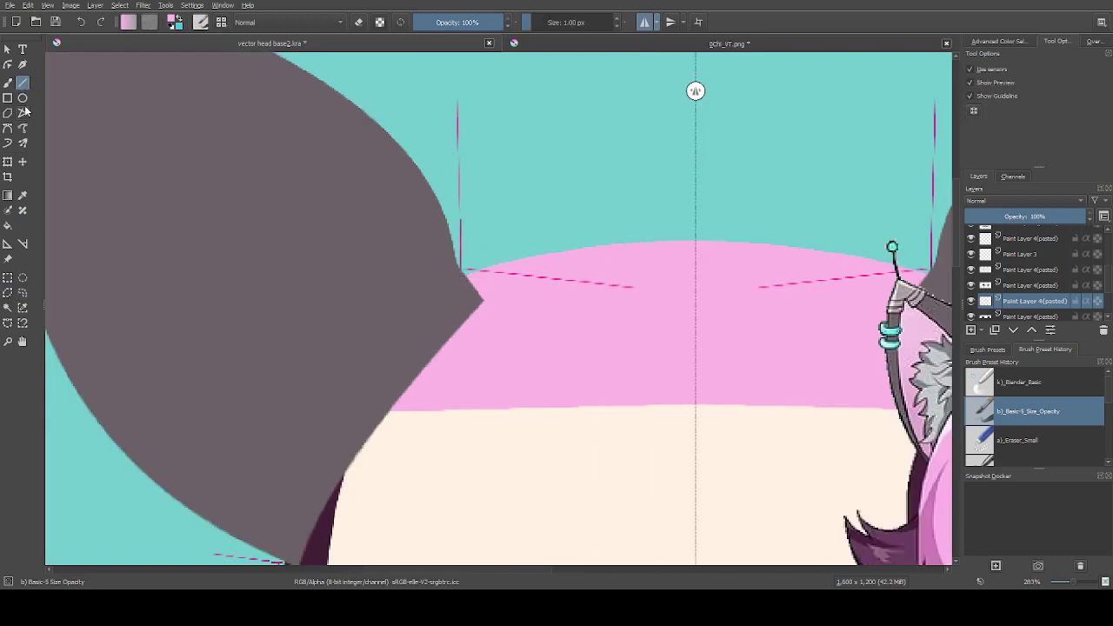
click(8, 142)
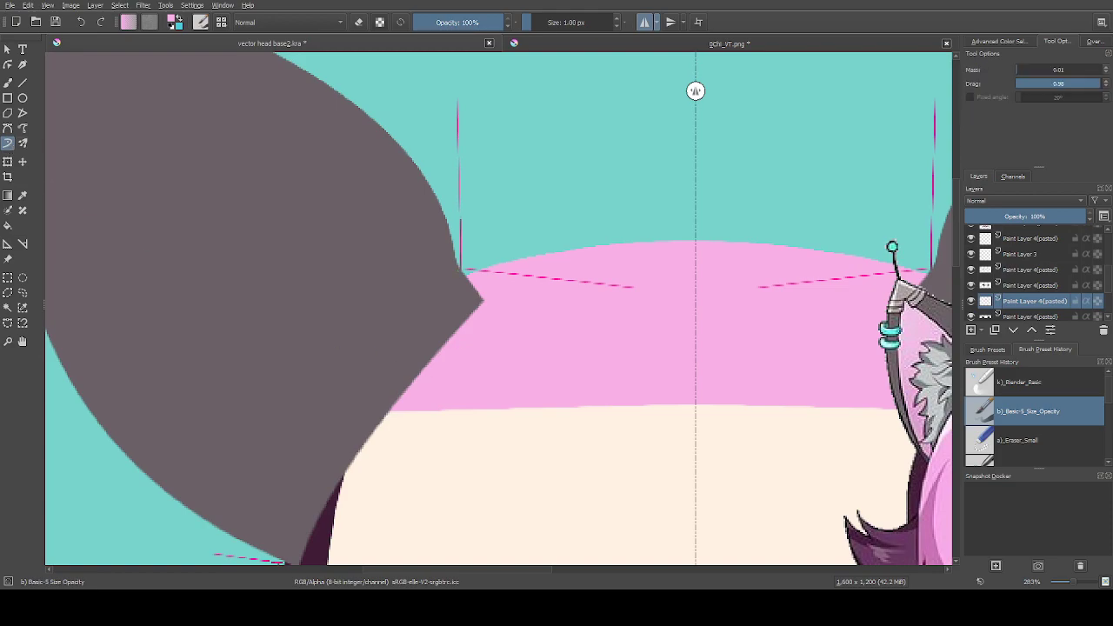
click(8, 128)
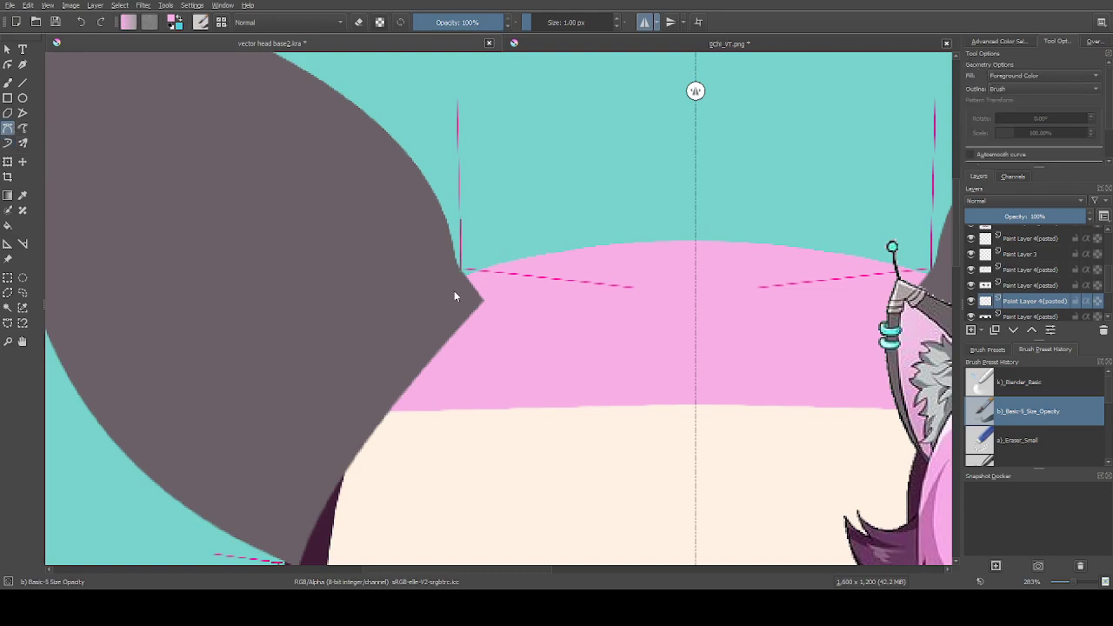
click(457, 272)
drag(700, 234, 812, 241)
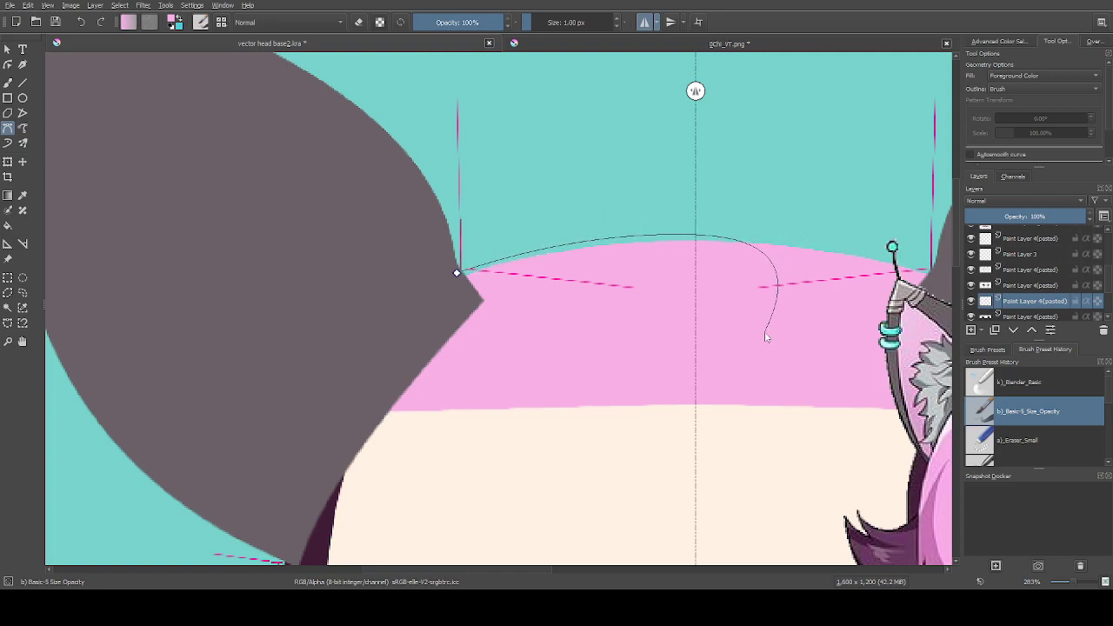
key(BackSpace)
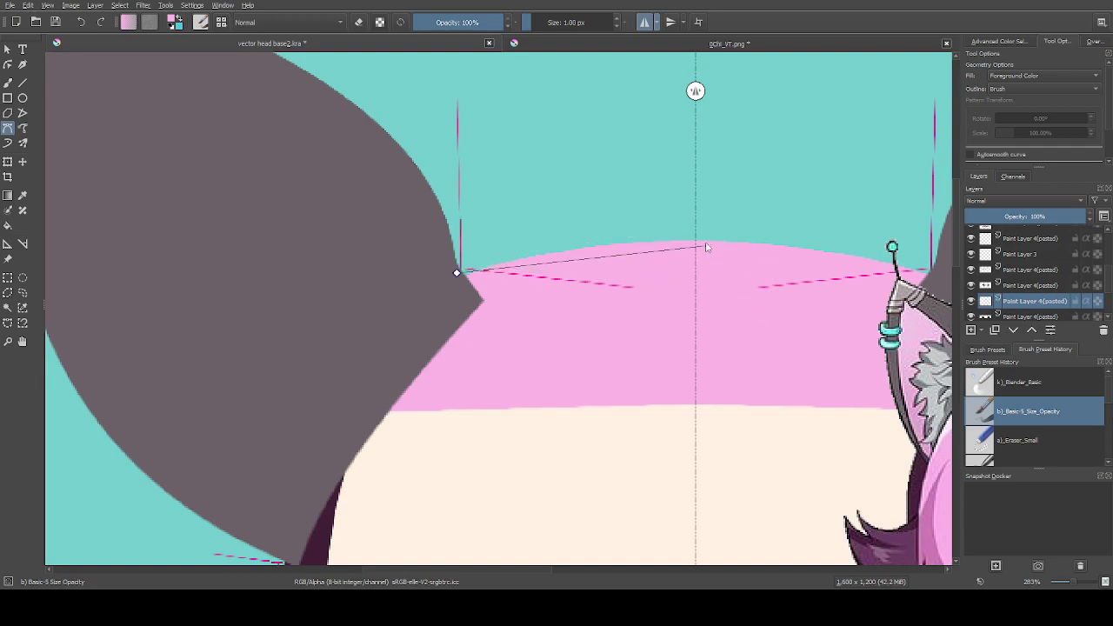
drag(696, 230, 825, 230)
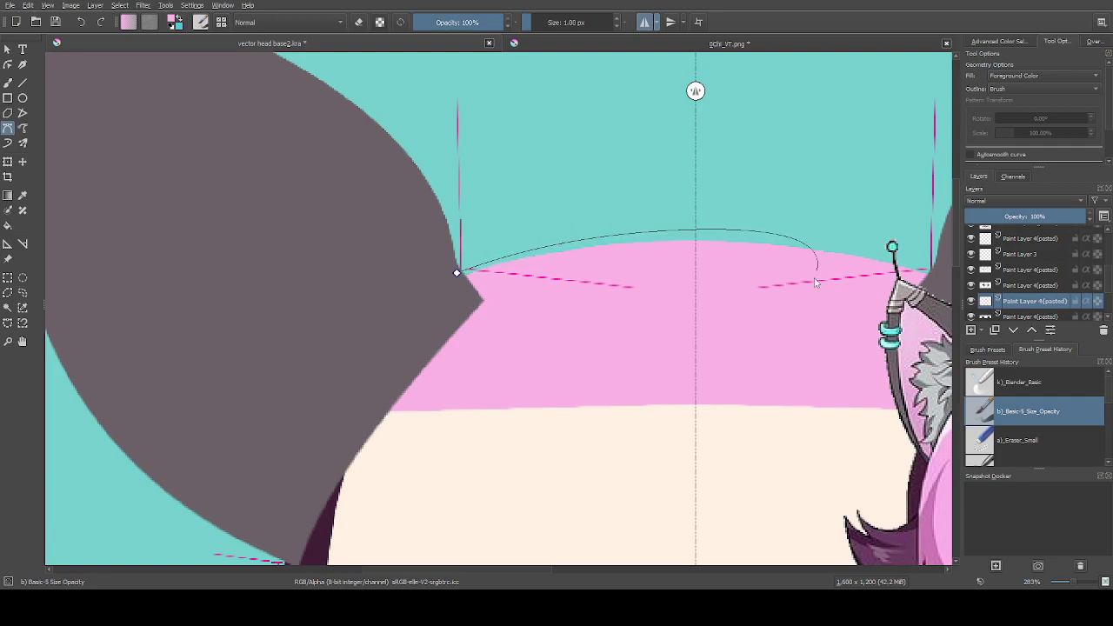
click(453, 273)
scroll(400, 318, down, 1)
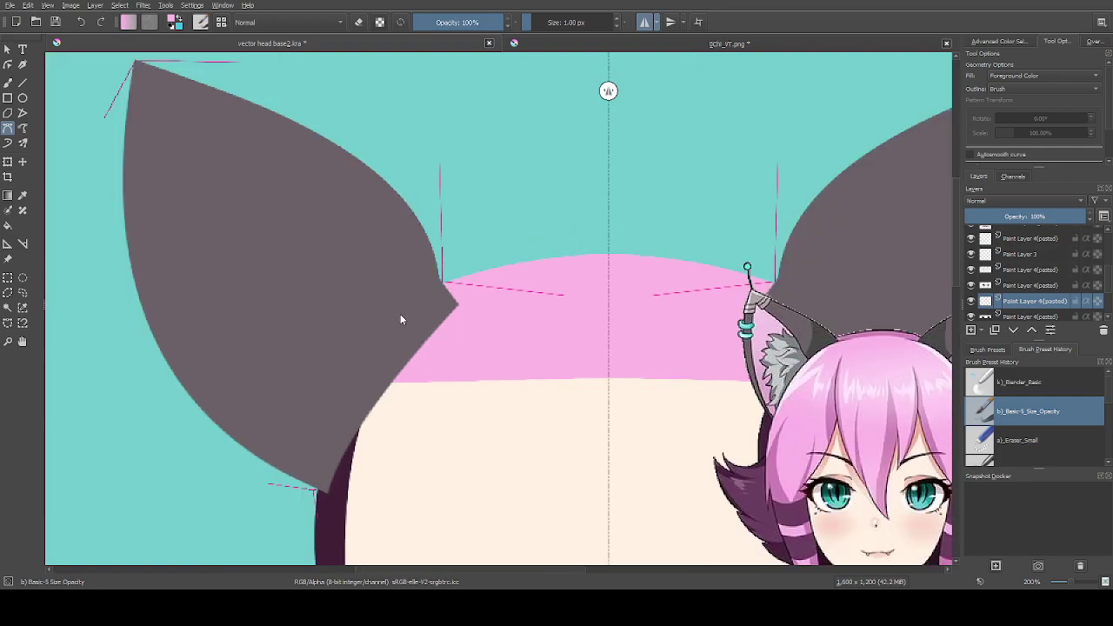
Clear the magenta guide lines around the ears from their layer
scroll(409, 335, down, 1)
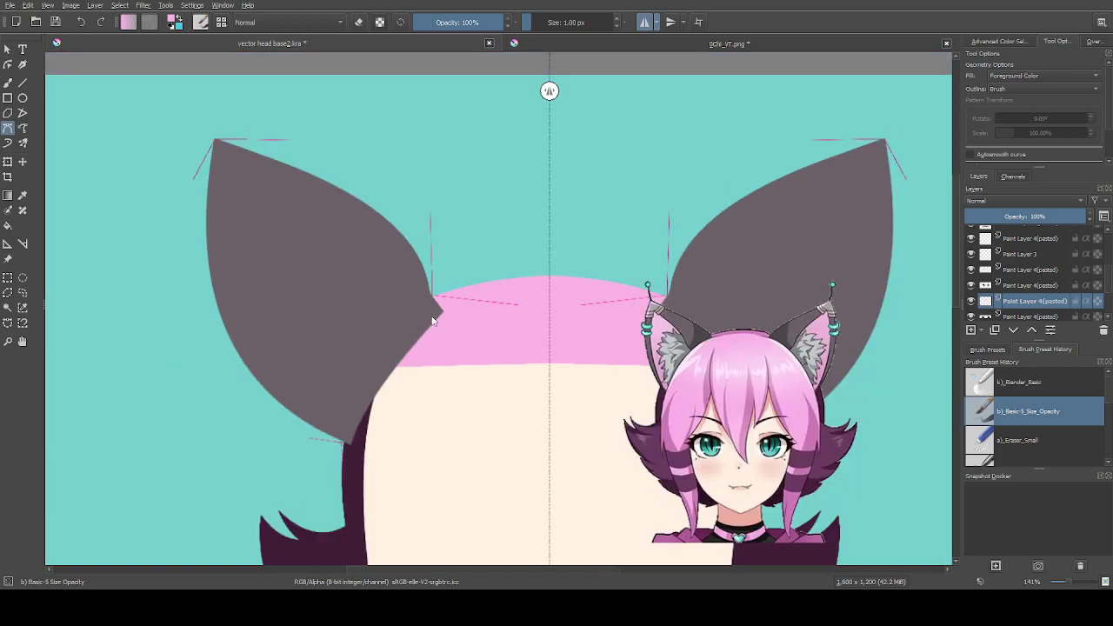
drag(567, 233, 582, 210)
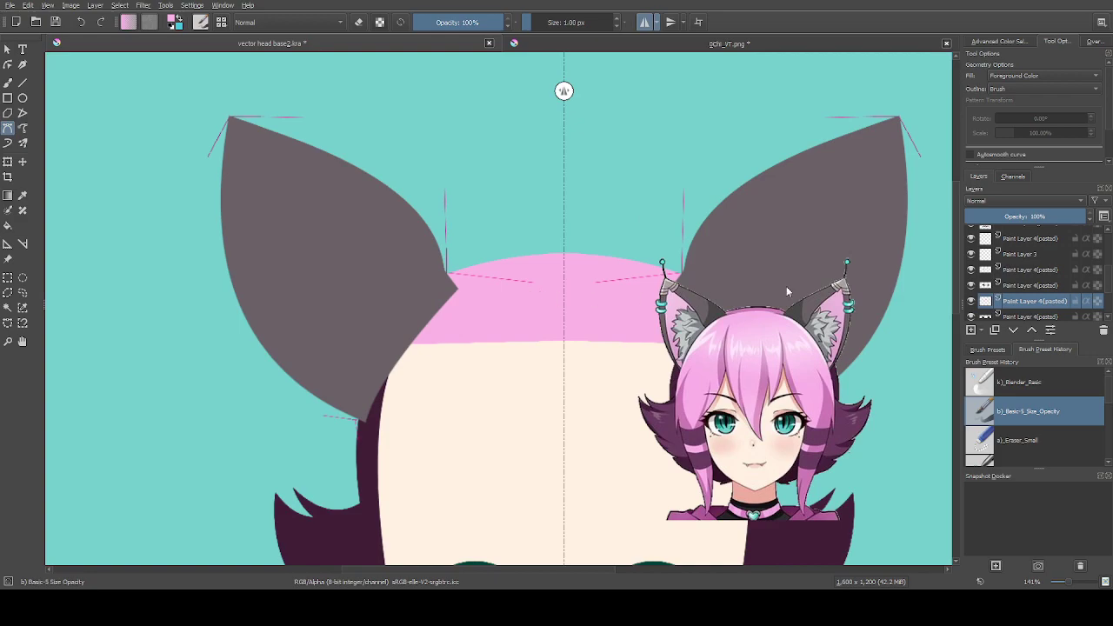
click(1044, 277)
scroll(437, 311, down, 2)
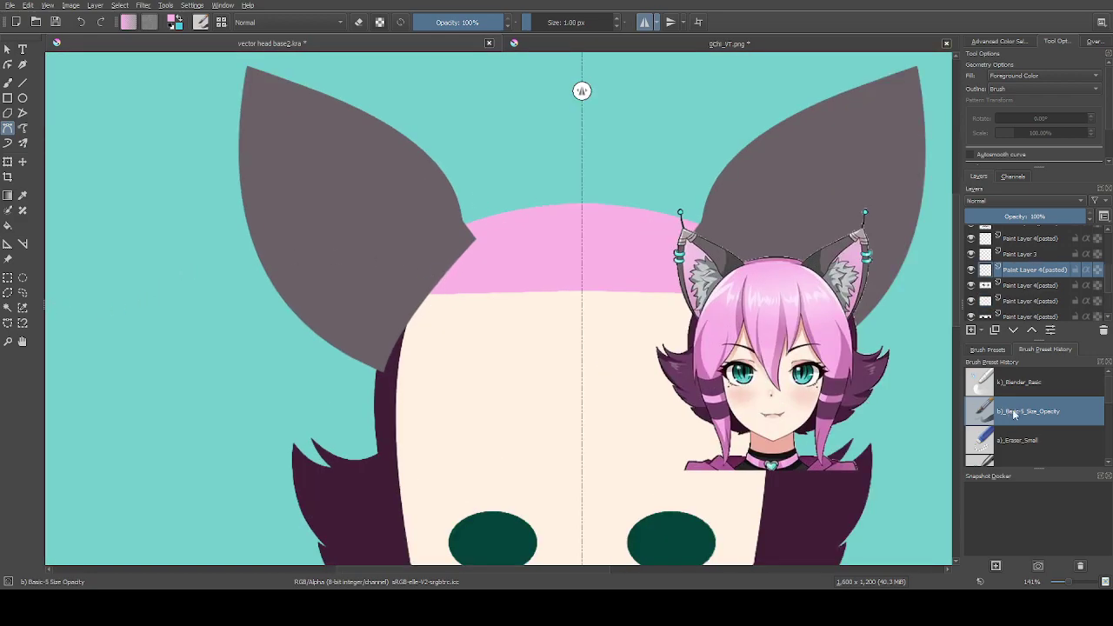
Round off the pointed inner corner of the ears by erasing it on the ear layer with a closed Bézier curve and a)_Eraser_Small
click(1040, 288)
click(1017, 440)
scroll(449, 209, up, 1)
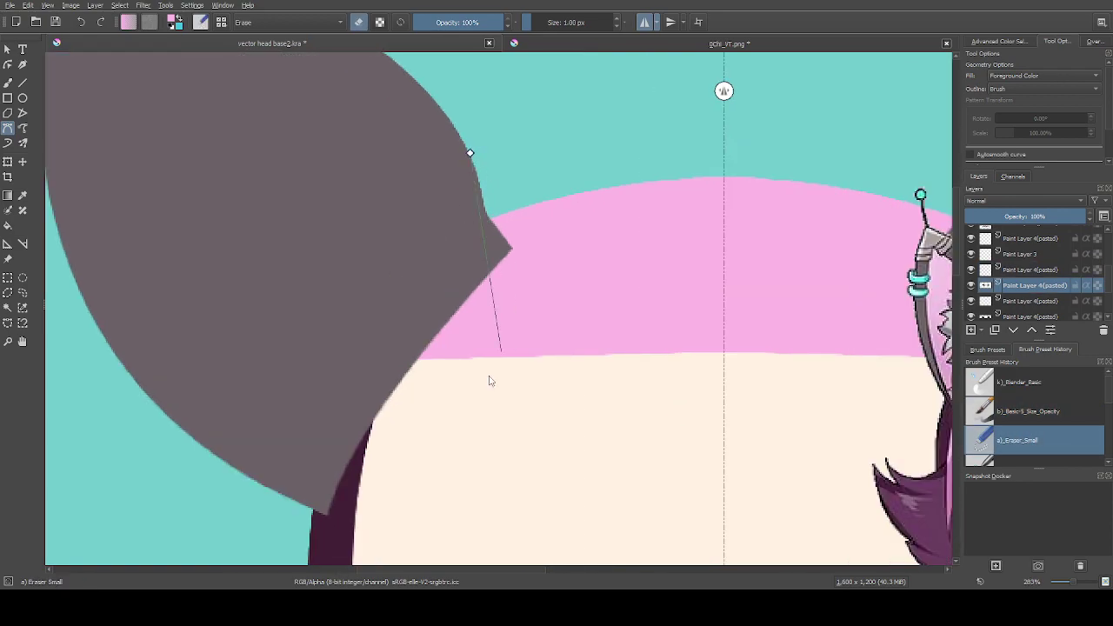
drag(328, 513, 199, 542)
scroll(433, 368, down, 4)
scroll(452, 478, up, 3)
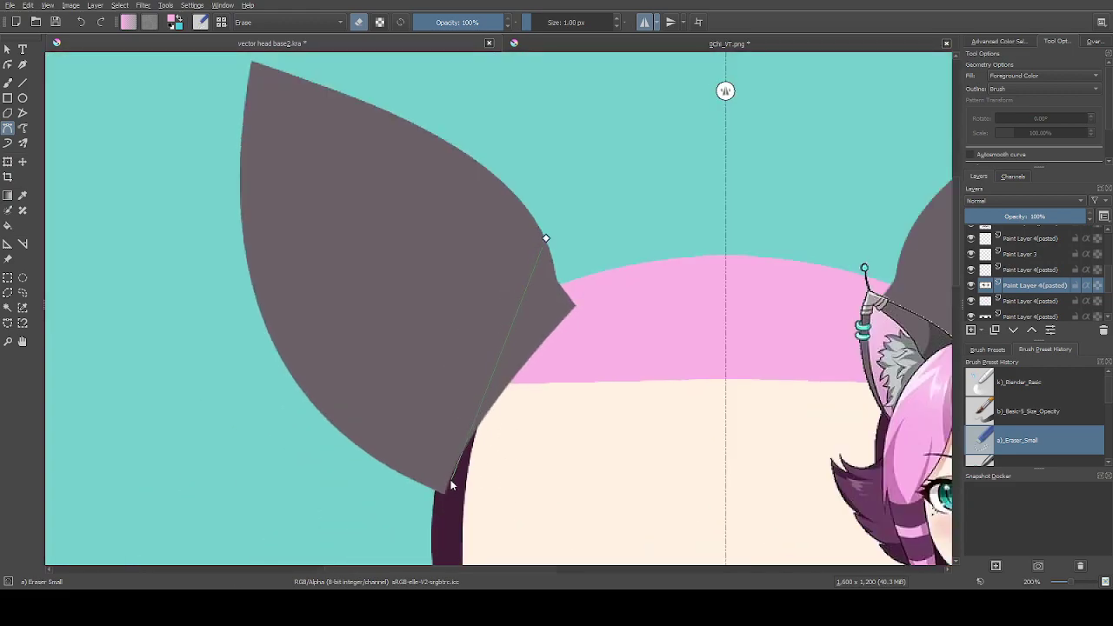
drag(445, 493, 302, 505)
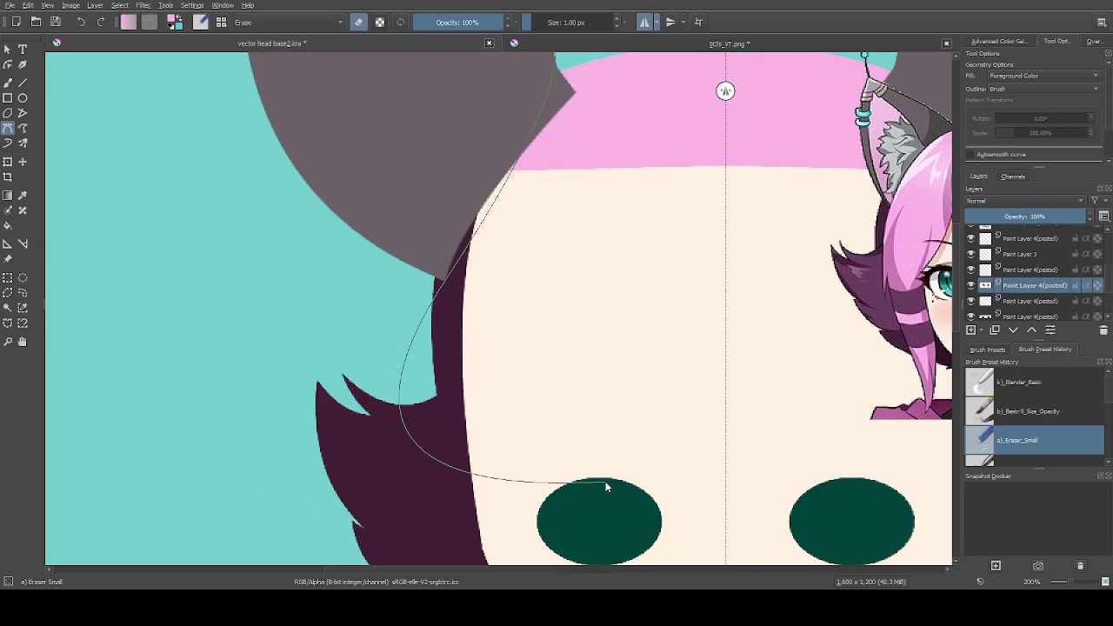
click(606, 480)
scroll(607, 480, down, 2)
click(575, 254)
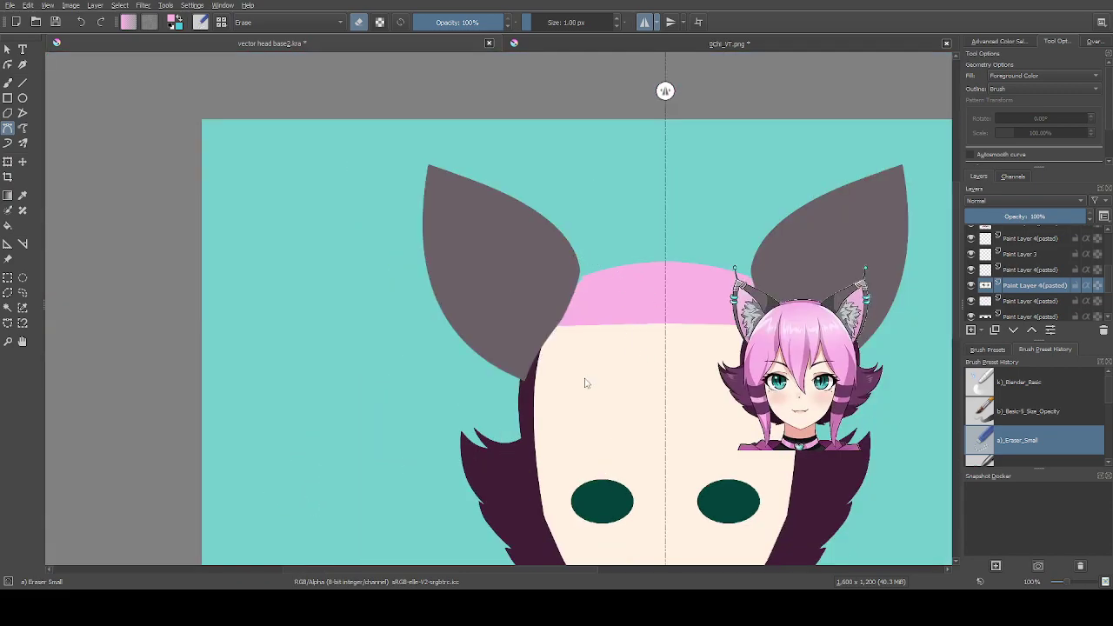
Inspect the gap where the ear meets the hair and activate the pink hair layer
scroll(588, 376, up, 3)
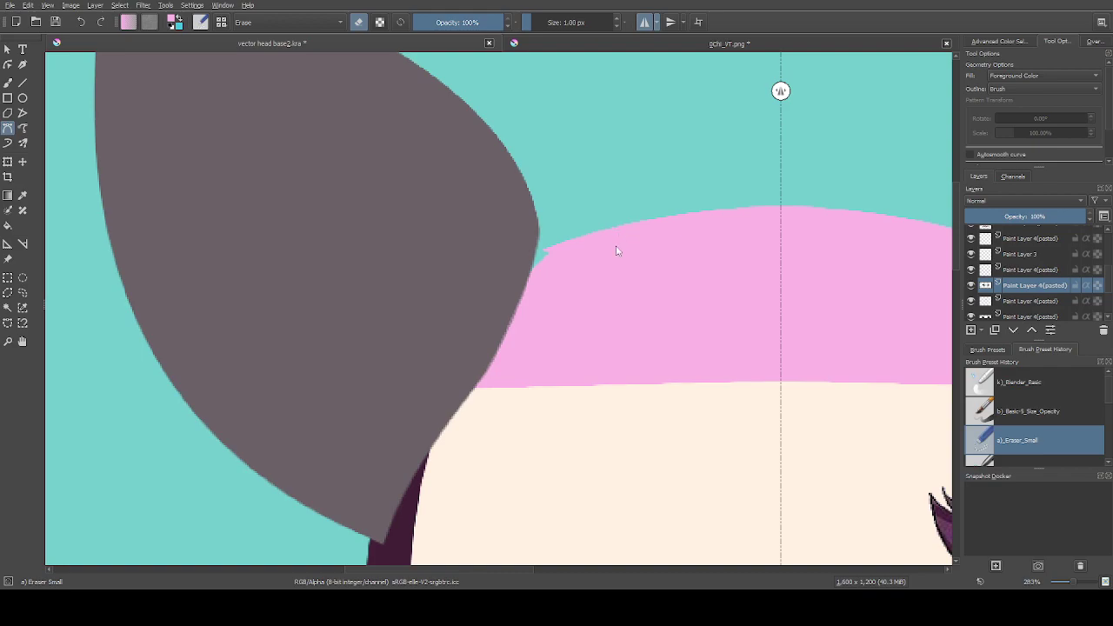
scroll(1016, 294, down, 2)
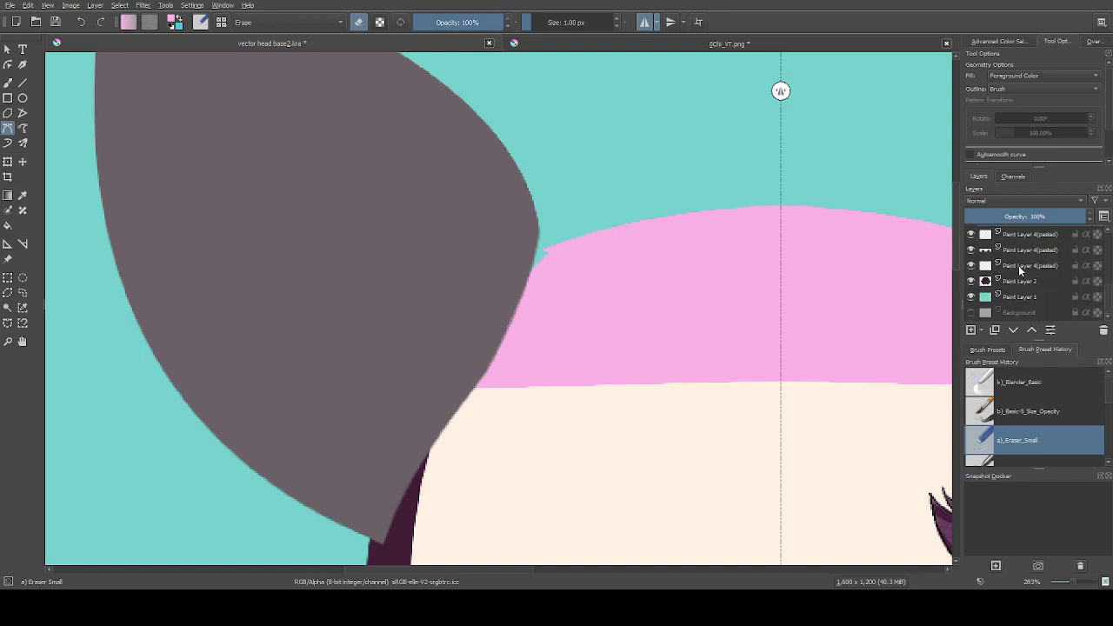
scroll(1019, 268, up, 3)
click(1020, 303)
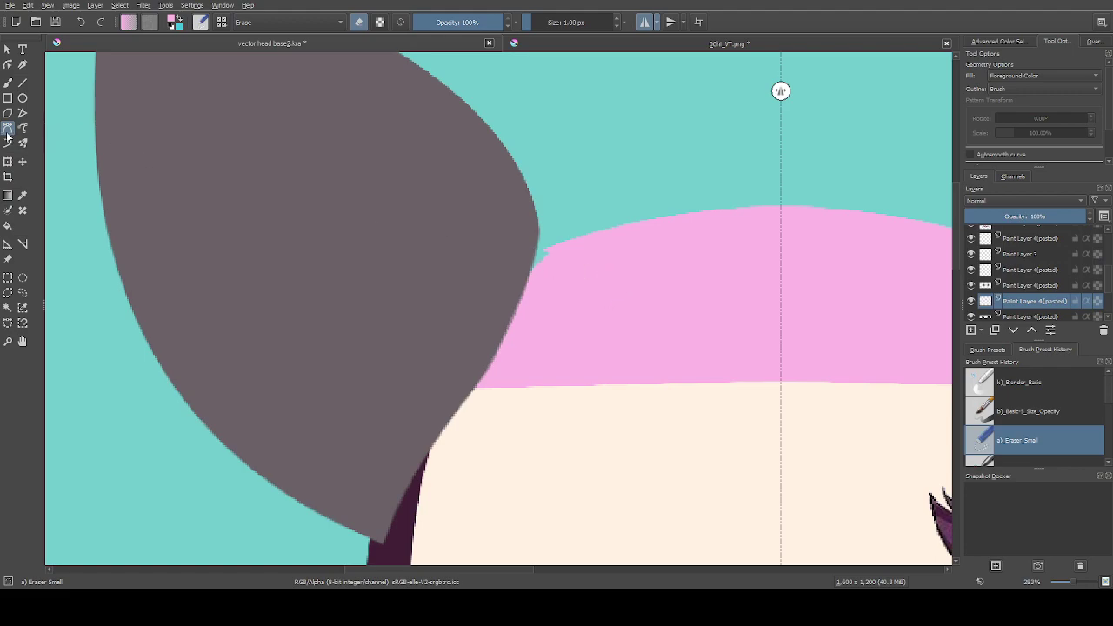
Try to patch the gap beside the ear with a closed curve from the hair's top centre while the eraser preset is active
click(781, 208)
mouse_move(496, 305)
mouse_down()
mouse_move(512, 365)
mouse_move(523, 367)
mouse_up()
click(780, 208)
Fill the gap between the pink hair and the ears with a mirrored Bézier shape using the b)_Basic-5_Size_Opacity brush
click(1021, 407)
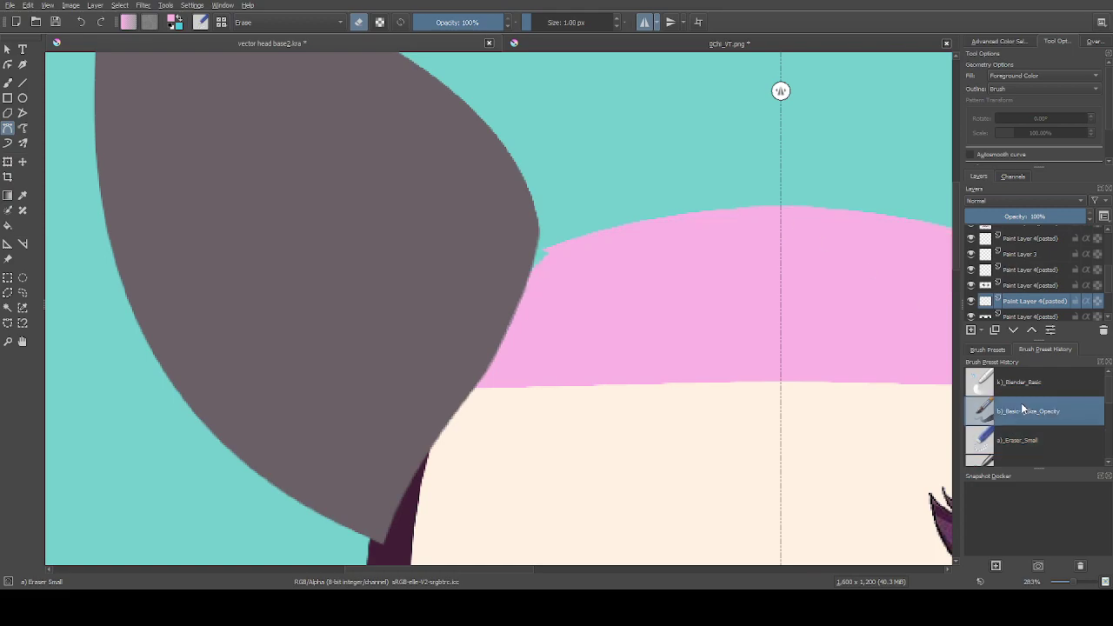
click(781, 206)
drag(540, 251, 576, 365)
click(781, 207)
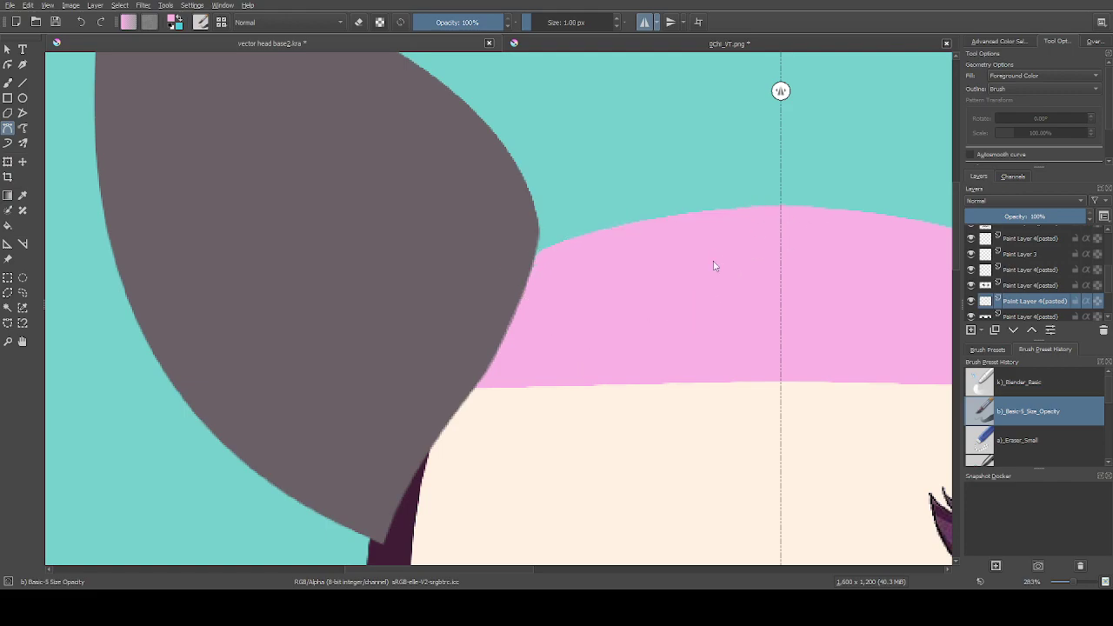
Smooth the ears' lower inner edge on the ear layer with a mirrored closed Bézier shape in the ears' dark grey
key(1)
scroll(527, 286, up, 2)
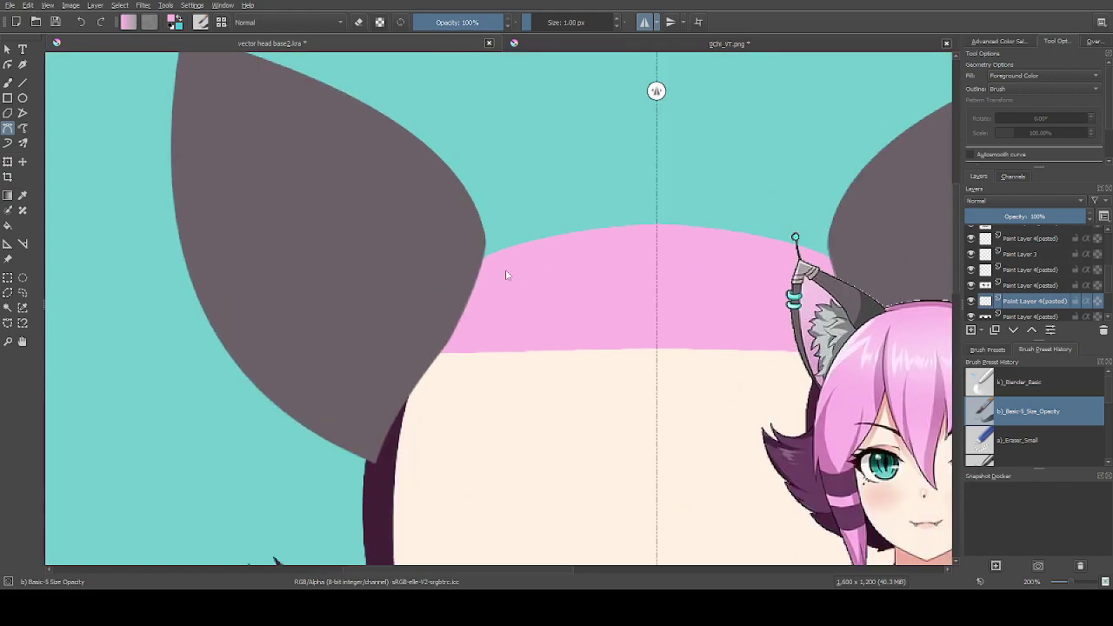
ctrl+click(461, 242)
key(Page_Up)
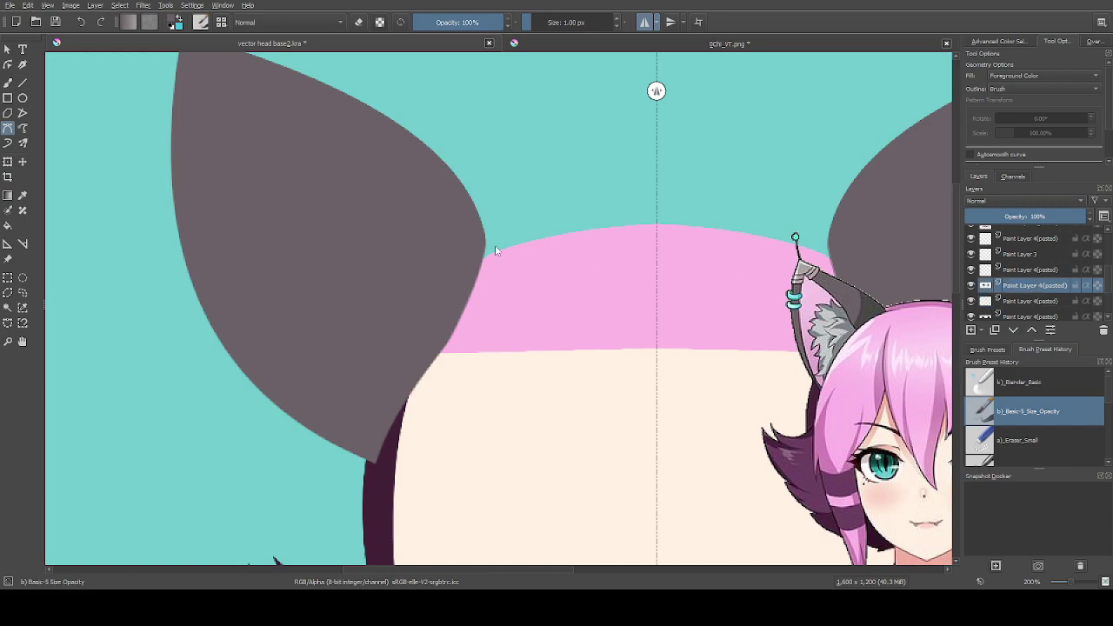
click(324, 84)
drag(480, 281, 438, 391)
mouse_move(438, 380)
mouse_down()
mouse_move(449, 392)
mouse_move(438, 396)
mouse_up()
drag(442, 350, 316, 502)
click(324, 85)
scroll(404, 365, down, 2)
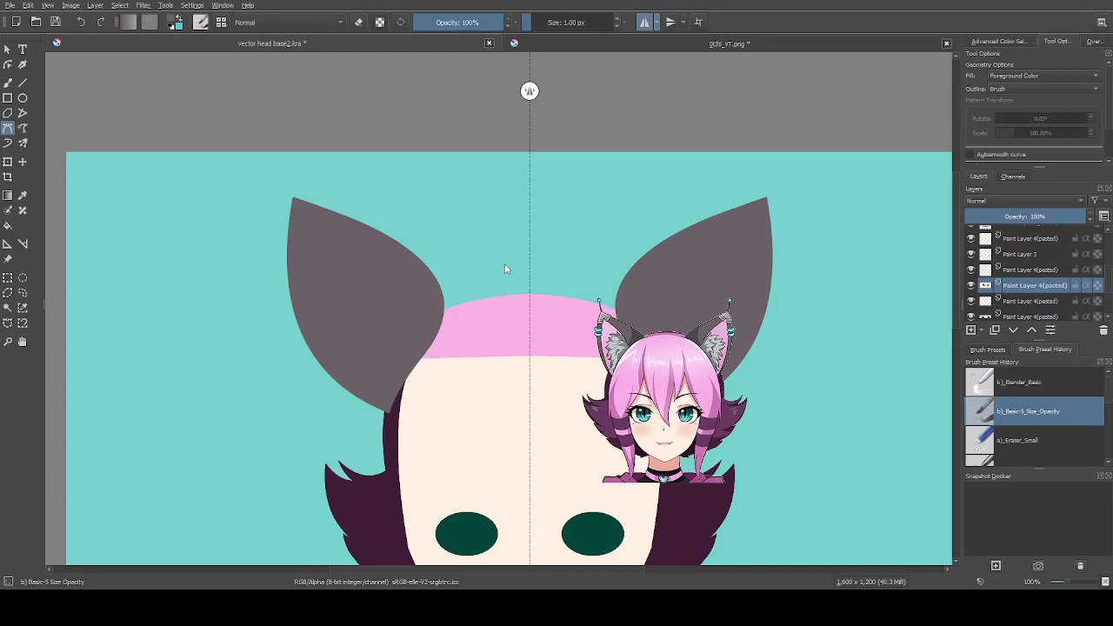
Activate the layer directly above the ear layer and sample the light pink from the reference character's inner ear
scroll(503, 268, down, 1)
scroll(376, 294, up, 2)
click(1034, 269)
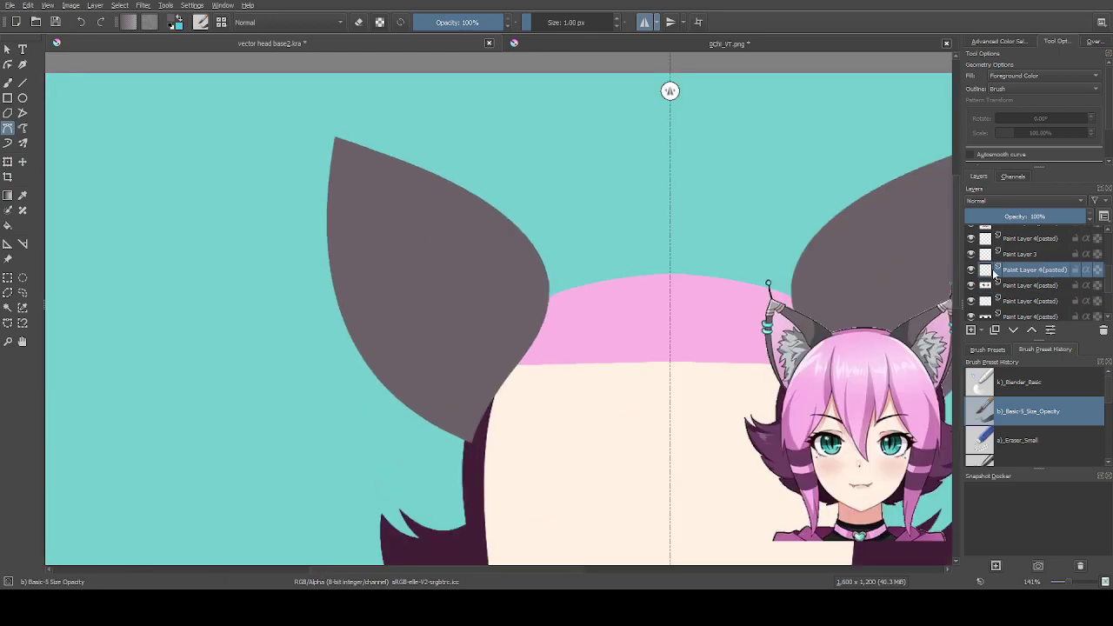
scroll(778, 376, up, 1)
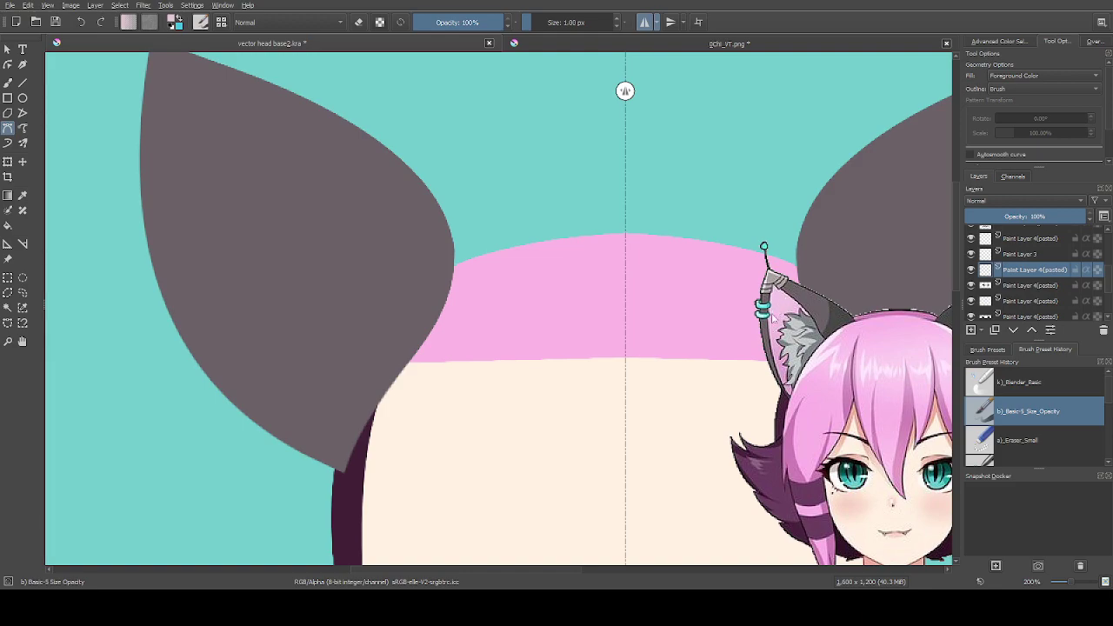
scroll(553, 358, down, 1)
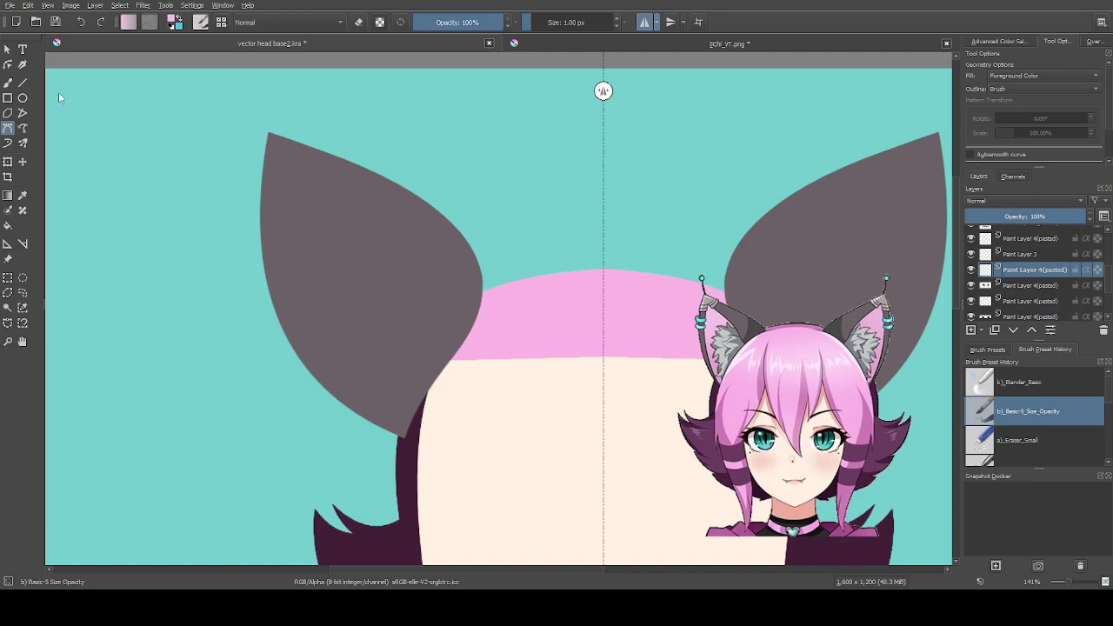
click(1043, 286)
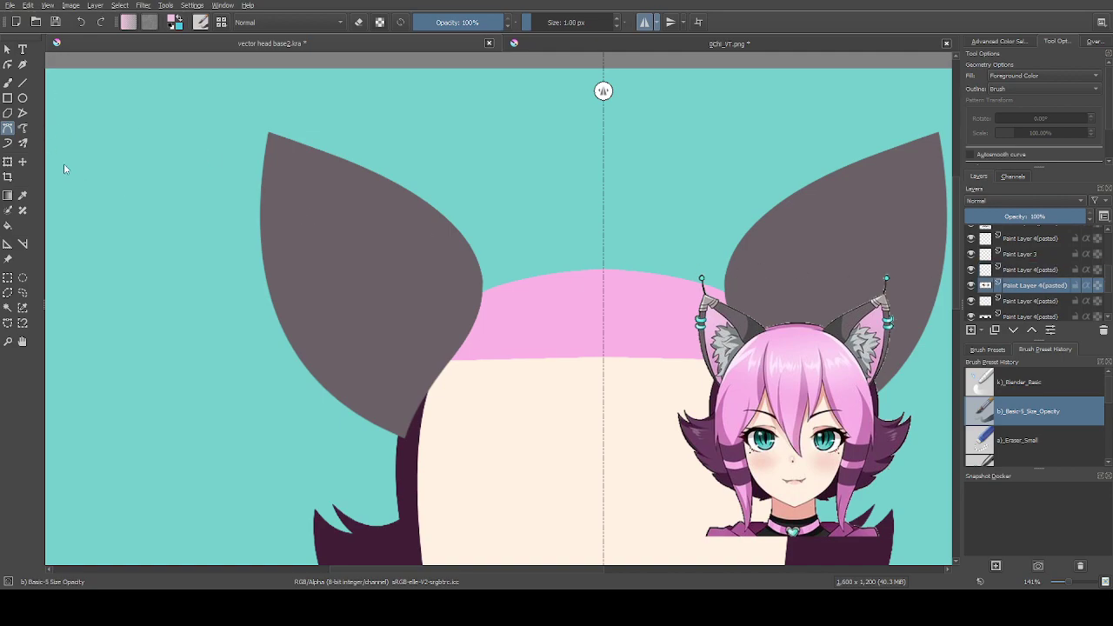
click(8, 308)
click(311, 267)
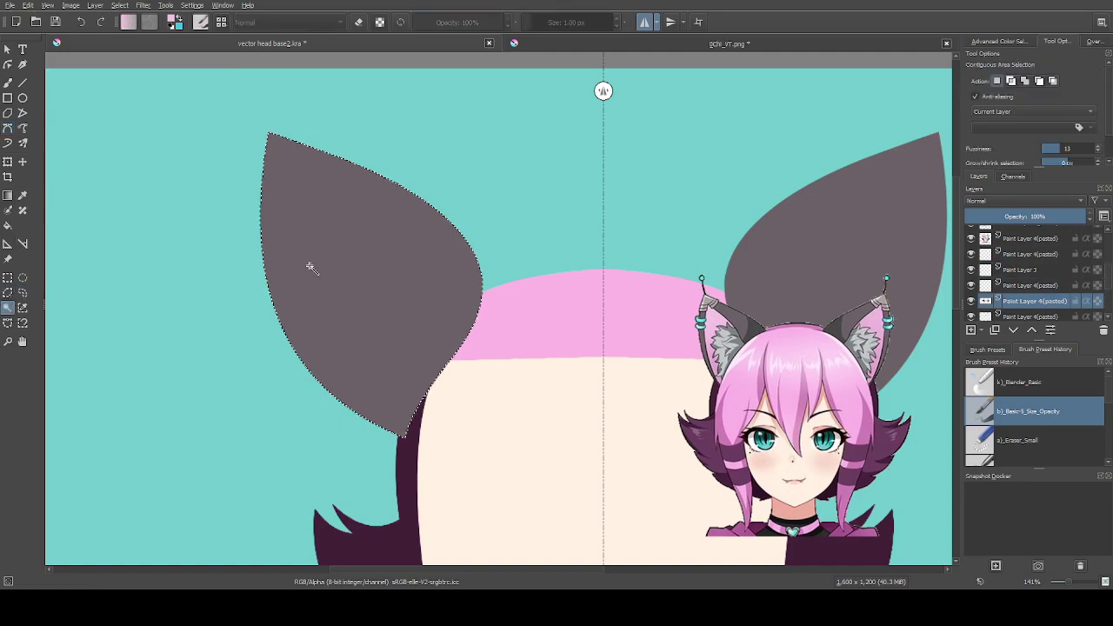
key(ctrl+shift+j)
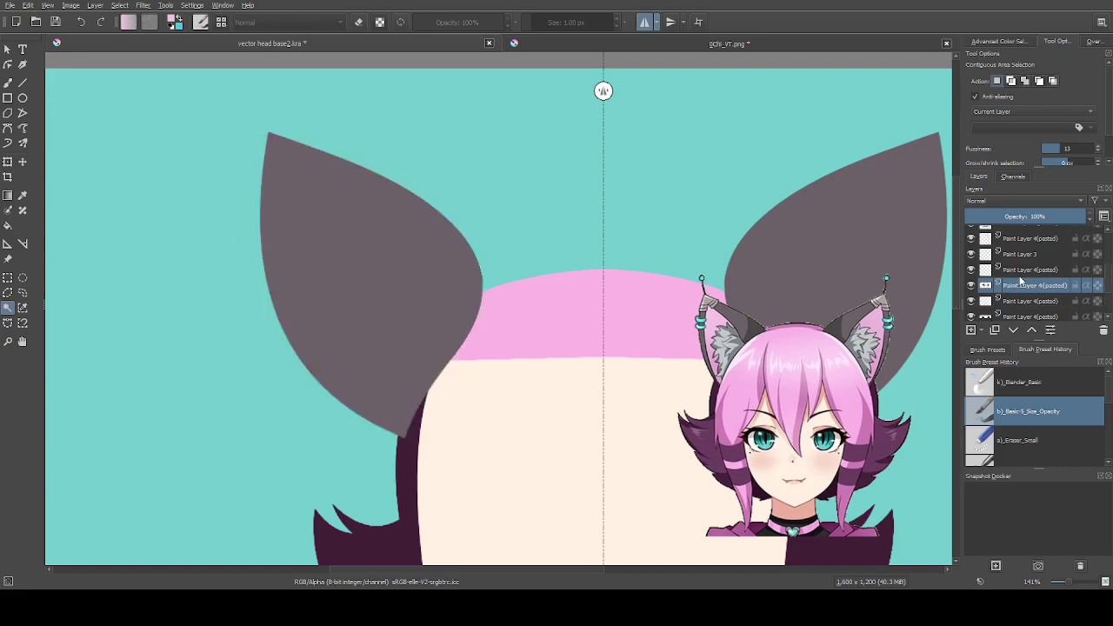
Draw the light pink inner ears on the layer above the ears as a mirrored closed Bézier shape inset from the grey outline
click(1018, 273)
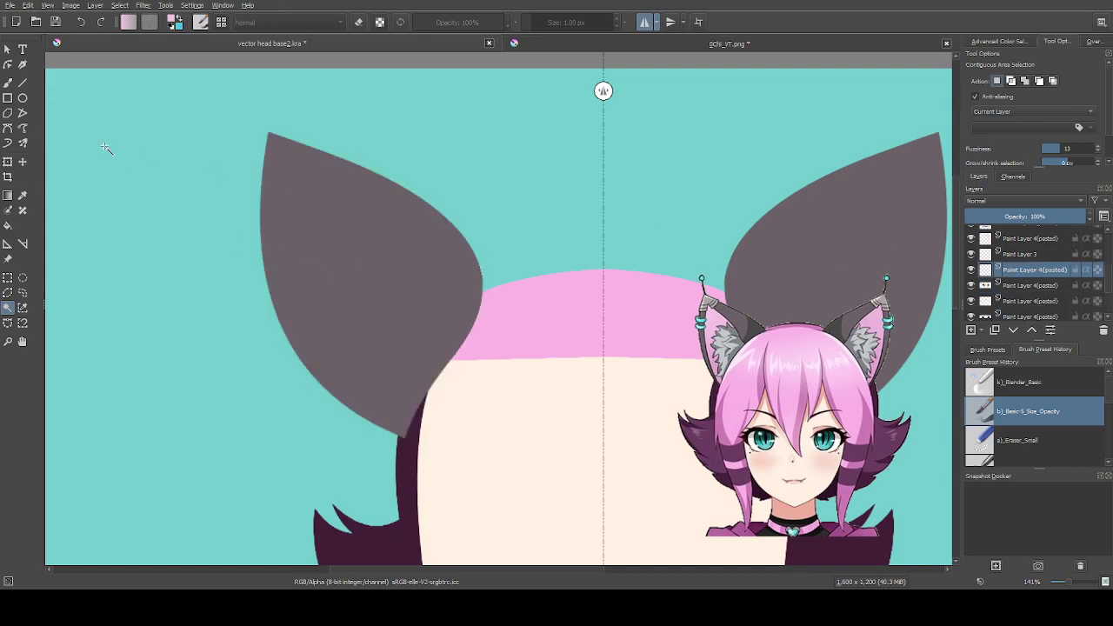
click(6, 129)
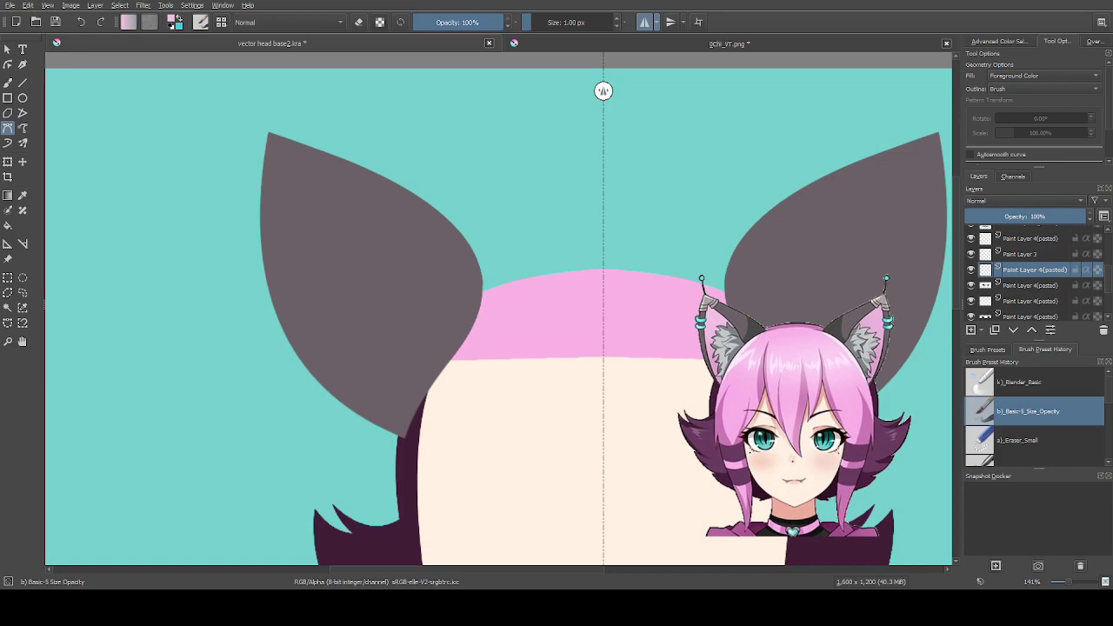
scroll(434, 418, down, 2)
scroll(435, 418, up, 4)
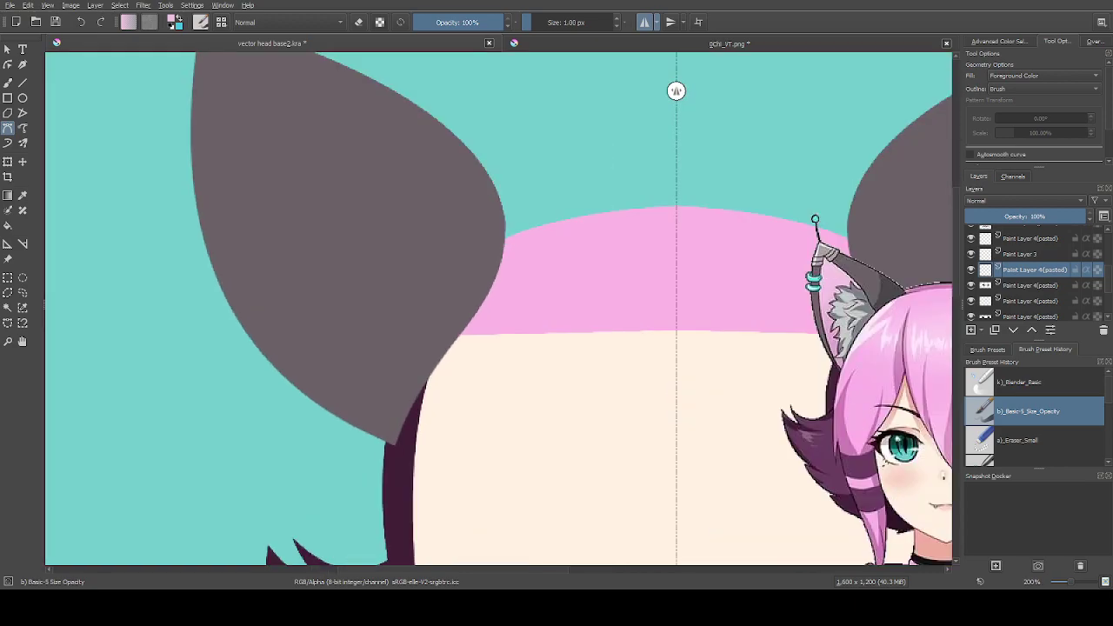
scroll(332, 253, down, 1)
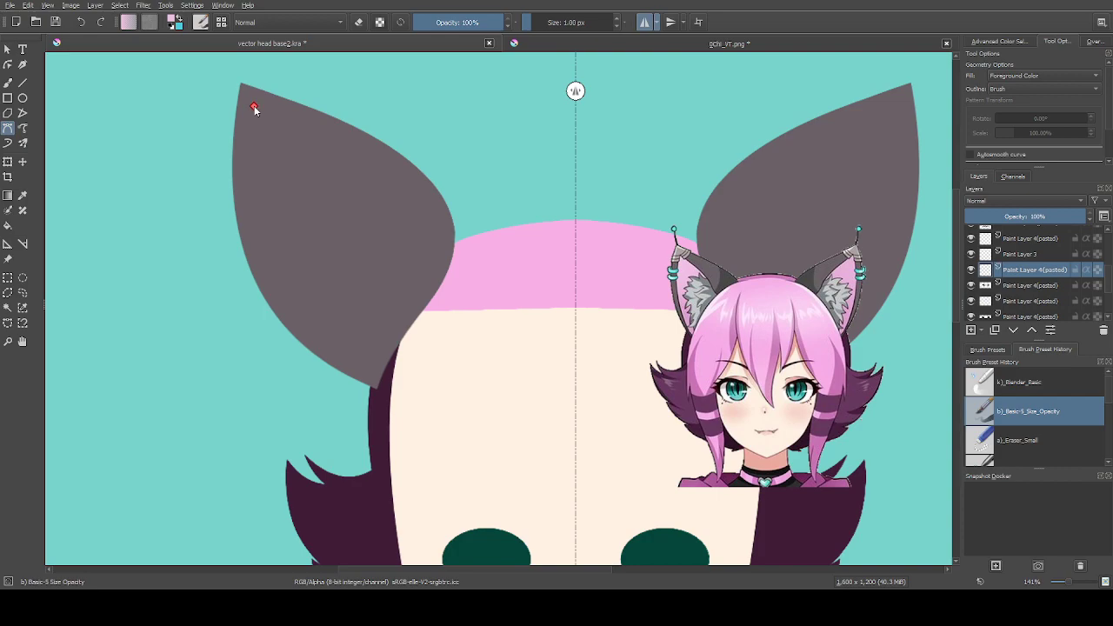
scroll(260, 111, up, 2)
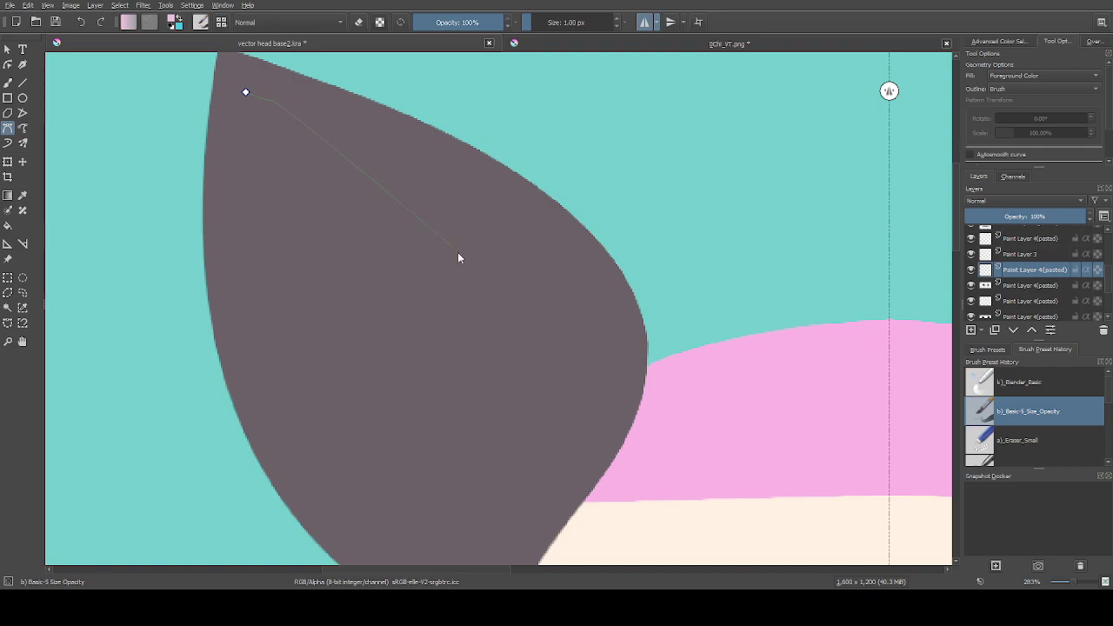
scroll(502, 288, down, 1)
scroll(502, 288, down, 1)
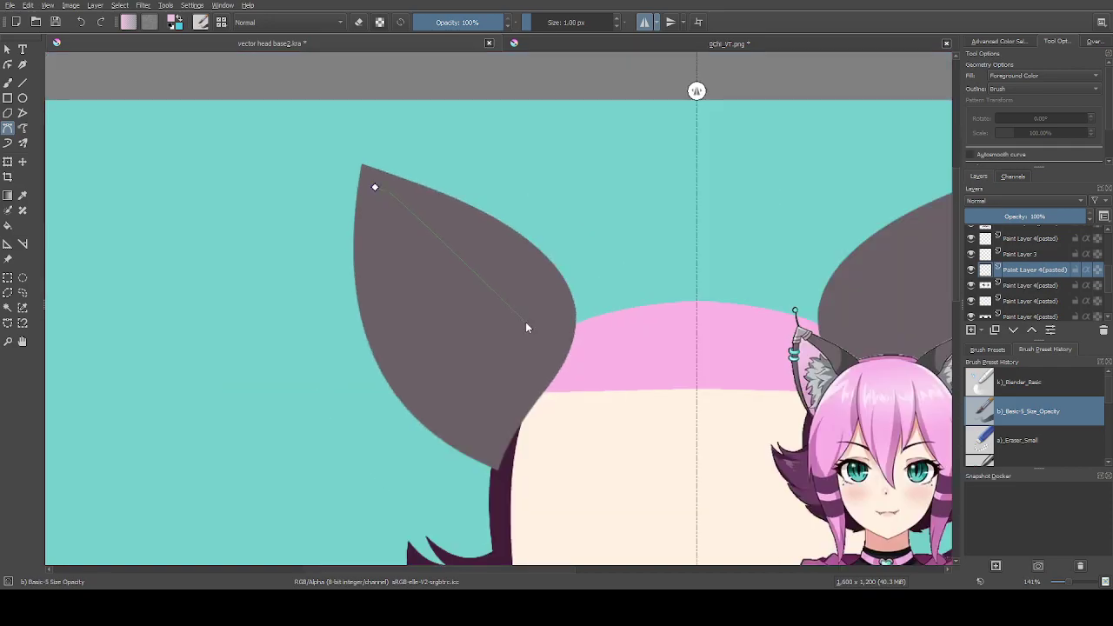
drag(521, 319, 508, 390)
click(493, 471)
drag(378, 155, 403, 86)
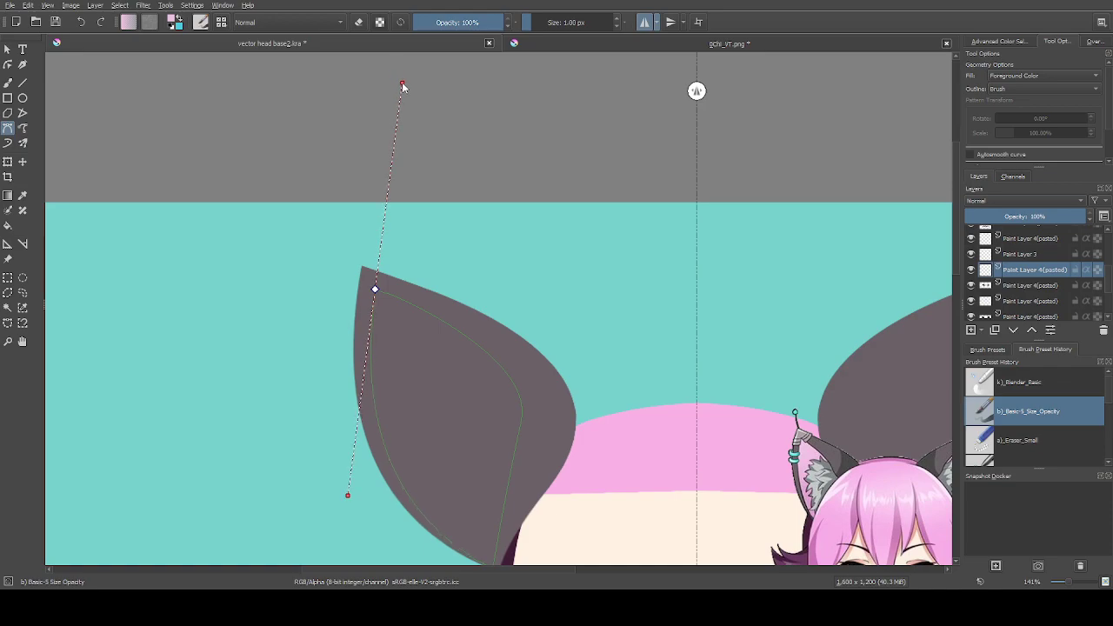
key(Return)
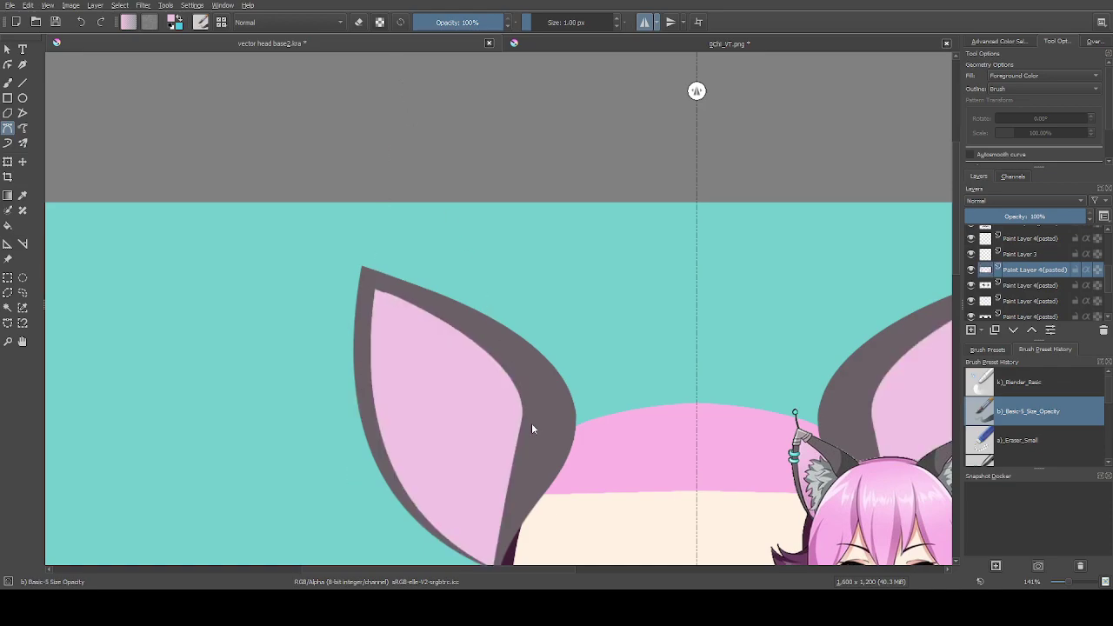
Widen the pink inner ears towards the hair by adding a mirrored closed Bézier bulge on their lower inner side
scroll(532, 424, up, 1)
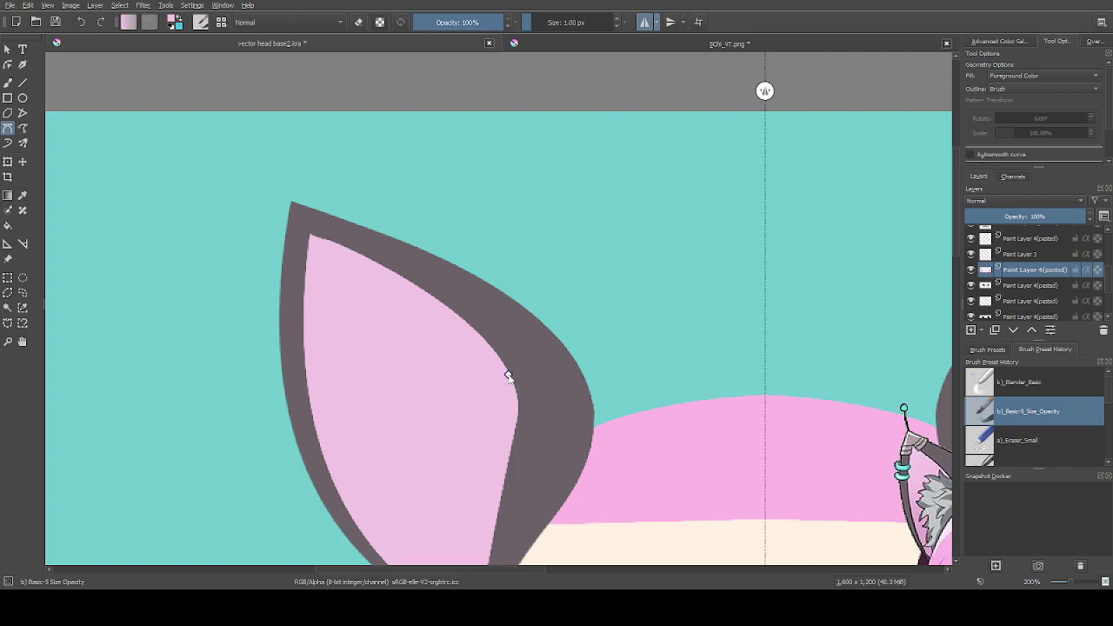
click(508, 375)
scroll(508, 376, down, 1)
scroll(513, 431, up, 1)
scroll(499, 450, down, 1)
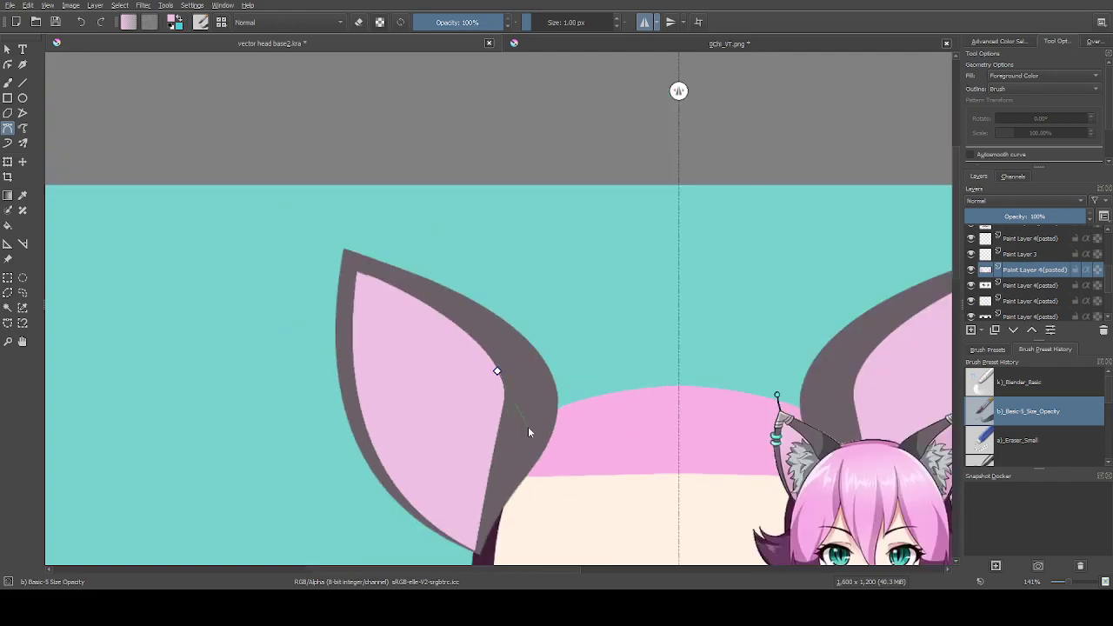
drag(534, 442, 507, 475)
scroll(477, 544, down, 5)
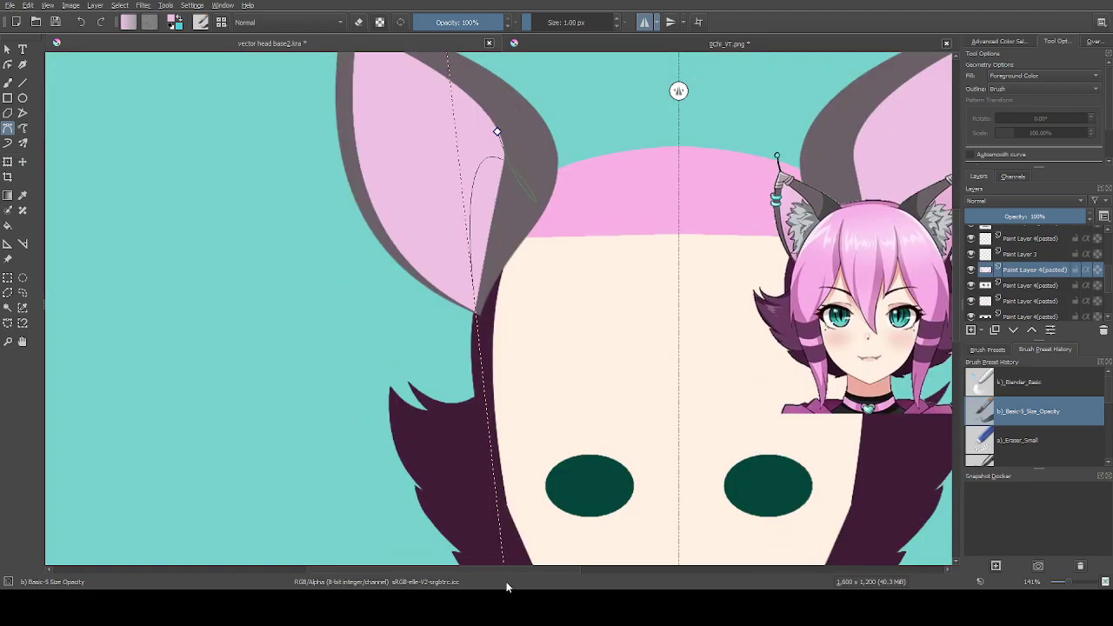
drag(510, 240, 485, 248)
click(496, 127)
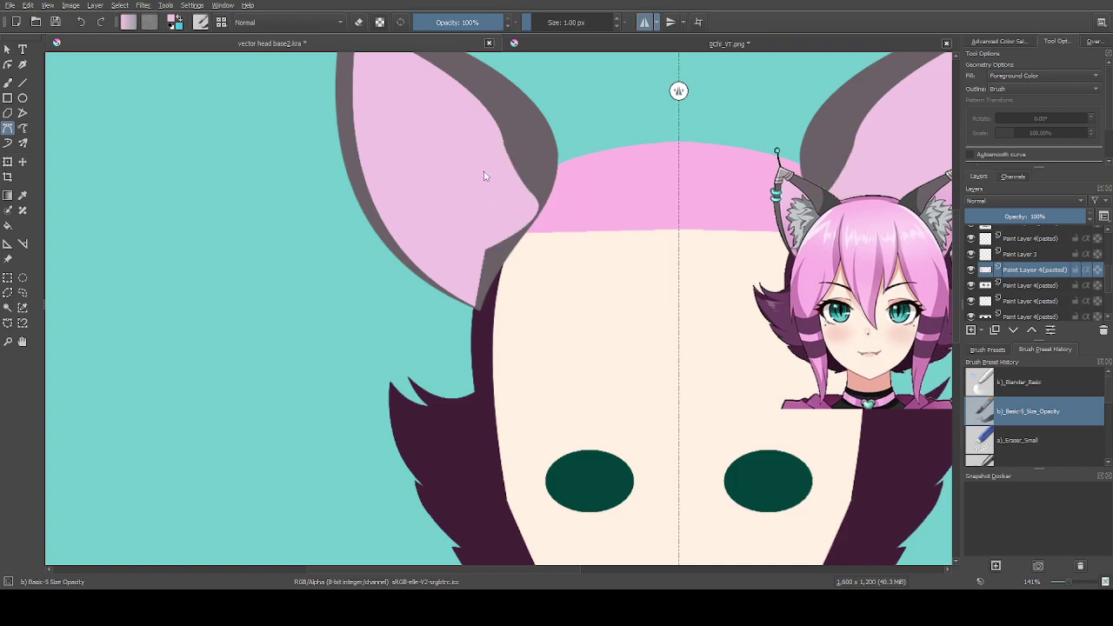
Trim a thin sliver along the upper inner edge of the pink inner ears with a closed Bézier curve and a)_Eraser_Small
ctrl+scroll(478, 196, down, 2)
ctrl+scroll(499, 150, up, 2)
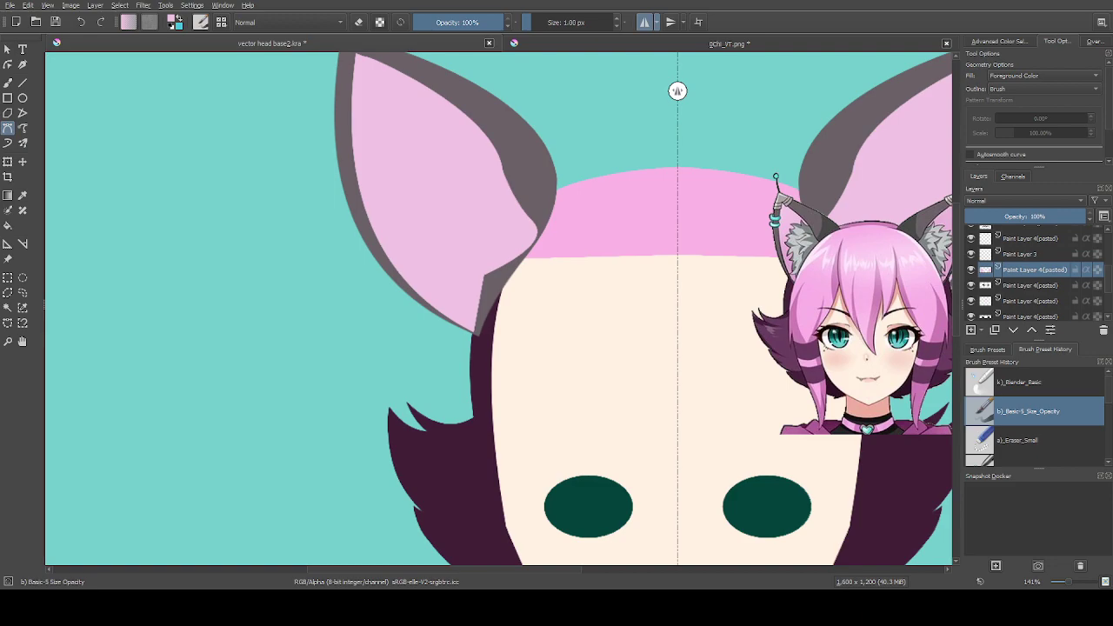
key(minus)
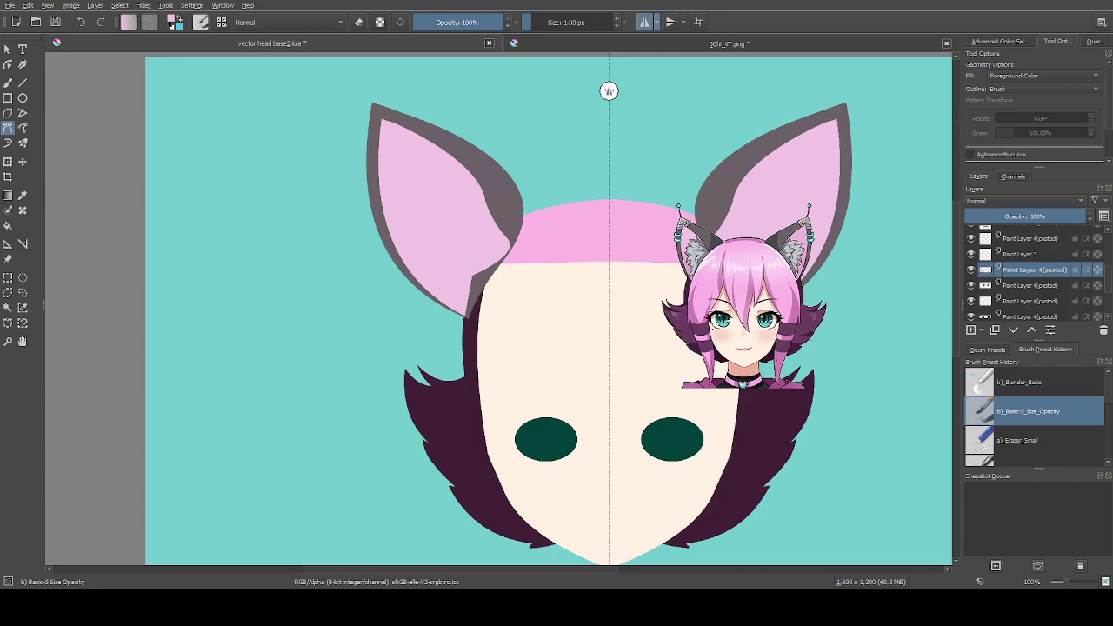
key(e)
scroll(474, 187, up, 1)
scroll(359, 101, up, 1)
scroll(356, 100, up, 2)
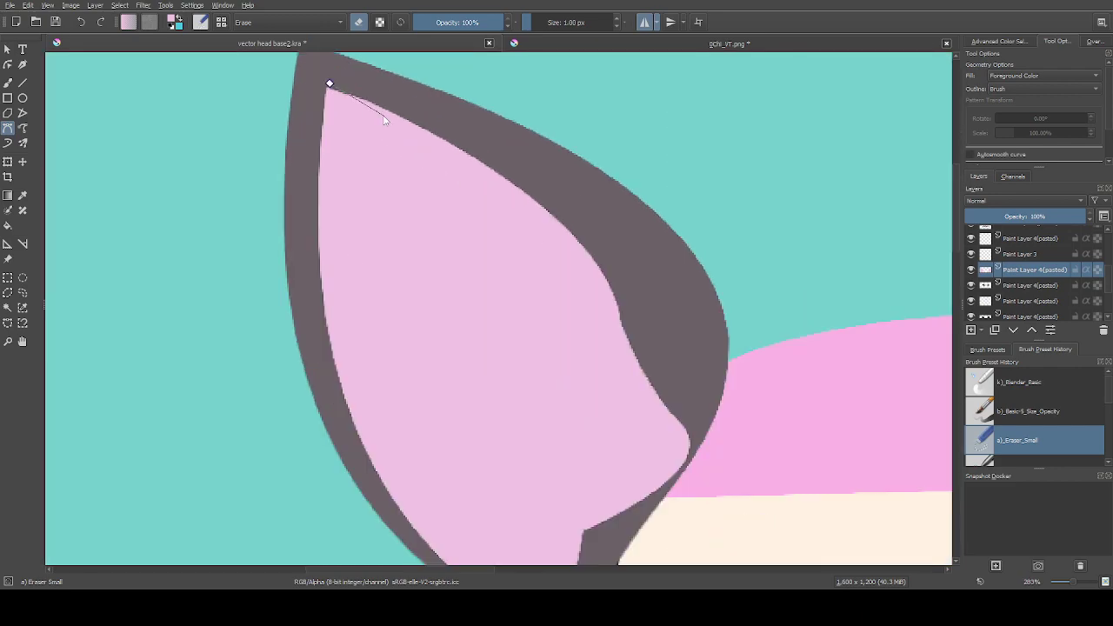
double_click(331, 86)
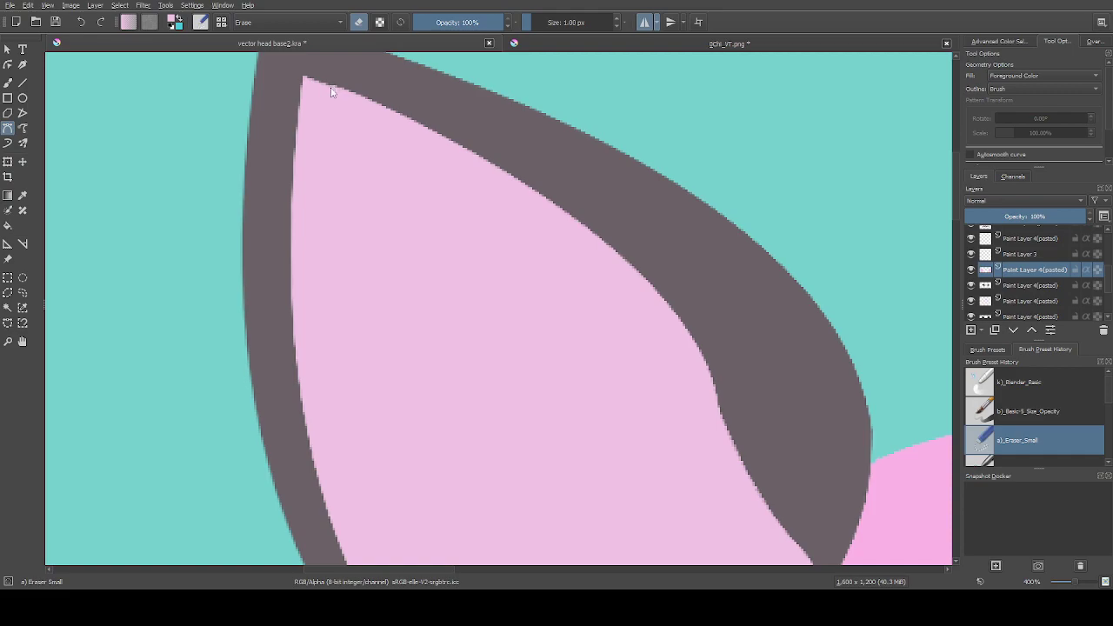
click(328, 86)
scroll(329, 86, down, 2)
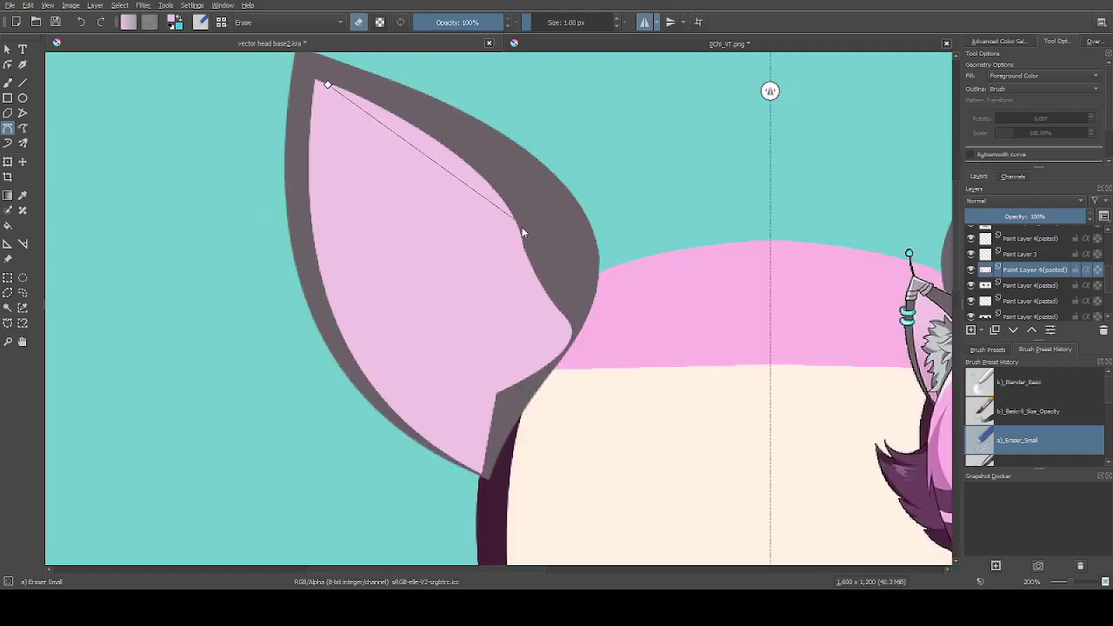
drag(520, 238, 569, 326)
scroll(328, 84, up, 2)
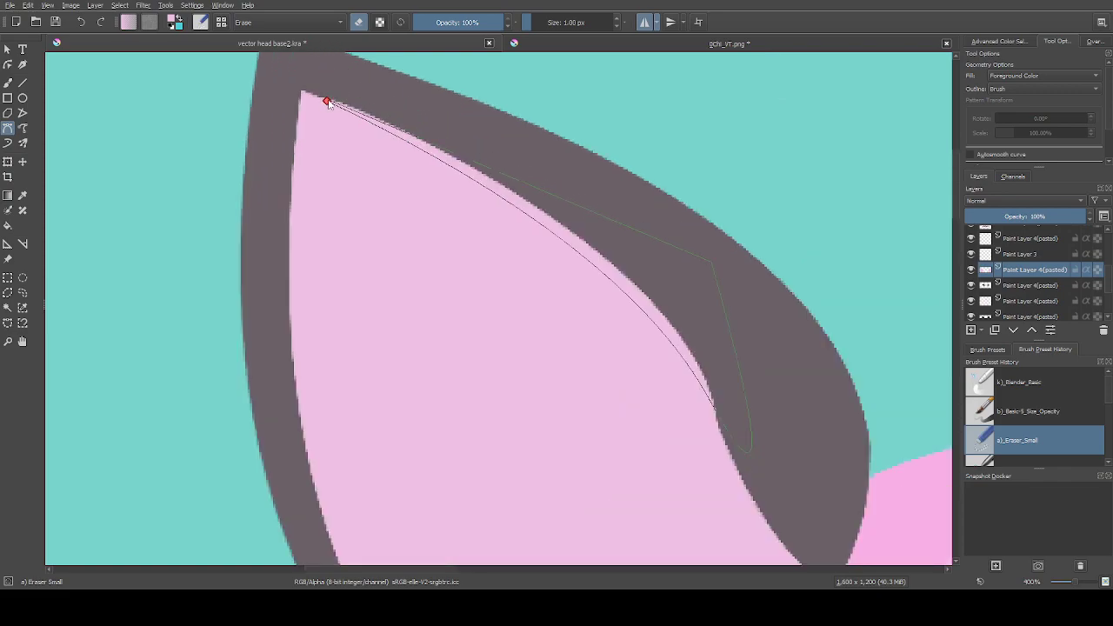
click(327, 101)
scroll(325, 154, down, 3)
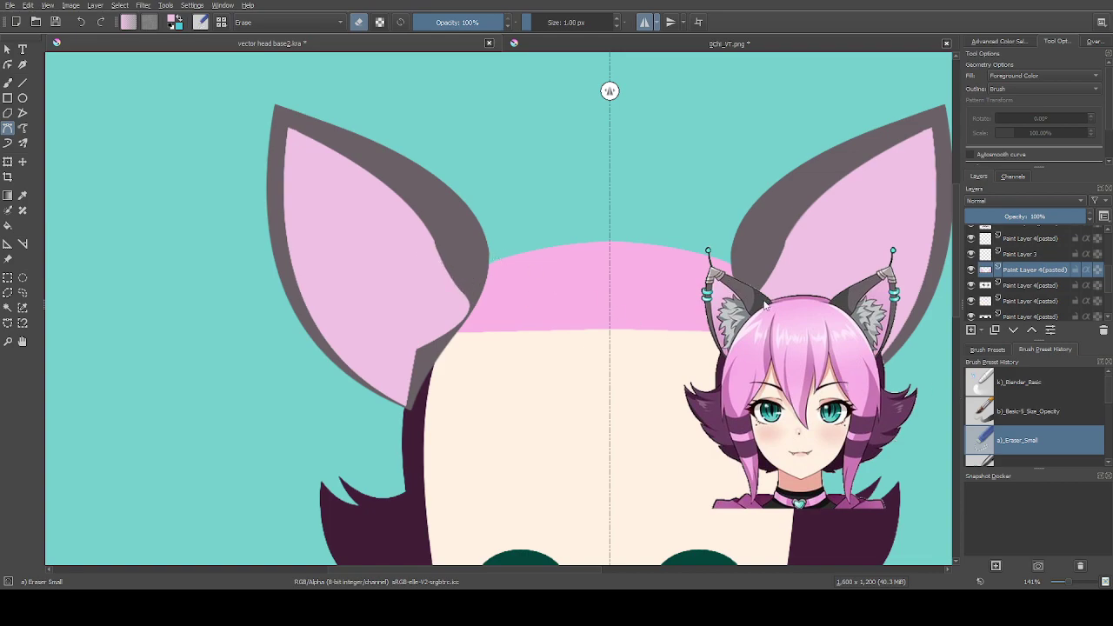
Erase a curved chunk from the middle of the pink inner ears' hair-side edge with a mirrored closed Bézier curve
click(449, 283)
drag(417, 202, 416, 128)
click(449, 281)
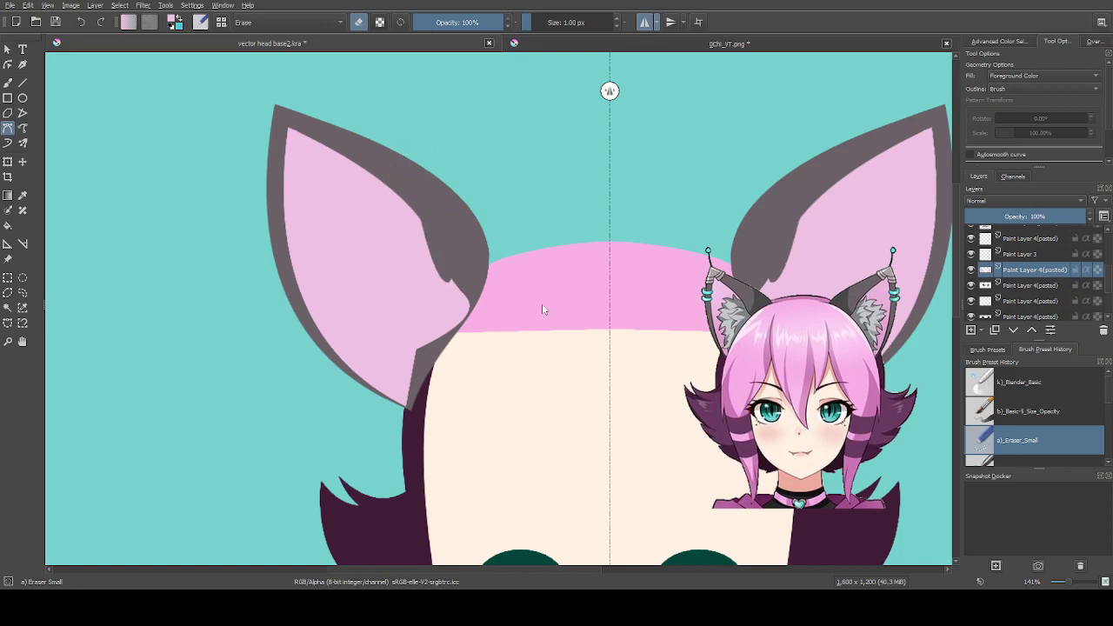
Cut the pink inner ears' upper edge back to a straight diagonal with a closed Bézier shape and a)_Eraser_Small
click(1021, 414)
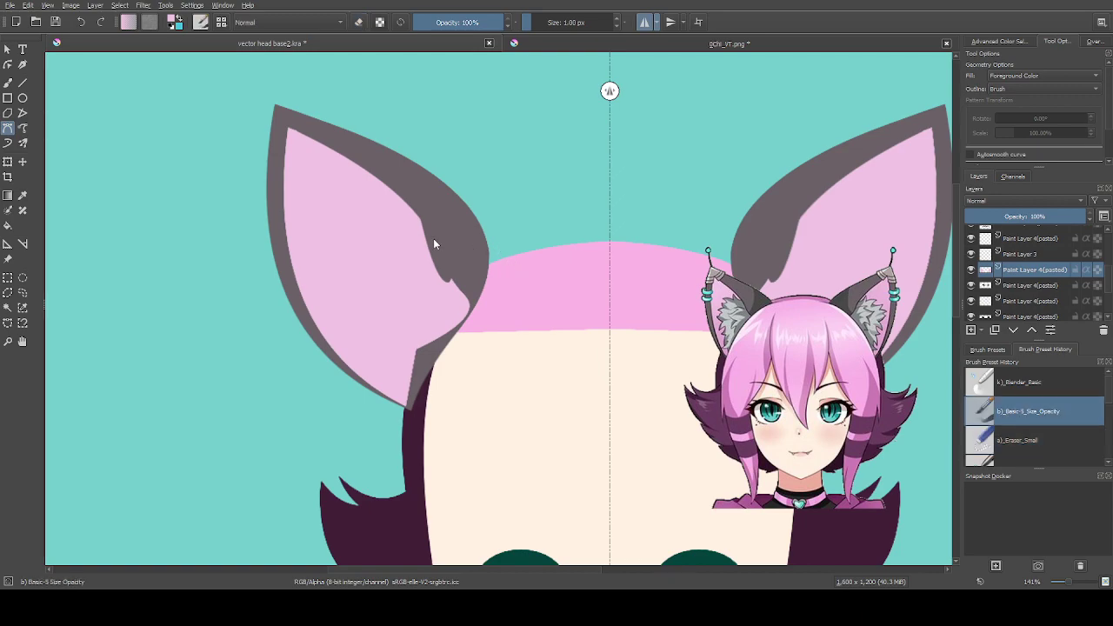
click(1026, 440)
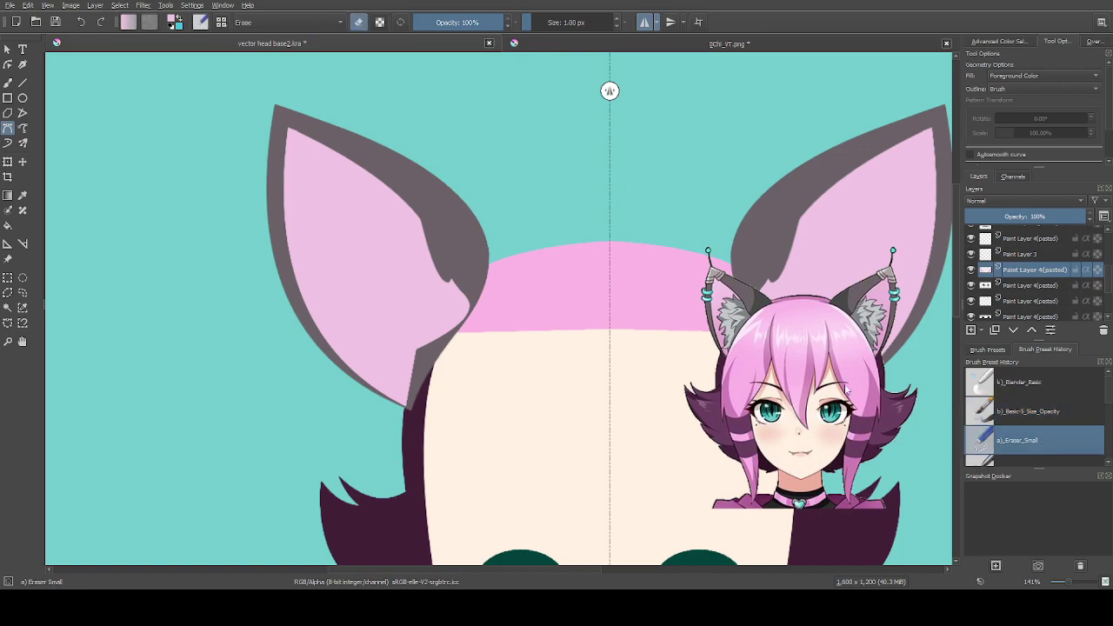
click(312, 135)
click(435, 264)
click(314, 136)
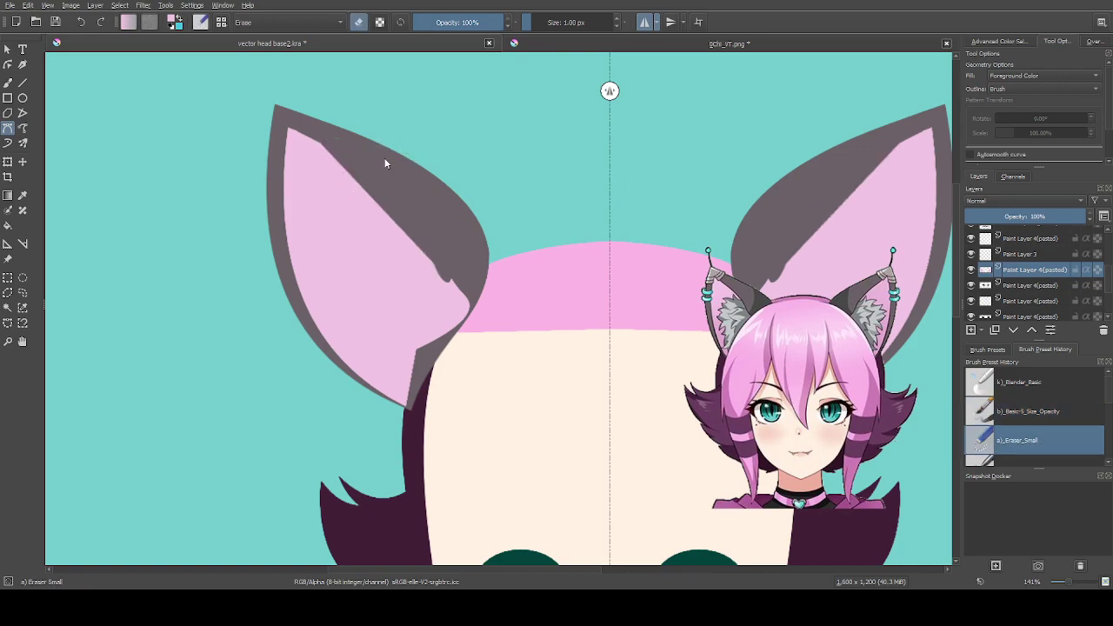
Repaint the upper edge of the pink inner ears as a smooth curve with a closed Bézier shape and b)_Basic-5_Size_Opacity
click(1026, 421)
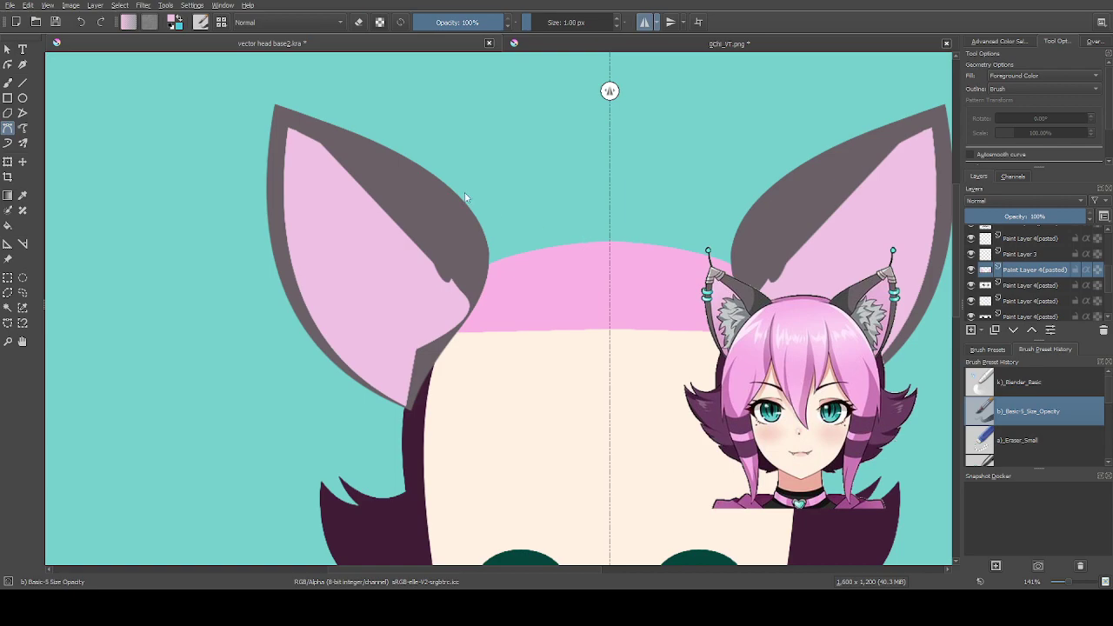
click(295, 132)
drag(435, 267, 448, 338)
click(295, 130)
Fill the notch between the inner ears' upper curve and lower bulge with a pink closed Bézier shape
click(427, 246)
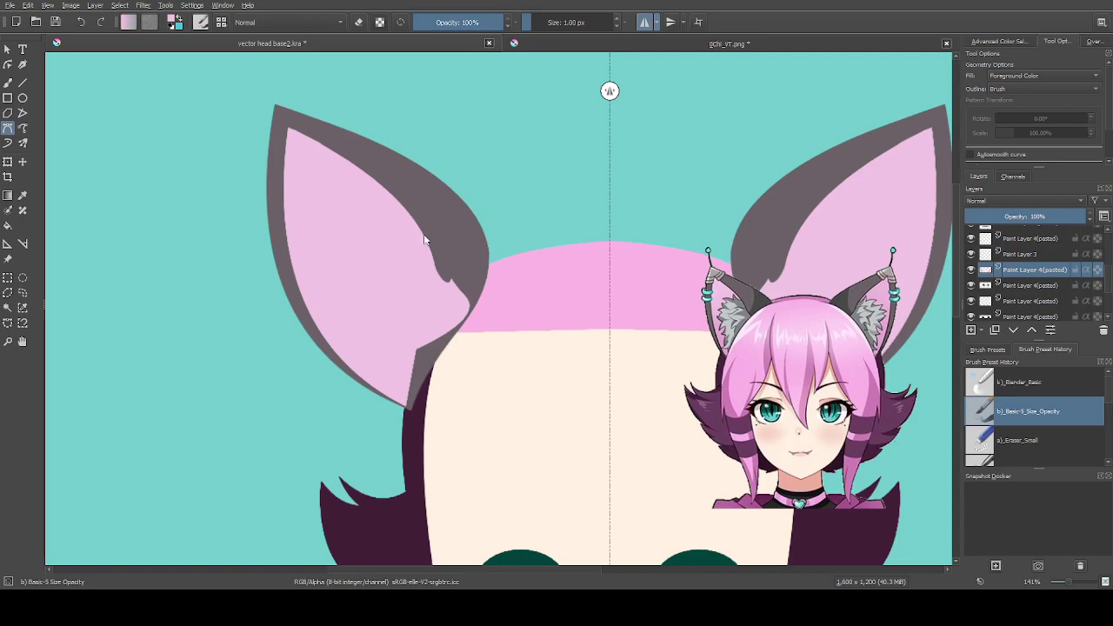
click(470, 297)
drag(424, 233, 420, 237)
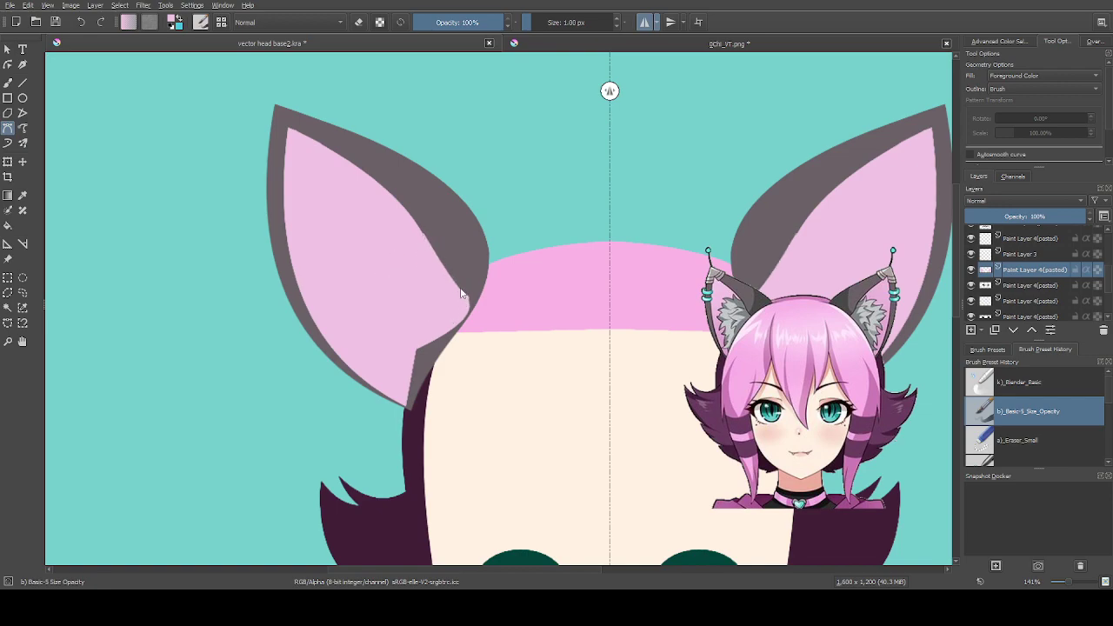
Try to extend the pink inner ears' hair-side edge outward with a mirrored pink closed Bézier shape
drag(445, 282, 494, 288)
click(459, 302)
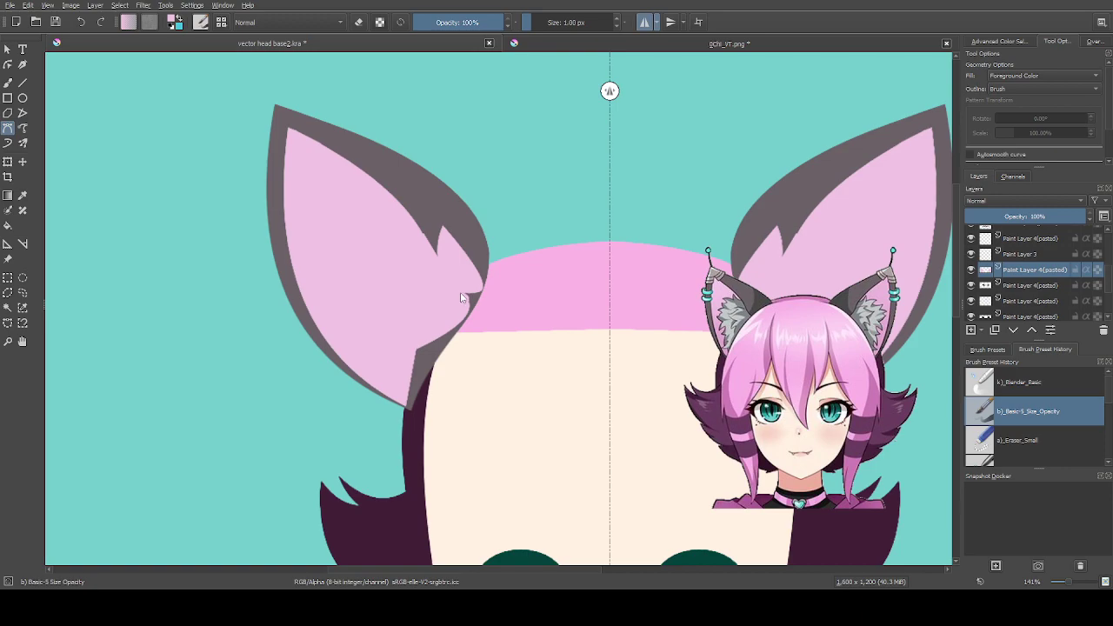
ctrl+scroll(409, 226, up, 3)
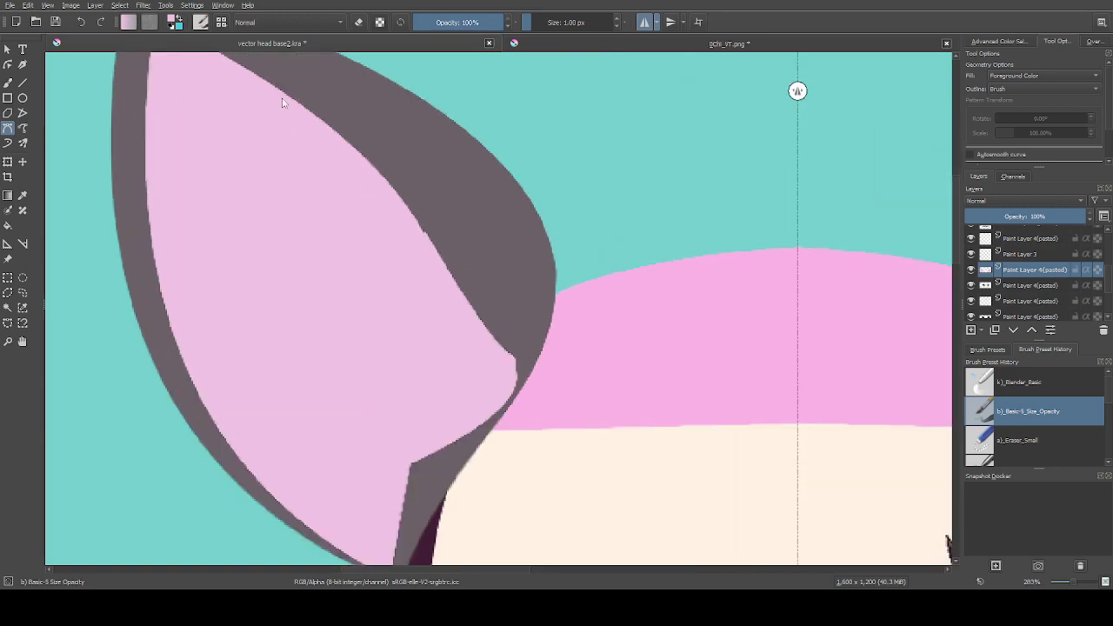
ctrl+scroll(282, 102, down, 3)
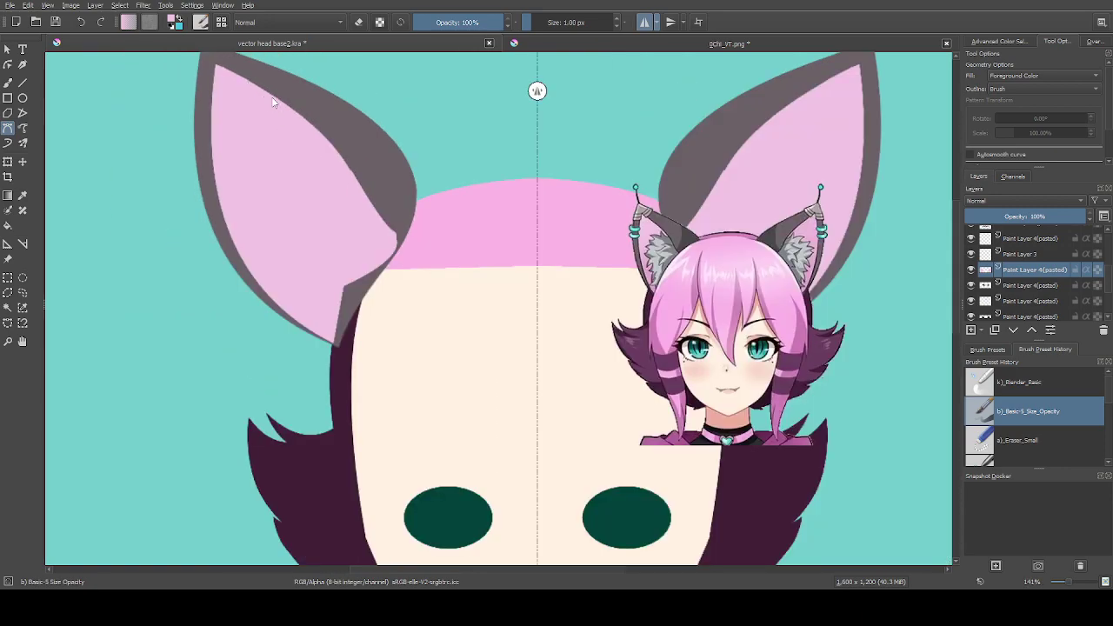
Smooth the upper half of the pink inner ears' hair-side edge with a pink closed Bézier shape
ctrl+scroll(273, 104, up, 3)
click(236, 74)
drag(433, 249, 465, 337)
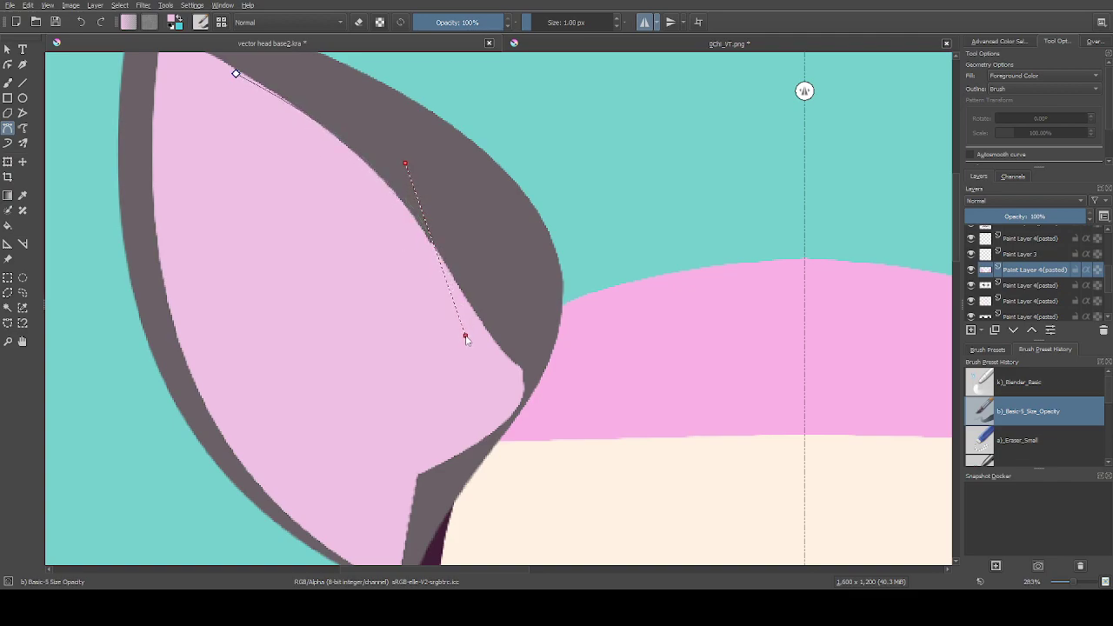
click(200, 202)
click(236, 74)
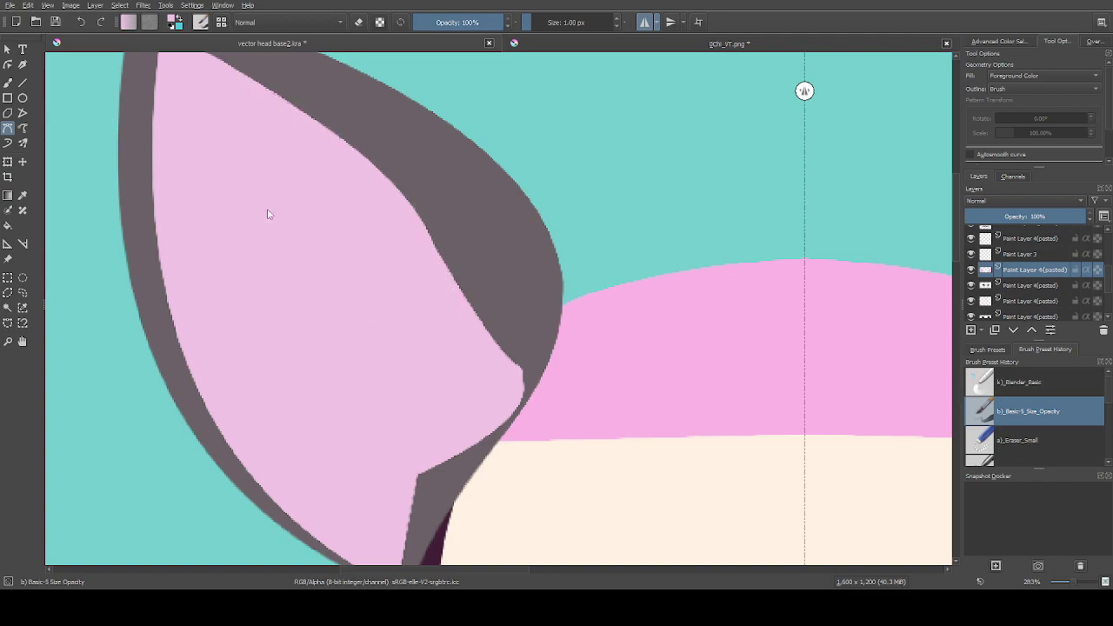
Erase a concave curve from the lower half of the inner ears' hair-side edge with closed Bézier shapes and a)_Eraser_Small
click(1019, 440)
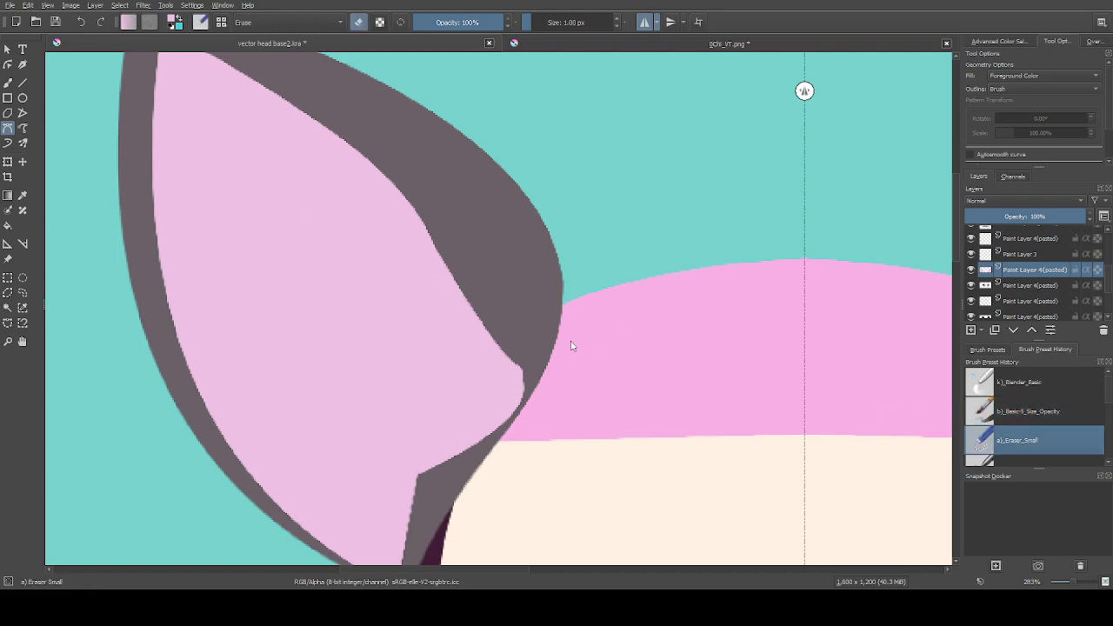
scroll(489, 319, down, 1)
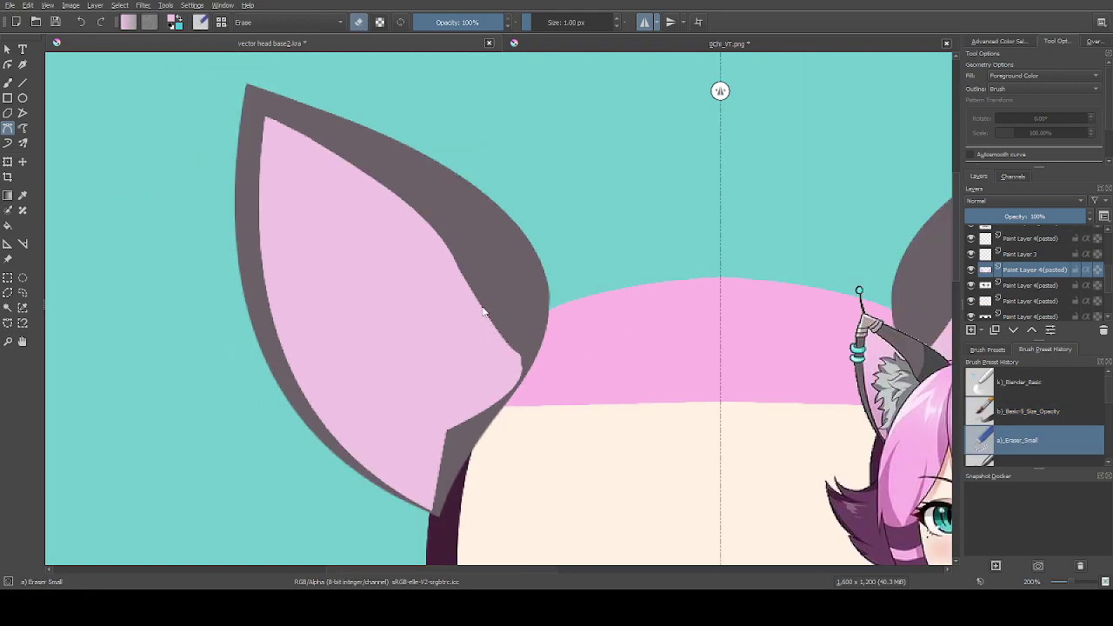
click(520, 357)
click(450, 225)
click(521, 356)
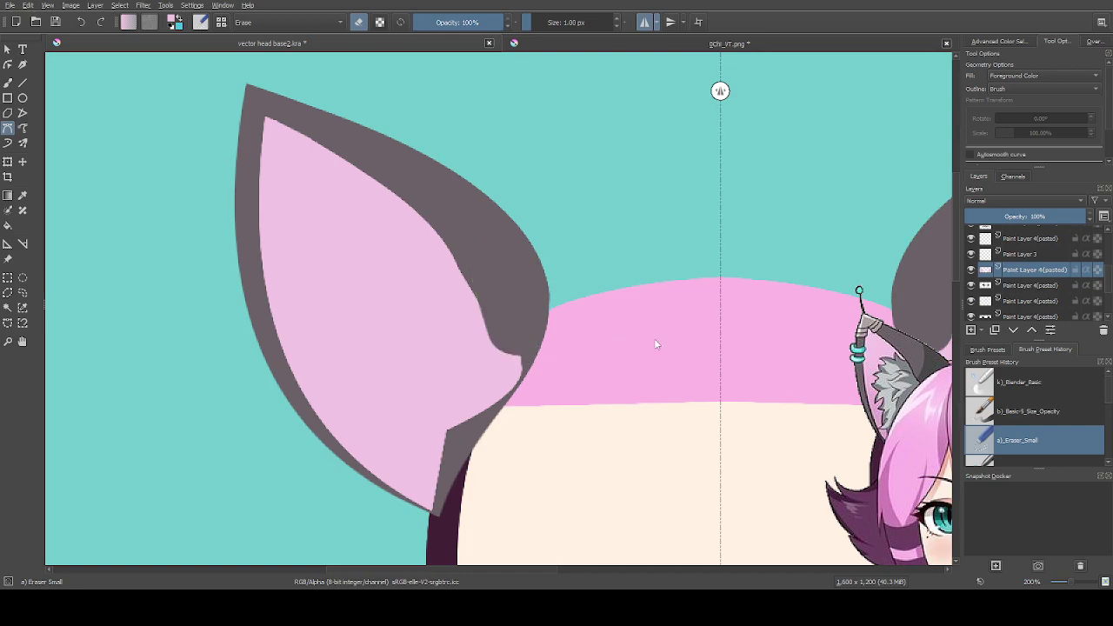
click(448, 239)
drag(520, 345, 556, 329)
click(448, 238)
Repaint the inner ears' hair-side edge from ear tip to lower point as an S-curve with a pink closed Bézier shape and b)_Basic-5_Size_Opacity
click(1009, 412)
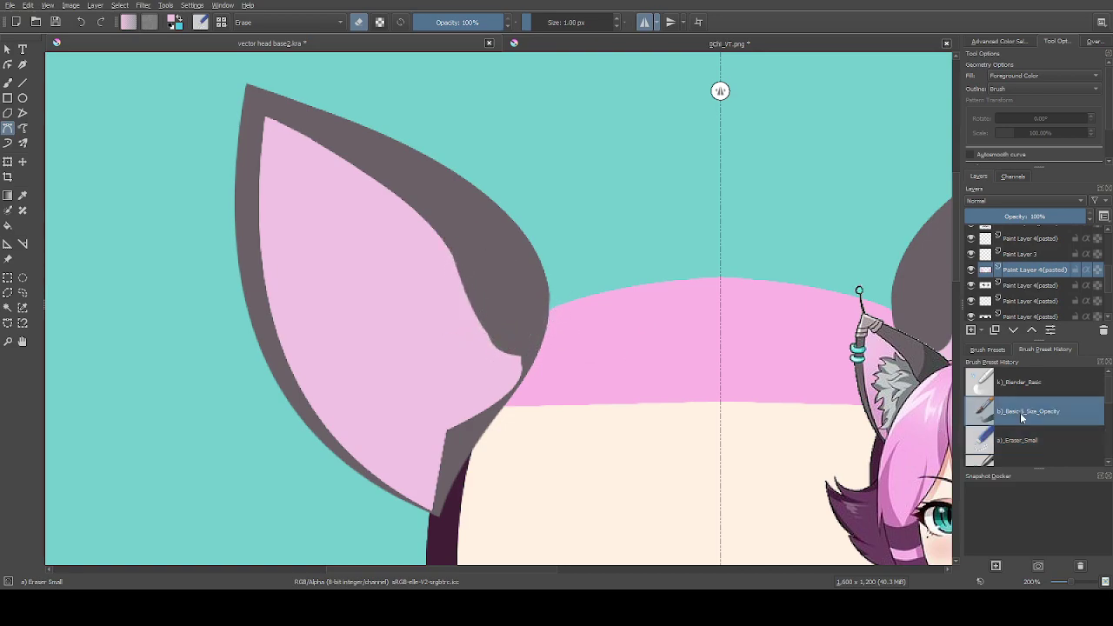
click(452, 252)
drag(522, 355, 566, 353)
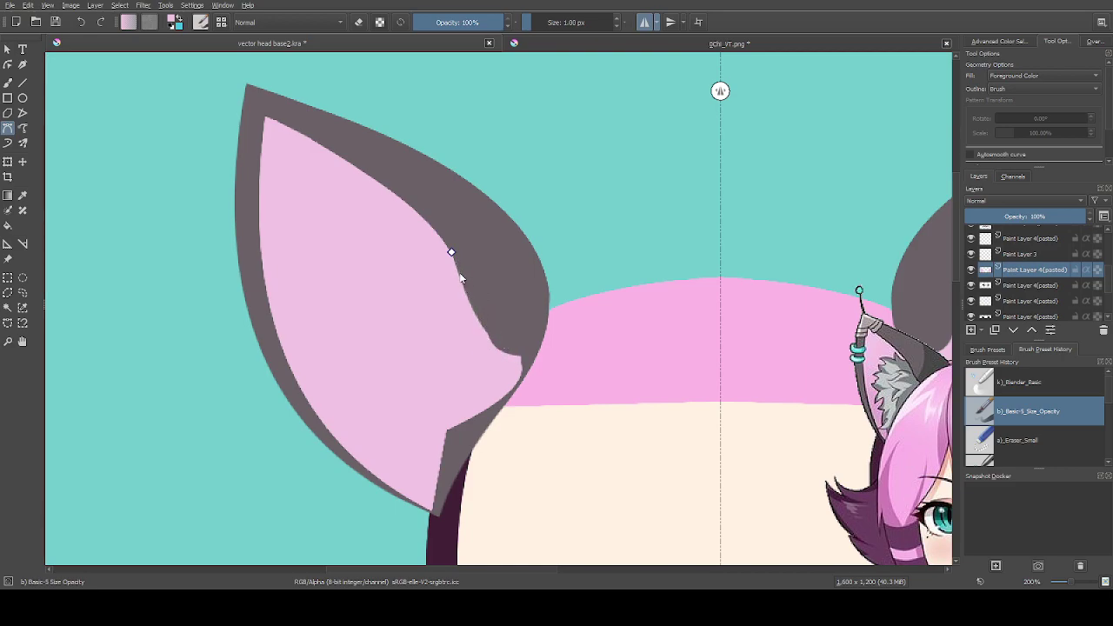
click(520, 356)
drag(487, 318, 487, 281)
drag(267, 119, 135, 65)
ctrl+scroll(261, 104, up, 5)
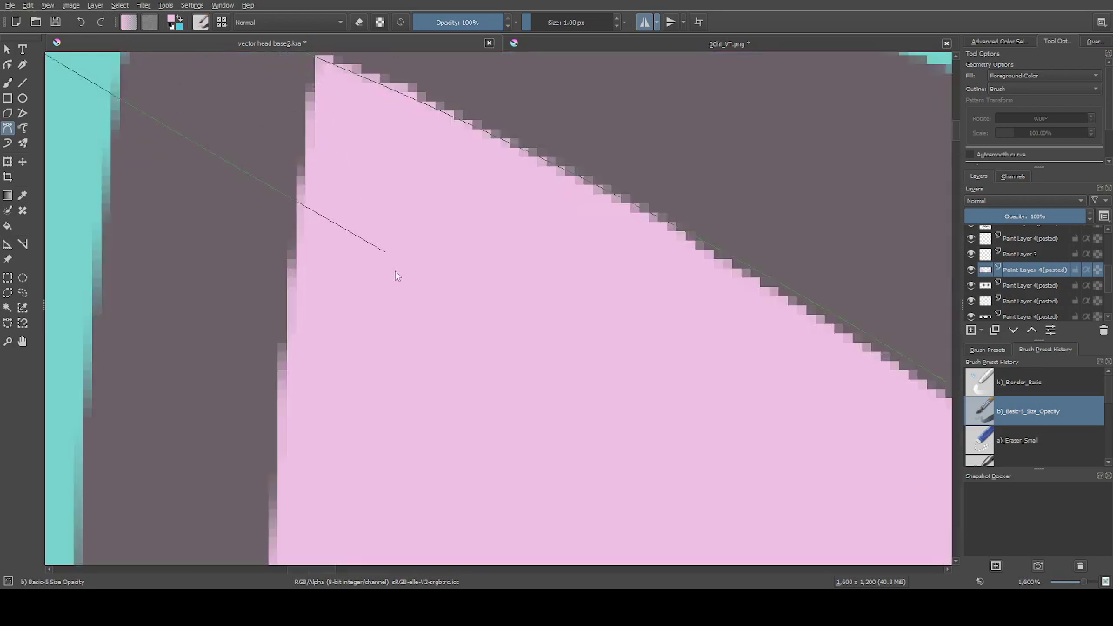
ctrl+scroll(435, 233, up, 5)
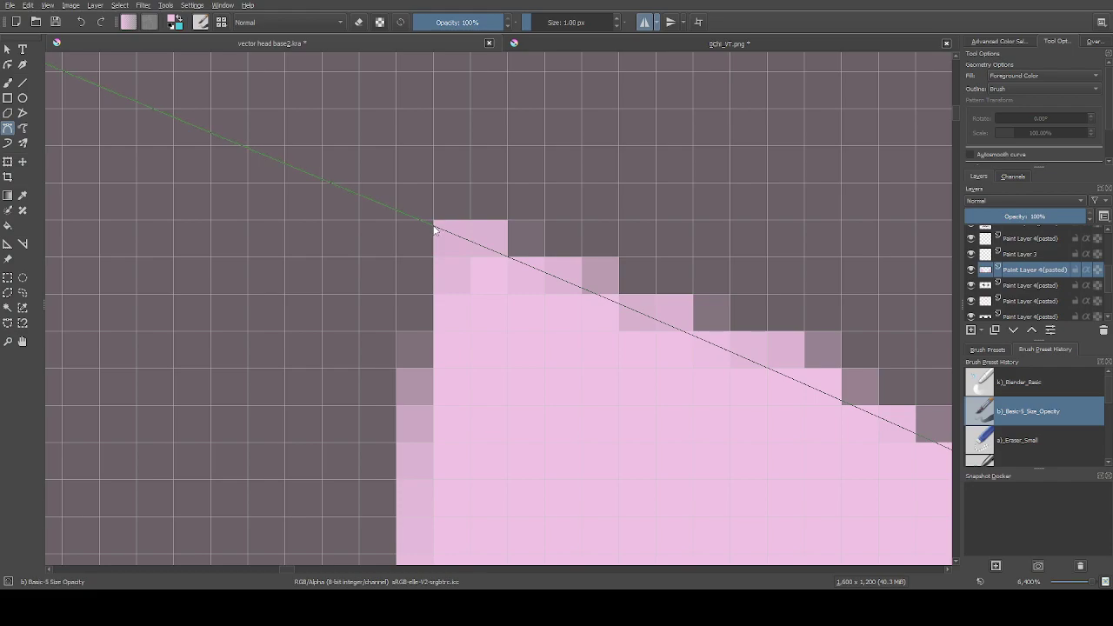
ctrl+scroll(435, 228, down, 10)
ctrl+scroll(400, 304, up, 4)
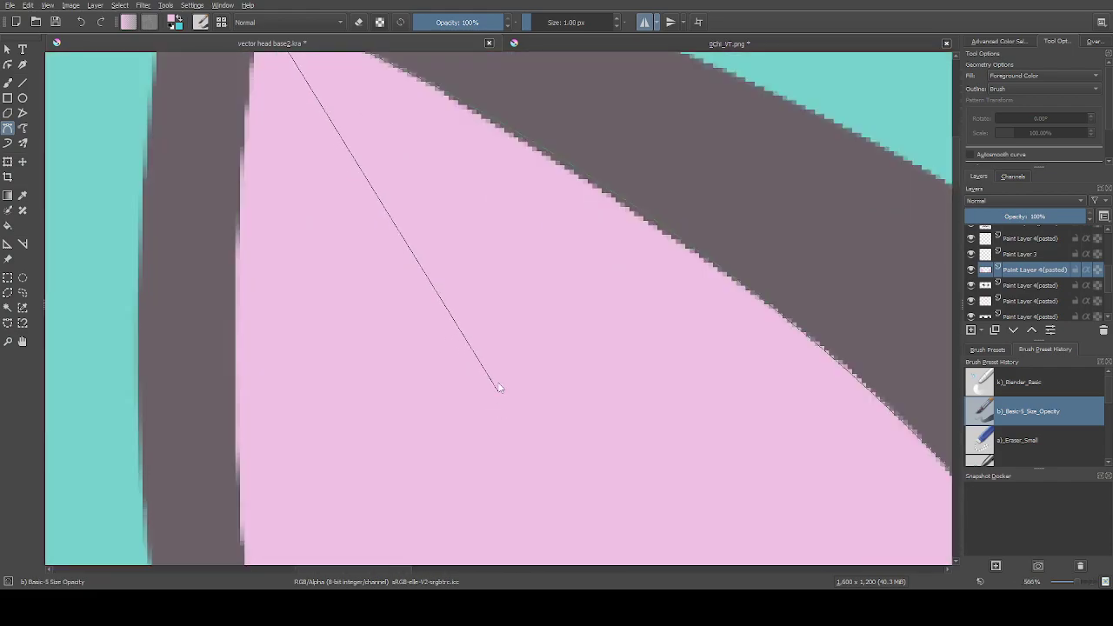
scroll(500, 398, down, 4)
scroll(629, 497, up, 4)
click(667, 520)
click(759, 534)
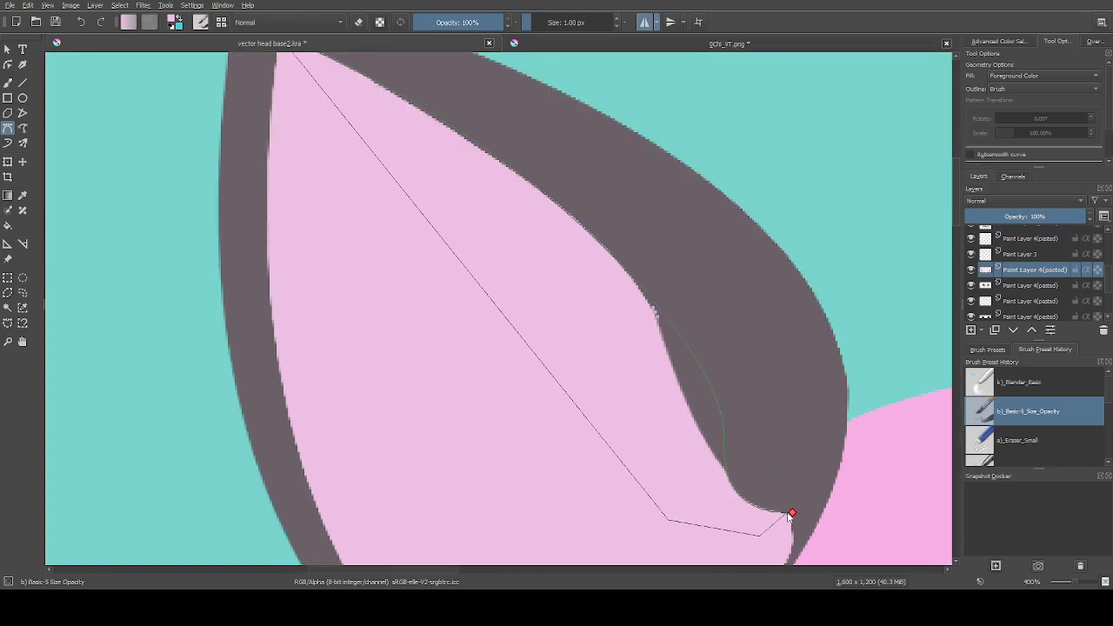
click(791, 513)
scroll(524, 363, down, 2)
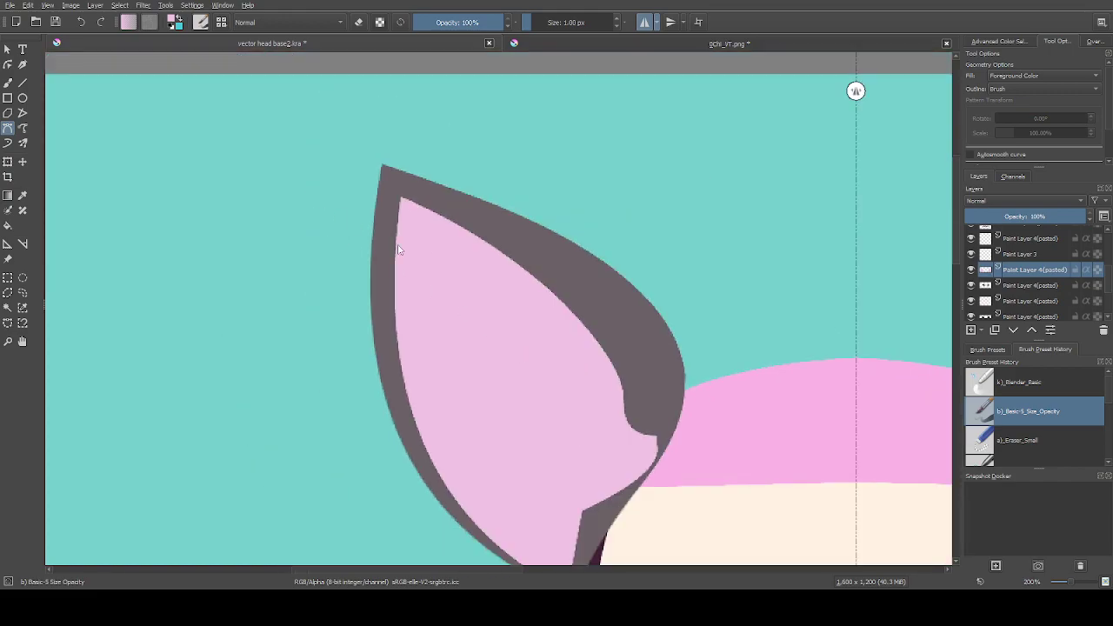
Cut the inner ears' angular lower edge back to one smooth curve with a closed Bézier shape and a)_Eraser_Small
scroll(352, 310, down, 1)
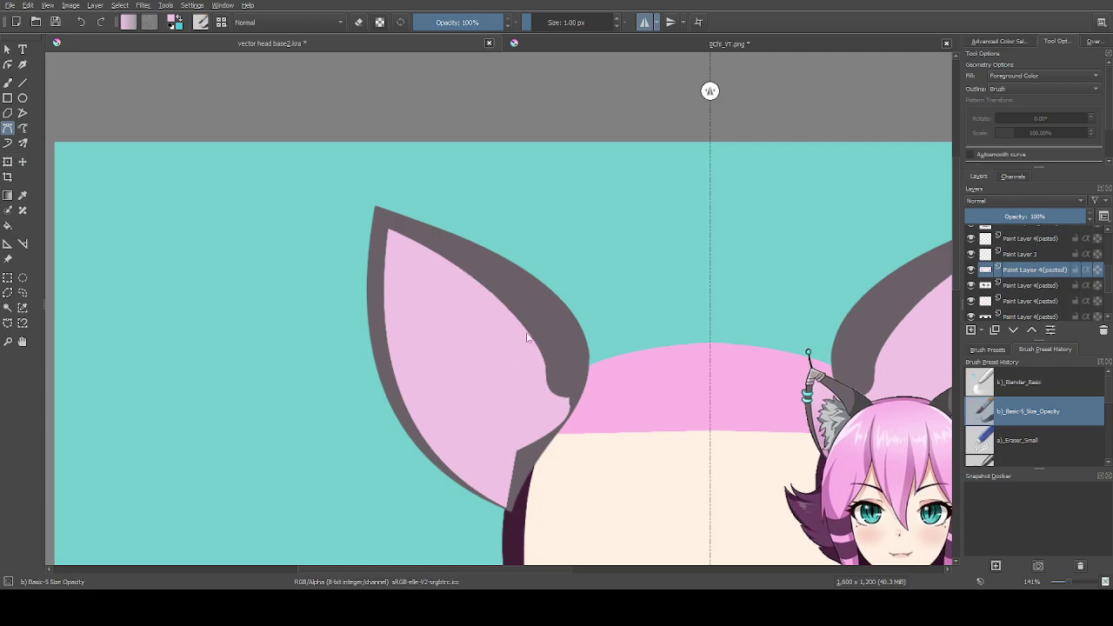
scroll(502, 319, down, 1)
scroll(512, 368, up, 1)
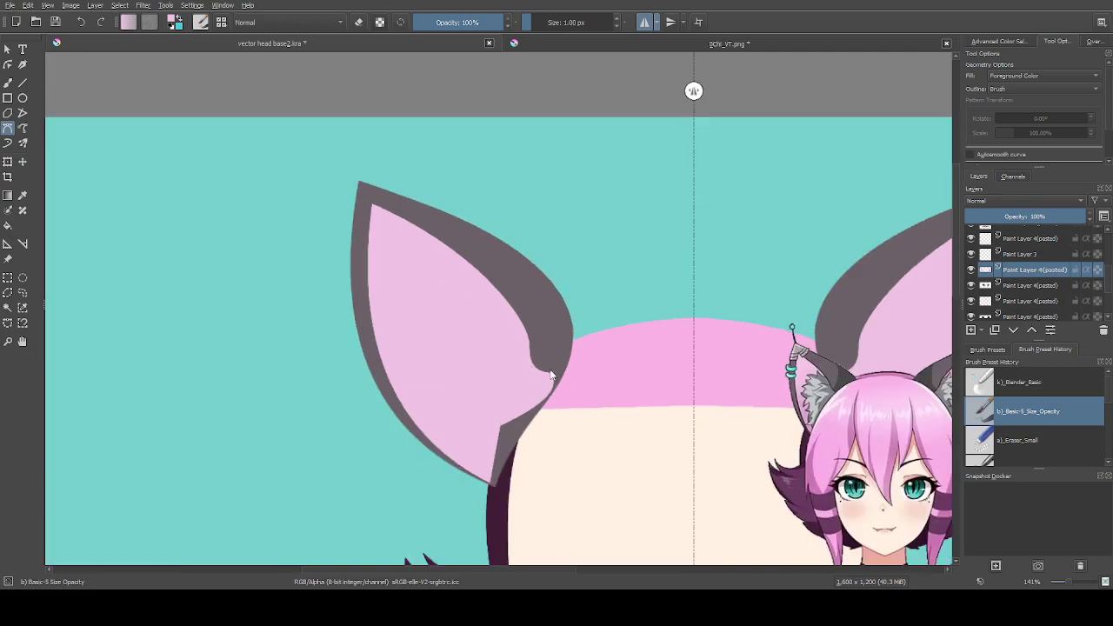
click(1019, 445)
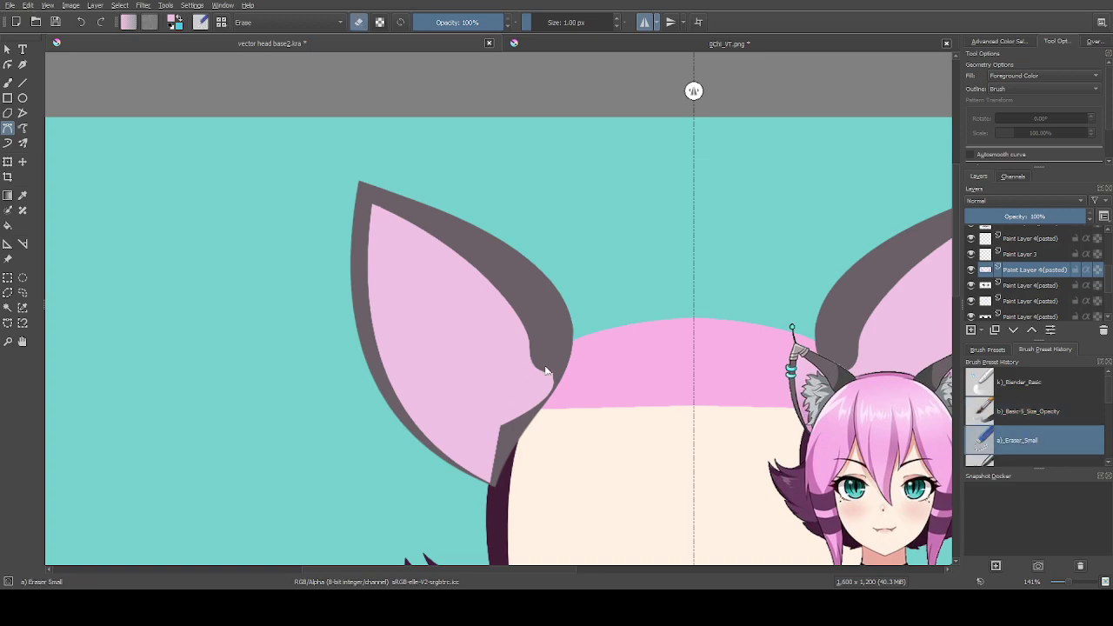
scroll(580, 358, down, 1)
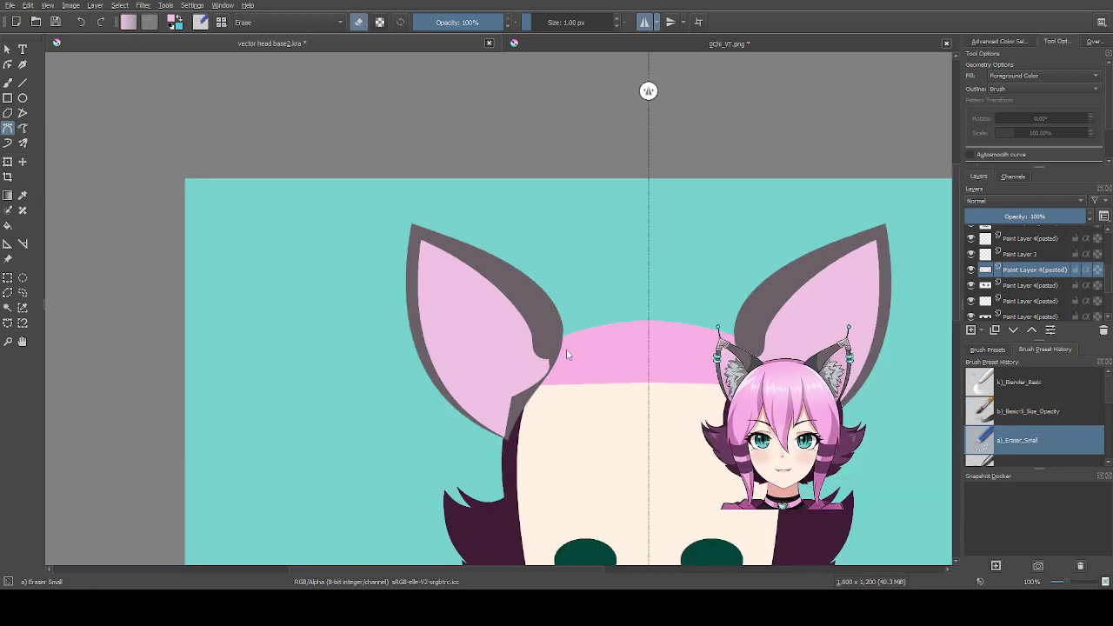
click(560, 347)
drag(576, 440, 567, 393)
click(560, 347)
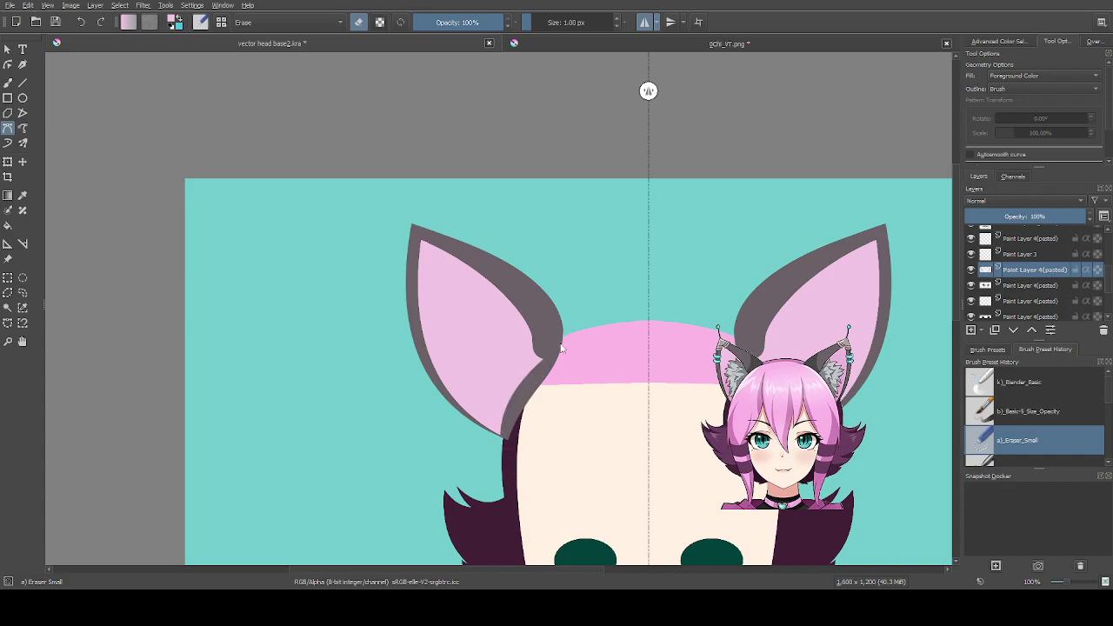
Erase the hook above the inner ears' lower point into a softer notch with a closed Bézier shape and a)_Eraser_Small
scroll(561, 347, up, 1)
scroll(535, 348, up, 1)
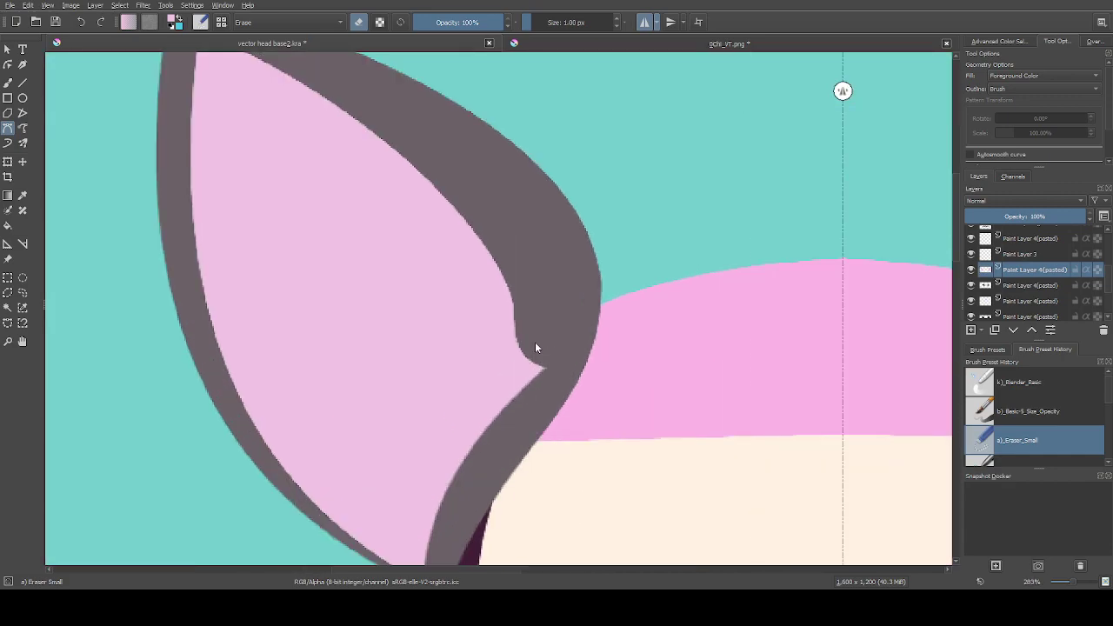
click(1026, 409)
scroll(789, 390, down, 1)
key(1)
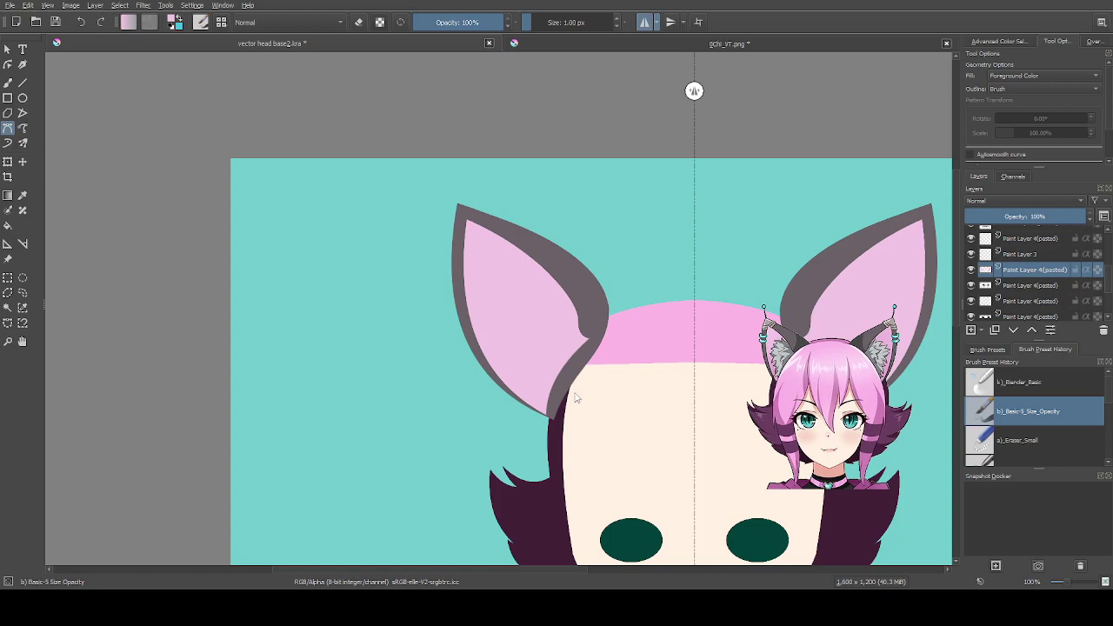
scroll(548, 440, up, 1)
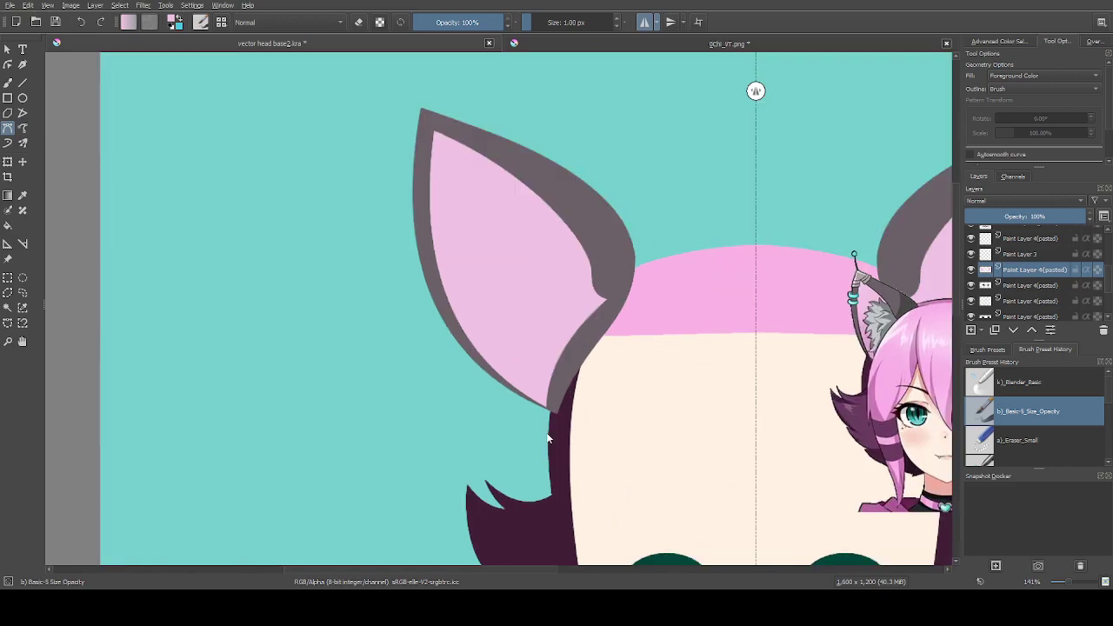
scroll(596, 306, up, 1)
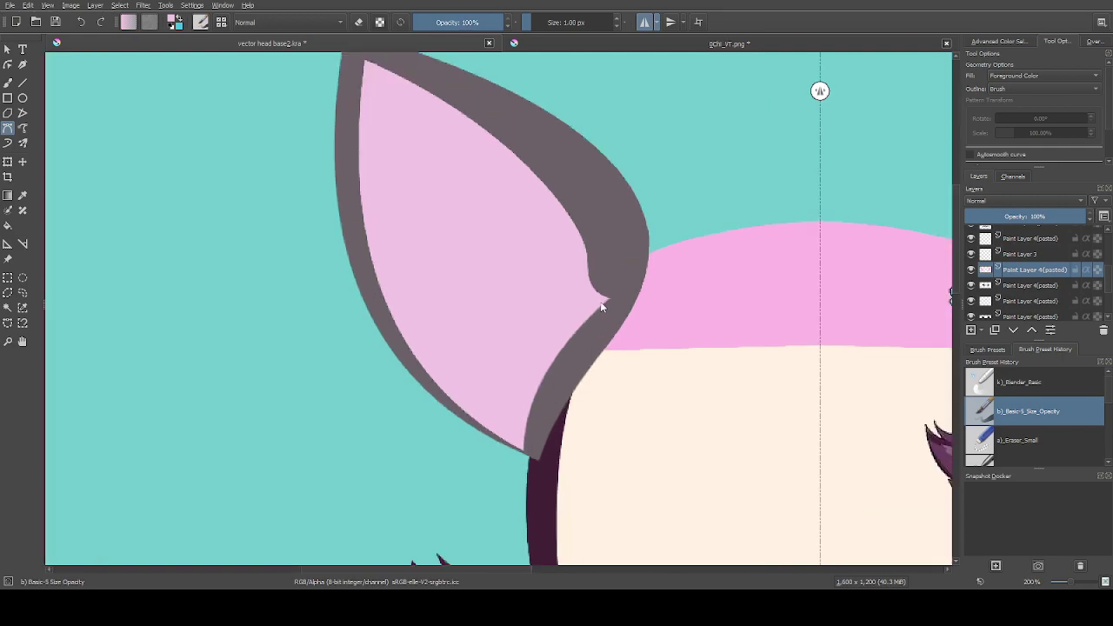
scroll(588, 246, up, 1)
click(585, 232)
drag(621, 322, 664, 340)
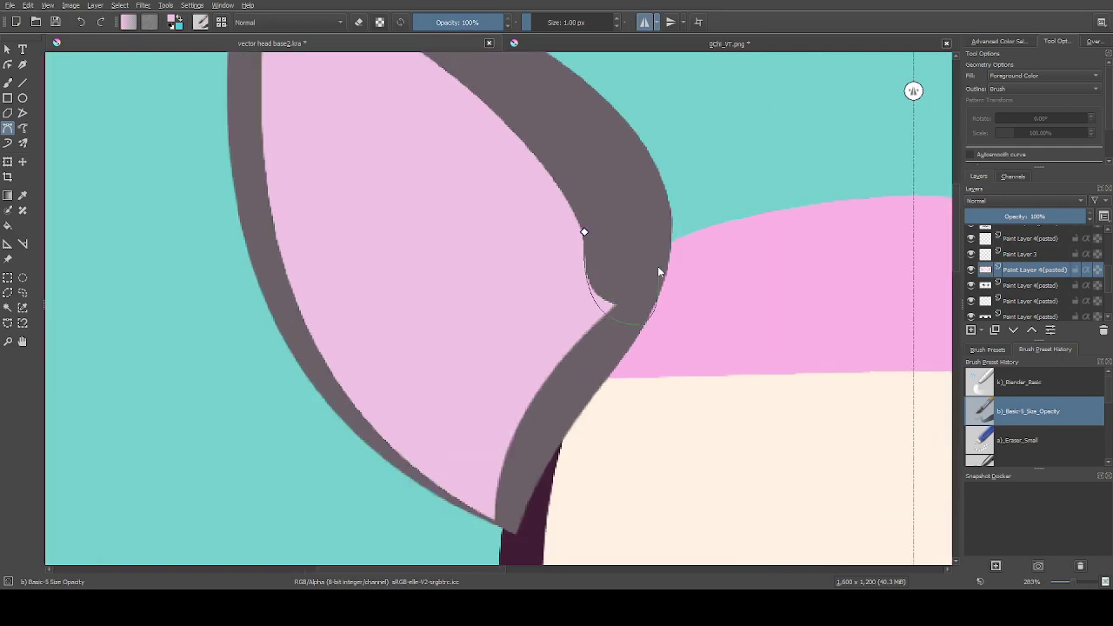
click(981, 440)
click(584, 232)
scroll(492, 363, down, 4)
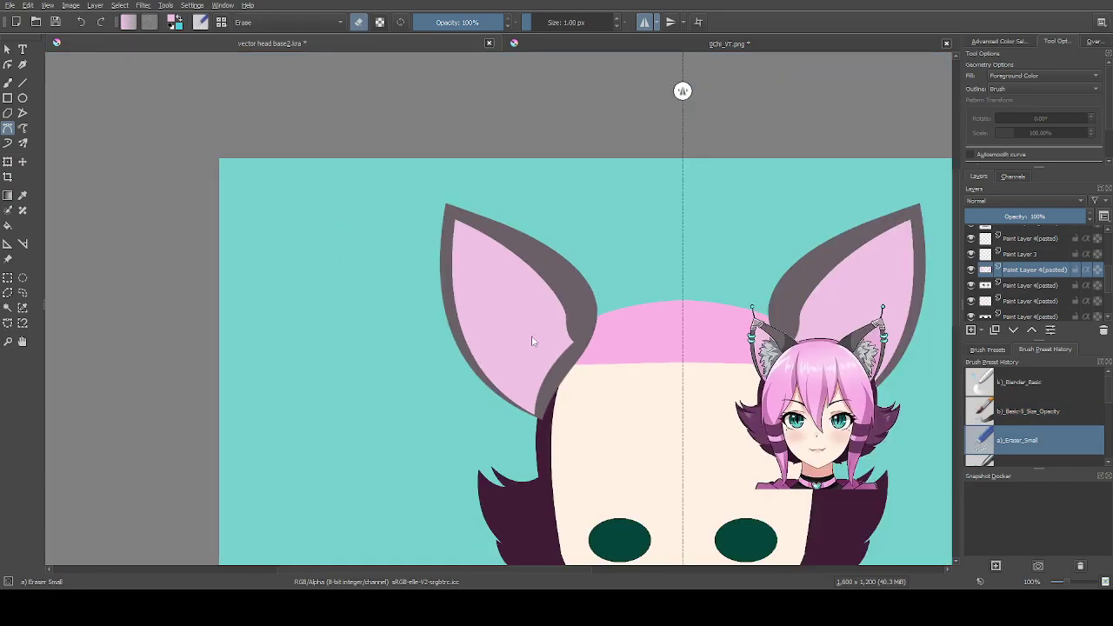
Try to erase a deeper curve into the notch above the inner ears' lower point with a closed Bézier shape
scroll(584, 332, up, 3)
click(607, 360)
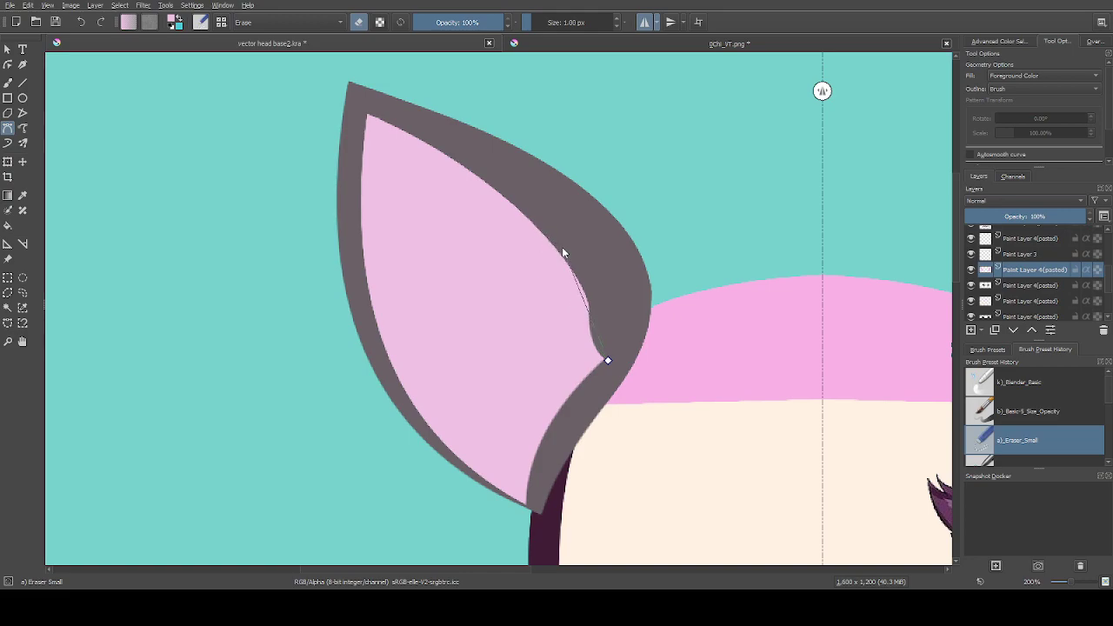
drag(566, 264, 545, 145)
drag(571, 265, 567, 162)
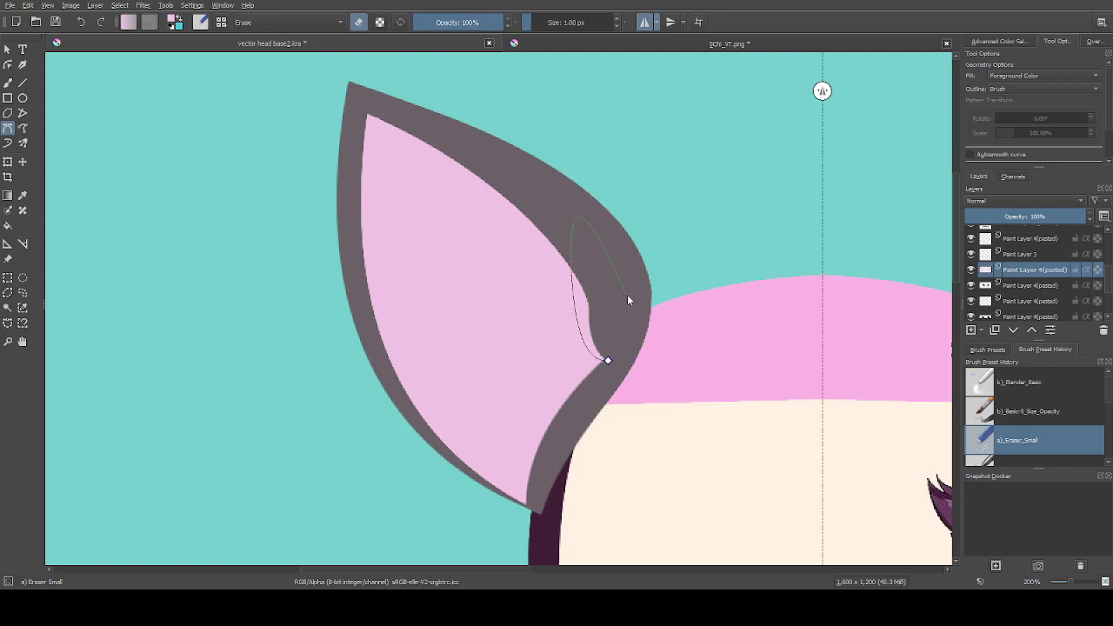
click(608, 361)
key(ctrl+z)
Trim the inner ears' hair-side edge from lower point to ear tip with one erasing closed Bézier shape
click(604, 357)
drag(567, 323, 568, 247)
drag(366, 113, 297, 95)
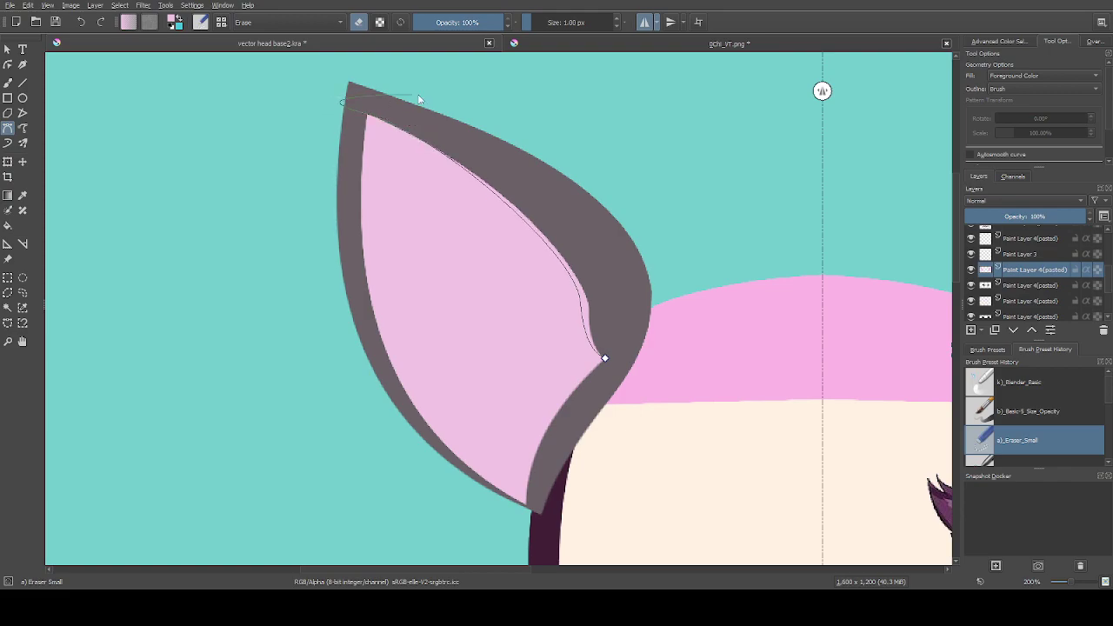
click(603, 357)
scroll(459, 324, down, 4)
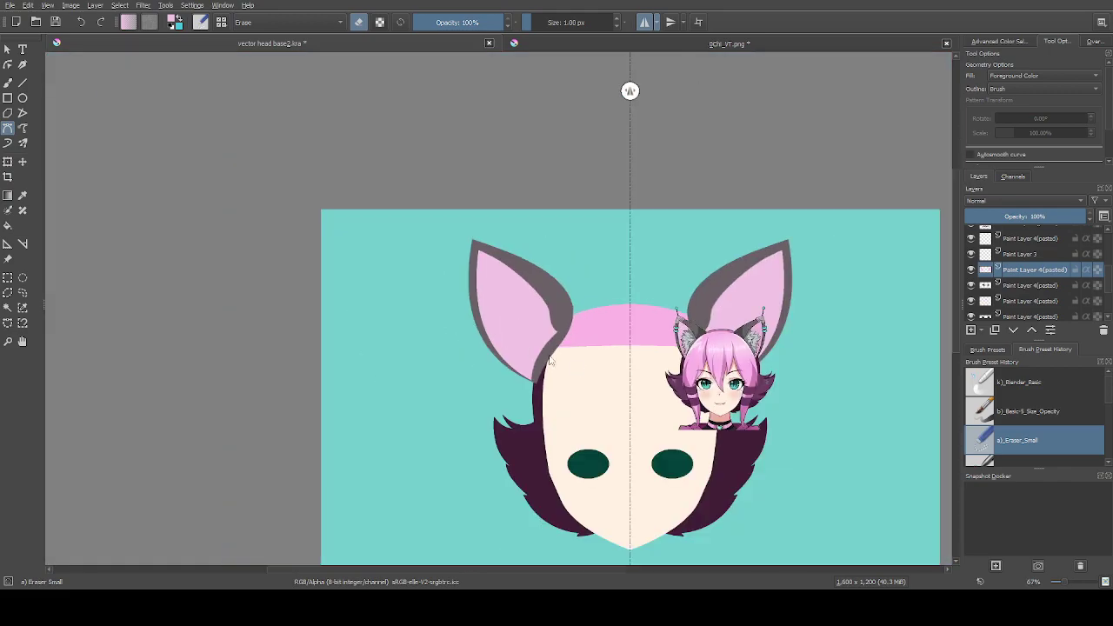
Shave the inner ears' lower point and lower edge slightly further back with an erasing closed Bézier curve
scroll(548, 350, up, 3)
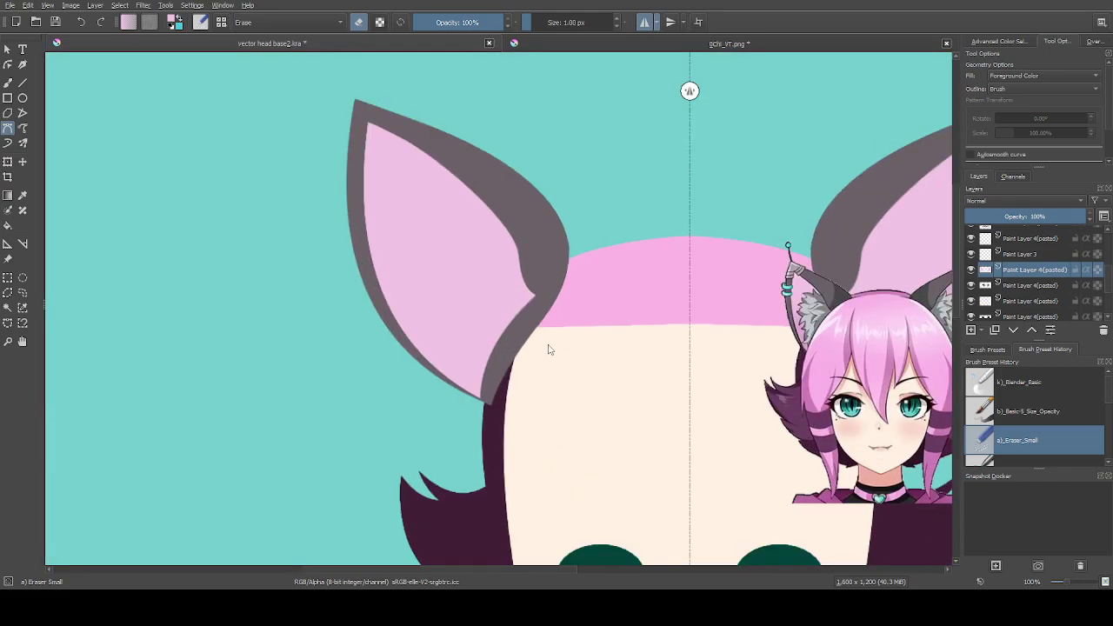
click(537, 285)
mouse_move(522, 451)
mouse_down()
mouse_move(599, 371)
mouse_move(591, 352)
mouse_up()
click(536, 285)
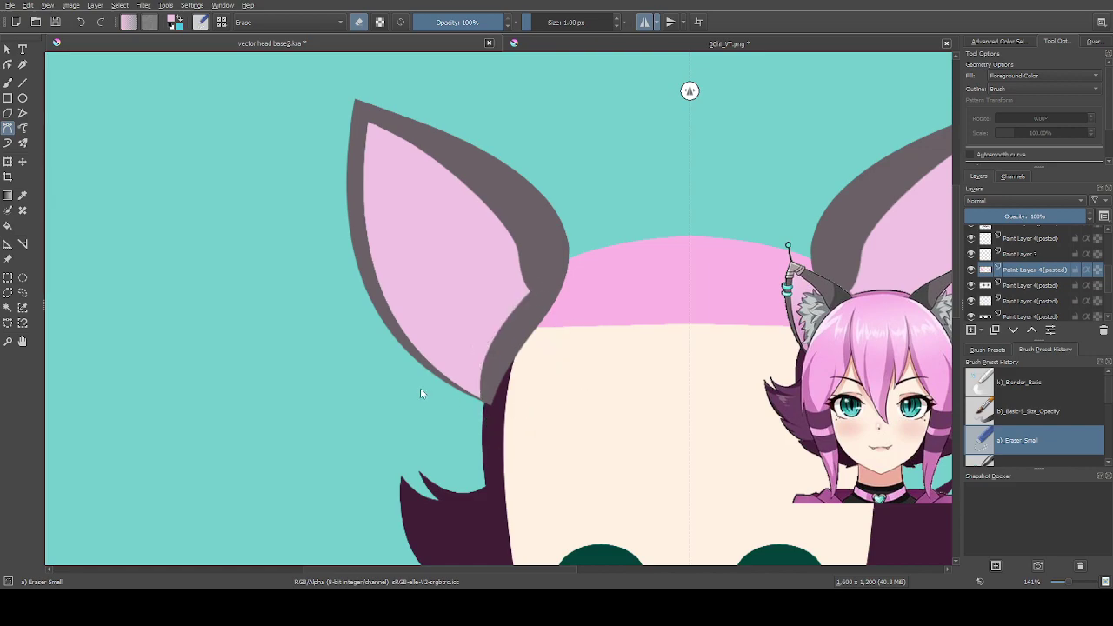
scroll(375, 371, down, 2)
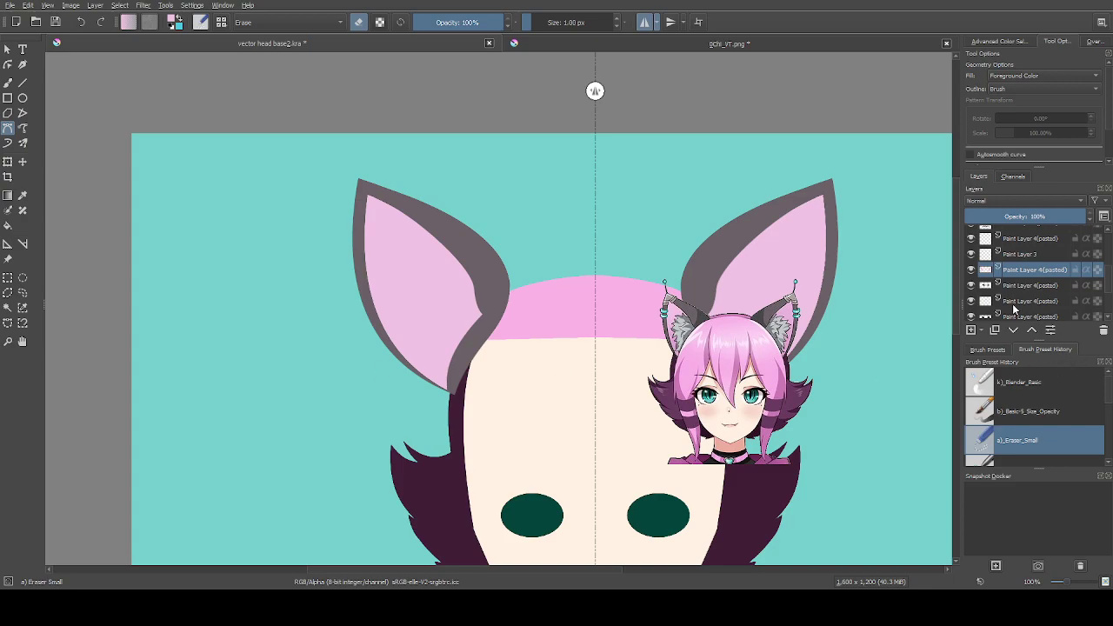
Try to cover the inner ear's upper edge, from its tip to the hook, with a closed Bézier shape on the layer above Paint Layer 3
click(1021, 254)
scroll(692, 363, up, 2)
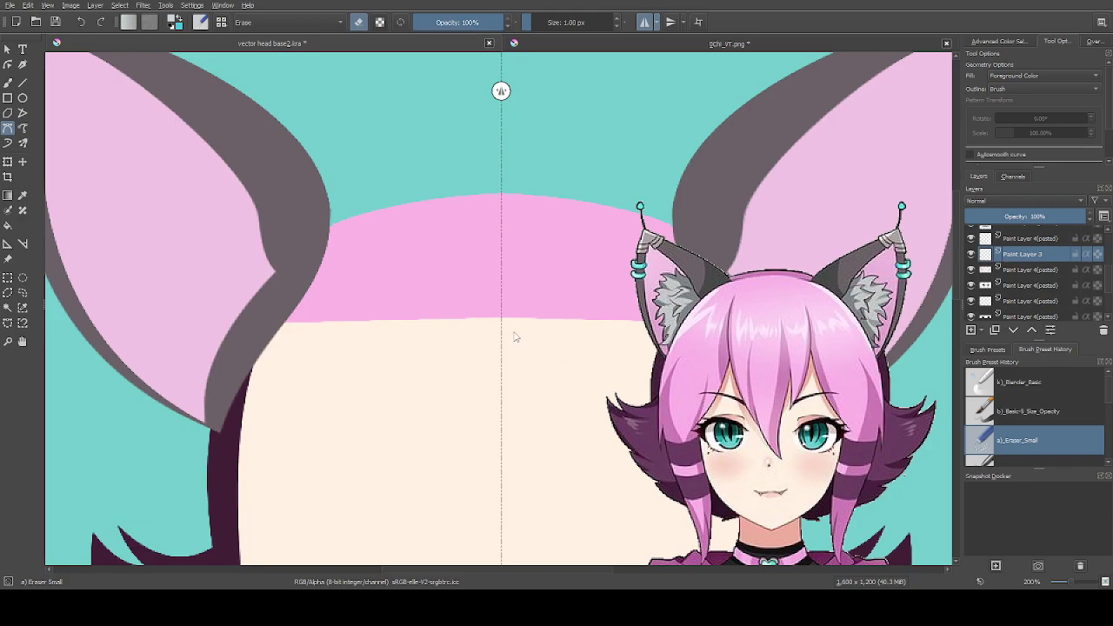
scroll(514, 337, down, 1)
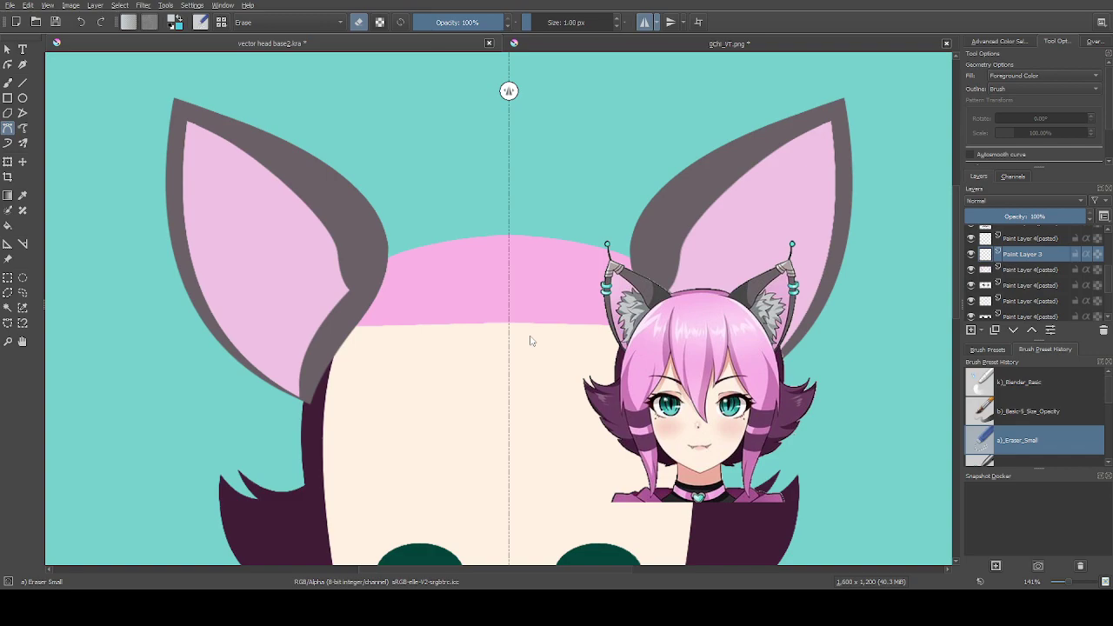
click(1035, 244)
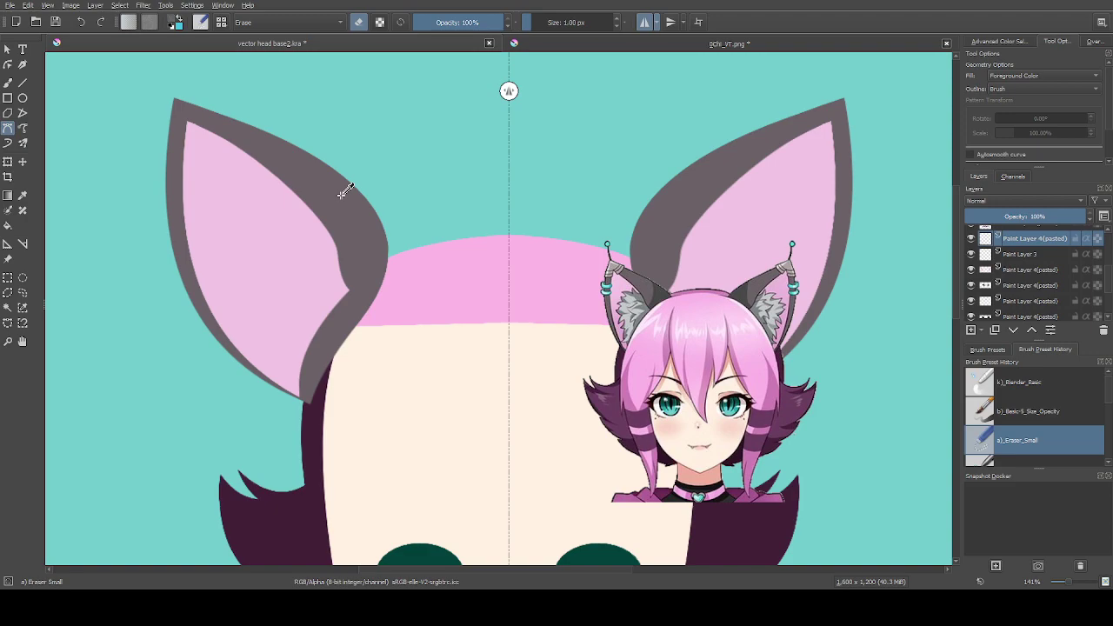
scroll(268, 179, up, 2)
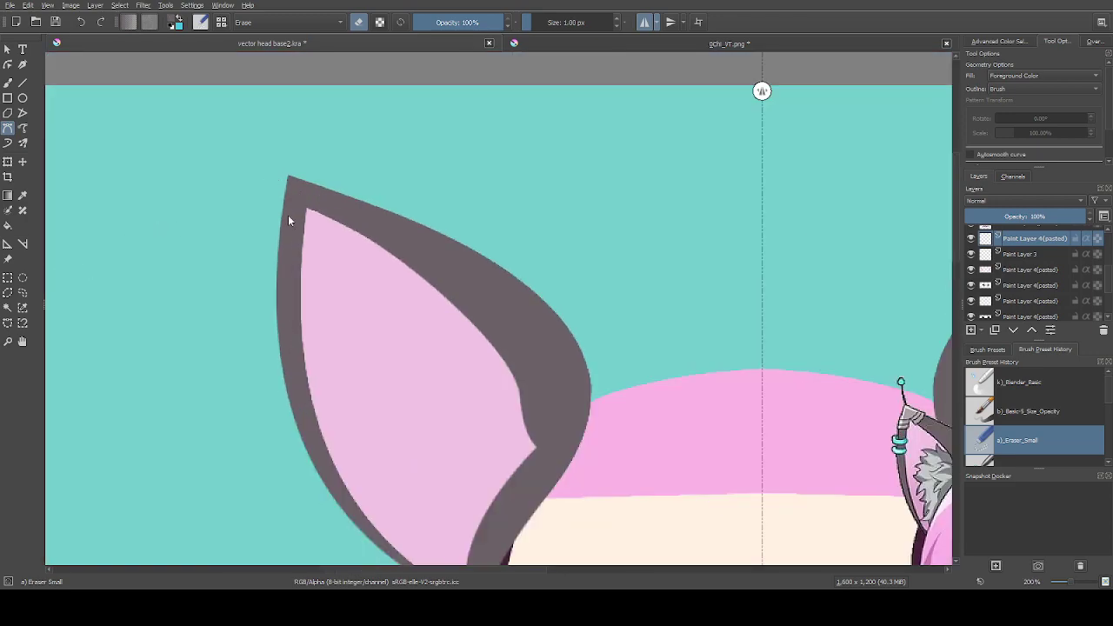
scroll(309, 213, up, 2)
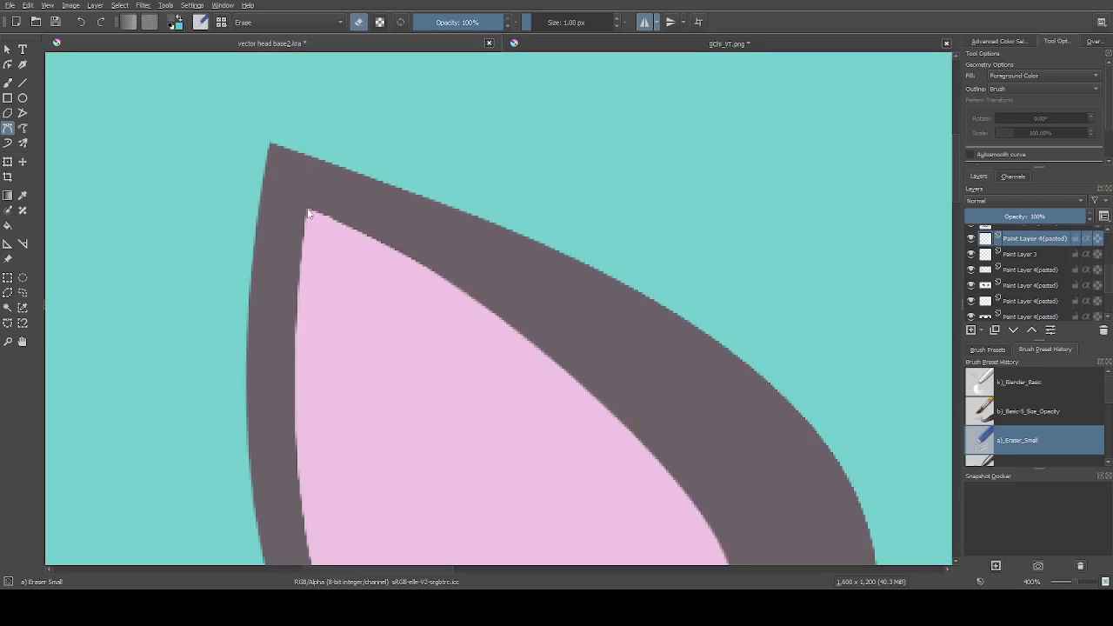
click(306, 211)
scroll(325, 213, down, 2)
scroll(529, 450, up, 1)
drag(530, 374, 592, 514)
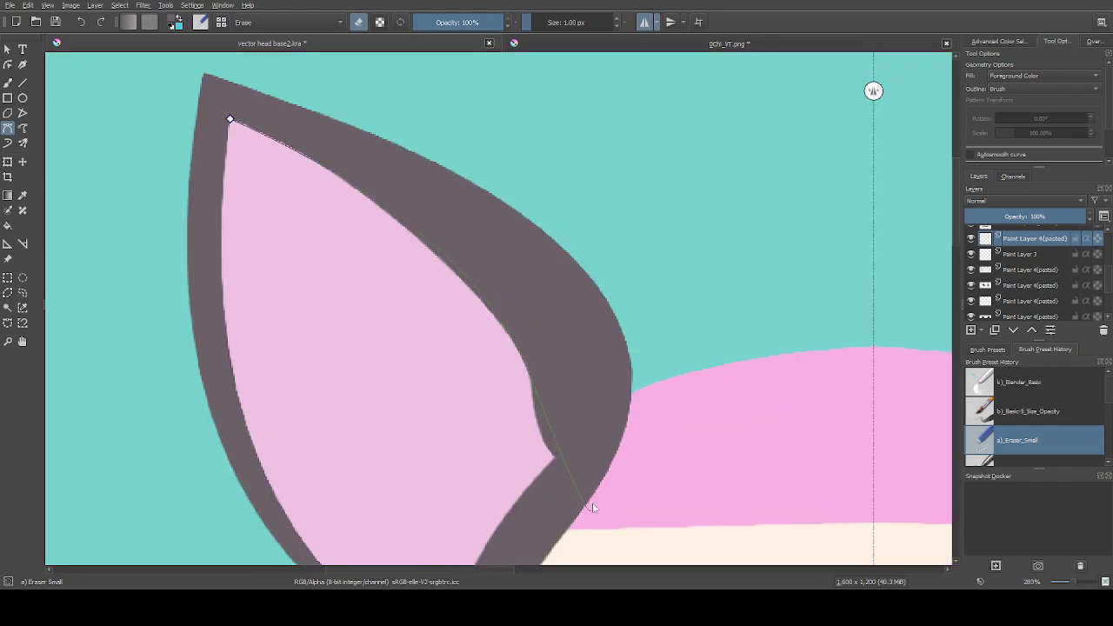
drag(534, 293, 530, 376)
key(BackSpace)
drag(520, 351, 621, 506)
click(228, 119)
Try to extend the edge cover around the inner ear's notch with closed Bézier shapes, then discard the last curve
scroll(561, 457, up, 2)
drag(502, 289, 505, 129)
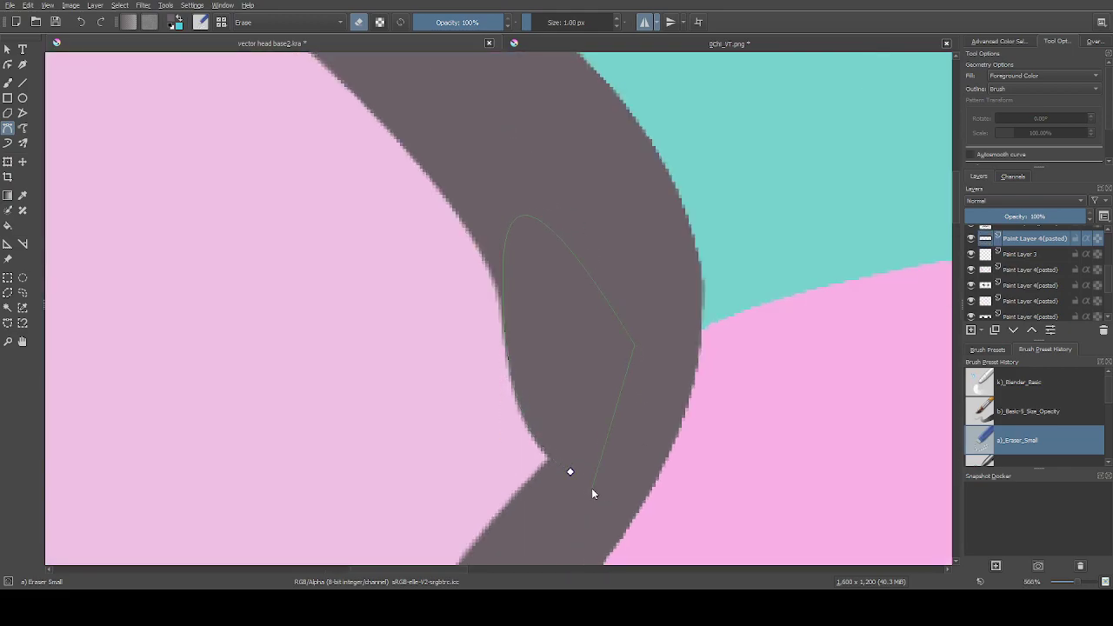
click(570, 473)
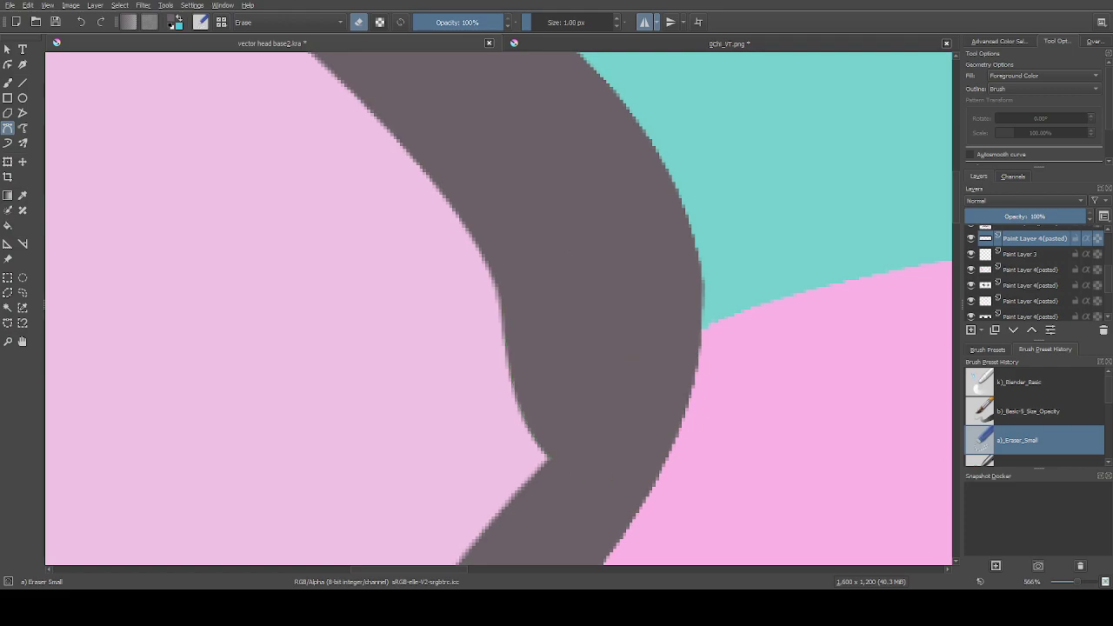
click(441, 189)
drag(504, 333, 498, 395)
click(854, 433)
key(BackSpace)
scroll(442, 189, down, 4)
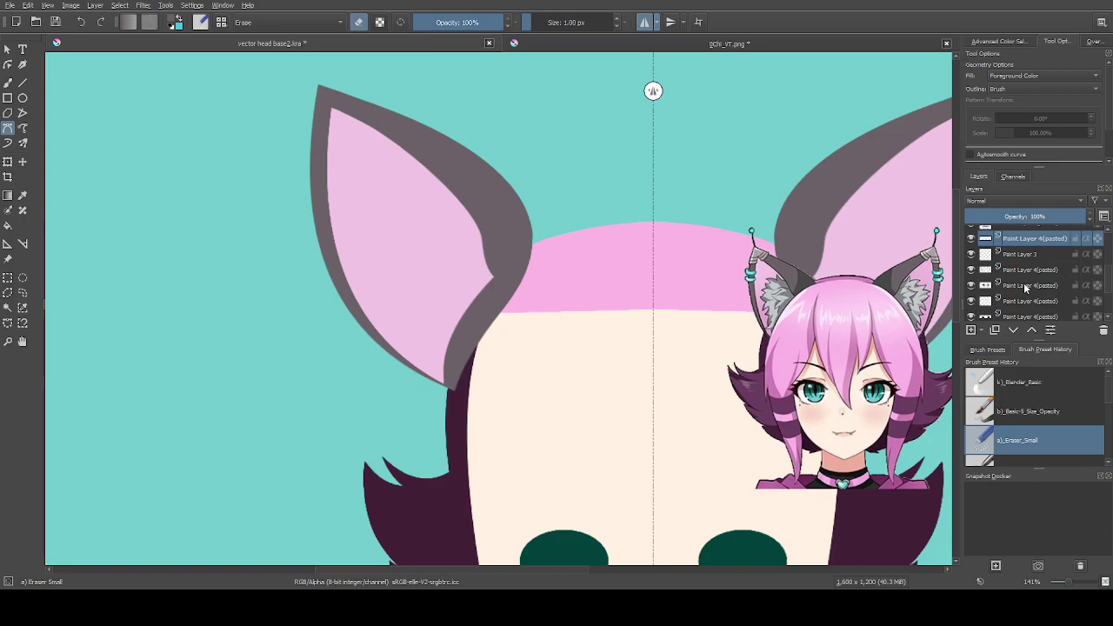
Make Paint Layer 3 active and sample the light grey of the reference character's ear fur as the painting colour
click(1022, 254)
scroll(755, 370, up, 3)
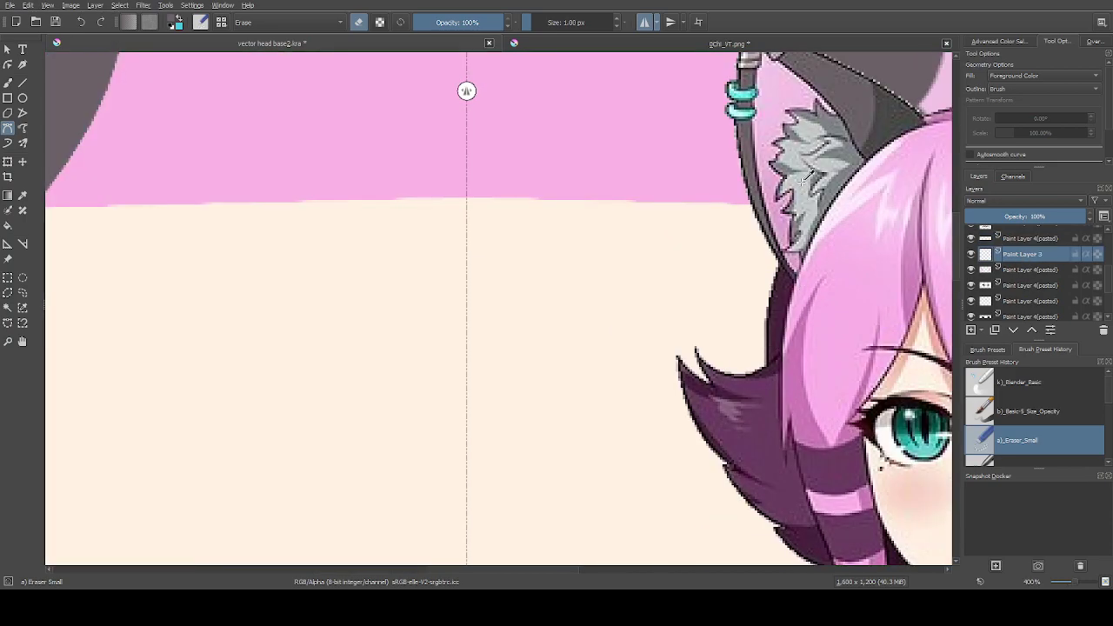
scroll(805, 183, down, 5)
scroll(535, 158, up, 2)
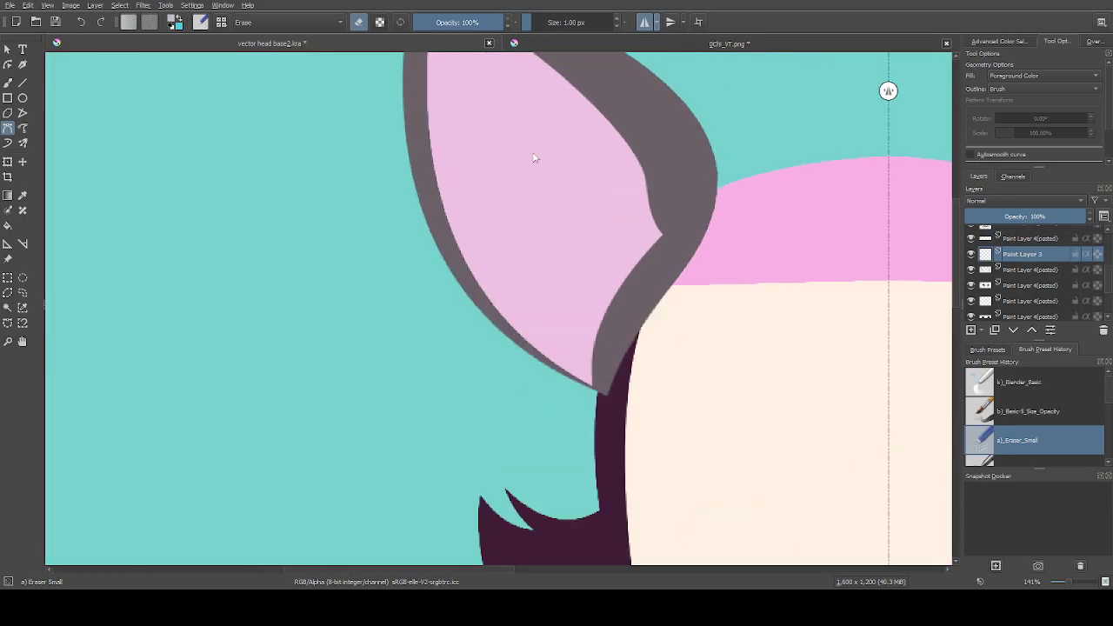
scroll(301, 214, down, 1)
Move the reference artwork onto the forehead beside the ear, and make Paint Layer 3 active again with the Bézier Curve tool
click(22, 162)
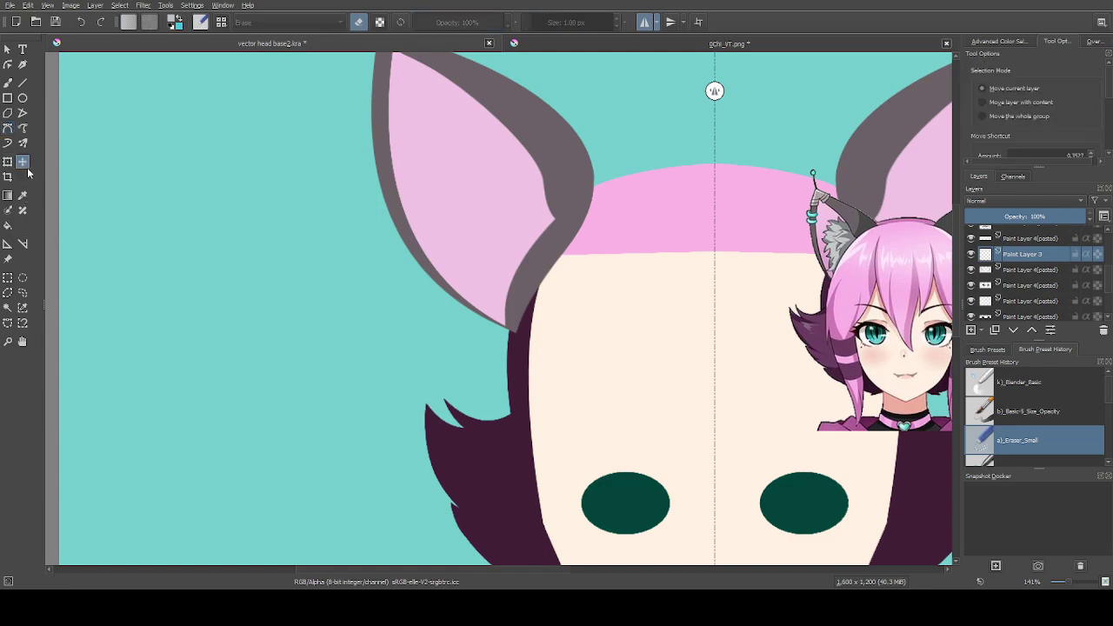
scroll(1014, 286, up, 2)
click(1014, 288)
key(ctrl+z)
key(ctrl+z)
key(ctrl+z)
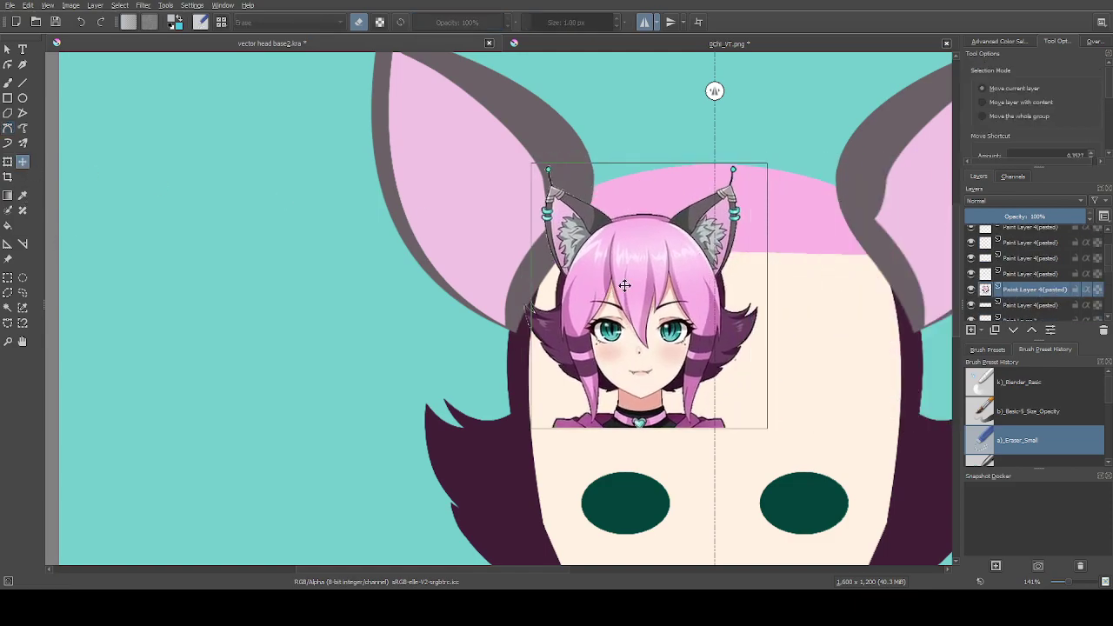
scroll(1024, 296, down, 2)
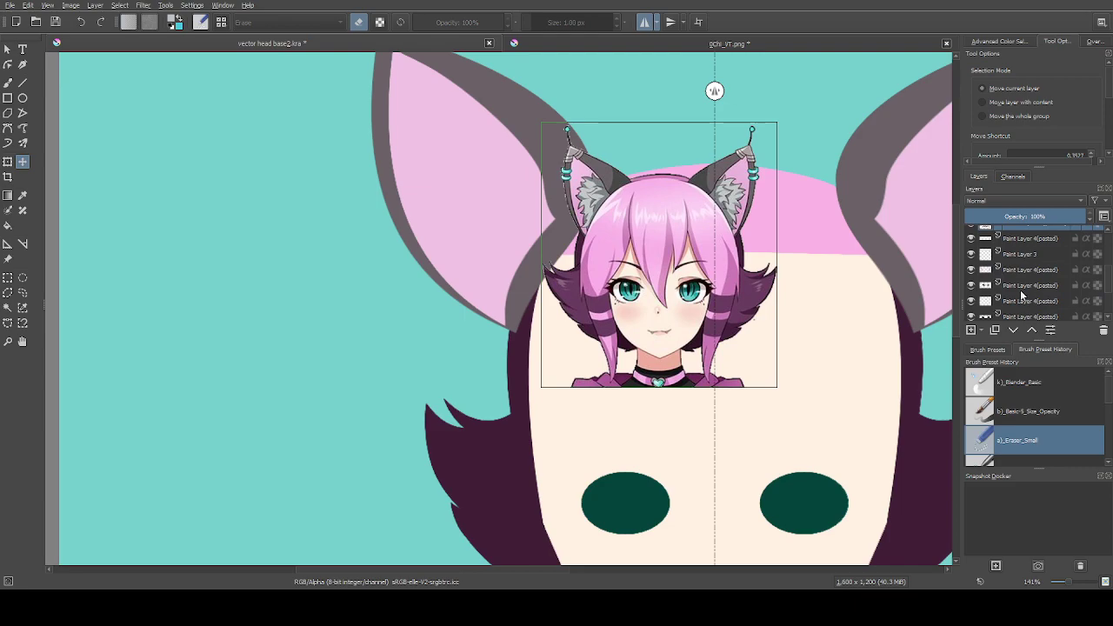
click(1022, 256)
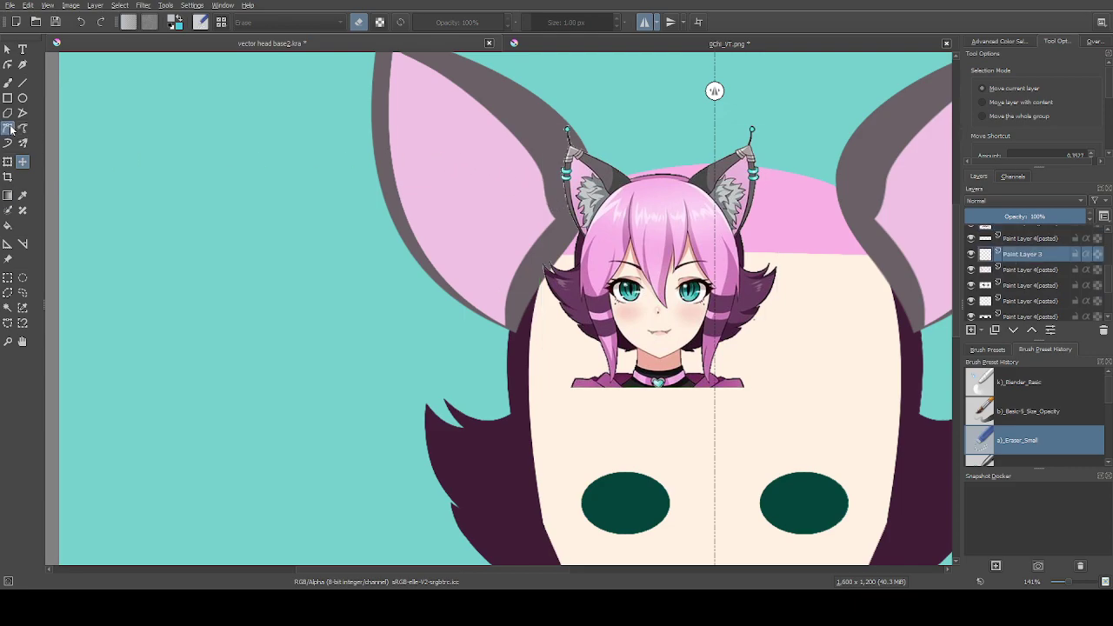
click(8, 129)
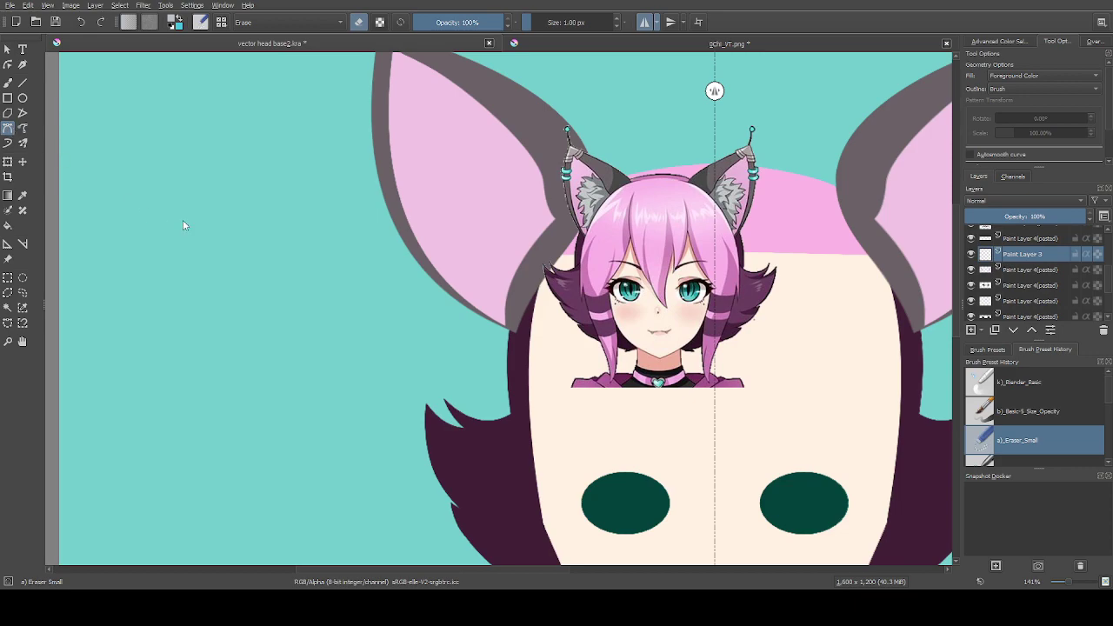
Try to draw the fur patch inside the ear with a closed Bézier shape on Paint Layer 3
scroll(484, 179, up, 1)
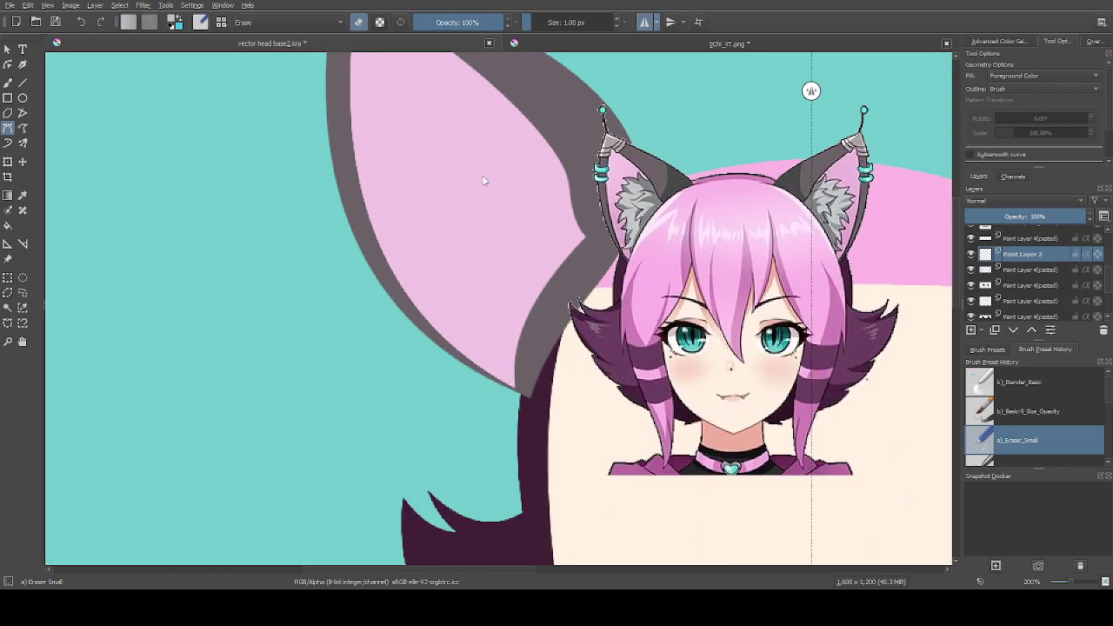
click(466, 120)
drag(493, 112, 515, 152)
drag(493, 112, 576, 122)
click(519, 380)
drag(506, 113, 640, 83)
Fill a rounded light grey fur patch inside the ears with b)_Basic-5_Size_Opacity and a closed Bézier shape tapering to the ear's lower point
click(1033, 405)
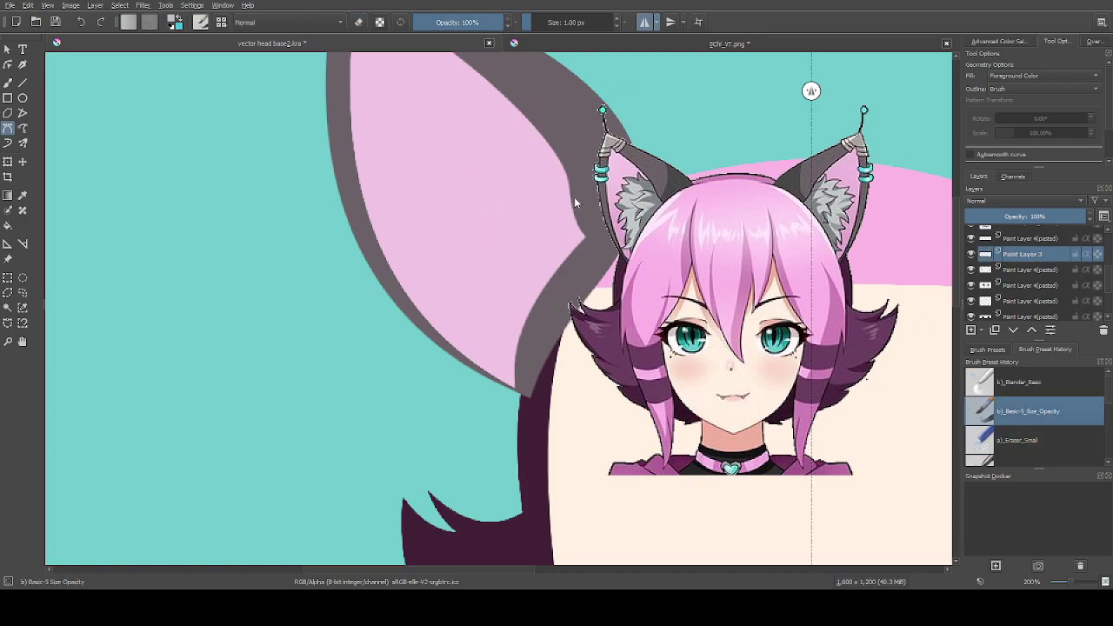
click(532, 127)
drag(514, 362, 625, 522)
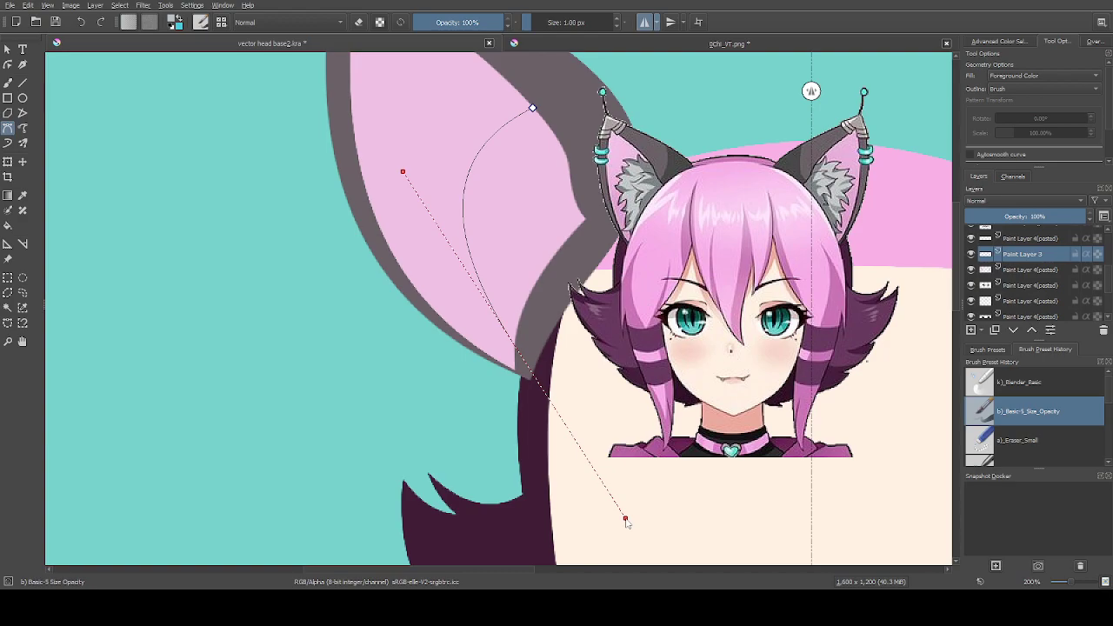
drag(625, 520, 610, 557)
key(BackSpace)
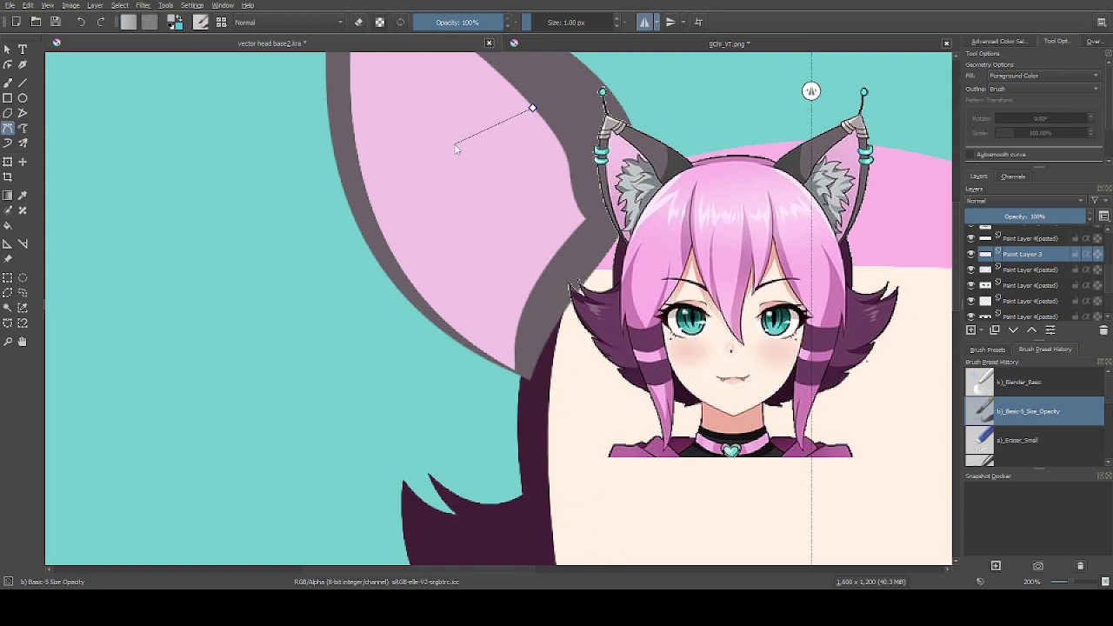
drag(419, 145, 436, 253)
key(BackSpace)
click(585, 226)
click(530, 109)
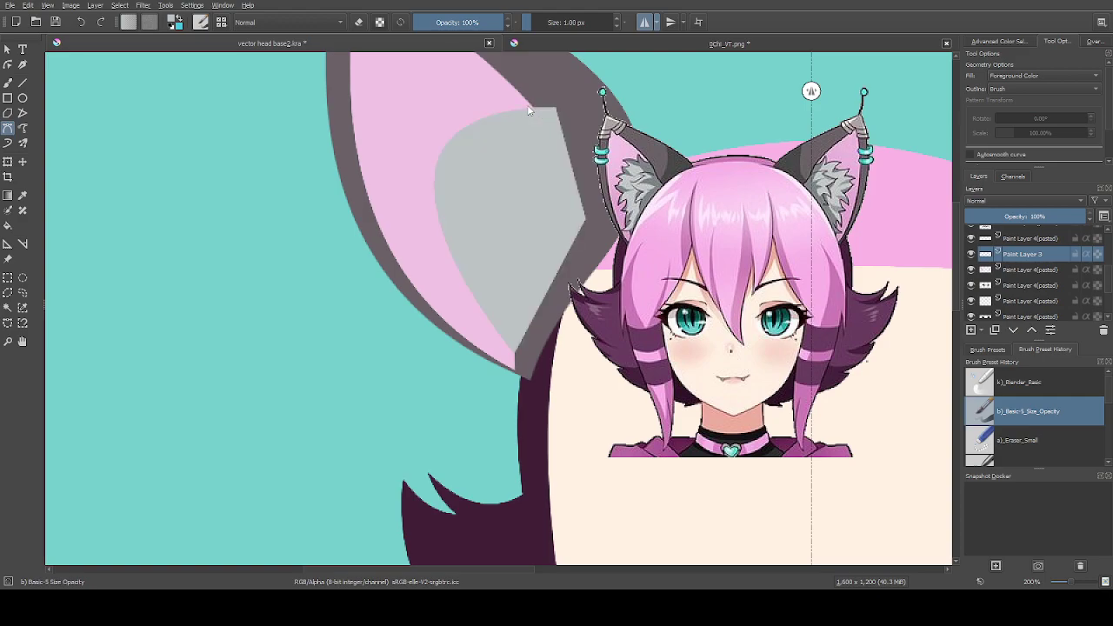
Hide Paint Layer 3 and cover the inner ears' lower edge with a closed dark grey Bézier shape on the layer above it
click(971, 254)
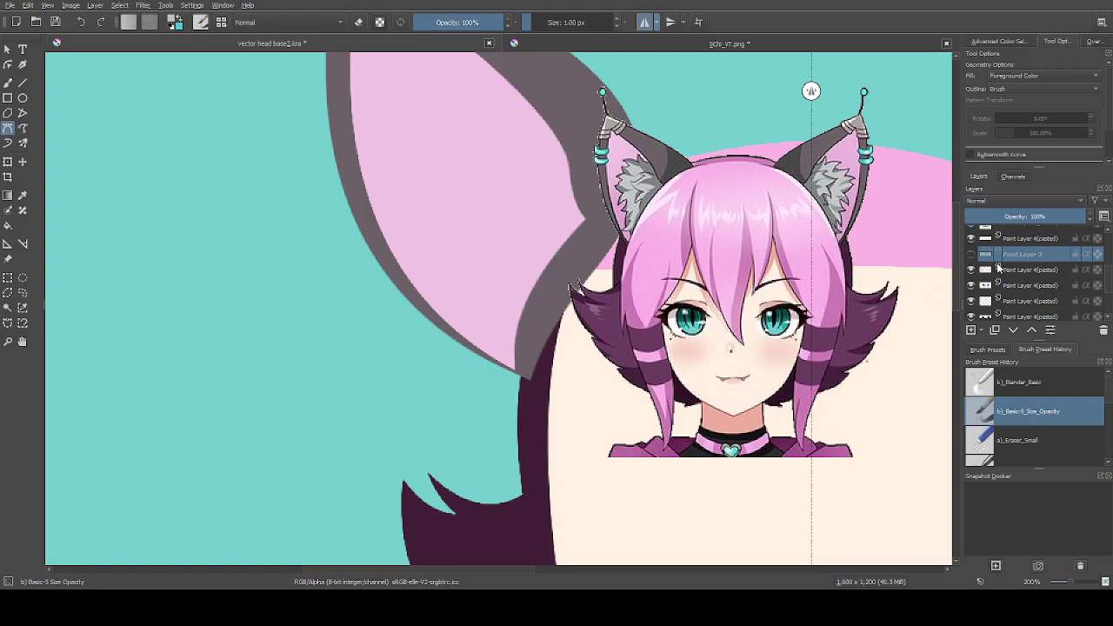
click(1026, 238)
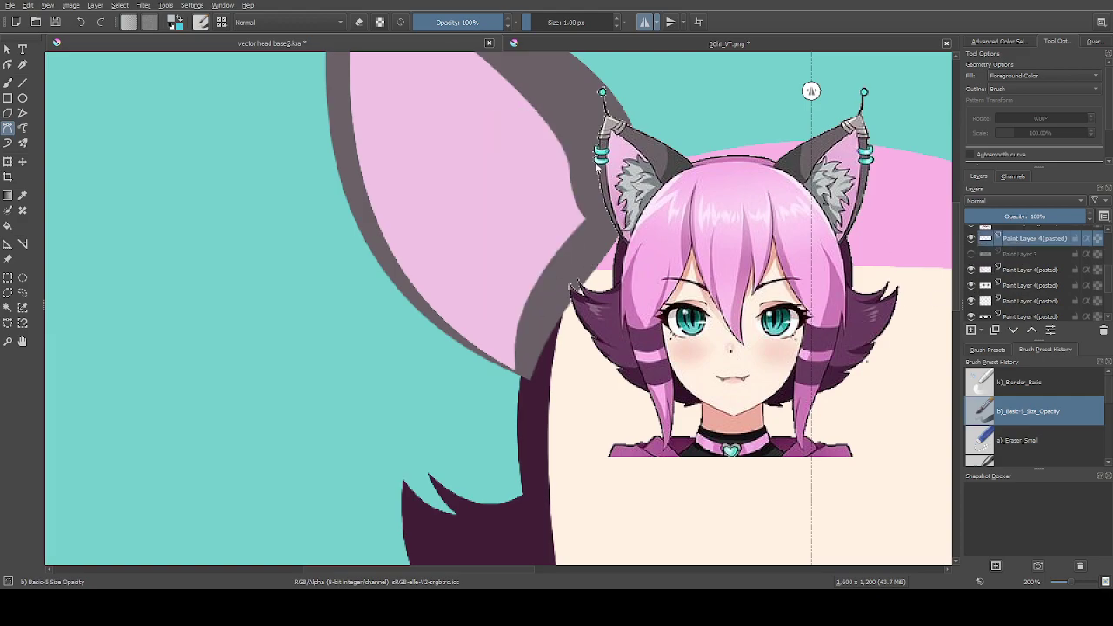
scroll(582, 174, up, 2)
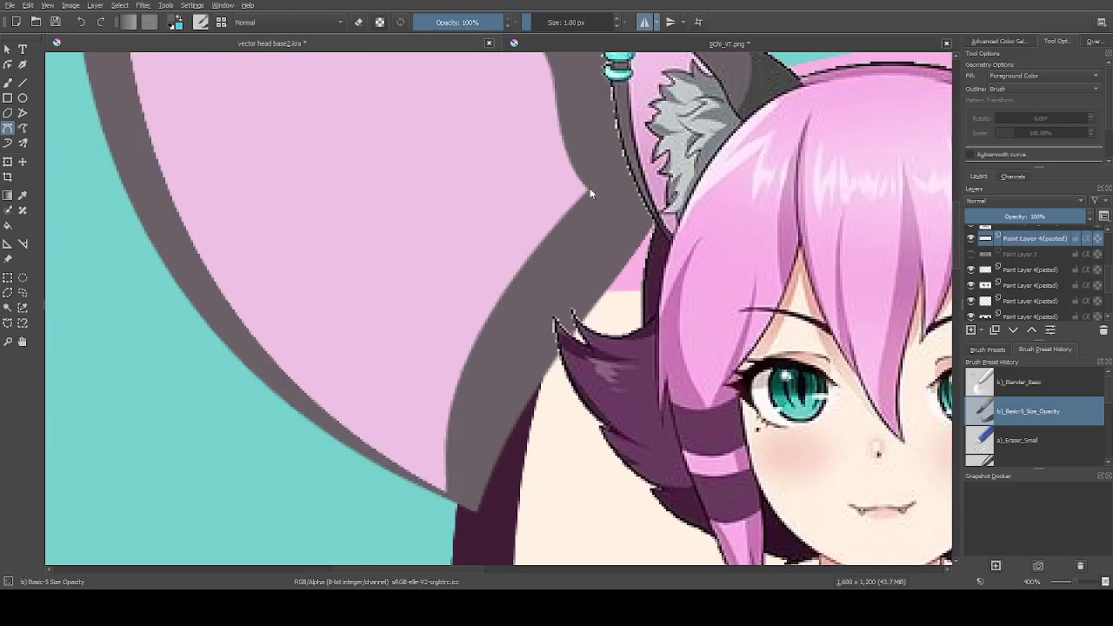
mouse_move(458, 521)
mouse_down()
mouse_move(465, 581)
mouse_move(466, 540)
mouse_up()
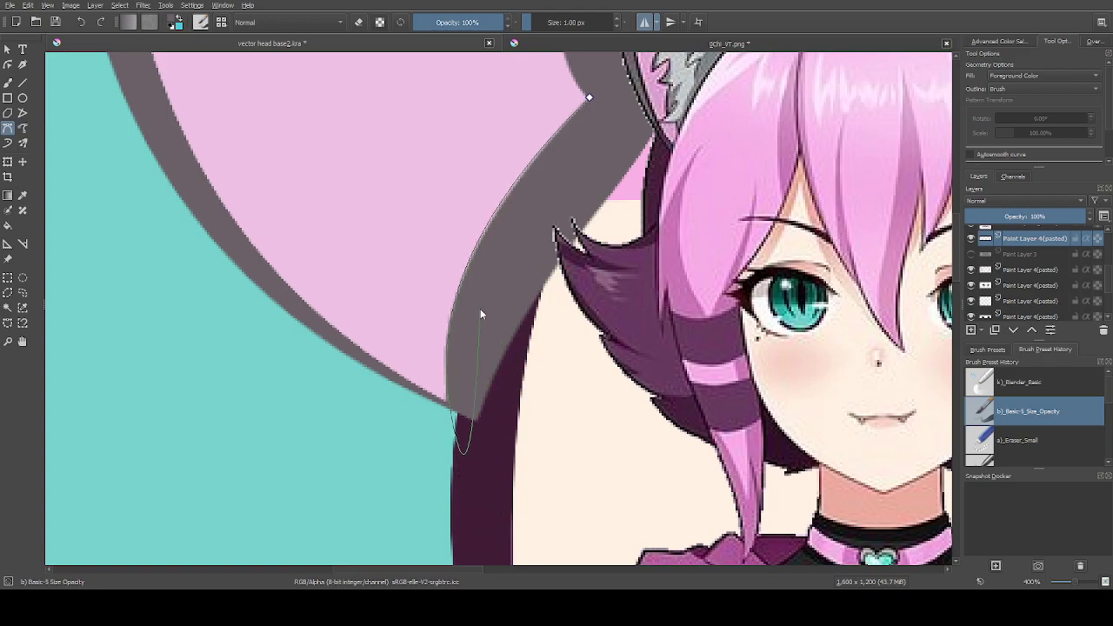
click(590, 99)
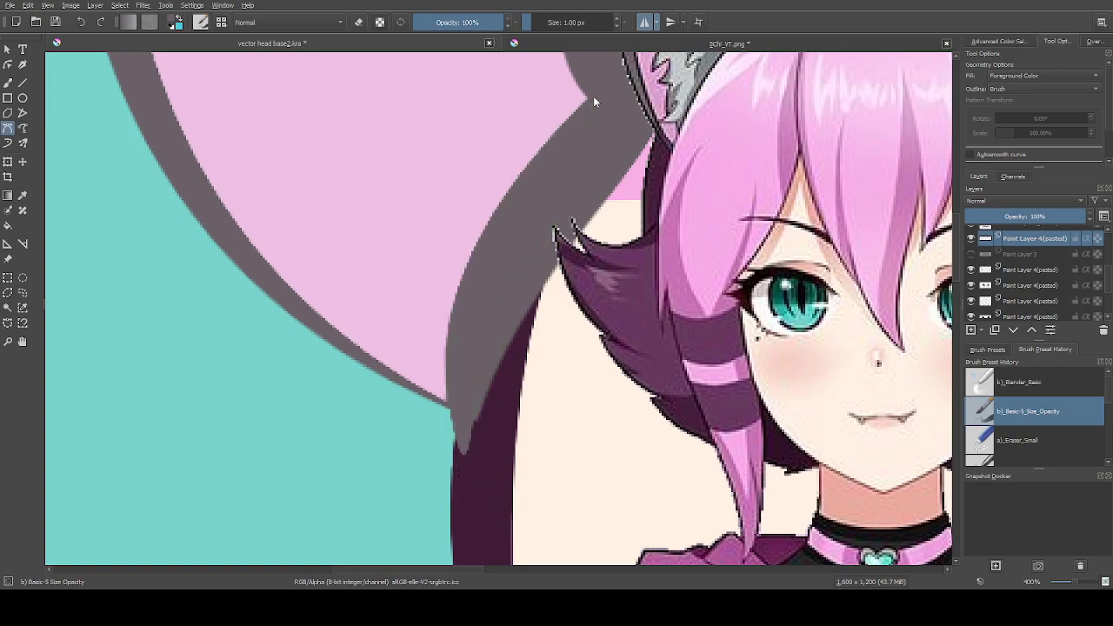
Erase the dark grey spill below the ears' lower point with a)_Eraser_Small, and return to b)_Basic-5_Size_Opacity
click(1016, 434)
click(499, 442)
click(445, 413)
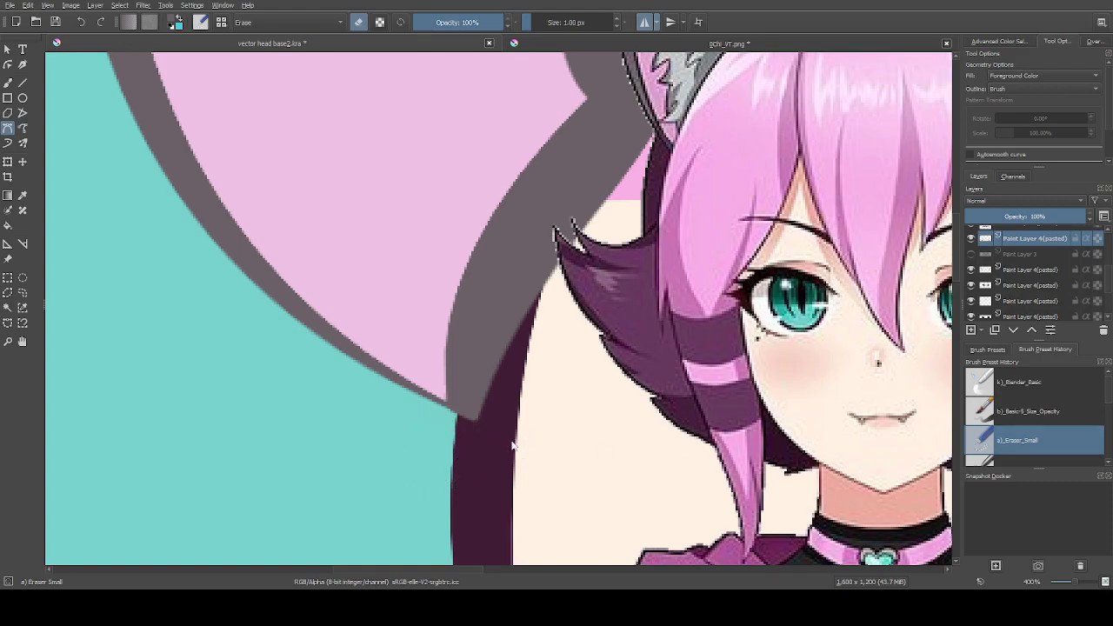
key(slash)
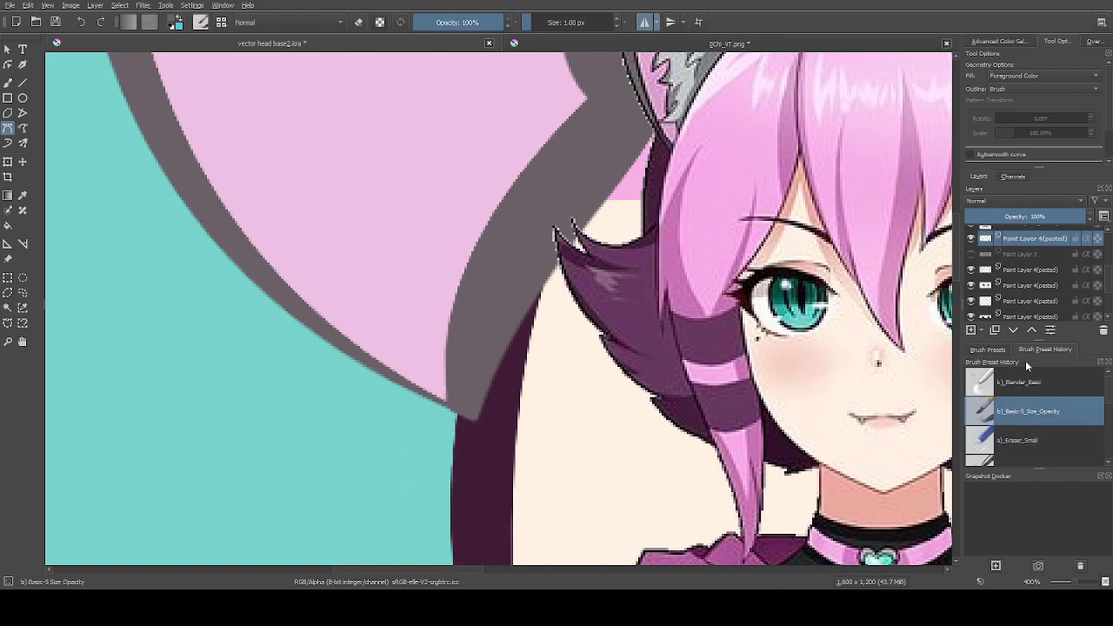
Show Paint Layer 3 again, make it active and sample the fur patch's light grey
click(1019, 252)
click(971, 254)
ctrl+click(475, 141)
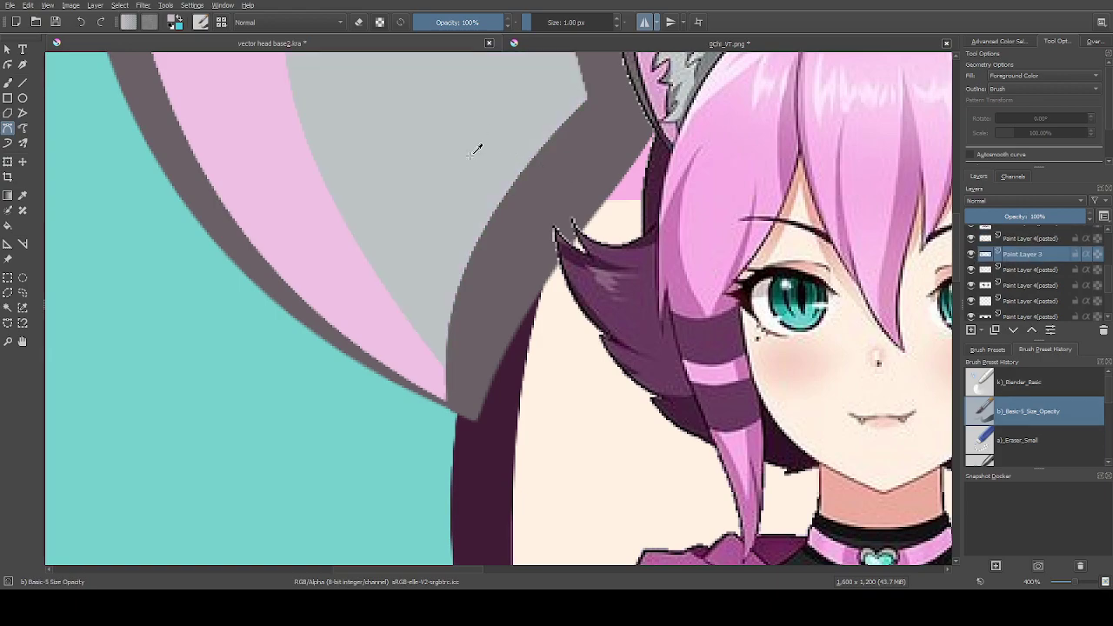
scroll(475, 141, down, 4)
scroll(467, 212, up, 3)
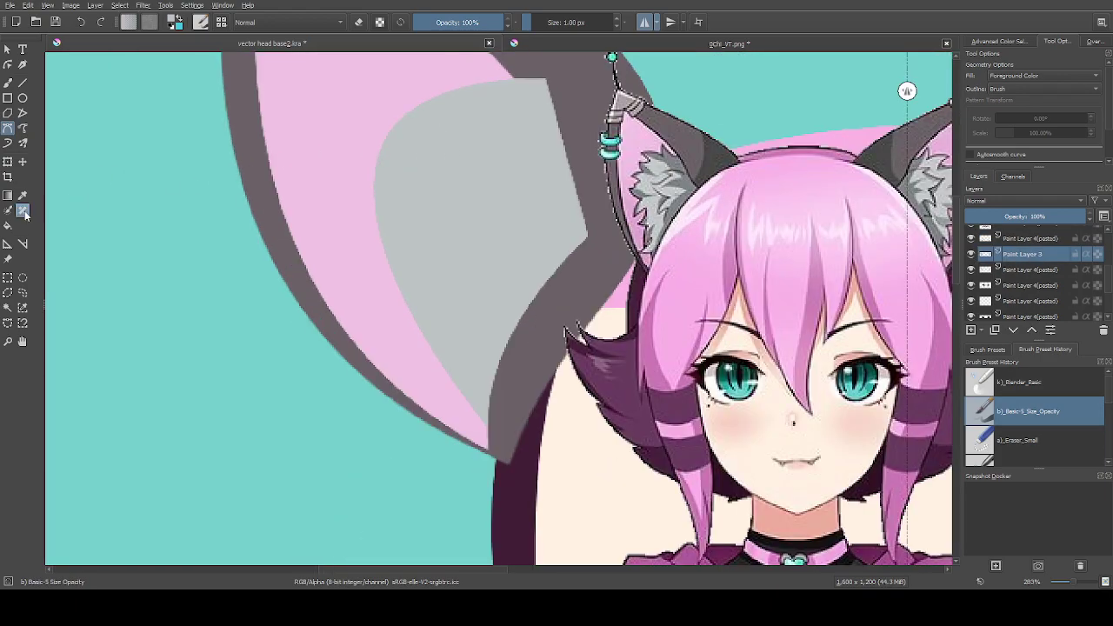
scroll(446, 139, up, 2)
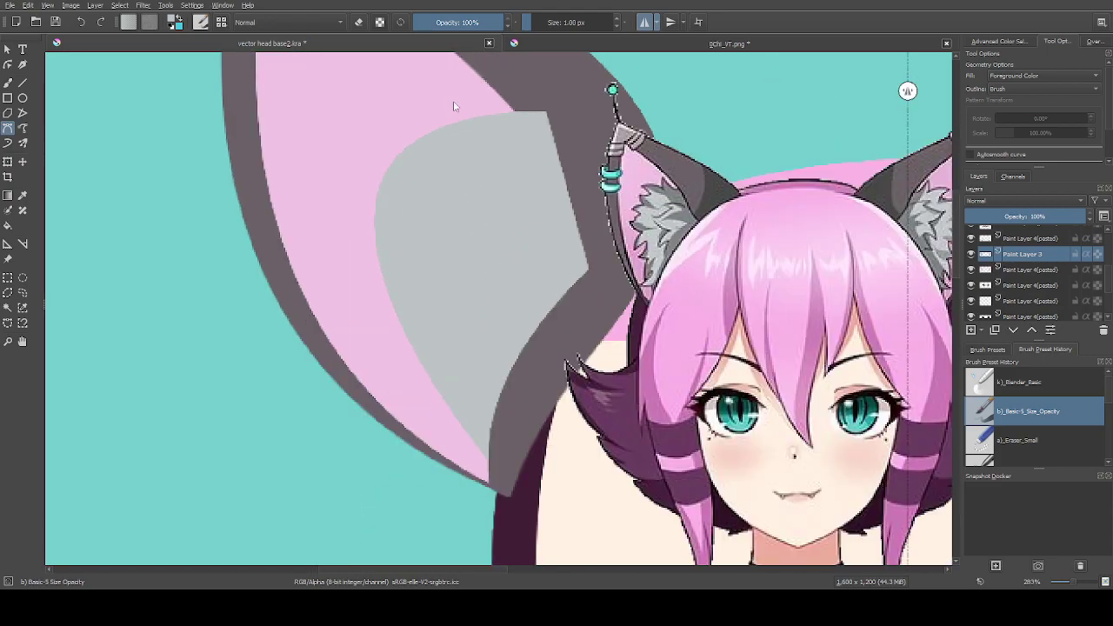
Make the pasted layer directly above Paint Layer 3 active and hide Paint Layer 3
double_click(1009, 238)
key(Return)
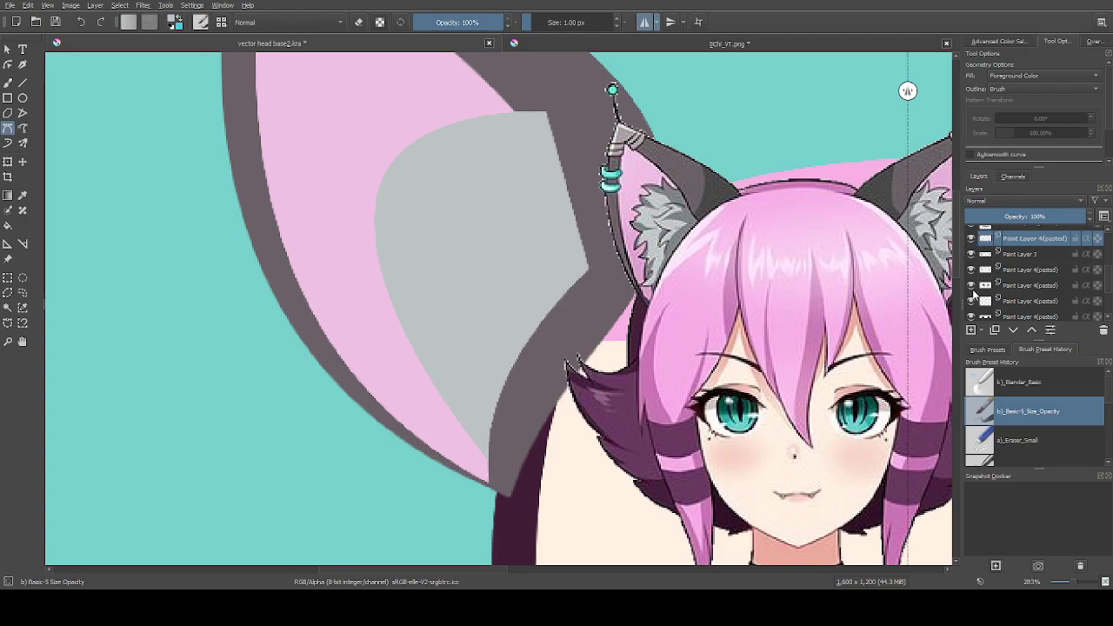
scroll(972, 279, up, 2)
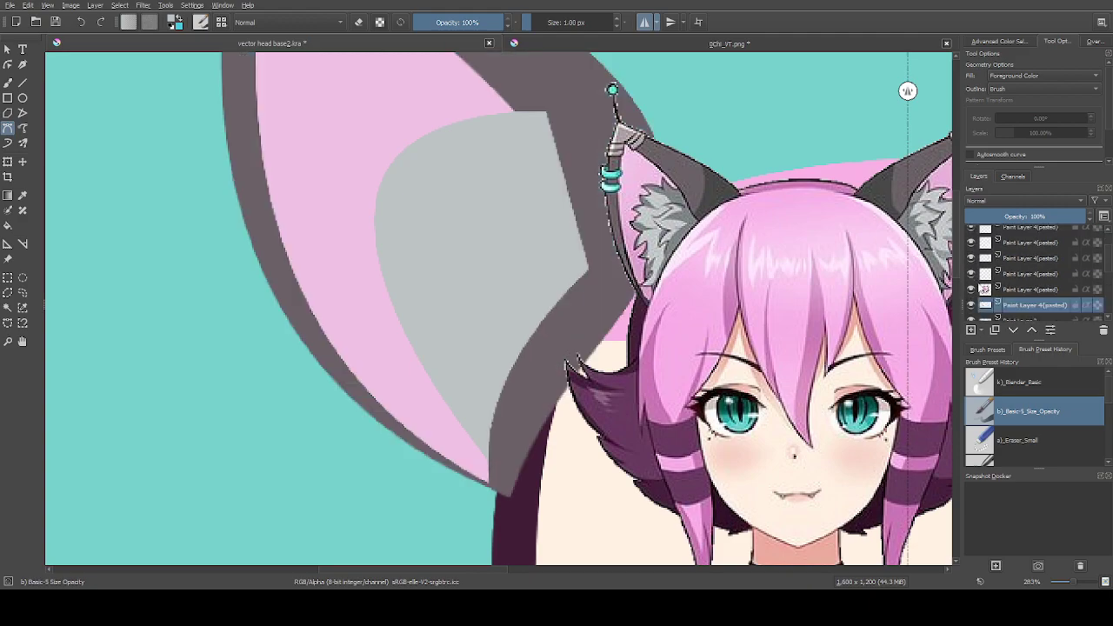
scroll(974, 282, down, 2)
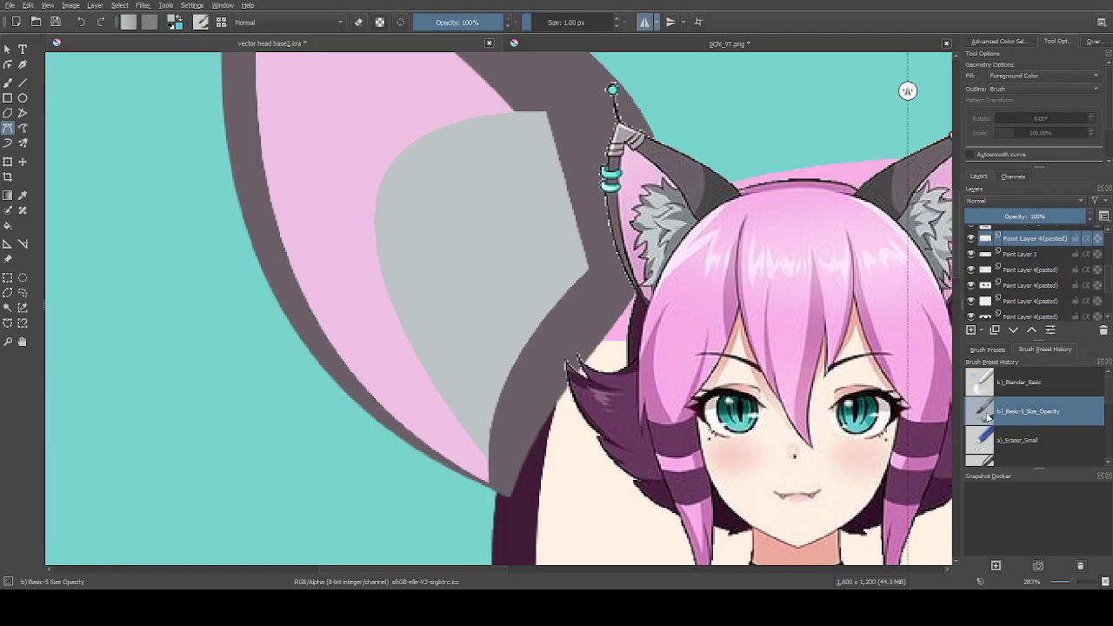
scroll(729, 208, down, 2)
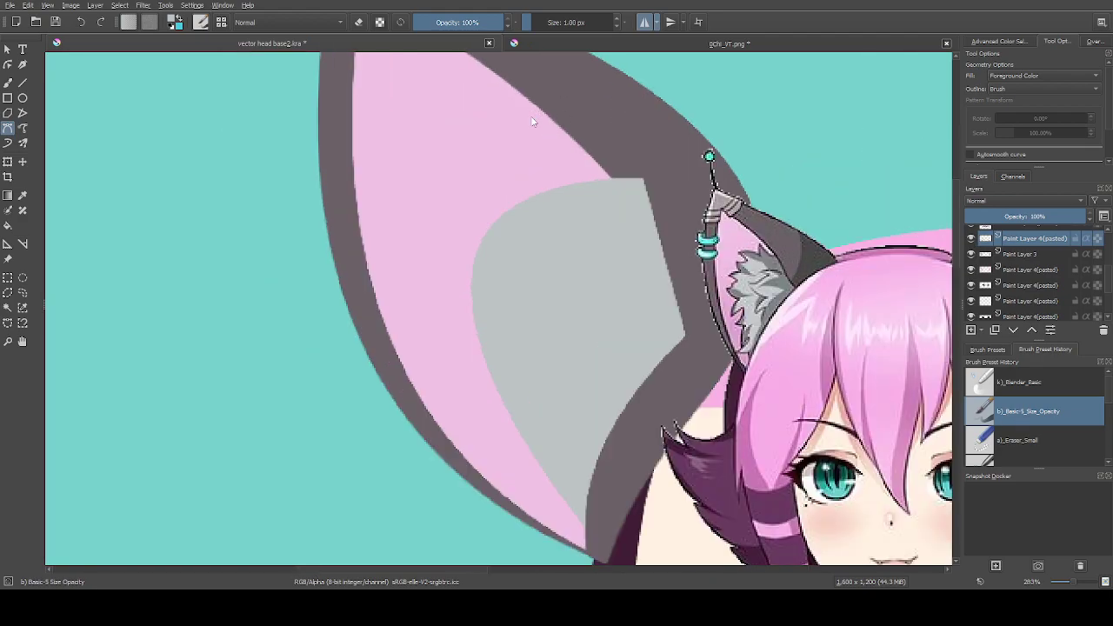
click(971, 254)
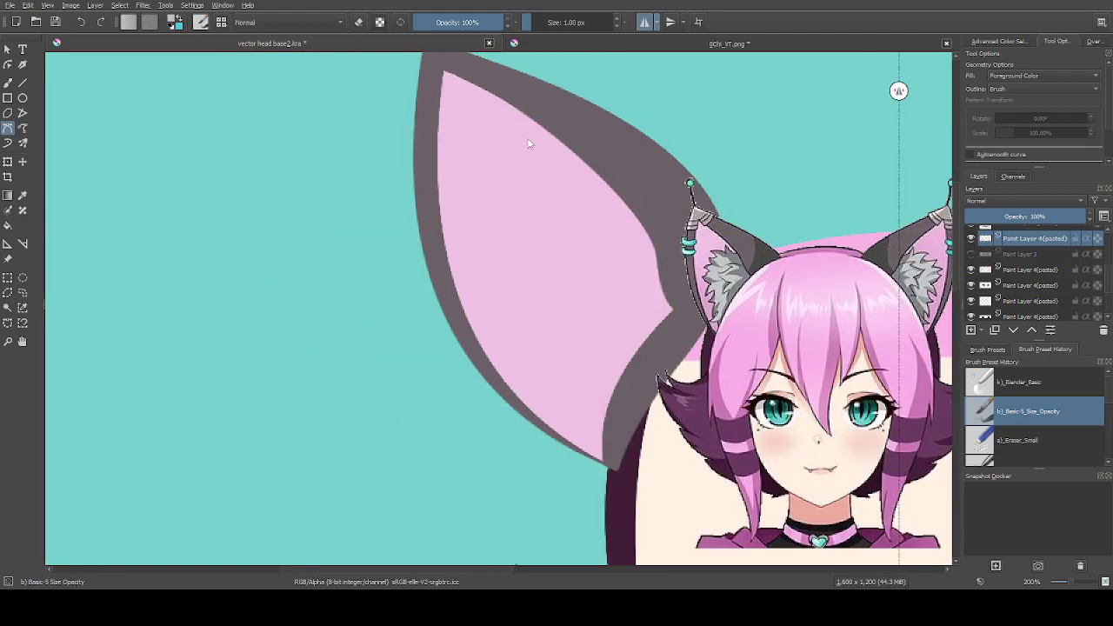
Cover the inner ears' upper edge with a closed dark grey Bézier shape running from the inner tip along the rim
scroll(539, 152, up, 2)
scroll(553, 154, up, 2)
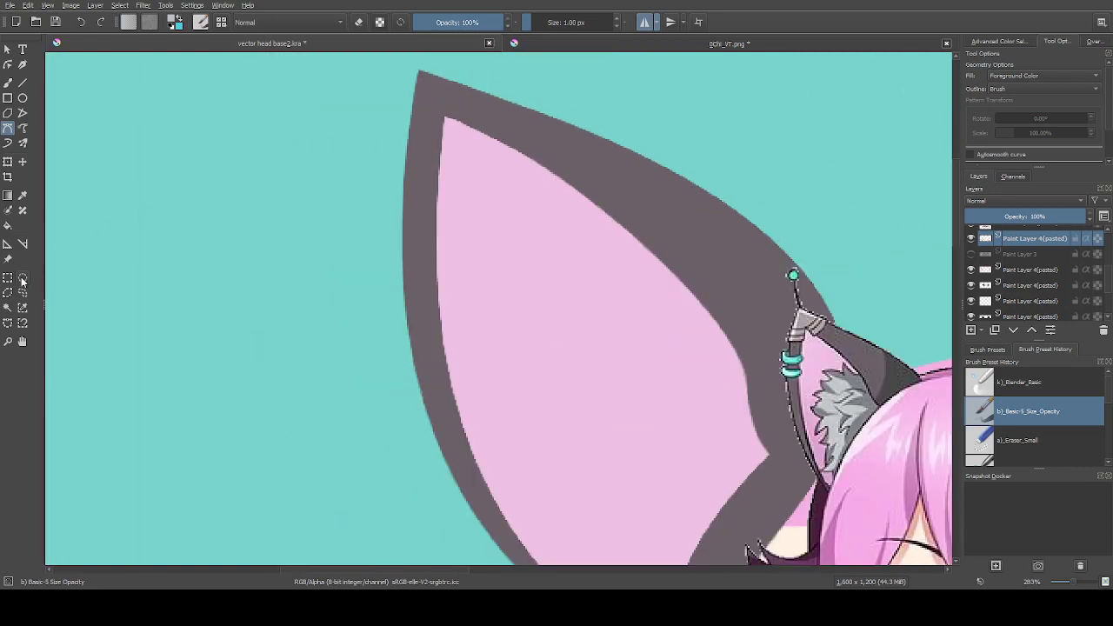
scroll(445, 113, up, 3)
click(442, 109)
scroll(763, 323, down, 2)
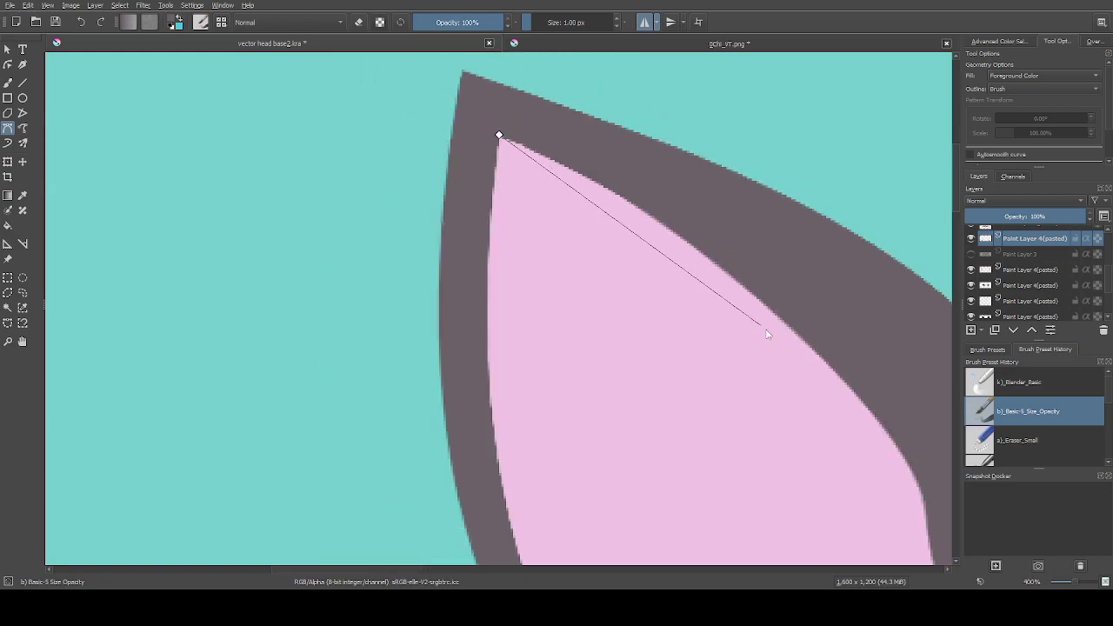
scroll(802, 353, up, 2)
scroll(800, 353, down, 1)
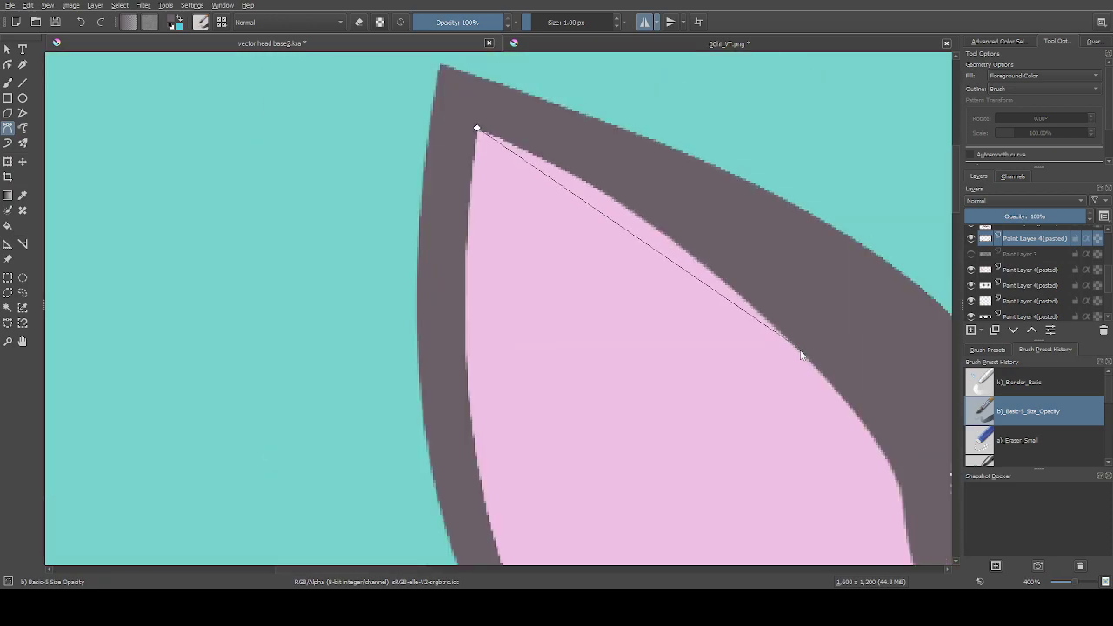
drag(856, 417, 885, 526)
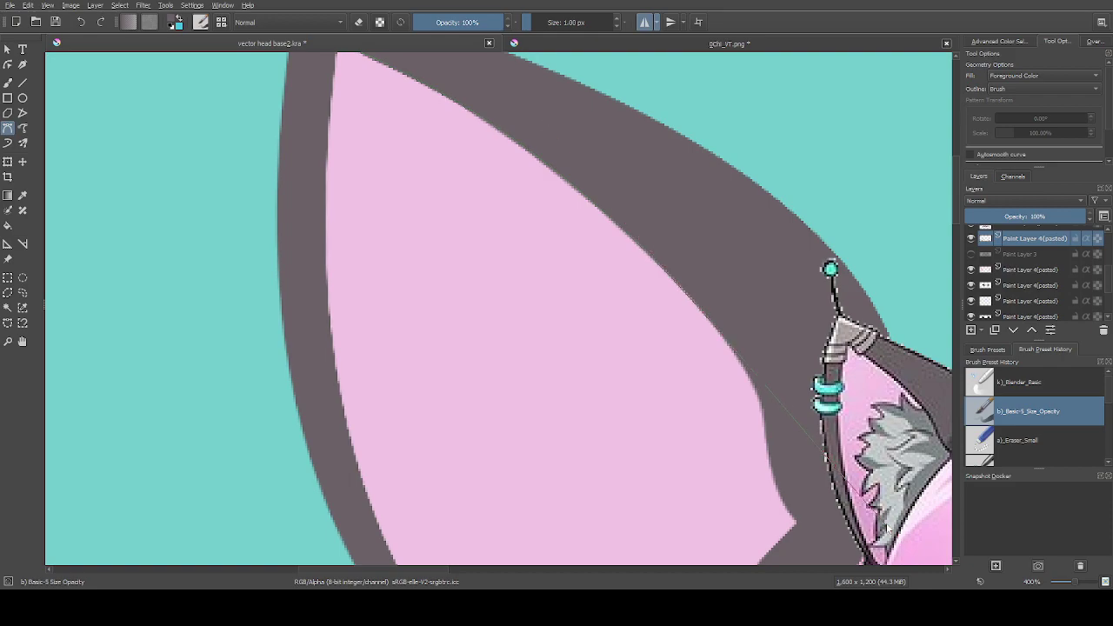
scroll(534, 102, down, 1)
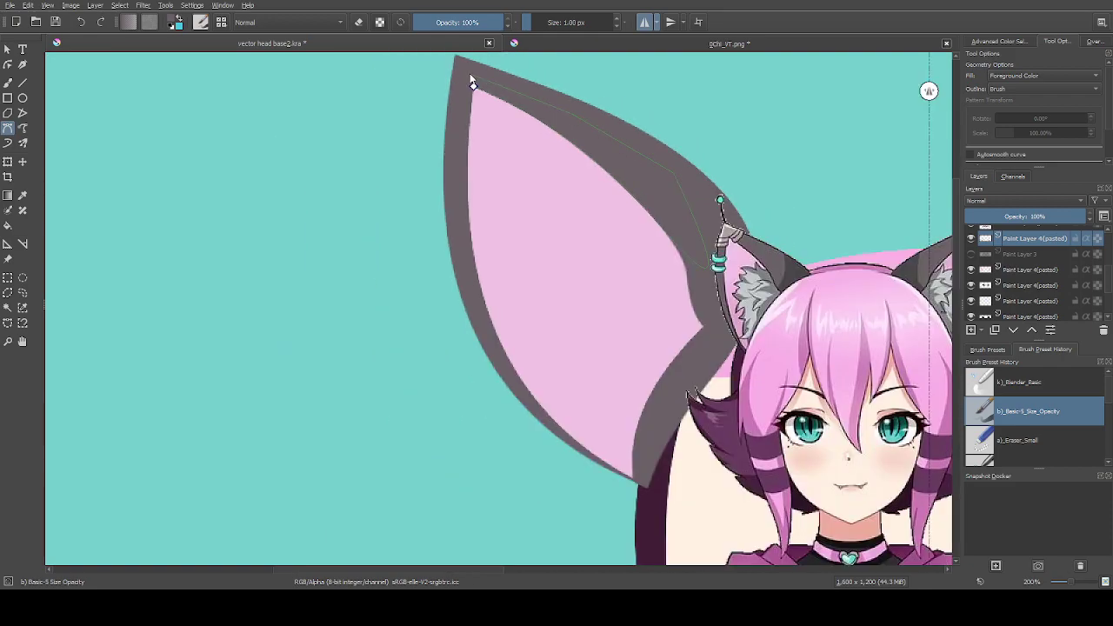
Cover the inner ears' edge above the notch with another dark grey Bézier shape, and show Paint Layer 3 again
scroll(632, 189, up, 2)
click(584, 154)
drag(725, 339, 733, 401)
key(Escape)
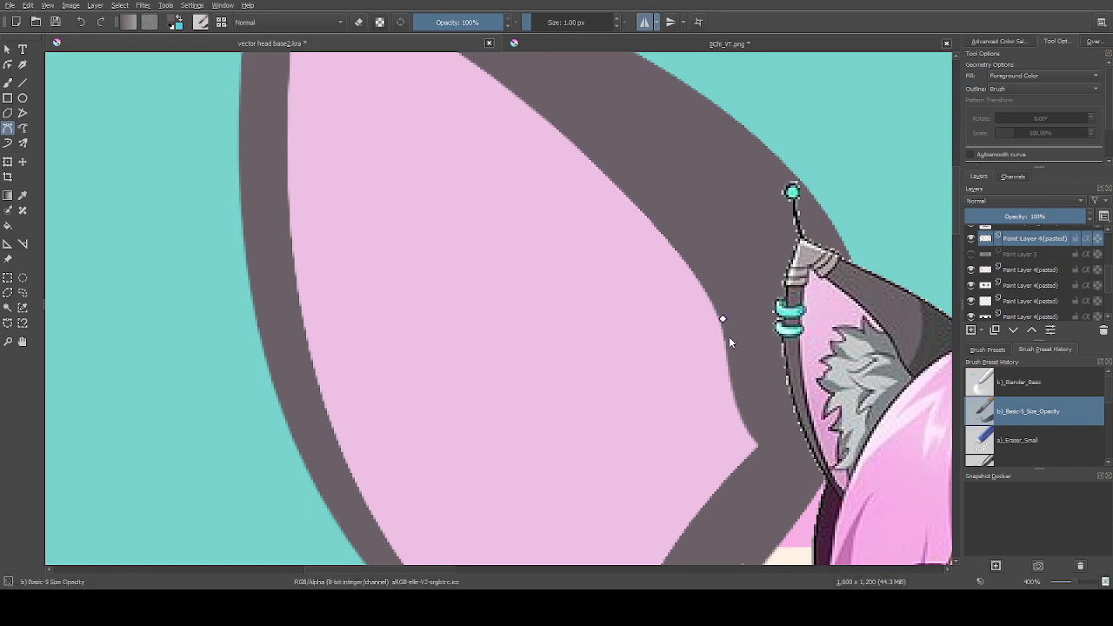
mouse_move(802, 459)
mouse_down()
mouse_move(812, 463)
mouse_move(804, 446)
mouse_up()
click(724, 320)
click(971, 255)
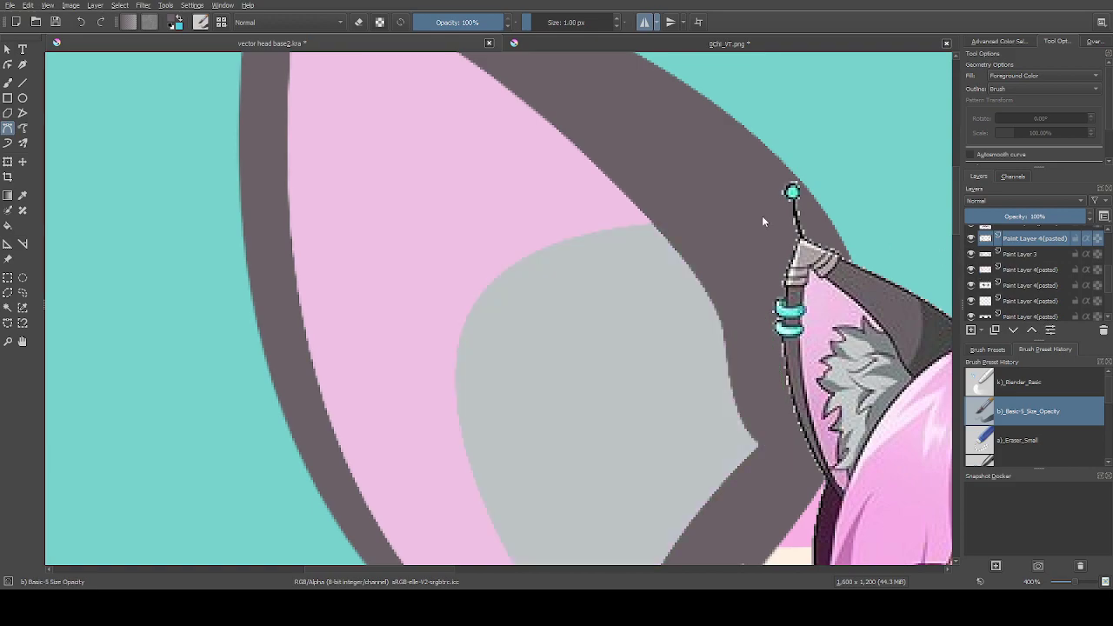
scroll(687, 243, down, 2)
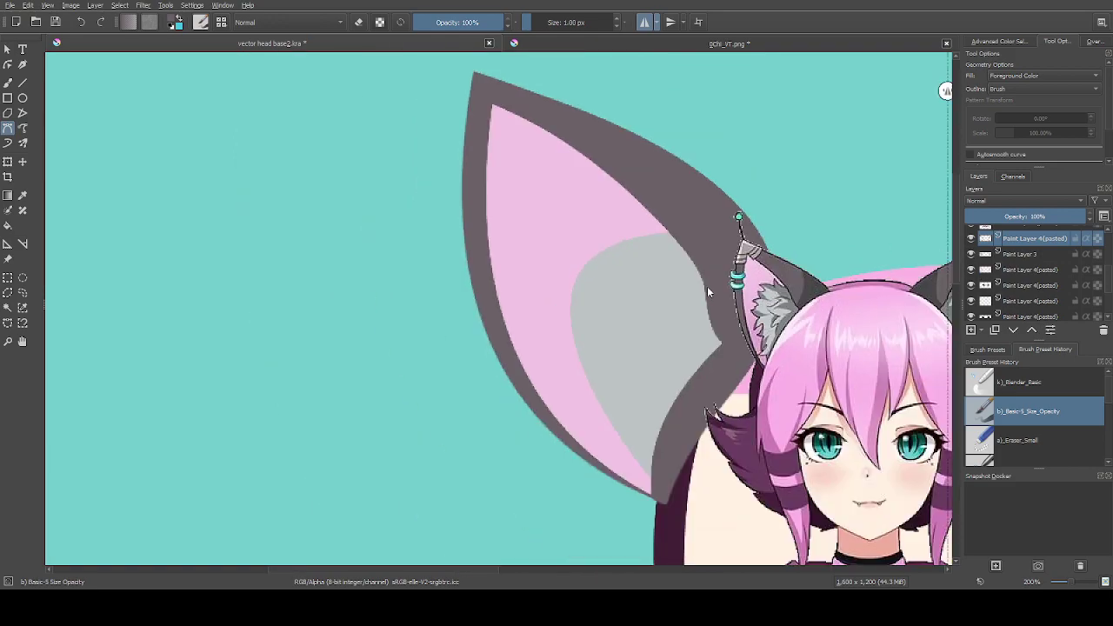
On Paint Layer 3, sample the fur's light grey and fill a pointed Bézier tuft at the top of the fur patch
click(997, 259)
ctrl+click(632, 296)
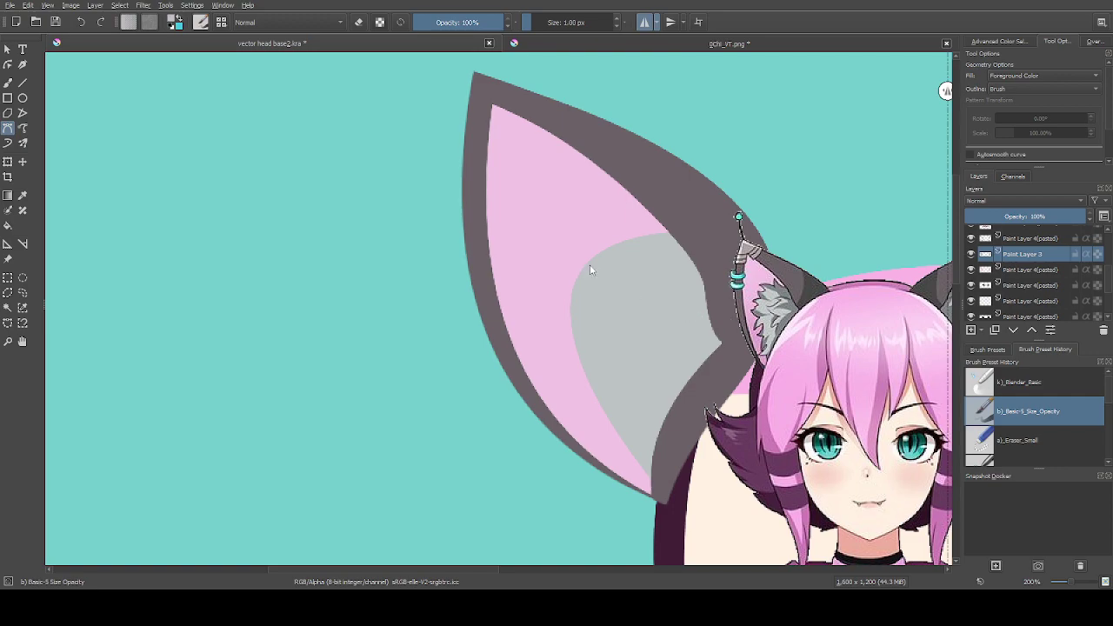
scroll(634, 217, up, 2)
click(632, 209)
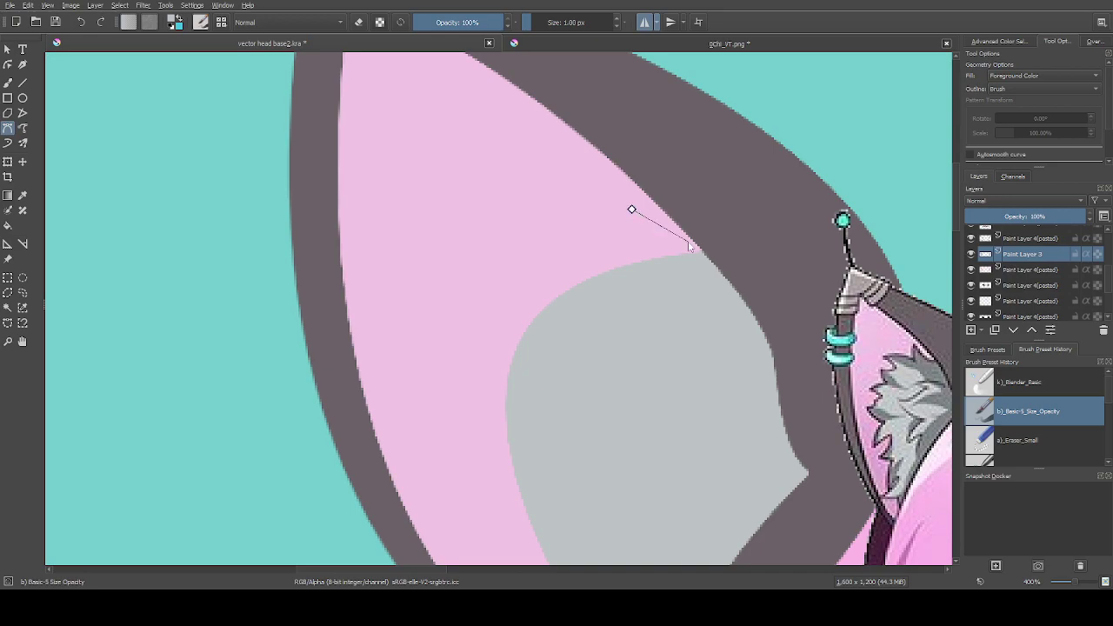
drag(706, 252, 741, 244)
drag(632, 211, 677, 82)
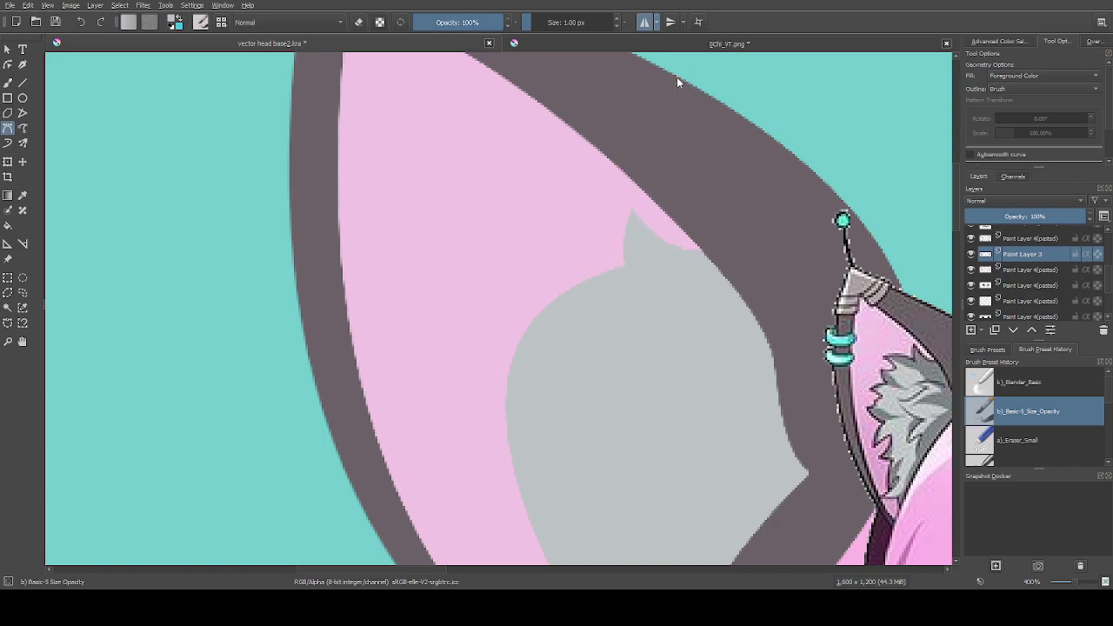
Add a second pointed light grey tuft beside the top one, widening its base with a further closed Bézier shape
click(547, 273)
key(Escape)
click(540, 260)
drag(646, 280, 654, 307)
drag(540, 260, 539, 262)
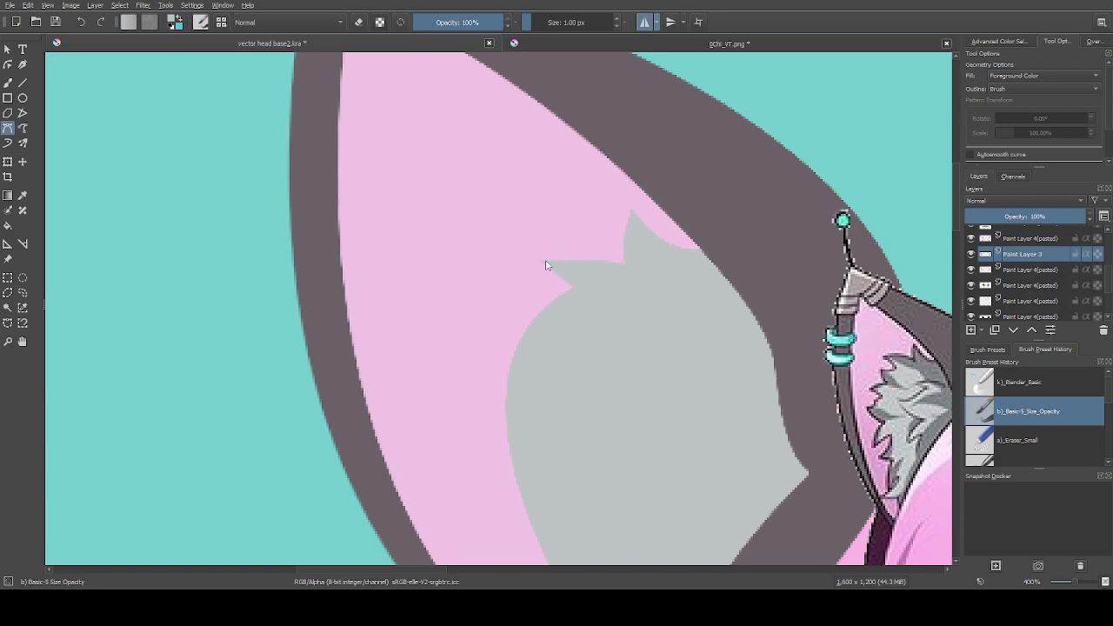
drag(540, 262, 625, 271)
click(544, 261)
drag(553, 302, 589, 288)
key(Escape)
Add a third, shorter light grey tuft on the fur's outer edge just below the second tuft
drag(518, 290, 594, 283)
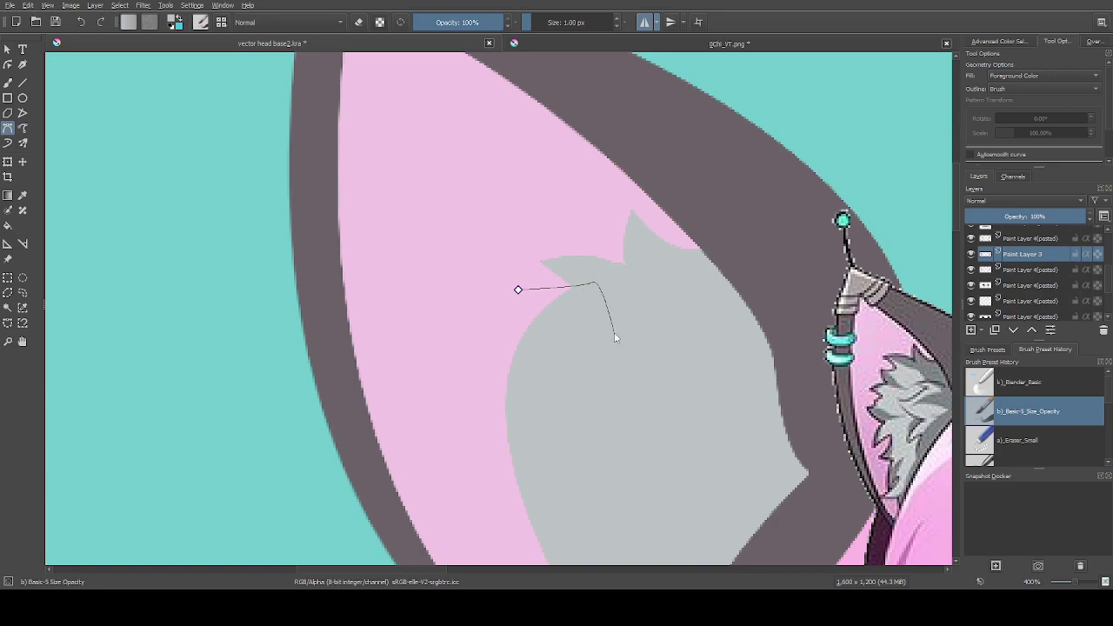
click(516, 350)
click(519, 291)
drag(552, 362, 599, 328)
key(BackSpace)
drag(515, 293, 497, 293)
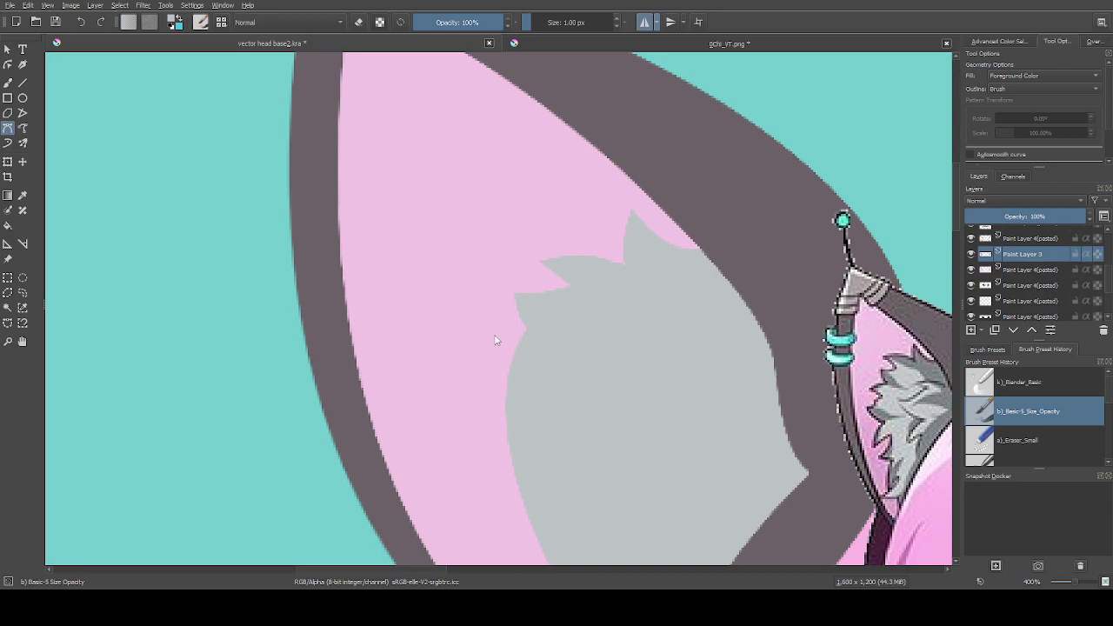
Add a long pointed tuft and a broad curved tuft below it, midway down the fur's outer edge
click(462, 346)
drag(575, 338, 433, 339)
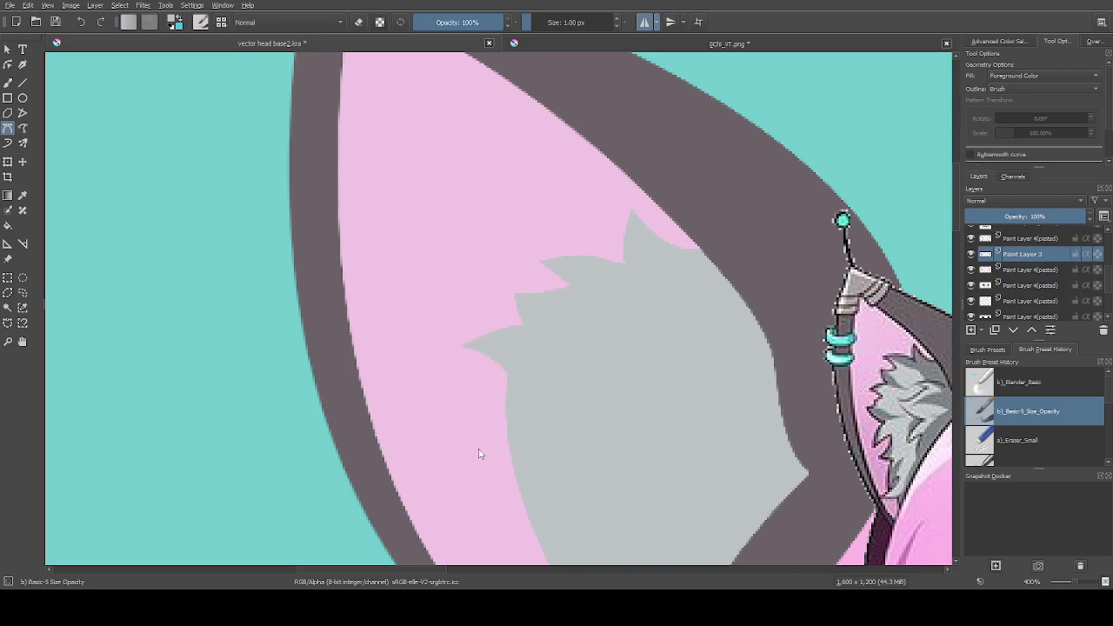
drag(459, 427, 483, 406)
drag(563, 352, 605, 354)
drag(460, 427, 445, 383)
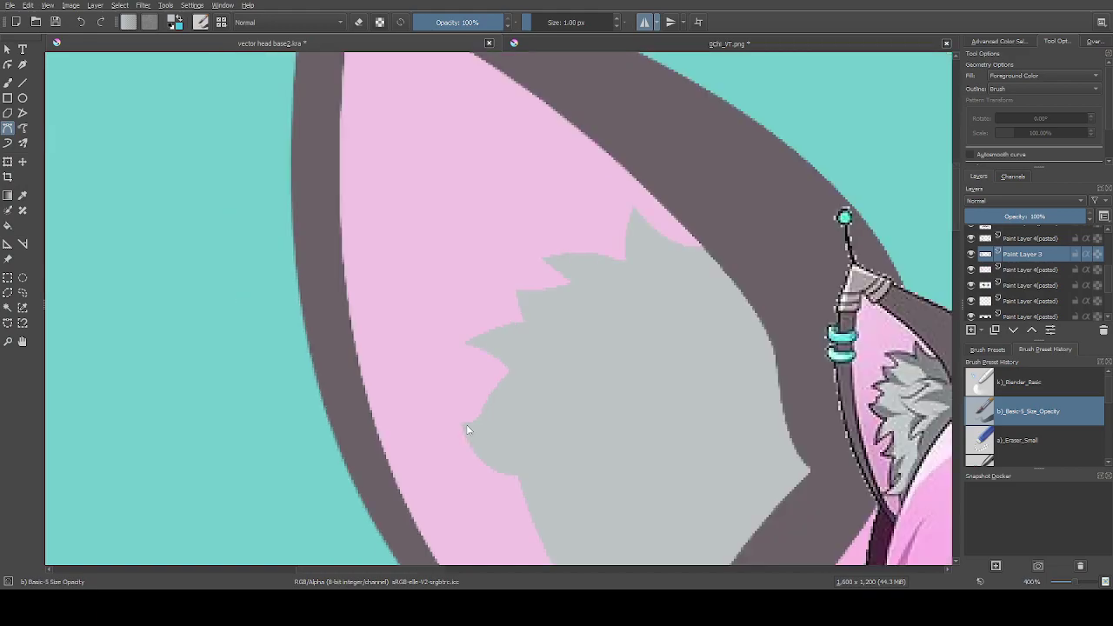
Refine the upper side of the broad curved tuft with small light grey Bézier fills that sharpen its tip
scroll(467, 430, up, 1)
mouse_move(454, 417)
mouse_down()
mouse_move(472, 423)
mouse_move(490, 405)
mouse_move(474, 415)
mouse_up()
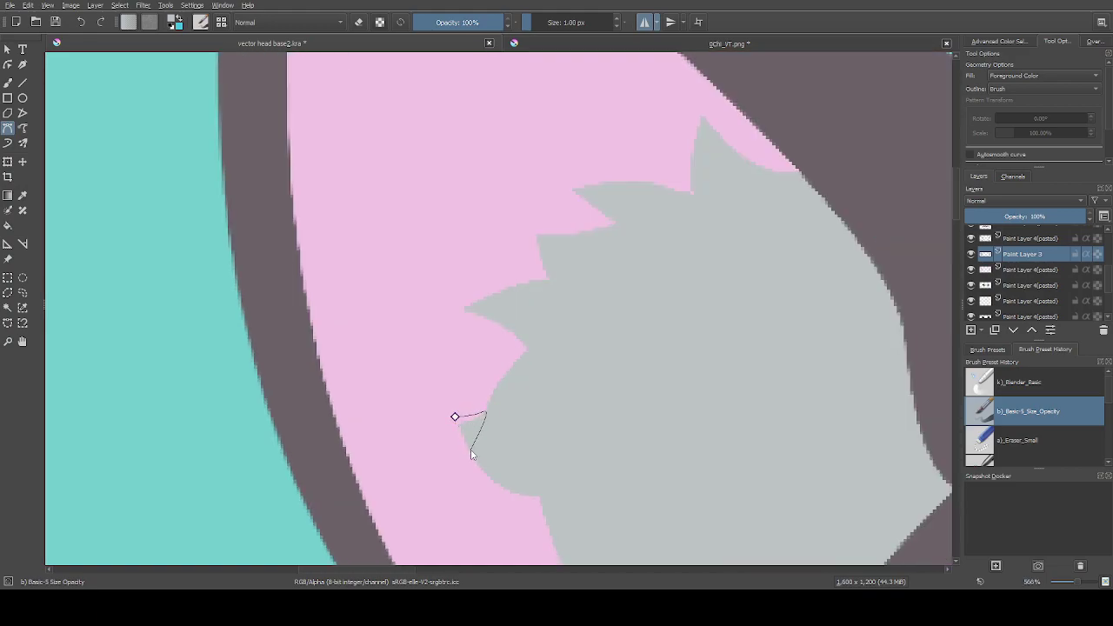
scroll(470, 453, up, 2)
click(442, 382)
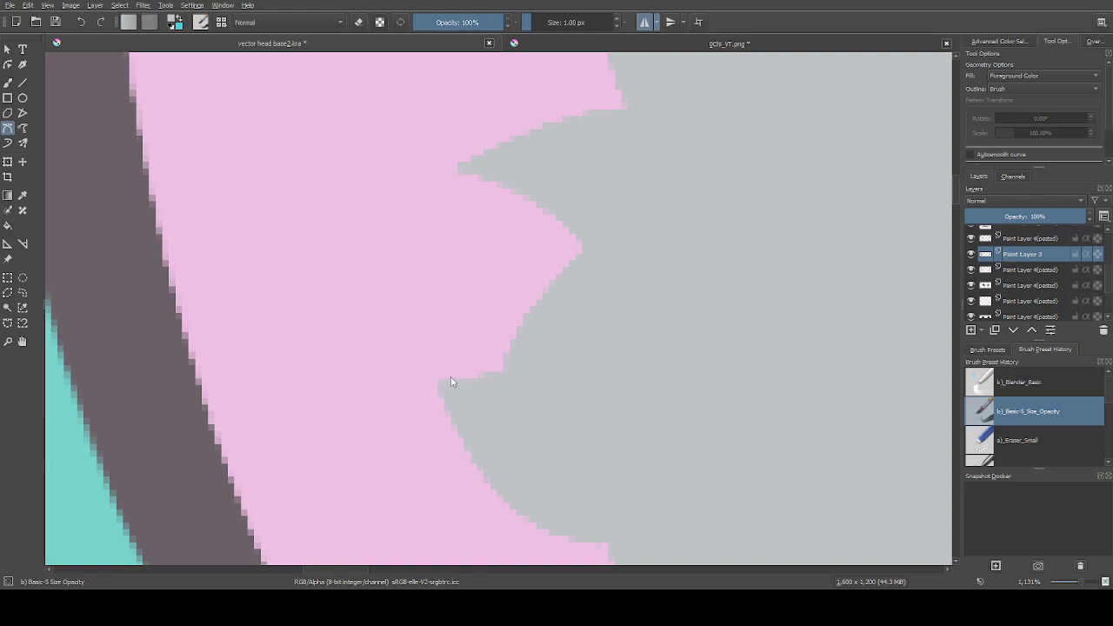
click(462, 382)
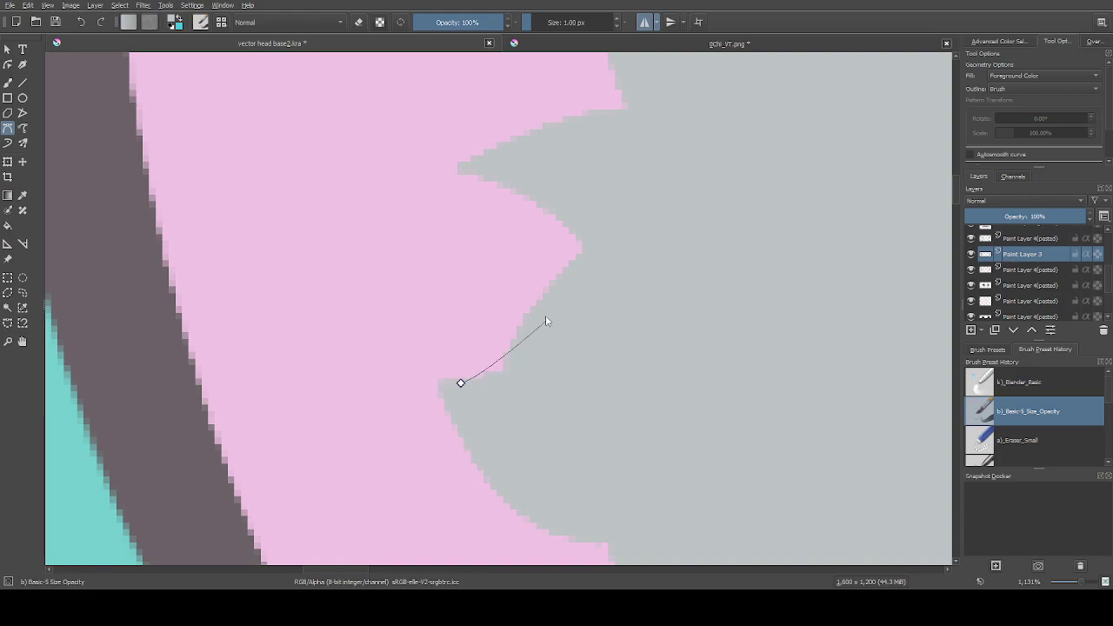
click(445, 379)
drag(505, 343, 504, 318)
drag(624, 244, 658, 261)
click(445, 379)
scroll(501, 401, down, 1)
scroll(502, 401, down, 3)
scroll(479, 385, up, 1)
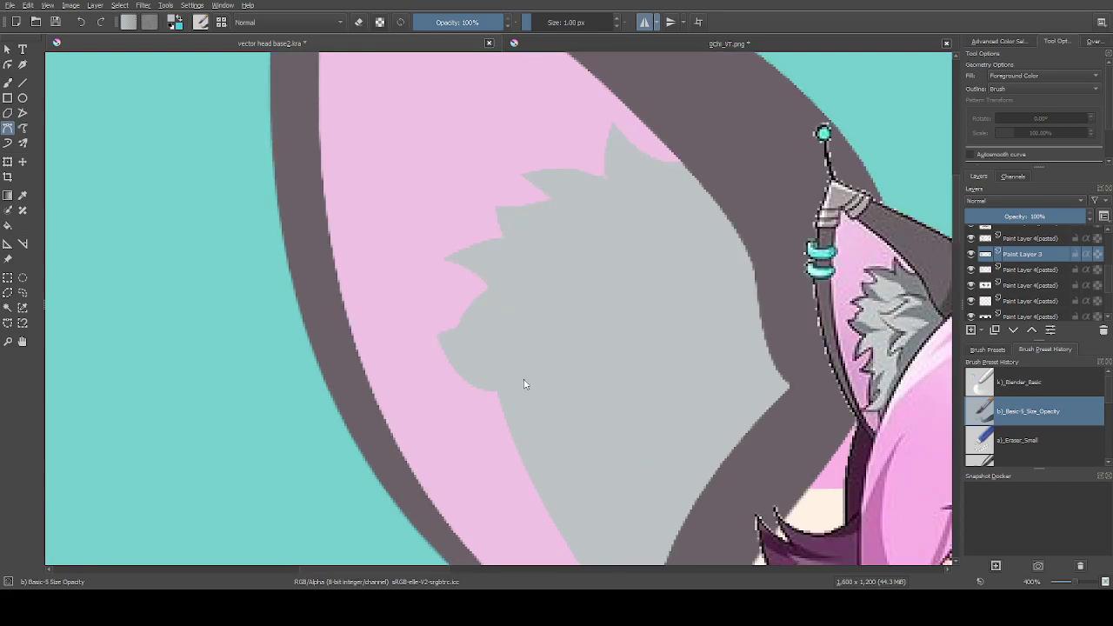
Fill two downward-pointing light grey tufts below the broad tuft on the fur's outer edge
scroll(500, 437, down, 1)
click(477, 436)
mouse_move(524, 377)
mouse_down()
mouse_move(581, 375)
mouse_move(513, 396)
mouse_up()
key(Return)
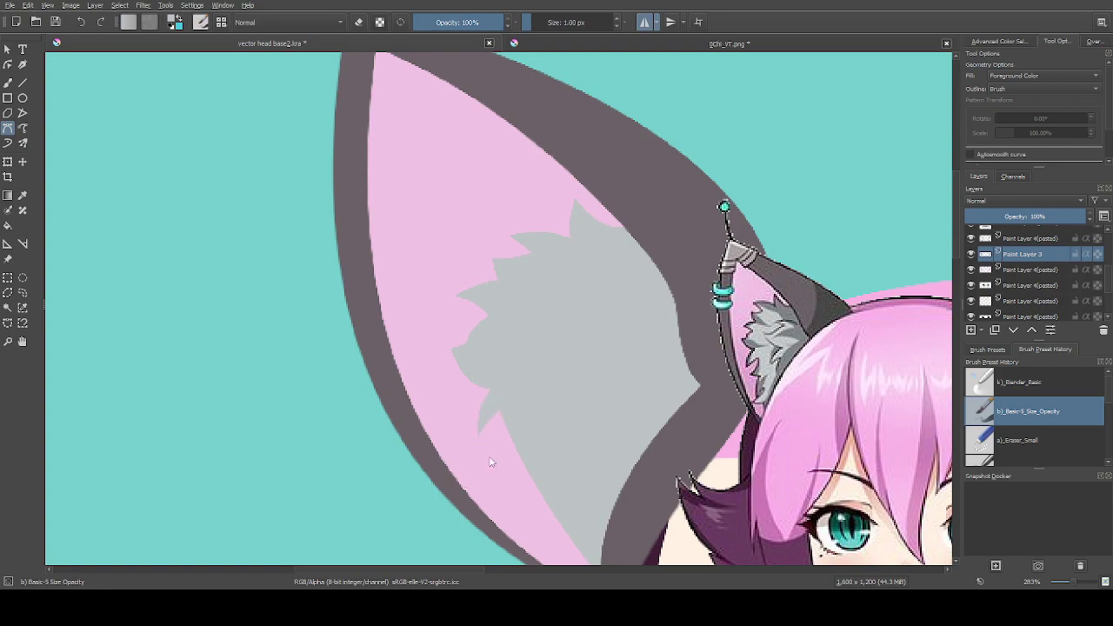
click(489, 456)
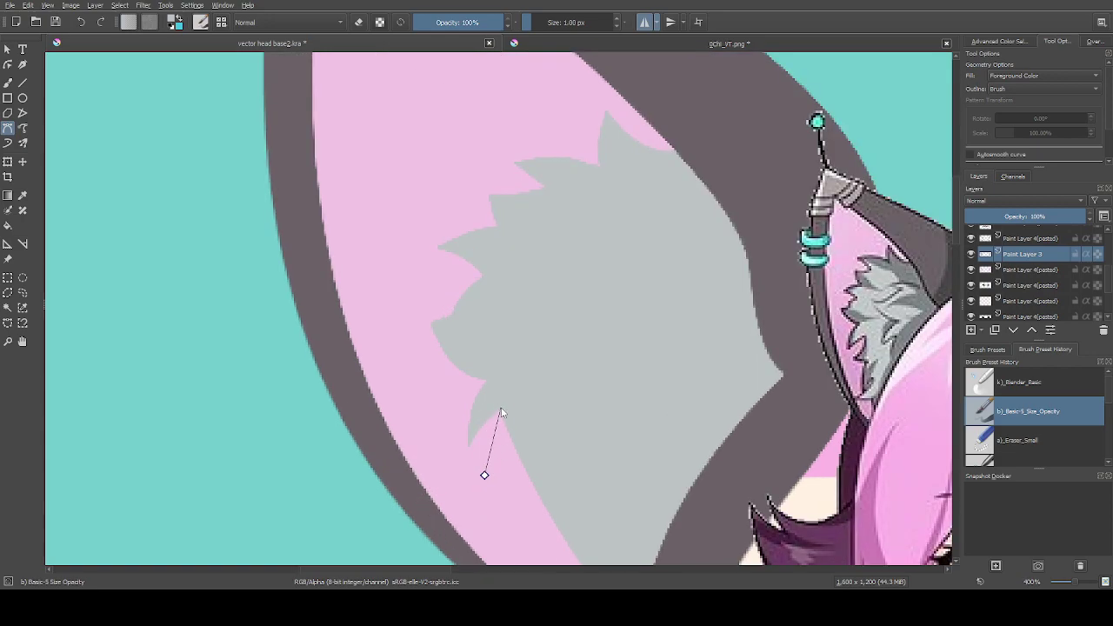
mouse_move(488, 386)
mouse_down()
mouse_move(496, 408)
mouse_move(492, 391)
mouse_up()
drag(489, 455, 469, 479)
Reshape the upper of the two downward-pointing tufts with another closed light grey Bézier shape from its tip
scroll(527, 455, up, 2)
click(432, 421)
drag(585, 367, 576, 287)
click(450, 394)
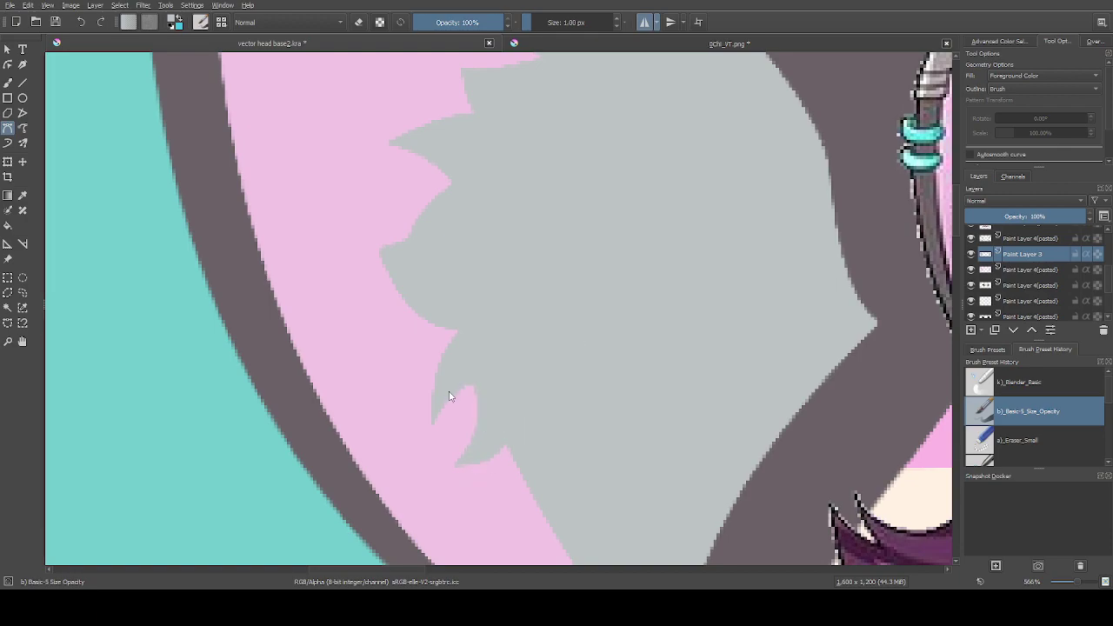
key(minus)
key(minus)
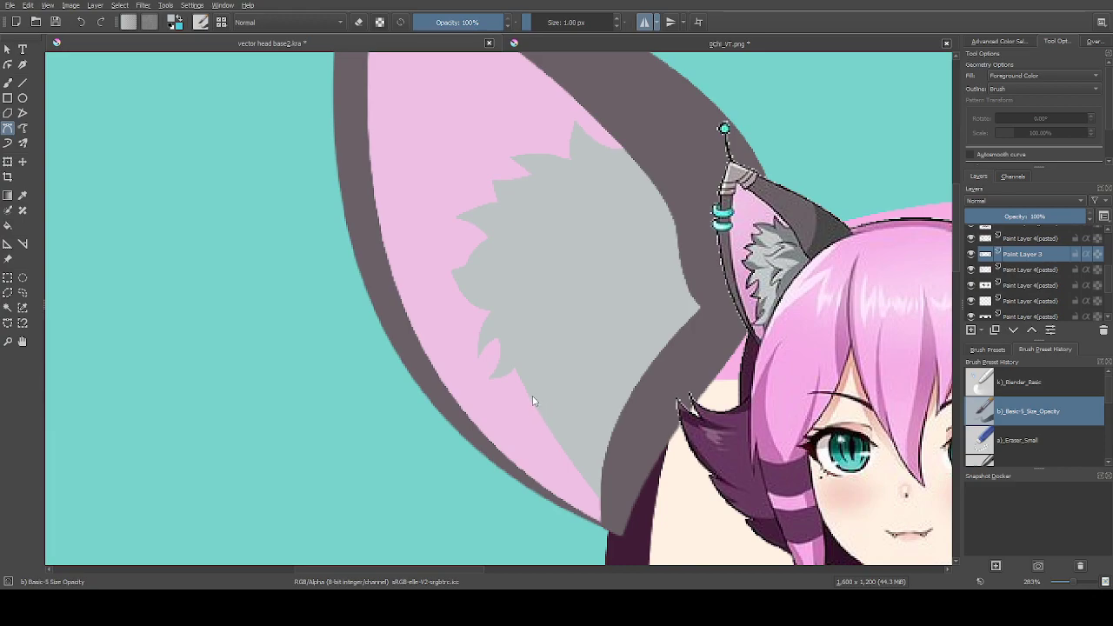
Add a wide light grey tuft on the fur's outer edge near the ear's lower point
drag(519, 449, 562, 452)
drag(570, 408, 567, 367)
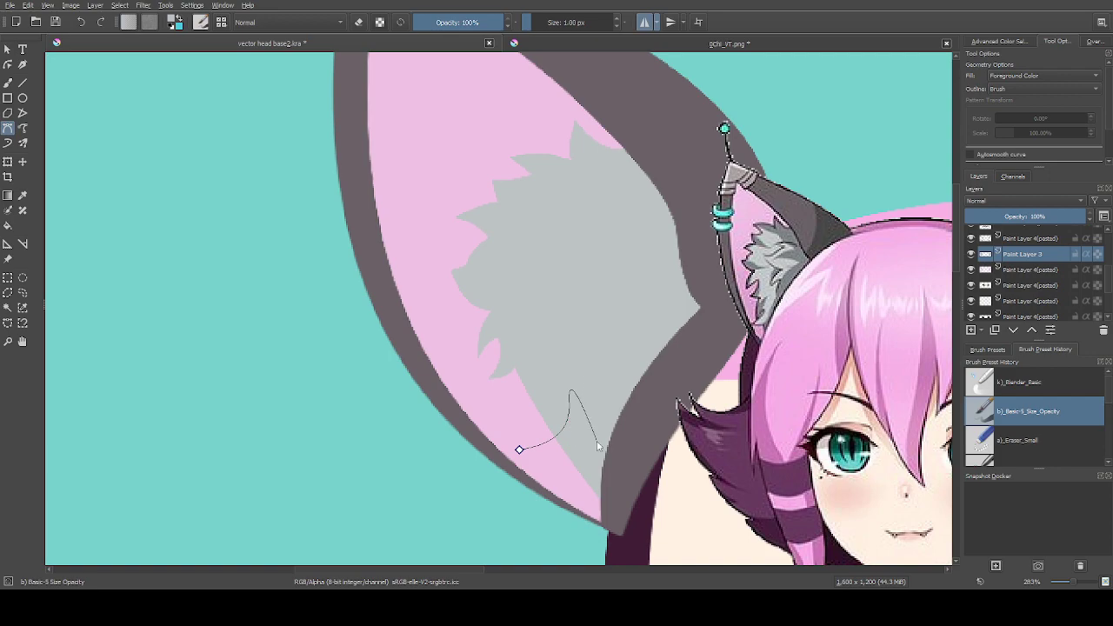
drag(519, 449, 389, 391)
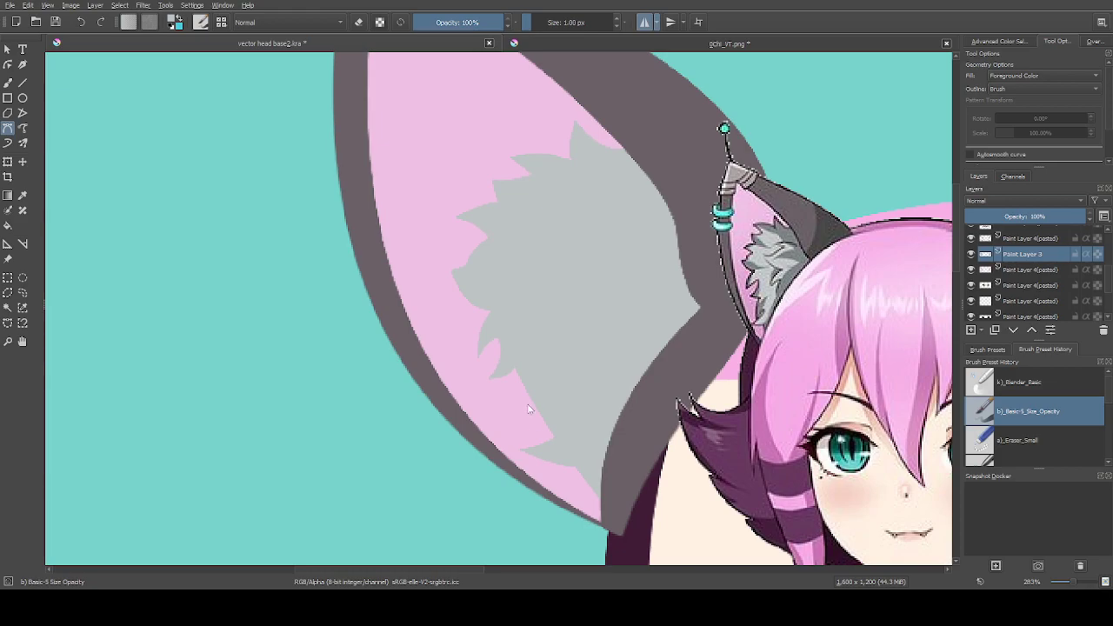
drag(540, 450, 527, 331)
key(Escape)
key(minus)
key(minus)
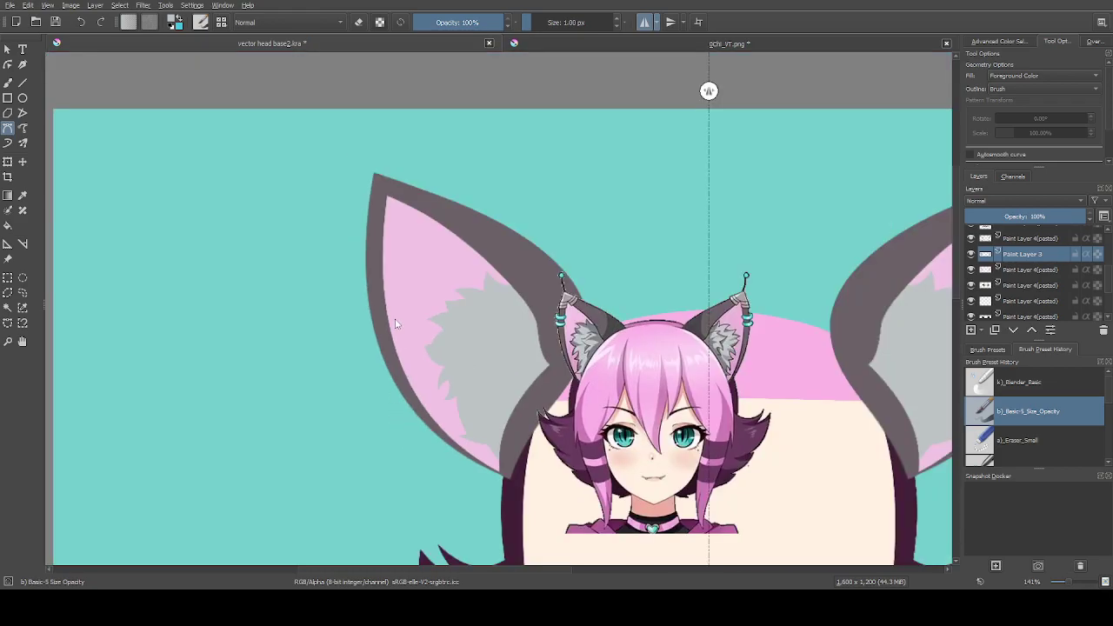
Marquee a rectangular area on Paint Layer 3 and move the fur slightly toward the ear's outer edge
click(1012, 286)
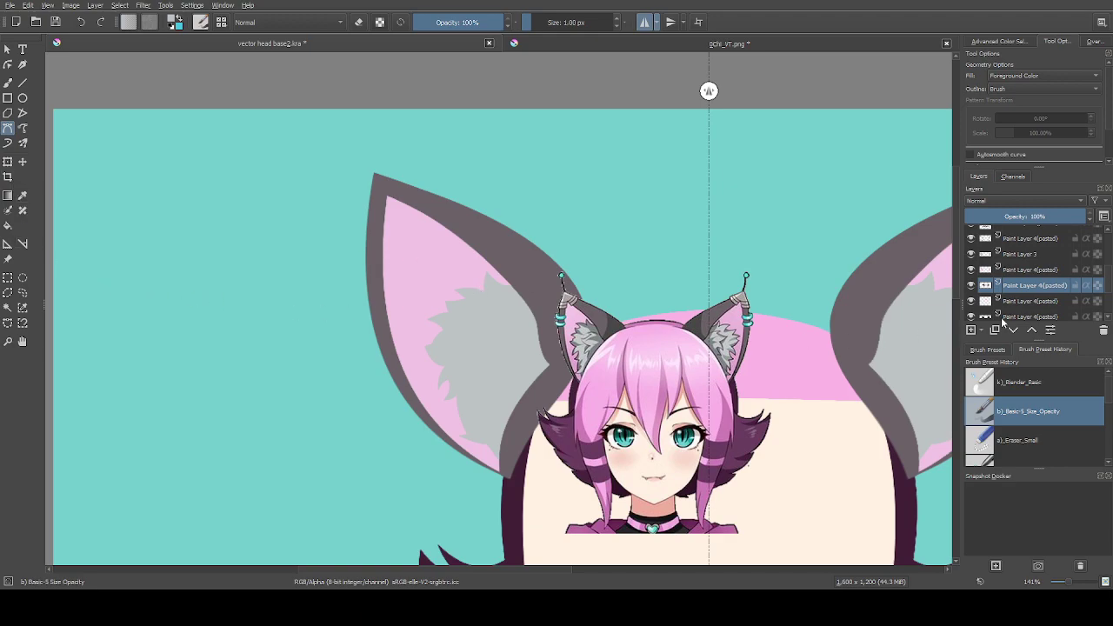
click(1017, 256)
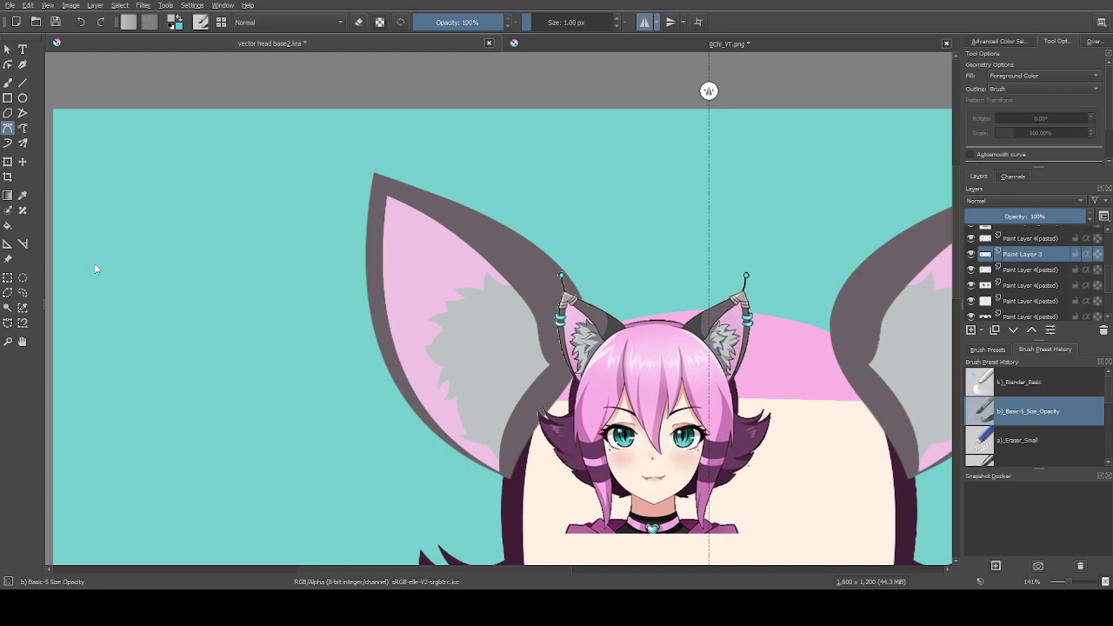
click(7, 278)
drag(550, 404, 621, 497)
click(22, 161)
drag(500, 353, 496, 354)
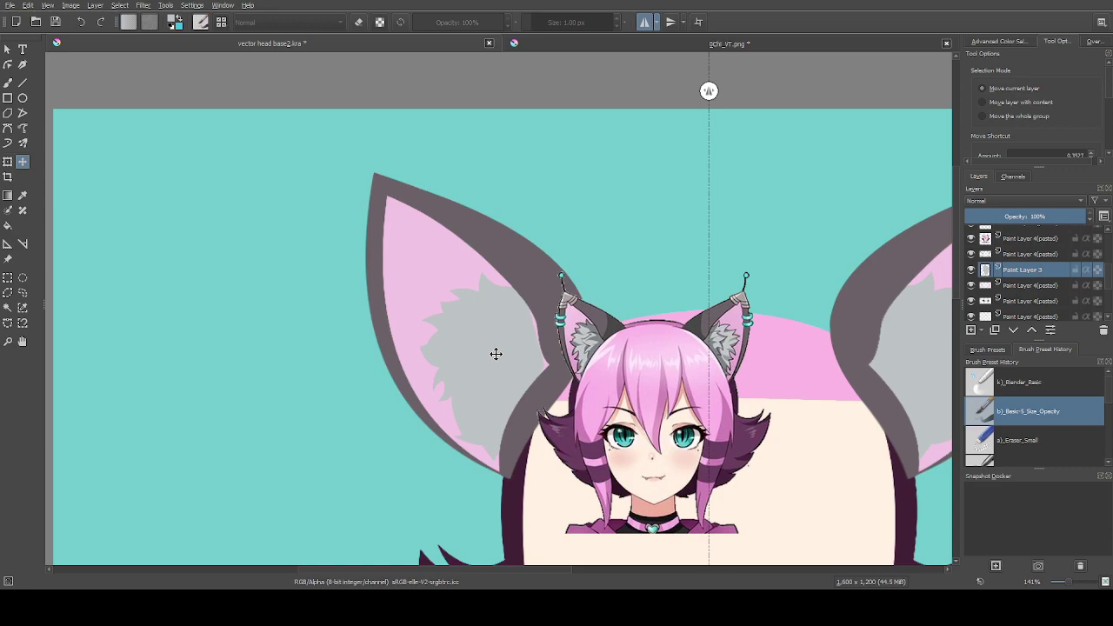
Move the selected fur slightly further toward the ear's outer edge and clear the selection
drag(496, 353, 493, 353)
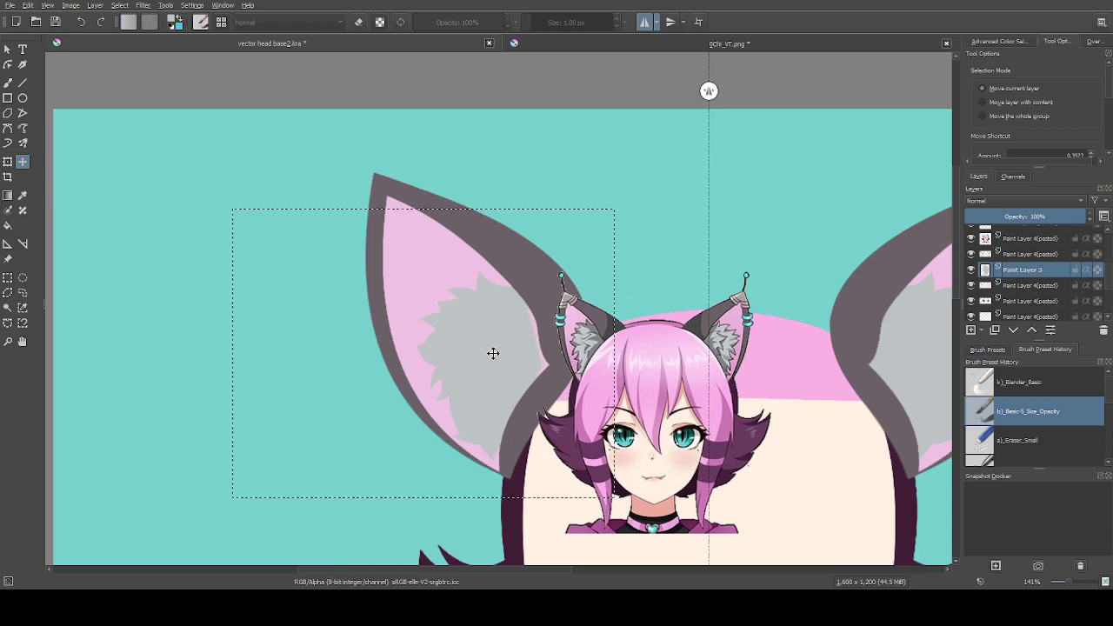
scroll(506, 468, up, 1)
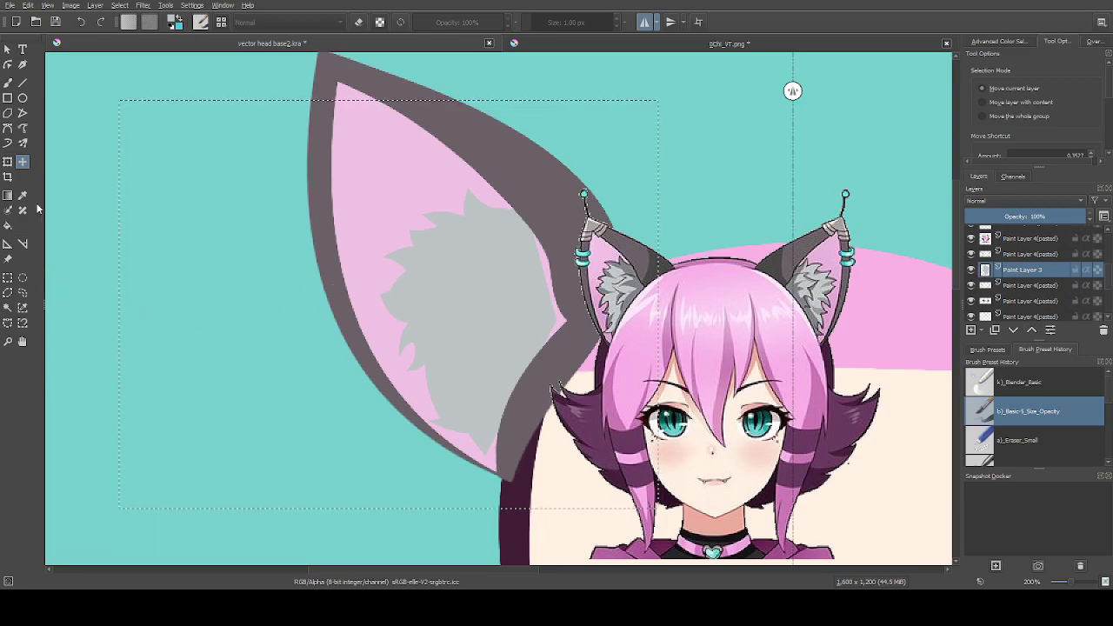
click(9, 128)
key(ctrl+shift+a)
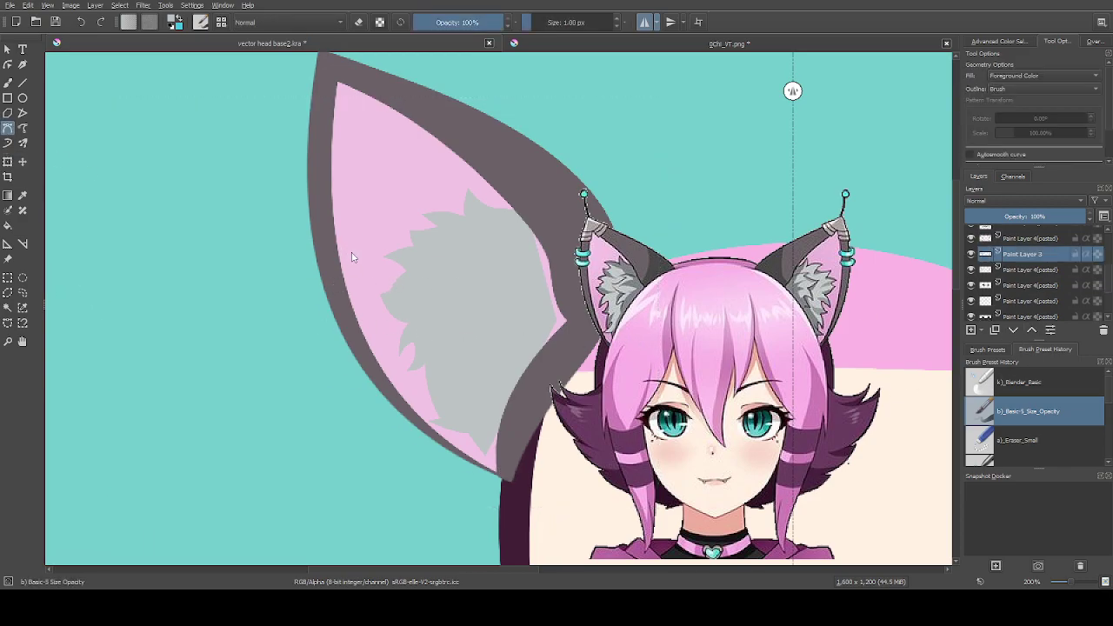
Extend the fur's lowest tuft to the ear's lower point with a closed light grey Bézier shape
scroll(439, 435, up, 2)
scroll(509, 447, up, 1)
click(495, 424)
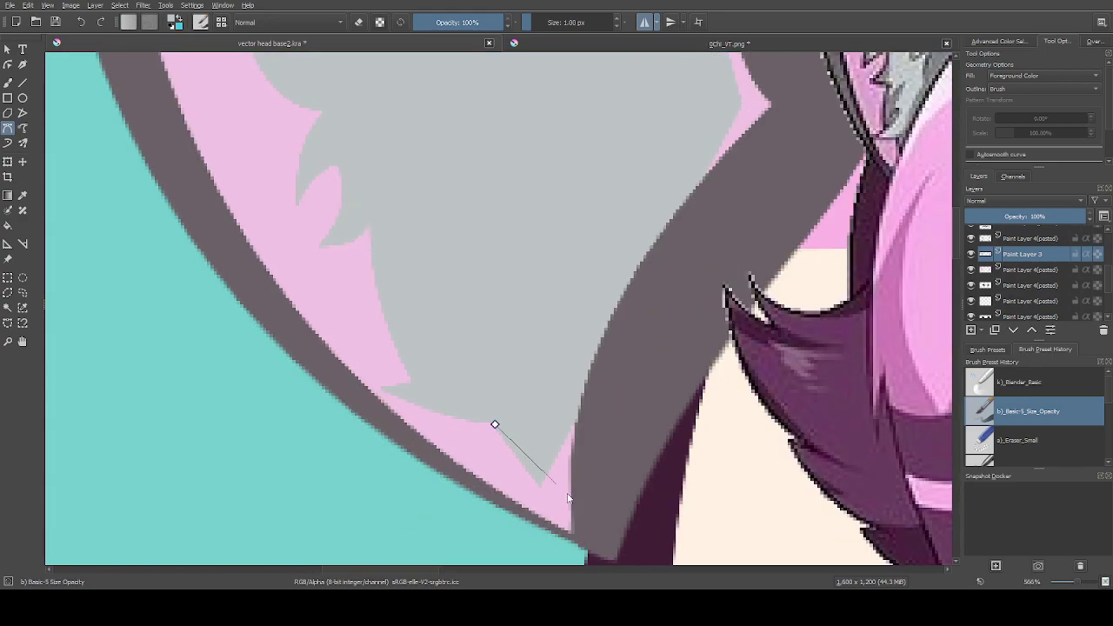
drag(577, 545, 643, 513)
click(595, 355)
click(537, 361)
click(495, 425)
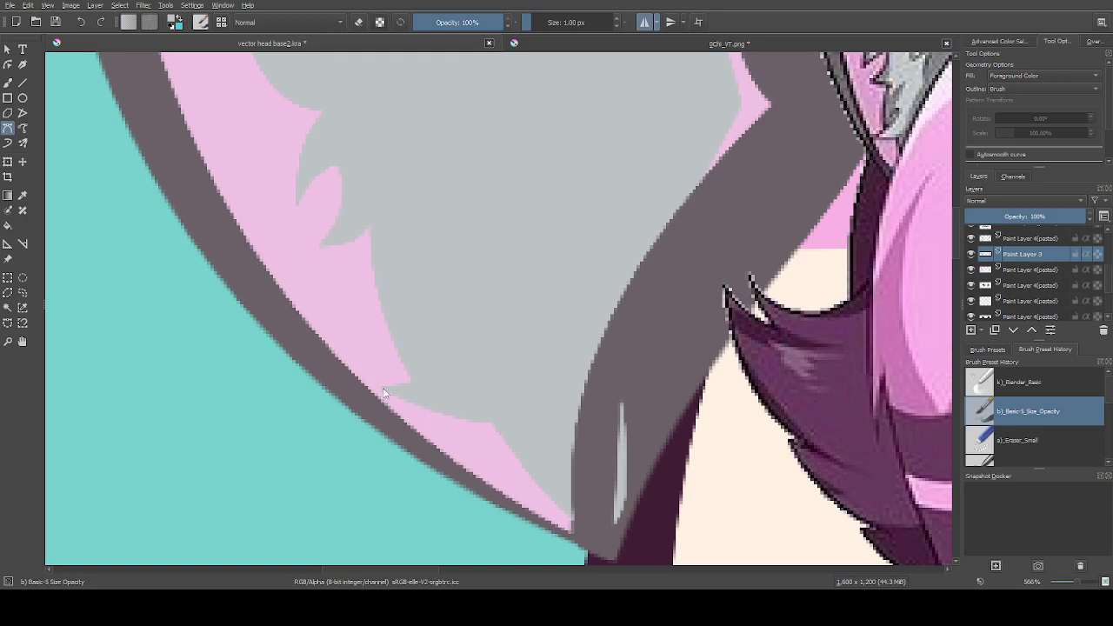
Erase the stray light grey sliver on the dark rim near the ear's lower point
key(/)
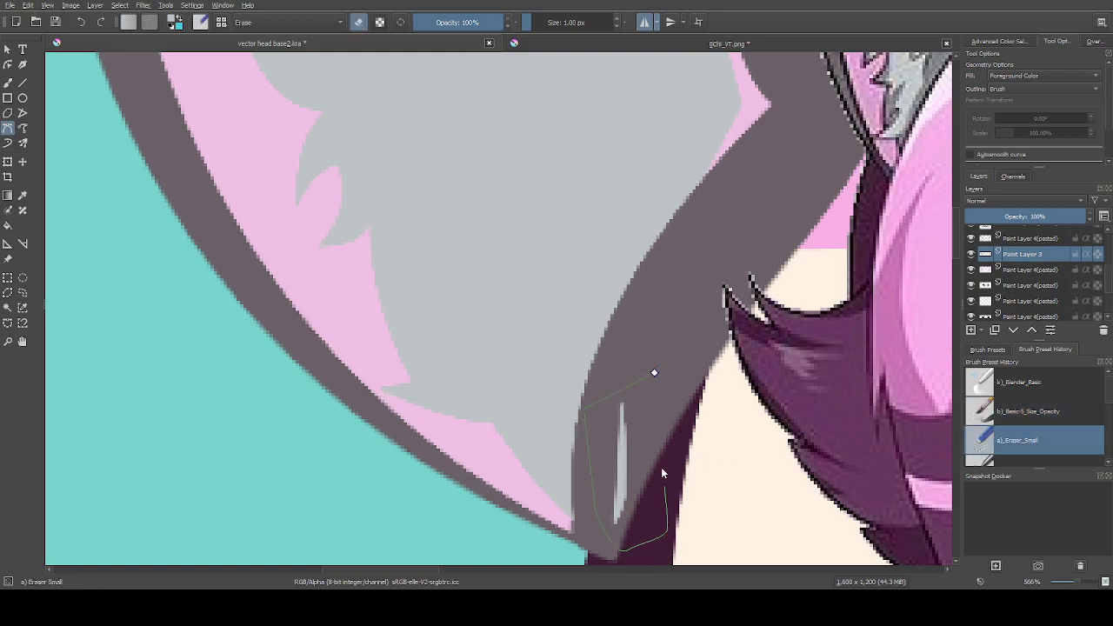
click(655, 374)
click(1023, 419)
Smooth the edges of the wide tuft near the ear's lower point with closed light grey Bézier shapes
drag(380, 387, 516, 406)
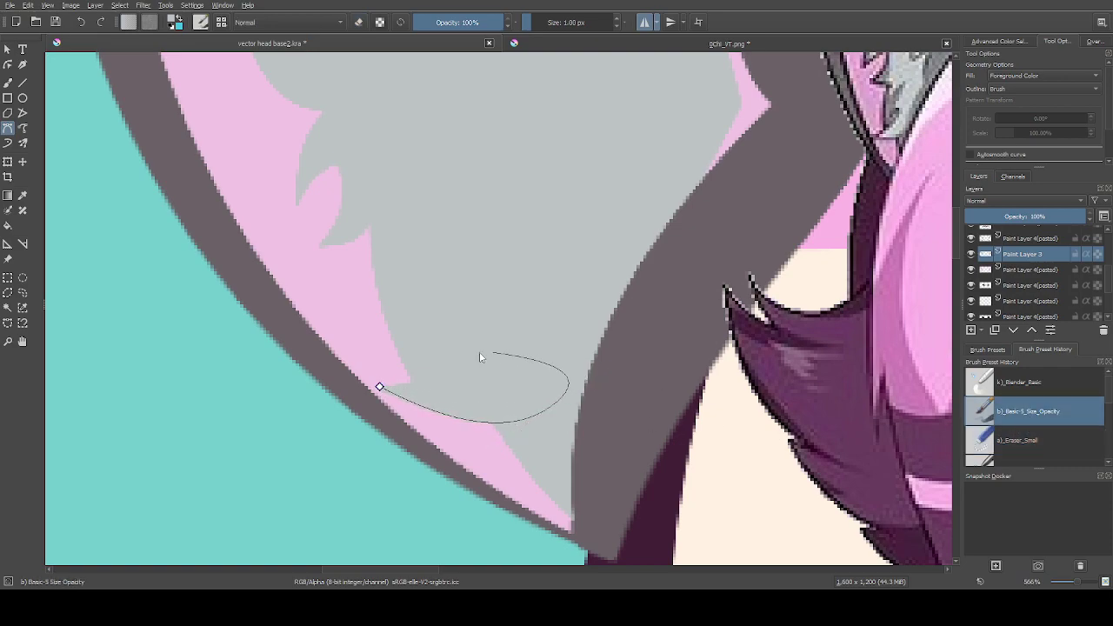
click(379, 386)
click(372, 221)
drag(386, 403, 547, 405)
click(372, 220)
Reshape both downward-pointing tufts on the fur's outer edge with closed light grey Bézier shapes from their tips
click(318, 244)
drag(337, 171, 323, 137)
click(373, 224)
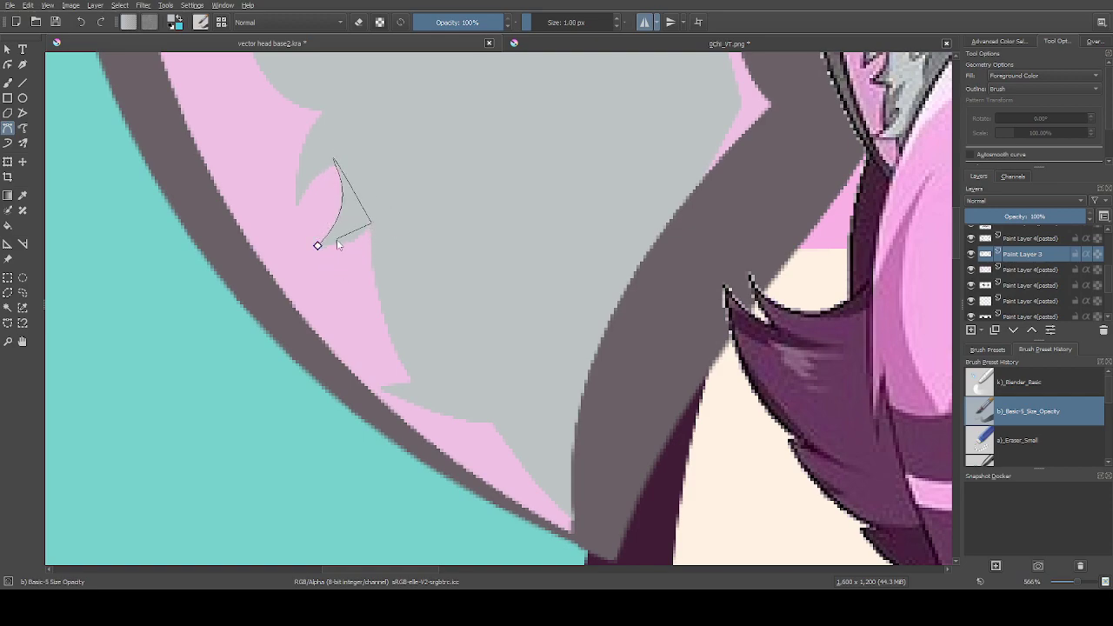
drag(318, 244, 289, 244)
click(296, 202)
drag(363, 162, 388, 182)
click(324, 111)
drag(296, 203, 315, 261)
scroll(318, 261, down, 3)
scroll(304, 226, up, 5)
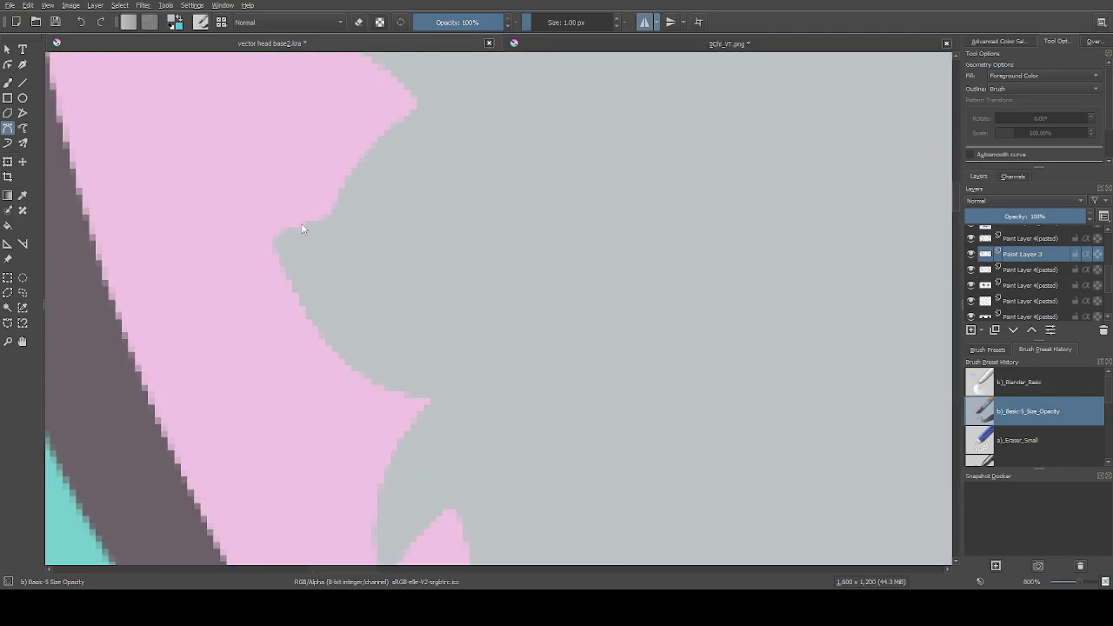
Sharpen the tip and round the underside of the broad tuft above the downward-pointing tufts with a light grey shape
click(266, 231)
drag(457, 399, 575, 383)
click(331, 213)
drag(265, 231, 264, 230)
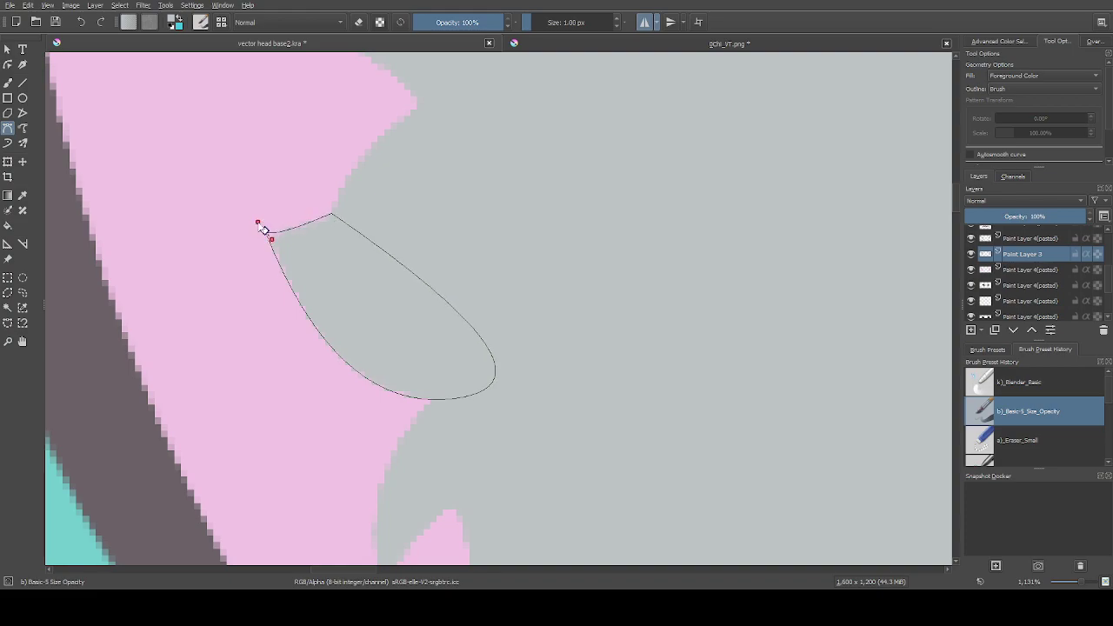
drag(264, 230, 258, 227)
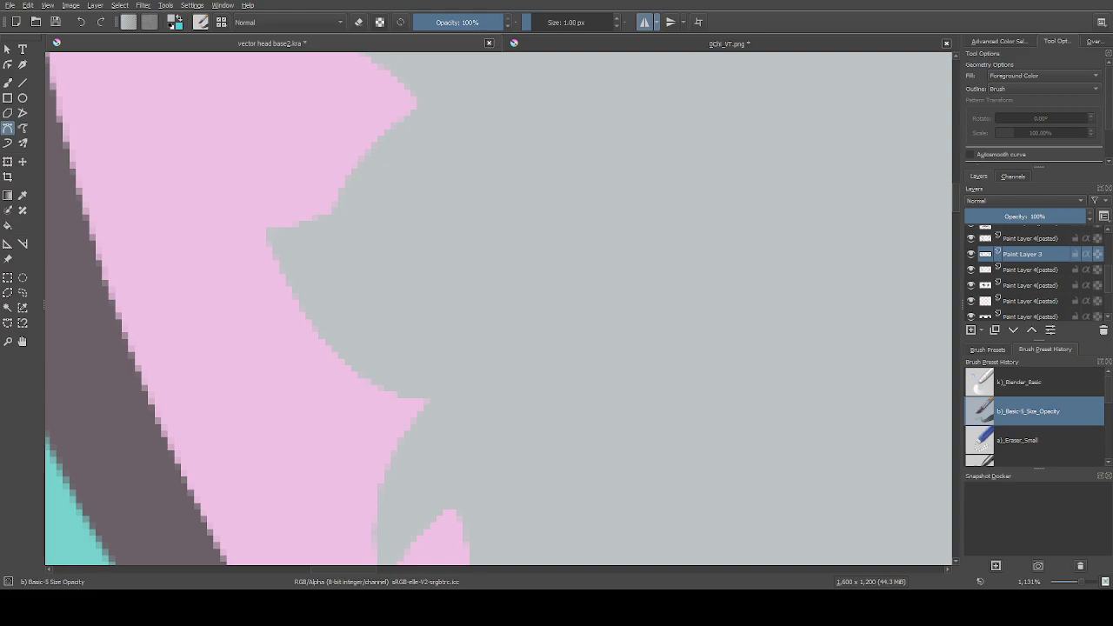
click(417, 107)
drag(341, 251, 367, 316)
key(Escape)
Reshape the long pointed tuft just above the broad tuft with a closed light grey Bézier shape
scroll(428, 119, down, 2)
drag(393, 146, 579, 121)
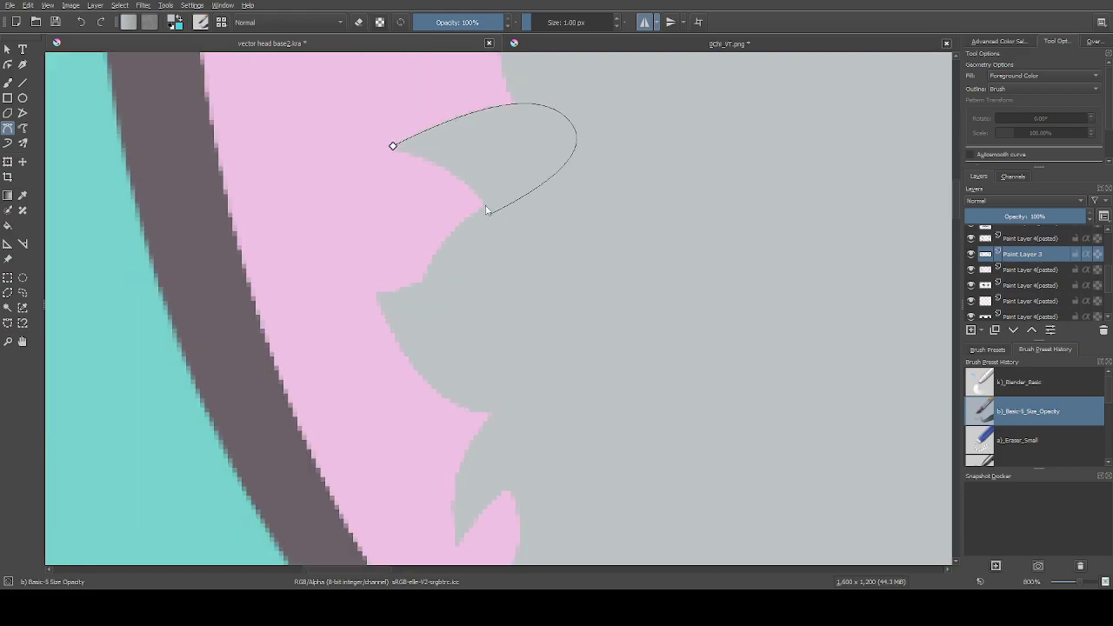
drag(393, 146, 319, 119)
scroll(522, 246, down, 5)
scroll(470, 83, up, 1)
Reshape the third tuft from the fur's top with a closed light grey Bézier shape from its tip
drag(533, 214, 615, 98)
scroll(616, 98, down, 1)
click(579, 130)
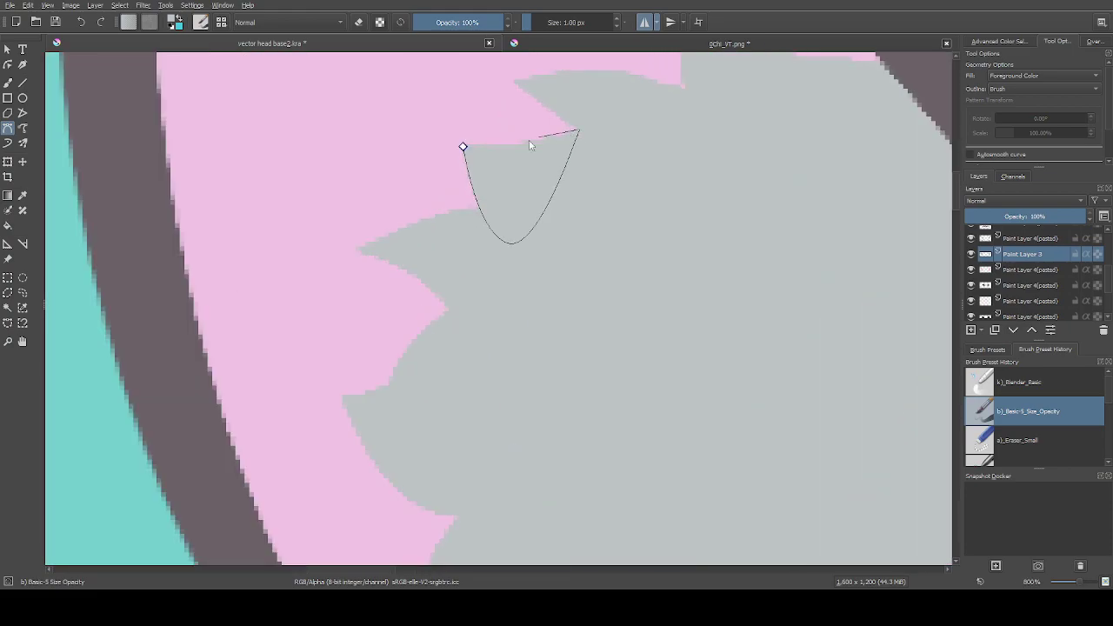
drag(464, 147, 380, 152)
scroll(618, 151, down, 1)
scroll(544, 124, up, 1)
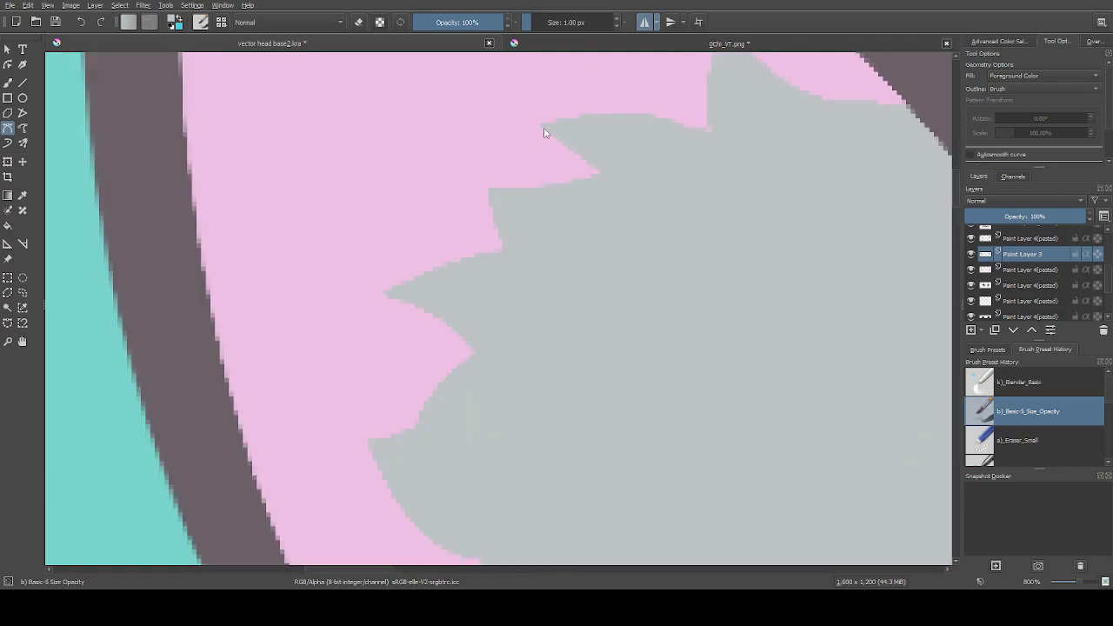
Reshape the second tuft from the fur's top with a closed light grey Bézier shape from its tip
click(542, 124)
drag(639, 231, 646, 256)
click(718, 142)
drag(544, 123, 445, 153)
scroll(626, 247, down, 1)
scroll(626, 246, up, 1)
Curve the outer side of the fur's topmost tuft with a closed light grey Bézier shape
click(691, 86)
drag(686, 231, 739, 289)
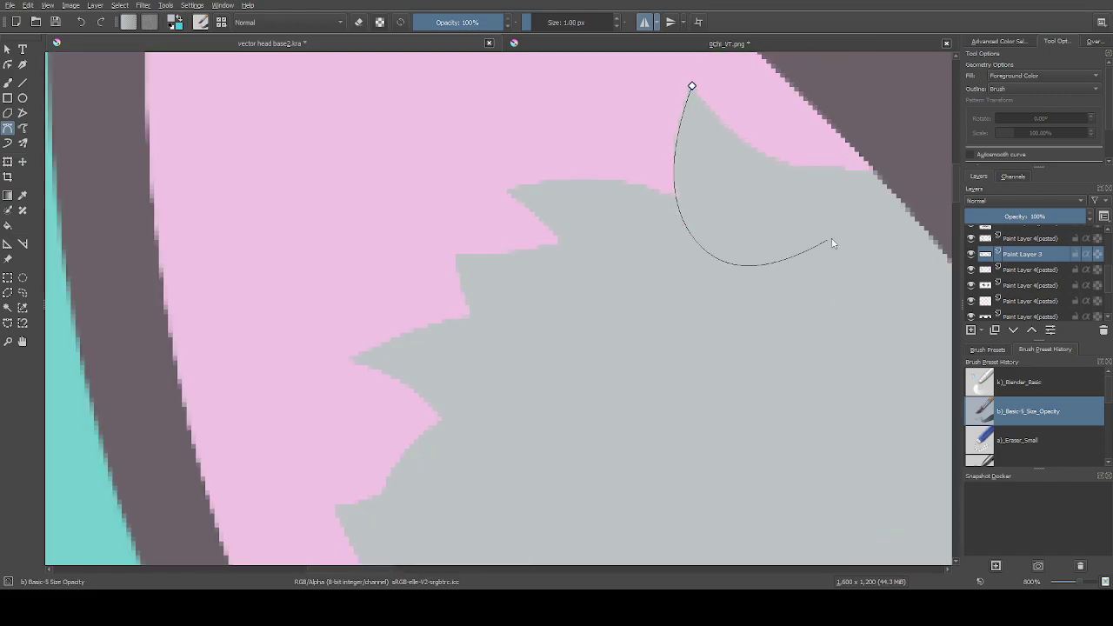
drag(691, 86, 682, 61)
Fill a light grey patch between the topmost tuft's base and the dark rim
click(775, 166)
click(905, 200)
click(895, 260)
click(753, 261)
click(751, 192)
click(775, 165)
Fill the gap along the rim's inner side with one large closed light grey shape
scroll(629, 175, down, 1)
scroll(840, 154, down, 3)
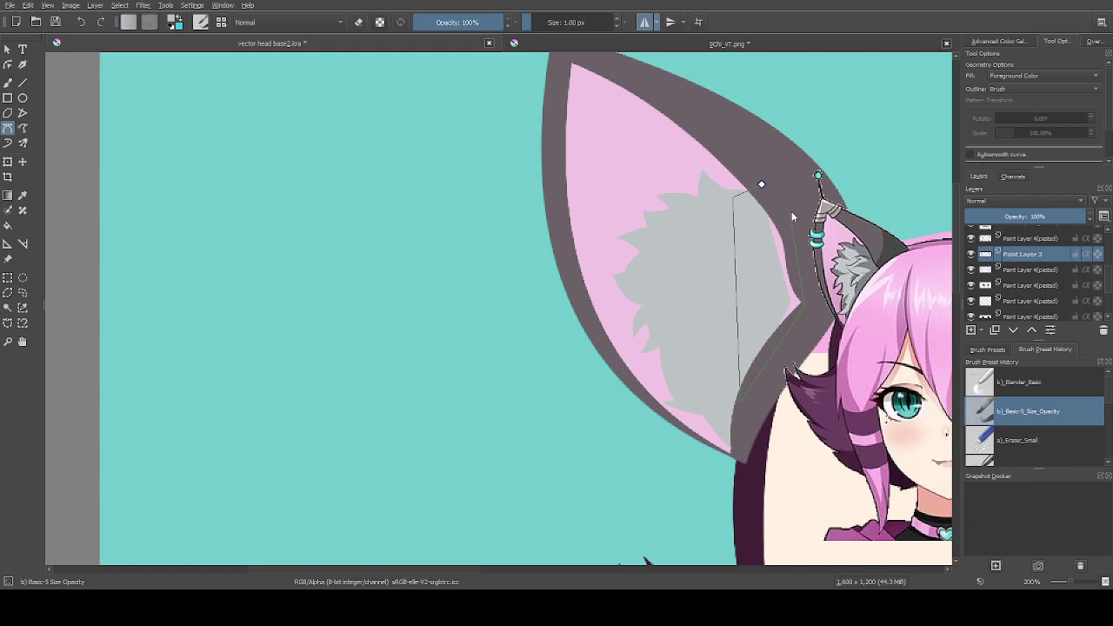
click(761, 184)
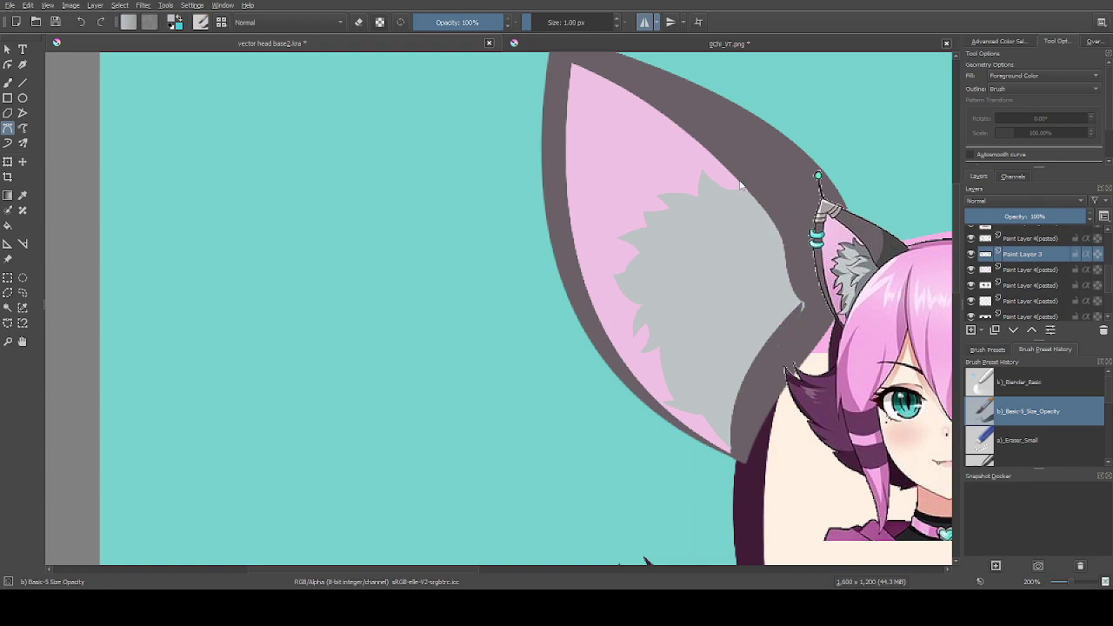
Erase the grey spill over the rim at the fur's inner corner and return to normal painting
click(1011, 442)
scroll(765, 250, up, 2)
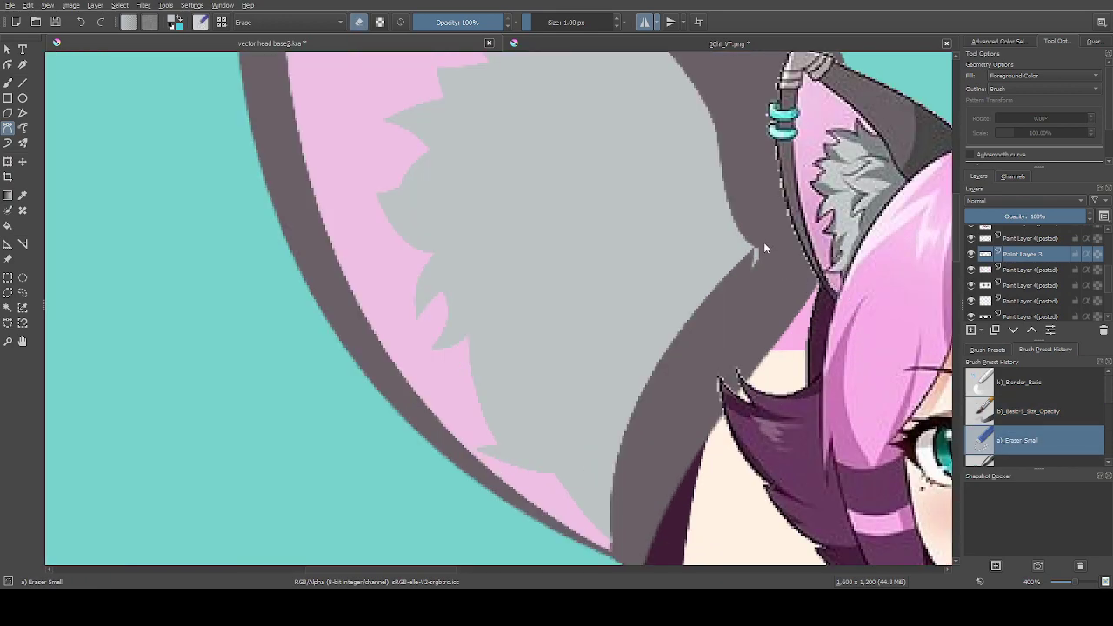
click(758, 230)
key(/)
Fill a small light grey patch at the point of the fur's inner corner
scroll(693, 225, up, 1)
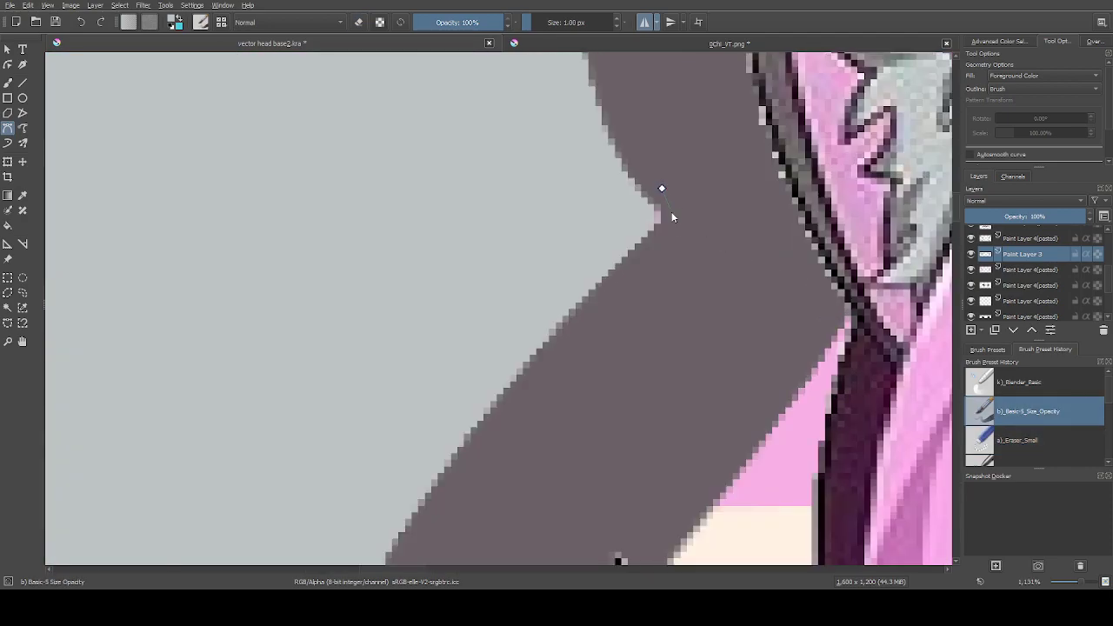
click(643, 238)
click(628, 224)
scroll(664, 188, down, 8)
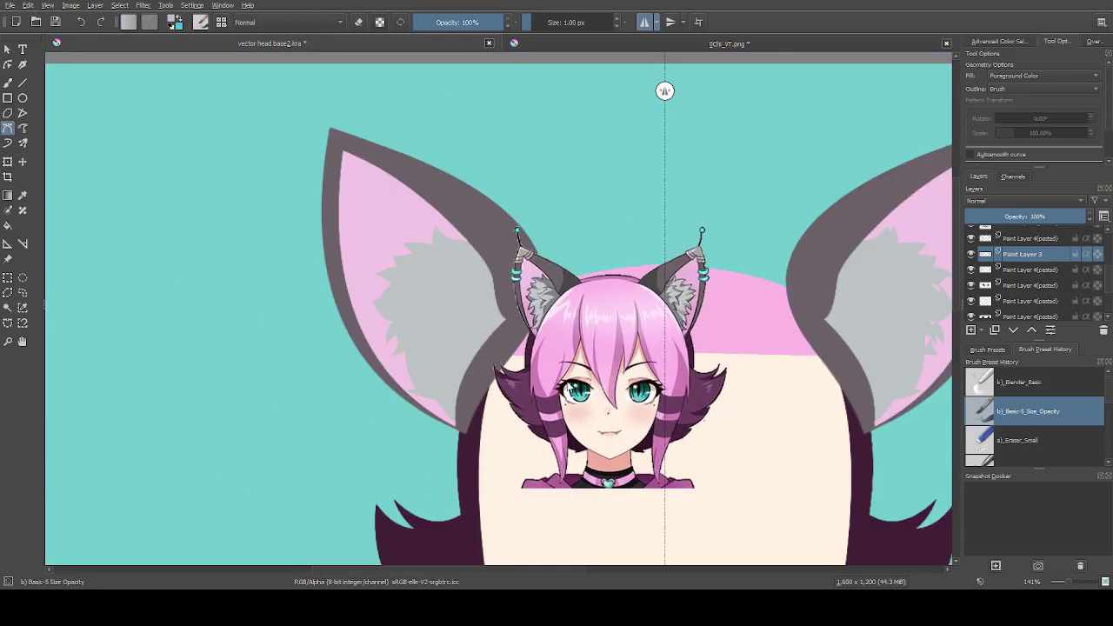
scroll(695, 339, down, 3)
scroll(791, 341, up, 3)
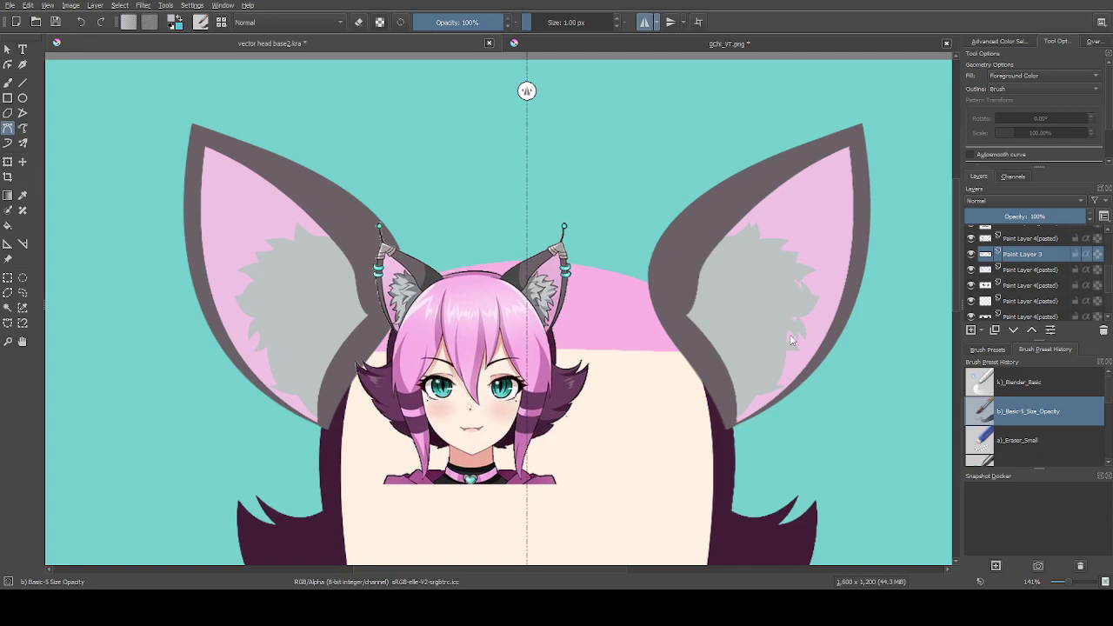
Marquee the mirrored fur in the opposite ear, delete it, and clear the selection
drag(782, 318, 786, 306)
click(7, 277)
drag(621, 182, 870, 499)
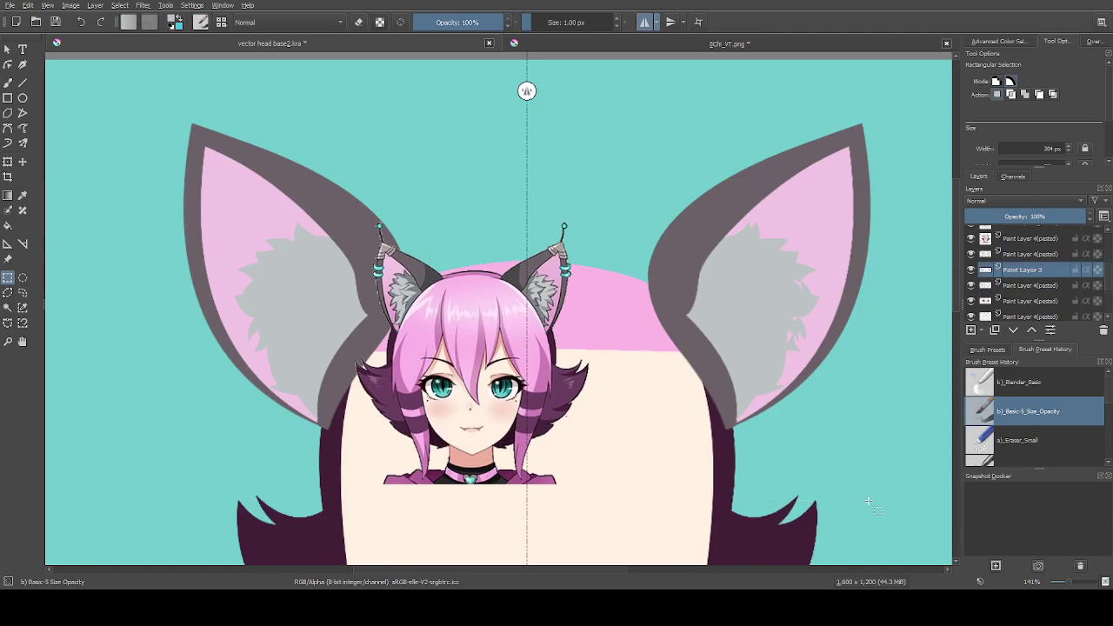
key(Delete)
key(ctrl+shift+a)
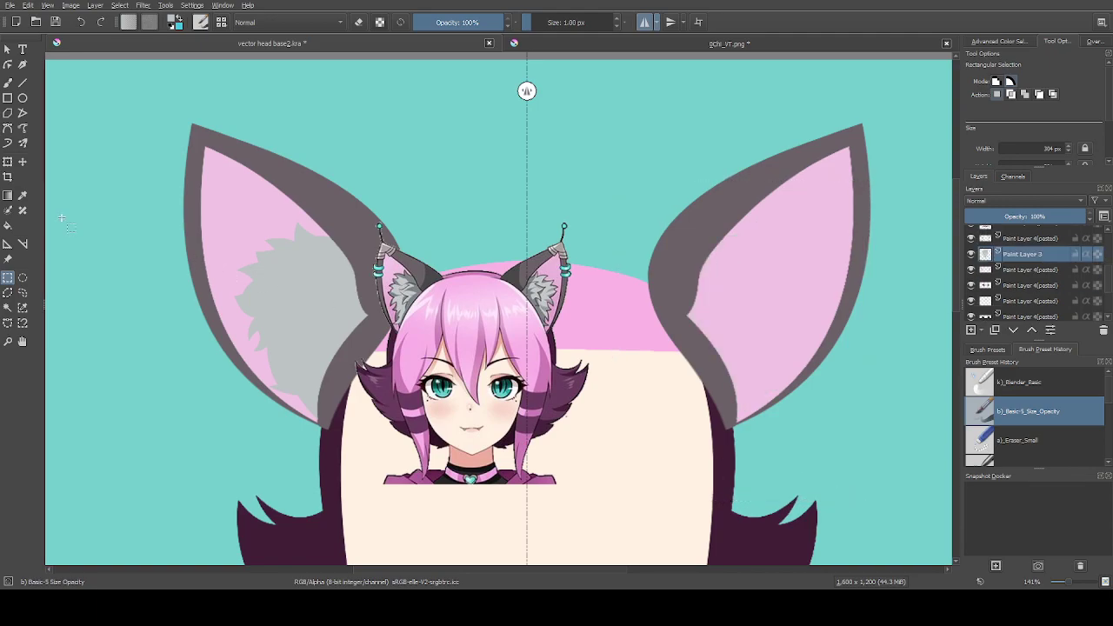
Smooth the rim-facing side of the topmost tuft with a closed light grey Bézier shape from its tip
click(7, 128)
scroll(326, 217, up, 7)
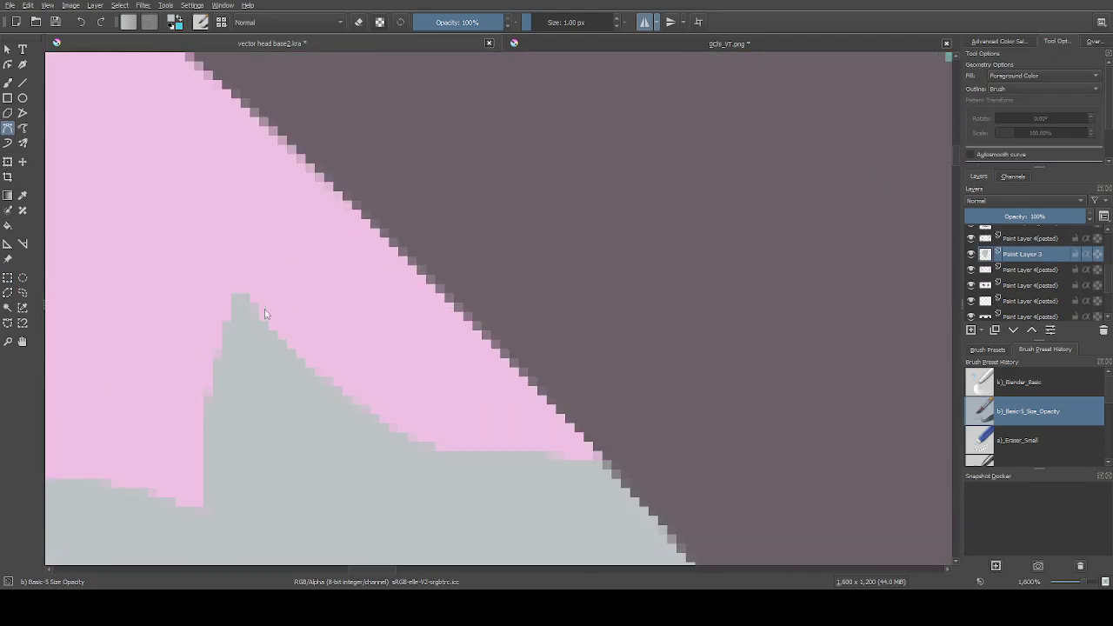
click(239, 294)
scroll(238, 296, down, 7)
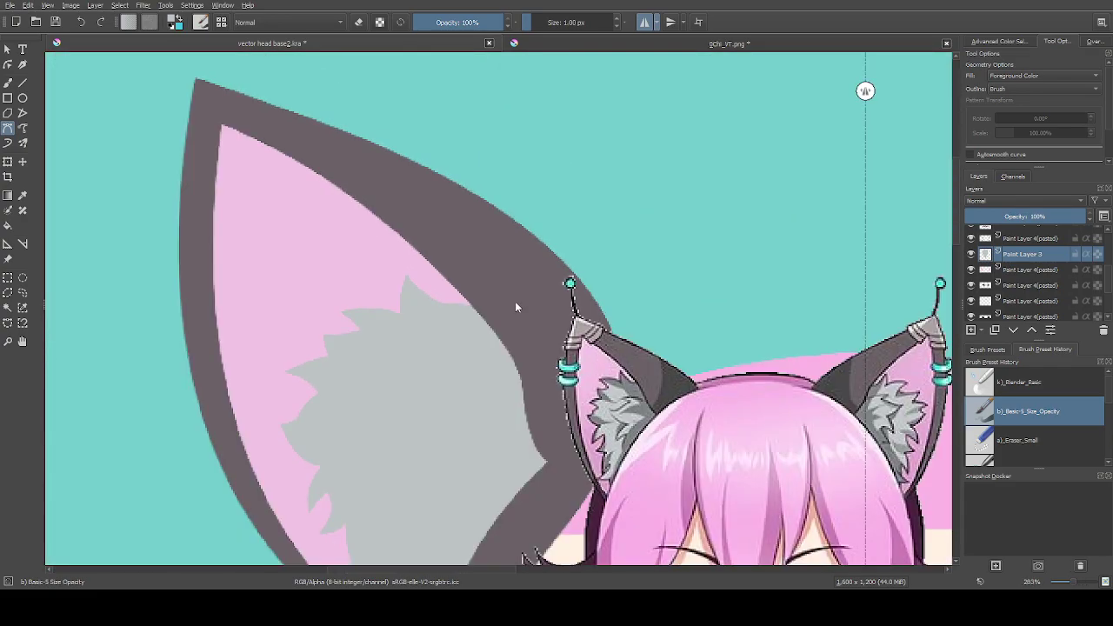
scroll(459, 302, up, 3)
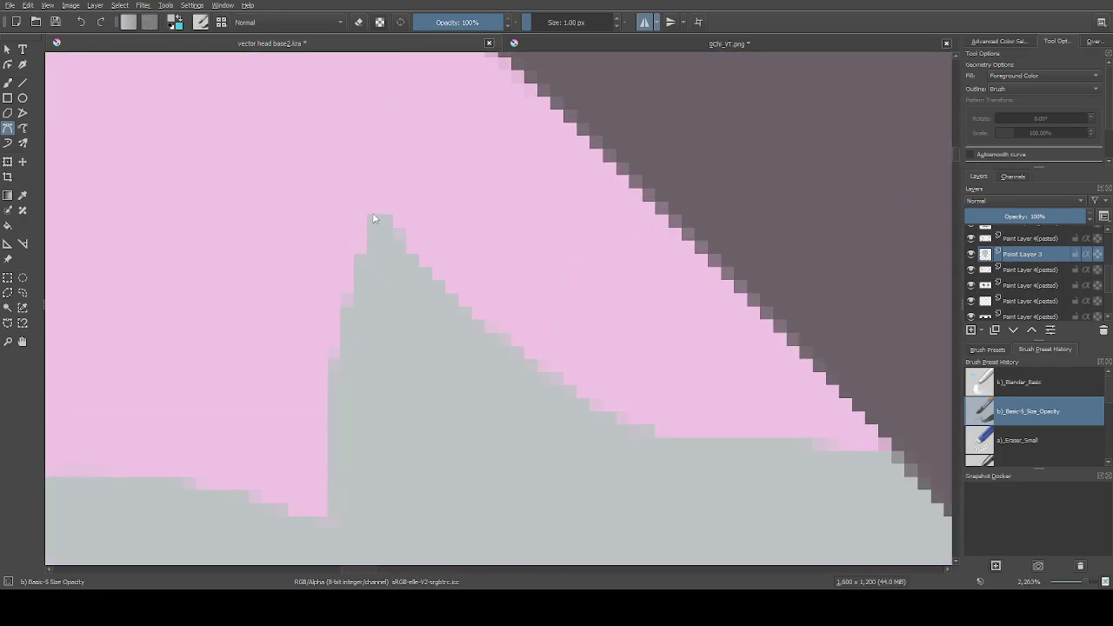
drag(672, 437, 820, 472)
scroll(693, 439, down, 2)
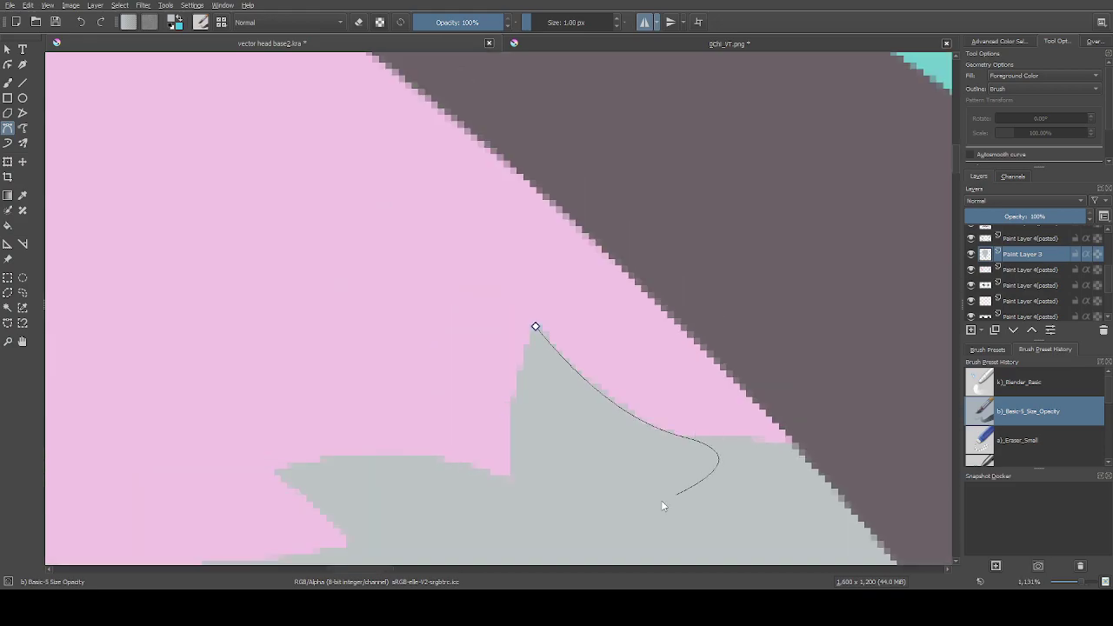
click(519, 495)
drag(535, 326, 570, 276)
Smooth the fur's upper edge between the topmost tuft and the rim with a closed light grey shape
click(662, 439)
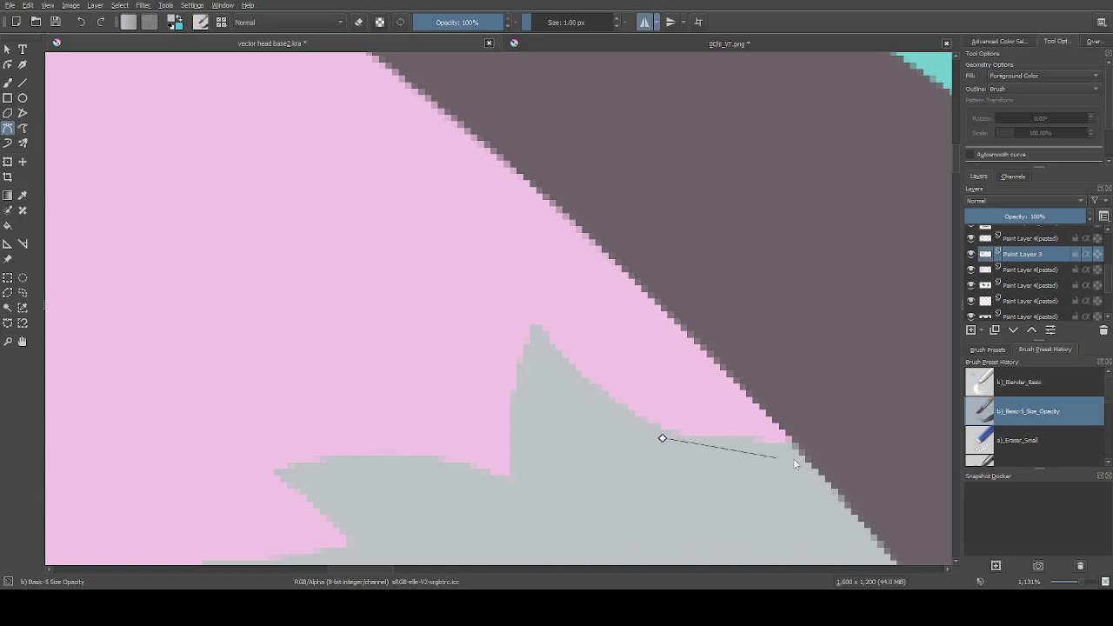
drag(818, 447, 871, 425)
click(791, 512)
click(671, 506)
click(665, 433)
scroll(822, 356, down, 3)
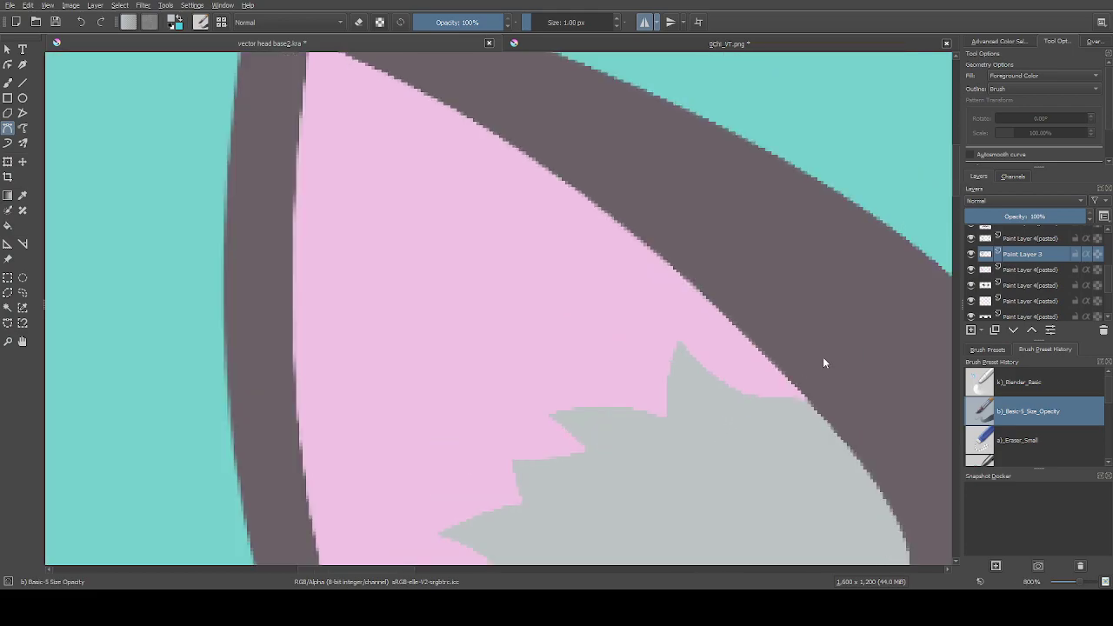
Refine the second tuft from the fur's top with another closed light grey Bézier shape
scroll(547, 399, up, 2)
drag(697, 434, 718, 516)
drag(494, 408, 457, 394)
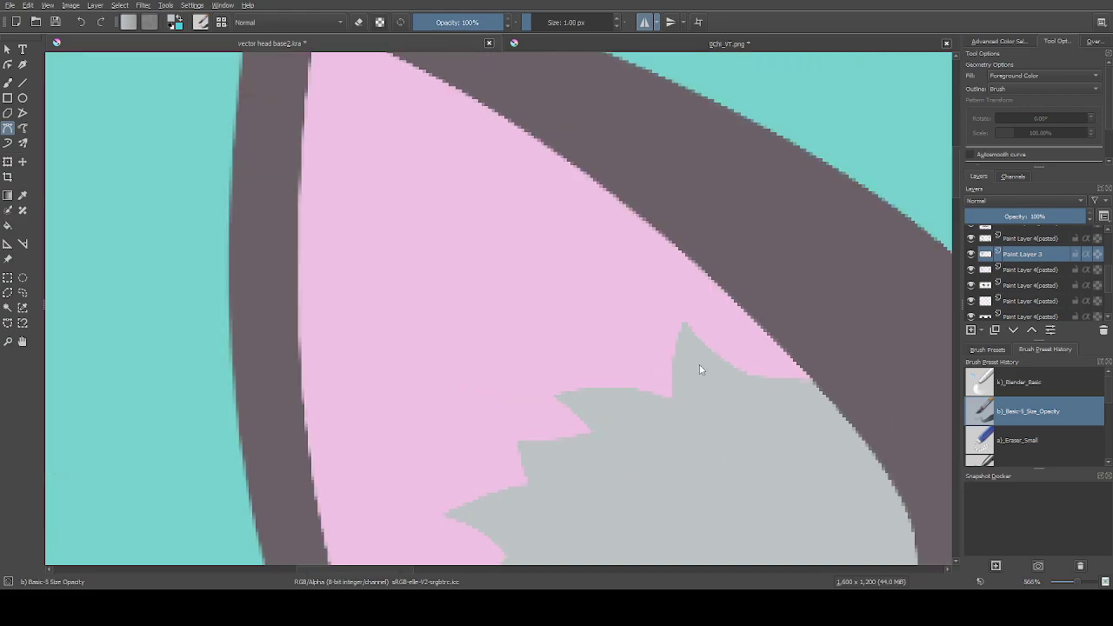
Refine the third tuft from the fur's top with another closed light grey Bézier shape
click(493, 433)
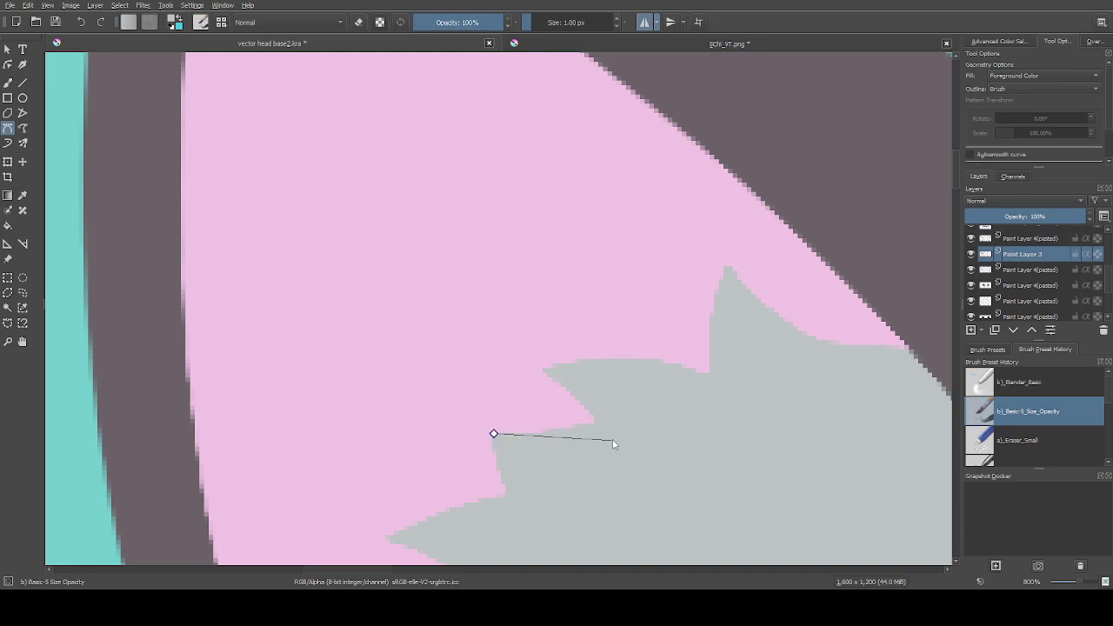
drag(618, 416, 494, 527)
click(513, 507)
drag(494, 433, 495, 410)
scroll(565, 425, down, 3)
Refine the long pointed tuft above the broad one with another closed light grey Bézier shape
scroll(472, 427, up, 5)
click(456, 420)
drag(753, 346, 829, 387)
click(640, 540)
drag(456, 420, 345, 395)
drag(346, 395, 673, 315)
scroll(632, 365, up, 2)
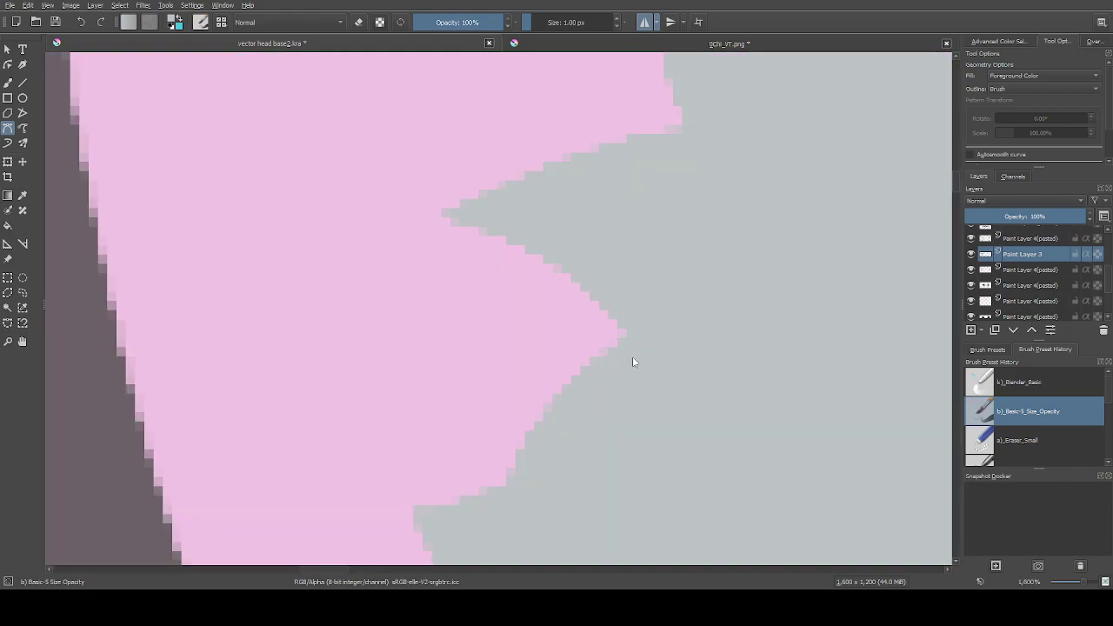
Smooth the concave fur edge between the long pointed tuft and the broad tuft with a light grey shape
click(630, 339)
drag(507, 522, 482, 541)
click(733, 406)
click(630, 241)
Refine the broad tuft on the fur's outer edge with another closed light grey Bézier shape from its tip
click(418, 413)
drag(529, 366, 573, 319)
scroll(575, 416, down, 2)
click(634, 511)
drag(513, 395, 470, 285)
scroll(735, 458, up, 4)
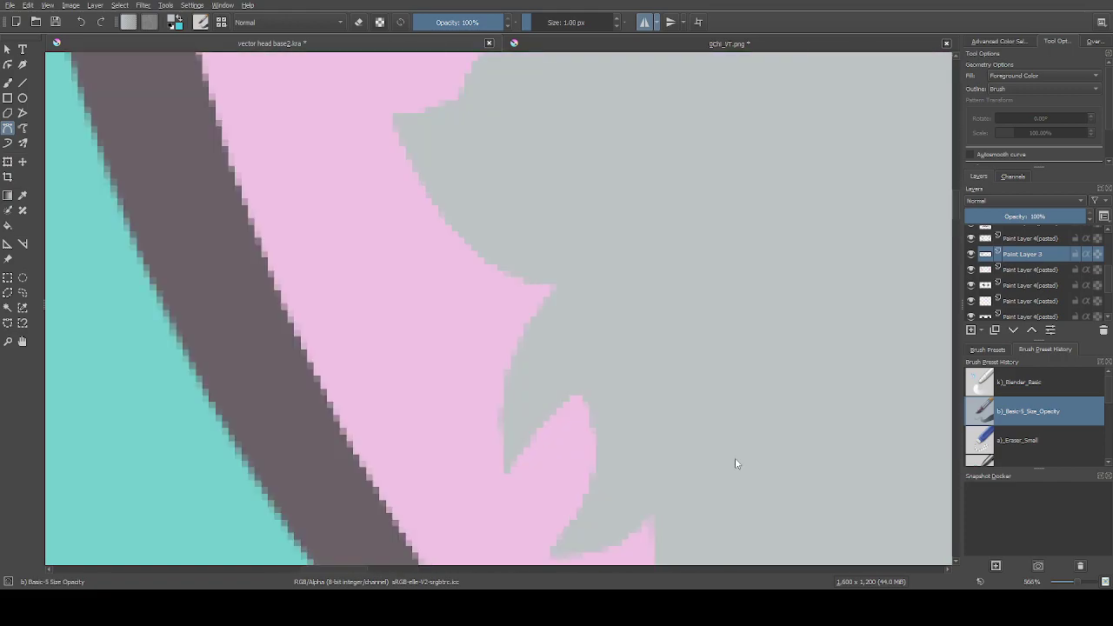
Refine the upper downward-pointing tuft with another closed light grey Bézier shape from its tip
click(439, 485)
drag(561, 108, 710, 64)
click(588, 386)
drag(439, 546, 340, 514)
Refine the lower pointed tuft from its tip and the rounded pink notch above it with closed light grey Bézier shapes
click(531, 521)
drag(592, 197, 600, 74)
click(735, 428)
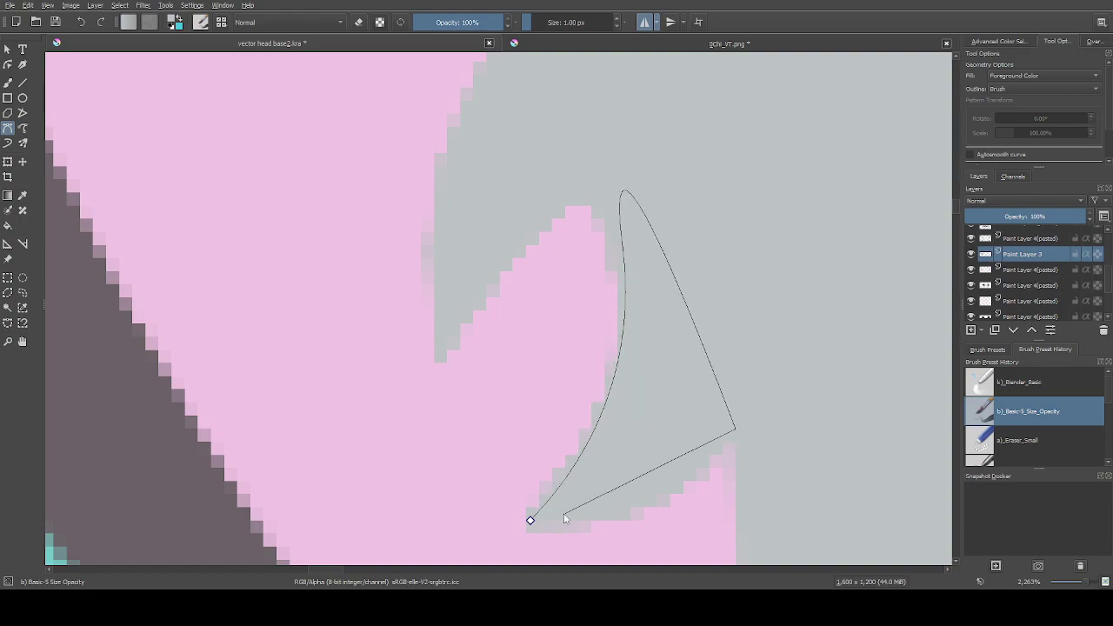
drag(531, 520, 436, 505)
drag(561, 202, 626, 300)
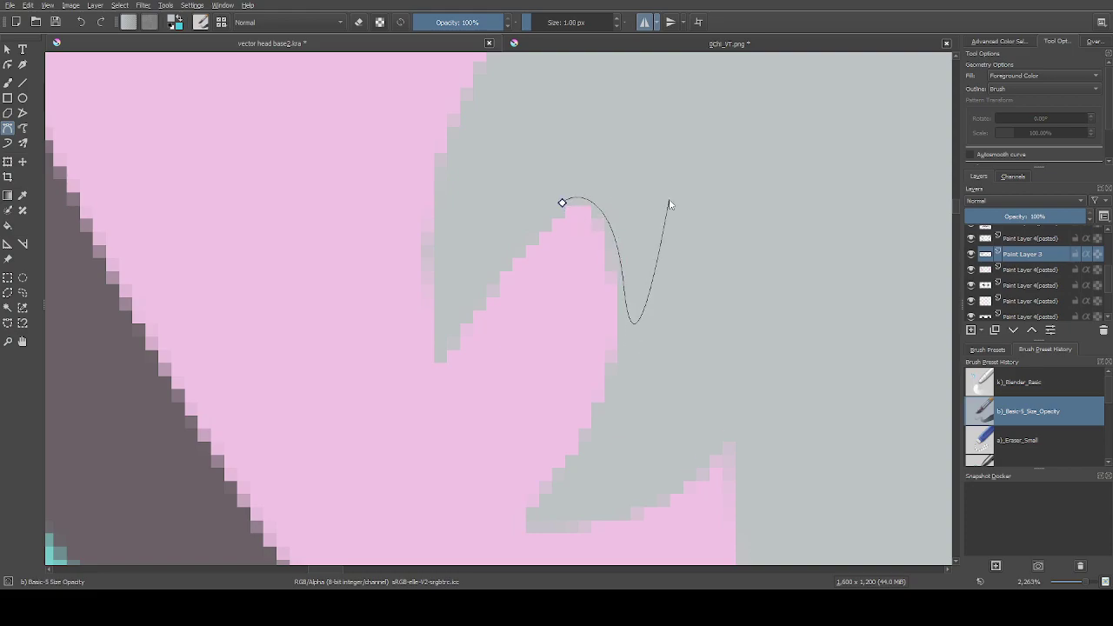
click(565, 204)
scroll(641, 305, down, 1)
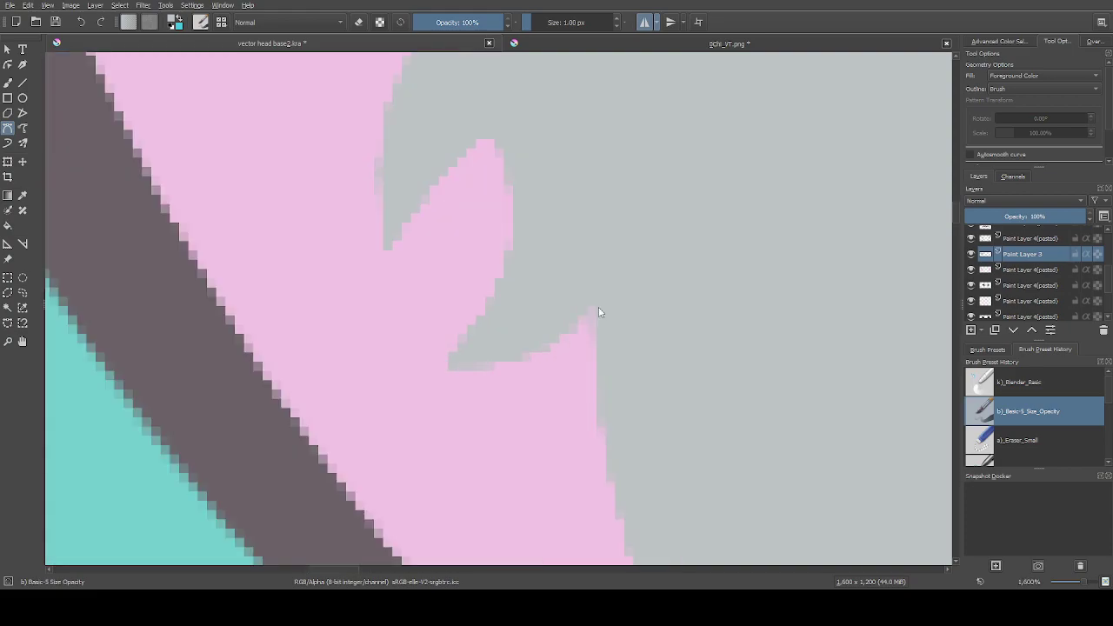
Smooth the long fur edge between the lower pointed tuft and the lowest tuft with a closed light grey Bézier shape
scroll(599, 316, down, 2)
click(599, 283)
scroll(668, 470, down, 1)
drag(617, 460, 742, 491)
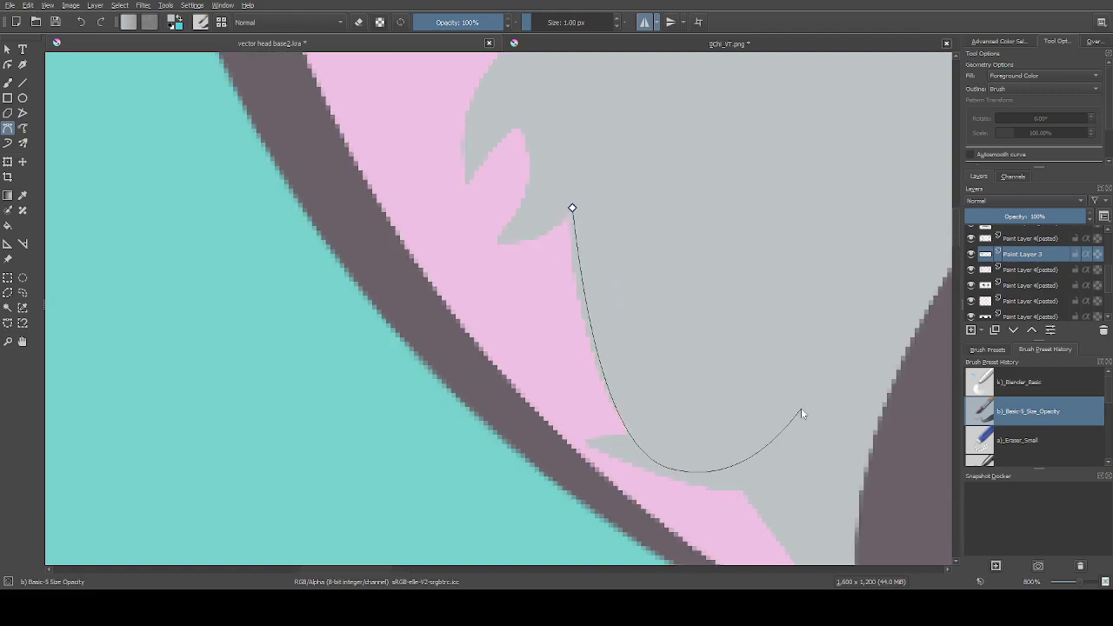
click(572, 208)
Refine the lowest tuft and the fur edge running down from it to the ear's bottom corner with closed light grey shapes
click(588, 441)
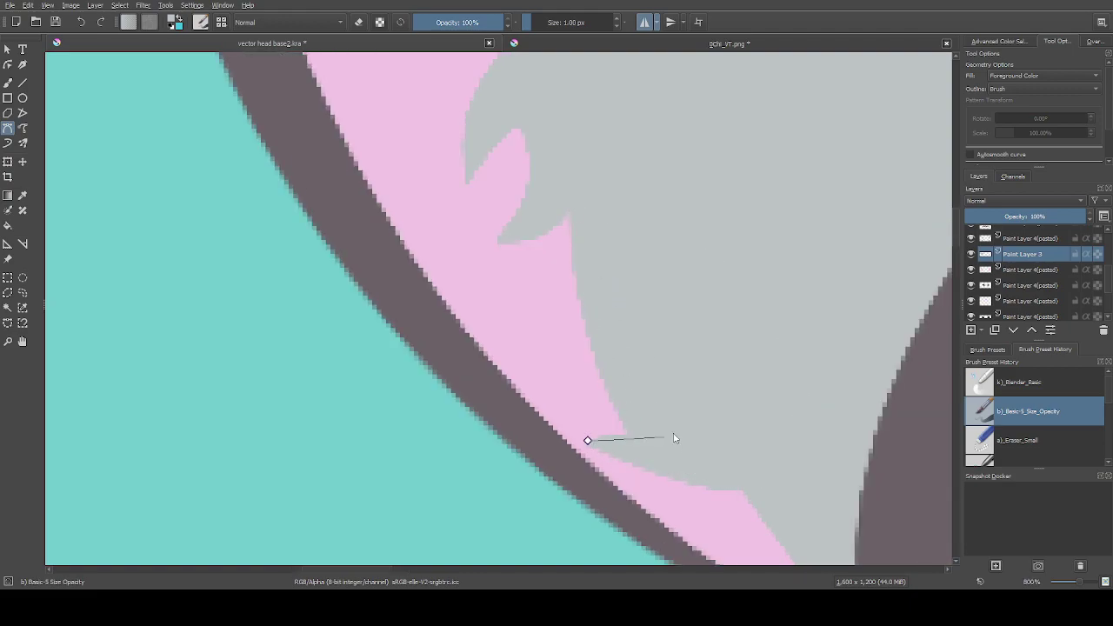
drag(588, 441, 527, 400)
key(Return)
scroll(544, 373, down, 1)
click(689, 447)
drag(758, 548, 793, 531)
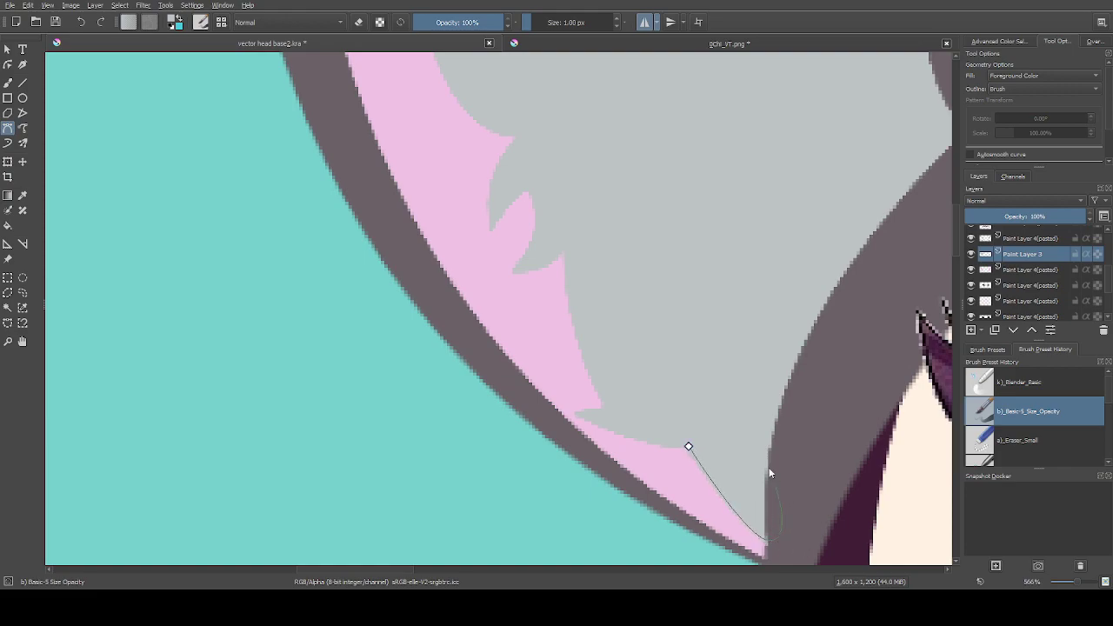
click(687, 447)
With horizontal mirroring off, lay out a Bézier path along the right ear's grey tufts down to the ear's bottom corner
scroll(452, 385, down, 8)
scroll(815, 334, up, 3)
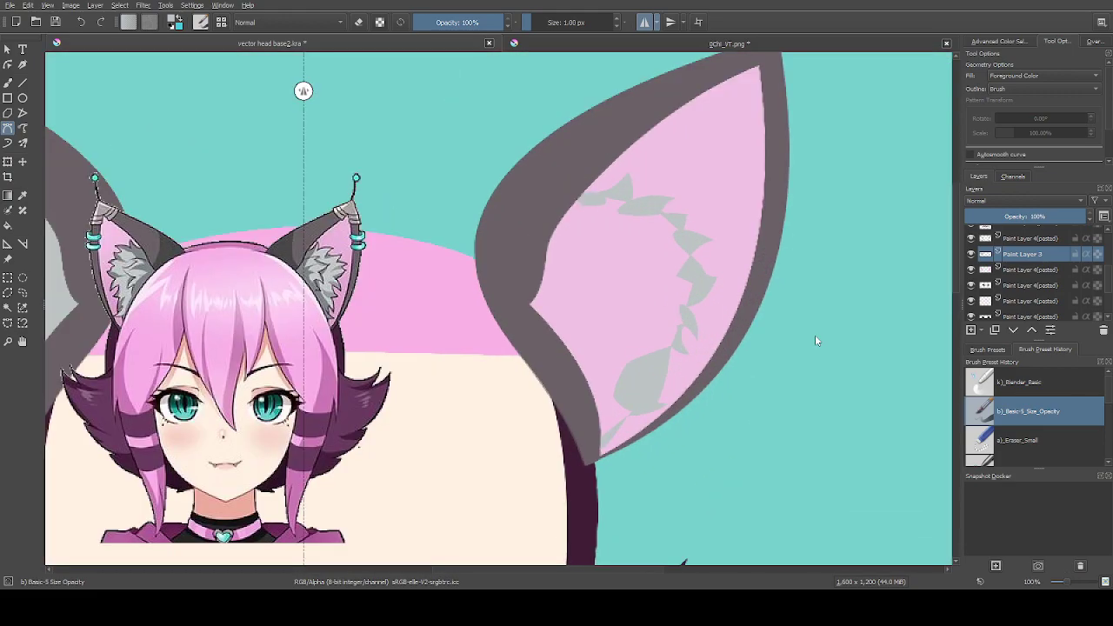
scroll(551, 190, up, 2)
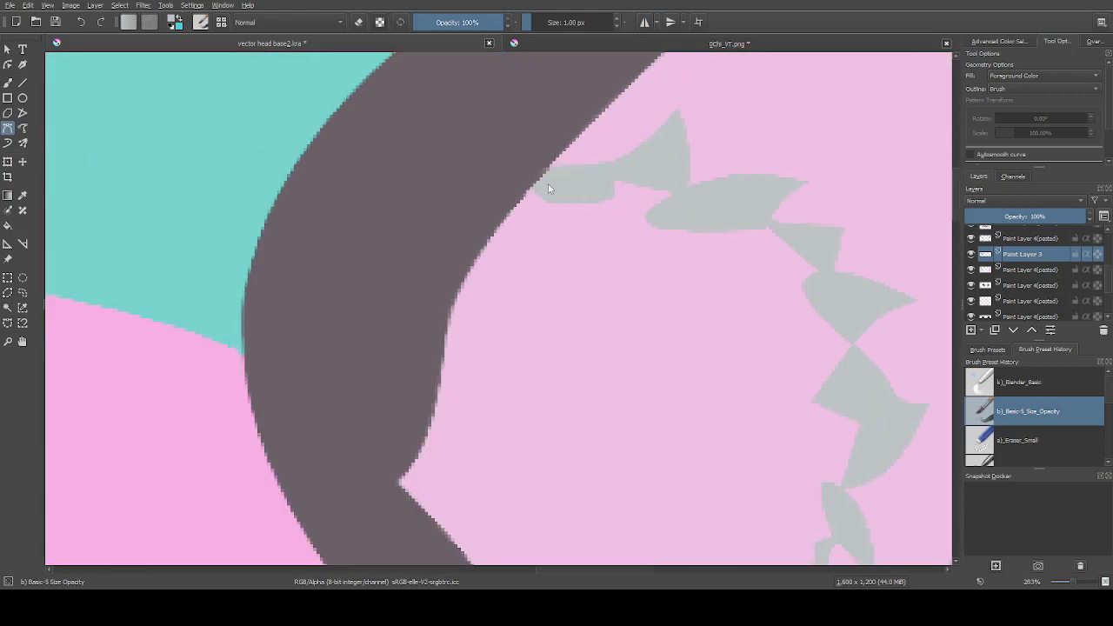
click(592, 188)
click(689, 198)
click(807, 236)
scroll(853, 347, down, 1)
scroll(858, 422, up, 2)
click(847, 410)
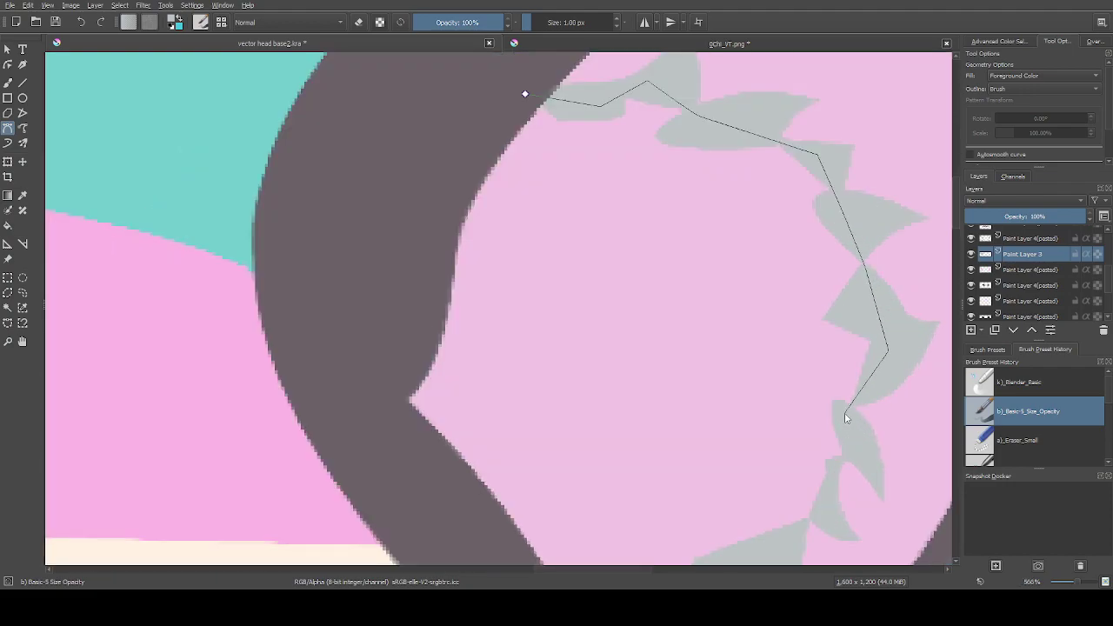
click(843, 466)
scroll(810, 526, down, 3)
scroll(809, 526, up, 3)
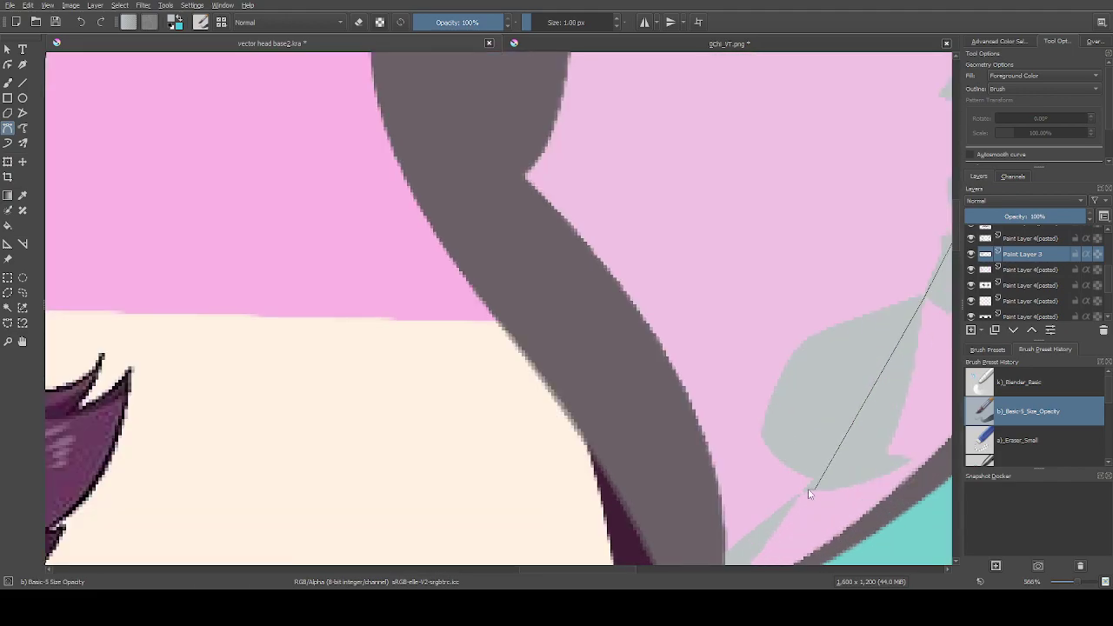
scroll(798, 500, down, 3)
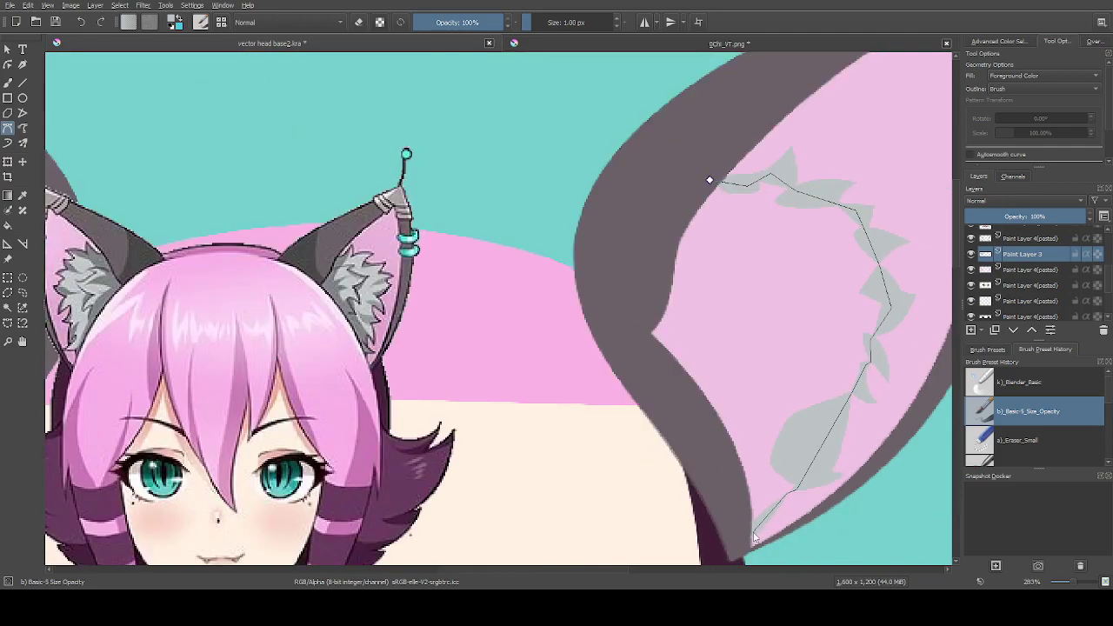
Close the path along the right ear's inner dark edge to fill its fur light grey, and turn horizontal mirroring back on
scroll(753, 489, up, 2)
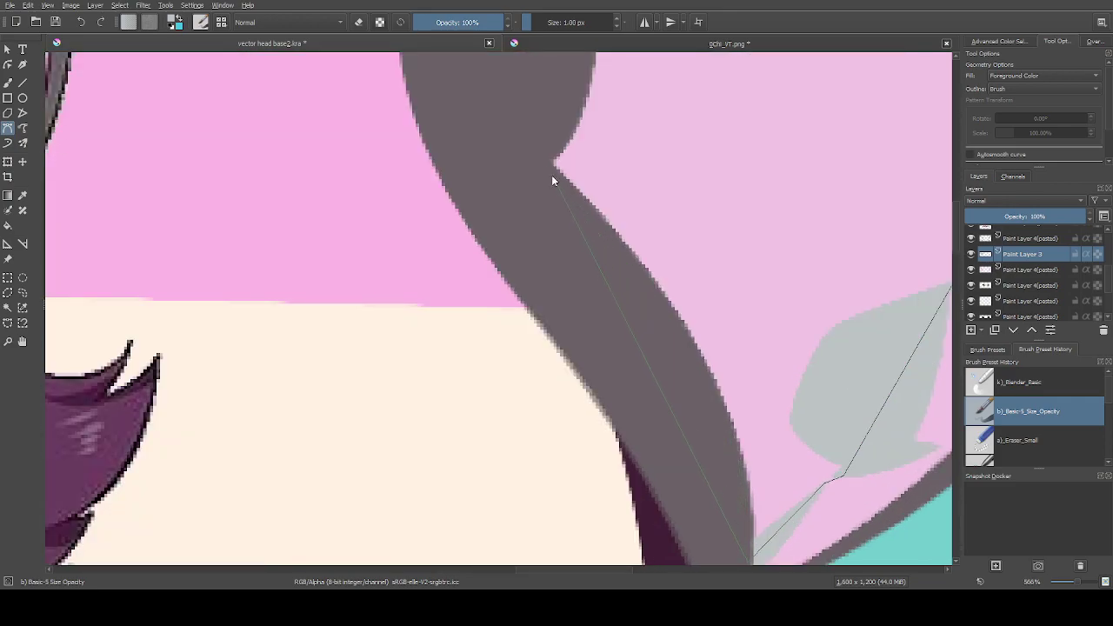
drag(492, 138, 451, 130)
scroll(545, 145, down, 2)
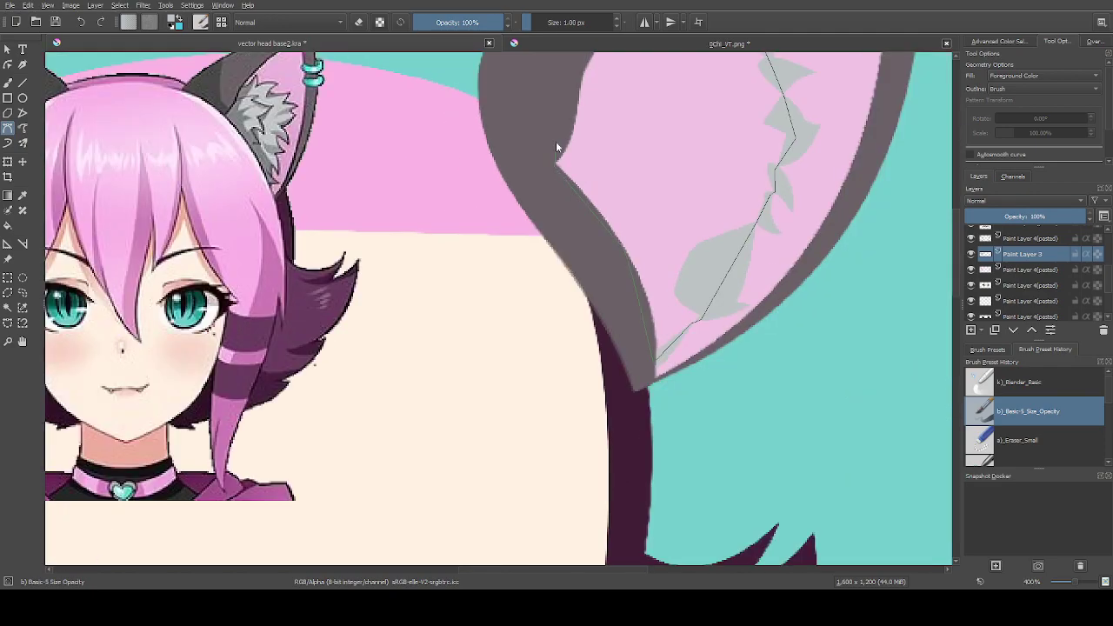
scroll(568, 112, down, 2)
scroll(577, 163, up, 2)
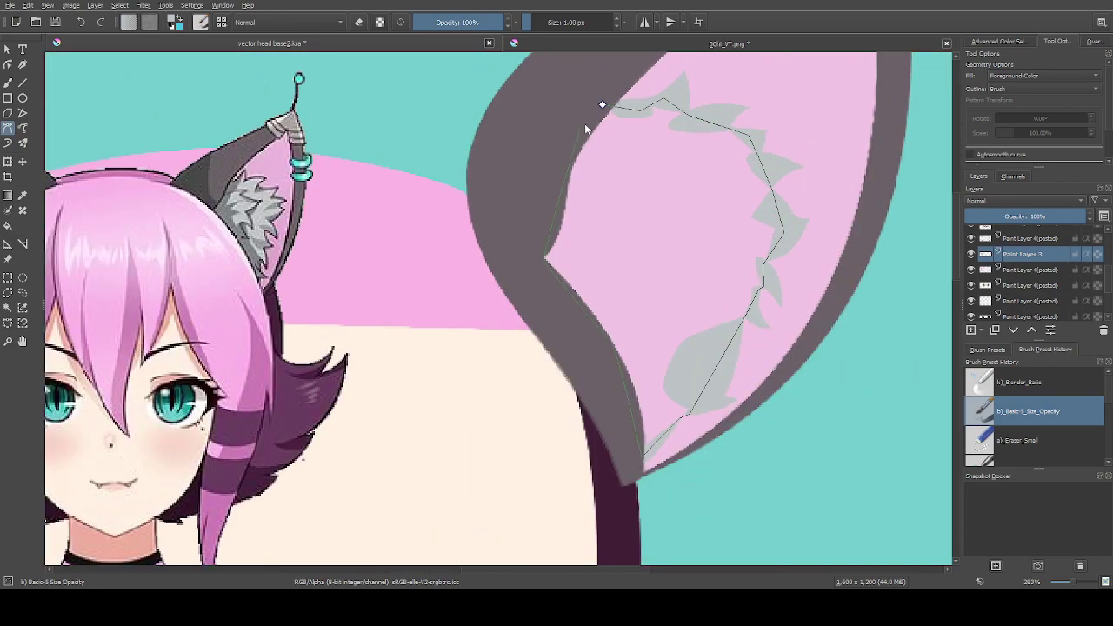
click(602, 104)
scroll(756, 299, down, 2)
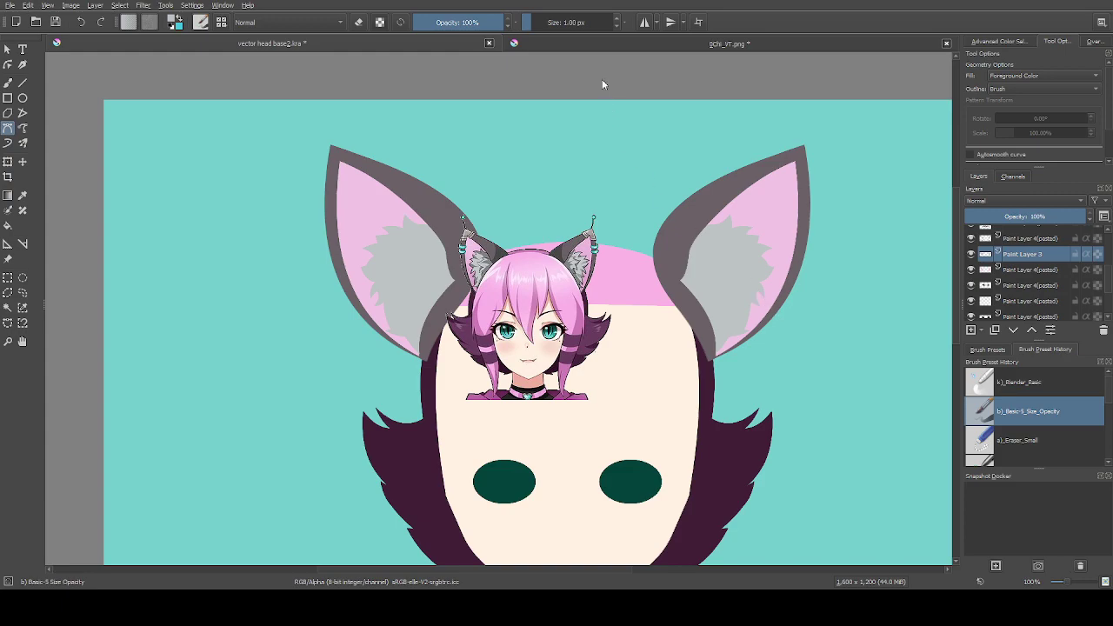
click(644, 21)
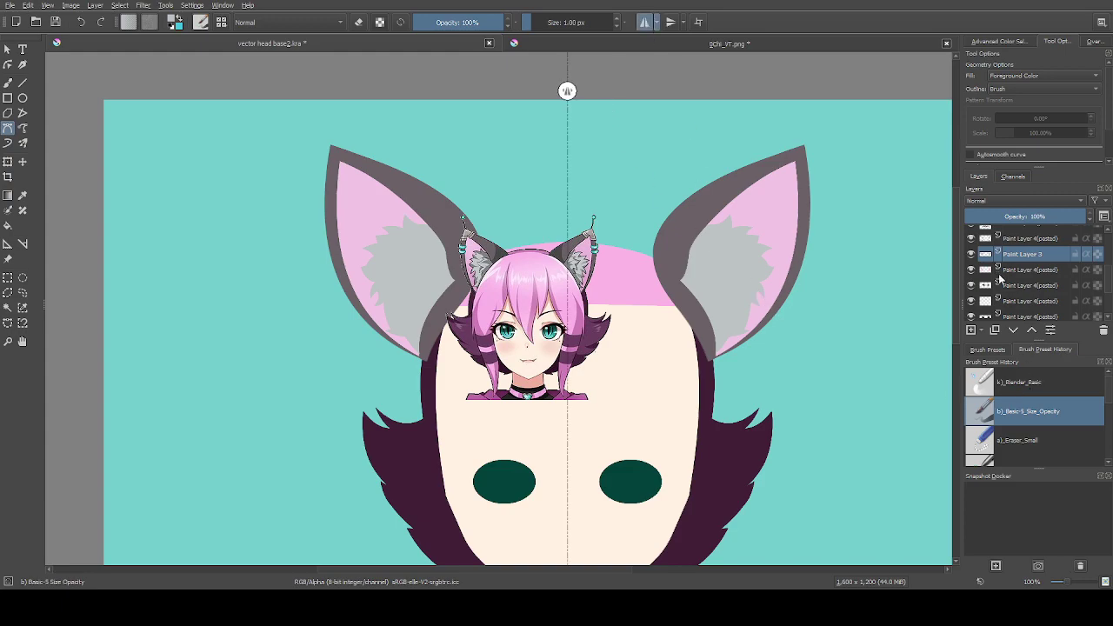
click(1020, 291)
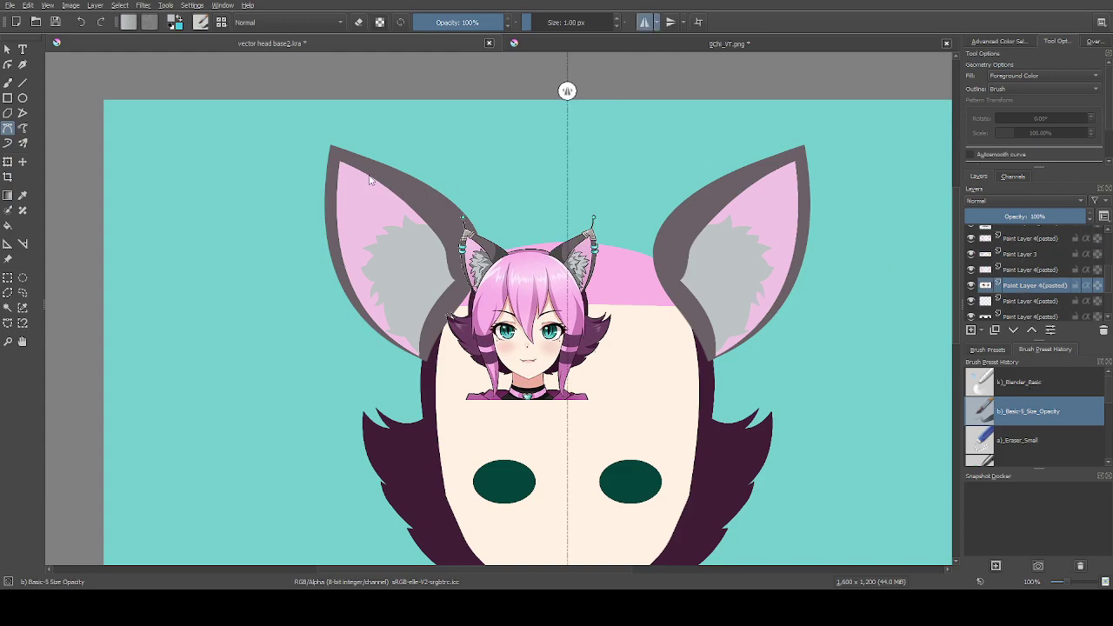
scroll(421, 191, up, 5)
scroll(451, 249, down, 2)
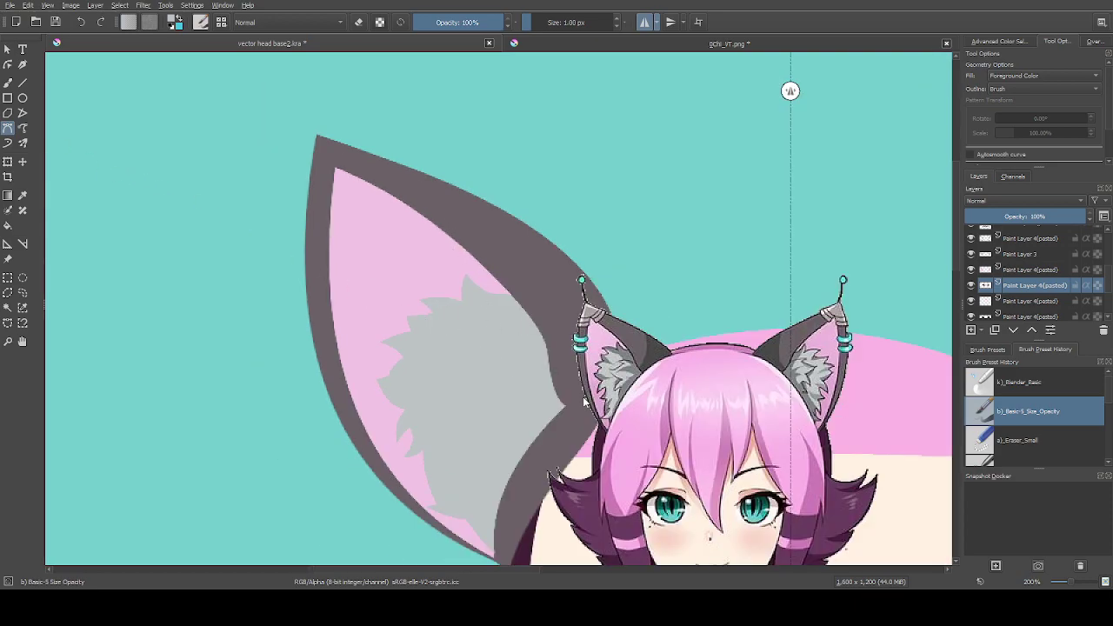
scroll(565, 403, up, 1)
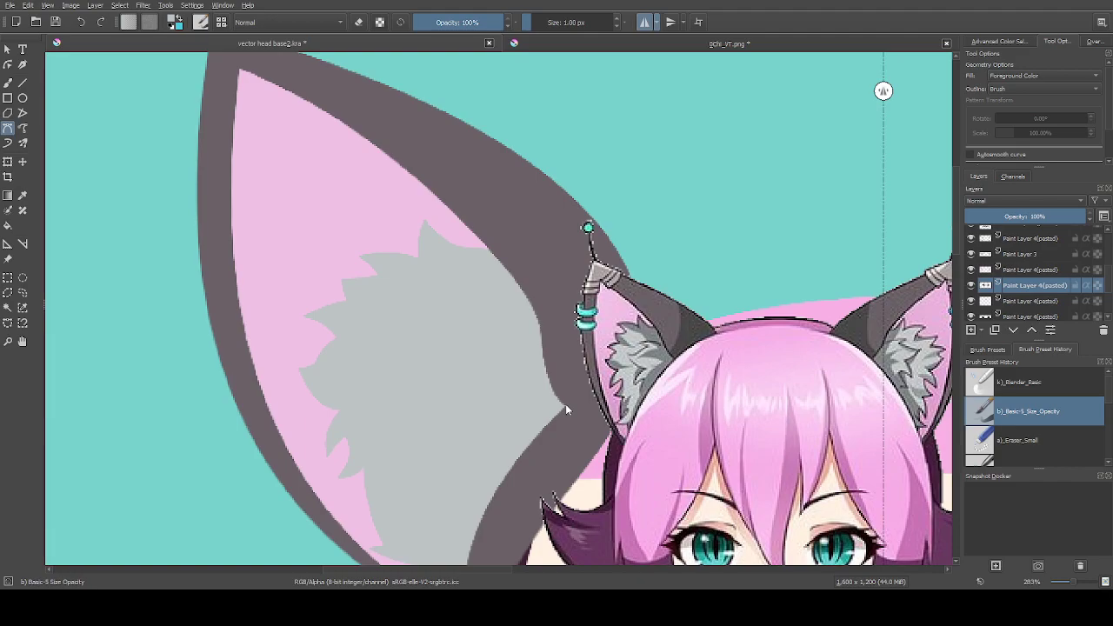
click(564, 403)
drag(506, 220, 505, 198)
key(Return)
scroll(1012, 246, down, 2)
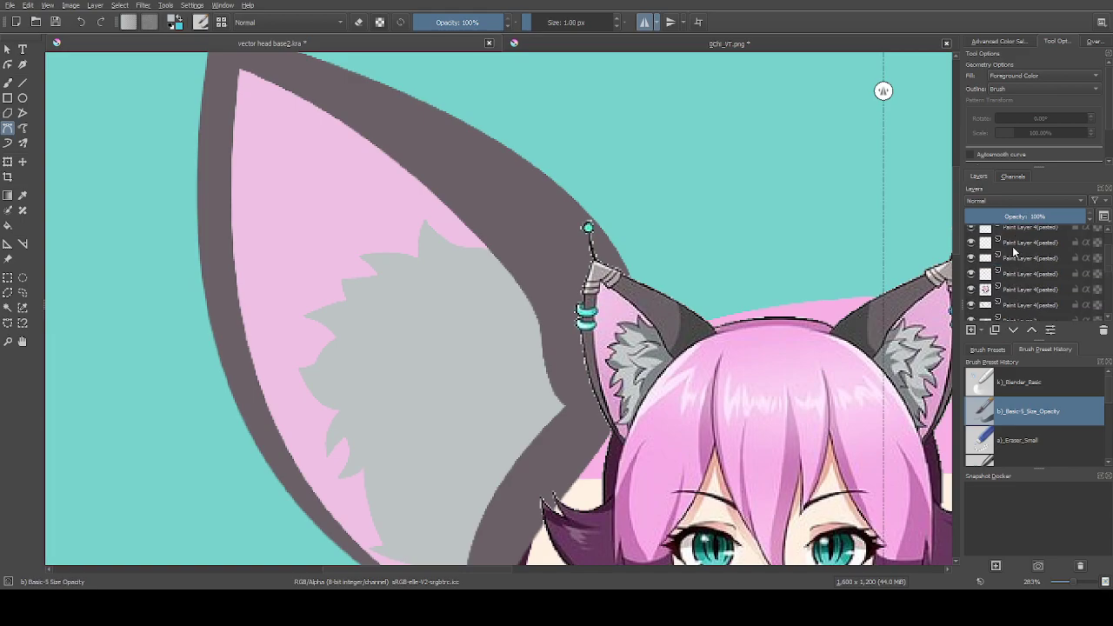
On the pasted ear-outline layer above the fur, extend the dark grey inner edge over the fur near its inner corner with a closed Bézier shape
click(1011, 306)
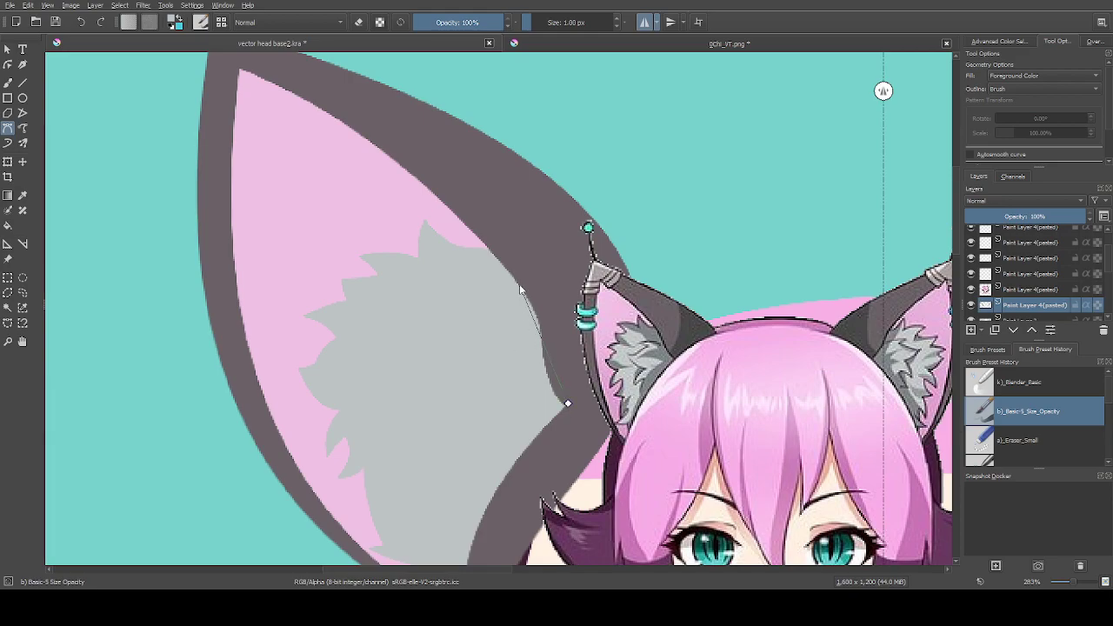
drag(517, 261, 506, 132)
click(568, 405)
click(567, 406)
drag(520, 254, 522, 146)
click(567, 406)
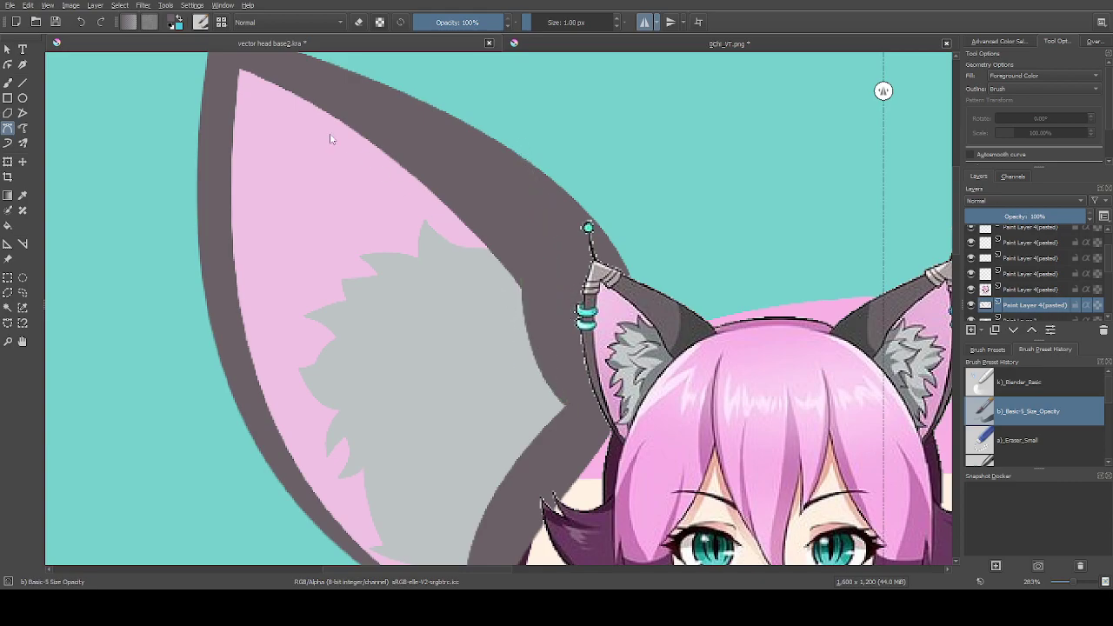
click(241, 70)
drag(522, 304, 549, 356)
click(240, 71)
scroll(398, 291, down, 1)
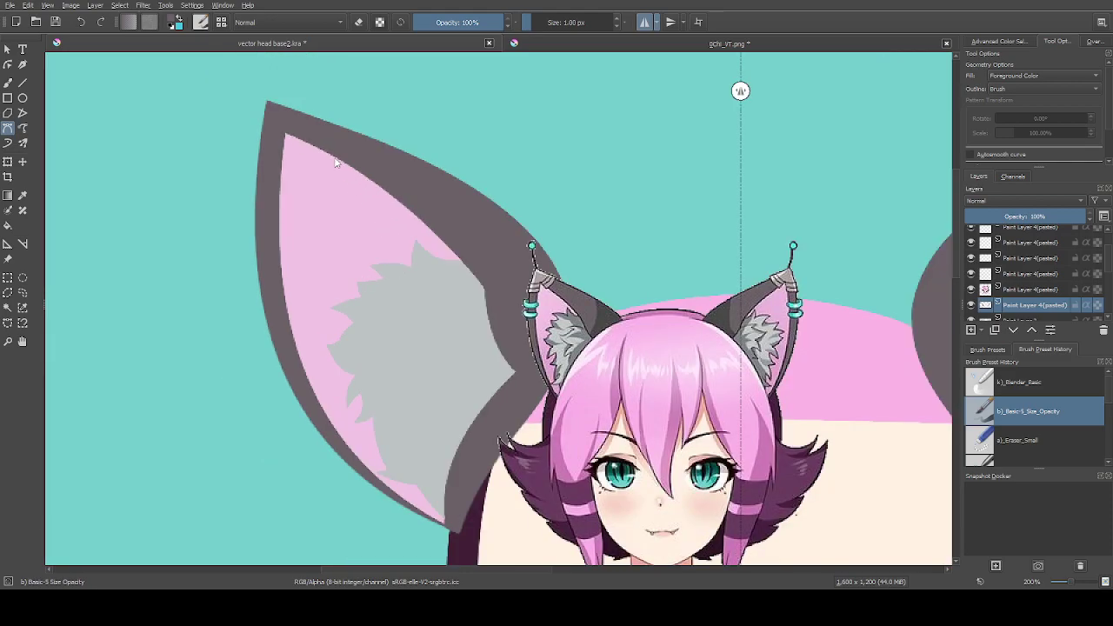
Straighten the ear's upper inner edge from the pink area's tip to the fur with a closed dark grey Bézier shape
click(285, 135)
drag(483, 287, 505, 329)
key(BackSpace)
drag(467, 275, 594, 393)
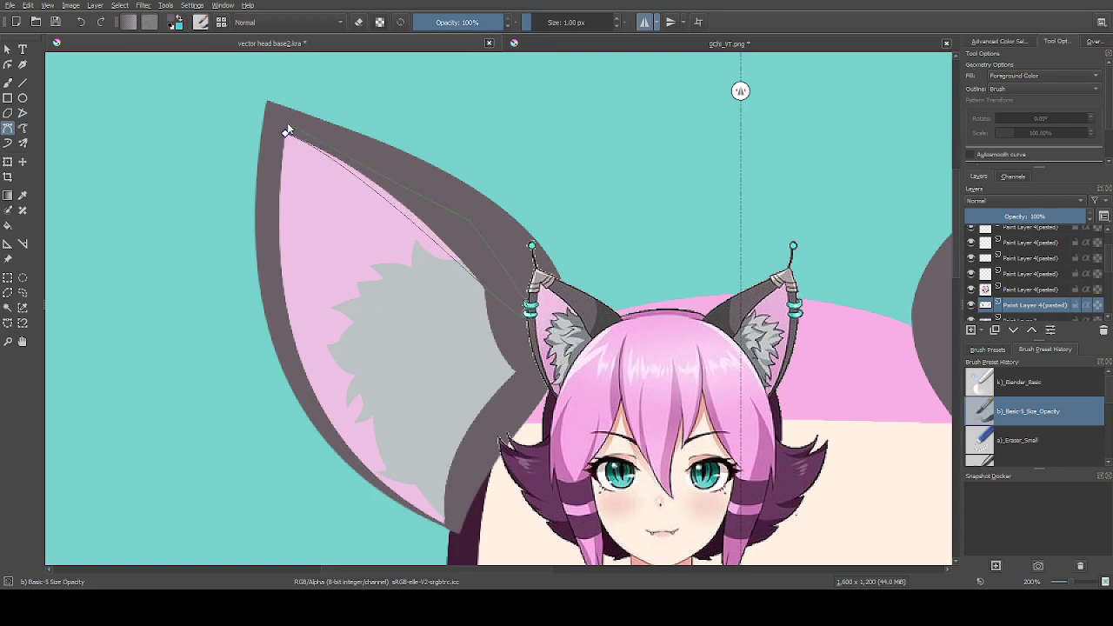
click(286, 130)
Smooth the kink where the ear's upper inner edge meets the fur's inner curve with a closed dark grey shape
scroll(455, 269, up, 1)
click(452, 256)
drag(498, 327, 505, 366)
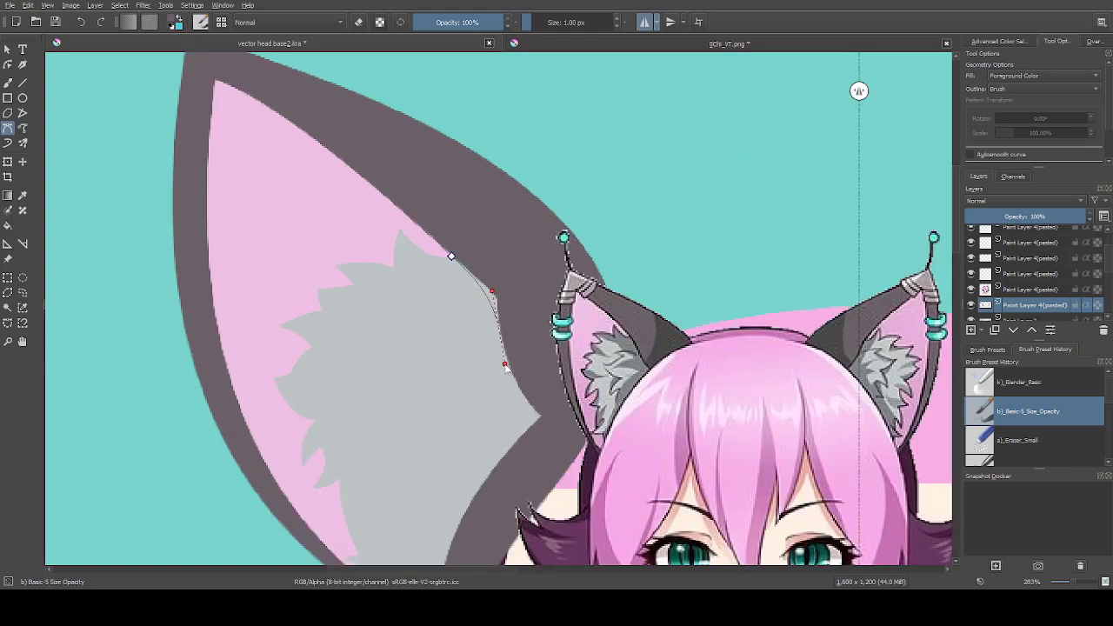
key(Return)
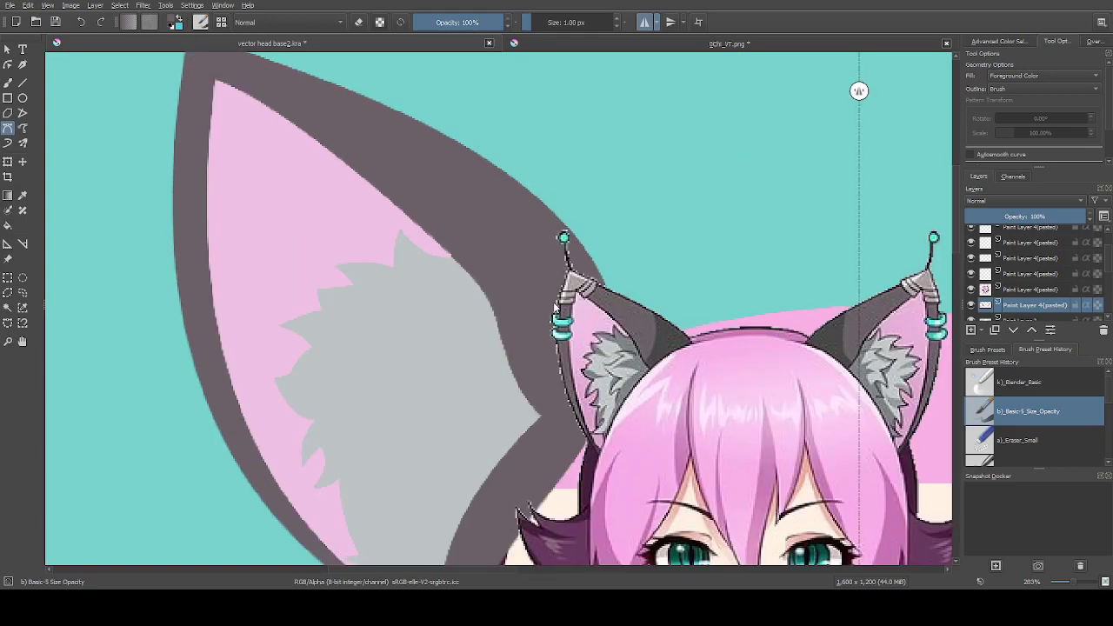
scroll(555, 337, down, 2)
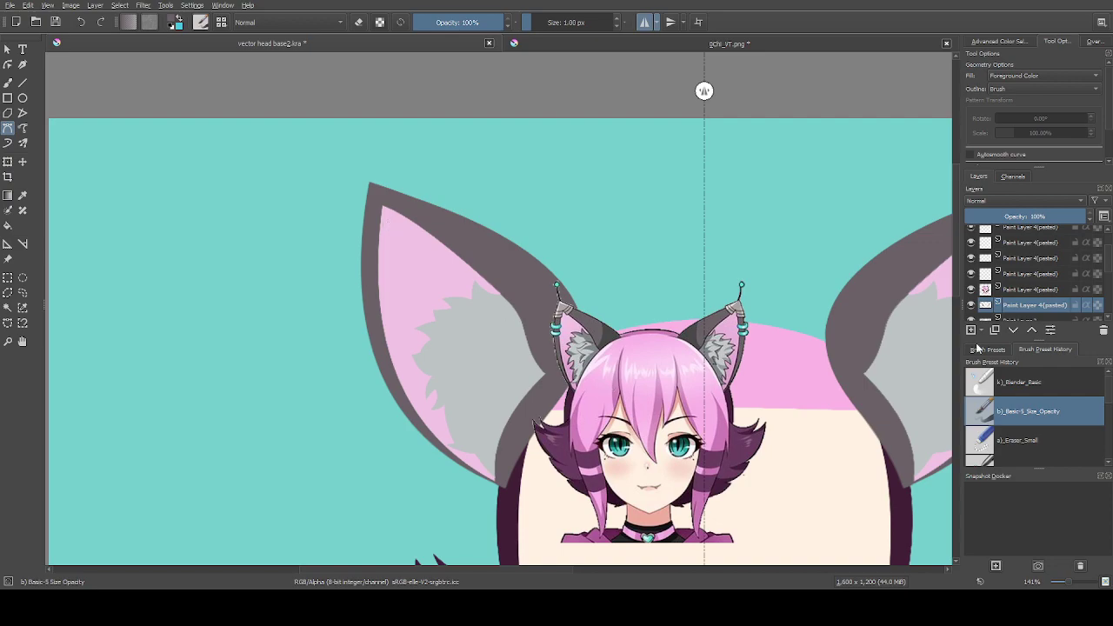
Make the back hair's layer, Paint Layer 2, active and sample its dark purple as the foreground colour
scroll(1034, 286, down, 3)
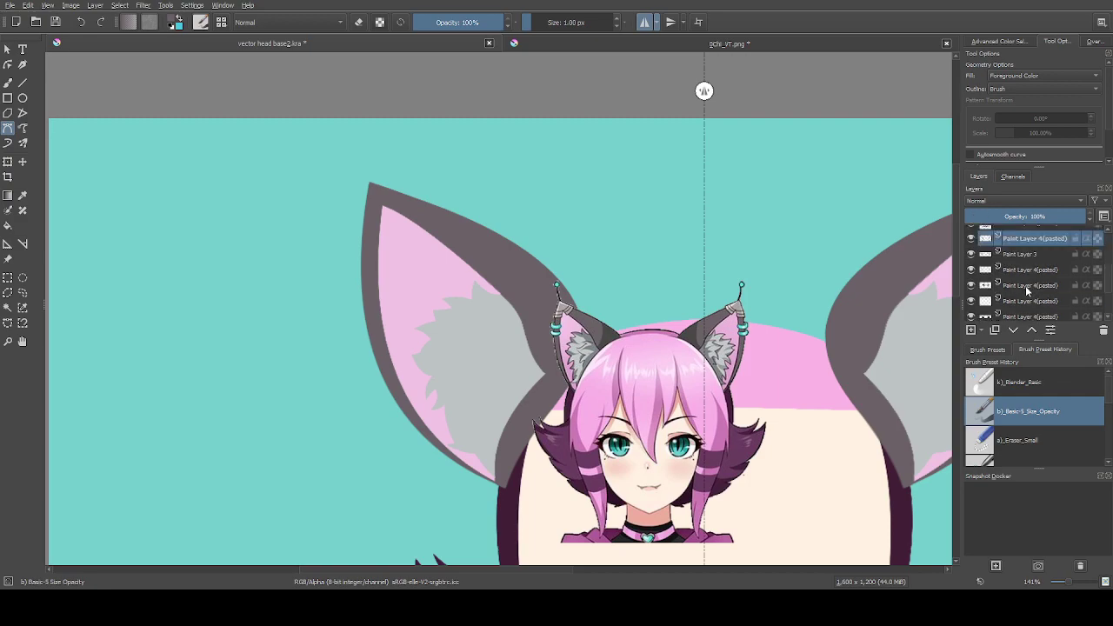
click(1028, 284)
scroll(755, 380, down, 1)
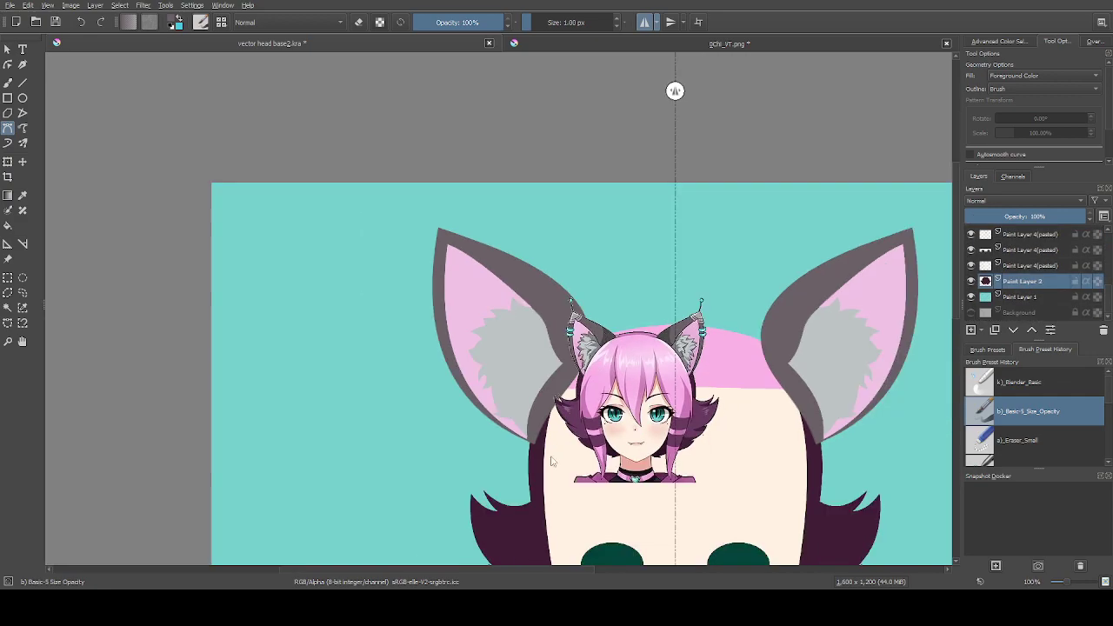
scroll(535, 469, up, 1)
scroll(497, 437, down, 3)
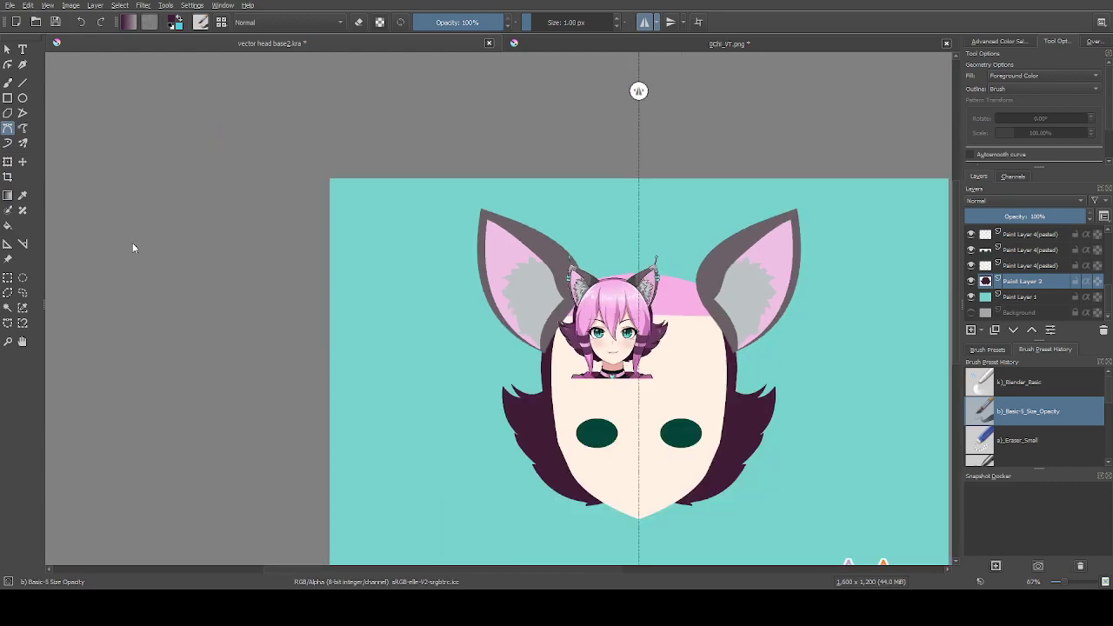
Select the left half of the back hair with a rectangular selection and copy it to a new layer
click(9, 279)
drag(363, 270, 652, 547)
key(ctrl+c)
key(ctrl+v)
scroll(540, 421, up, 1)
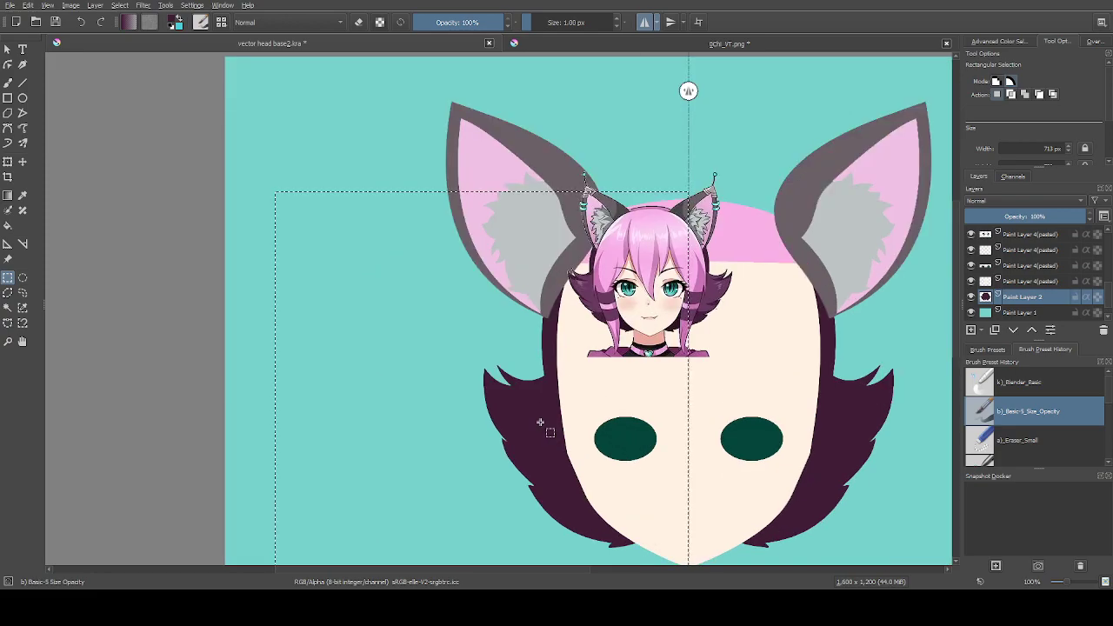
Try to move the copied left hair half outward from the face, and undo the move and the copy
key(t)
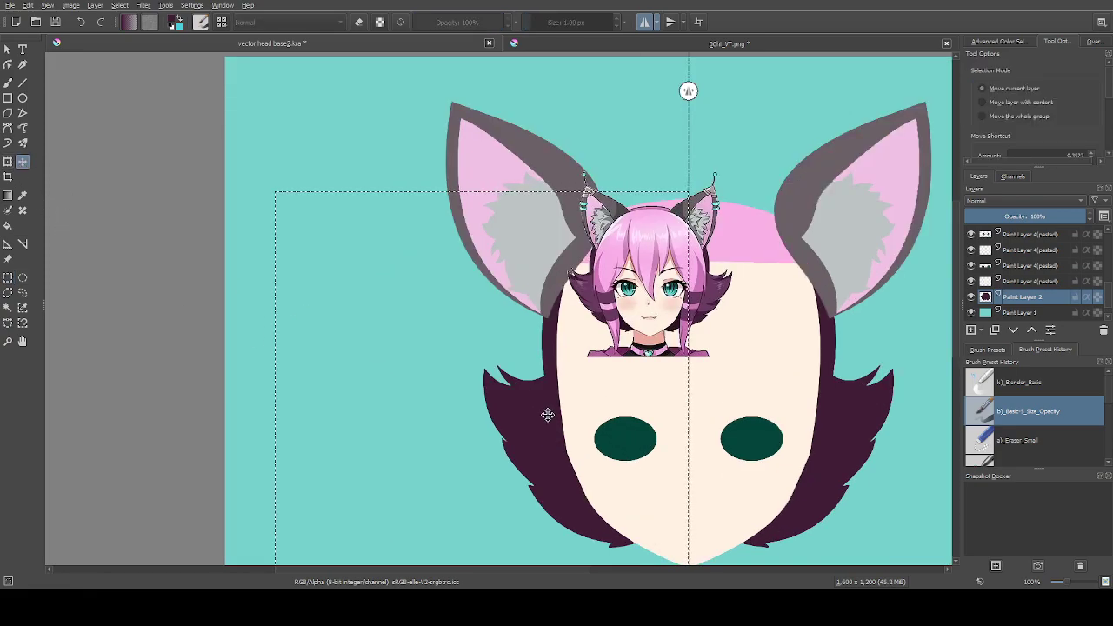
drag(547, 415, 507, 414)
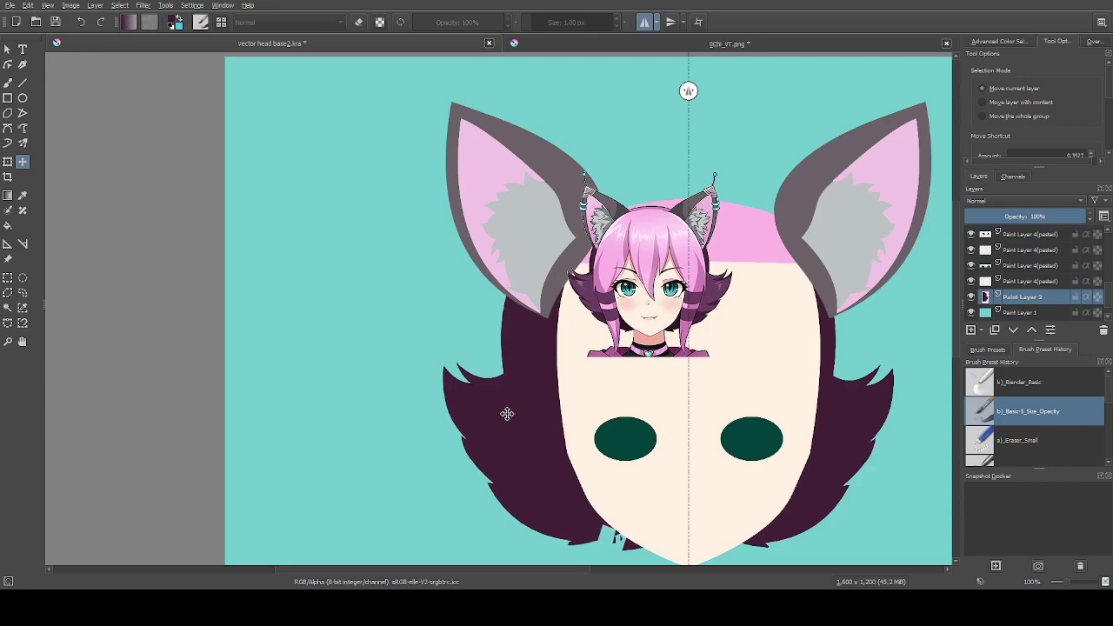
drag(507, 414, 507, 409)
scroll(568, 392, up, 2)
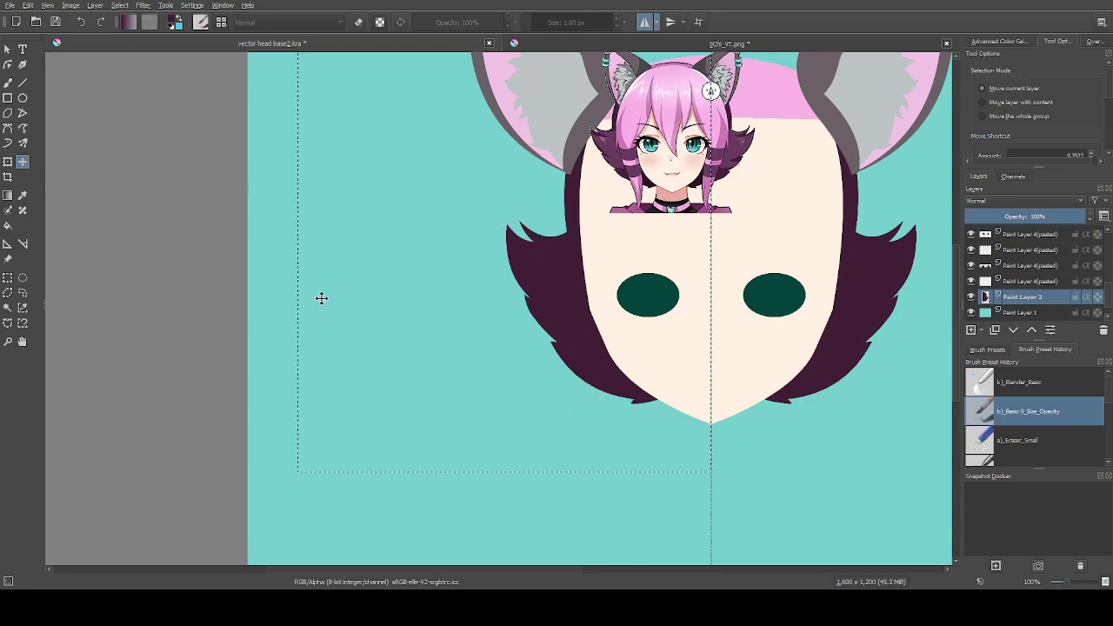
key(ctrl+z)
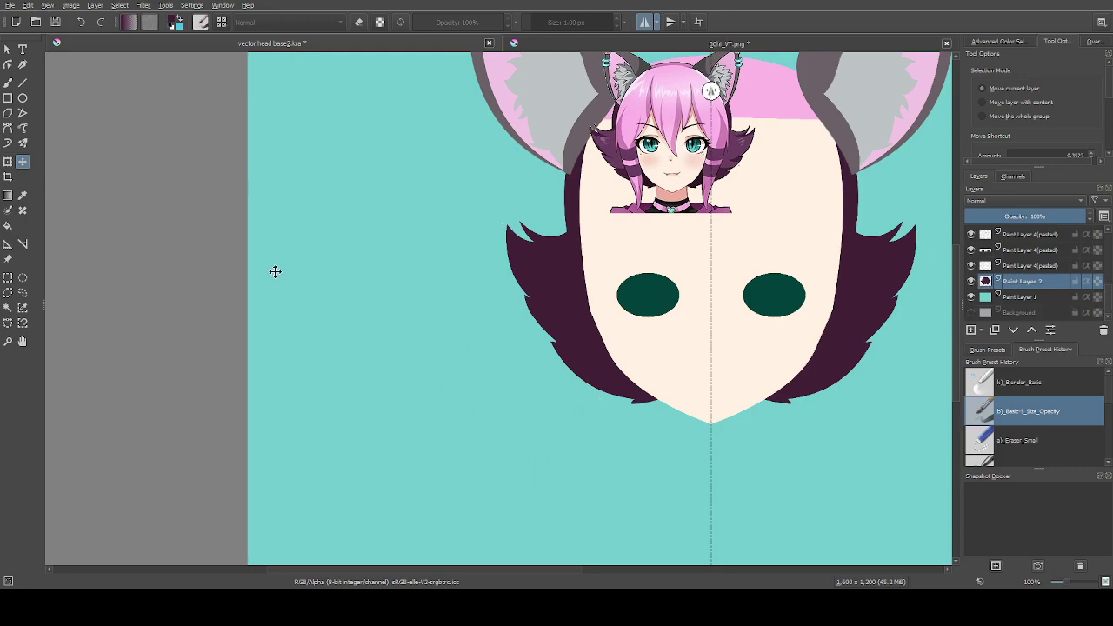
Select the upper part of the back hair's left half, including the pointed tuft, with a rectangular selection
click(7, 278)
drag(404, 96, 616, 330)
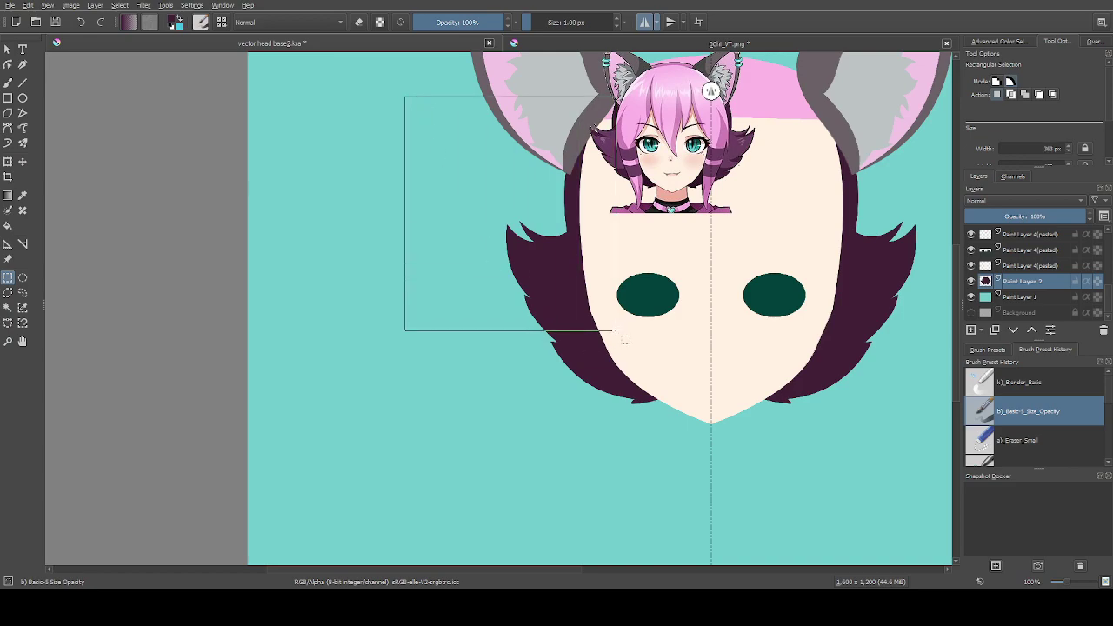
drag(616, 331, 629, 294)
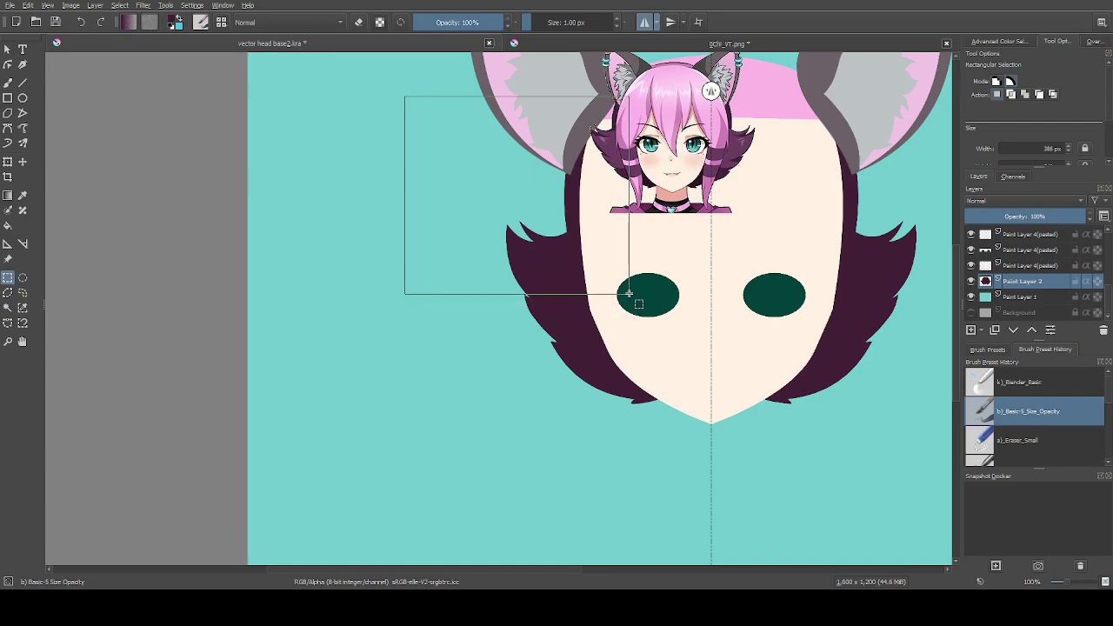
key(ctrl+c)
key(ctrl+v)
Move the selected hair section outward from the face on Paint Layer 2 and clear the selection
click(23, 162)
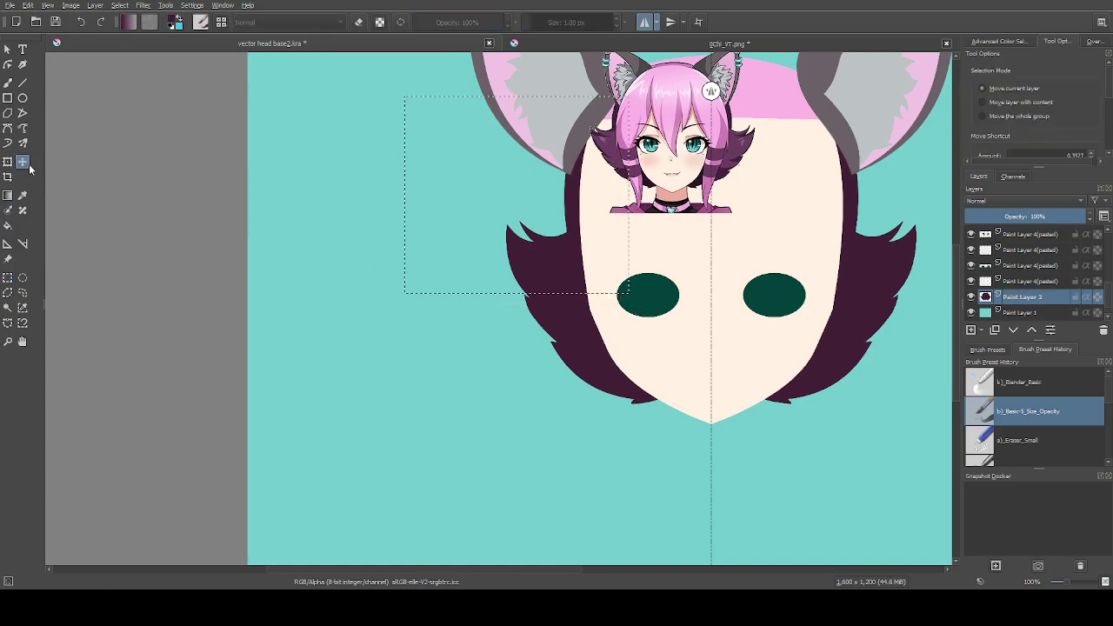
drag(618, 209, 580, 212)
key(Up)
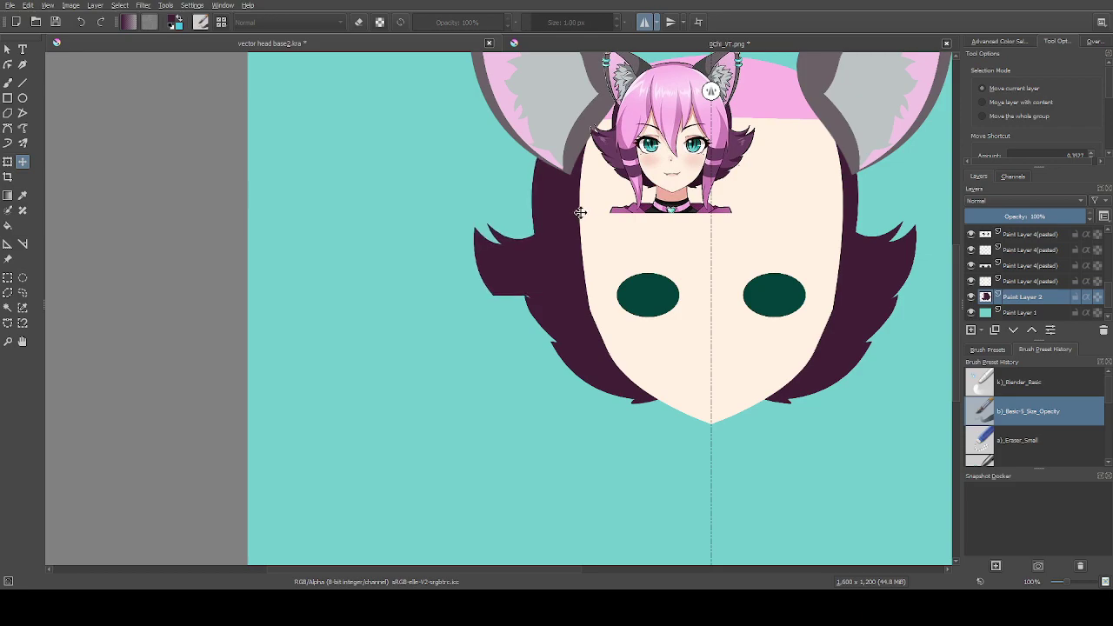
drag(580, 213, 572, 213)
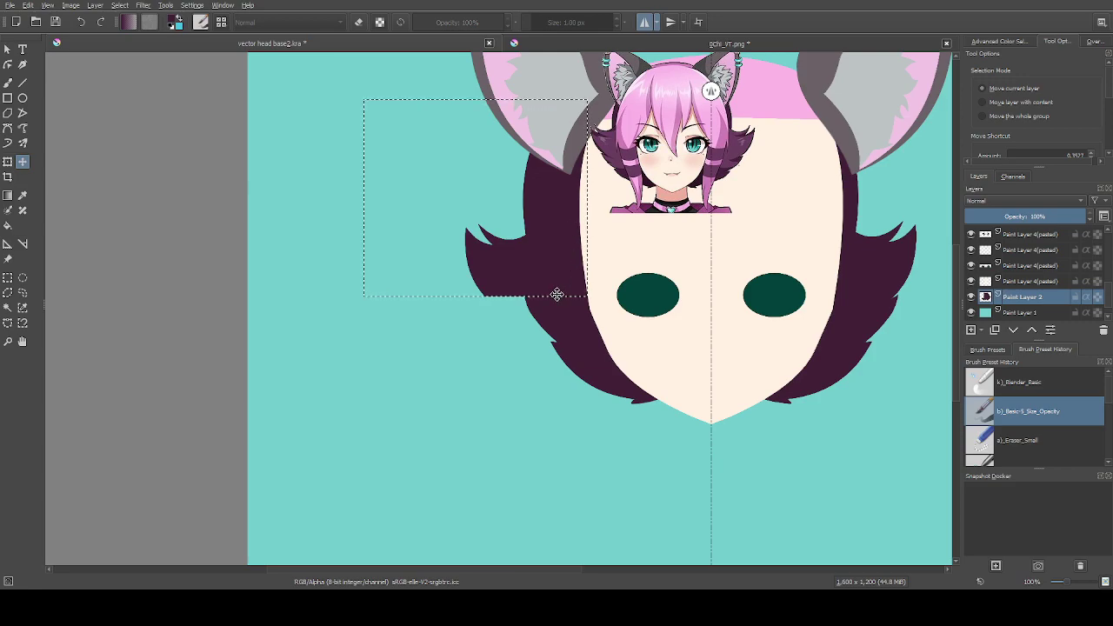
key(ctrl+z)
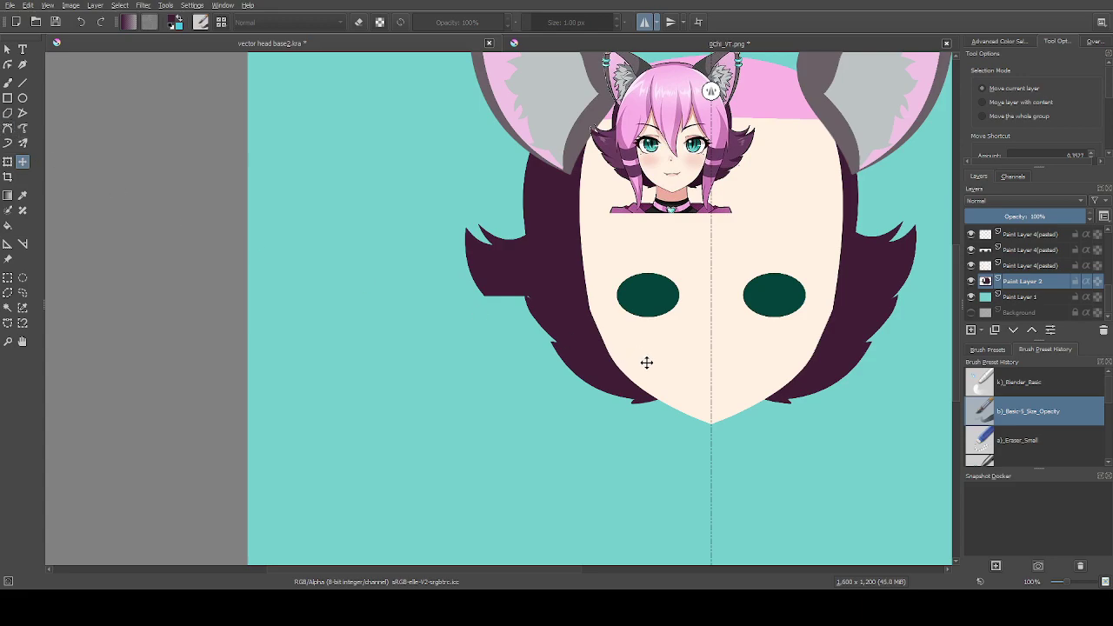
Start a filled curve where the left ear meets the back hair and bow it down to the hair's lower end beside the chin
scroll(648, 363, down, 1)
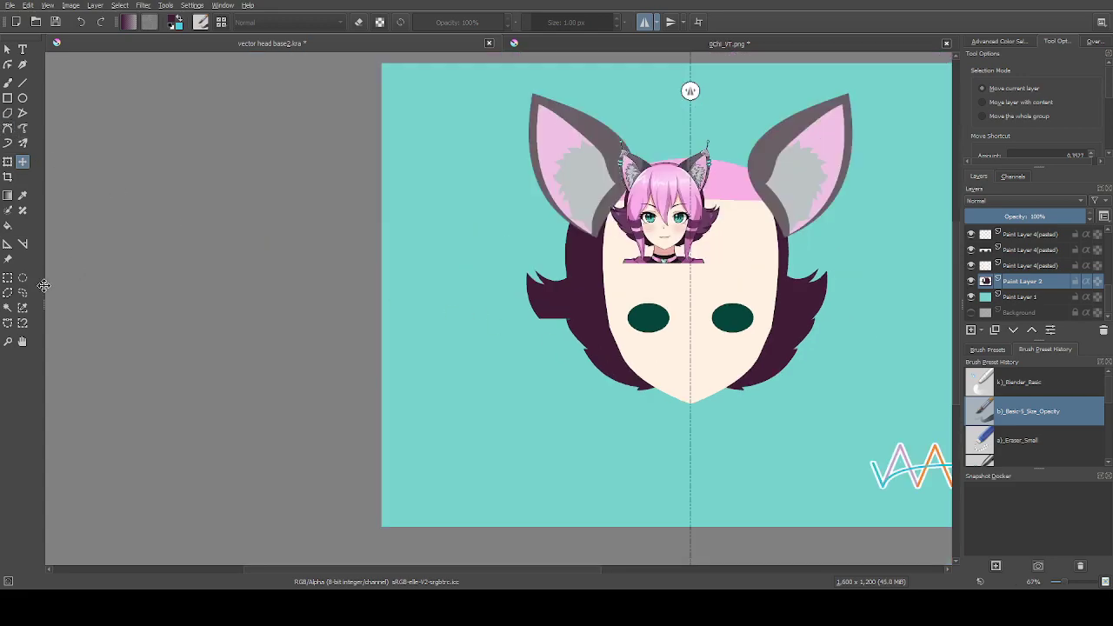
click(7, 128)
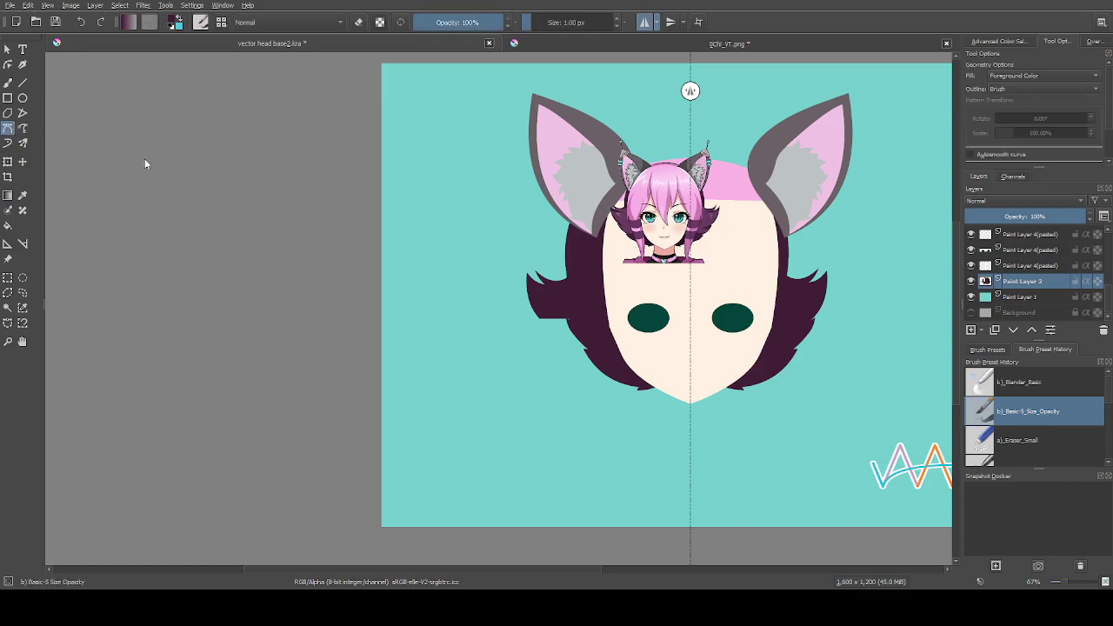
scroll(556, 252, up, 2)
click(596, 186)
scroll(609, 348, down, 1)
drag(700, 478, 878, 393)
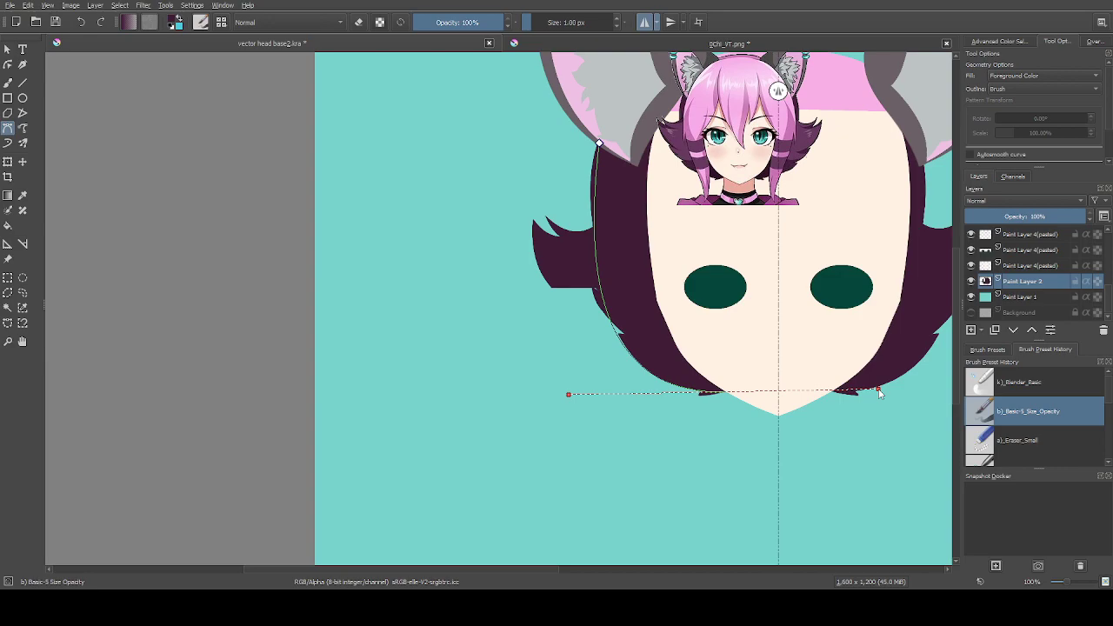
drag(878, 393, 854, 405)
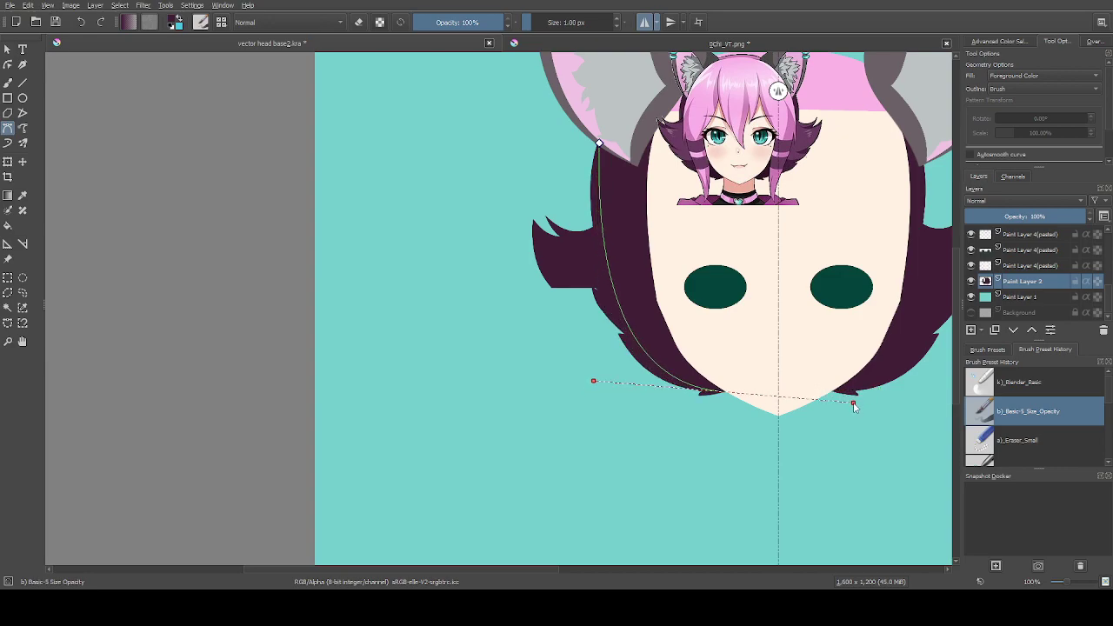
key(BackSpace)
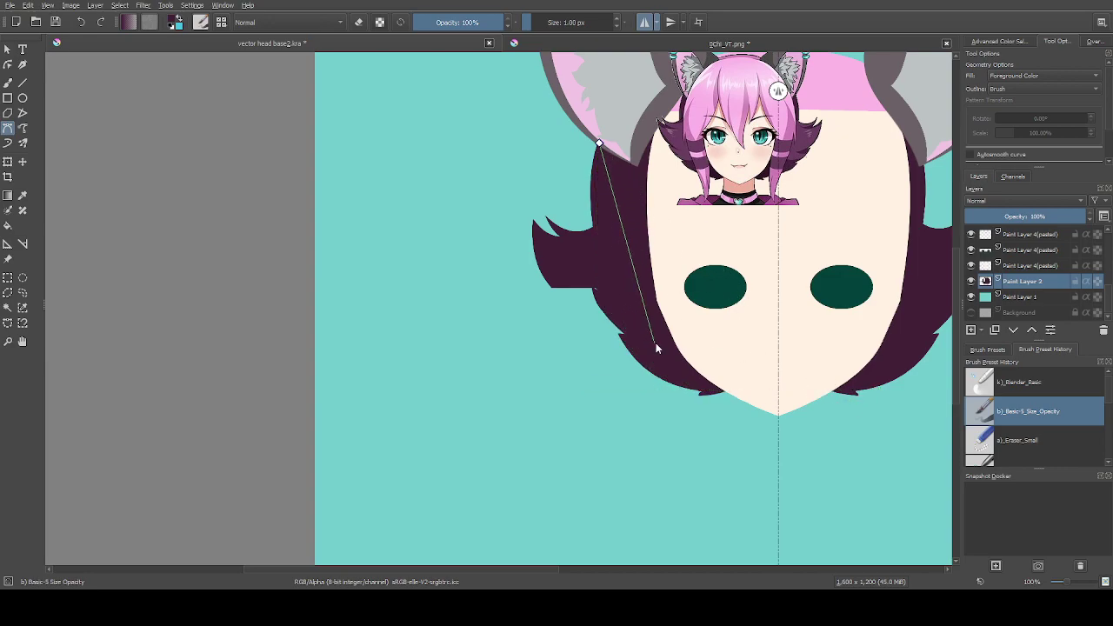
drag(723, 392, 890, 505)
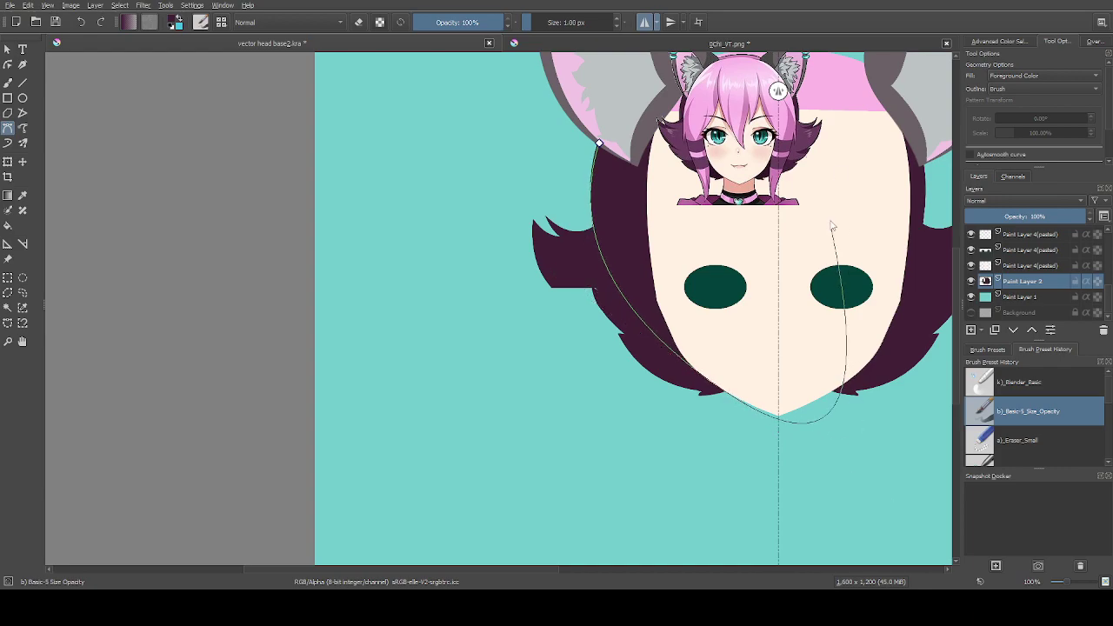
Carry the path up across the face and close it at the ear to fill the hair's side in dark purple
scroll(759, 365, up, 3)
scroll(770, 373, up, 8)
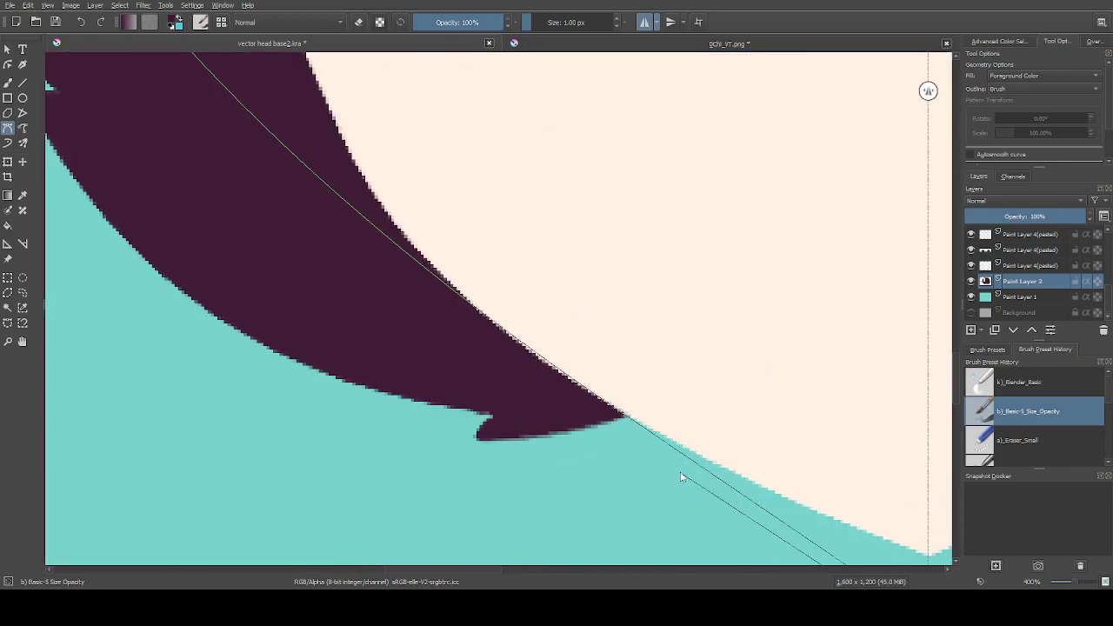
scroll(567, 346, up, 4)
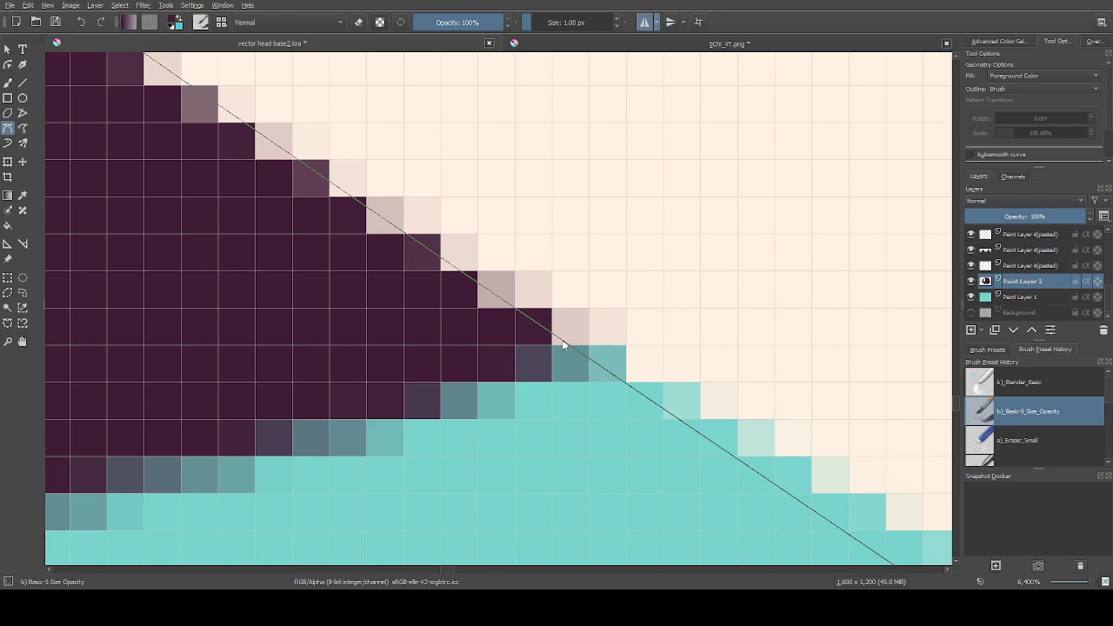
scroll(562, 345, down, 10)
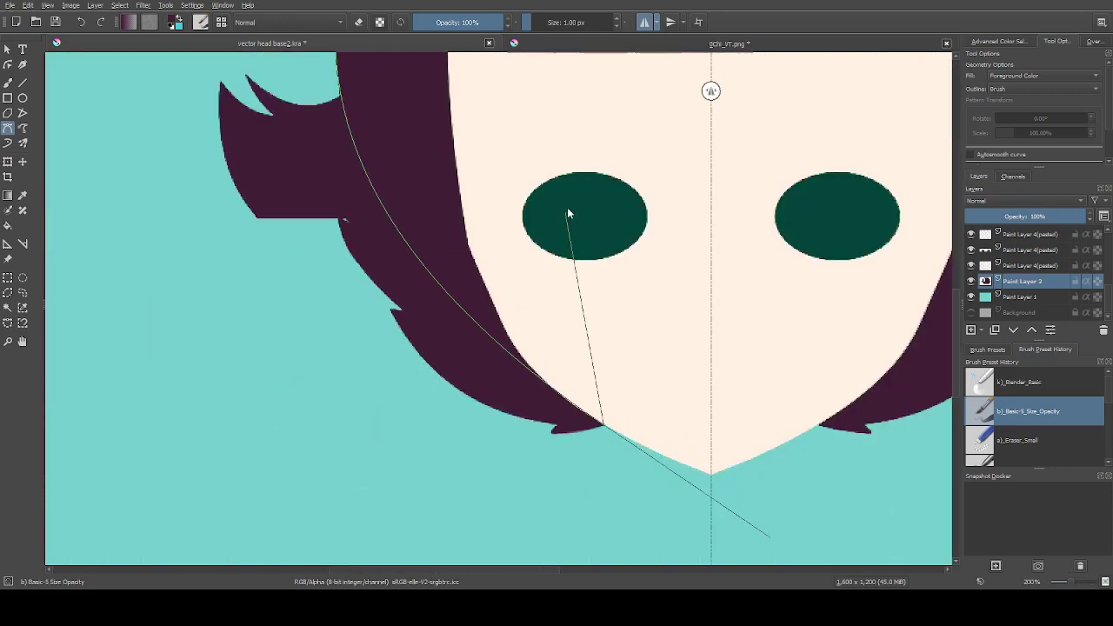
scroll(699, 177, down, 4)
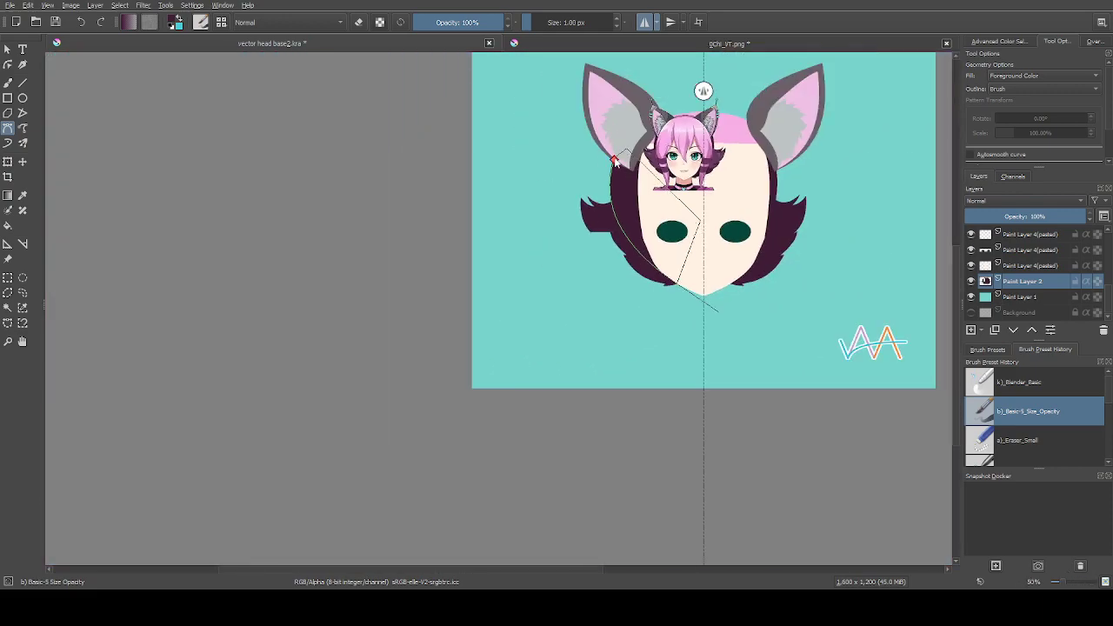
click(612, 162)
scroll(666, 344, up, 4)
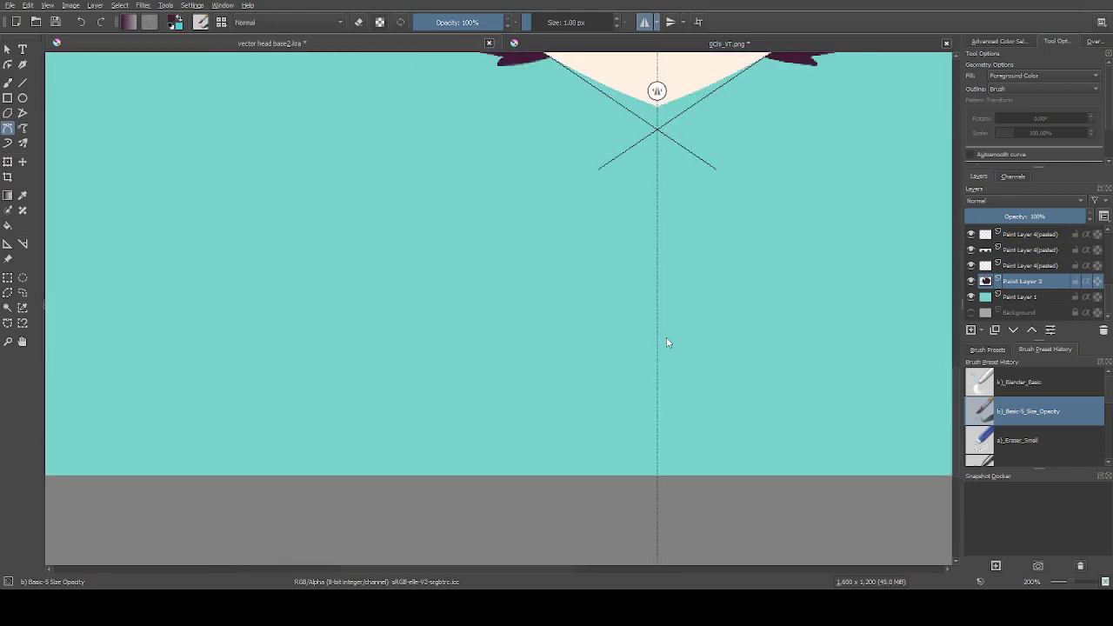
Erase the stray dark lines crossing below the chin with the Eraser_Small preset
click(1026, 440)
scroll(592, 167, up, 4)
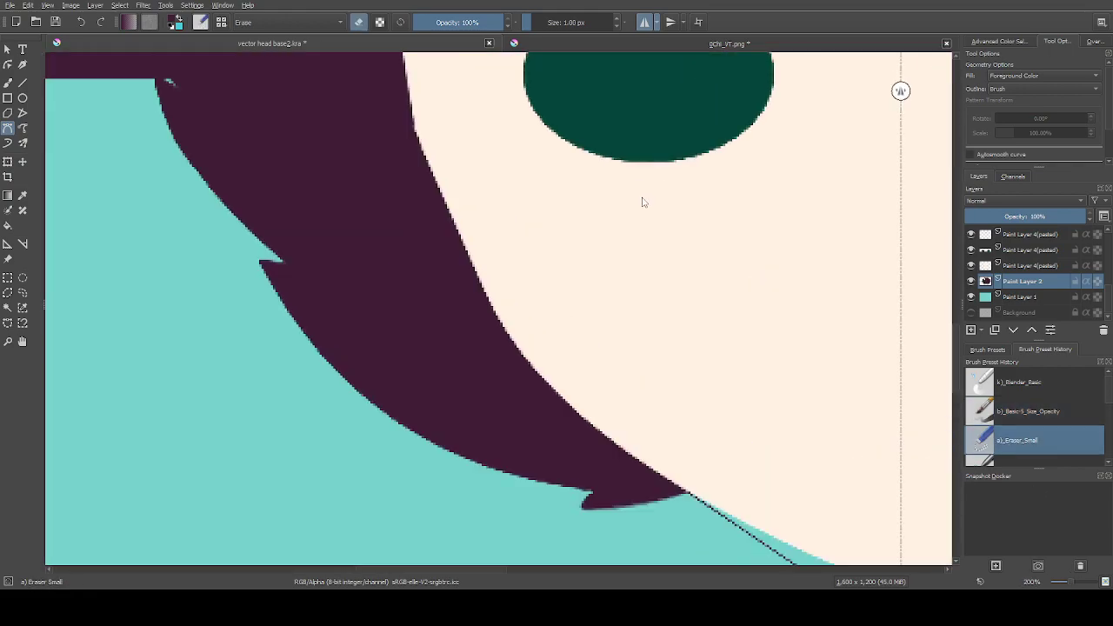
click(712, 471)
scroll(661, 519, down, 2)
click(696, 428)
With the Basic-5_Size_Opacity preset, fill the hair below the left tuft with a closed curved shape from its outer point to the tip beside the chin
click(1031, 415)
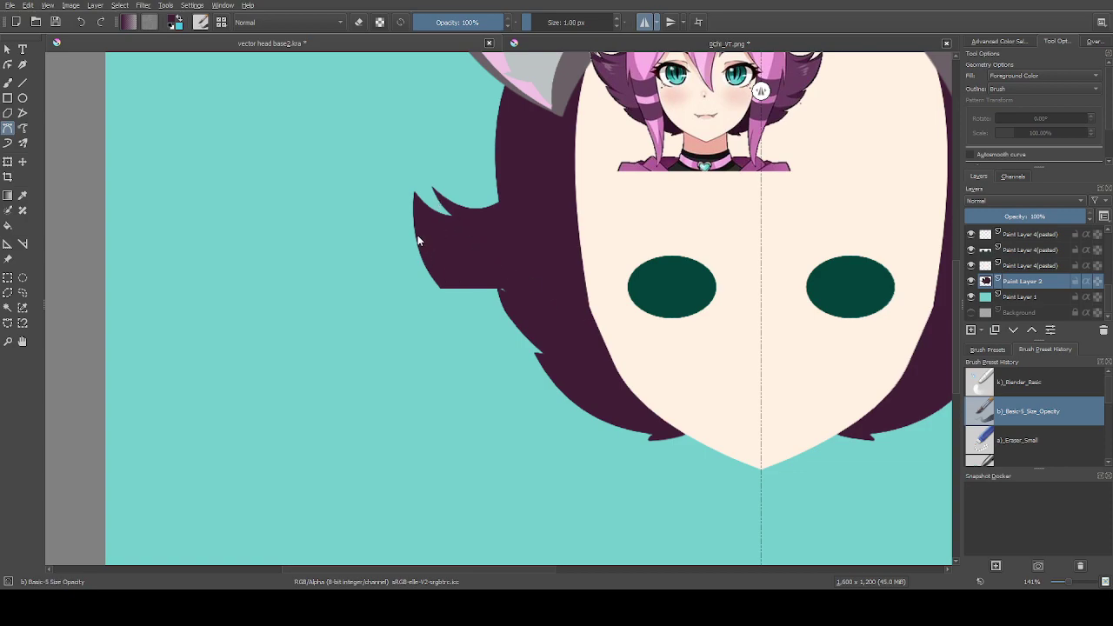
click(414, 192)
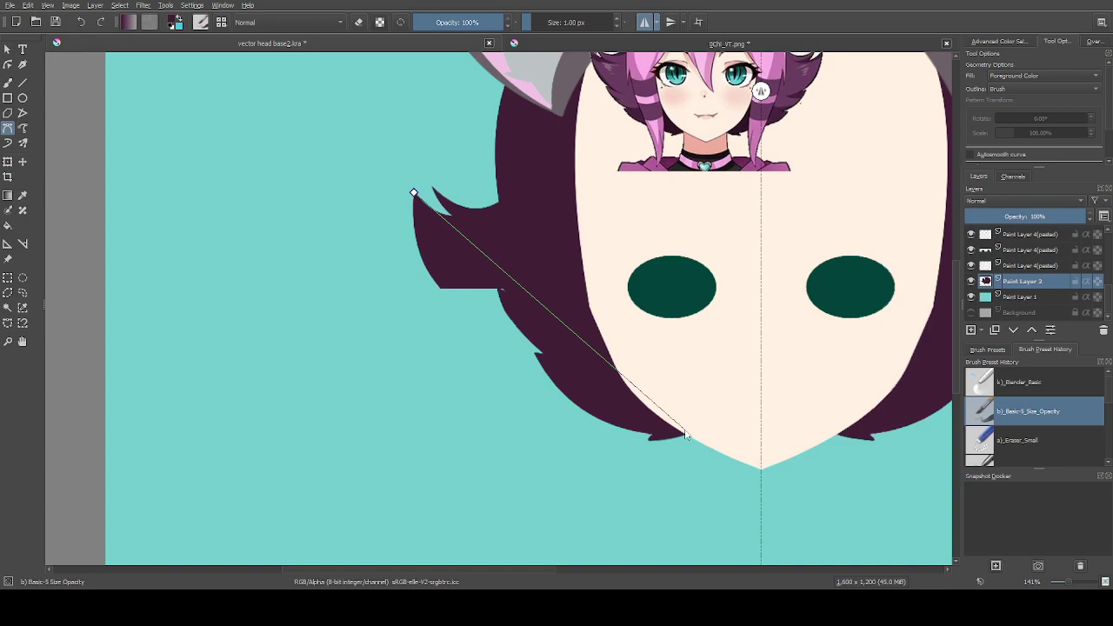
drag(685, 434, 912, 450)
key(BackSpace)
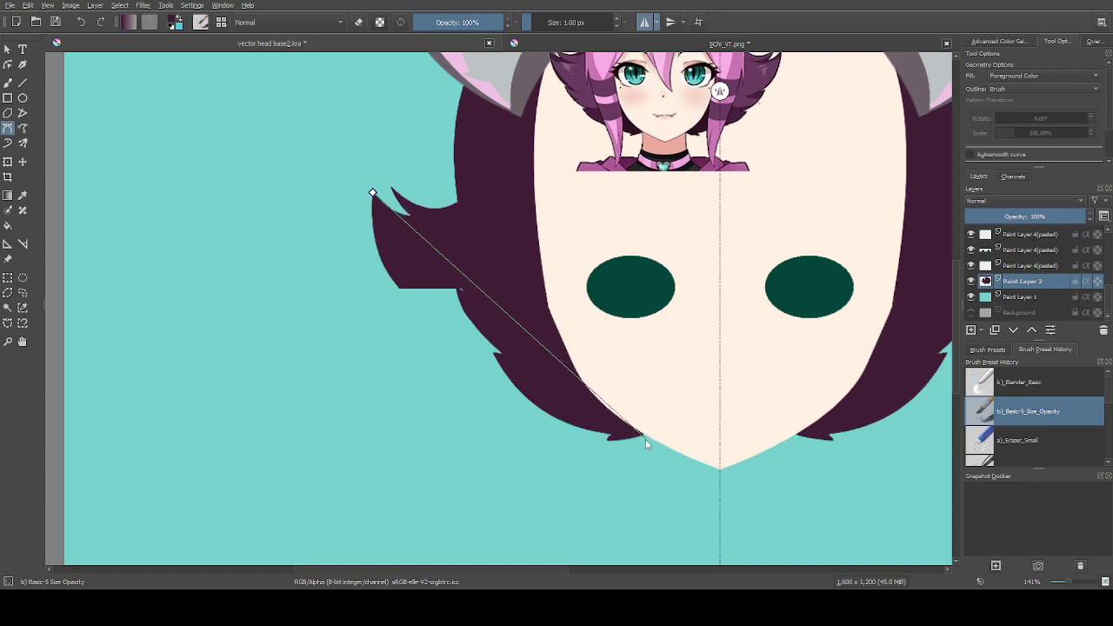
drag(611, 440, 857, 494)
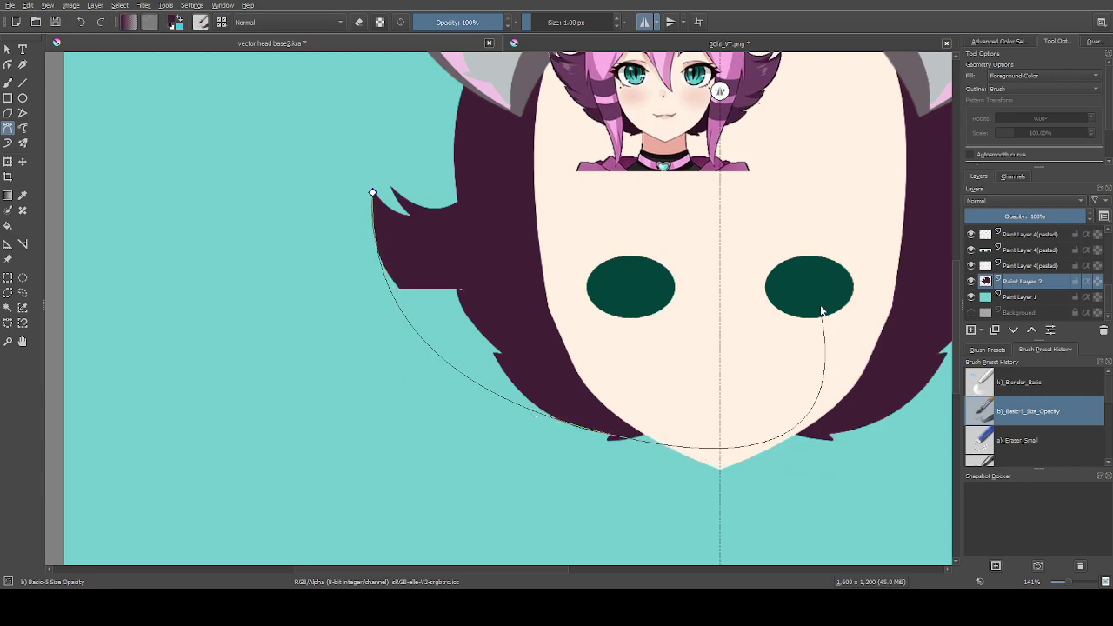
click(860, 204)
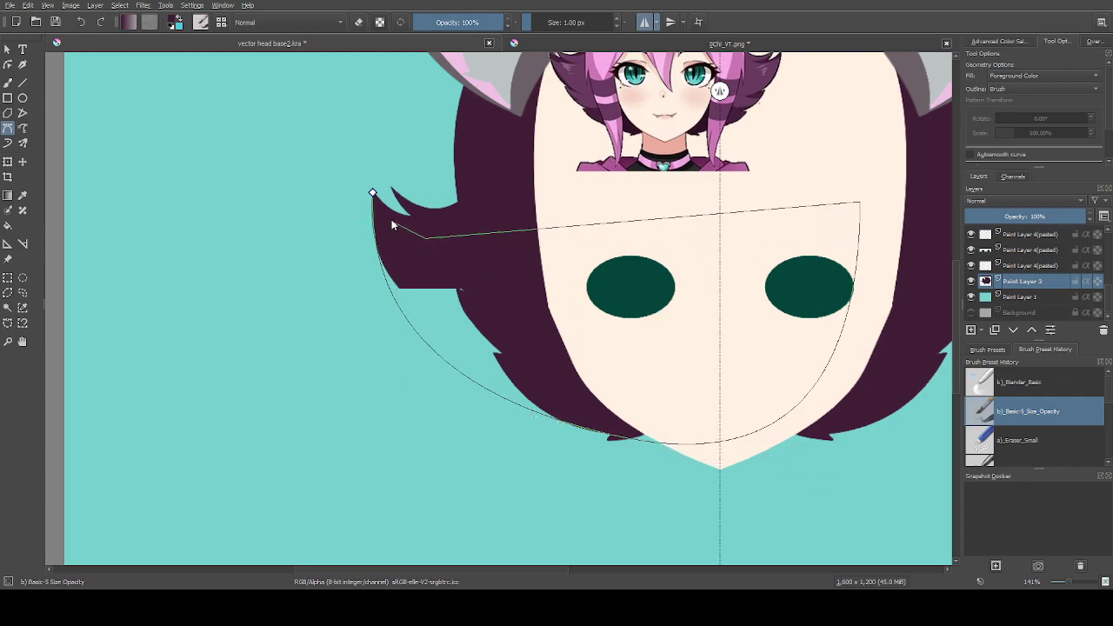
click(373, 194)
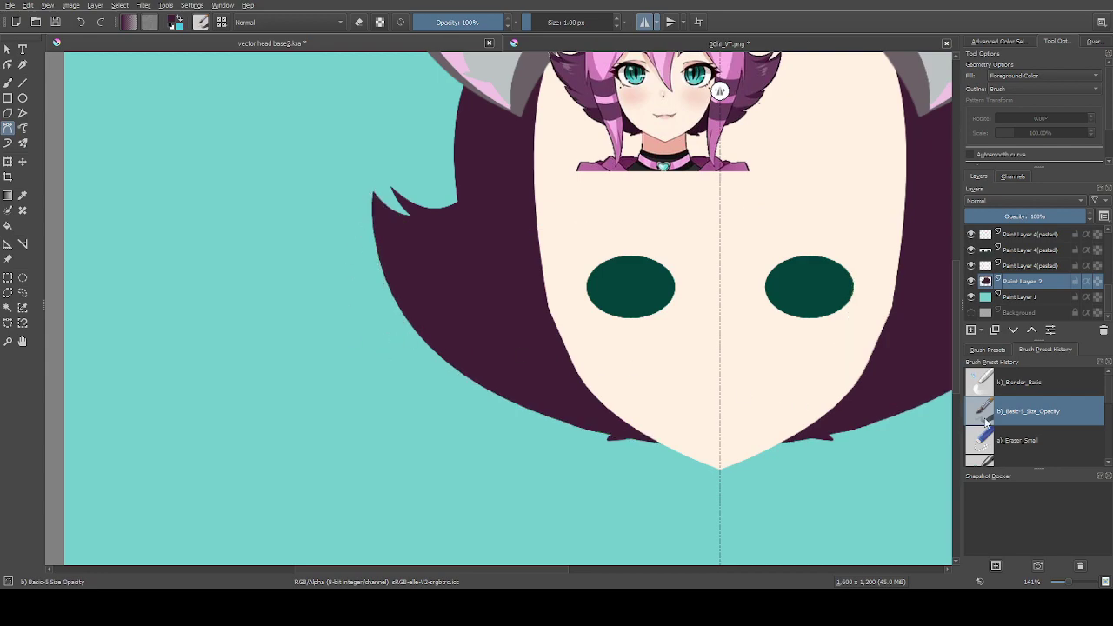
Thicken the small hair tip beside the chin by filling its underside with a closed dark purple shape
scroll(609, 417, down, 2)
scroll(626, 440, up, 2)
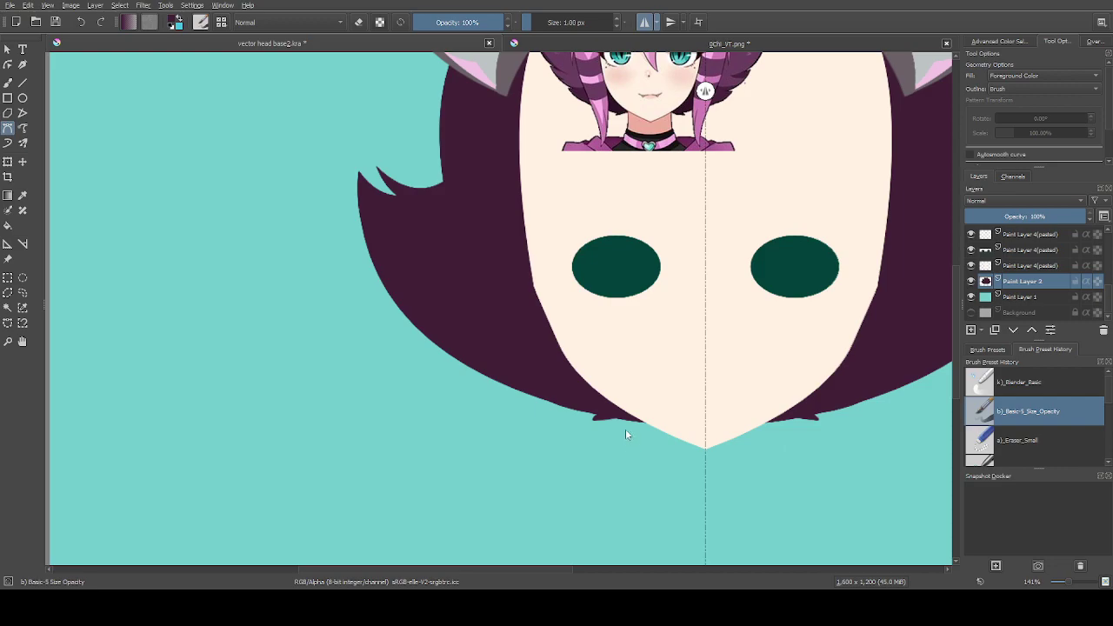
scroll(623, 429, up, 2)
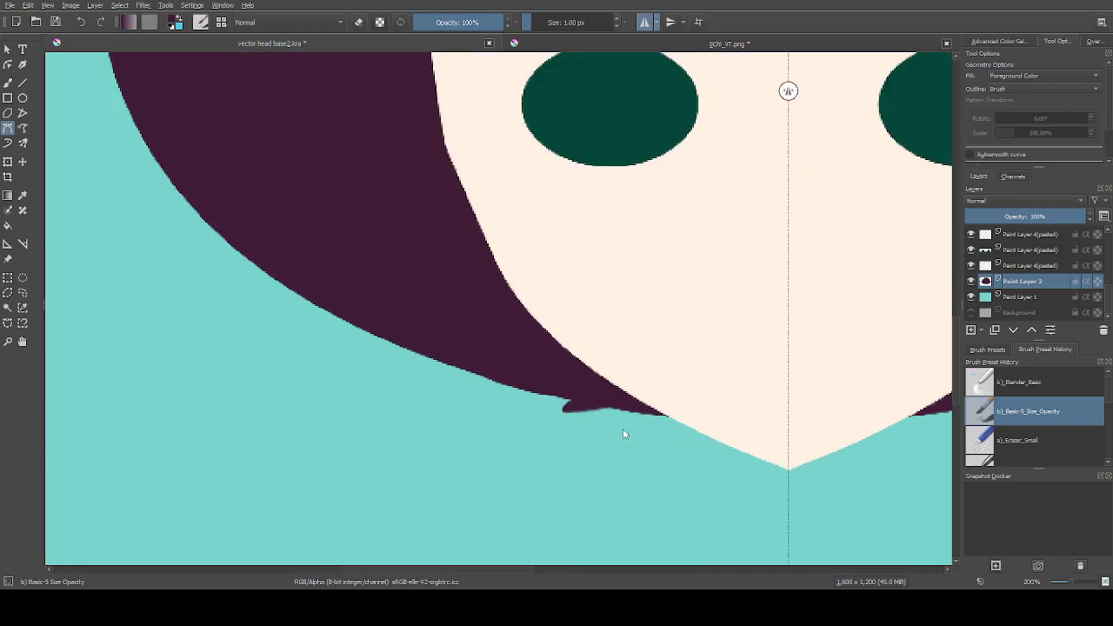
click(562, 435)
click(676, 417)
click(562, 436)
key(ctrl+shift+a)
click(553, 426)
mouse_move(552, 426)
mouse_down()
mouse_move(596, 412)
mouse_move(562, 423)
mouse_move(586, 398)
mouse_move(536, 418)
mouse_up()
click(671, 412)
click(563, 425)
scroll(617, 462, down, 2)
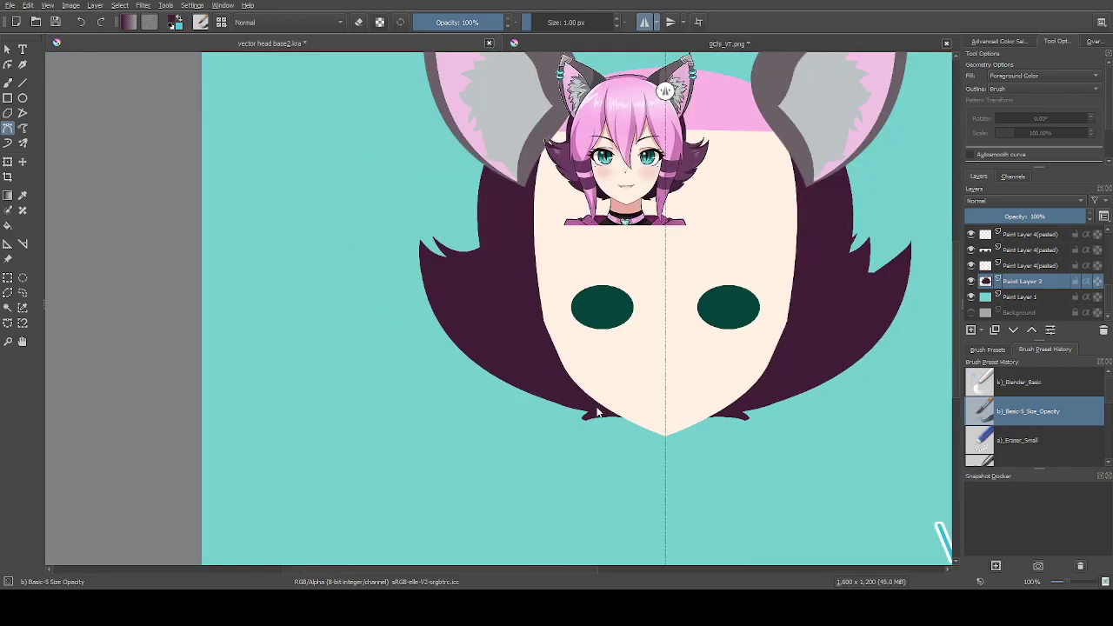
Erase the outer edge of the small hair tip beside the chin with a closed curved shape using the Eraser_Small preset
scroll(588, 423, up, 2)
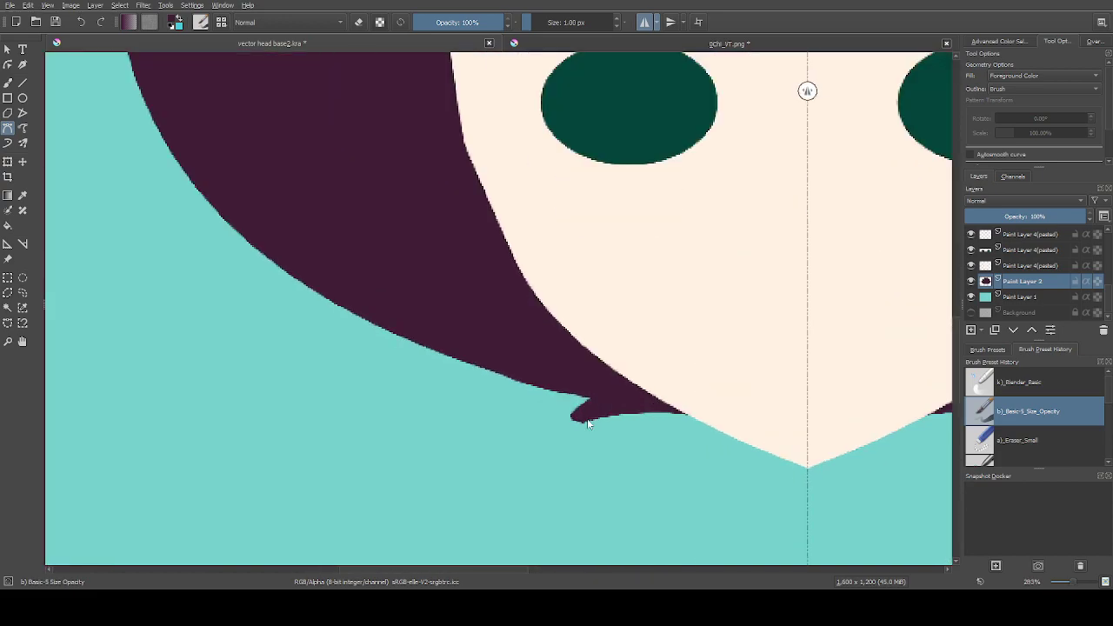
click(1001, 446)
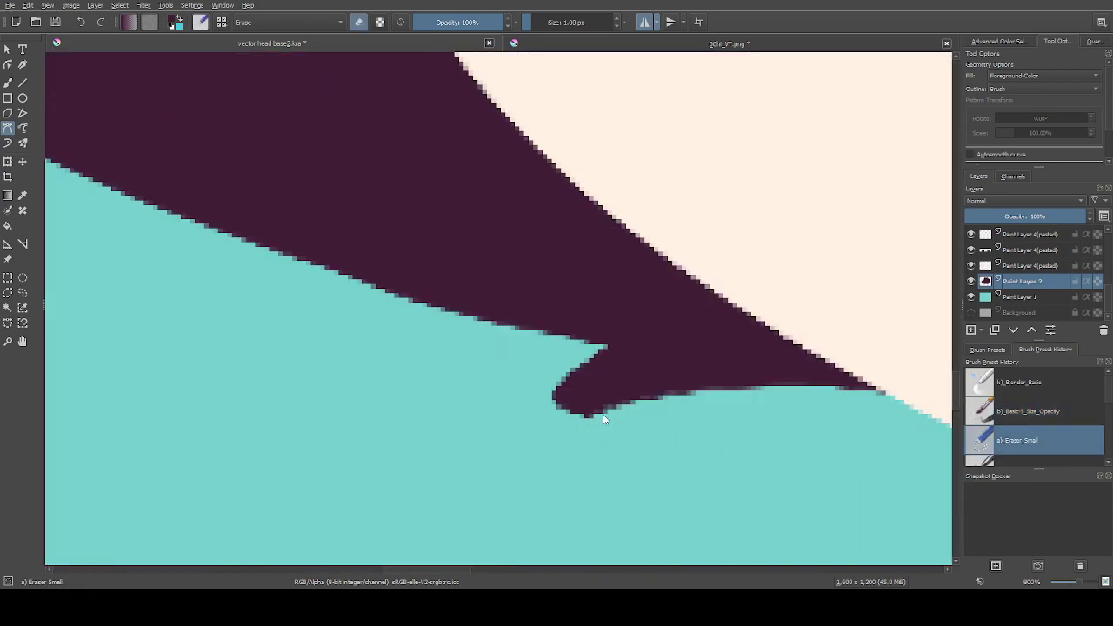
drag(609, 340, 497, 390)
click(621, 492)
click(602, 413)
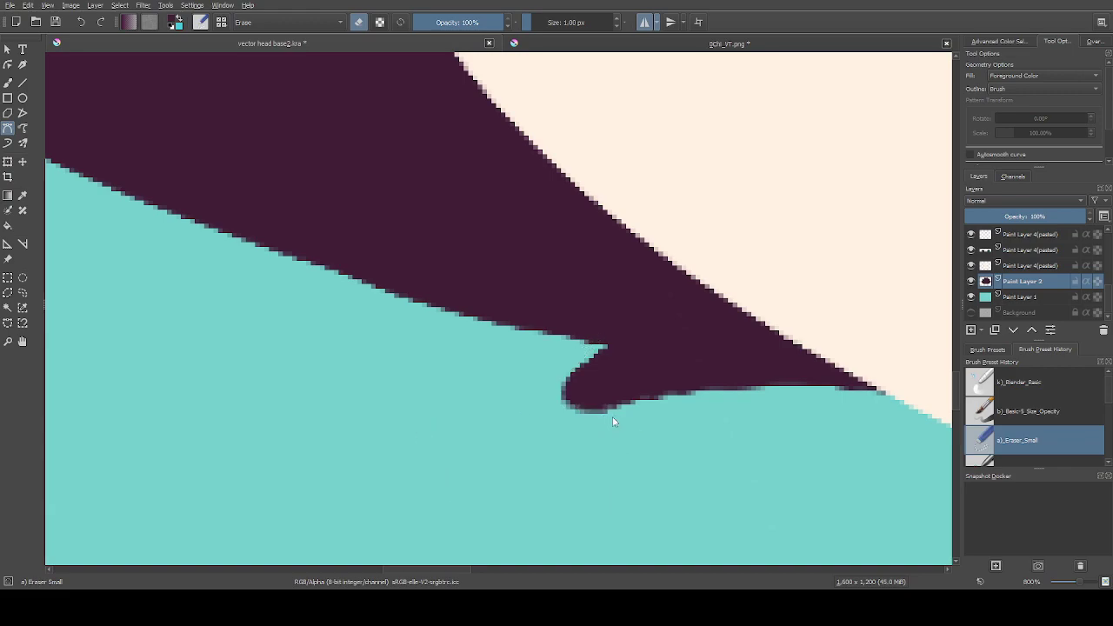
scroll(567, 446, down, 4)
scroll(568, 451, down, 3)
scroll(567, 451, up, 2)
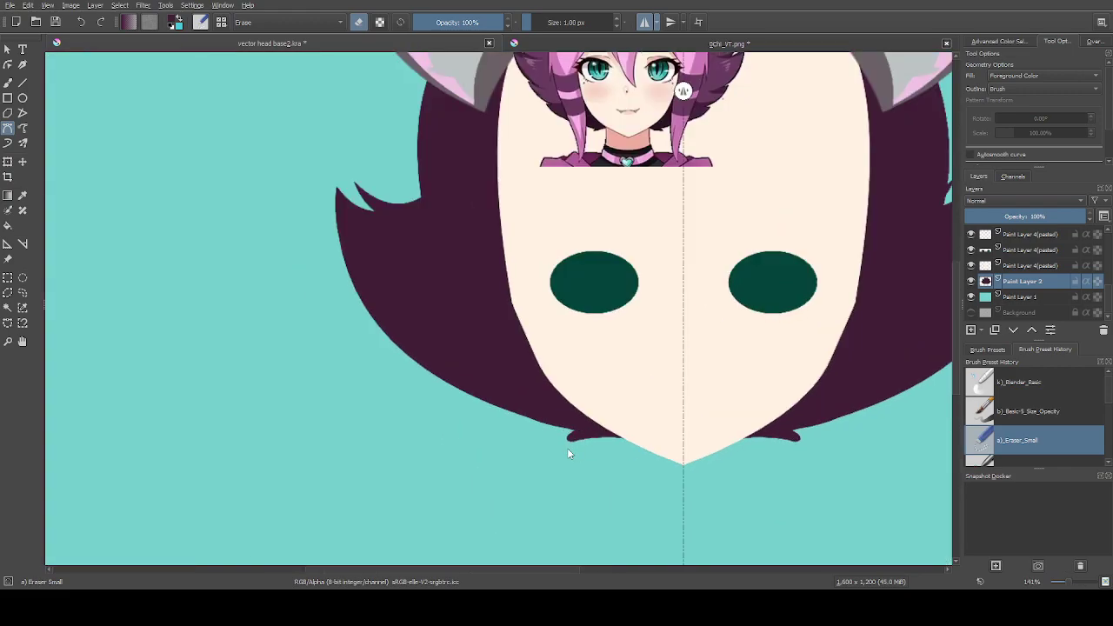
Trim the rounded bottom of the small hair tip with another closed erasing curve
scroll(568, 451, up, 2)
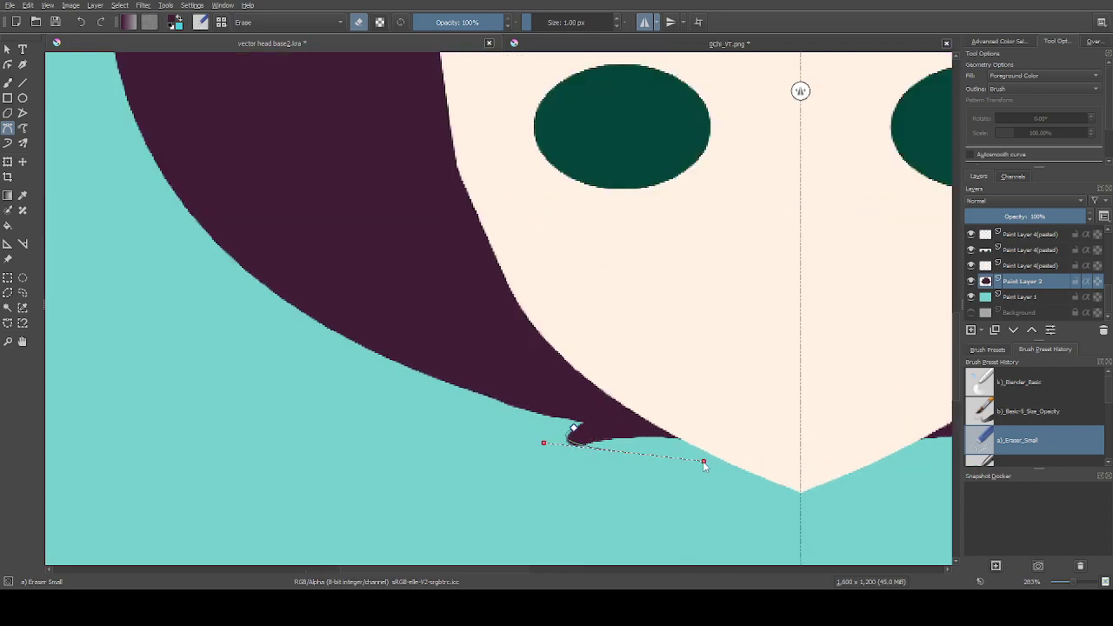
drag(587, 501, 504, 474)
click(573, 430)
Smooth the underside of the small hair tip beside the chin by erasing it with a closed curved shape
scroll(588, 457, up, 3)
click(546, 406)
drag(743, 414, 852, 396)
click(546, 406)
click(546, 406)
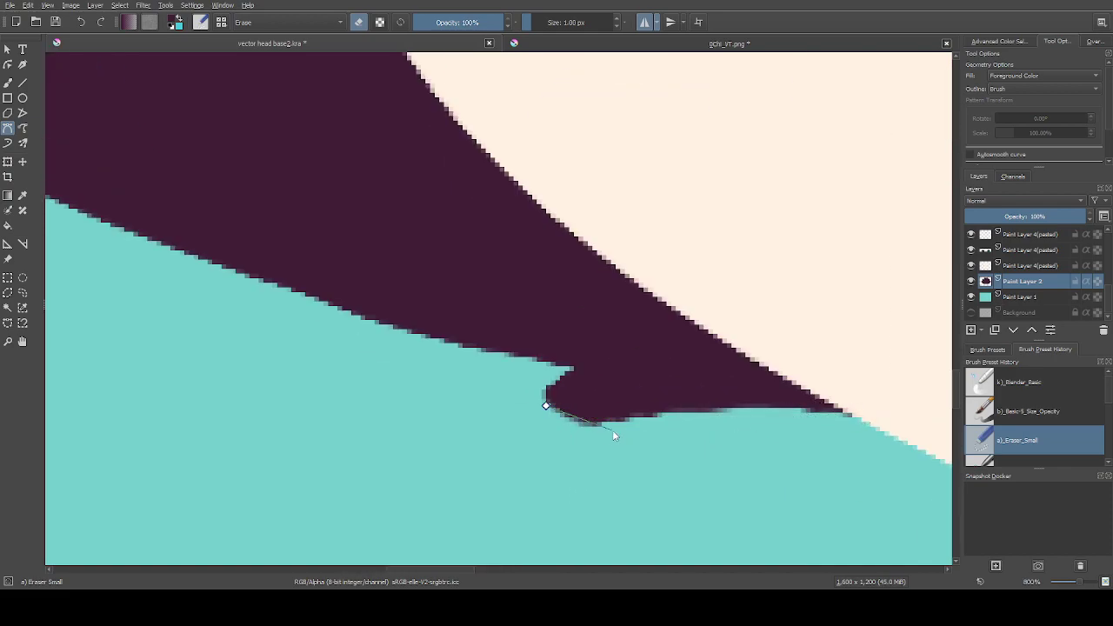
drag(701, 409, 704, 431)
click(547, 406)
scroll(574, 470, down, 5)
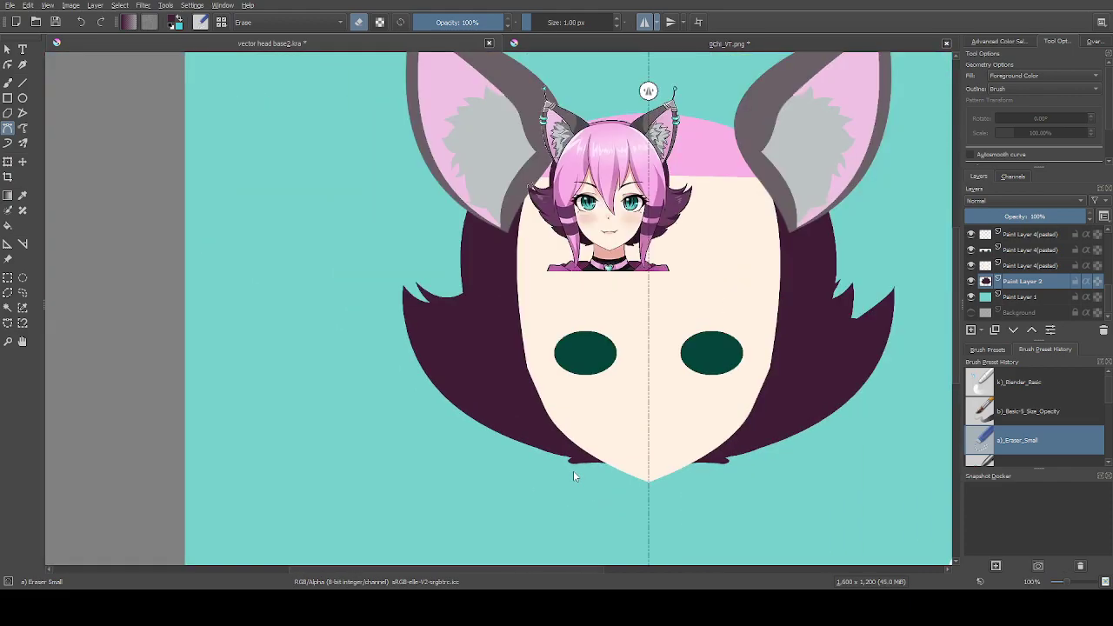
scroll(588, 470, up, 4)
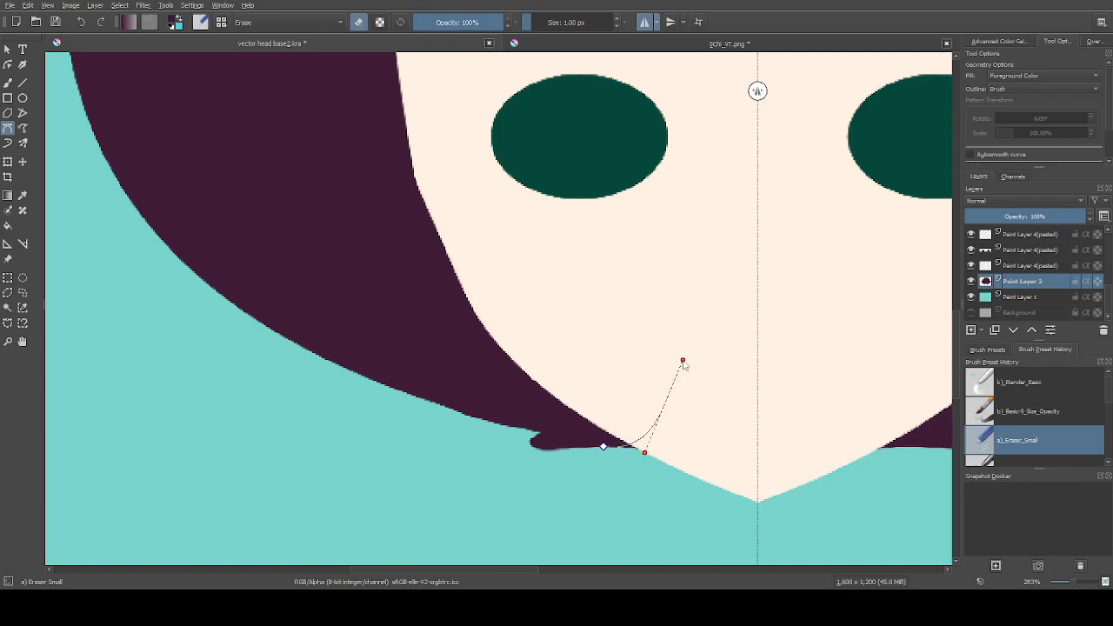
drag(713, 469, 576, 506)
key(Escape)
scroll(618, 487, up, 2)
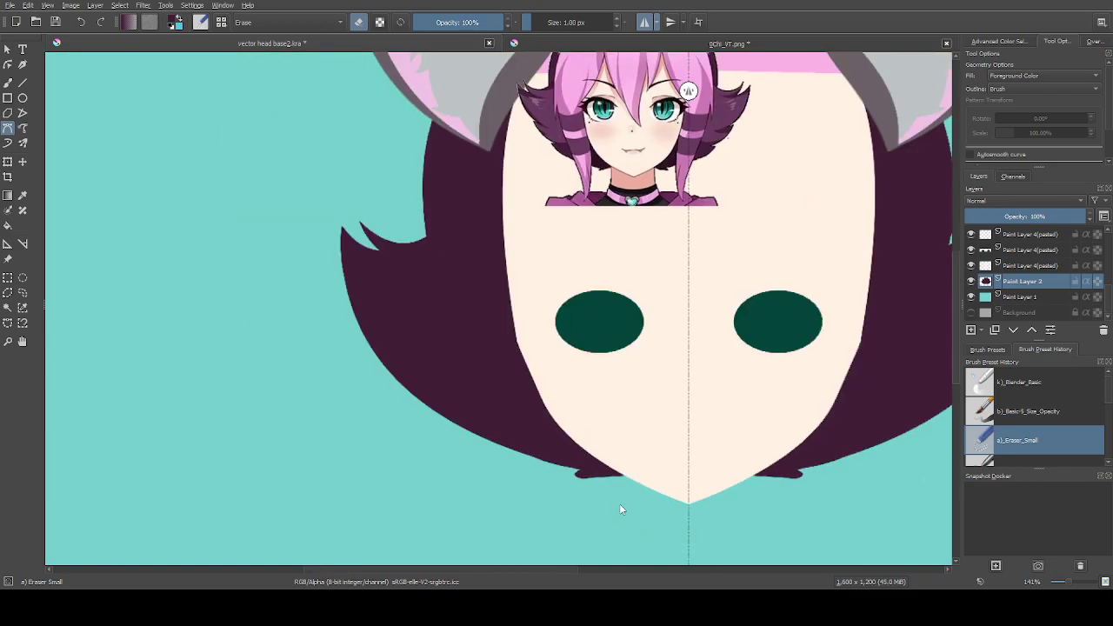
scroll(620, 506, down, 2)
scroll(624, 490, up, 1)
Move the reference portrait layer down onto the lower face, centred on the symmetry axis between the green eyes
click(1013, 413)
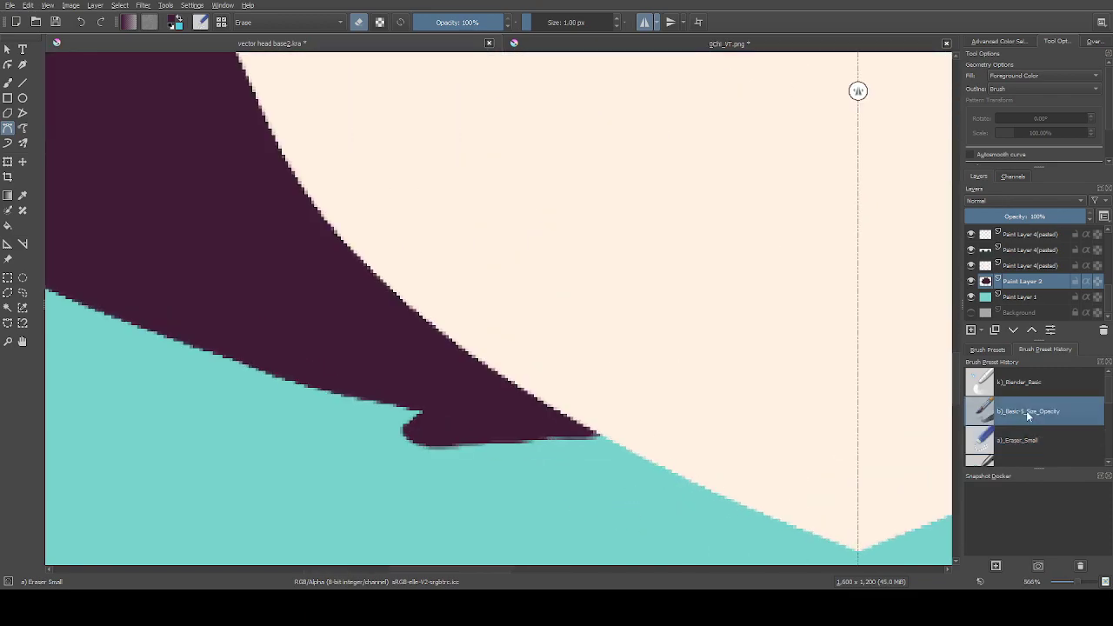
scroll(551, 440, down, 4)
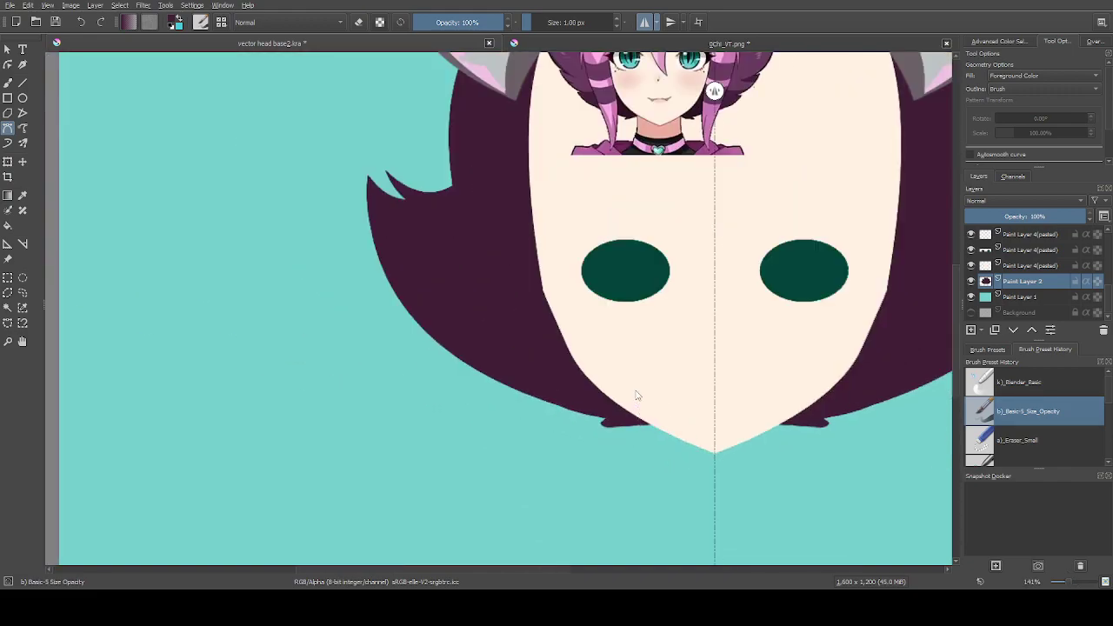
scroll(466, 320, down, 3)
scroll(526, 288, up, 3)
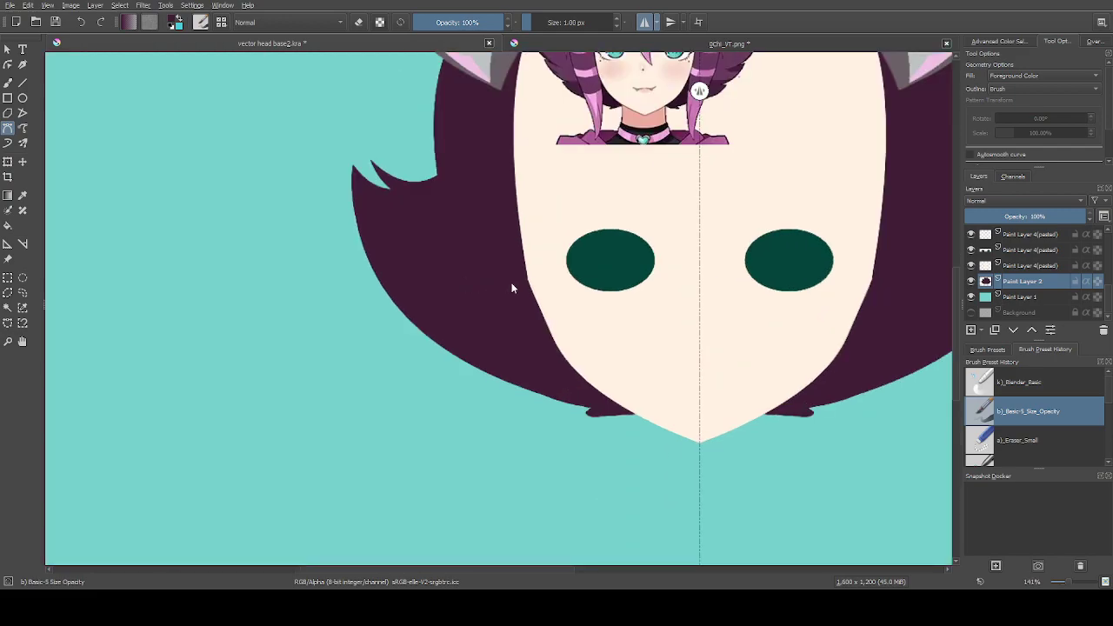
scroll(1013, 261, up, 2)
click(1024, 237)
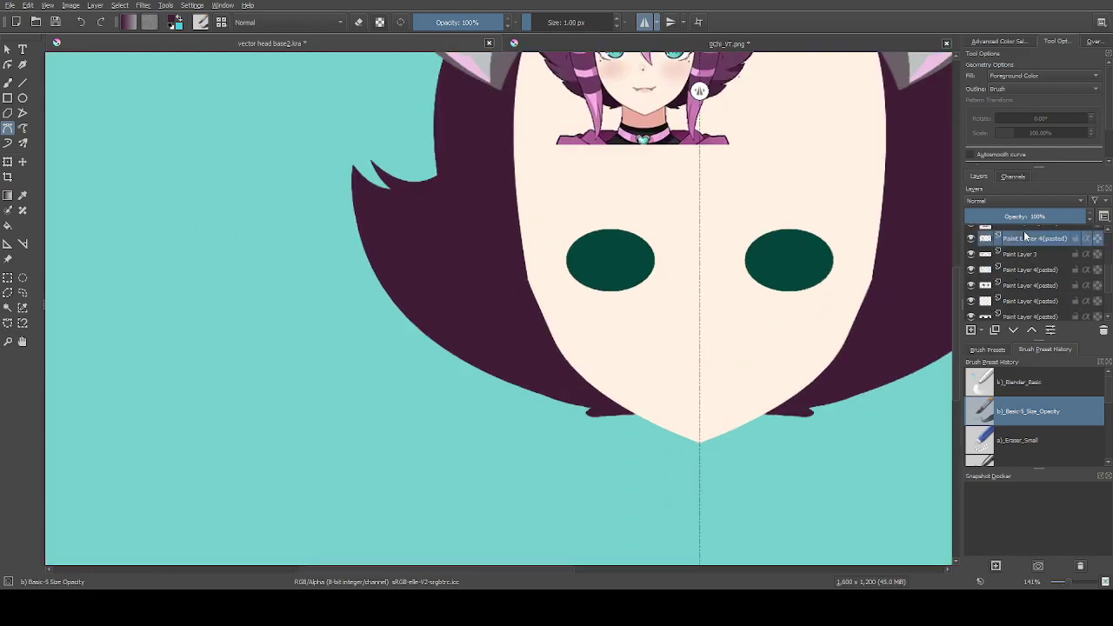
drag(1007, 222, 1015, 228)
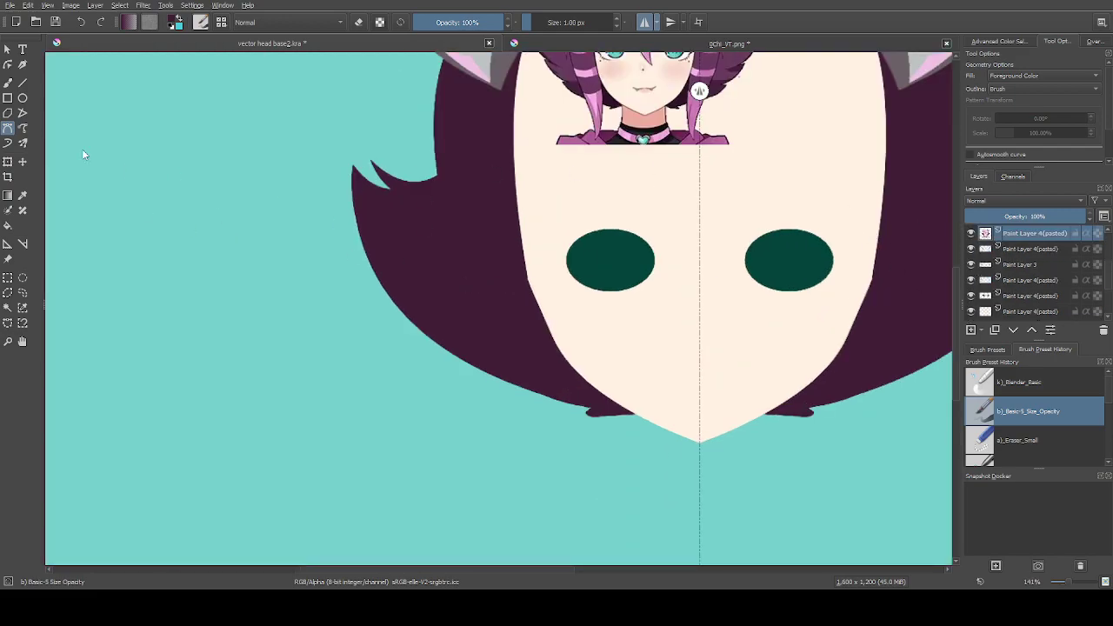
click(22, 162)
drag(640, 103, 699, 320)
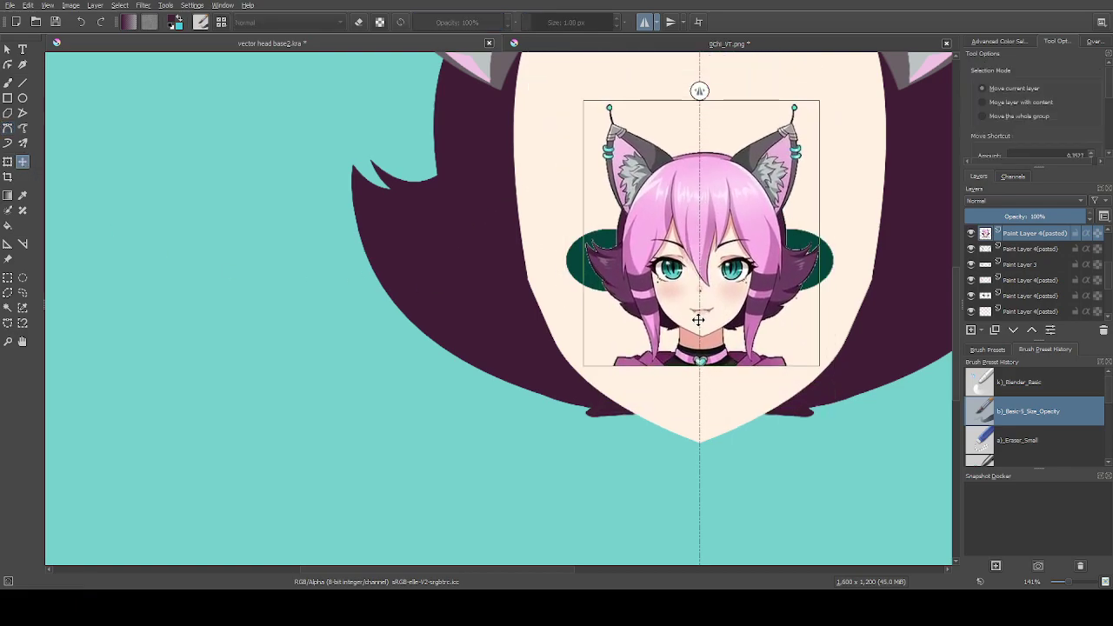
Switch back to the Bezier Curve tool with the Eraser_Small preset
click(1021, 435)
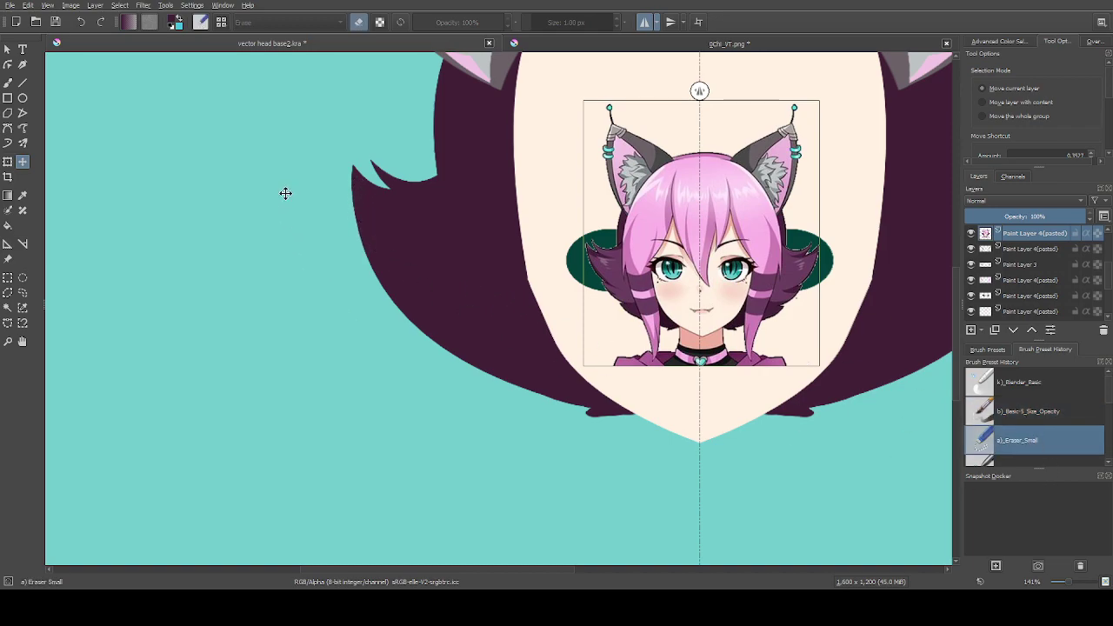
click(7, 144)
click(6, 130)
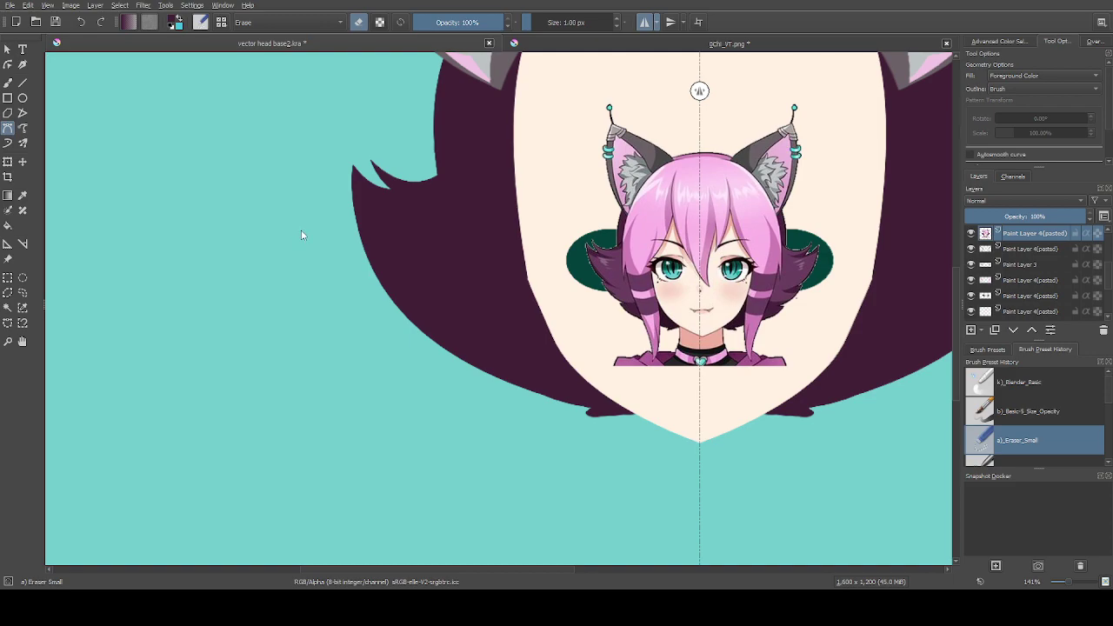
scroll(308, 231, down, 4)
scroll(419, 207, up, 6)
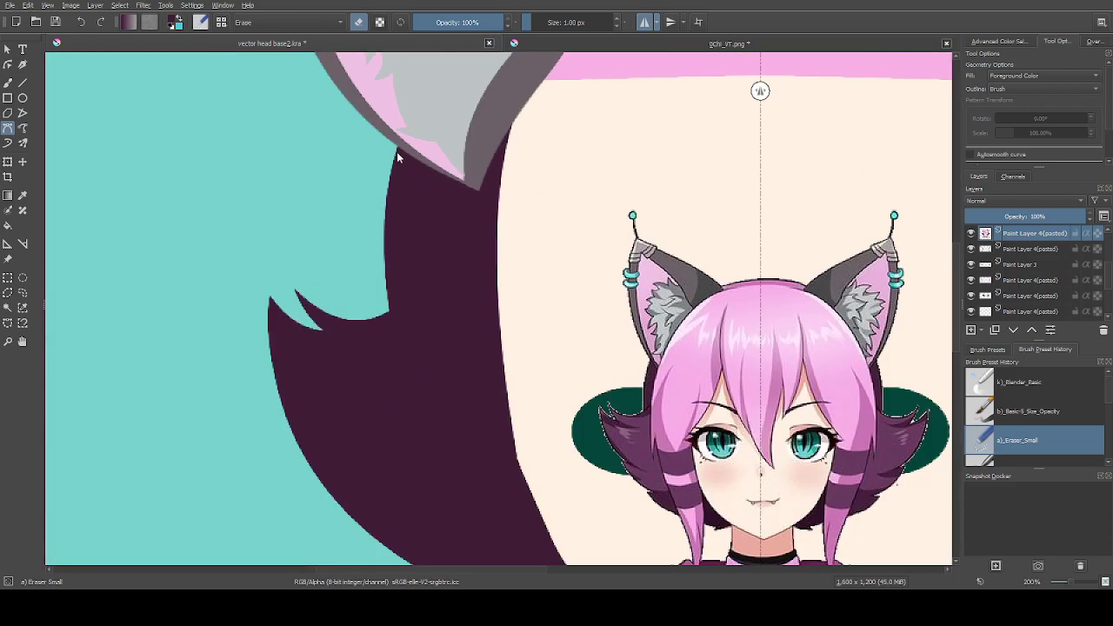
drag(397, 146, 401, 348)
click(352, 209)
click(397, 146)
On Paint Layer 2, erase the outer hair edge between the left ear and the tuft with a closed curve bowed inward
scroll(1025, 297, down, 2)
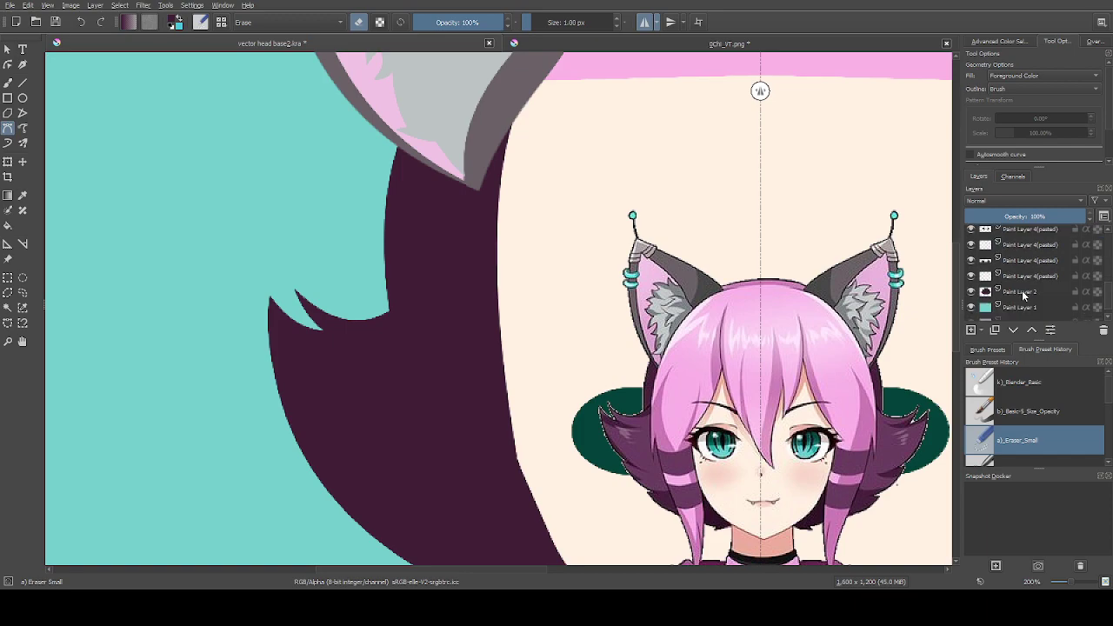
click(1024, 294)
click(398, 145)
drag(392, 314, 407, 377)
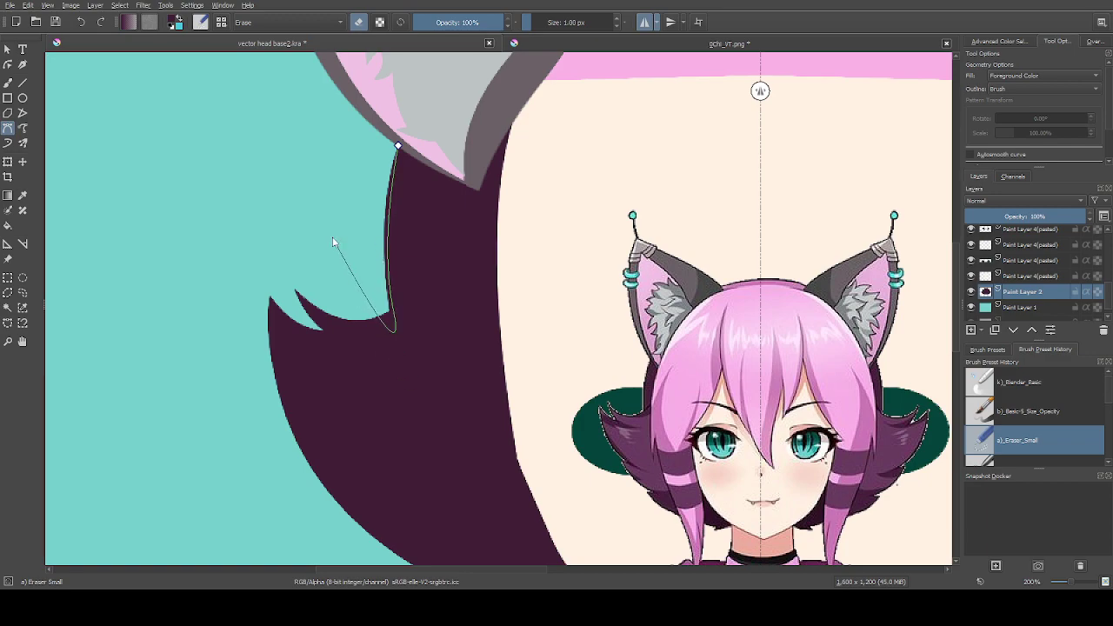
click(398, 146)
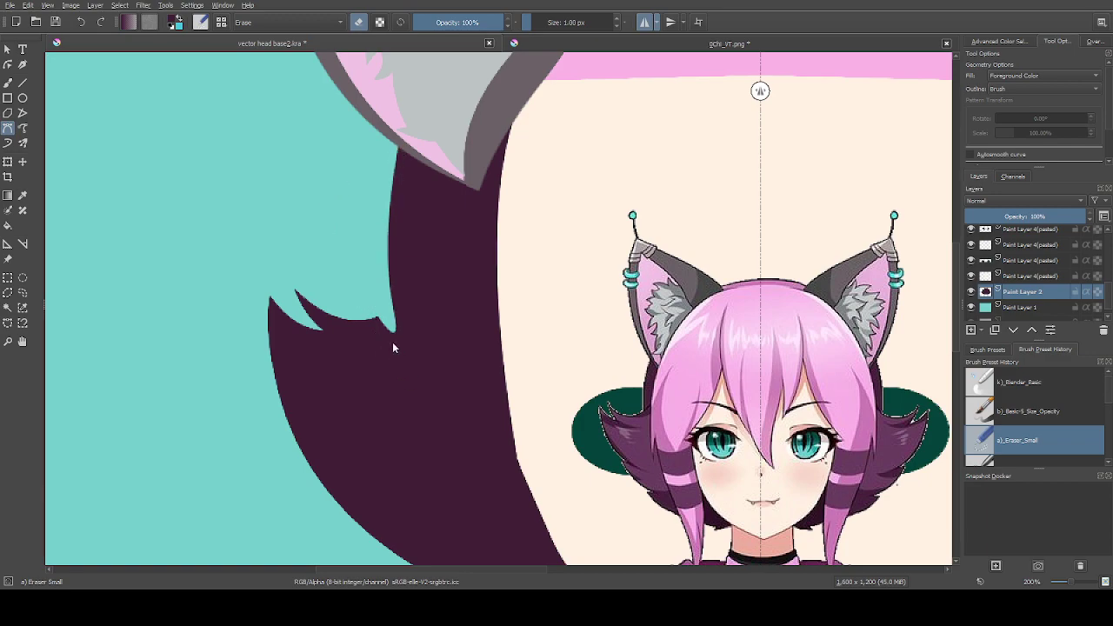
With the Basic-5_Size_Opacity preset, fill the notch at the tuft's base with a closed dark purple curve starting at the inner spike
click(1026, 415)
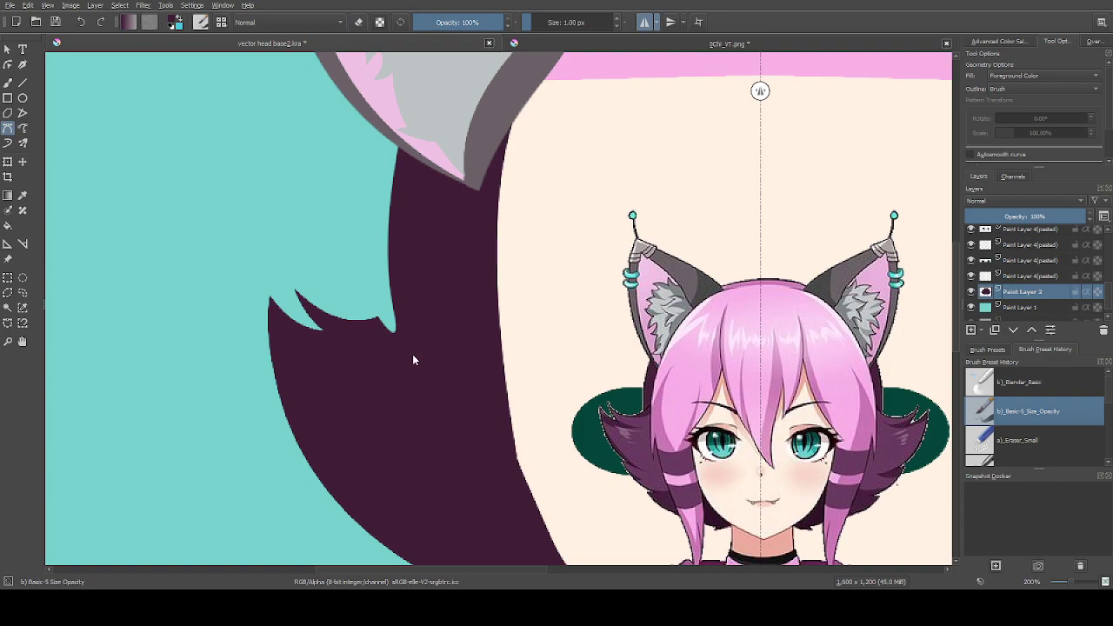
click(296, 292)
drag(393, 305, 522, 269)
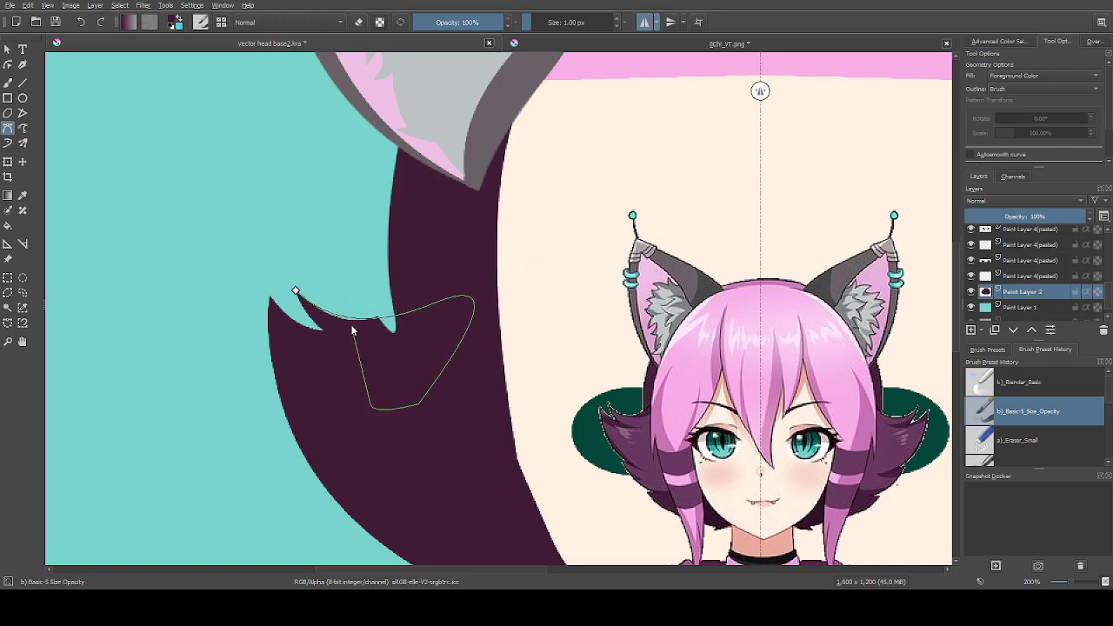
click(295, 291)
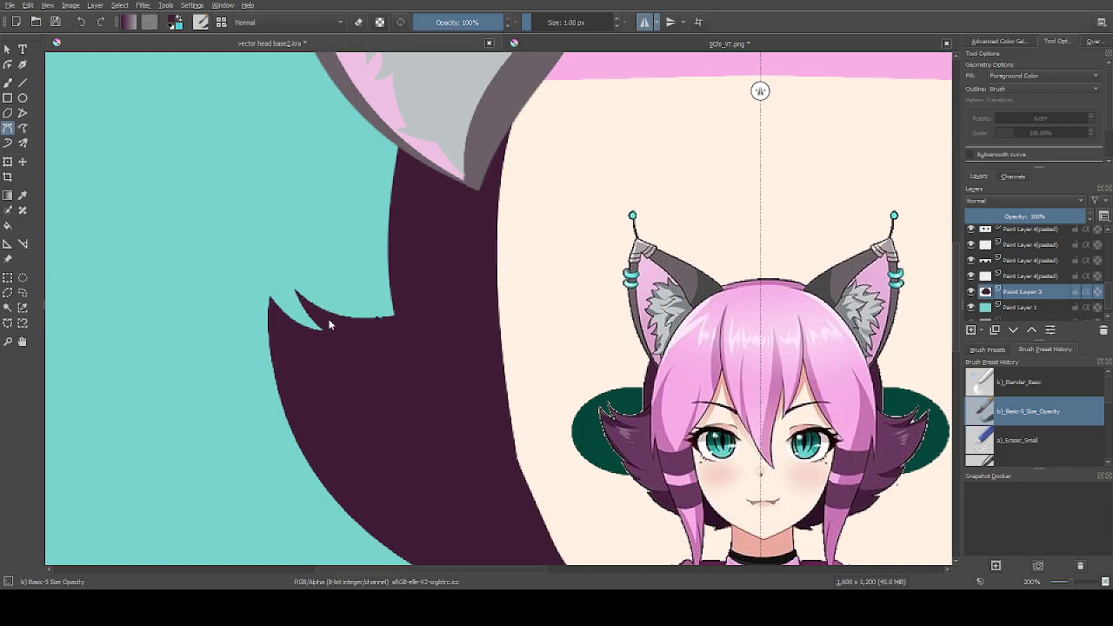
Smooth the tuft's upper edge with another closed dark purple curve from the inner spike, and switch to the Eraser_Small preset
scroll(298, 298, up, 1)
click(293, 286)
drag(433, 319, 494, 282)
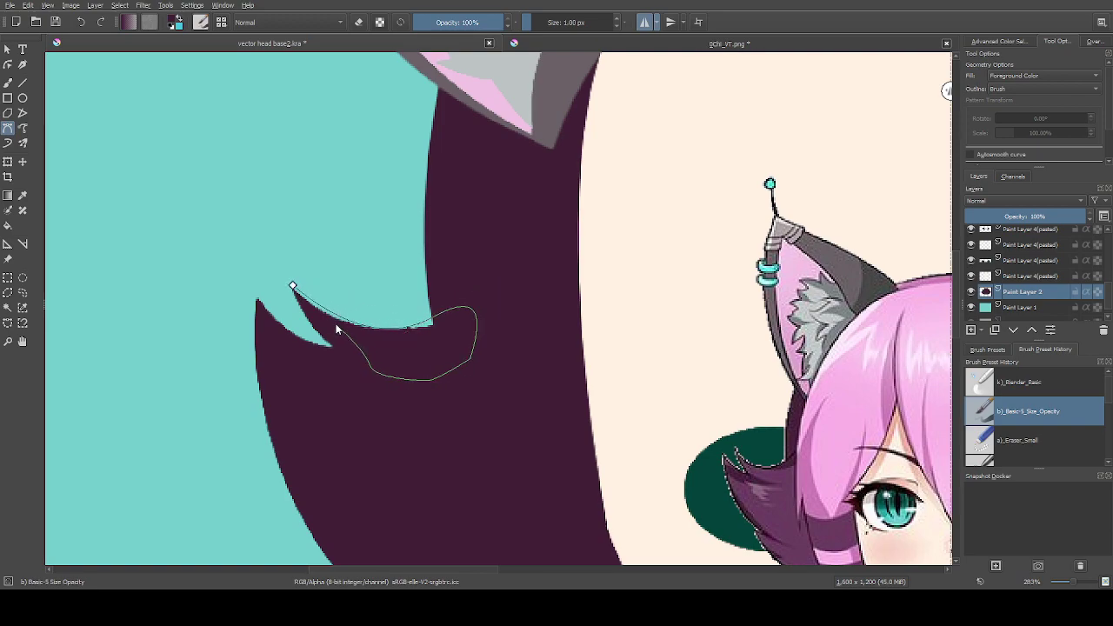
key(BackSpace)
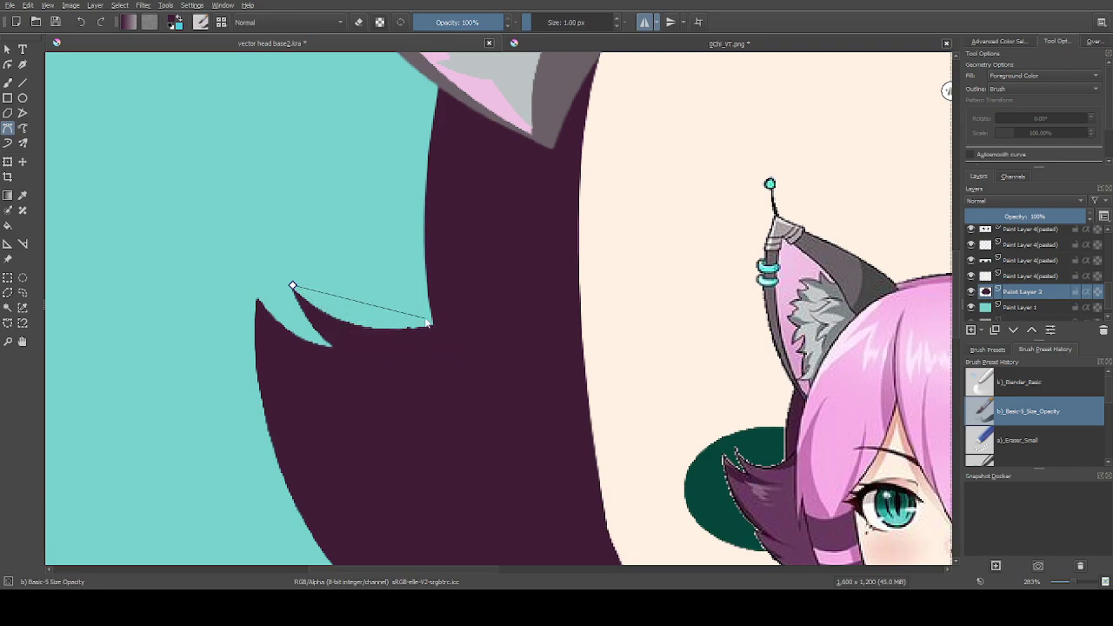
drag(432, 318, 518, 294)
click(293, 288)
scroll(380, 402, down, 2)
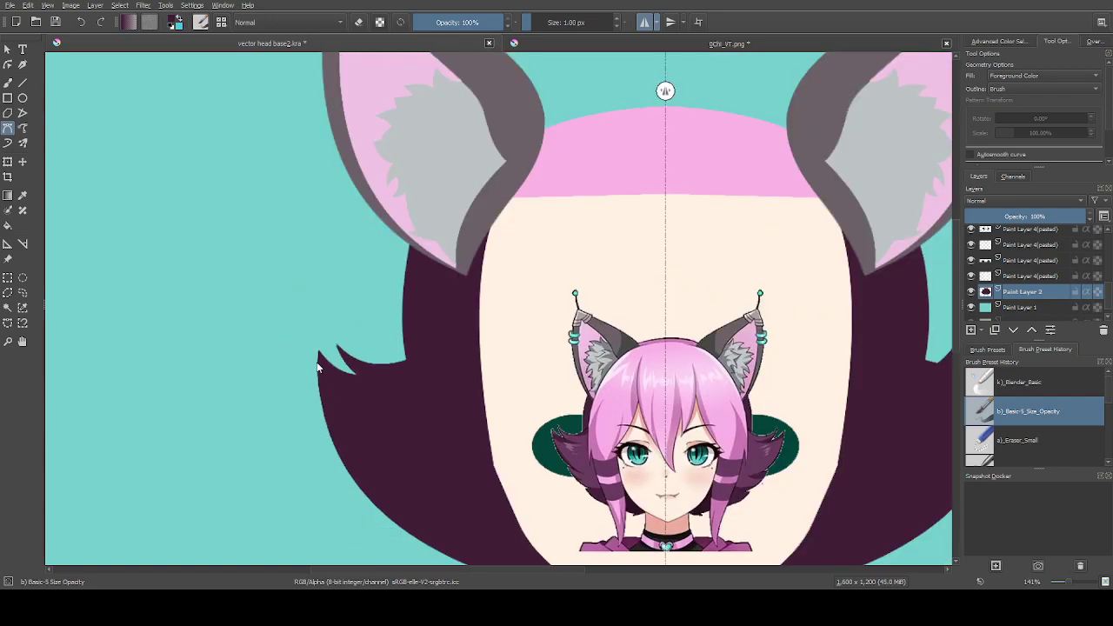
click(1087, 440)
scroll(311, 360, up, 1)
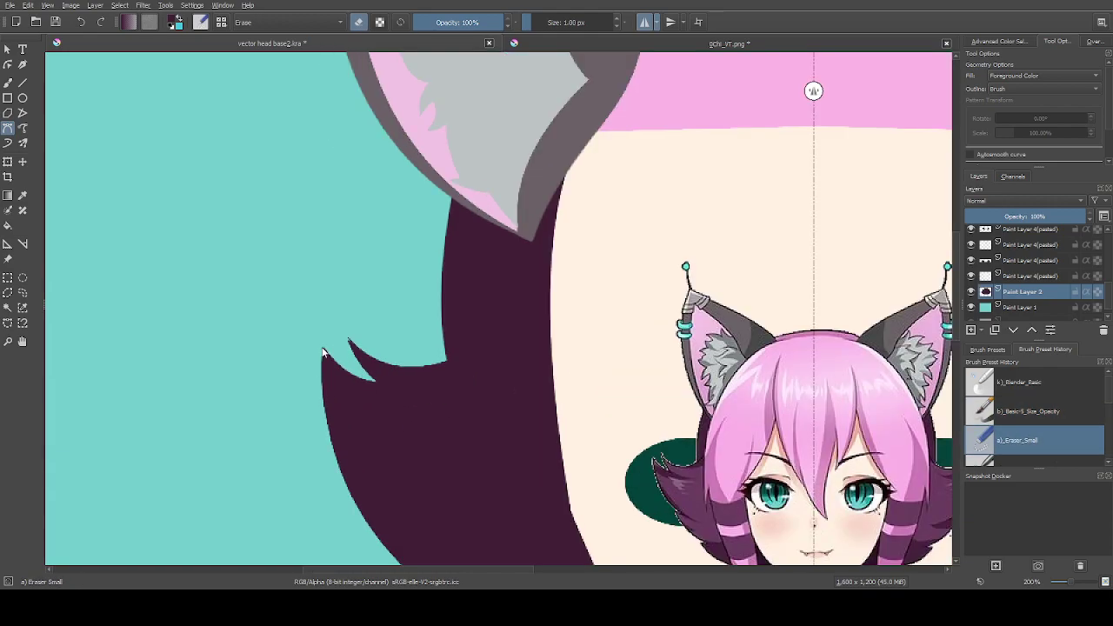
scroll(321, 348, down, 3)
scroll(347, 418, up, 1)
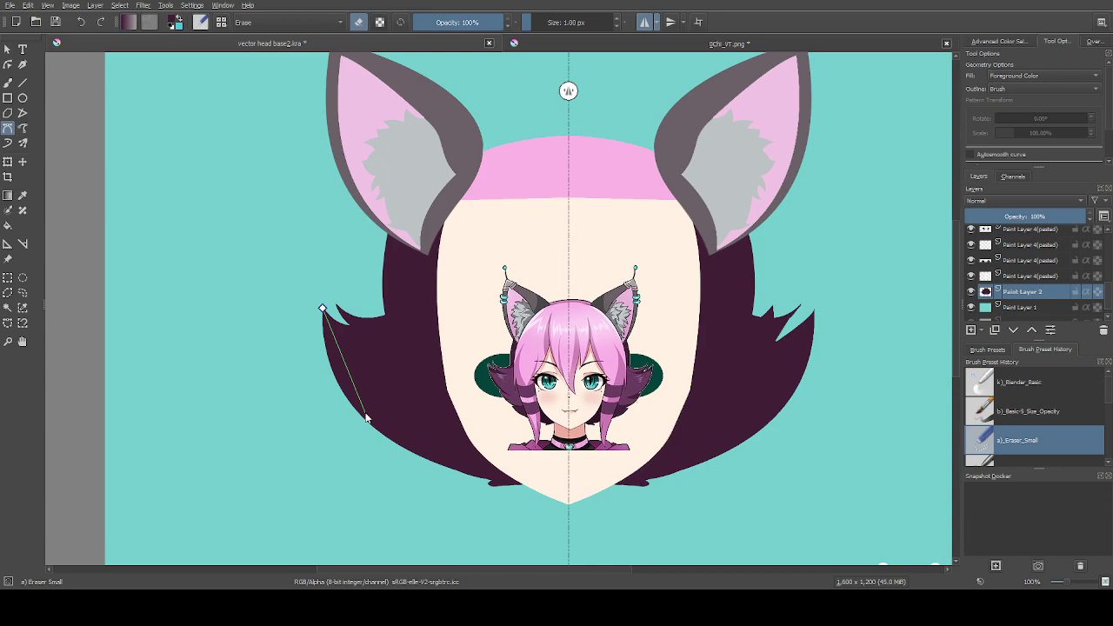
drag(367, 418, 397, 427)
scroll(397, 427, up, 3)
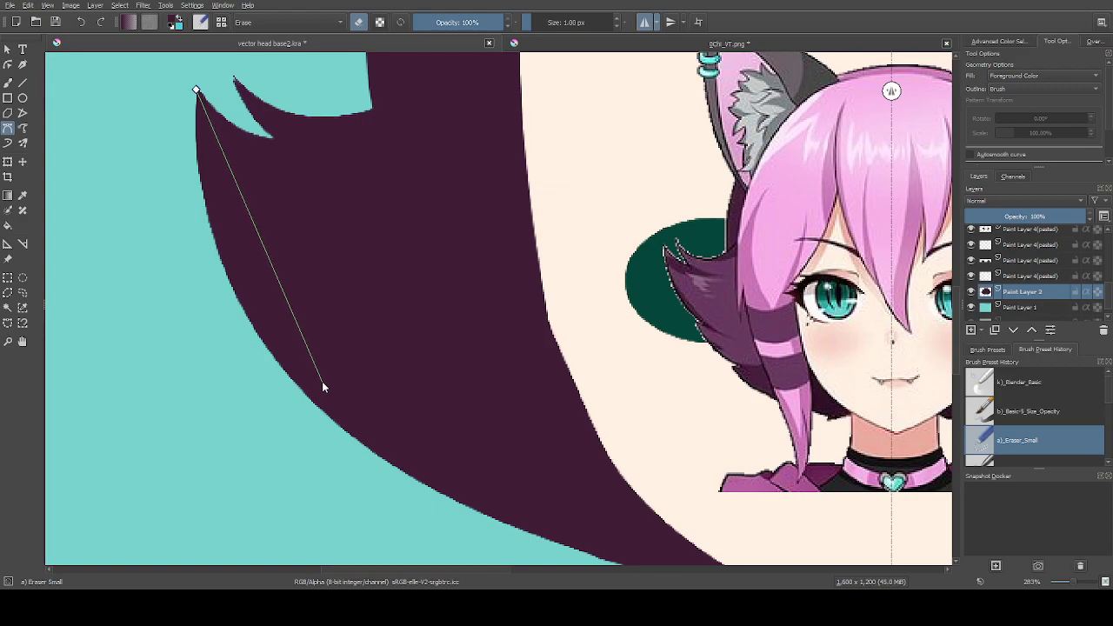
drag(318, 384, 407, 426)
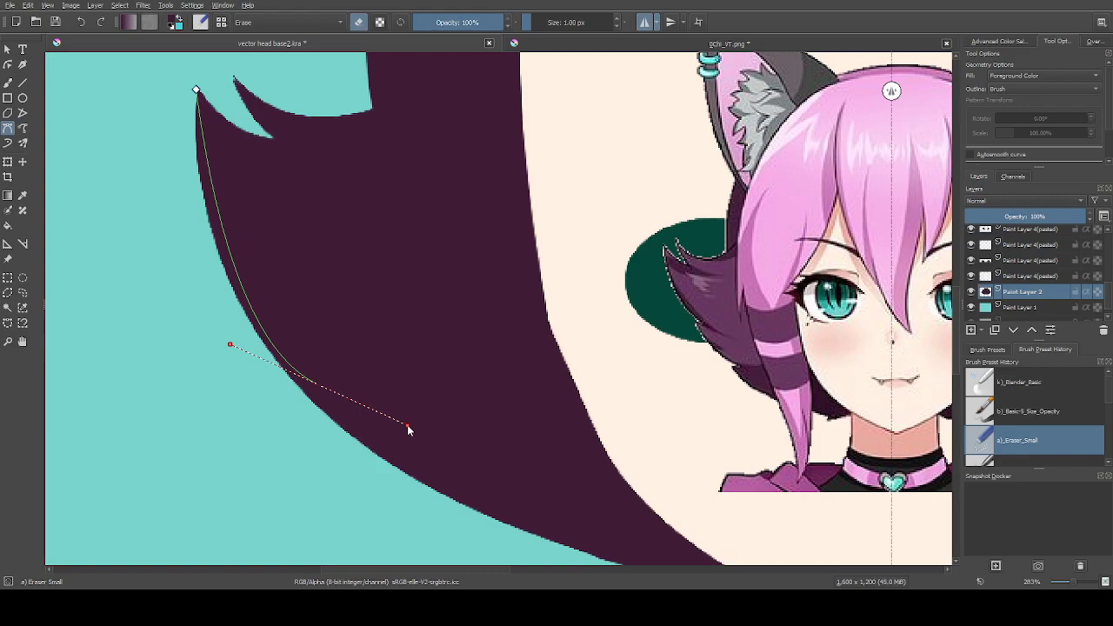
key(BackSpace)
key(Escape)
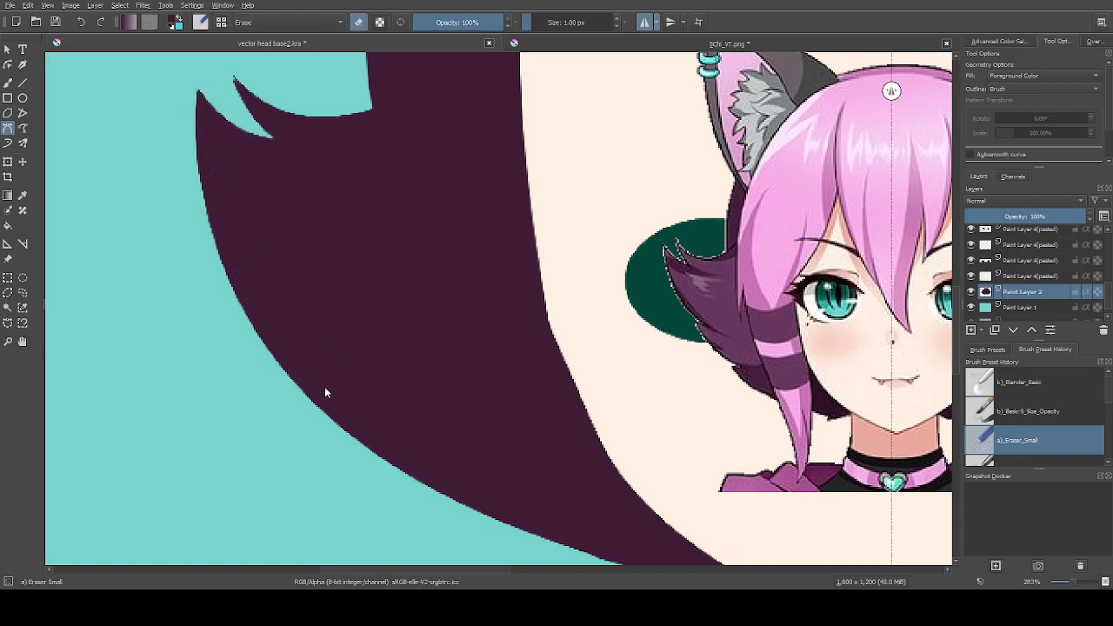
Erase the outer hair edge below the left tuft with a closed curve, cutting a pointed spike midway down the side
click(331, 388)
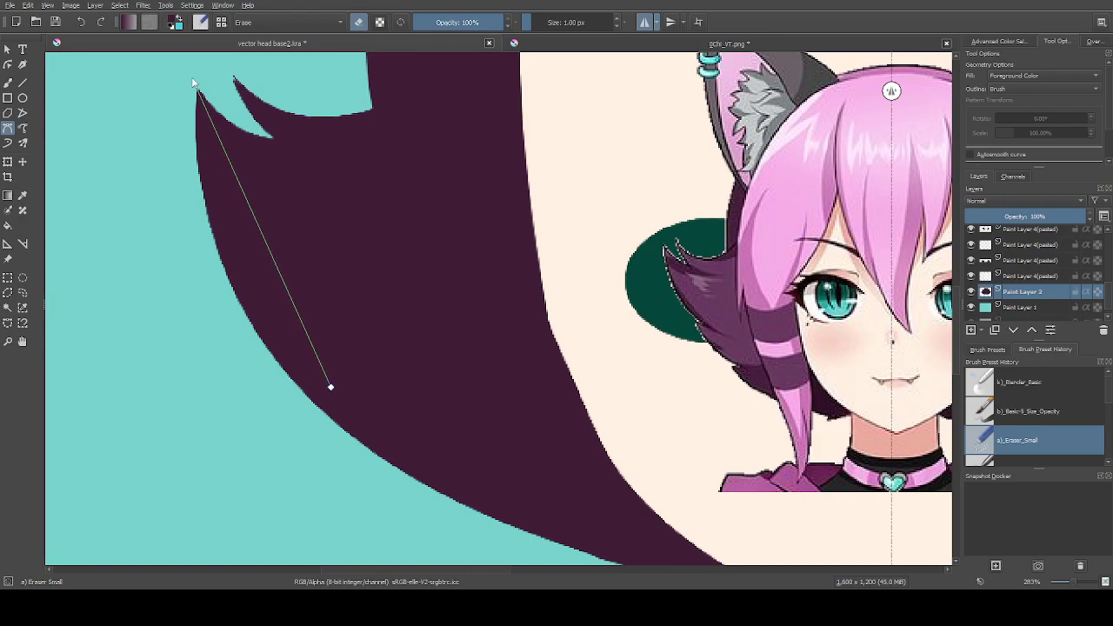
scroll(225, 137, down, 2)
scroll(224, 137, up, 1)
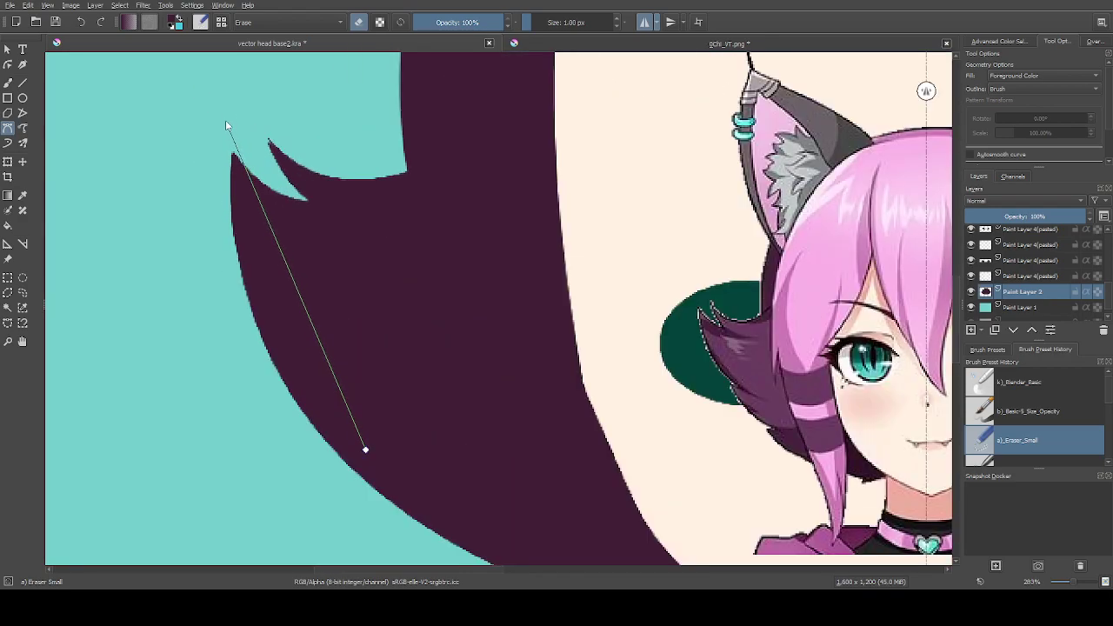
drag(221, 119, 219, 68)
key(BackSpace)
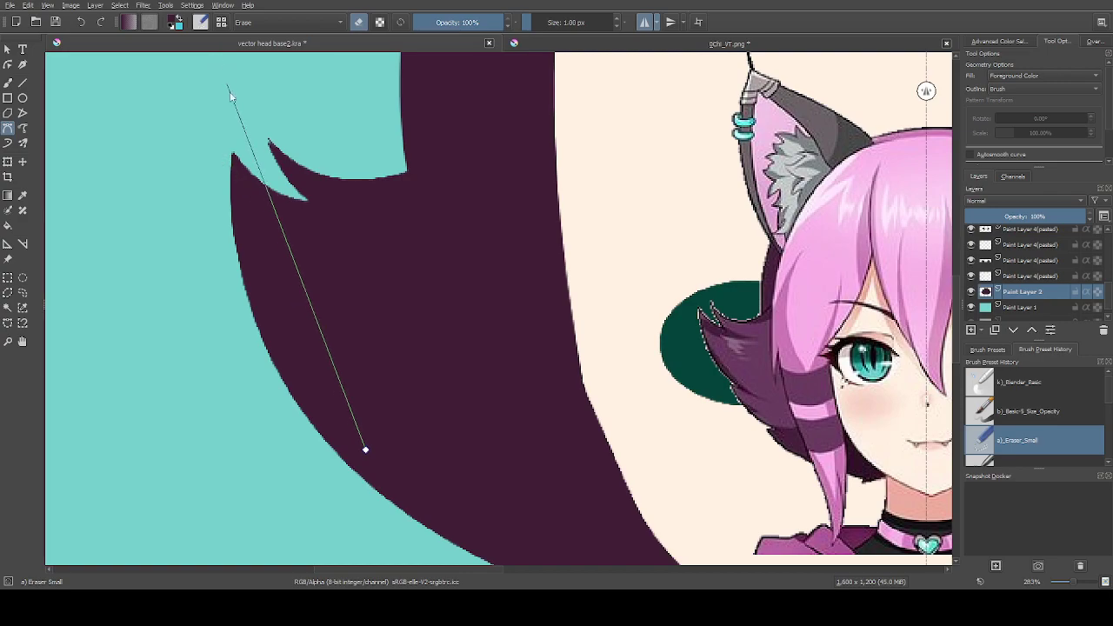
drag(234, 157, 249, 128)
scroll(215, 113, down, 1)
scroll(244, 218, up, 2)
scroll(247, 257, down, 2)
click(177, 300)
scroll(177, 300, up, 1)
scroll(205, 421, down, 2)
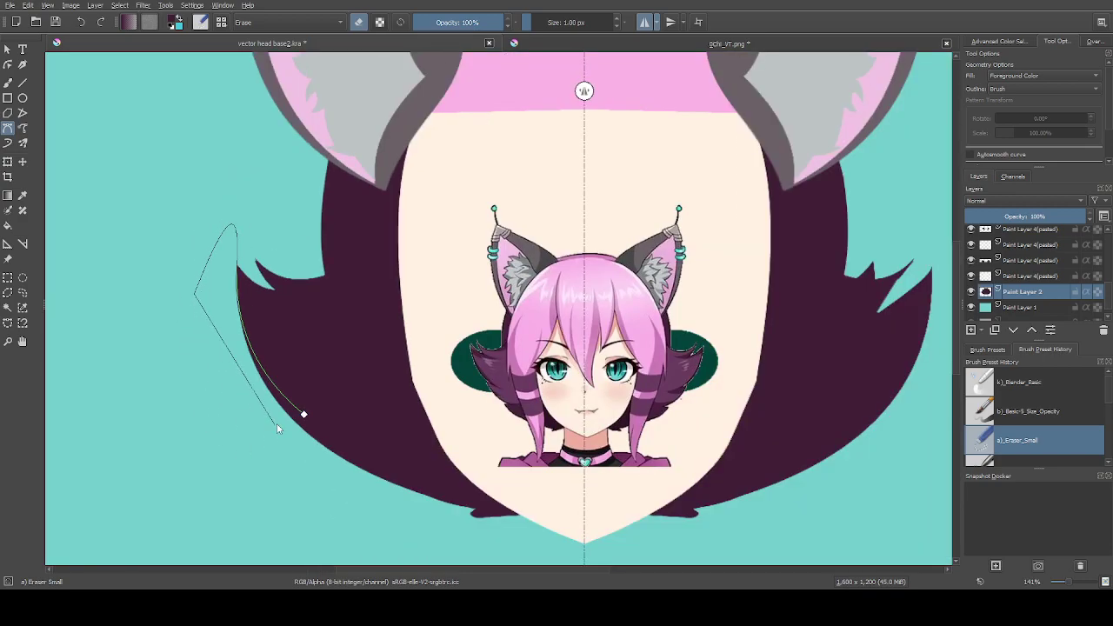
mouse_move(303, 411)
mouse_down()
mouse_move(349, 411)
mouse_move(354, 421)
mouse_up()
key(Return)
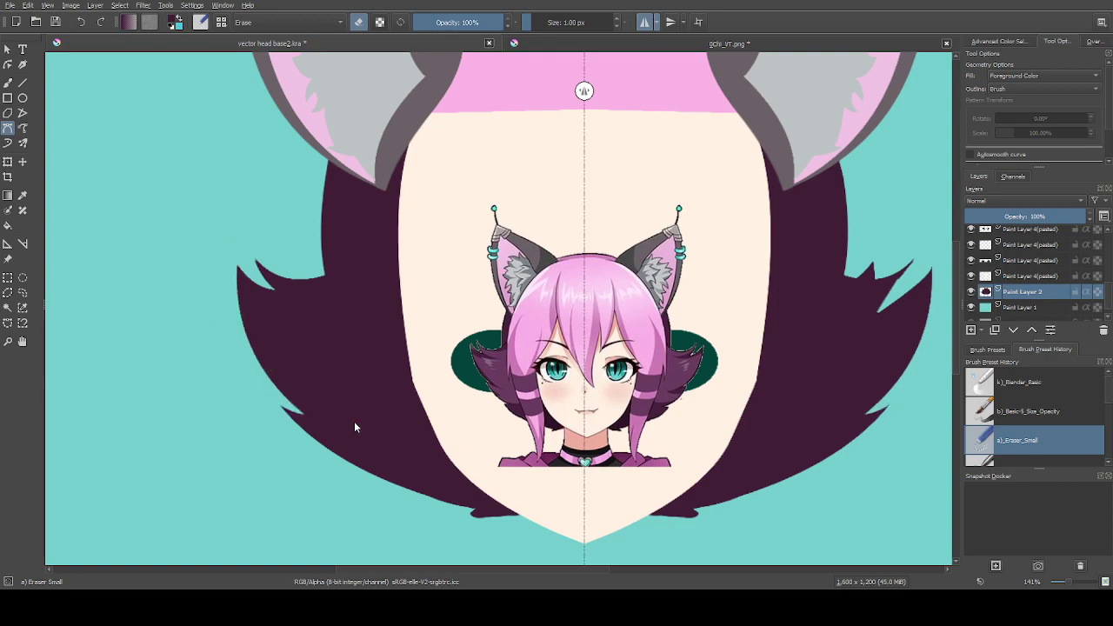
Cut a second pointed spike lower on the hair's outer edge by erasing a closed curve from the first spike toward the chin
click(386, 473)
scroll(273, 414, up, 1)
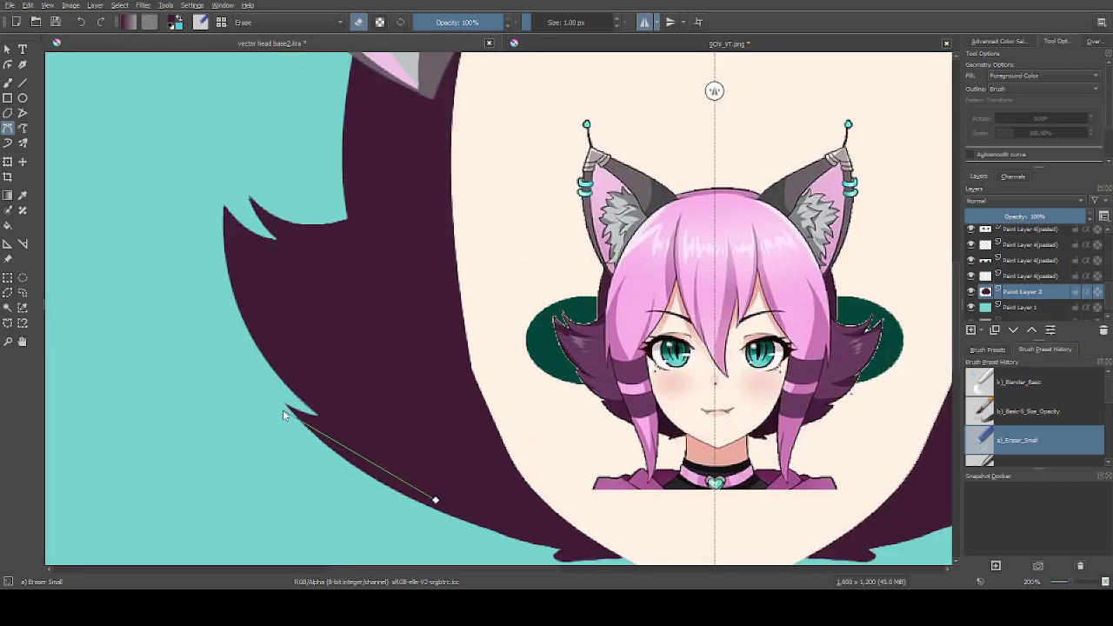
drag(285, 406, 249, 348)
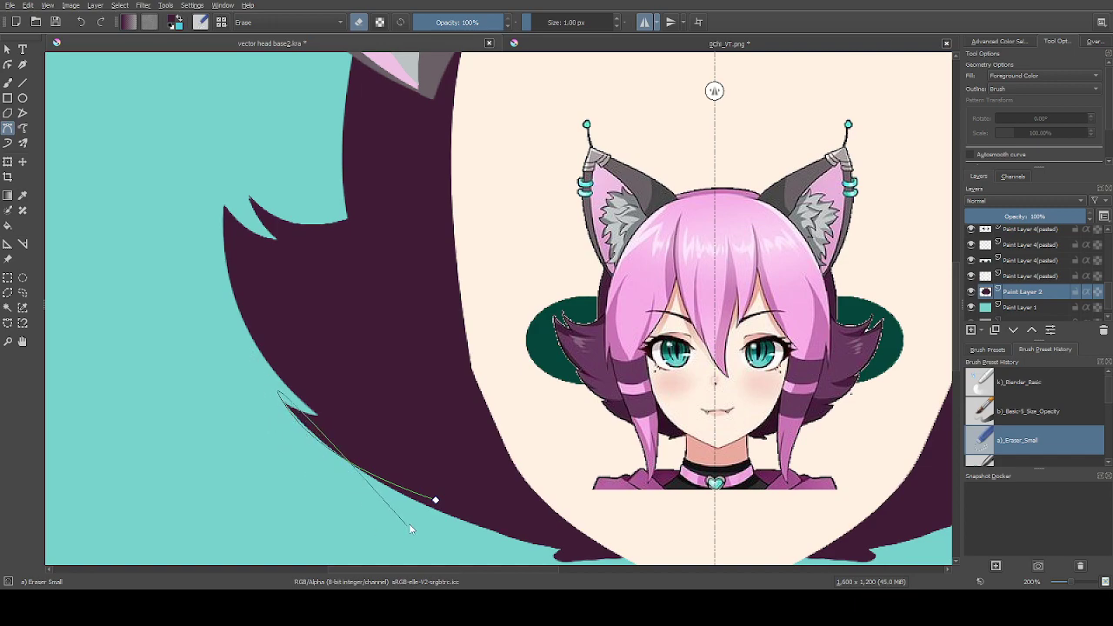
drag(433, 501, 596, 503)
key(Return)
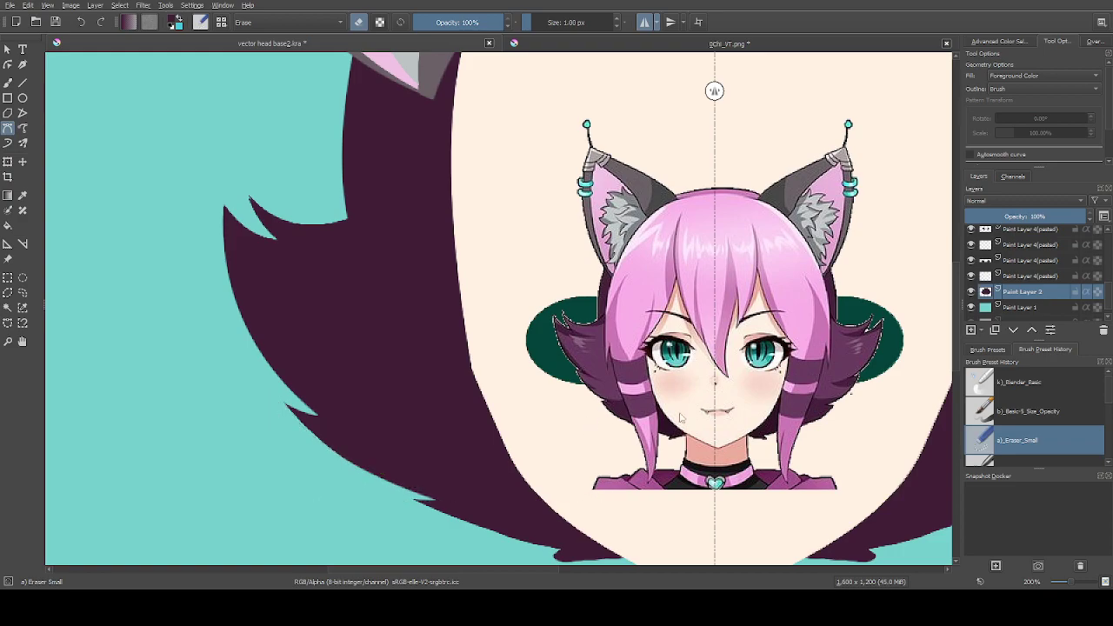
With the Basic-5_Size_Opacity preset, smooth the hair edge between the two side spikes using a closed dark purple curve
click(1034, 414)
scroll(296, 417, up, 3)
scroll(304, 383, down, 3)
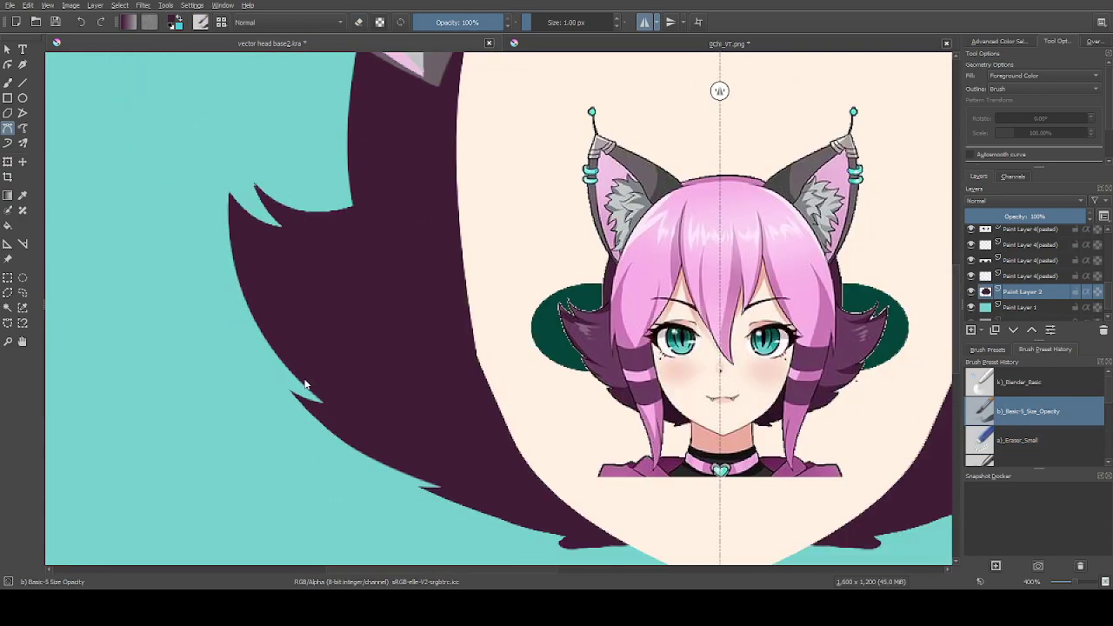
scroll(309, 413, up, 3)
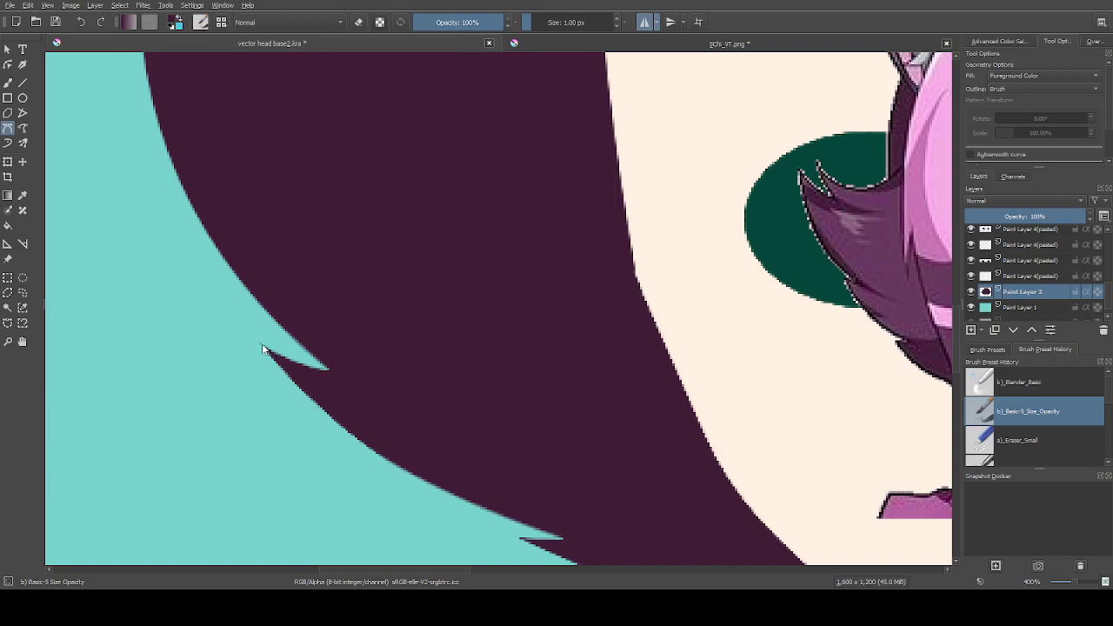
drag(328, 368, 402, 351)
click(562, 535)
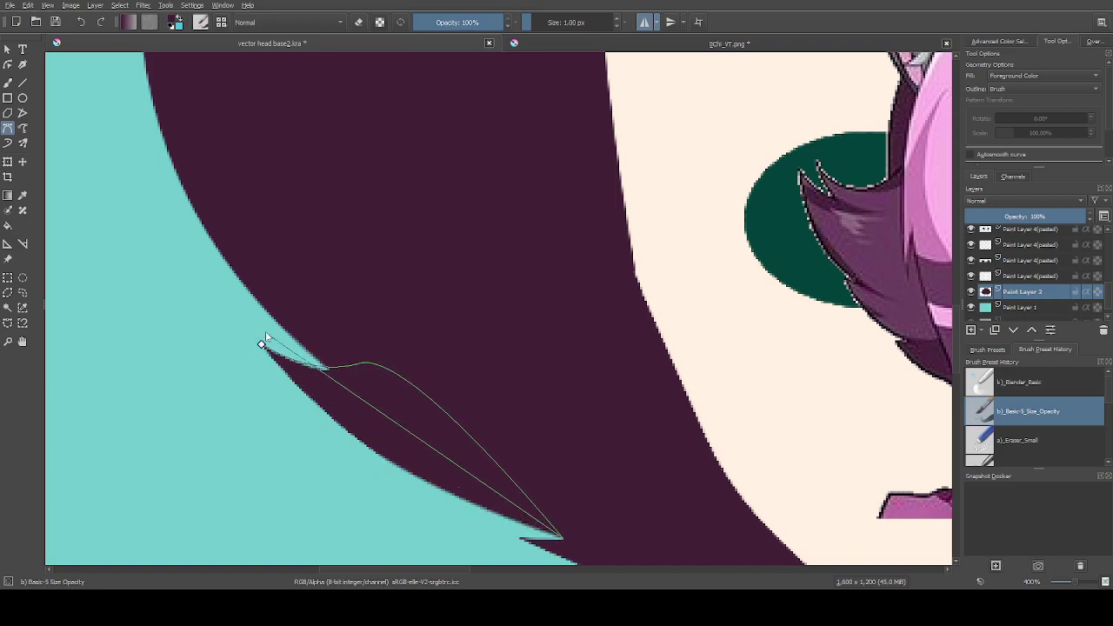
drag(261, 346, 226, 257)
scroll(226, 258, down, 4)
scroll(418, 350, up, 4)
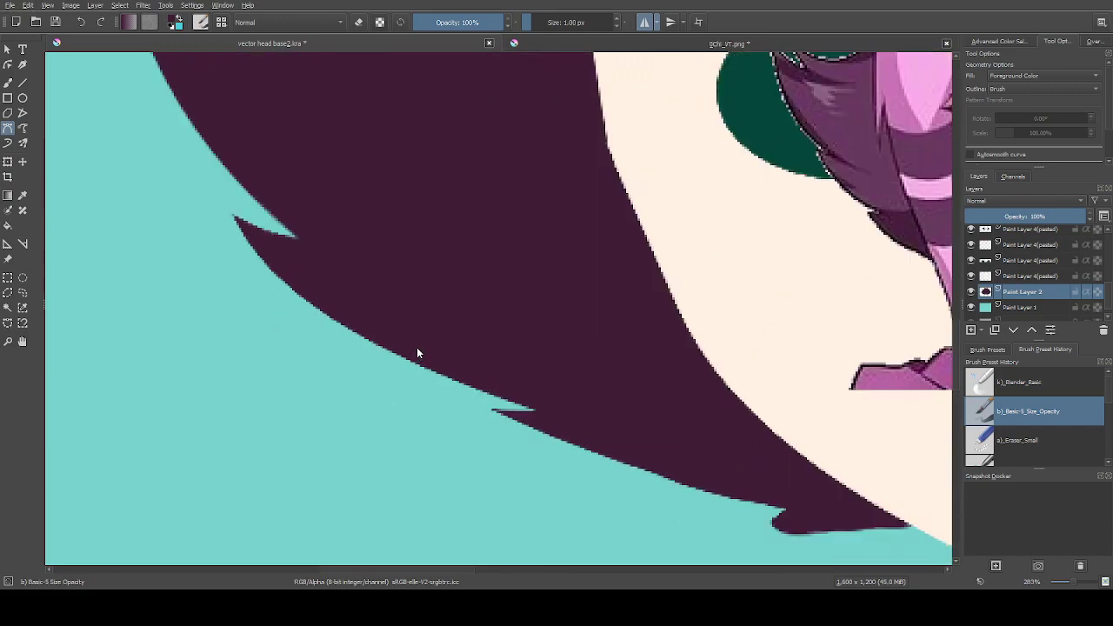
Fill the hair's lower outer edge with a closed dark purple curve from the second spike to the small tuft near the chin
click(483, 410)
scroll(519, 415, down, 2)
scroll(586, 450, up, 2)
drag(713, 465, 807, 456)
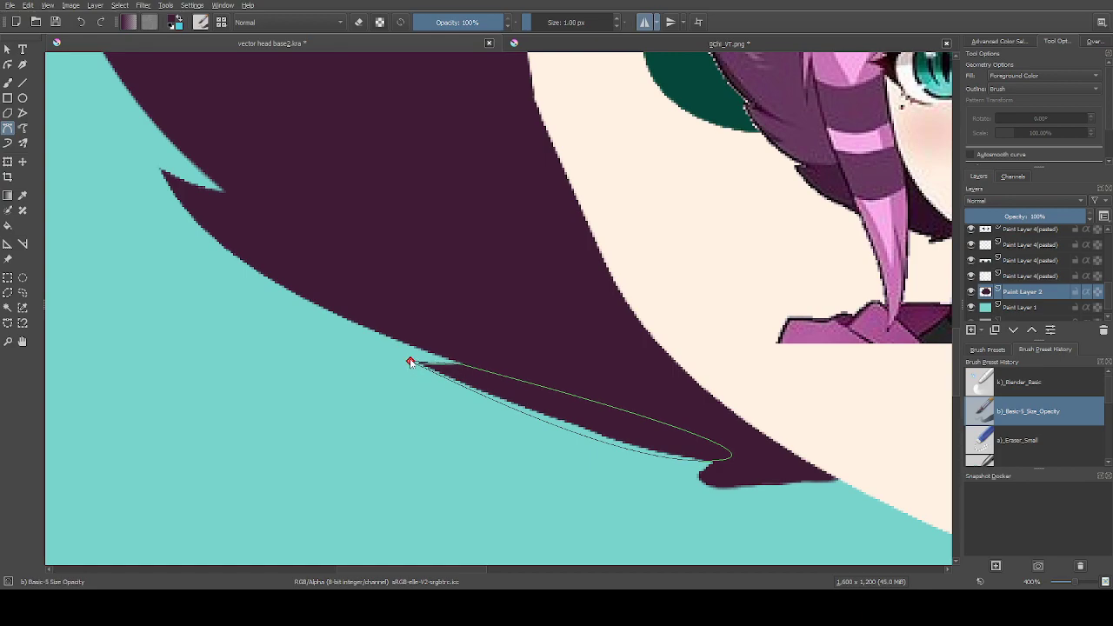
click(410, 361)
Examine the whole head and compare the back hair's silhouette with the reference portrait
key(minus)
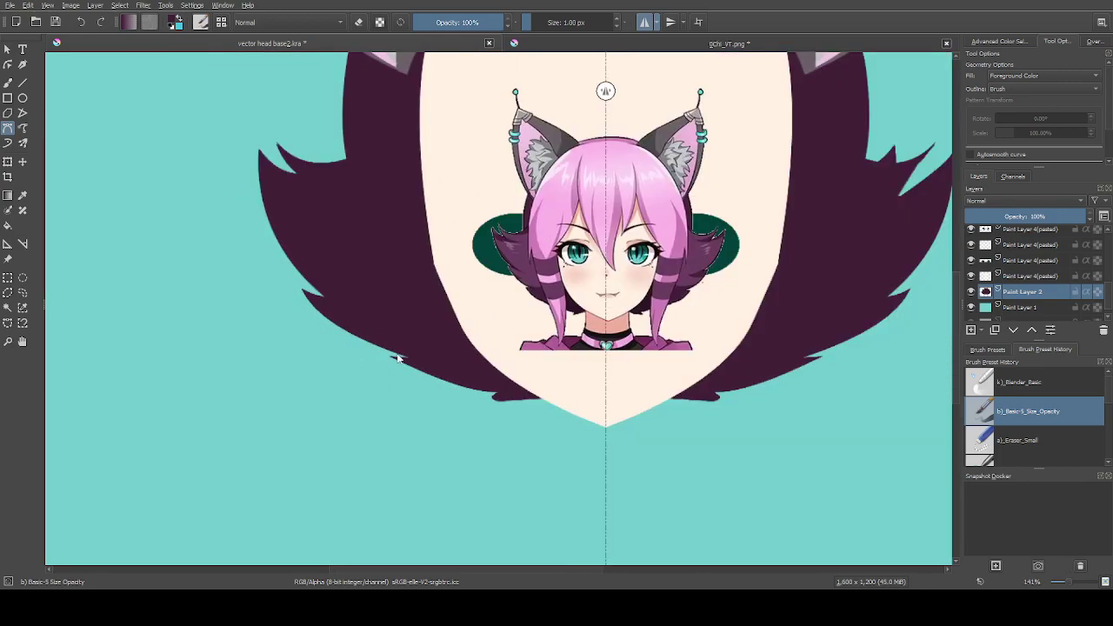
key(minus)
key(minus)
key(minus)
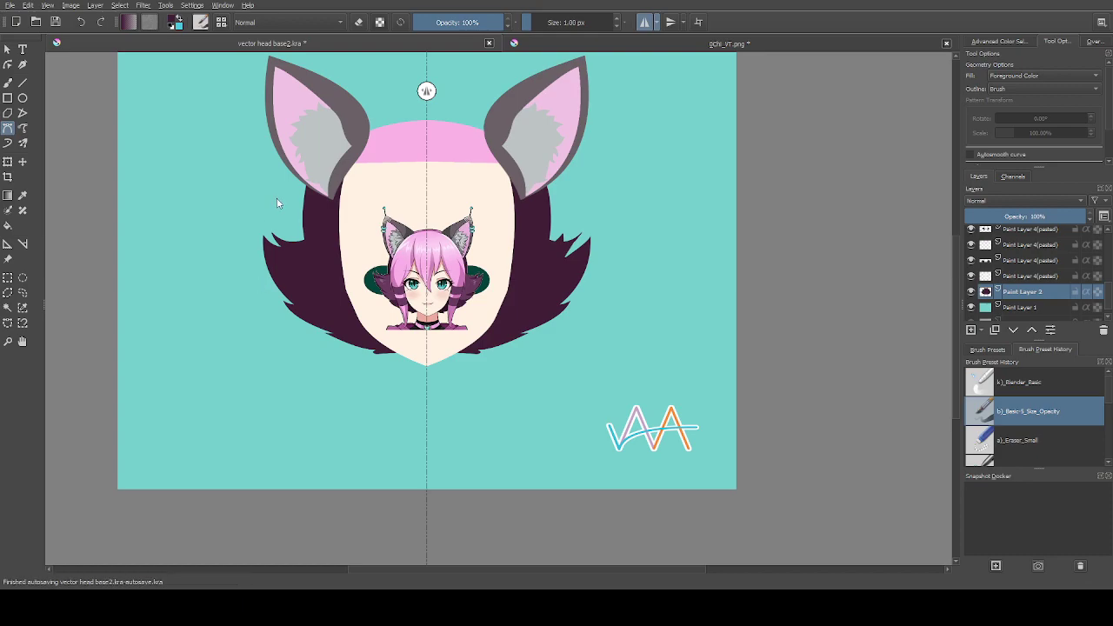
key(plus)
key(plus)
key(plus)
key(minus)
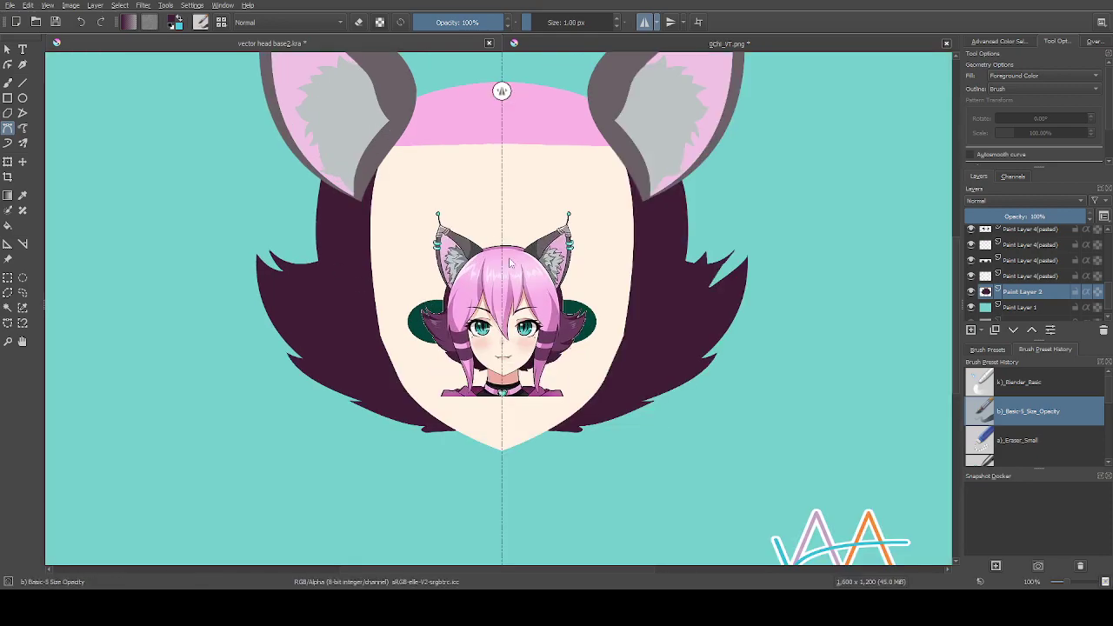
key(minus)
key(plus)
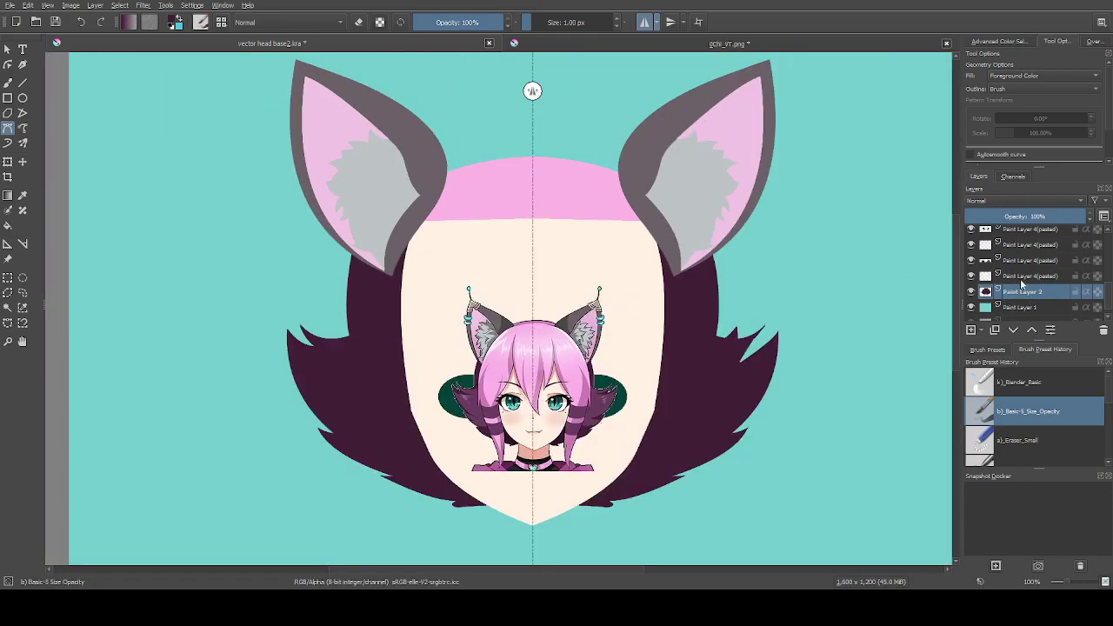
Move the reference portrait's layer higher in the stack, select the empty layer two places below it, and examine the reference ear's antenna
scroll(1020, 279, up, 2)
scroll(1013, 303, down, 2)
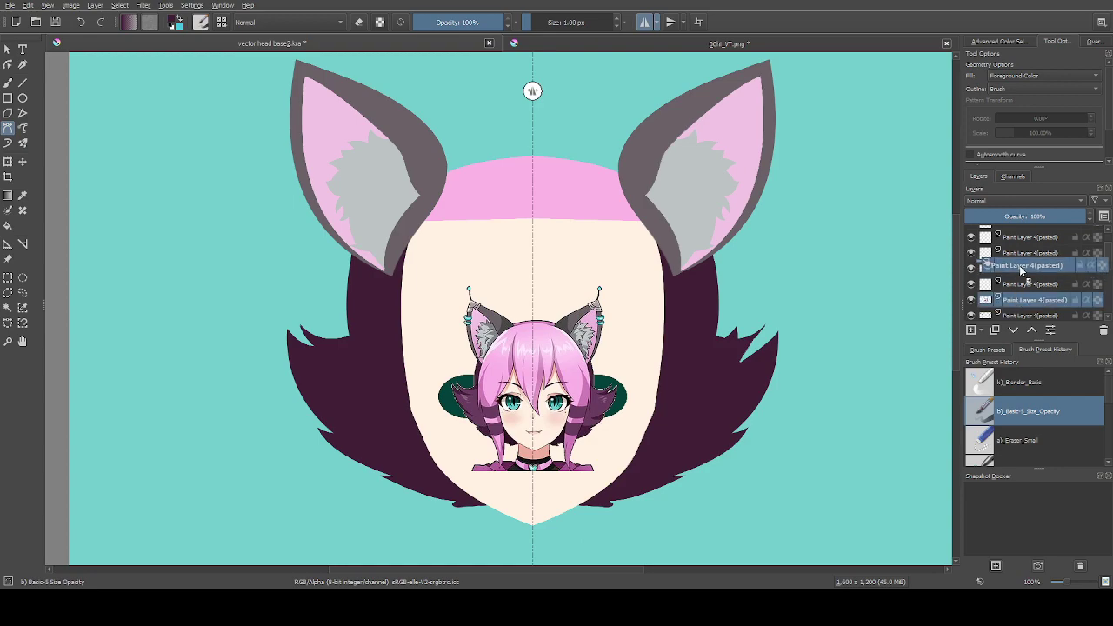
click(1019, 298)
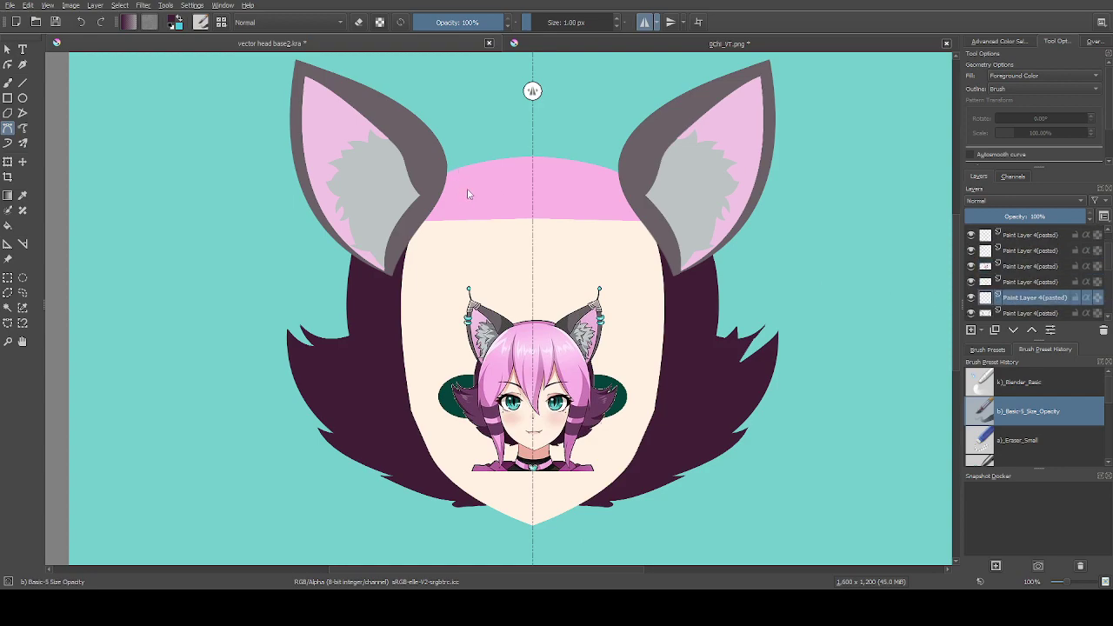
scroll(474, 298, up, 5)
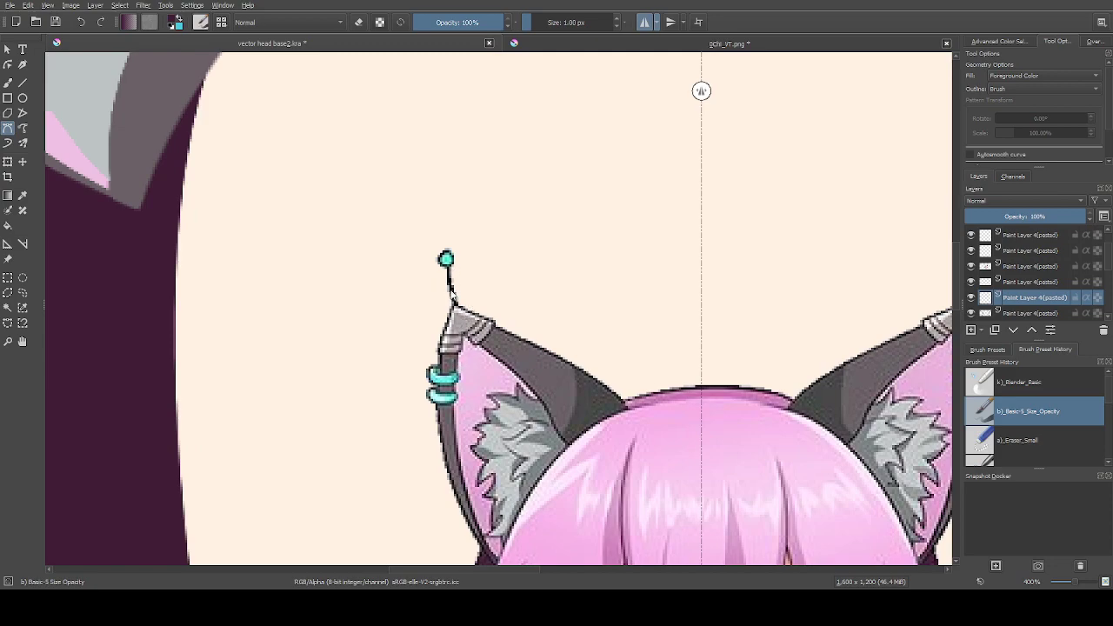
scroll(452, 287, down, 5)
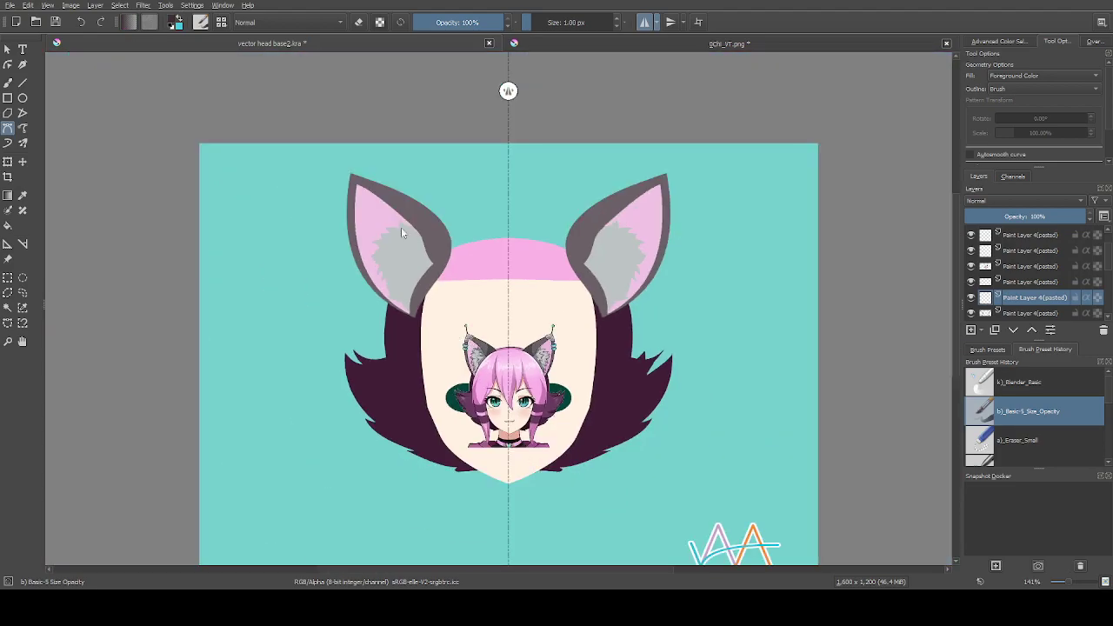
With the Move tool, shift the reference portrait's layer up beside the large left cat ear
click(23, 161)
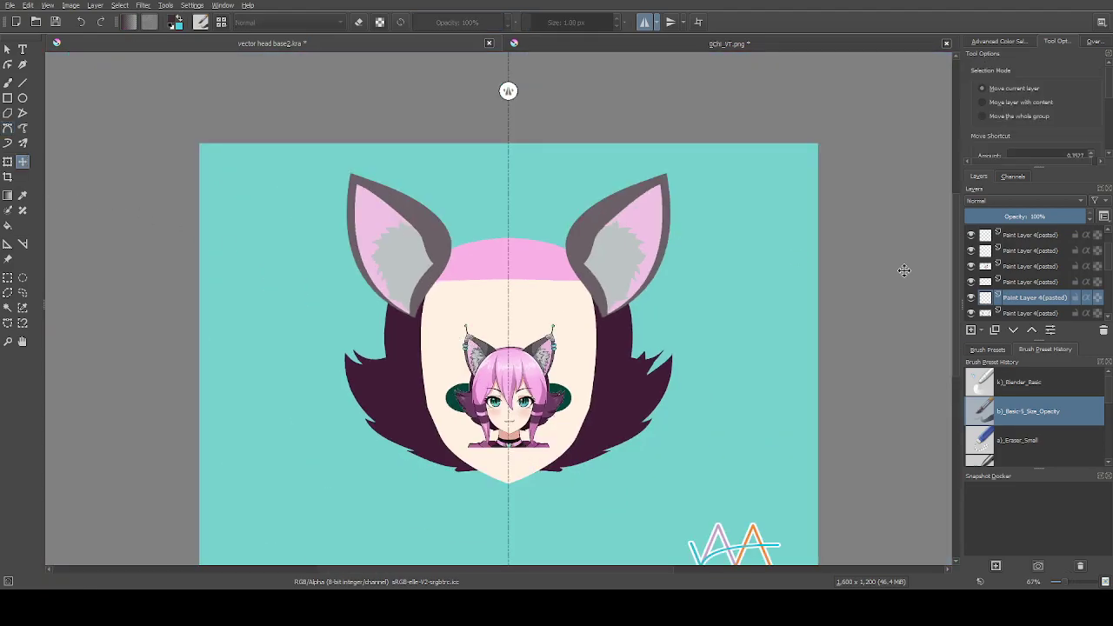
click(1029, 267)
drag(505, 386, 403, 257)
key(1)
scroll(388, 211, up, 2)
scroll(340, 137, down, 1)
scroll(420, 261, up, 2)
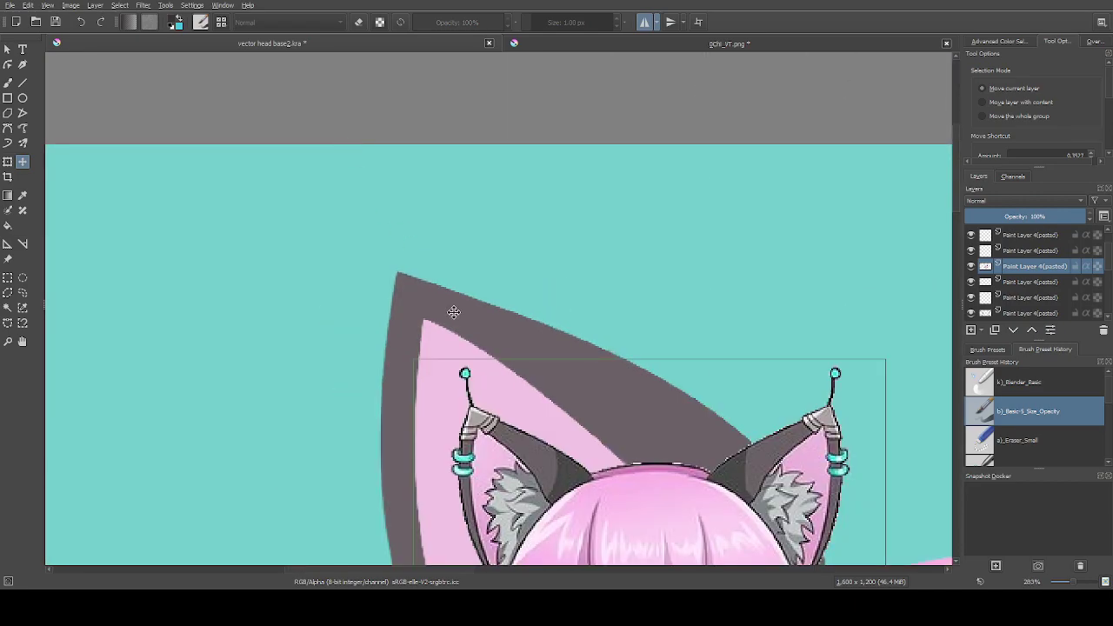
On the layer directly below the reference portrait, draw a small filled light turquoise circle above the left ear's tip
click(1011, 283)
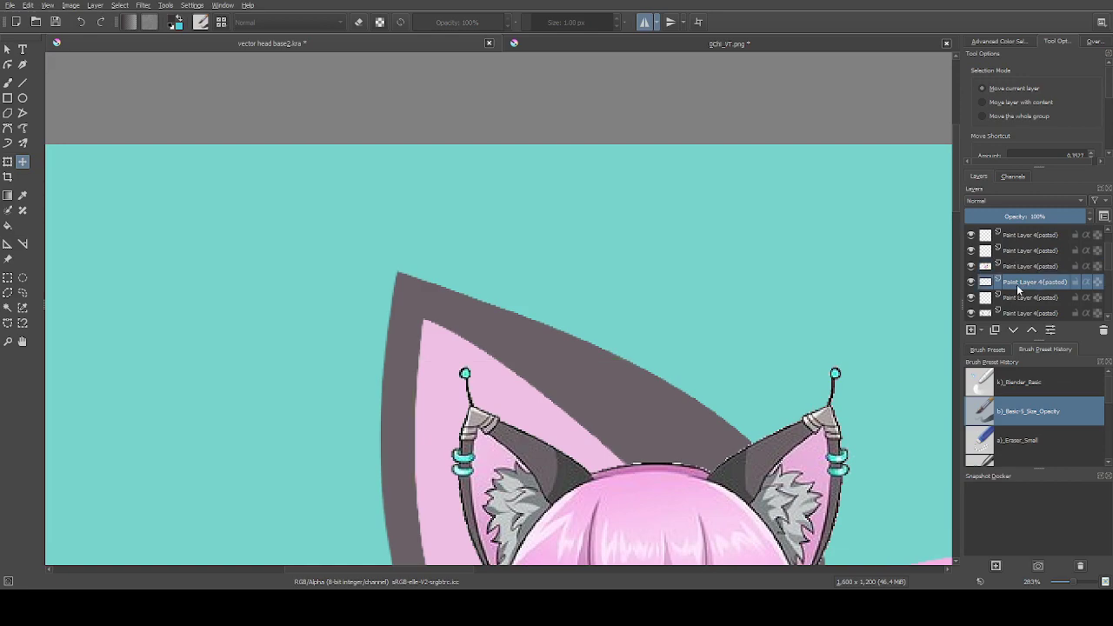
click(23, 98)
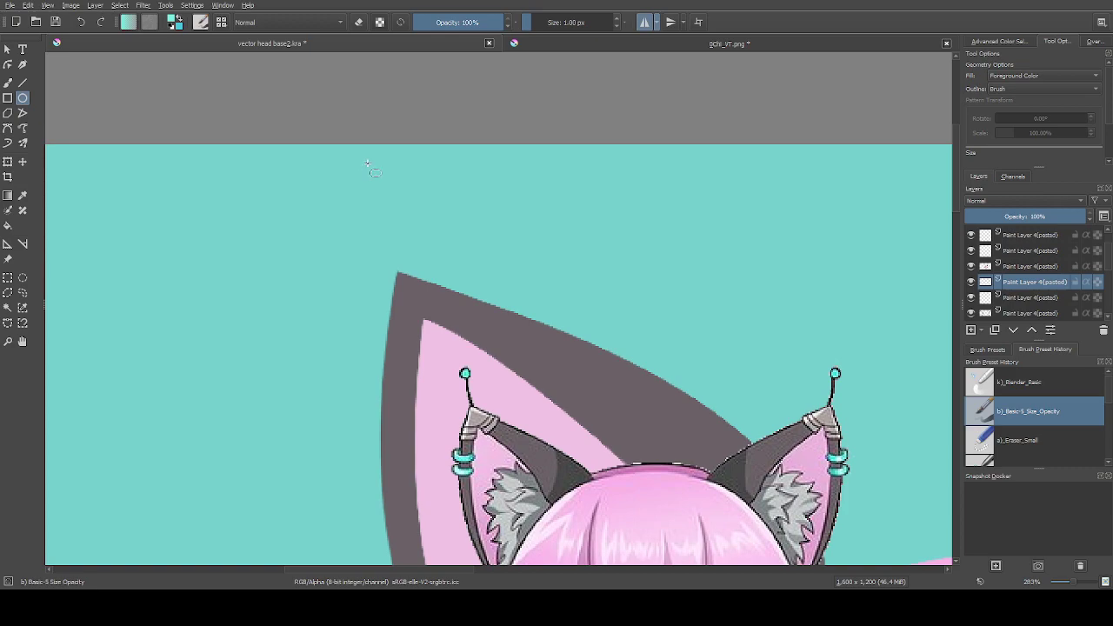
drag(370, 152, 383, 164)
Select the layer beneath the circle's layer and sample the antenna stem's black colour from the reference portrait
click(1022, 297)
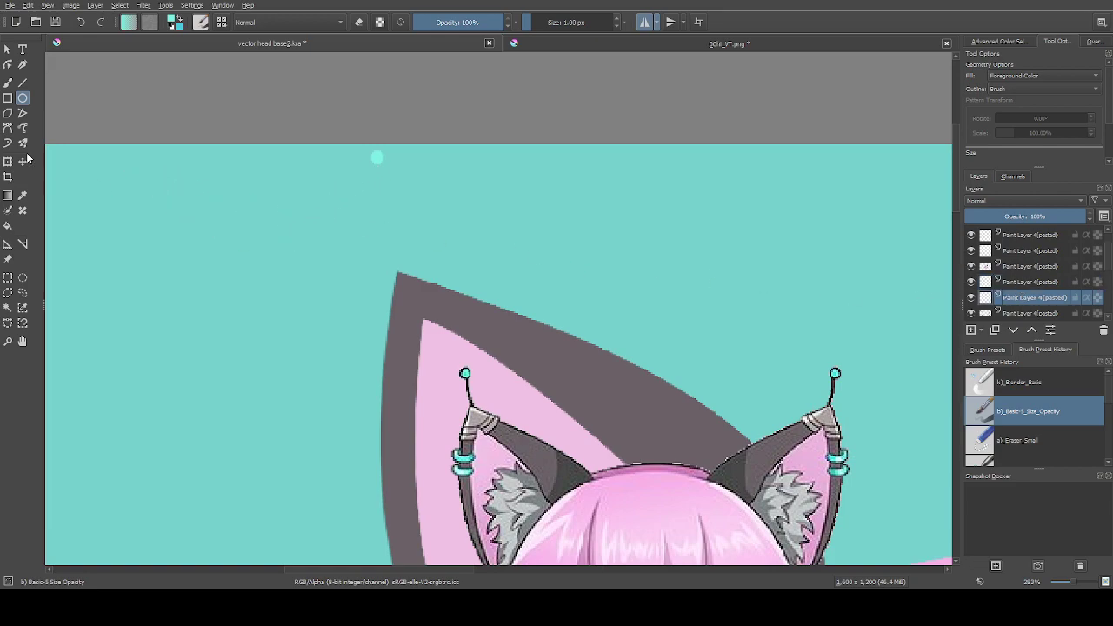
scroll(470, 374, up, 2)
ctrl+click(467, 393)
scroll(467, 396, down, 2)
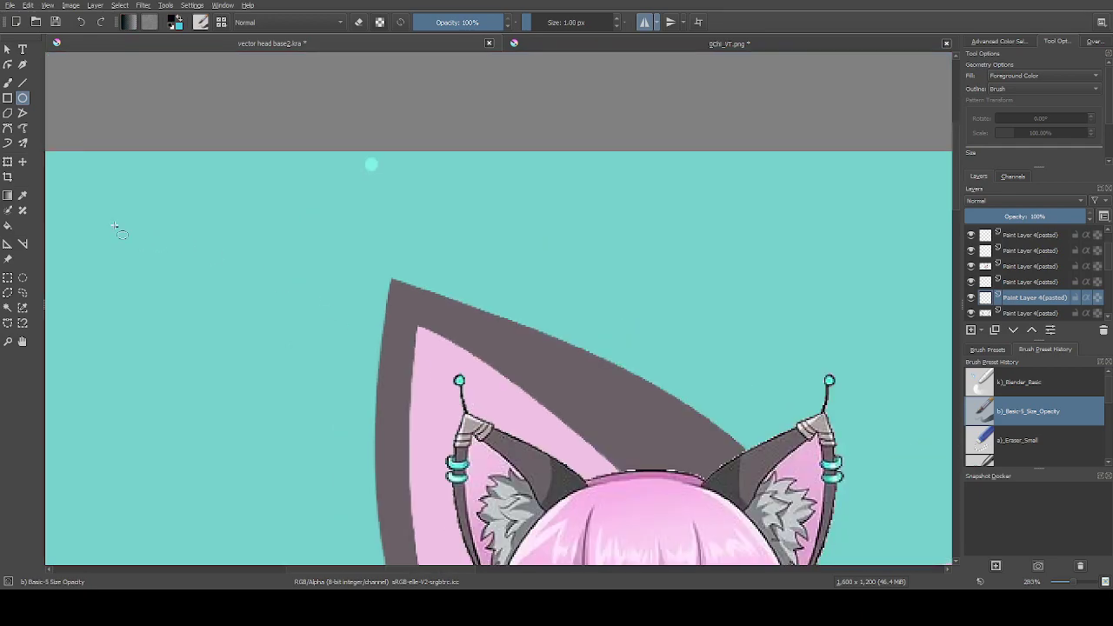
Set the Bezier curve fill to Not Filled and try a 4 px black stroke from the turquoise ball past the ear tip
click(8, 128)
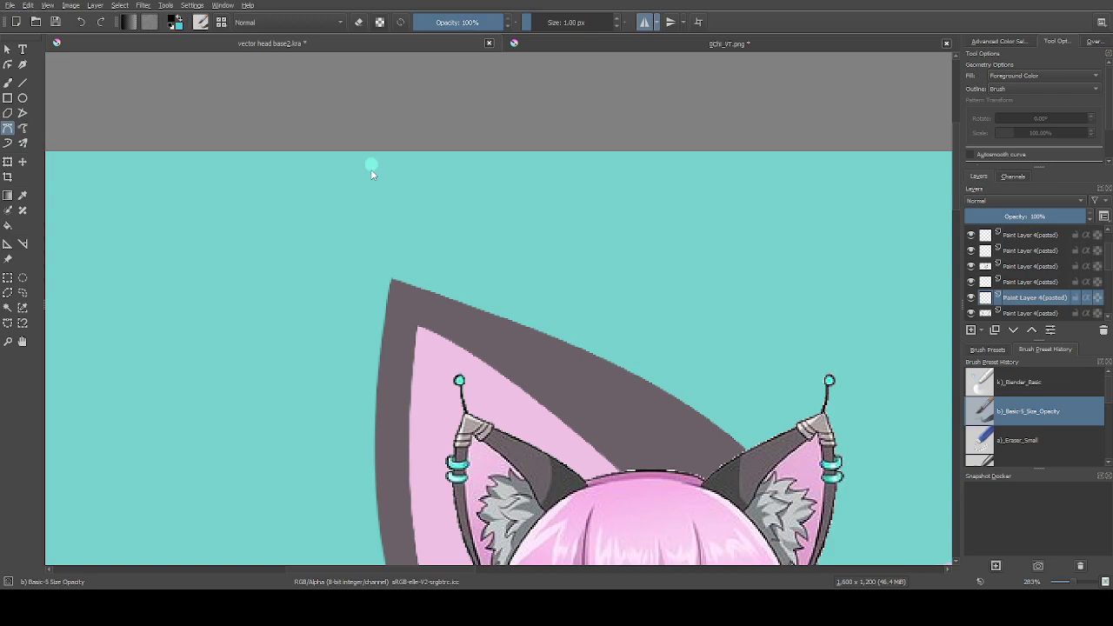
click(567, 23)
text(4)
click(371, 170)
drag(394, 282, 416, 314)
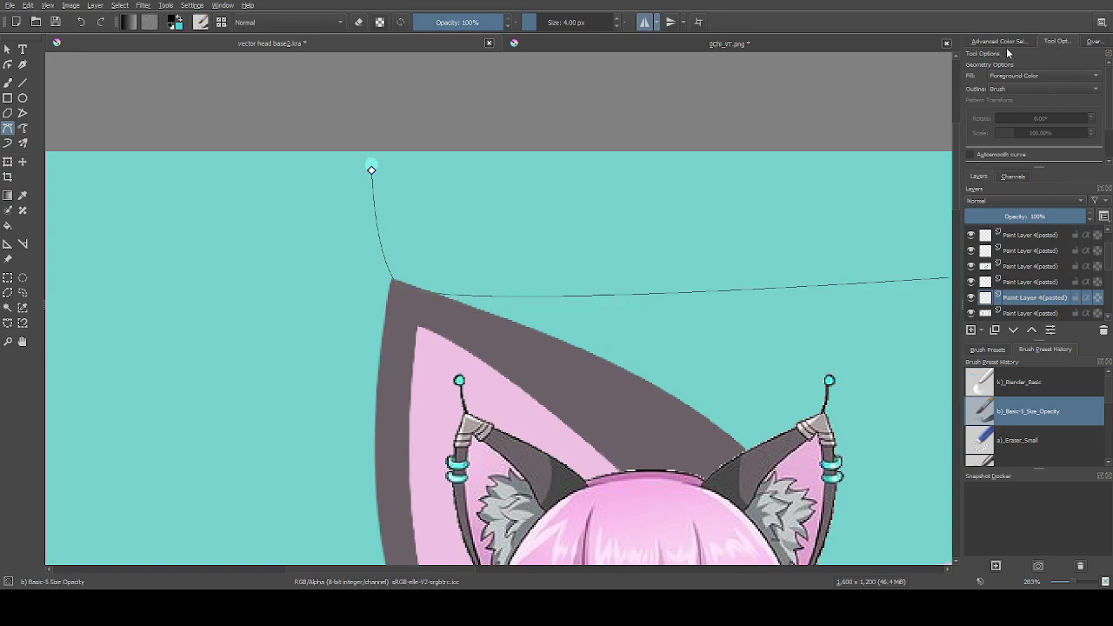
click(1026, 76)
click(1020, 70)
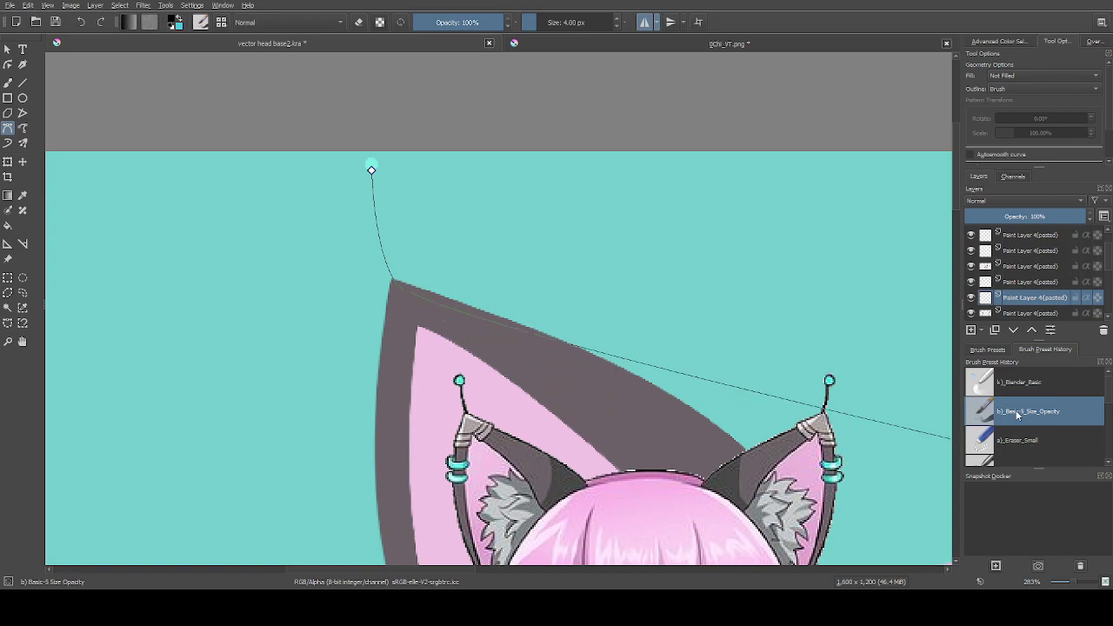
double_click(415, 306)
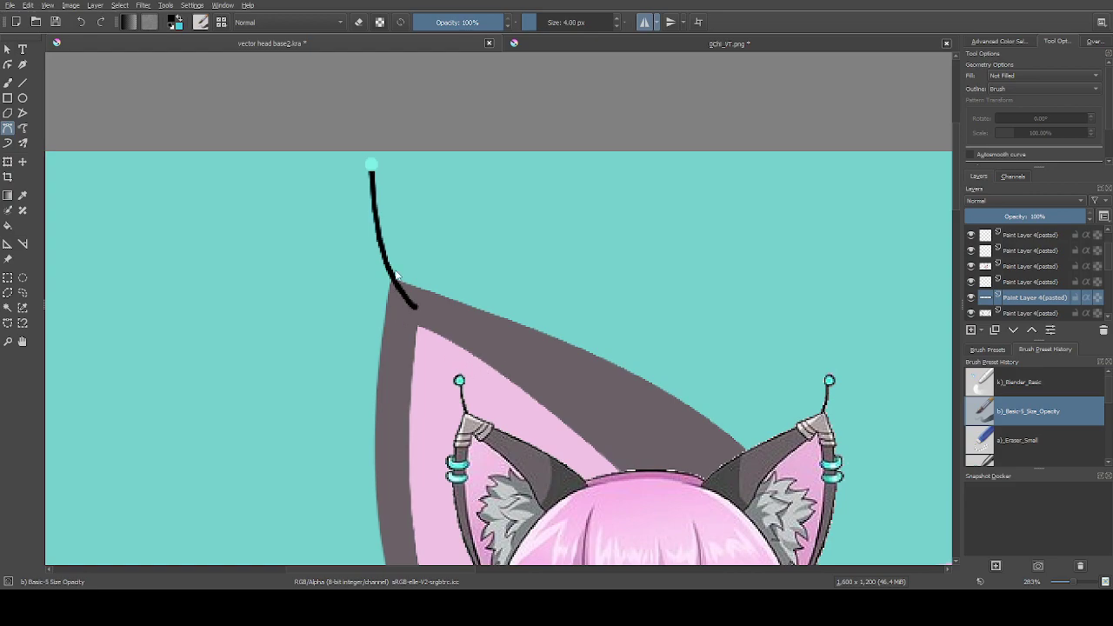
key(ctrl+z)
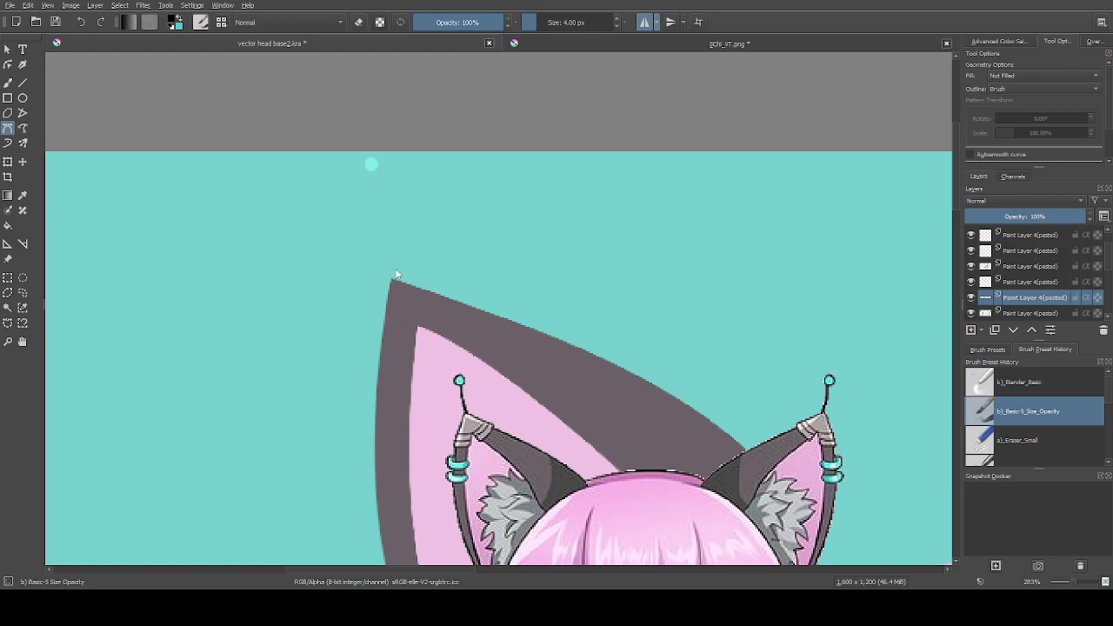
Draw the black antenna stem as a 3 px curve from the turquoise ball to the ear tip
click(570, 22)
text(3)
key(Return)
scroll(381, 186, up, 2)
click(358, 150)
mouse_move(400, 369)
mouse_down()
mouse_move(423, 385)
mouse_move(441, 433)
mouse_move(433, 423)
mouse_up()
key(Return)
scroll(459, 307, down, 2)
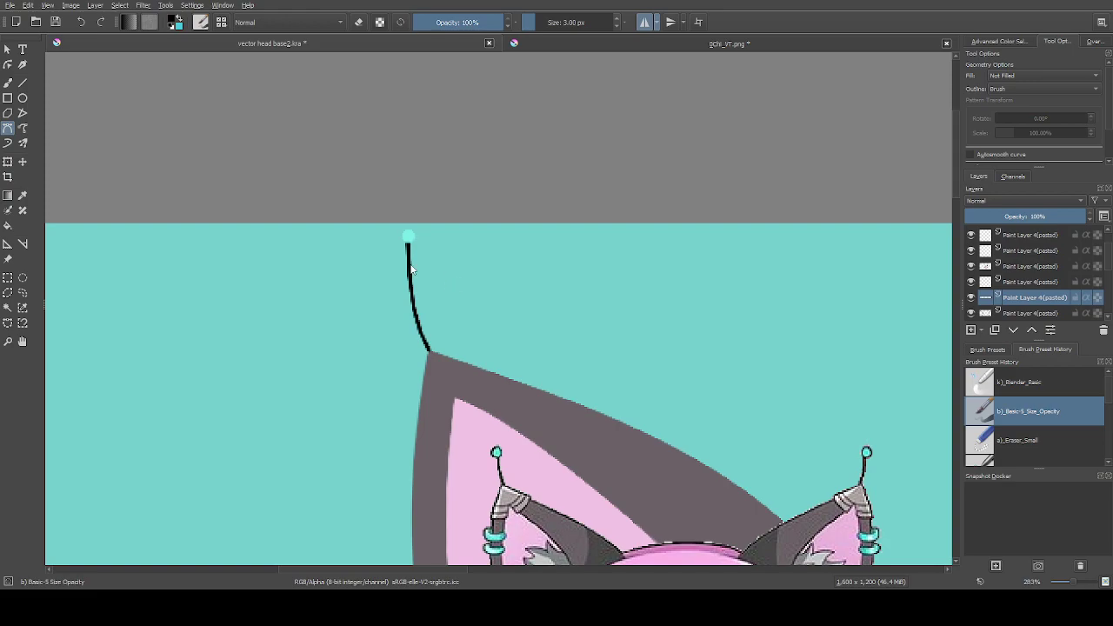
scroll(412, 269, down, 1)
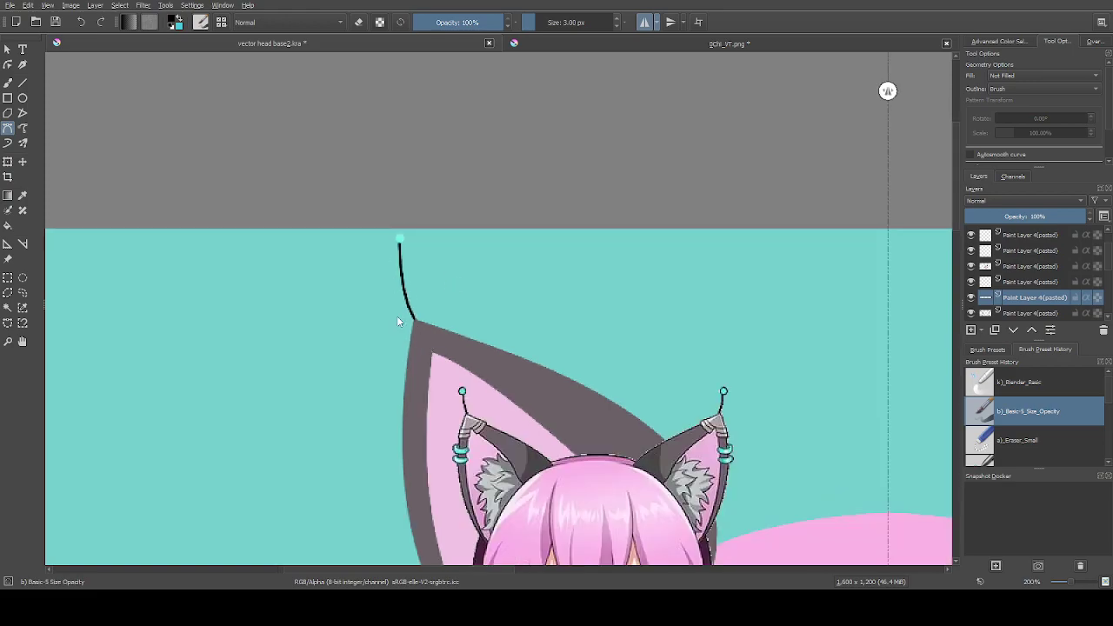
scroll(404, 316, up, 1)
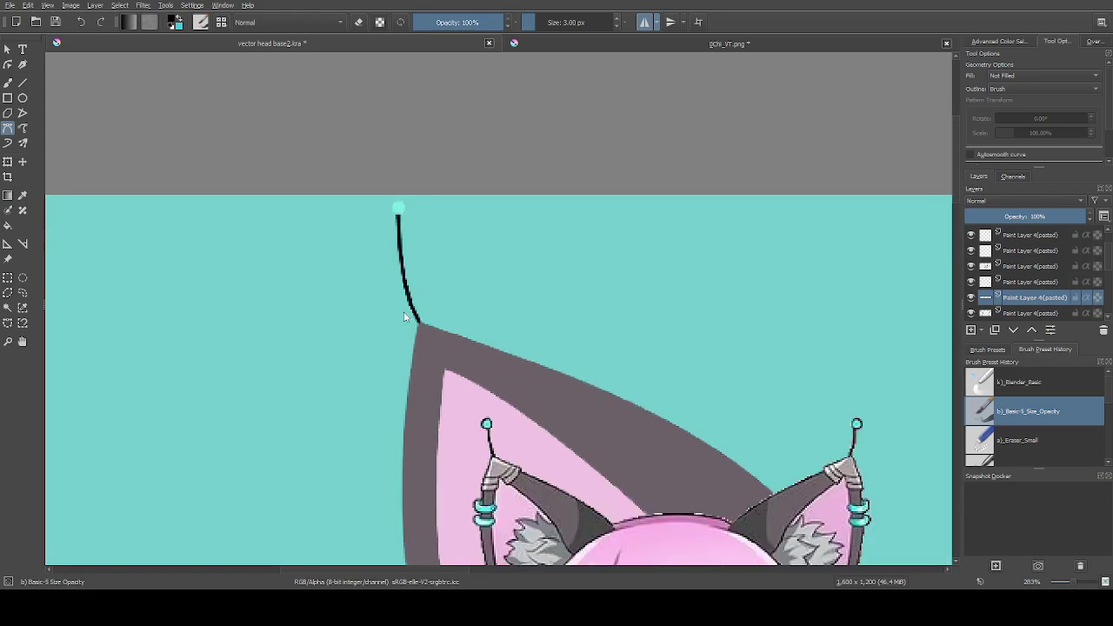
Sample the antenna ball's turquoise and prepare the Ellipse tool on the layer directly above the stem's layer
ctrl+click(398, 208)
click(1039, 284)
click(23, 98)
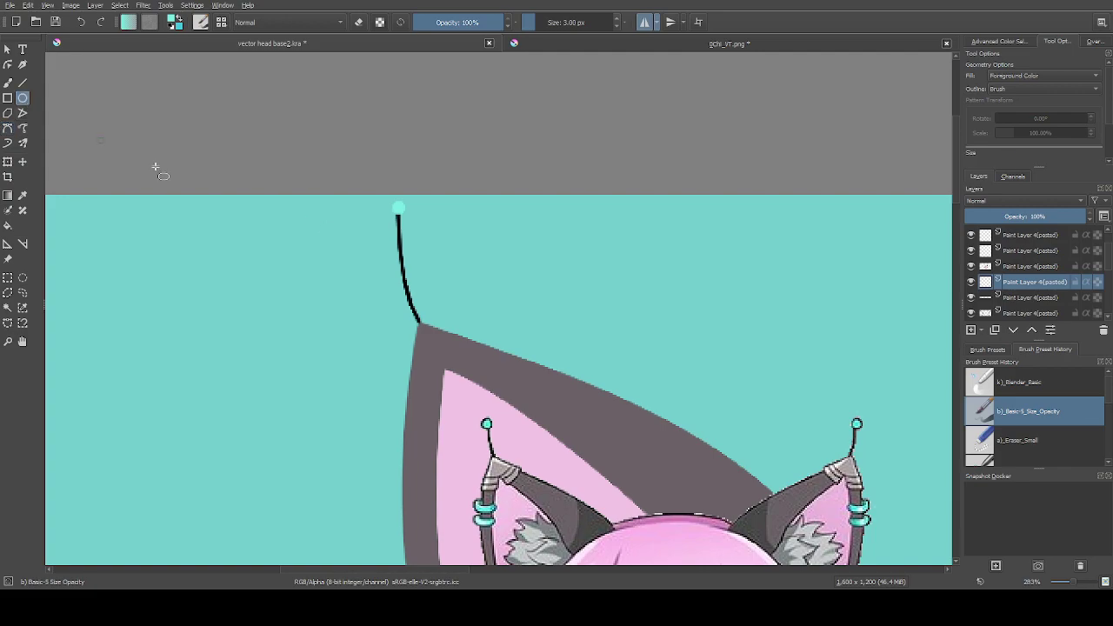
Try a larger filled turquoise ball over the upper end of the antenna stem and undo it
drag(382, 202, 415, 232)
scroll(380, 278, down, 1)
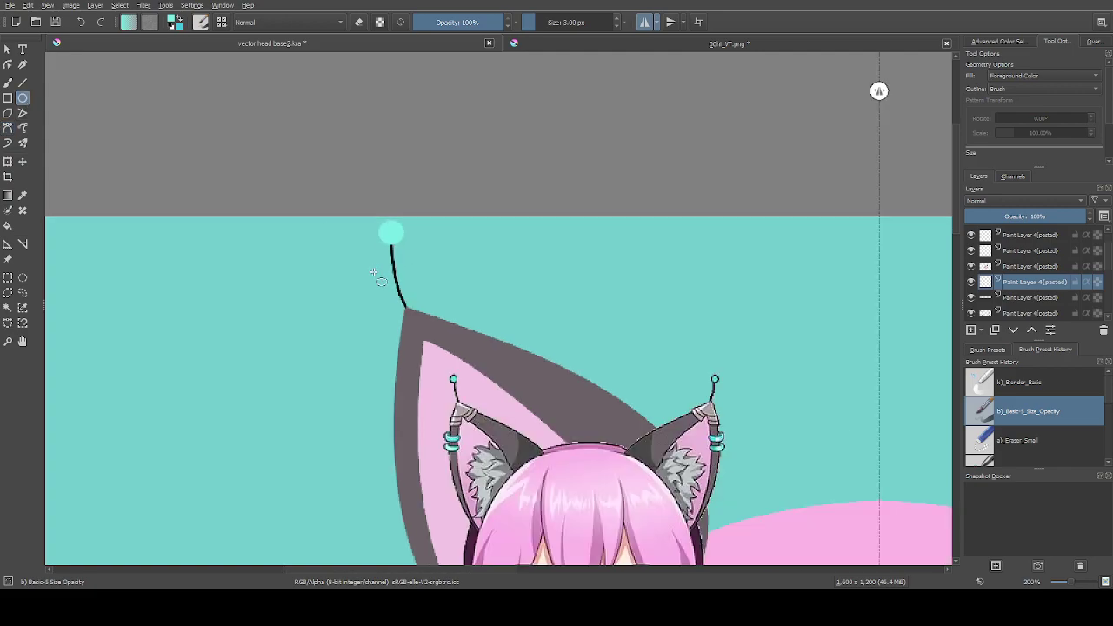
scroll(380, 278, down, 1)
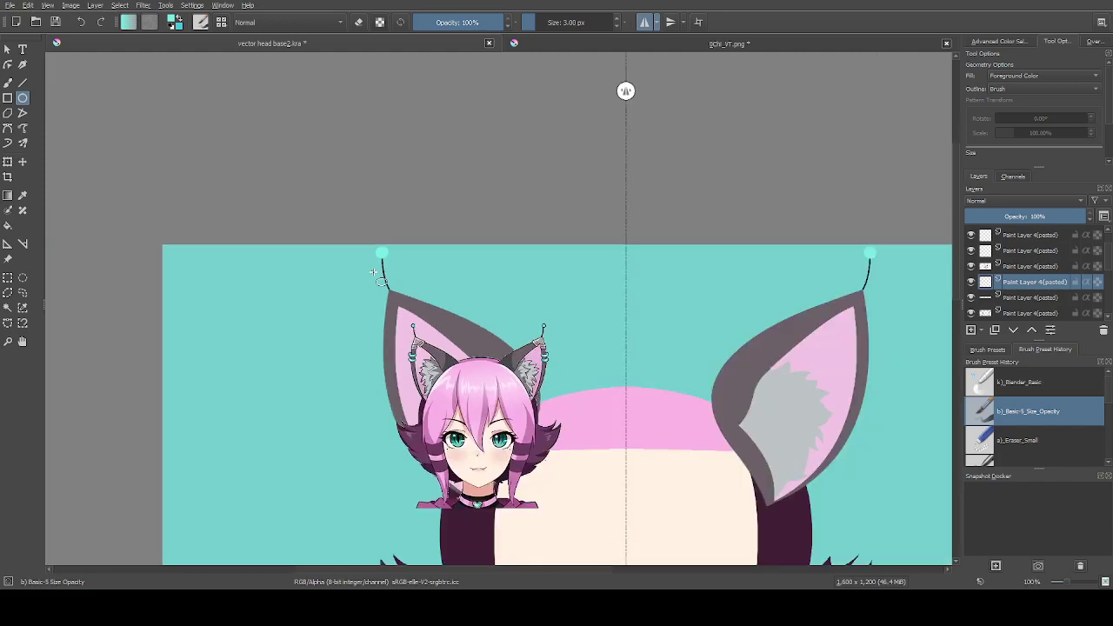
scroll(376, 274, up, 2)
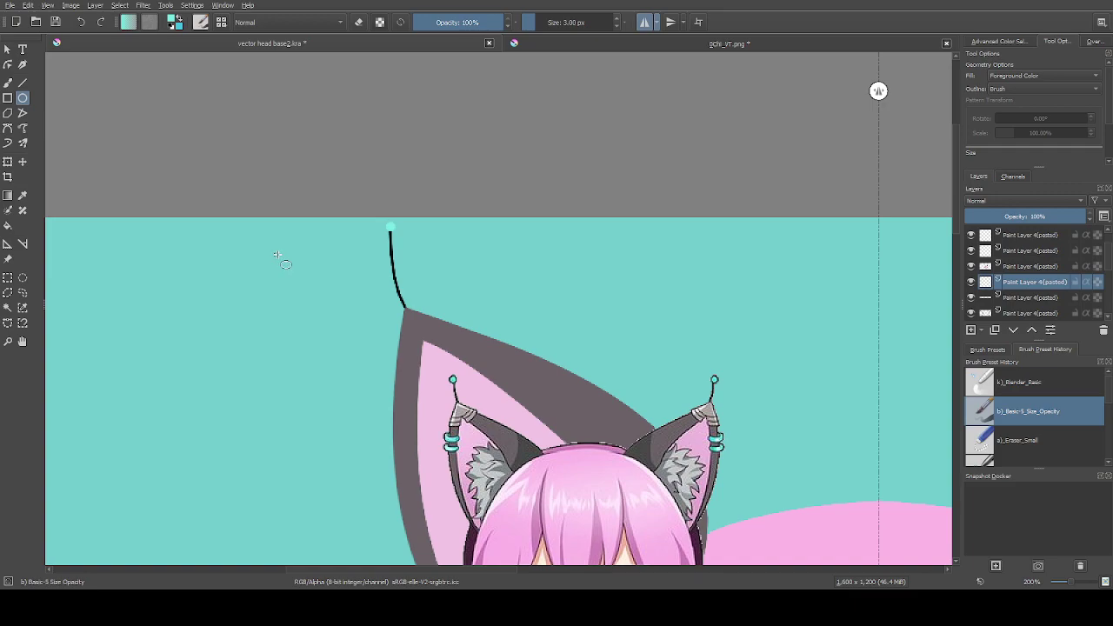
scroll(402, 254, up, 2)
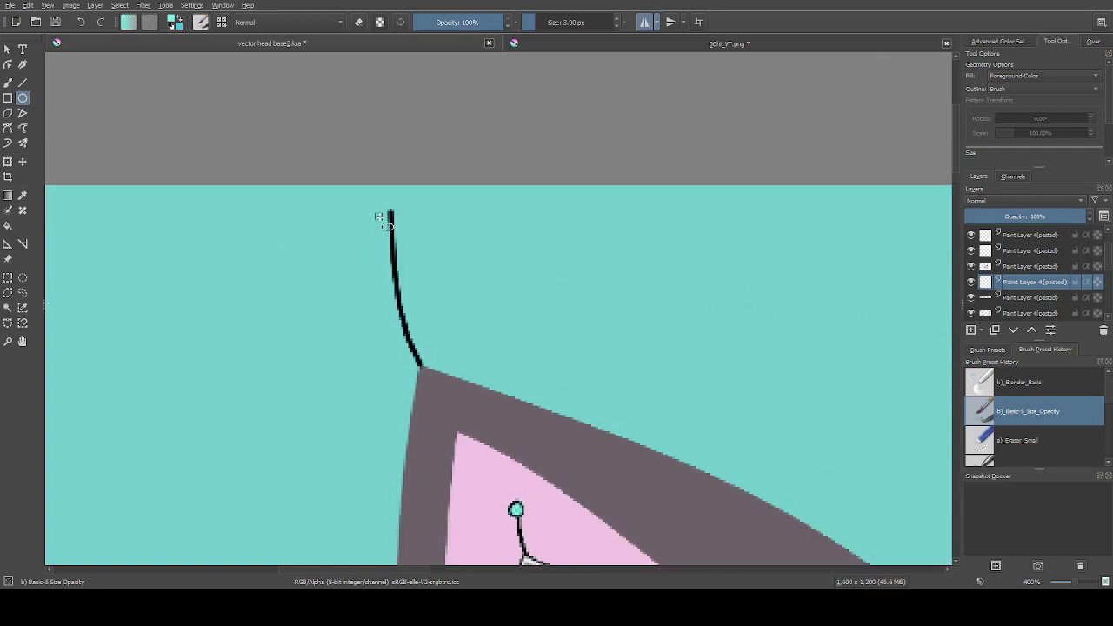
right_click(423, 266)
click(265, 275)
drag(372, 218, 408, 254)
scroll(409, 254, down, 2)
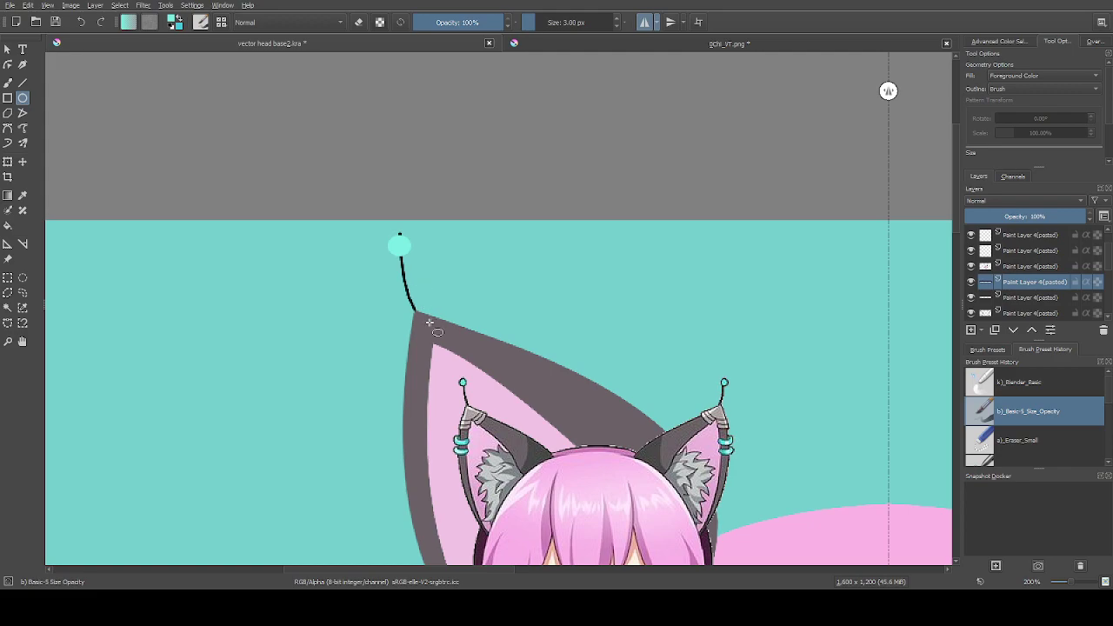
key(ctrl+z)
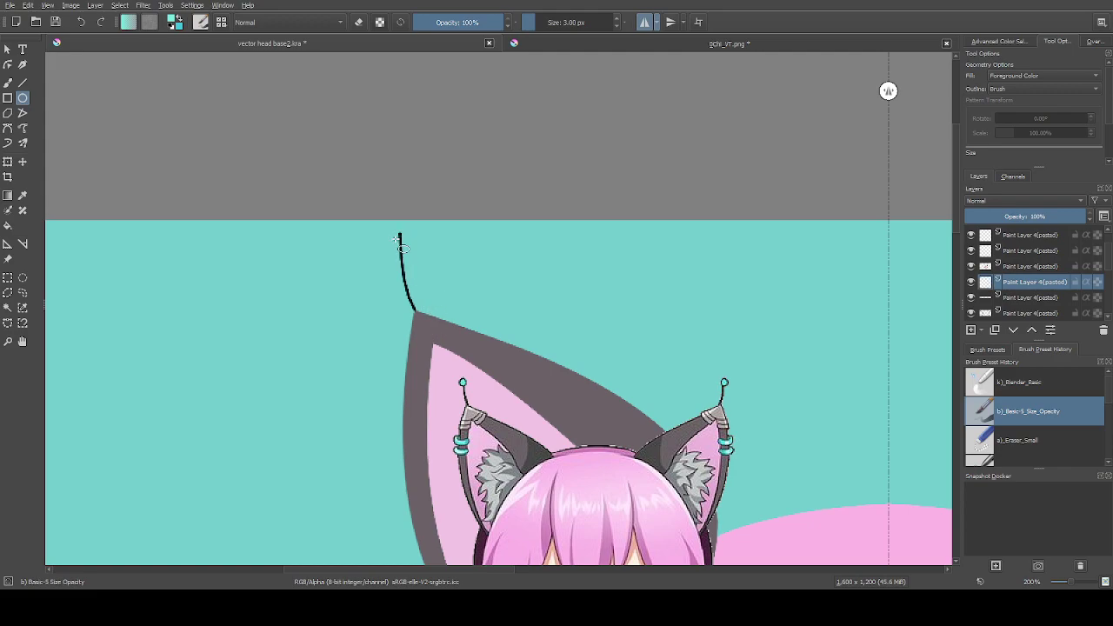
Draw a filled turquoise ball near the antenna stem's upper end and erase the stem tip protruding above it
drag(393, 237, 418, 263)
click(1023, 302)
click(1017, 439)
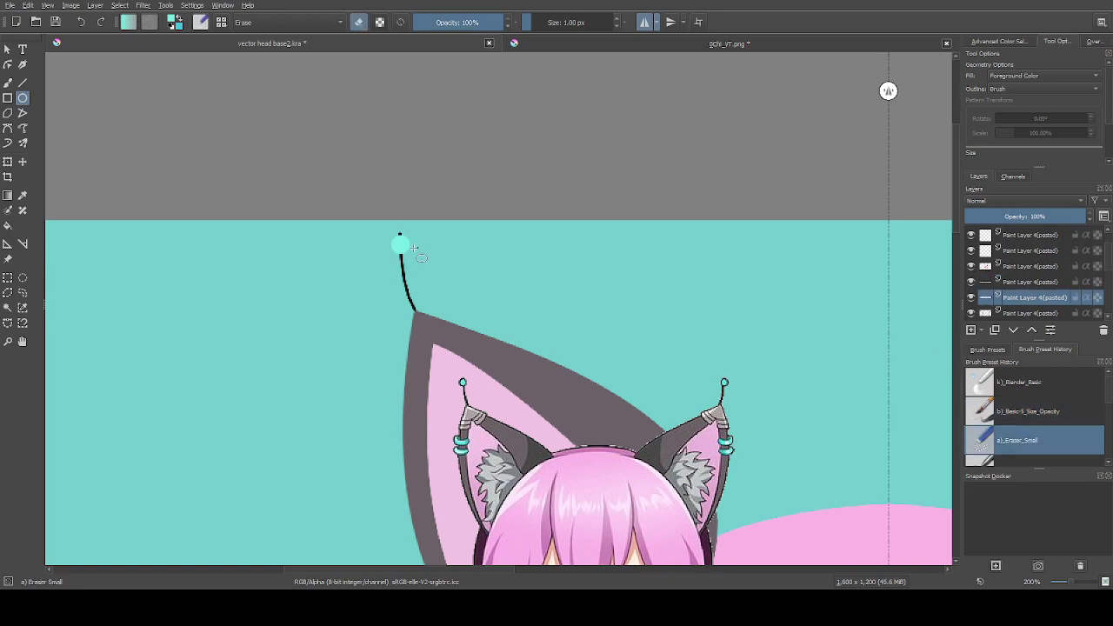
drag(363, 220, 461, 266)
click(982, 410)
scroll(269, 286, down, 2)
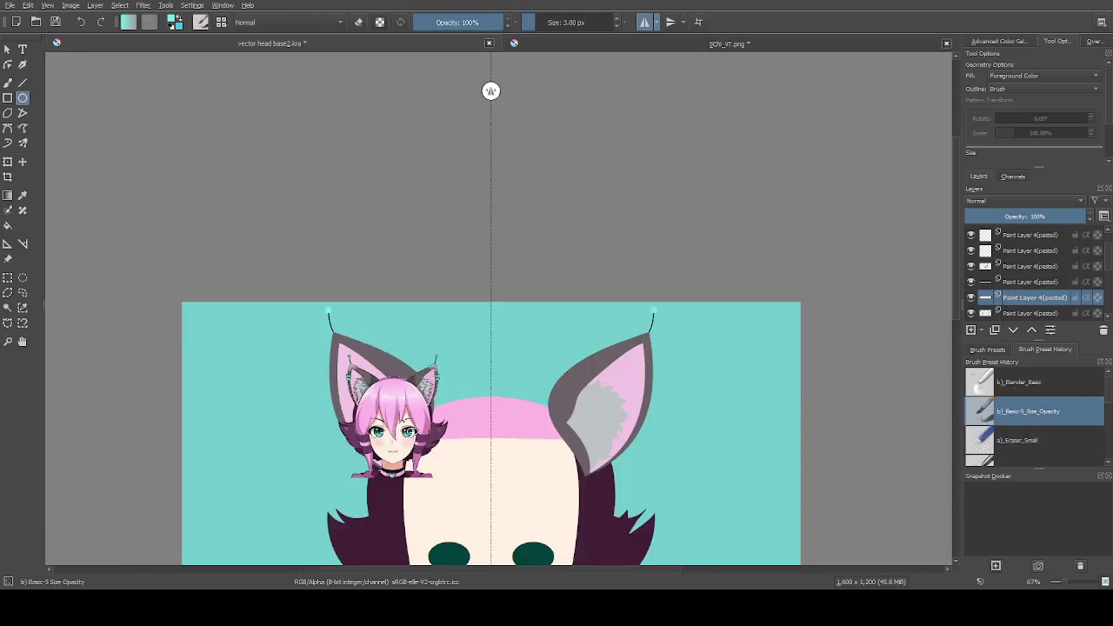
scroll(280, 344, up, 1)
scroll(317, 349, up, 1)
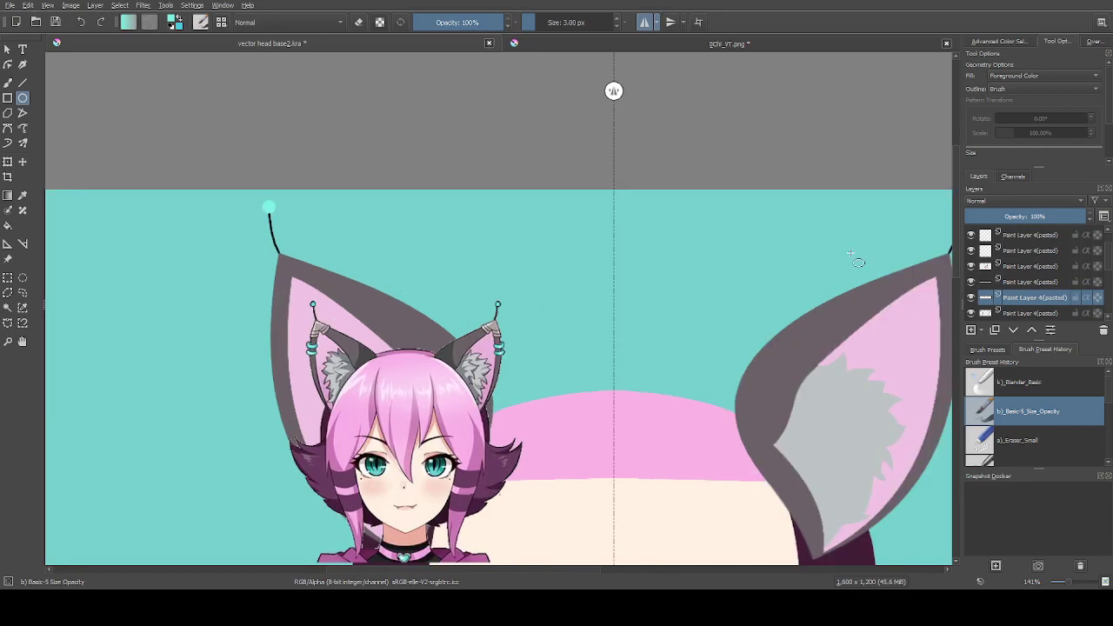
On the antenna ball's layer, outline a crescent-shaped turquoise earring across the ear's outer edge with a 3 px Bezier curve
click(1012, 282)
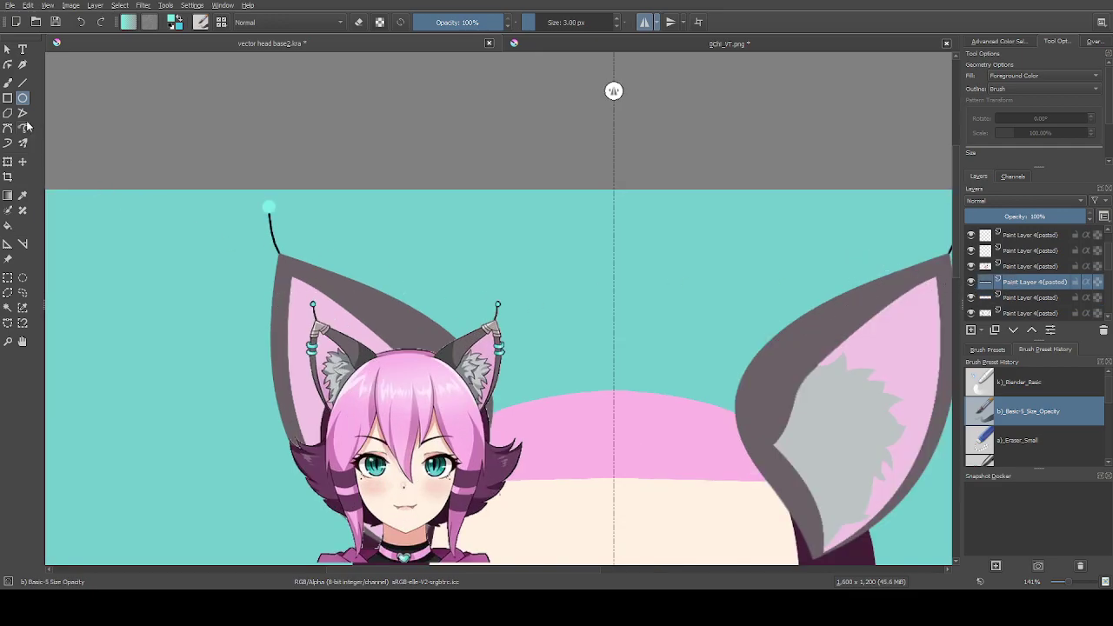
scroll(287, 367, up, 2)
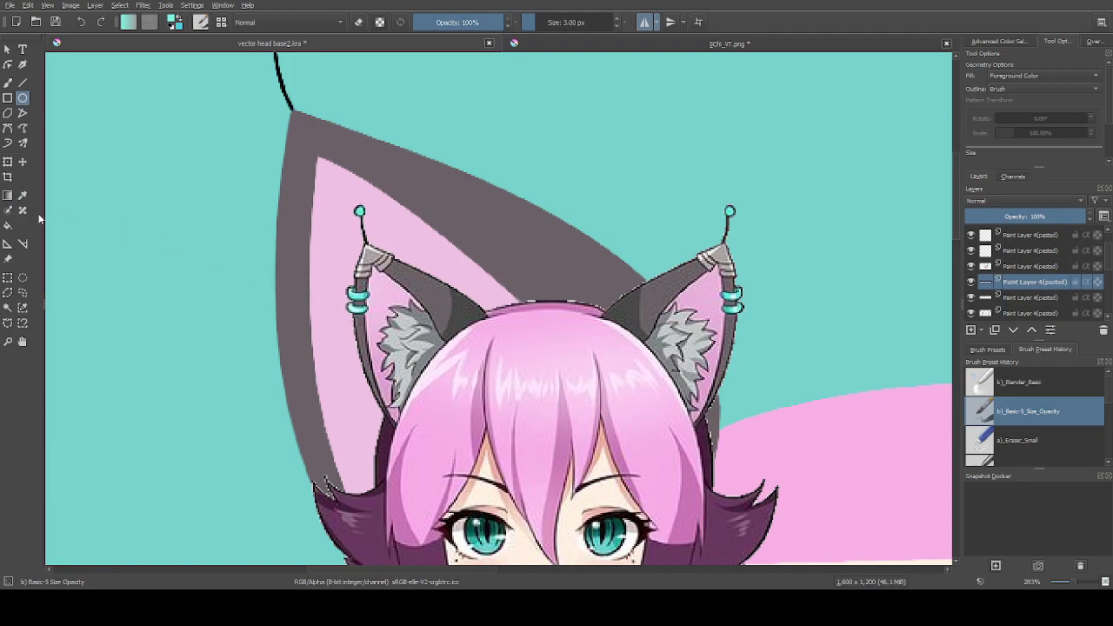
click(7, 129)
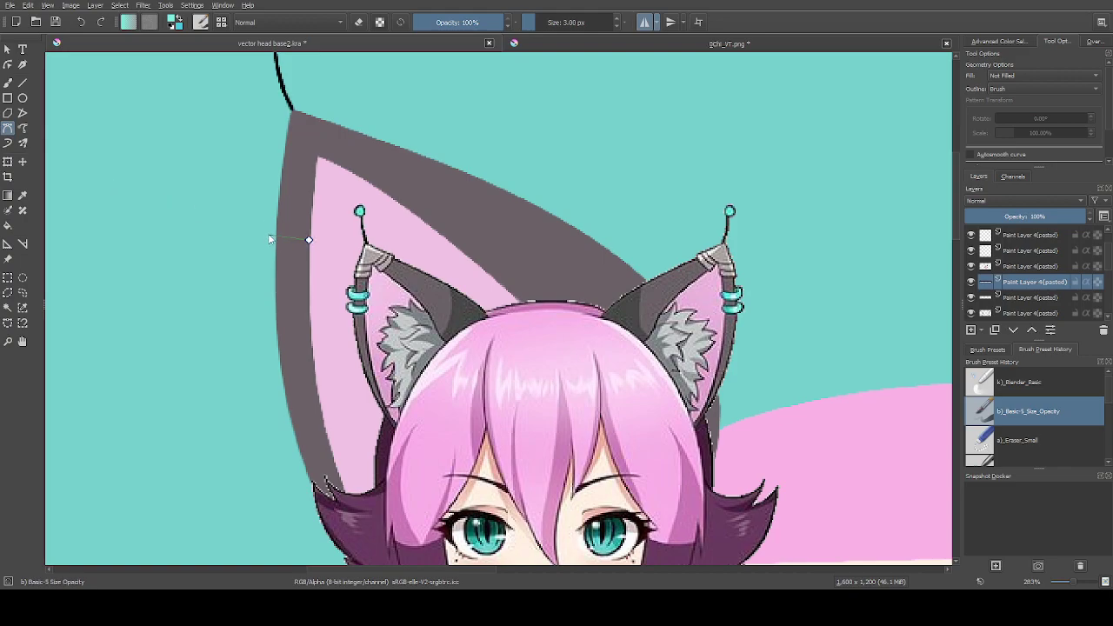
drag(254, 229, 261, 207)
drag(308, 240, 369, 214)
key(Return)
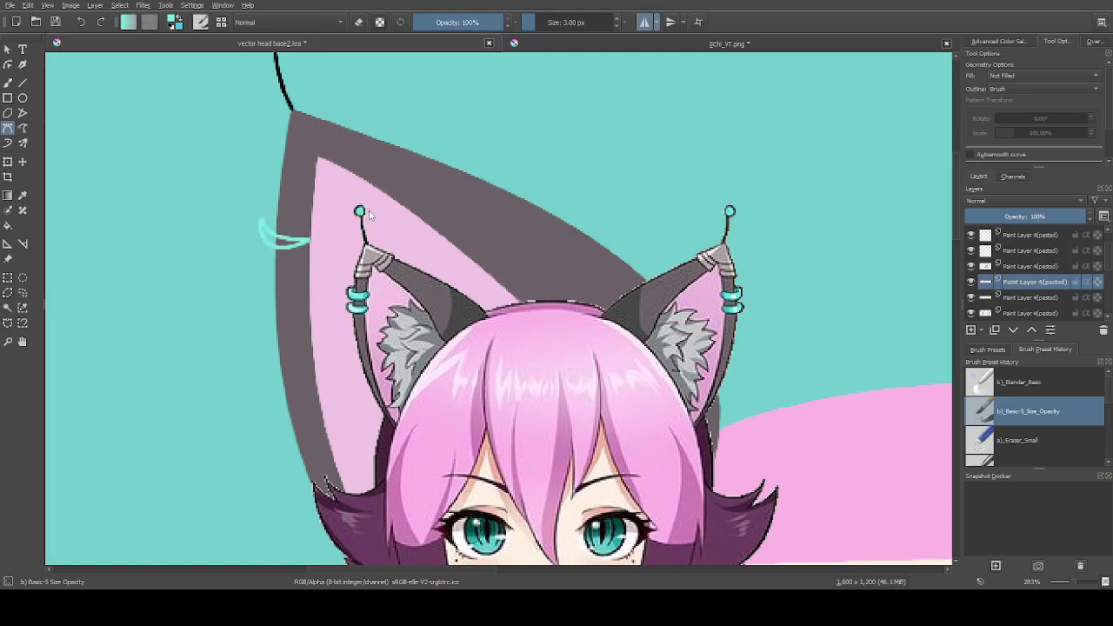
Redraw the crescent earring as a closed Bezier shape filled with the foreground color, using a 1 px brush
click(1022, 74)
click(1014, 91)
click(568, 24)
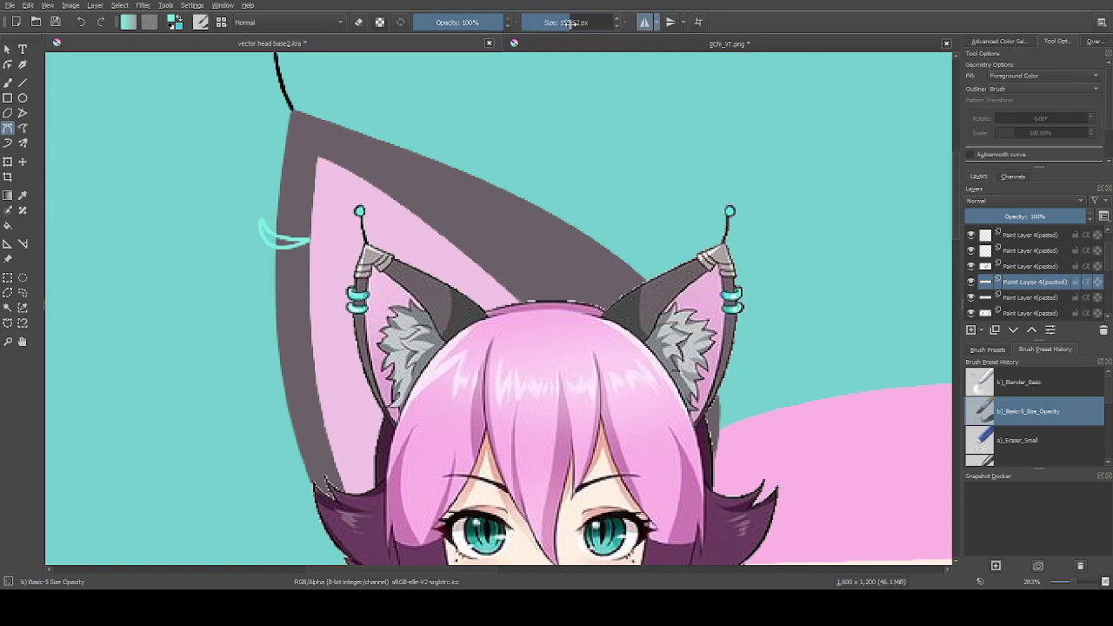
drag(569, 24, 530, 23)
scroll(332, 142, up, 3)
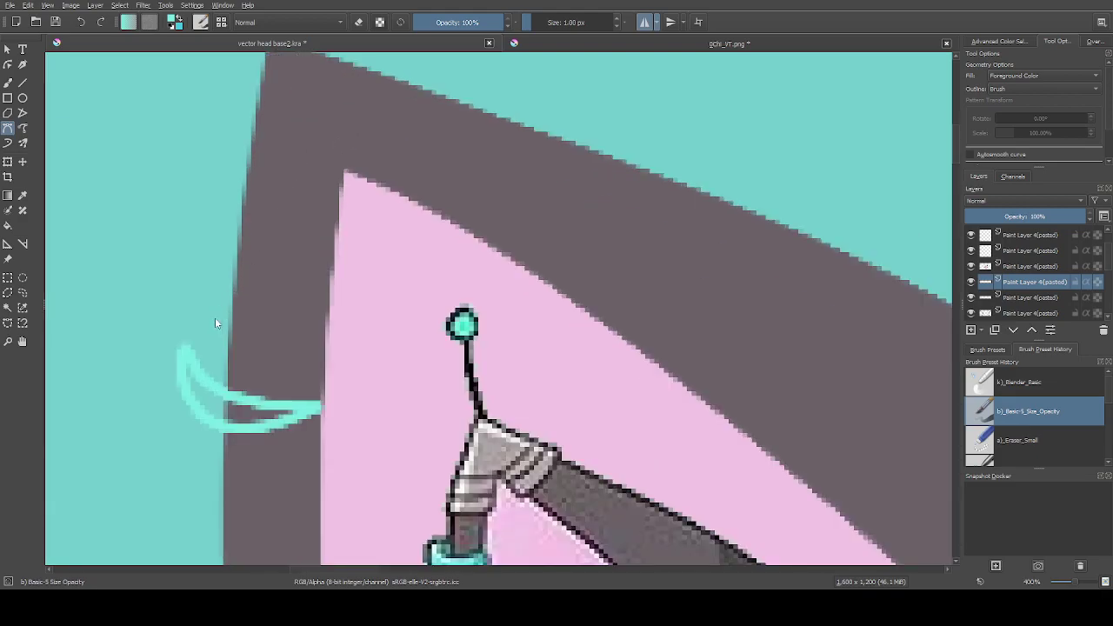
click(182, 354)
drag(333, 398, 429, 371)
key(BackSpace)
drag(322, 405, 382, 382)
mouse_move(183, 354)
mouse_down()
mouse_move(197, 270)
mouse_move(181, 211)
mouse_up()
key(Return)
scroll(346, 337, down, 2)
scroll(354, 405, up, 1)
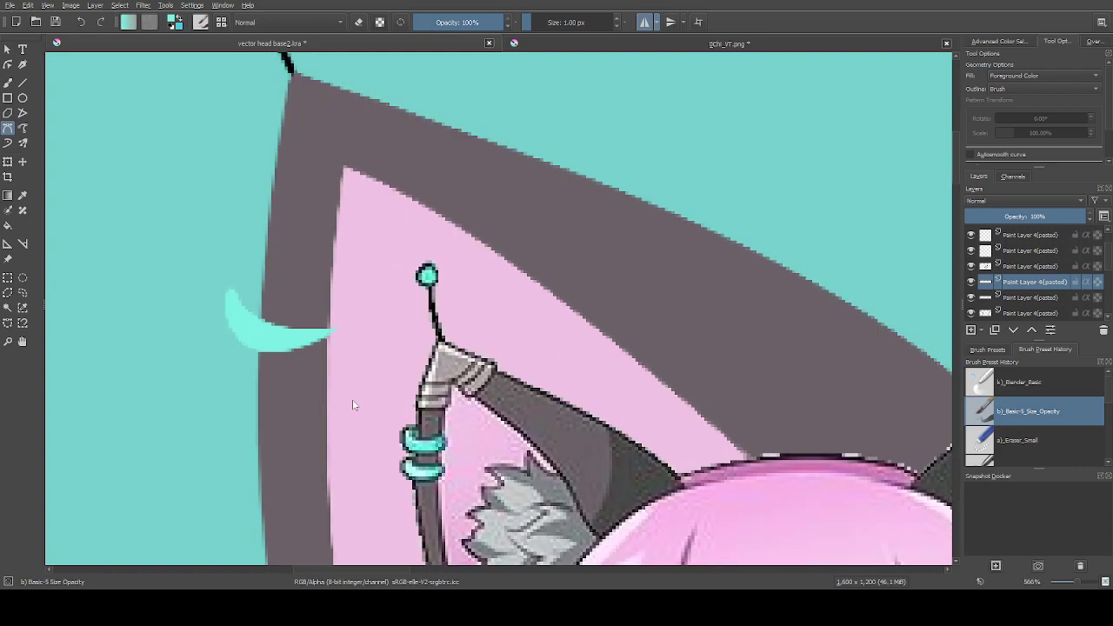
Round off the earring's pointed inner end with a small filled turquoise Bezier shape over the pink inner ear
click(331, 324)
drag(318, 342, 280, 343)
key(BackSpace)
drag(293, 350, 229, 355)
key(Return)
scroll(357, 299, down, 1)
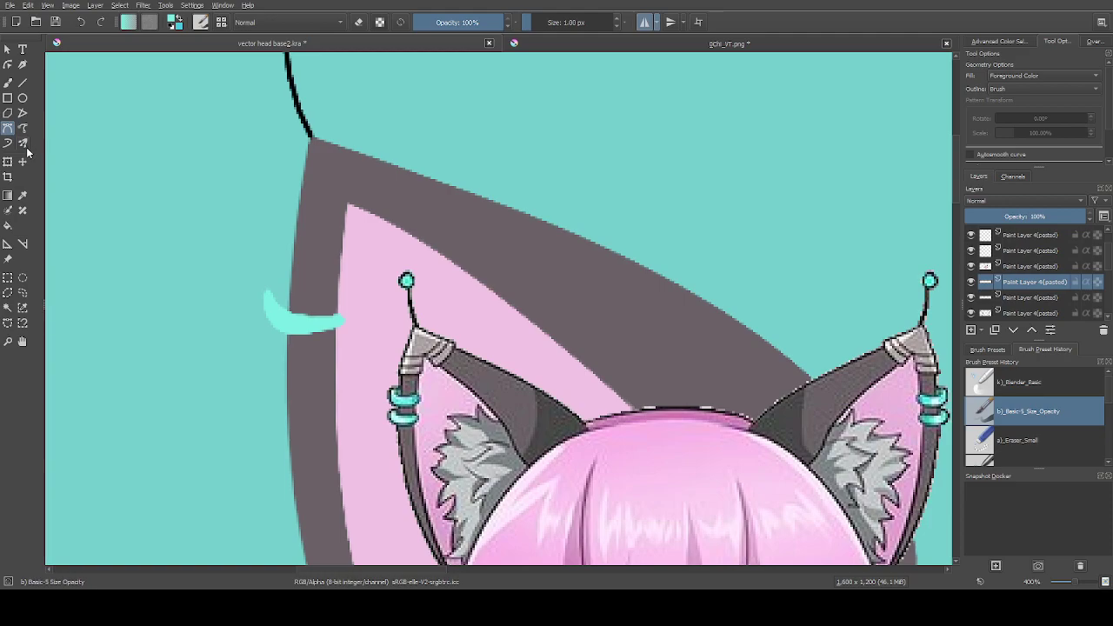
Draw a second filled turquoise crescent earring below the first one across the ear's outer edge
click(8, 277)
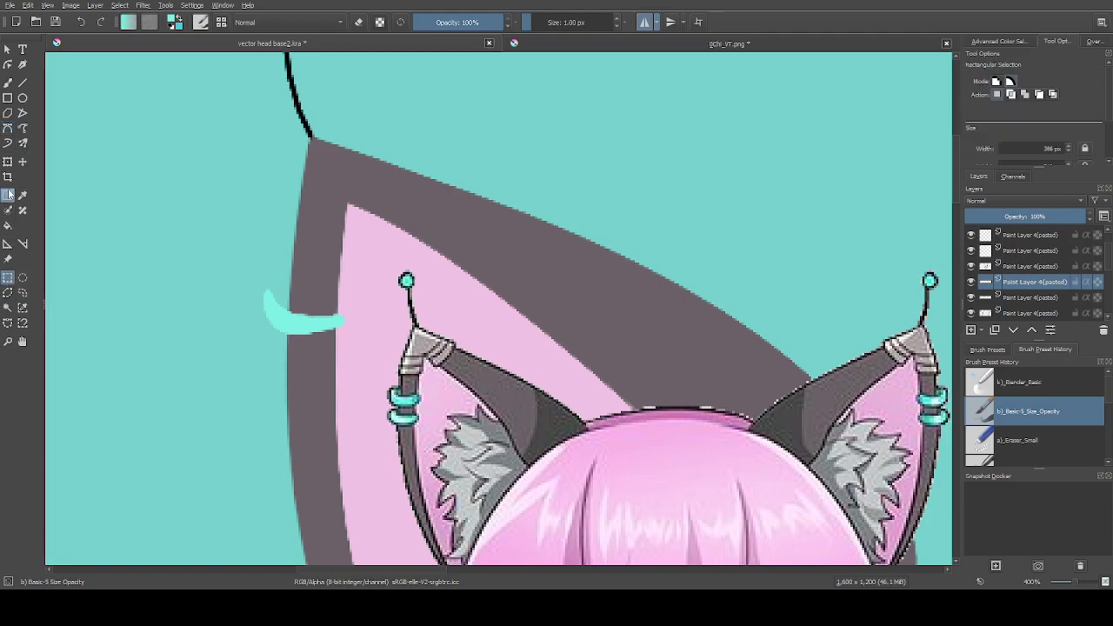
click(8, 129)
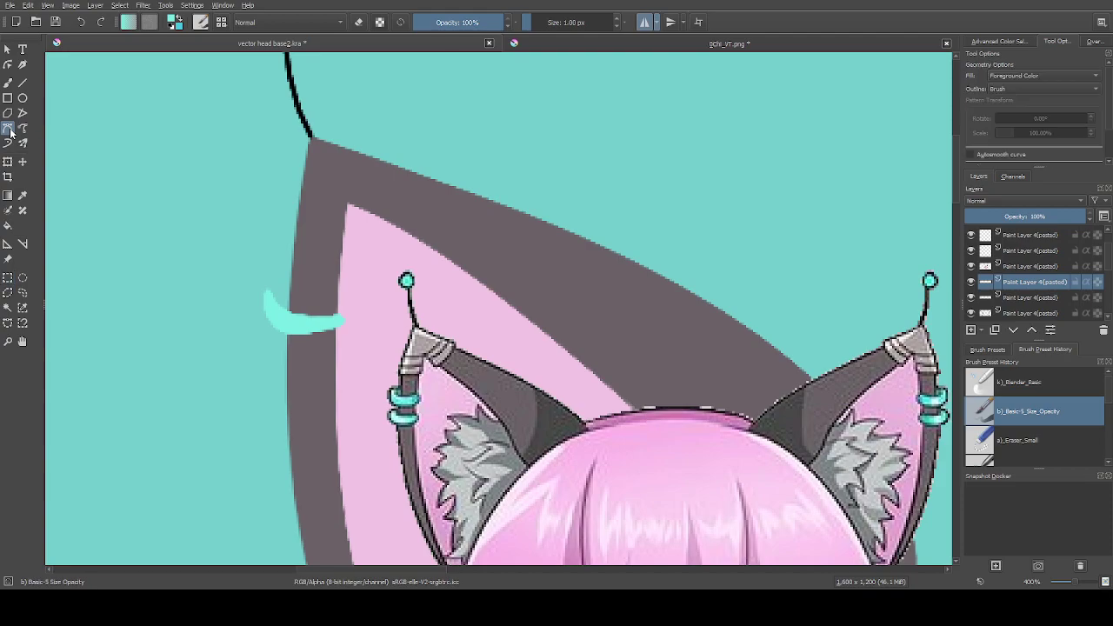
click(332, 380)
drag(333, 398, 319, 416)
drag(268, 376, 269, 364)
drag(331, 382, 367, 367)
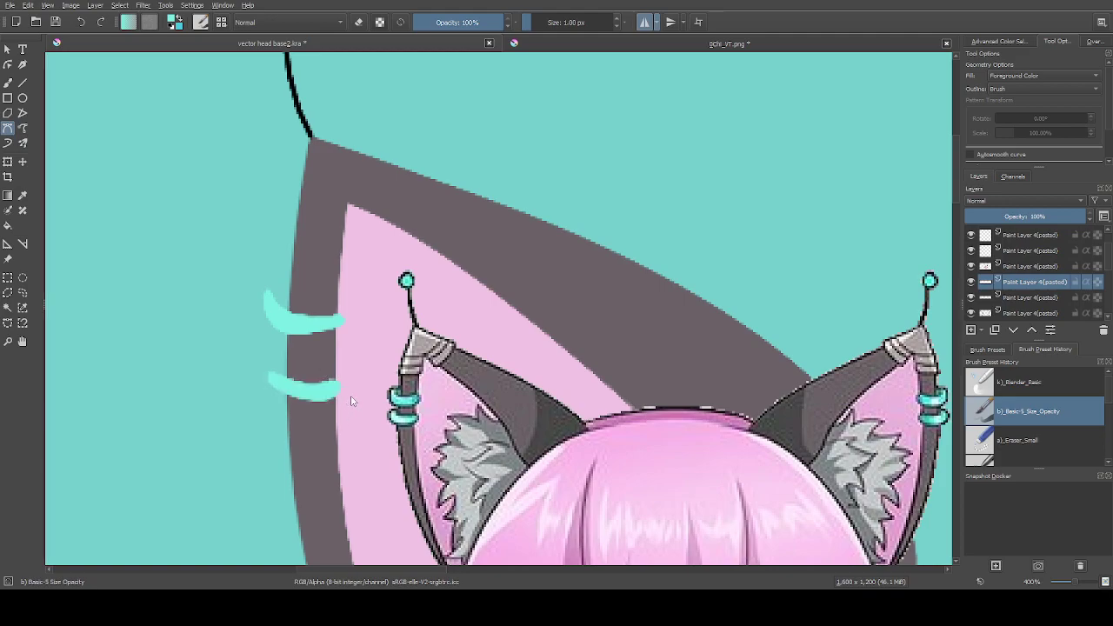
Add a paint layer beneath the ear artwork and draw the upper earring's turquoise back curve behind the ear's edge
scroll(1024, 295, down, 2)
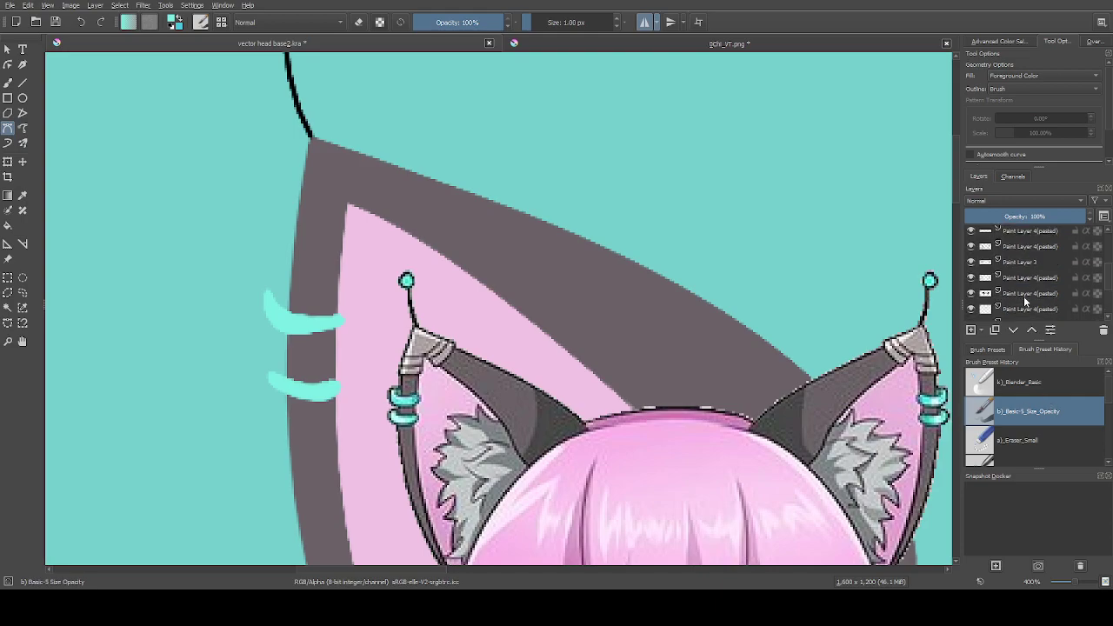
click(1026, 309)
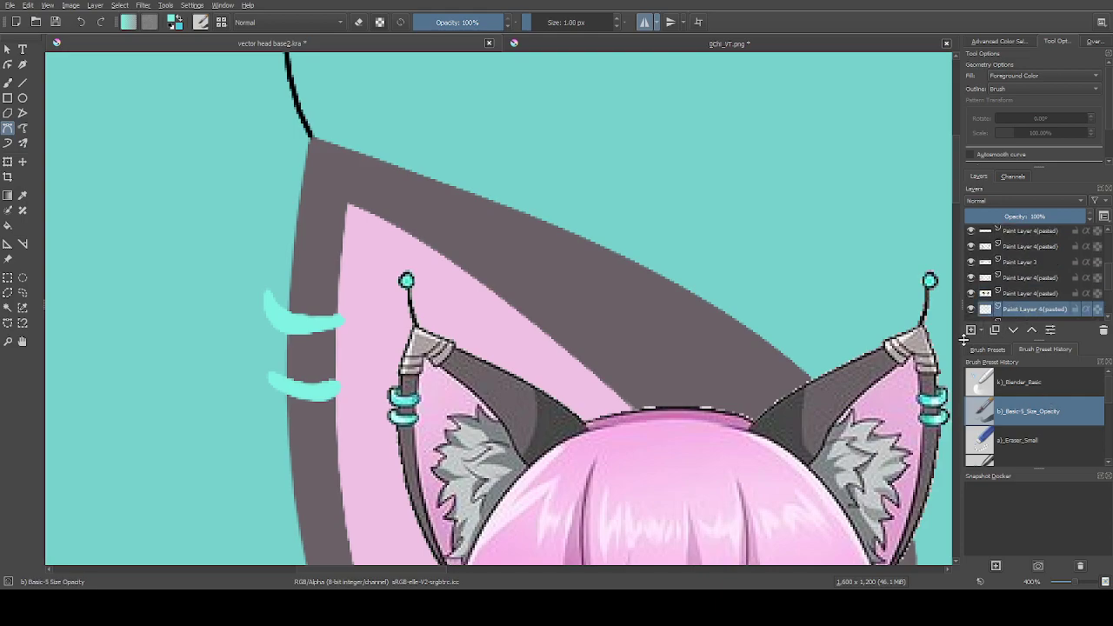
scroll(285, 301, up, 2)
scroll(285, 302, up, 1)
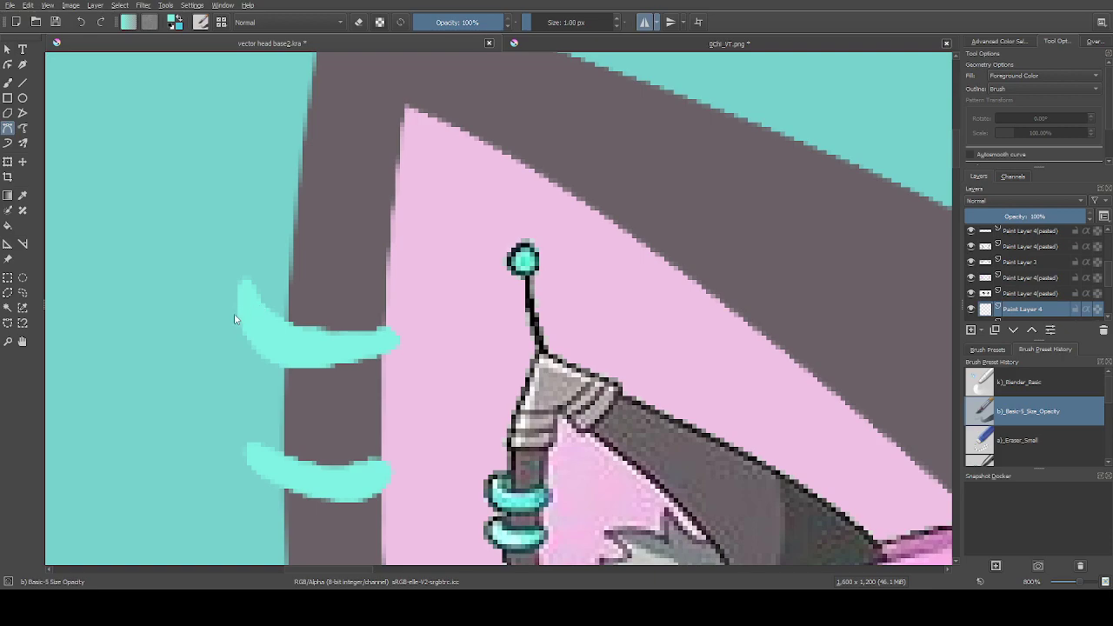
click(240, 325)
drag(365, 261, 332, 343)
double_click(240, 323)
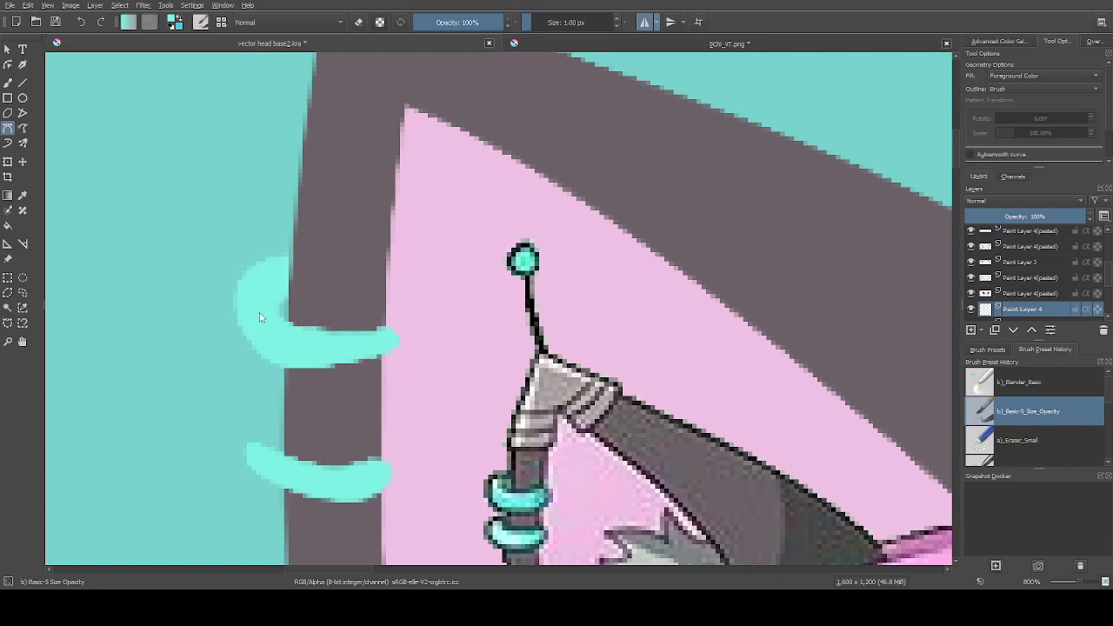
Draw the lower earring's filled turquoise back curve behind the ear's edge on the same layer
click(258, 471)
drag(326, 406, 445, 374)
click(261, 471)
scroll(325, 291, down, 3)
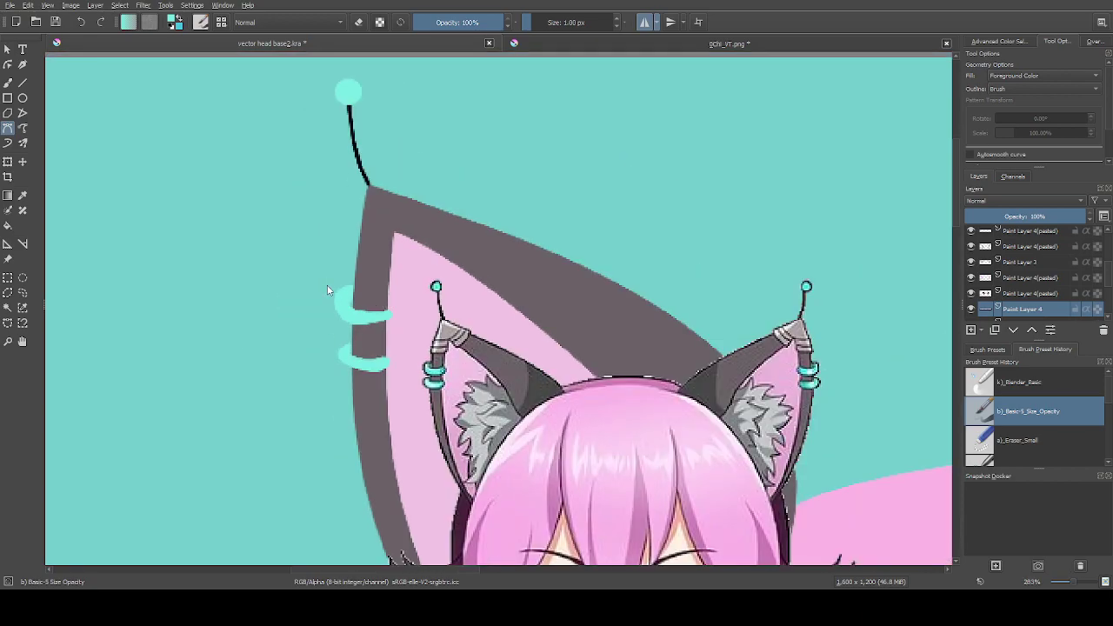
scroll(315, 281, up, 1)
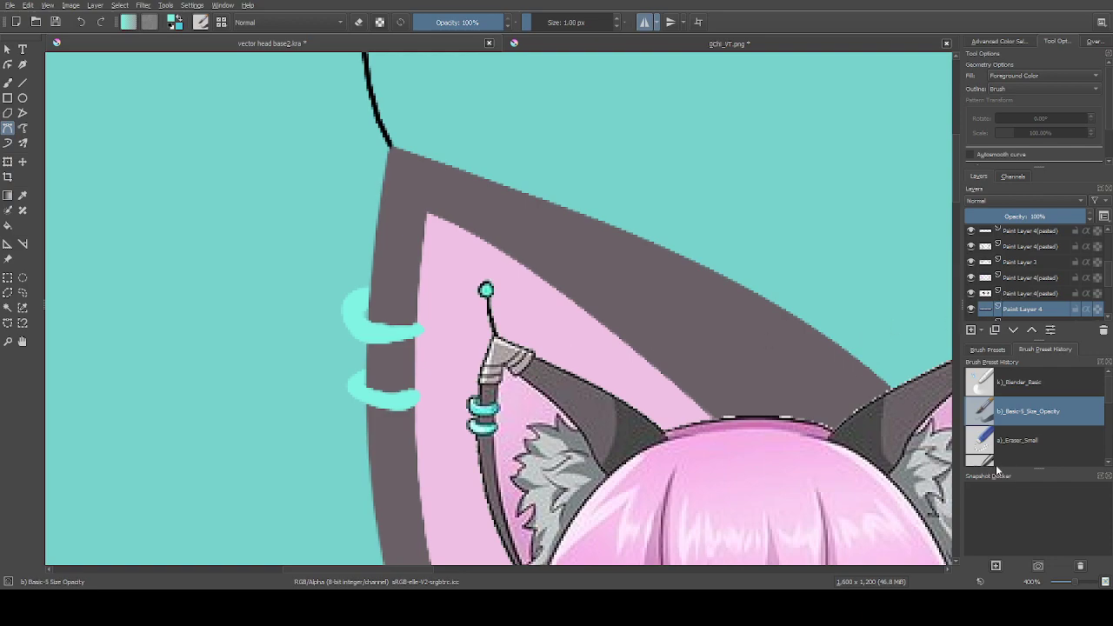
Trim the underside of the upper earring's front crescent with erasing Bezier shapes on the front earring layer, using the small eraser preset
click(1015, 446)
click(396, 347)
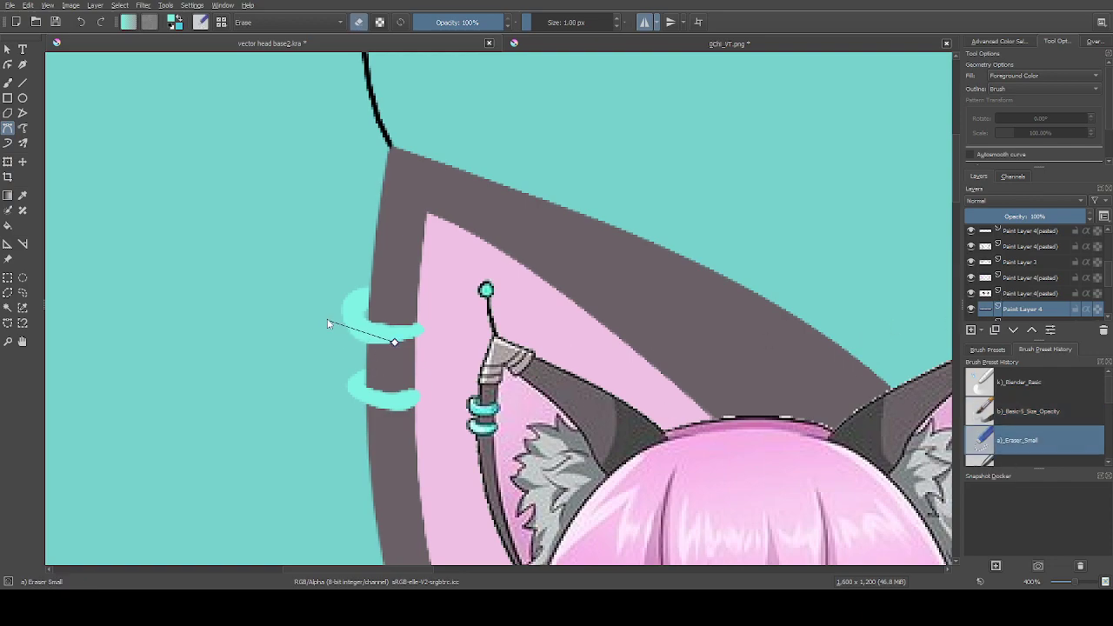
drag(340, 304, 346, 269)
click(395, 343)
scroll(1035, 282, up, 2)
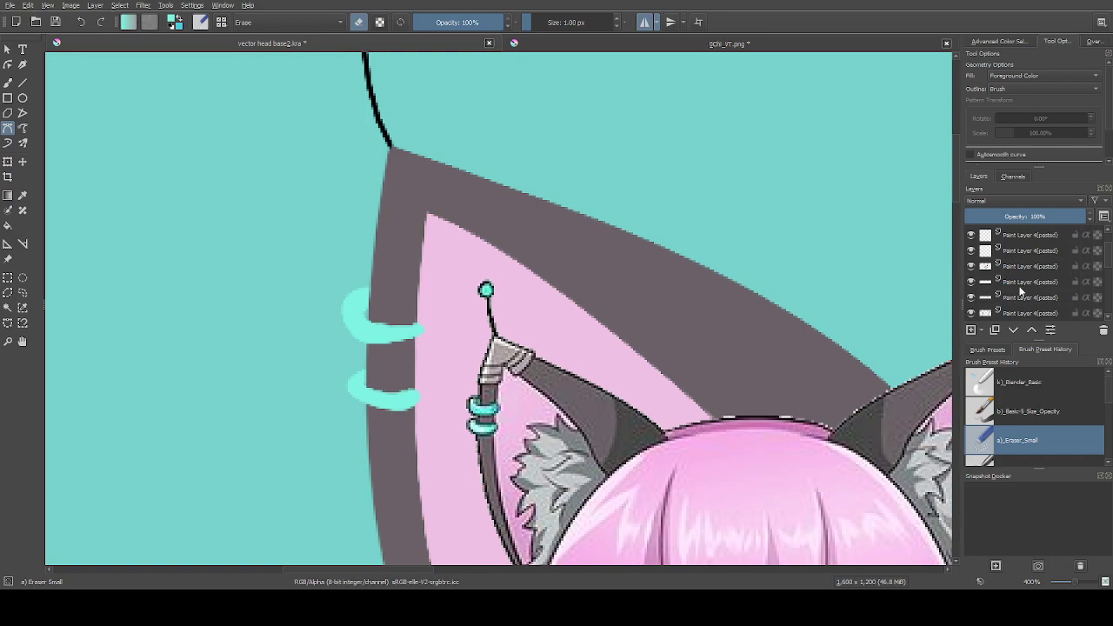
click(1023, 285)
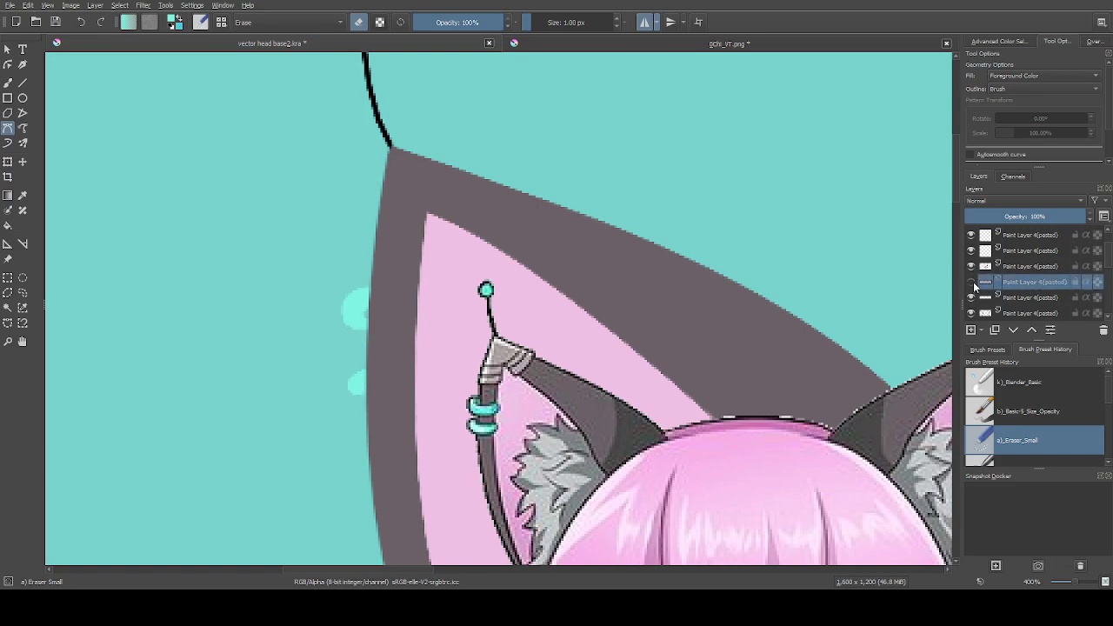
click(400, 341)
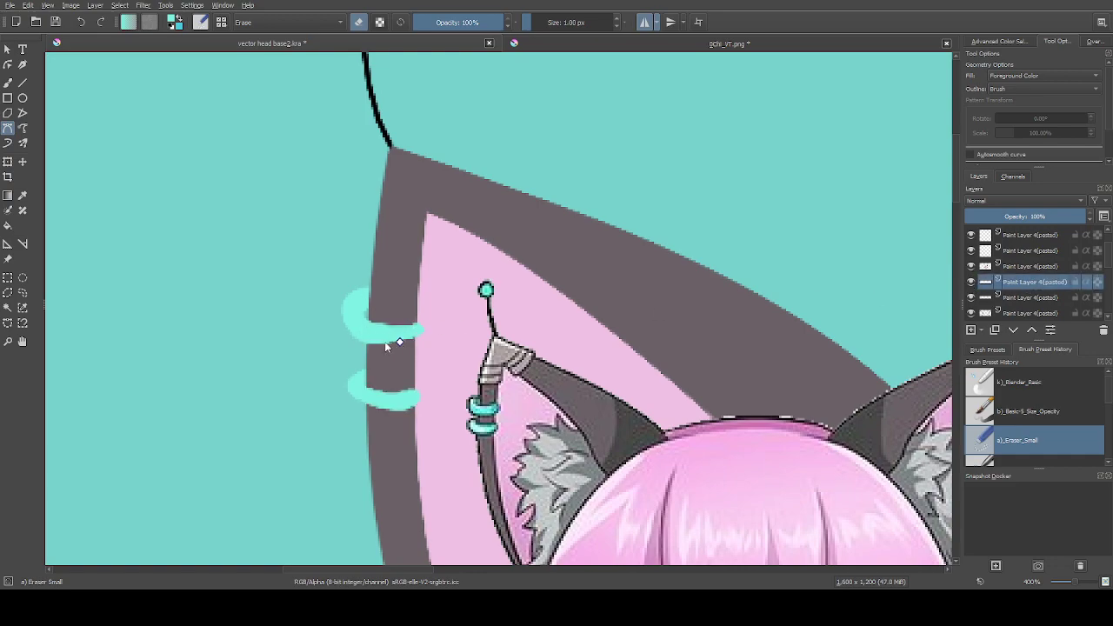
drag(334, 315, 330, 310)
click(399, 343)
drag(371, 294, 422, 272)
double_click(367, 344)
Trim the lower edge of the upper earring's back curve with an erasing Bezier shape on Paint Layer 4
scroll(1037, 299, down, 2)
click(1018, 308)
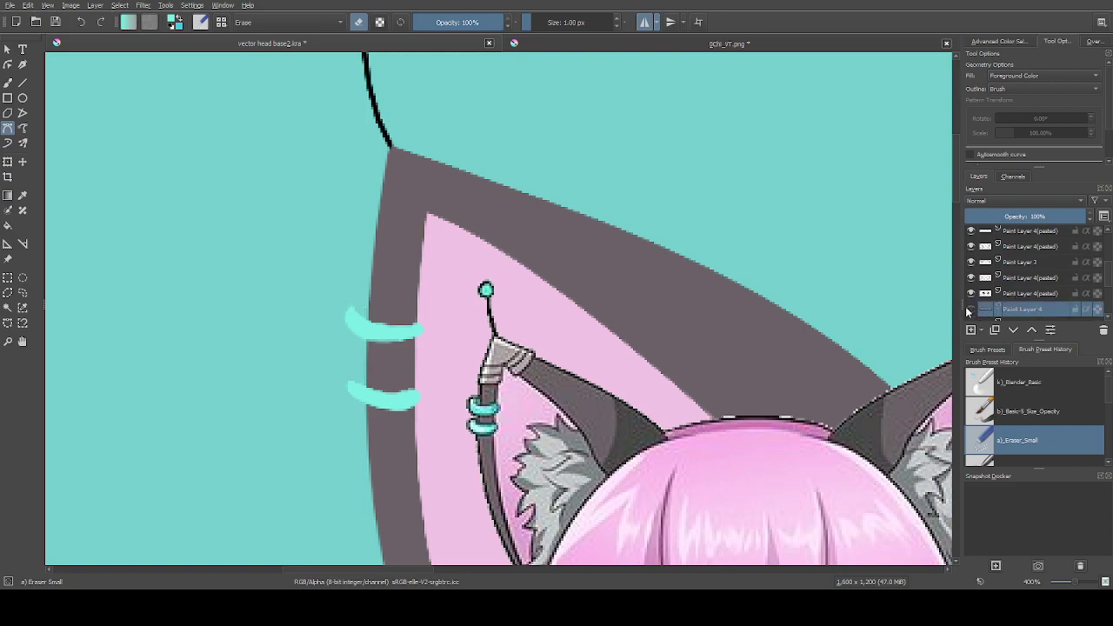
click(366, 338)
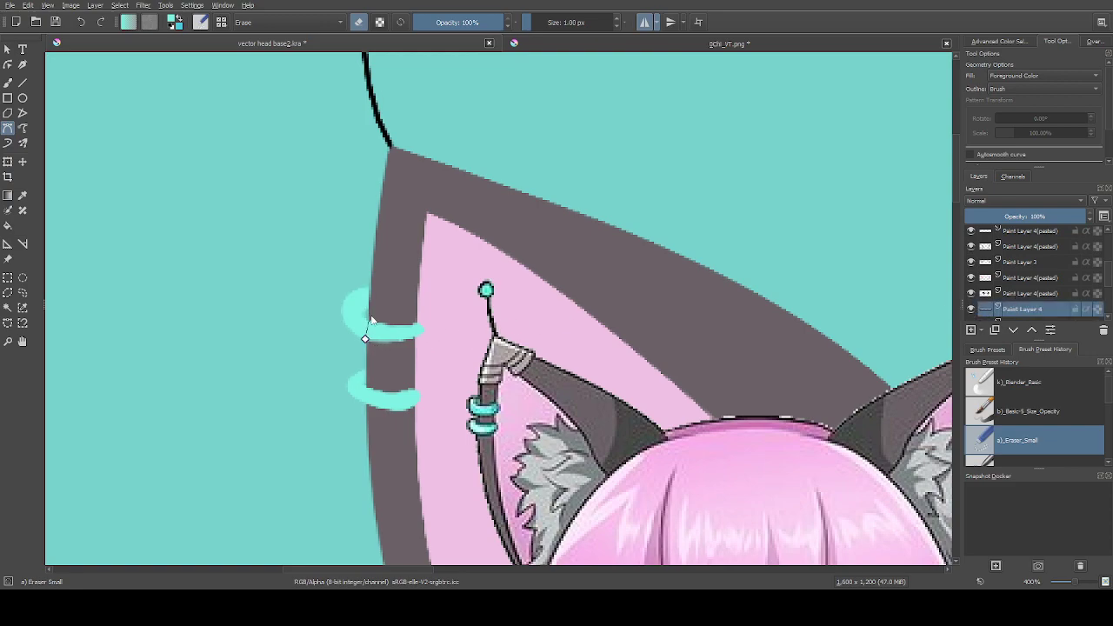
drag(375, 291, 429, 259)
click(366, 341)
Smooth the upper earring's outer back curve with a filled turquoise Bezier shape, using the Basic-5 Size Opacity brush
click(342, 313)
drag(392, 305, 422, 326)
key(ctrl+z)
click(1013, 411)
scroll(338, 301, up, 2)
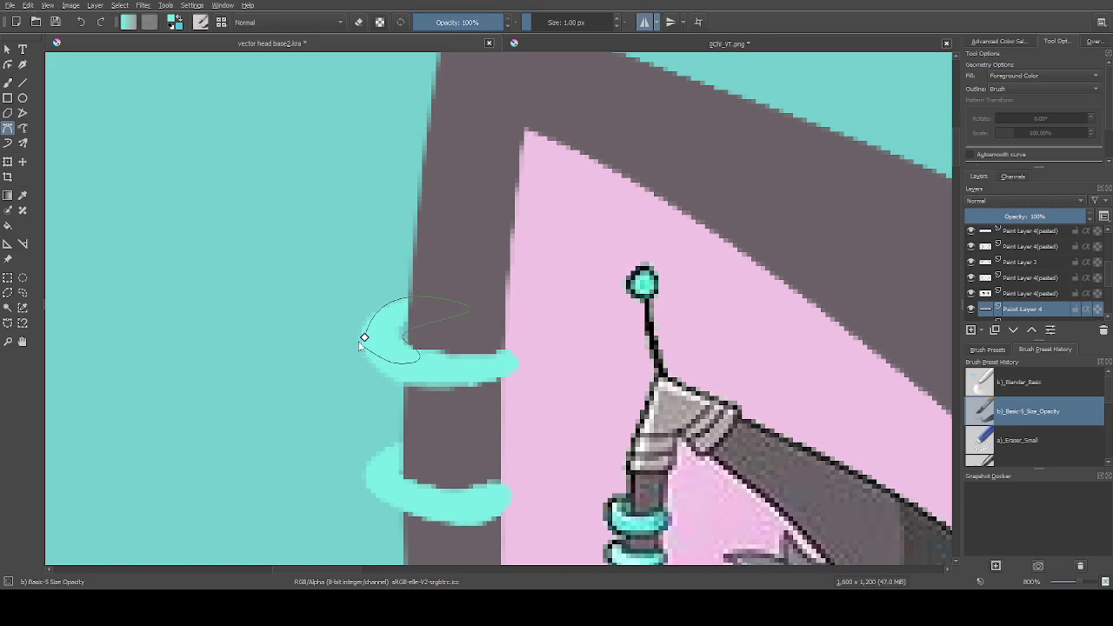
scroll(359, 347, down, 5)
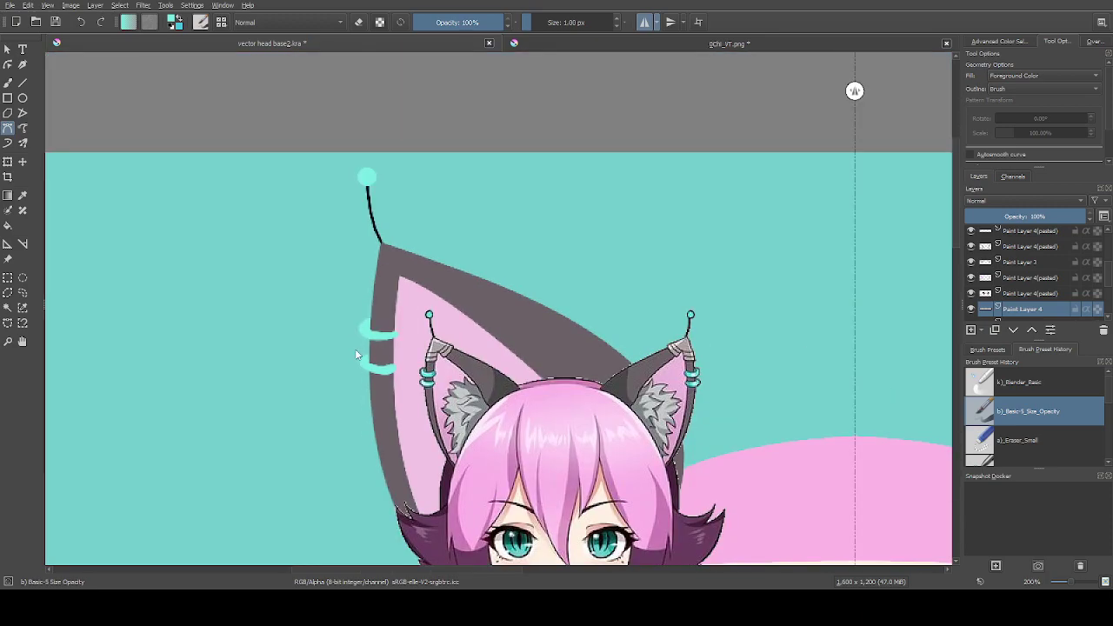
scroll(339, 288, down, 5)
scroll(316, 259, up, 4)
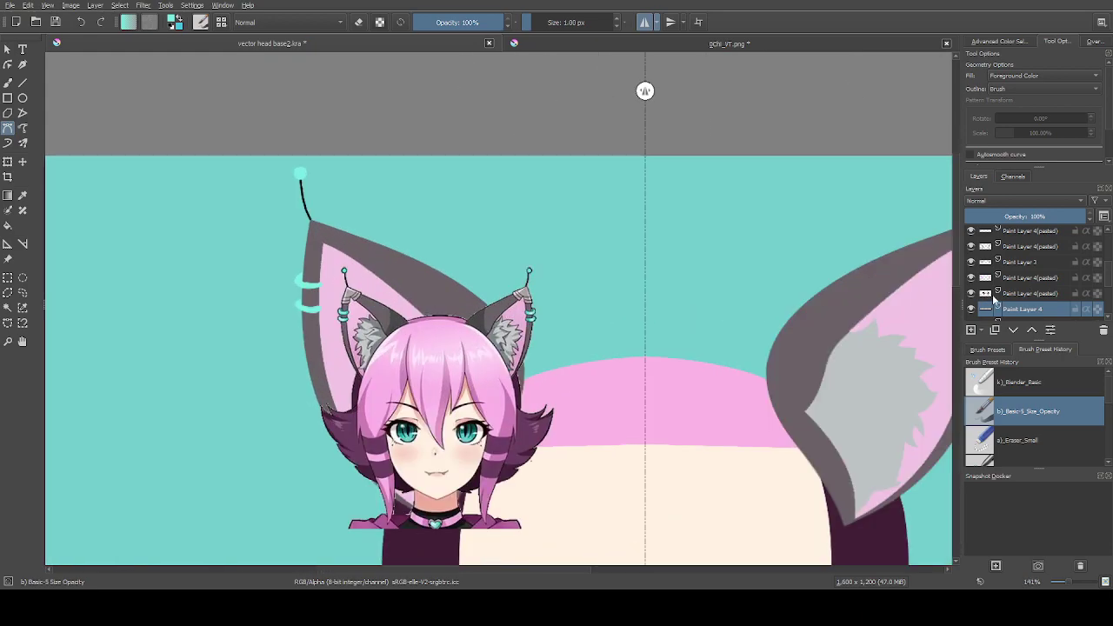
Draw a filled cap over the ear tip on an empty layer above the earrings, in the gray sampled from the reference's ear cap
scroll(987, 290, up, 3)
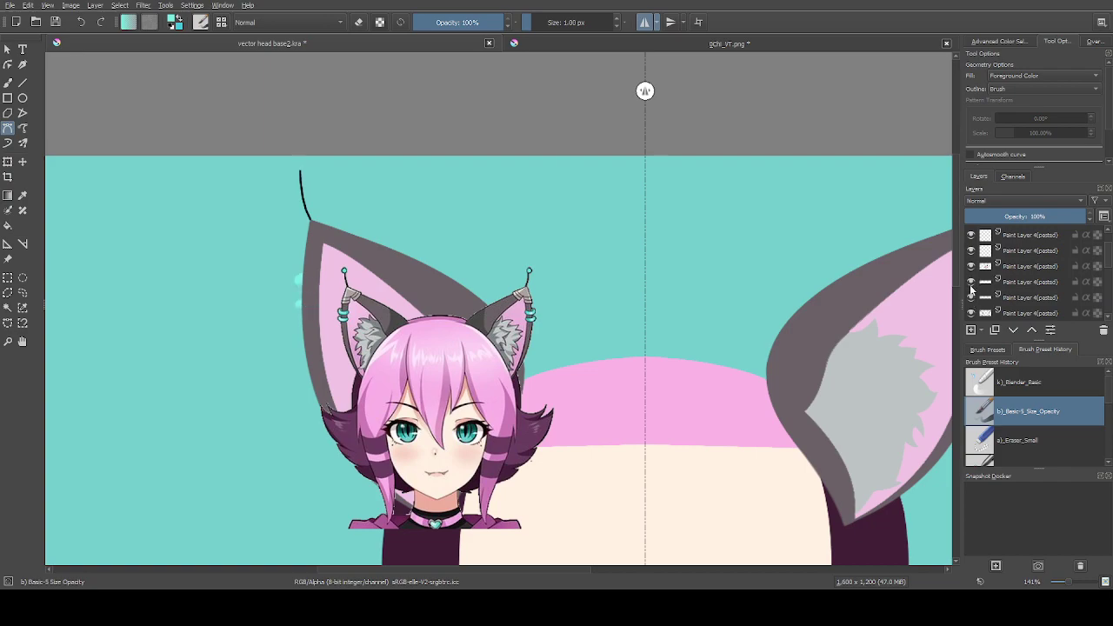
click(1014, 282)
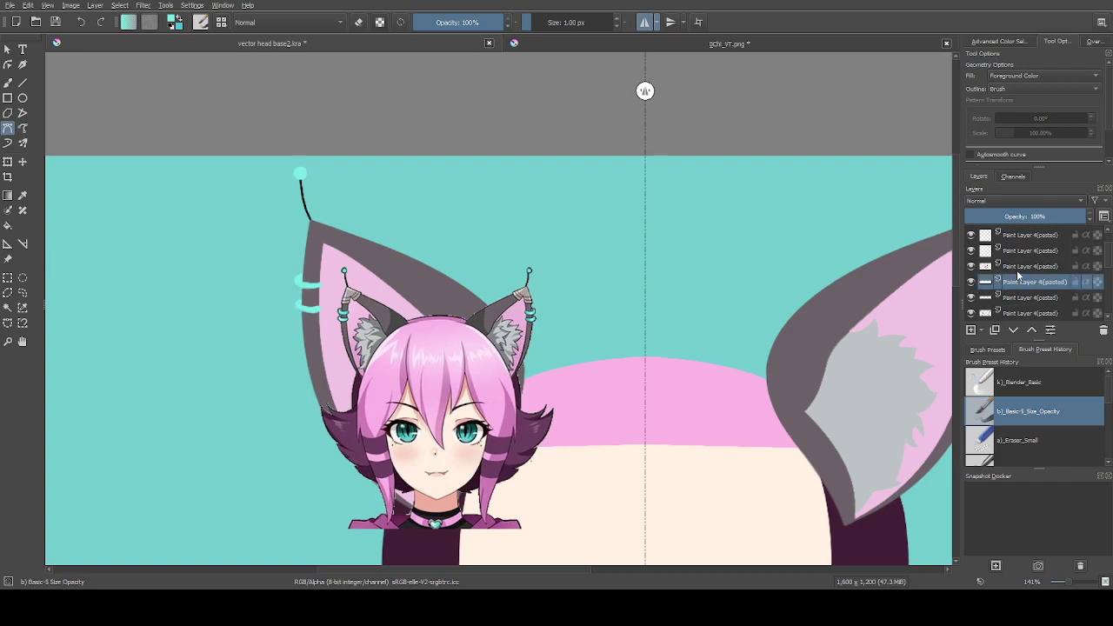
click(1019, 270)
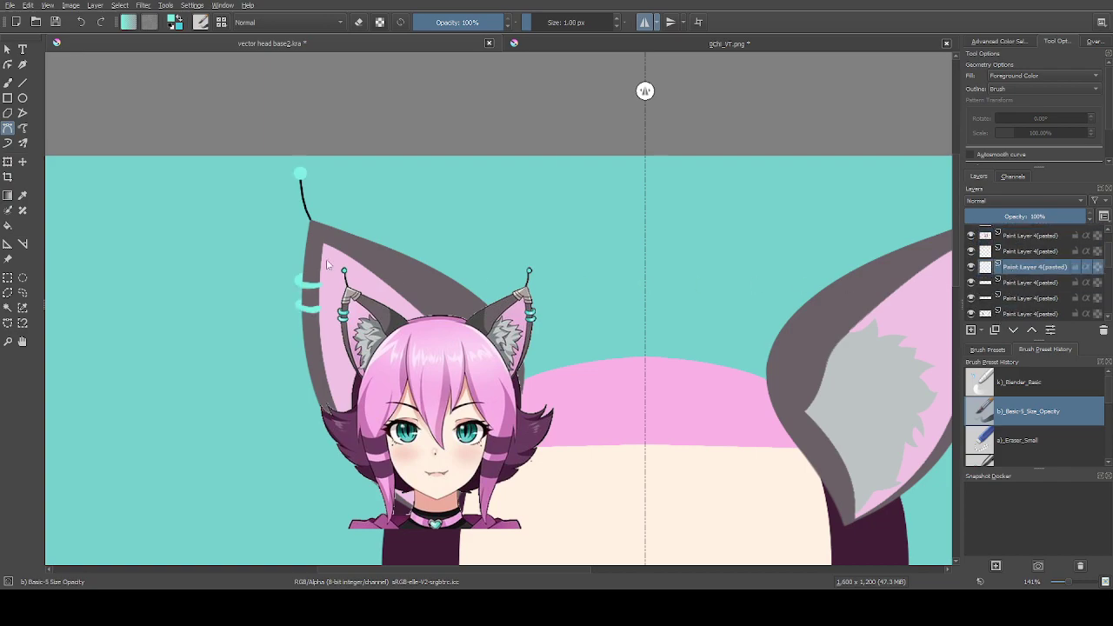
scroll(352, 308, up, 2)
ctrl+click(346, 283)
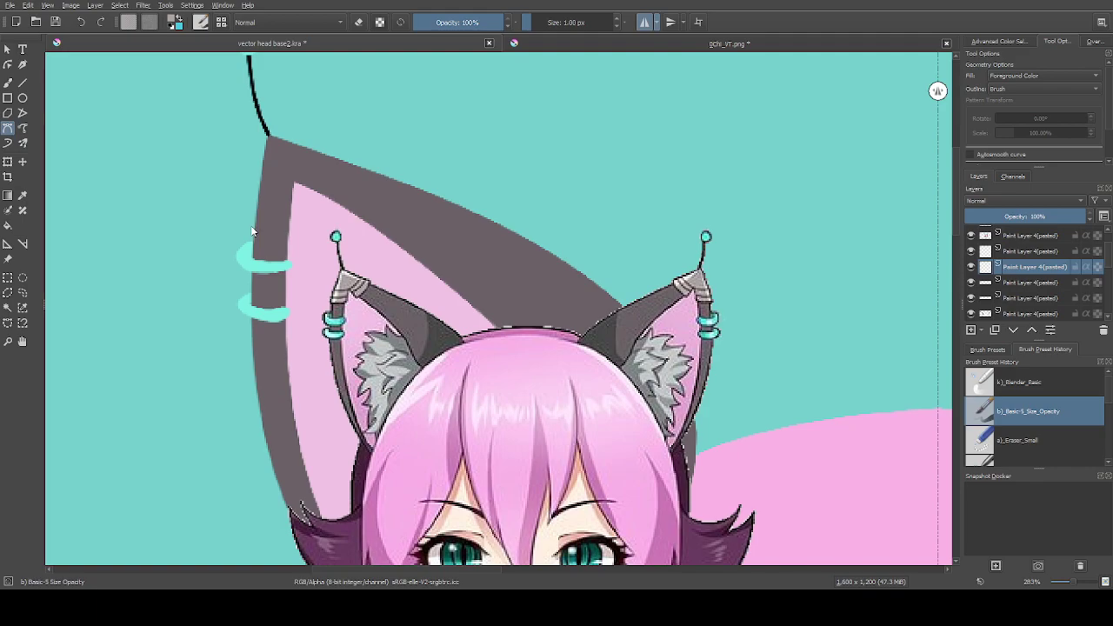
drag(291, 226, 291, 222)
click(296, 185)
click(358, 165)
click(267, 132)
click(251, 227)
key(minus)
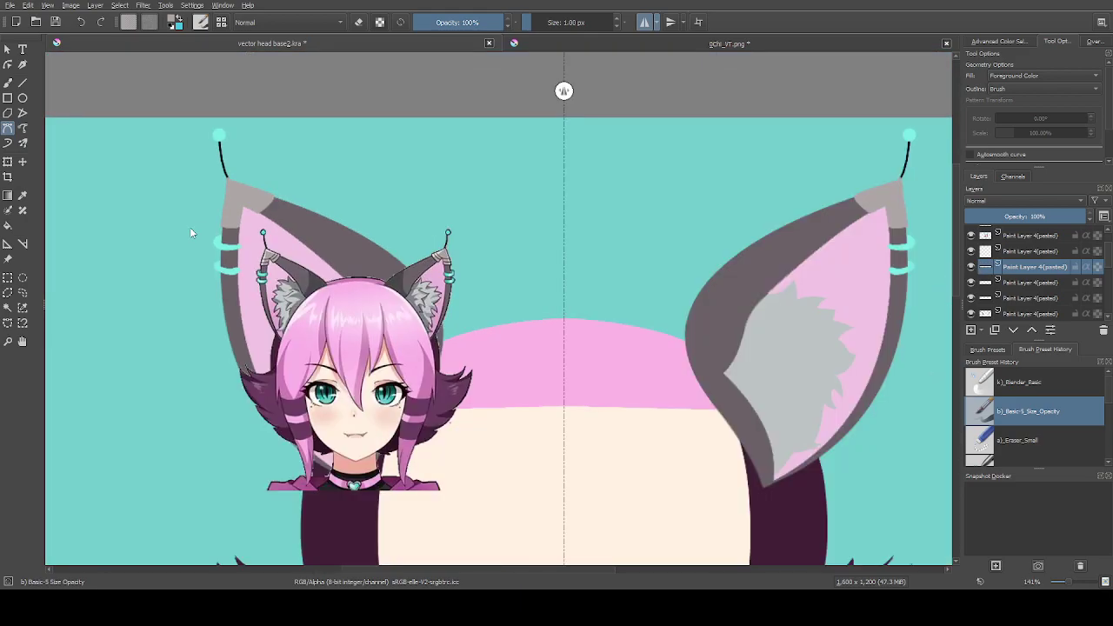
Extend the gray cap's inner lower edge with a small filled Bezier shape along the pink inner ear
key(plus)
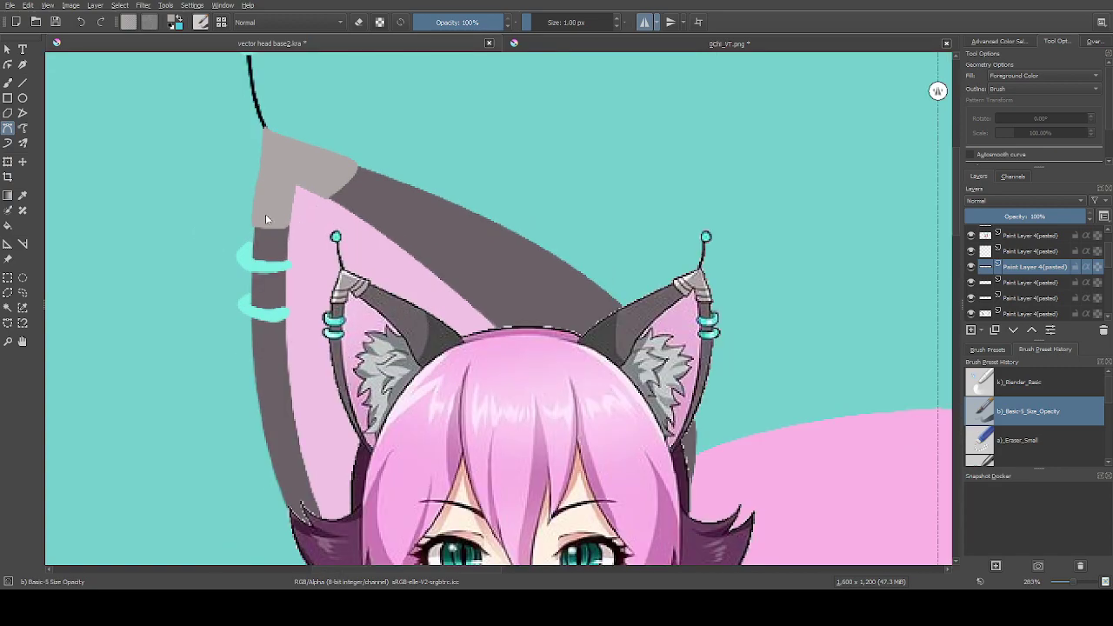
key(plus)
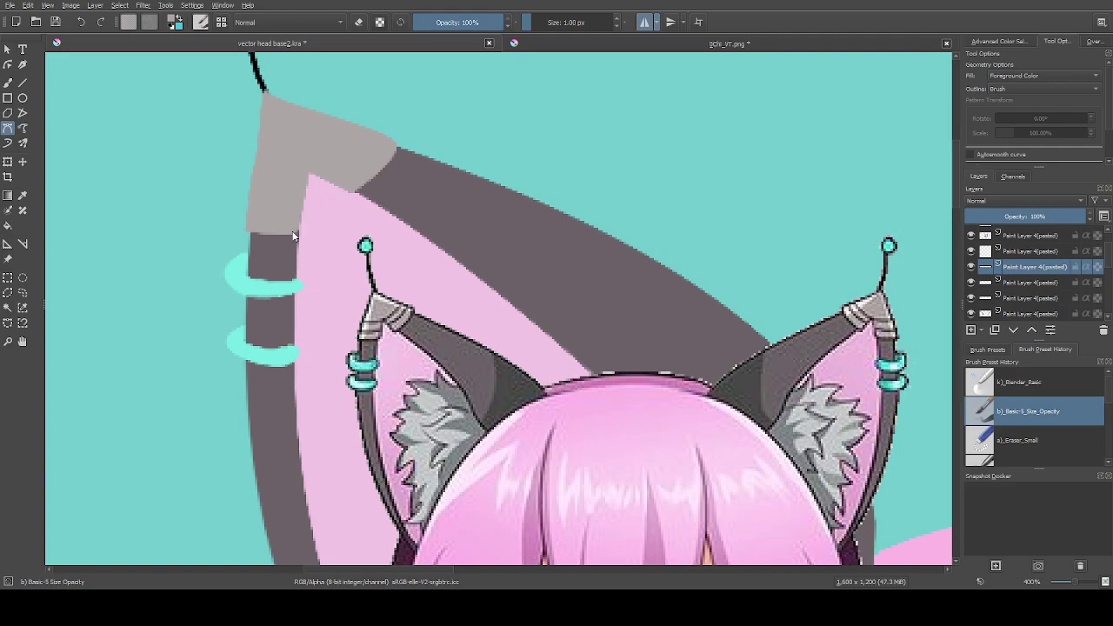
mouse_move(288, 233)
mouse_down()
mouse_move(312, 210)
mouse_move(288, 233)
mouse_up()
key(plus)
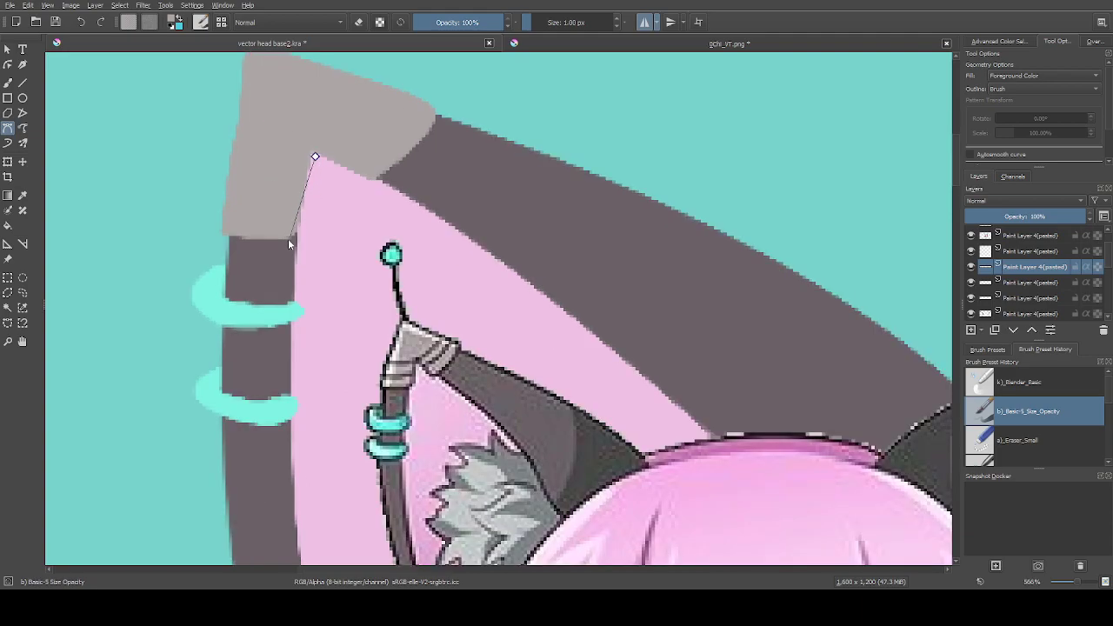
drag(282, 237, 258, 234)
click(315, 156)
key(minus)
key(minus)
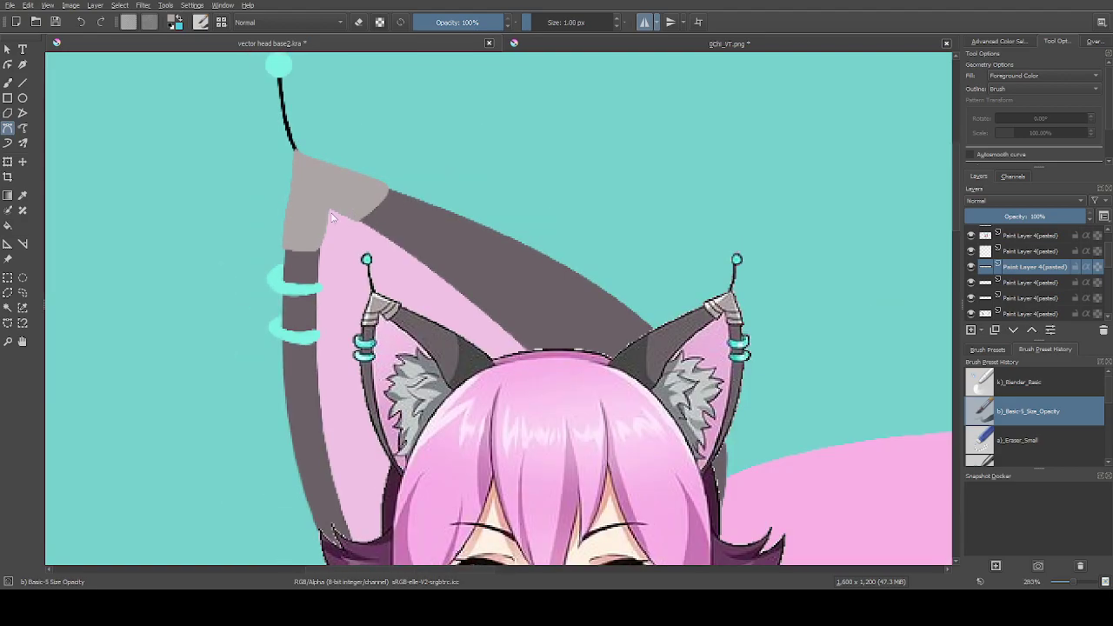
Widen the cap's lower arm over the pink inner ear with further filled gray Bezier shapes
key(plus)
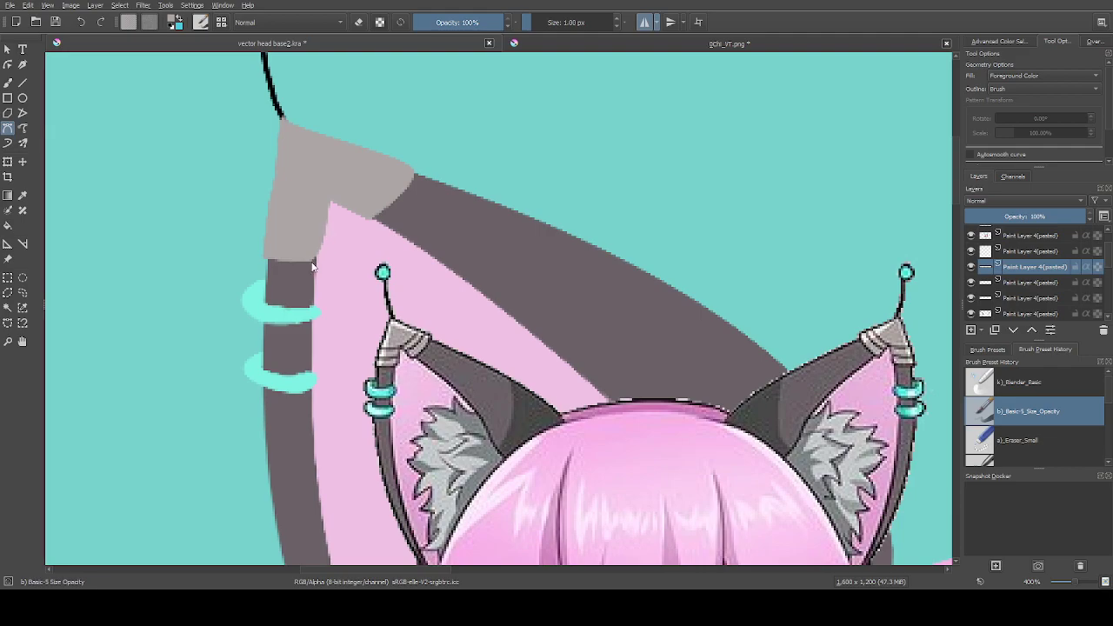
drag(310, 261, 326, 269)
drag(332, 157, 335, 161)
double_click(328, 197)
click(308, 259)
drag(328, 190, 327, 125)
key(Return)
Fill the remaining gap at the cap's lower inner corner with a gray Bezier shape to square it off
scroll(315, 266, up, 2)
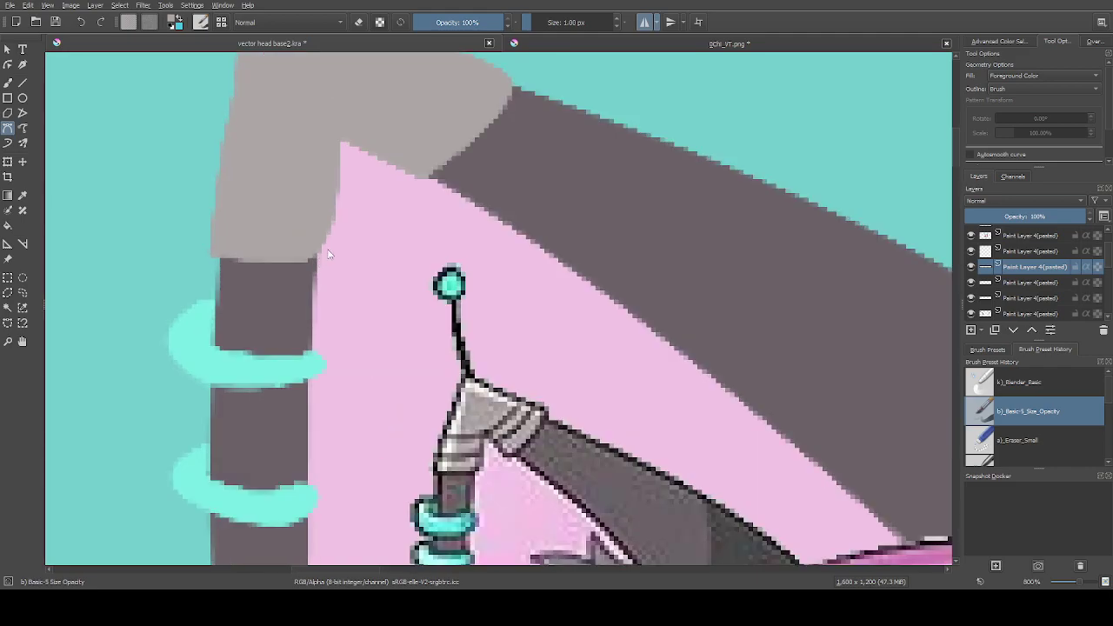
click(333, 250)
drag(296, 259, 345, 255)
click(334, 126)
click(295, 259)
scroll(300, 269, down, 5)
scroll(320, 297, up, 5)
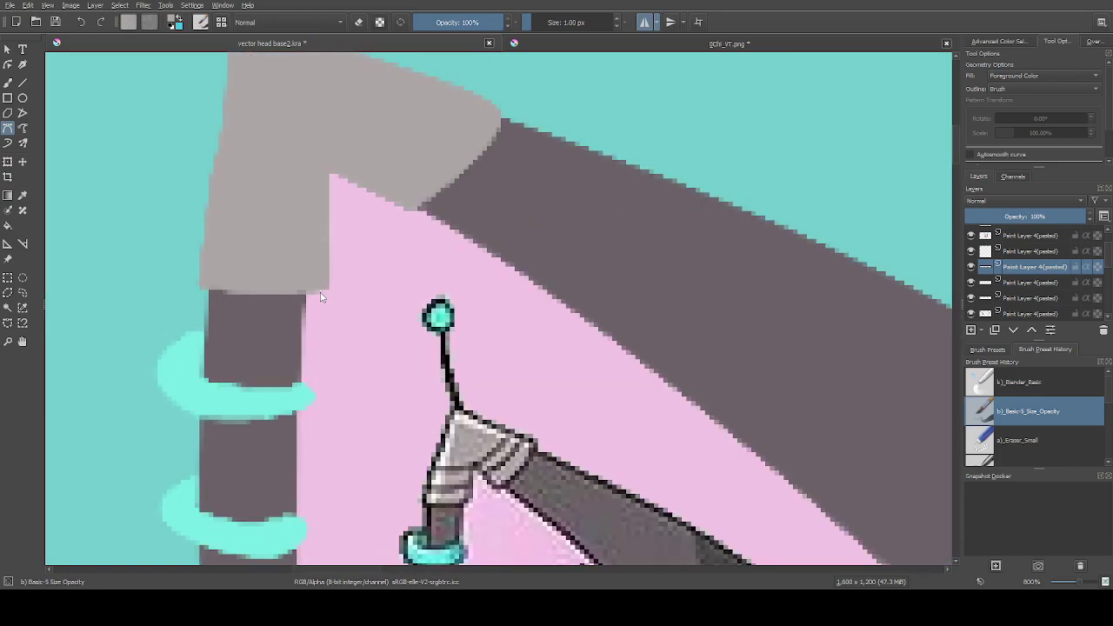
Round off the gray cap's lower inner corner with an erasing Bezier shape, then restore the Basic-5 Size Opacity brush
click(1033, 432)
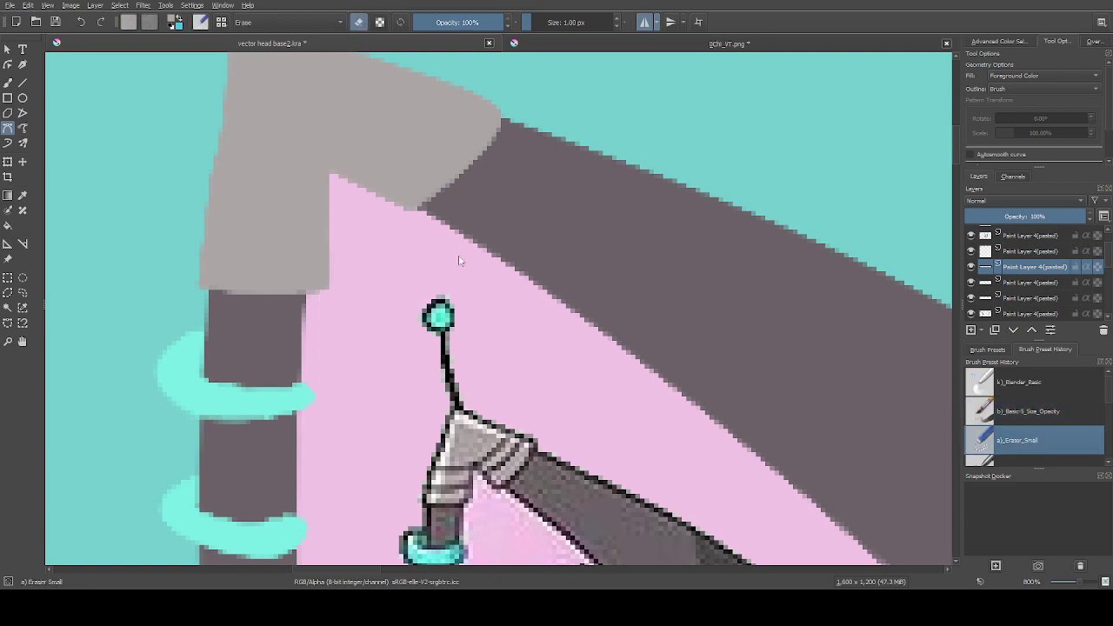
click(333, 178)
drag(303, 298, 269, 298)
click(333, 177)
scroll(362, 384, down, 2)
scroll(362, 383, up, 1)
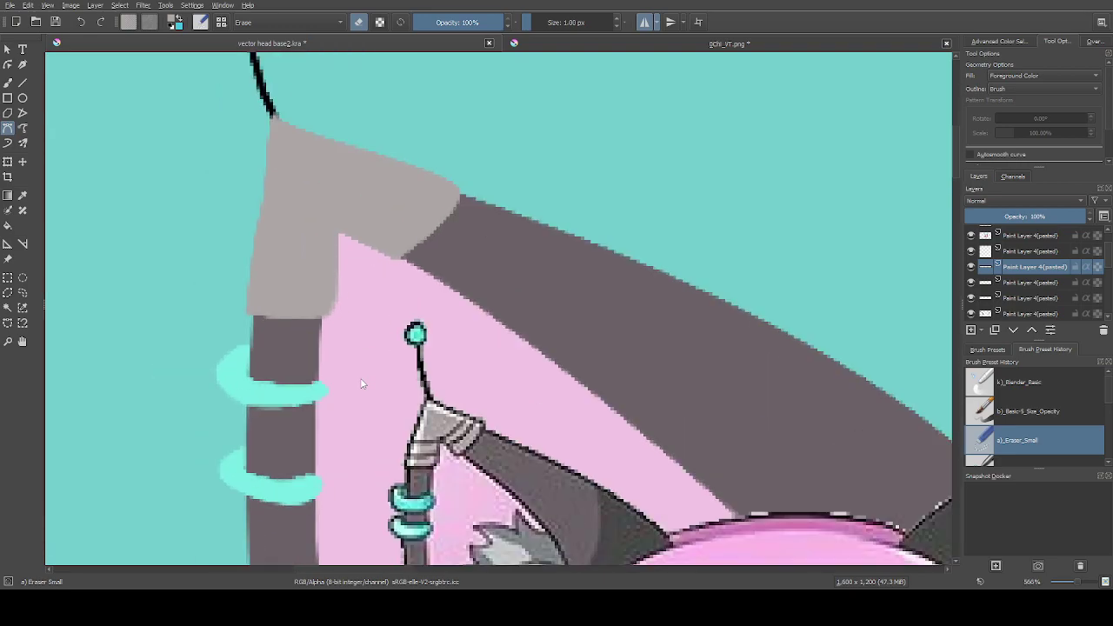
click(1035, 411)
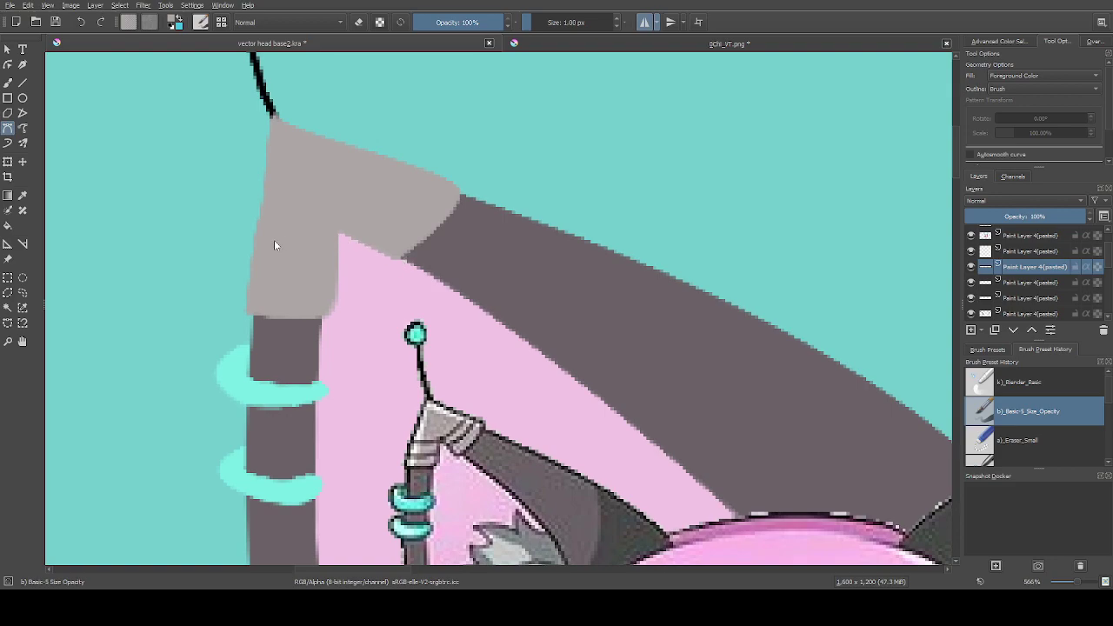
Move the reference character's layer off the head artwork to the empty background beside the ear
scroll(252, 227, down, 2)
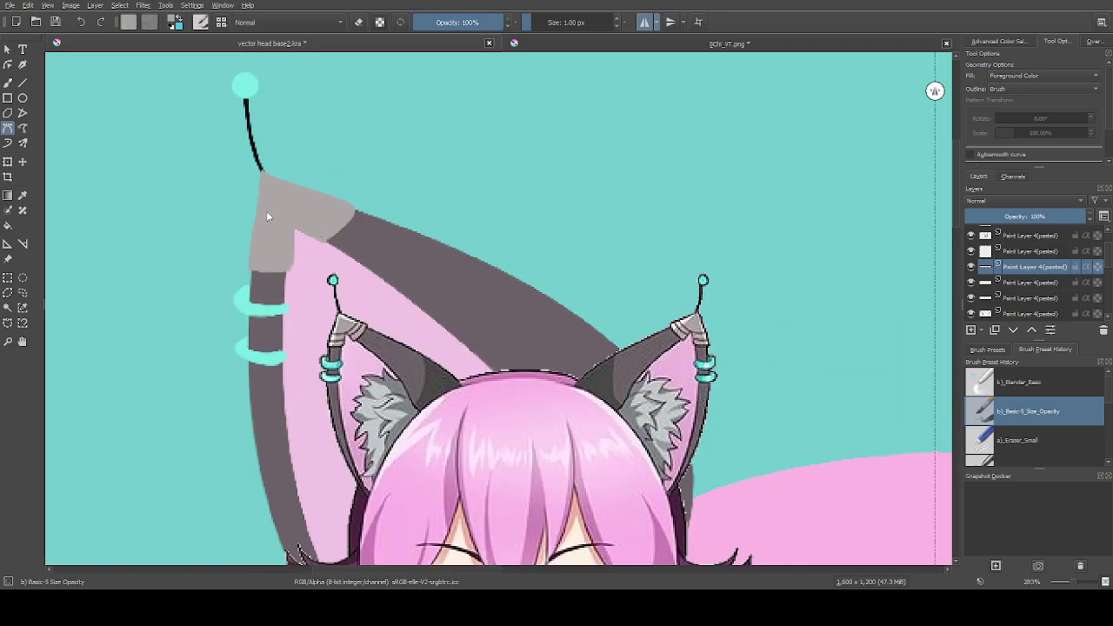
scroll(268, 217, down, 1)
scroll(300, 335, down, 1)
scroll(431, 355, down, 1)
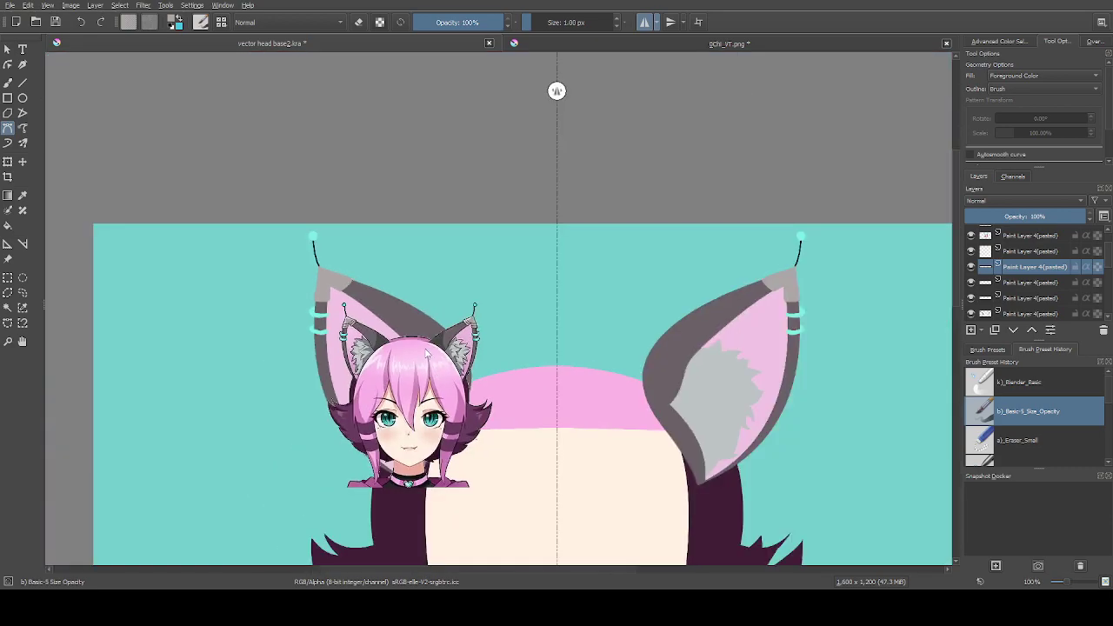
scroll(359, 300, down, 1)
scroll(388, 311, up, 1)
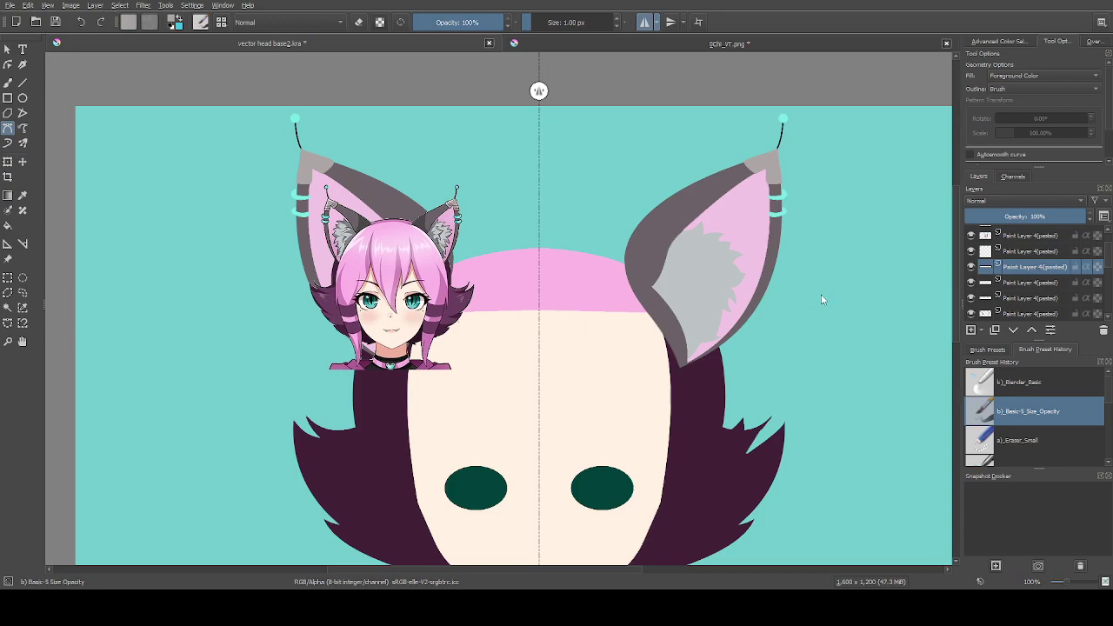
scroll(396, 319, up, 2)
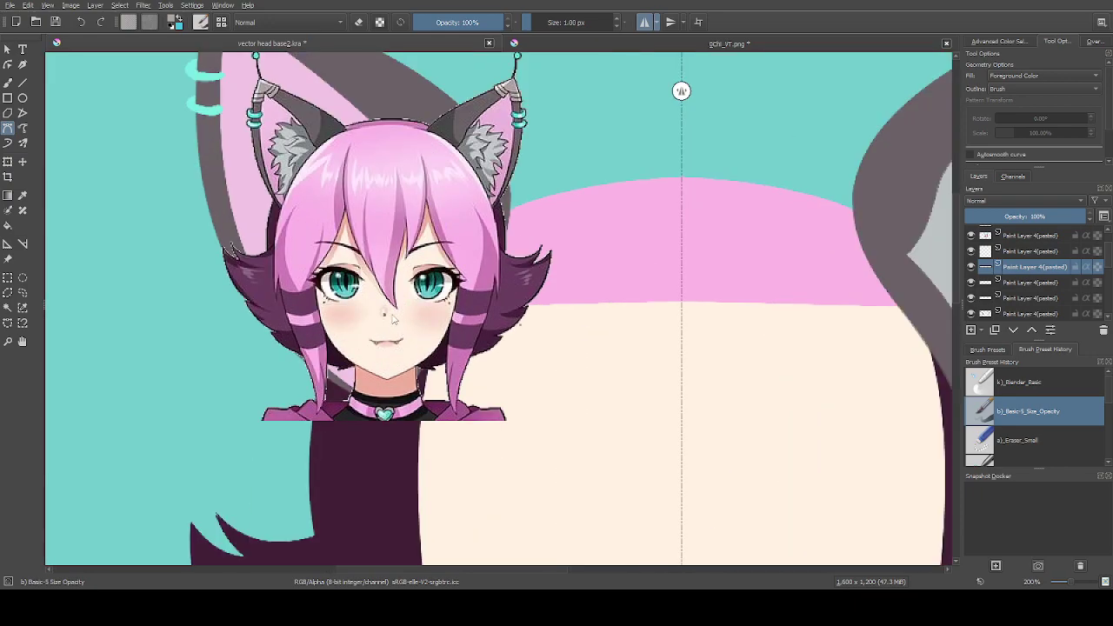
click(1035, 253)
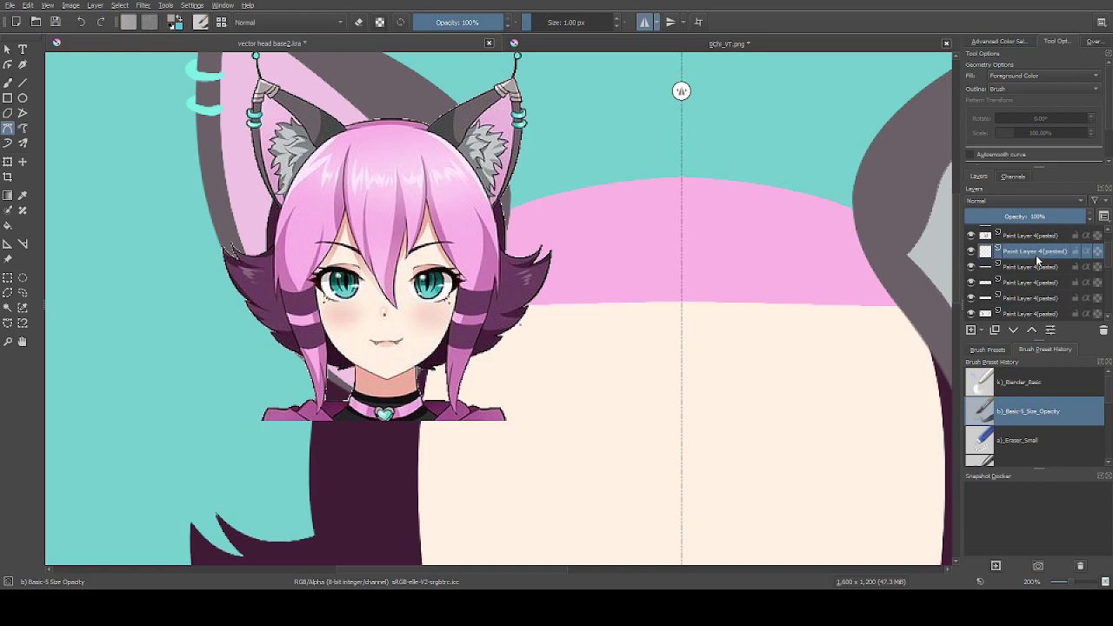
click(23, 161)
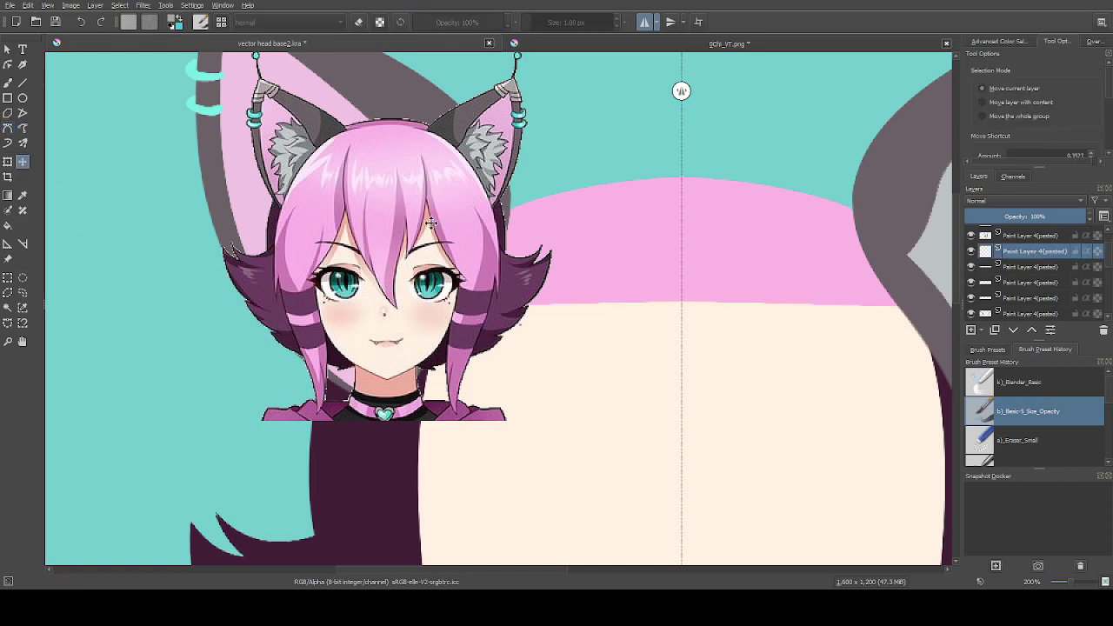
click(1030, 236)
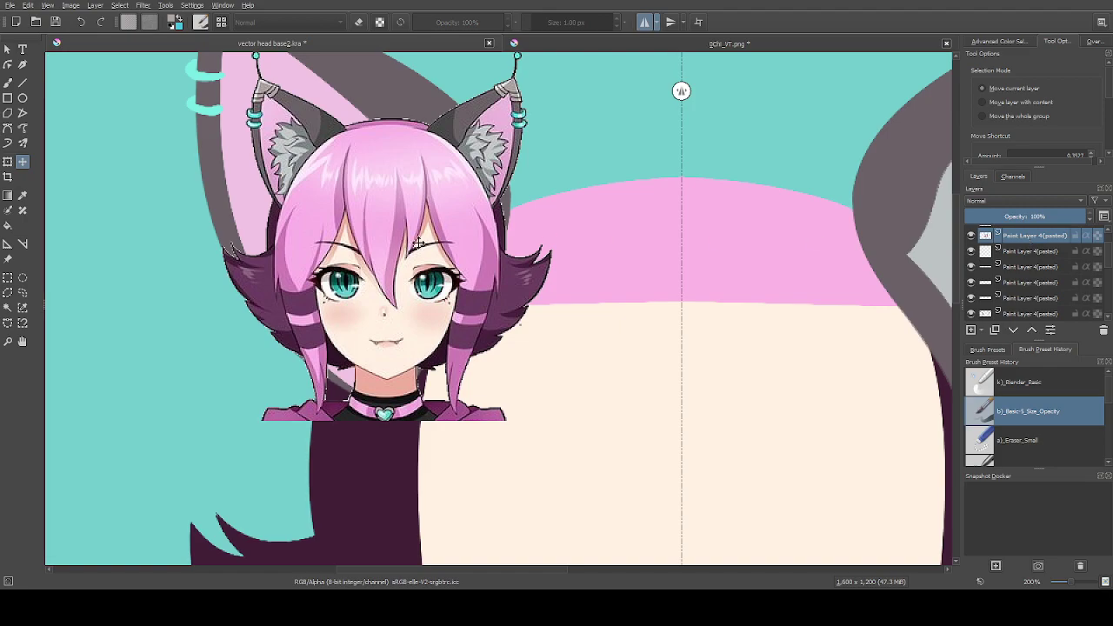
drag(425, 243, 205, 271)
scroll(476, 283, down, 1)
drag(316, 289, 247, 286)
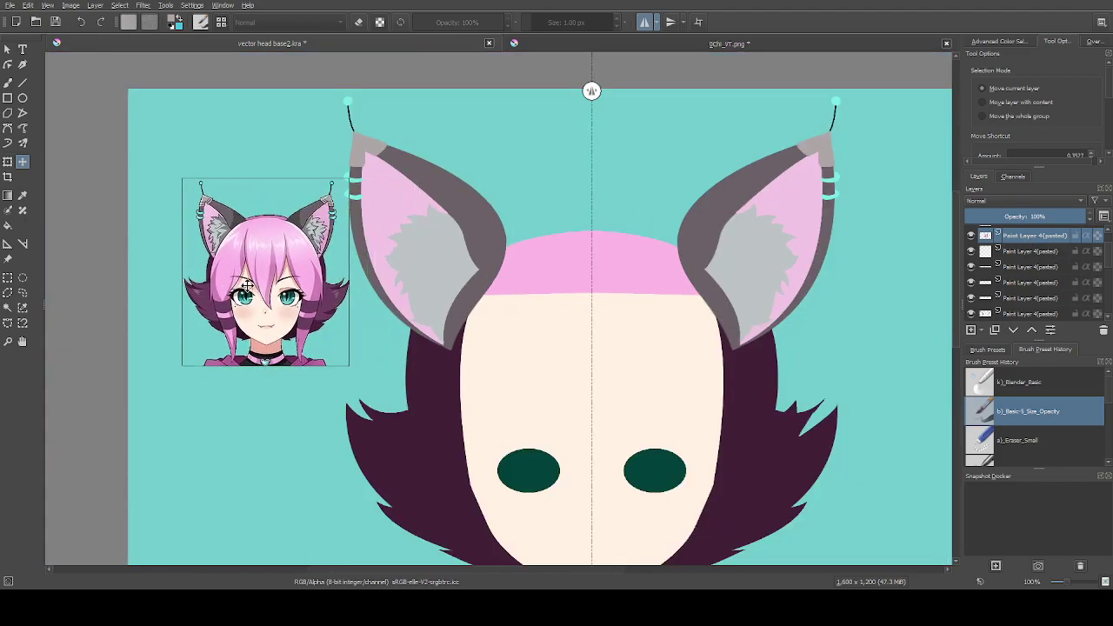
Set up the Bezier curve tool with the forehead hair's pink on the Paint Layer 4(pasted) layer directly below the reference, keeping horizontal mirroring on
scroll(265, 243, up, 1)
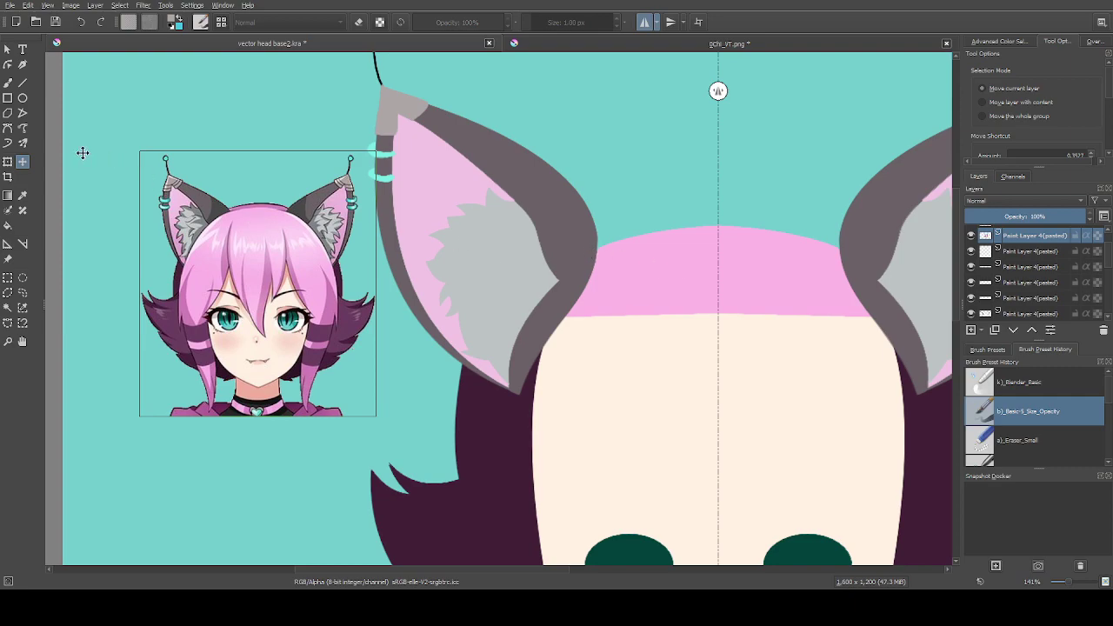
click(8, 128)
ctrl+click(666, 278)
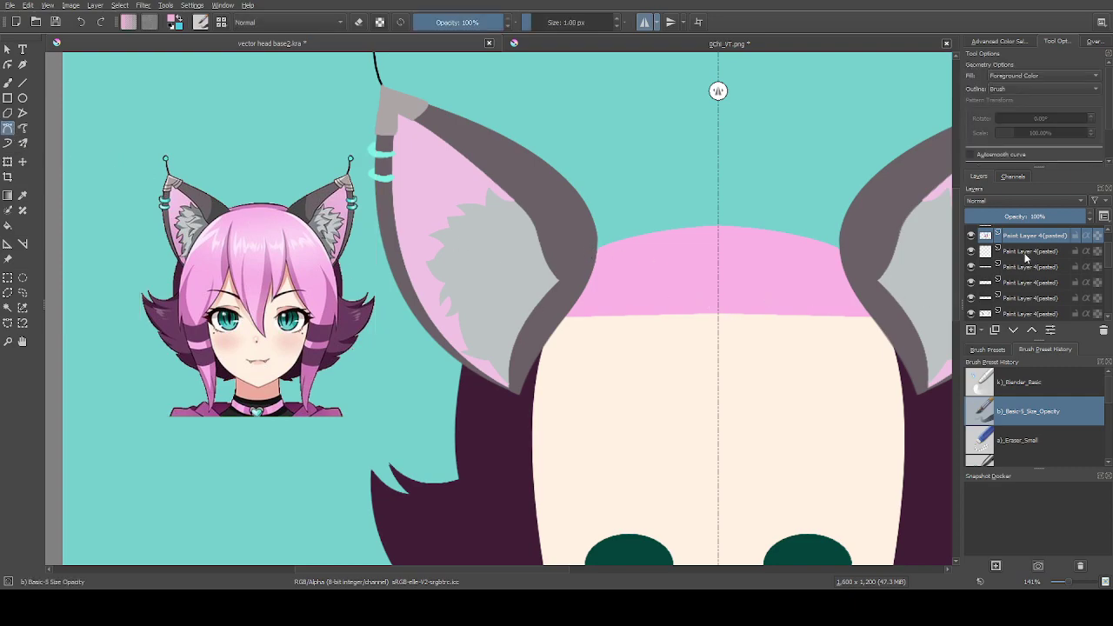
click(798, 268)
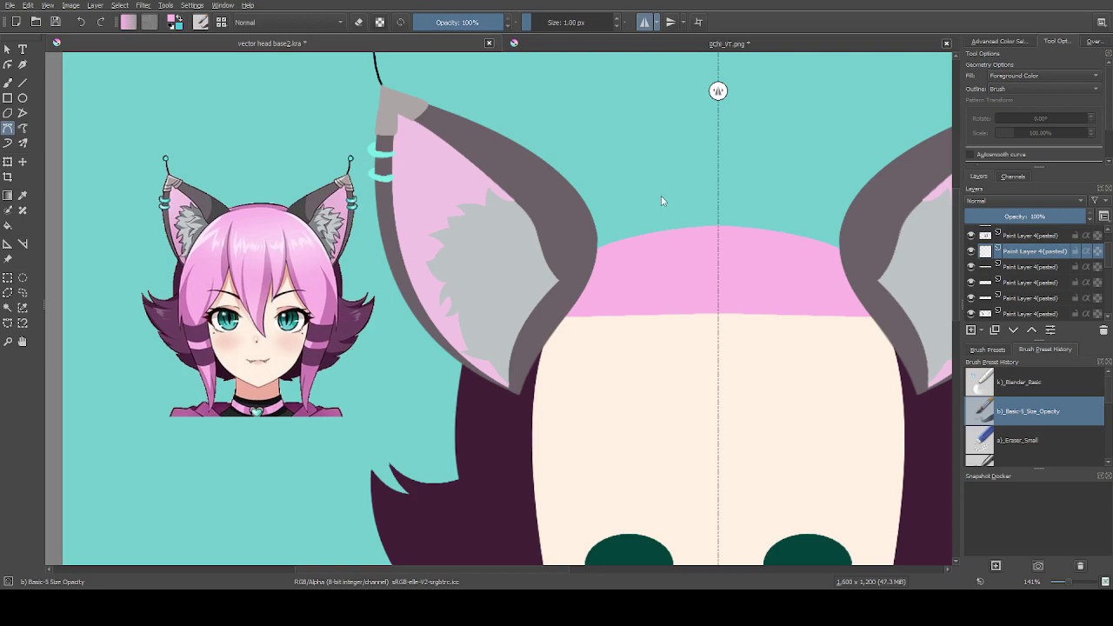
scroll(661, 219, down, 1)
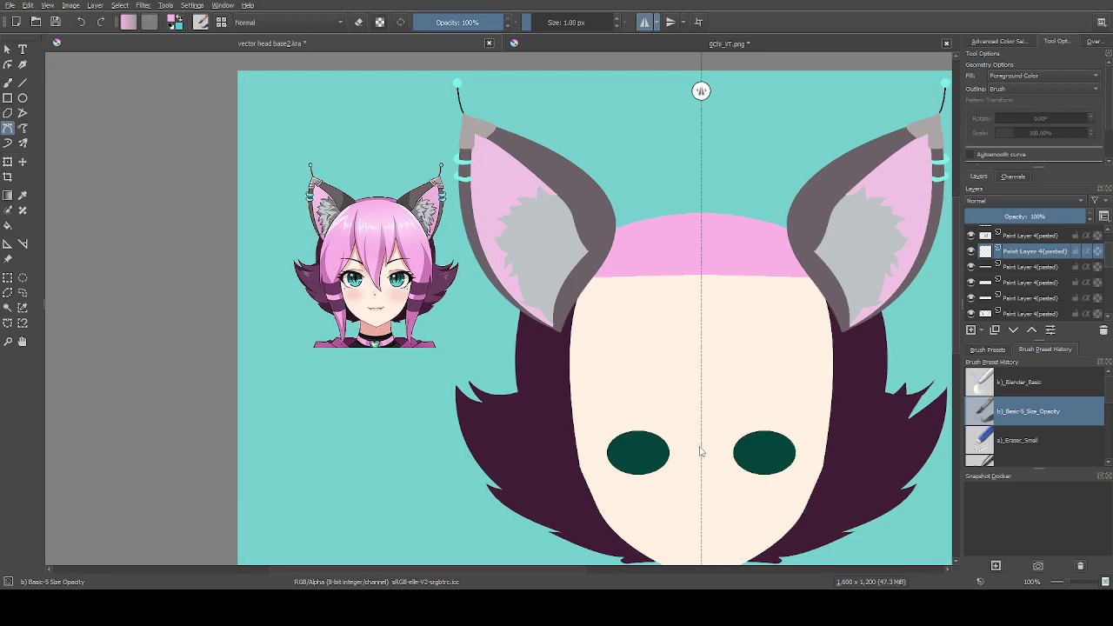
click(646, 23)
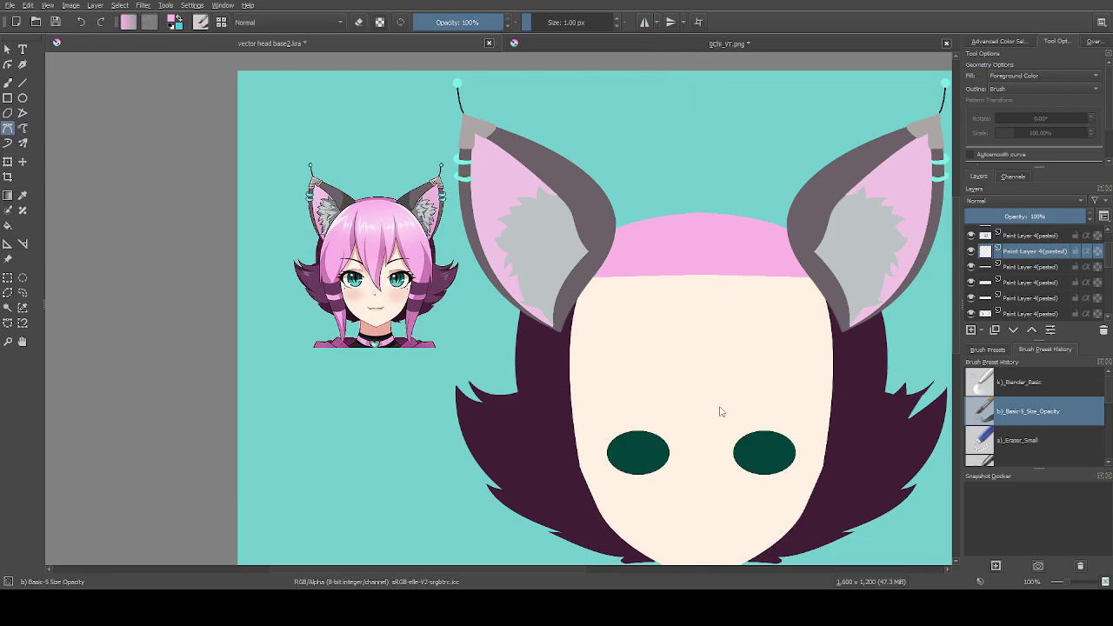
click(644, 22)
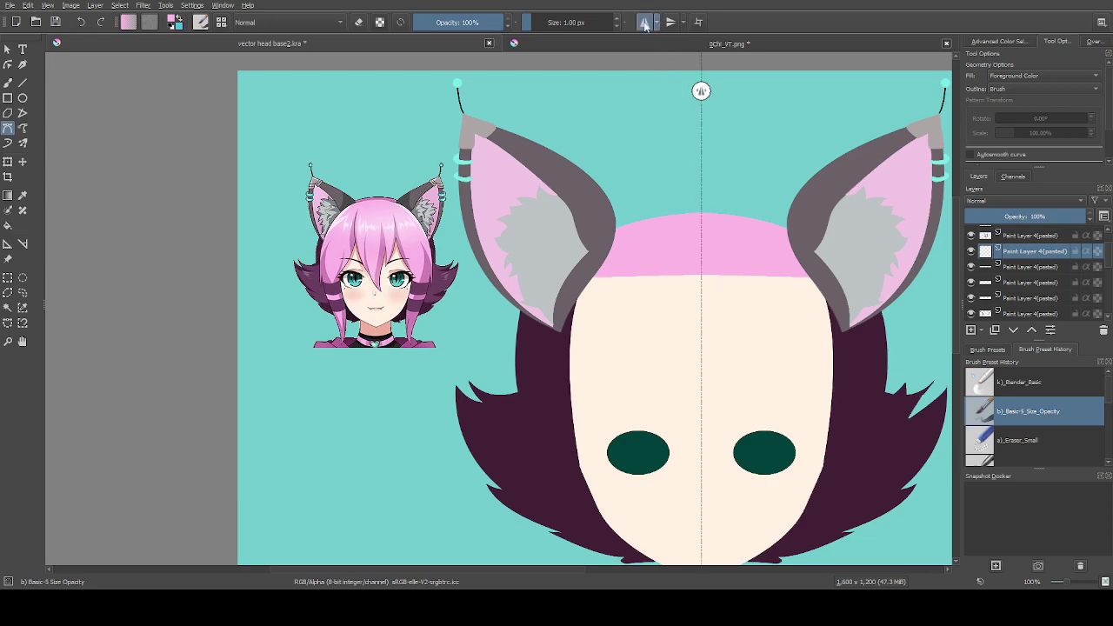
Draw a mirrored, filled pink Bezier shape for the side hair, from the crown over the ear's base and down to the cheek
click(574, 439)
drag(639, 326, 653, 268)
drag(700, 216, 536, 554)
scroll(536, 561, down, 2)
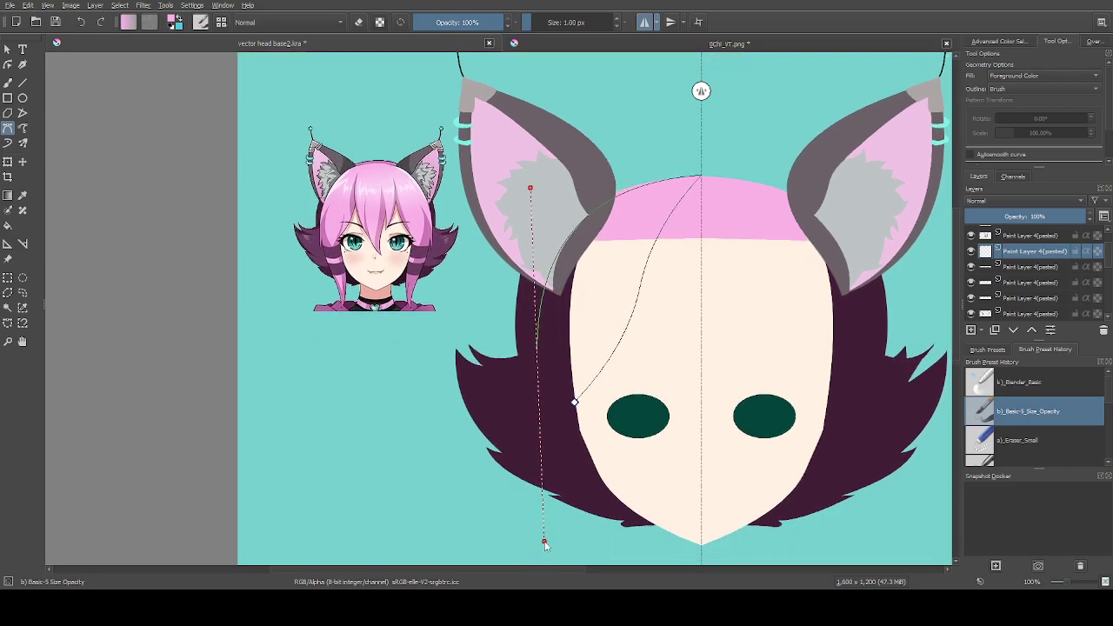
key(BackSpace)
click(701, 186)
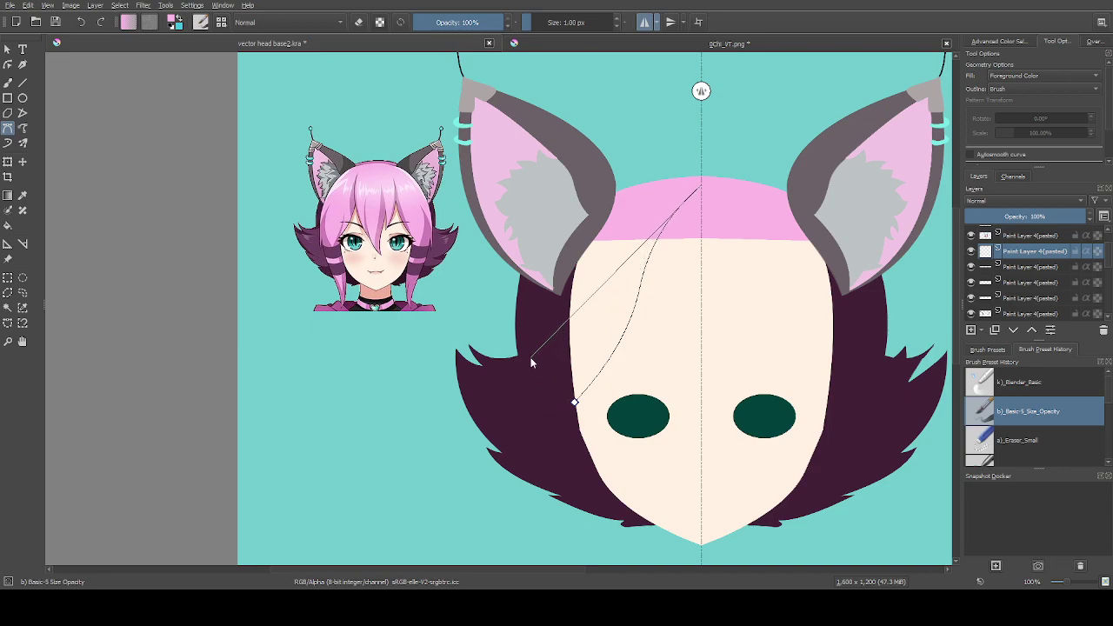
drag(532, 359, 521, 524)
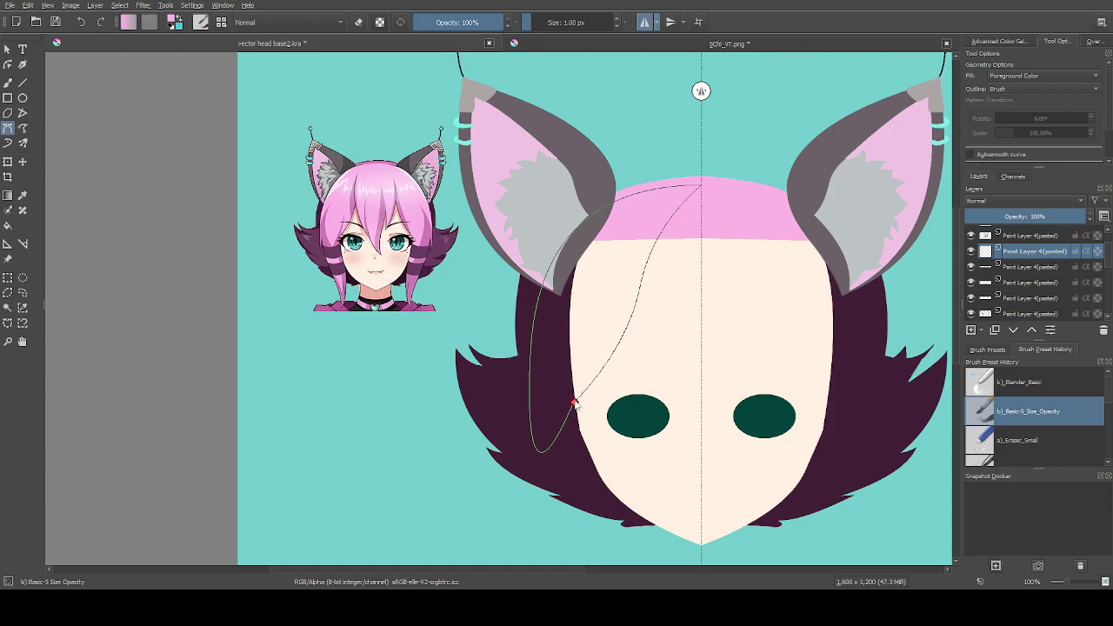
drag(574, 402, 531, 357)
scroll(530, 356, up, 10)
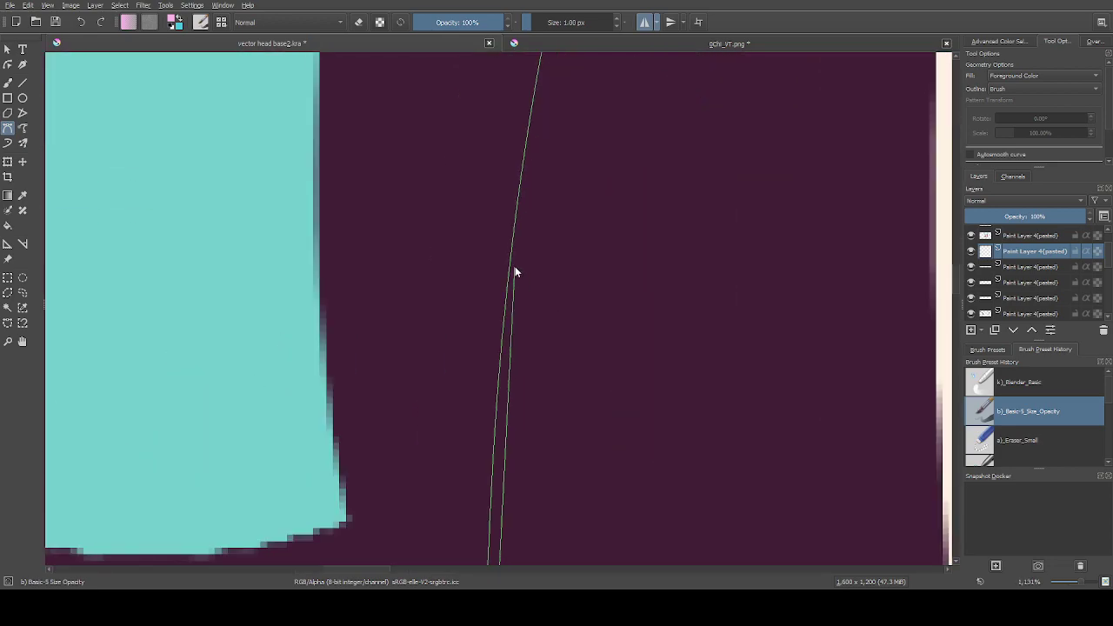
scroll(499, 433, down, 1)
scroll(505, 431, up, 2)
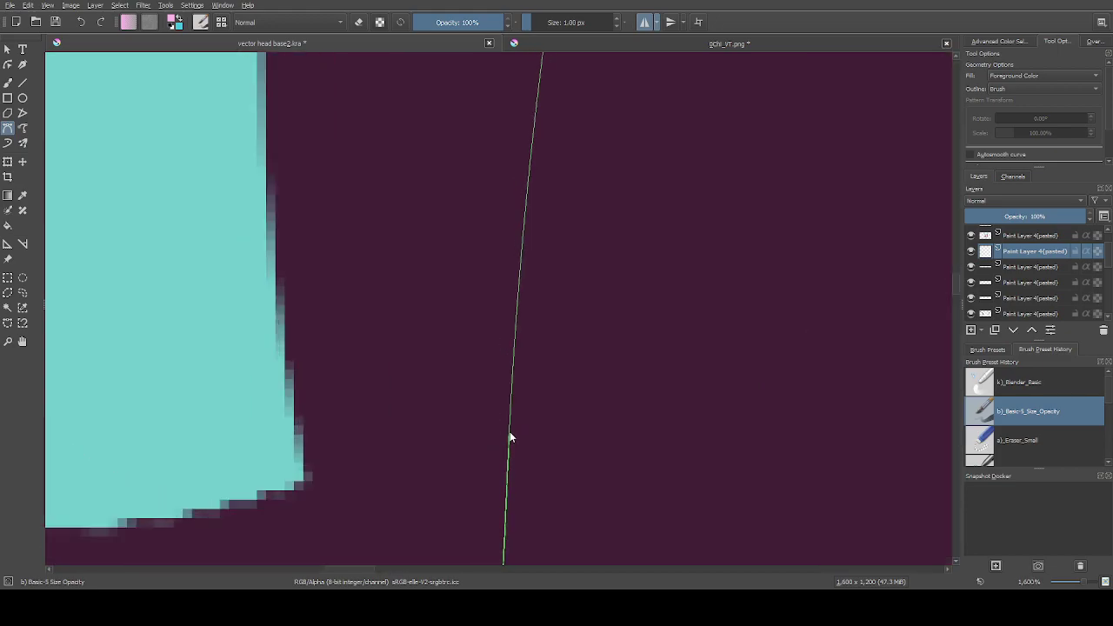
scroll(509, 433, down, 6)
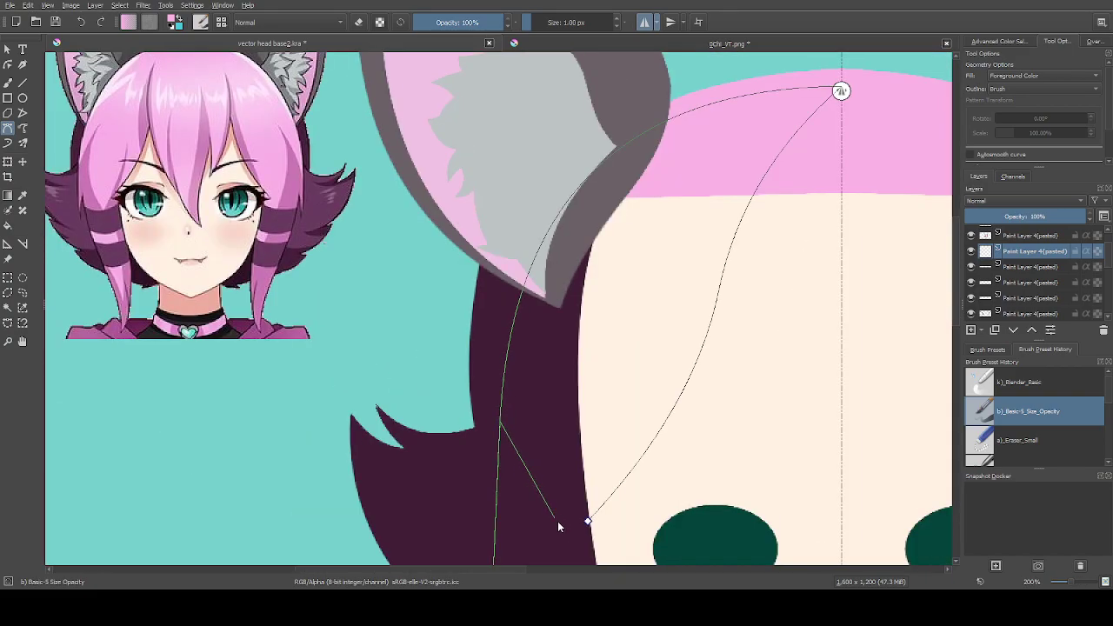
double_click(591, 527)
scroll(577, 355, down, 2)
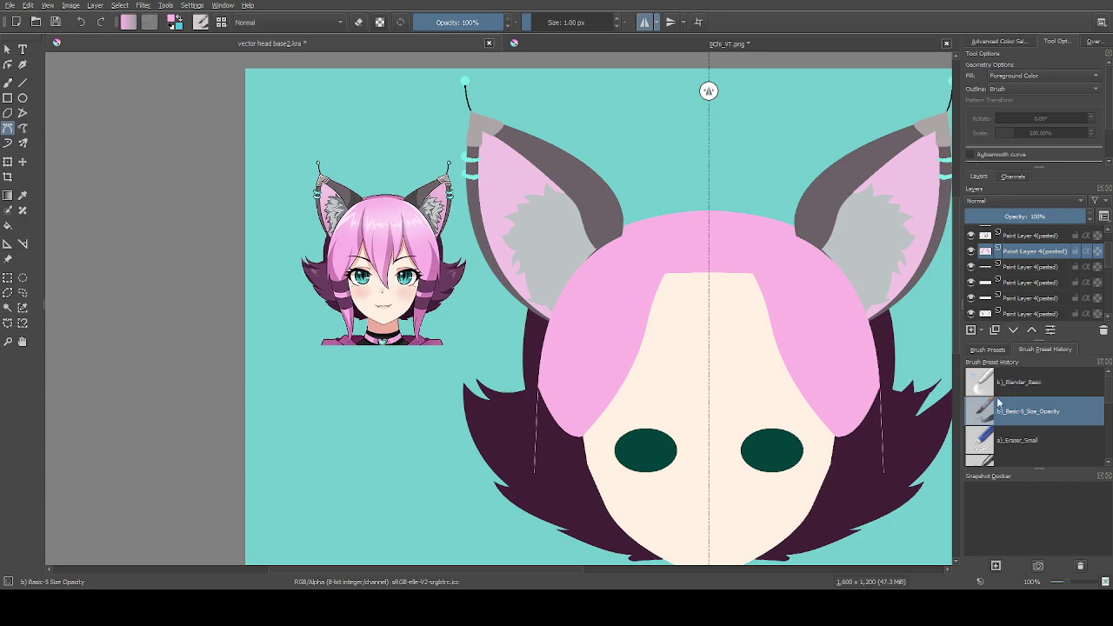
Erase the stray thin line below the side hair with an Eraser Small Bezier shape, then restore the Basic-5 Size Opacity brush
click(1013, 440)
scroll(526, 379, up, 2)
click(531, 379)
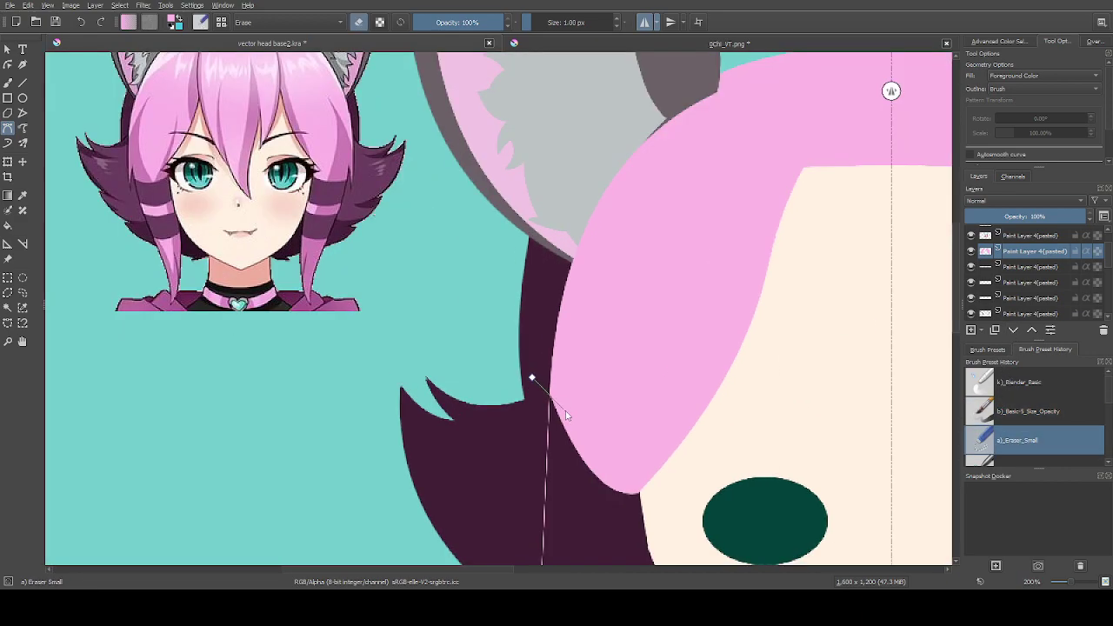
scroll(577, 452, down, 2)
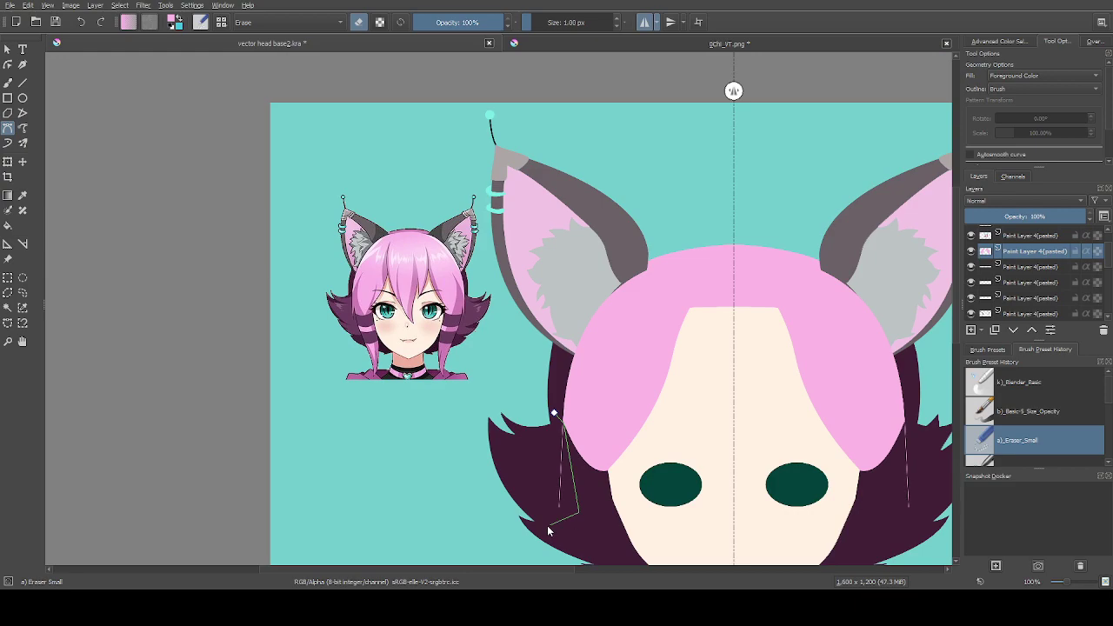
click(1036, 412)
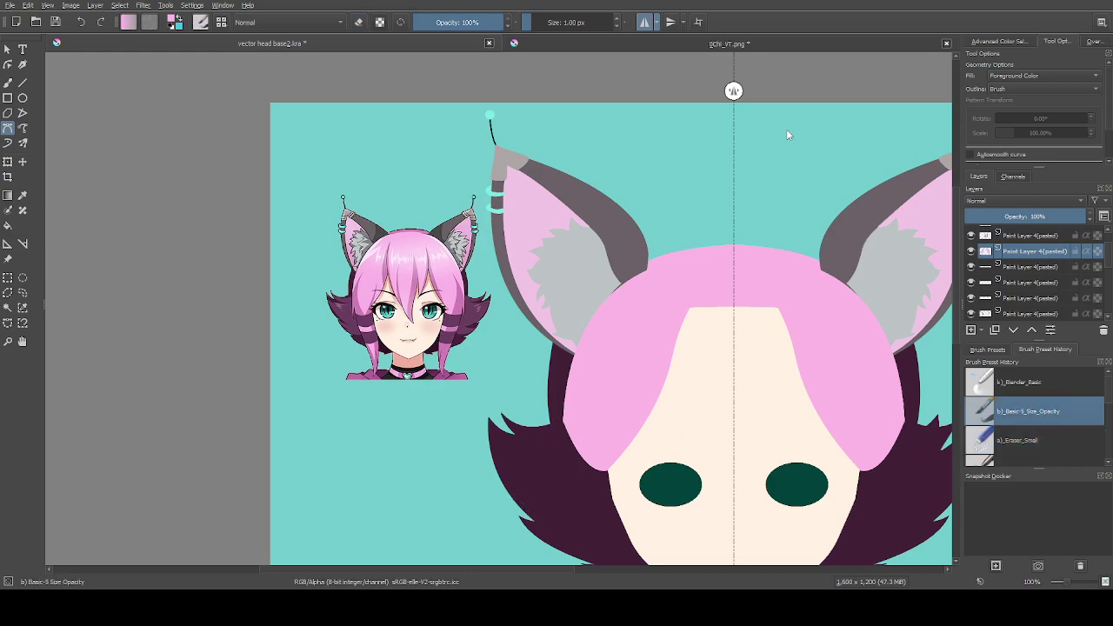
Fill out the pink hair's upper edge along the ear's base with a mirrored Bezier shape starting at the ear's lower corner
scroll(566, 360, down, 3)
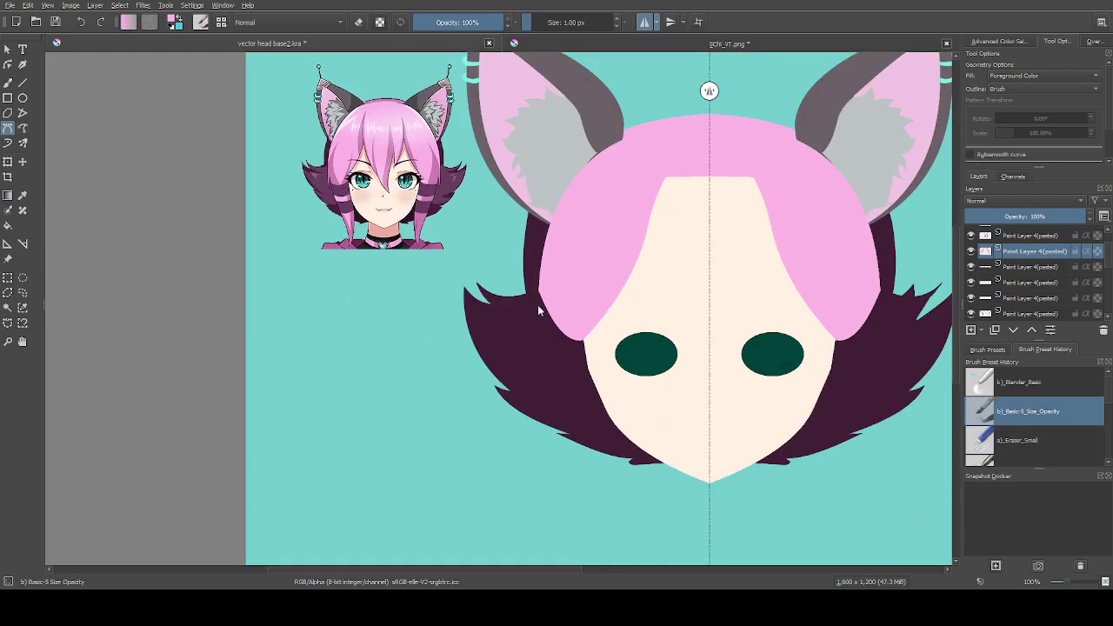
scroll(545, 267, down, 1)
scroll(545, 267, up, 2)
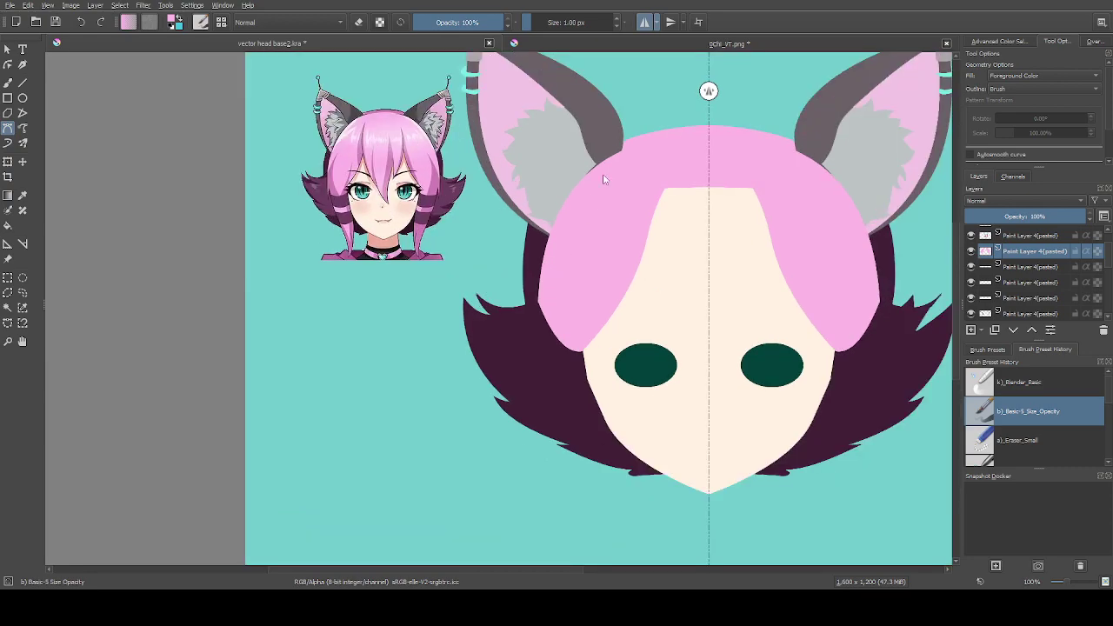
drag(492, 305, 888, 139)
click(510, 199)
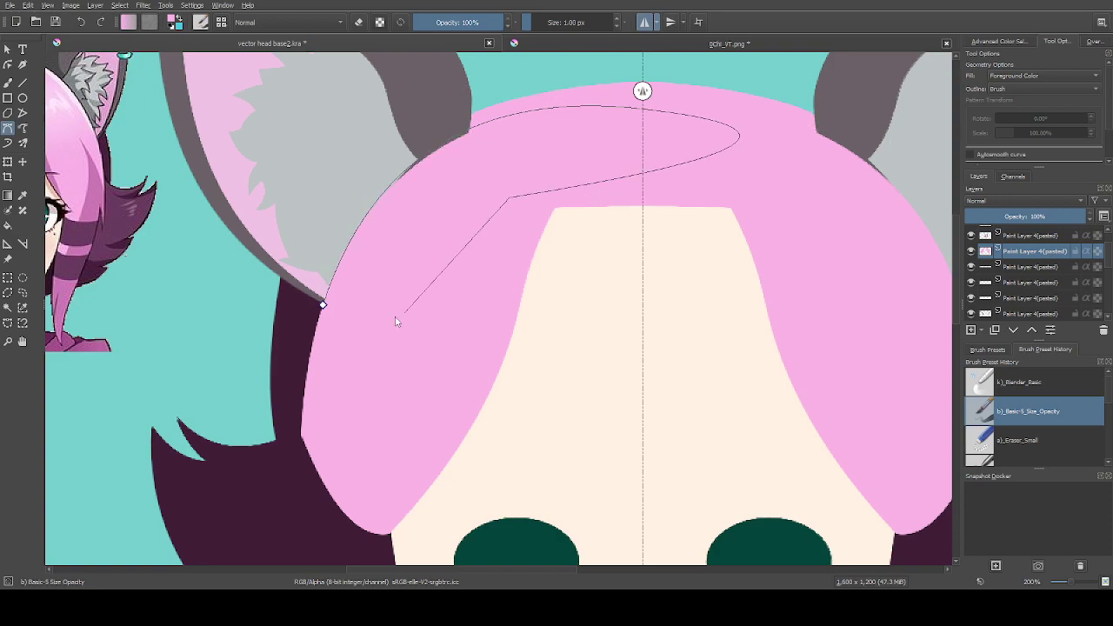
click(324, 306)
key(1)
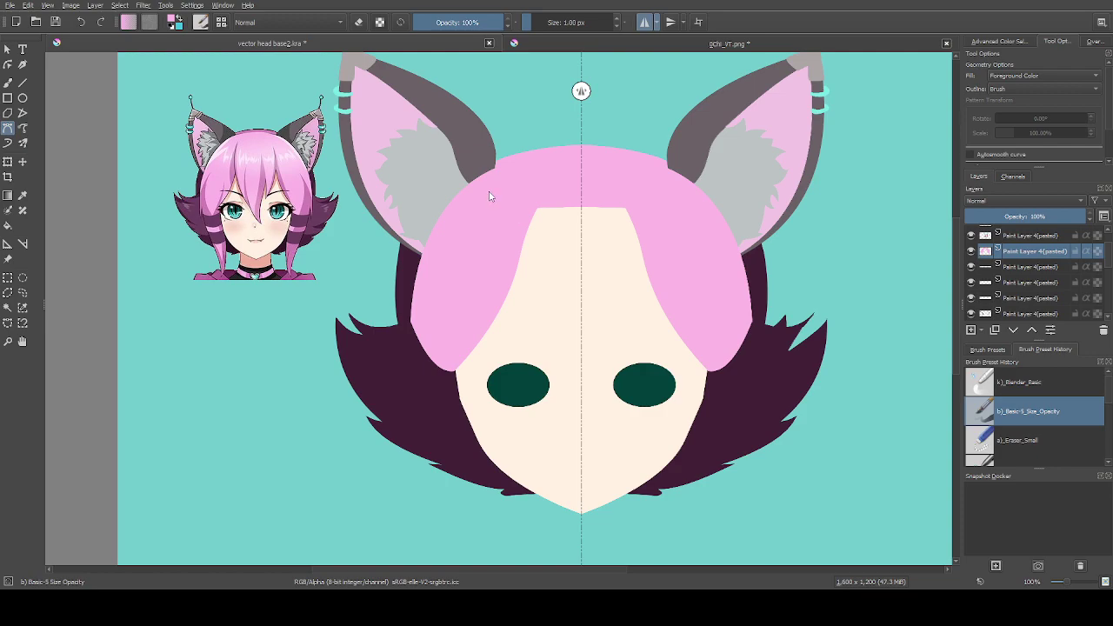
Add another filled pink Bezier shape from the ear's lower corner to the crown to smooth the hair's dome
scroll(413, 271, up, 1)
click(383, 298)
key(1)
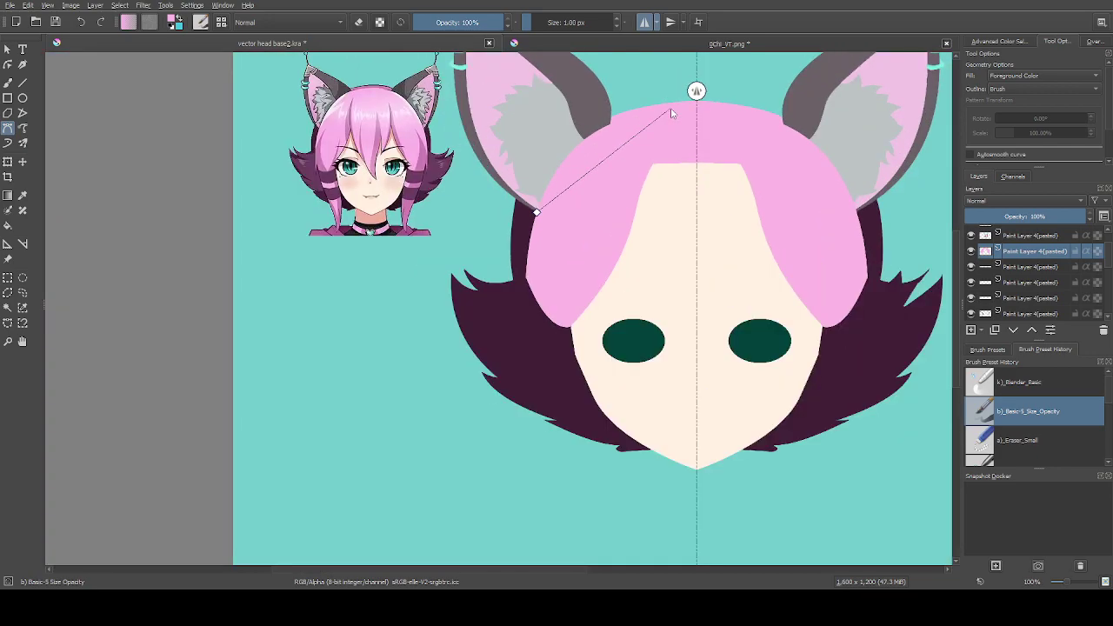
scroll(671, 111, up, 1)
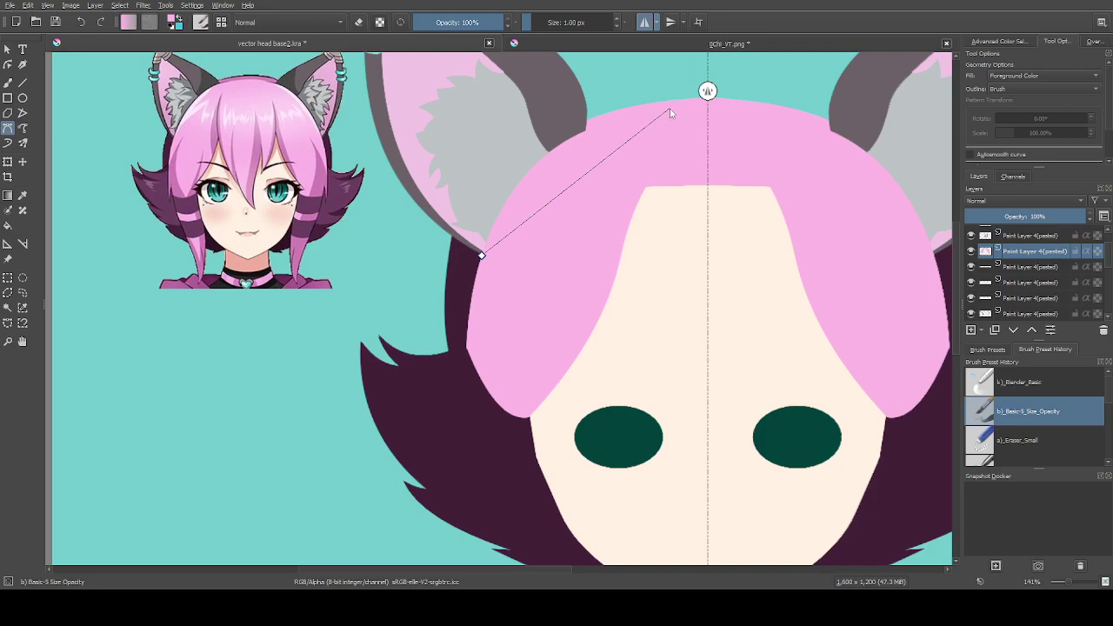
scroll(671, 116, down, 1)
scroll(673, 118, up, 1)
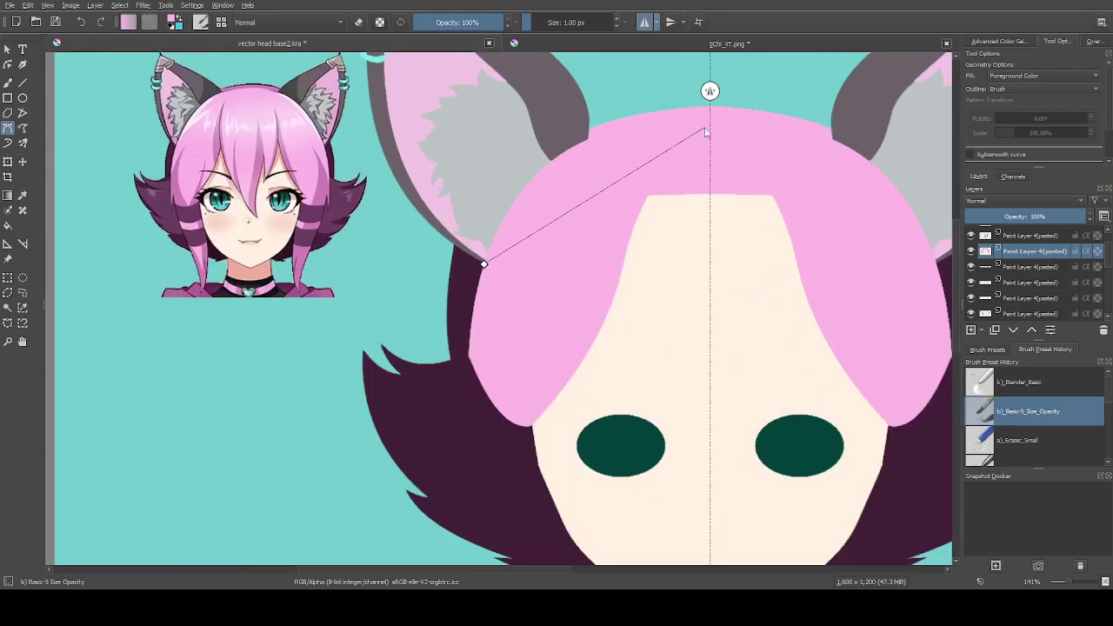
drag(709, 126, 874, 131)
click(488, 269)
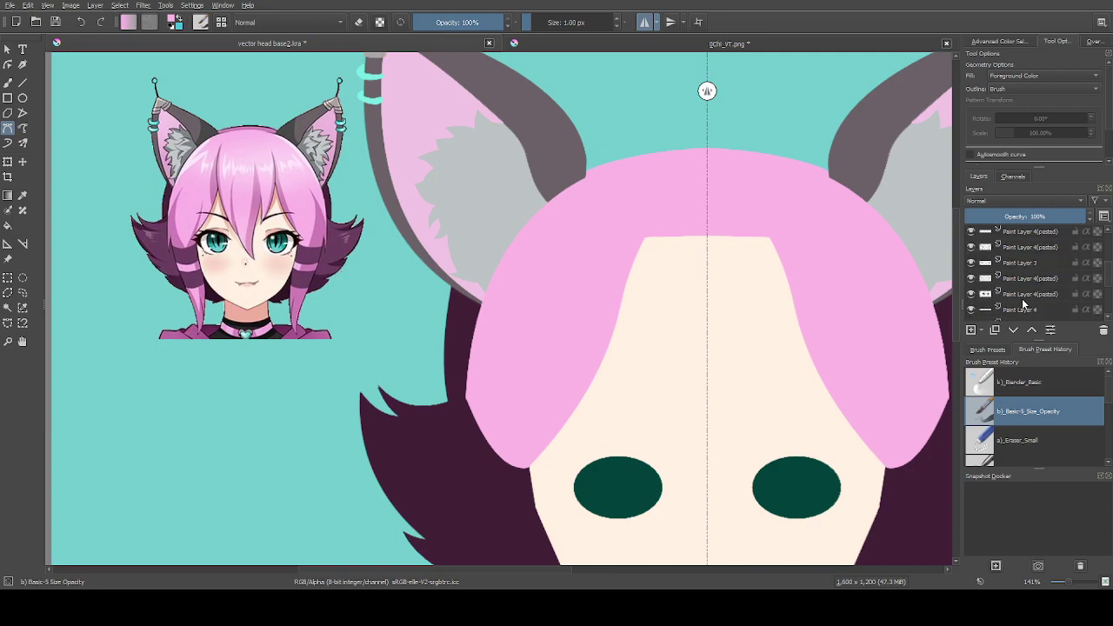
On the outer-ear layer, extend the ear's inner base edge behind the pink hair with a filled Bezier shape in the sampled dark gray
click(1015, 296)
scroll(565, 144, up, 1)
ctrl+click(560, 135)
click(555, 91)
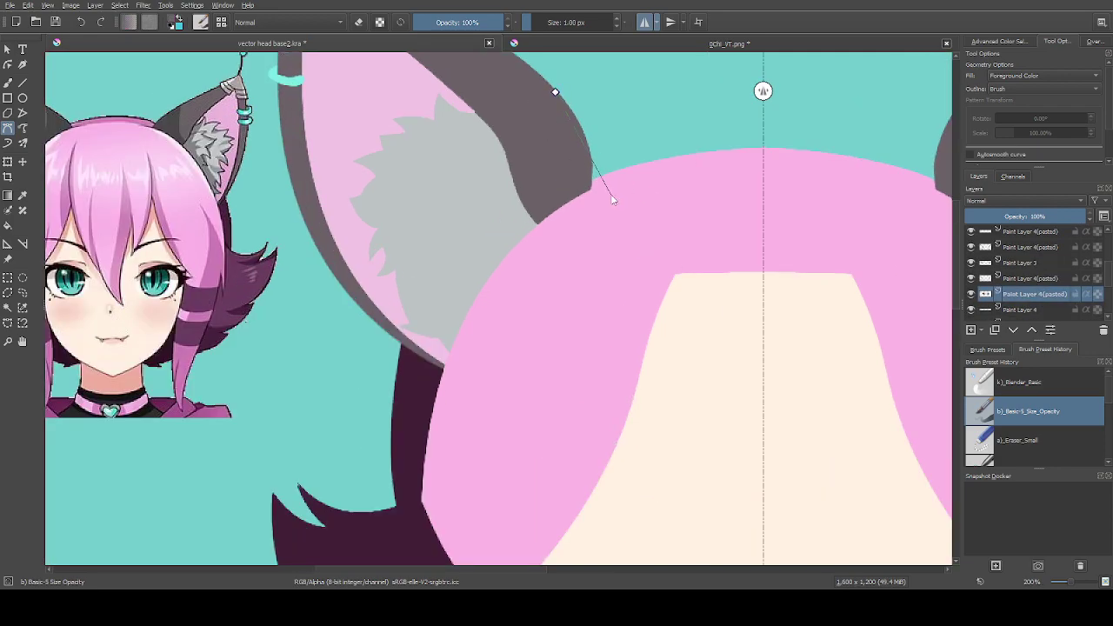
drag(602, 185, 600, 252)
scroll(606, 213, up, 1)
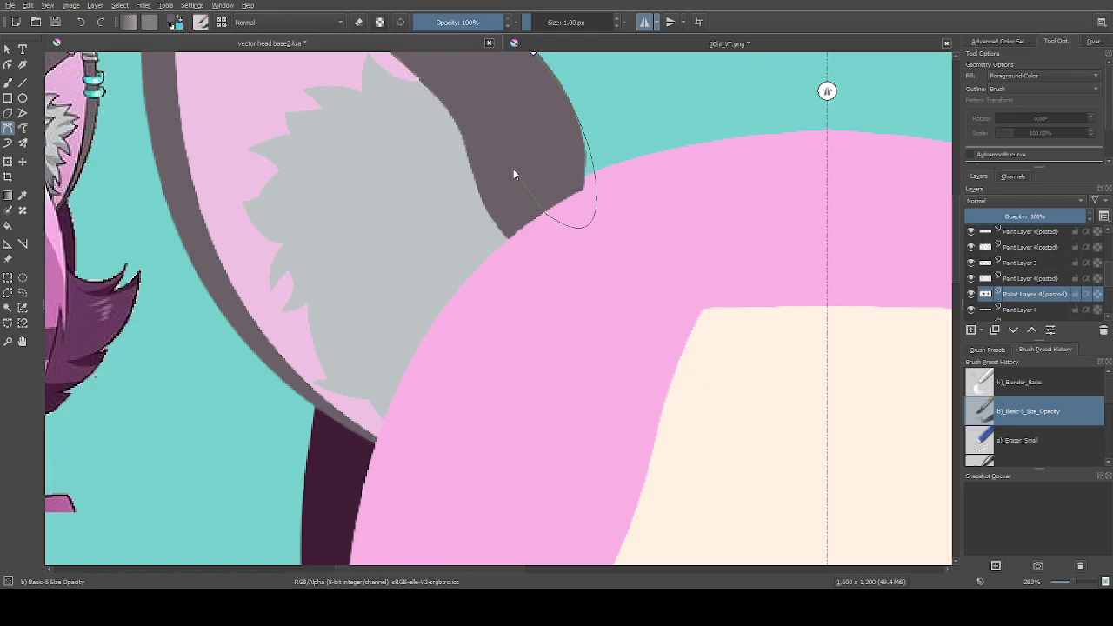
scroll(513, 169, down, 1)
scroll(478, 211, down, 2)
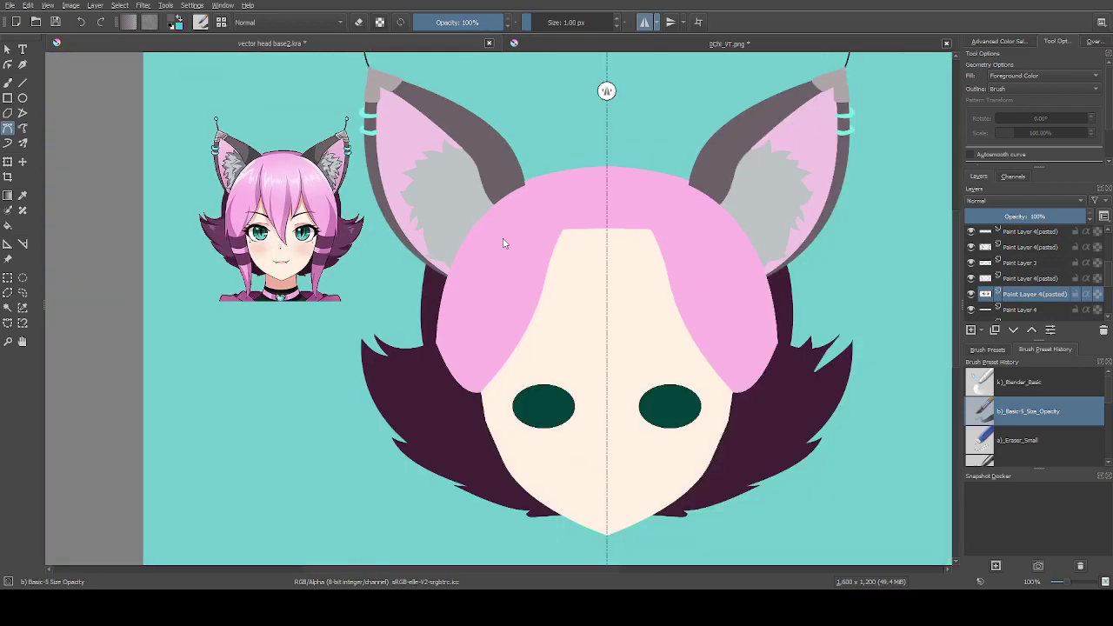
Smooth the dark ear's inner edge where it meets the hair with a second filled gray Bezier shape
scroll(503, 243, up, 2)
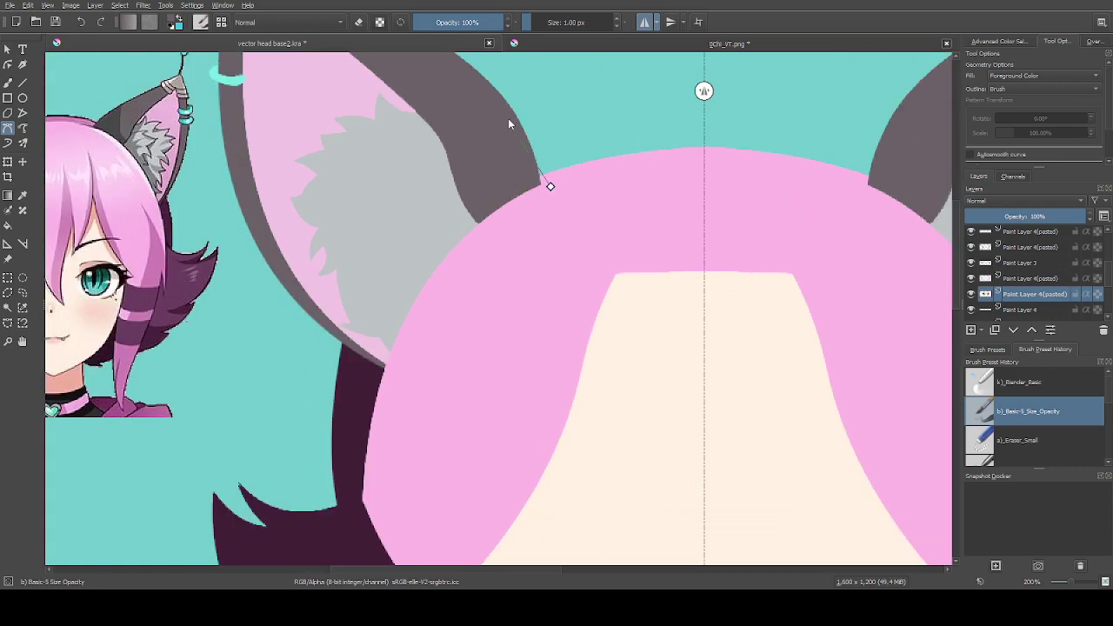
drag(489, 97, 461, 82)
click(547, 185)
scroll(577, 245, down, 1)
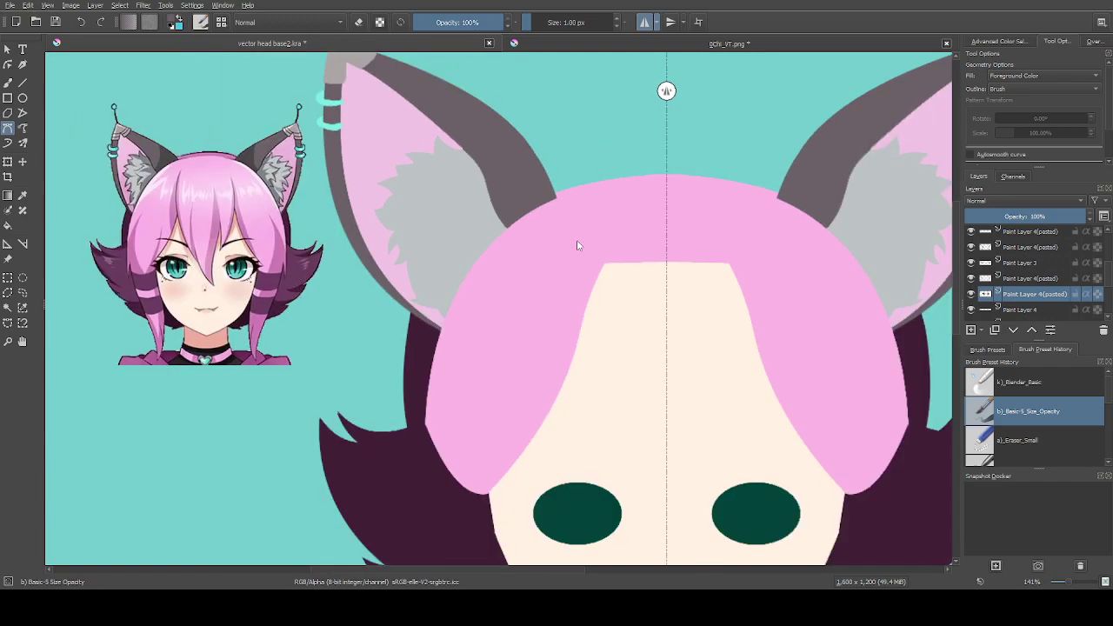
scroll(577, 246, down, 1)
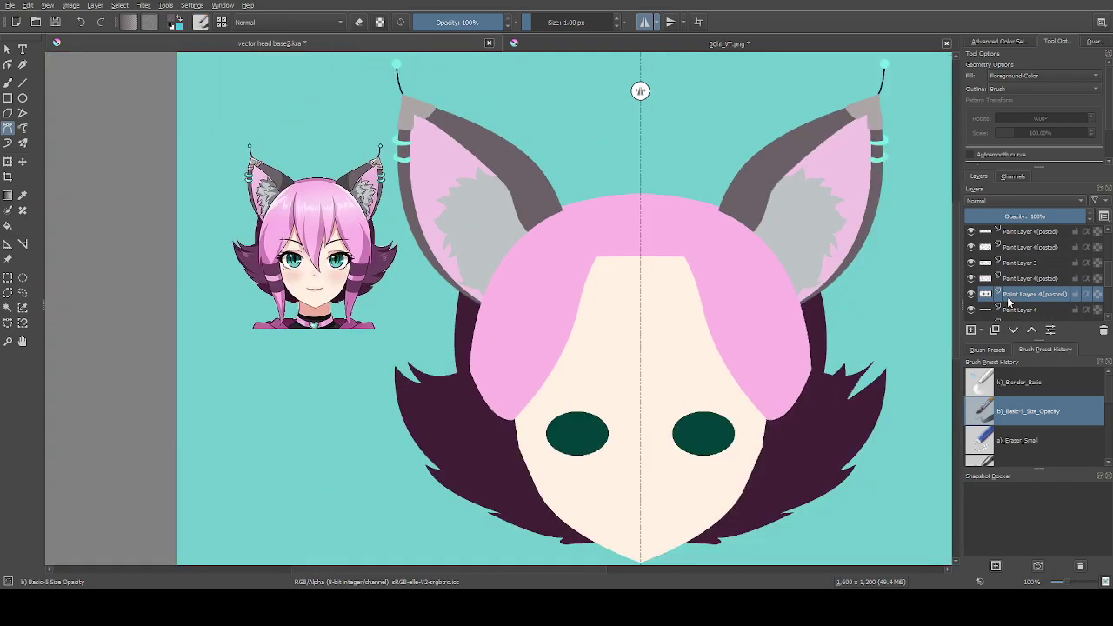
Make the pink hair layer active and sample its pink as the foreground color
scroll(1011, 293, down, 2)
scroll(1012, 294, down, 2)
click(1013, 252)
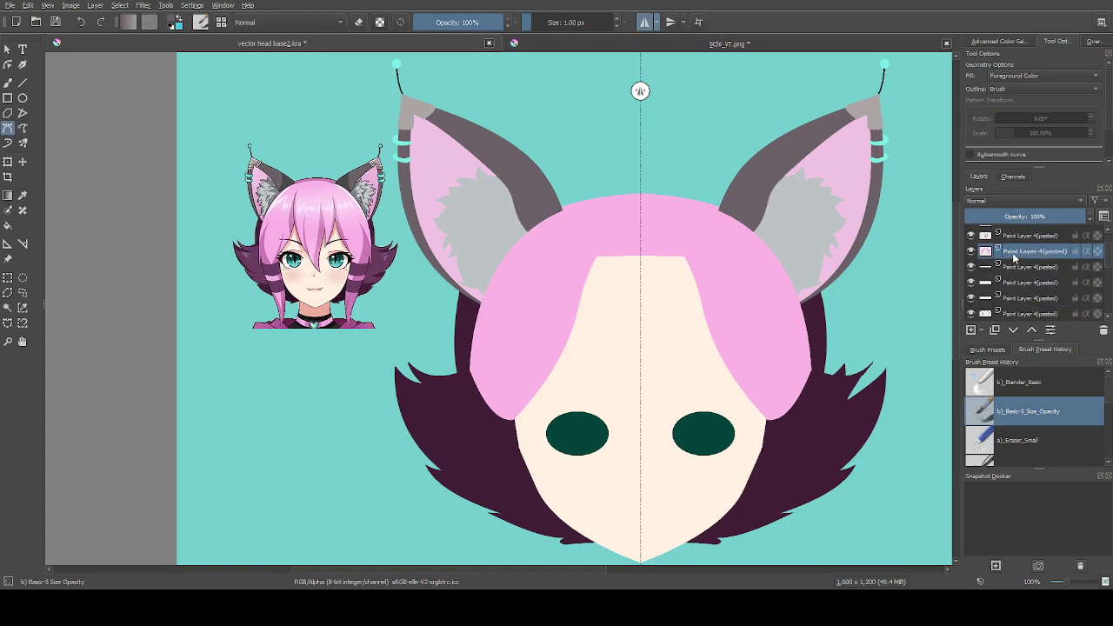
ctrl+click(542, 296)
scroll(565, 242, down, 1)
scroll(540, 374, up, 1)
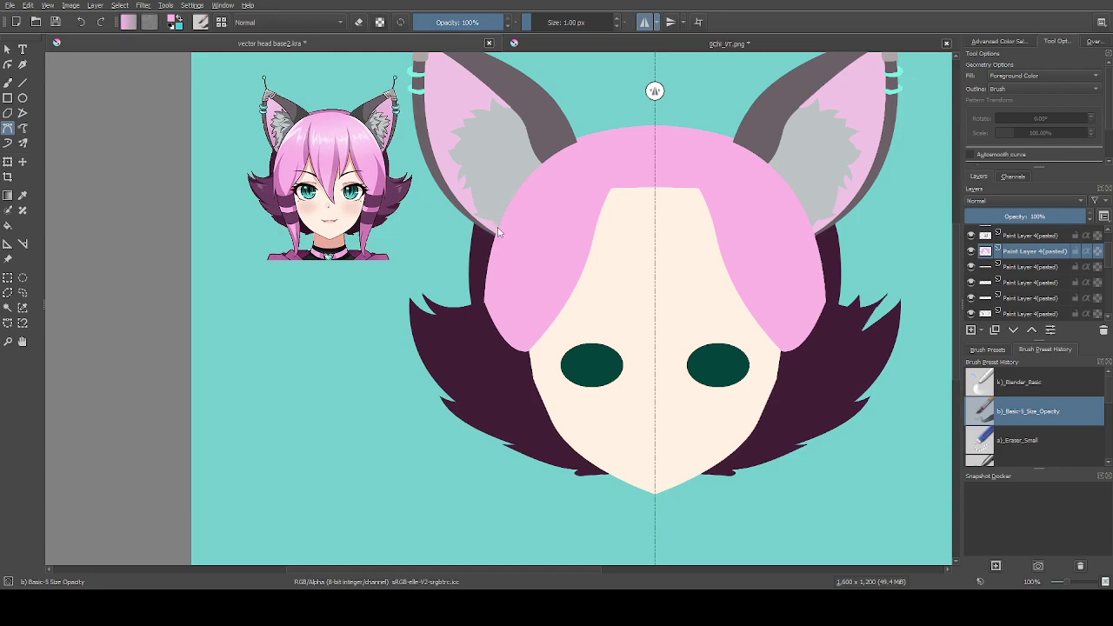
scroll(487, 300, up, 1)
click(485, 300)
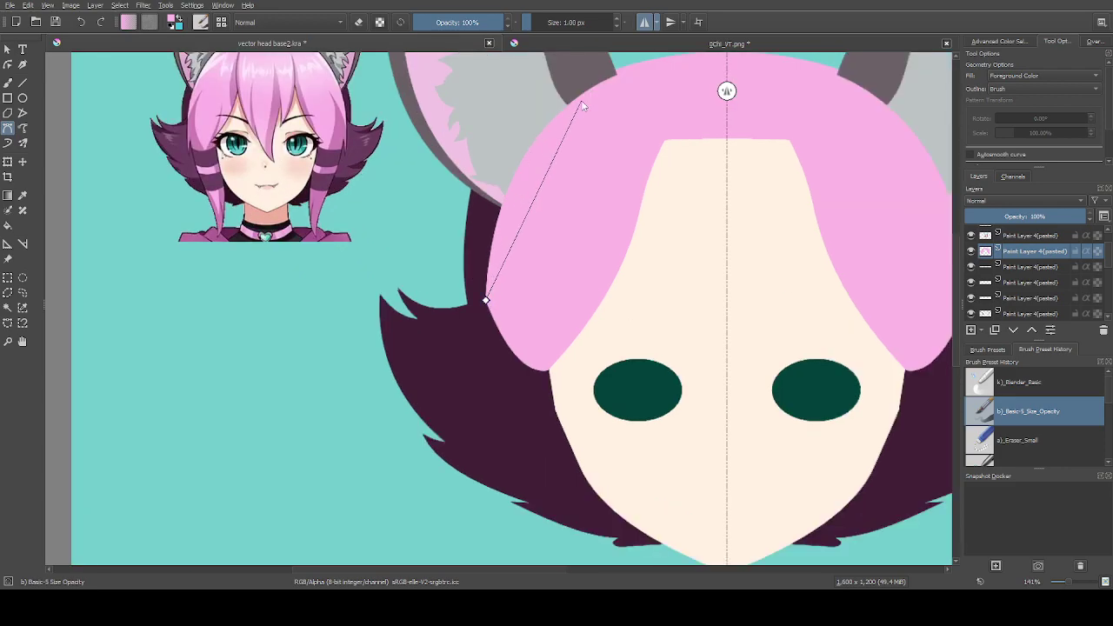
drag(618, 76, 739, 59)
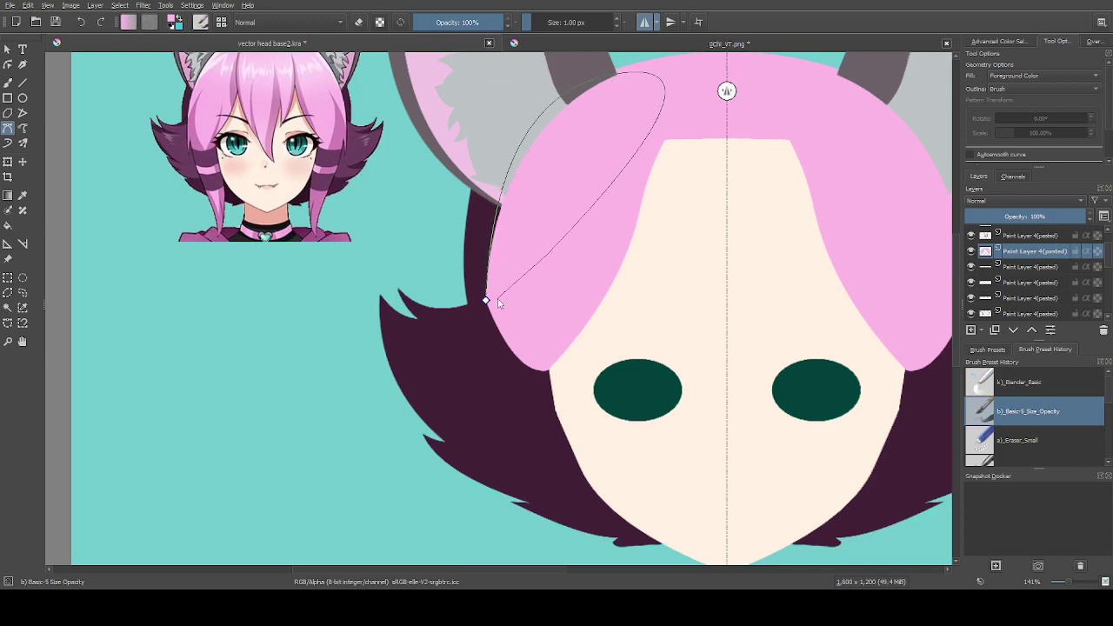
click(486, 301)
click(499, 205)
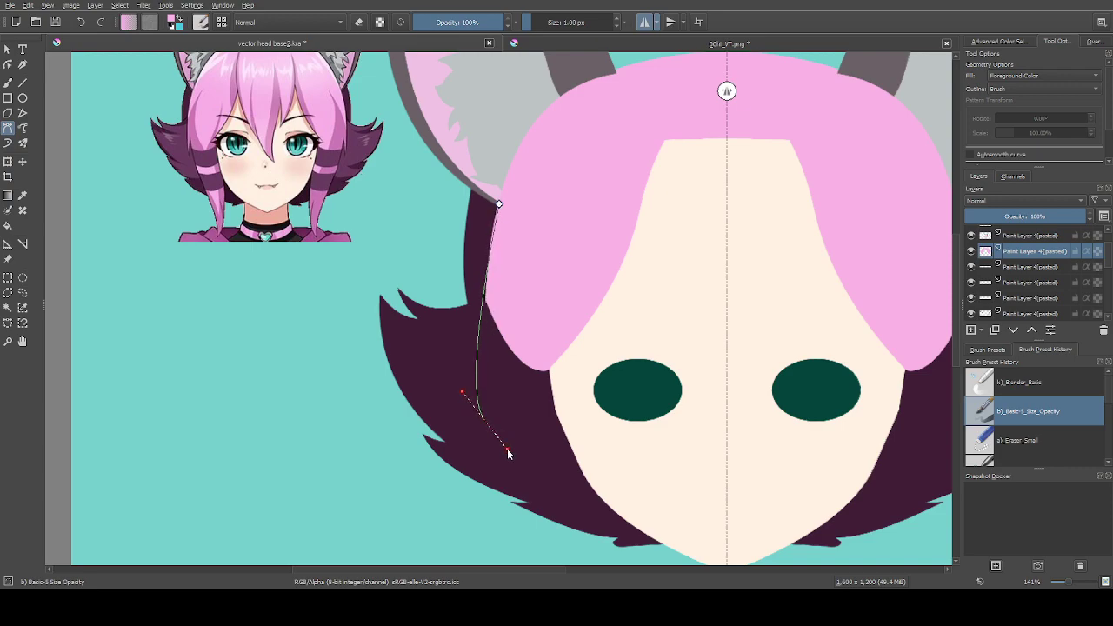
key(Escape)
Add a narrow, pointed pink side lock as a mirrored filled Bezier shape, running from the ear's lower corner down over the dark cheek hair
click(483, 445)
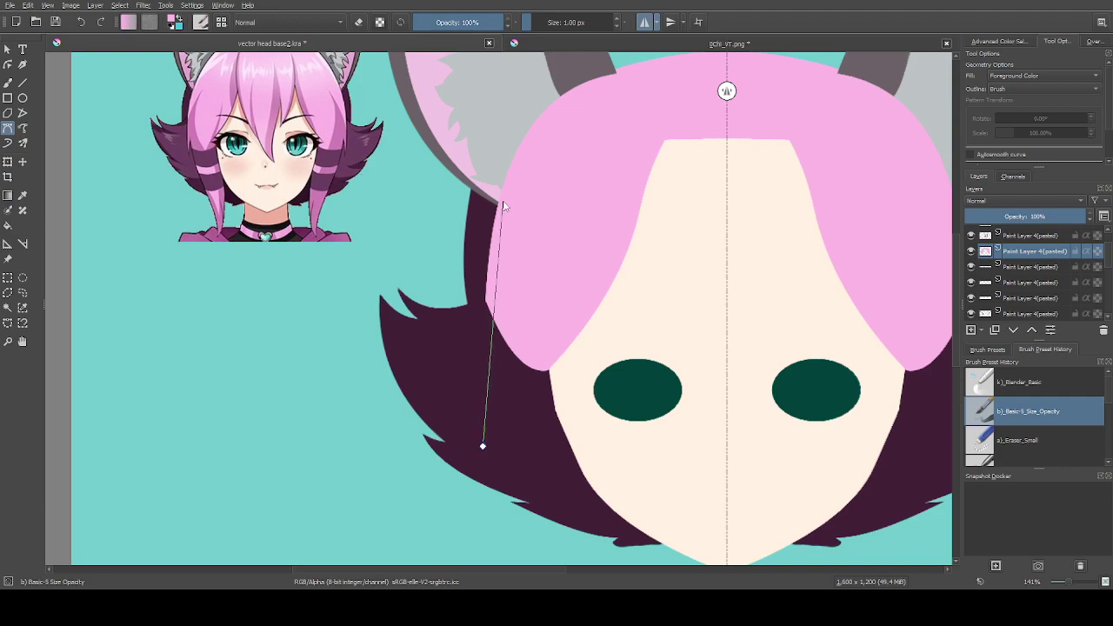
drag(522, 179, 525, 235)
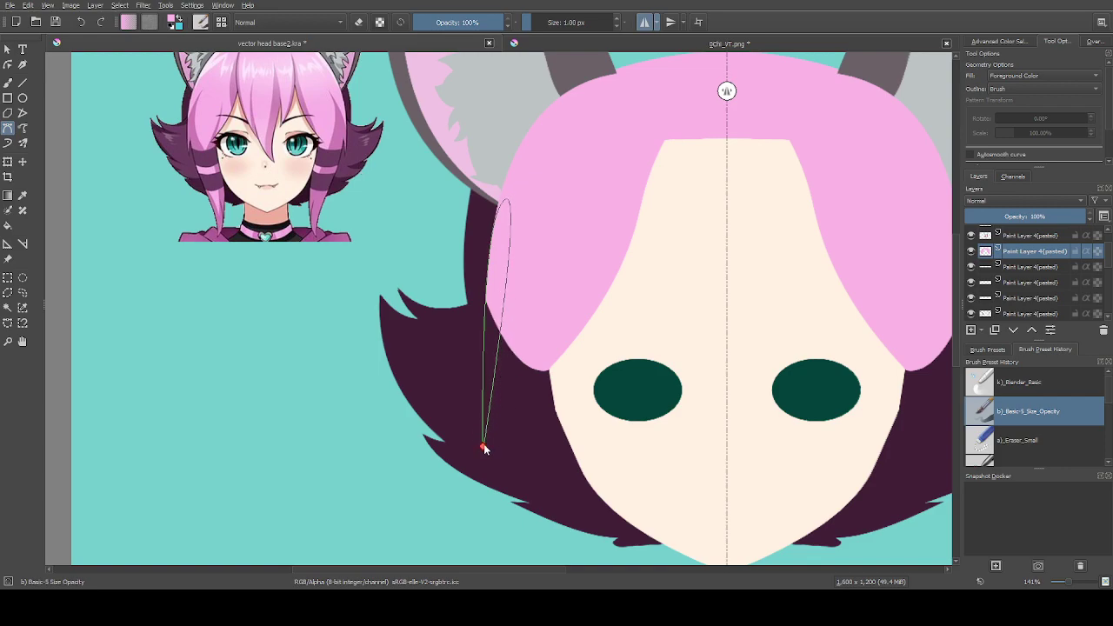
drag(484, 448, 476, 488)
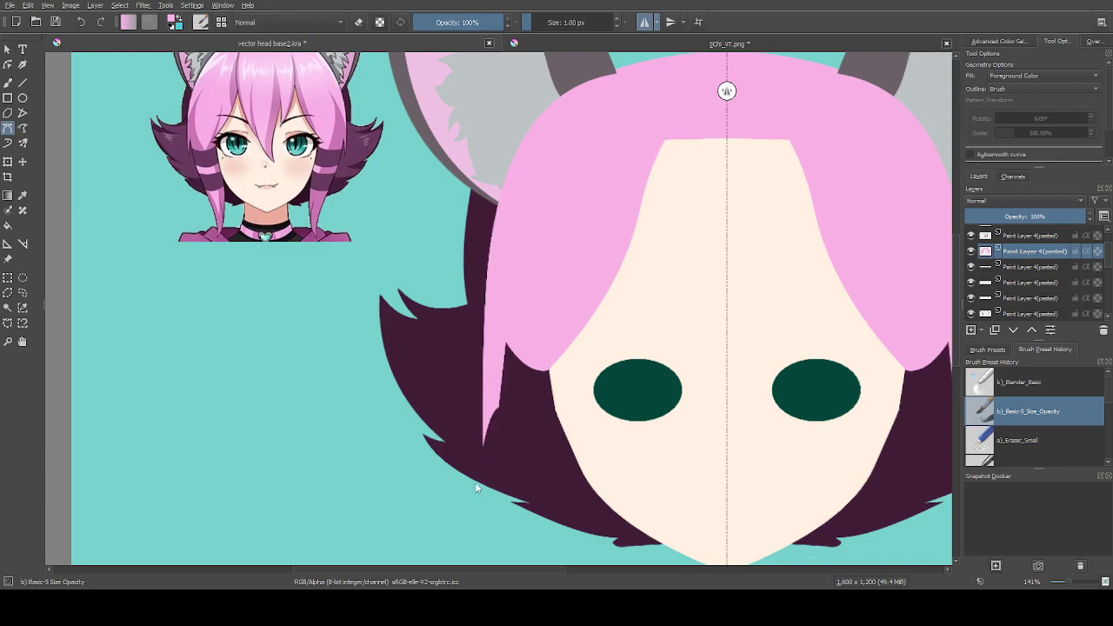
click(492, 419)
scroll(513, 387, down, 3)
scroll(524, 391, up, 3)
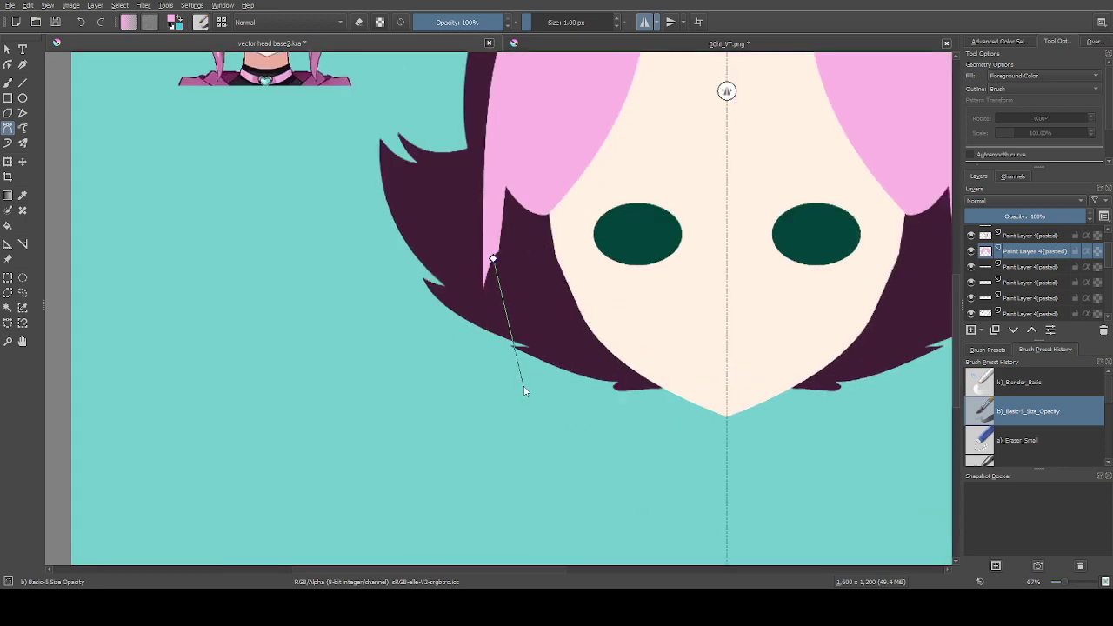
scroll(522, 387, down, 2)
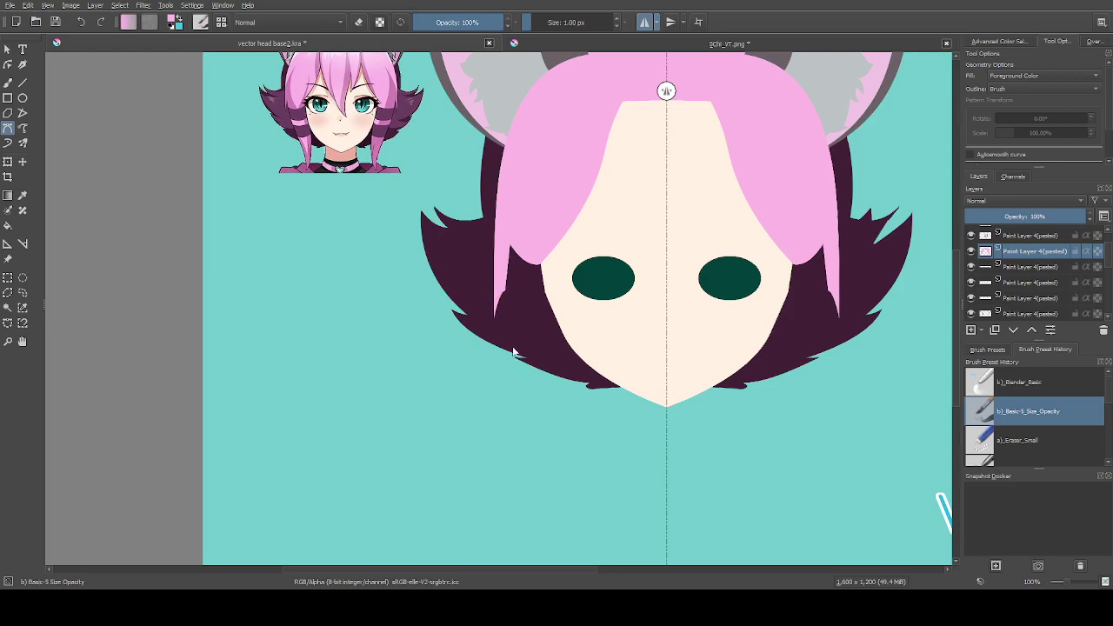
Draw a long tapered pink lock framing the face, a mirrored filled Bezier shape from beside the eye to a point below the chin
scroll(417, 231, down, 2)
scroll(470, 200, up, 1)
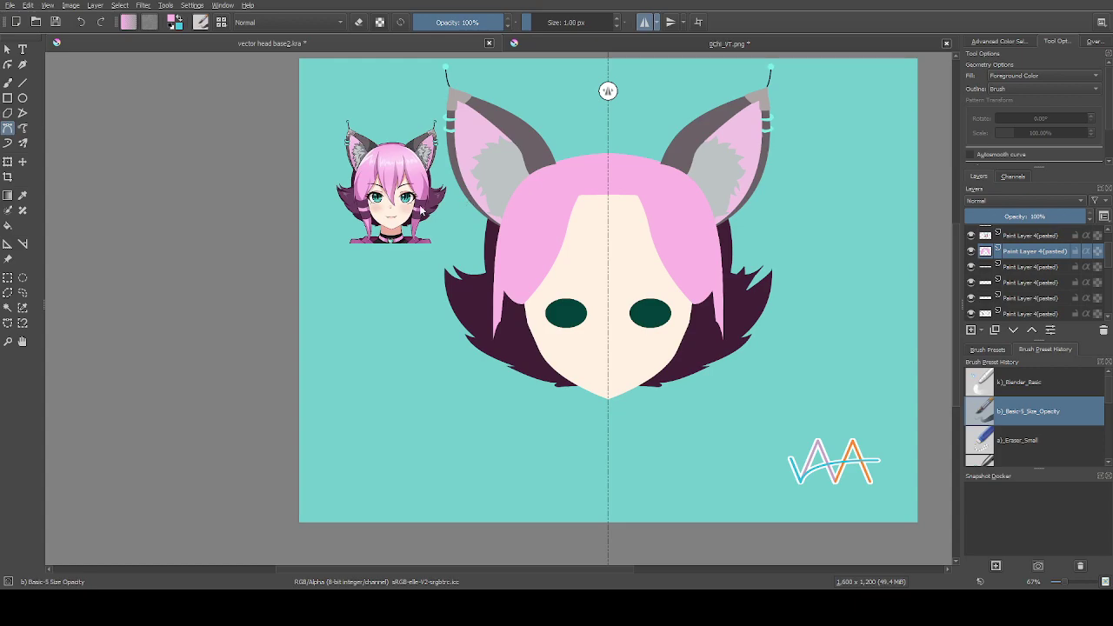
scroll(348, 199, up, 2)
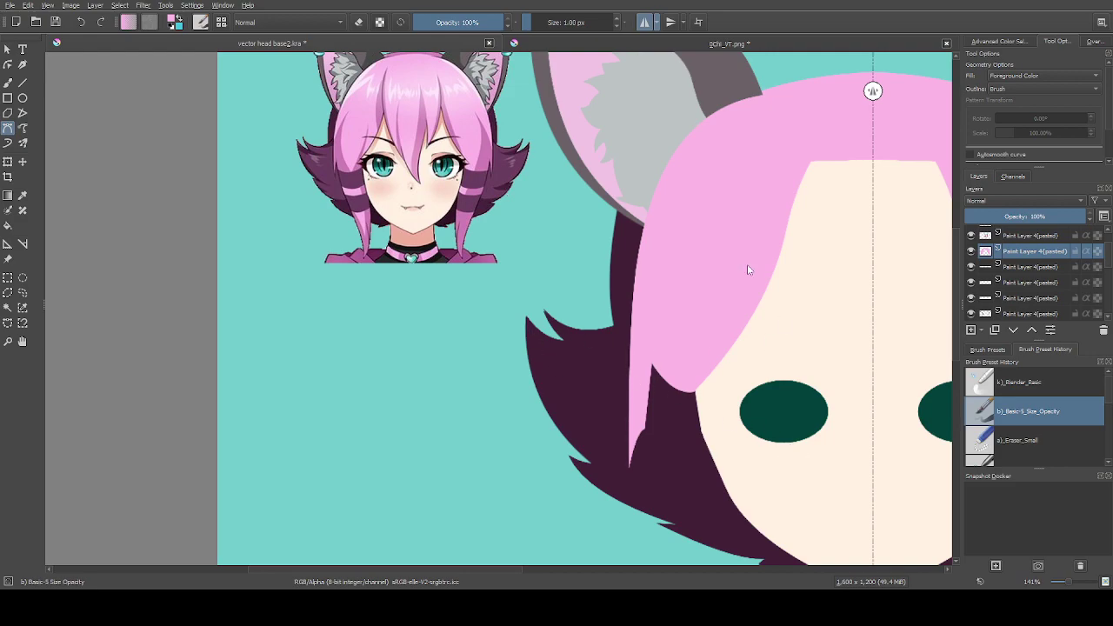
scroll(657, 270, down, 1)
scroll(685, 349, up, 1)
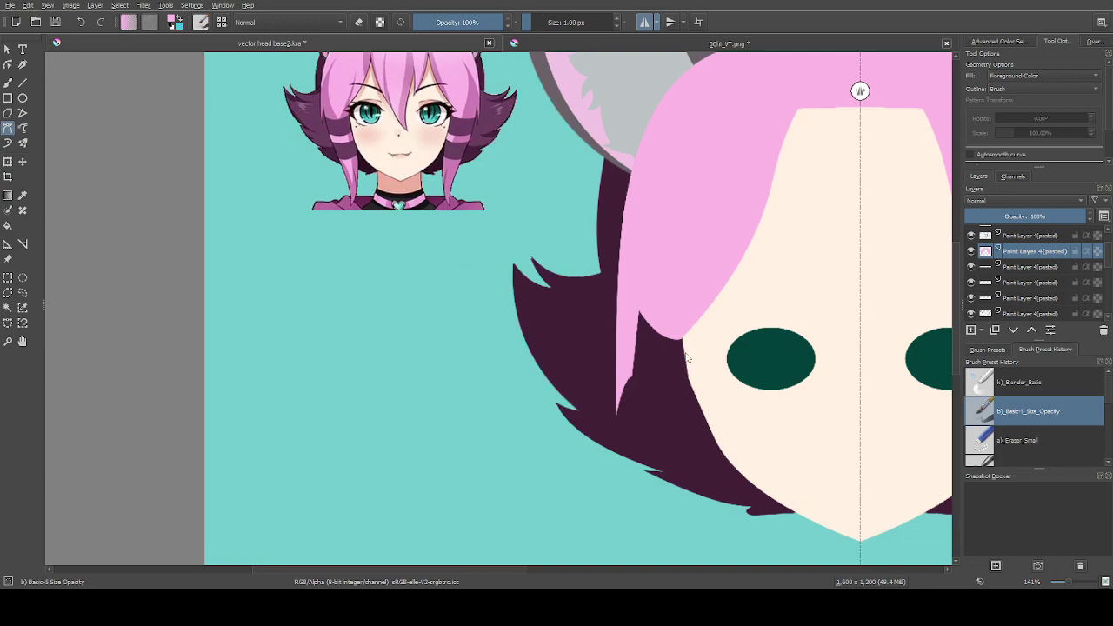
scroll(684, 349, down, 1)
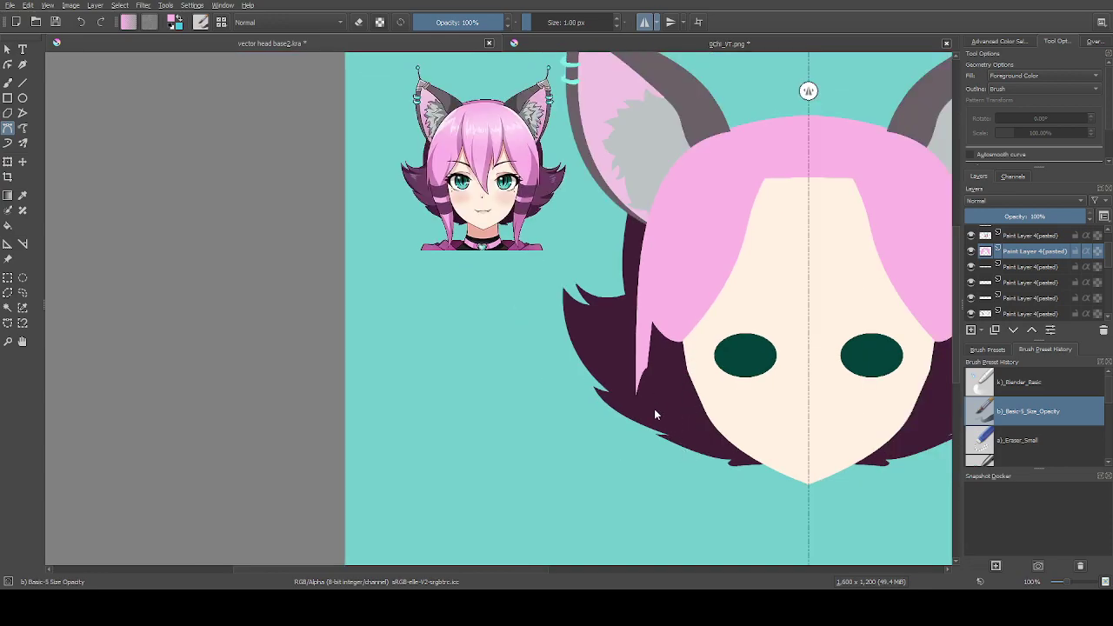
scroll(687, 478, down, 2)
scroll(690, 453, up, 2)
scroll(697, 408, down, 2)
scroll(704, 371, up, 2)
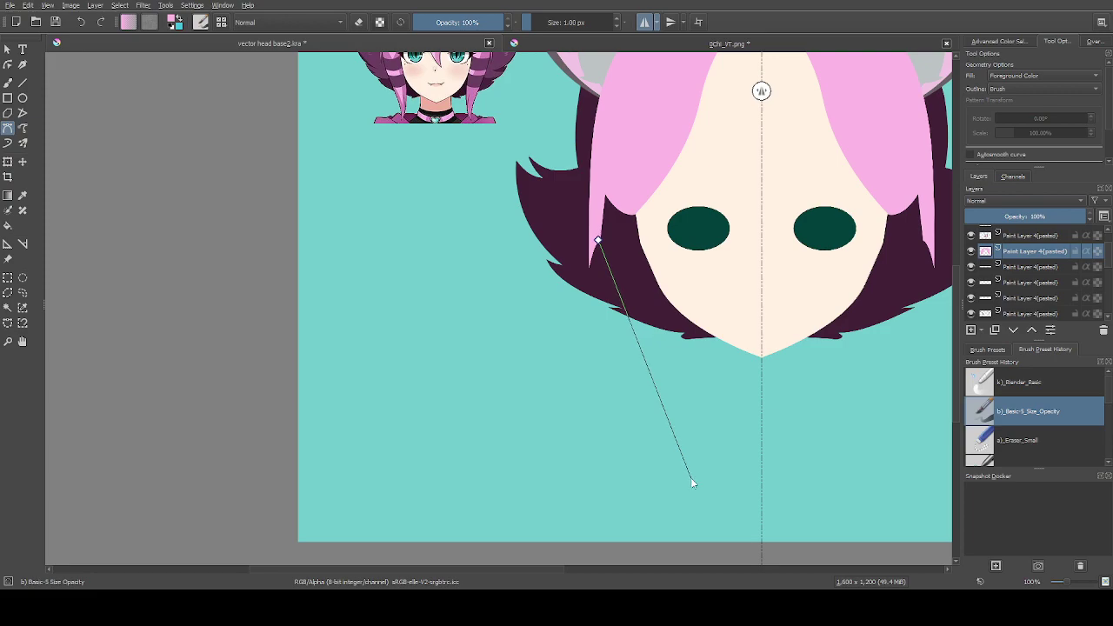
drag(686, 484, 687, 514)
drag(657, 191, 616, 174)
click(598, 242)
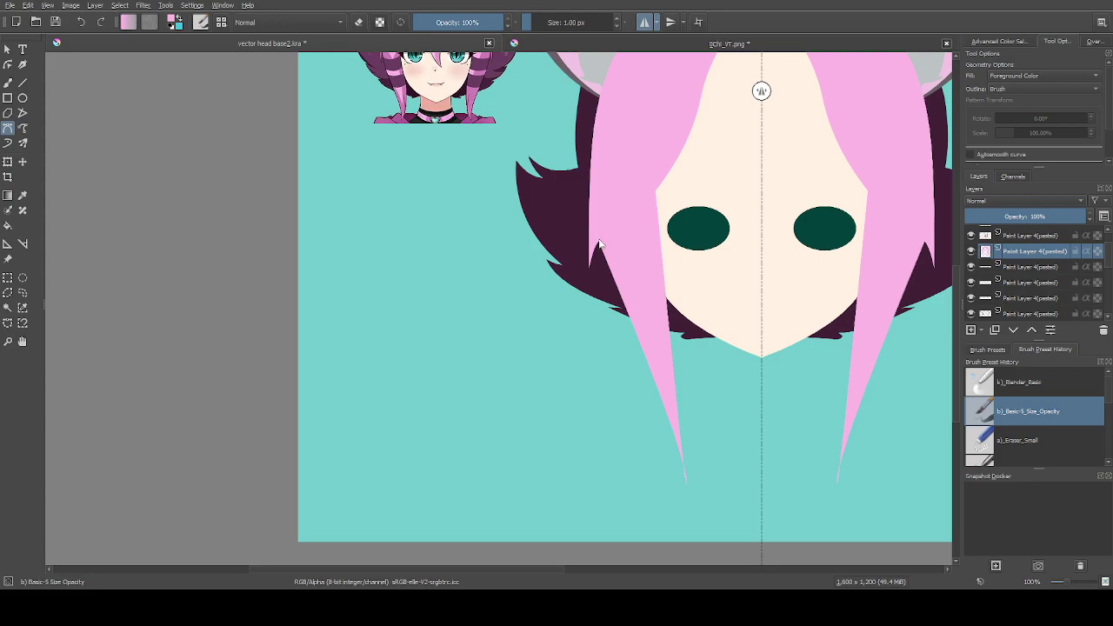
click(598, 239)
scroll(593, 325, down, 1)
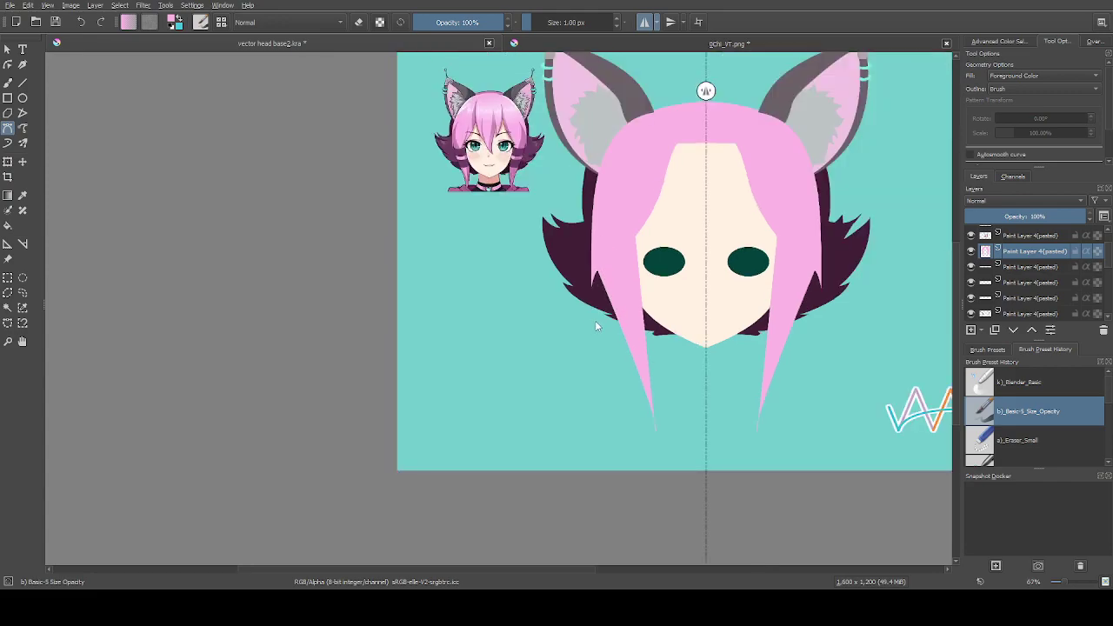
scroll(620, 325, up, 1)
scroll(620, 324, down, 1)
scroll(600, 326, up, 1)
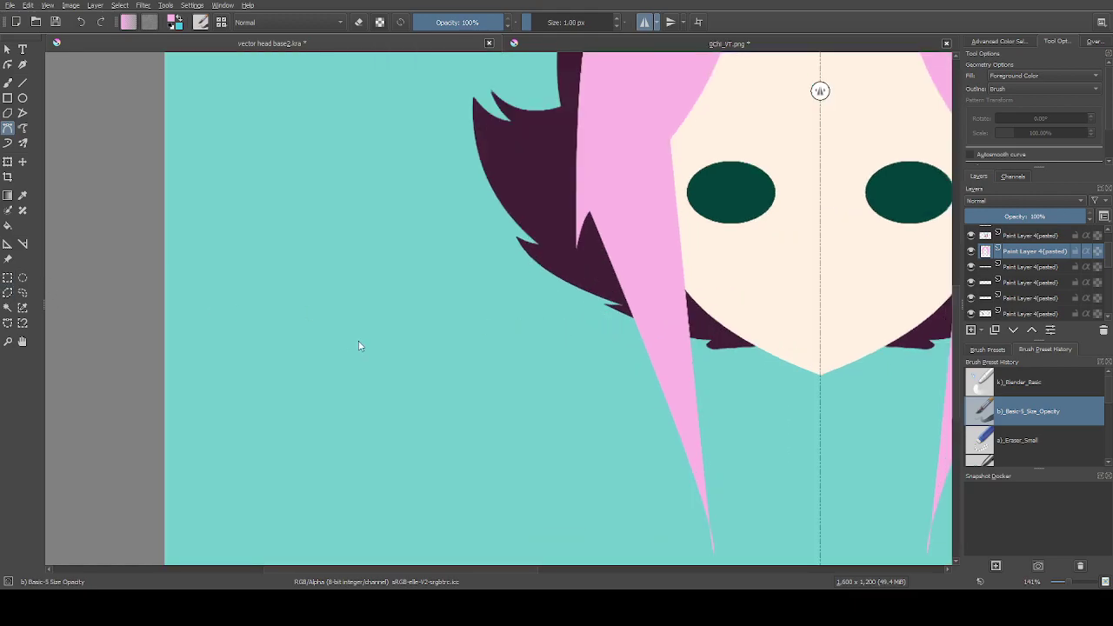
scroll(390, 329, down, 1)
scroll(484, 283, down, 1)
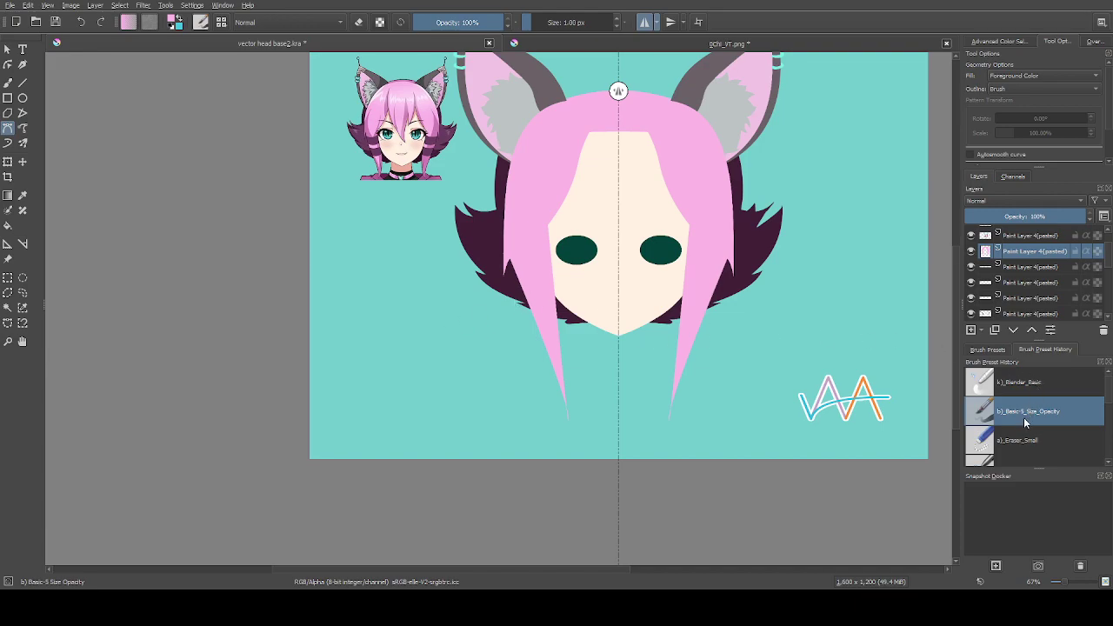
On the dark back-hair layer, extend the lowest cheek tuft outward with a mirrored filled Bezier shape in the sampled dark purple
scroll(1013, 296, down, 2)
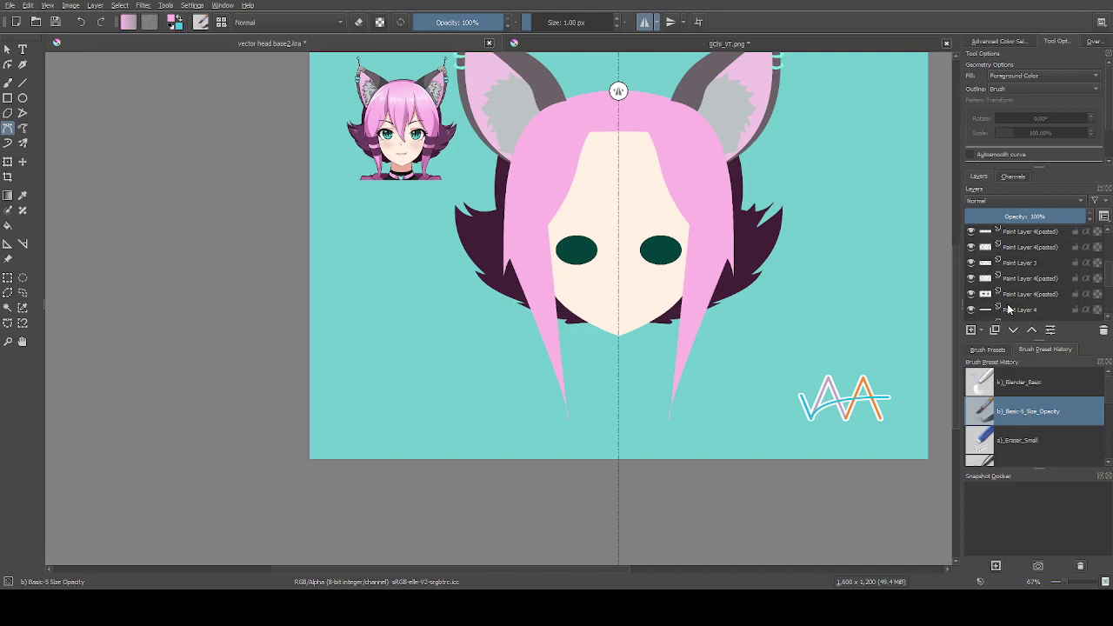
click(1013, 305)
scroll(518, 308, up, 1)
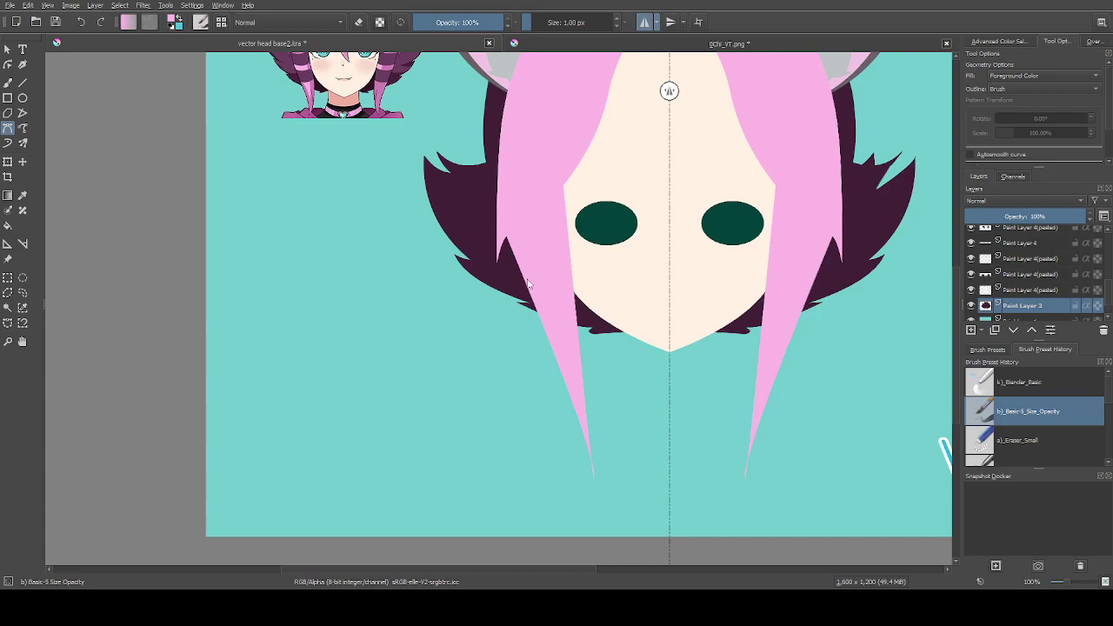
ctrl+click(514, 293)
scroll(501, 296, down, 1)
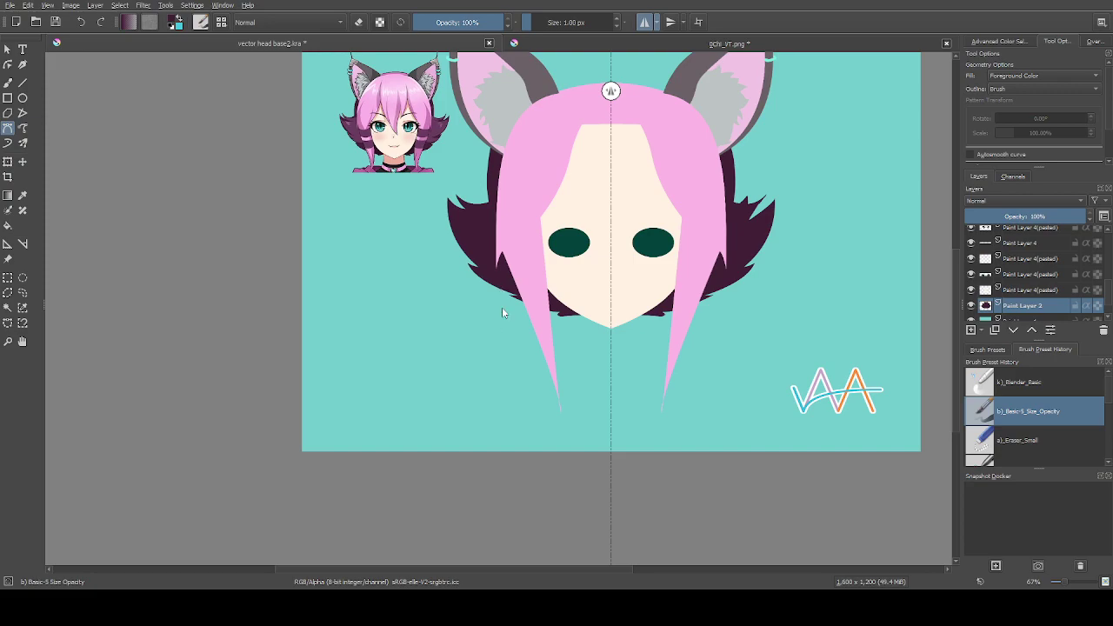
scroll(497, 319, up, 2)
click(504, 279)
scroll(567, 286, up, 2)
drag(549, 288, 581, 288)
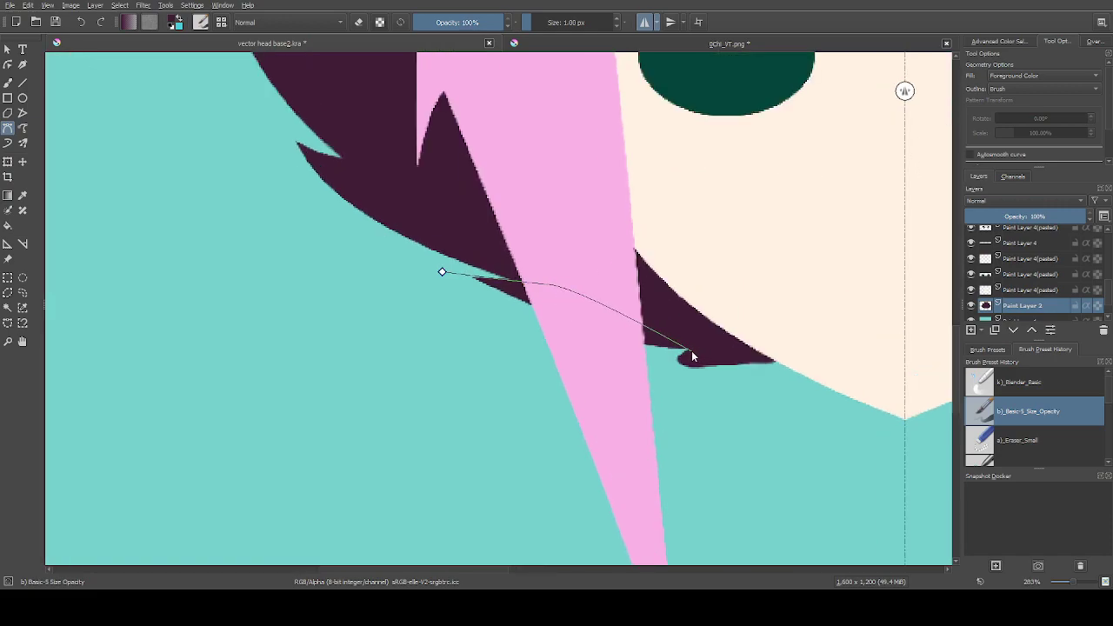
click(691, 353)
drag(442, 272, 391, 218)
Round out the lower edge of the next tuft up with another filled dark purple Bezier shape starting at its tip
scroll(613, 317, down, 1)
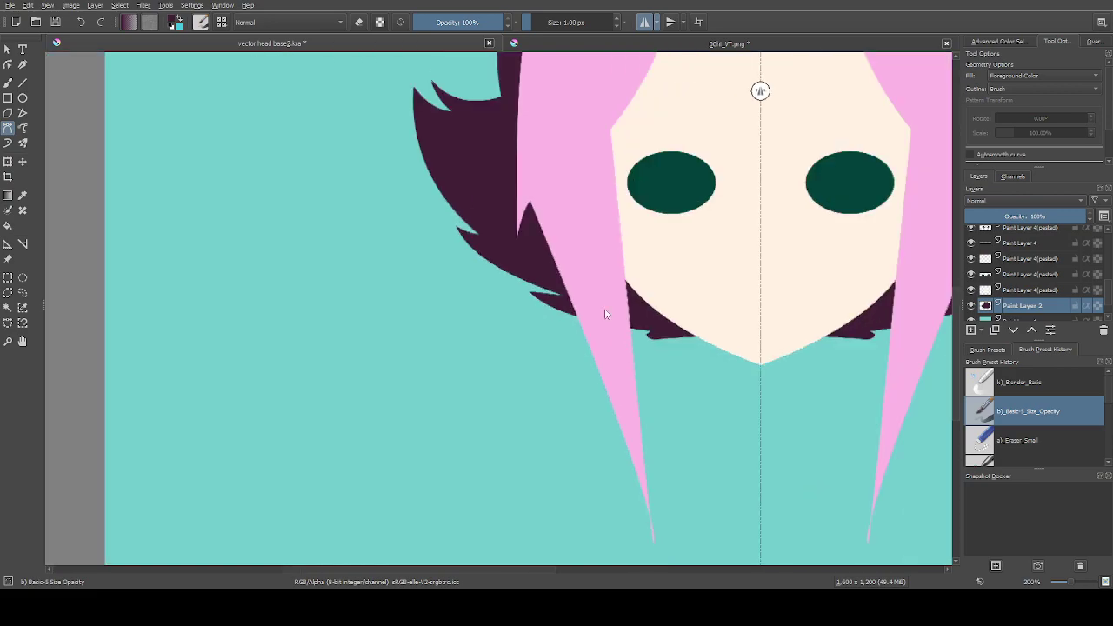
scroll(613, 317, up, 1)
click(378, 172)
drag(604, 311, 757, 336)
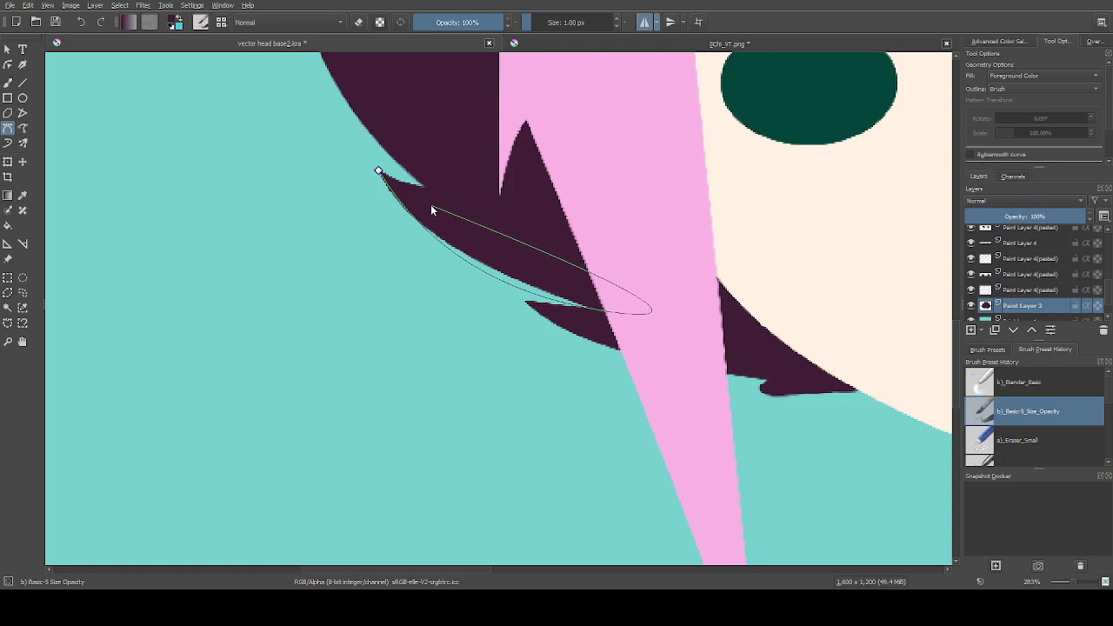
click(378, 173)
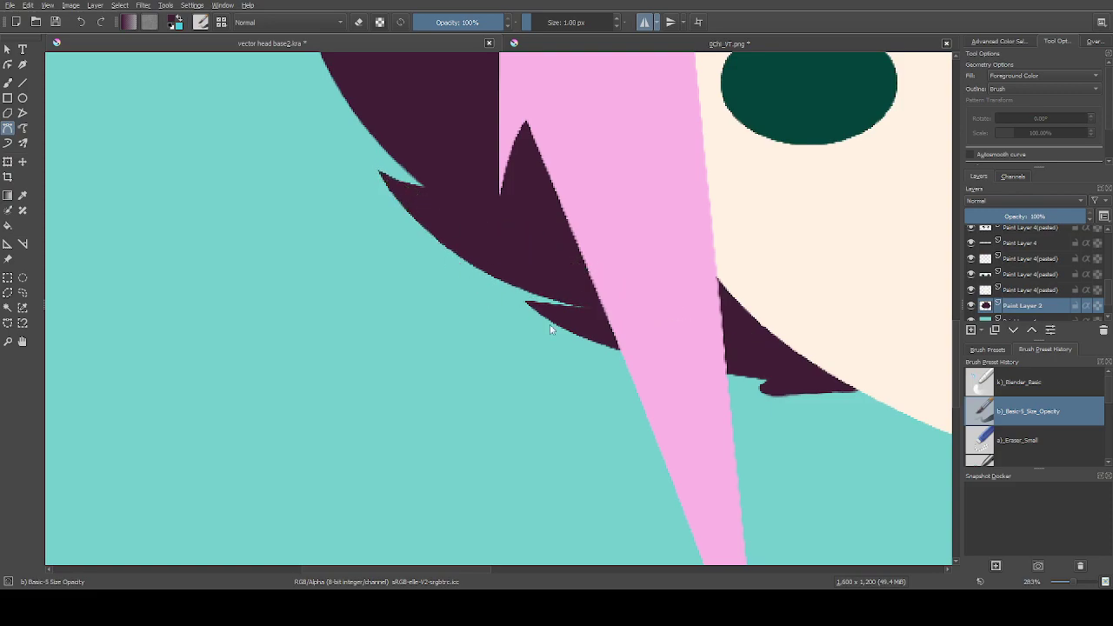
click(600, 303)
click(557, 311)
Try to add a dark purple lock along the outside of the long pink side lock with a Bezier shape on the back-hair layer
scroll(500, 309, down, 5)
scroll(500, 308, up, 3)
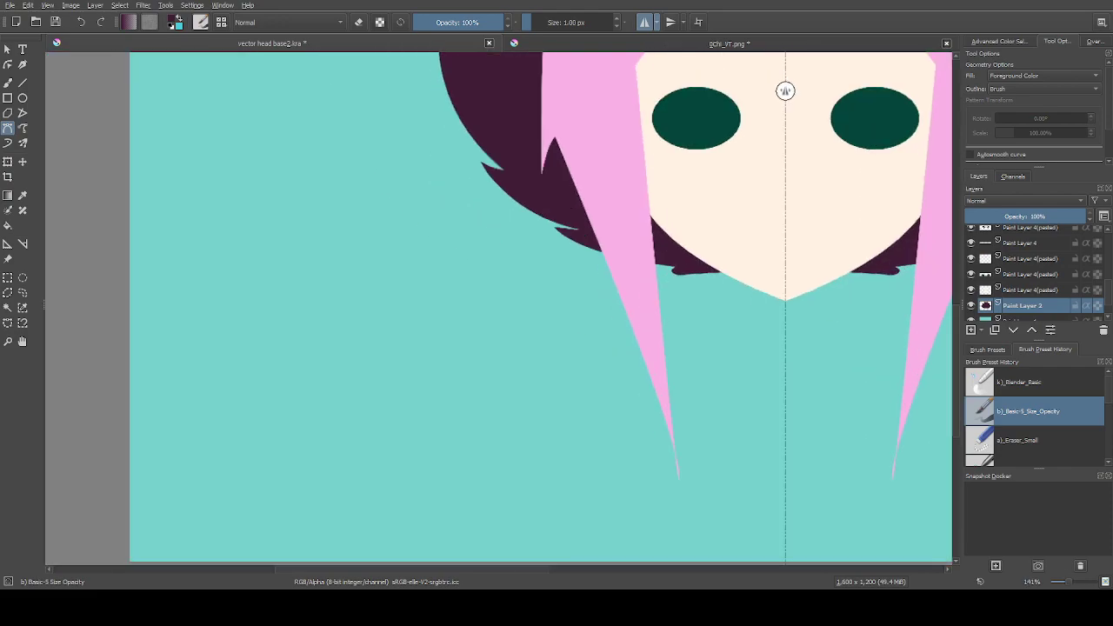
scroll(600, 265, down, 2)
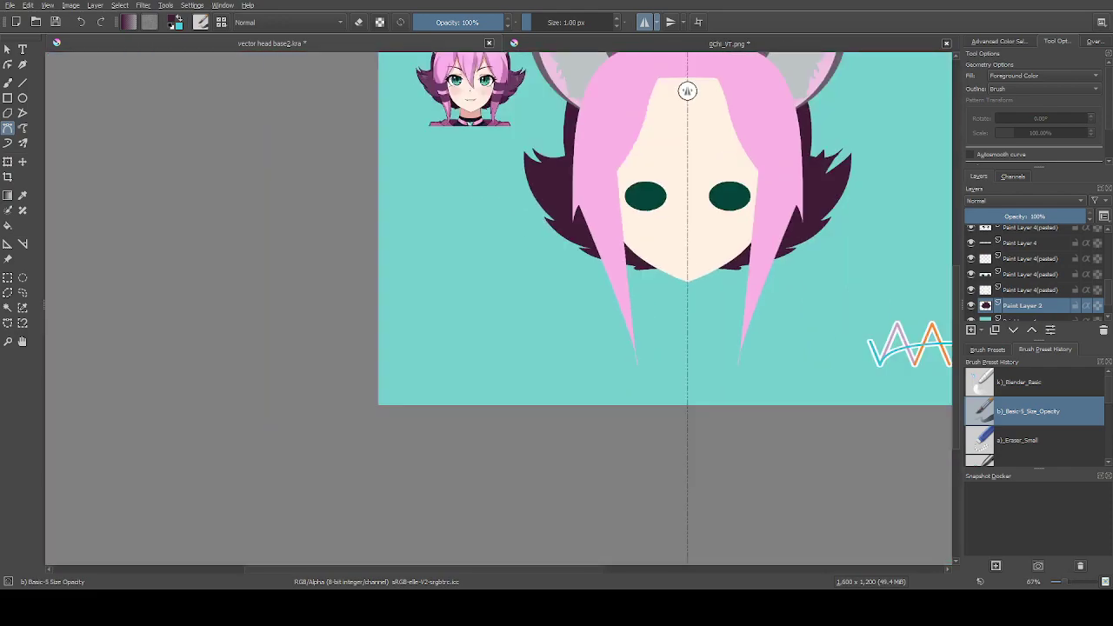
scroll(579, 199, up, 1)
scroll(743, 90, down, 1)
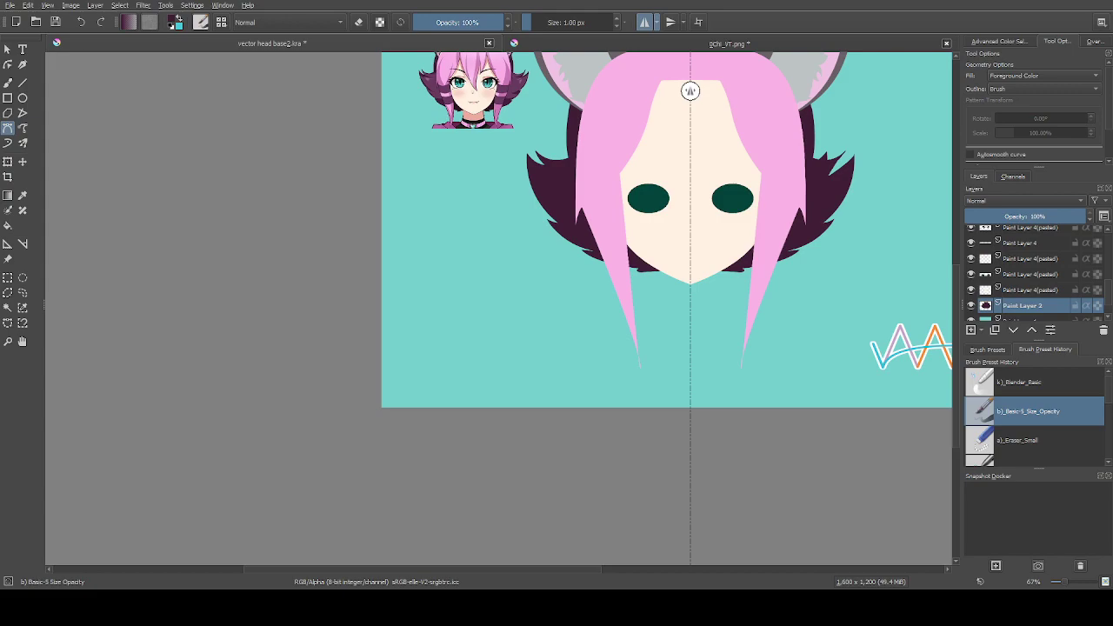
scroll(690, 91, up, 1)
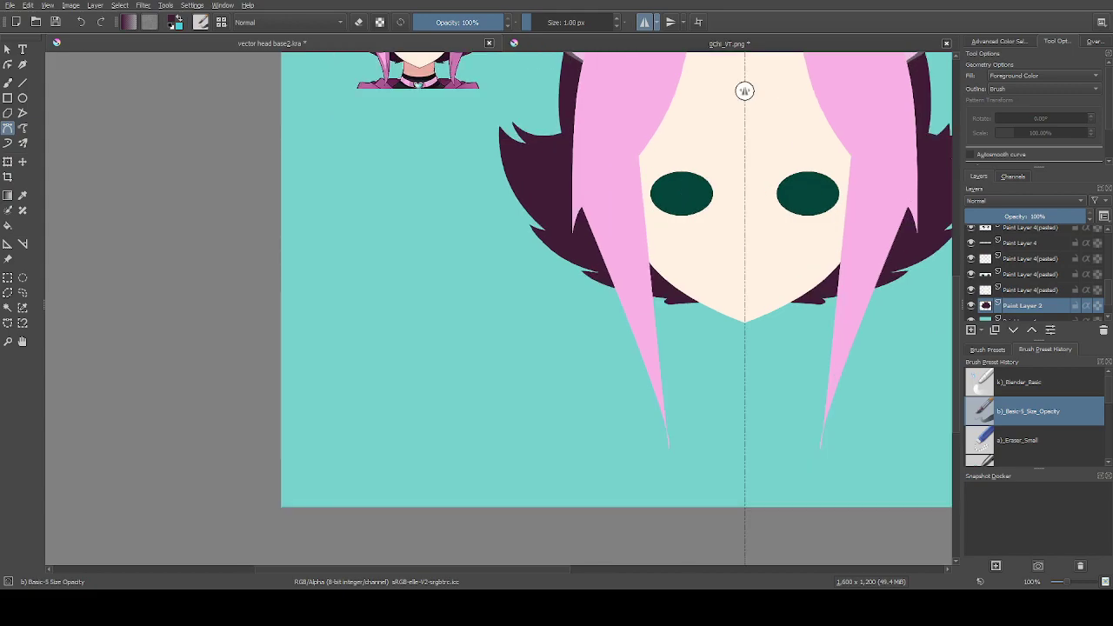
click(580, 211)
scroll(587, 244, down, 1)
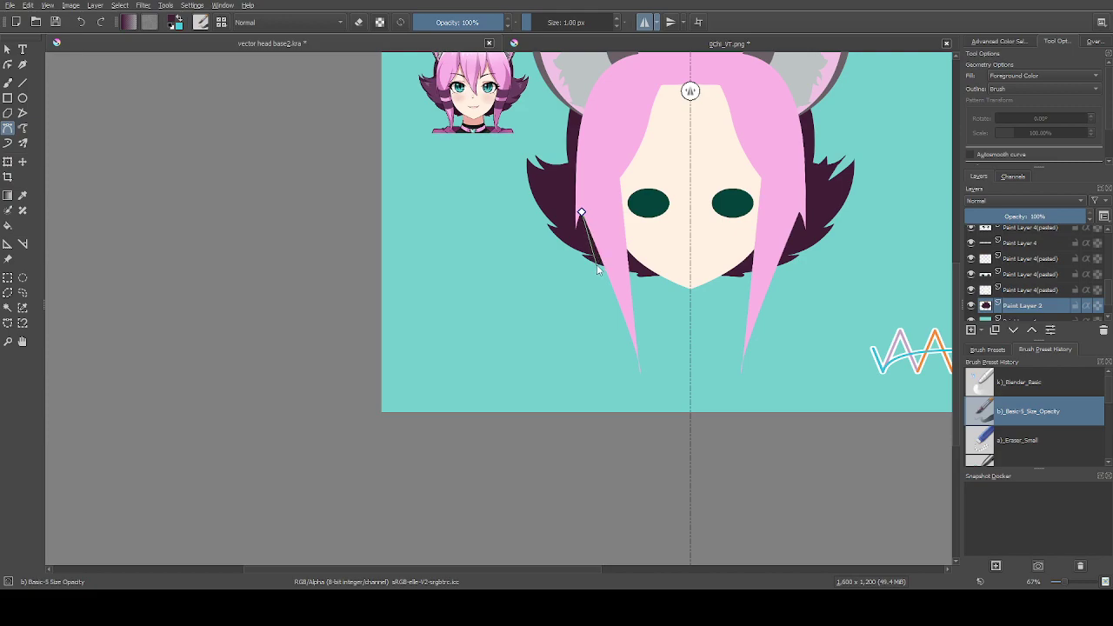
drag(597, 271, 610, 296)
drag(639, 378, 645, 418)
scroll(645, 419, up, 6)
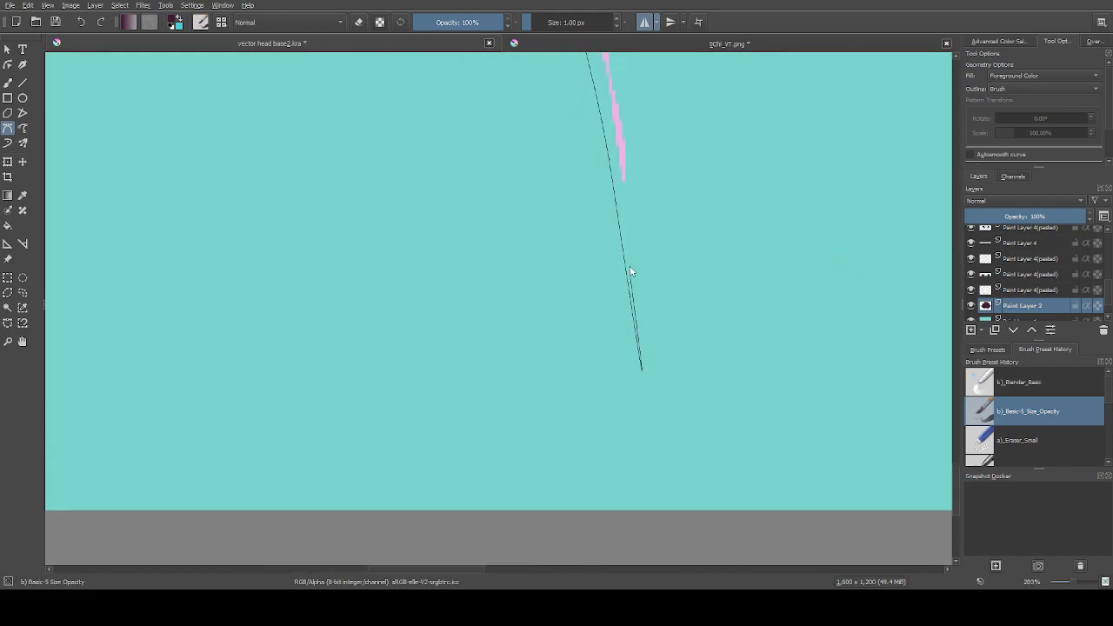
scroll(677, 351, down, 2)
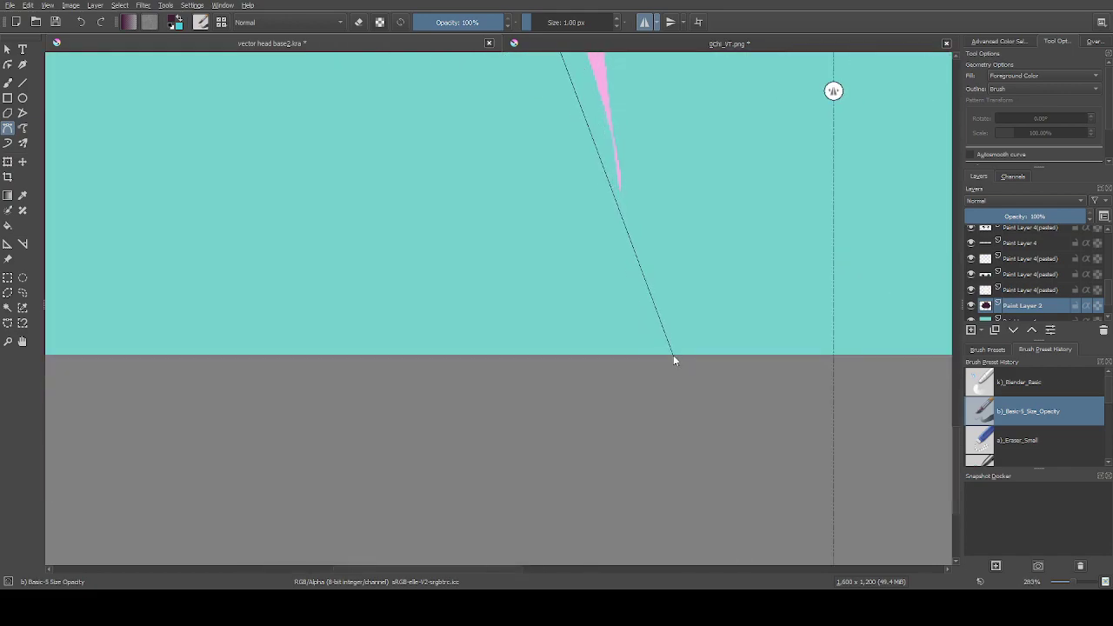
scroll(673, 355, down, 3)
key(Return)
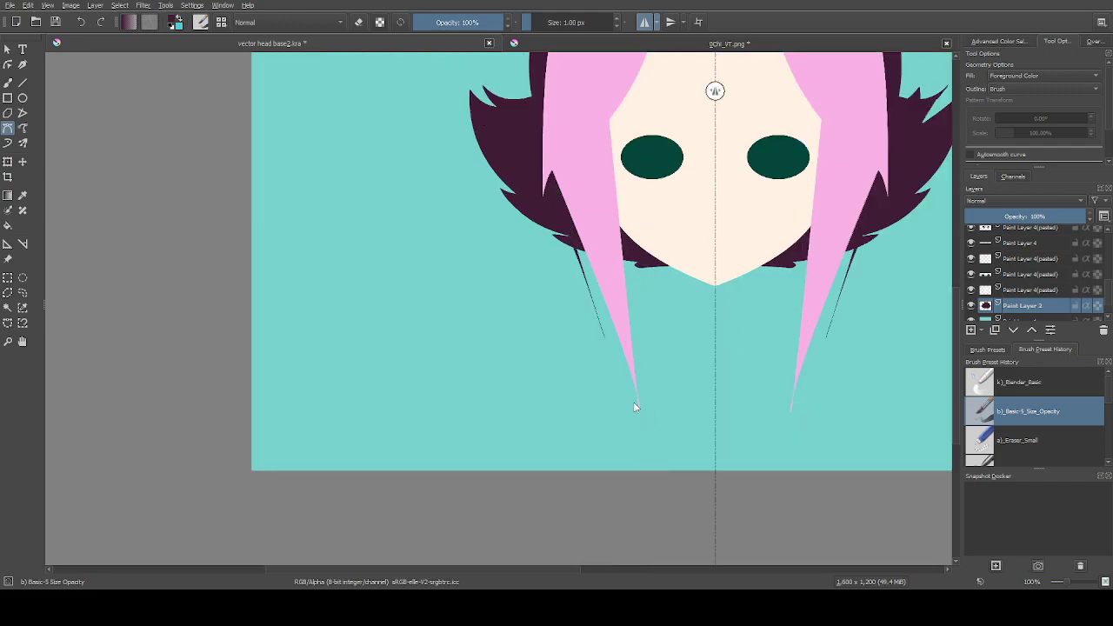
key(ctrl+z)
Reactivate the pink hair layer and sample the side lock's pink as the foreground color
scroll(1026, 287, up, 2)
click(1030, 251)
ctrl+click(578, 175)
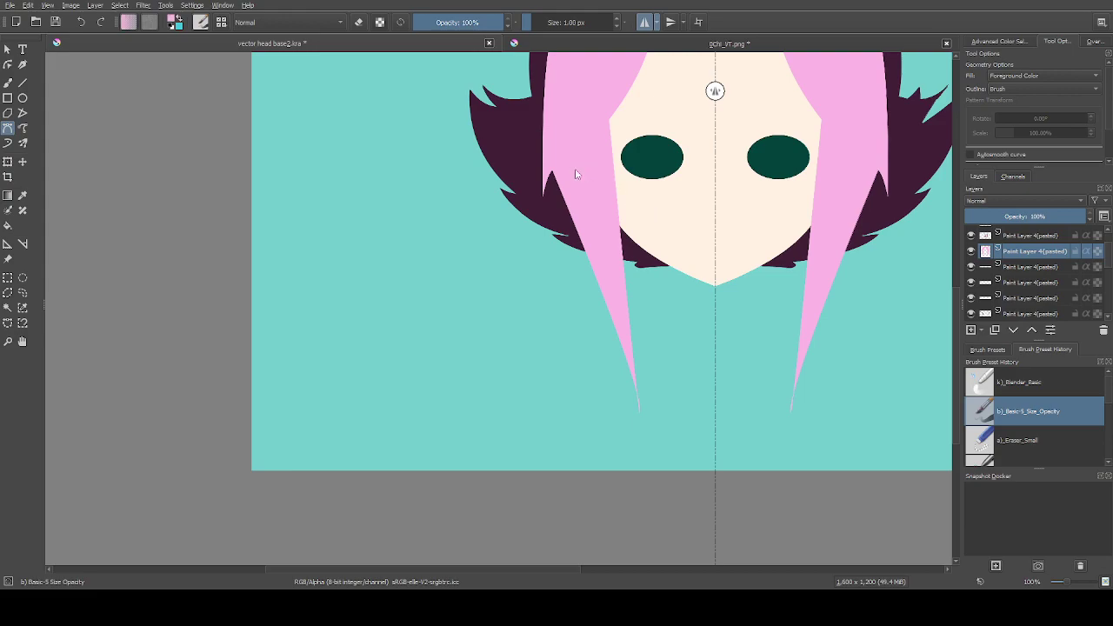
Erase the thin lower tips of the long pink side locks with a mirrored eraser Bezier shape
scroll(640, 417, down, 2)
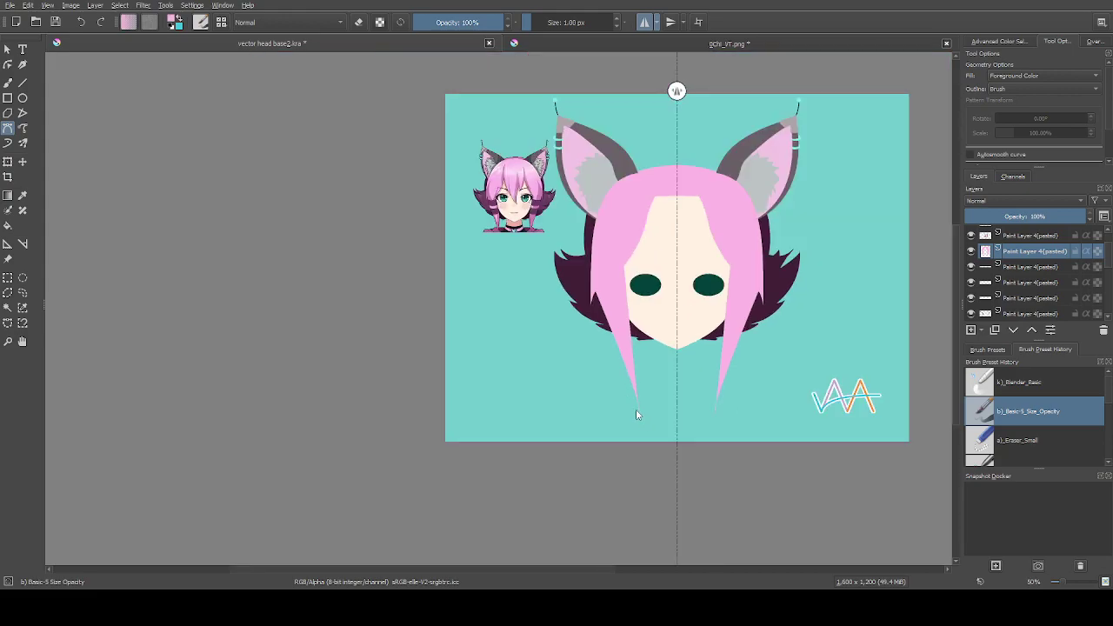
scroll(634, 416, up, 1)
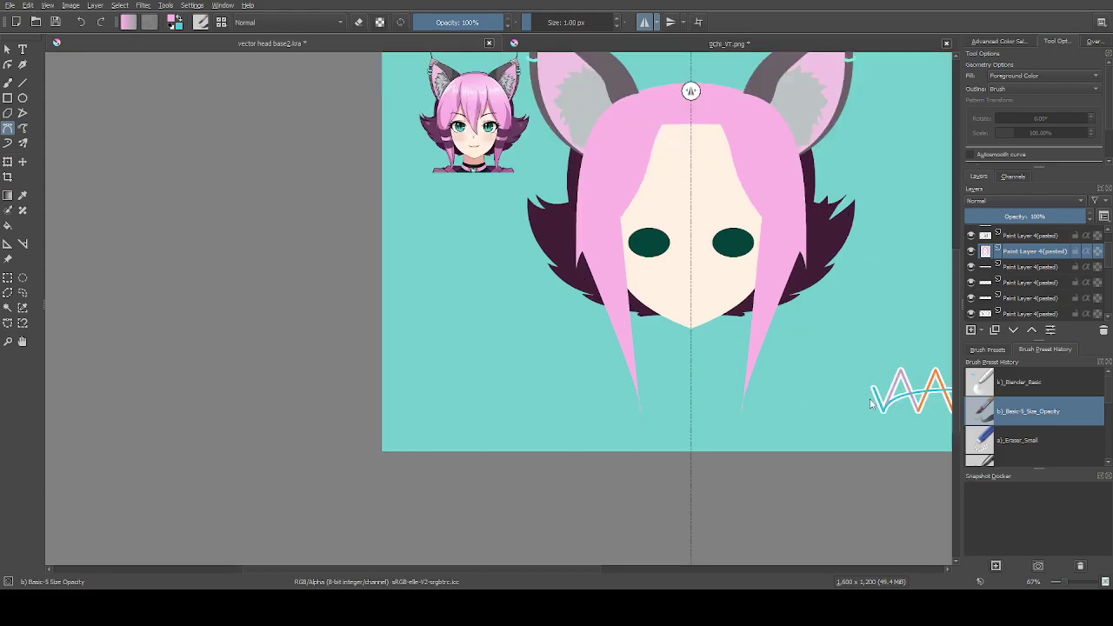
click(1018, 440)
click(664, 386)
click(601, 414)
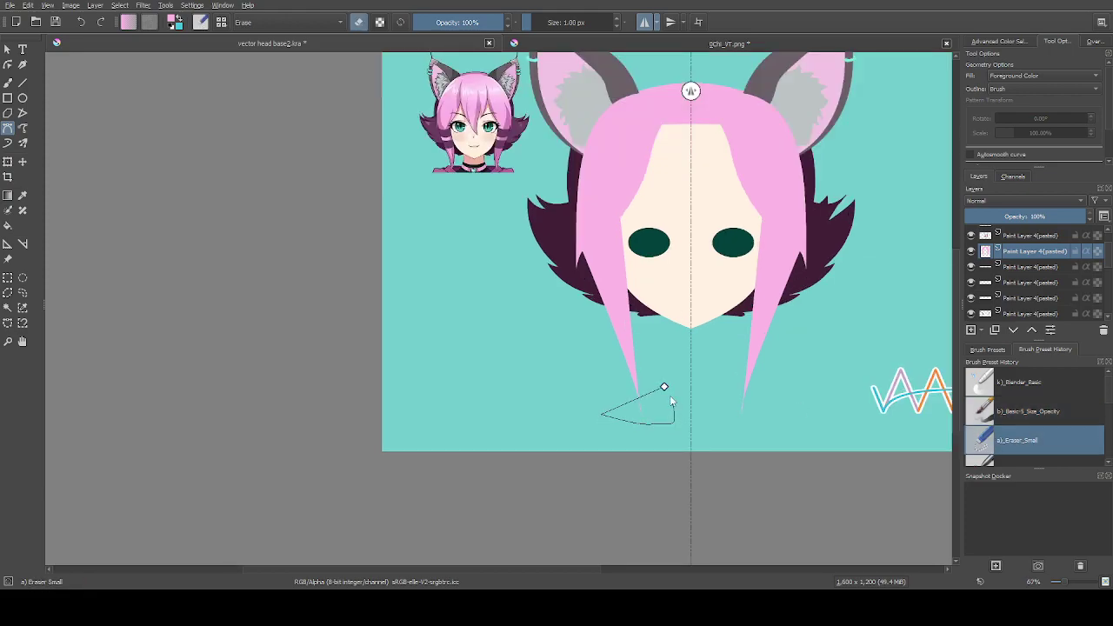
key(Escape)
Add a small filled pink Bezier shape with the b)_Basic-5_Size_Opacity brush along the outer edge of the side lock's lower end
click(1034, 412)
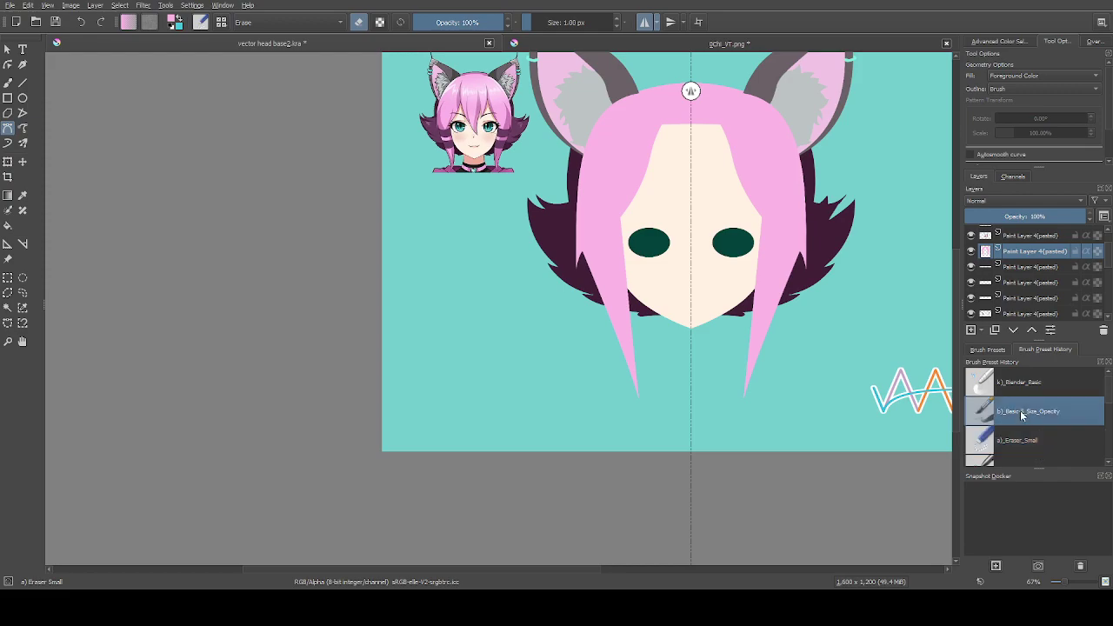
click(635, 411)
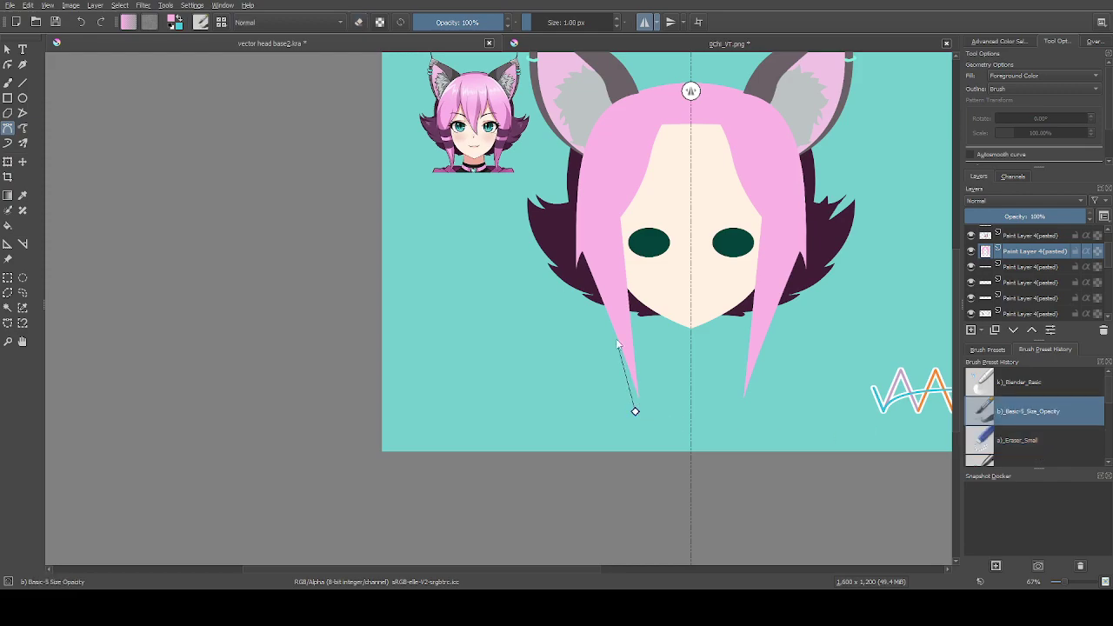
click(635, 411)
click(625, 379)
drag(604, 308, 595, 292)
key(BackSpace)
click(624, 303)
click(625, 379)
Cut away the side lock's old inner tip with a polygonal eraser shape so it ends in the outer point
click(1017, 440)
scroll(633, 439, up, 1)
scroll(633, 439, up, 1)
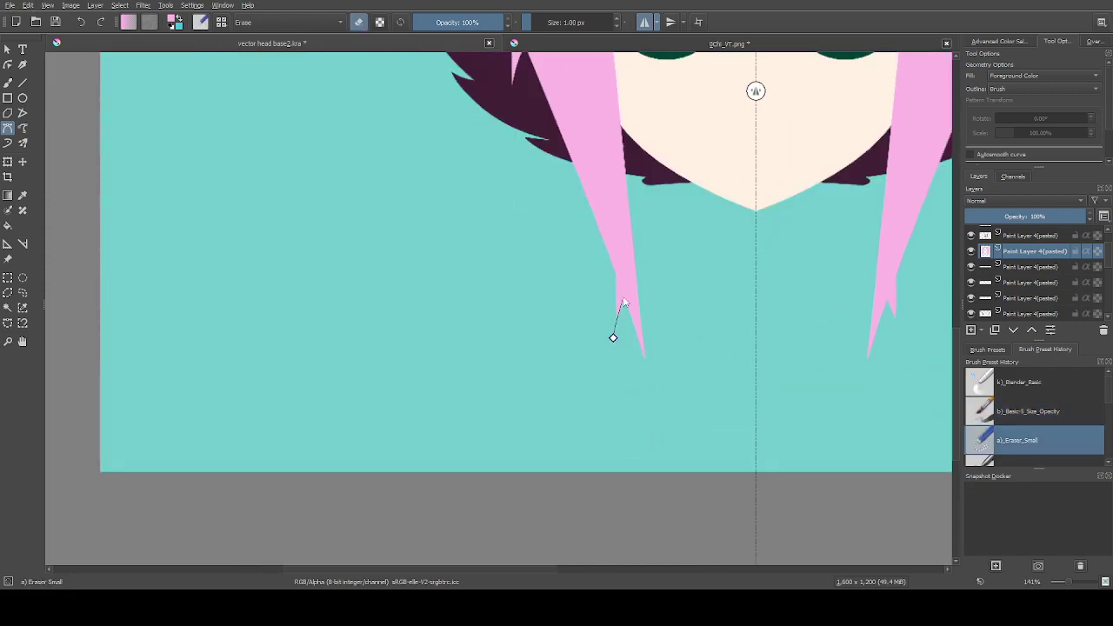
click(638, 253)
click(689, 254)
click(691, 369)
click(657, 400)
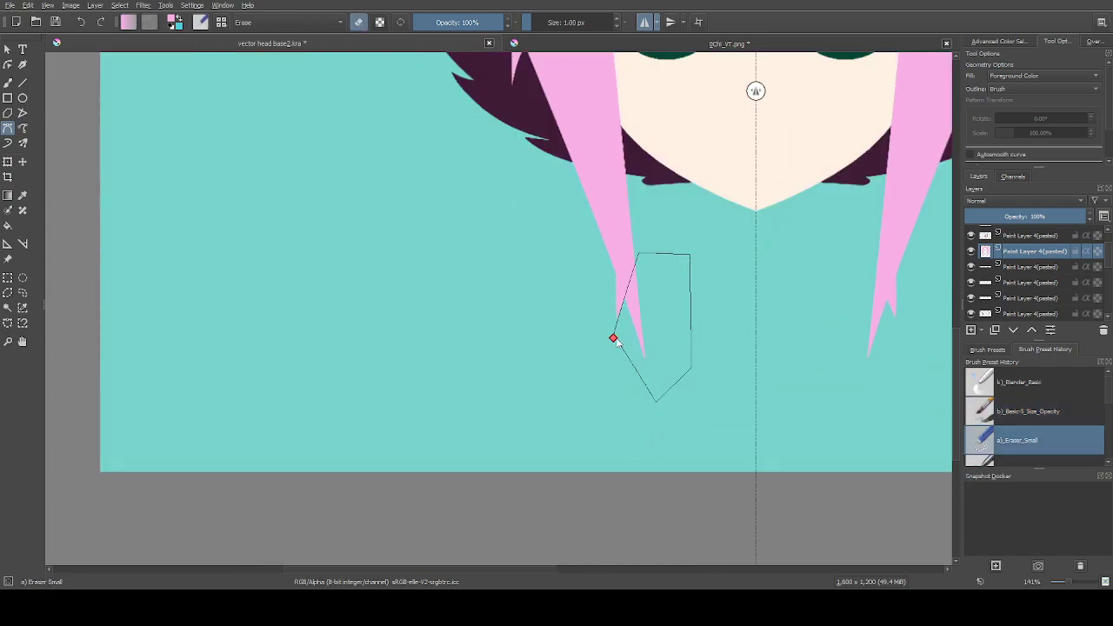
click(613, 338)
Carve the outer side of the long pink lock into a curve with a large eraser Bezier shape running past the tip
scroll(555, 152, down, 1)
scroll(539, 96, up, 1)
click(524, 80)
drag(615, 310, 620, 456)
click(501, 451)
click(452, 296)
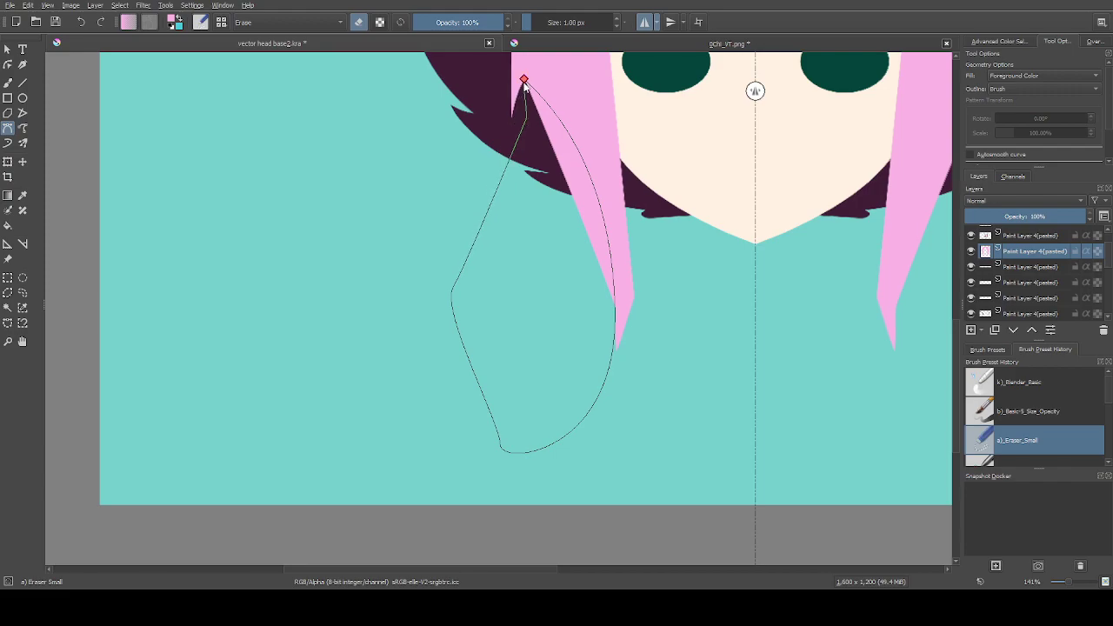
click(523, 79)
Widen and round the pink side lock with a filled Bezier shape running from its tip up both edges to cheek height
click(1023, 414)
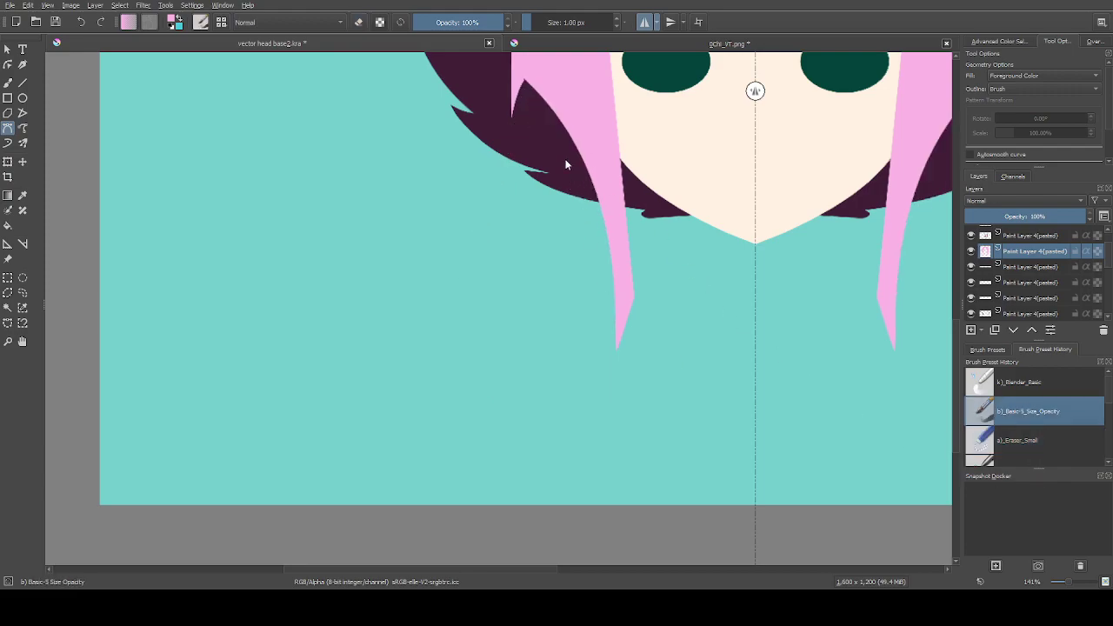
scroll(618, 354, down, 3)
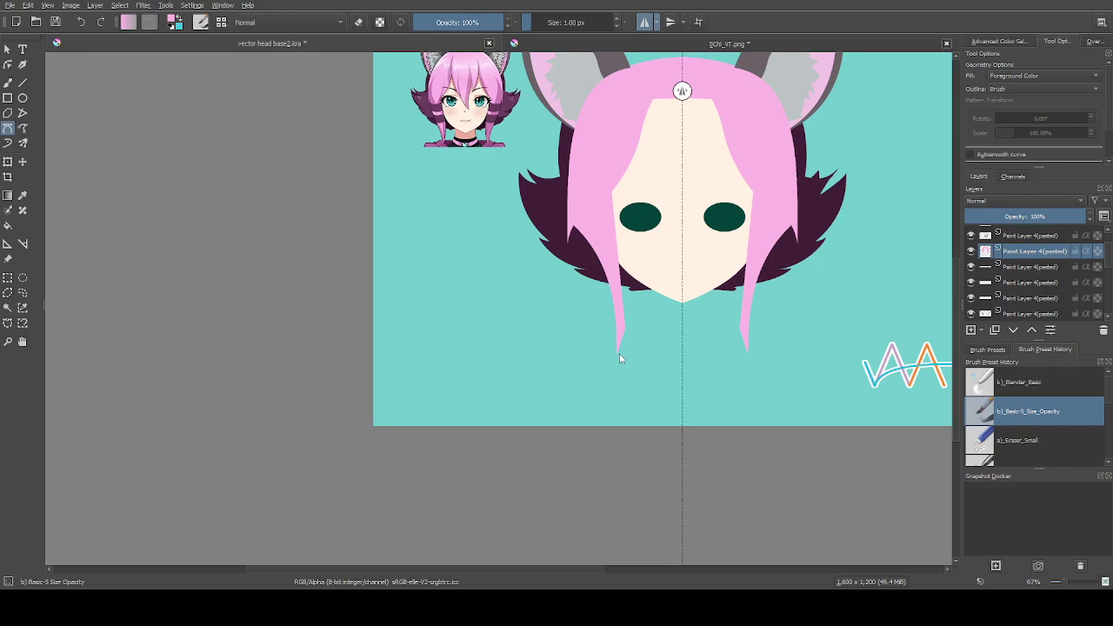
scroll(616, 354, up, 1)
scroll(614, 356, down, 1)
click(613, 356)
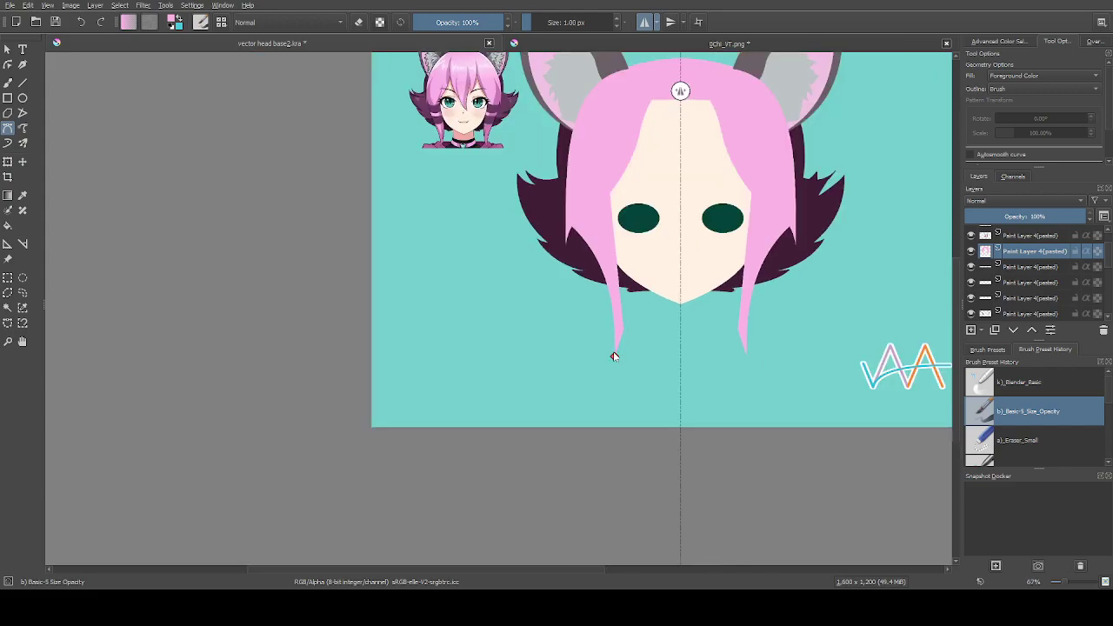
drag(606, 287, 597, 273)
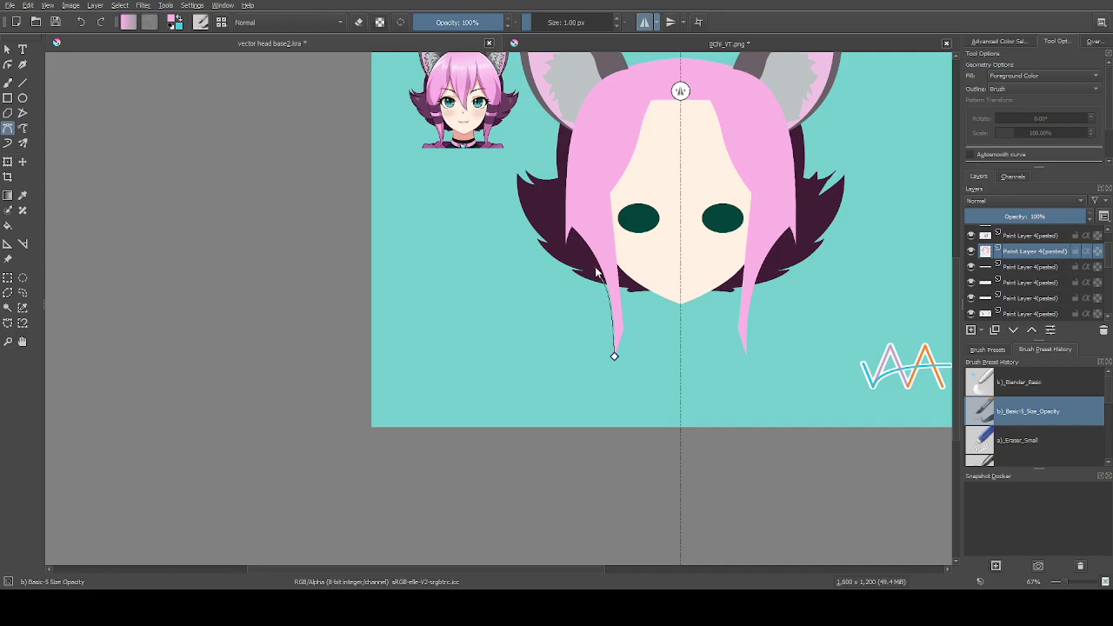
click(572, 216)
scroll(611, 200, up, 1)
click(610, 199)
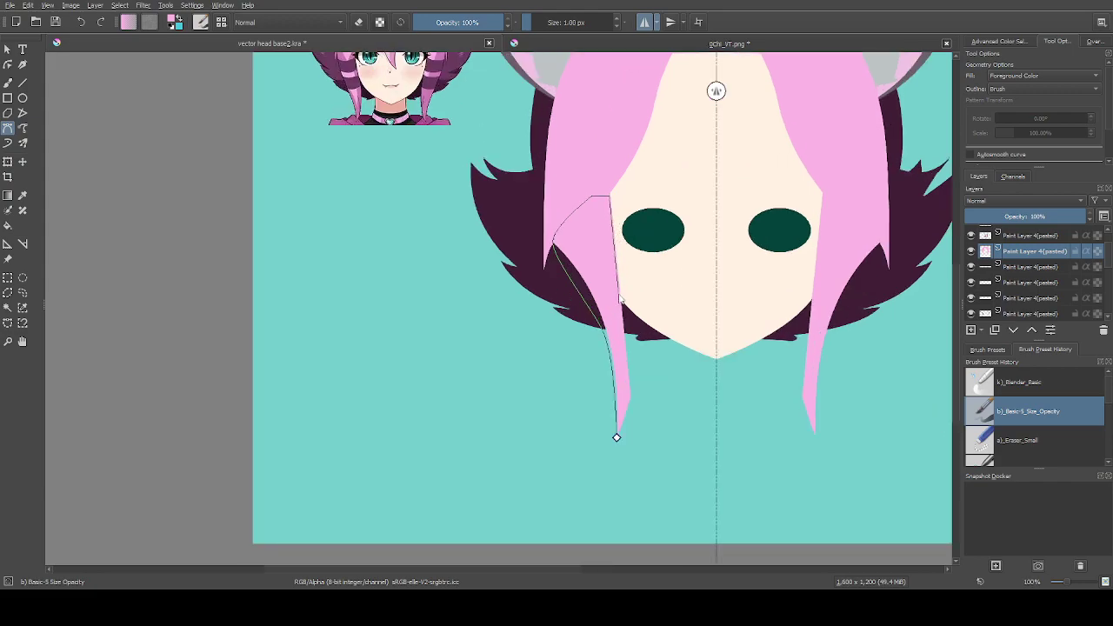
drag(620, 301, 616, 339)
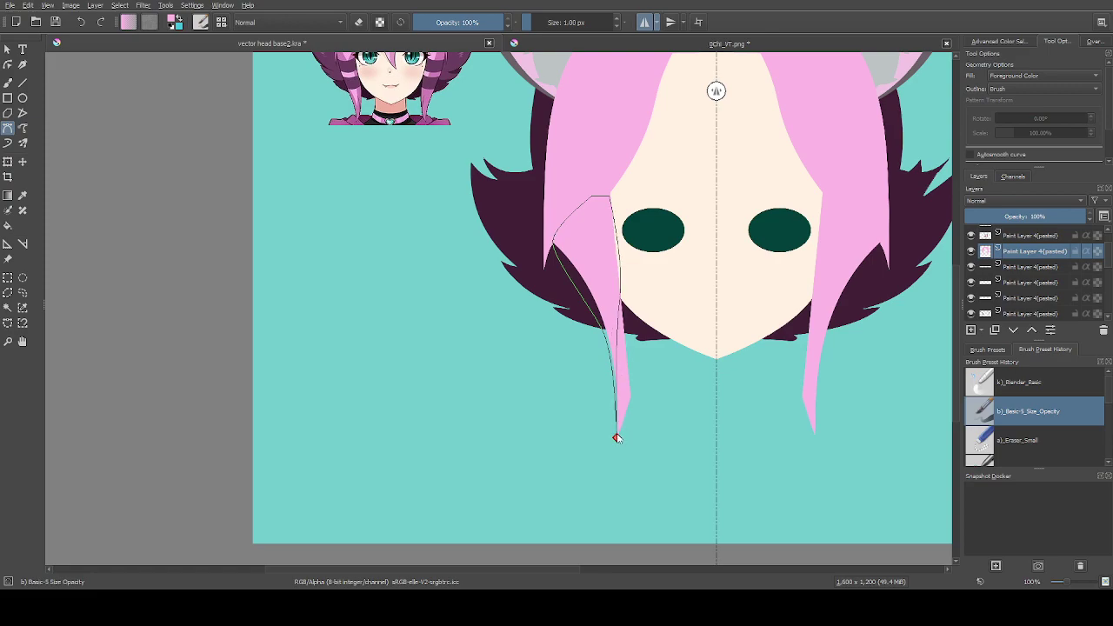
drag(617, 437, 583, 492)
key(Return)
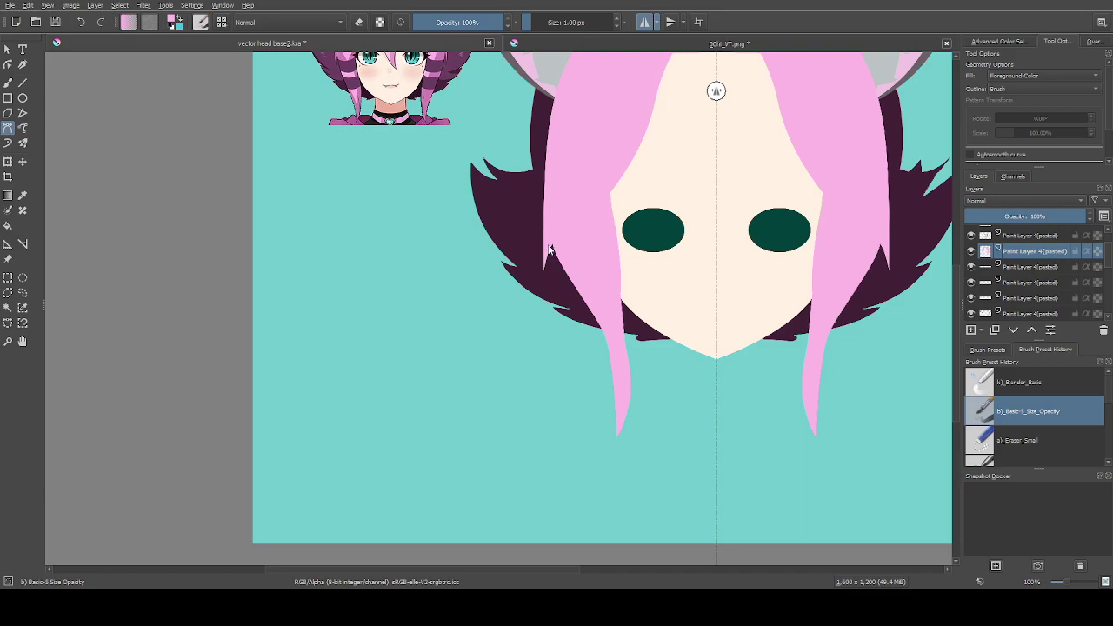
Try to reshape the notch beside the pink hair's short outer point with an eraser Bezier shape
click(1020, 442)
scroll(539, 265, up, 3)
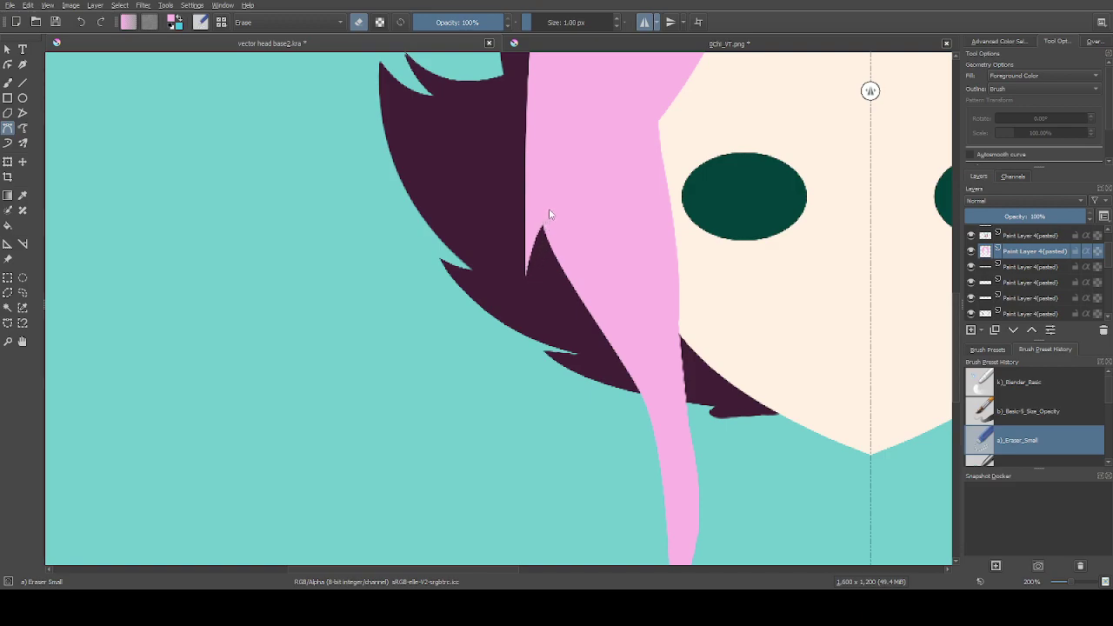
drag(552, 200, 523, 241)
drag(515, 343, 515, 357)
drag(516, 356, 518, 378)
click(552, 197)
key(minus)
key(minus)
Erase a taller, curved notch between the short outer point and the long pink side lock
scroll(416, 70, up, 2)
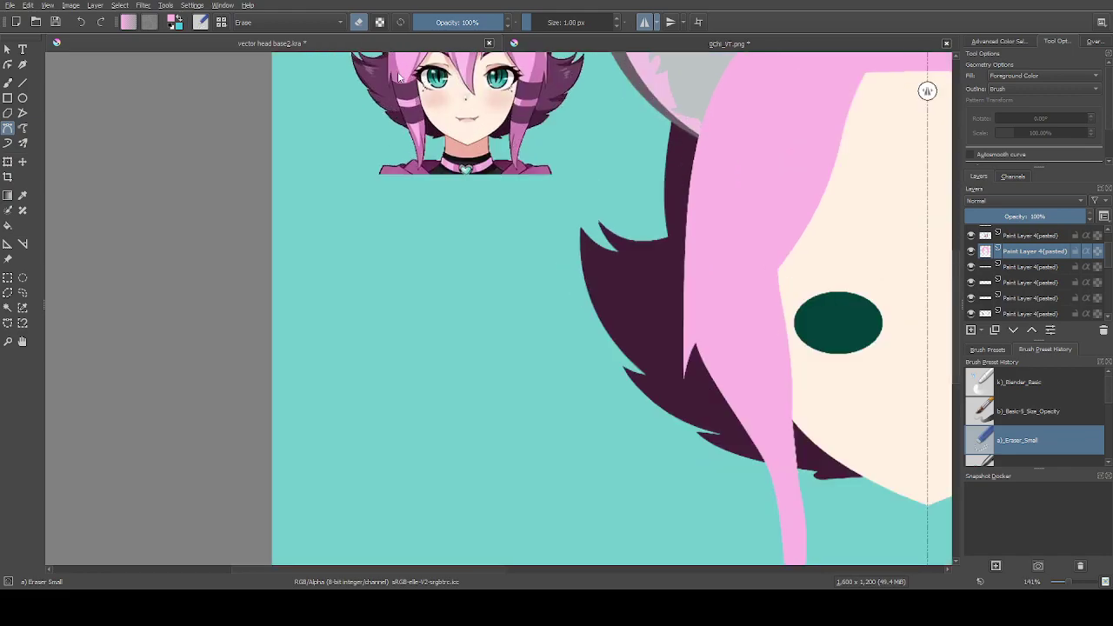
click(697, 304)
drag(680, 422, 700, 265)
click(698, 304)
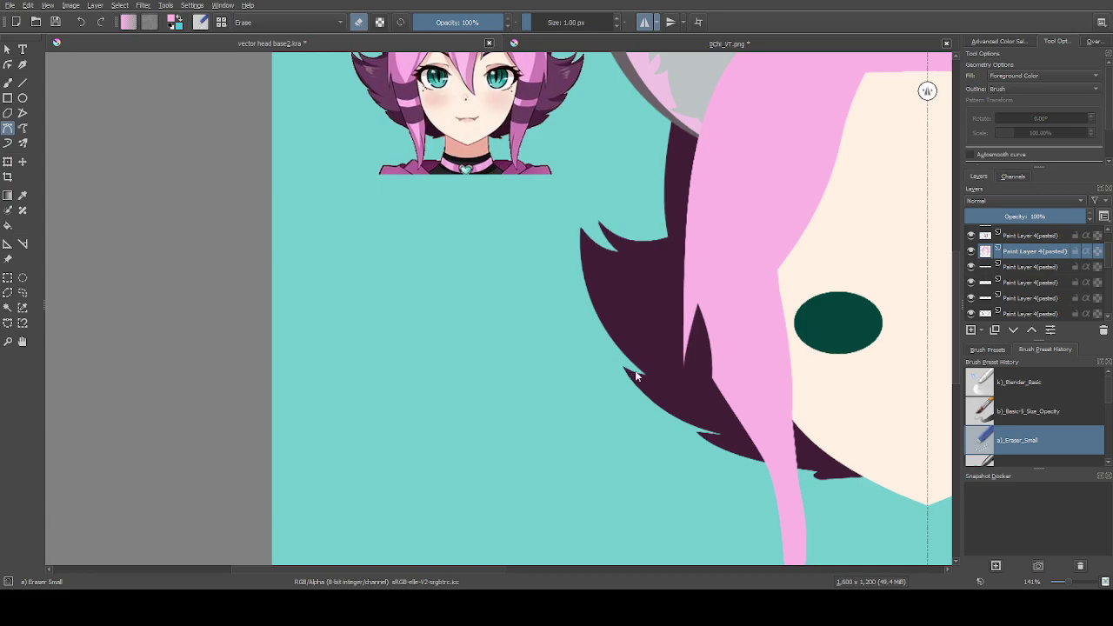
Try to smooth the corner below the notch on the side lock's outer edge with a filled pink Bezier shape
click(1000, 411)
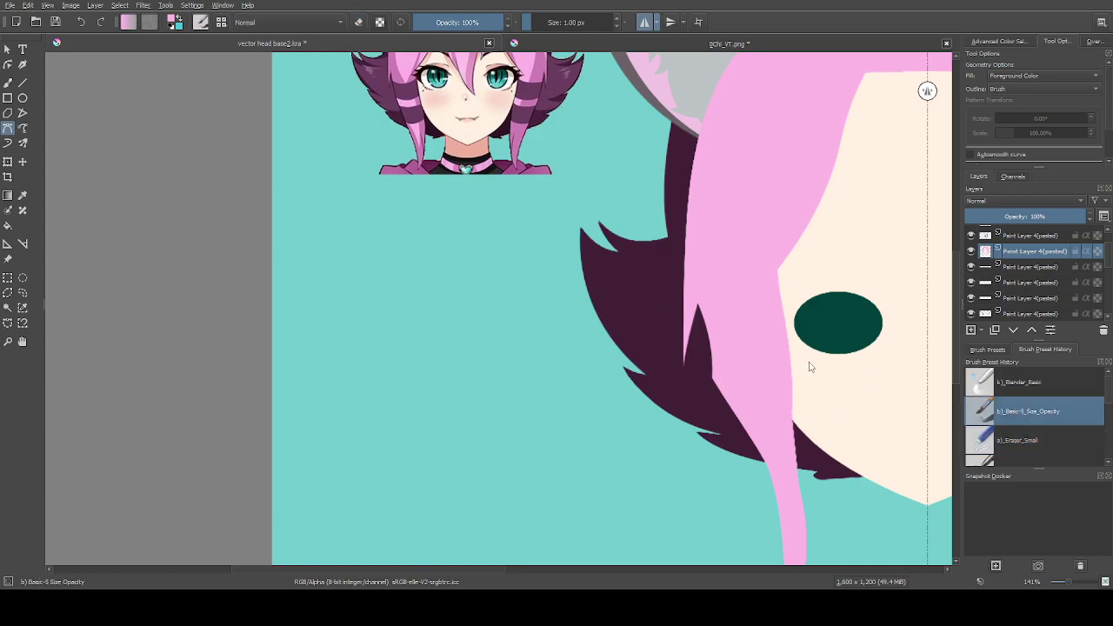
scroll(699, 307, down, 2)
click(696, 300)
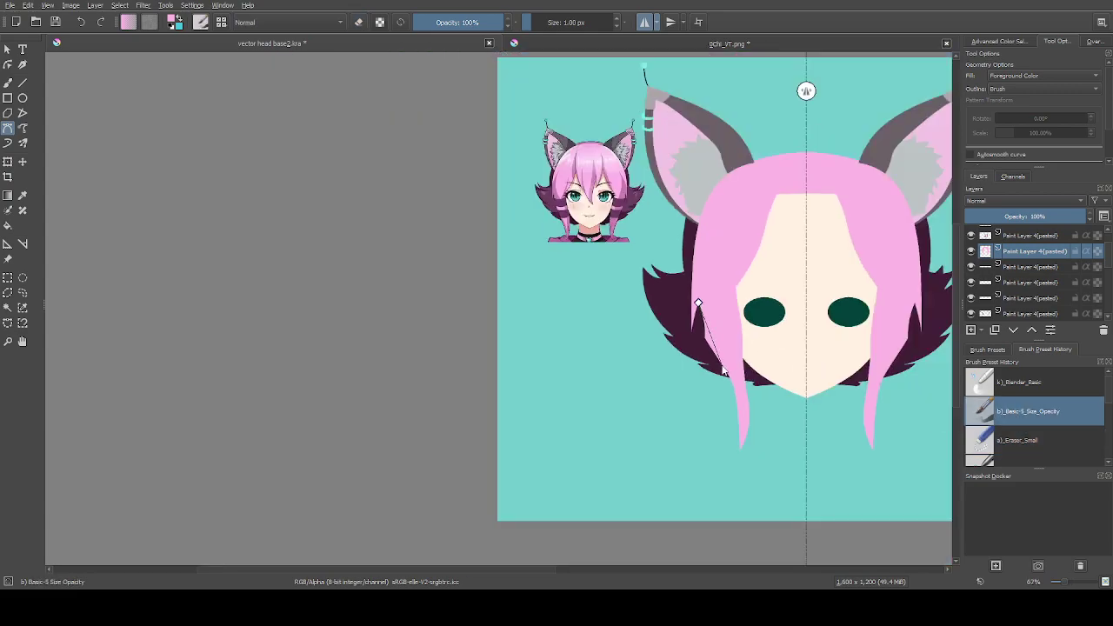
scroll(727, 375, up, 1)
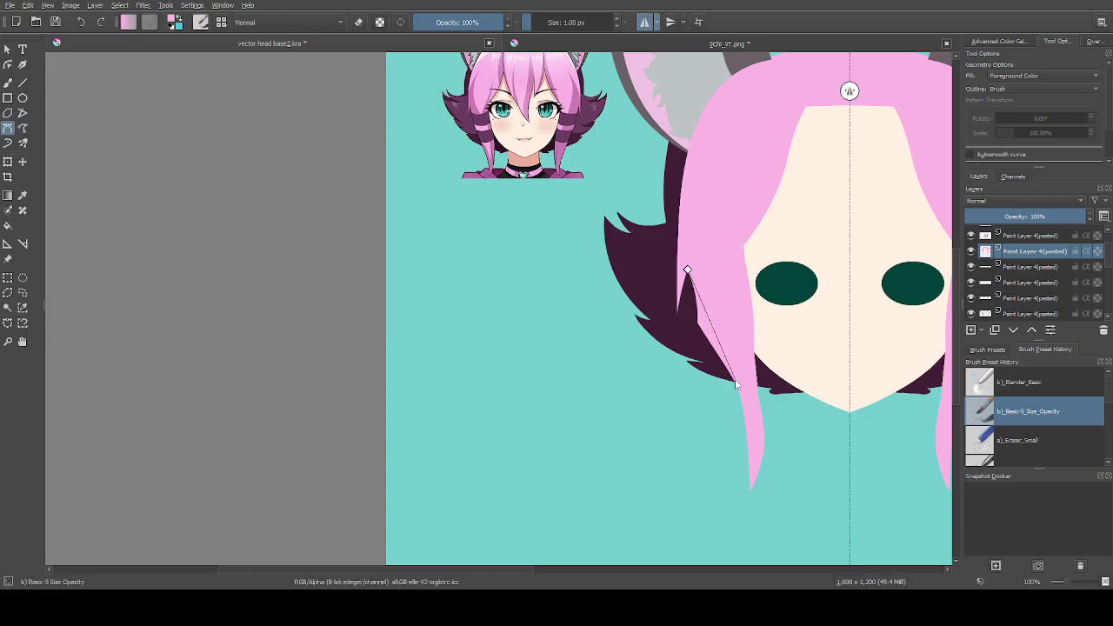
mouse_move(735, 388)
mouse_down()
mouse_move(777, 424)
mouse_move(721, 381)
mouse_up()
key(Escape)
key(minus)
key(minus)
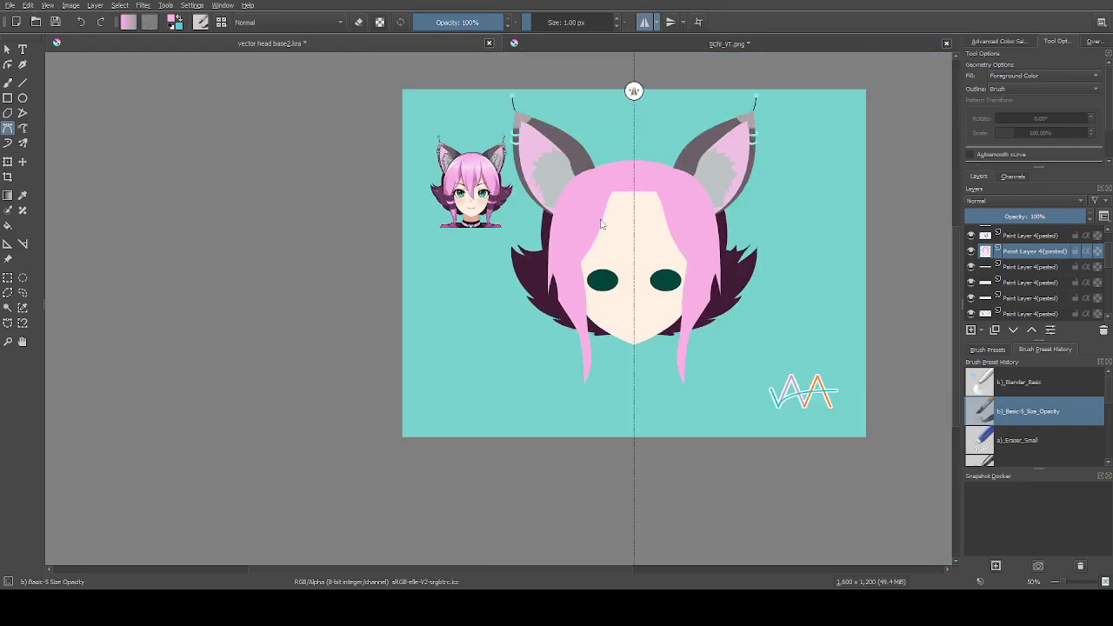
Select the whole canvas on the reference character's layer and copy its content to a new layer
click(1037, 271)
click(1015, 263)
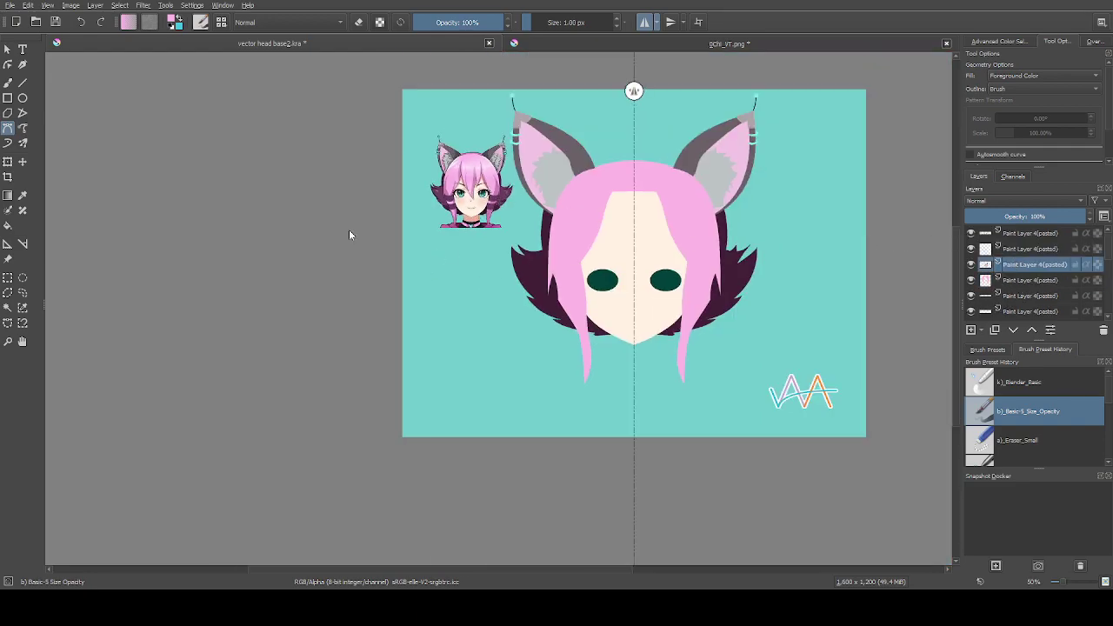
key(ctrl+a)
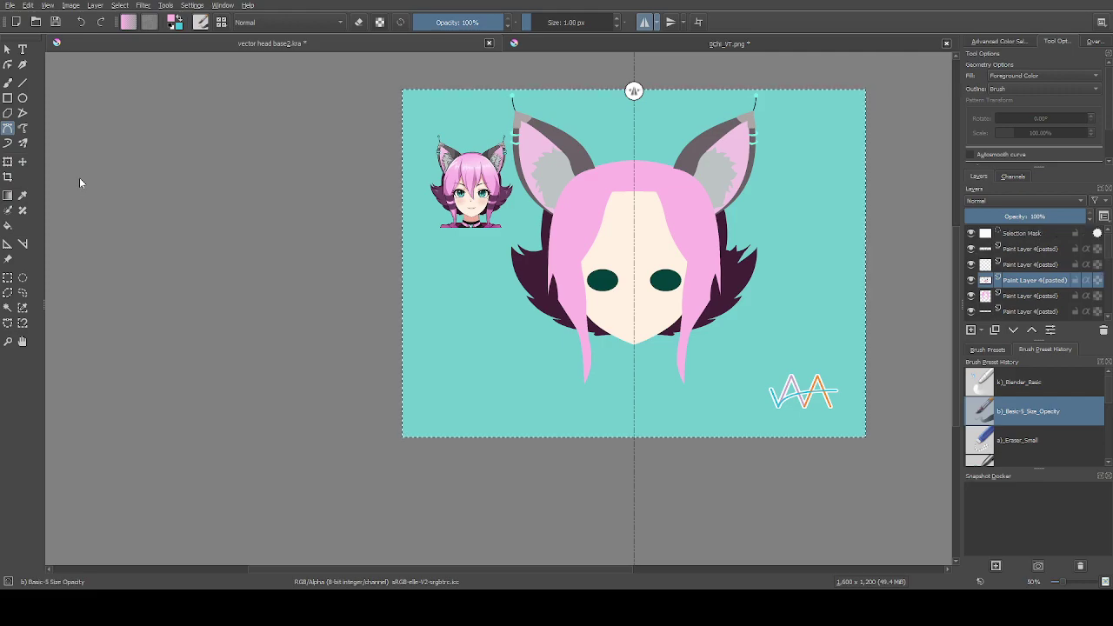
key(ctrl+alt+j)
Toggle the visibility of the new copy and the layer below it to check what each one contains
click(971, 282)
click(972, 282)
click(971, 282)
click(972, 283)
click(971, 296)
click(972, 297)
click(971, 297)
click(972, 281)
click(971, 281)
click(971, 296)
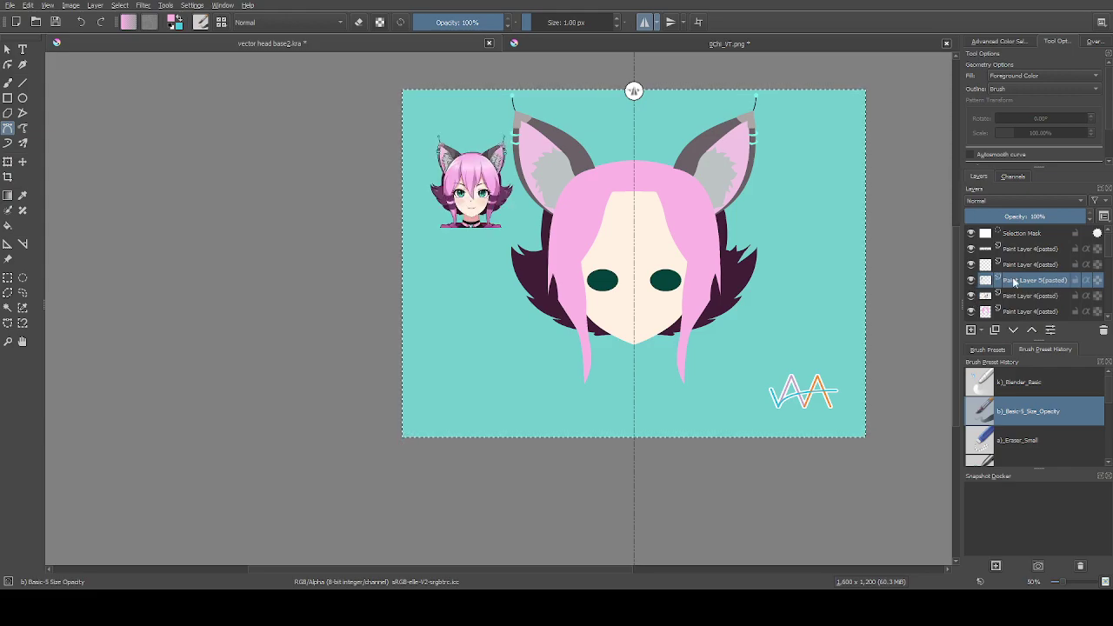
Clear the selection, restore the reference copy to its large size and move it down toward the middle of the canvas
key(ctrl+shift+a)
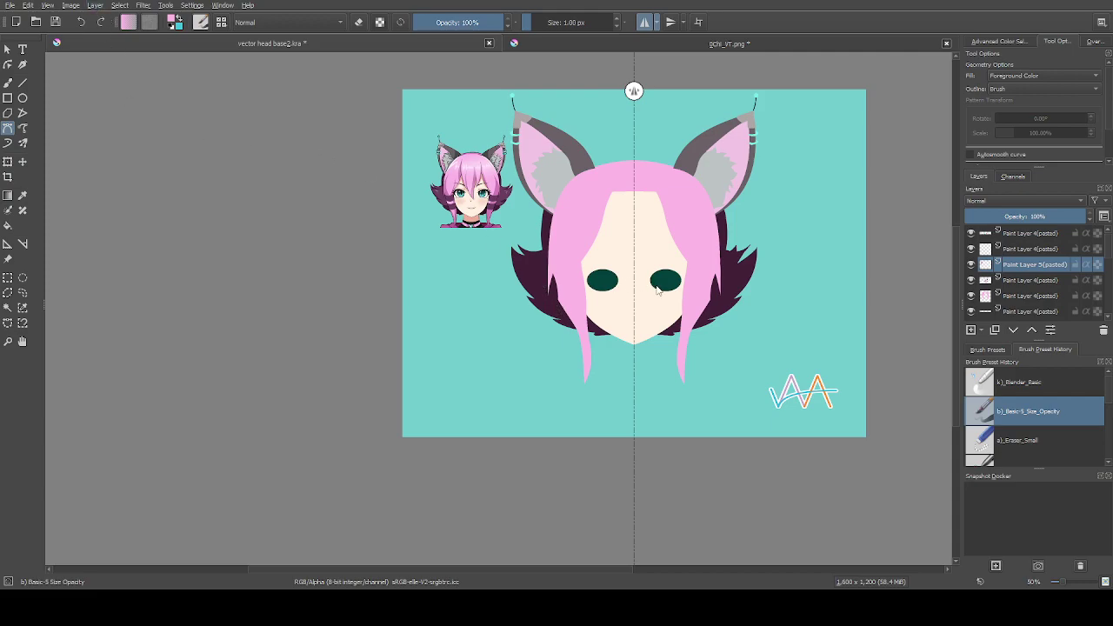
key(ctrl+z)
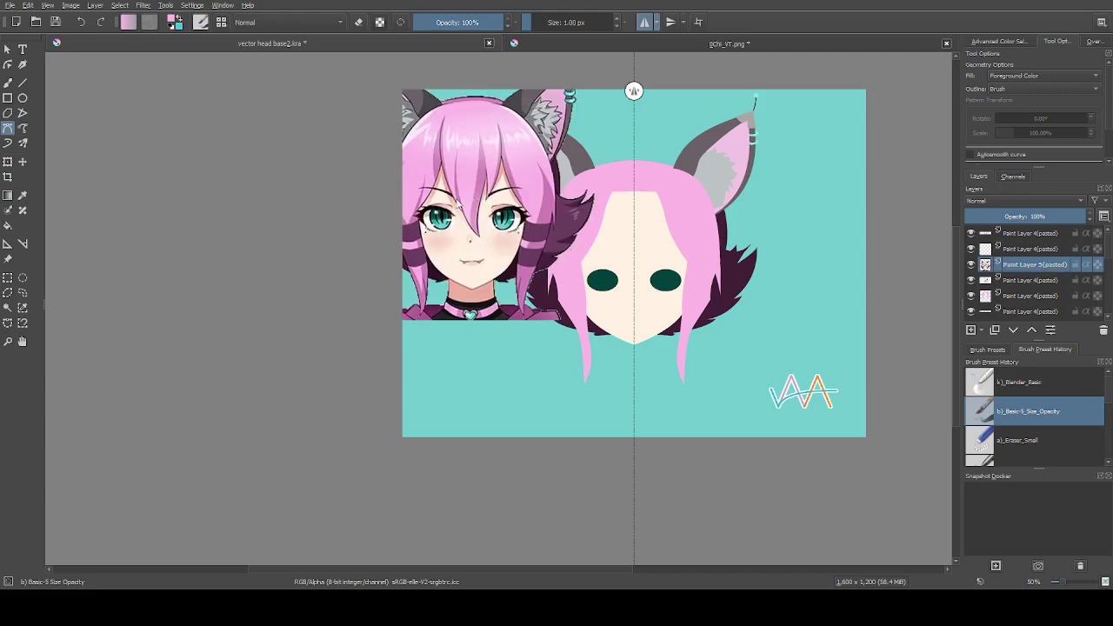
click(22, 162)
drag(483, 205, 540, 261)
Select the neck skin of the large reference as a contiguous area and delete it
scroll(503, 449, up, 3)
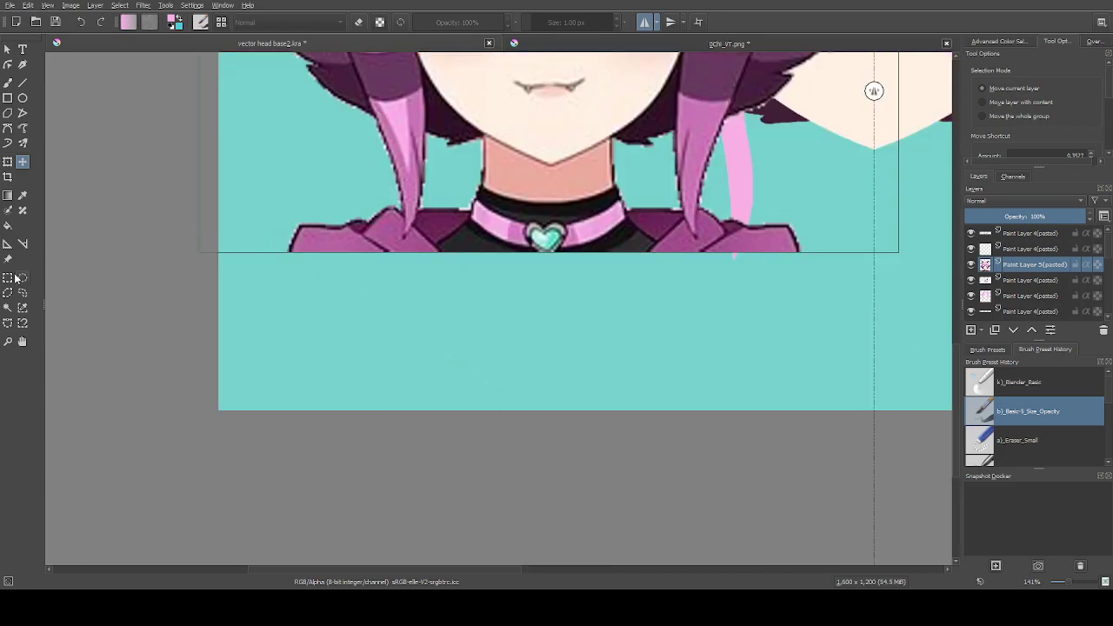
click(8, 307)
click(519, 188)
key(Delete)
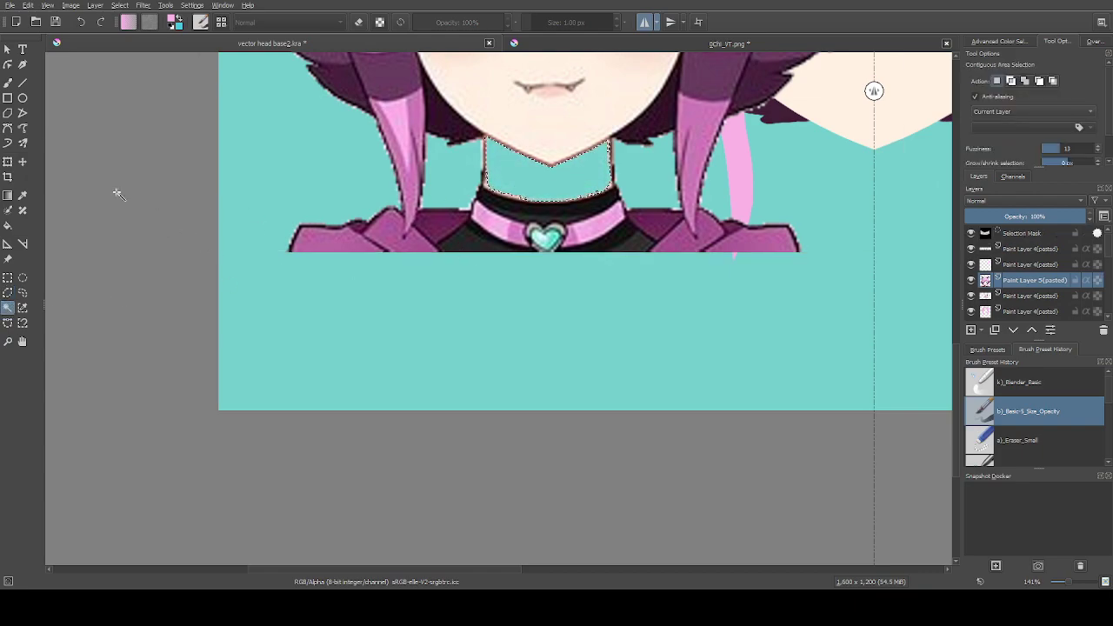
Select and delete the inner purple clothing areas around the hair tips on both of the reference's shoulders
click(394, 233)
click(394, 234)
key(Delete)
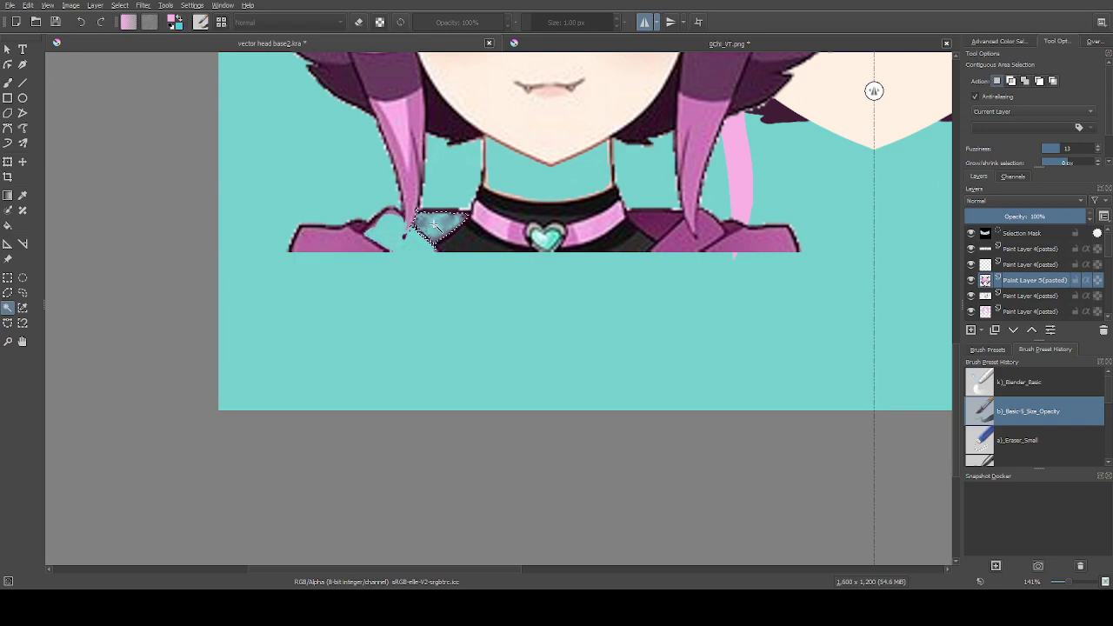
click(654, 217)
key(Delete)
click(687, 234)
key(Delete)
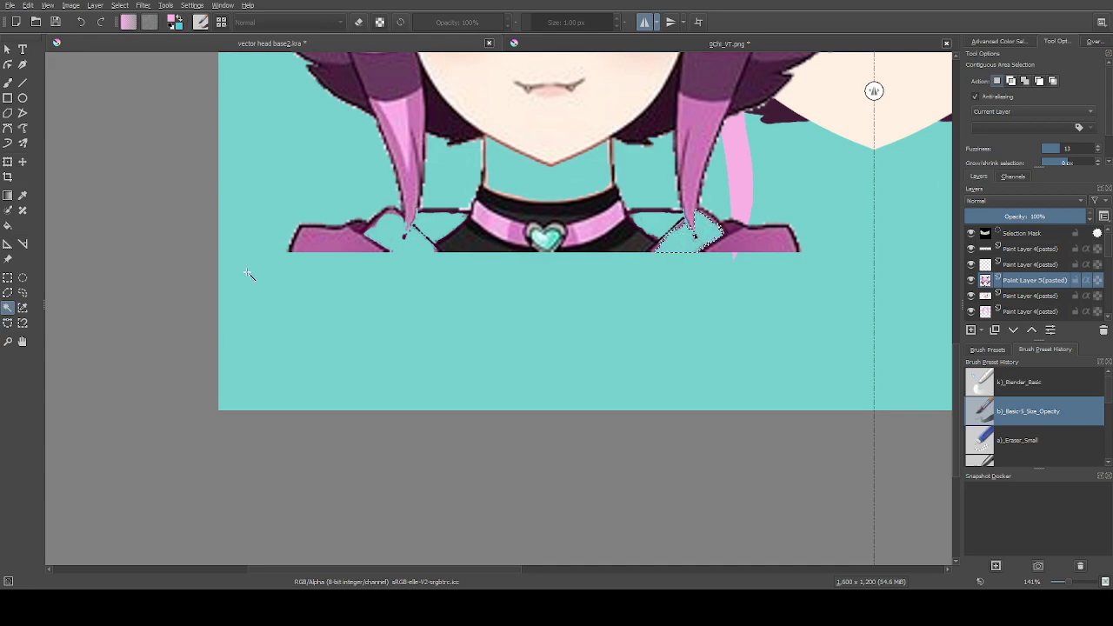
Outline the remaining collar, neck edges and shoulder clothing below the large reference's chin and hair tips with a polygonal selection and delete them
click(8, 292)
scroll(375, 201, up, 1)
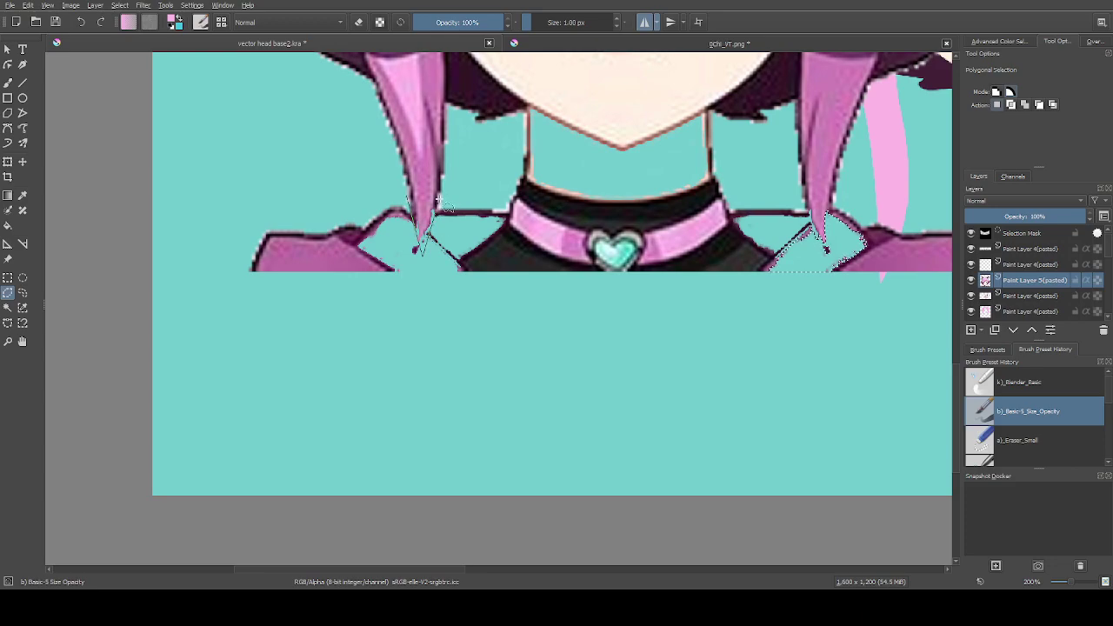
scroll(432, 222, up, 2)
click(433, 225)
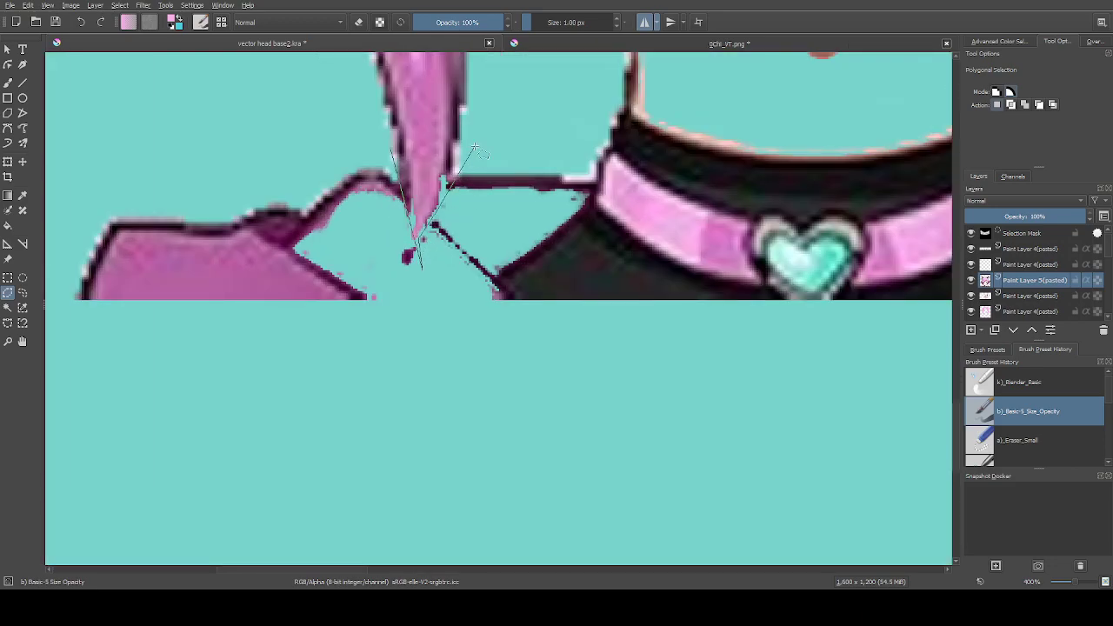
scroll(596, 162, down, 2)
click(608, 68)
click(687, 128)
click(788, 65)
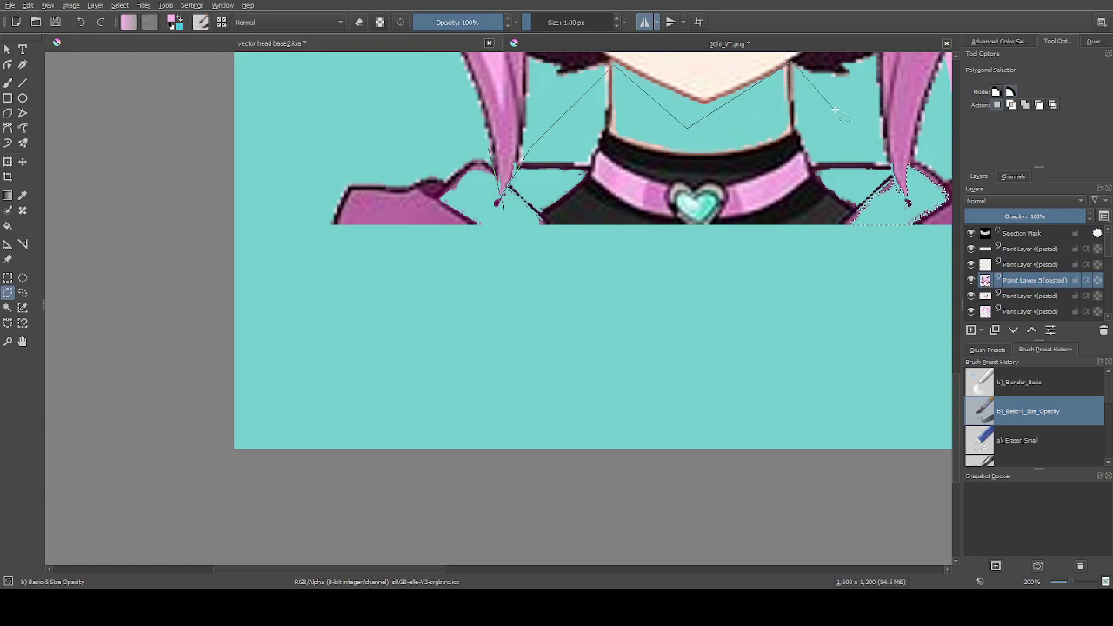
click(892, 166)
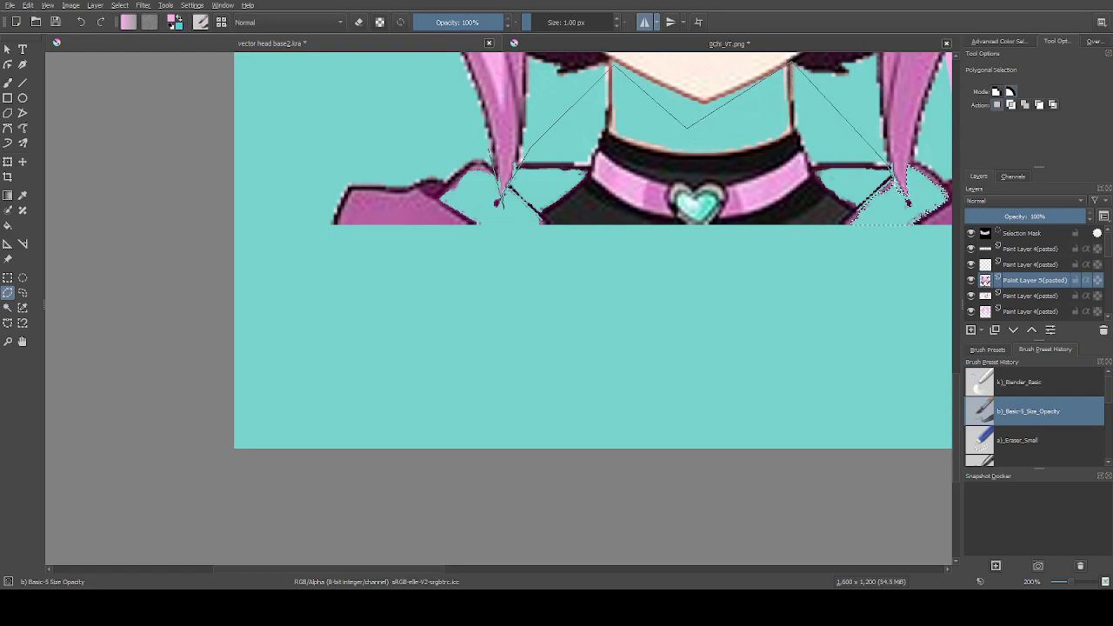
click(908, 200)
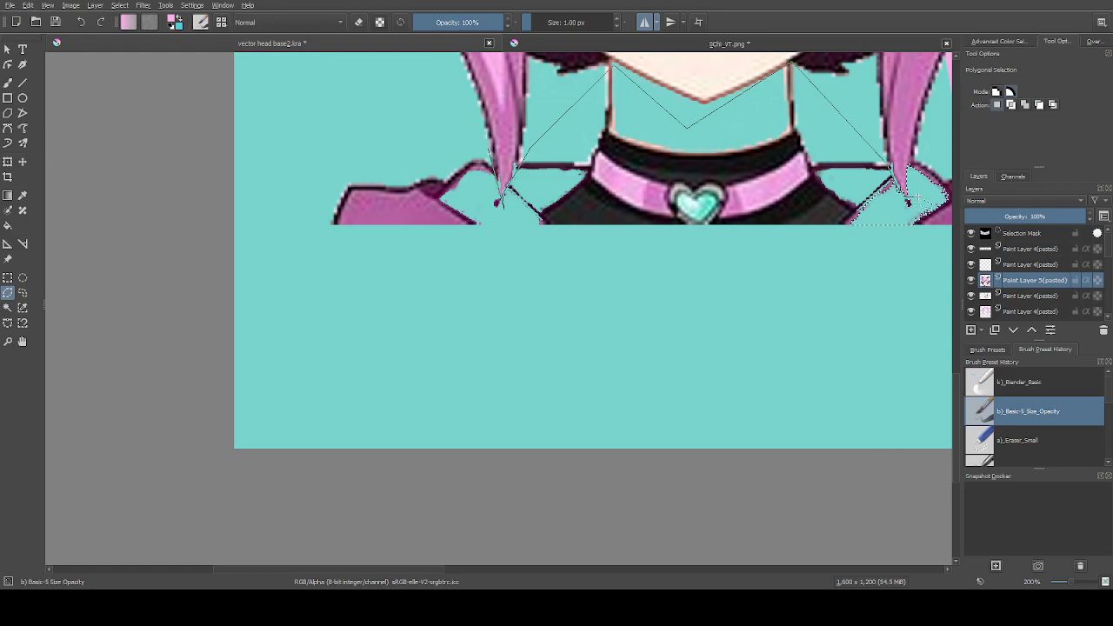
click(920, 137)
key(minus)
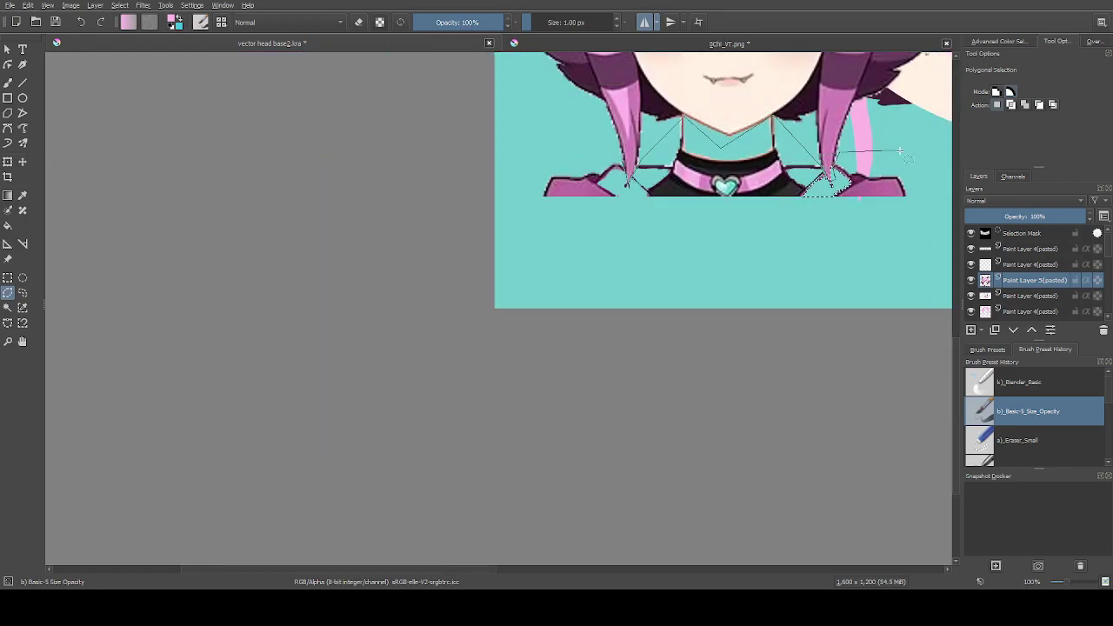
click(915, 174)
click(917, 233)
click(808, 256)
click(576, 246)
click(520, 207)
click(541, 153)
click(622, 160)
key(minus)
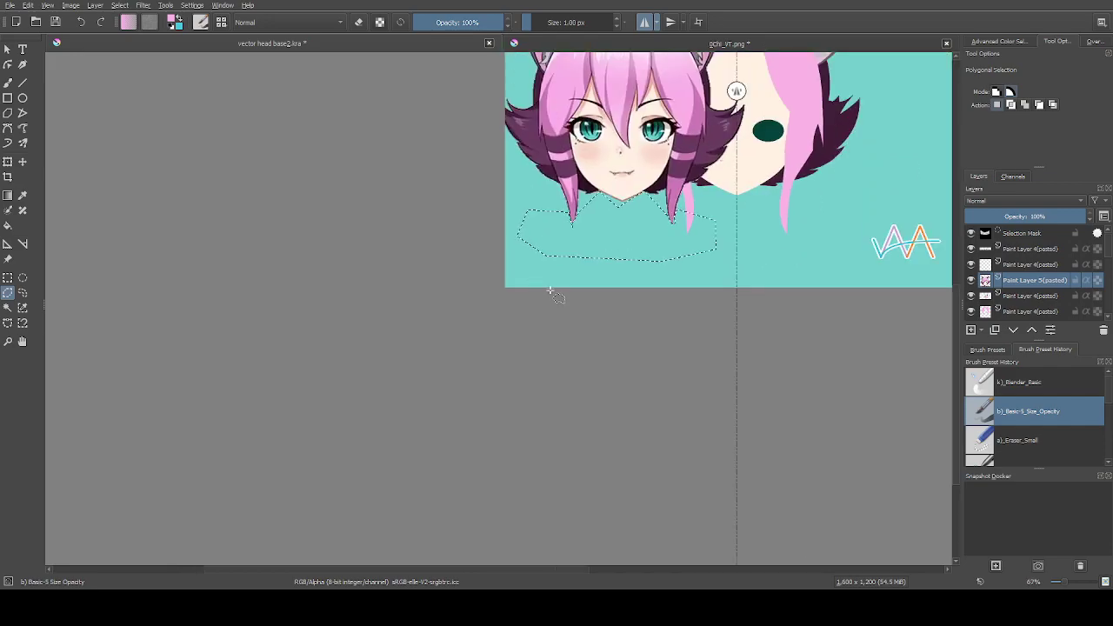
key(minus)
key(plus)
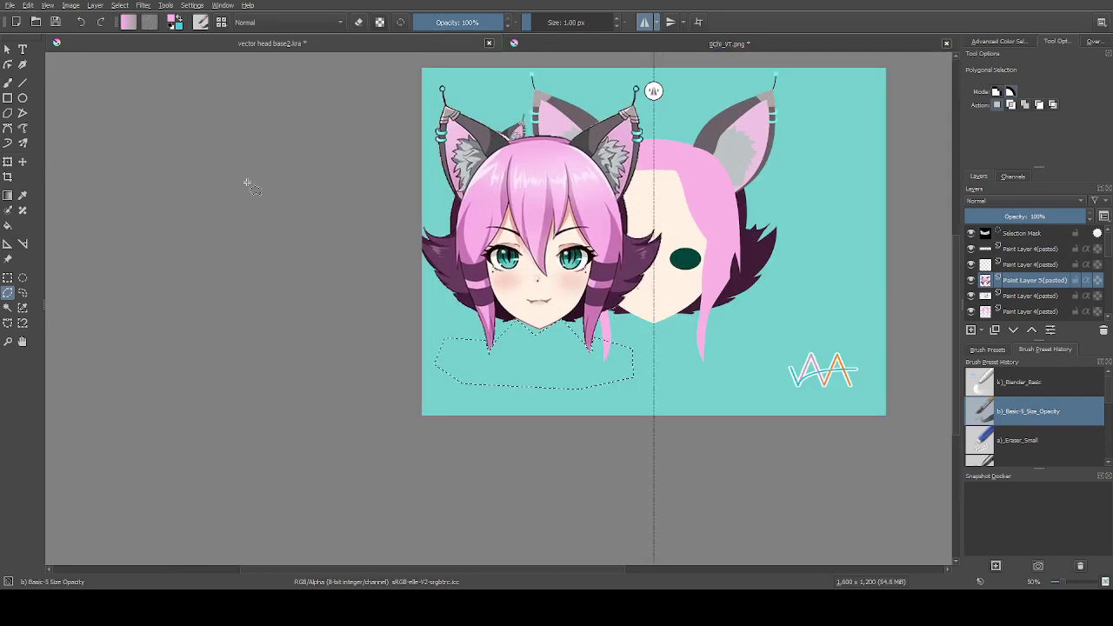
Clear the selection, move the large reference copy onto the vector head and hide its layer
click(23, 162)
key(ctrl+shift+a)
drag(505, 223, 619, 216)
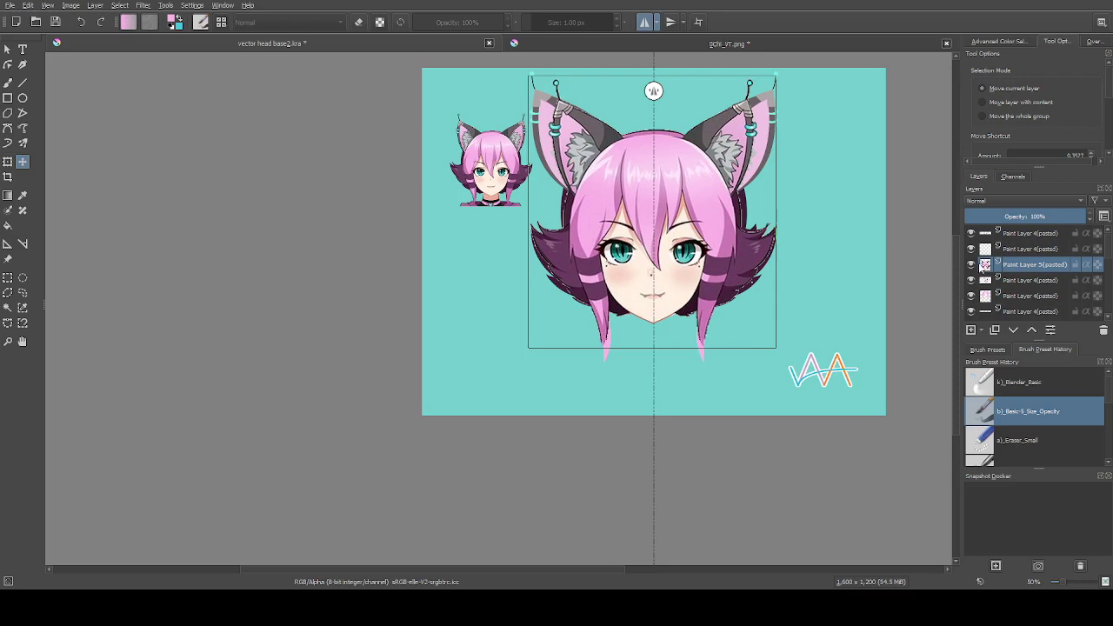
click(971, 264)
scroll(571, 363, up, 2)
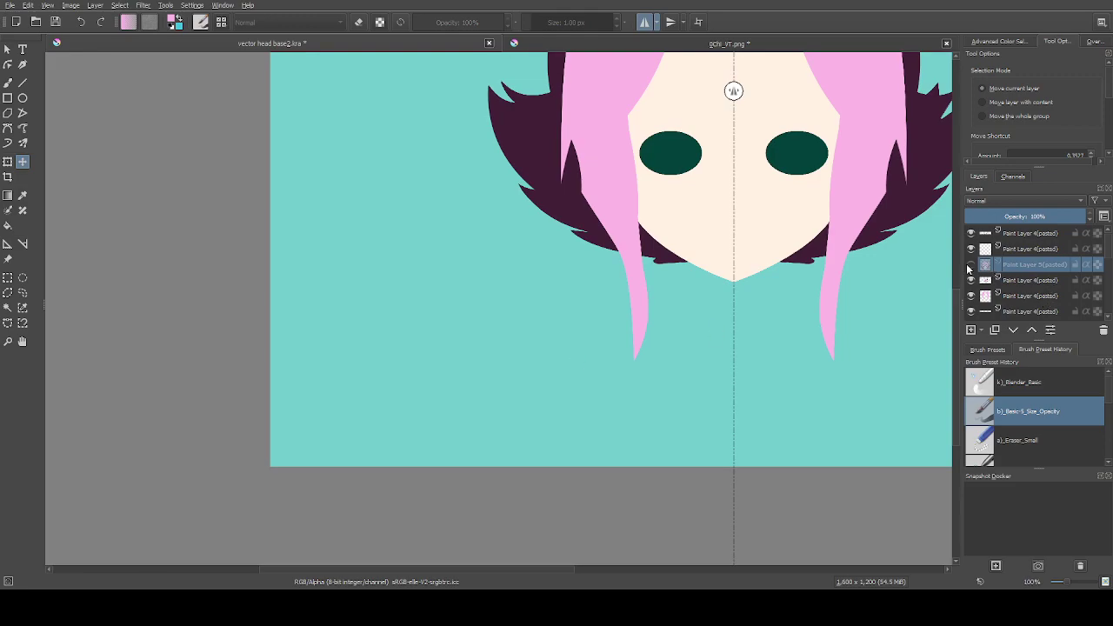
scroll(432, 235, up, 1)
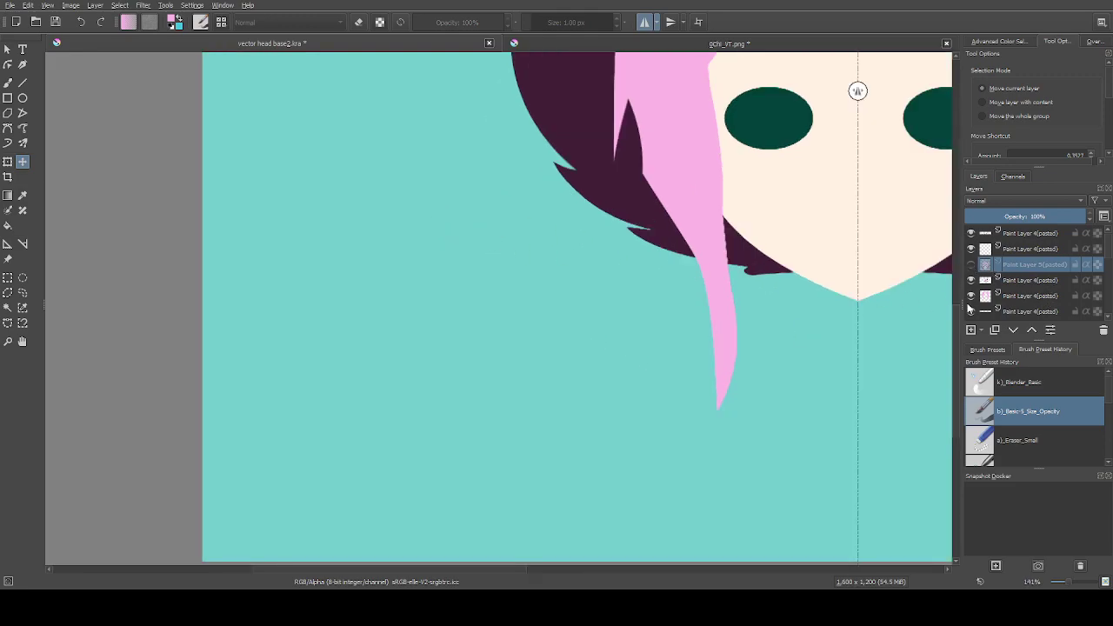
click(971, 267)
scroll(603, 222, up, 2)
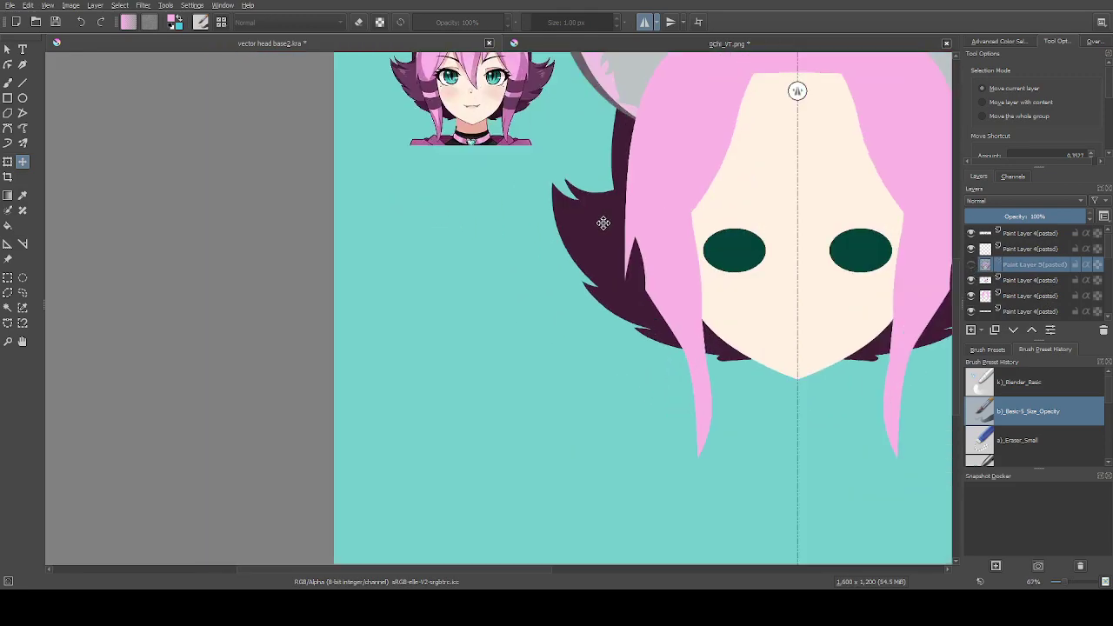
Choose the Eraser_Small brush preset and make the dark hair layer, Paint Layer 2, active
click(1026, 440)
scroll(1054, 295, down, 2)
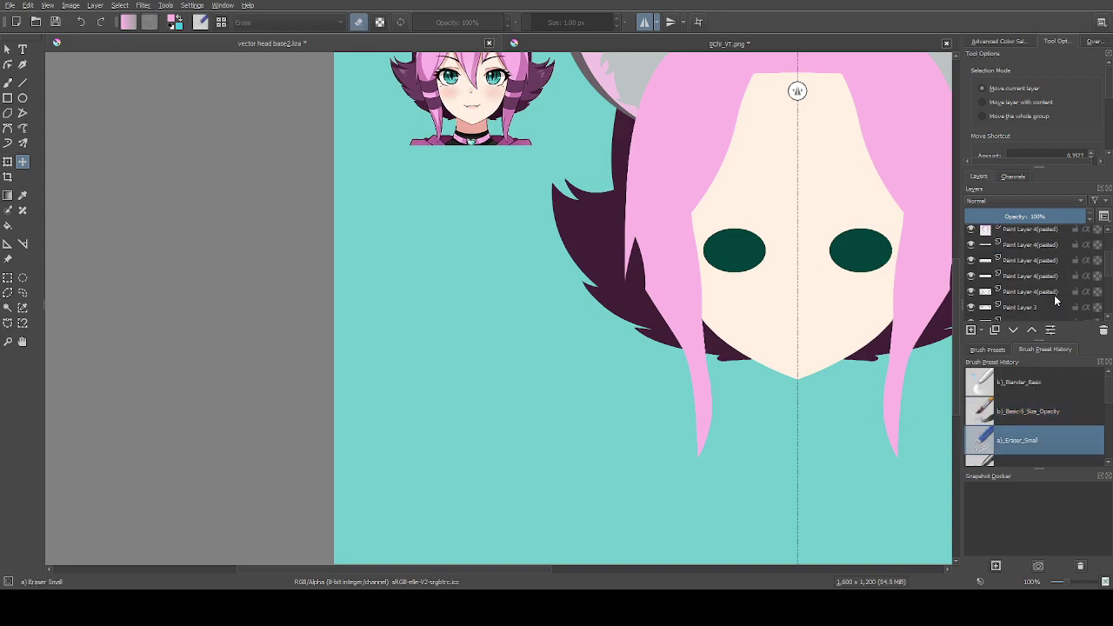
scroll(1013, 293, down, 1)
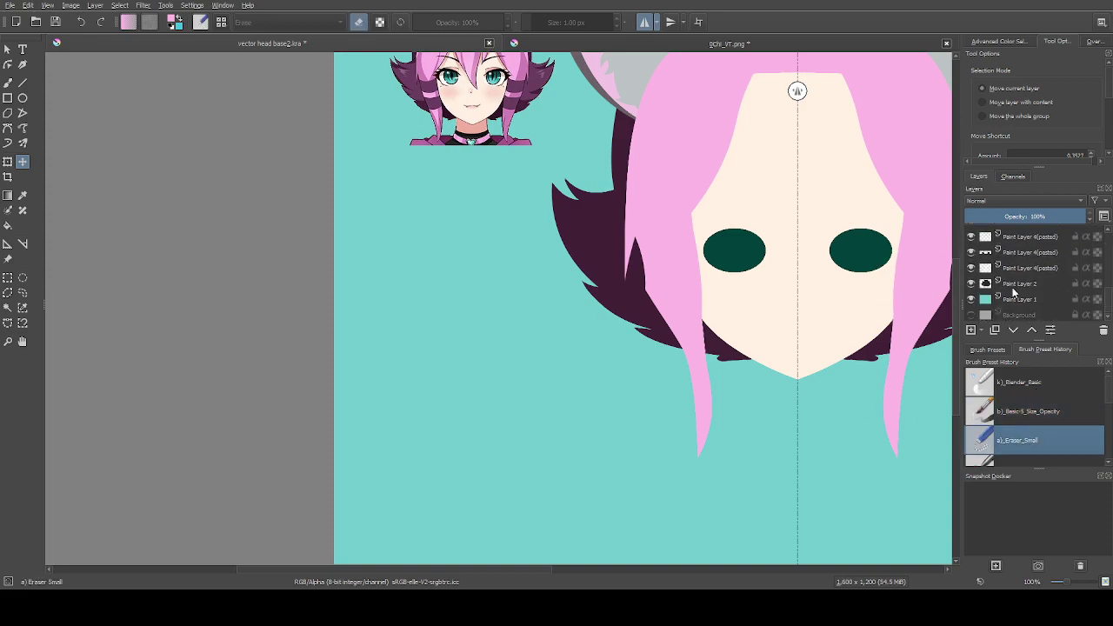
click(1022, 286)
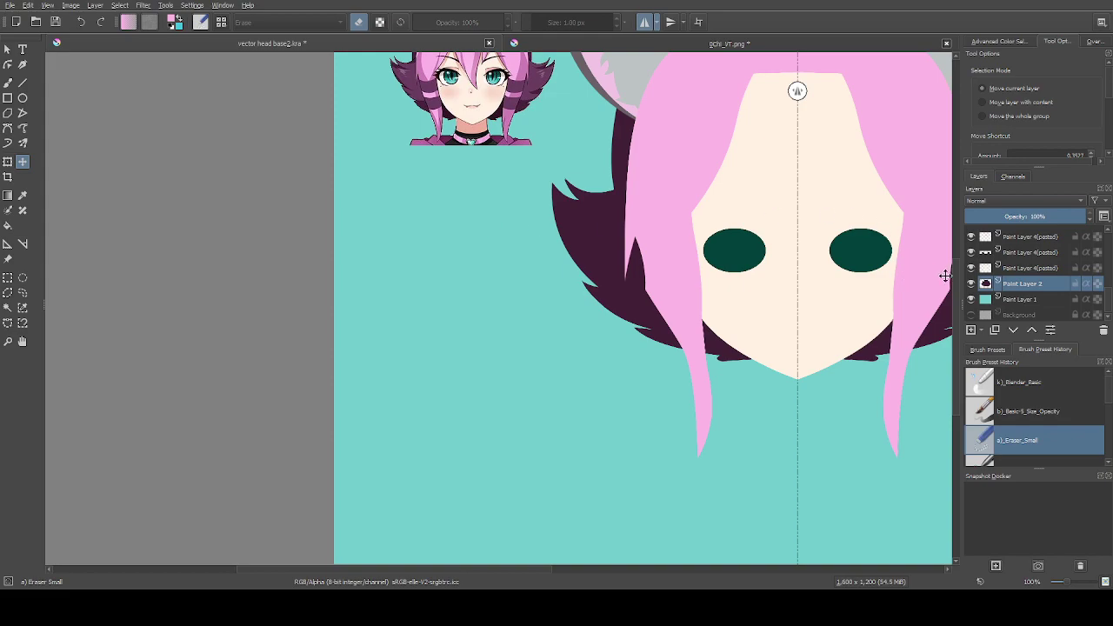
click(8, 128)
scroll(588, 277, up, 1)
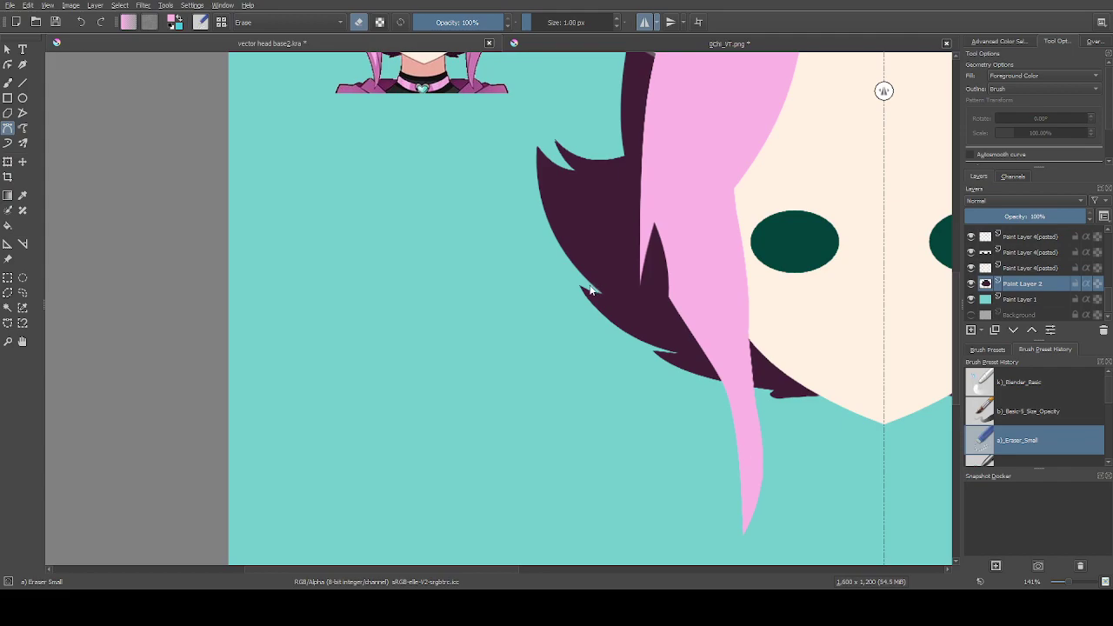
Select the lower part of the left dark hair with a rectangle about 444 px wide and move it slightly up and left
click(10, 280)
mouse_move(421, 227)
mouse_down()
mouse_move(746, 373)
mouse_move(868, 446)
mouse_move(768, 402)
mouse_move(785, 388)
mouse_up()
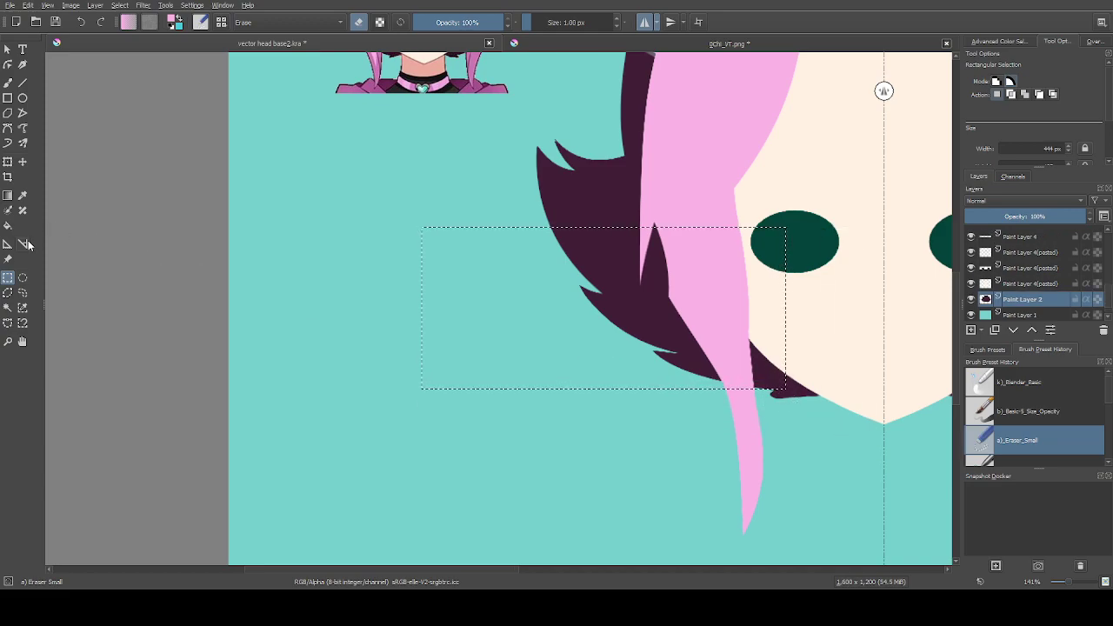
click(22, 162)
mouse_move(597, 303)
mouse_down()
mouse_move(608, 292)
mouse_move(591, 287)
mouse_move(600, 286)
mouse_up()
scroll(1037, 272, up, 3)
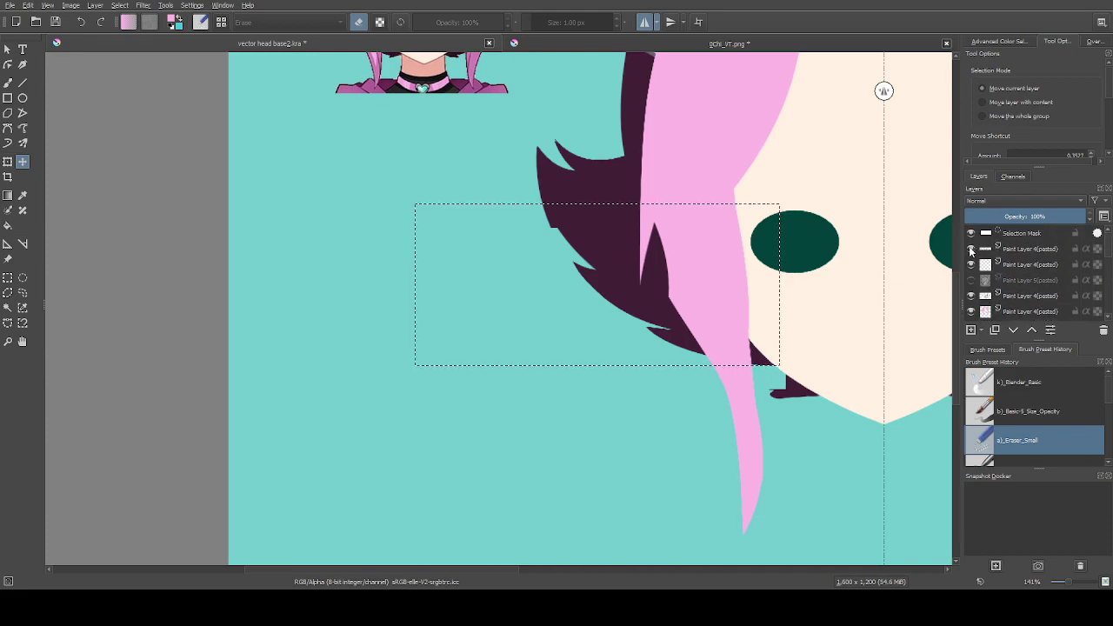
Toggle the large reference copy's visibility repeatedly to compare the moved dark hair spikes with the reference
click(971, 281)
click(970, 281)
click(970, 281)
click(970, 281)
click(971, 281)
click(971, 281)
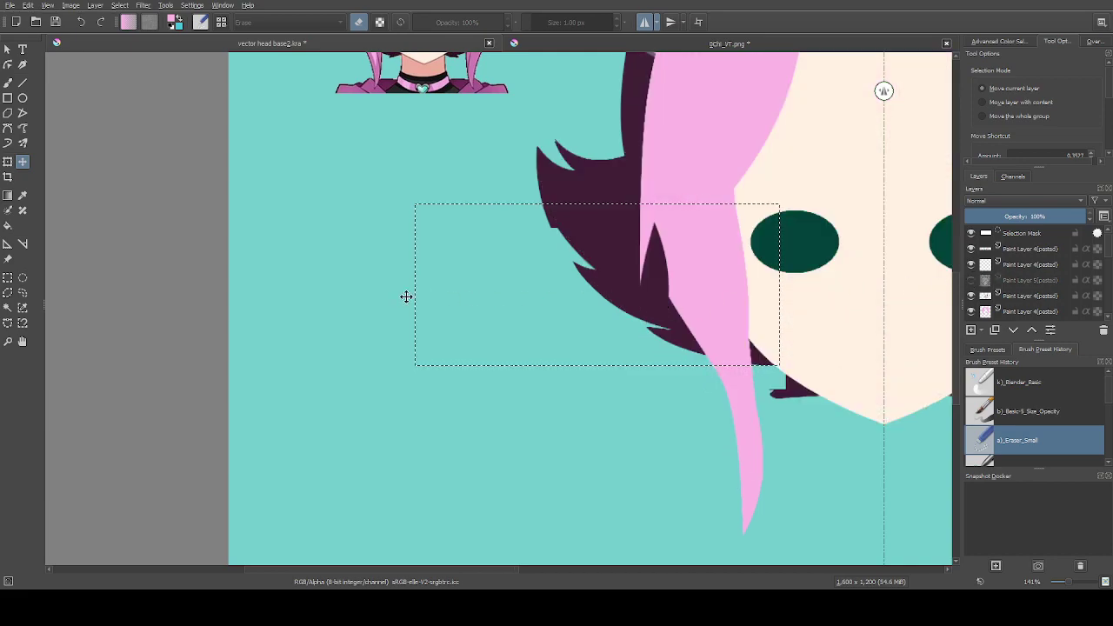
scroll(359, 285, down, 1)
scroll(578, 385, up, 1)
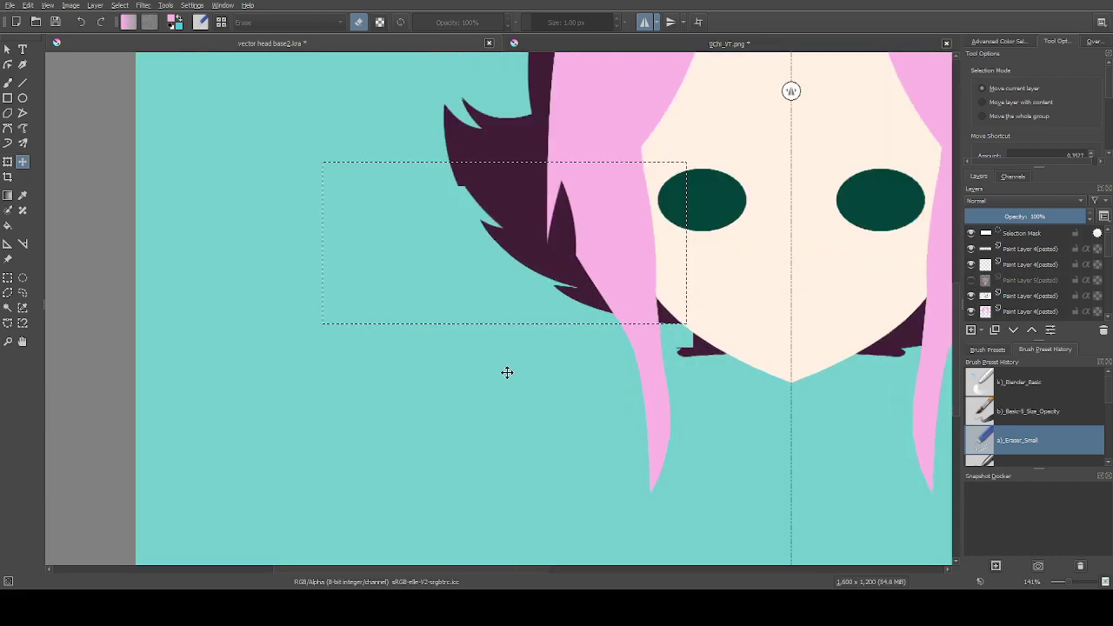
click(972, 281)
click(972, 280)
click(972, 281)
click(972, 281)
click(972, 281)
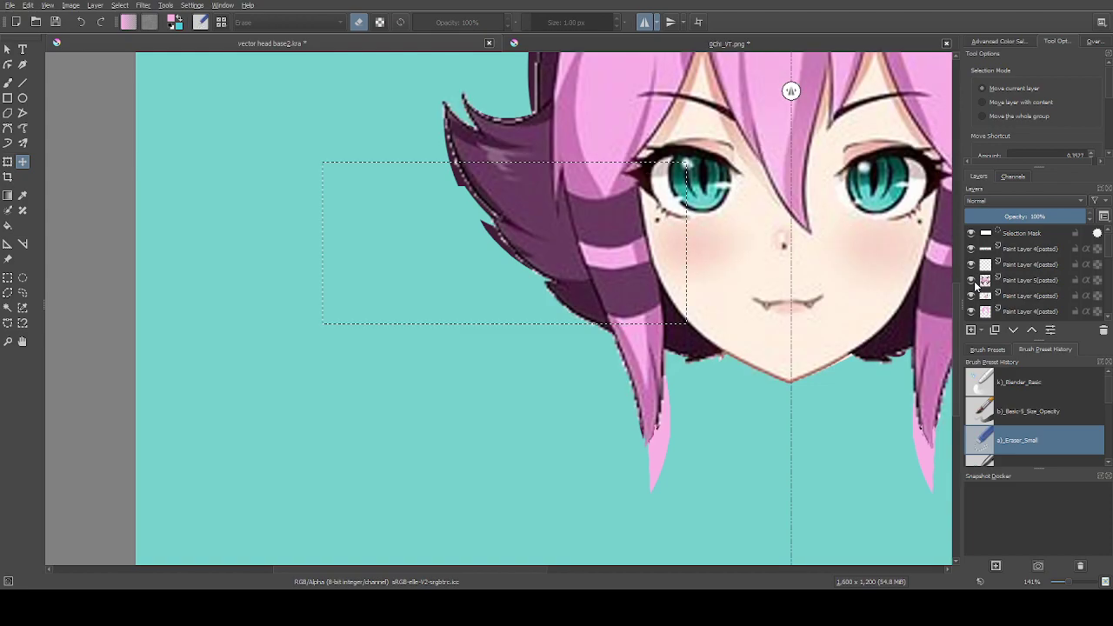
click(972, 281)
Clear the rectangular selection around the moved dark hair section
key(ctrl+shift+a)
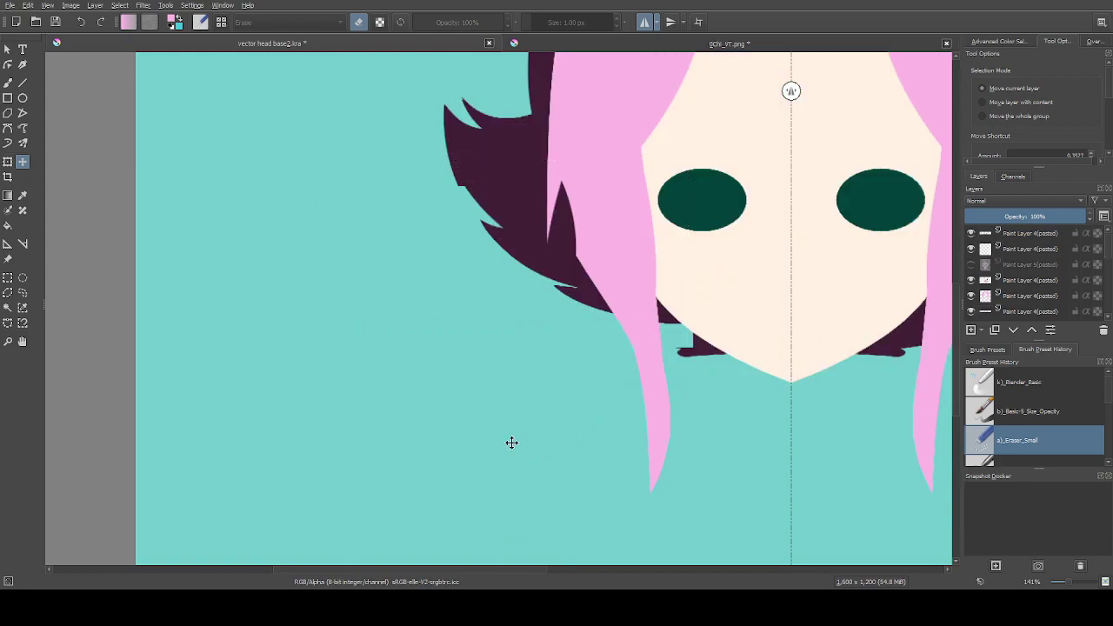
scroll(443, 373, down, 1)
scroll(852, 298, down, 1)
scroll(651, 231, up, 1)
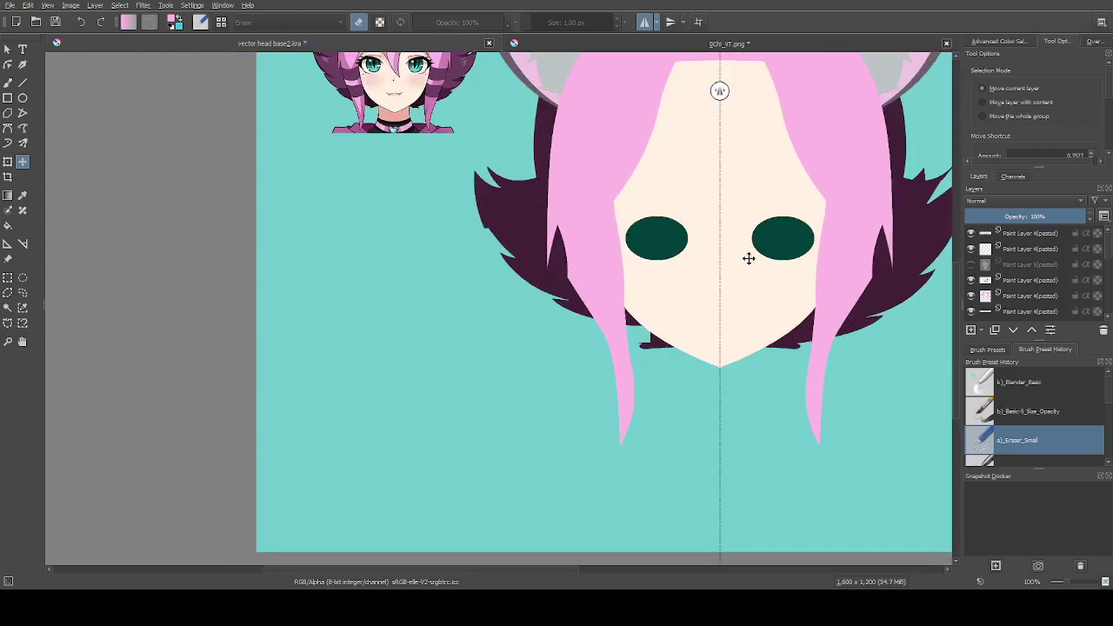
scroll(713, 258, down, 1)
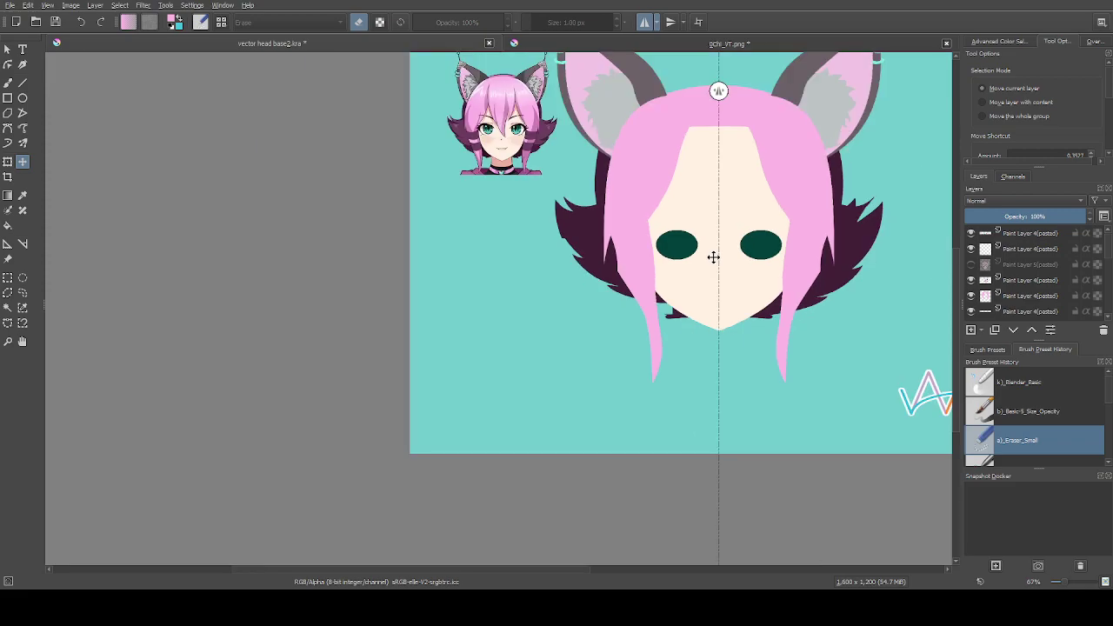
Undo the dark hair section's move, restore it and clear the selection again
key(ctrl+z)
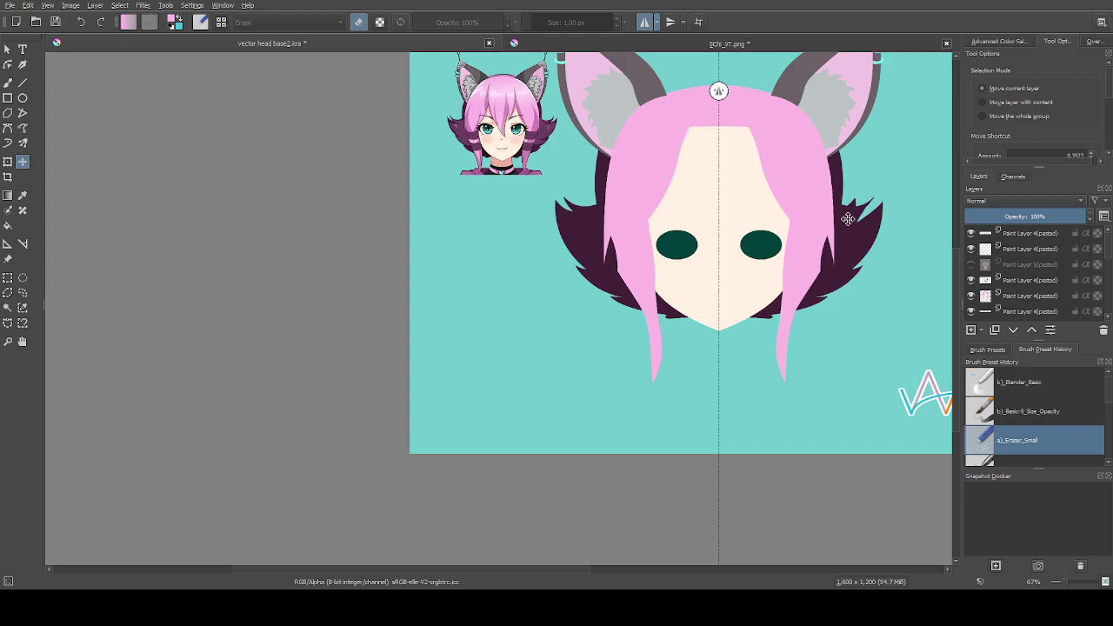
scroll(851, 200, up, 1)
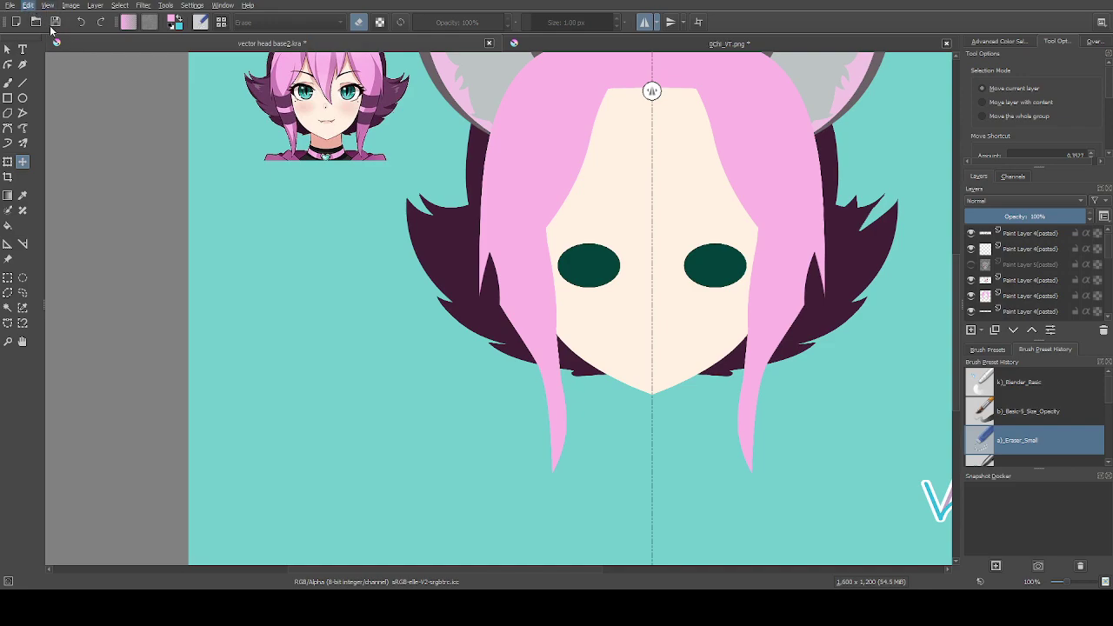
key(ctrl+shift+a)
key(ctrl+z)
key(ctrl+z)
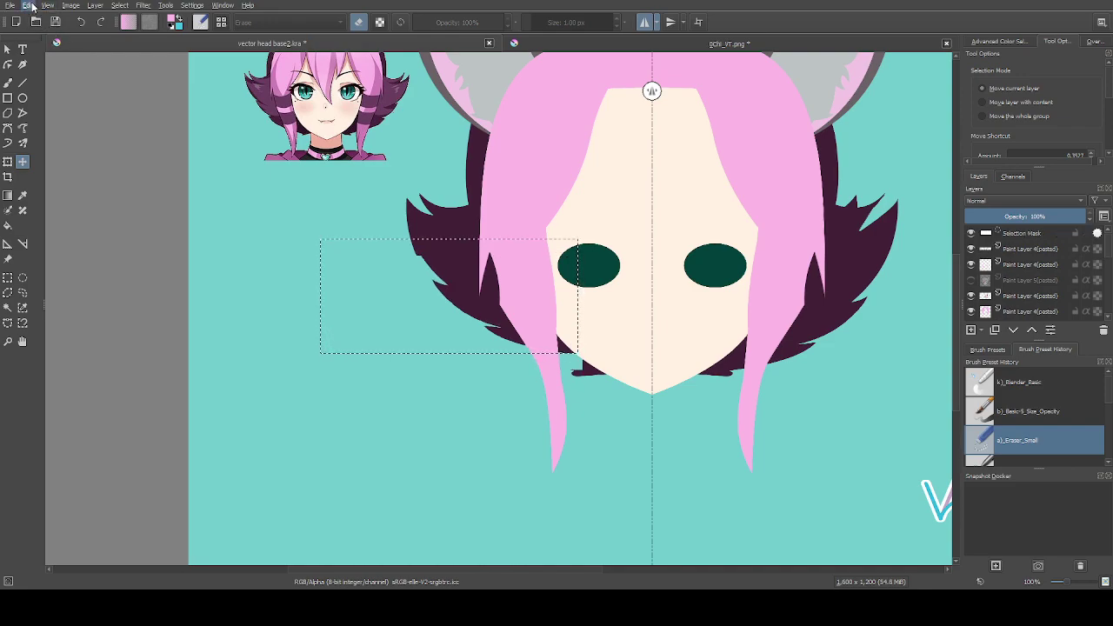
key(ctrl+shift+a)
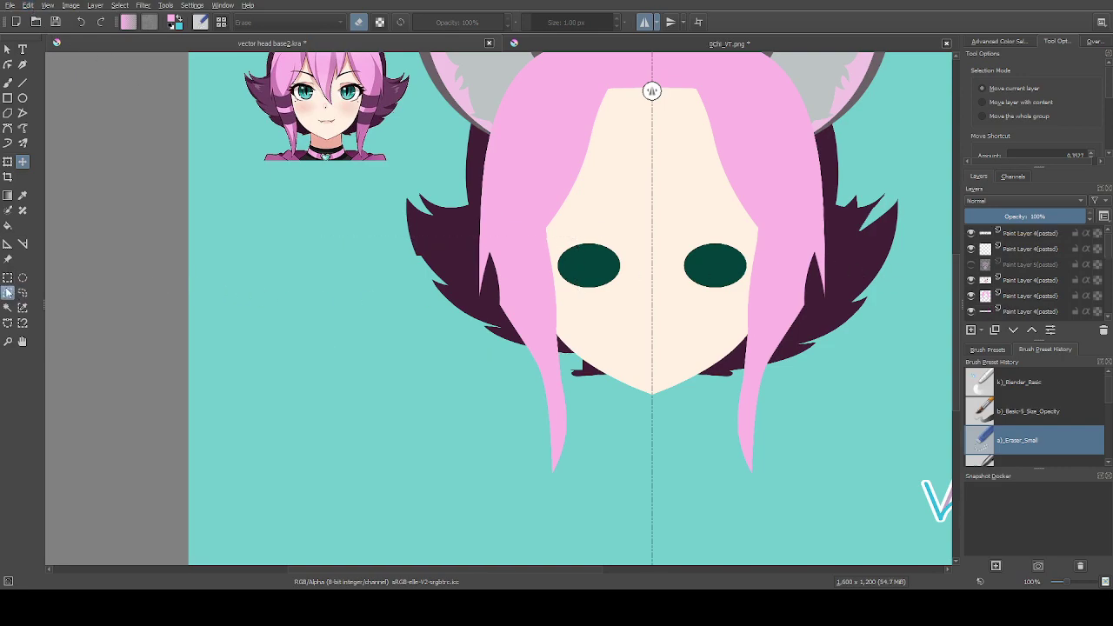
Try to erase the dark hair on the right side of the face with a closed Bezier path while mirroring is on
click(8, 128)
click(844, 185)
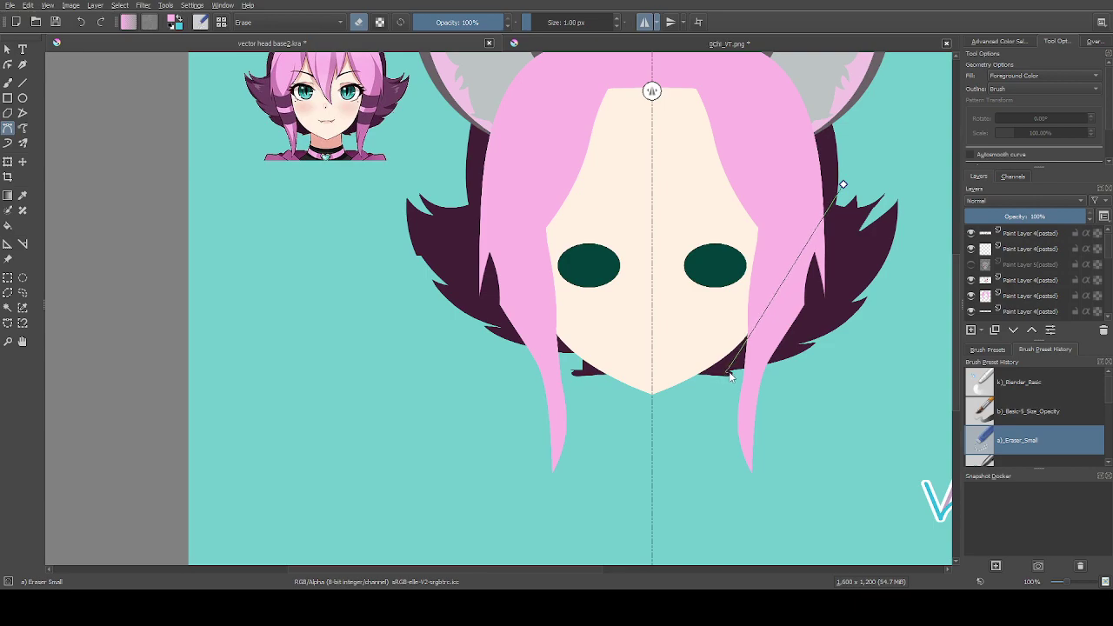
click(743, 372)
click(913, 348)
click(932, 188)
click(843, 185)
key(ctrl+z)
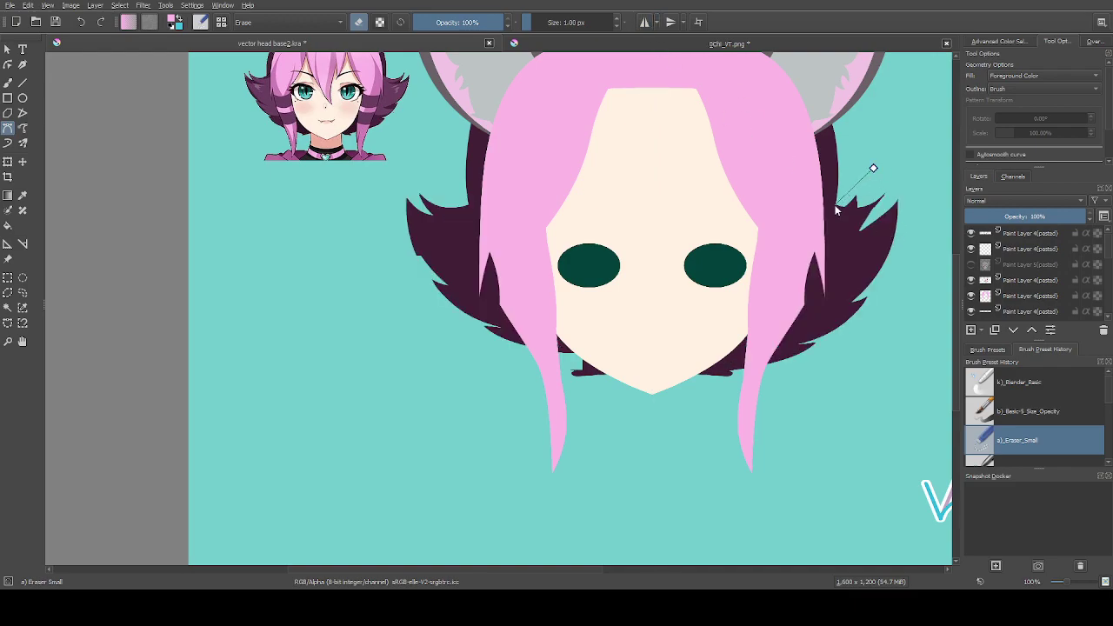
Erase the right-hand dark hair spikes with a closed path while mirroring is off, and turn horizontal mirroring back on
mouse_move(896, 344)
mouse_down()
mouse_move(926, 223)
mouse_move(892, 157)
mouse_up()
click(874, 170)
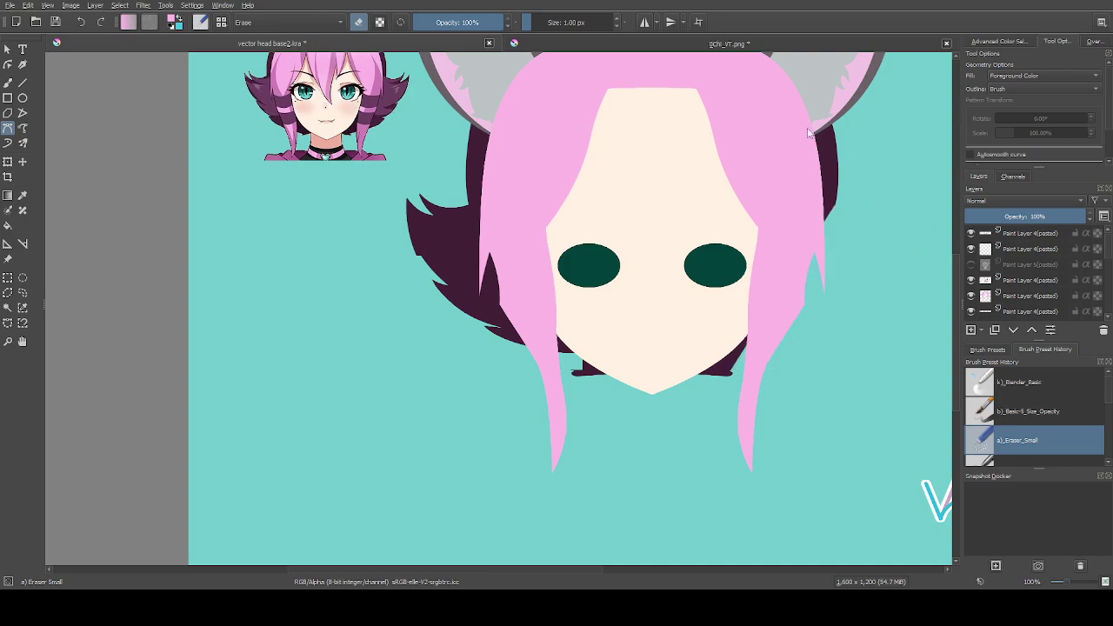
click(643, 23)
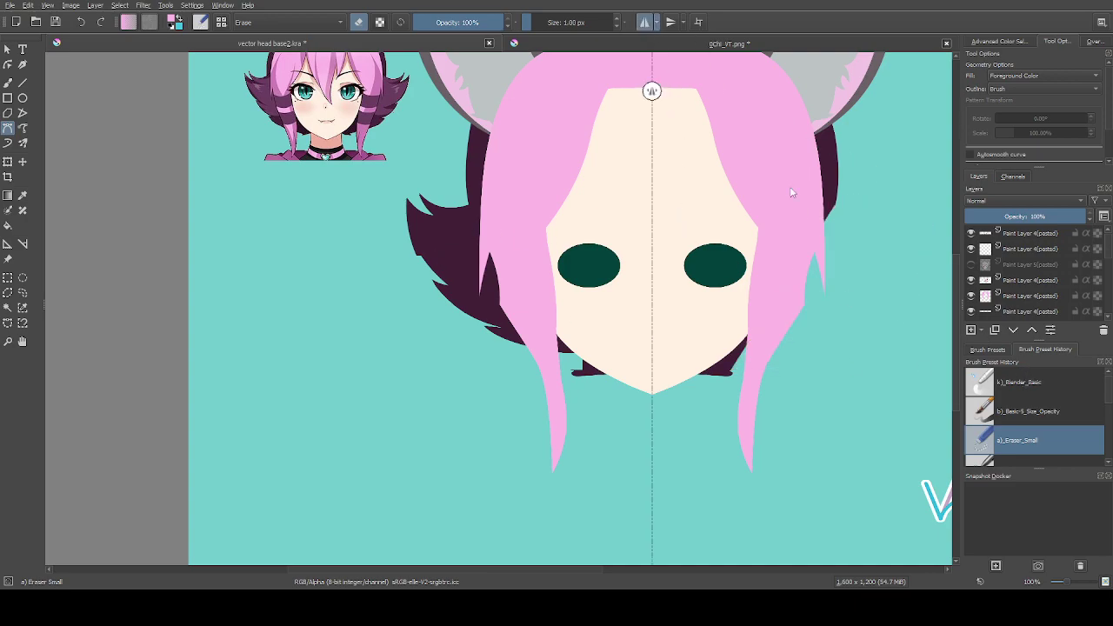
Erase the stepped outer edge of the left dark hair with a curved closed path from the upper tip to the notch above the next spike
scroll(284, 218, up, 2)
click(476, 196)
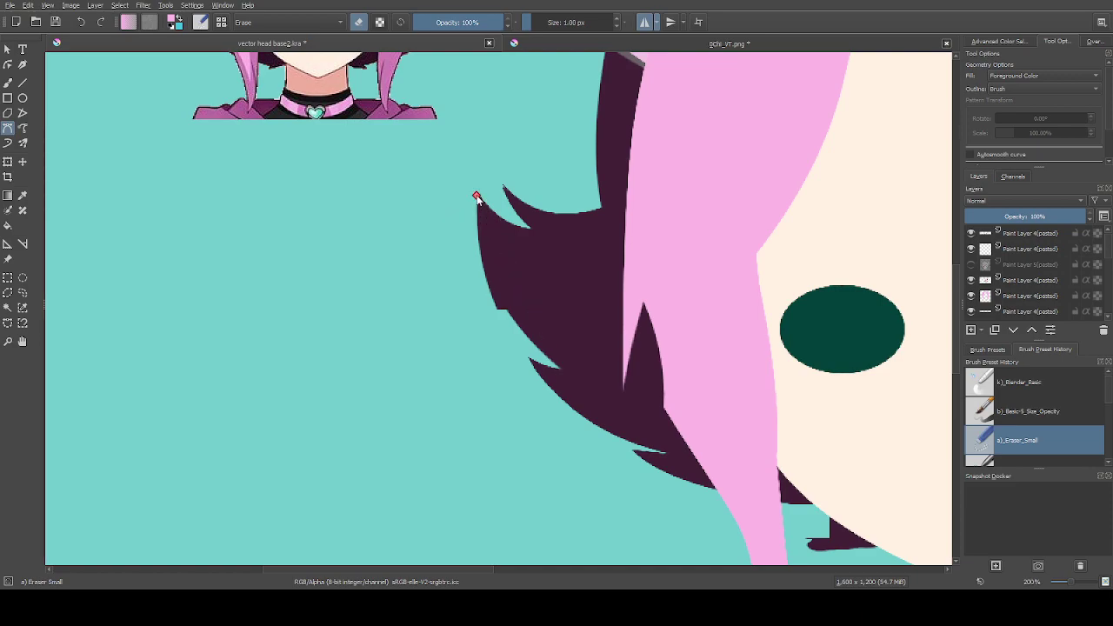
click(561, 367)
drag(476, 195, 478, 95)
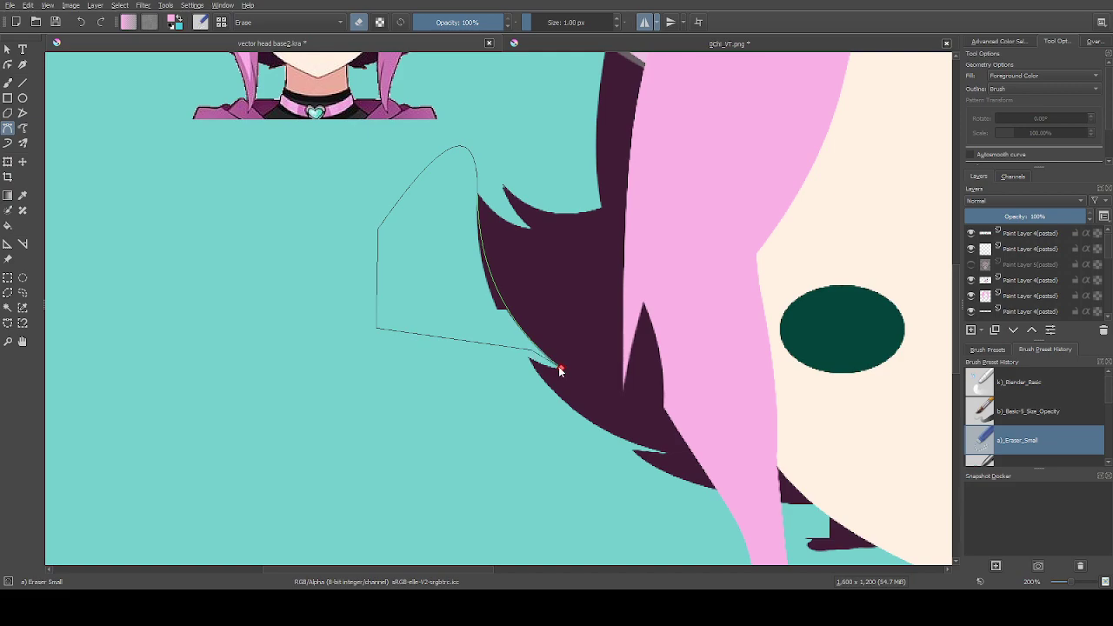
click(558, 369)
scroll(558, 368, down, 3)
scroll(554, 325, up, 3)
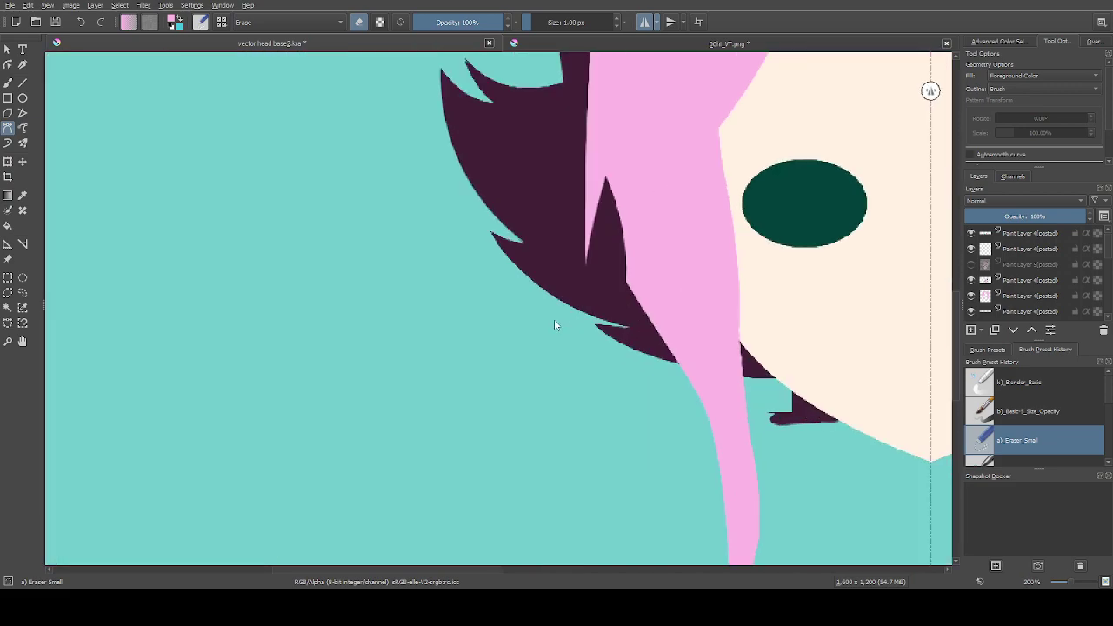
Switch from the small eraser to the Basic-5 Size Opacity brush preset for repairing the left dark hair spikes
click(1023, 420)
scroll(441, 73, down, 3)
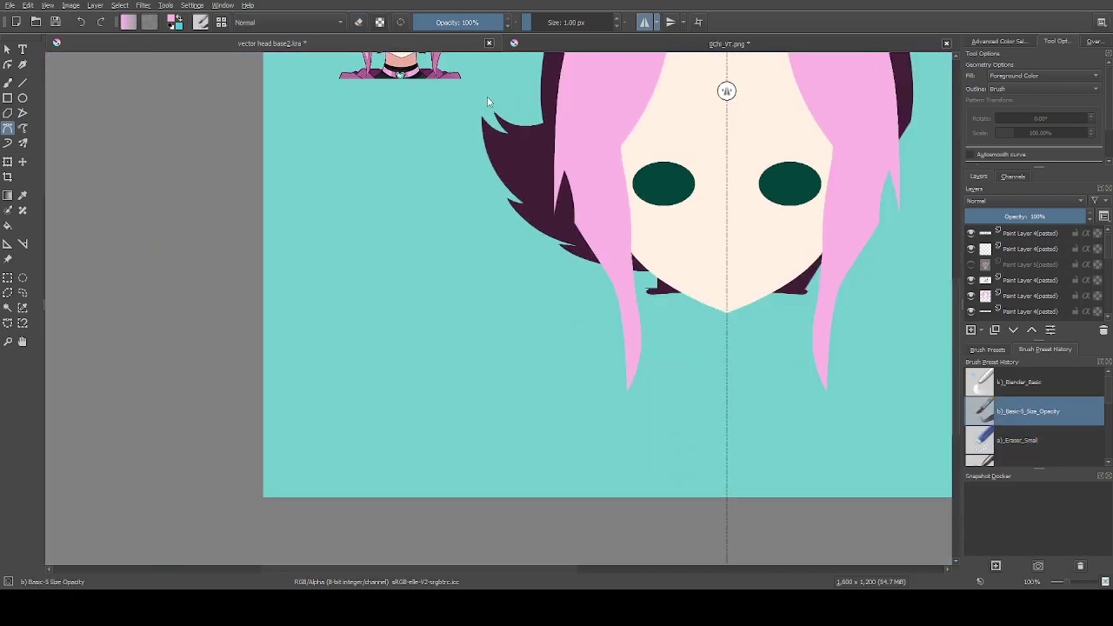
scroll(505, 139, up, 6)
click(496, 122)
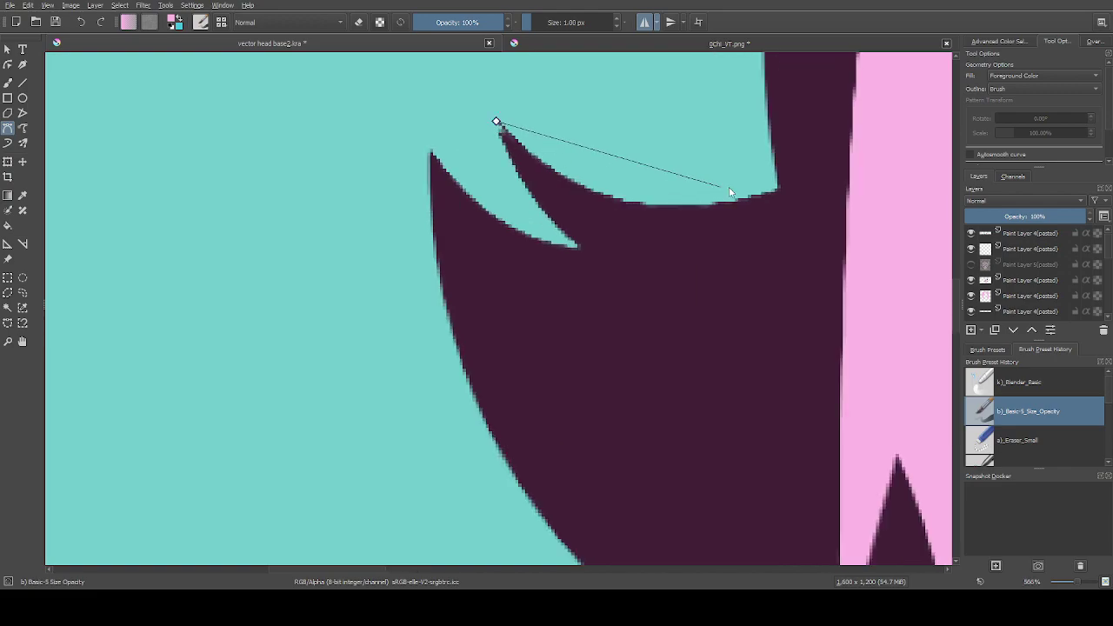
drag(780, 184, 937, 120)
click(772, 327)
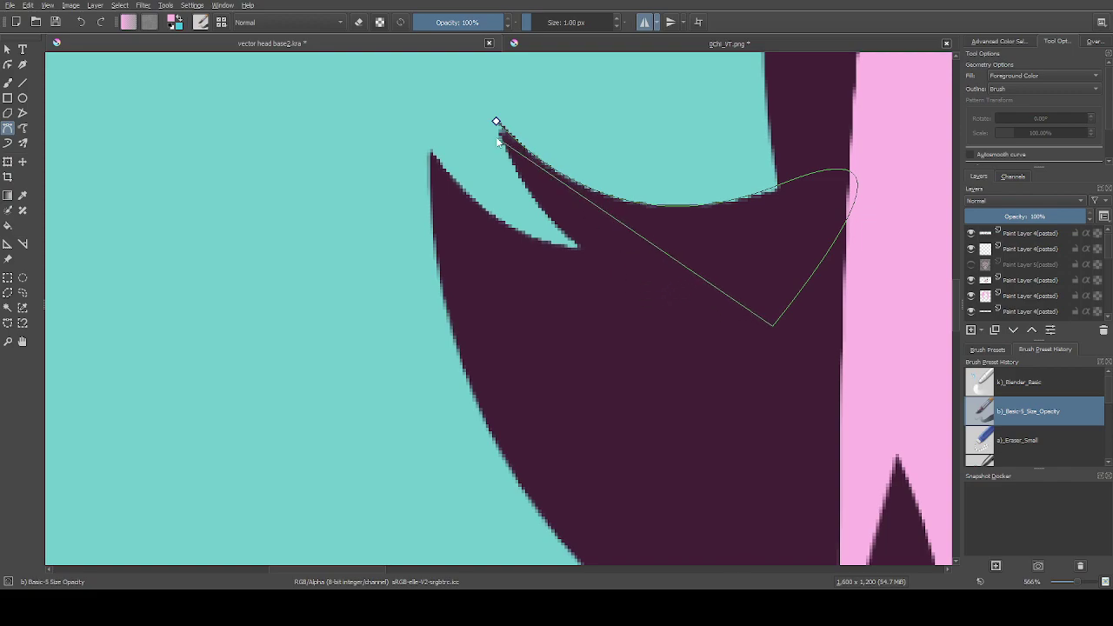
click(579, 249)
drag(496, 120, 485, 50)
Sample the dark hair colour and fill the left side's uppermost small spike with a closed path curving along its upper edge
ctrl+click(700, 343)
click(496, 122)
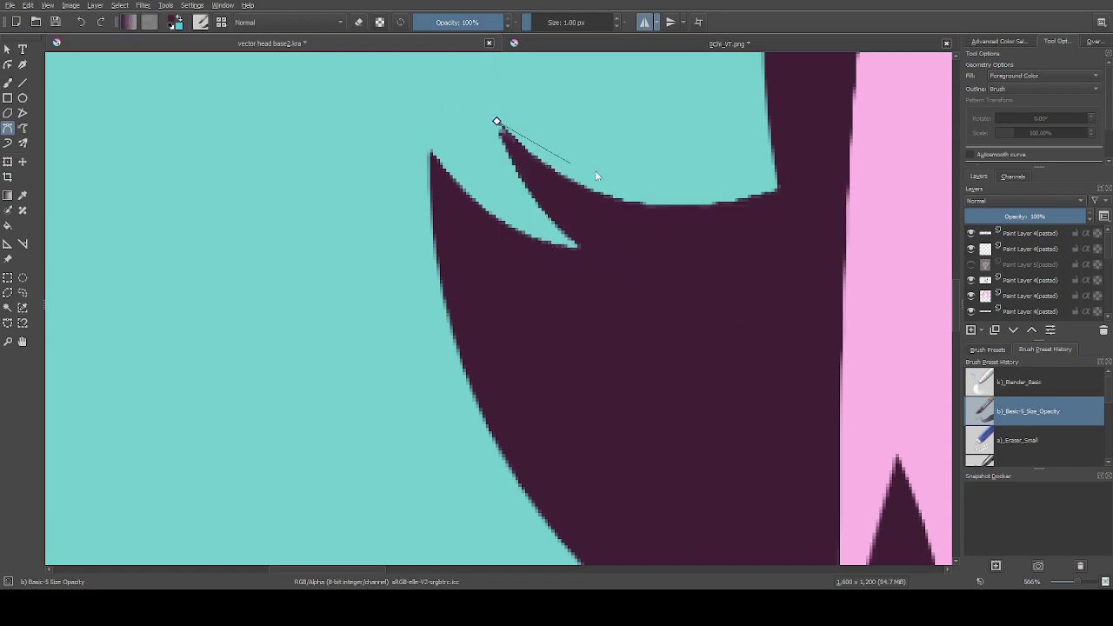
drag(776, 191, 944, 127)
click(743, 352)
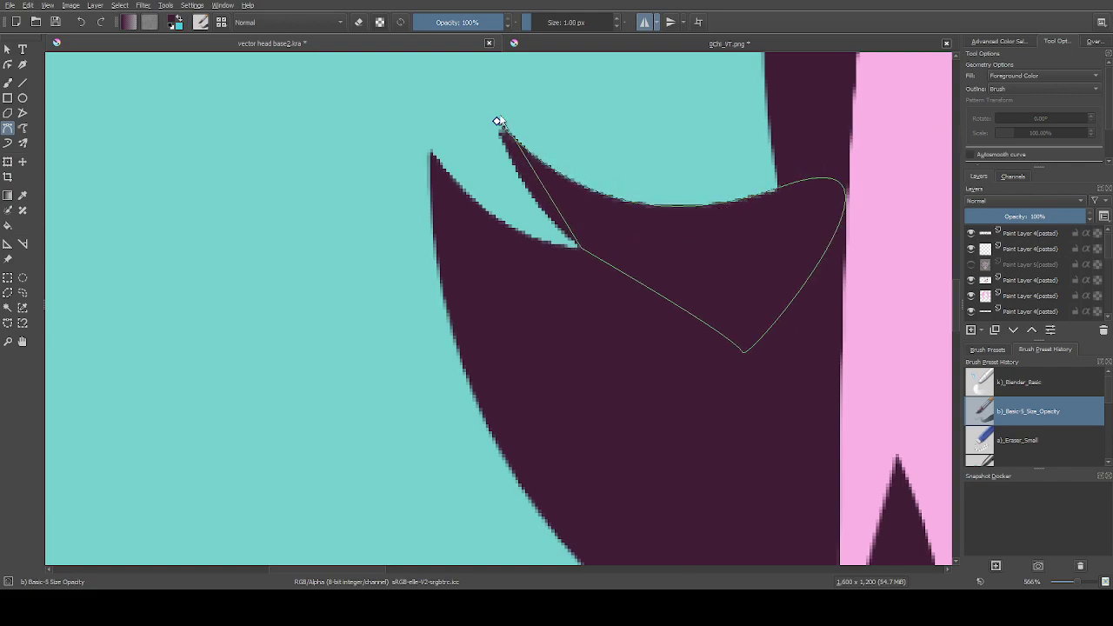
drag(496, 122, 490, 69)
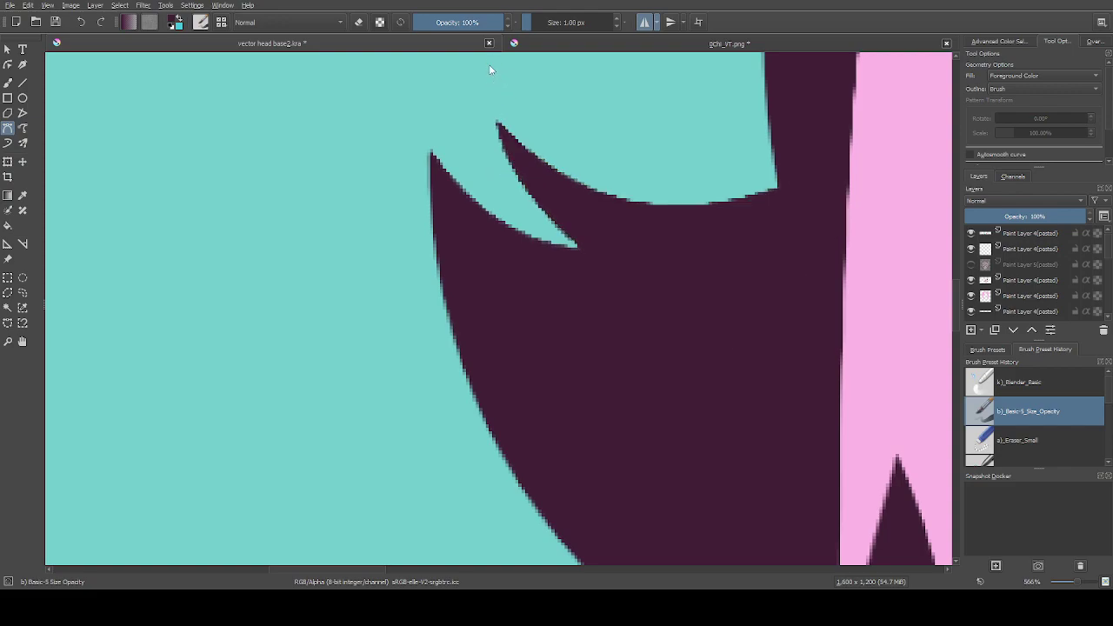
Fill the large outer spike on the left with a closed curved path running from its tip through both neighbouring notches
click(430, 152)
drag(585, 249, 671, 270)
scroll(622, 304, down, 1)
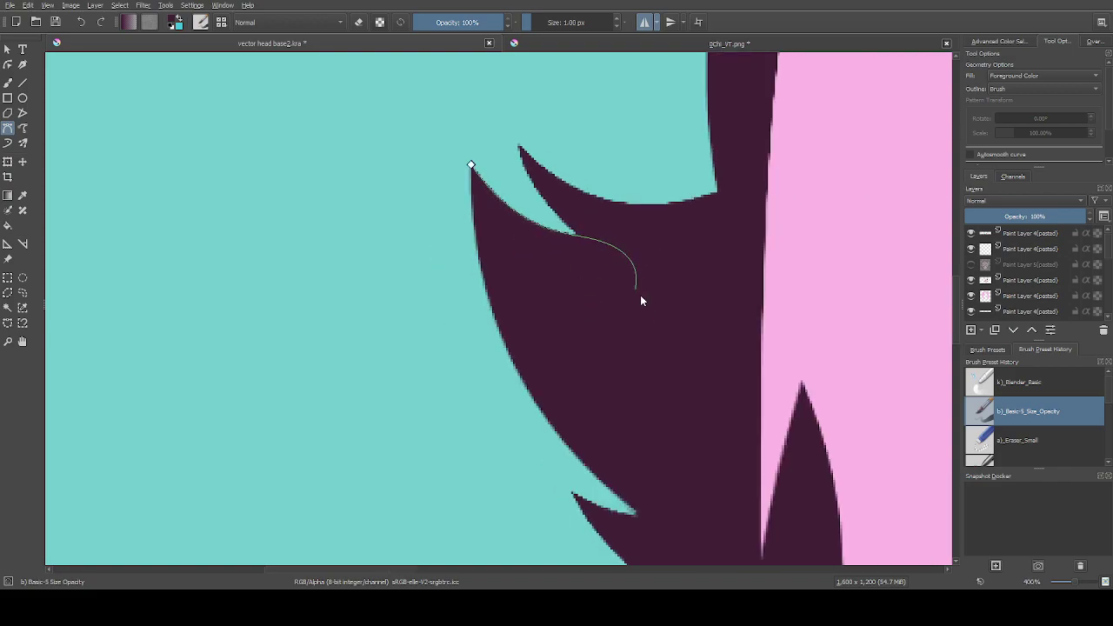
click(639, 516)
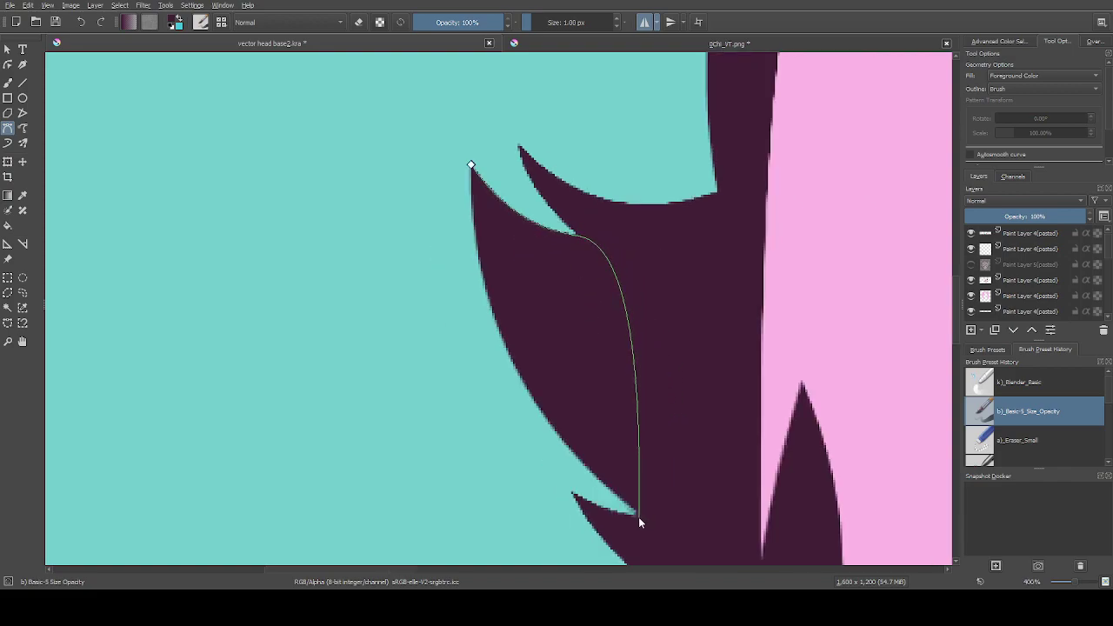
drag(471, 165, 480, 110)
Refill the large left spike with a second closed path, curving its outer edge between the tip and the lower notch
scroll(480, 111, down, 2)
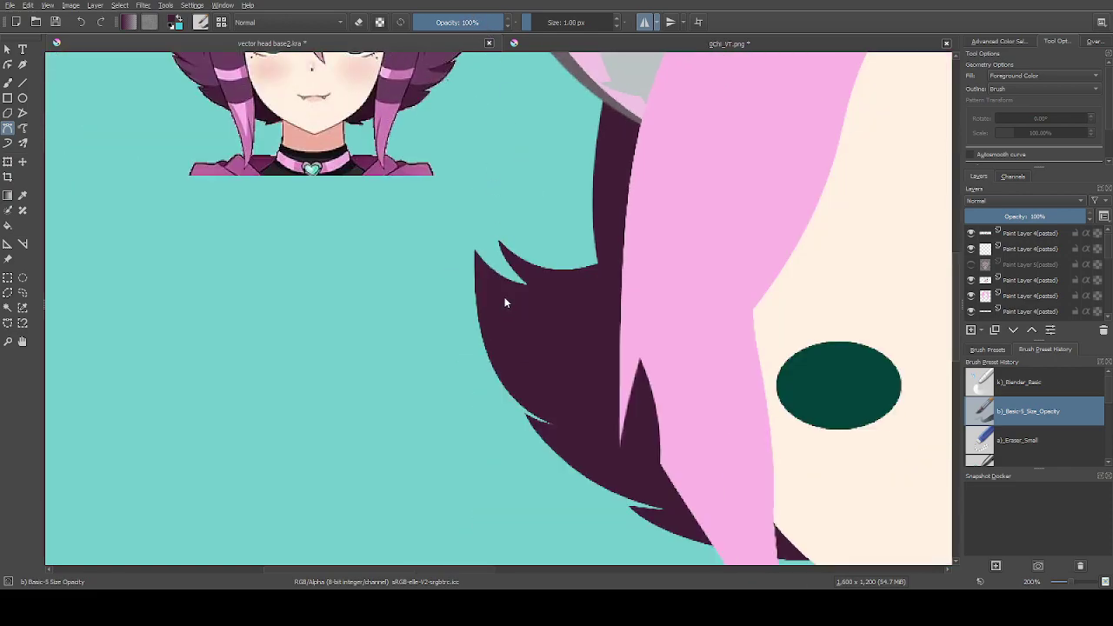
scroll(484, 179, up, 2)
scroll(450, 180, down, 1)
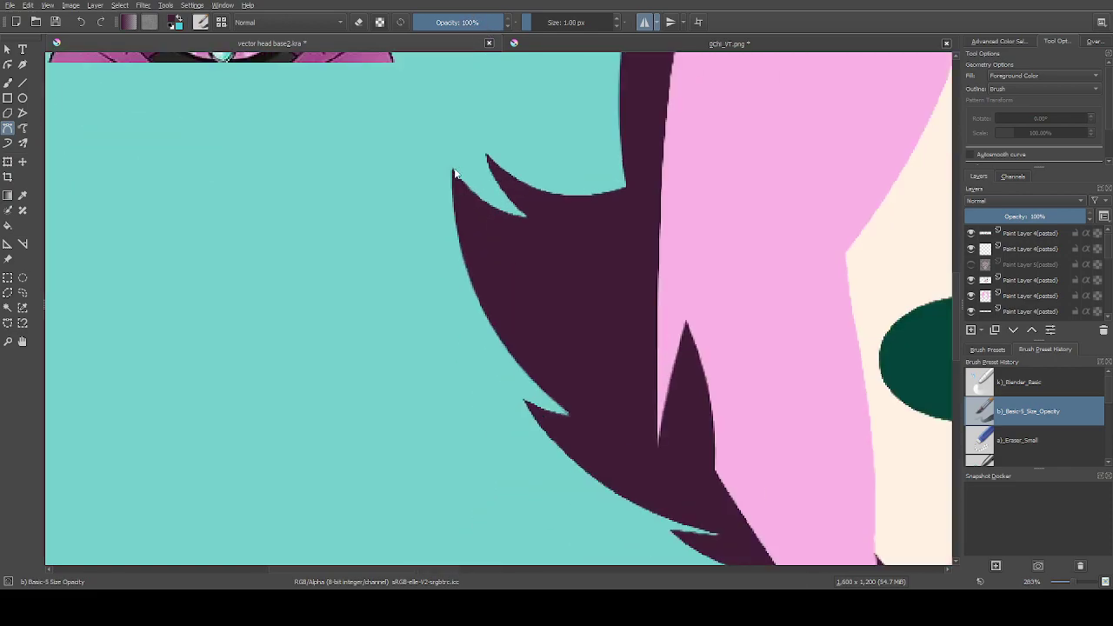
drag(528, 217, 572, 225)
click(568, 415)
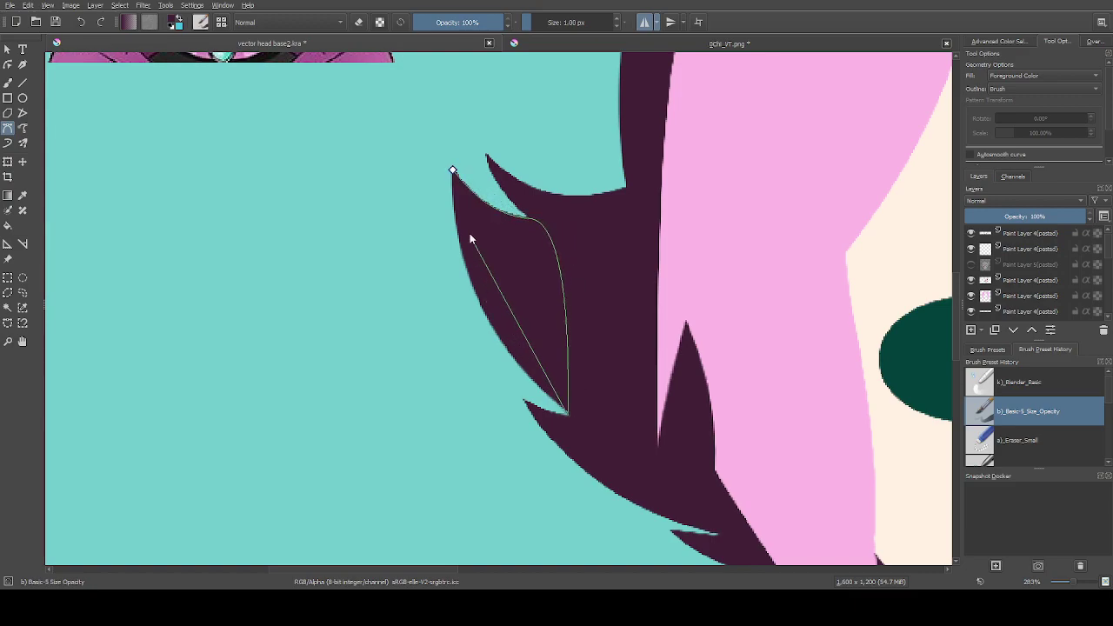
drag(453, 170, 455, 71)
Fill the next lower left spike with a closed path from its tip through the upper notch to the notch below
ctrl+scroll(571, 248, up, 2)
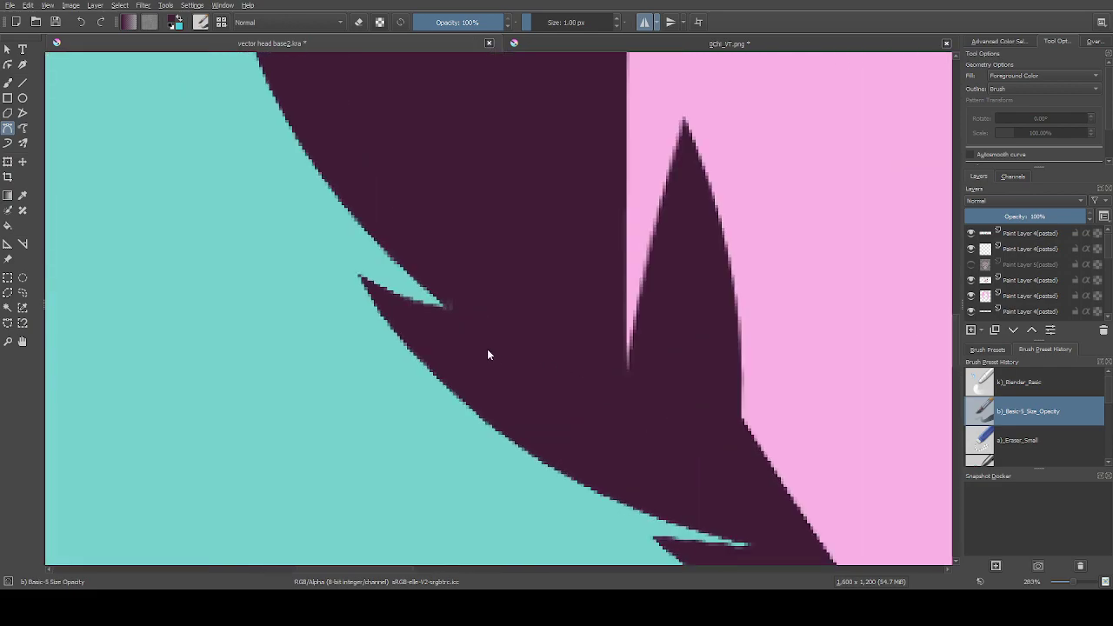
click(358, 277)
drag(454, 316, 443, 283)
click(523, 303)
scroll(576, 357, down, 1)
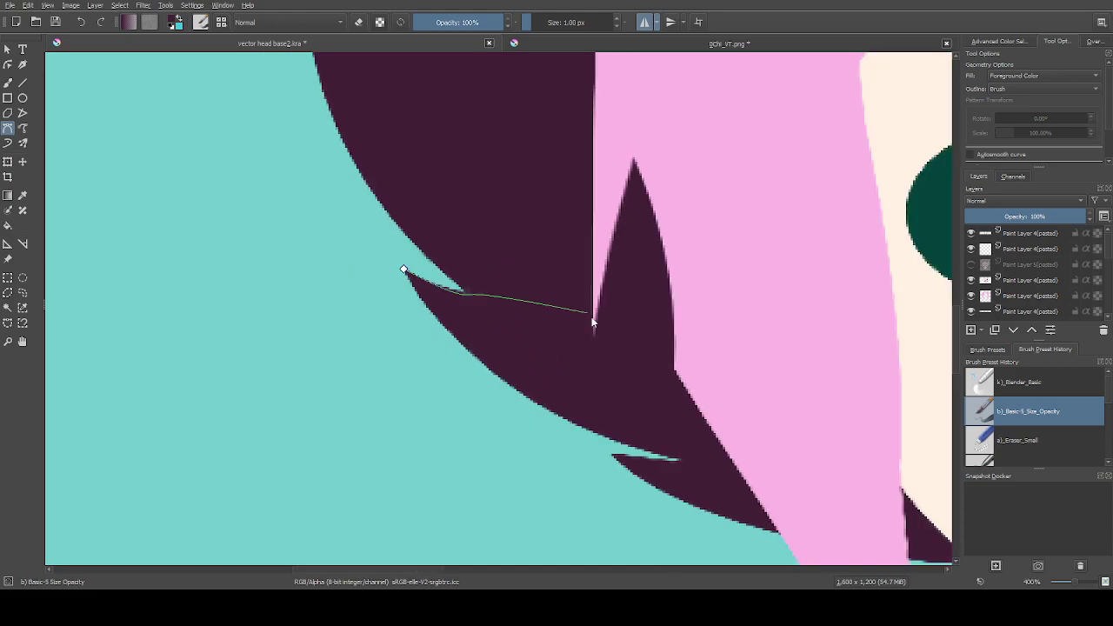
click(684, 461)
drag(405, 269, 333, 136)
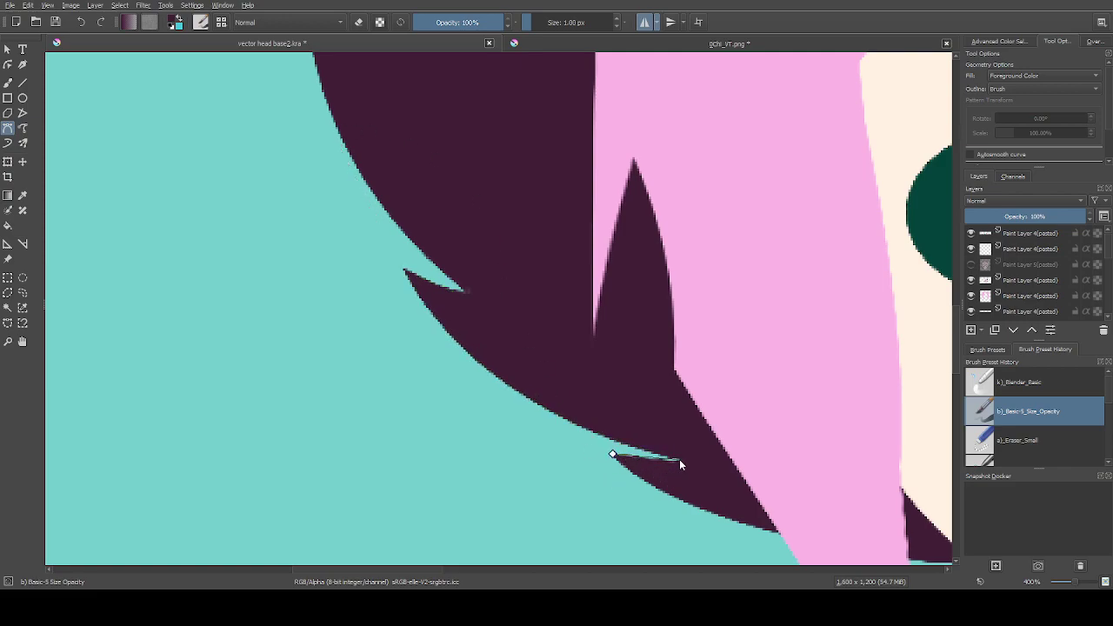
Try to extend the lowest left spike behind the pink strand to the stepped piece near the chin with a closed path
scroll(622, 368, down, 1)
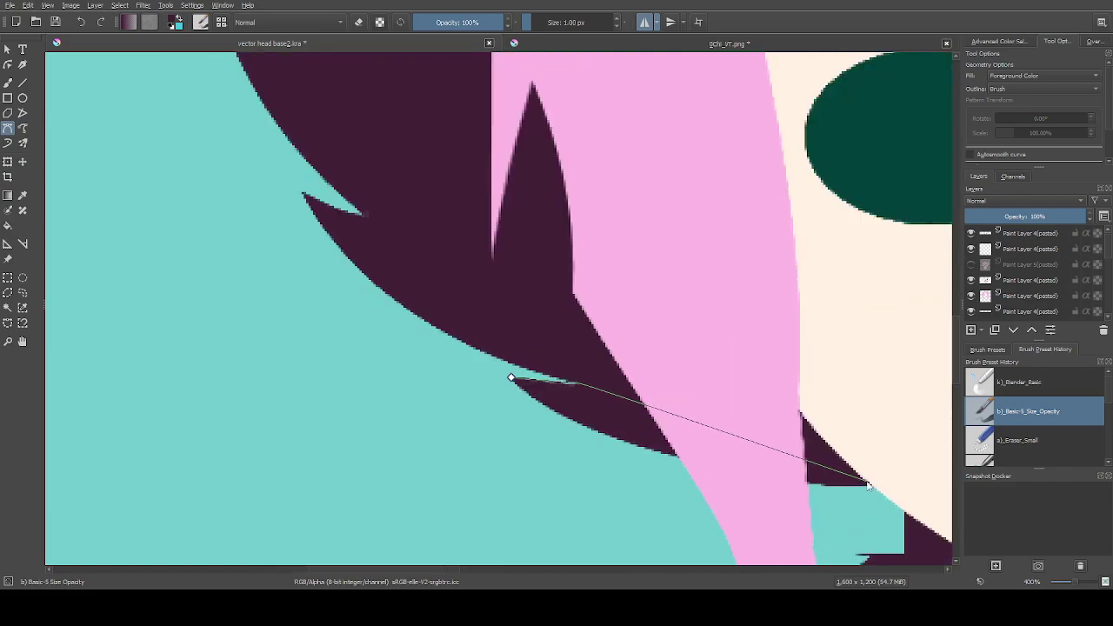
scroll(861, 480, down, 1)
scroll(905, 488, up, 2)
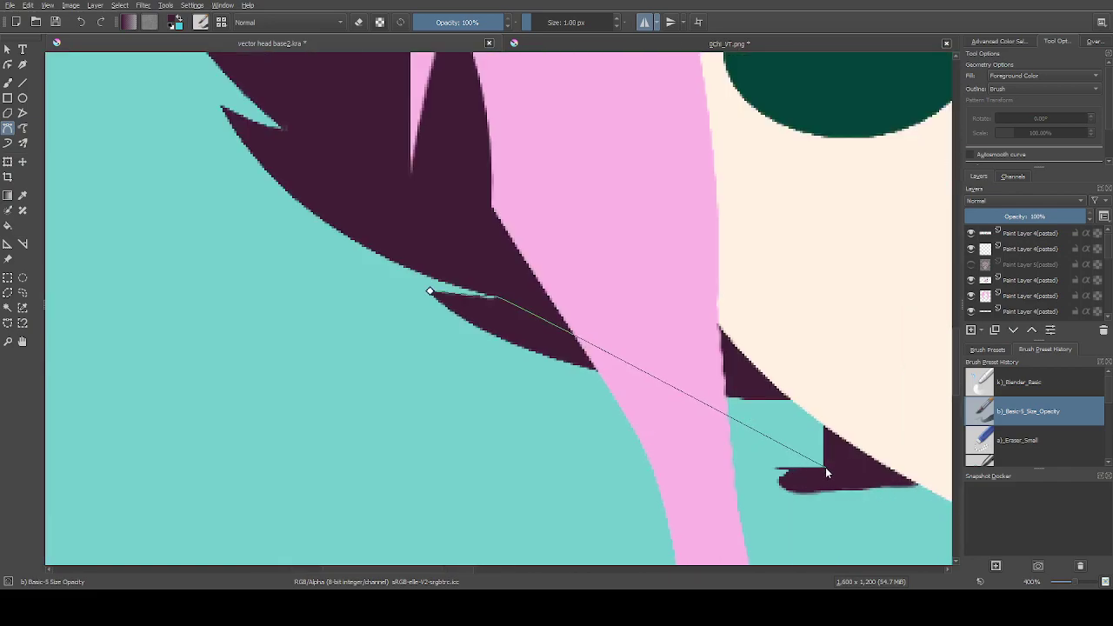
drag(430, 291, 300, 156)
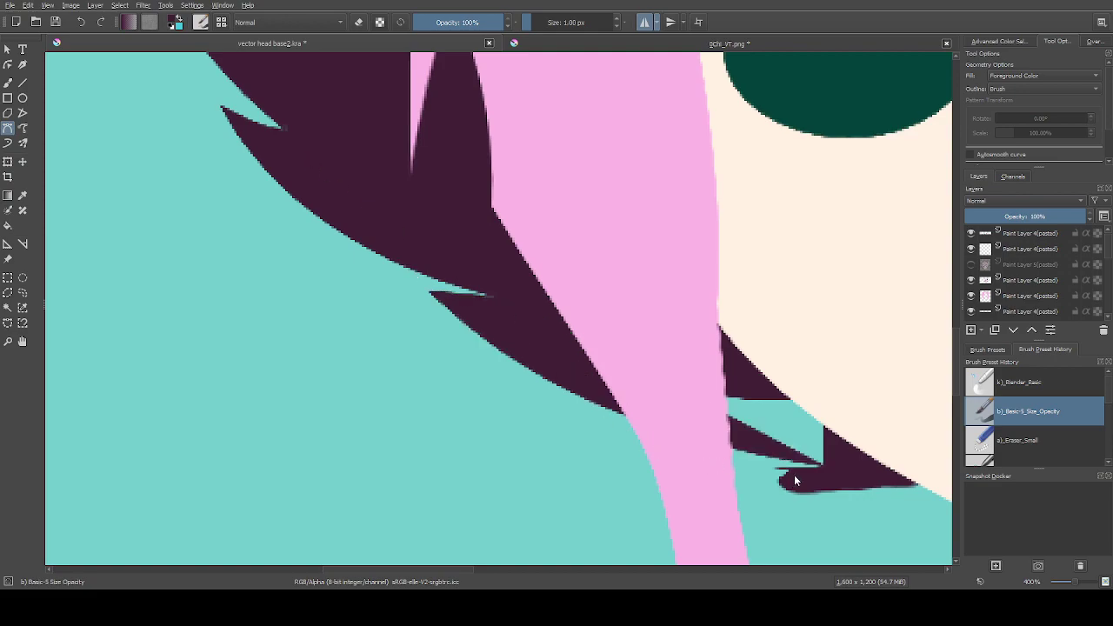
Try to erase the sliver near the chin and recurve the lowest spike's lower edge, and undo these edits and the spike's extension
click(1052, 437)
scroll(808, 484, up, 2)
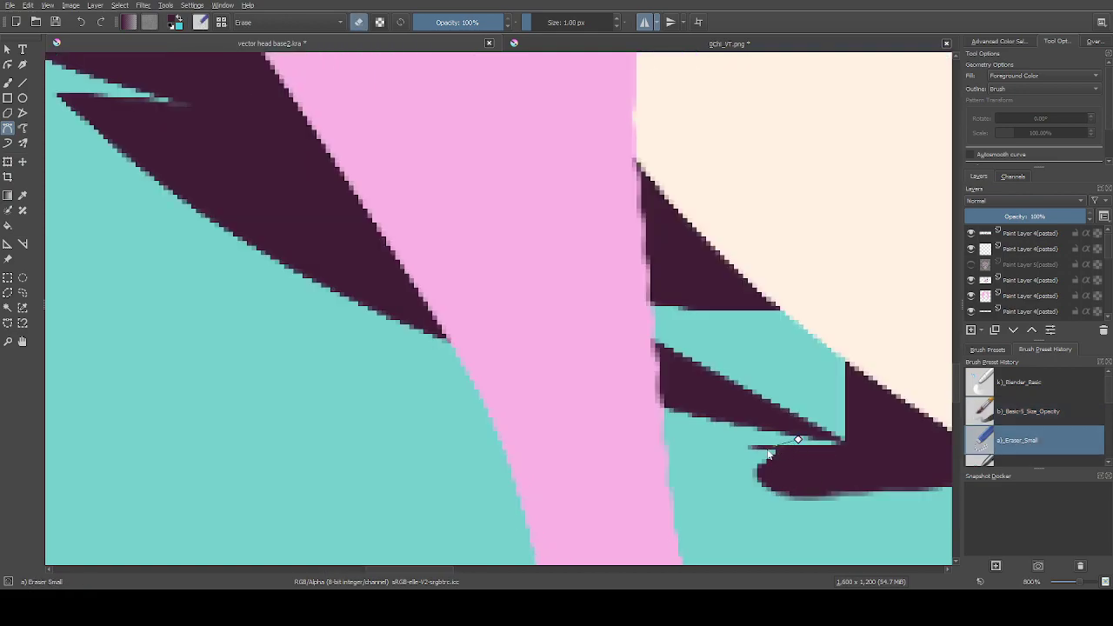
click(797, 439)
click(1019, 423)
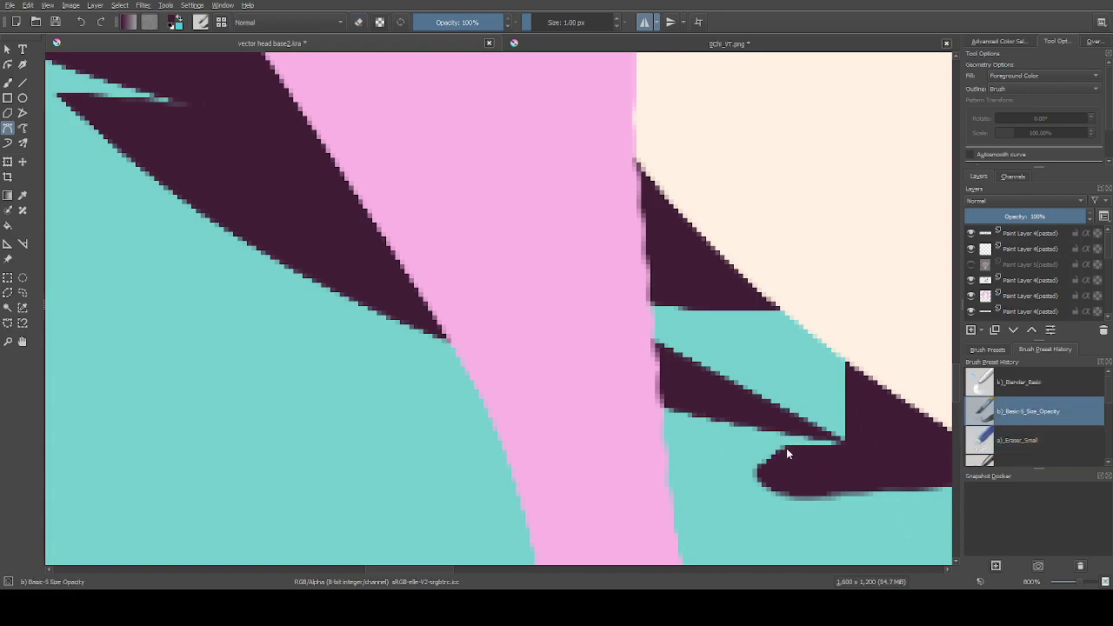
scroll(786, 453, down, 2)
click(821, 443)
drag(452, 247, 382, 167)
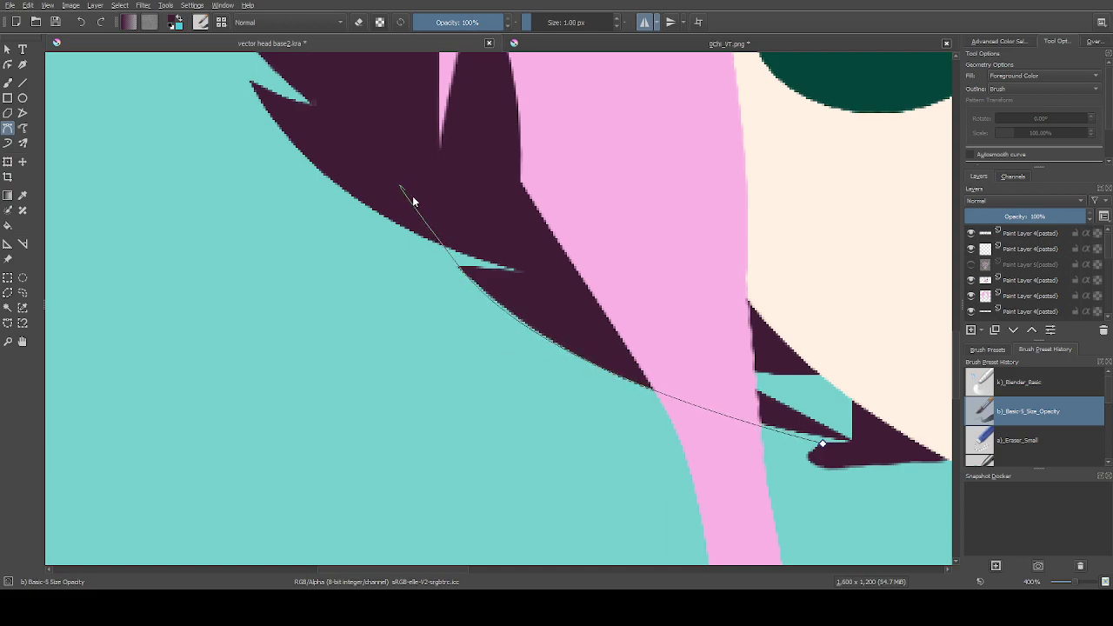
click(822, 444)
key(ctrl+z)
Erase the thin sliver at the tip of the dark piece near the chin and return to the Basic-5 Size Opacity brush
key(e)
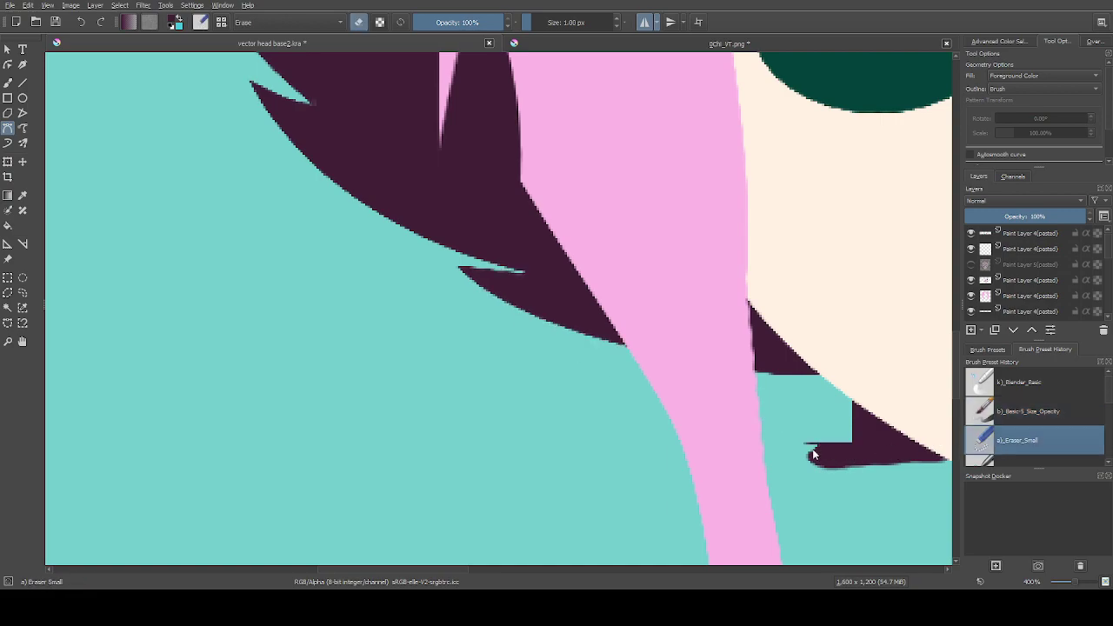
click(825, 439)
click(1018, 414)
Fill the gap between the lowest left spike and the dark piece near the chin with a closed path curving beneath the pink strand
click(818, 448)
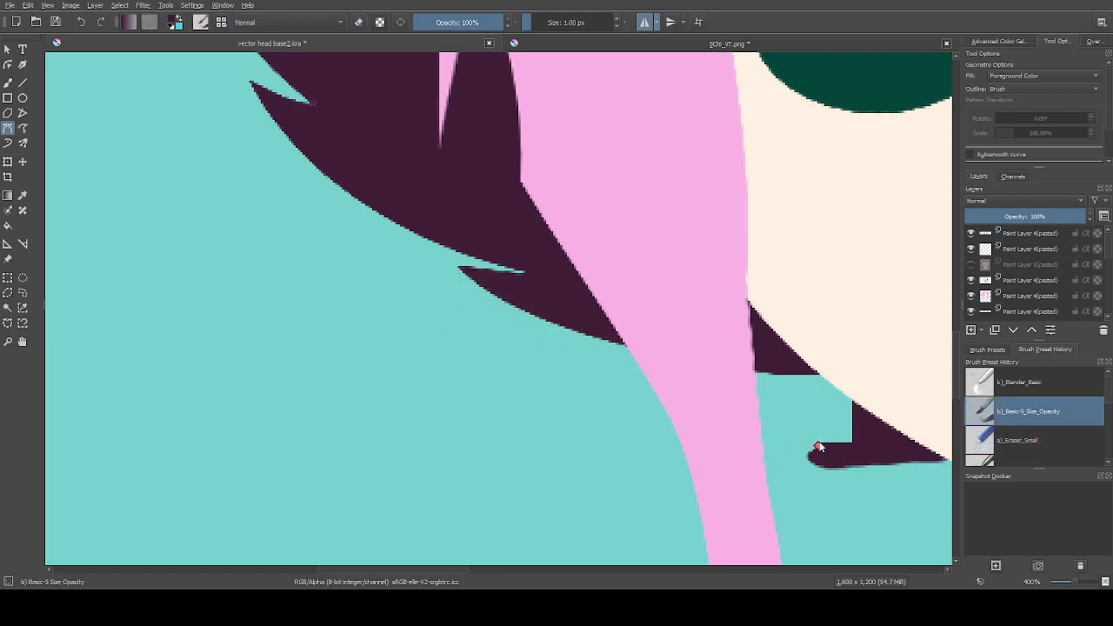
click(459, 269)
drag(823, 446, 948, 461)
drag(956, 463, 882, 467)
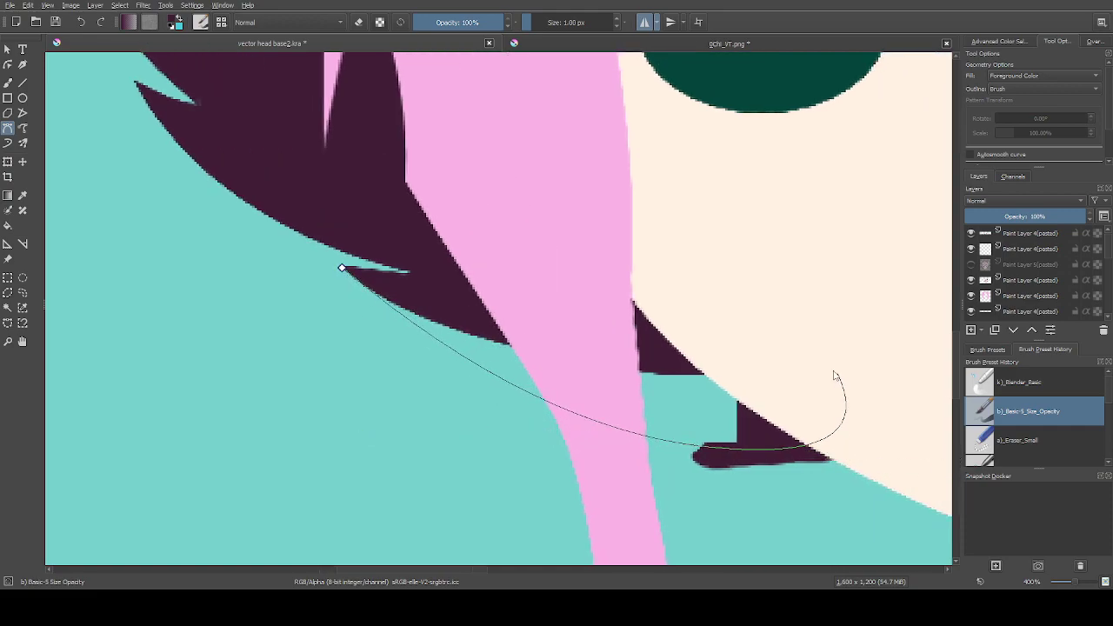
click(342, 269)
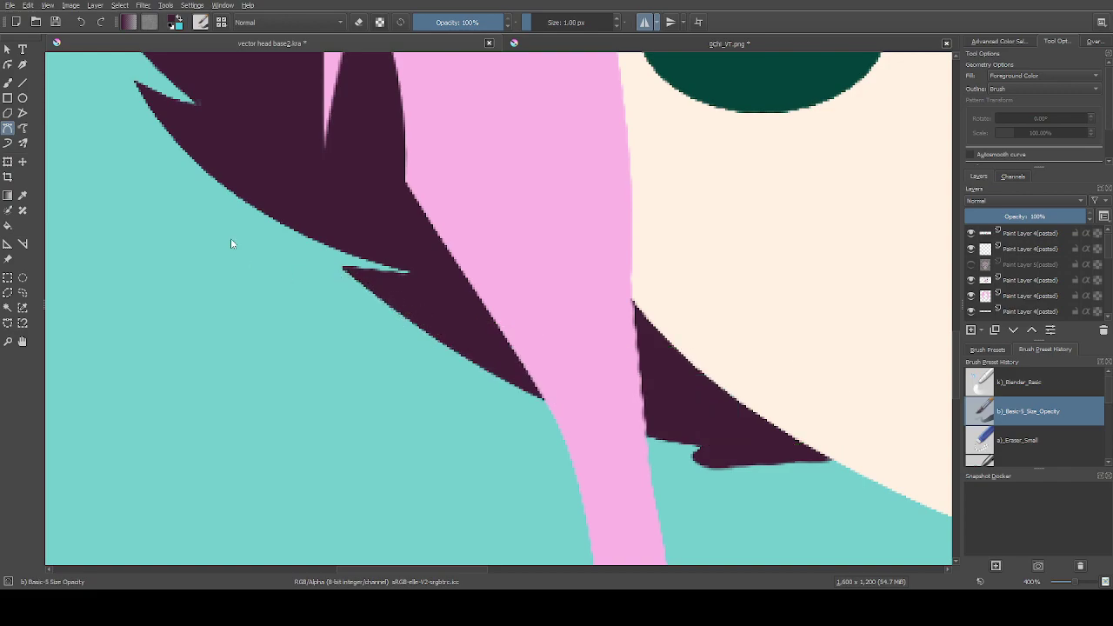
Fill out the outer curve of the second-lowest left spike with a closed path from its tip to behind the pink strand
scroll(661, 400, down, 5)
scroll(418, 287, up, 4)
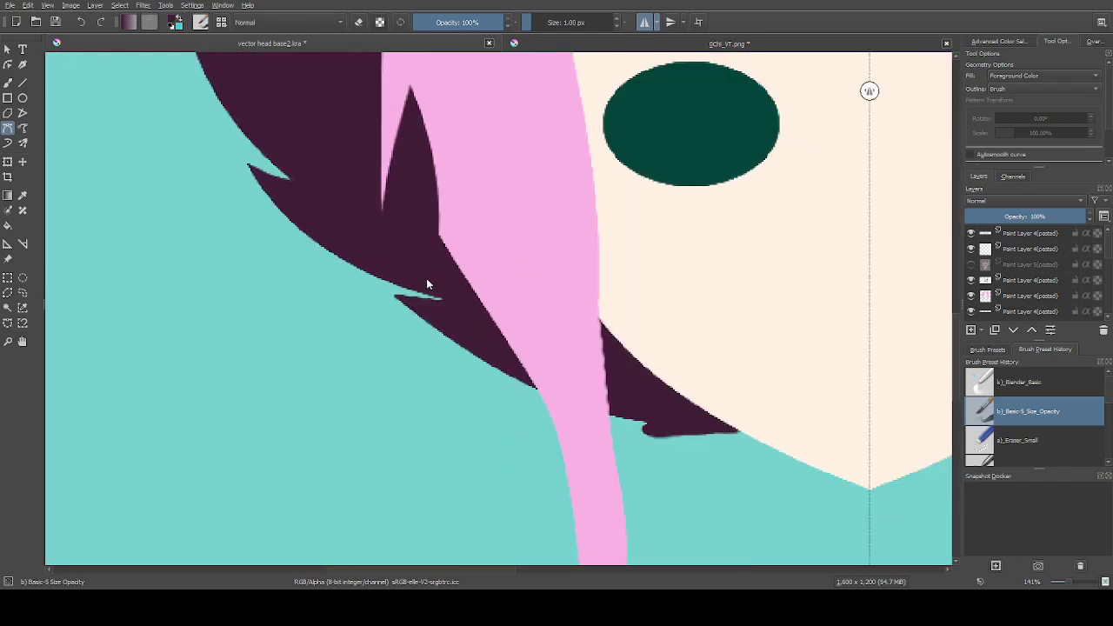
scroll(409, 299, down, 2)
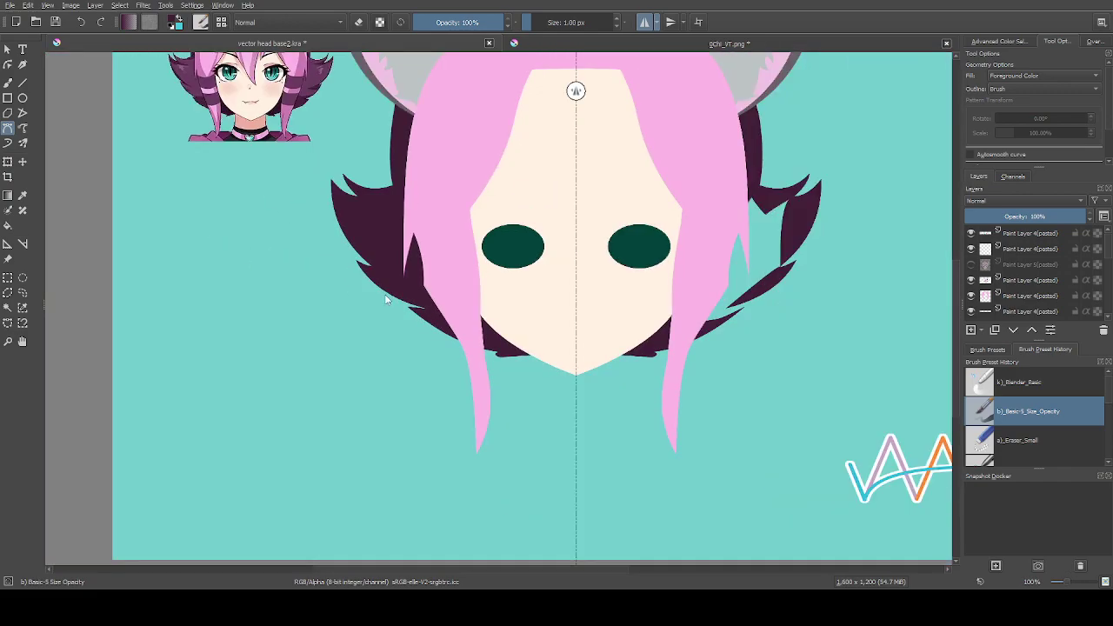
scroll(385, 299, up, 3)
click(304, 200)
drag(500, 336, 630, 356)
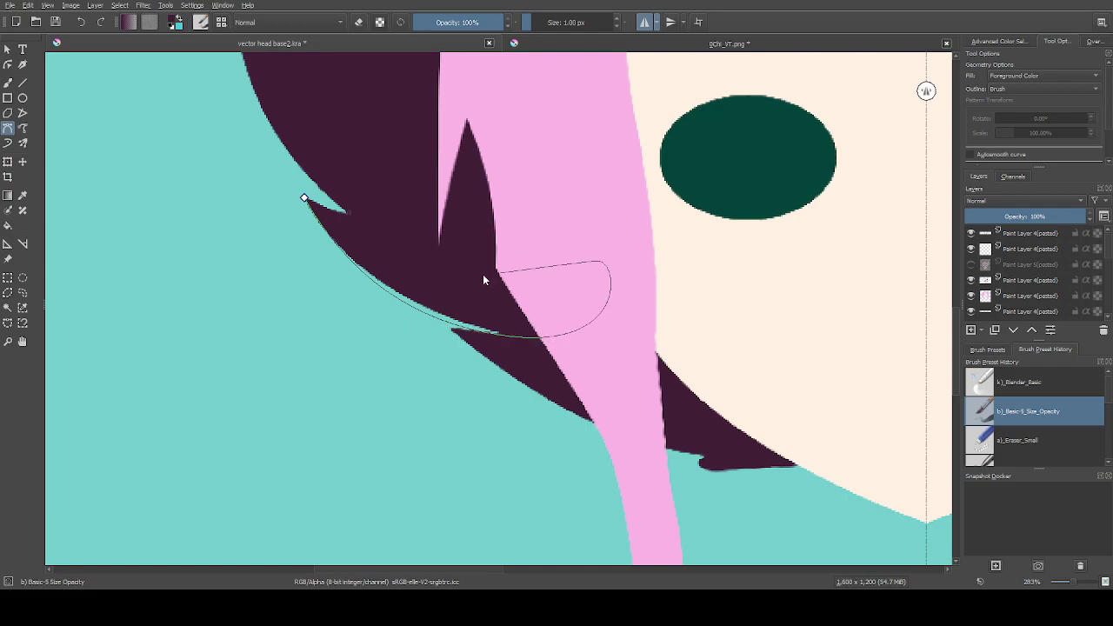
click(304, 199)
Patch the faint pixels at the two lower notches of the left dark hair with small closed paths
scroll(347, 207, up, 1)
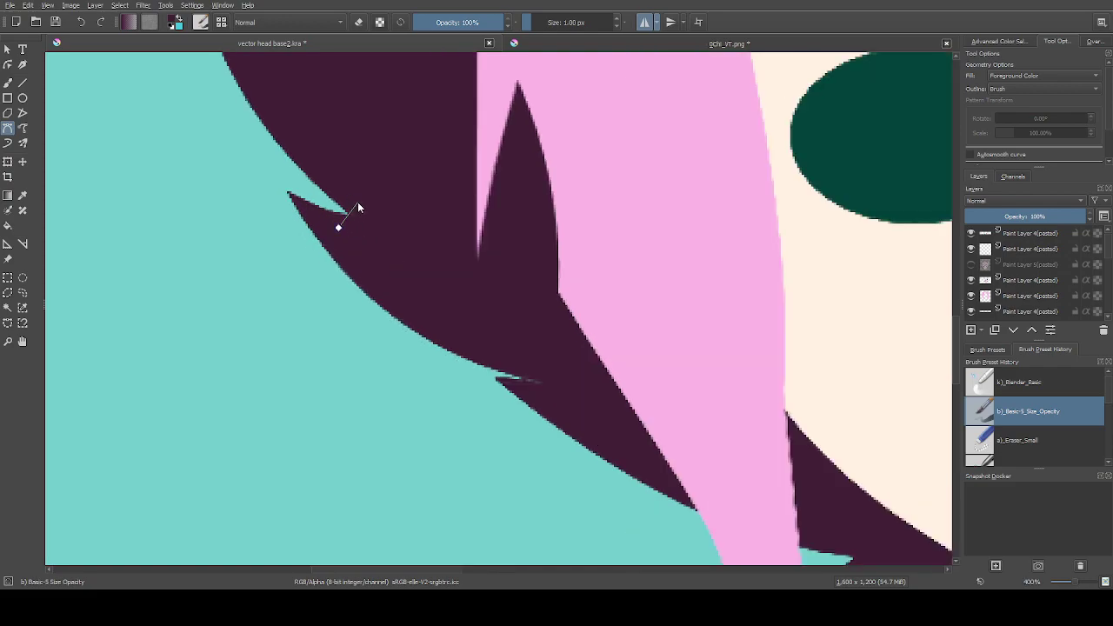
drag(355, 202, 350, 217)
scroll(355, 201, up, 3)
scroll(318, 261, down, 10)
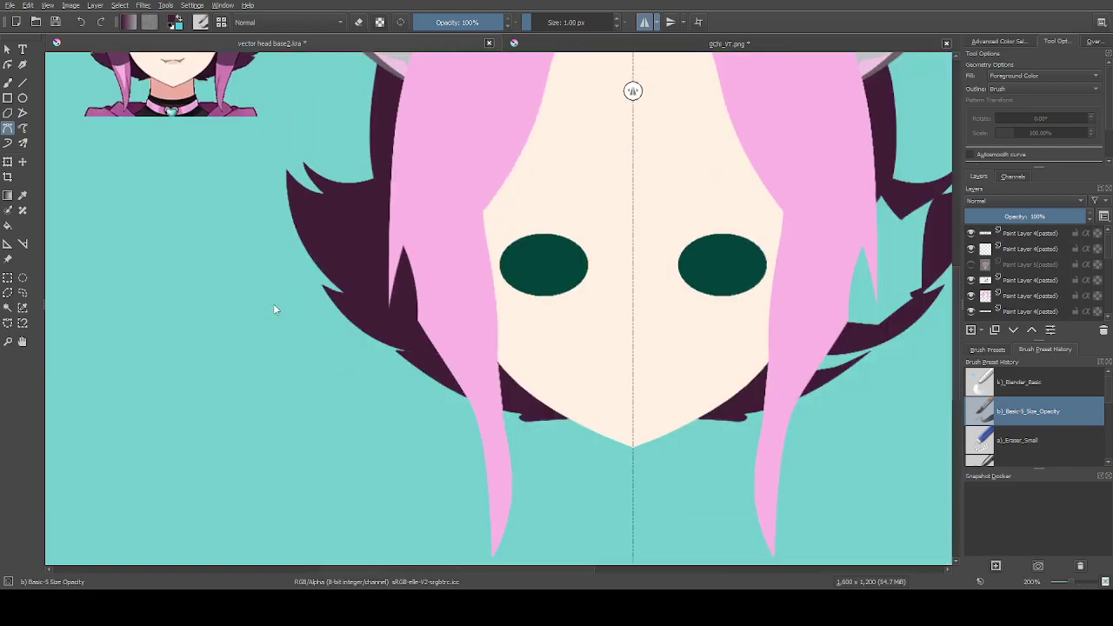
scroll(276, 306, up, 6)
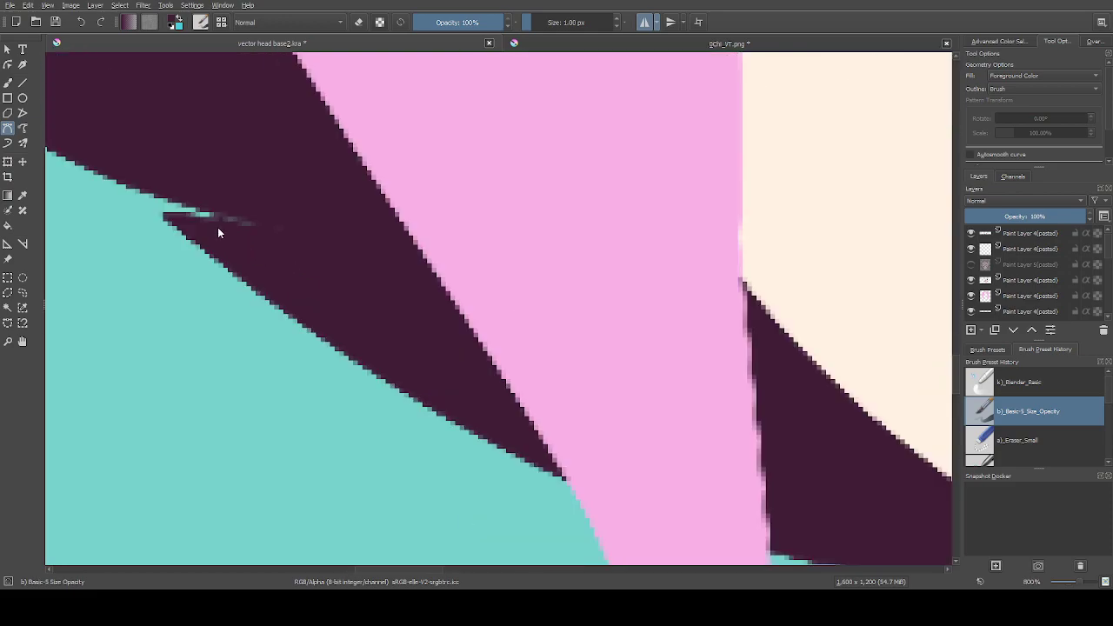
scroll(283, 217, down, 2)
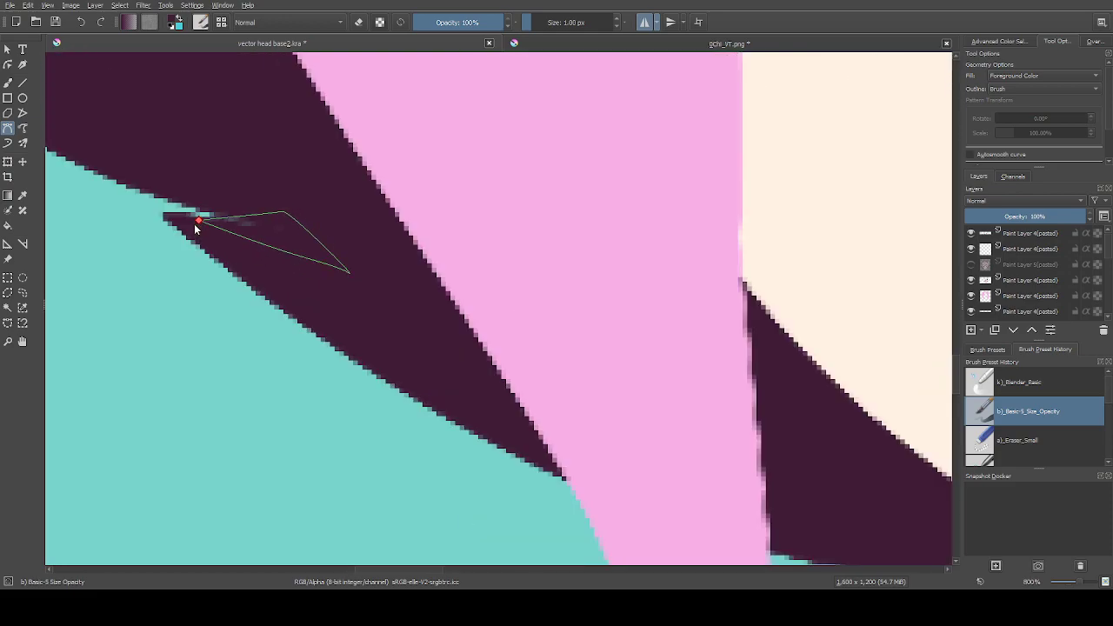
Fill the hollow interior of the dark hair on the head's right side with a closed path running through its spikes and behind the pink strand
scroll(194, 223, down, 5)
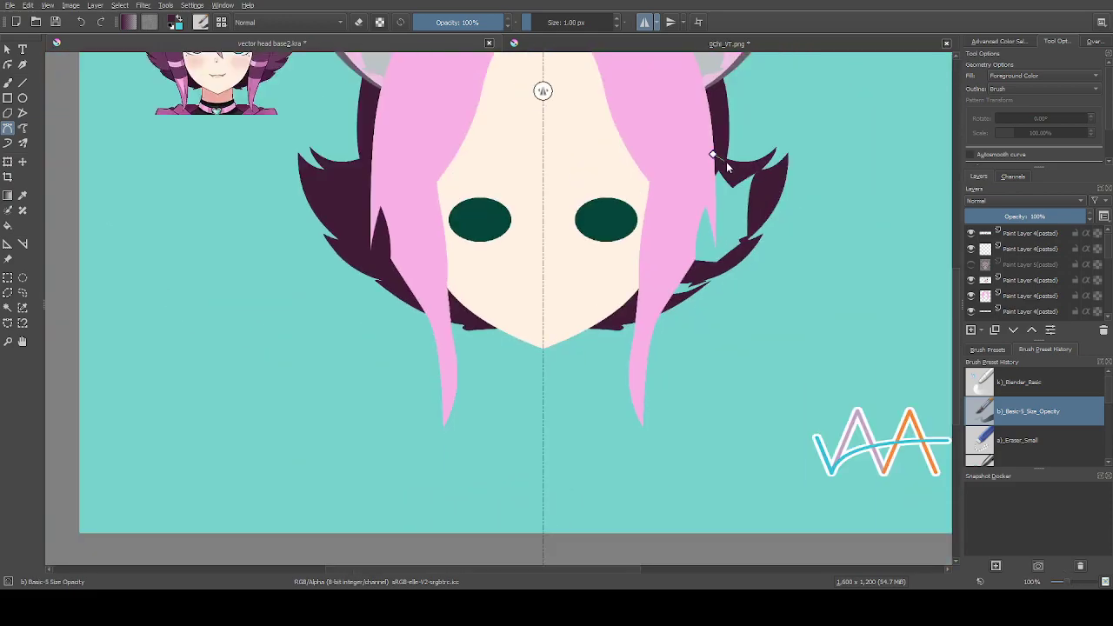
scroll(750, 167, up, 1)
click(760, 167)
click(766, 191)
scroll(741, 268, up, 2)
click(736, 287)
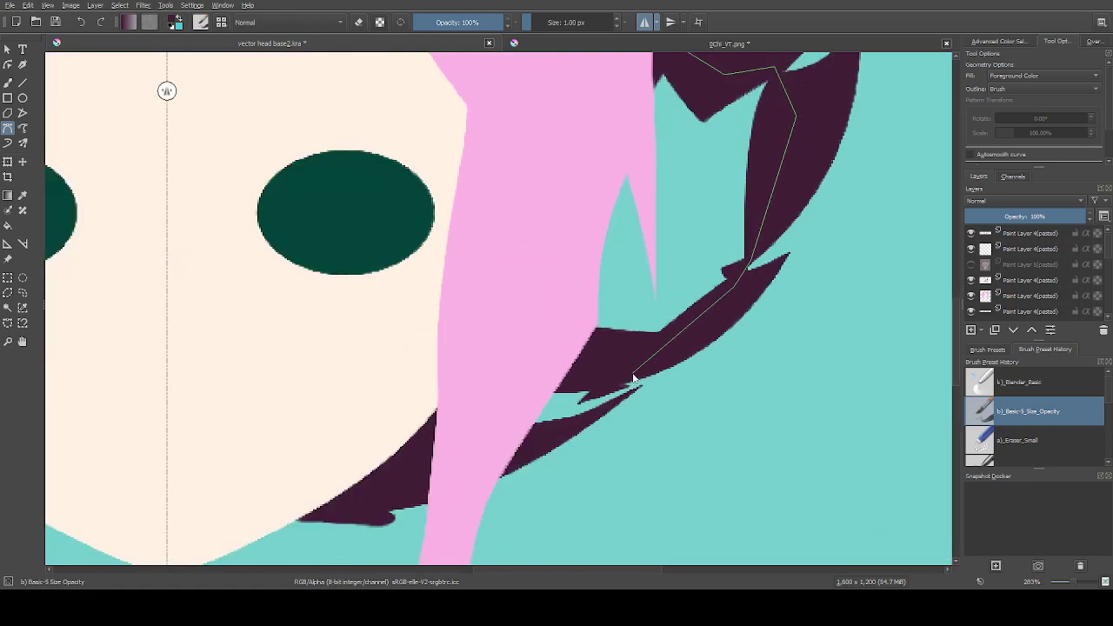
scroll(600, 393, down, 2)
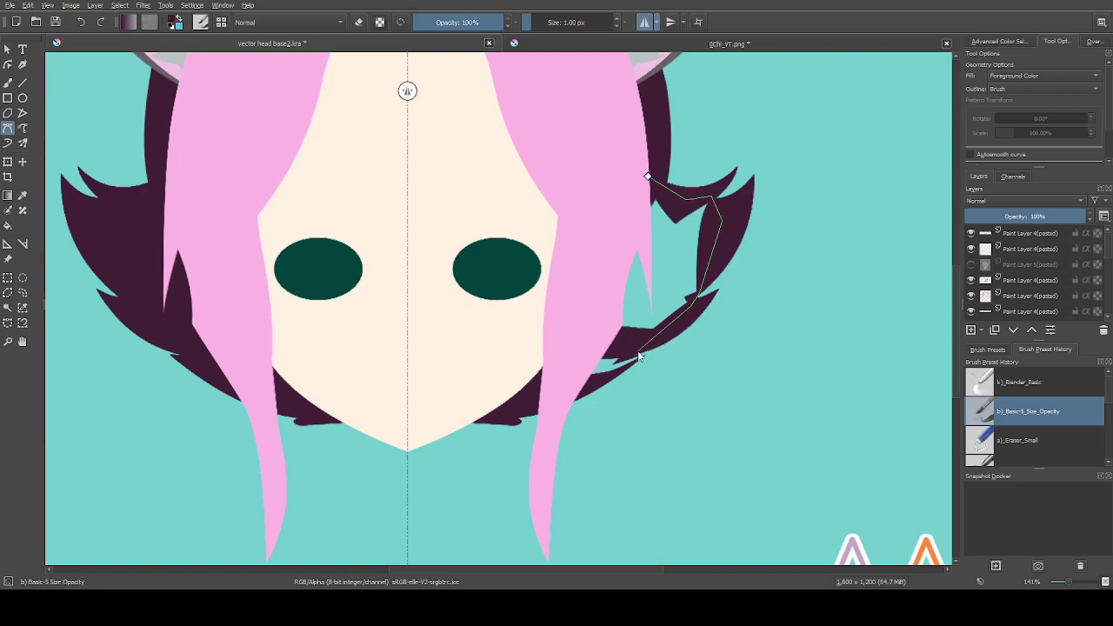
scroll(640, 356, up, 2)
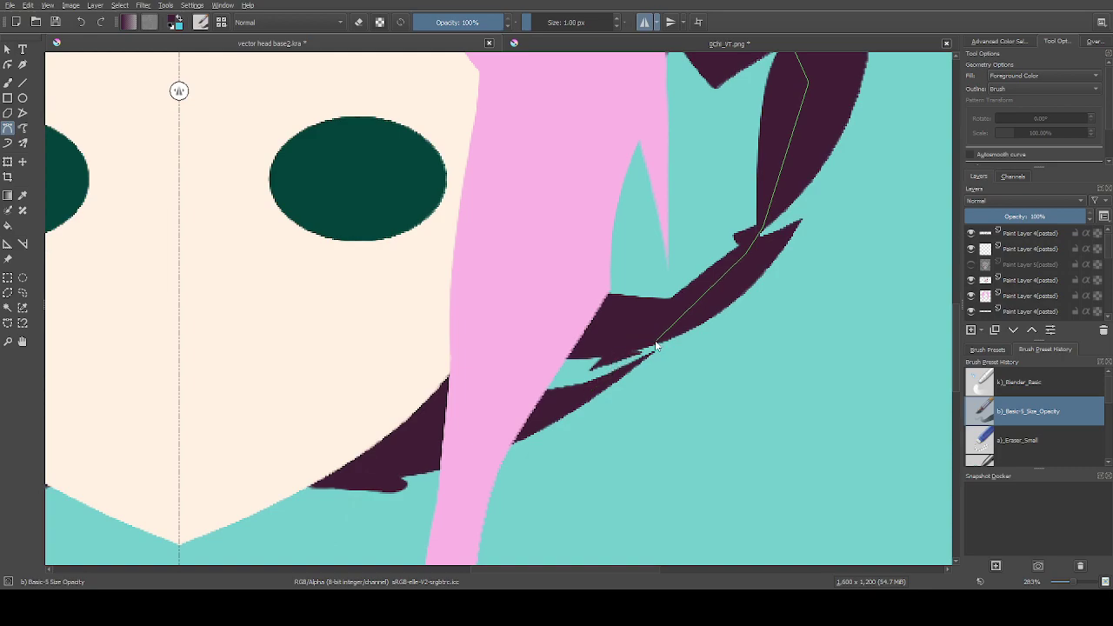
click(547, 407)
click(339, 340)
scroll(340, 339, down, 2)
click(509, 179)
double_click(563, 176)
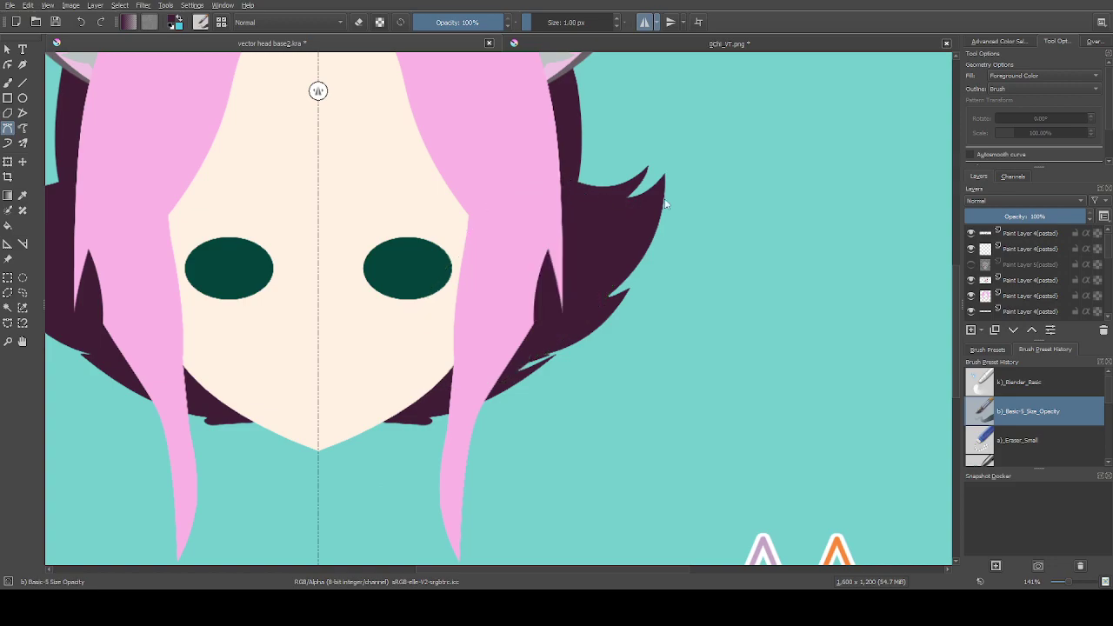
Cover the light sliver at the lowest notch of the right dark hair with a closed path
scroll(621, 243, down, 3)
scroll(507, 272, up, 3)
scroll(474, 276, up, 1)
scroll(470, 278, down, 1)
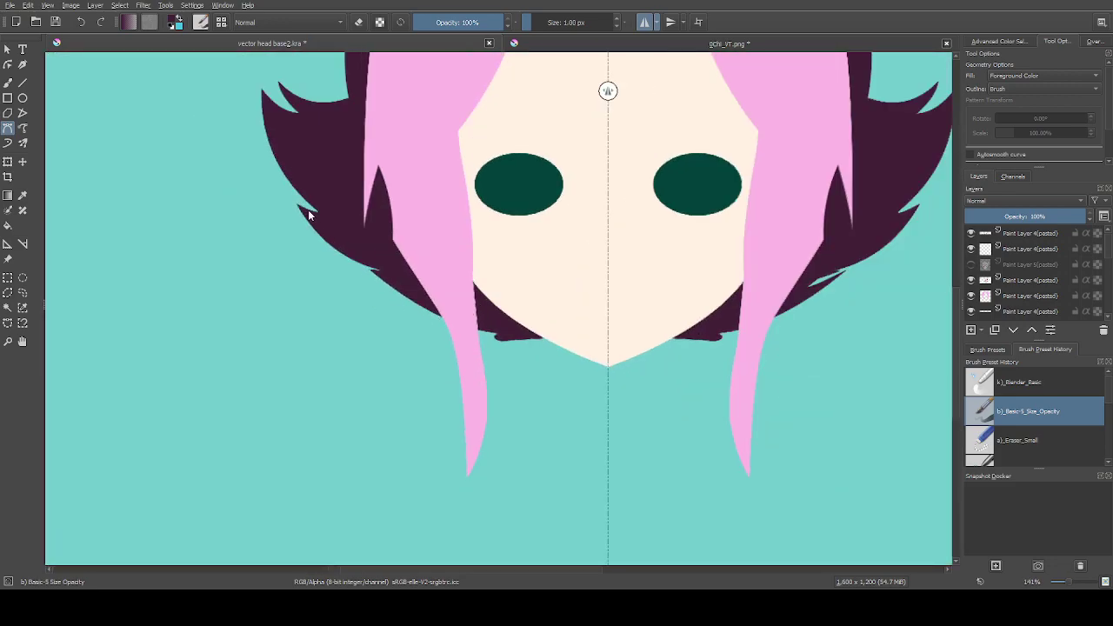
scroll(367, 277, up, 2)
drag(359, 265, 489, 250)
click(649, 277)
click(687, 361)
click(360, 266)
scroll(219, 289, down, 2)
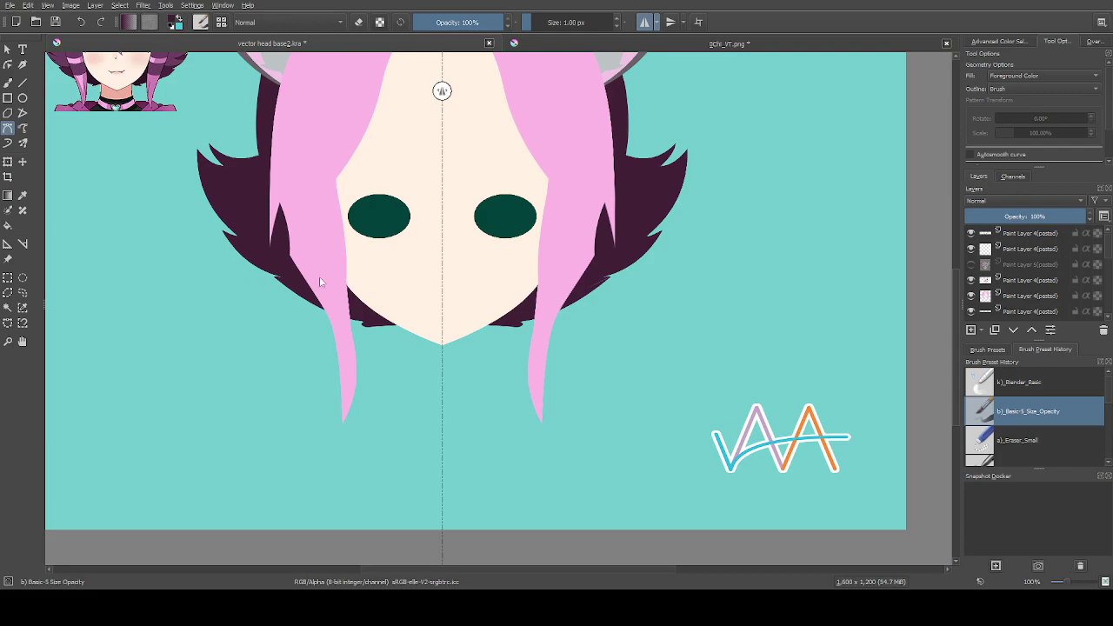
Patch the faint line running inward from the tip of the lowest right spike with a narrow closed path
scroll(679, 266, up, 3)
scroll(454, 331, up, 3)
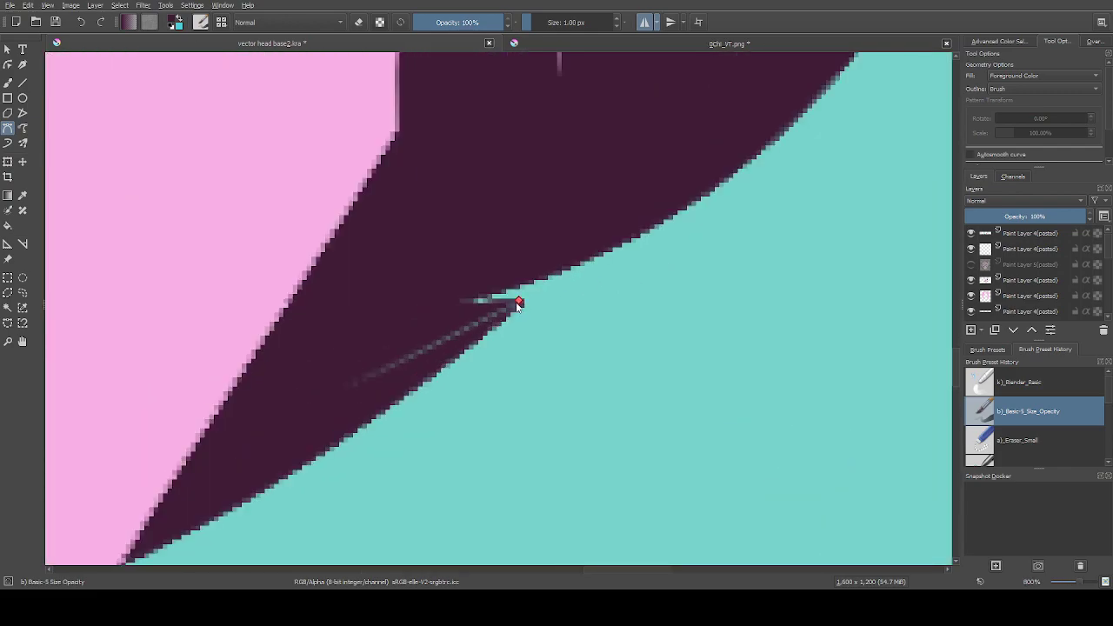
drag(296, 424, 516, 304)
click(519, 302)
scroll(749, 280, down, 8)
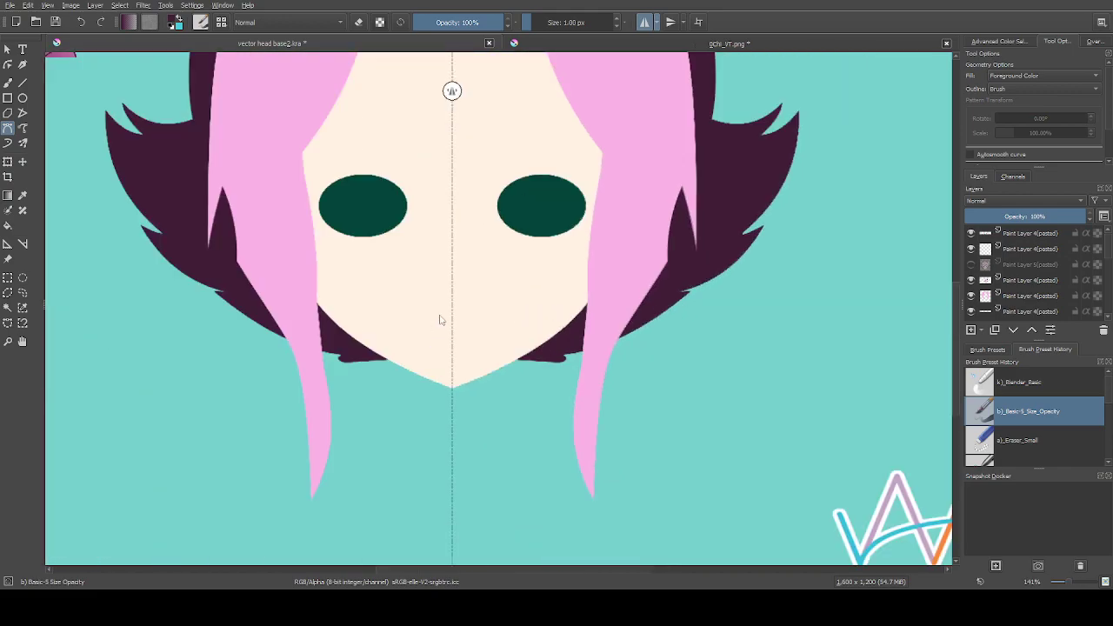
Compare the vector head with the reference character by repeatedly showing and hiding the reference layer, leaving it hidden
scroll(517, 272, down, 2)
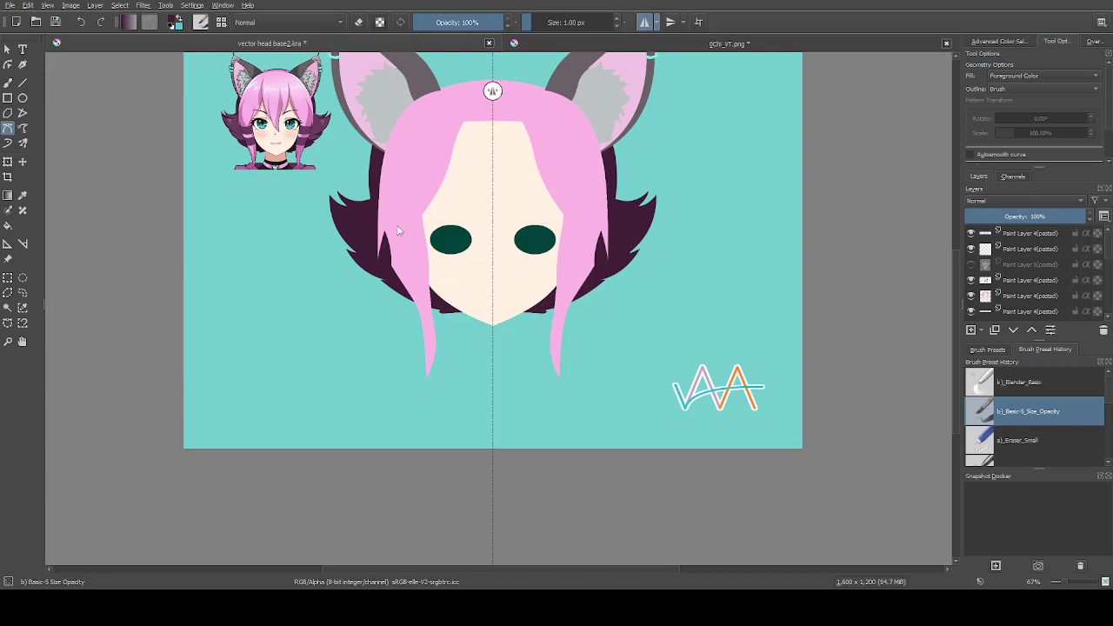
click(971, 265)
click(972, 264)
click(971, 265)
click(971, 264)
click(972, 264)
click(972, 265)
click(971, 264)
click(971, 265)
click(971, 264)
click(971, 264)
click(971, 264)
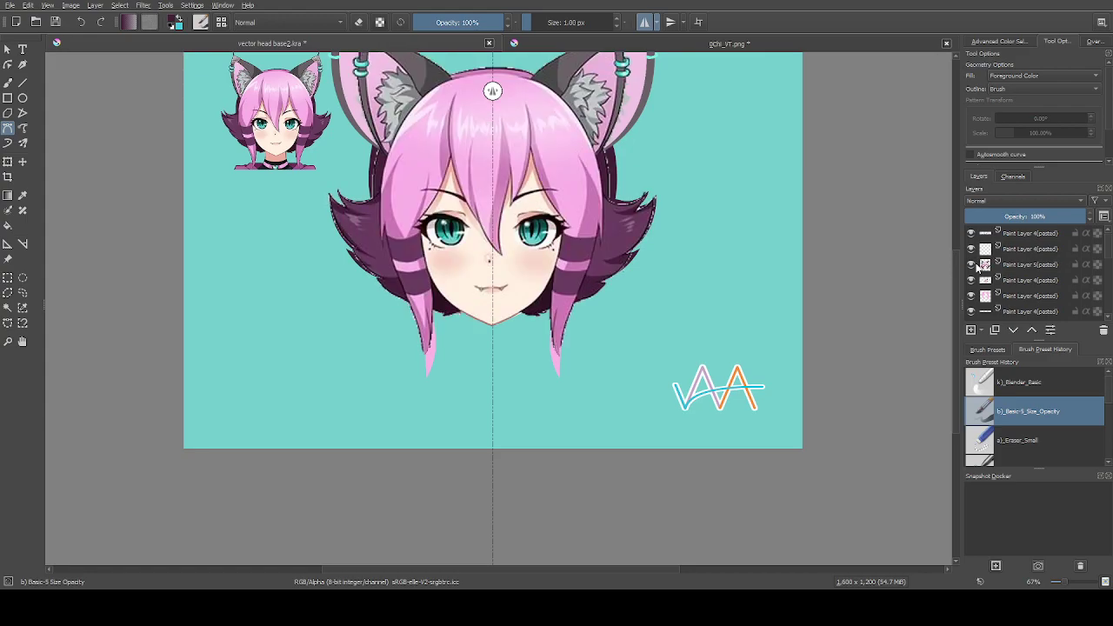
click(972, 264)
scroll(458, 260, up, 2)
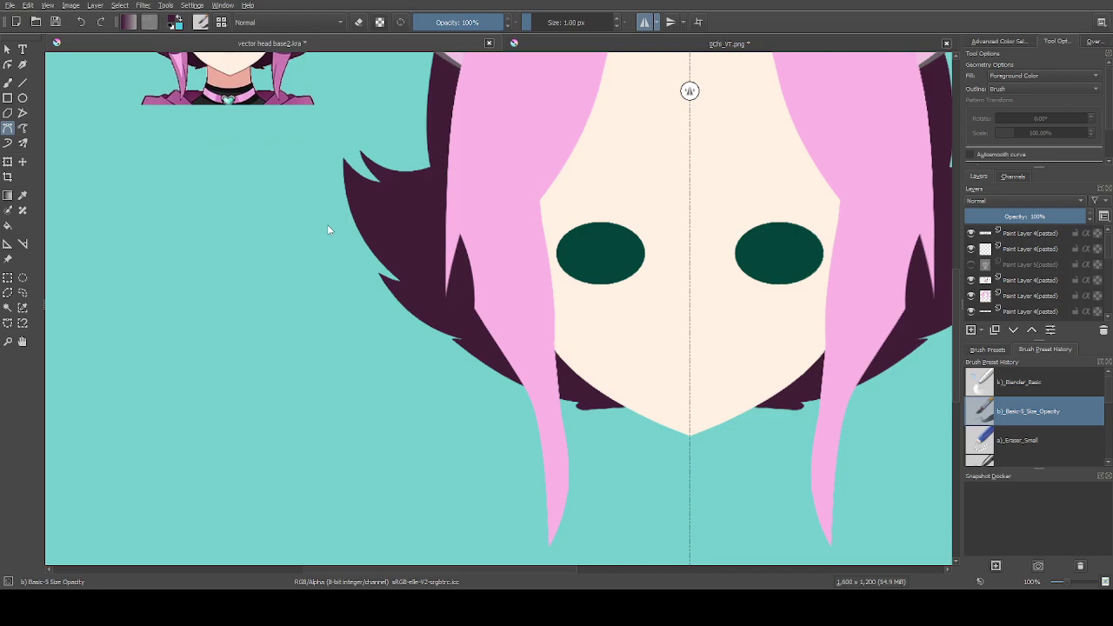
scroll(940, 247, down, 1)
click(971, 264)
click(972, 264)
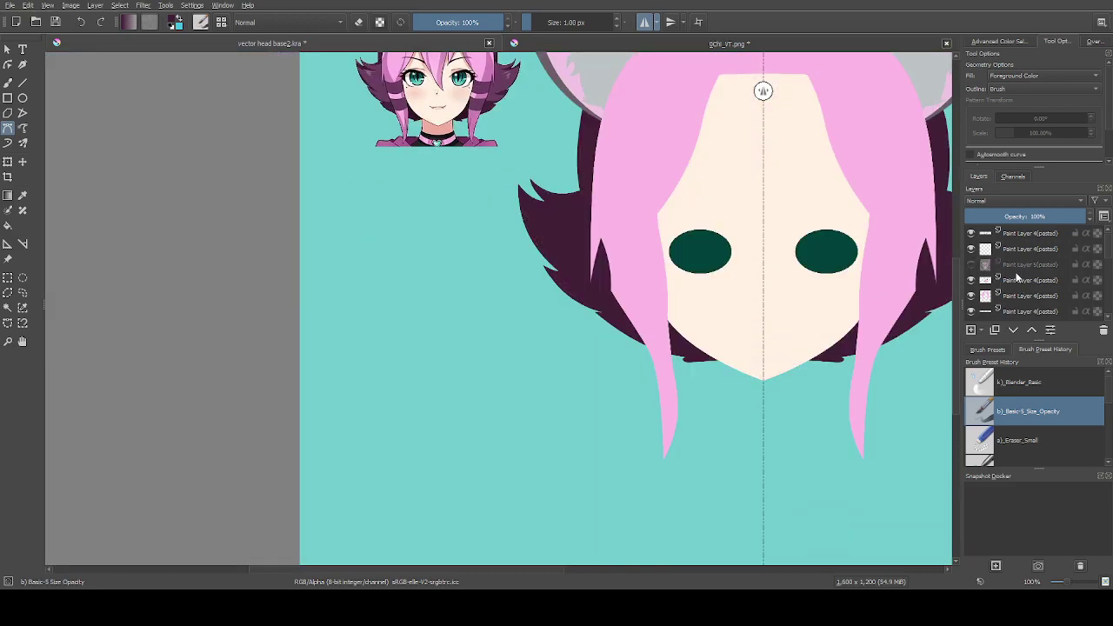
On the pink hair layer, trim the outer edge of the short left side lock with a closed Eraser Small path
click(1031, 295)
click(1026, 440)
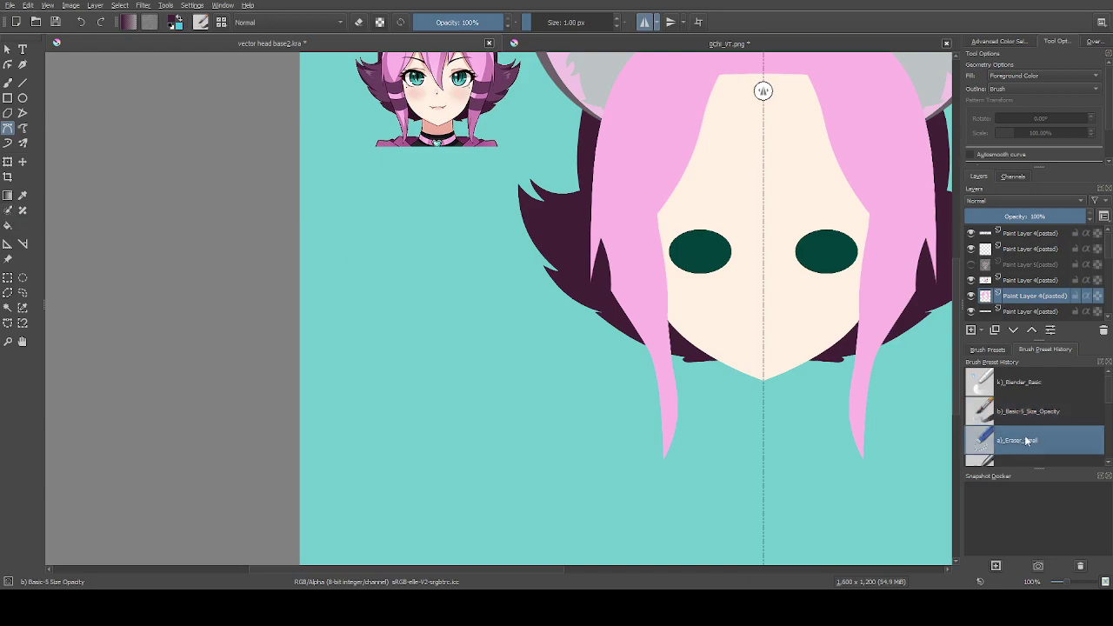
click(592, 172)
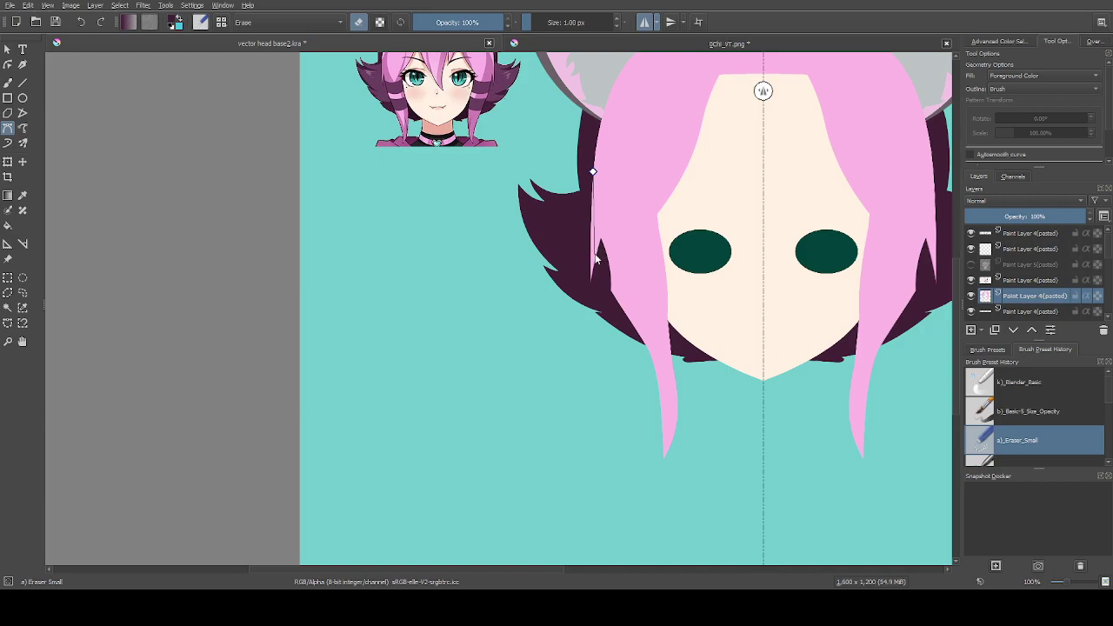
click(534, 316)
click(533, 209)
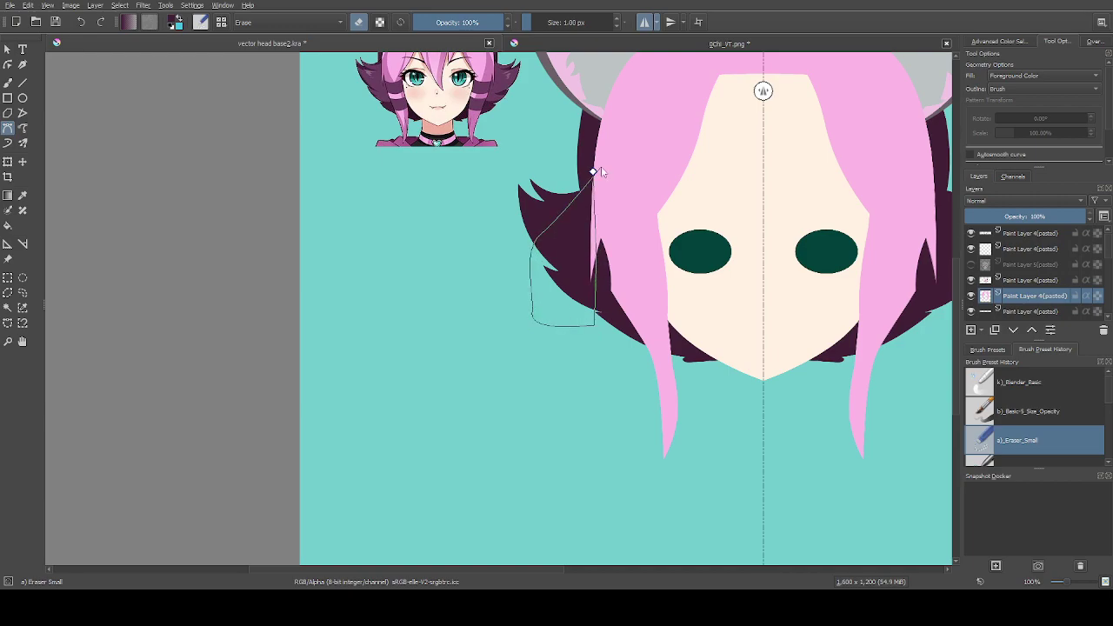
click(593, 171)
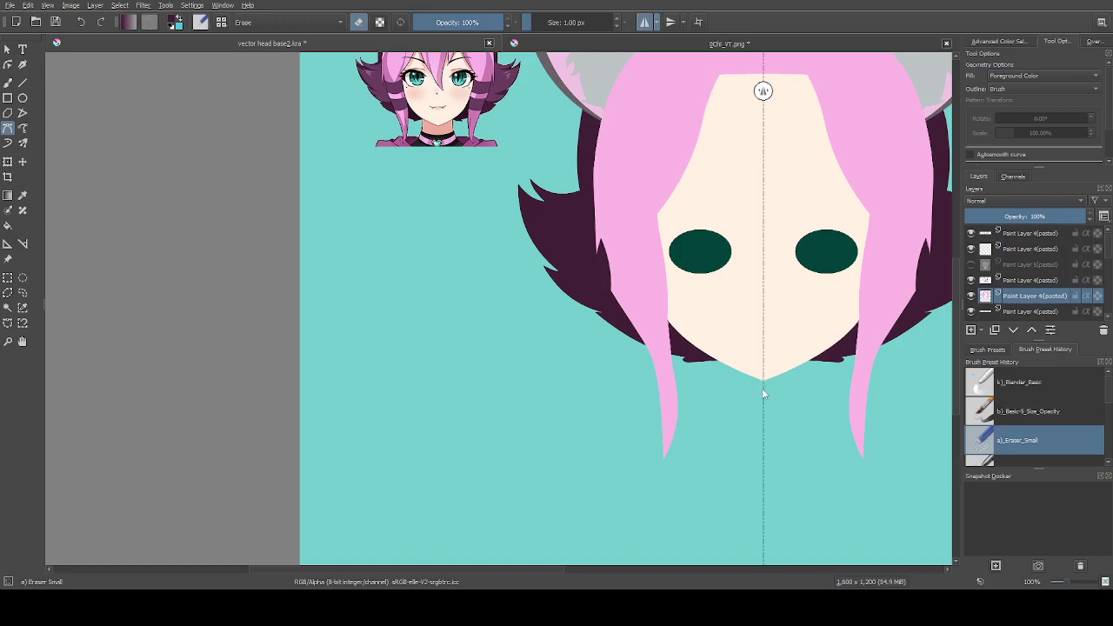
Erase the end and outer edge of the long pink side strand with closed paths, making it shorter and tapering it to a thin point
mouse_move(762, 432)
mouse_down()
mouse_move(568, 439)
mouse_move(546, 453)
mouse_move(750, 518)
mouse_move(760, 435)
mouse_up()
click(670, 436)
drag(600, 235, 565, 203)
key(BackSpace)
click(669, 438)
drag(600, 239, 683, 559)
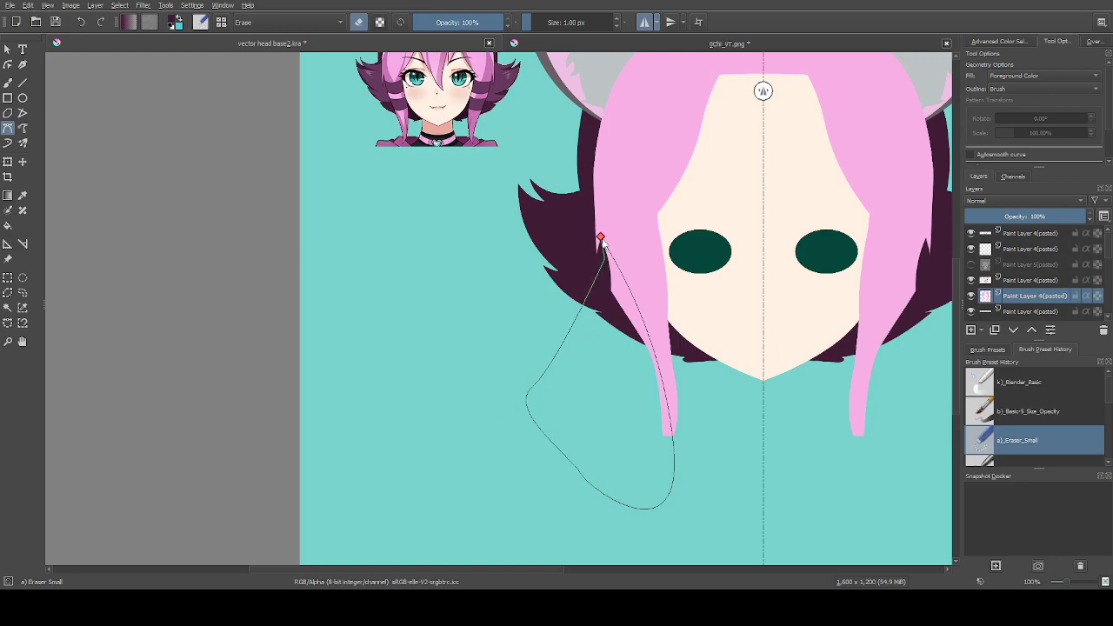
key(Escape)
Erase a narrow pointed wedge between the short pink side lock and the long strand with a closed path
scroll(606, 266, down, 2)
scroll(593, 190, up, 2)
scroll(587, 202, up, 1)
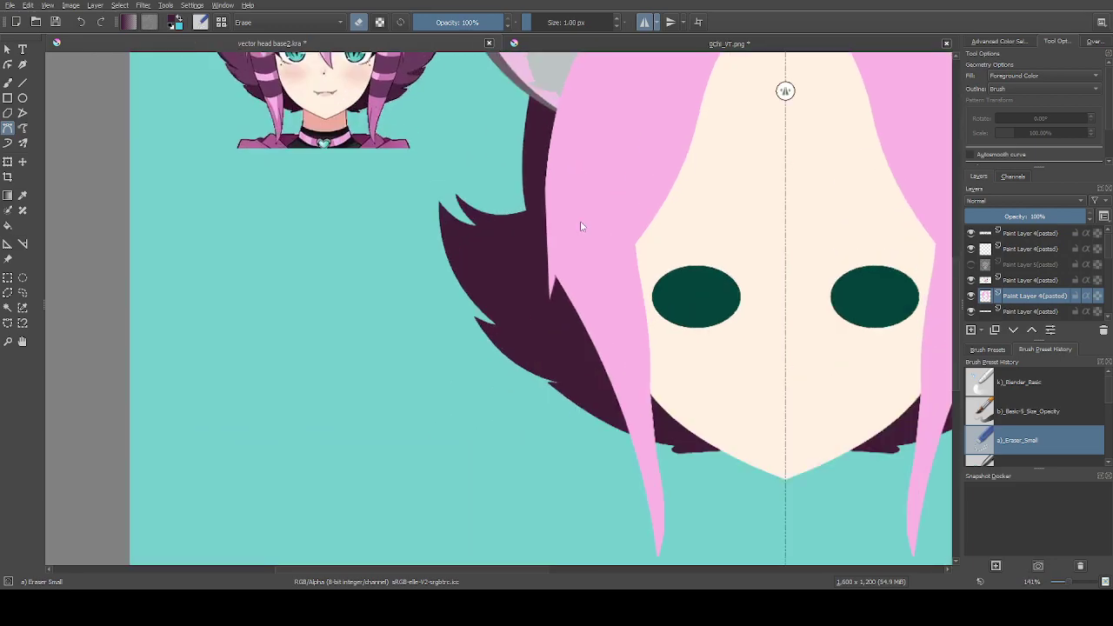
click(559, 249)
click(553, 275)
scroll(551, 297, up, 2)
mouse_move(547, 301)
mouse_down()
mouse_move(526, 309)
mouse_move(532, 334)
mouse_up()
click(568, 200)
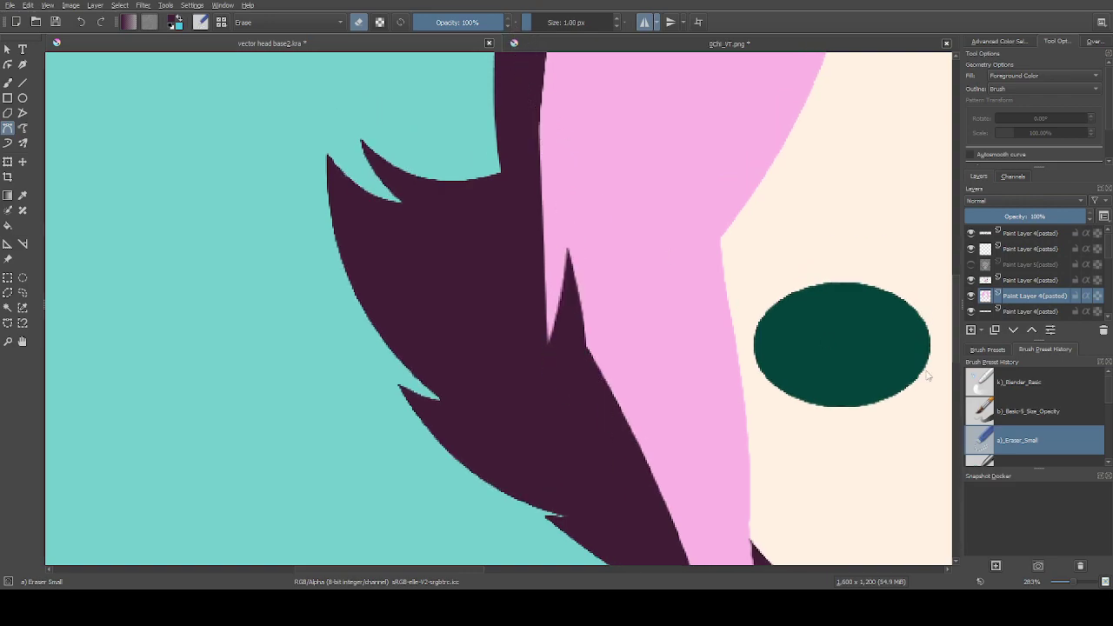
scroll(874, 359, down, 2)
click(1019, 418)
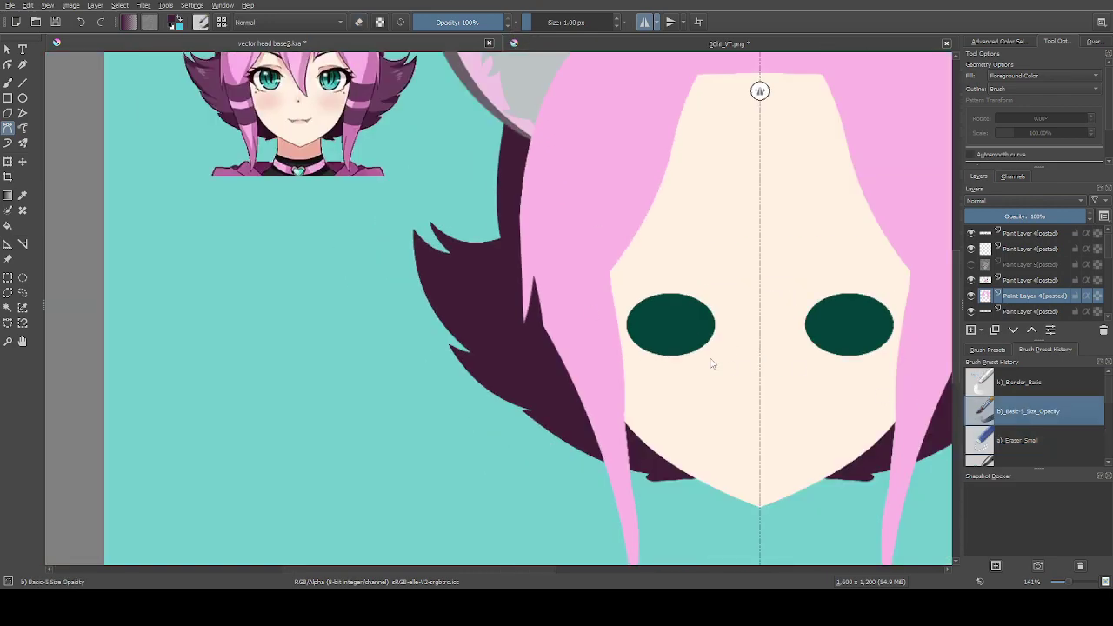
scroll(536, 327, up, 2)
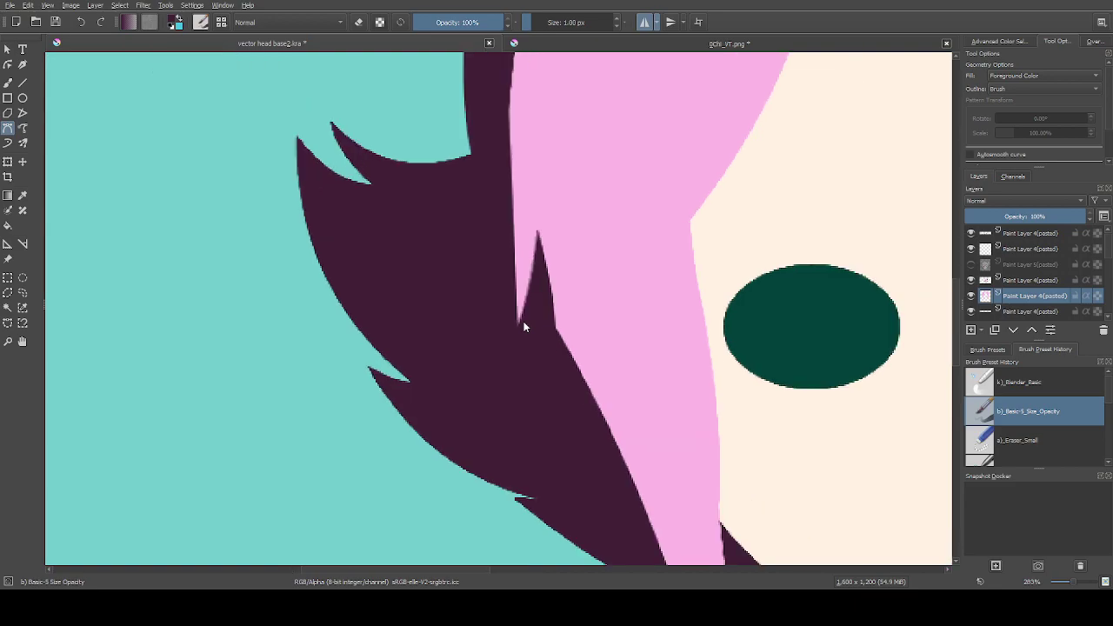
click(518, 324)
key(e)
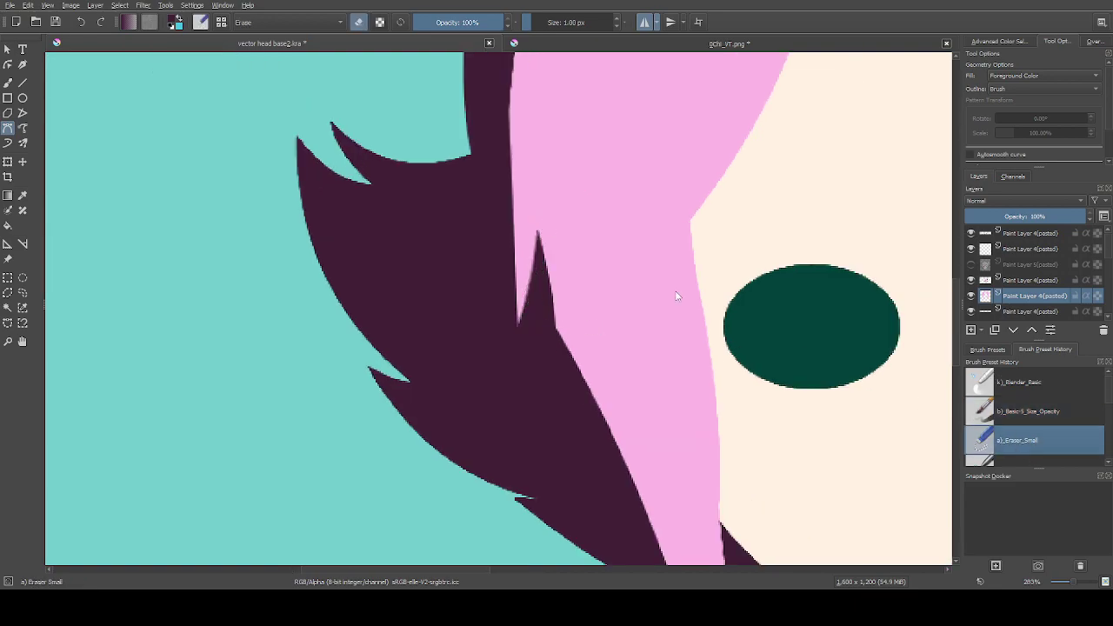
Widen the upper part of the notch between the short pink lock and the long strand with a closed eraser path
click(529, 218)
click(517, 361)
click(553, 292)
click(529, 218)
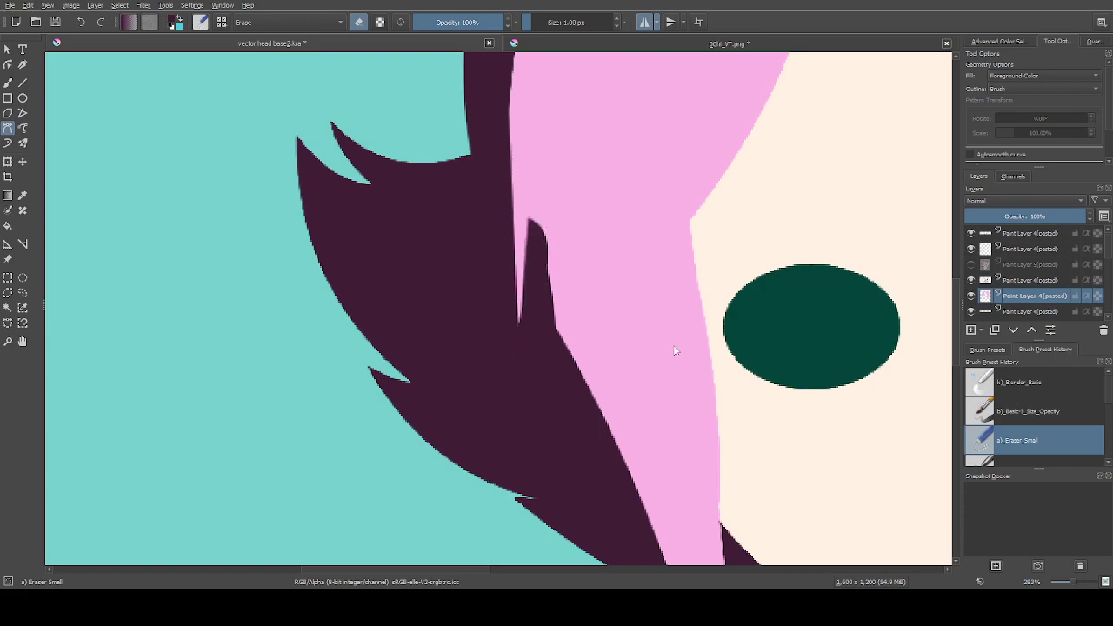
Try to reshape the short pink lock with a closed Basic-5 Size Opacity path from its tip up toward the ear
click(1019, 414)
click(519, 322)
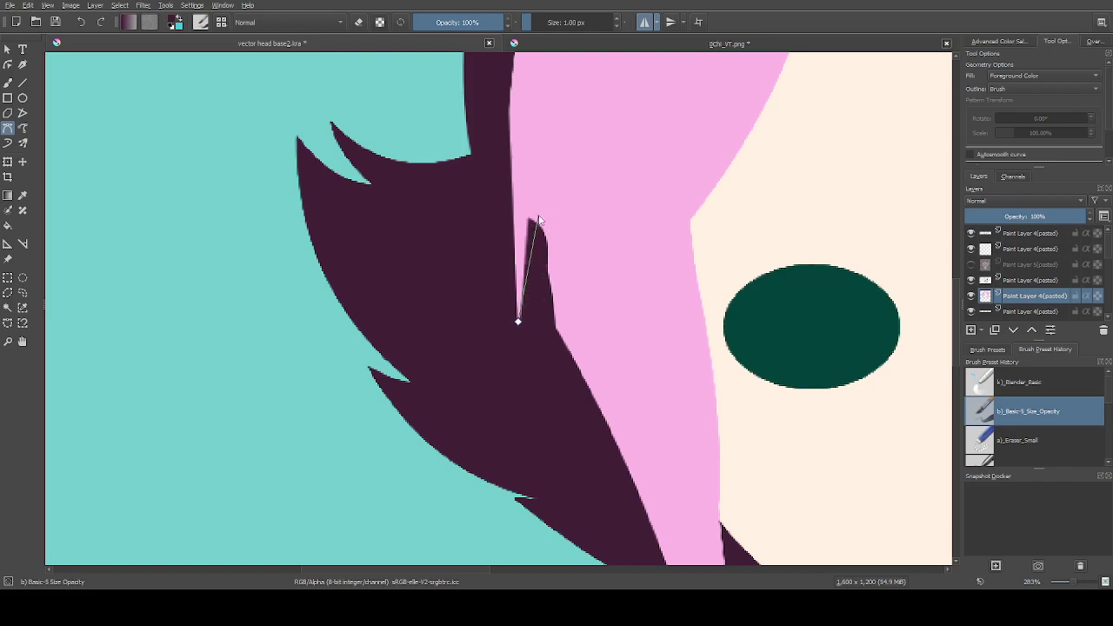
scroll(535, 296, down, 2)
scroll(576, 234, down, 1)
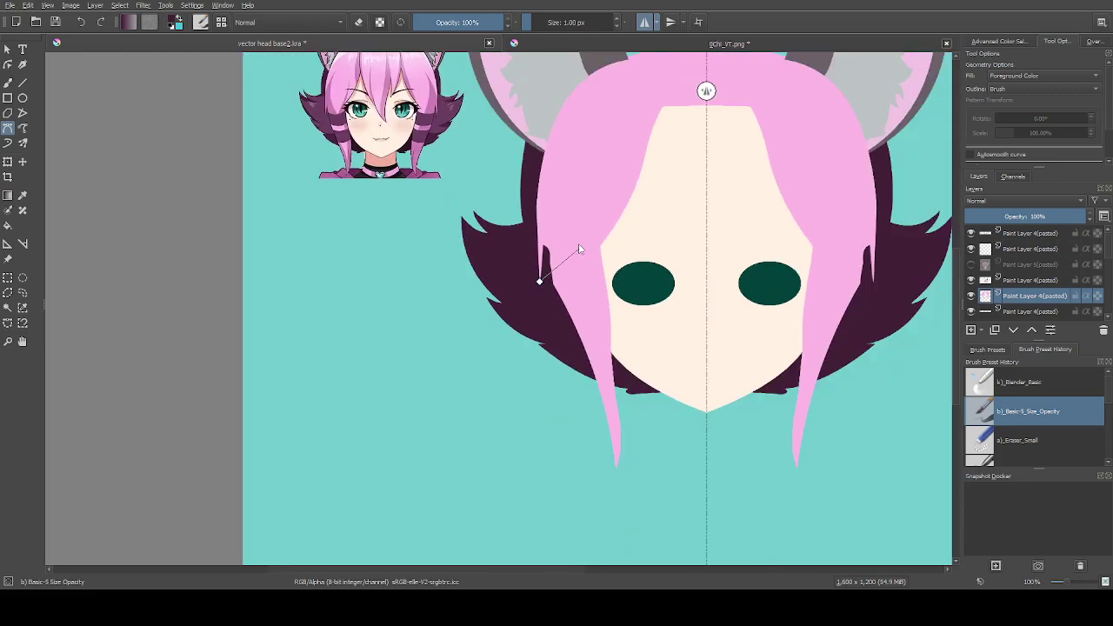
scroll(570, 266, up, 2)
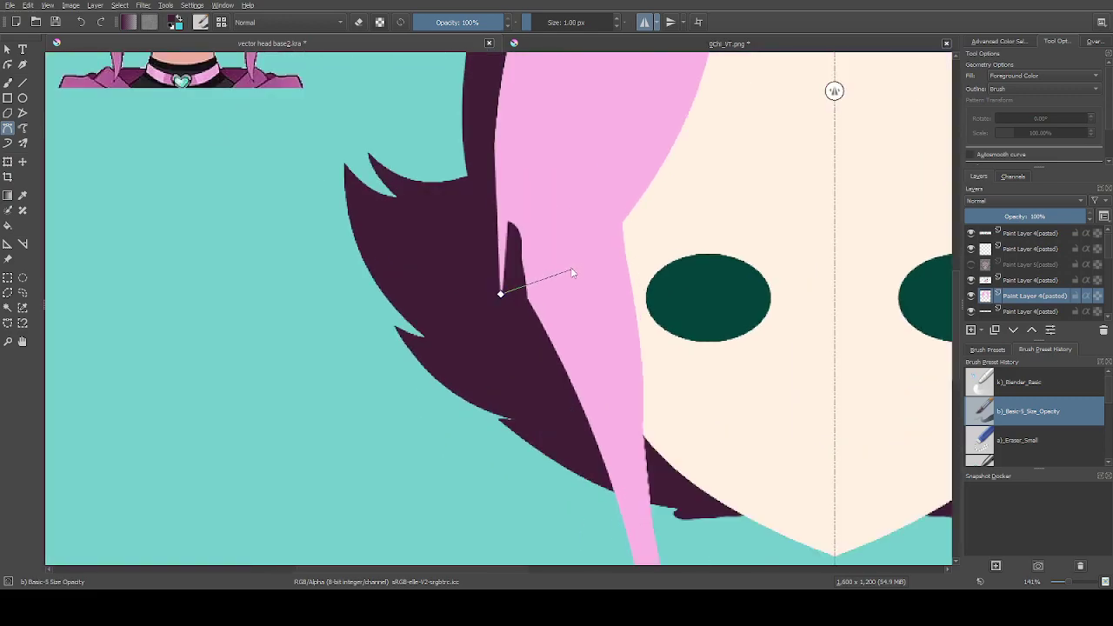
drag(518, 217, 520, 202)
click(500, 294)
scroll(500, 292, up, 1)
drag(522, 153, 536, 108)
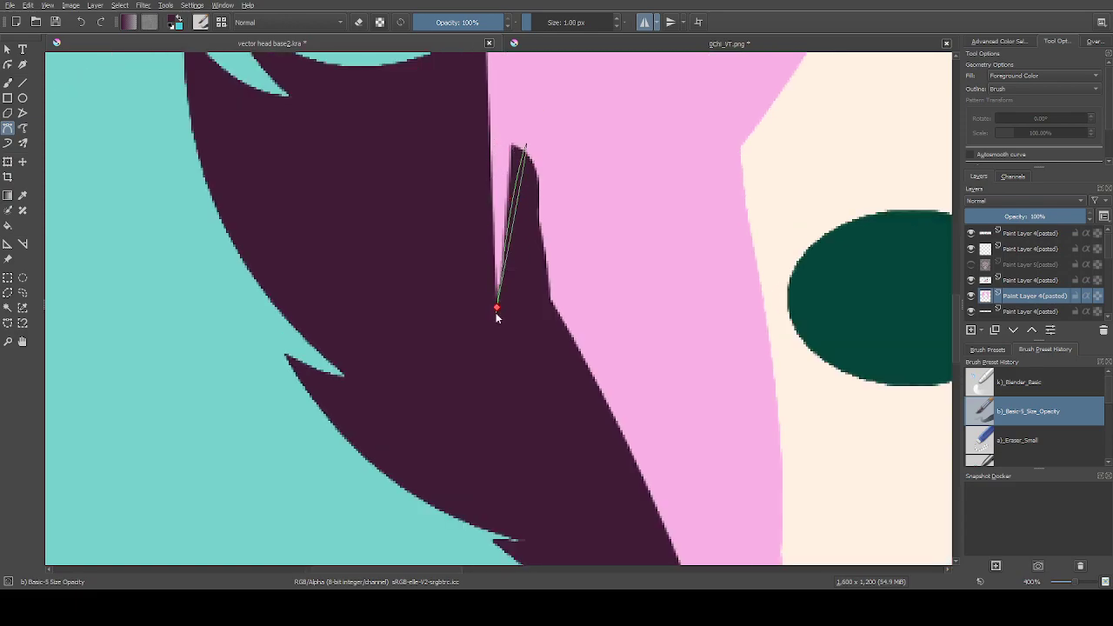
scroll(494, 312, down, 3)
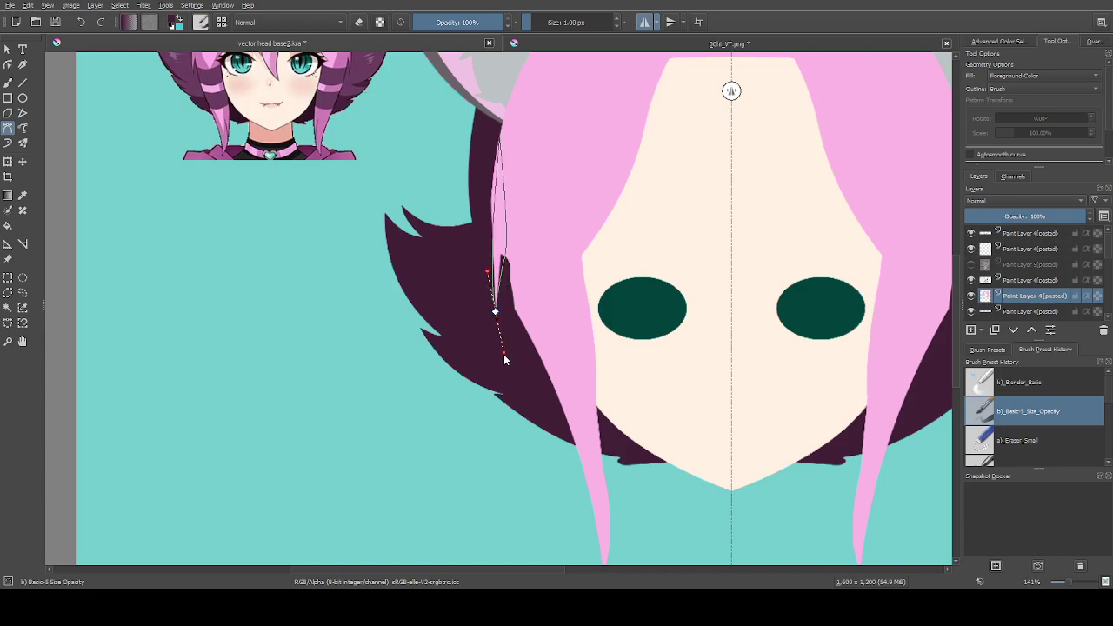
key(Return)
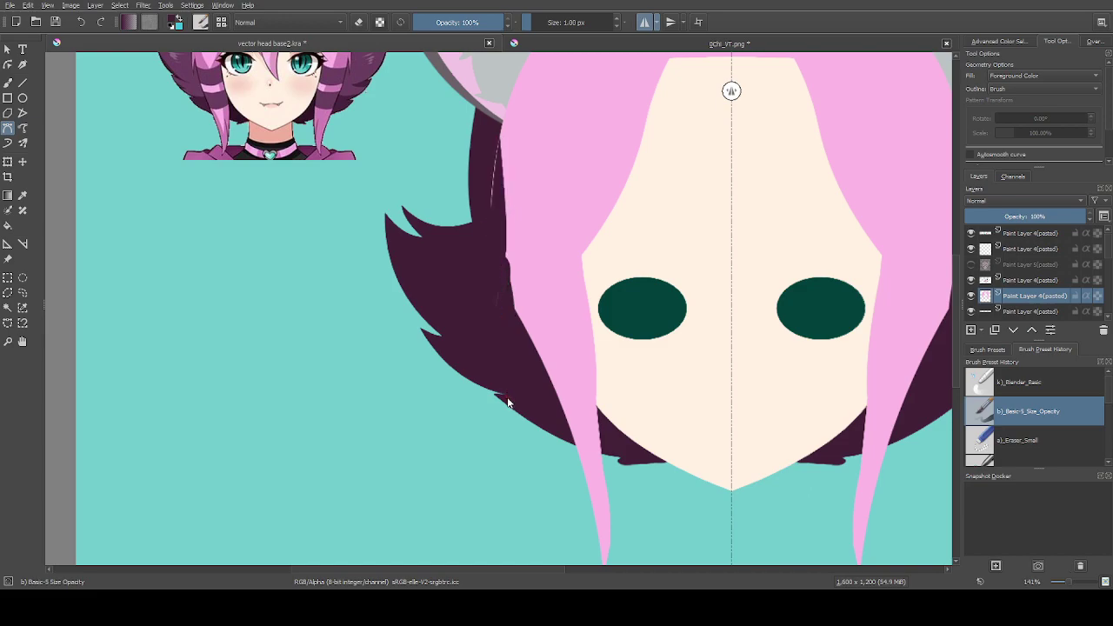
Try to trim the outer edge of the short pink lock with a curved Eraser Small path from near the ear to its tip
click(990, 441)
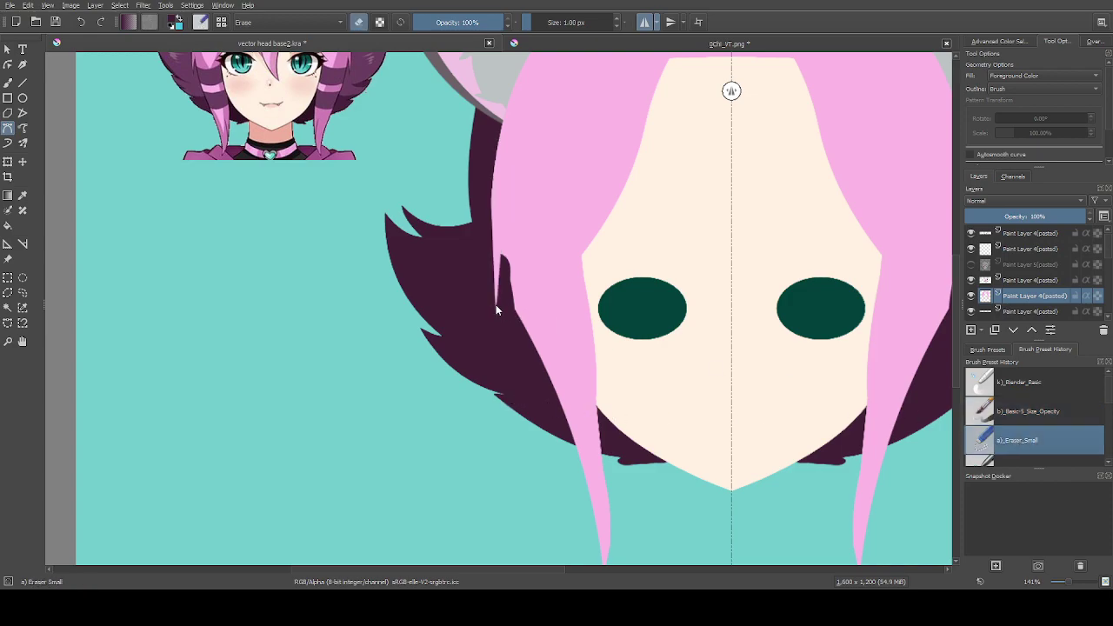
drag(499, 139, 514, 91)
drag(495, 309, 497, 336)
key(Return)
key(slash)
Try to fill out the outer edge of the short pink lock with a closed Basic-5 Size Opacity path curving past the ear base
scroll(553, 311, up, 1)
click(471, 311)
scroll(471, 312, down, 1)
drag(486, 116, 511, 69)
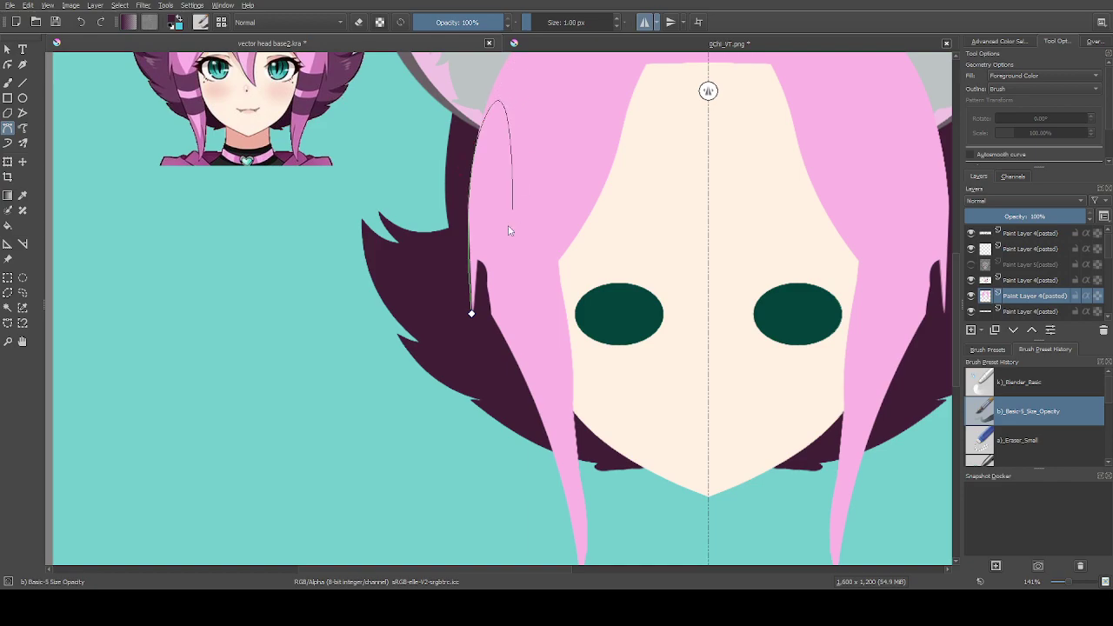
scroll(471, 314, up, 1)
click(473, 330)
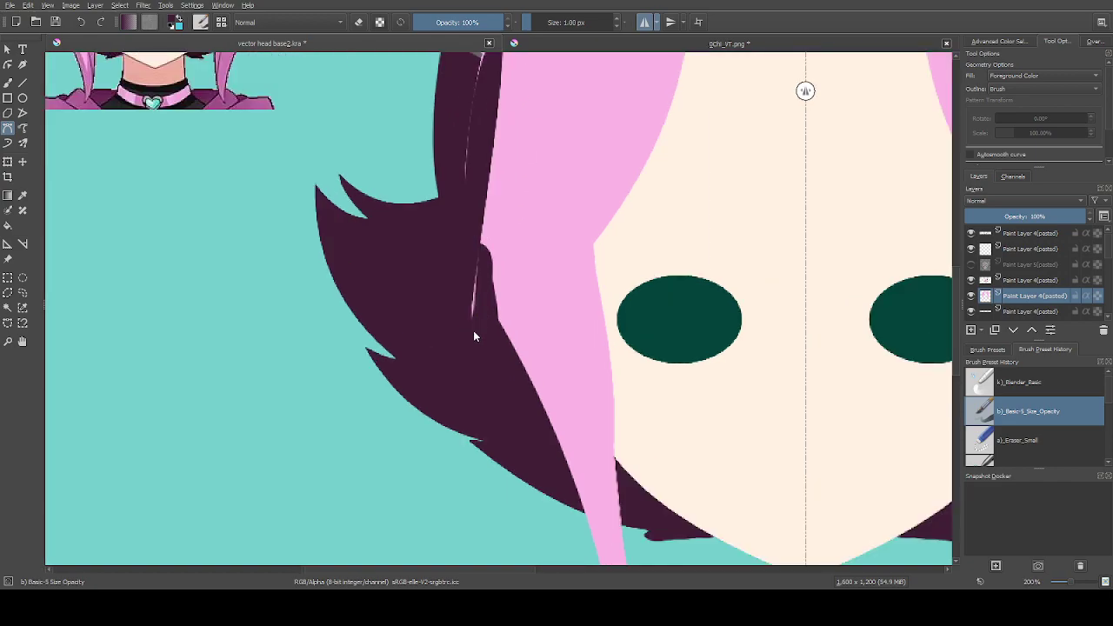
Fill out the outer edge of the short pink lock with a closed curved path in the sampled pink, from its tip up to the ear base
ctrl+click(519, 183)
click(470, 317)
scroll(469, 317, down, 2)
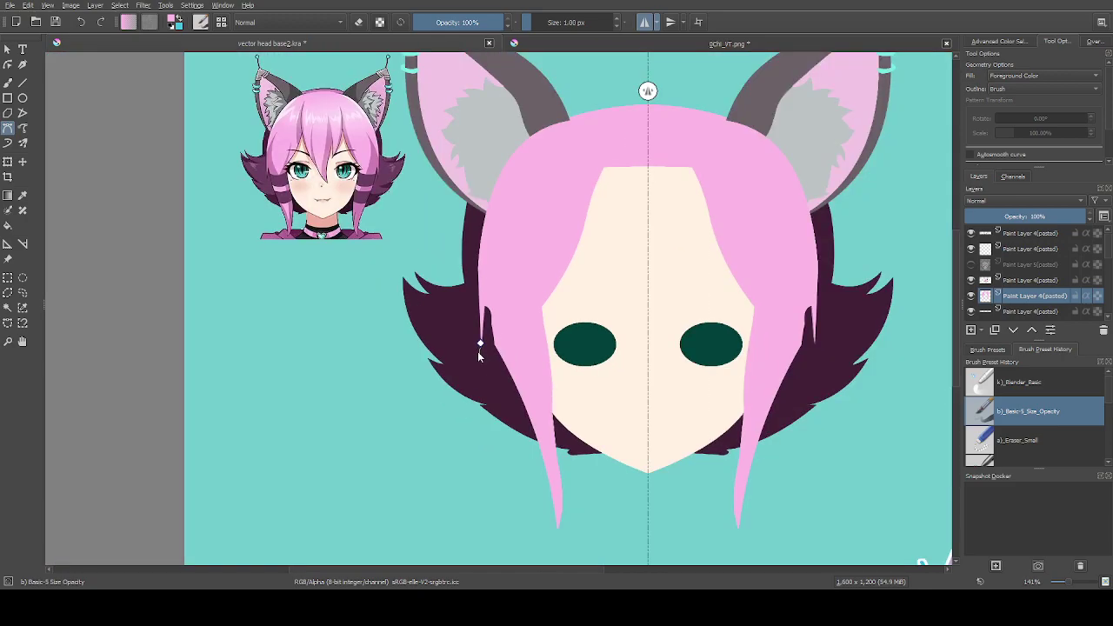
scroll(478, 248, up, 1)
drag(483, 241, 509, 124)
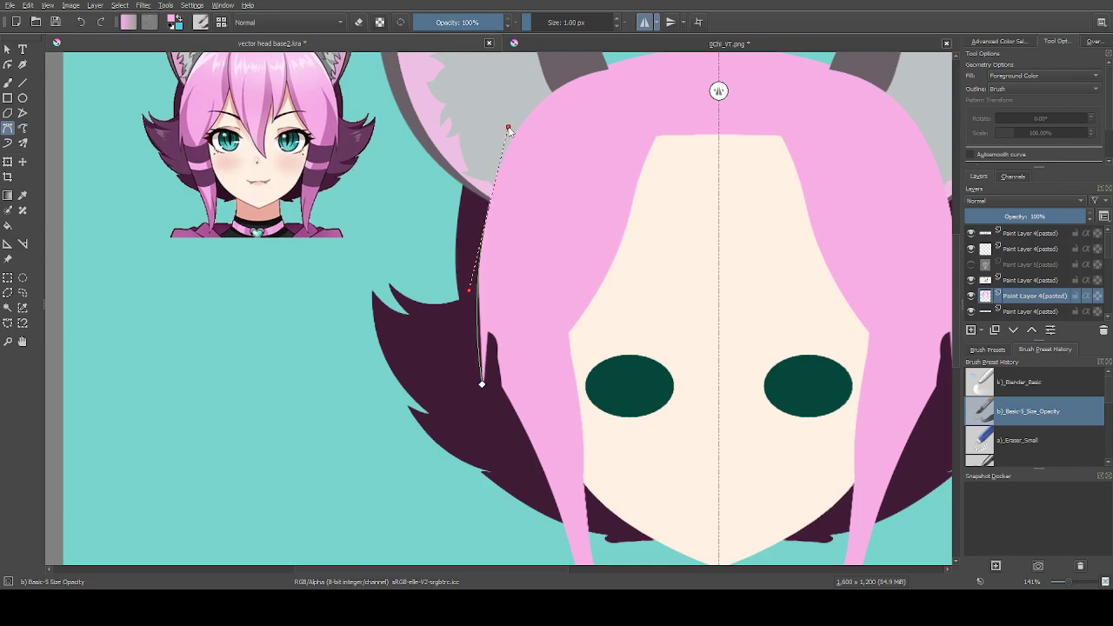
click(483, 385)
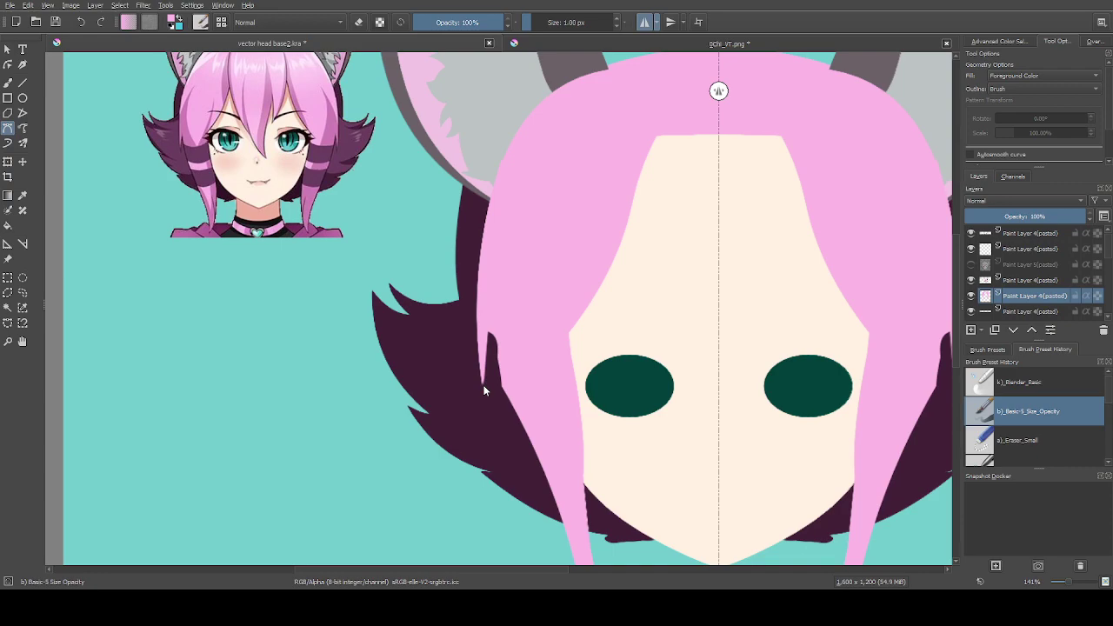
Trim the inner edge of the short pink lock beside the notch with closed Eraser Small paths
scroll(483, 385, up, 1)
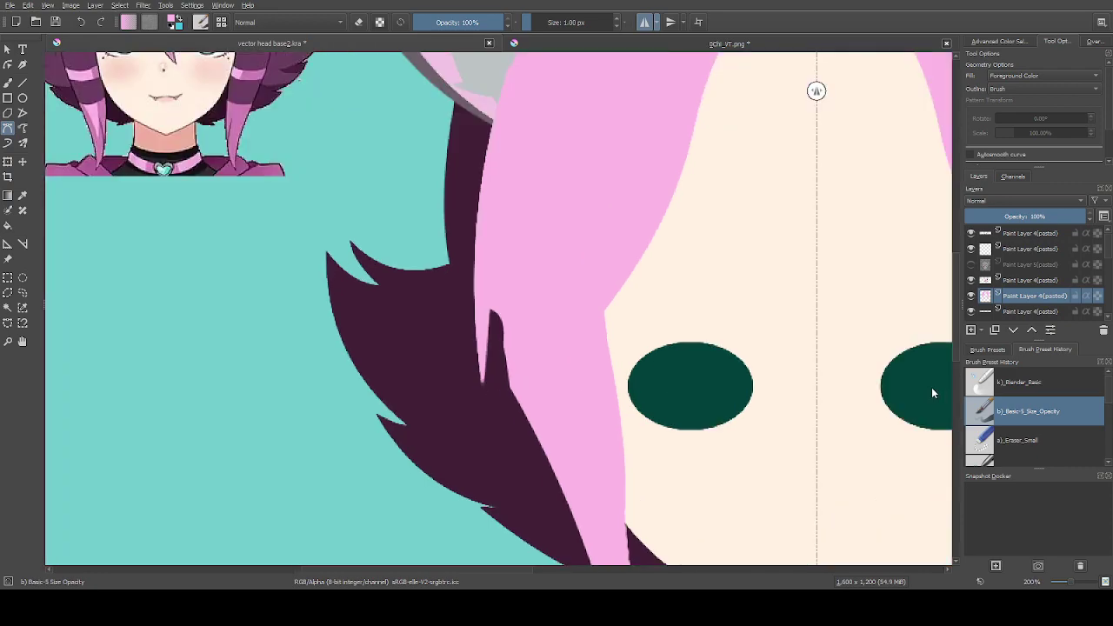
click(1025, 440)
click(482, 391)
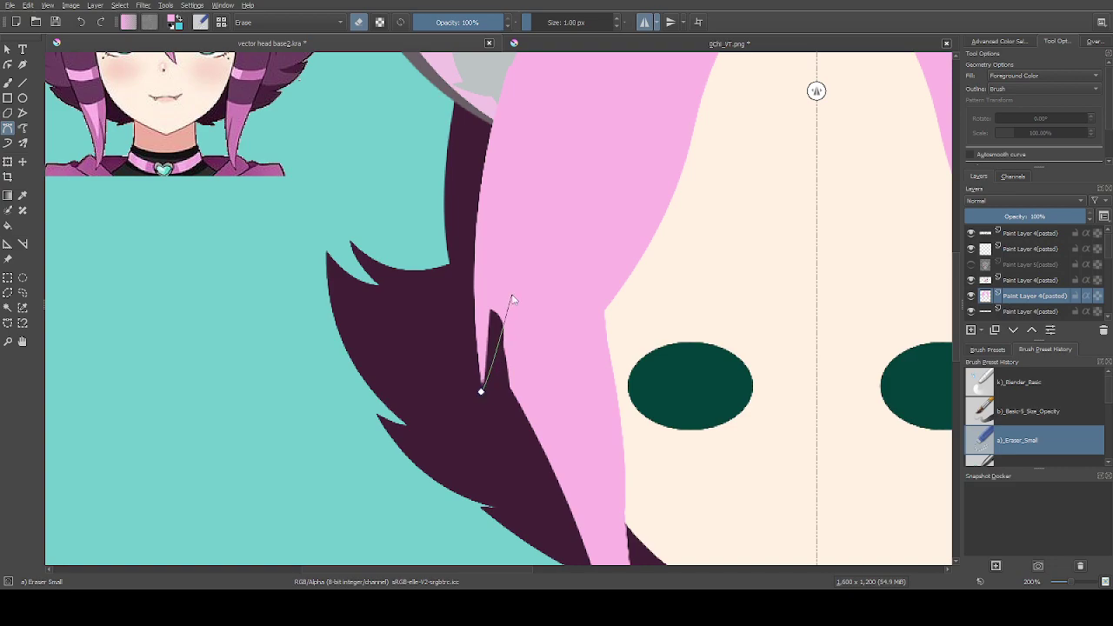
click(481, 390)
click(480, 391)
click(490, 311)
click(480, 394)
scroll(537, 415, up, 1)
scroll(538, 415, up, 1)
click(437, 309)
click(412, 391)
click(442, 391)
click(439, 306)
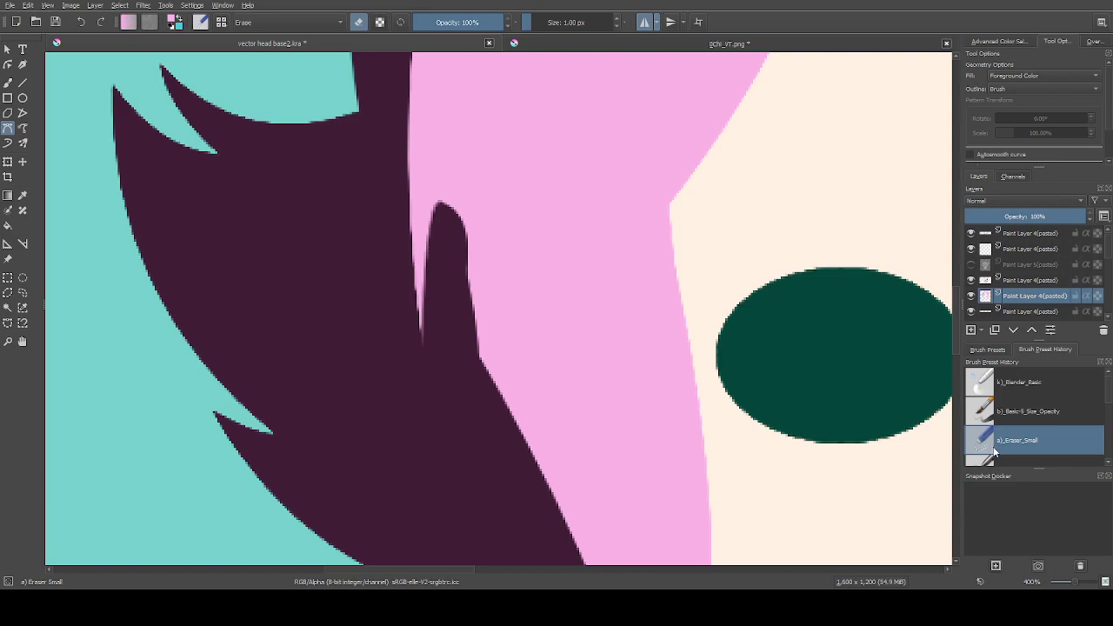
Refine the inner edge of the short pink lock with a curved Basic-5 Size Opacity path between its tip and the notch top
key(slash)
drag(423, 352, 392, 236)
drag(449, 204, 451, 282)
click(424, 350)
click(427, 479)
key(Return)
scroll(442, 383, down, 3)
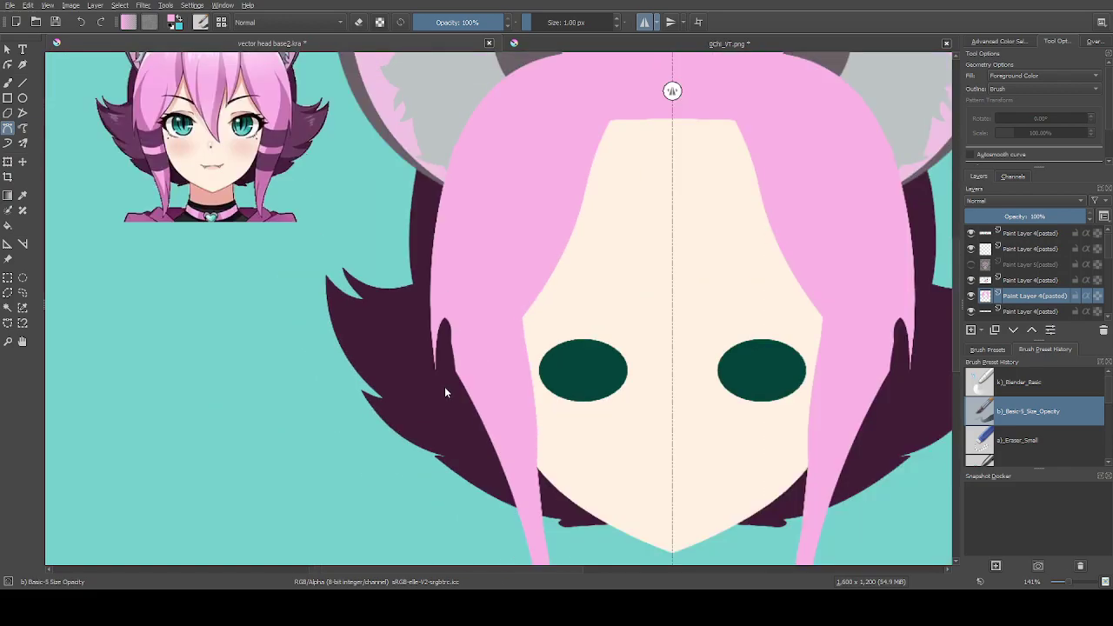
Widen the long pink side strand with a closed curved path from the notch top to the strand's tip and back up beside the eye
click(440, 321)
drag(473, 473, 496, 521)
scroll(534, 473, down, 5)
scroll(528, 464, up, 1)
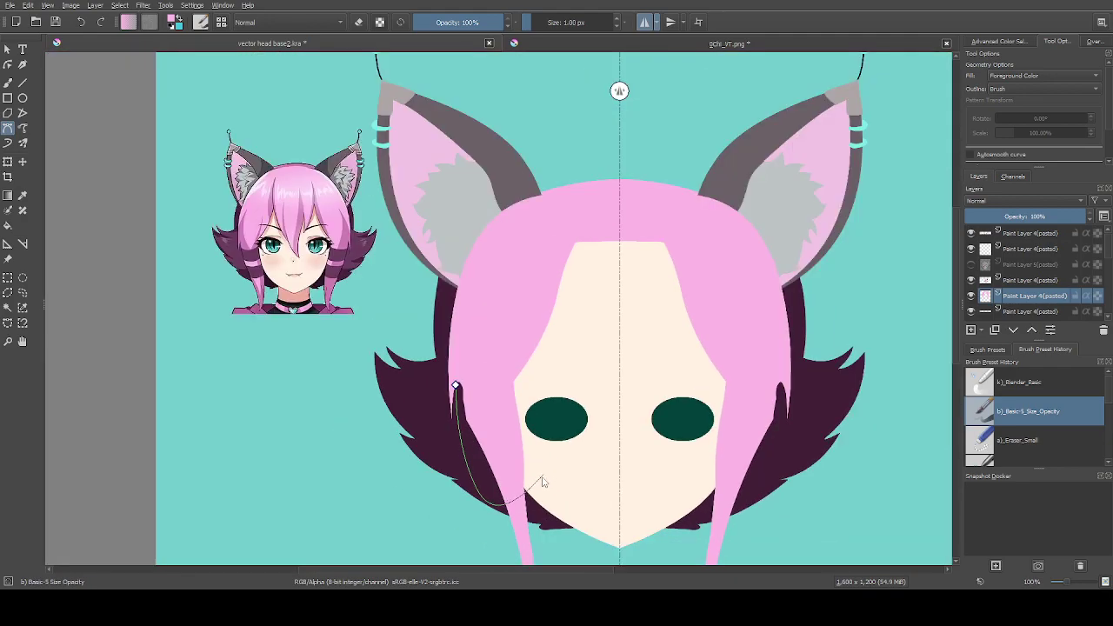
scroll(571, 368, down, 2)
scroll(512, 461, up, 3)
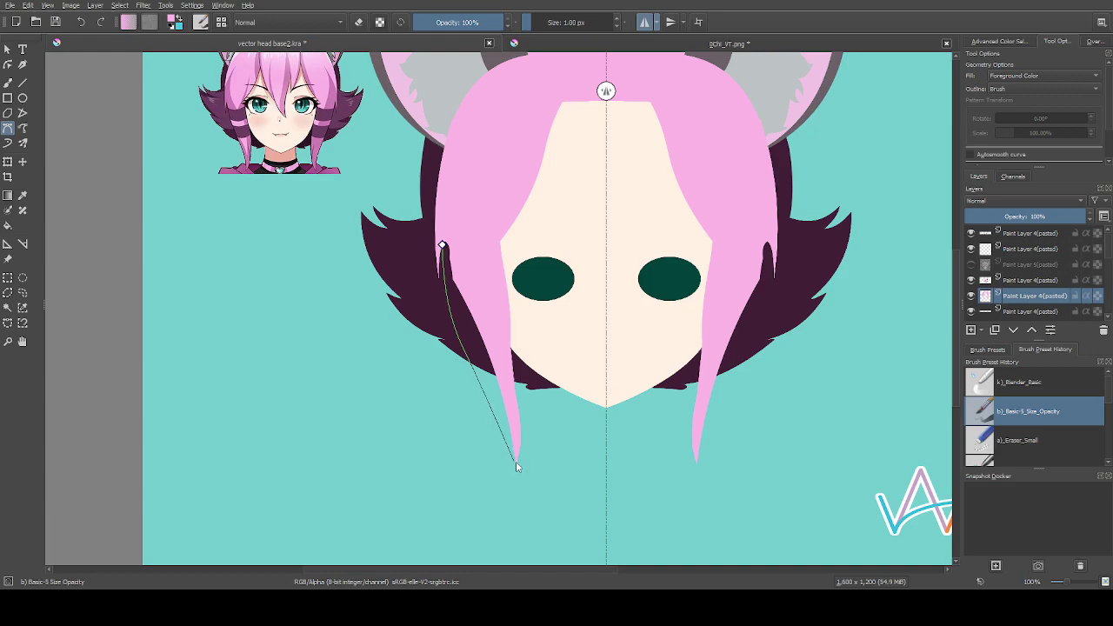
scroll(514, 463, up, 1)
drag(514, 450, 527, 547)
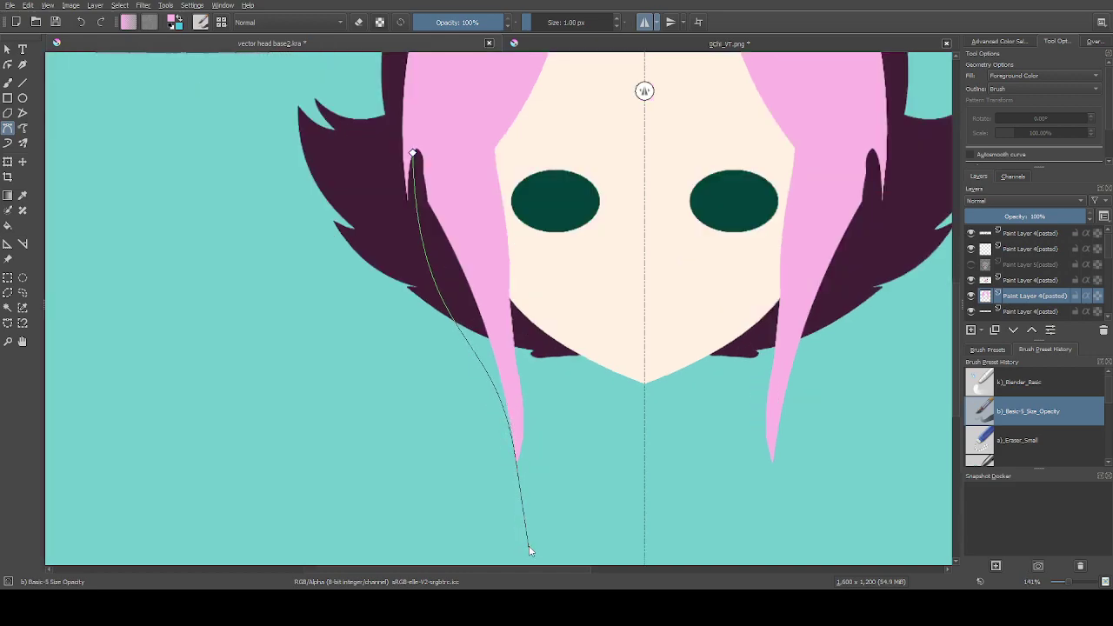
scroll(525, 526, up, 2)
scroll(493, 441, up, 9)
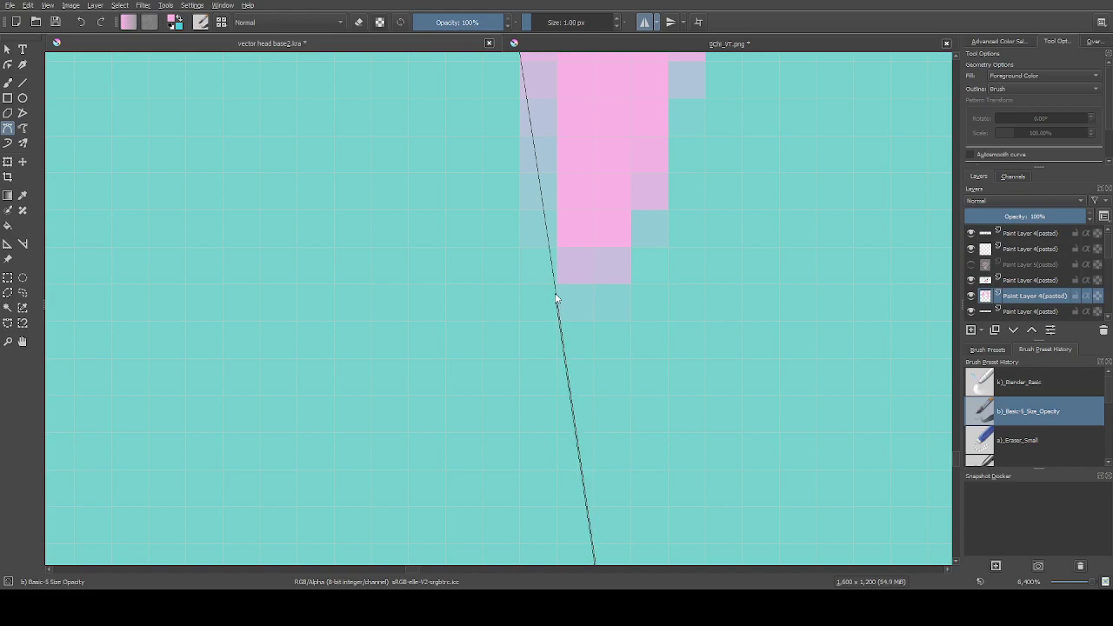
scroll(556, 300, down, 8)
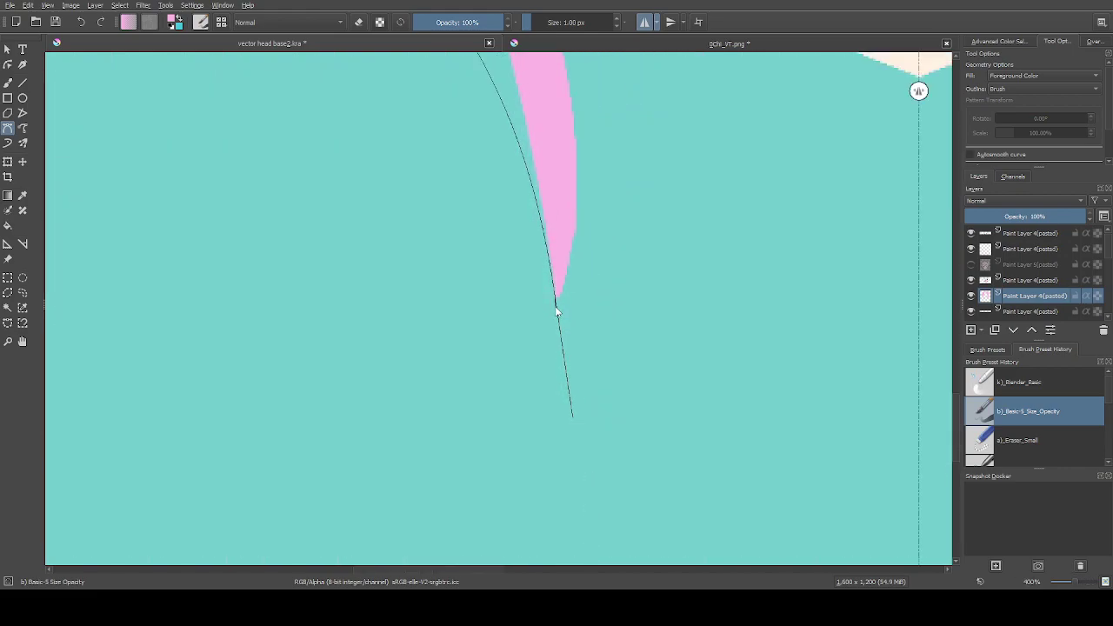
scroll(556, 311, down, 5)
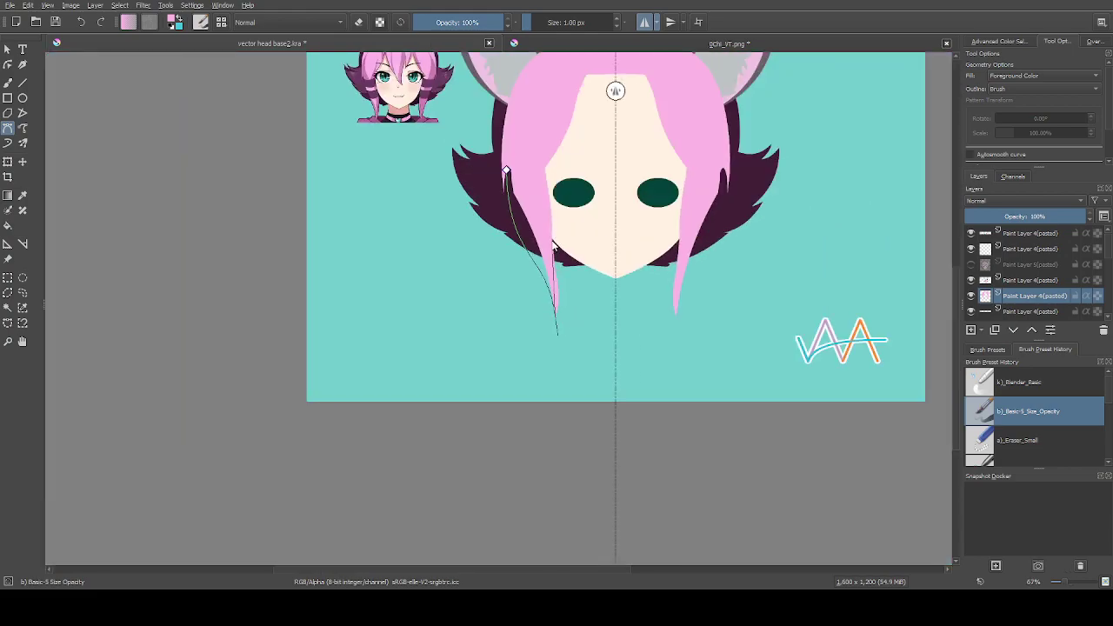
scroll(554, 248, up, 1)
drag(550, 240, 533, 168)
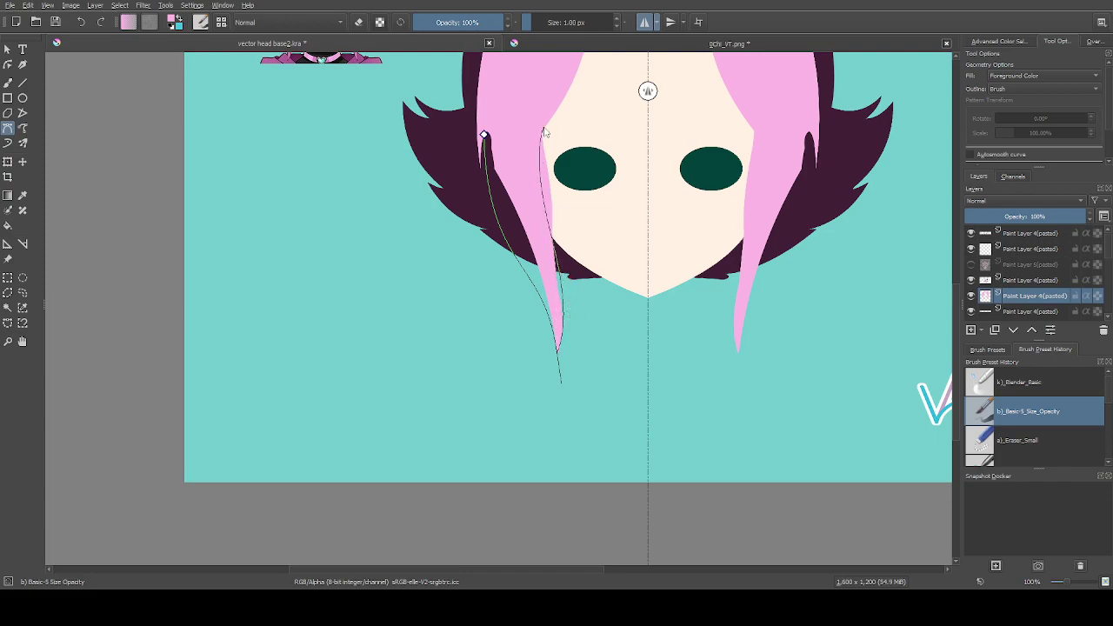
click(484, 135)
scroll(460, 296, down, 1)
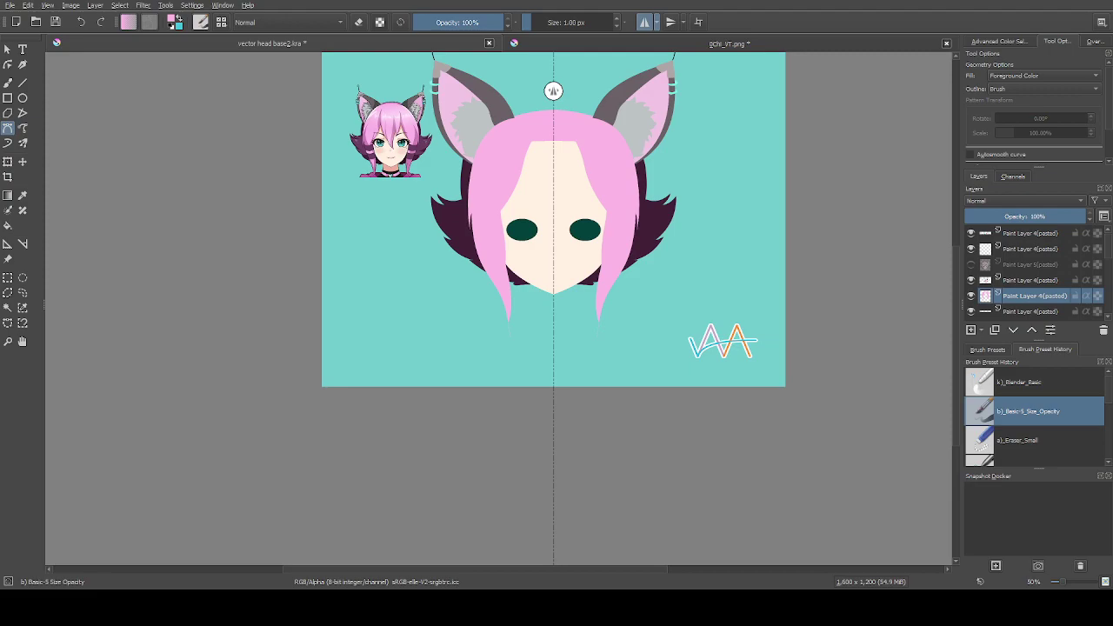
Erase the thin spike below the tip of the long pink strand with a closed Eraser Small path around it
scroll(494, 197, up, 2)
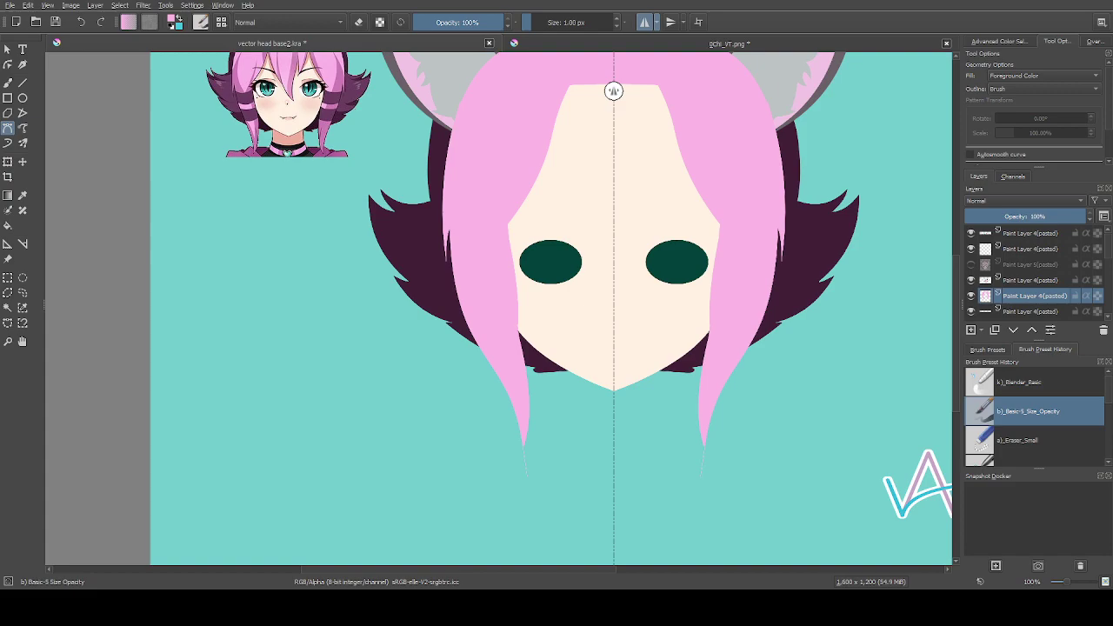
scroll(557, 304, down, 2)
scroll(557, 305, up, 3)
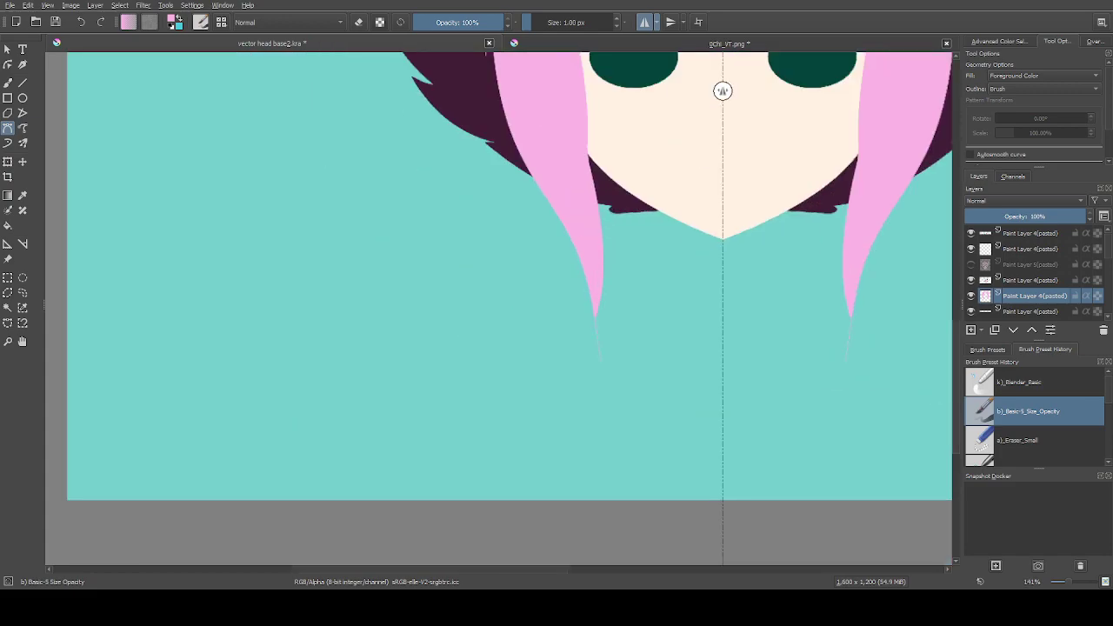
key(slash)
scroll(567, 353, up, 3)
click(713, 246)
click(728, 400)
click(653, 450)
click(581, 427)
click(597, 259)
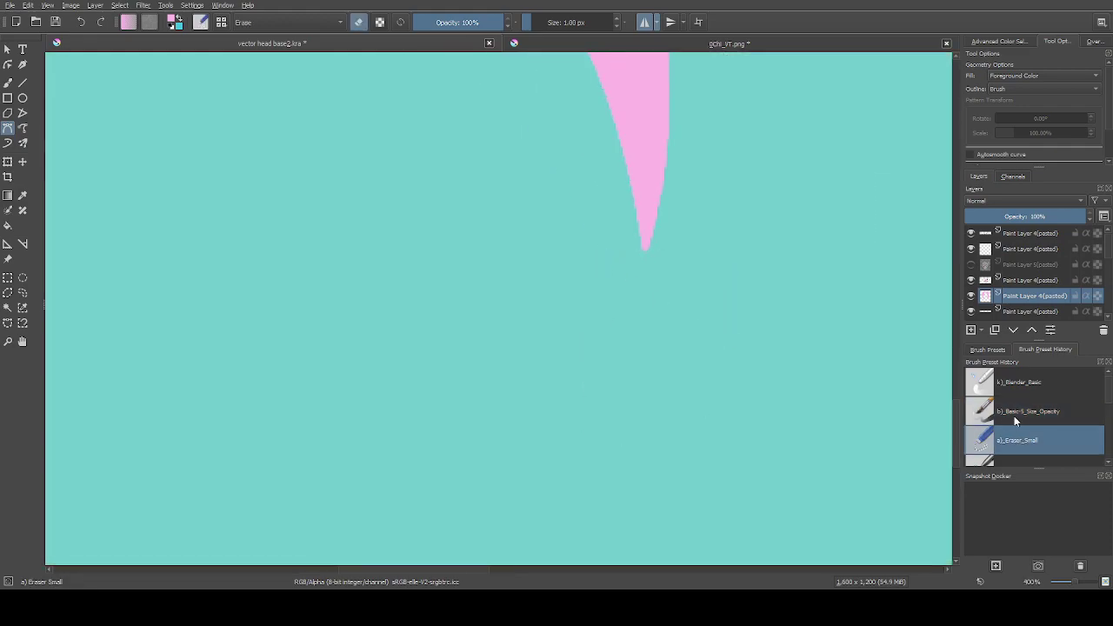
Try to fill out the lower outer edge of the long pink strand with a closed Basic-5 Size Opacity path from its tip
click(1015, 419)
scroll(766, 355, down, 7)
scroll(657, 280, up, 2)
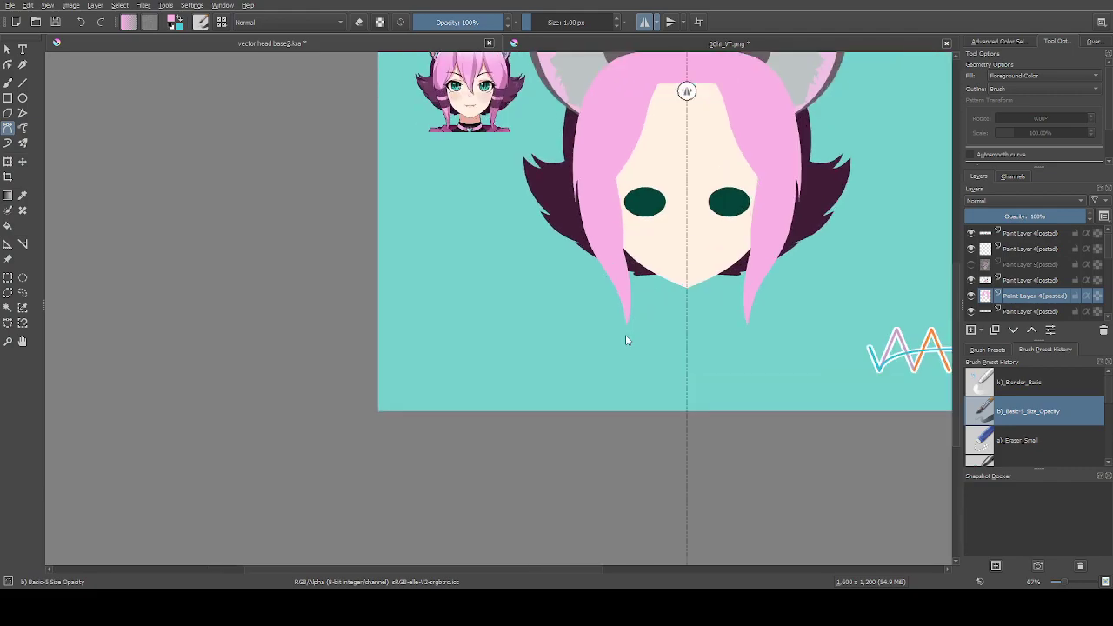
scroll(603, 269, up, 1)
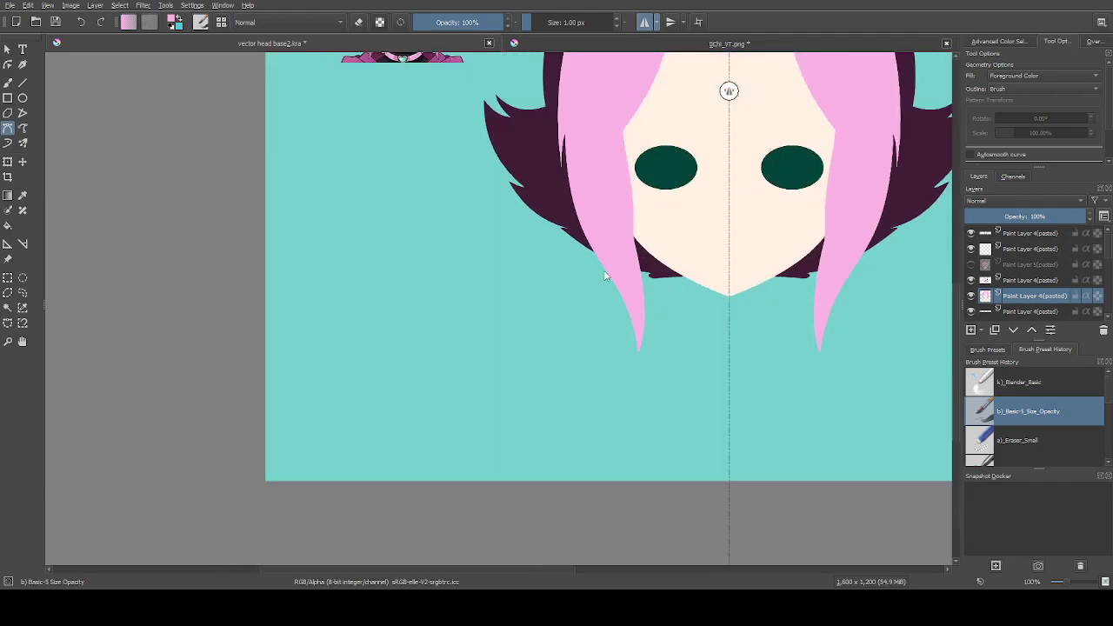
click(637, 358)
scroll(638, 357, up, 2)
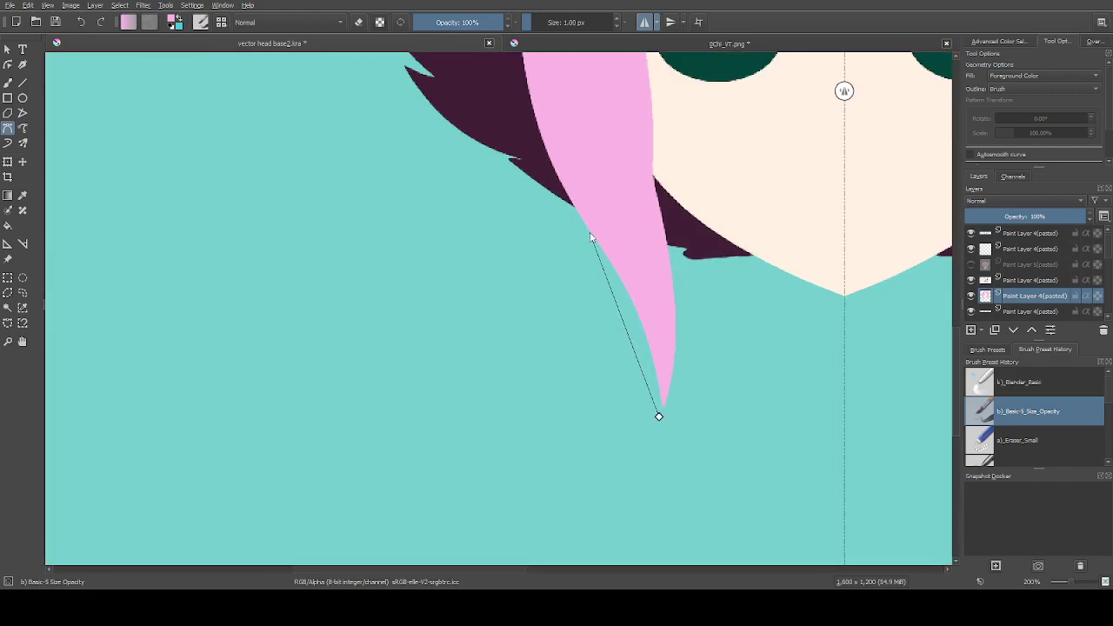
drag(577, 212, 541, 144)
scroll(569, 161, down, 4)
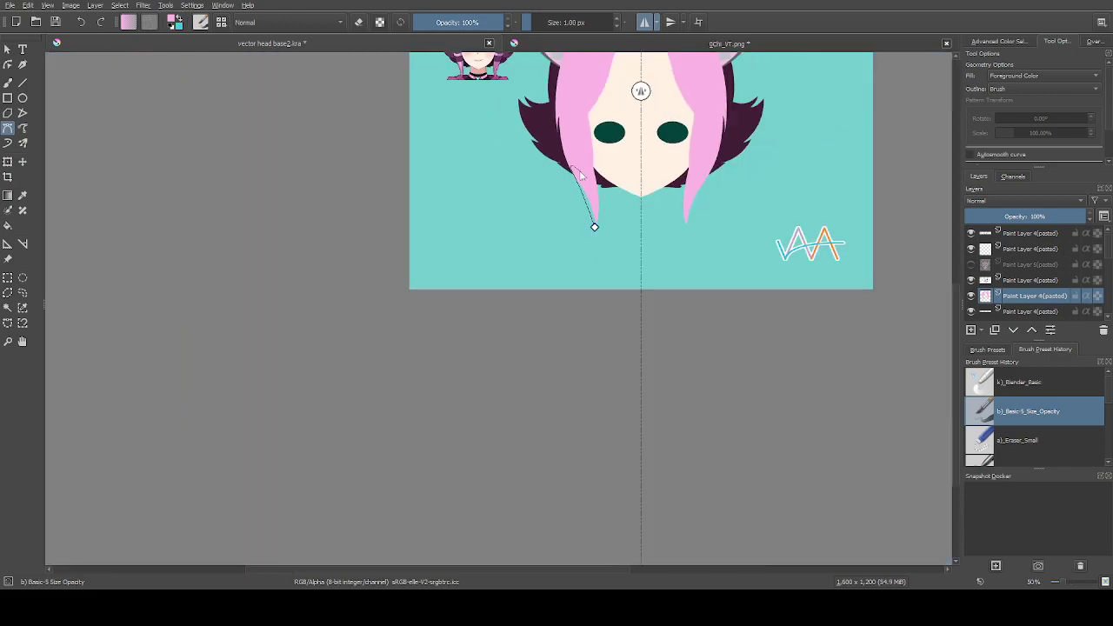
scroll(587, 154, up, 1)
scroll(587, 154, up, 1)
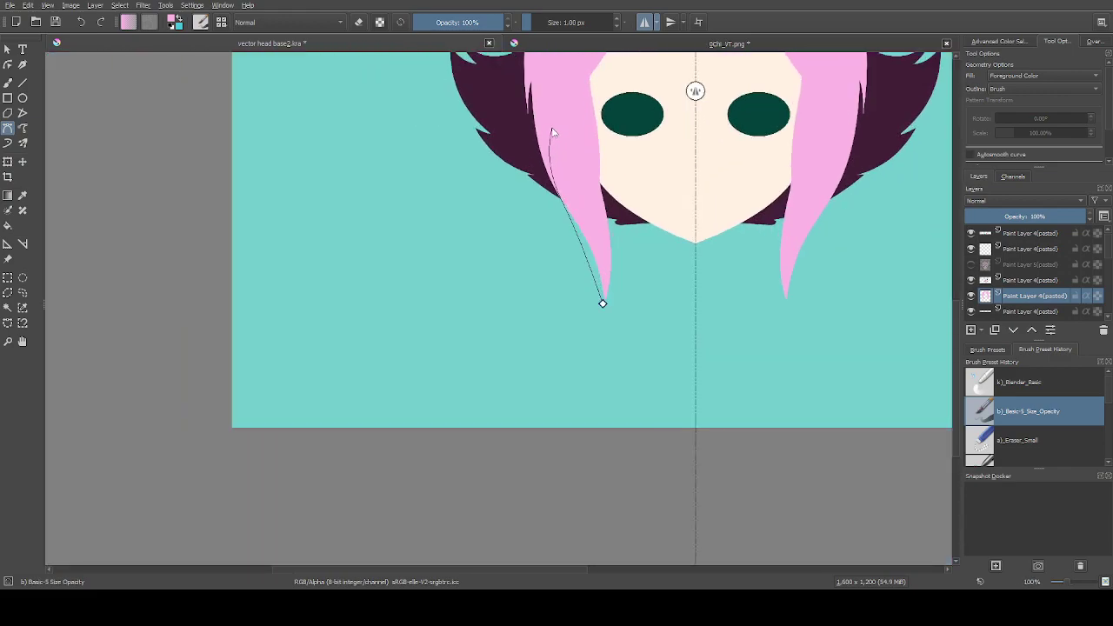
drag(601, 301, 584, 318)
key(Return)
scroll(591, 348, down, 3)
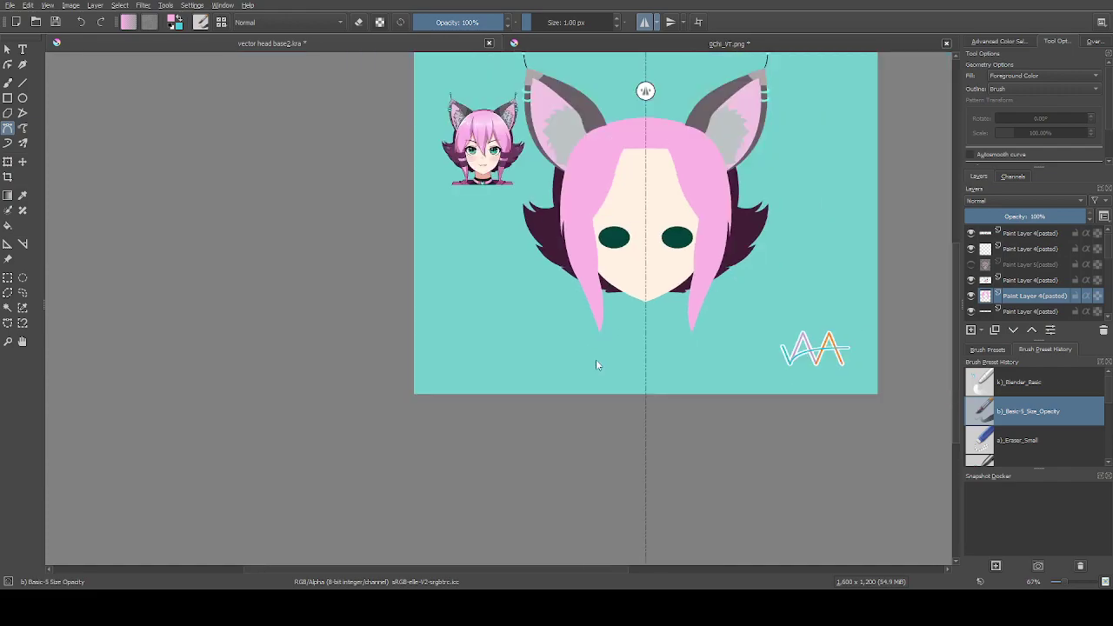
scroll(596, 359, up, 3)
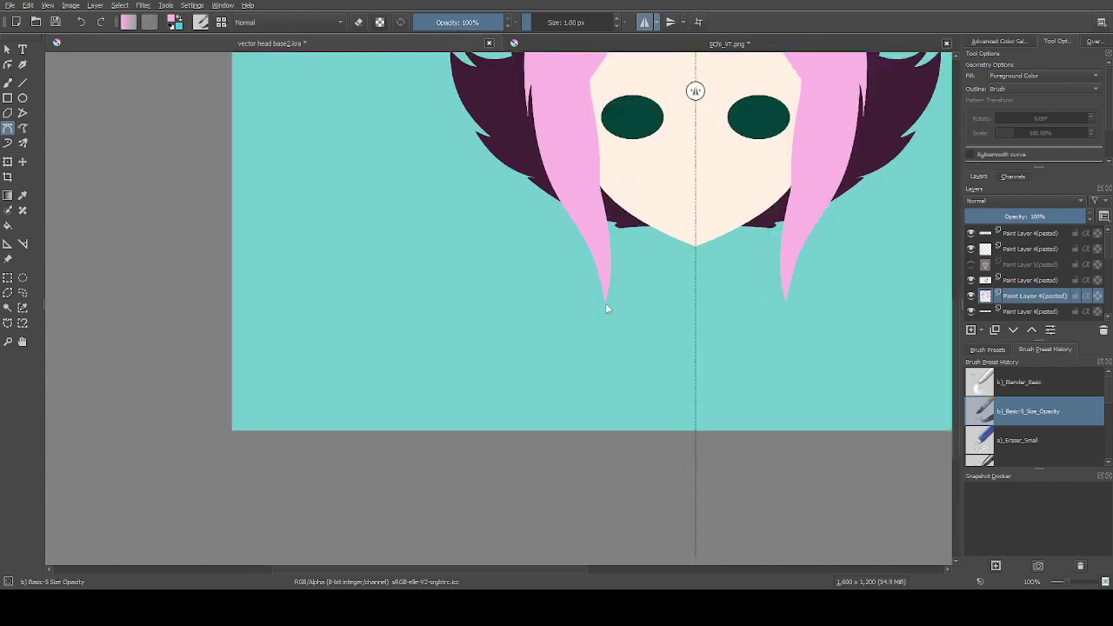
Thicken the lower outer edge of the long pink strand with a closed path from just below its tip, up past the dark hair and back
scroll(604, 310, up, 1)
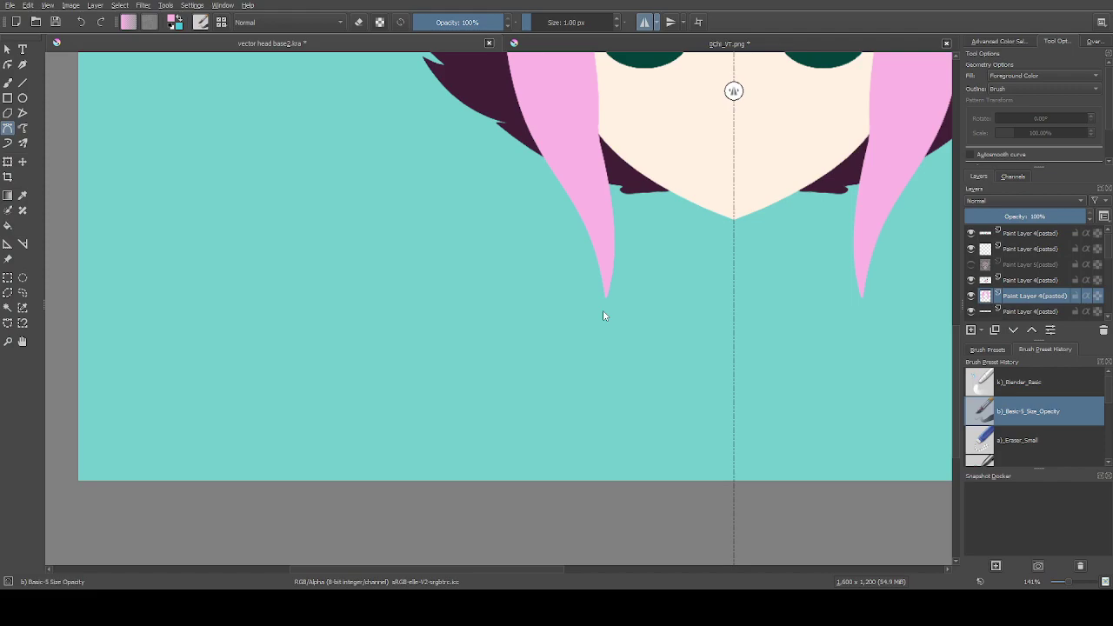
click(602, 310)
drag(542, 155, 492, 79)
click(581, 68)
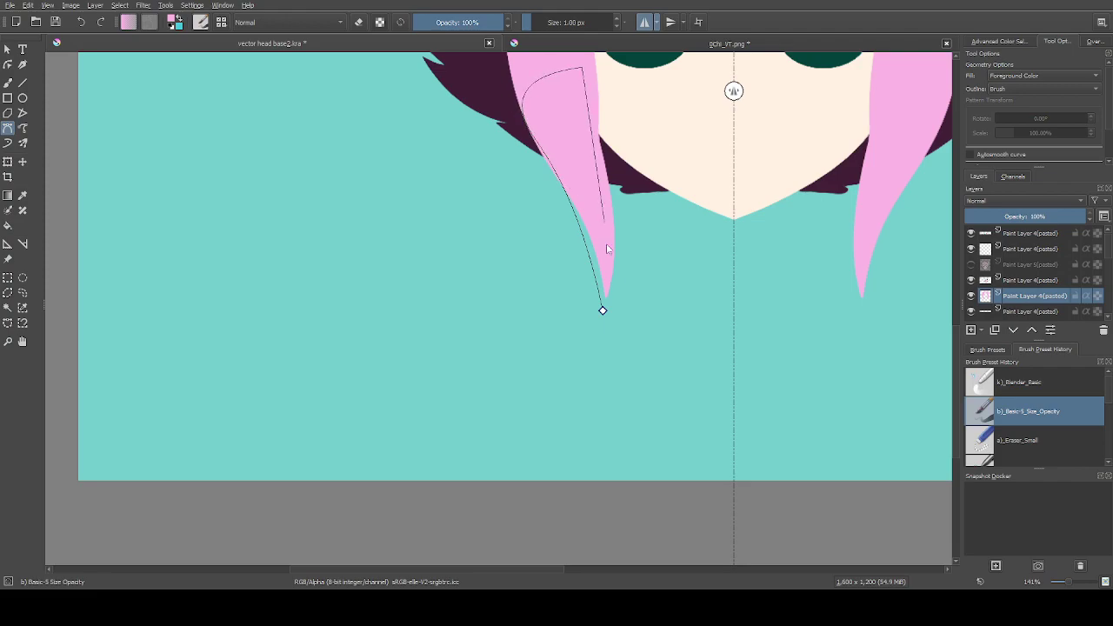
scroll(608, 287, up, 2)
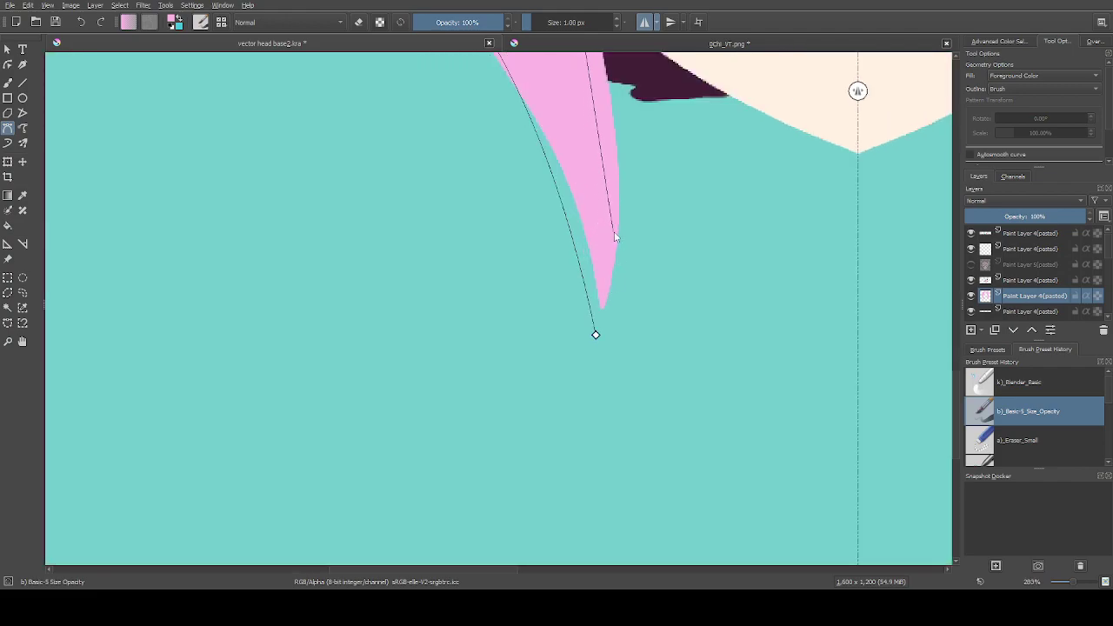
scroll(614, 228, down, 1)
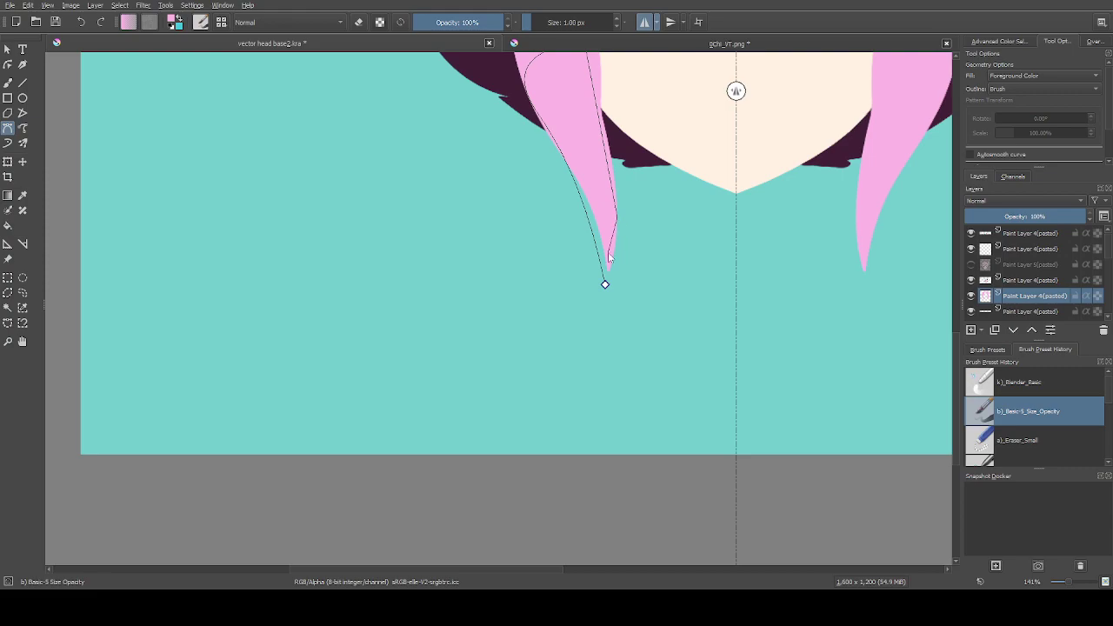
scroll(611, 251, up, 1)
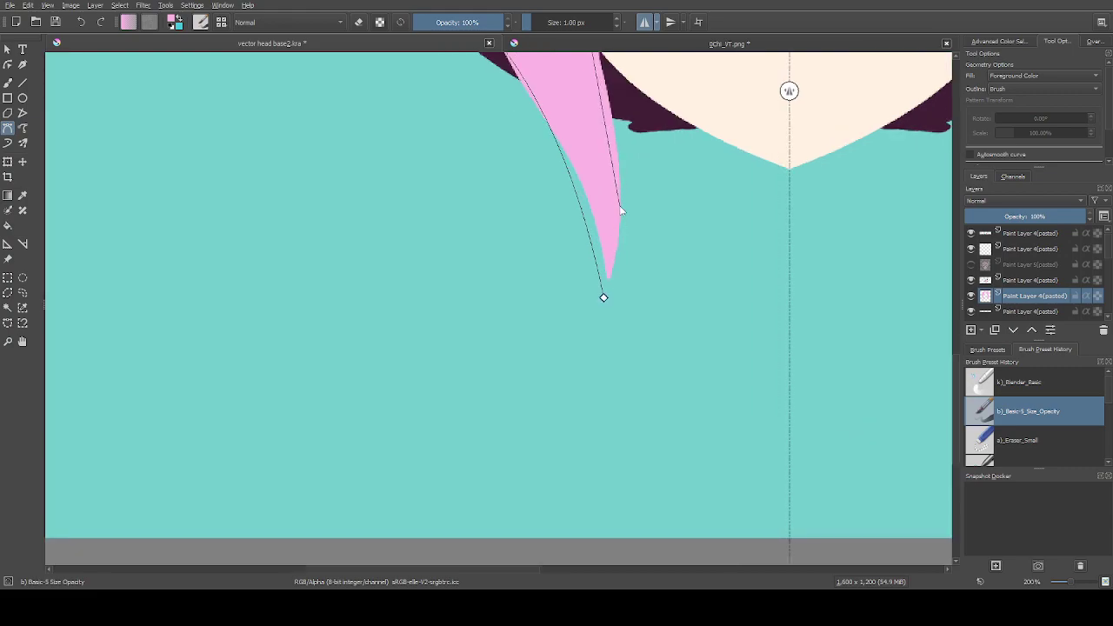
drag(603, 298, 590, 333)
scroll(591, 333, down, 3)
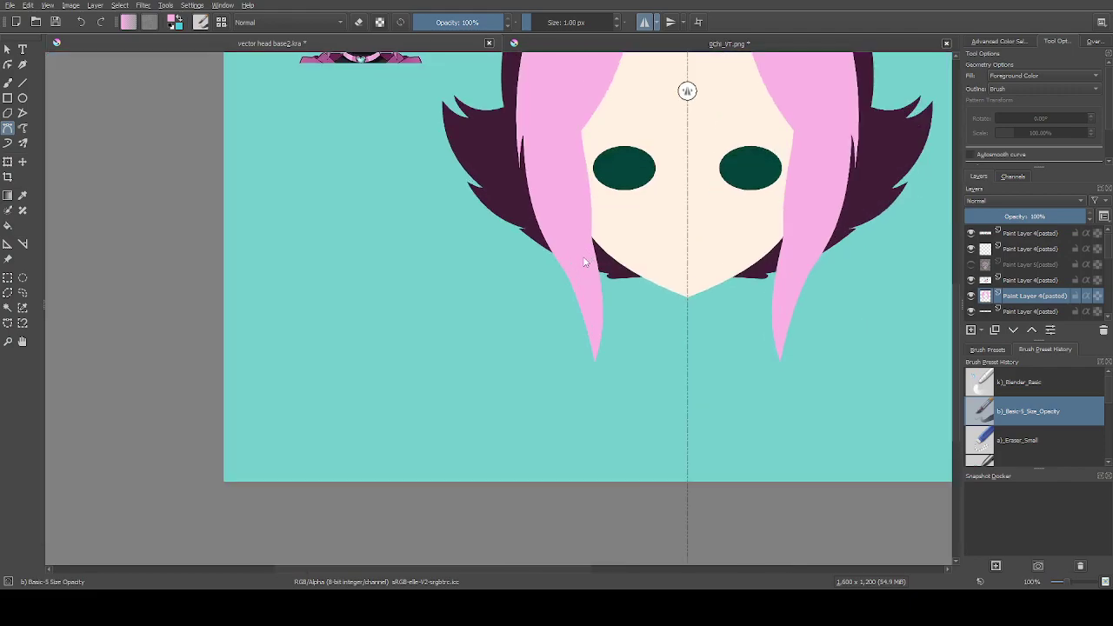
scroll(568, 275, up, 1)
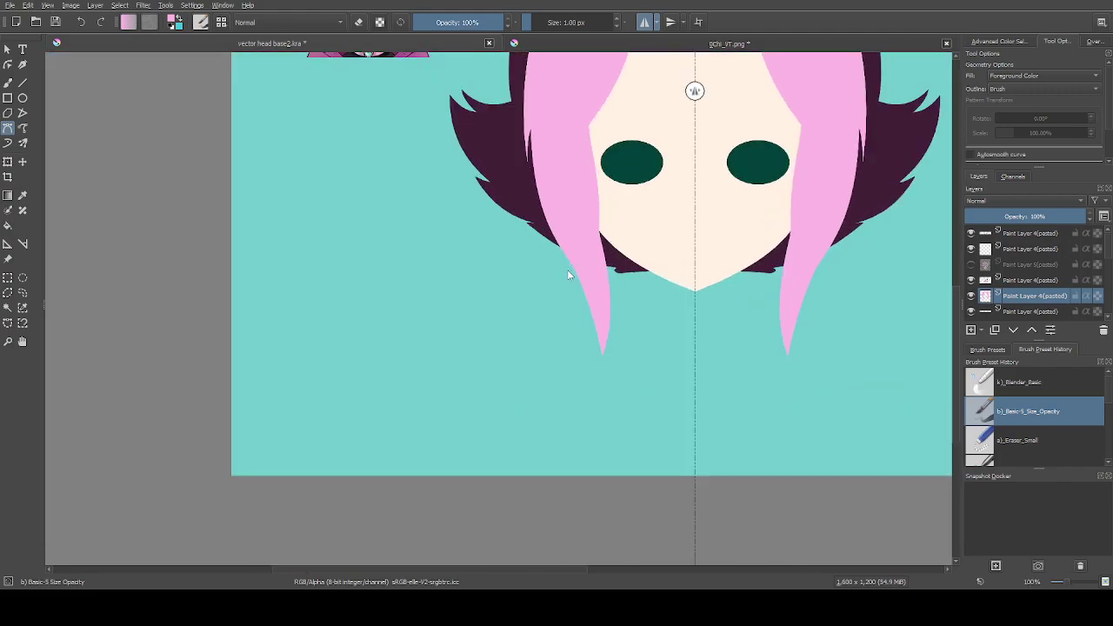
scroll(568, 253, down, 1)
scroll(401, 123, up, 3)
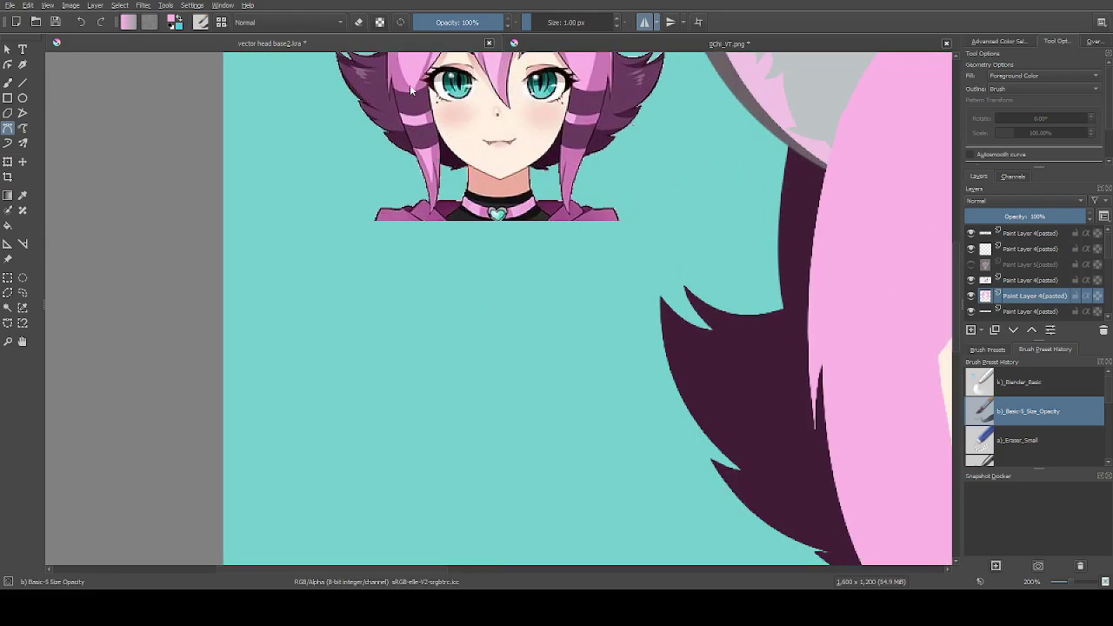
scroll(410, 84, down, 1)
scroll(590, 268, down, 1)
scroll(617, 236, up, 2)
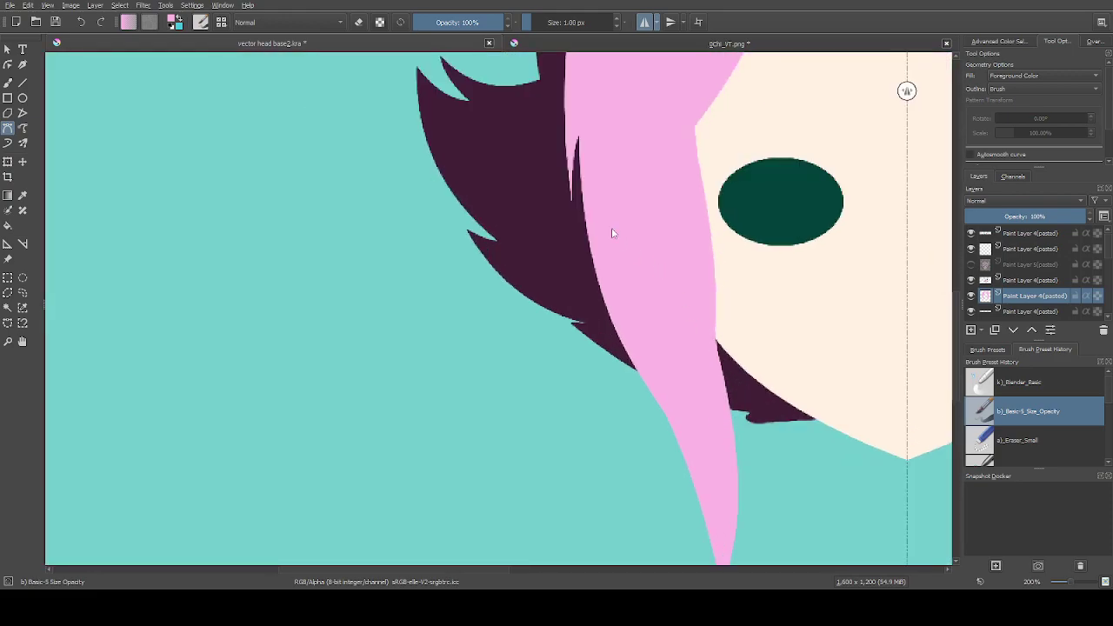
click(578, 143)
scroll(578, 143, down, 2)
scroll(647, 304, up, 2)
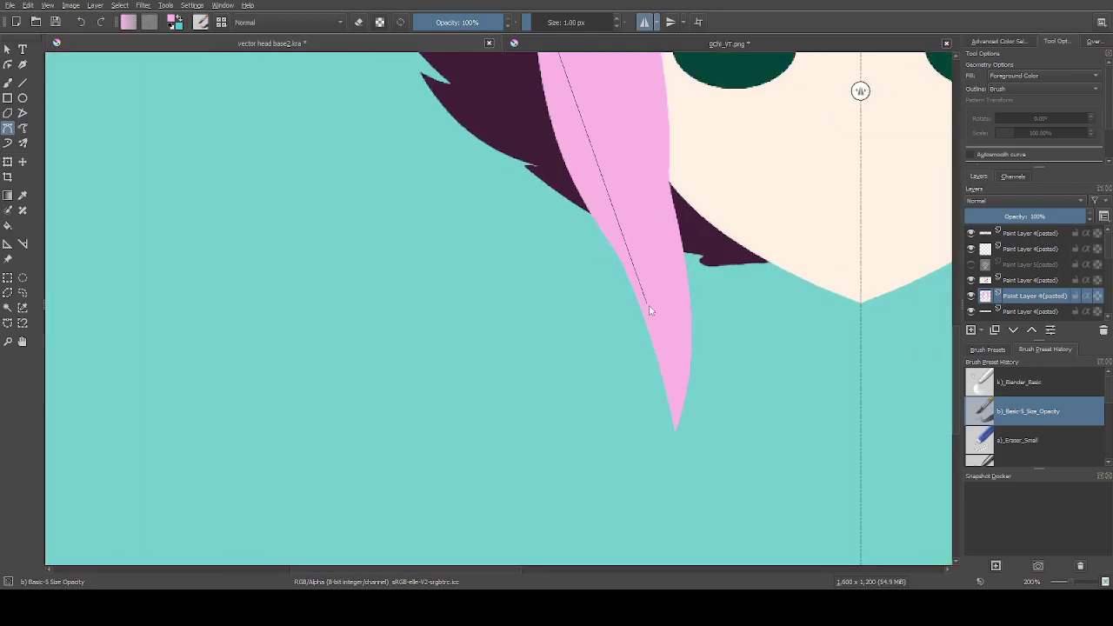
drag(635, 304, 742, 404)
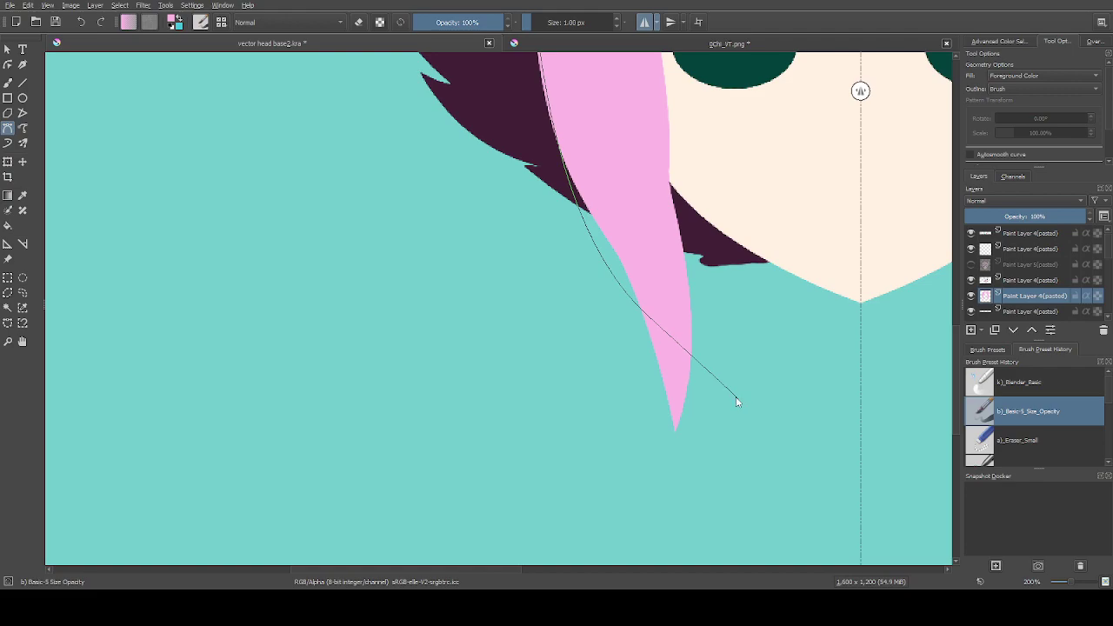
scroll(730, 391, down, 2)
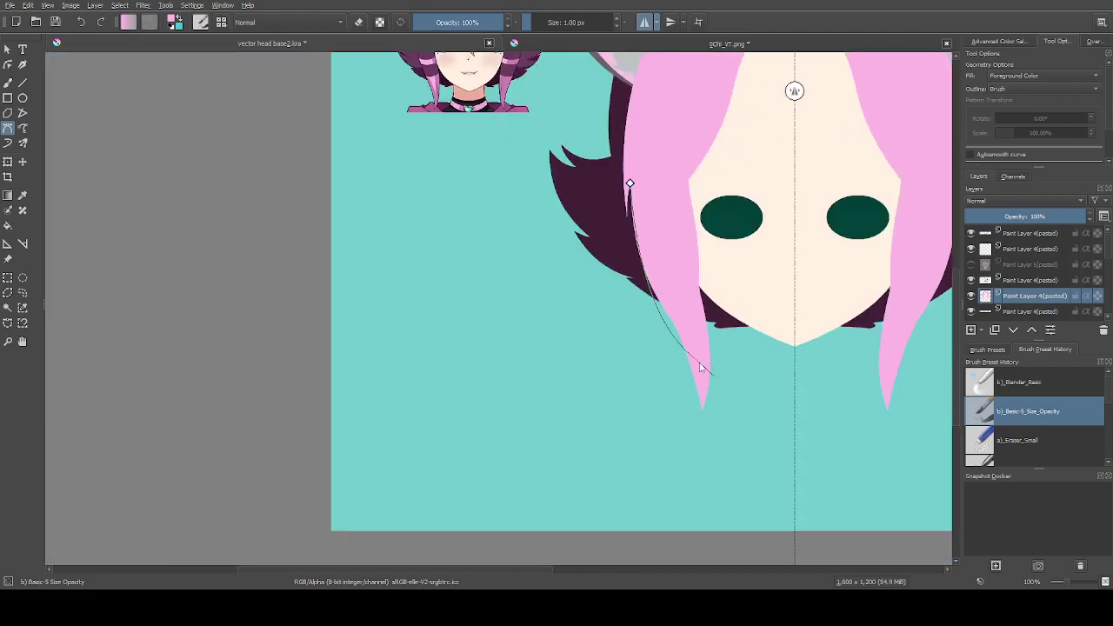
click(701, 367)
scroll(700, 367, down, 1)
key(Escape)
Trim the long pink strand's outer edge with a closed Eraser Small path from the notch top down to the lower strand
key(e)
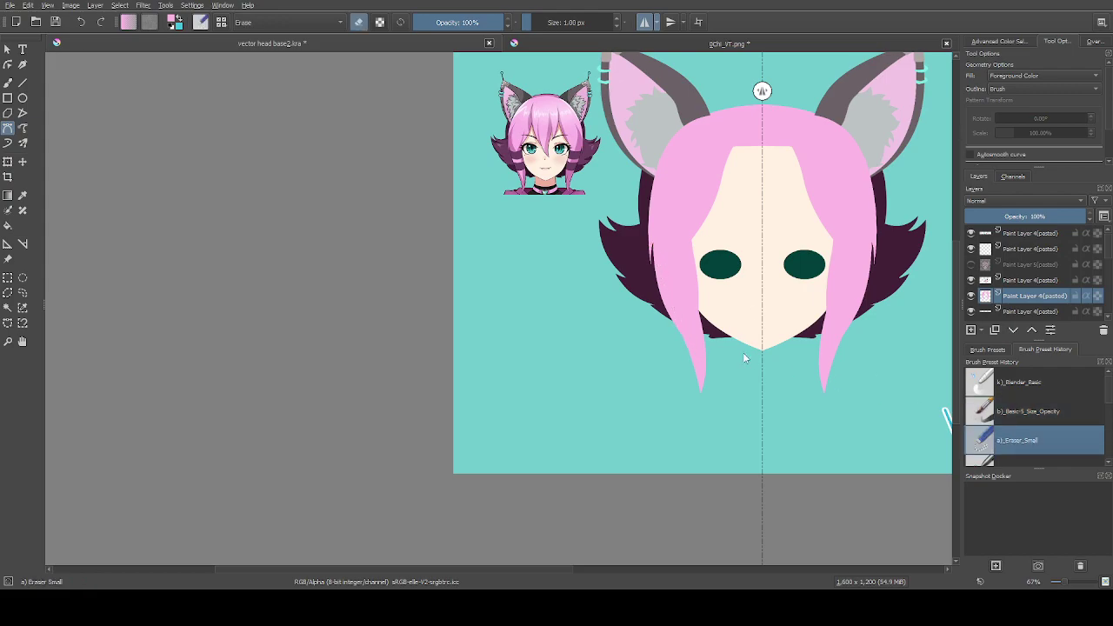
scroll(749, 360, up, 3)
scroll(534, 186, down, 1)
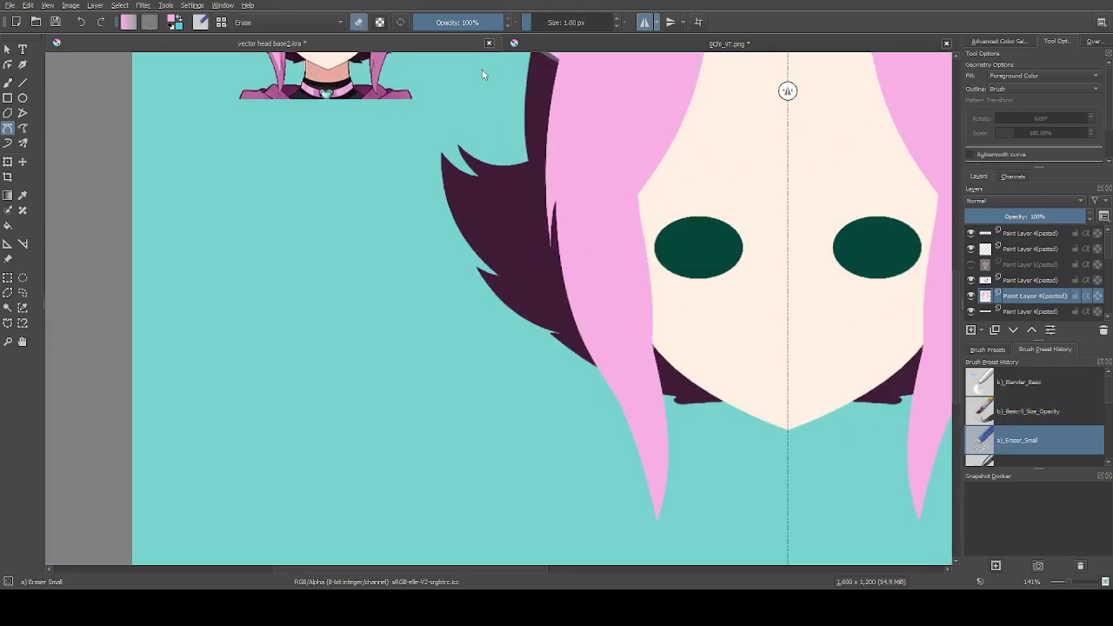
click(555, 208)
drag(623, 414, 683, 523)
click(442, 518)
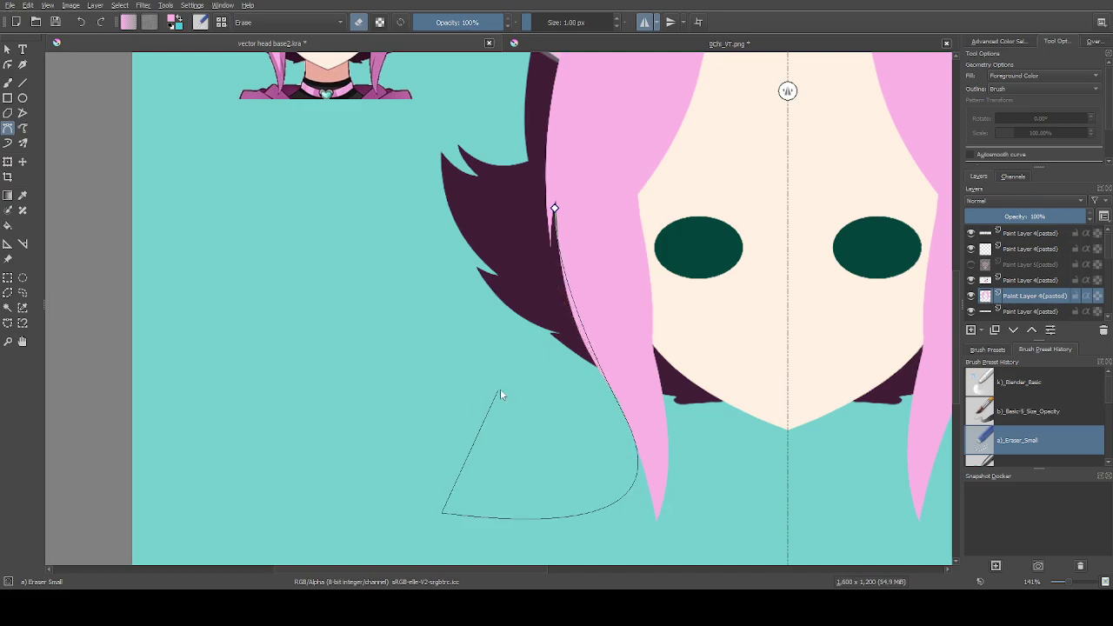
click(554, 209)
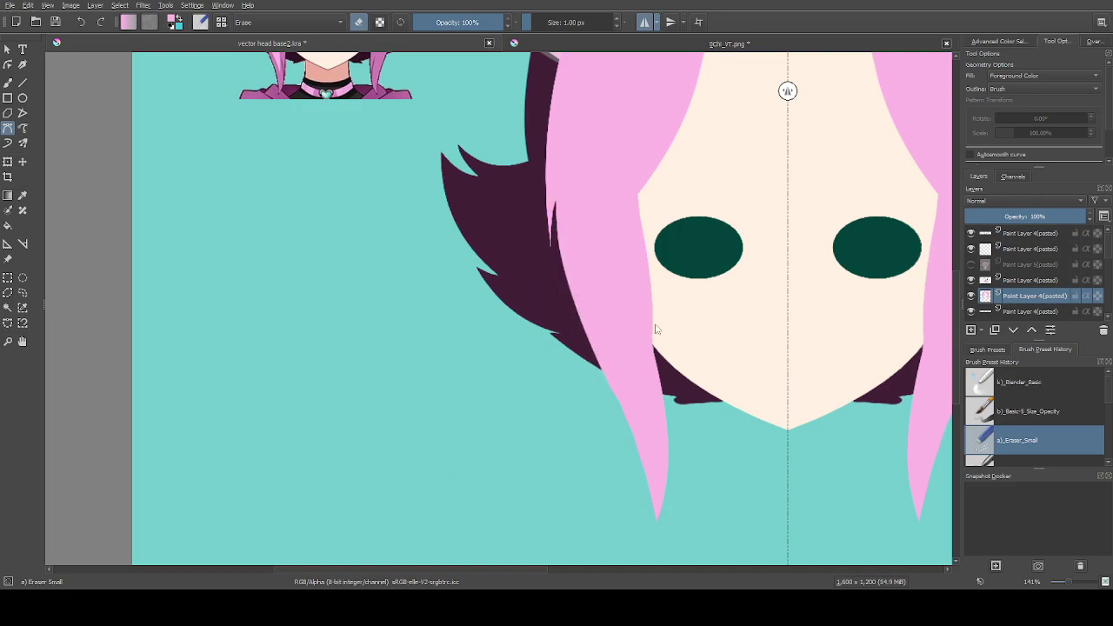
Fill out the long pink strand's outer edge with a closed Basic-5 Size Opacity path from the notch top to the lower strand
click(1008, 418)
scroll(559, 223, up, 3)
click(517, 172)
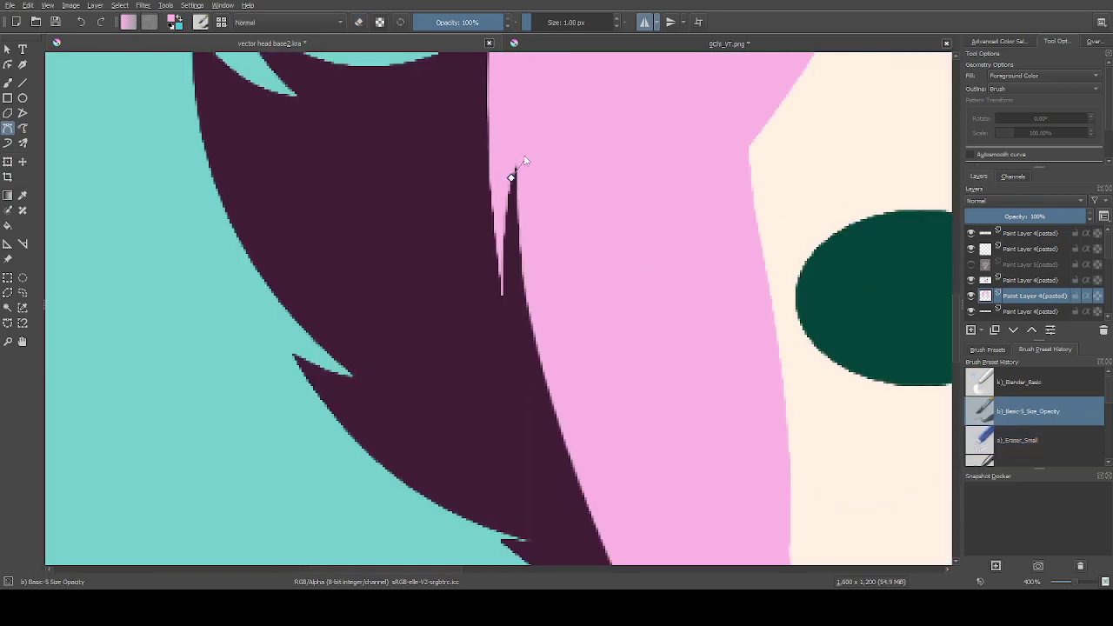
scroll(587, 373, down, 2)
drag(609, 422, 699, 536)
key(BackSpace)
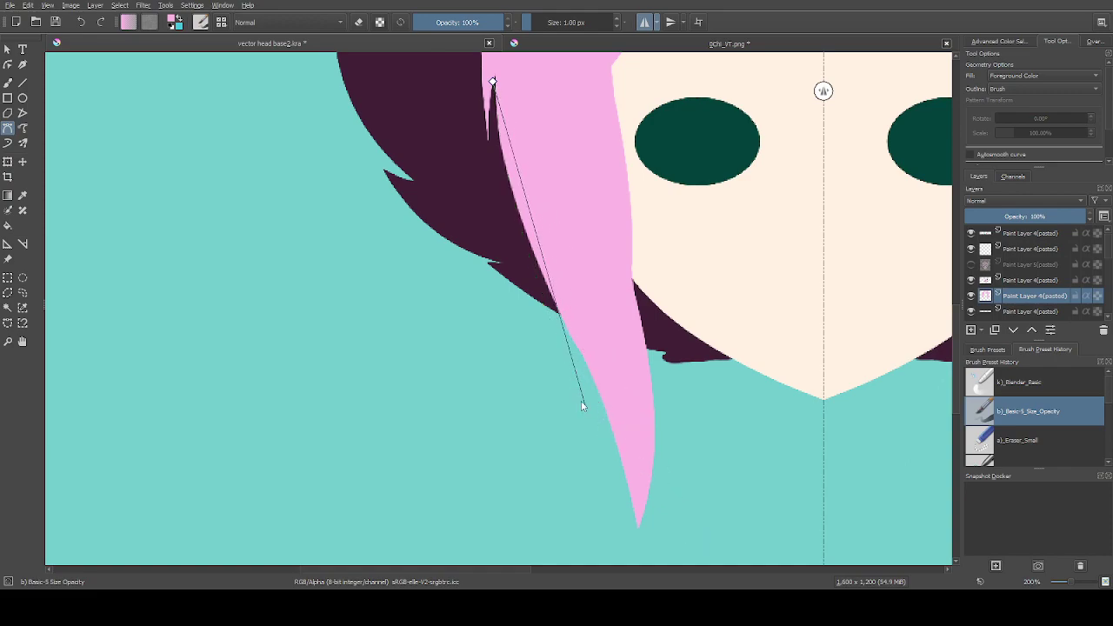
drag(611, 423, 666, 514)
drag(546, 130, 542, 118)
click(493, 81)
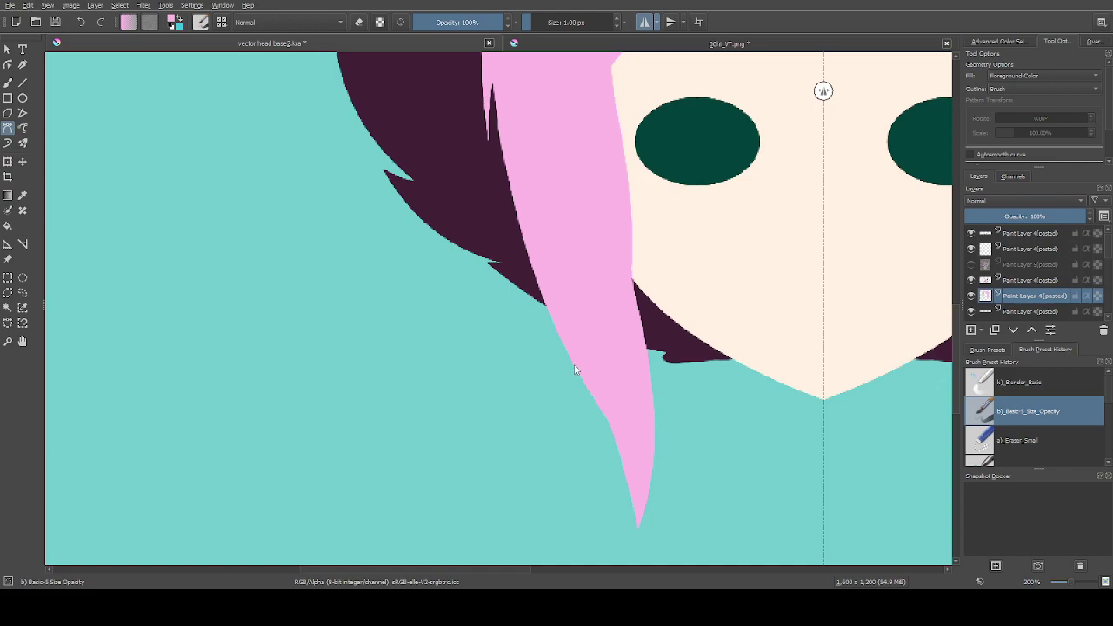
Smooth the strand's lower outer curve with a closed path from its tip, up the outer edge and back through the inner edge
click(636, 527)
drag(576, 377, 536, 312)
click(573, 207)
click(631, 275)
mouse_move(637, 527)
mouse_down()
mouse_move(606, 565)
mouse_move(606, 526)
mouse_move(615, 565)
mouse_move(619, 522)
mouse_up()
scroll(656, 239, down, 1)
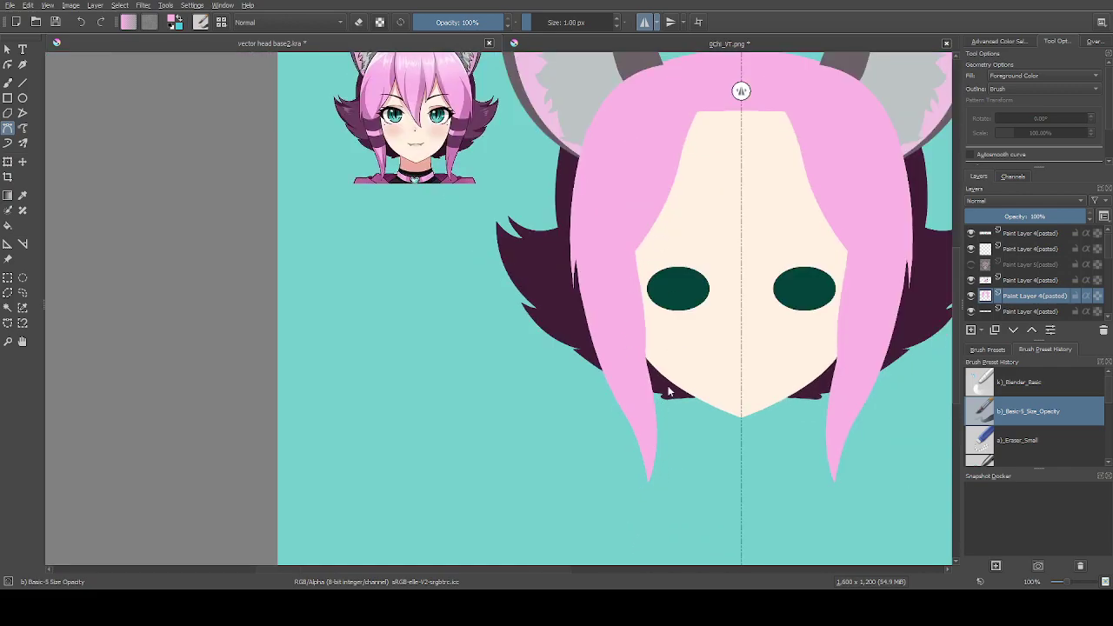
Add a new paint layer directly above Paint Layer 2
scroll(657, 316, up, 2)
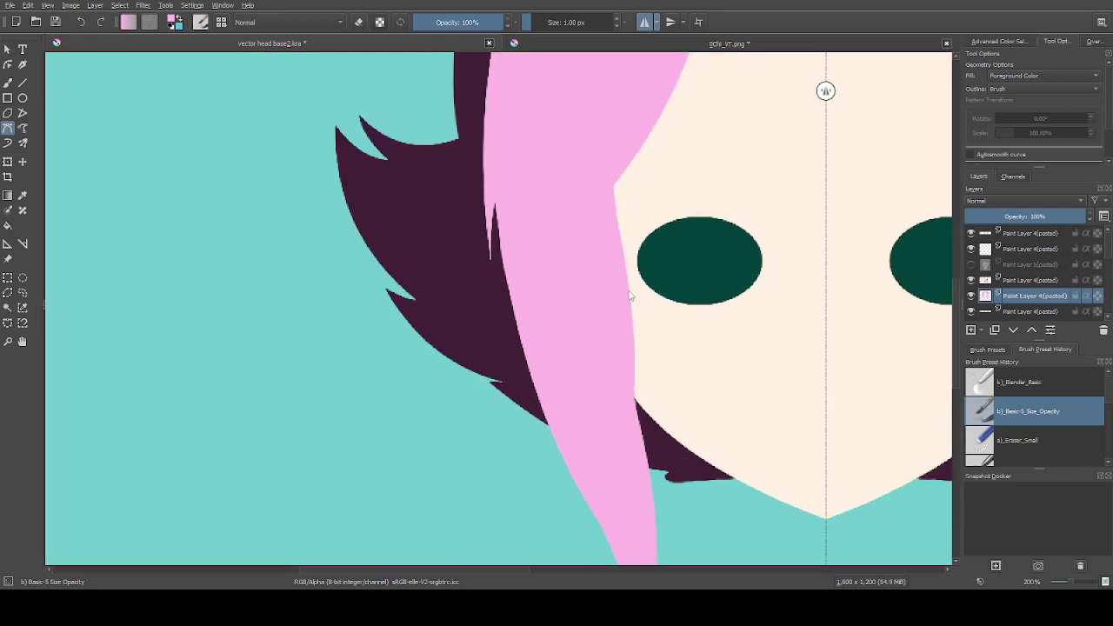
scroll(629, 287, down, 1)
scroll(1032, 295, down, 2)
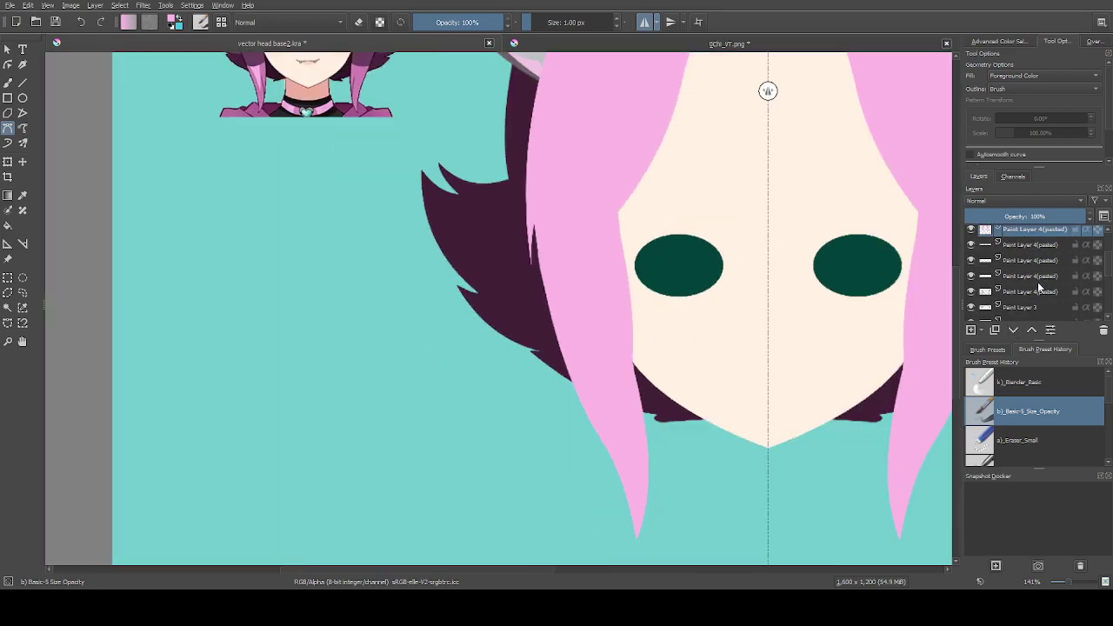
scroll(1033, 278, down, 3)
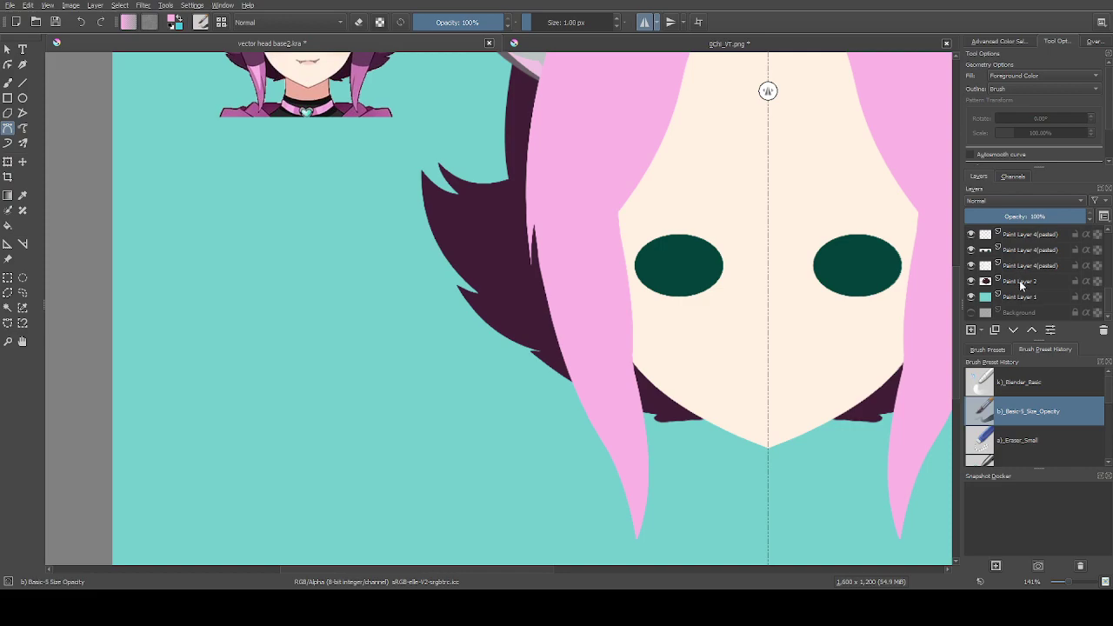
click(1011, 265)
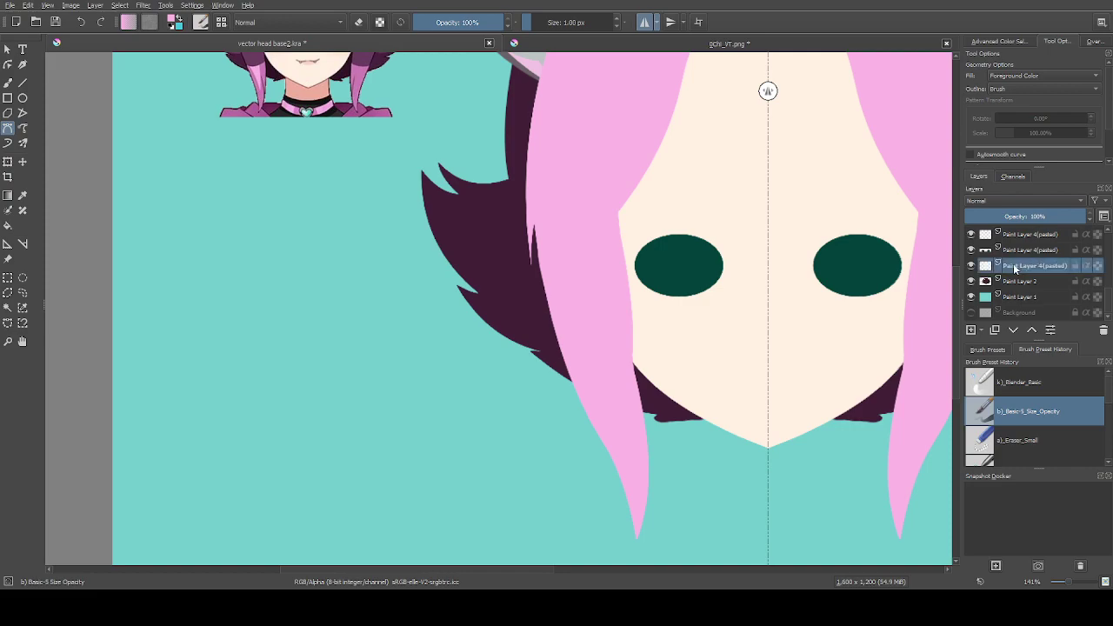
click(1019, 282)
click(971, 329)
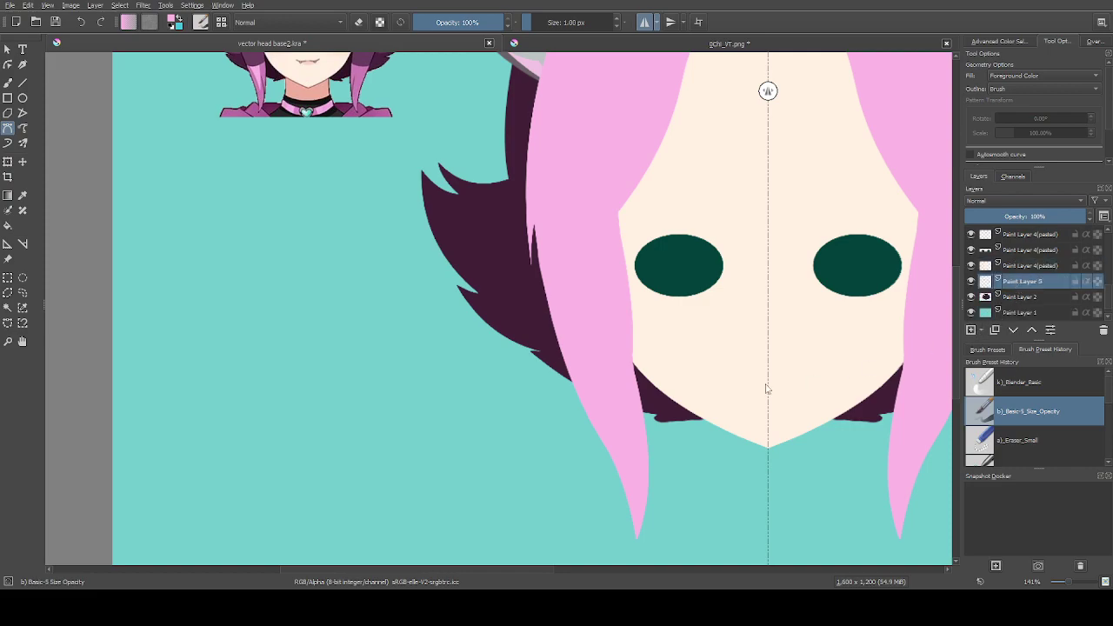
Draw a closed pink path on the new layer along the strand's inner edge, from the corner beside the eye to the dark hair below
scroll(642, 374, up, 1)
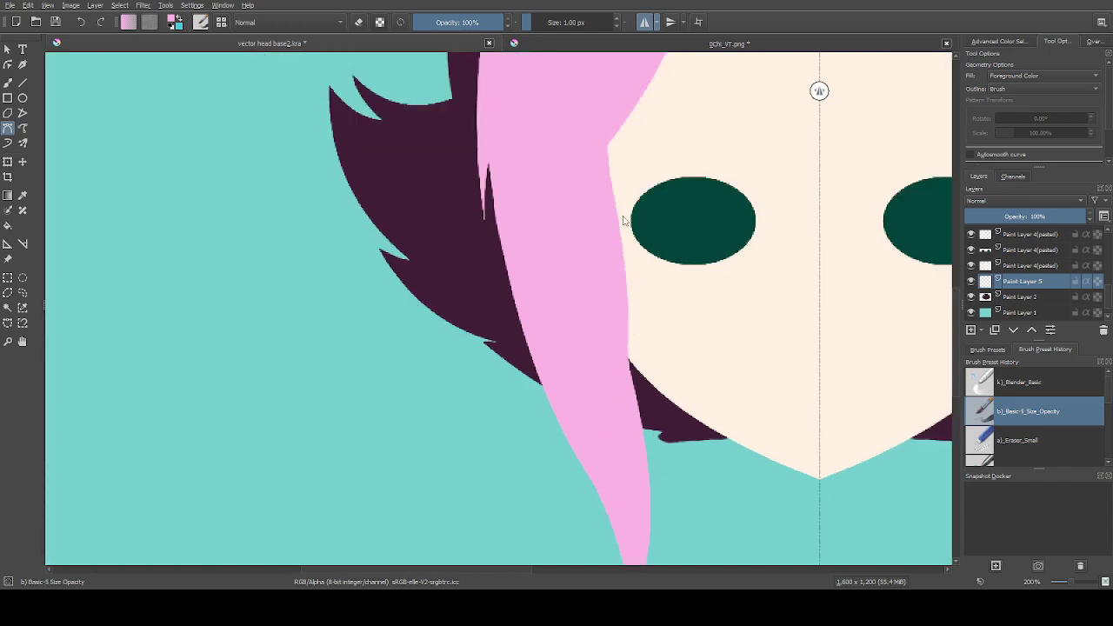
scroll(606, 146, down, 1)
click(607, 146)
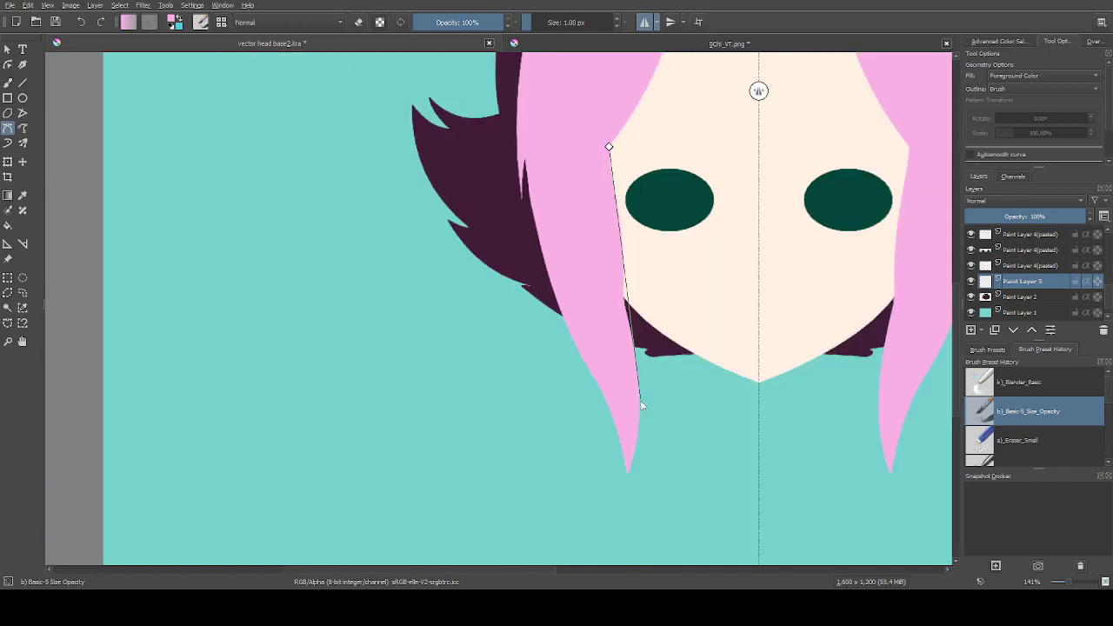
drag(633, 356, 600, 226)
click(609, 146)
scroll(590, 262, down, 1)
scroll(589, 264, down, 1)
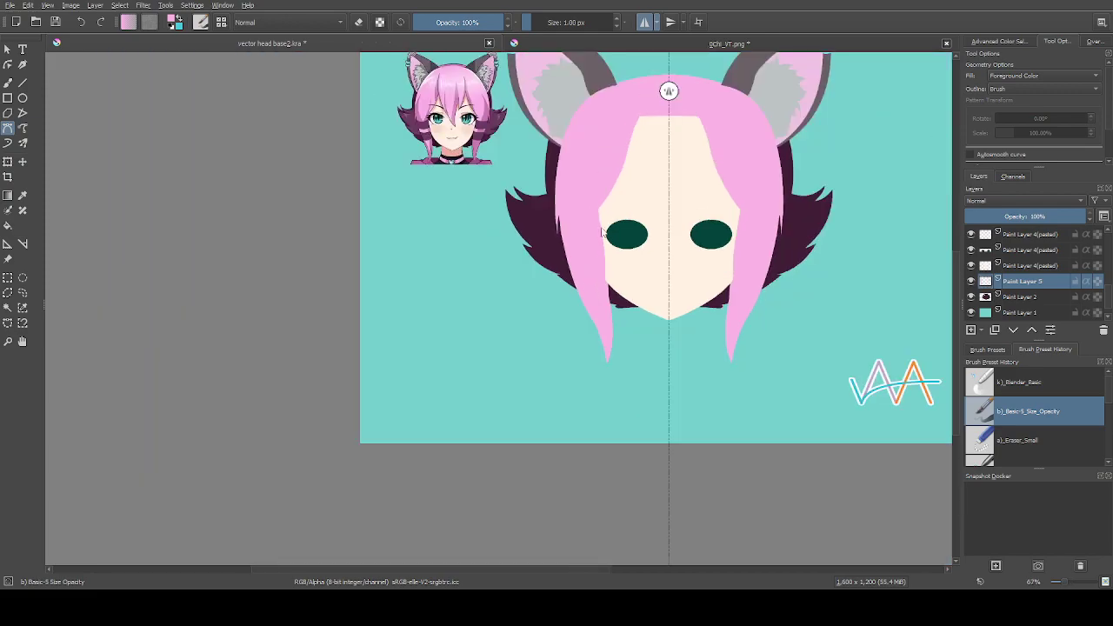
Return to the pink hair layer and straighten the strand's inner edge beside the eye with an Eraser Small path
scroll(600, 232, up, 1)
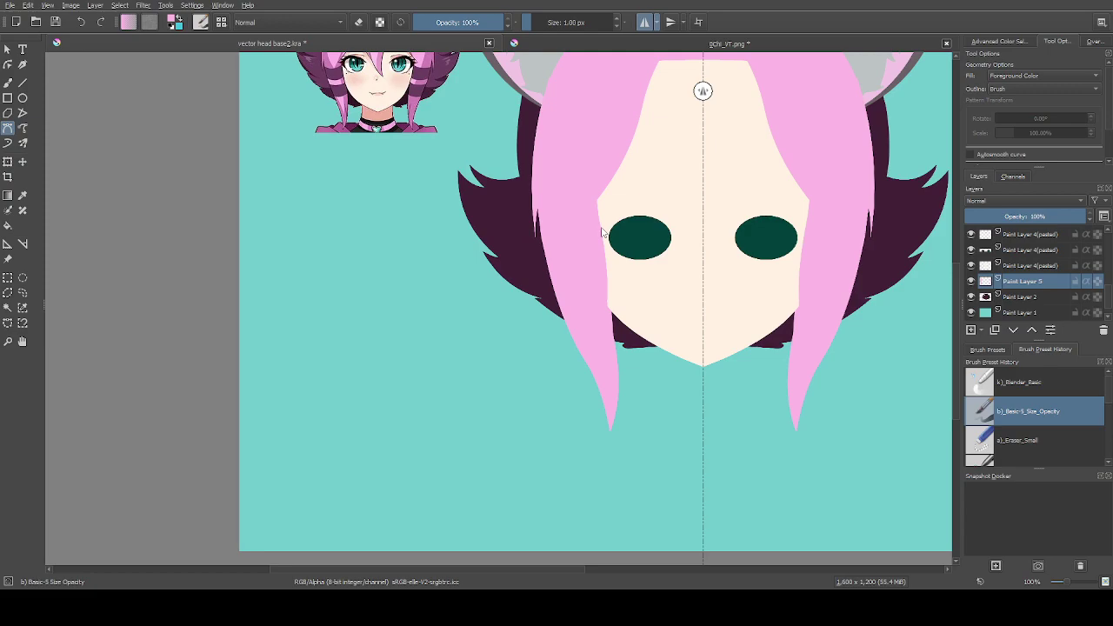
scroll(1013, 265, up, 3)
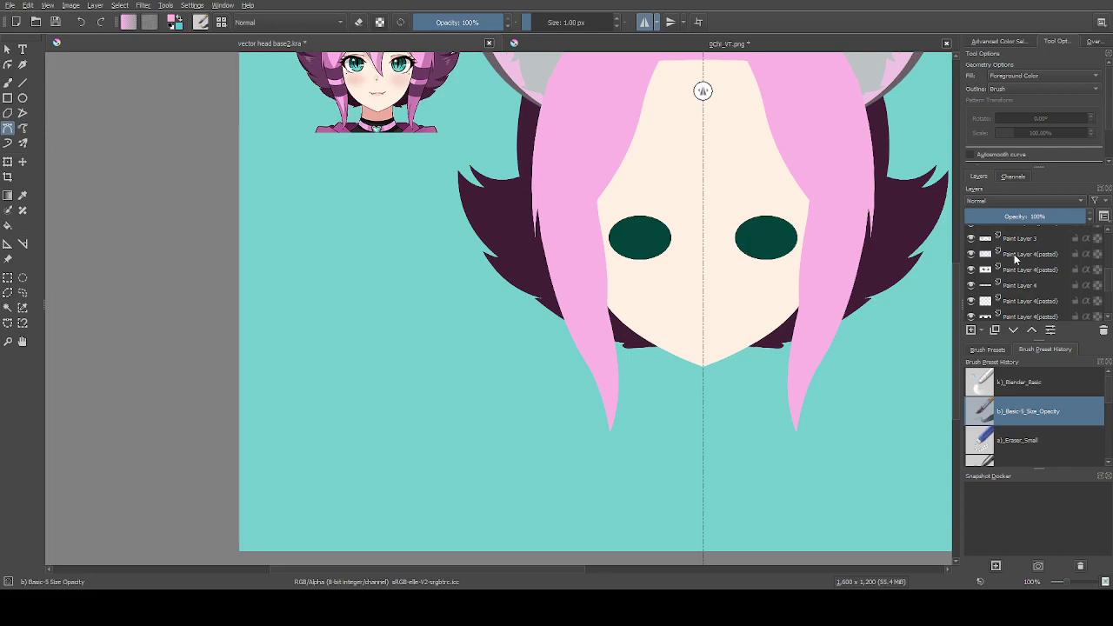
scroll(1013, 261, down, 3)
click(1009, 237)
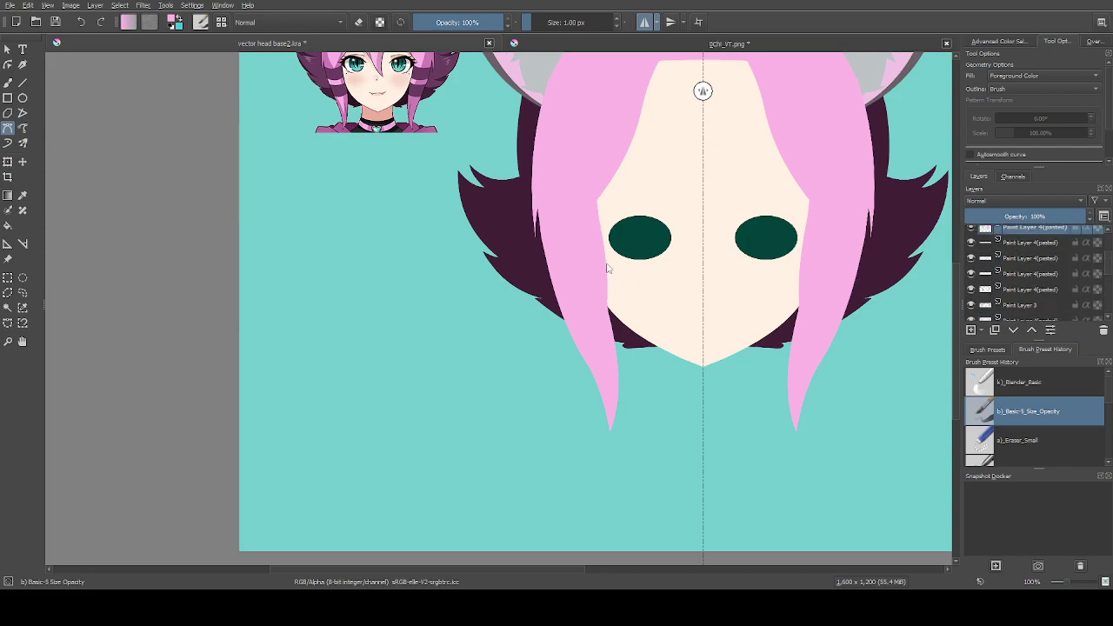
click(1024, 439)
click(596, 205)
click(614, 286)
key(Escape)
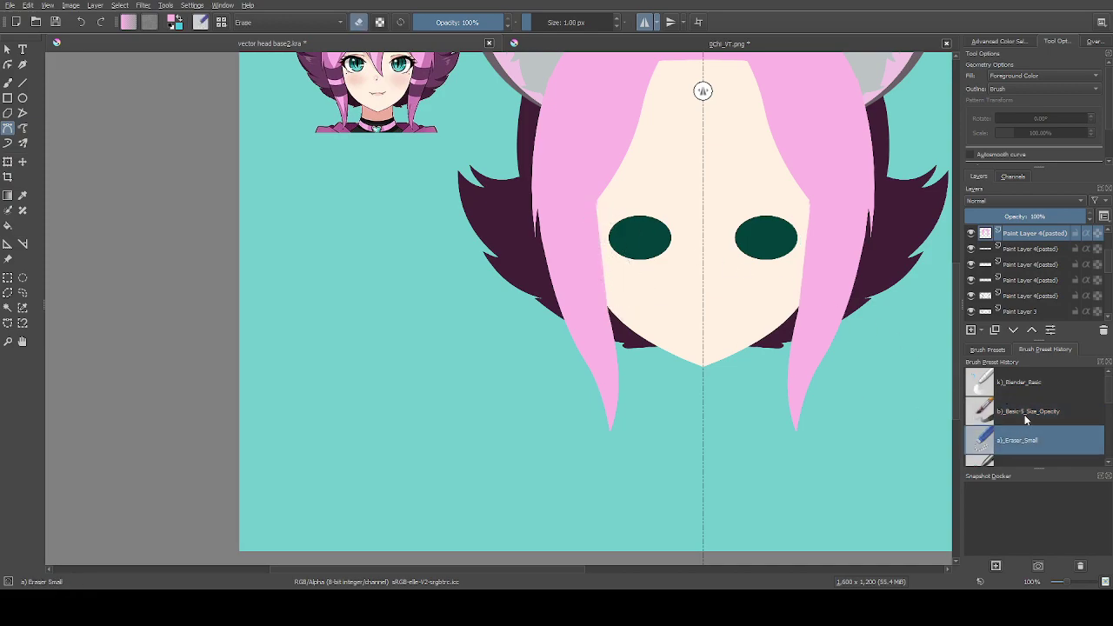
Erase the small bump at the pink hair's inner corner beside the eye with a closed path
scroll(719, 246, up, 3)
scroll(487, 185, up, 1)
click(433, 165)
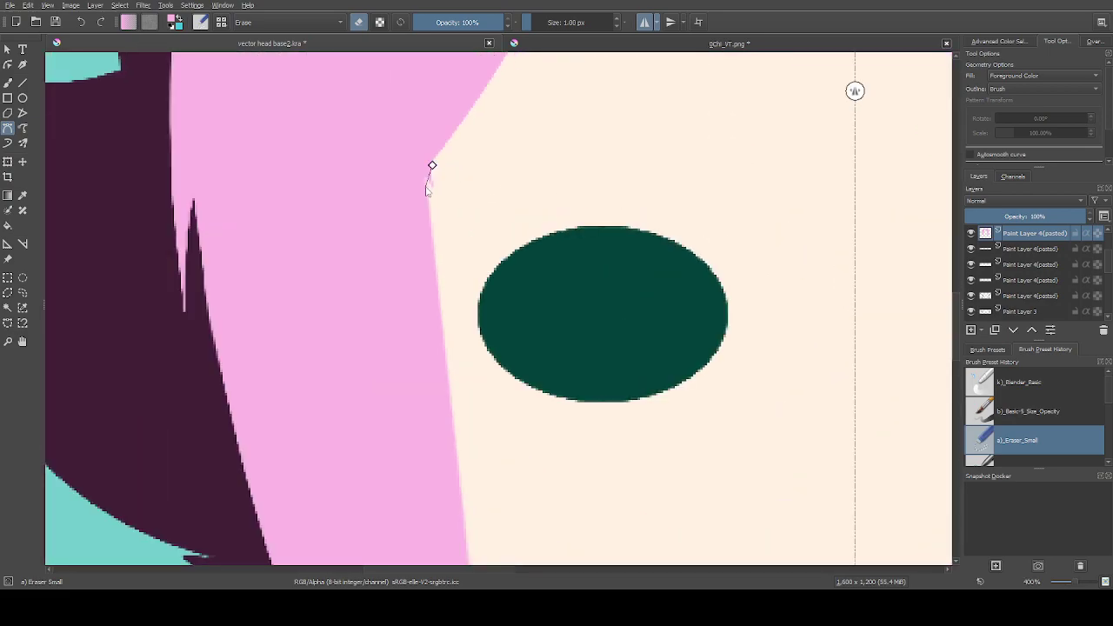
click(478, 232)
click(432, 165)
Start a Basic-5 Size Opacity path from the corner beside the eye down the long strand's inner edge, curving it past the cheek
click(1000, 407)
click(427, 168)
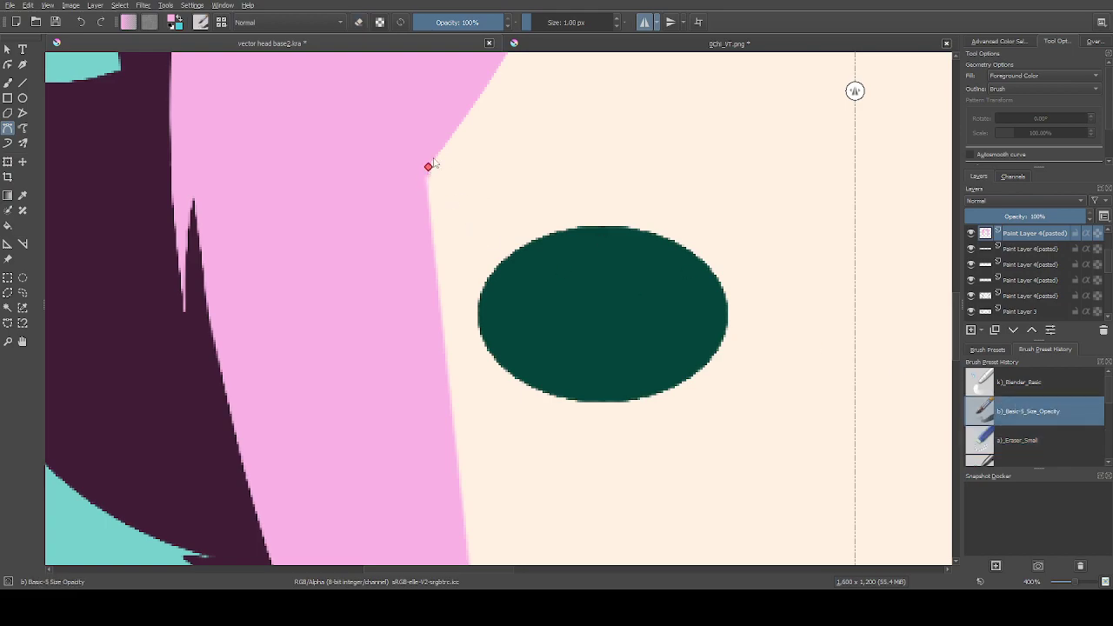
scroll(474, 234, down, 5)
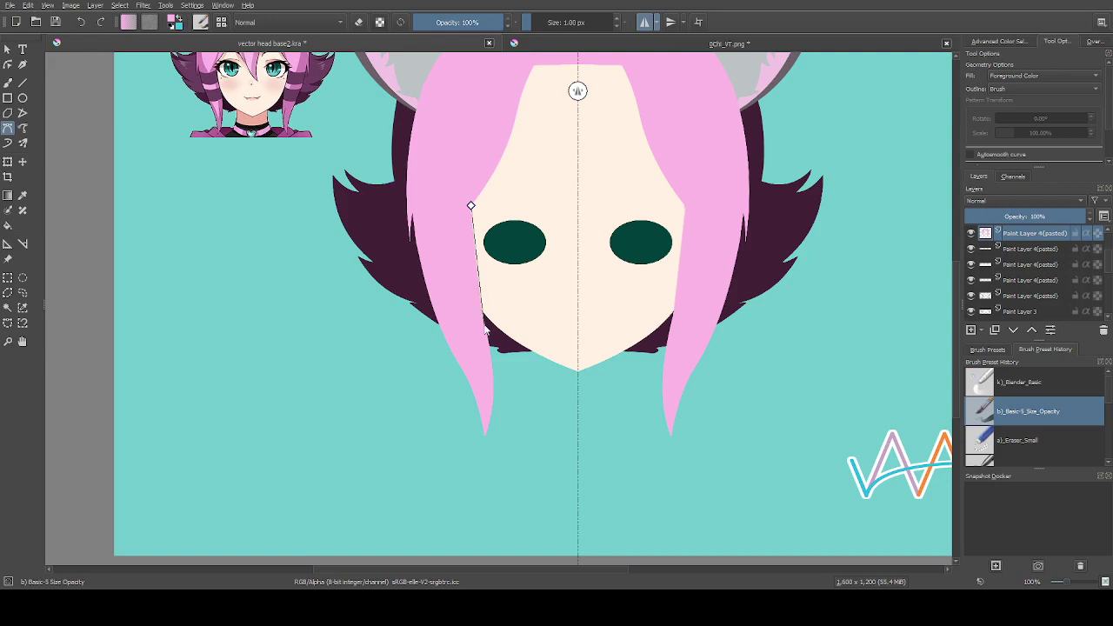
drag(486, 331, 492, 400)
scroll(483, 317, up, 2)
scroll(483, 318, up, 1)
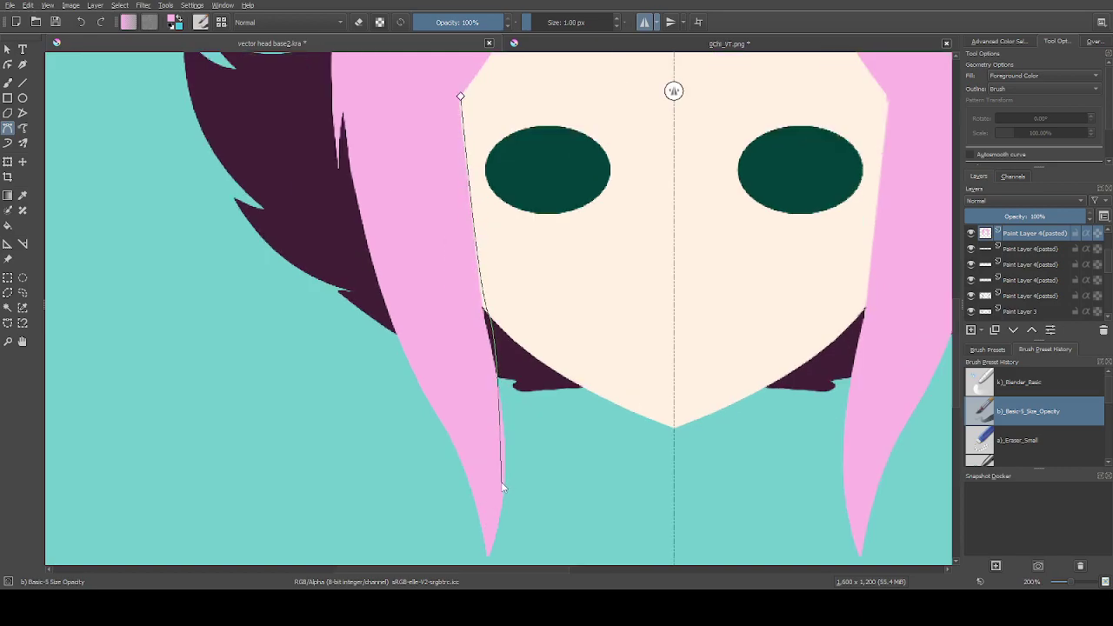
Close the pink fill along the inner edge of the left side lock, from the cheek down to its tip
click(461, 97)
scroll(447, 349, down, 3)
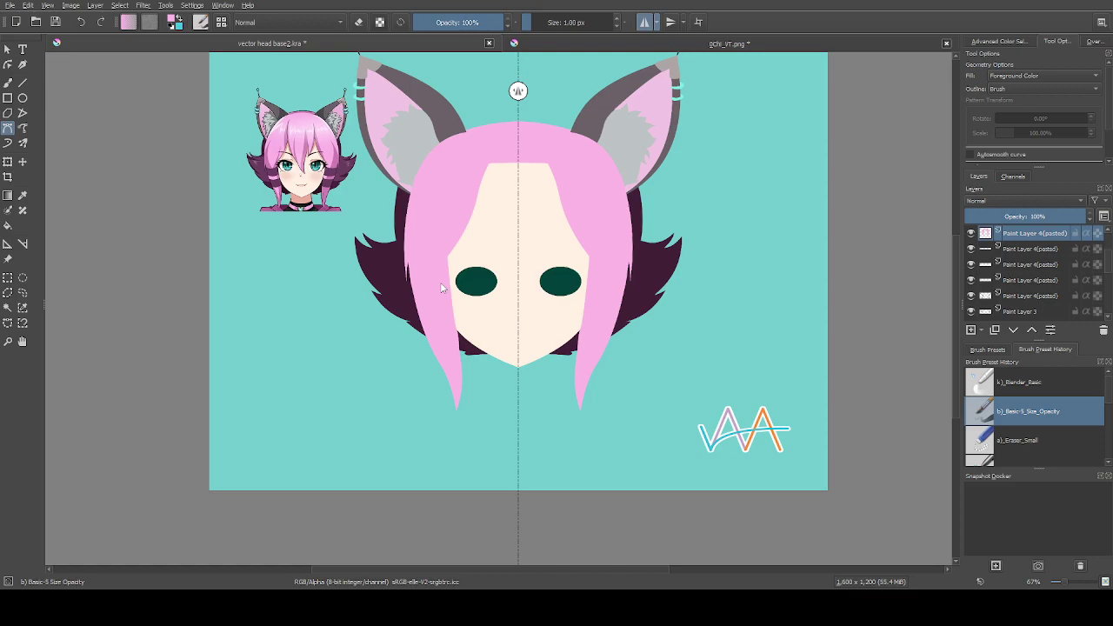
scroll(441, 288, up, 1)
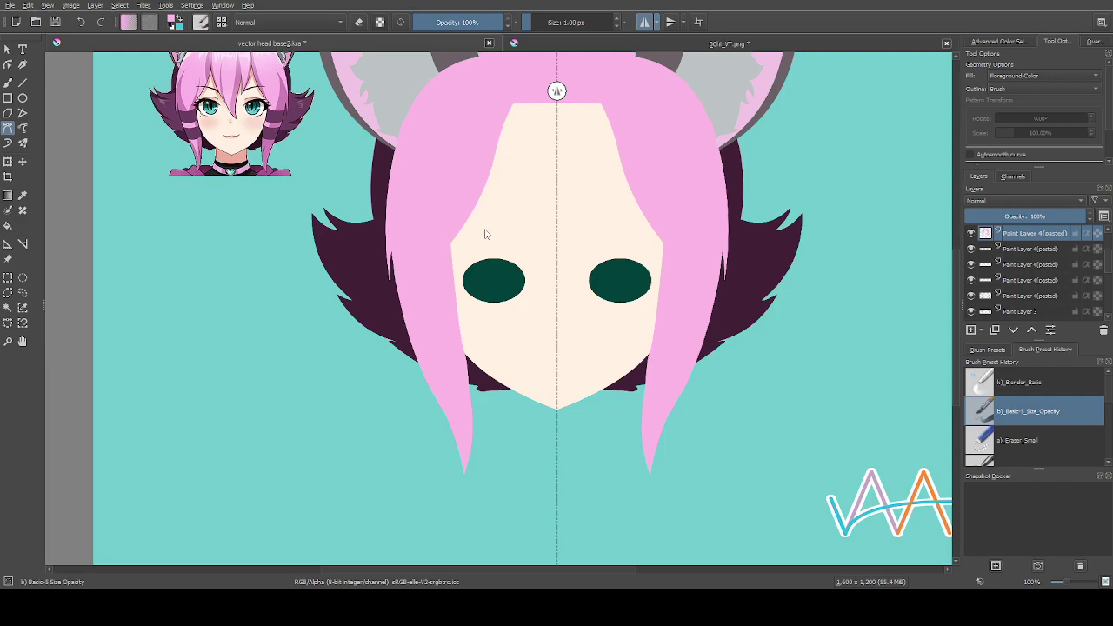
Compare the flat hair shapes with the reference character by repeatedly showing and hiding the Paint Layer 5(pasted) layer
scroll(1053, 300, up, 2)
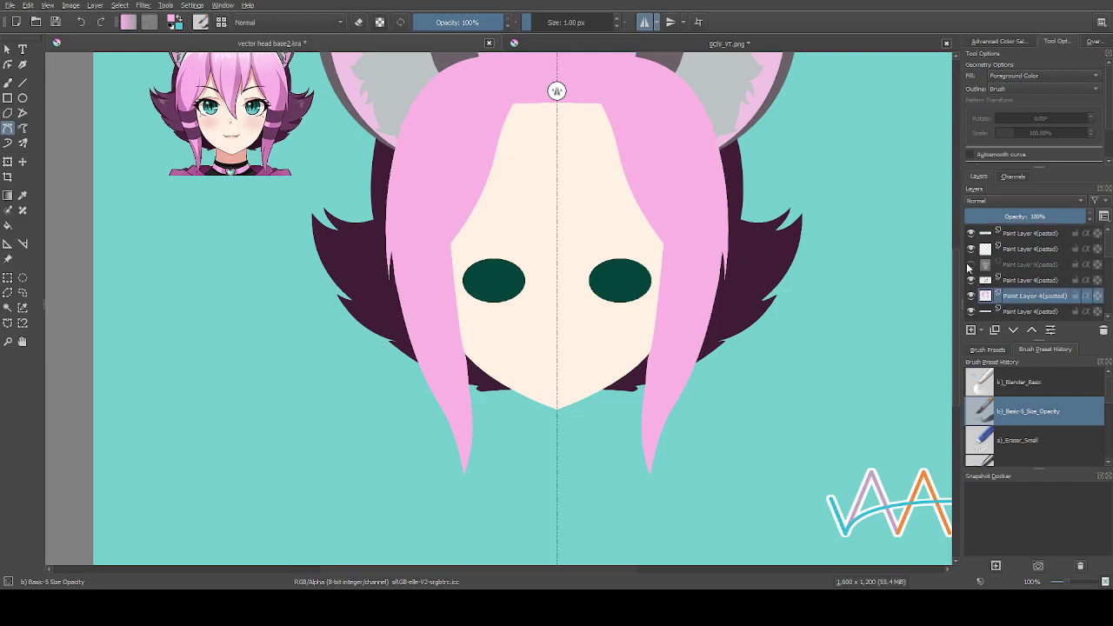
click(972, 266)
click(971, 266)
click(971, 266)
click(971, 266)
click(971, 266)
click(971, 266)
click(971, 266)
click(971, 266)
click(971, 266)
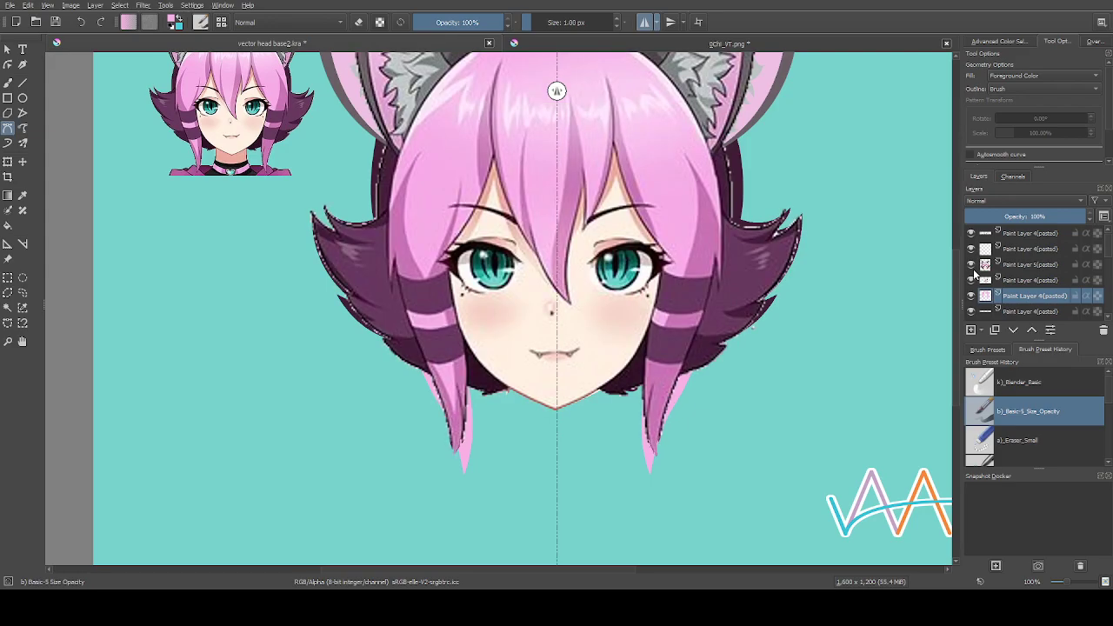
click(972, 267)
click(972, 267)
click(972, 267)
click(972, 267)
click(972, 267)
click(972, 267)
click(972, 267)
click(972, 267)
click(972, 267)
click(973, 267)
click(972, 267)
click(972, 267)
click(972, 267)
Erase a sliver along the lower inner edge of the left side lock with a filled path using the a)_Eraser_Small preset
scroll(536, 383, down, 2)
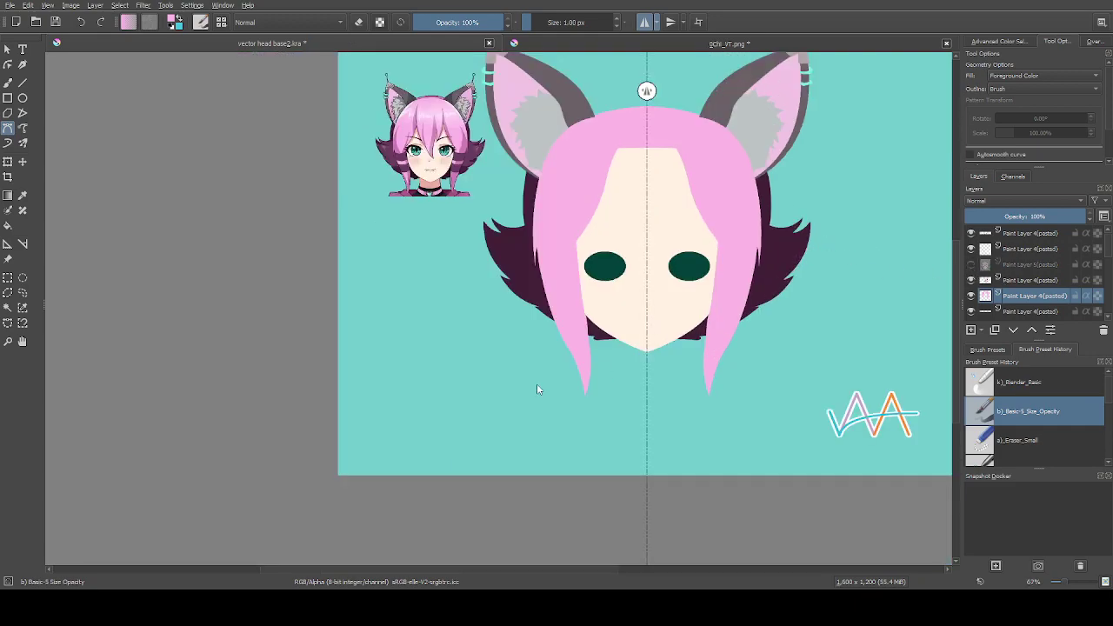
scroll(595, 349, up, 3)
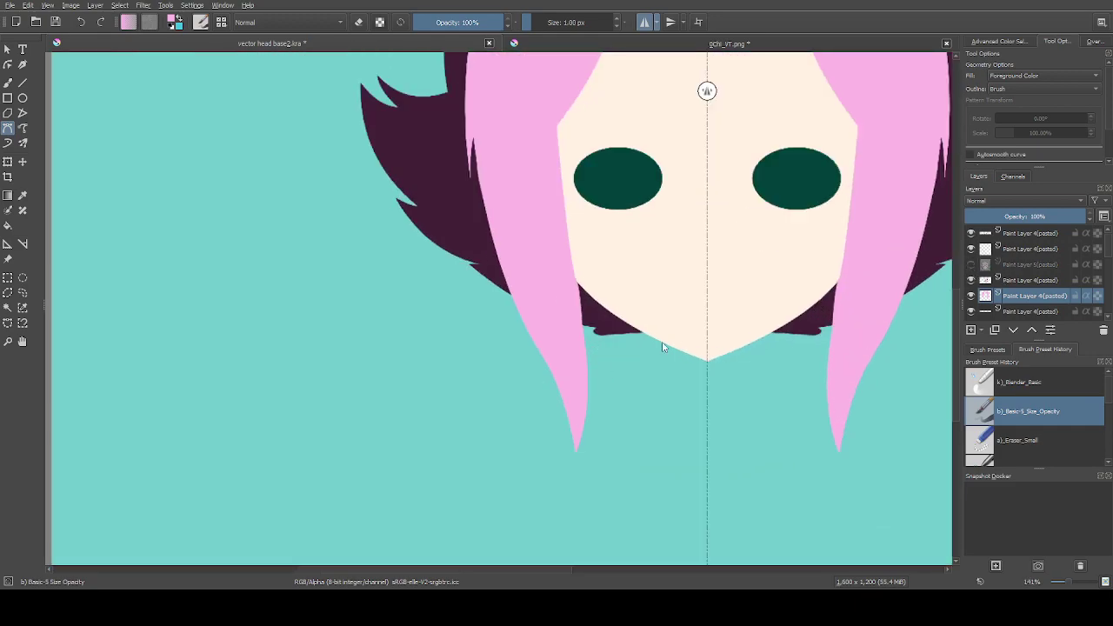
click(1014, 437)
scroll(736, 407, down, 2)
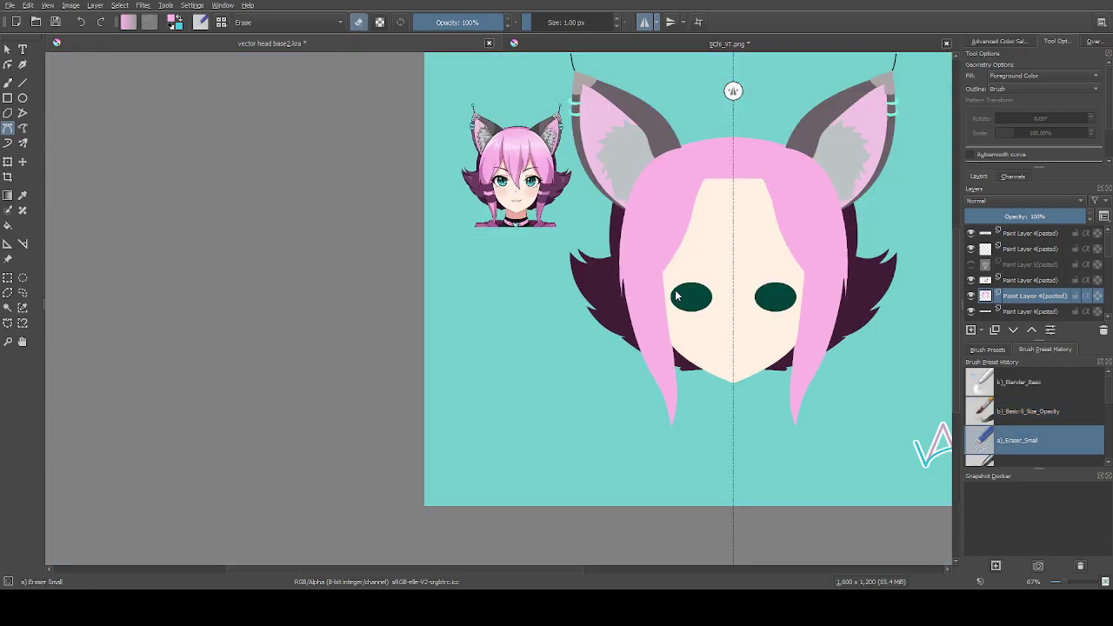
scroll(680, 306, up, 1)
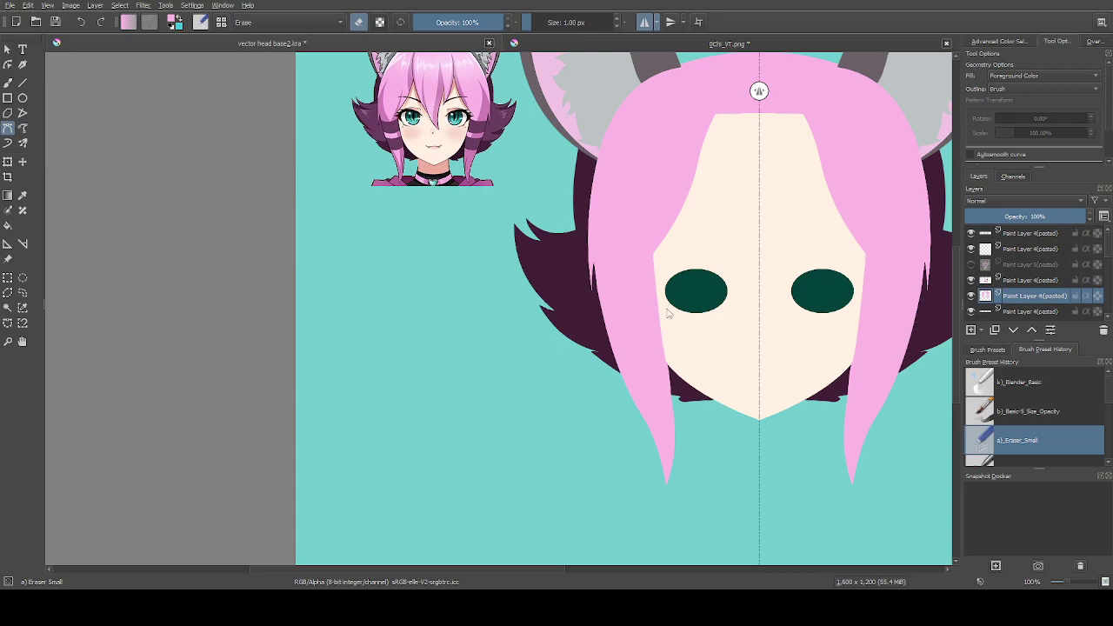
click(664, 359)
click(660, 499)
click(663, 359)
scroll(802, 348, up, 1)
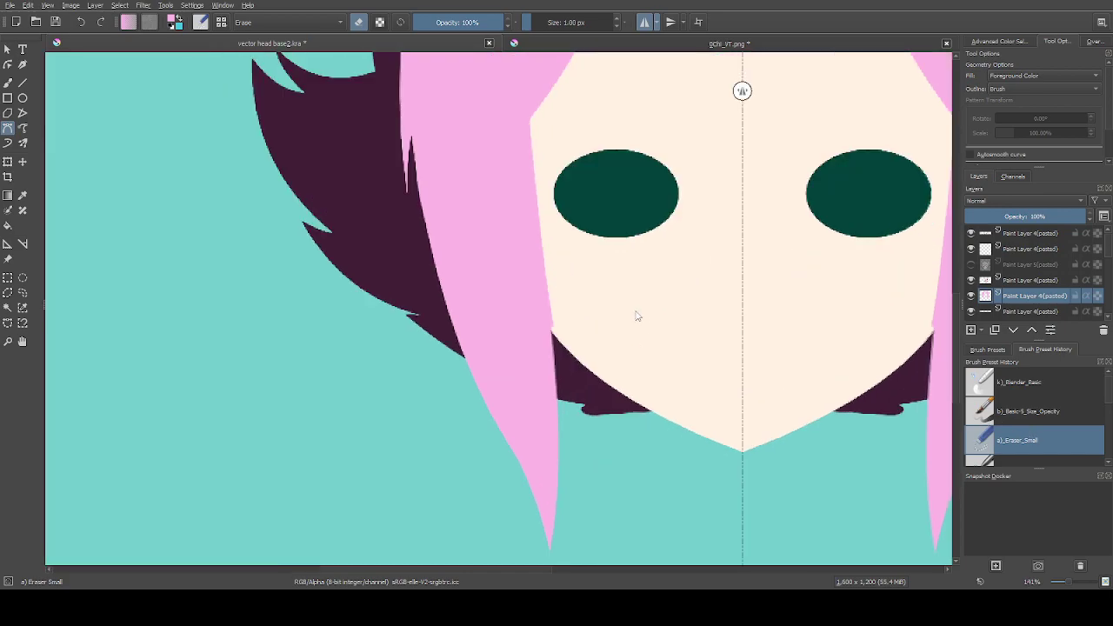
Trim the left side lock's inner edge beside the eye with a slightly curved erasing path
scroll(572, 367, up, 1)
scroll(563, 331, down, 1)
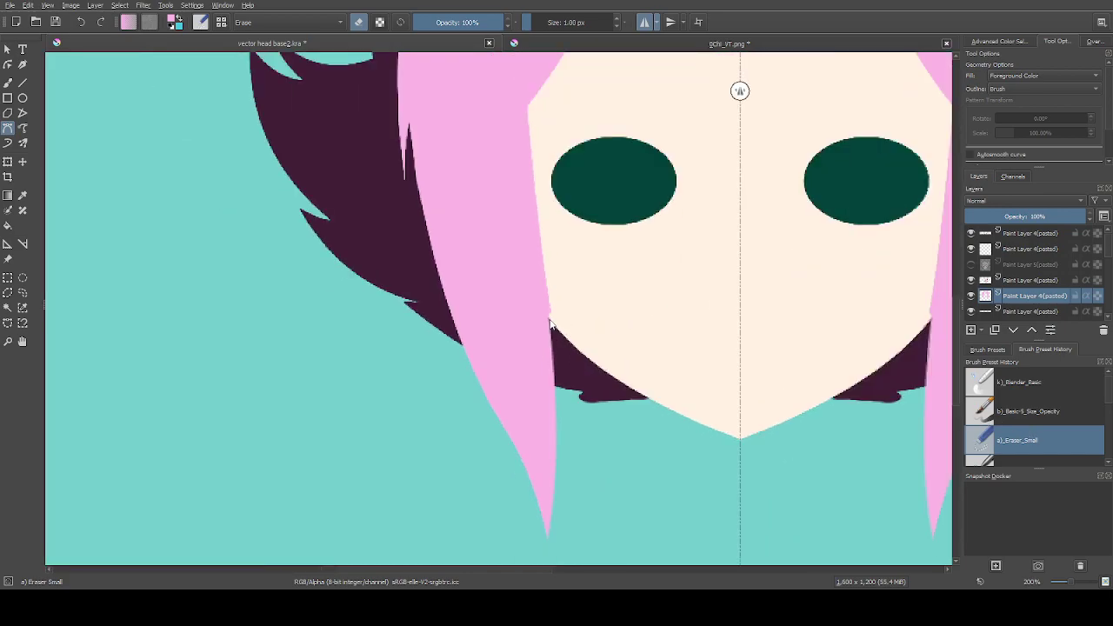
click(549, 321)
drag(528, 110, 531, 100)
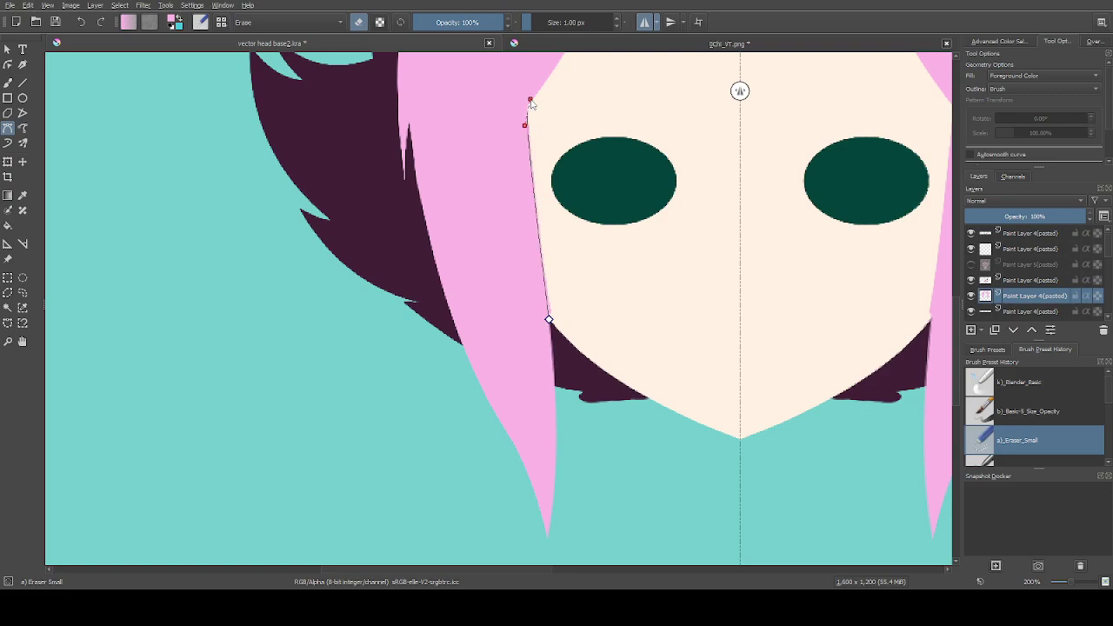
click(549, 321)
scroll(571, 357, down, 2)
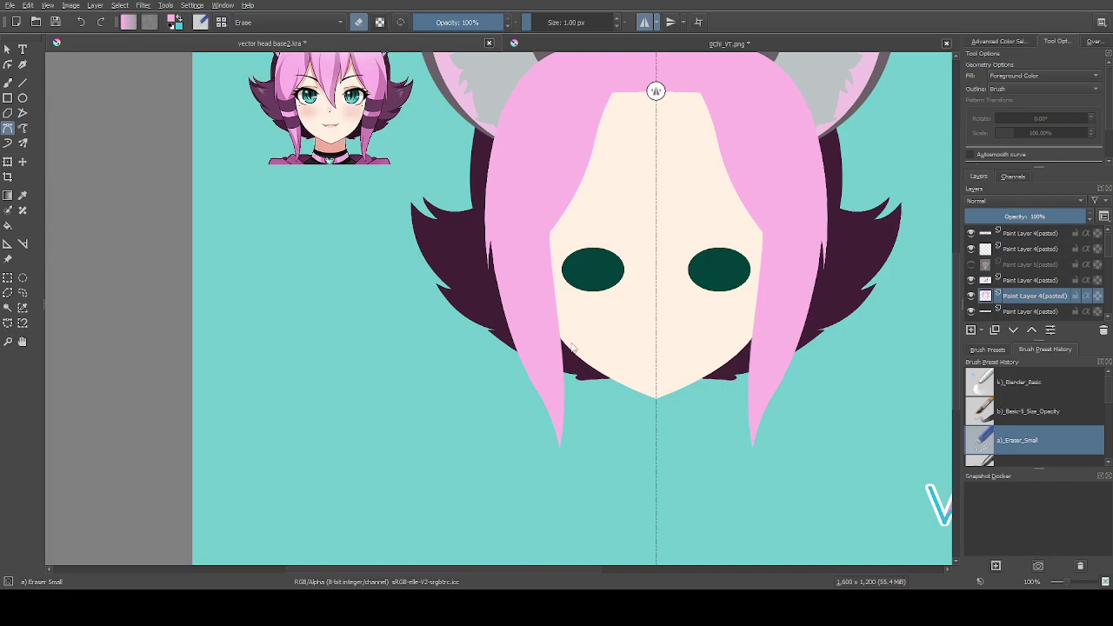
Erase the long curved tip of the left side lock with a closed path below the jaw
scroll(571, 348, up, 1)
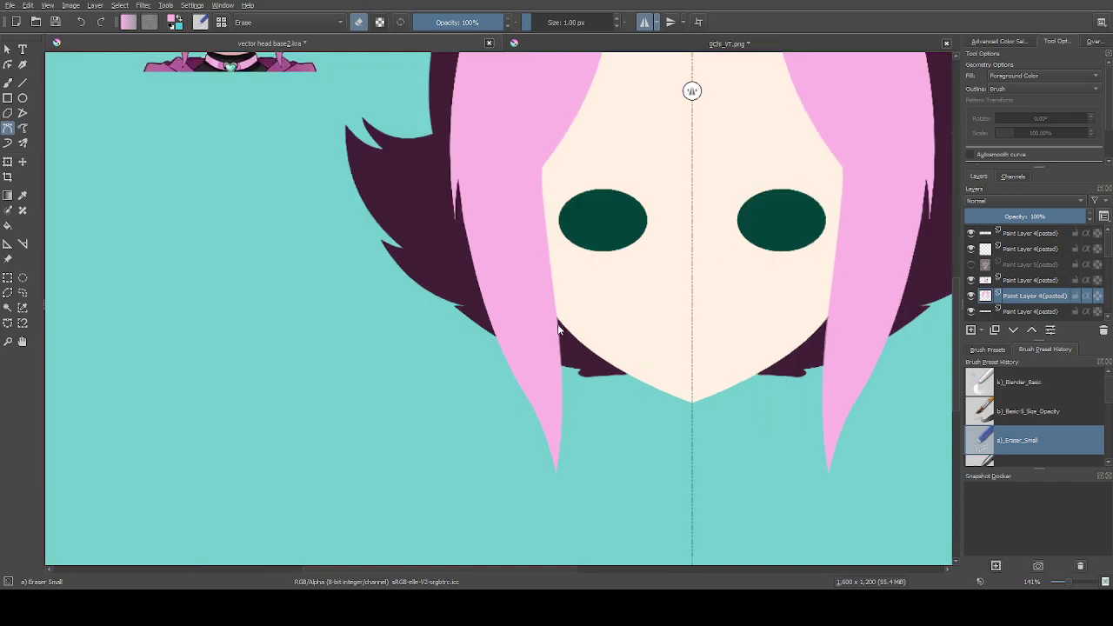
scroll(560, 328, down, 1)
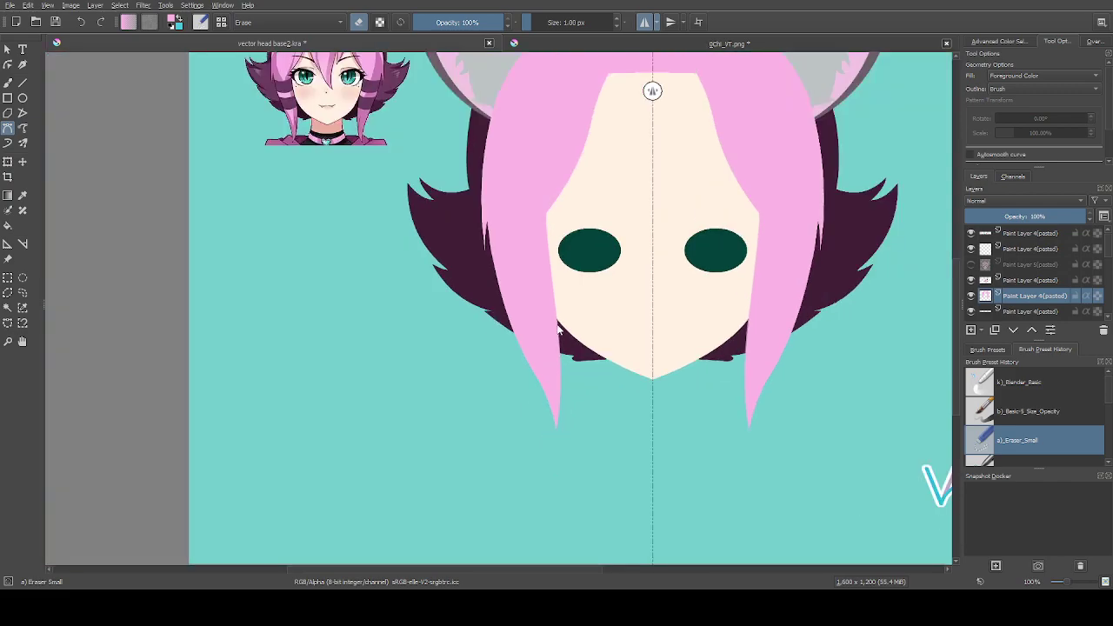
click(556, 328)
drag(555, 456, 547, 496)
click(556, 331)
drag(501, 485, 490, 504)
key(Return)
click(981, 416)
click(543, 422)
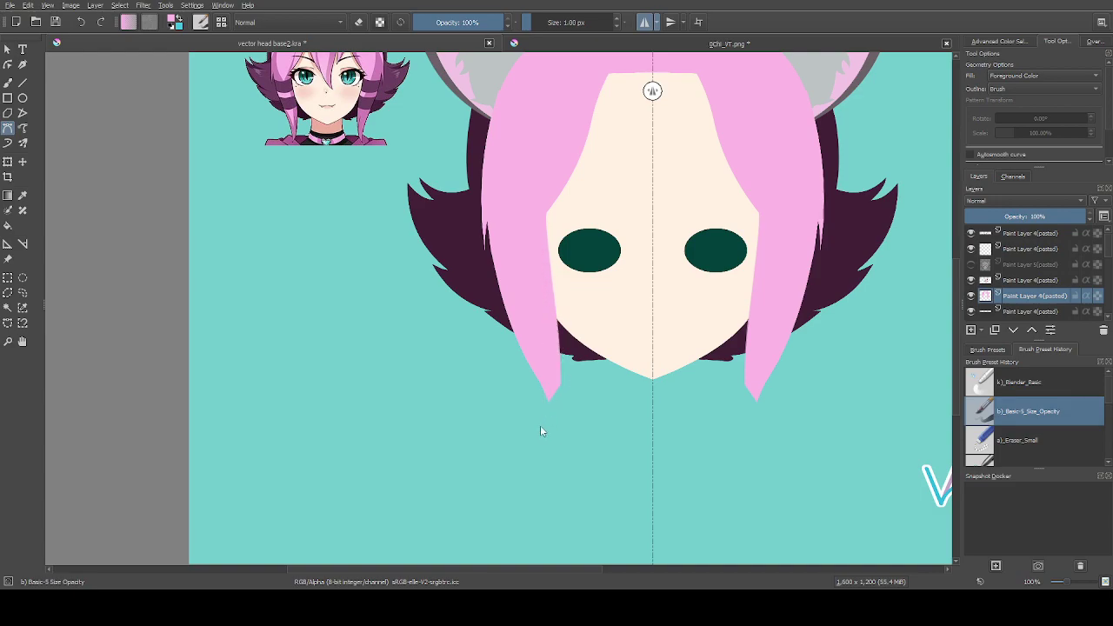
Cut the inner side of the shortened left lock into a straight-edged point with a triangular erasing path
click(1016, 441)
click(542, 460)
click(597, 463)
click(564, 338)
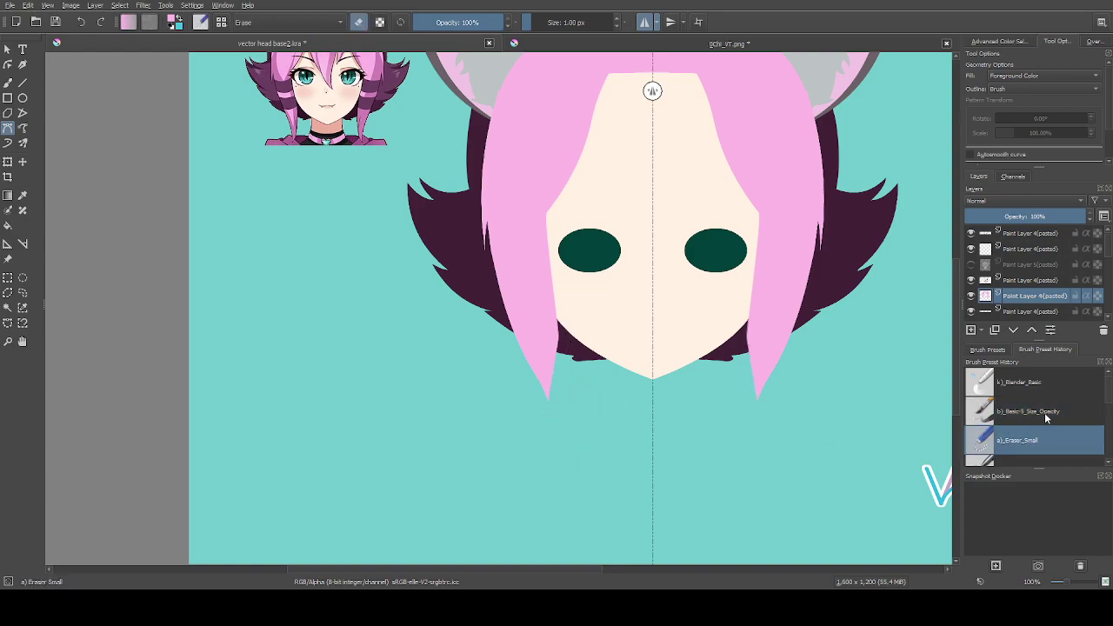
Draw a curved pink extension along the lower inner edge and tip of the left lock with the b)_Basic-5_Size_Opacity preset
click(1035, 411)
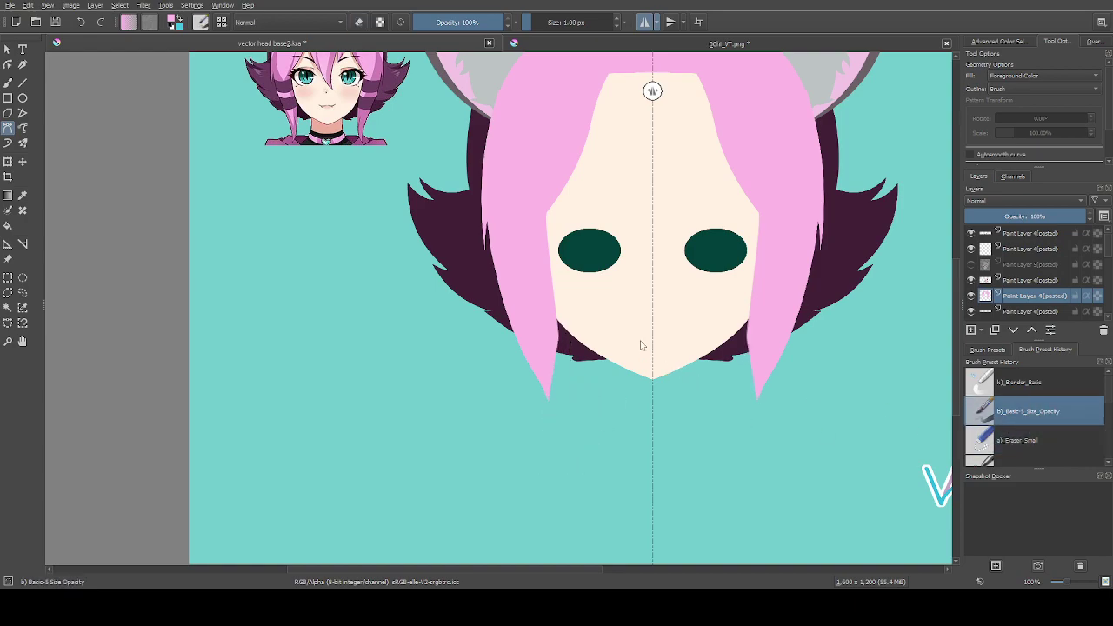
click(557, 334)
drag(549, 417, 538, 443)
key(BackSpace)
click(548, 419)
drag(558, 324, 552, 249)
mouse_move(547, 417)
mouse_down()
mouse_move(544, 432)
mouse_move(549, 418)
mouse_up()
scroll(549, 417, up, 1)
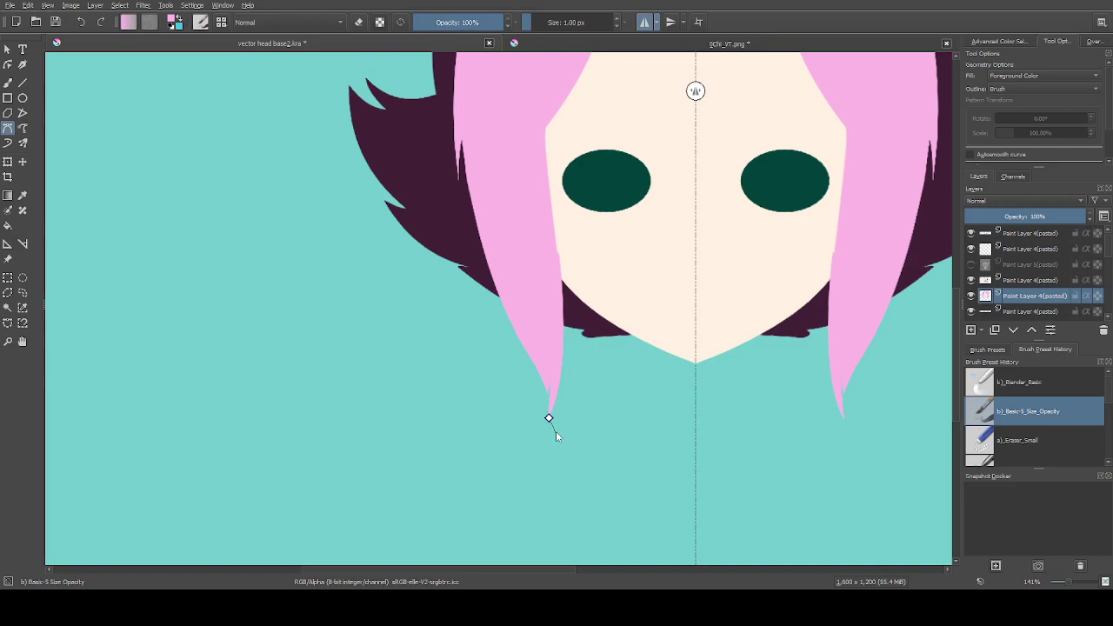
Carve an inward curve into the lower outer edge of the left lock with an erasing path
click(1013, 442)
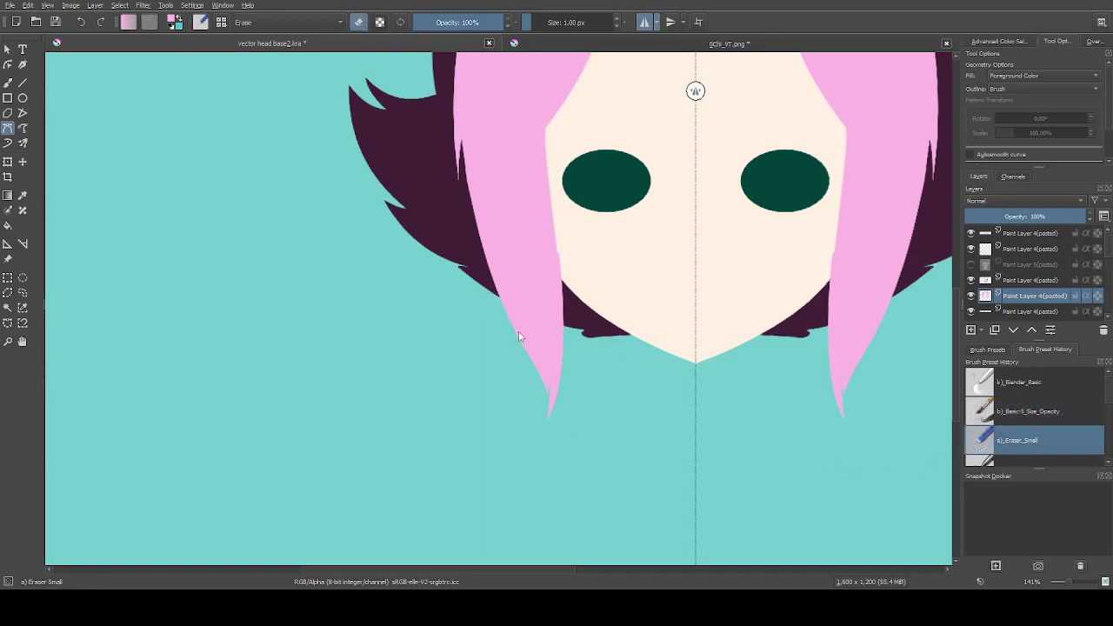
scroll(519, 336, down, 2)
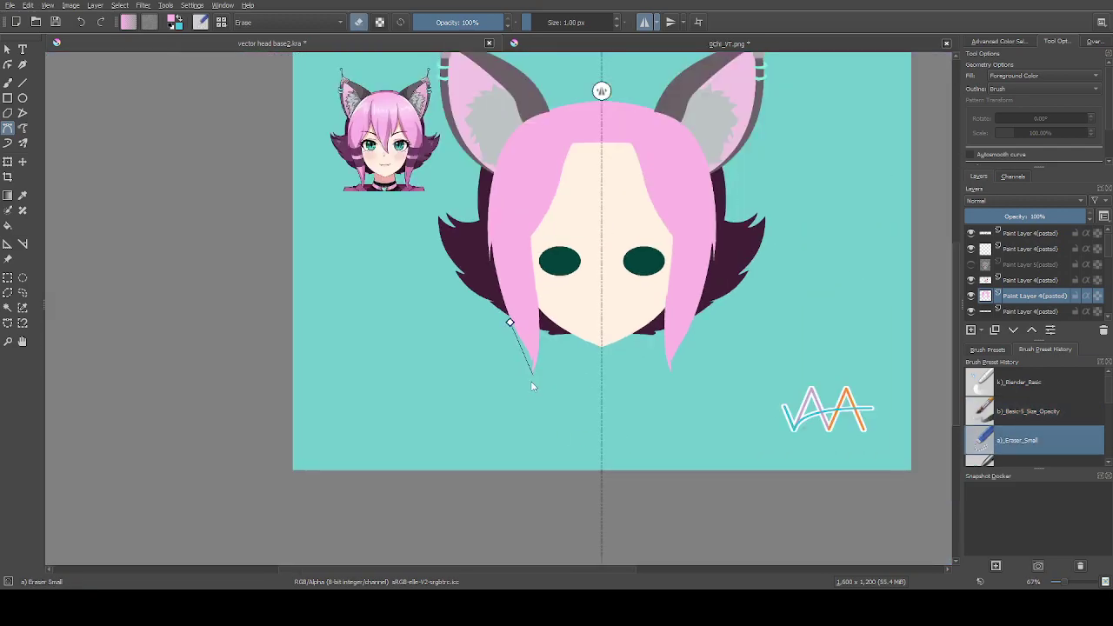
drag(527, 377, 516, 409)
key(Return)
Fill a pink curved path from the left lock's tip up its outer edge and back to smooth its outline
key(/)
scroll(522, 309, up, 2)
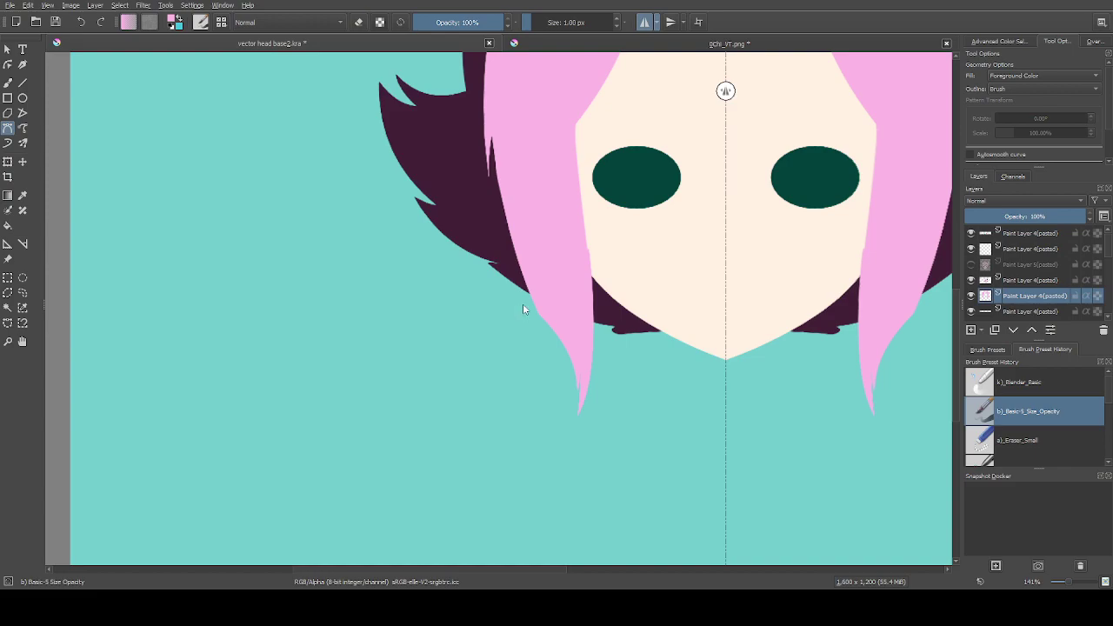
scroll(539, 321, up, 2)
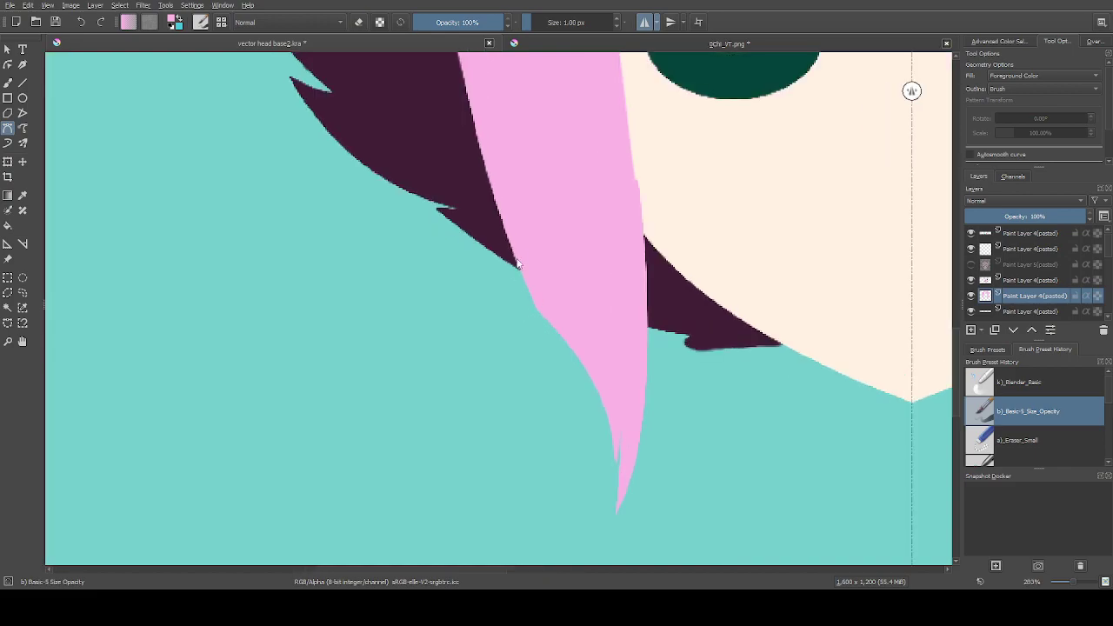
click(616, 512)
drag(555, 337, 470, 251)
scroll(498, 106, down, 5)
scroll(505, 113, up, 3)
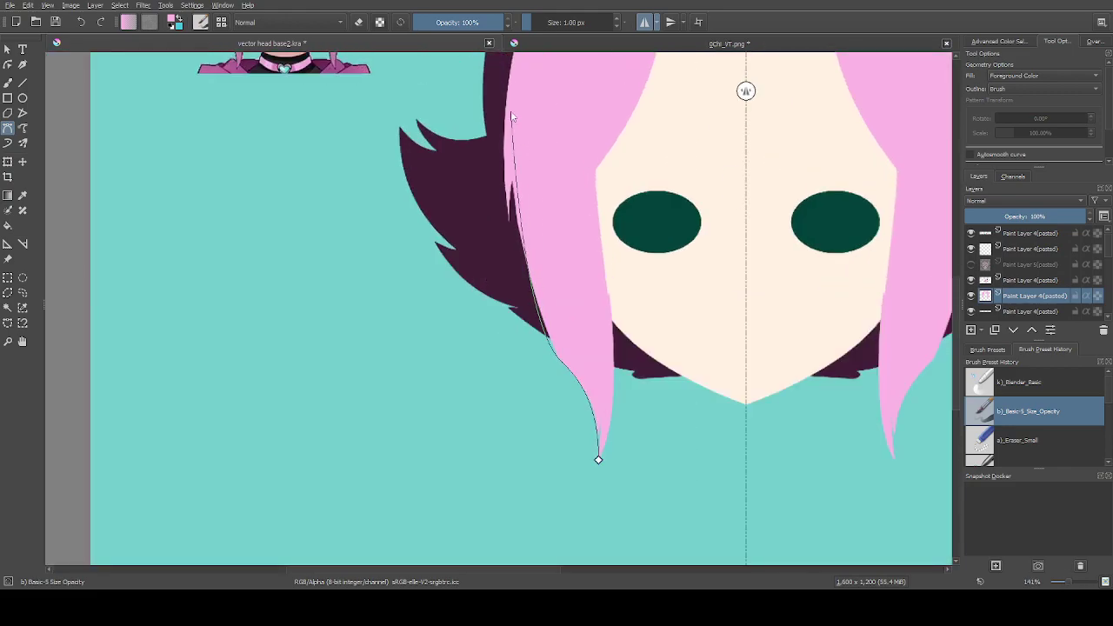
drag(509, 108, 537, 103)
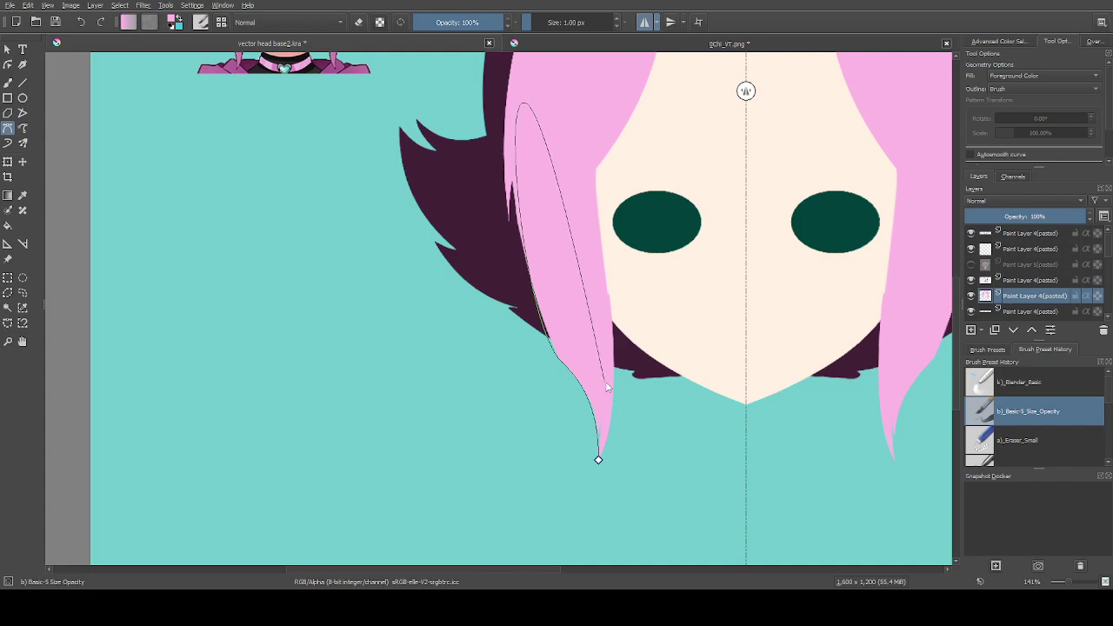
scroll(600, 441, up, 1)
scroll(608, 455, up, 1)
scroll(597, 494, down, 1)
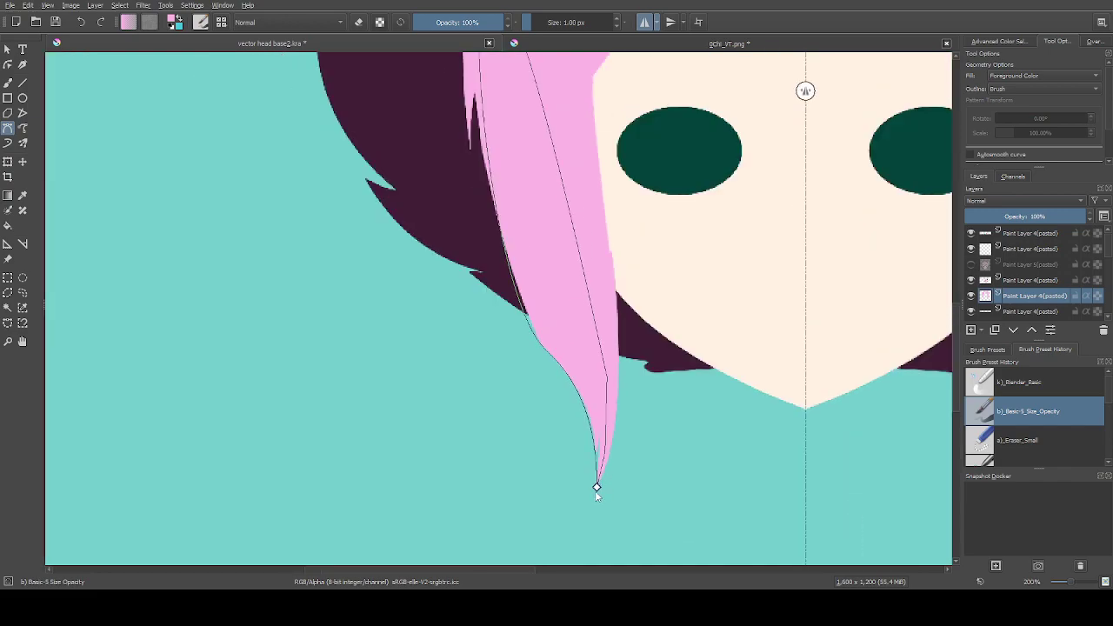
double_click(597, 490)
Erase along the left lock's outer edge from the notch beside the dark hair down to the tip
scroll(597, 492, down, 4)
scroll(595, 374, up, 1)
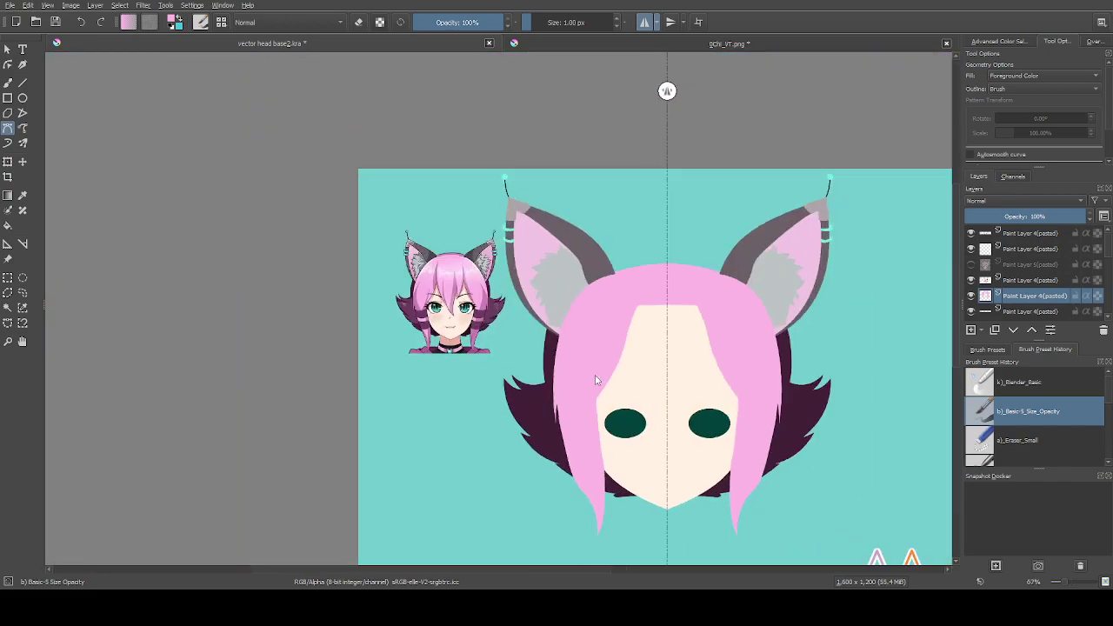
scroll(626, 400, up, 1)
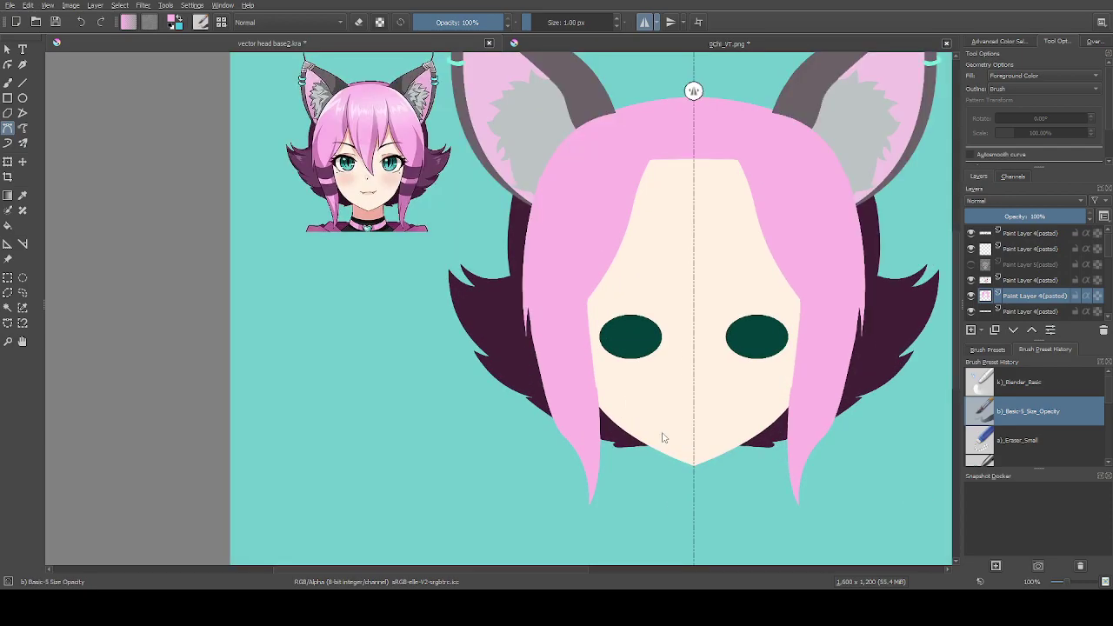
click(1009, 438)
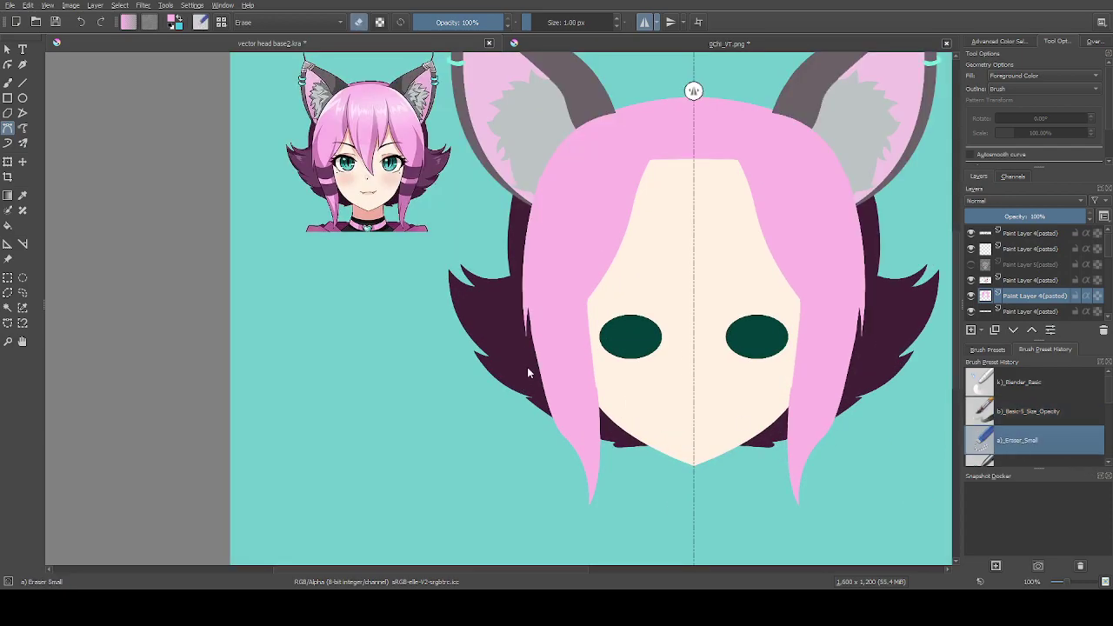
drag(528, 315, 591, 484)
drag(572, 438, 586, 472)
drag(568, 433, 570, 444)
click(528, 314)
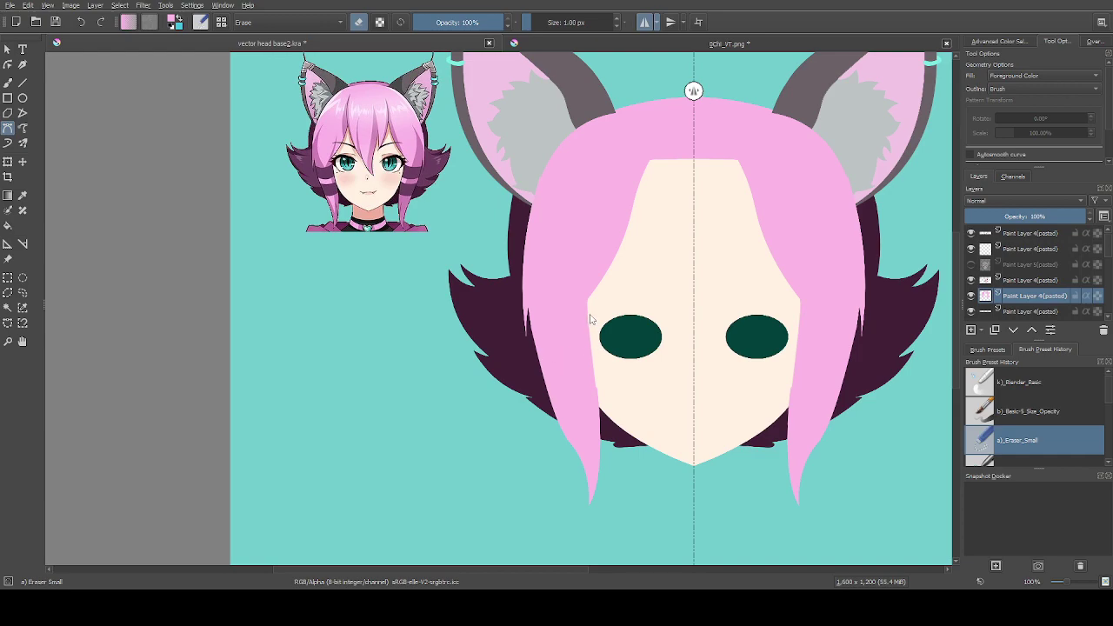
Erase the bump along the left lock's inner edge with a curved path from the tip to the cheek
scroll(605, 461, up, 1)
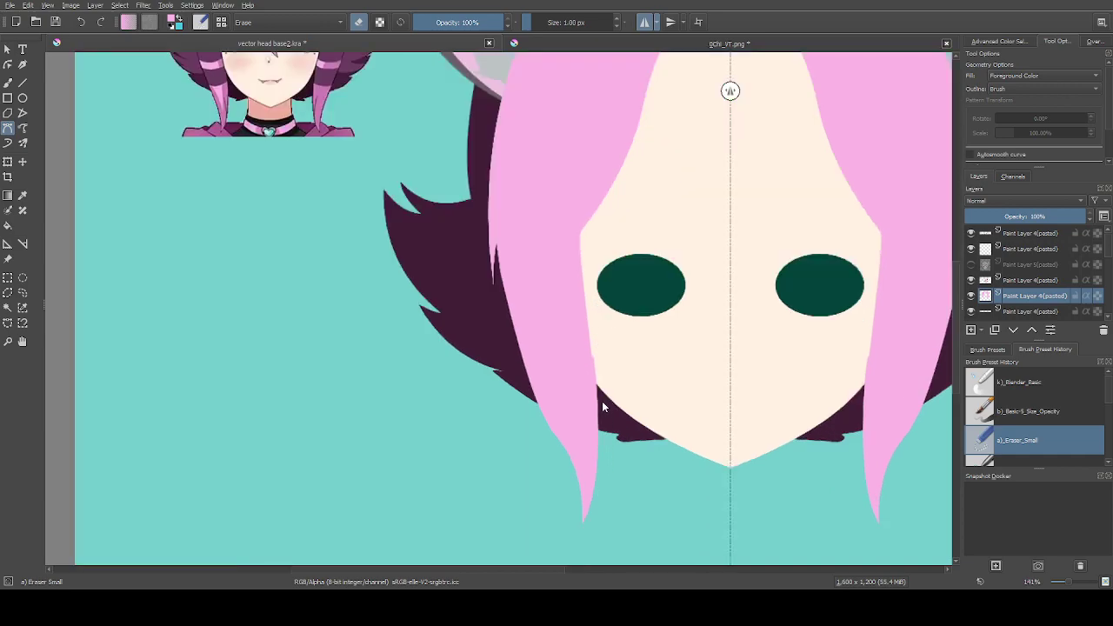
click(591, 522)
drag(590, 351, 584, 291)
click(674, 388)
click(675, 465)
click(591, 522)
scroll(725, 348, down, 1)
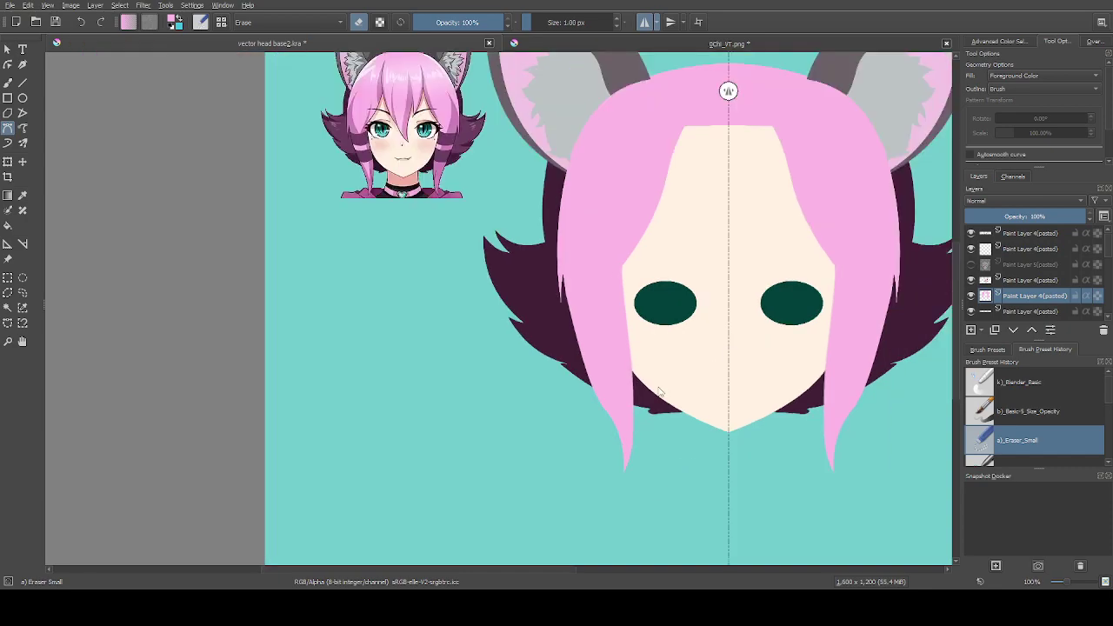
Erase the lower end of the left lock with closed paths, cutting it off near the jawline
click(643, 410)
click(557, 450)
click(602, 533)
click(673, 468)
click(641, 410)
click(638, 349)
click(561, 462)
click(607, 492)
click(658, 447)
click(640, 351)
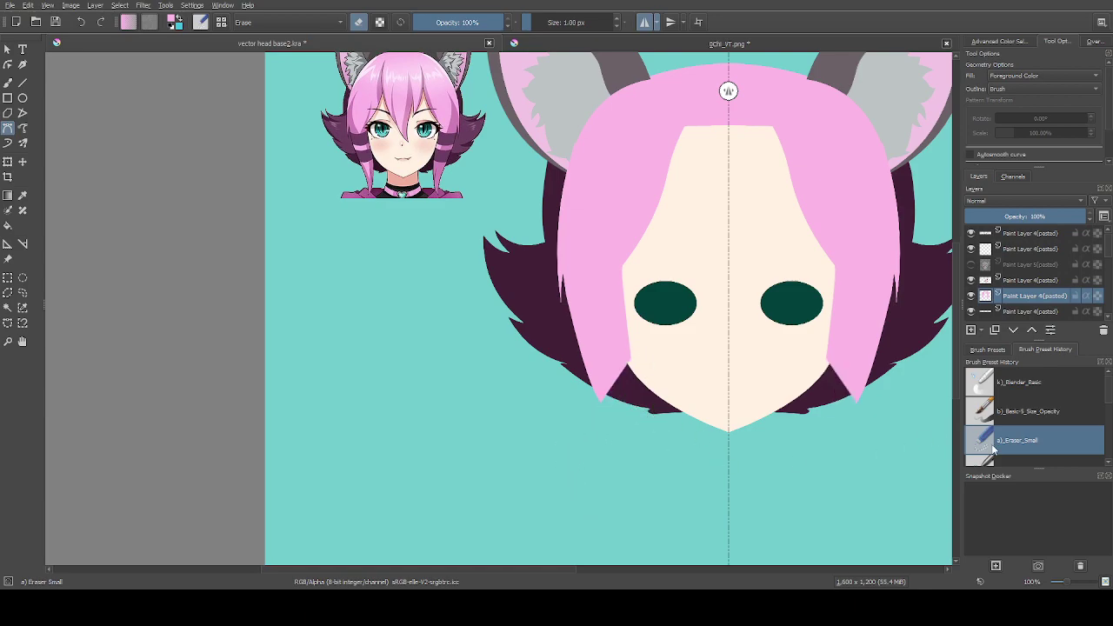
Erase the remaining outer point of the left lock with a diagonal cut from its outer edge to the jaw
click(1015, 414)
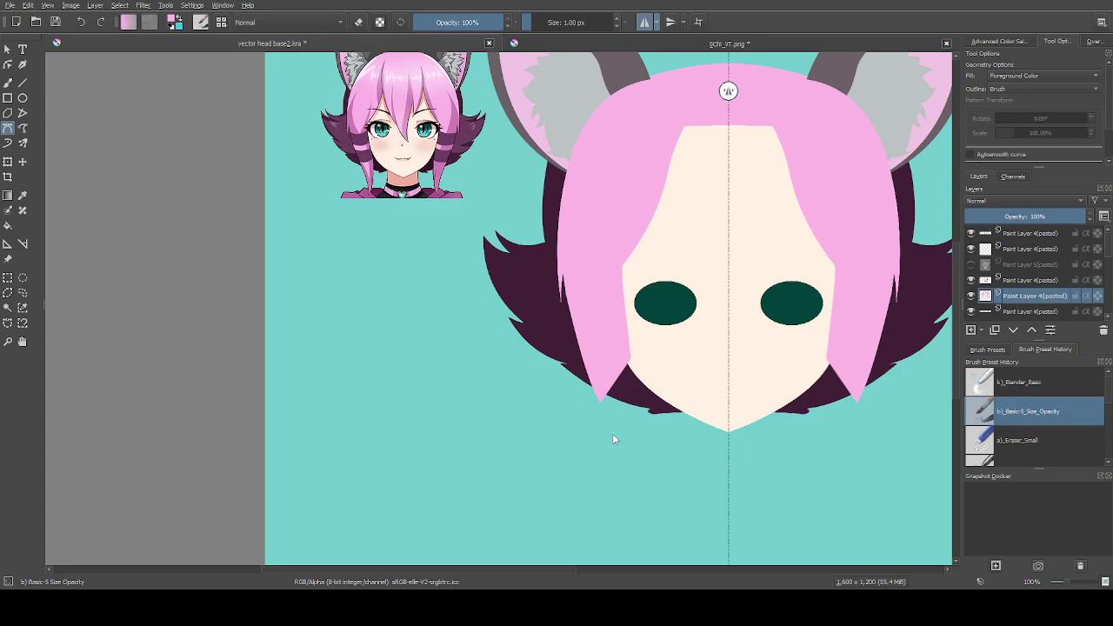
click(1001, 432)
click(560, 323)
click(680, 421)
click(503, 457)
click(501, 383)
click(560, 323)
Paint a tapering extension of the left pink lock with the Basic-5 Size Opacity brush, curving from its outer notch to a point below the jaw
click(1014, 411)
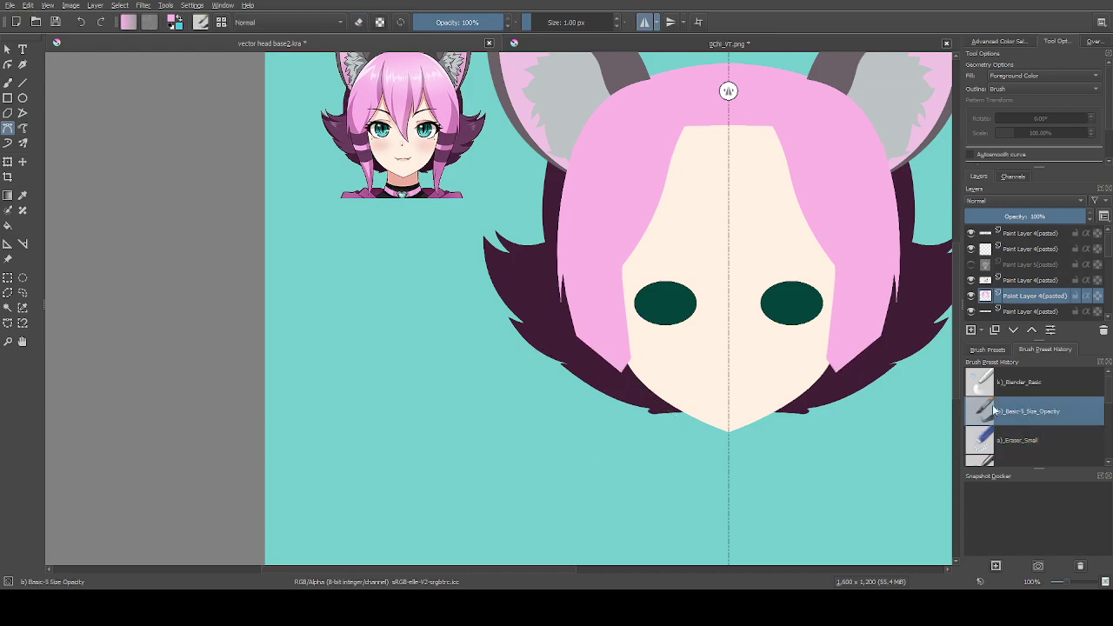
click(563, 270)
drag(598, 396, 624, 444)
click(623, 497)
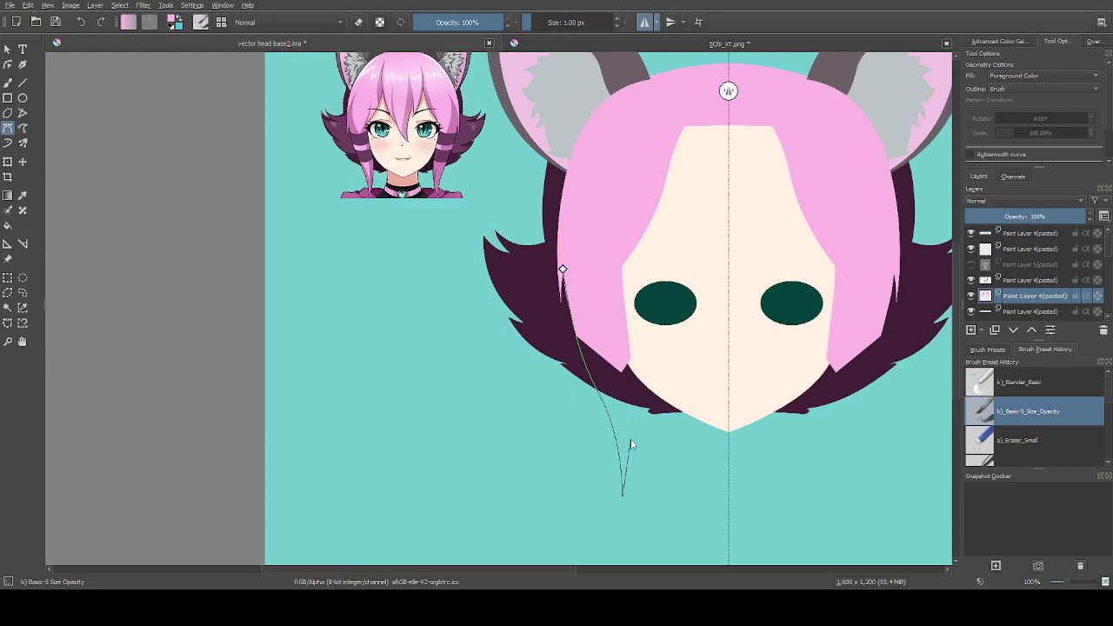
drag(637, 394, 631, 317)
drag(627, 351, 610, 245)
click(563, 270)
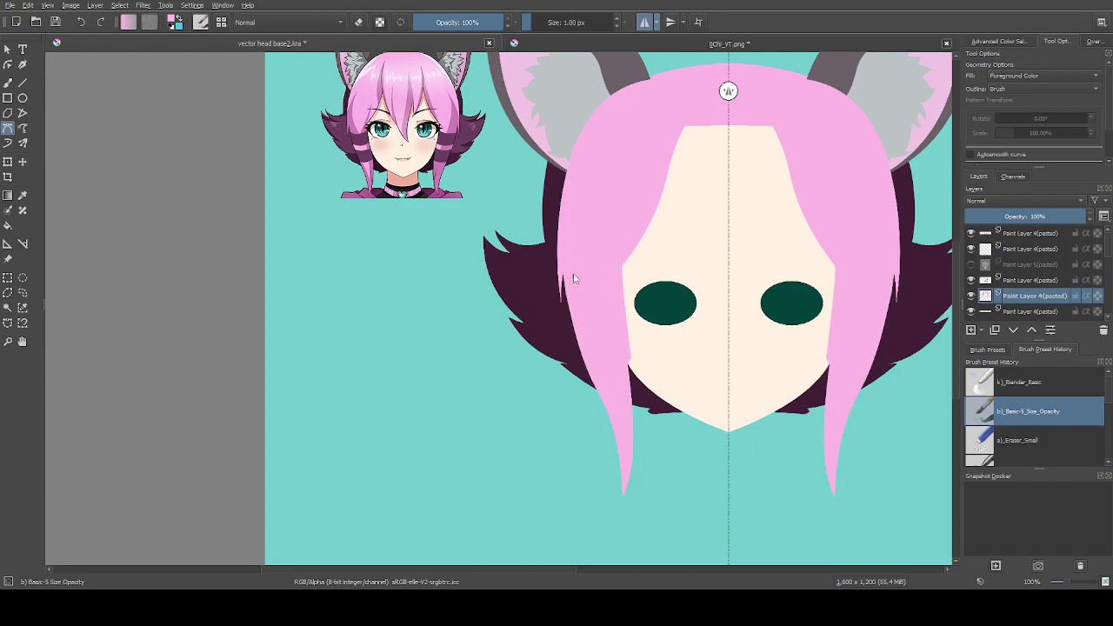
Erase a slim curved sliver from the left lock's inner edge between the cheek corner and the jaw
click(631, 358)
ctrl+scroll(633, 363, up, 2)
ctrl+scroll(633, 360, up, 1)
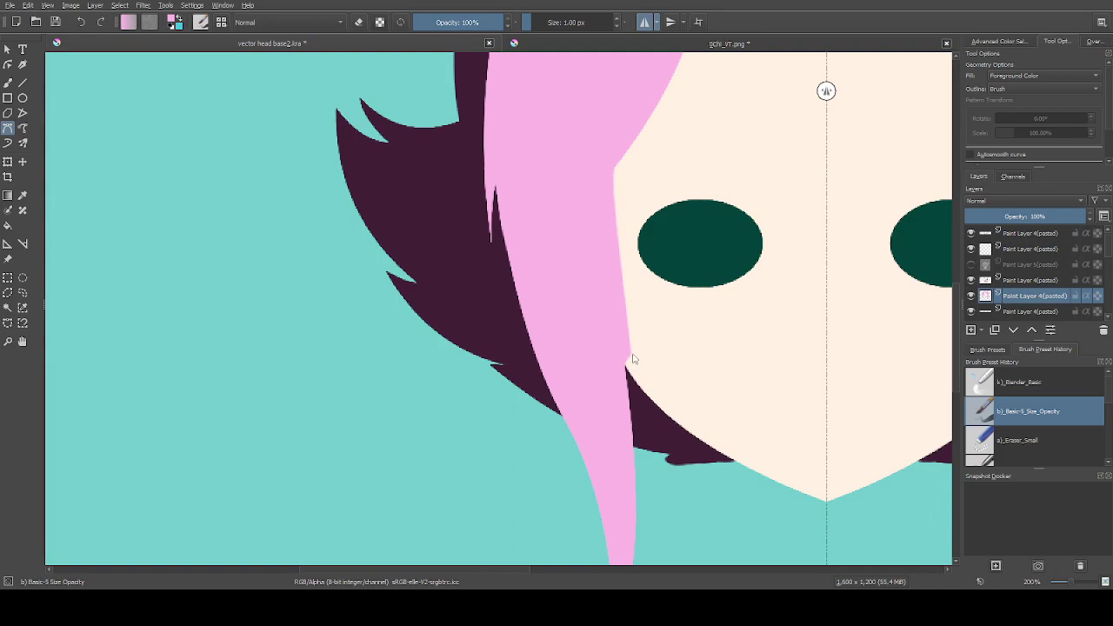
key(e)
click(615, 175)
ctrl+scroll(619, 253, down, 2)
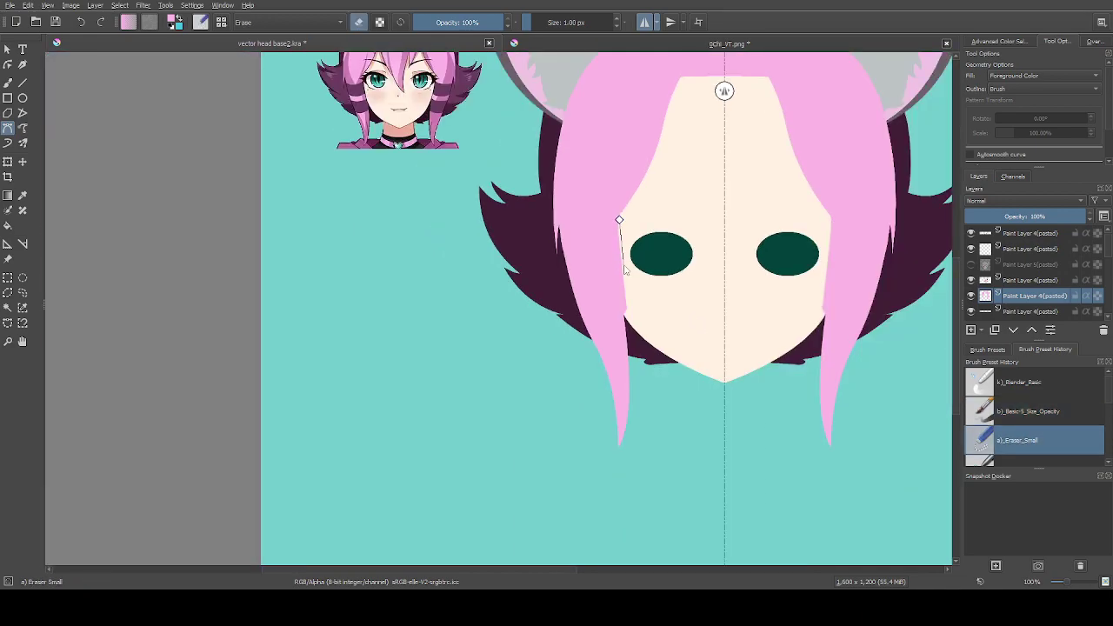
ctrl+scroll(624, 270, up, 1)
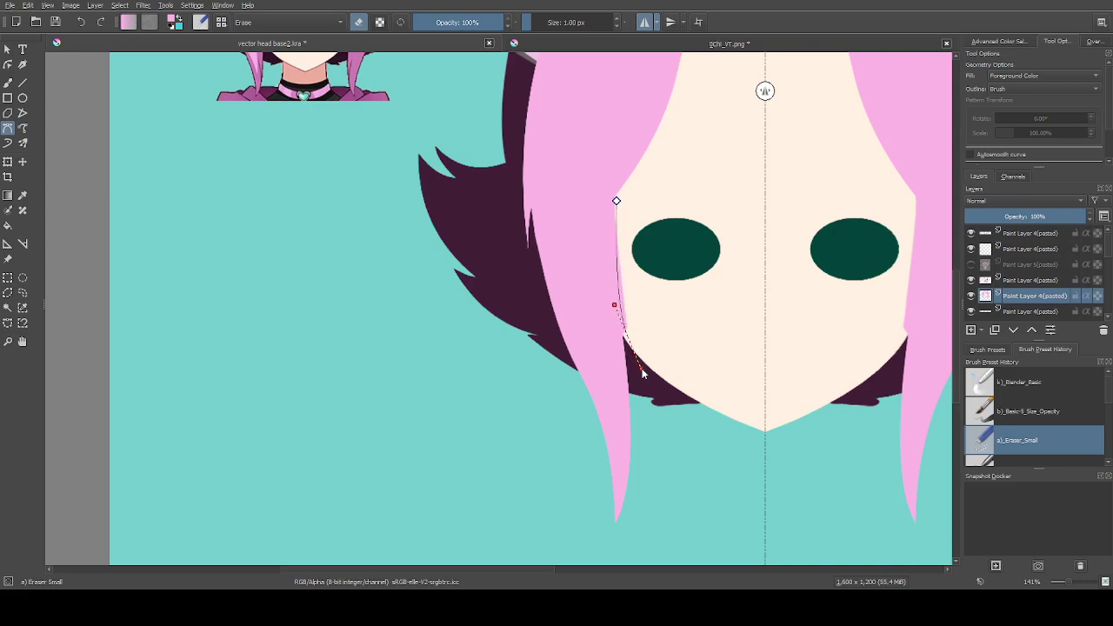
drag(665, 361, 637, 220)
key(Return)
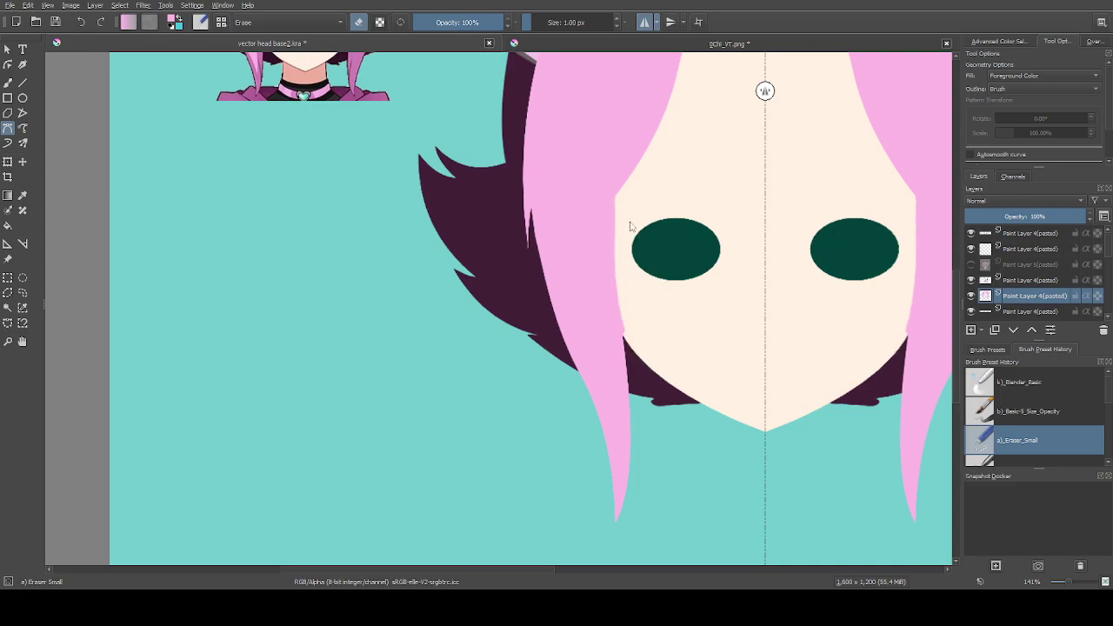
Fill along the left lock's inner edge from the jaw notch down toward the tip with the Basic-5 Size Opacity brush
click(1030, 412)
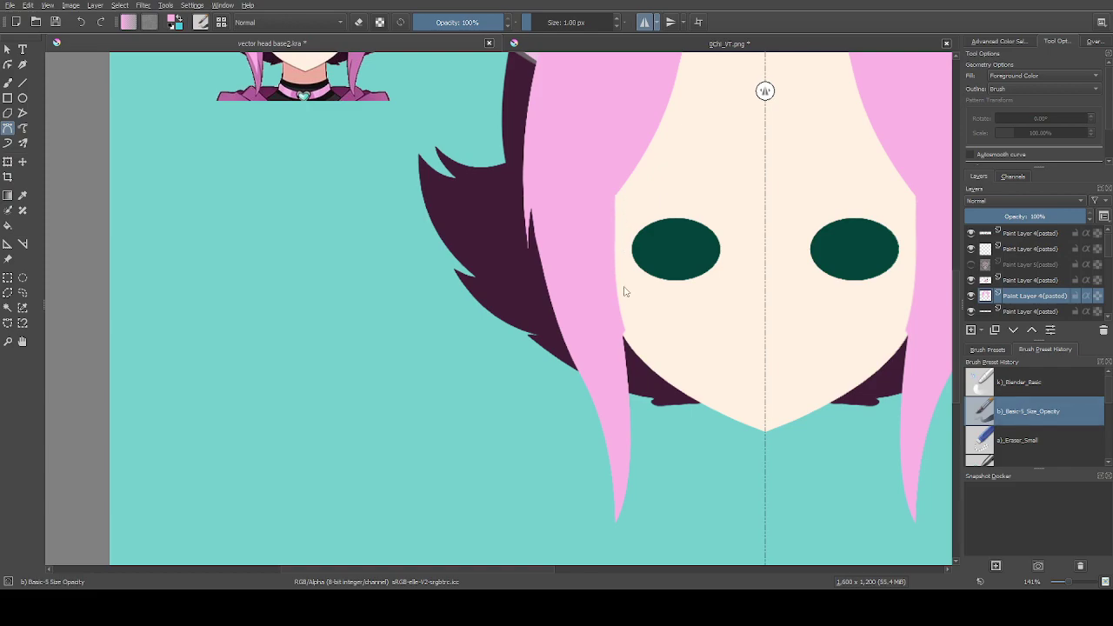
ctrl+scroll(626, 326, up, 1)
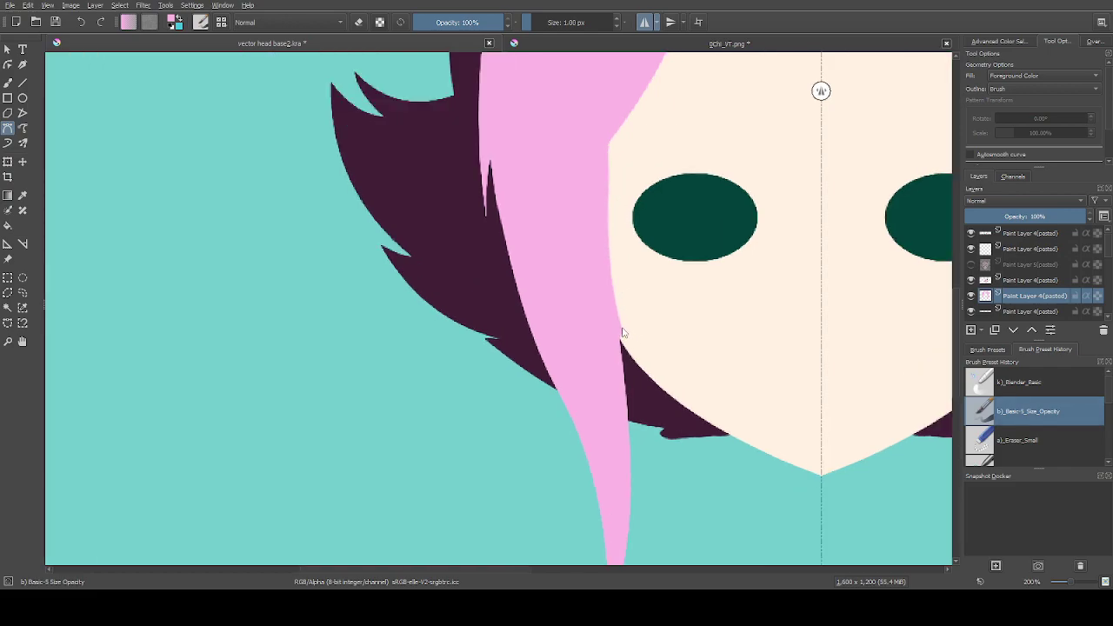
ctrl+scroll(623, 330, down, 1)
ctrl+scroll(630, 452, up, 1)
click(618, 287)
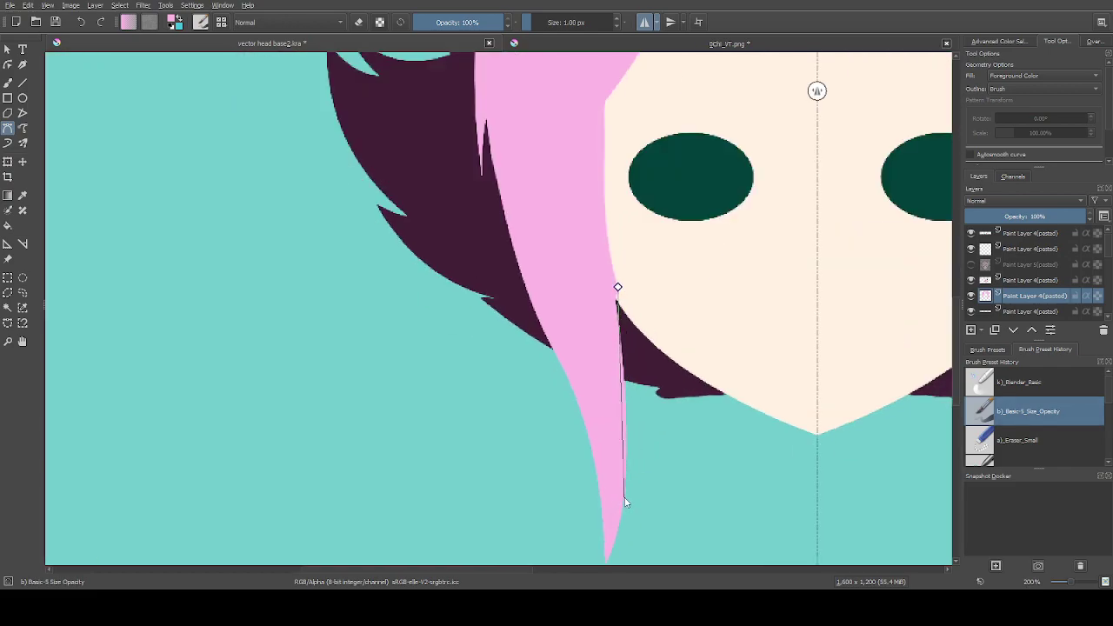
drag(622, 496, 614, 531)
click(617, 286)
ctrl+scroll(591, 187, down, 2)
ctrl+scroll(629, 211, up, 1)
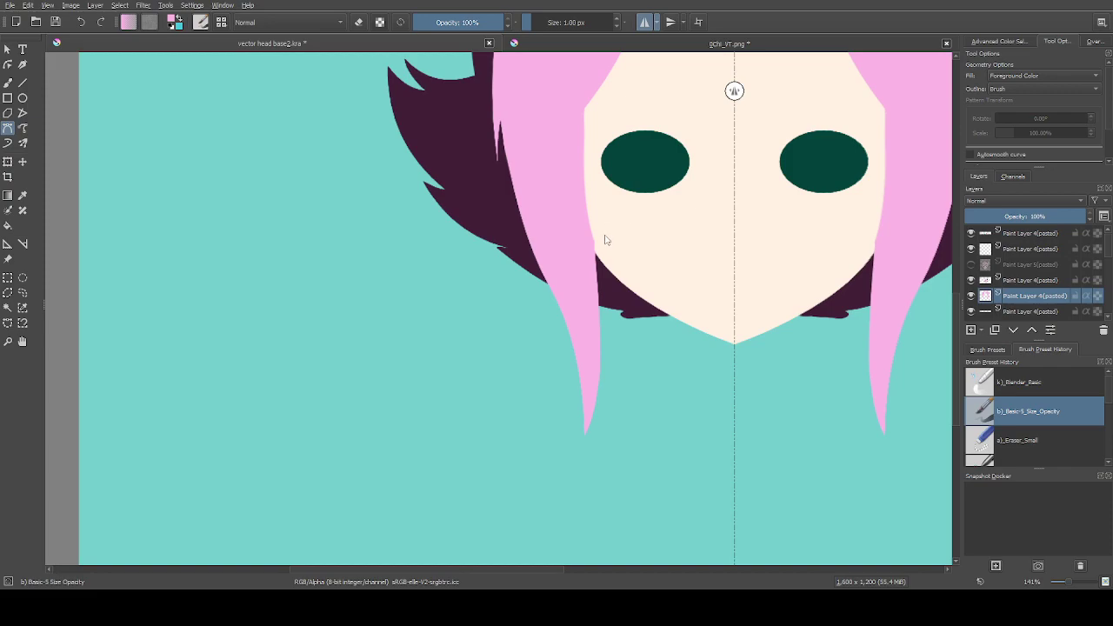
Paint a closed curved path over the left lock from the jaw notch to the tip to smooth its inner edge
drag(592, 243, 597, 393)
drag(585, 452, 585, 470)
click(556, 168)
click(592, 241)
scroll(604, 356, down, 5)
scroll(604, 223, up, 5)
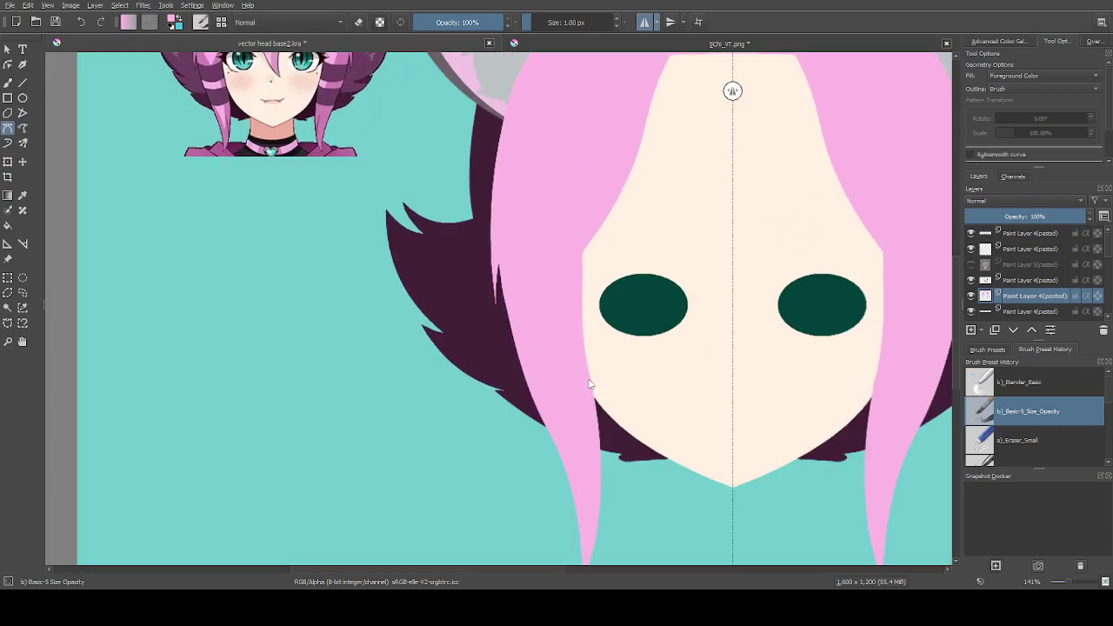
Refine the left lock's inner edge with a closed curved path from the cheek corner beside the eye to near the tip
click(580, 257)
drag(594, 384, 601, 404)
drag(596, 534, 586, 557)
click(554, 331)
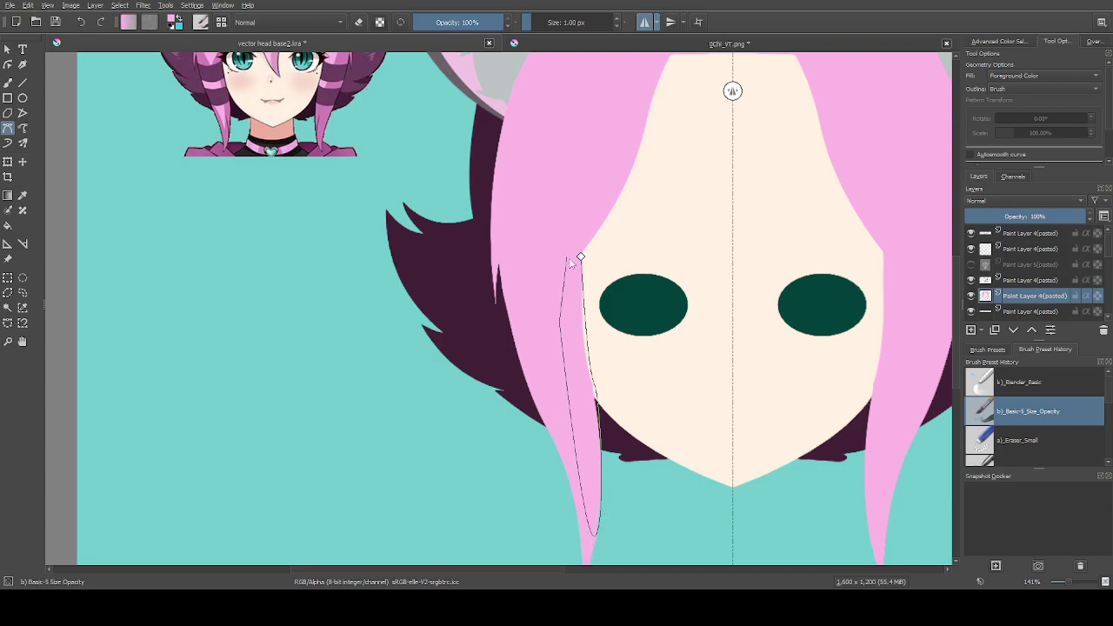
click(581, 257)
scroll(485, 294, down, 1)
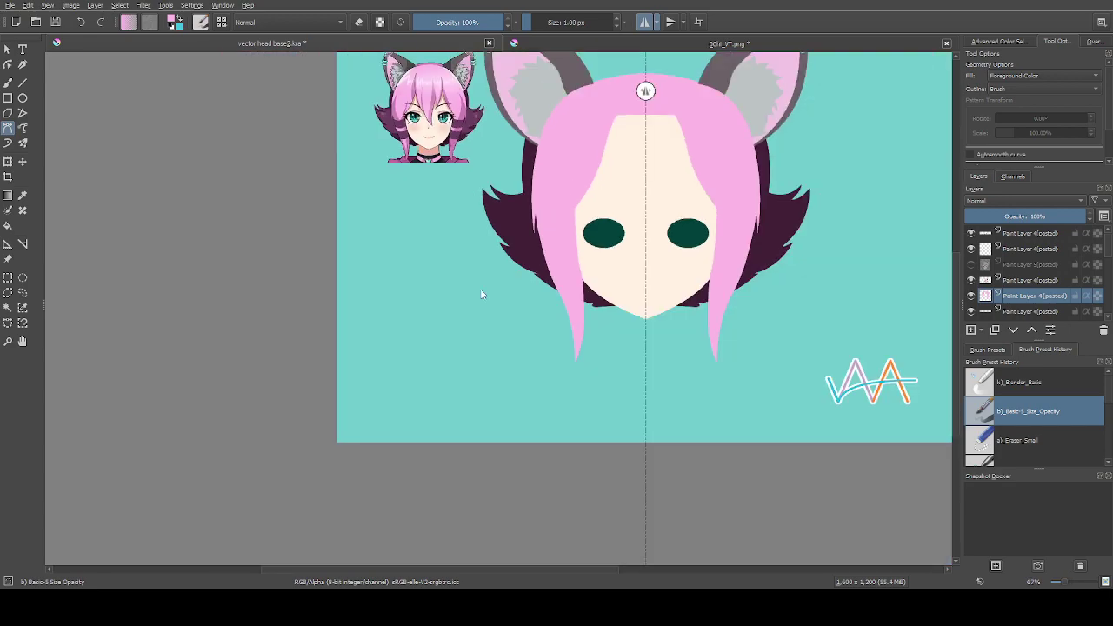
Round out the inner side of the left lock's lower end with a closed curve drawn up from the tip
scroll(576, 350, up, 4)
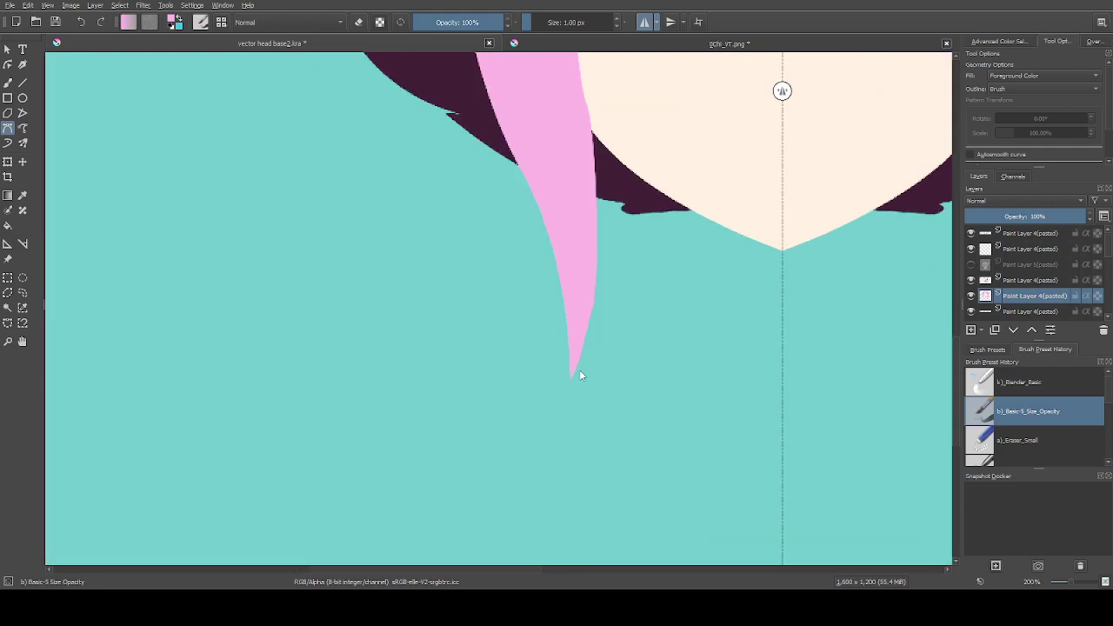
drag(567, 380, 589, 98)
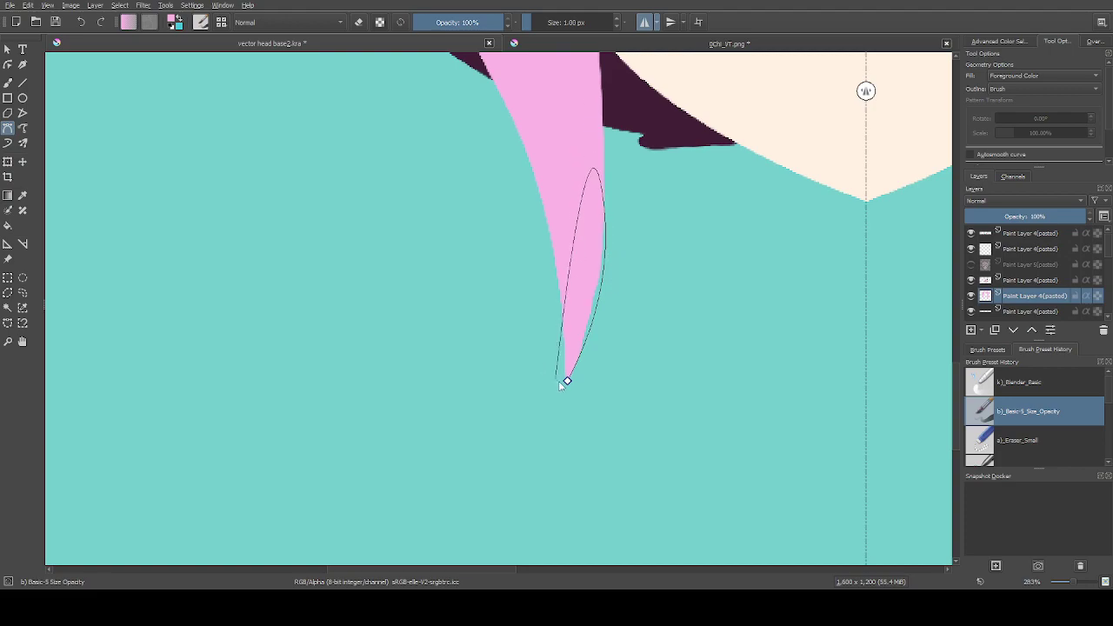
click(566, 380)
scroll(551, 450, down, 6)
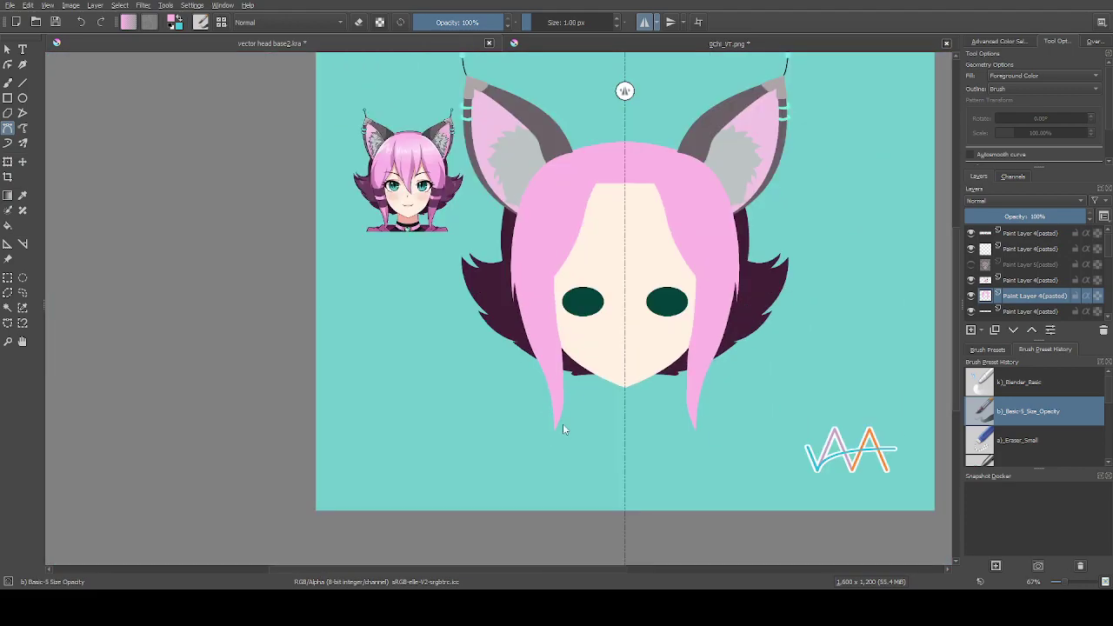
Fill a curved shape from the jaw notch toward the tip to smooth the hanging part of the left lock
scroll(565, 369, up, 3)
click(560, 334)
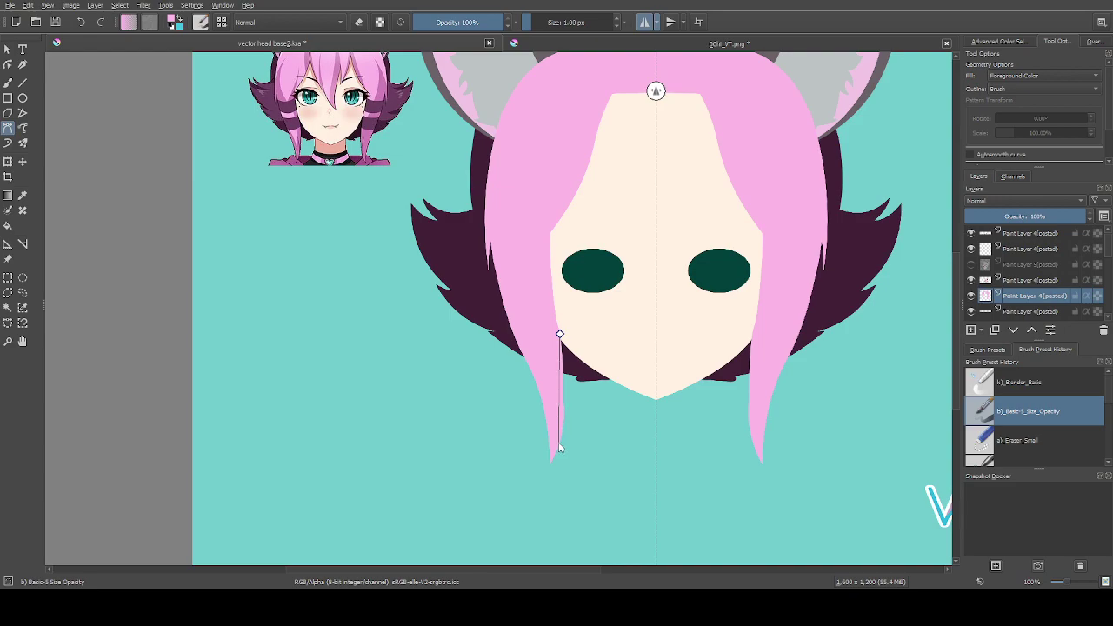
drag(559, 442, 545, 473)
click(560, 336)
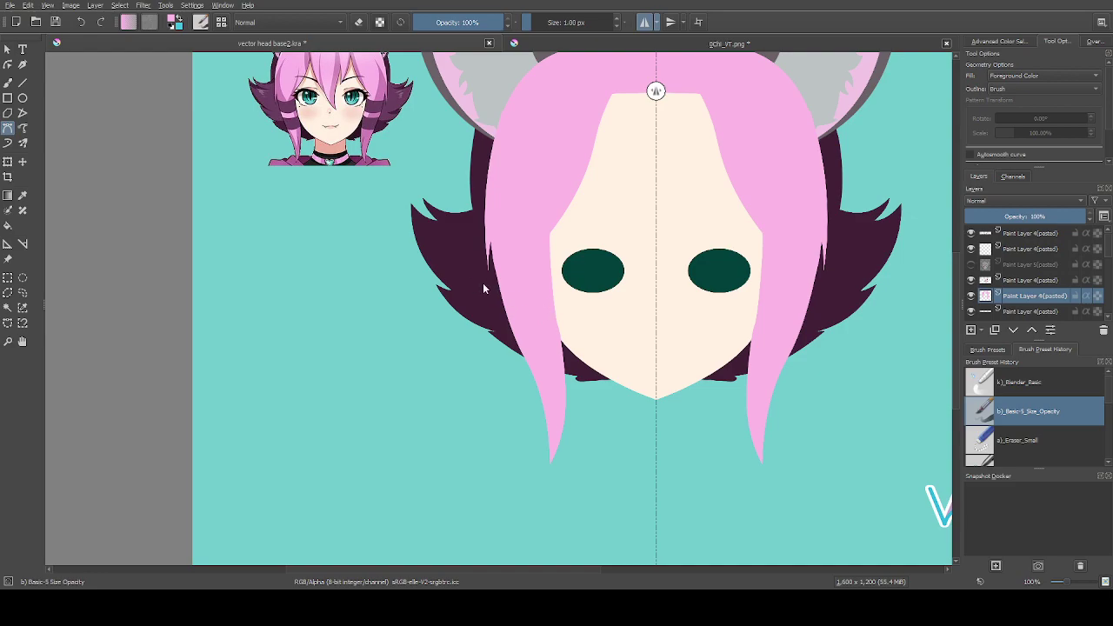
scroll(455, 283, down, 1)
scroll(515, 249, up, 1)
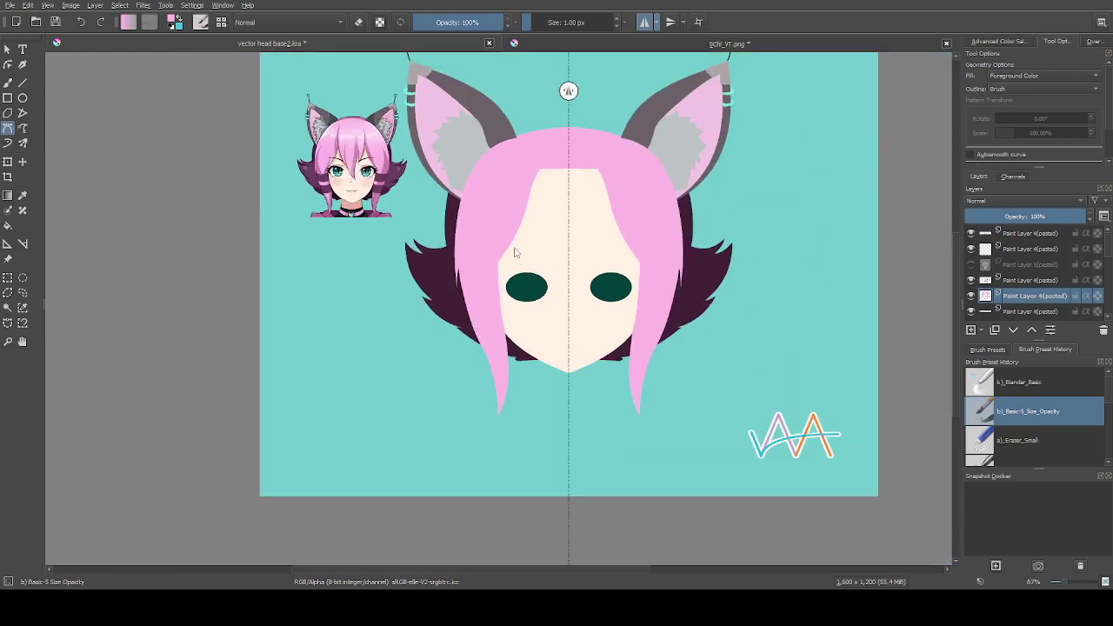
Try to add a thin pointed strand on the left lock's inner edge near the tip with horizontal mirroring off
click(643, 23)
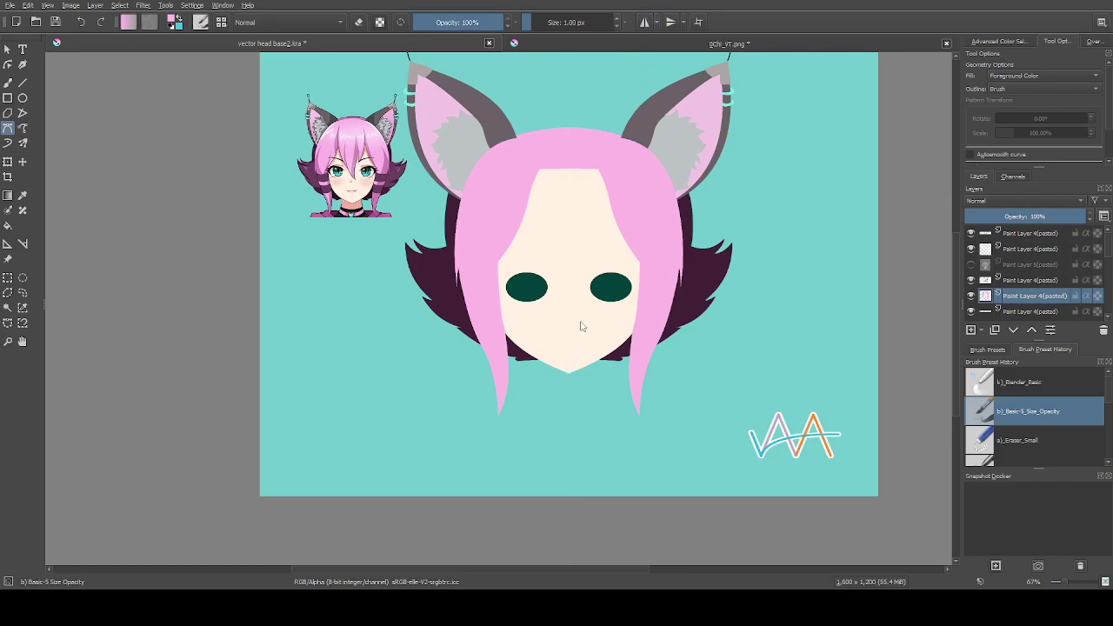
scroll(582, 322, up, 1)
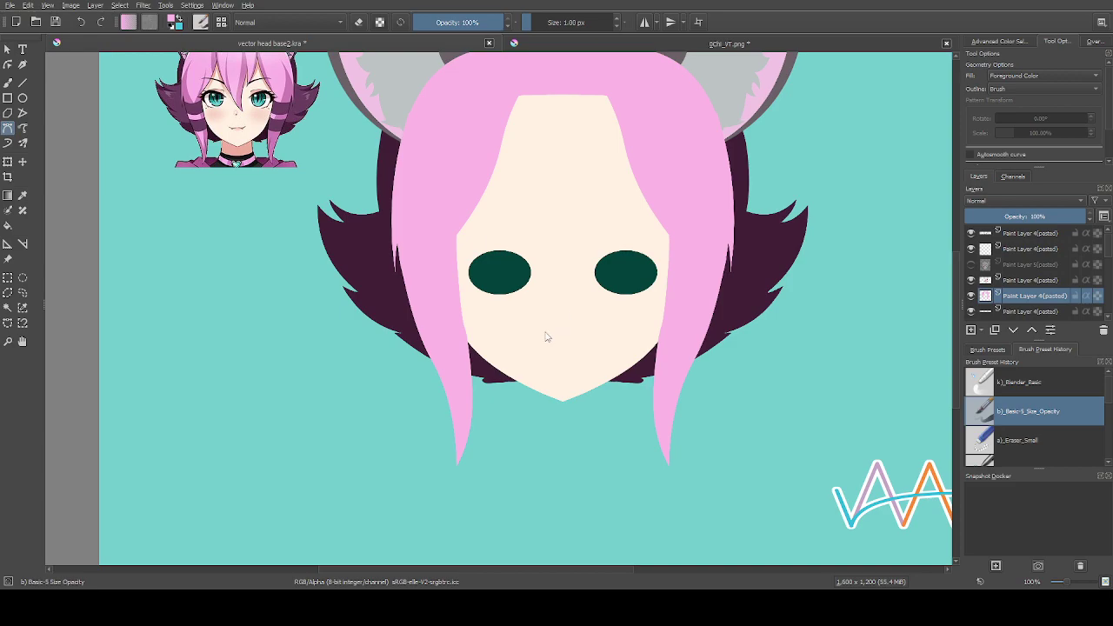
scroll(476, 396, up, 2)
click(470, 460)
drag(461, 292, 437, 254)
drag(471, 460, 467, 520)
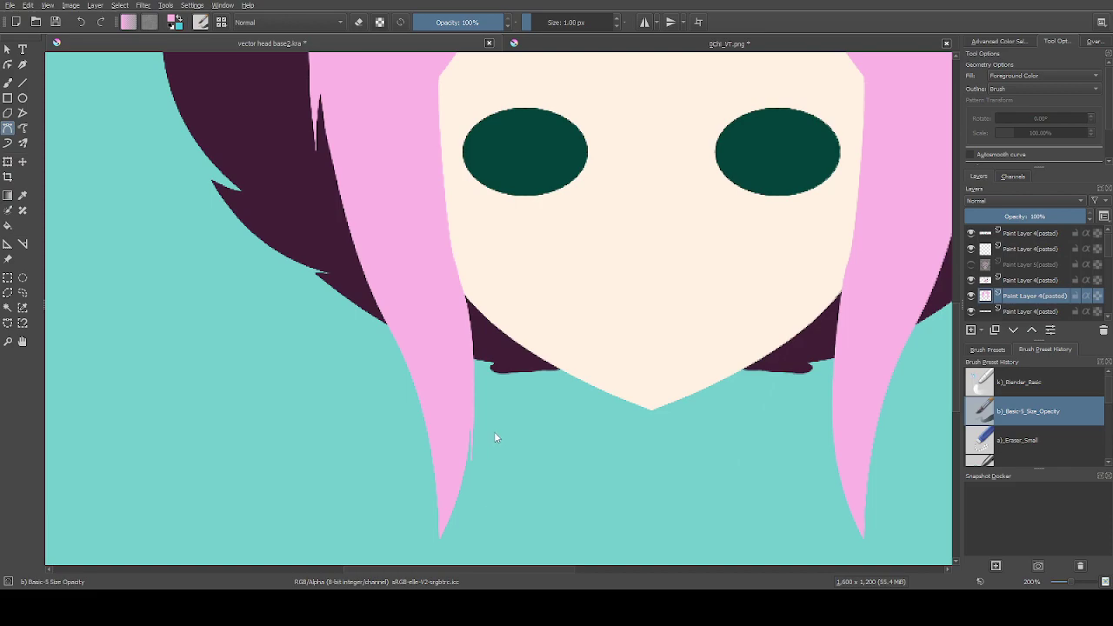
scroll(495, 437, down, 3)
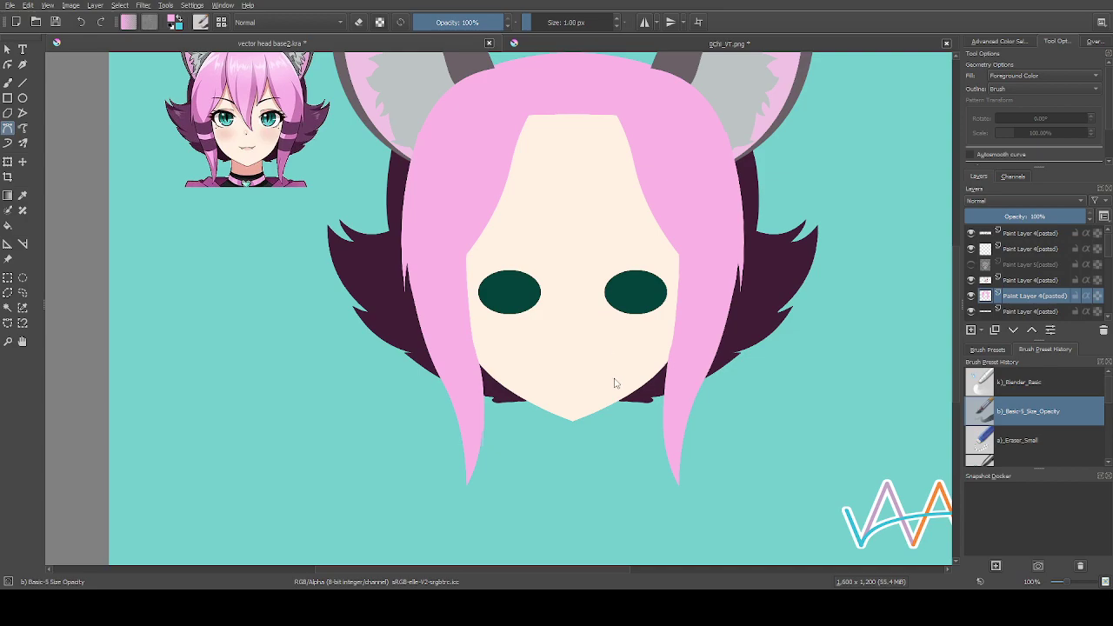
Turn horizontal mirroring on and add a thin pointed strand to the left lock's inner edge just above the tip
click(644, 23)
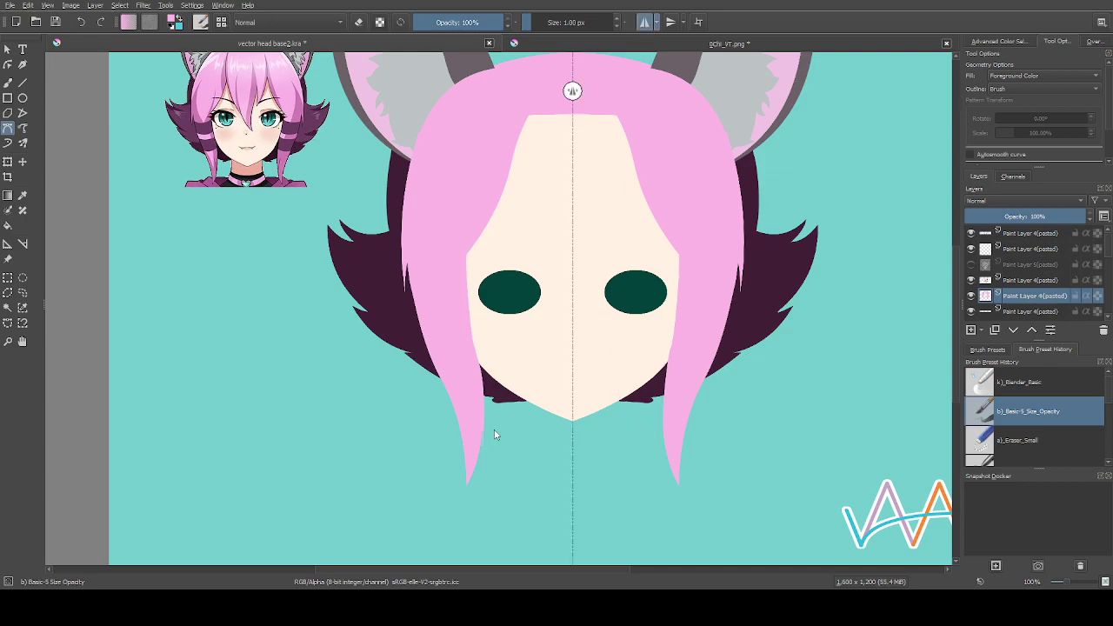
scroll(470, 470, up, 5)
click(478, 453)
drag(467, 126, 428, 59)
key(Return)
scroll(505, 462, down, 3)
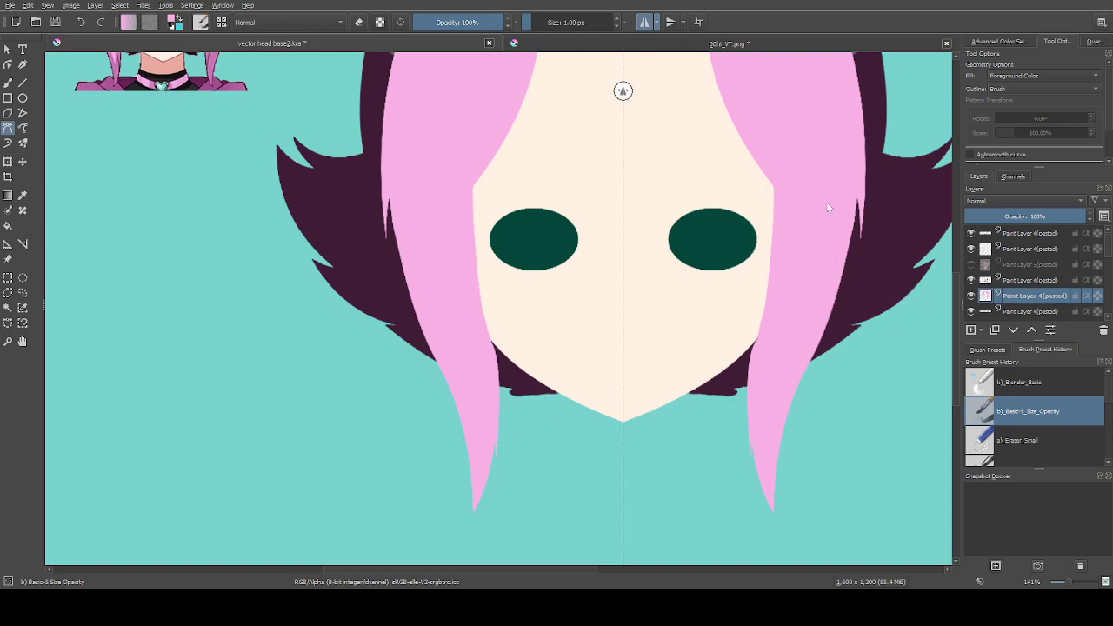
Turn off horizontal mirroring and paint a large pointed bang from the forehead hairline down between the eyes
click(644, 21)
scroll(642, 233, down, 1)
scroll(641, 228, up, 1)
scroll(653, 226, down, 1)
scroll(652, 226, up, 1)
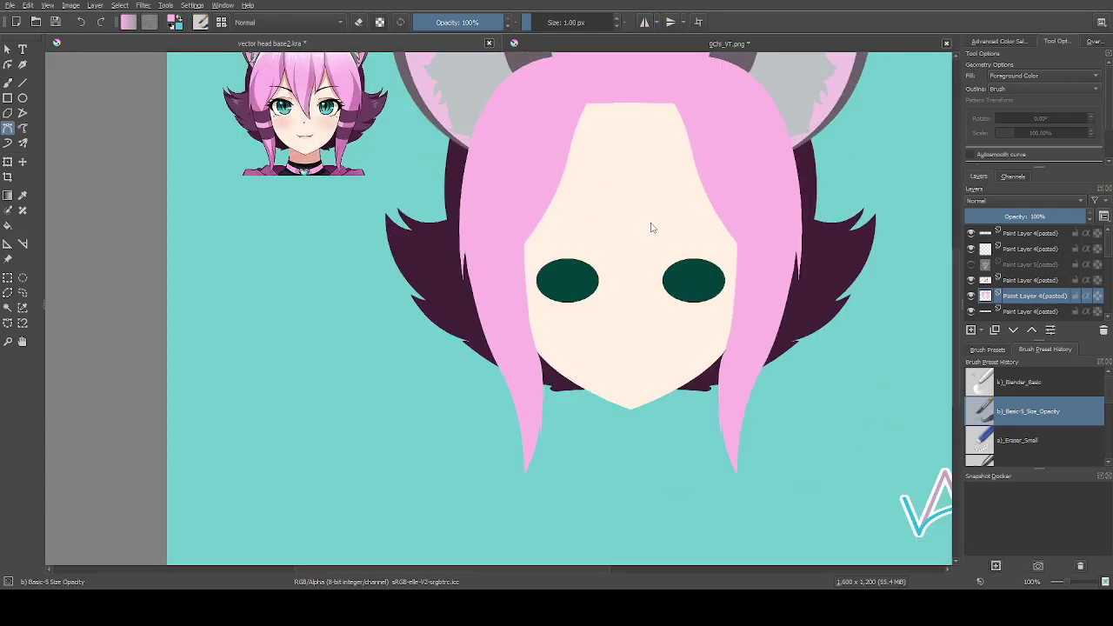
click(650, 306)
drag(662, 159, 694, 63)
drag(650, 305, 704, 367)
click(607, 165)
click(671, 87)
click(548, 101)
click(546, 161)
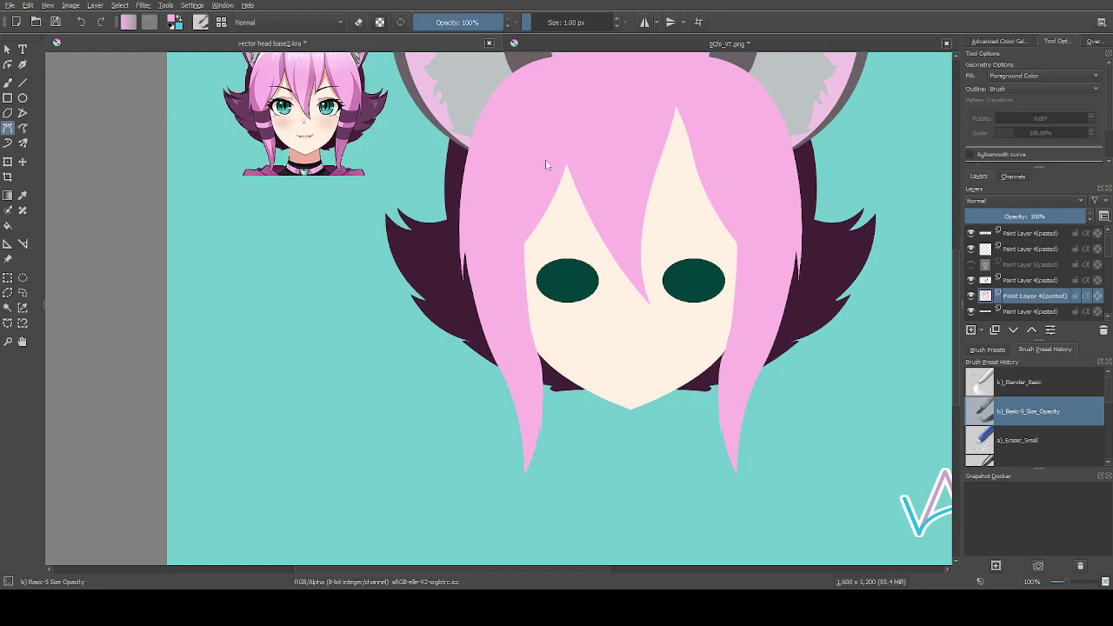
Fill a curved sliver along the left hairline from the cheek corner up to the gap beside the central bang
click(523, 247)
drag(566, 186, 577, 155)
click(523, 246)
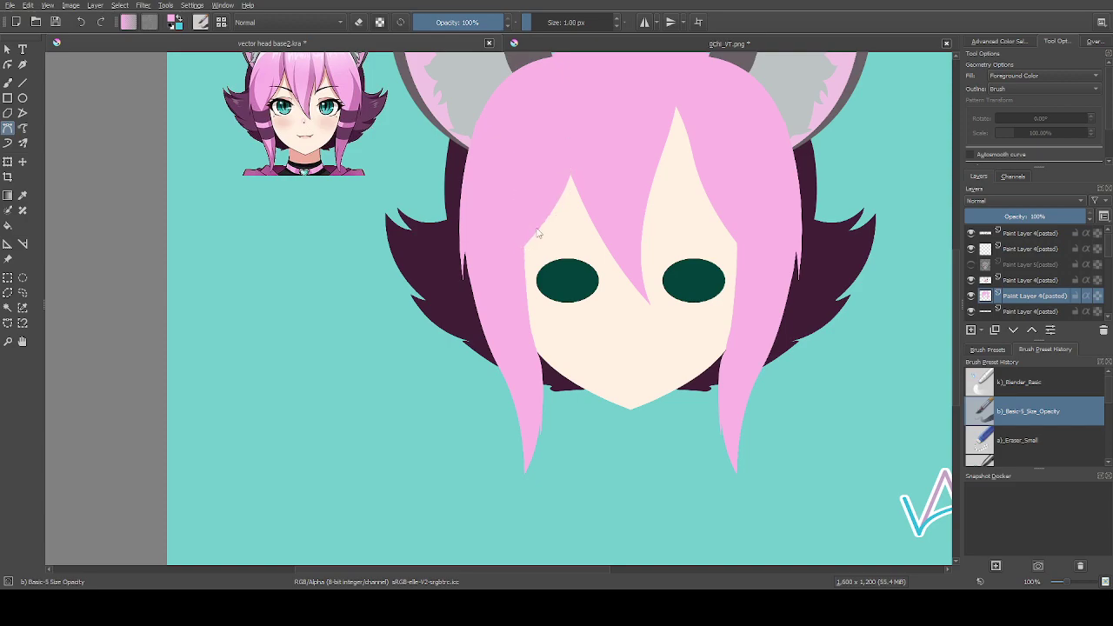
Widen the central bang with a closed path that curves along its left edge from the tip to the forehead
scroll(649, 308, up, 2)
click(651, 304)
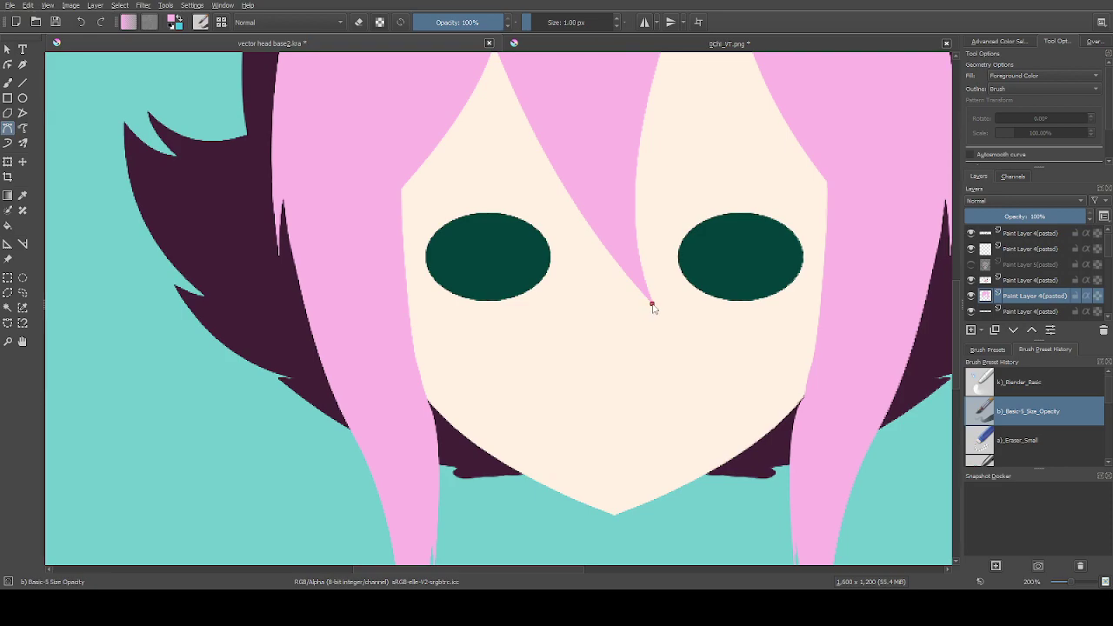
scroll(496, 96, down, 1)
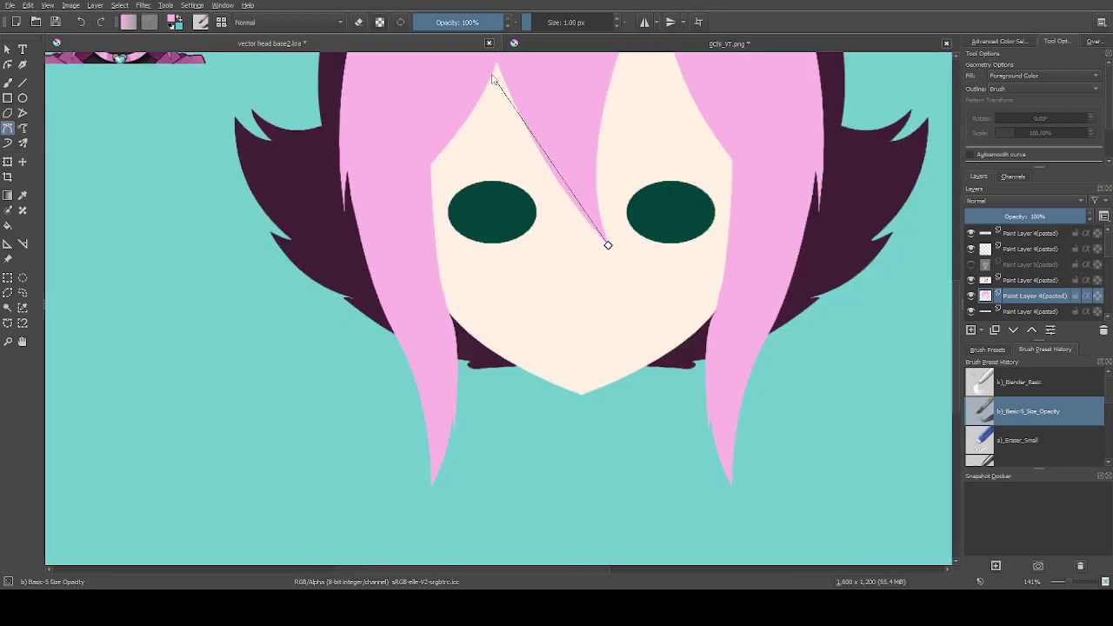
drag(489, 83, 444, 56)
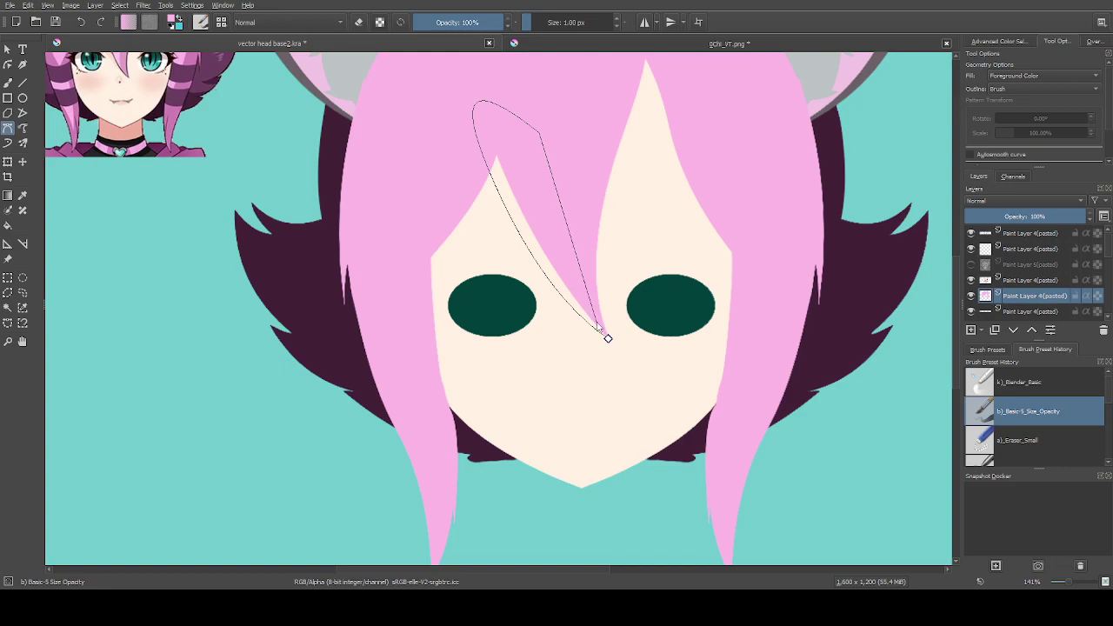
click(607, 338)
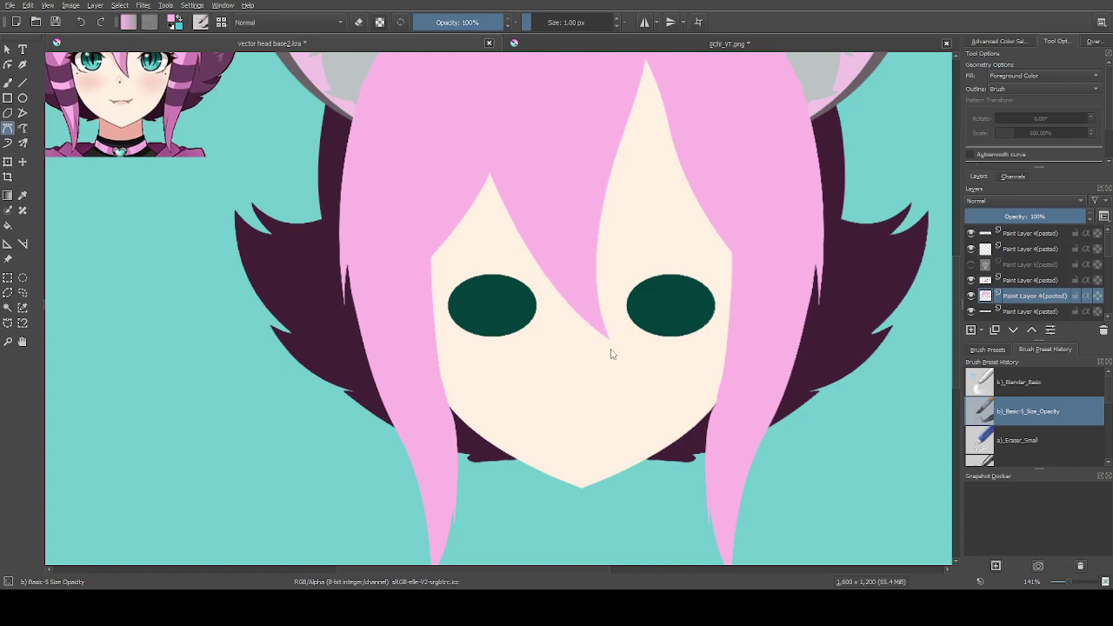
scroll(549, 344, down, 1)
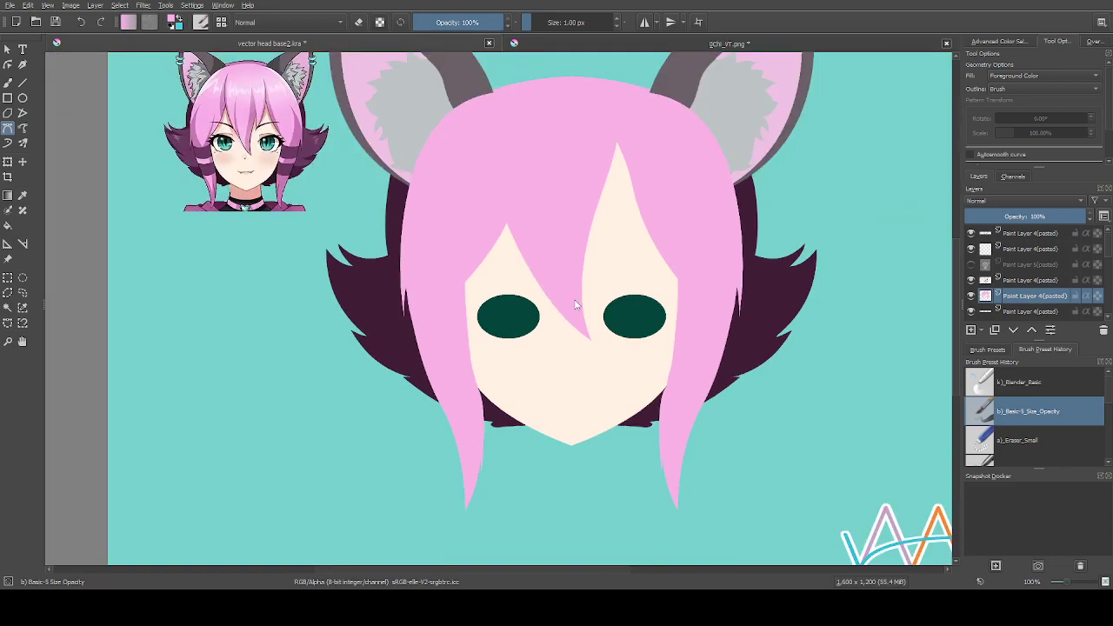
Paint a shorter pointed strand hanging from the forehead just right of the central bang
click(604, 257)
drag(637, 208, 651, 168)
drag(630, 180, 636, 133)
click(600, 129)
drag(604, 258, 600, 293)
key(Return)
scroll(606, 257, up, 1)
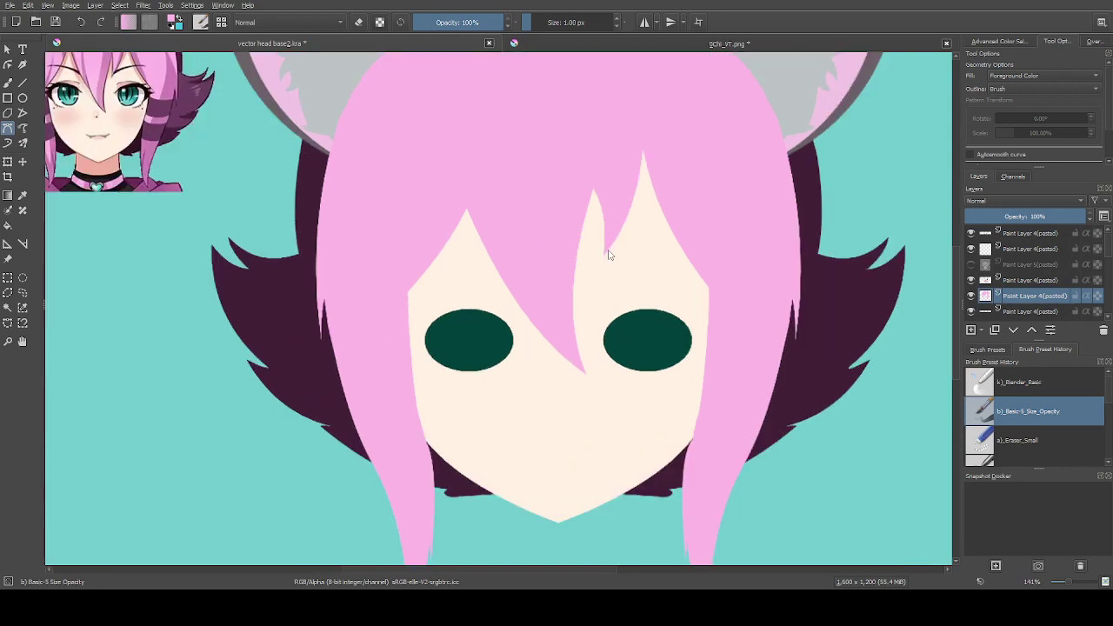
Undo the short strand right of the central bang and repaint it with a curved closed path up to the forehead
click(610, 250)
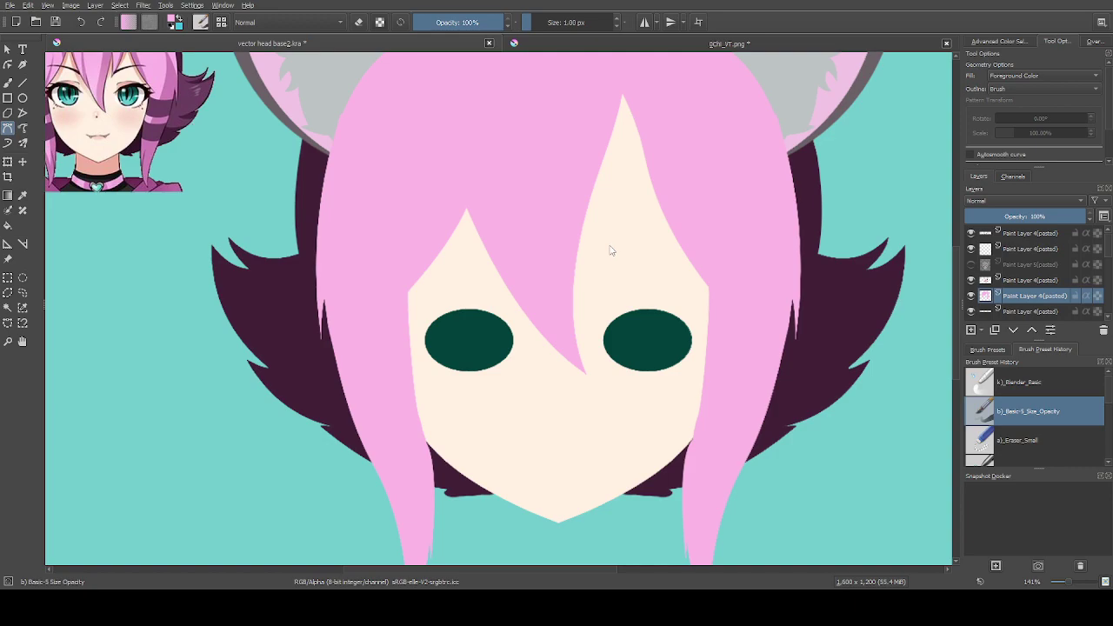
scroll(606, 246, down, 1)
drag(600, 198, 594, 193)
click(610, 258)
drag(606, 258, 579, 171)
click(641, 137)
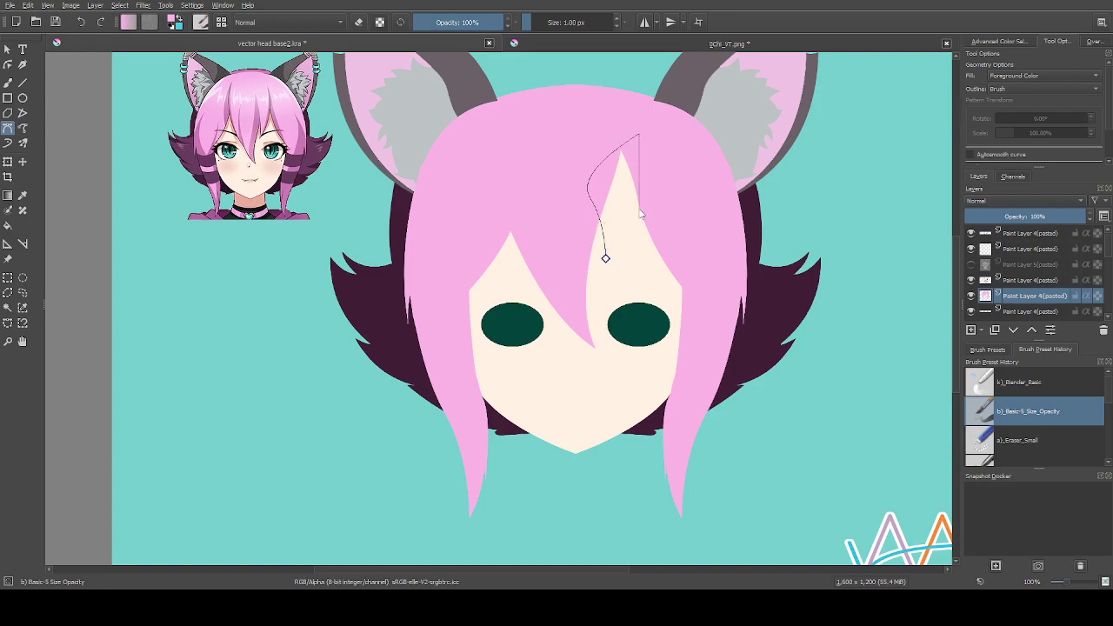
drag(606, 258, 592, 277)
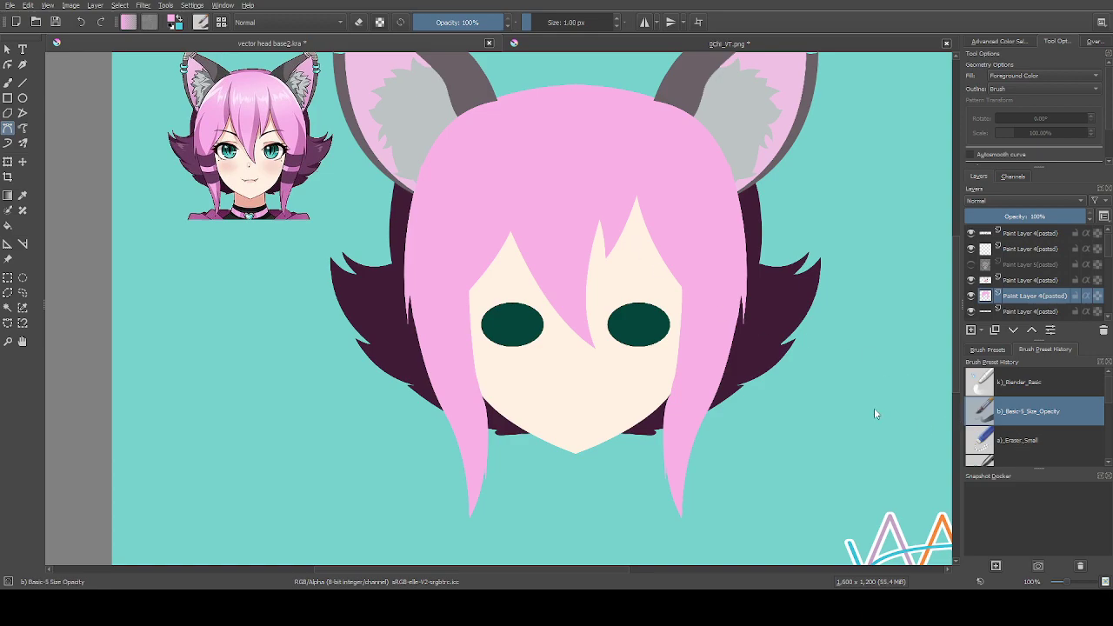
Fill a curved sliver along the right hairline from the cheek corner up to the gap beside the short strand
click(683, 290)
drag(632, 212, 635, 171)
click(683, 289)
scroll(640, 245, up, 1)
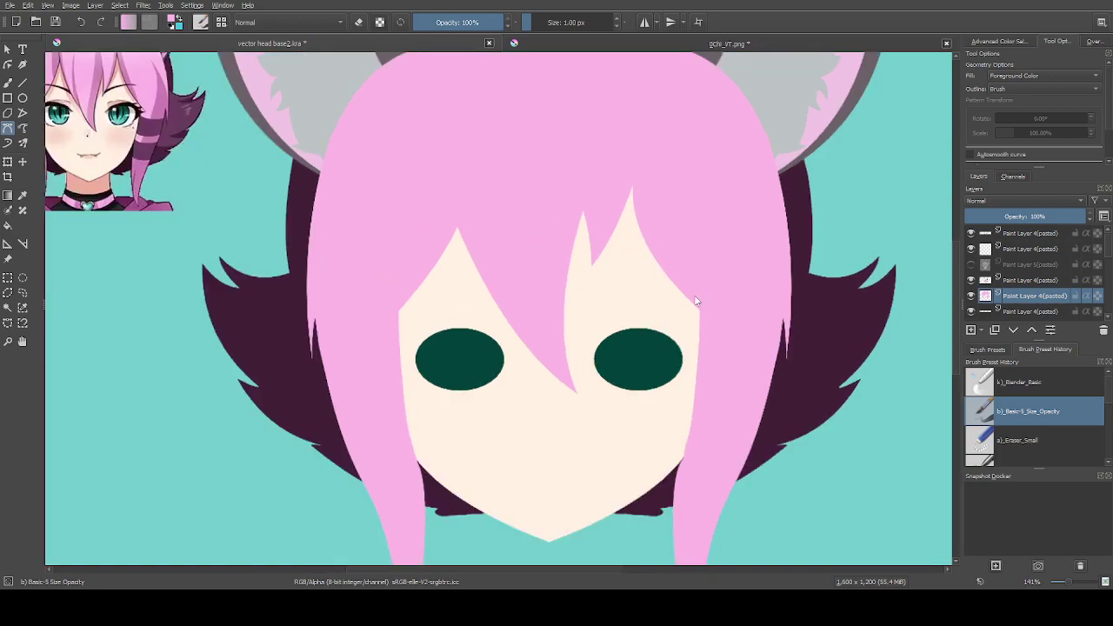
Lengthen the short strand right of the central bang with closed paths along its right and left edges
click(594, 284)
drag(637, 177, 644, 129)
mouse_move(594, 284)
mouse_down()
mouse_move(597, 311)
mouse_move(589, 283)
mouse_up()
scroll(600, 333, down, 5)
scroll(600, 333, up, 5)
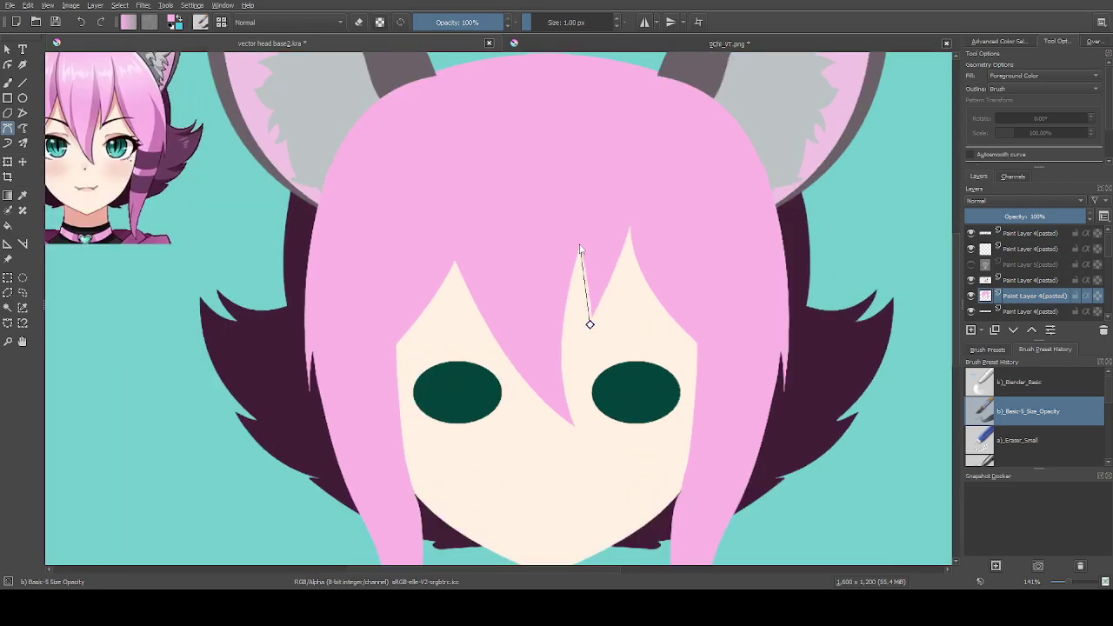
drag(568, 209, 632, 236)
drag(589, 325, 557, 380)
scroll(616, 438, down, 2)
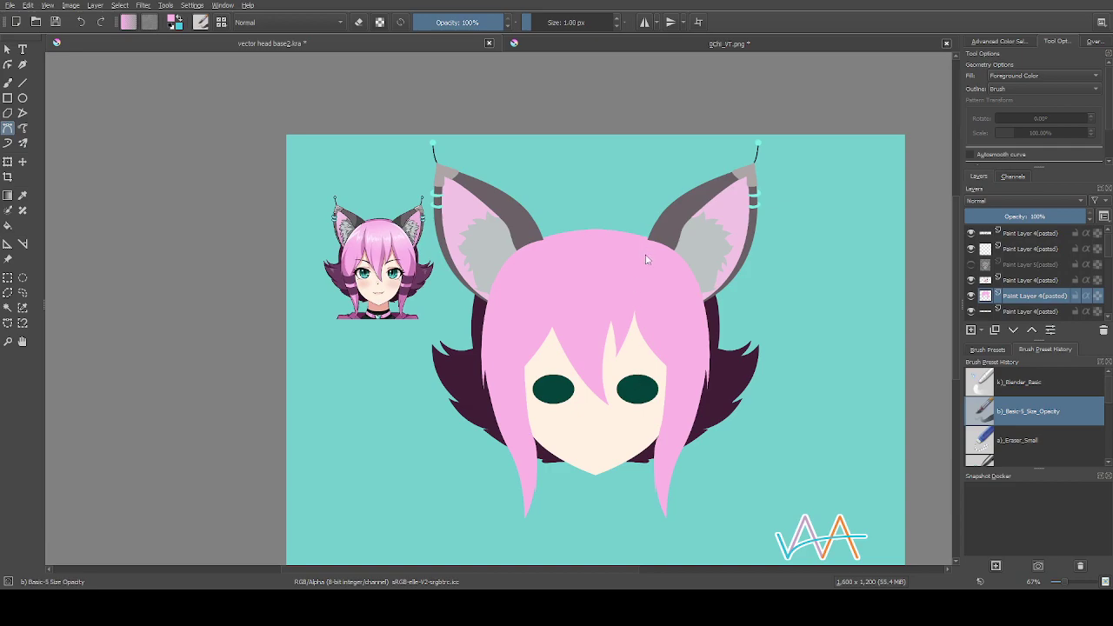
Compare the flat hair shapes with the reference art by repeatedly showing and hiding the reference overlay
scroll(642, 256, down, 1)
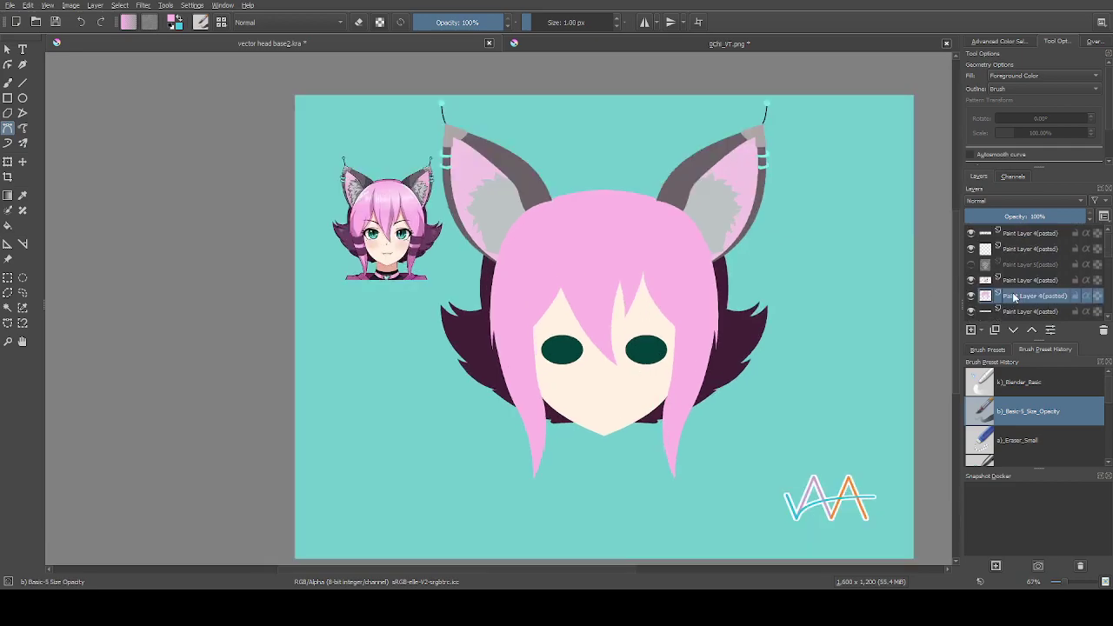
click(970, 266)
click(971, 267)
click(970, 267)
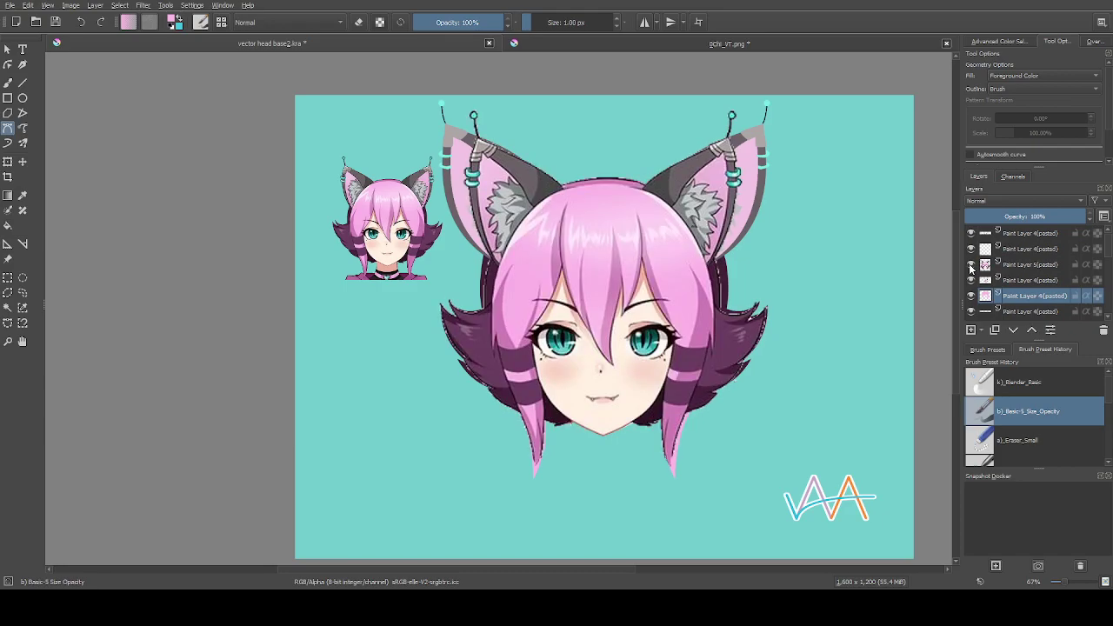
click(970, 266)
click(970, 267)
click(970, 267)
click(970, 267)
click(971, 267)
click(971, 267)
click(971, 267)
click(970, 267)
click(971, 267)
click(971, 267)
click(971, 267)
click(970, 267)
click(971, 267)
click(971, 266)
click(970, 266)
click(970, 266)
click(971, 266)
click(971, 266)
click(970, 266)
click(970, 266)
click(970, 266)
click(971, 266)
click(970, 266)
click(970, 266)
click(970, 266)
click(971, 267)
click(971, 267)
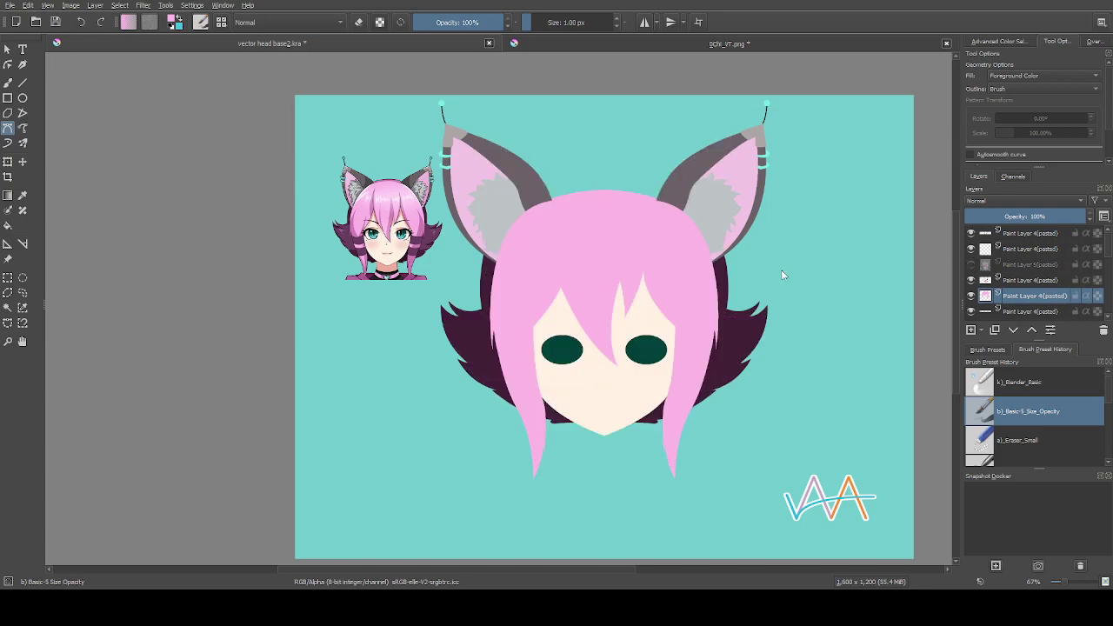
Find the layer holding the dark green eyes and hide it
scroll(783, 272, down, 1)
scroll(755, 380, up, 1)
scroll(1019, 284, down, 2)
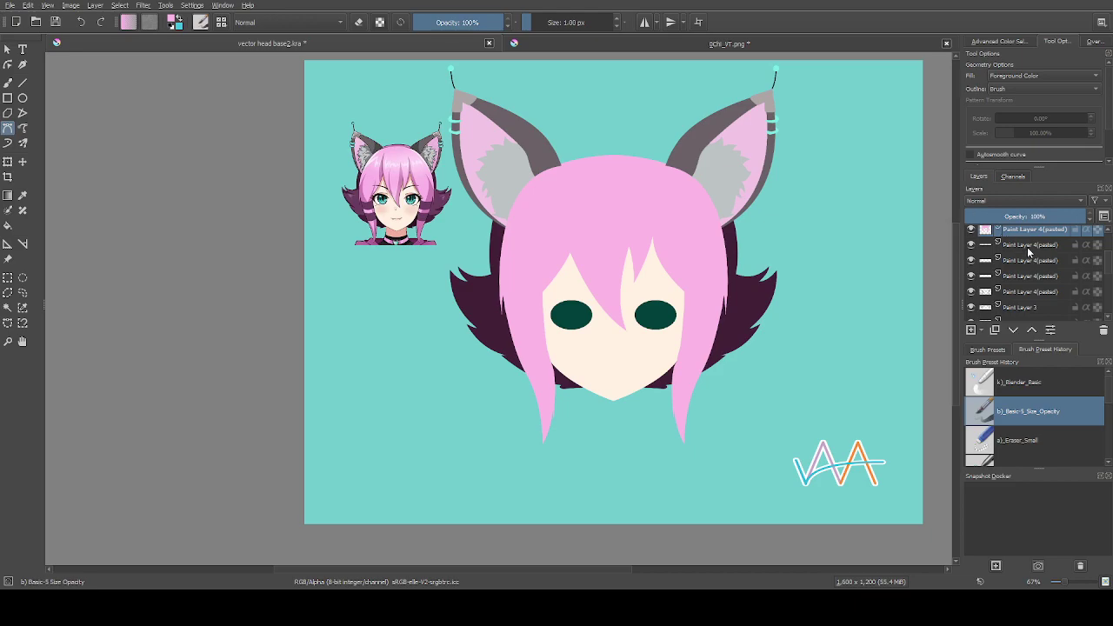
scroll(1024, 251, down, 2)
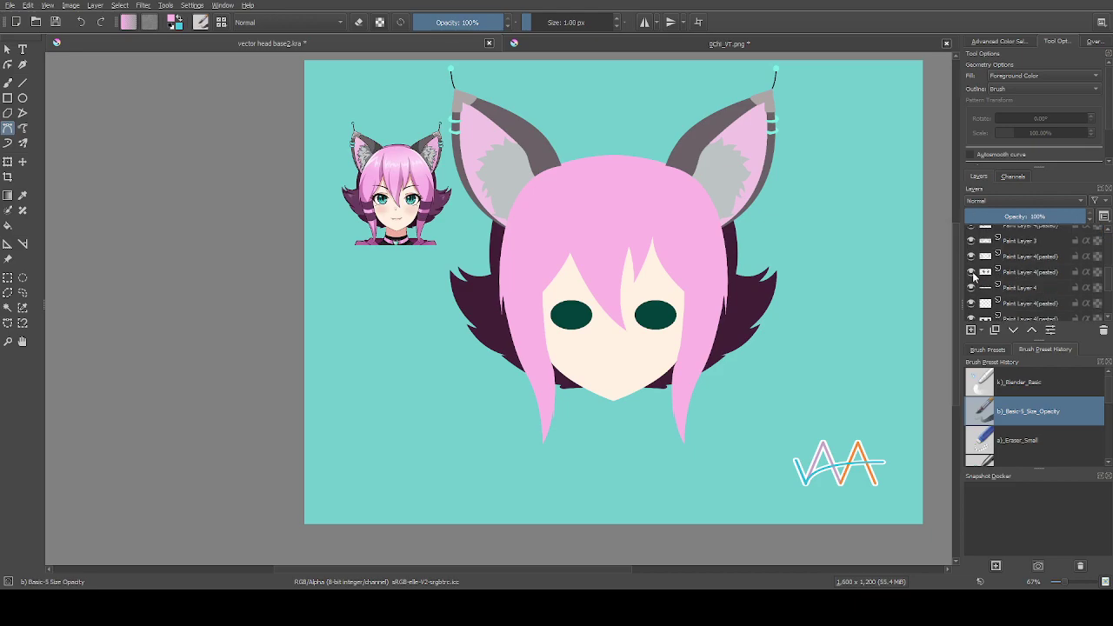
click(970, 272)
click(971, 274)
scroll(1000, 277, down, 3)
scroll(991, 257, up, 2)
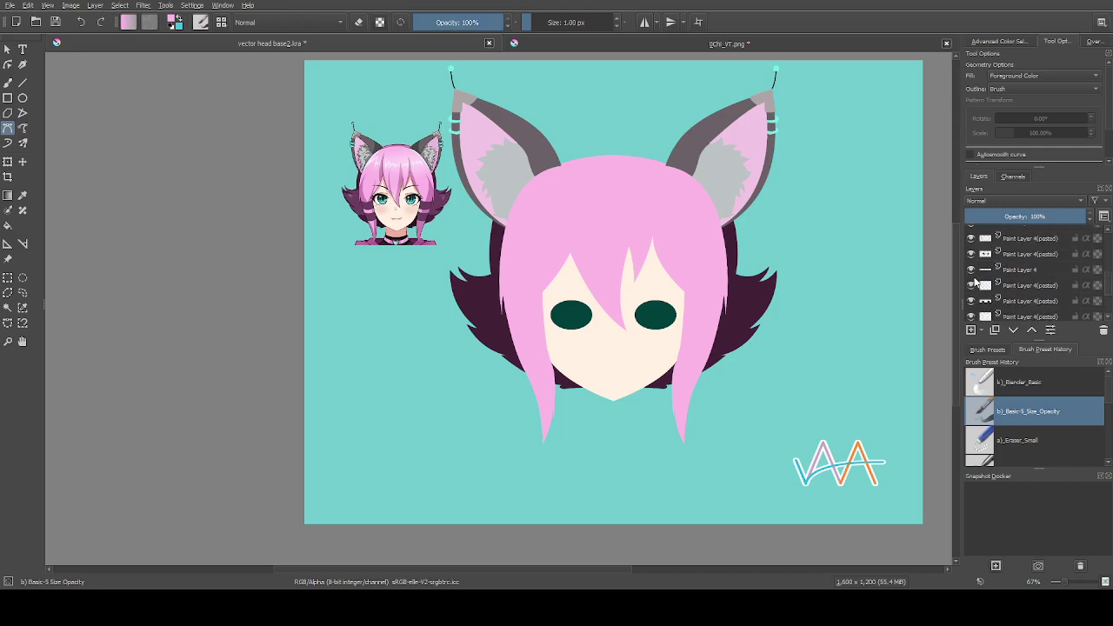
click(971, 300)
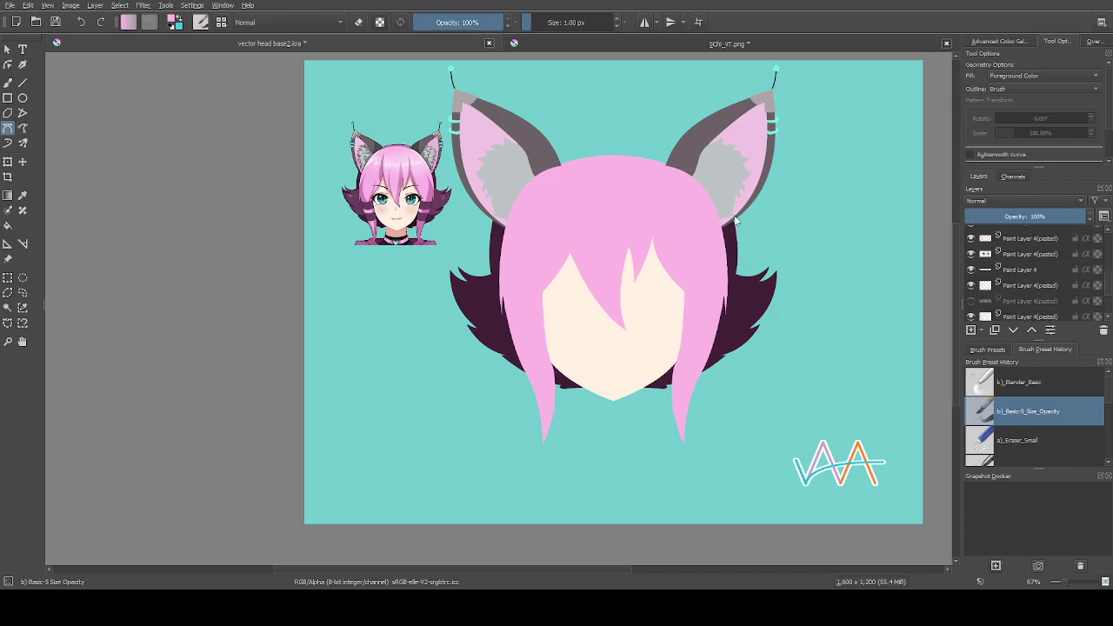
Merge the pasted cat-ear part layers below the pink hair into a single layer
scroll(748, 285, down, 2)
scroll(750, 287, up, 1)
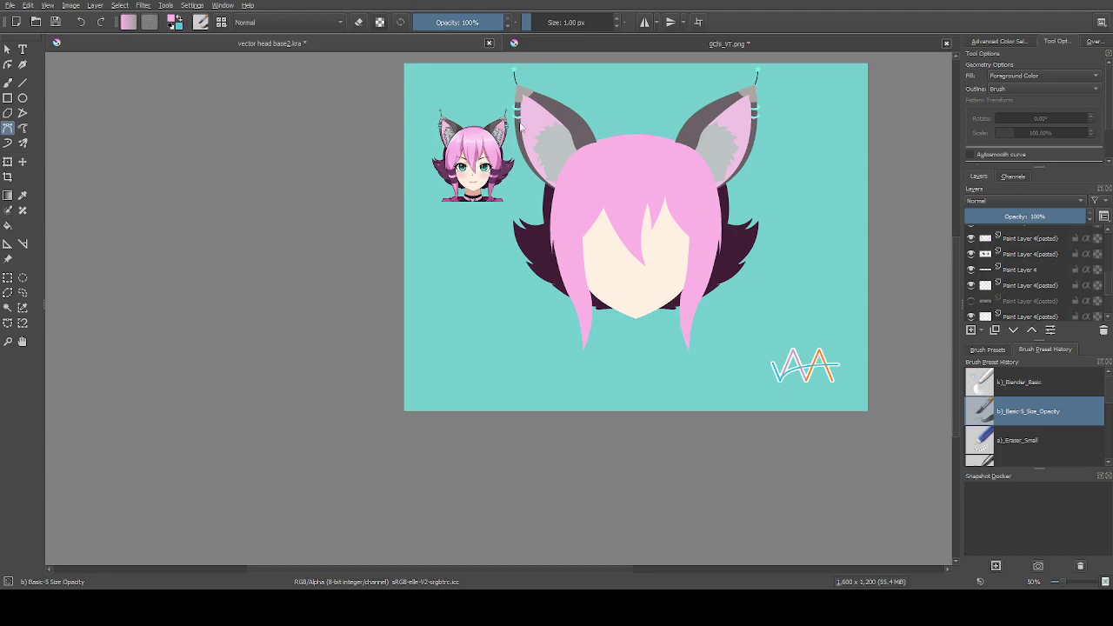
scroll(614, 116, up, 1)
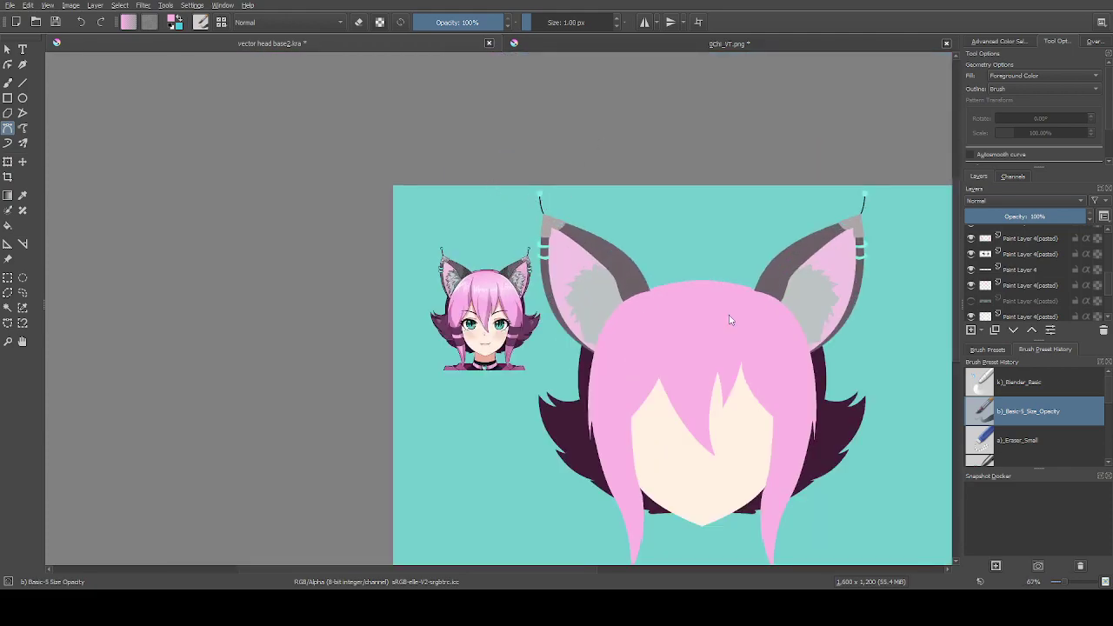
scroll(1035, 275, down, 2)
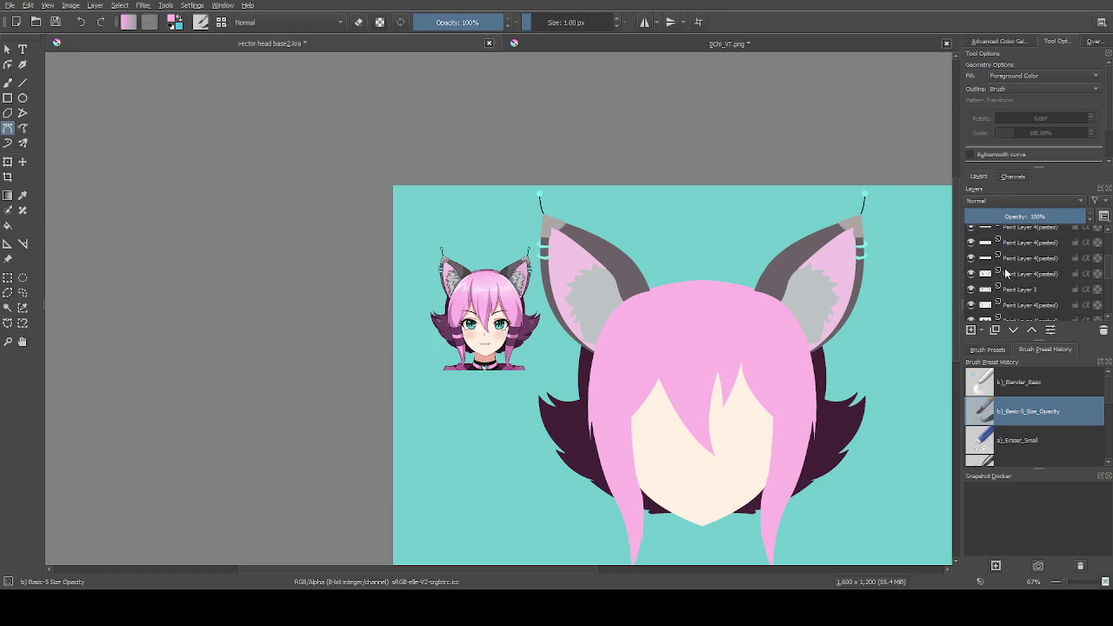
click(1022, 249)
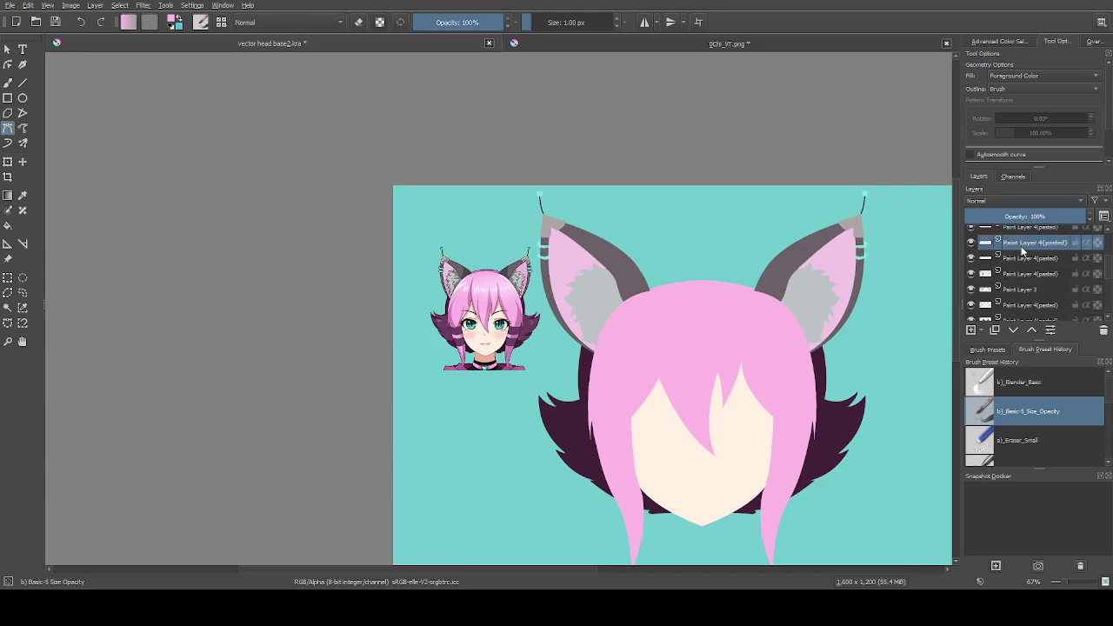
drag(1022, 289, 1021, 258)
click(971, 289)
click(971, 250)
click(972, 250)
scroll(971, 250, up, 1)
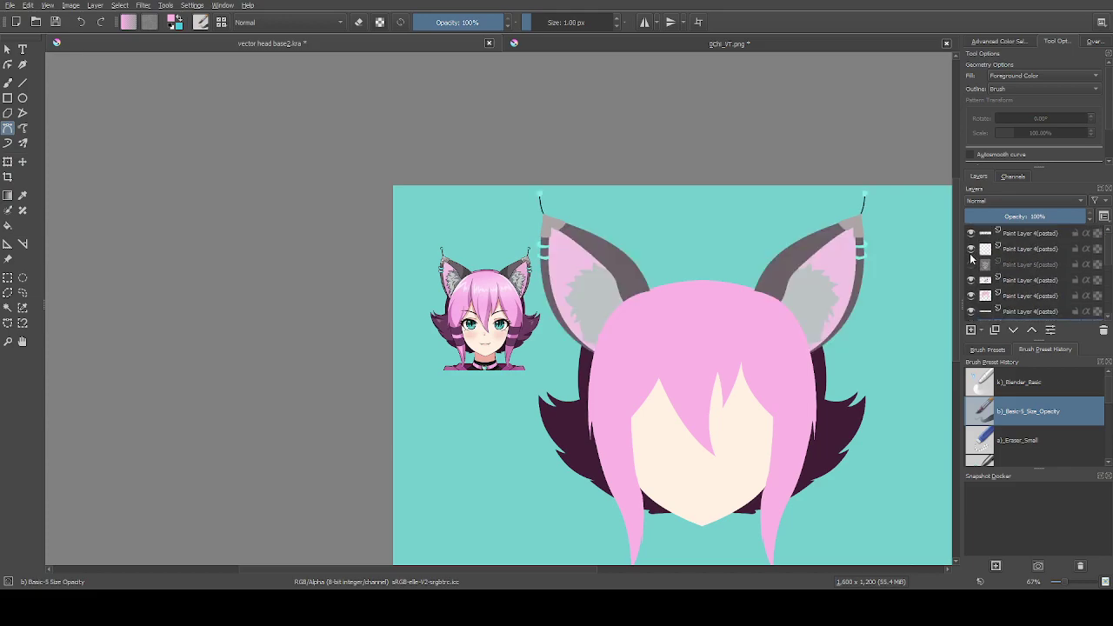
click(972, 246)
click(972, 246)
click(972, 246)
click(972, 246)
click(1023, 246)
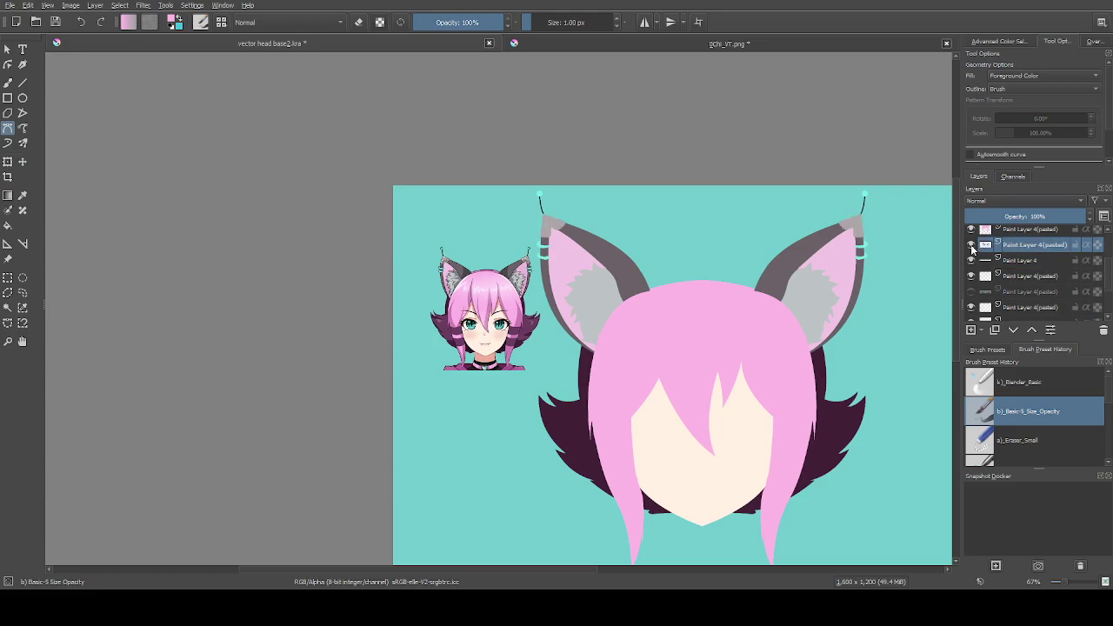
Merge the combined ear layer with Paint Layer 4 and toggle its visibility to check what it contains
click(971, 247)
click(971, 247)
click(972, 247)
click(971, 247)
click(971, 259)
click(971, 260)
click(971, 260)
click(971, 260)
click(1013, 262)
scroll(999, 250, down, 1)
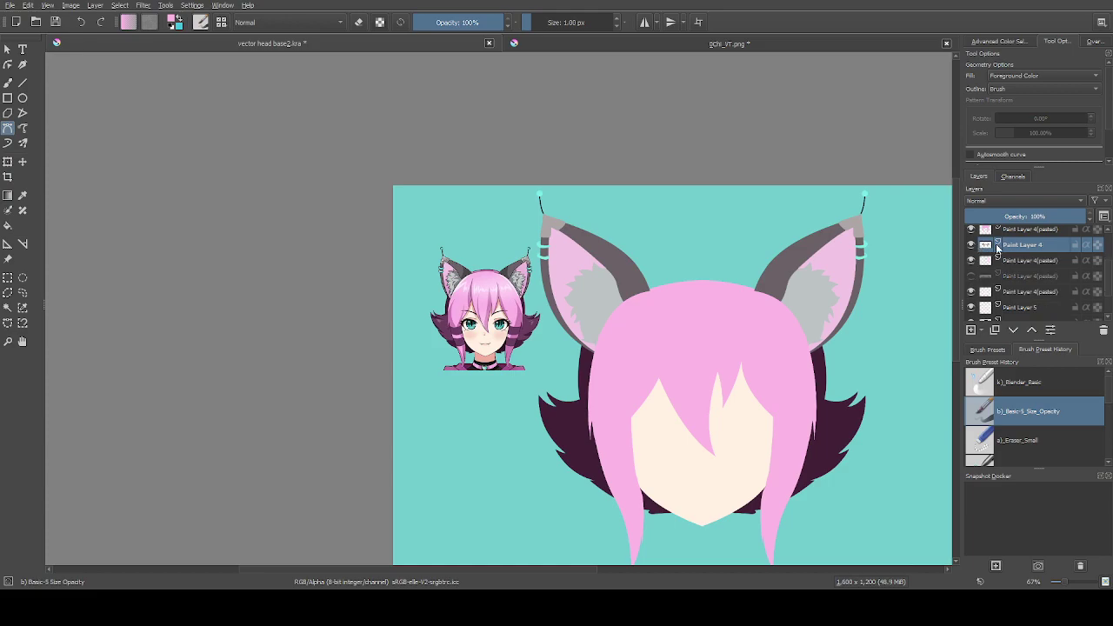
click(971, 245)
click(971, 245)
click(971, 245)
click(972, 245)
Try tilting both merged ears outward and lower, and compare them with the reference overlay
key(ctrl+z)
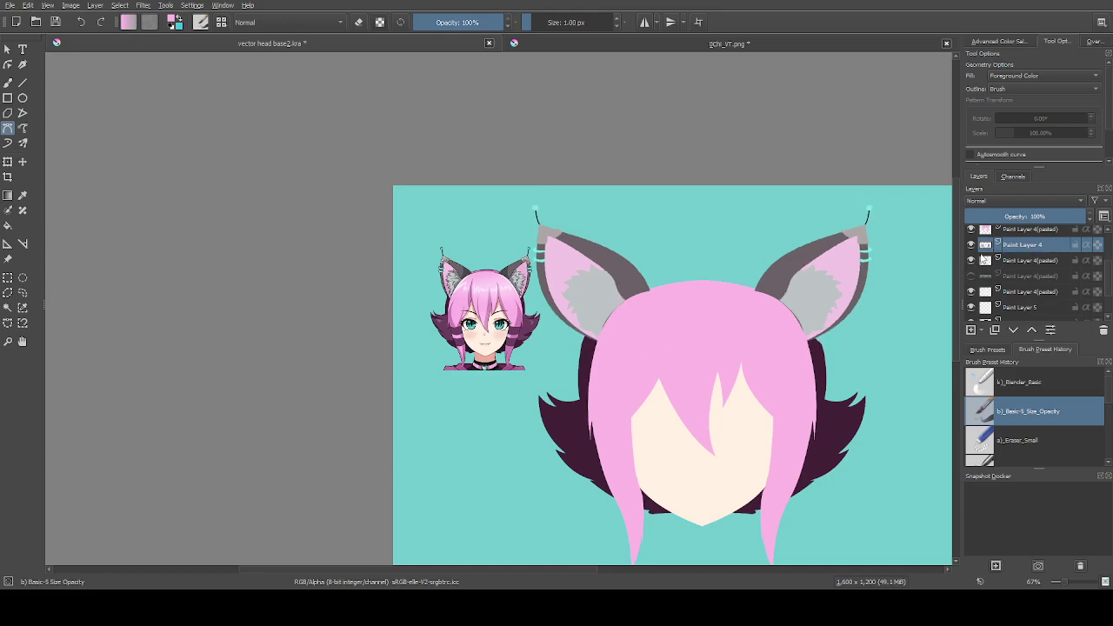
scroll(973, 276, up, 2)
click(975, 271)
click(975, 270)
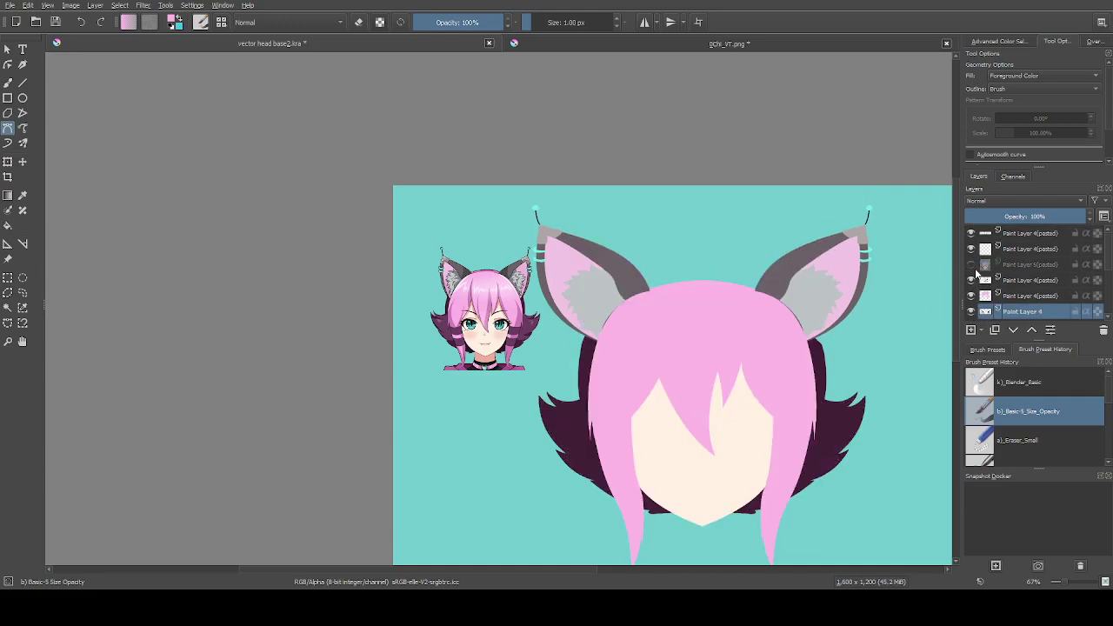
click(975, 271)
click(975, 270)
click(975, 270)
click(974, 270)
click(972, 264)
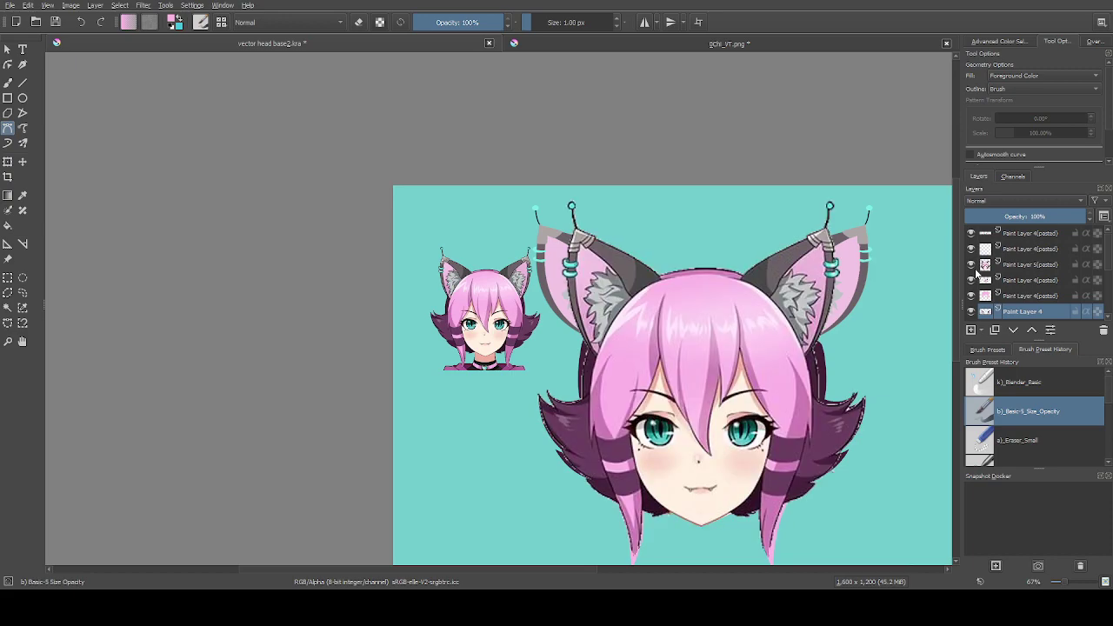
click(975, 270)
click(975, 270)
click(974, 271)
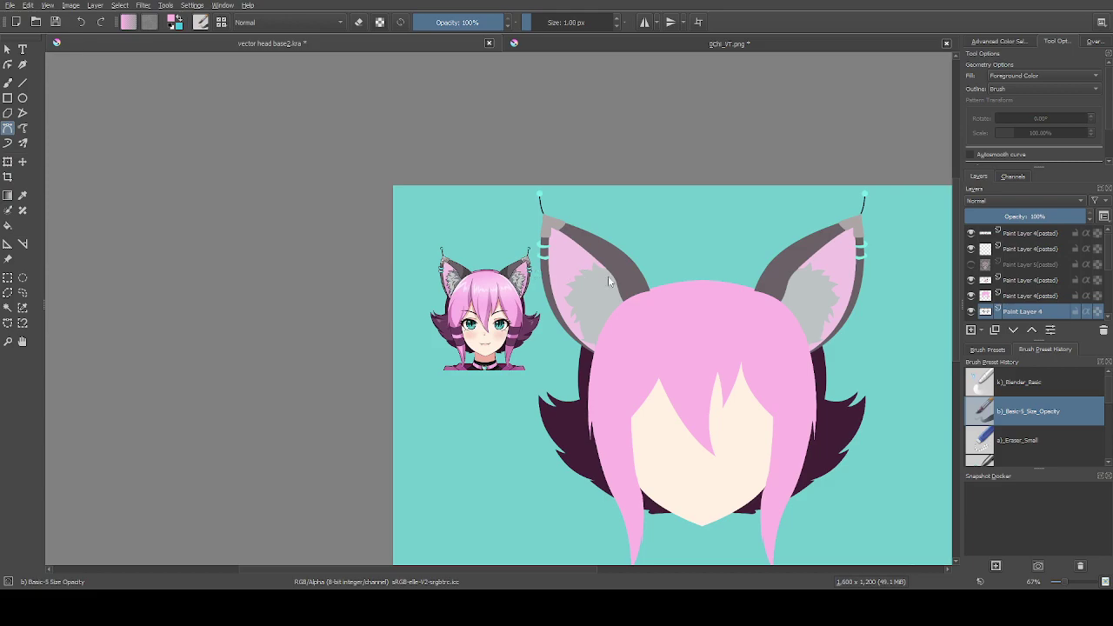
Flatten the merged ears vertically so their tips sit lower, comparing them with the reference overlay
key(ctrl+z)
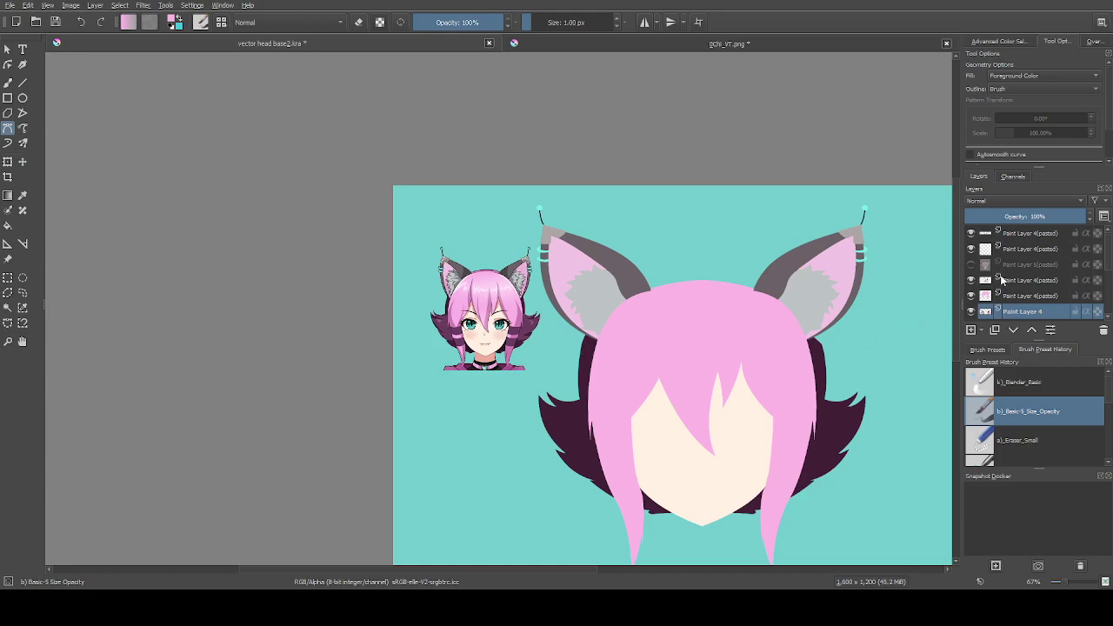
click(971, 264)
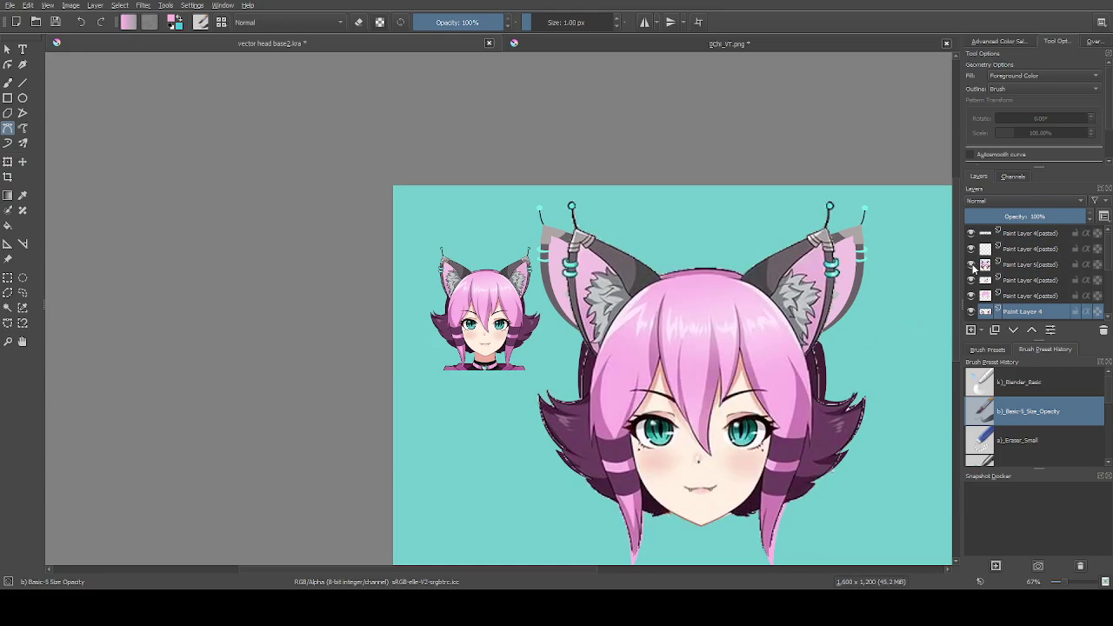
click(972, 264)
click(972, 265)
click(972, 264)
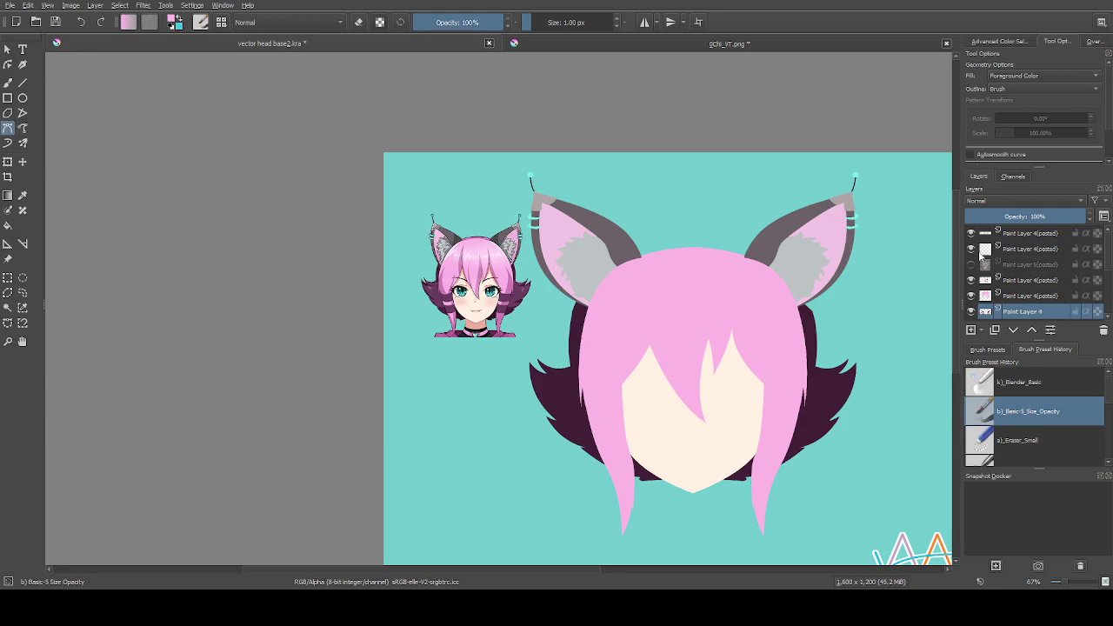
click(971, 264)
click(971, 264)
click(971, 265)
click(972, 264)
Turn on horizontal mirroring and activate the layer just above the reference overlay, leaving no area selected
click(7, 278)
drag(459, 129, 674, 359)
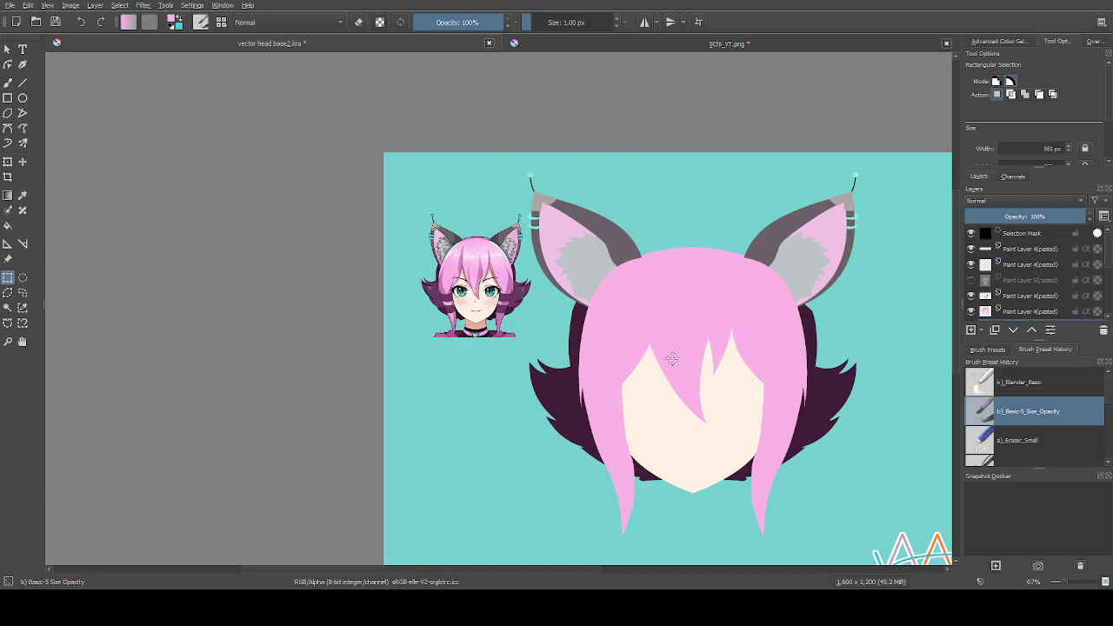
click(644, 22)
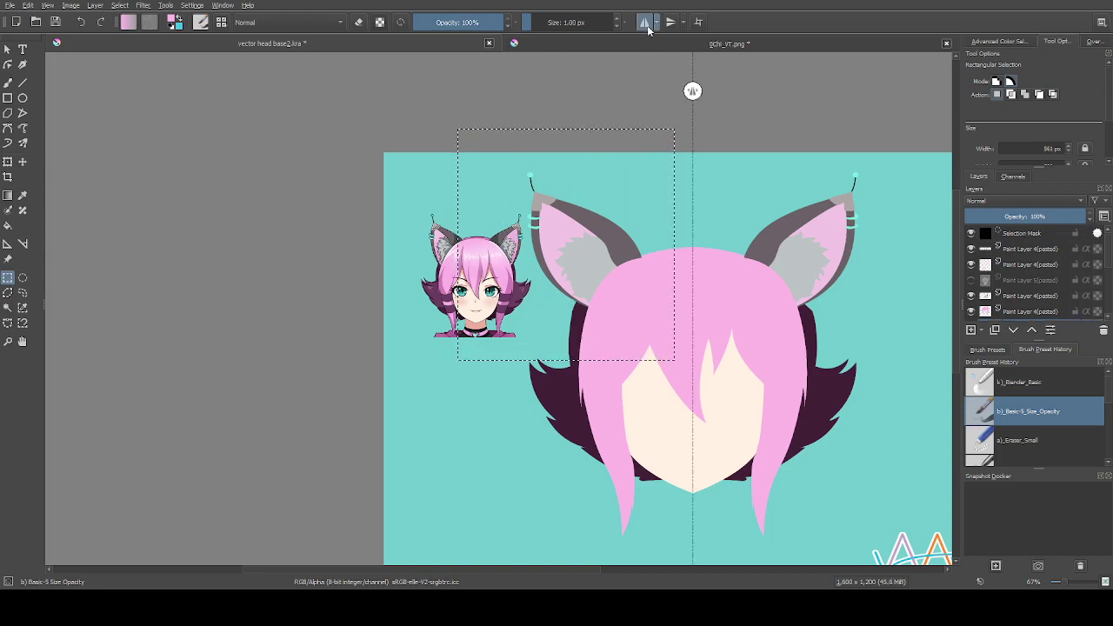
click(1031, 262)
key(ctrl+shift+a)
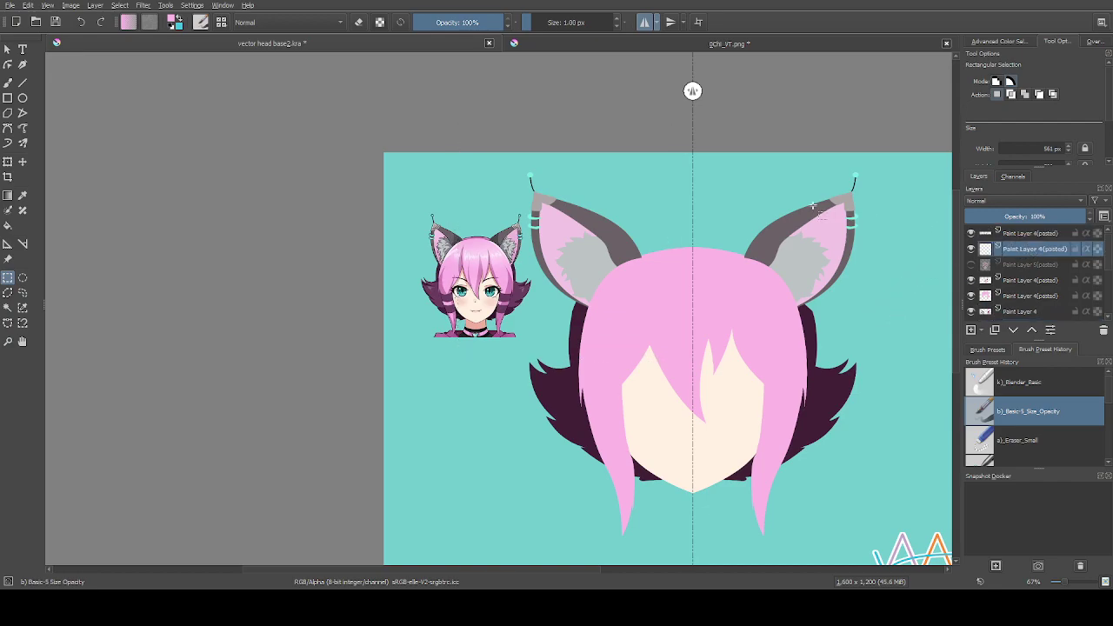
Show the reference overlay and draw a mirrored, near-vertical bright green guide line along the outer side of its ears
key(1)
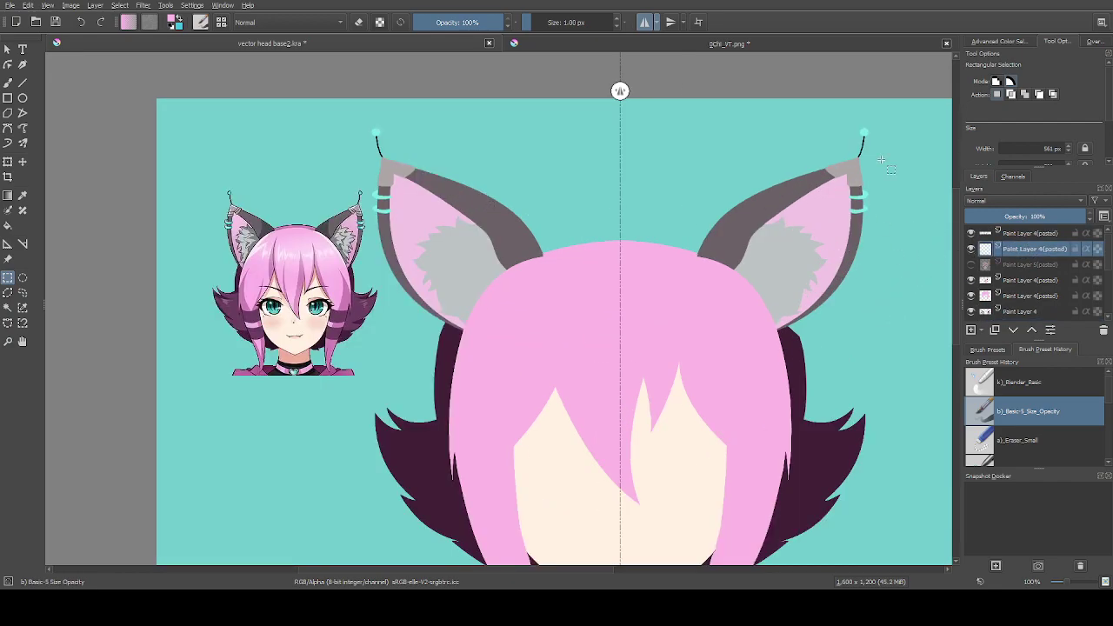
click(1001, 43)
click(1072, 133)
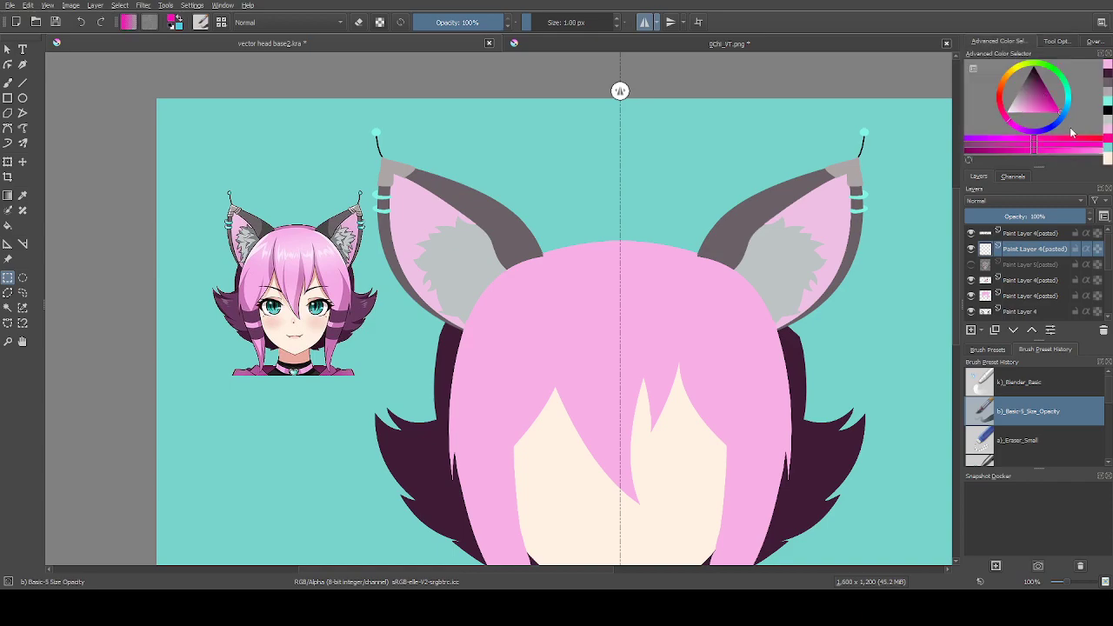
click(1056, 72)
click(22, 82)
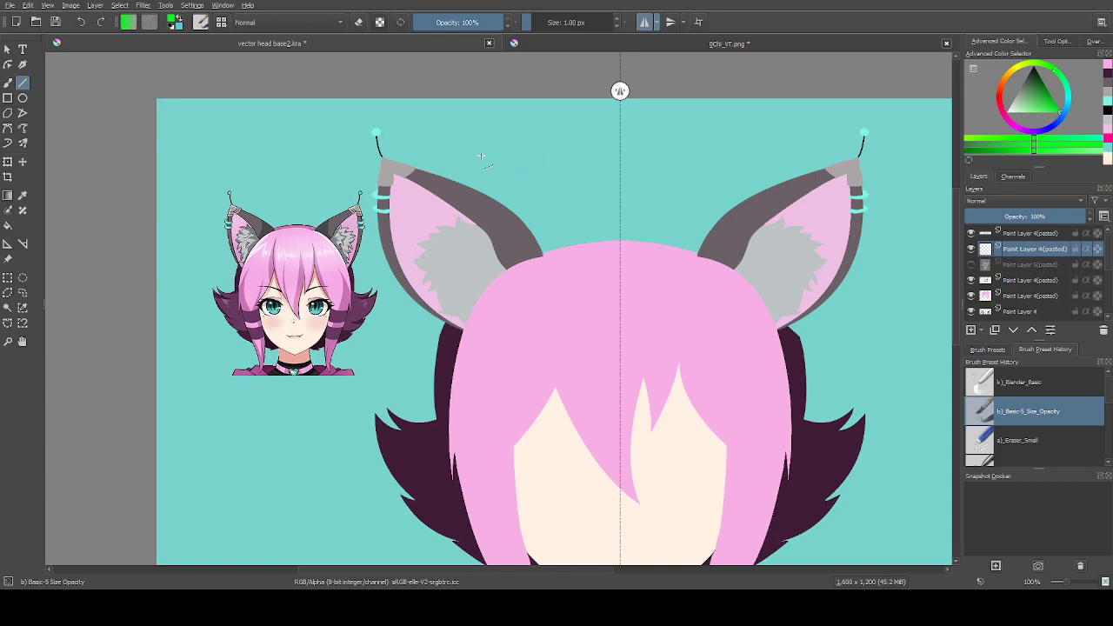
click(971, 265)
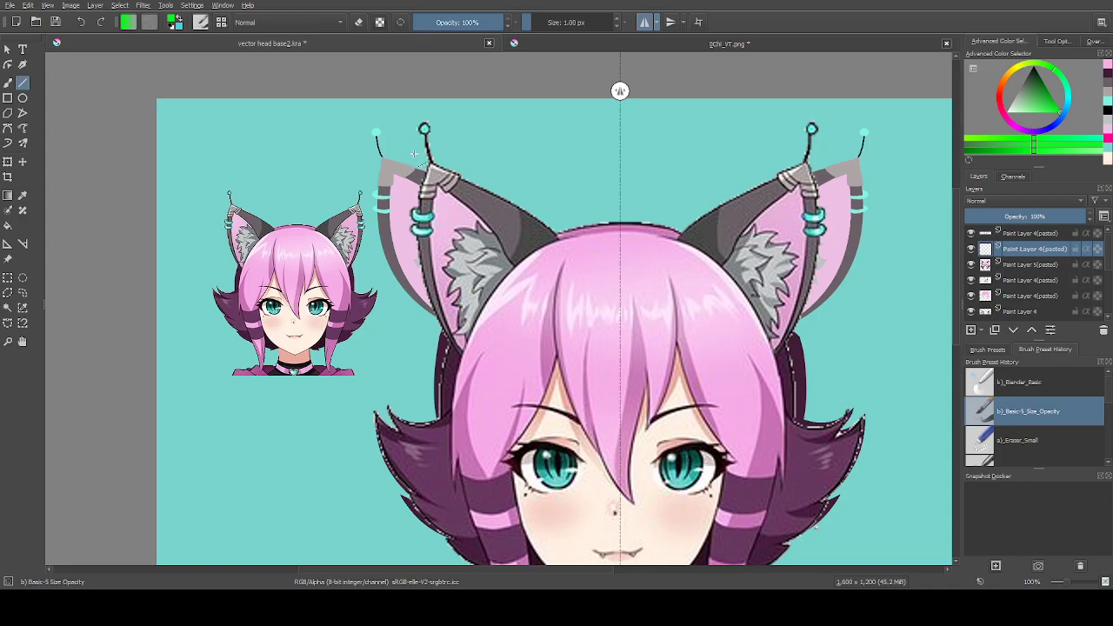
mouse_move(417, 239)
mouse_down()
mouse_move(429, 365)
mouse_move(418, 392)
mouse_up()
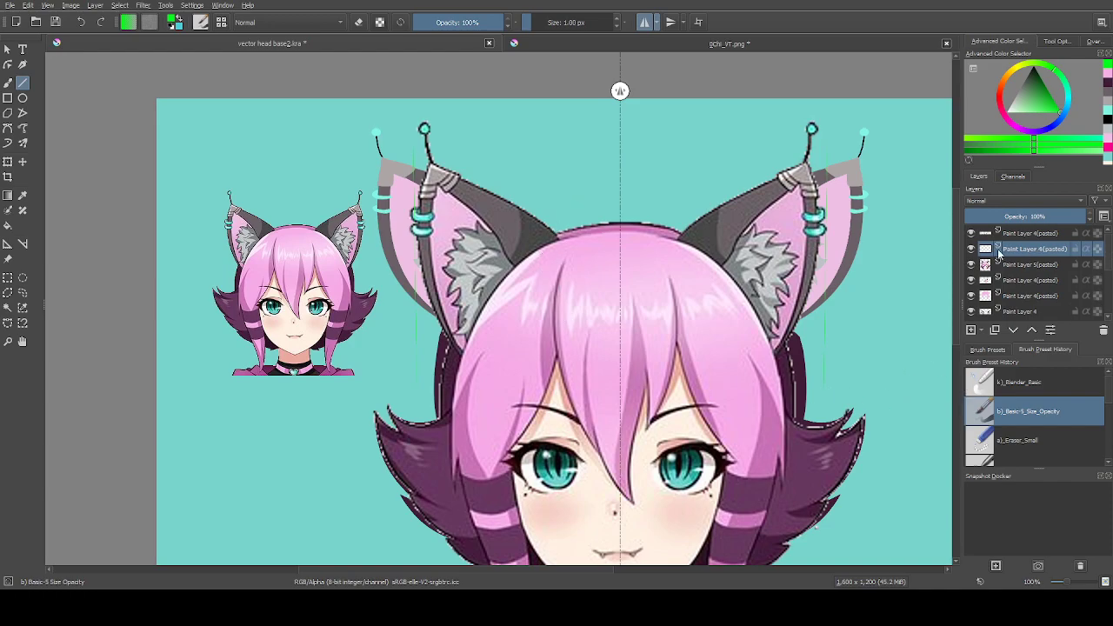
Draw a mirrored vertical green guide line at the inner base of the reference's ears, then hide the reference overlay
click(983, 265)
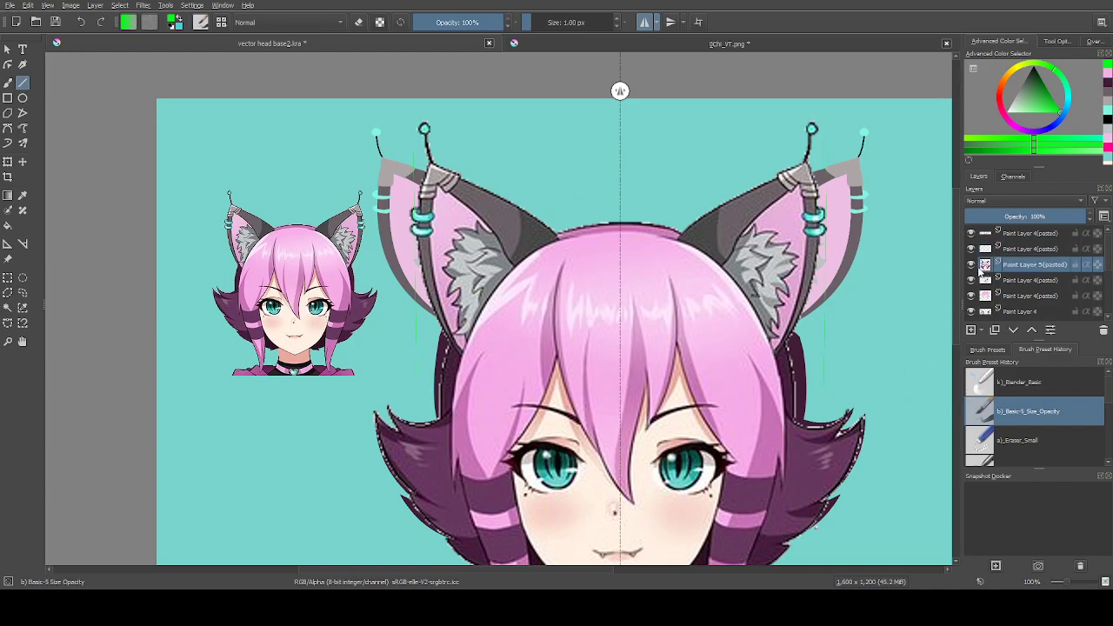
click(972, 264)
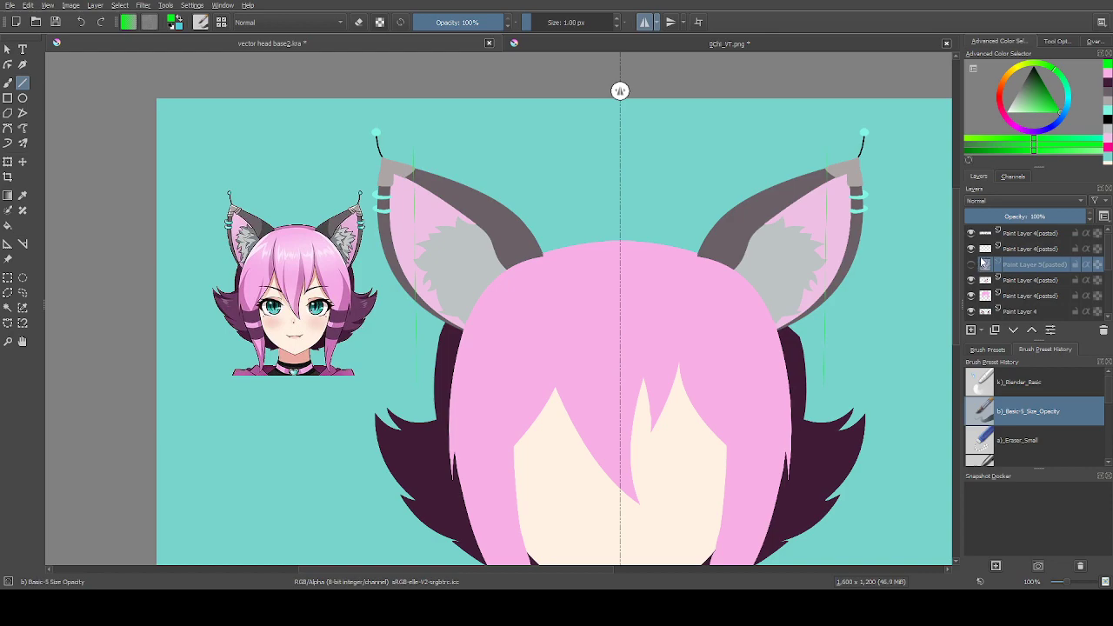
click(971, 265)
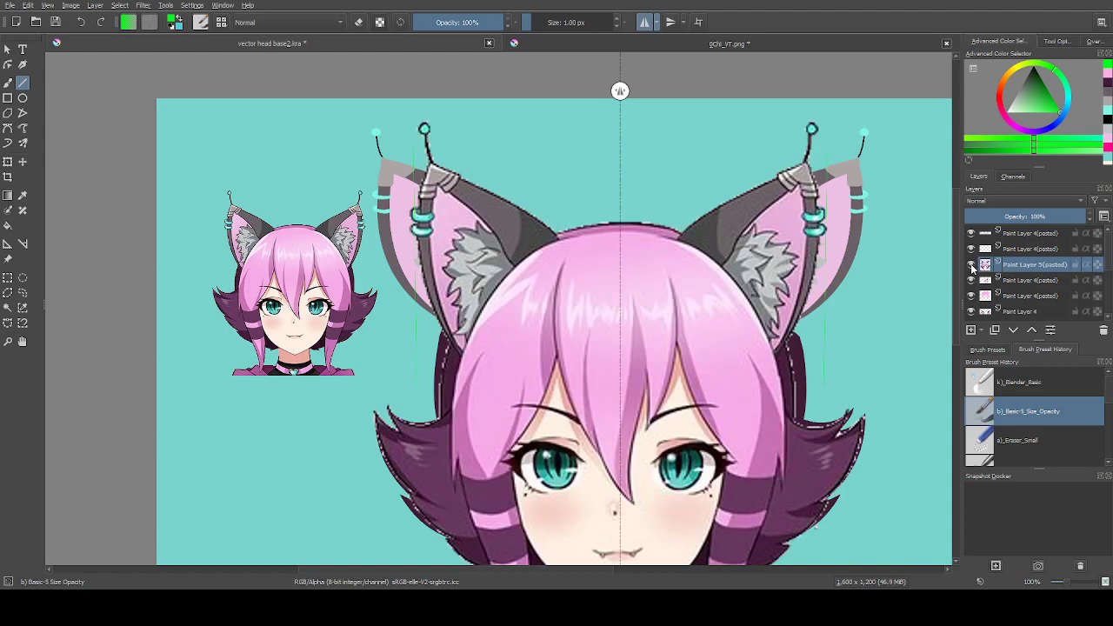
click(1027, 252)
drag(556, 199, 559, 283)
click(971, 265)
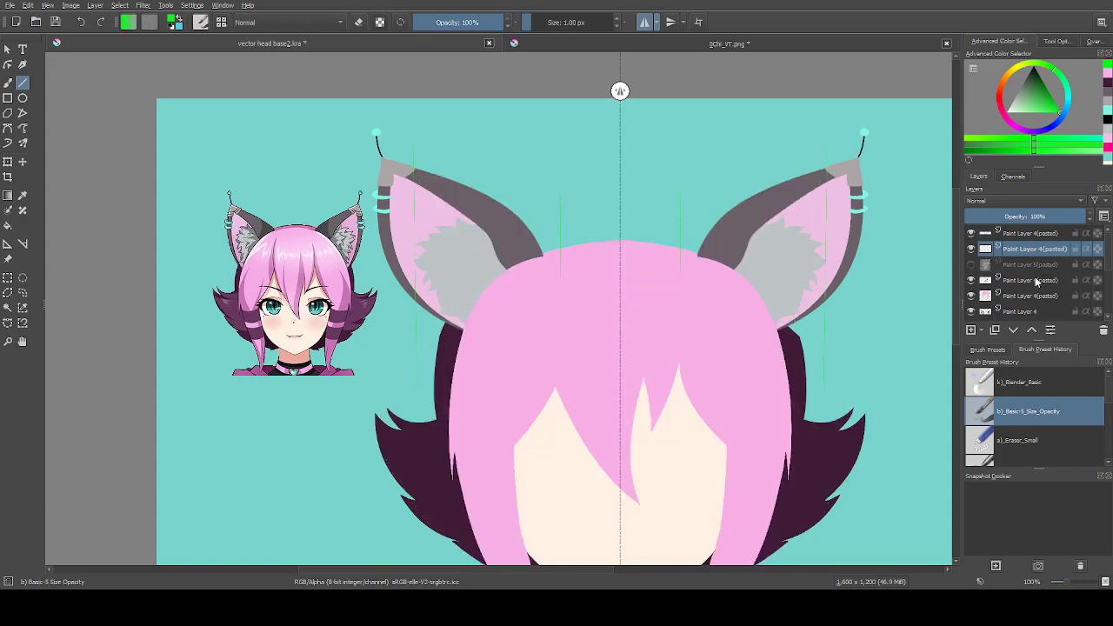
Try moving the left ear inward on Paint Layer 4, using a rectangular selection around it
click(1026, 313)
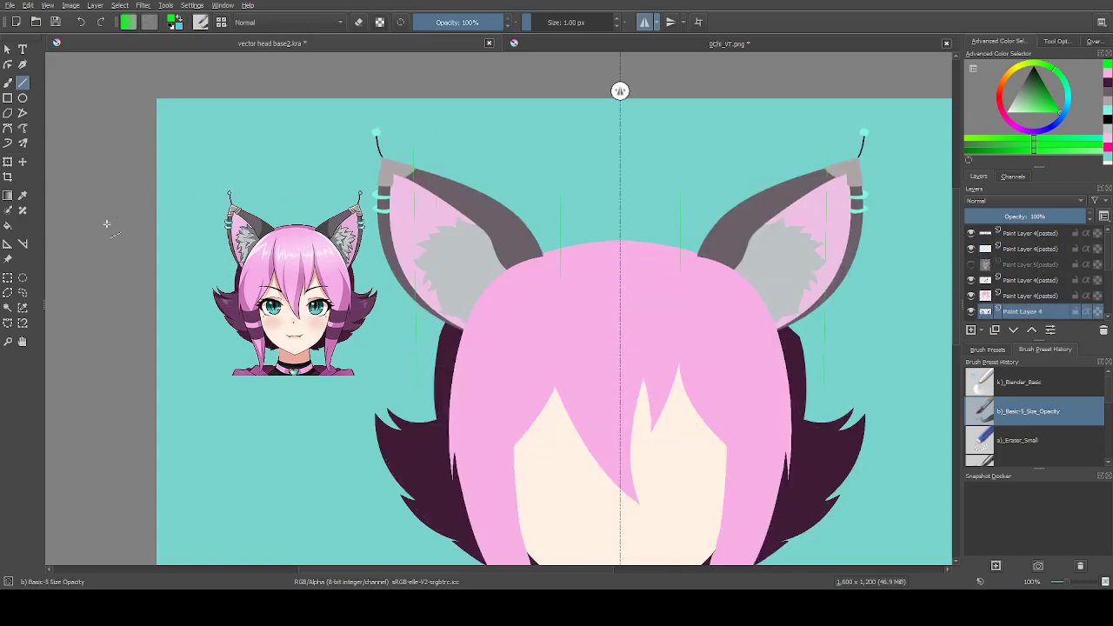
click(7, 278)
drag(250, 98, 580, 360)
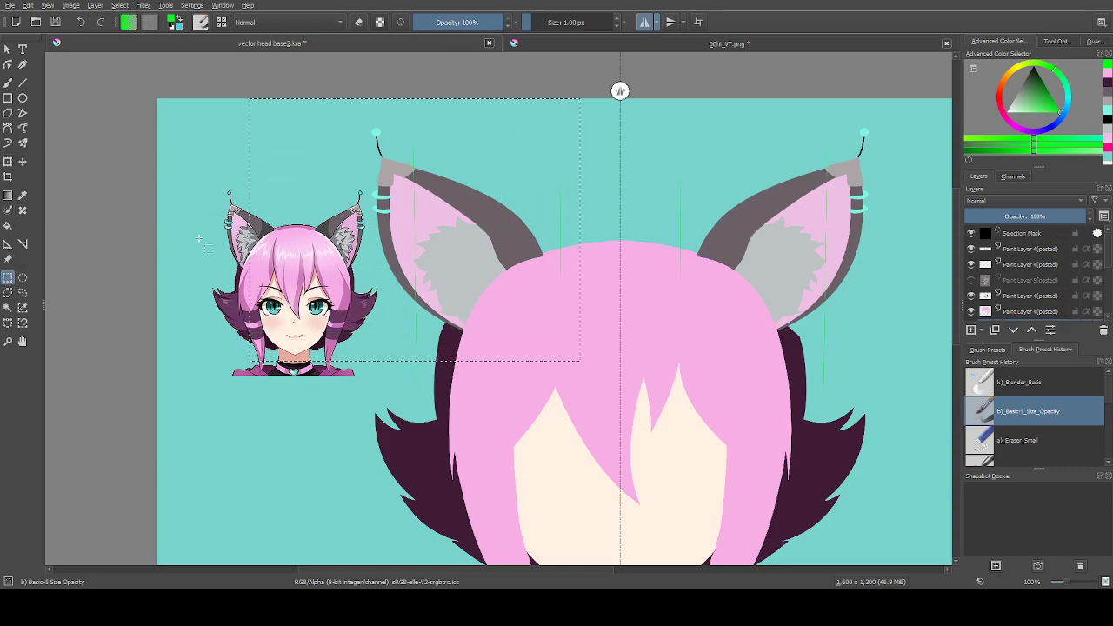
click(22, 161)
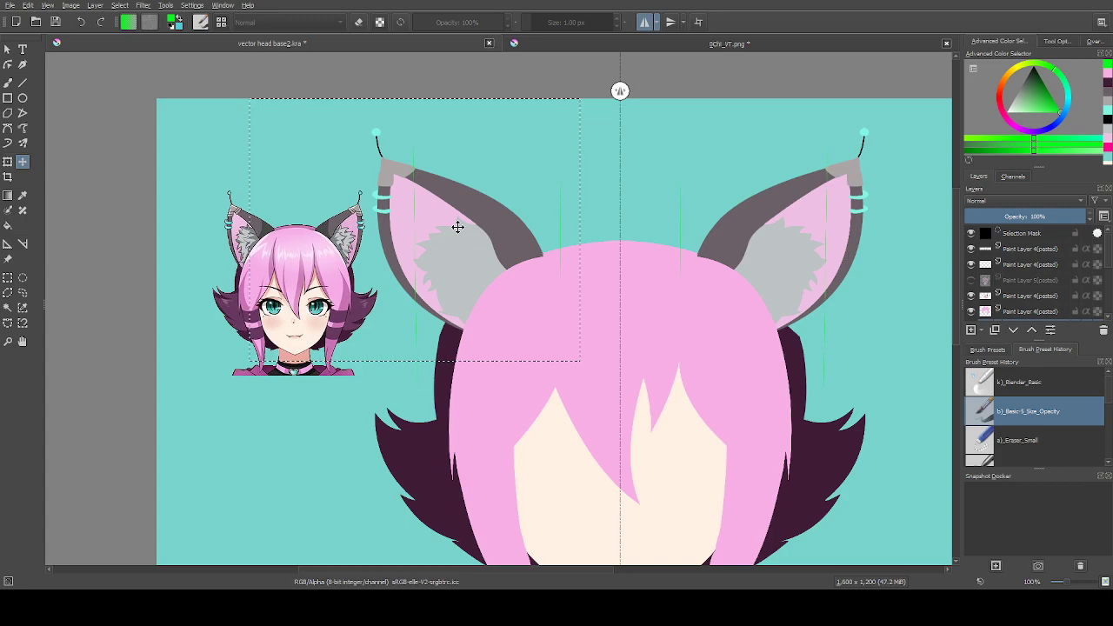
drag(472, 228, 503, 228)
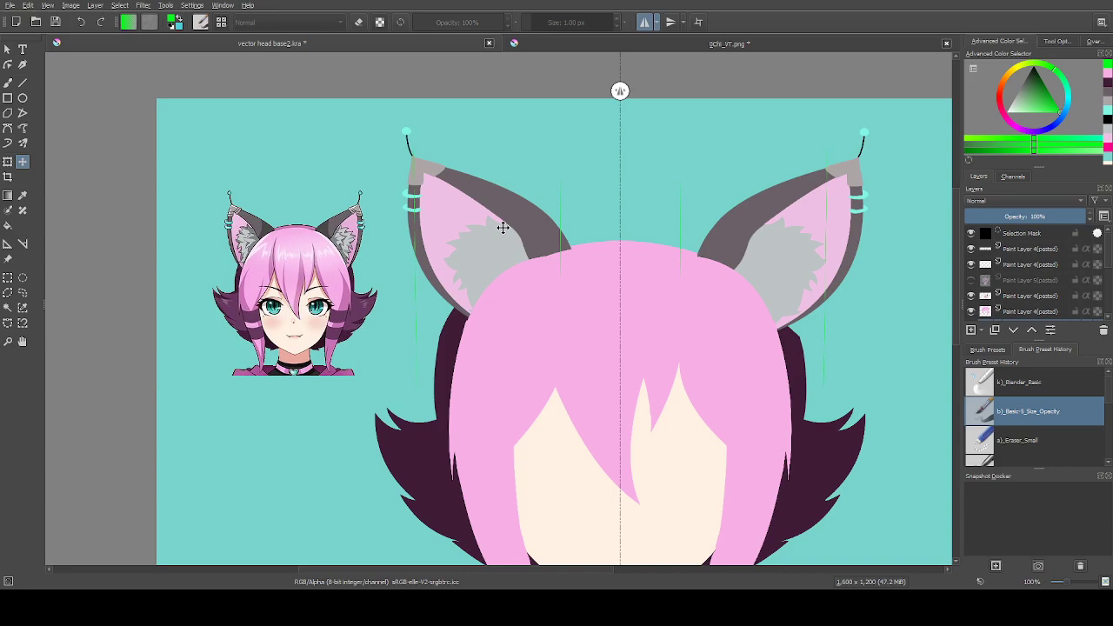
drag(503, 228, 503, 228)
Try moving the right ear inward with a rectangular selection to match the left one, leaving no area selected
click(7, 277)
drag(936, 418, 680, 110)
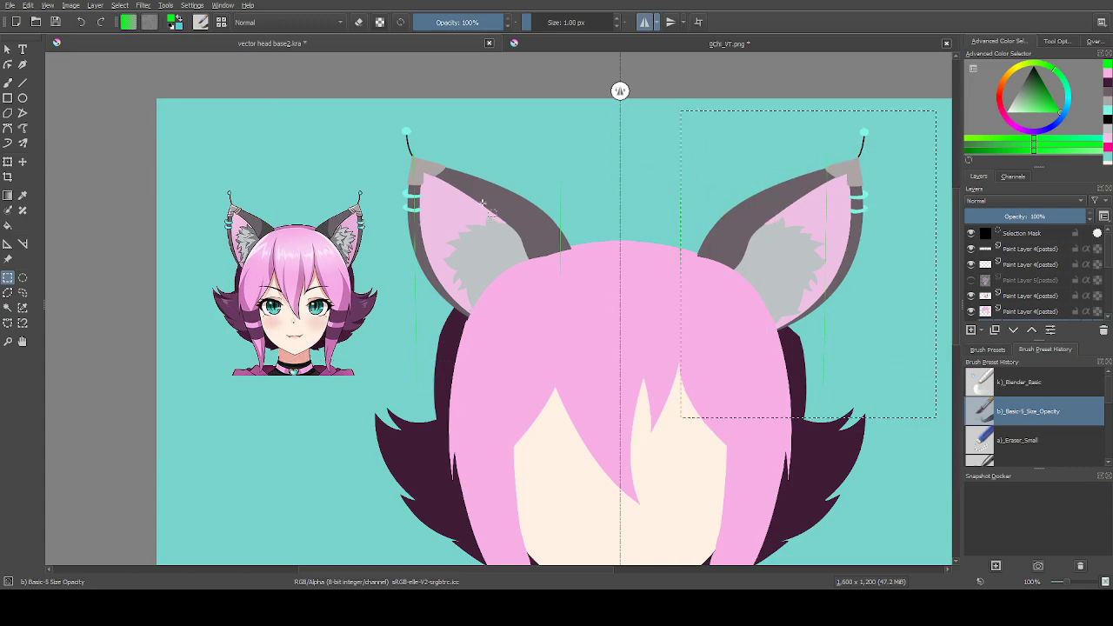
click(22, 161)
drag(844, 257, 810, 257)
scroll(635, 174, down, 1)
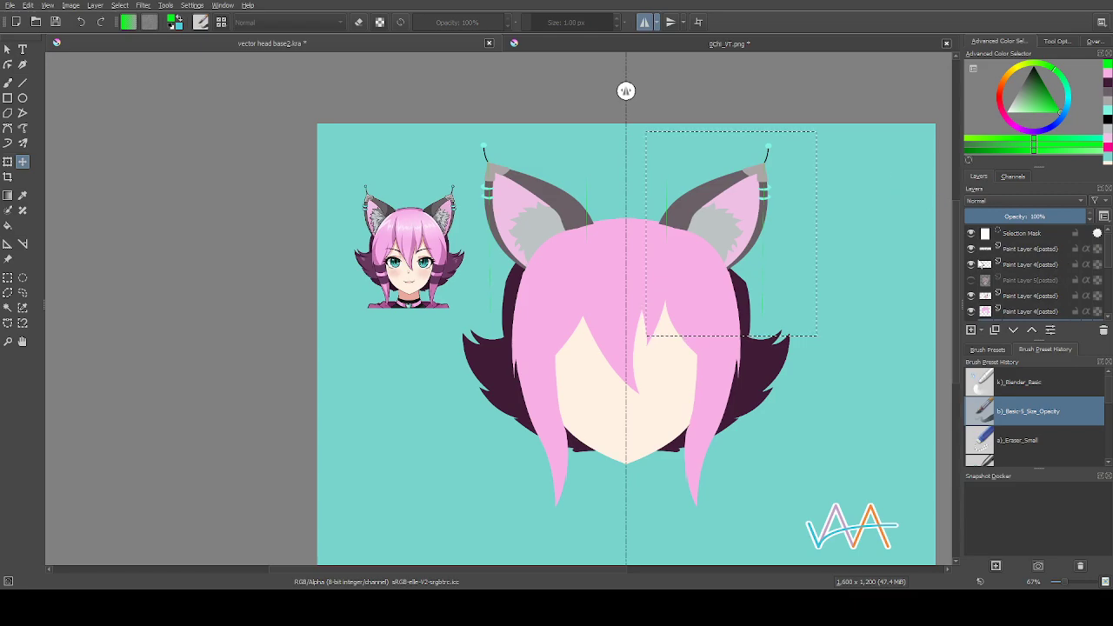
key(ctrl+shift+a)
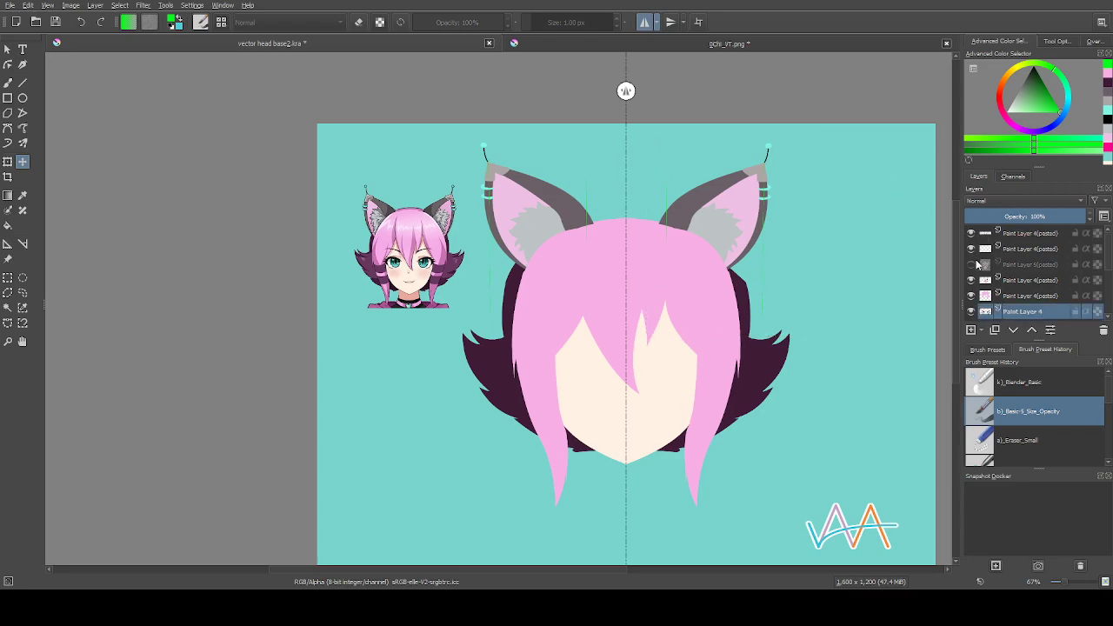
Try starting a Bezier curve in the hair's pink at the hair edge below the left ear, on the pink hair layer
click(1024, 296)
scroll(604, 217, up, 2)
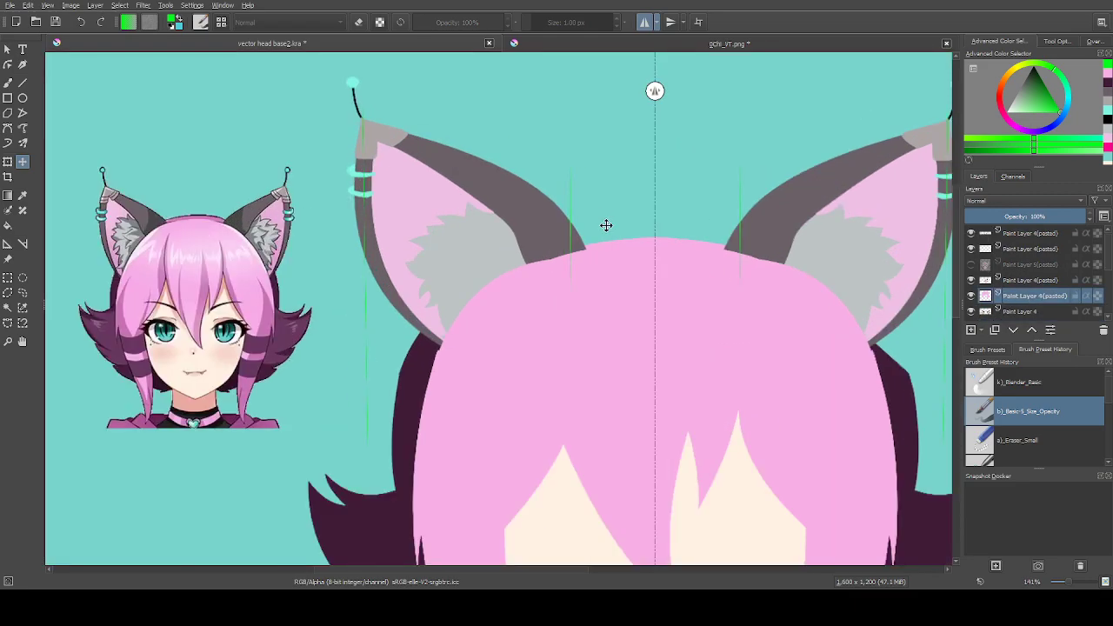
click(8, 128)
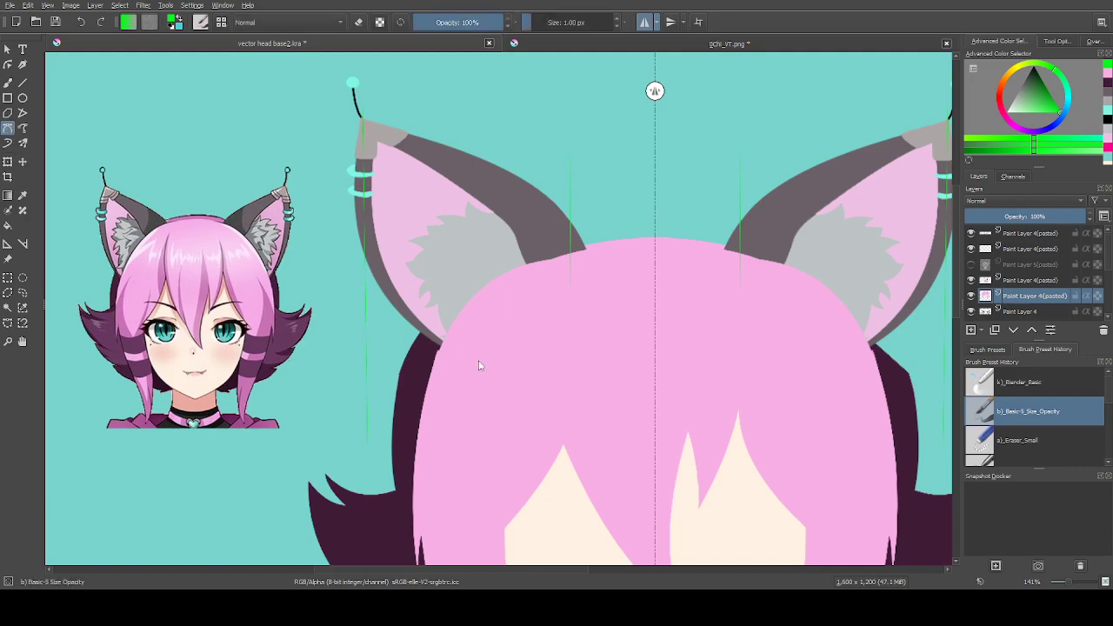
ctrl+click(542, 379)
scroll(442, 362, up, 2)
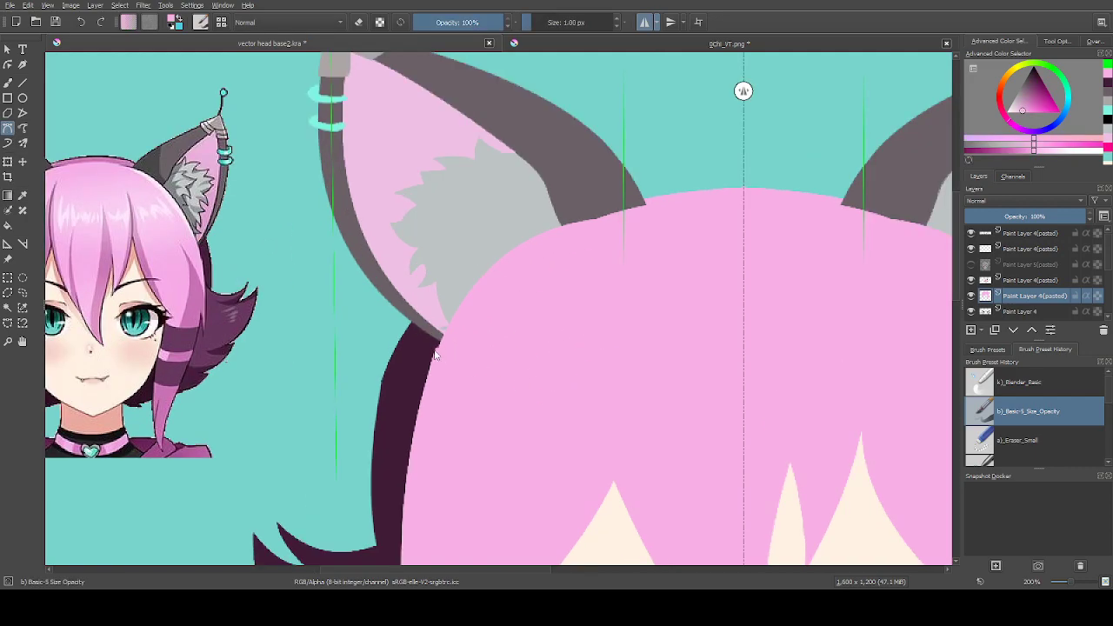
click(437, 354)
scroll(469, 369, down, 2)
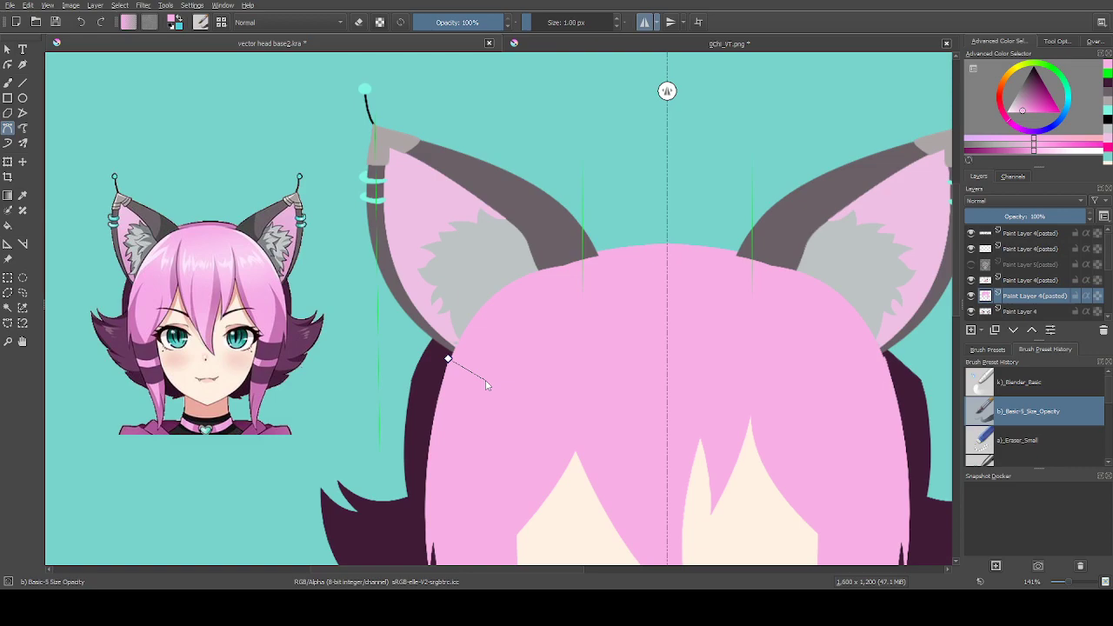
Undo the started curve and the inward moves of both ears
key(ctrl+z)
key(ctrl+z)
key(ctrl+z)
key(ctrl+z)
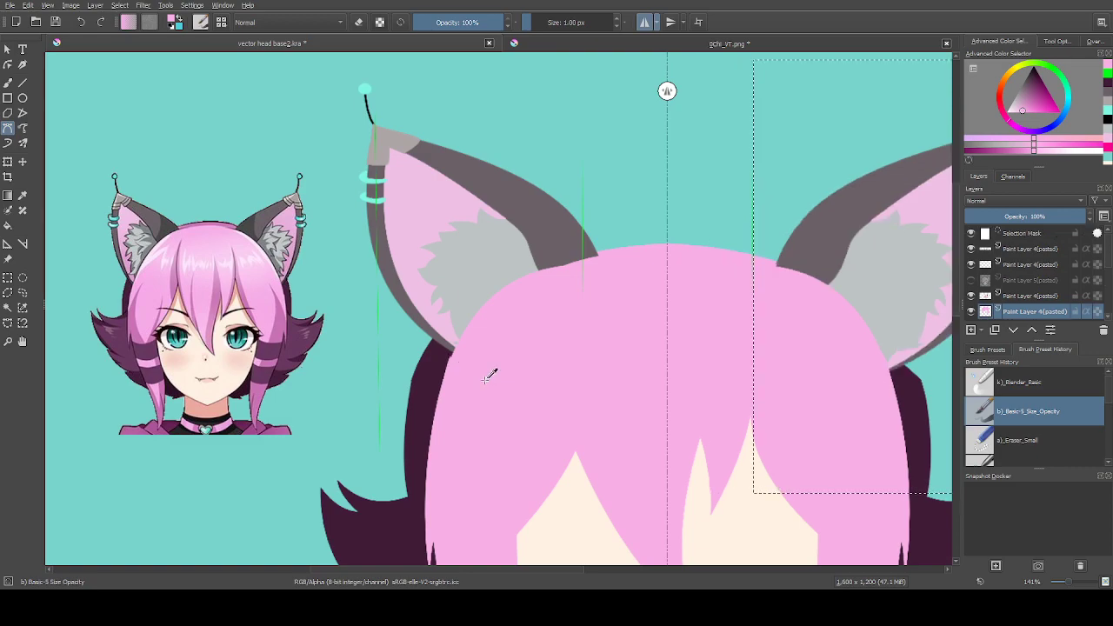
key(ctrl+z)
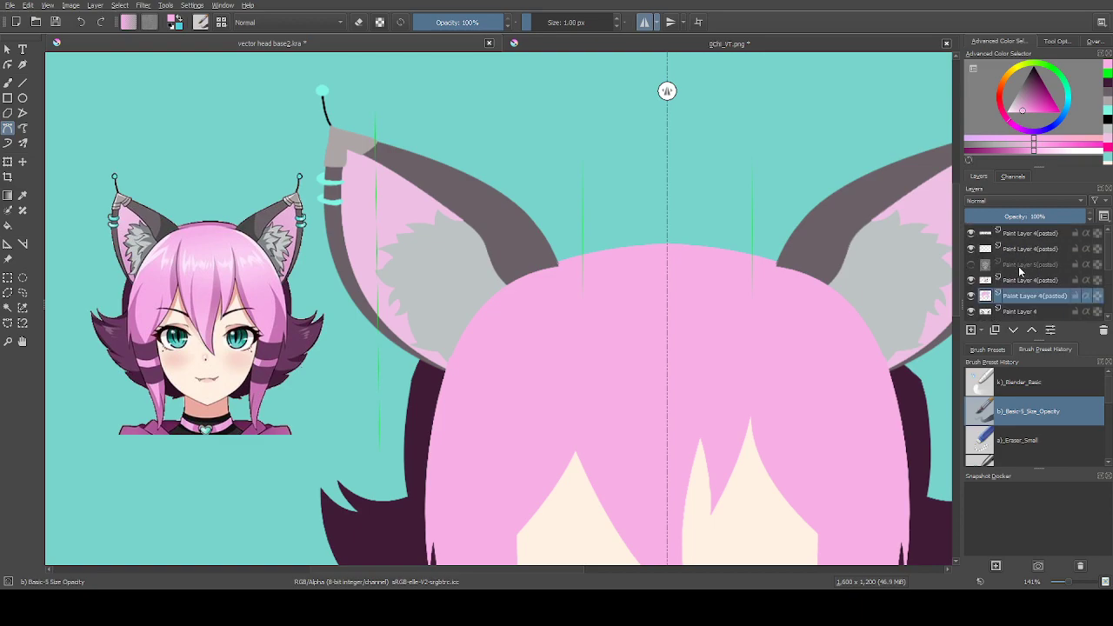
Make a rectangular selection around the whole left ear and get it ready for moving
click(1022, 280)
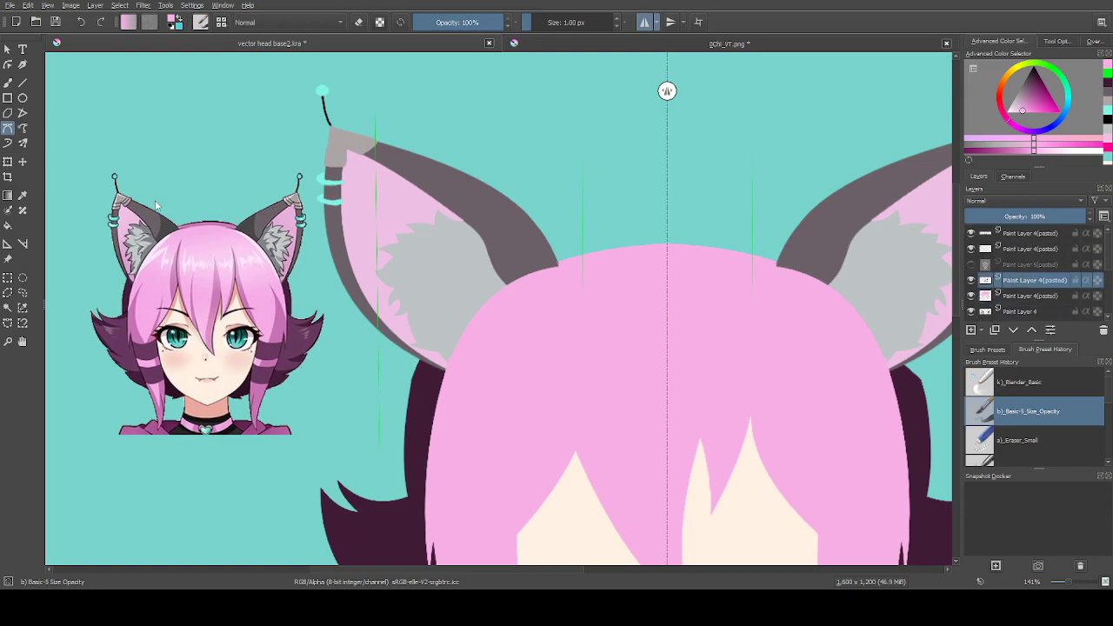
click(8, 278)
drag(198, 76, 612, 439)
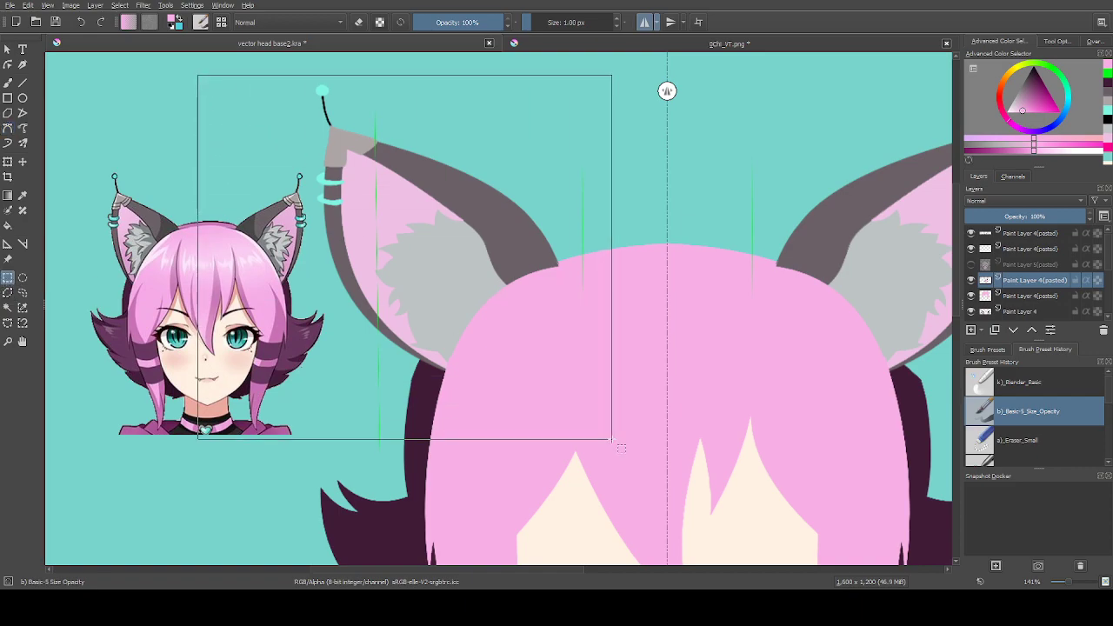
click(22, 161)
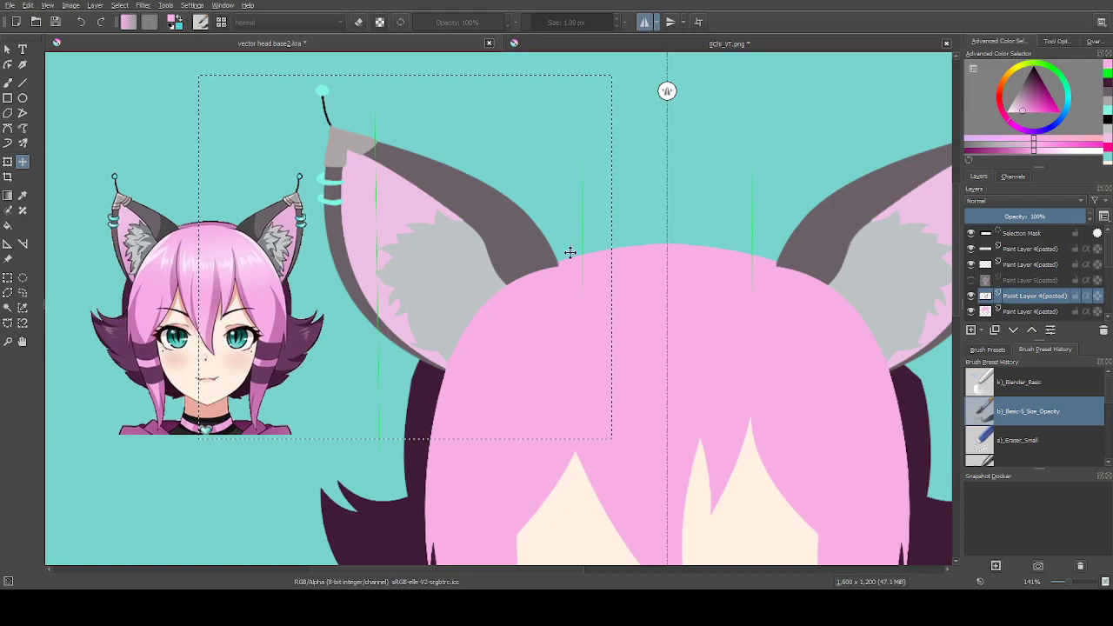
Compare the position of the drawn ears with the reference overlay by repeatedly showing and hiding it
click(971, 280)
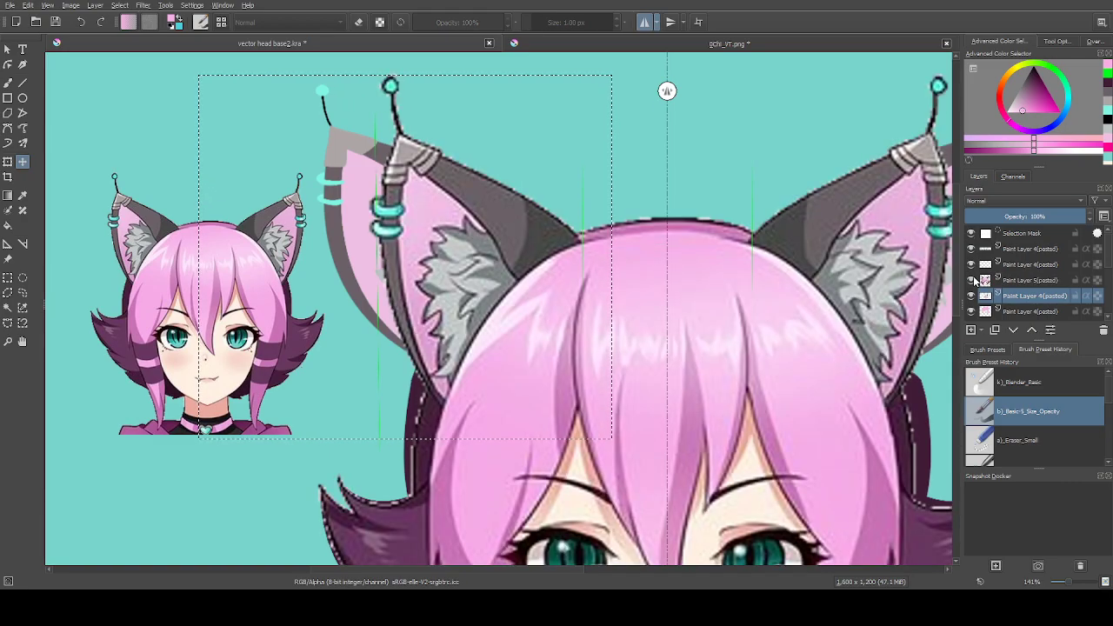
click(972, 280)
click(971, 280)
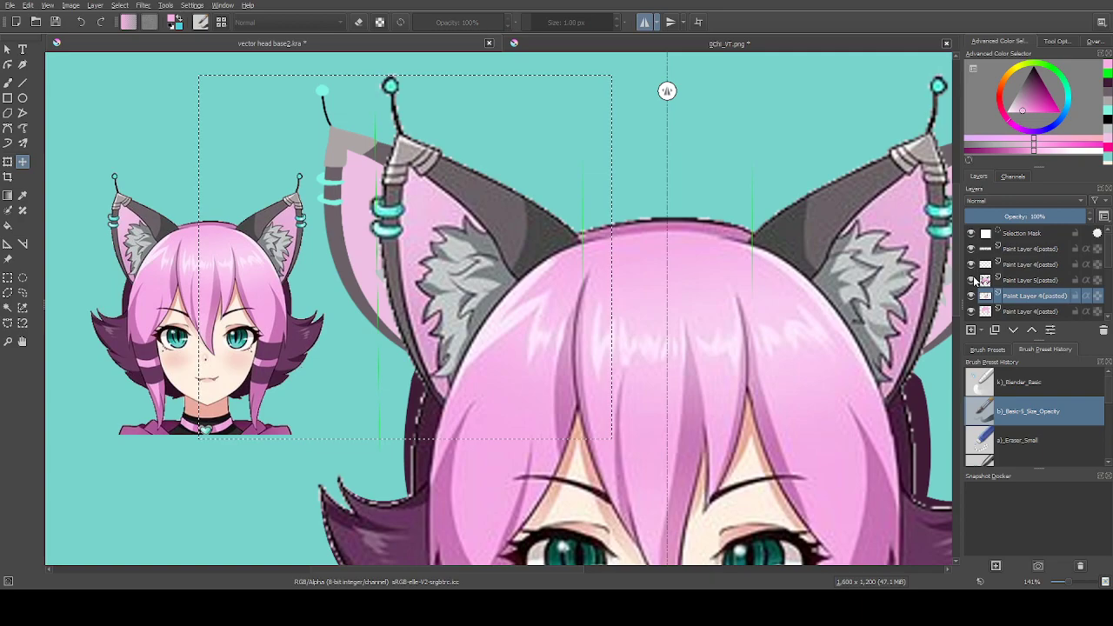
click(971, 280)
click(972, 280)
click(974, 280)
click(974, 280)
click(974, 280)
click(974, 280)
click(974, 280)
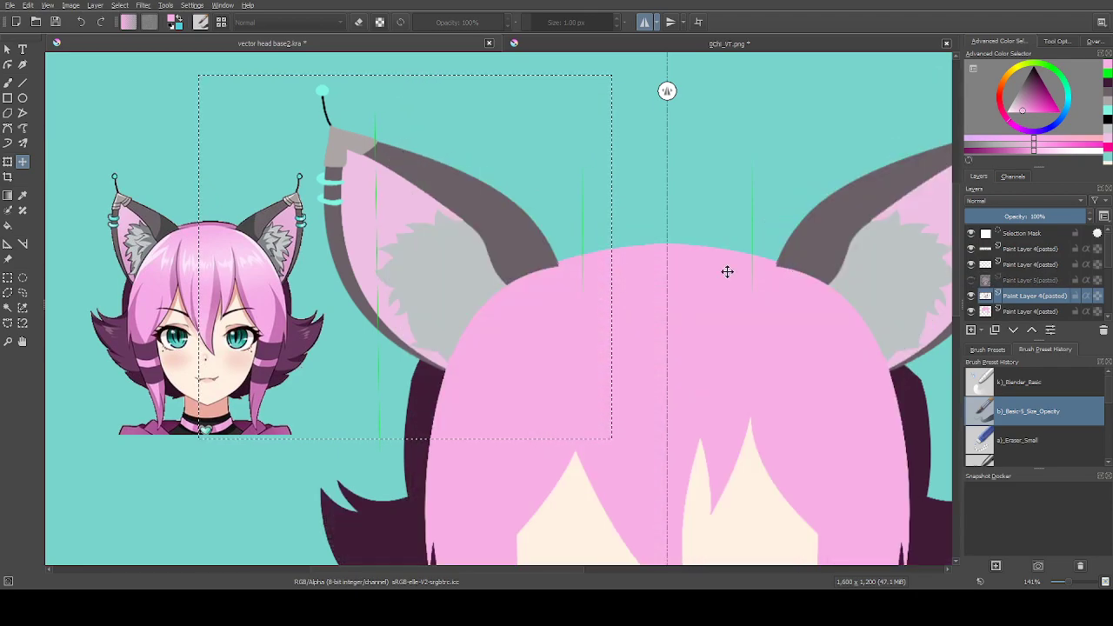
Move the selected left ear on Paint Layer 4 inward and slightly up until its inner base meets the inner guide line
drag(471, 257, 476, 258)
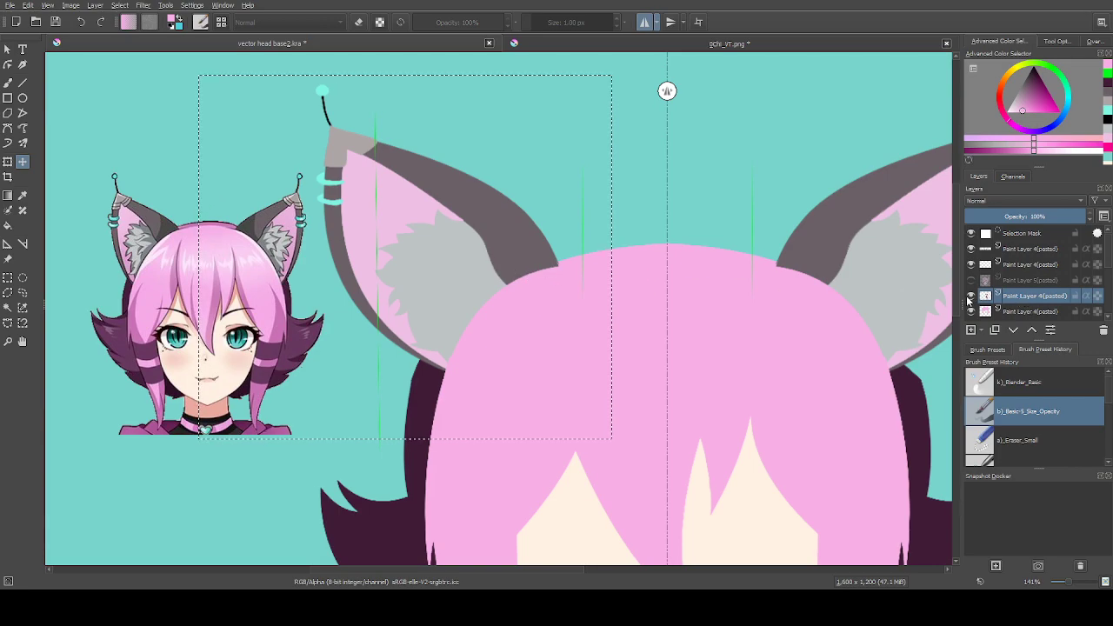
scroll(1026, 295, down, 2)
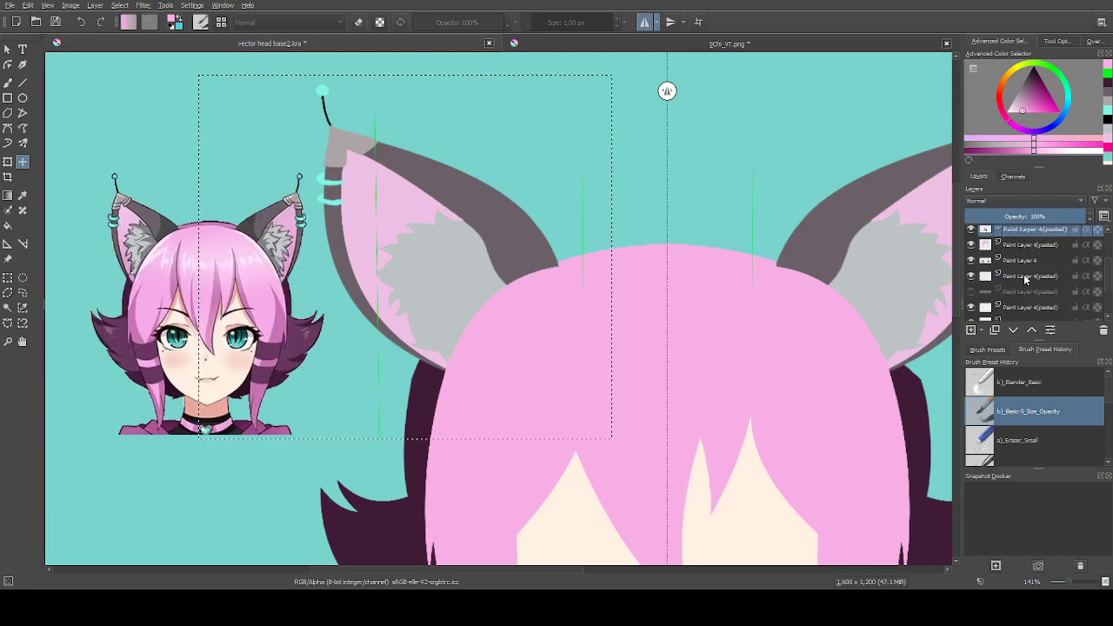
click(1025, 260)
drag(490, 243, 501, 241)
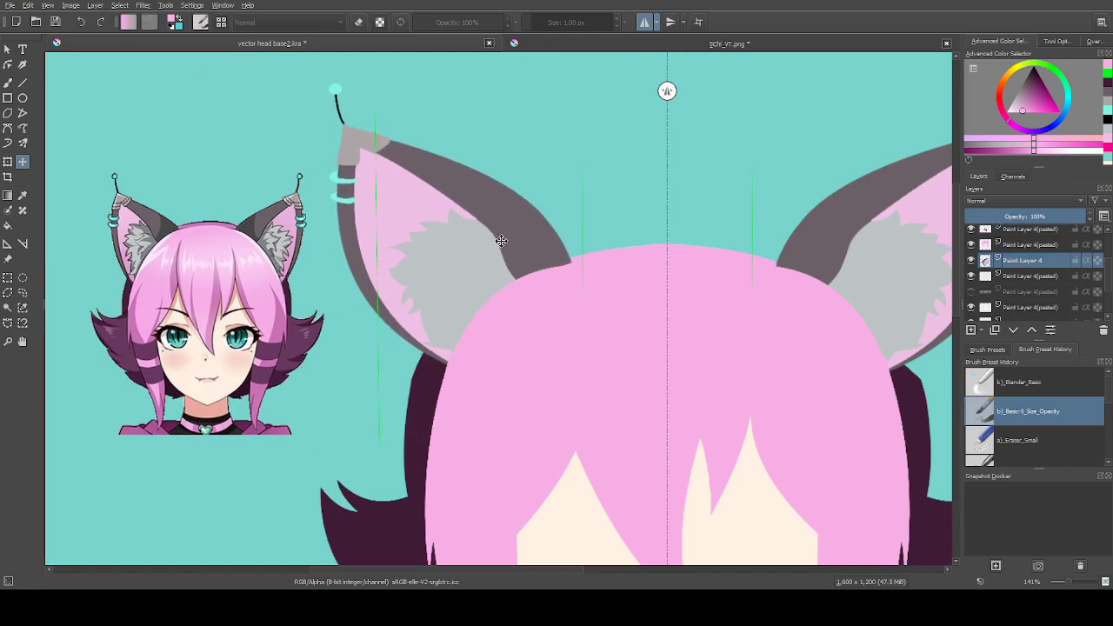
drag(501, 241, 503, 241)
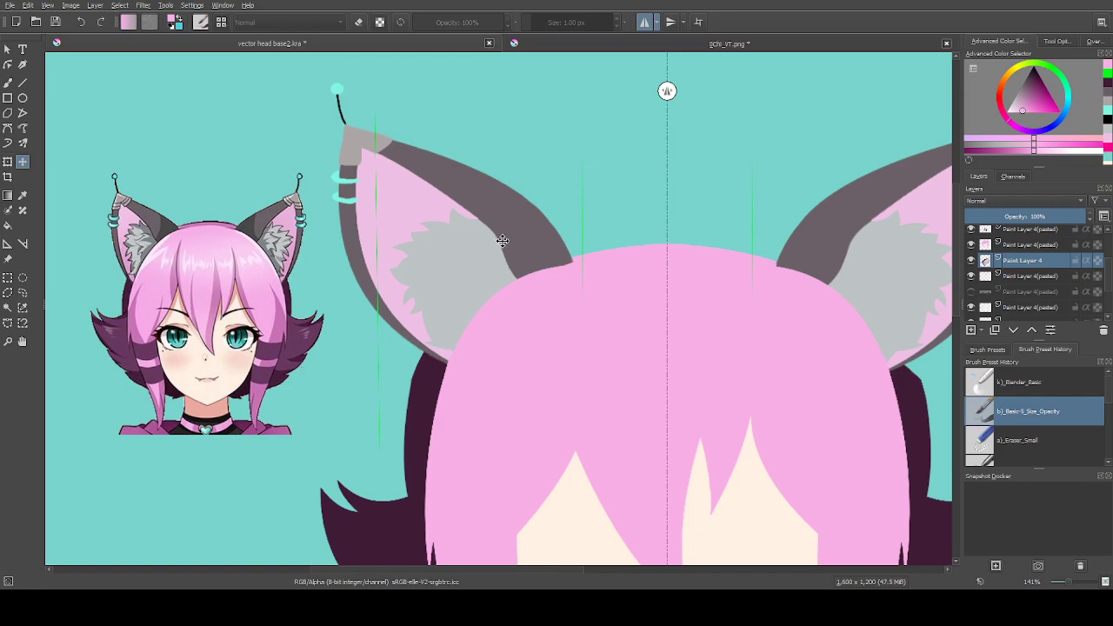
drag(502, 241, 514, 239)
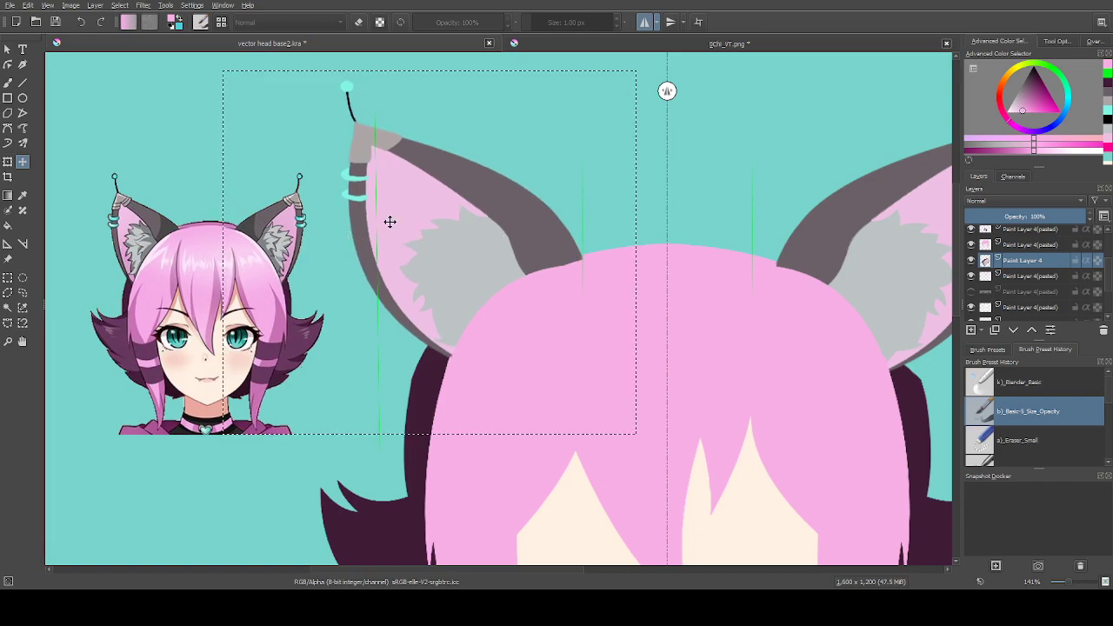
Select the right ear with a rectangle and move it inward and slightly up until its inner base meets the inner guide line
click(8, 277)
scroll(117, 337, down, 2)
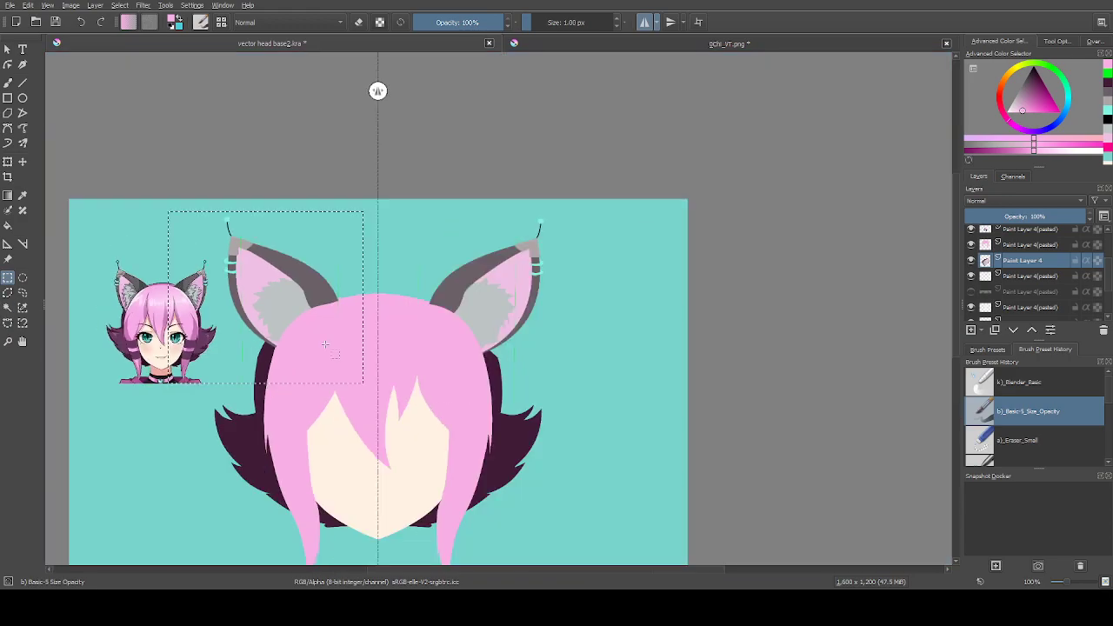
drag(571, 407, 414, 199)
scroll(426, 305, up, 2)
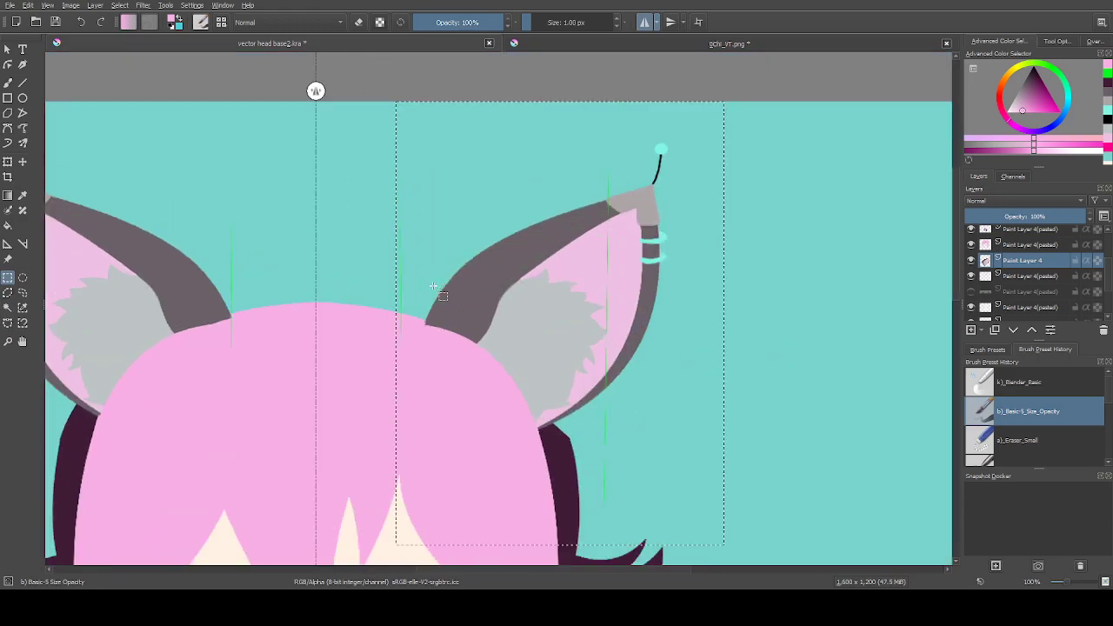
click(23, 161)
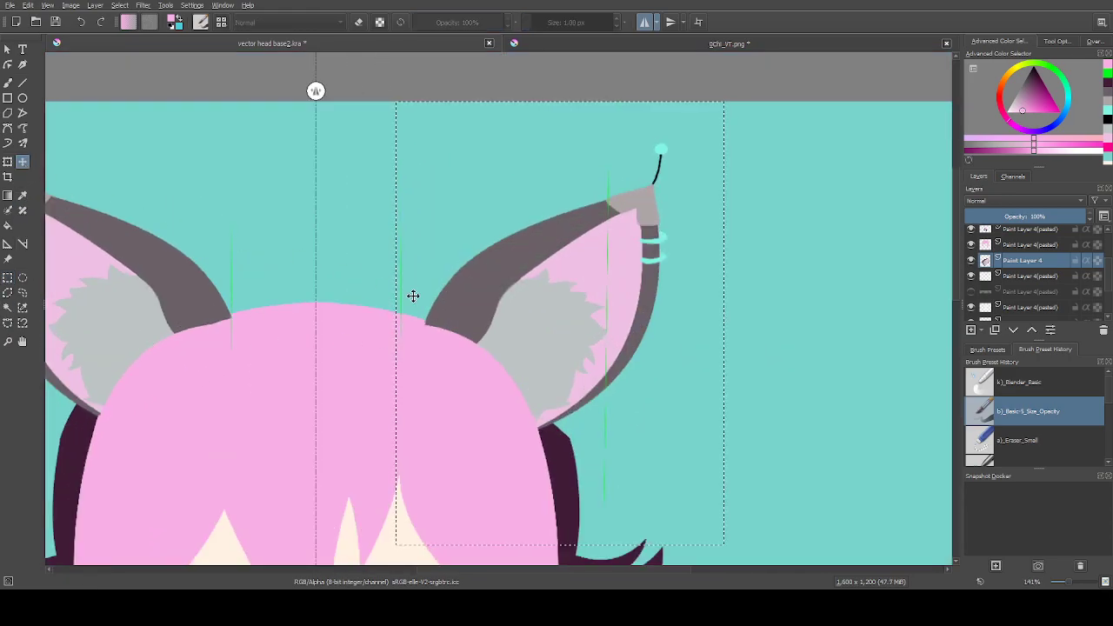
drag(489, 315, 467, 309)
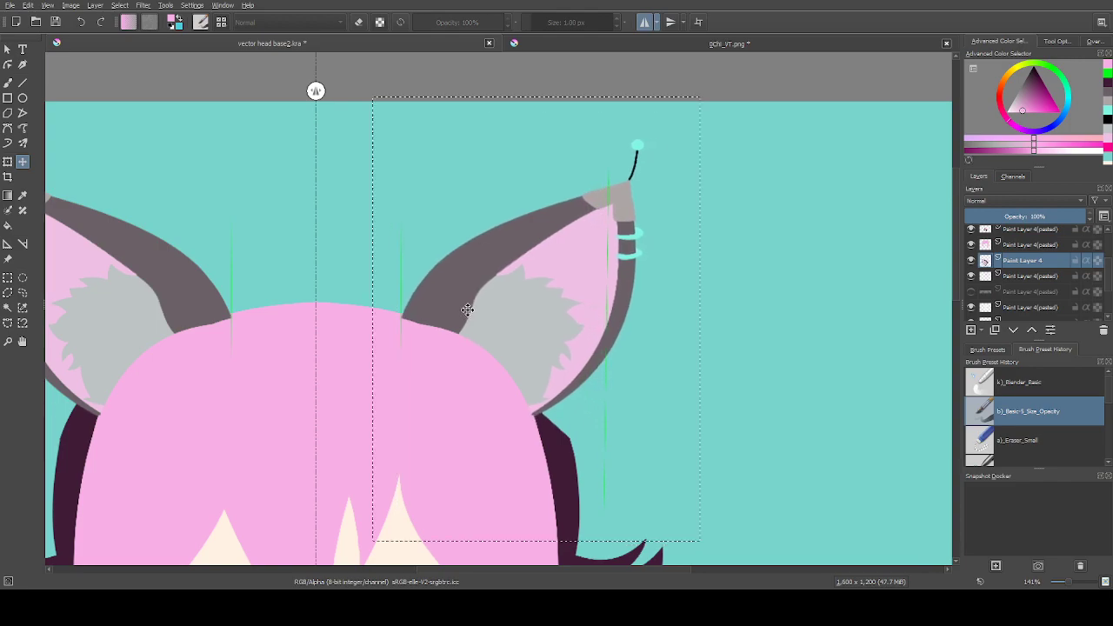
scroll(467, 309, down, 1)
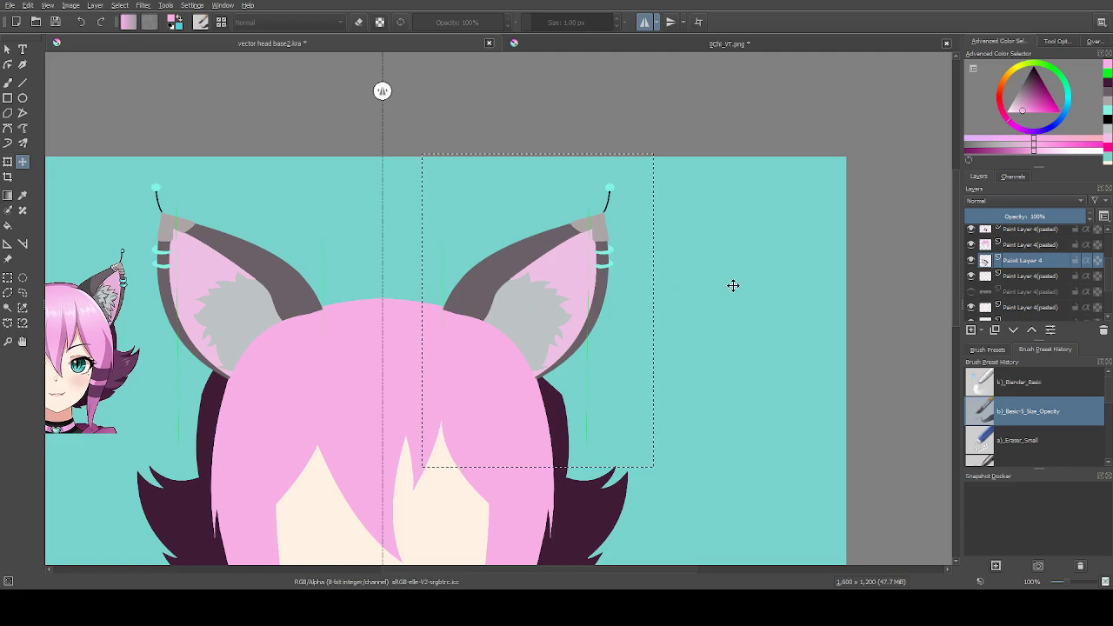
scroll(521, 338, up, 1)
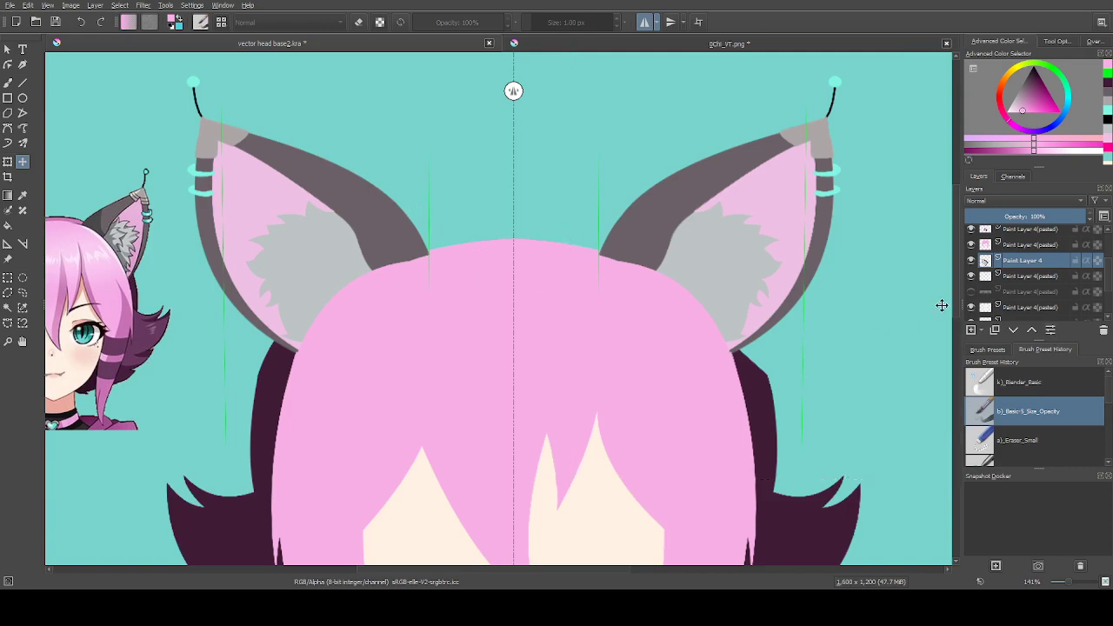
scroll(628, 227, down, 1)
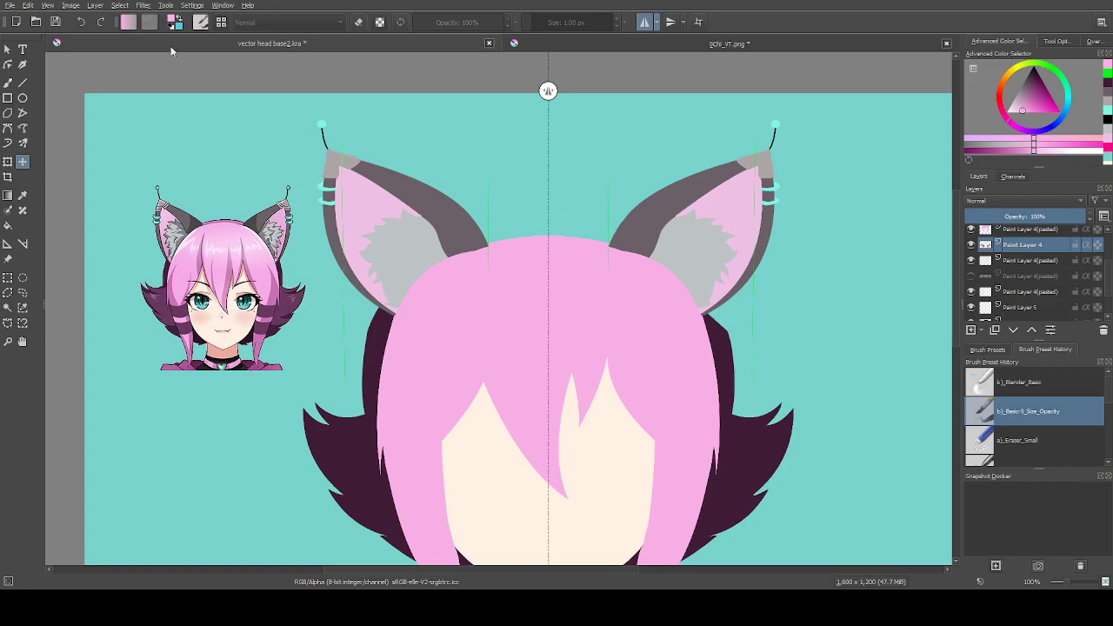
Try scaling the left ear down slightly inside a rectangular selection and moving it inward until its inner base meets the inner guide line
click(8, 277)
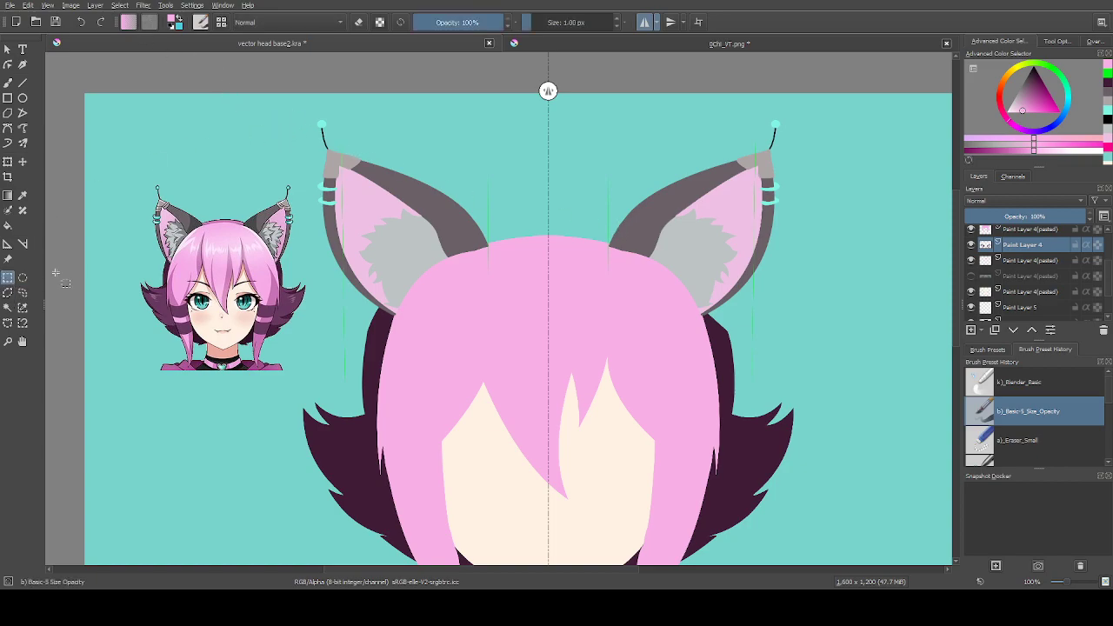
drag(306, 155, 536, 356)
key(ctrl+alt+j)
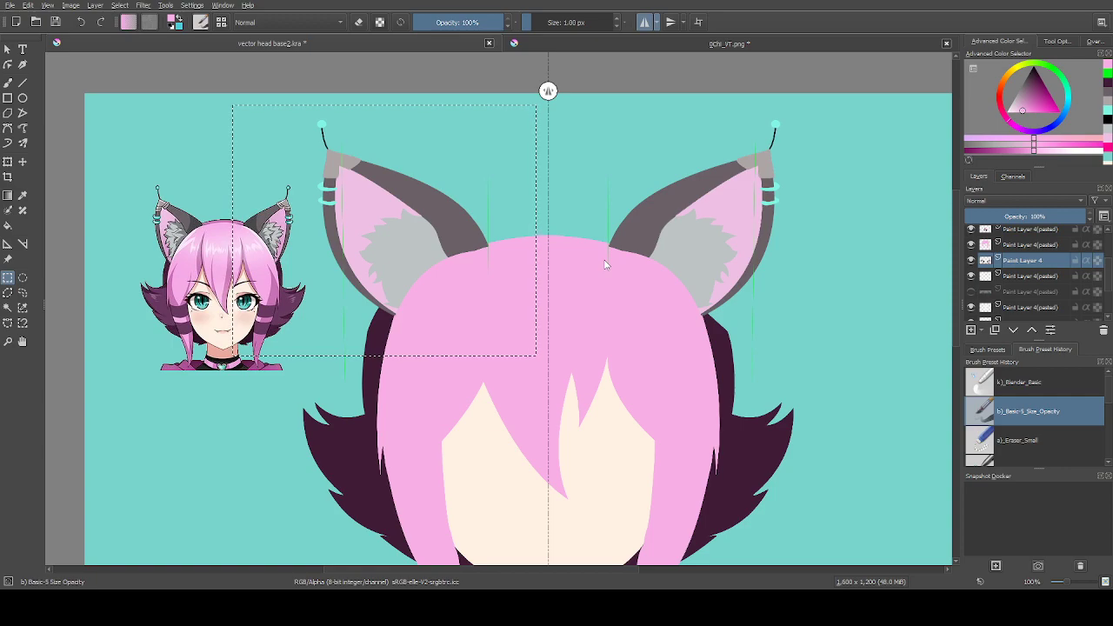
key(ctrl+z)
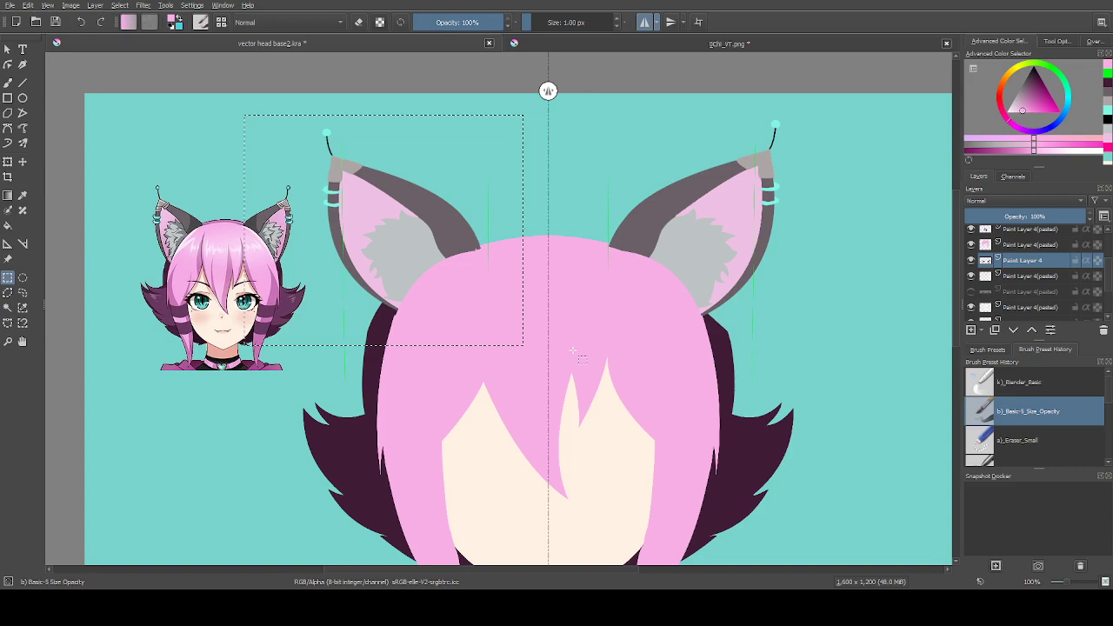
click(23, 161)
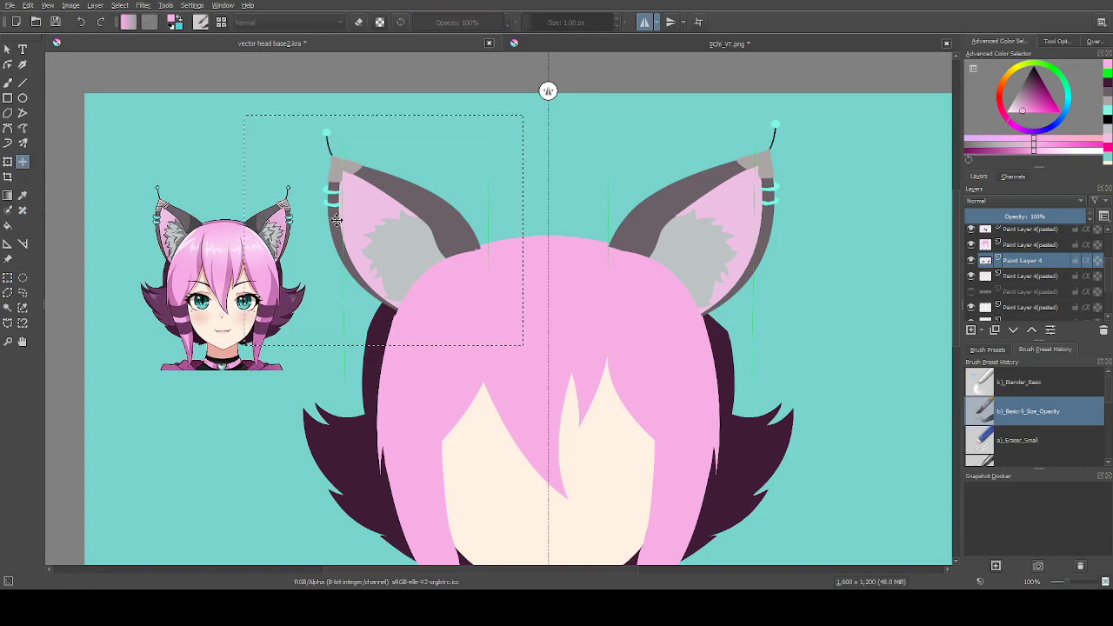
drag(432, 234, 442, 234)
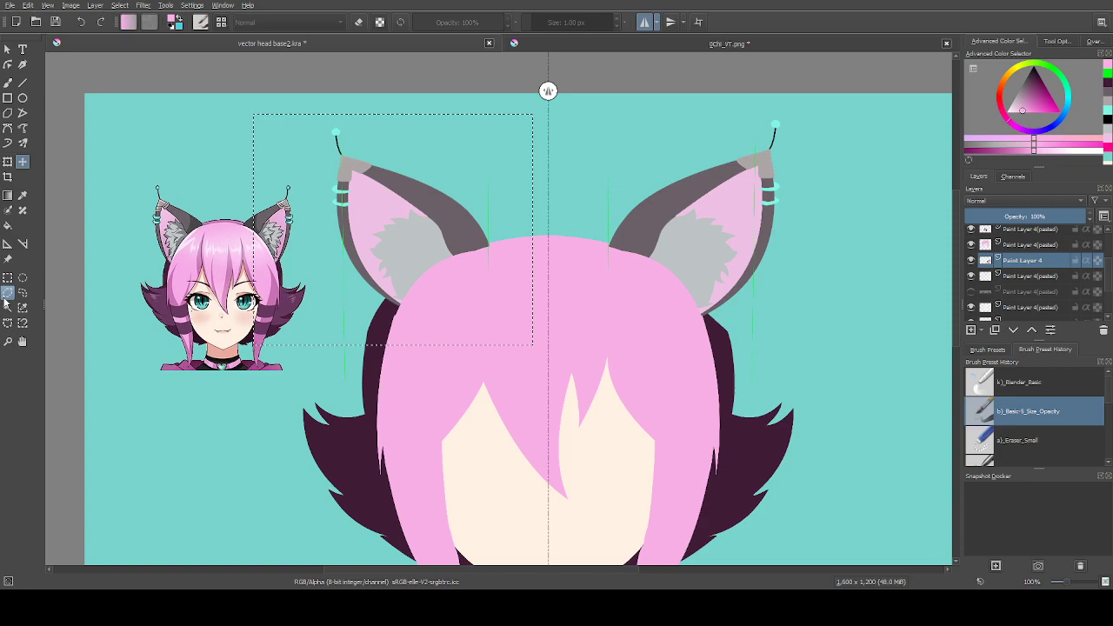
Make a rectangular selection around the right ear, then undo it together with the left ear's scaling and move
click(8, 294)
click(8, 278)
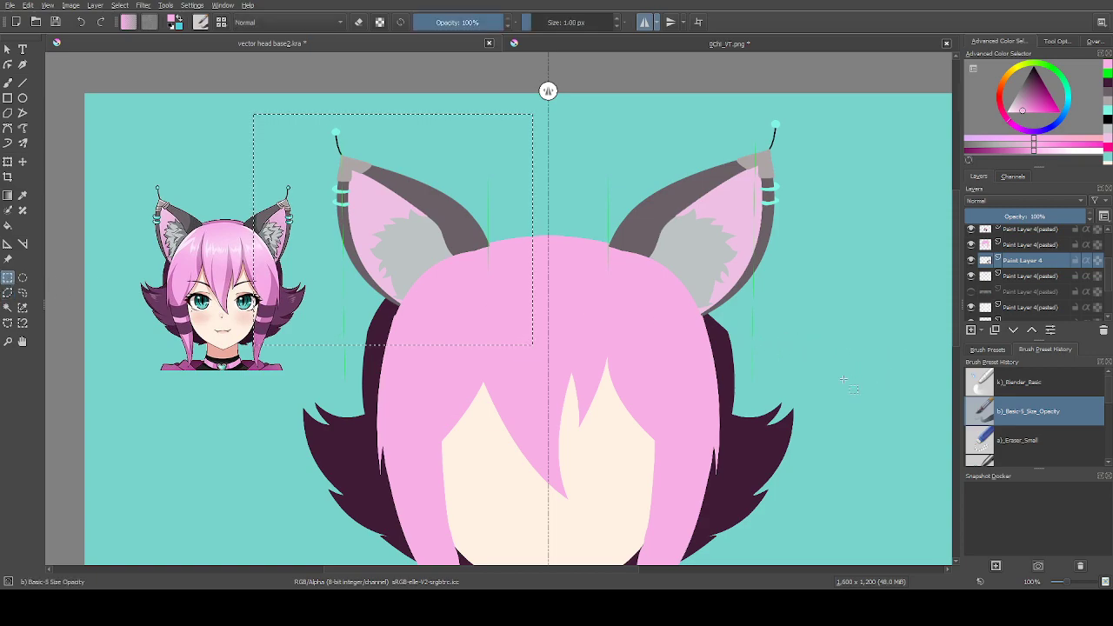
drag(834, 401, 594, 108)
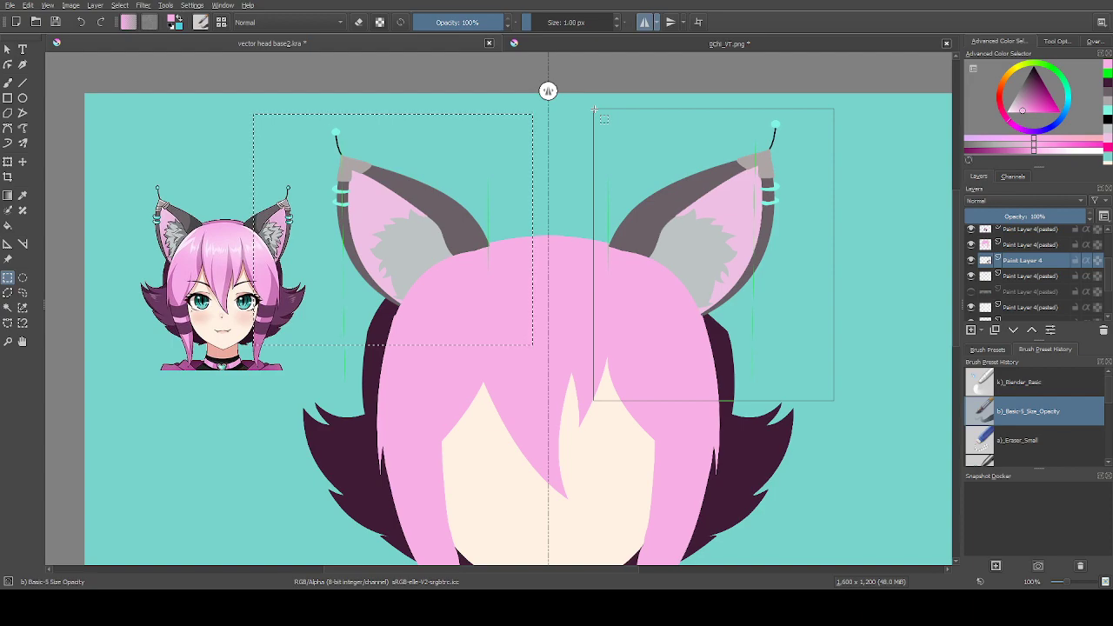
drag(594, 110, 594, 110)
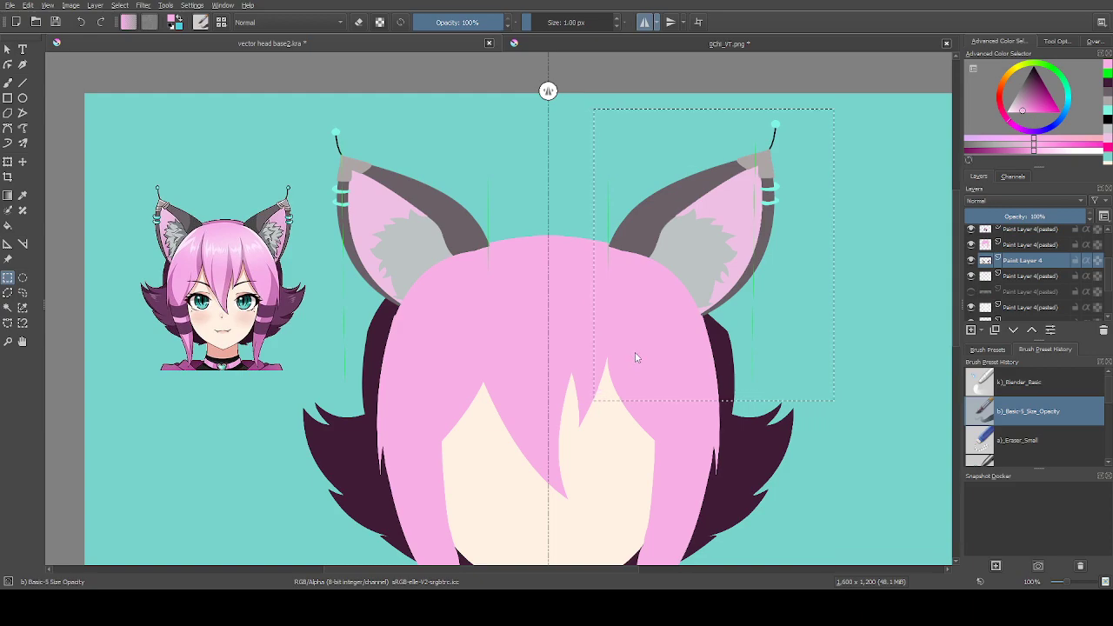
key(ctrl+z)
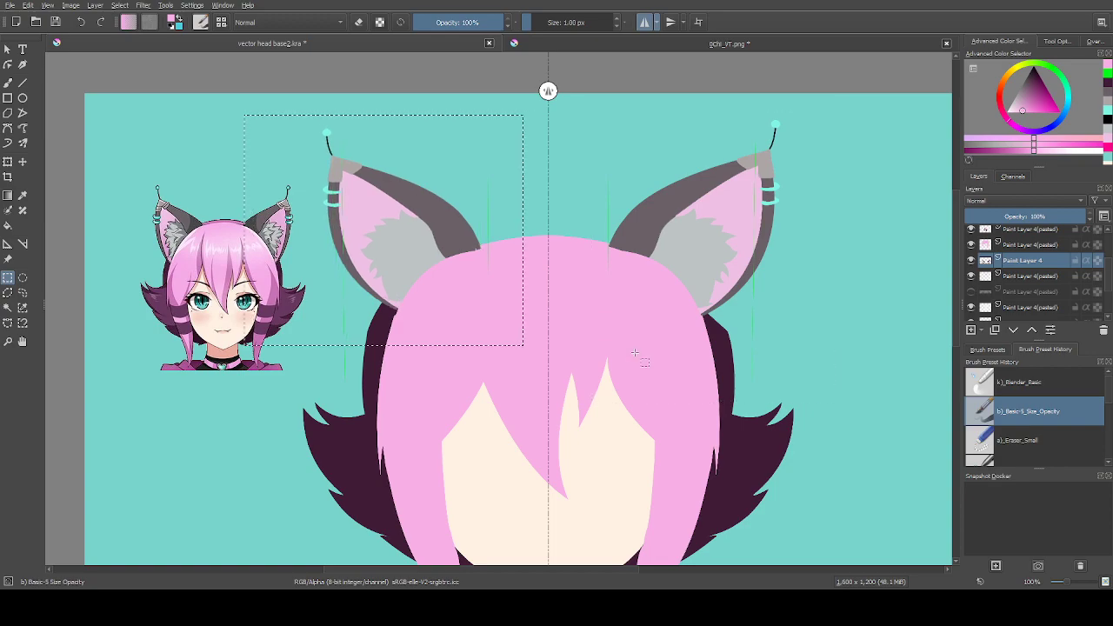
key(ctrl+z)
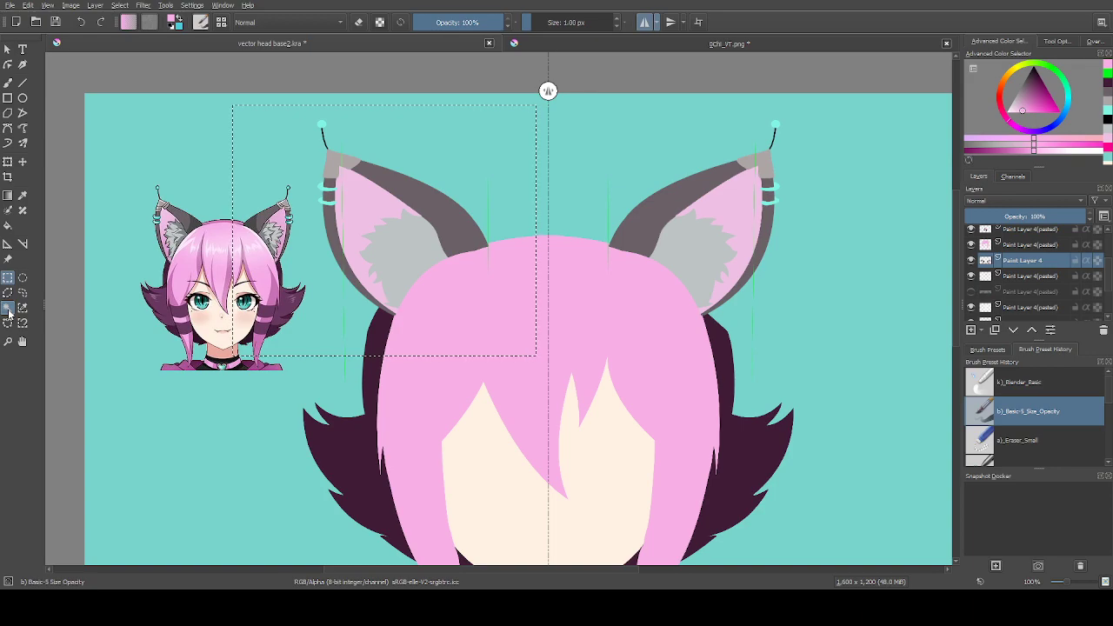
Select the whole left ear by contiguous area with fuzziness 100 and the selection grown by 1 px
click(8, 309)
click(1057, 42)
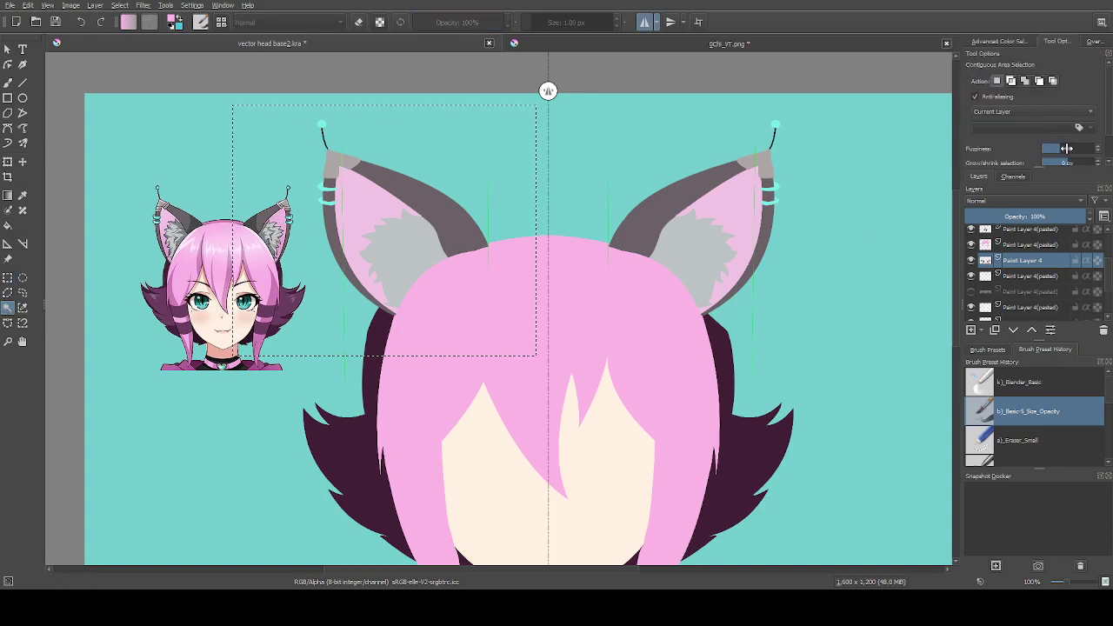
drag(1066, 147, 1097, 148)
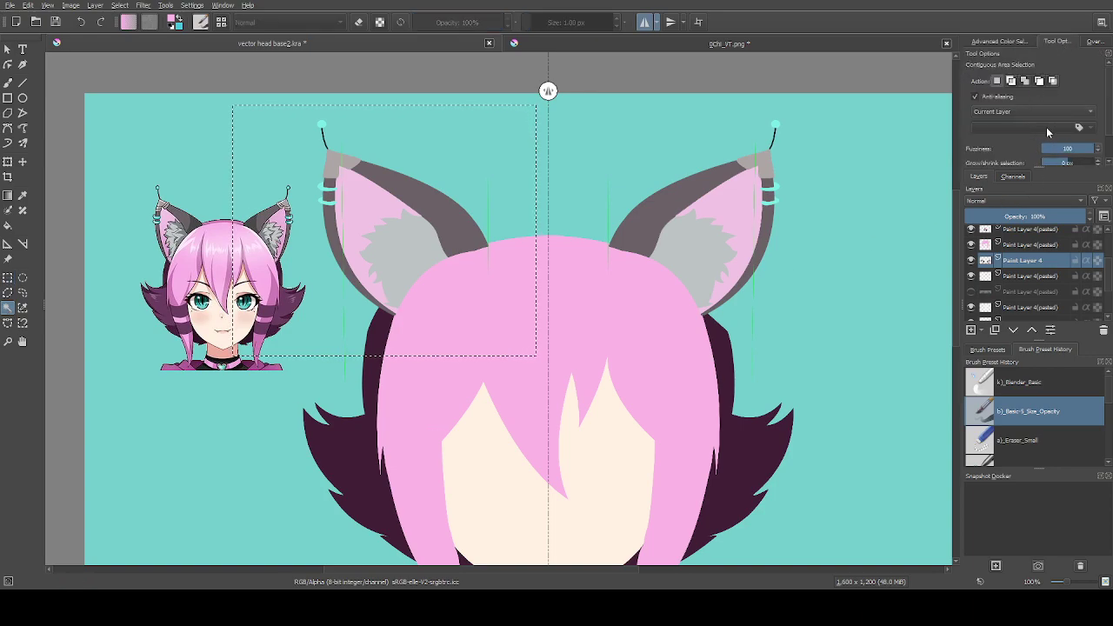
scroll(1047, 132, down, 1)
scroll(1069, 139, down, 2)
click(1099, 129)
click(380, 217)
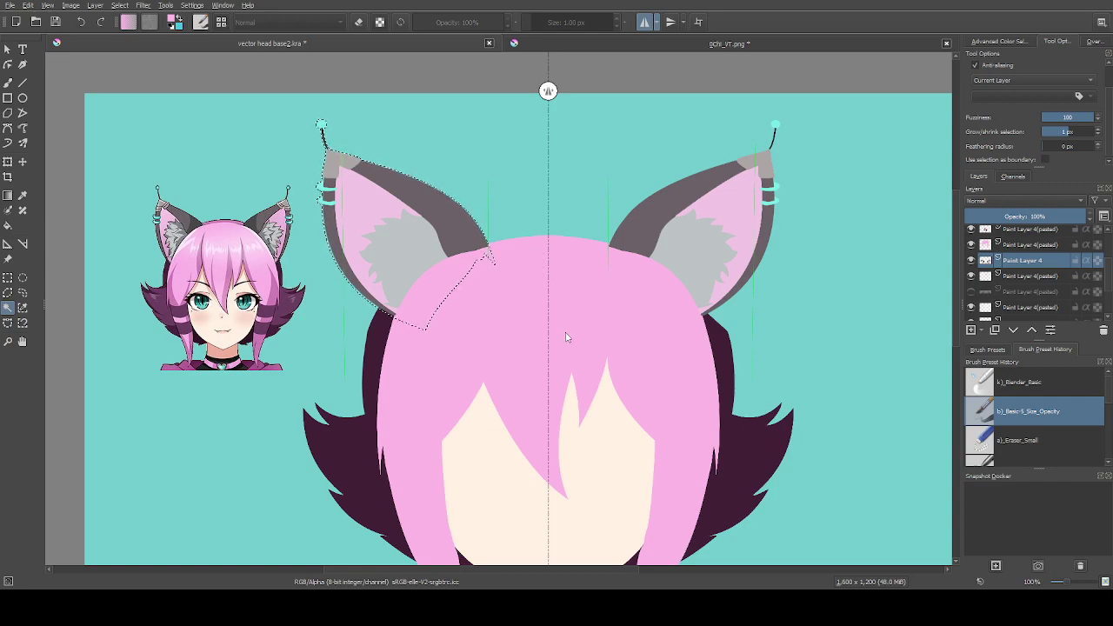
Try a contiguous selection of the left ear with fuzziness 1, then reselect the whole ear with fuzziness 100
drag(565, 335, 571, 344)
text(1)
click(373, 237)
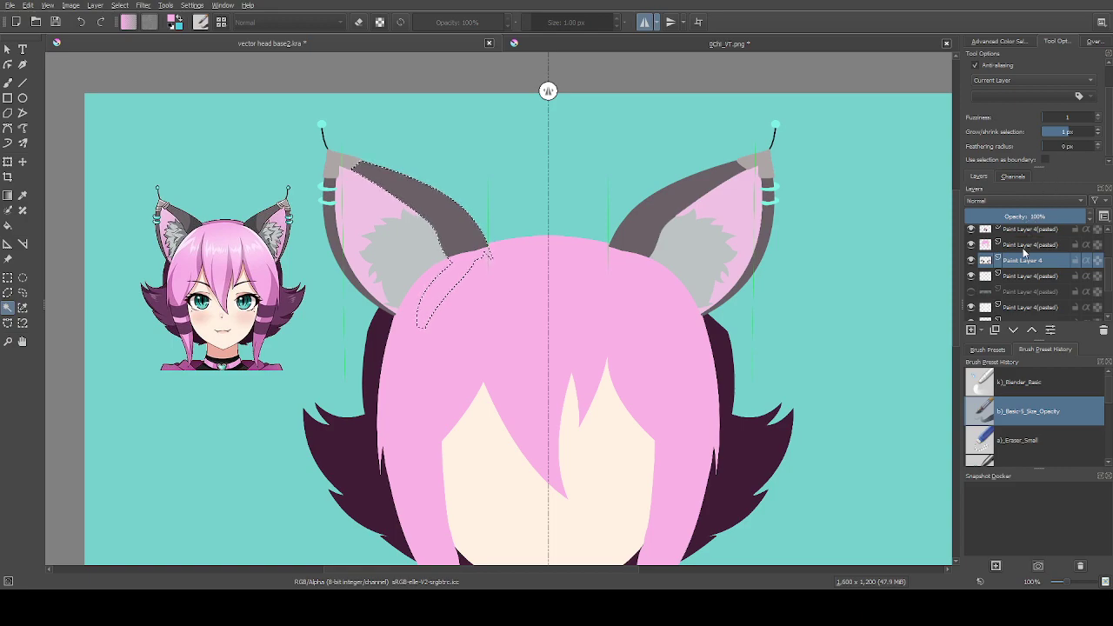
drag(1066, 117, 1103, 119)
click(432, 217)
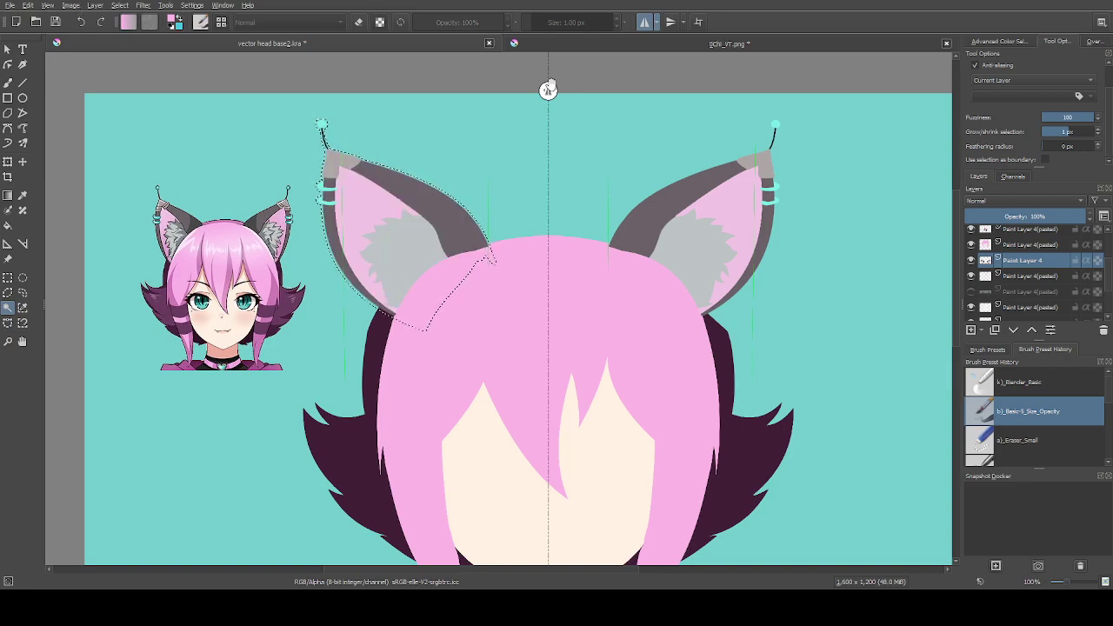
Set the contiguous selection's fuzziness to 1, clear the left ear selection and delete the Selection Mask
scroll(1062, 112, down, 1)
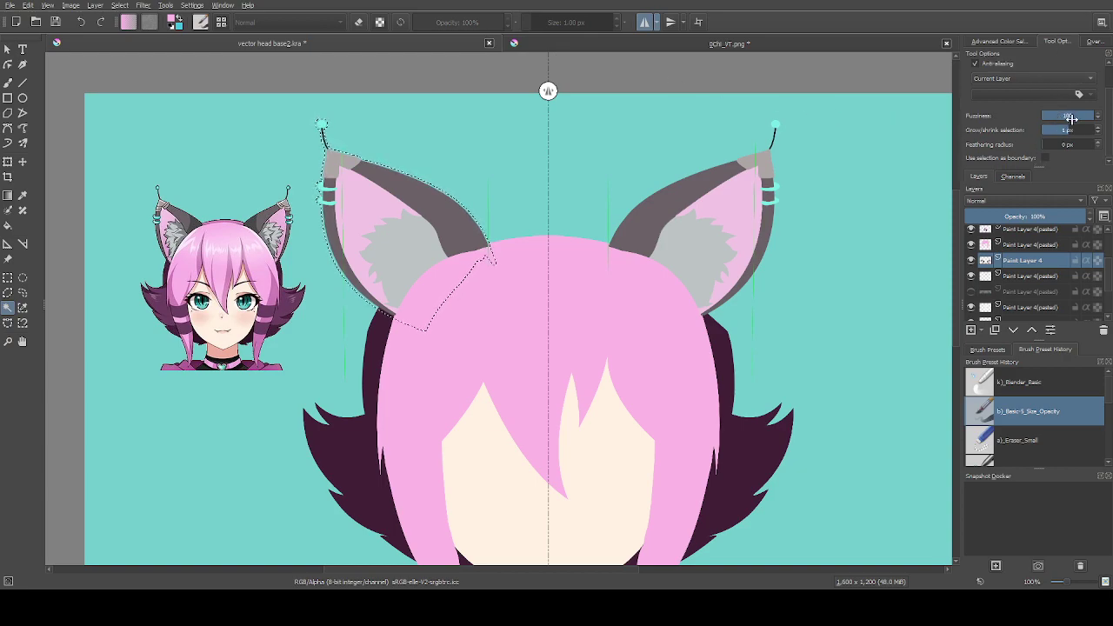
text(1)
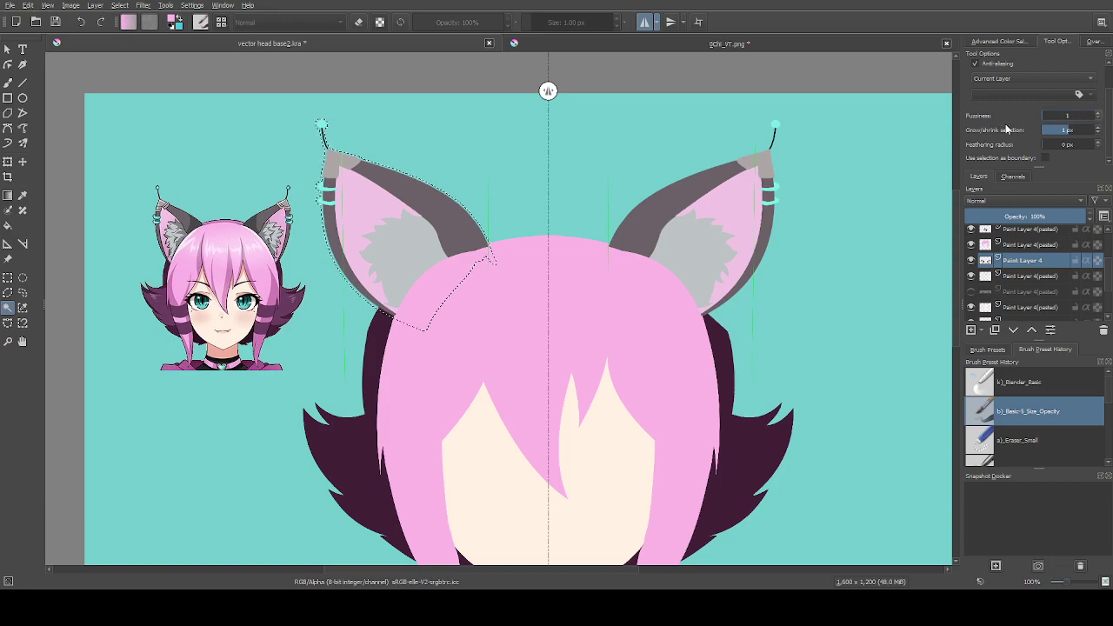
key(Return)
key(ctrl+t)
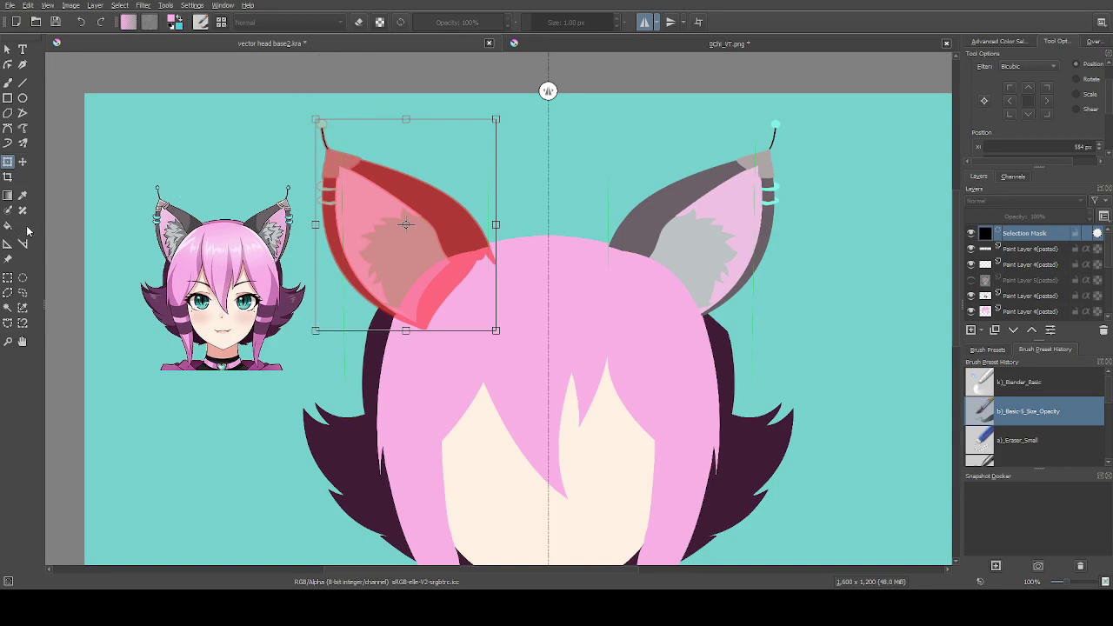
click(23, 195)
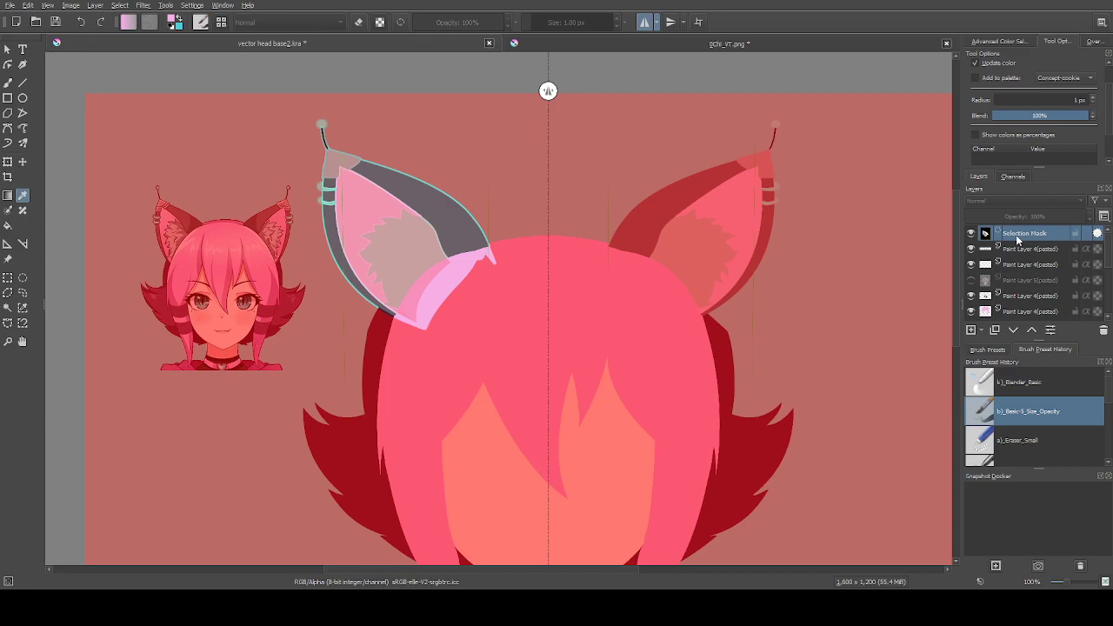
key(ctrl+shift+a)
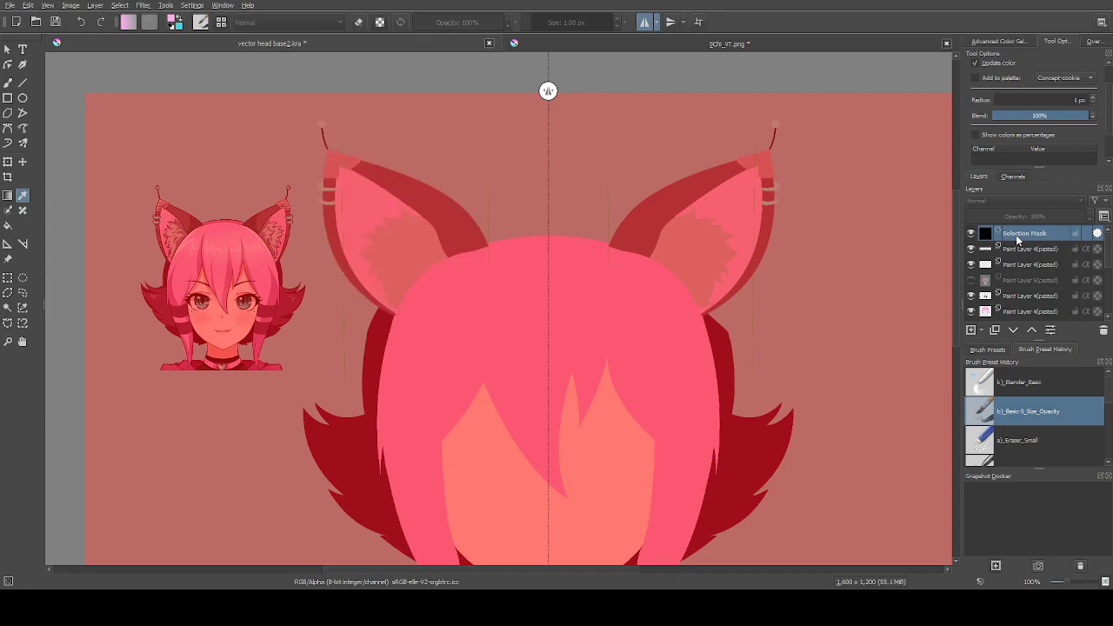
key(Delete)
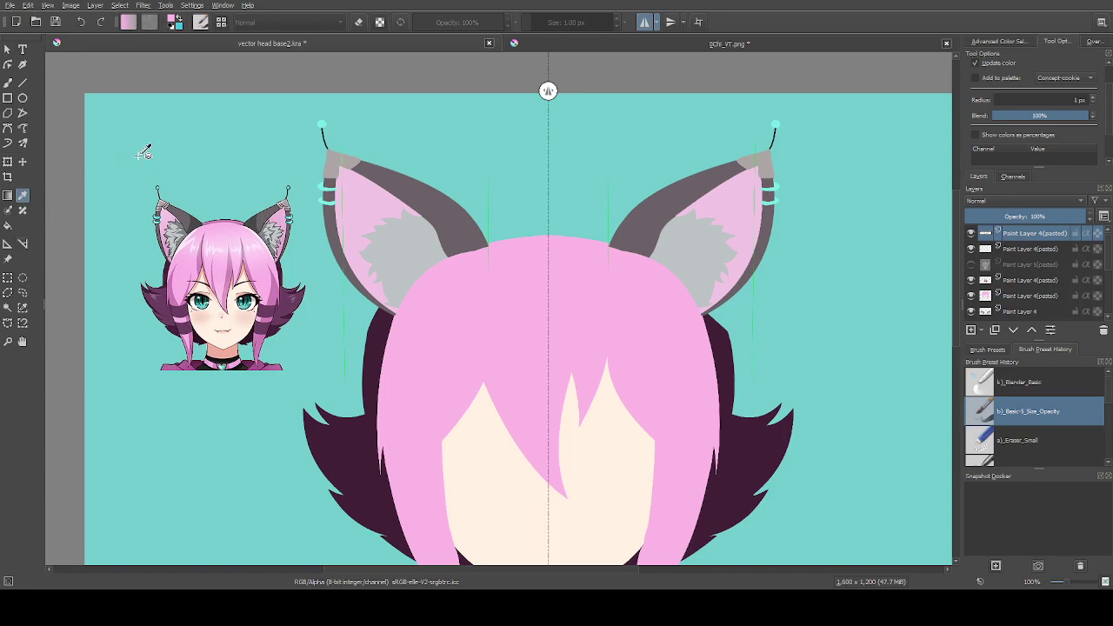
On the guide line layer, draw a short horizontal line just above the ball at the left ear's tip
scroll(252, 134, up, 1)
scroll(322, 119, up, 2)
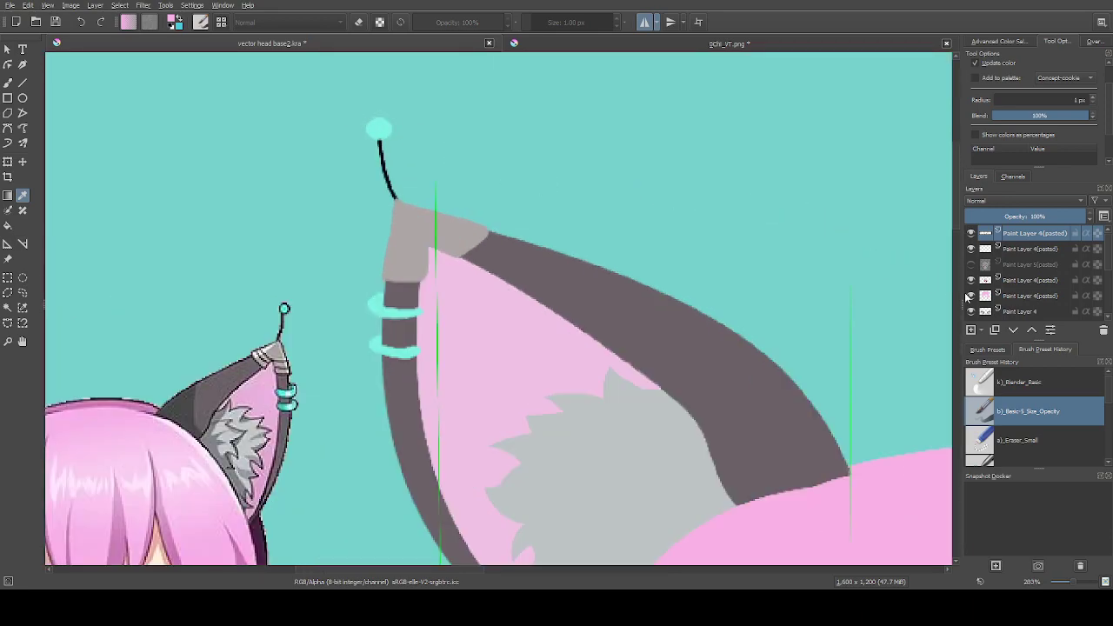
click(985, 252)
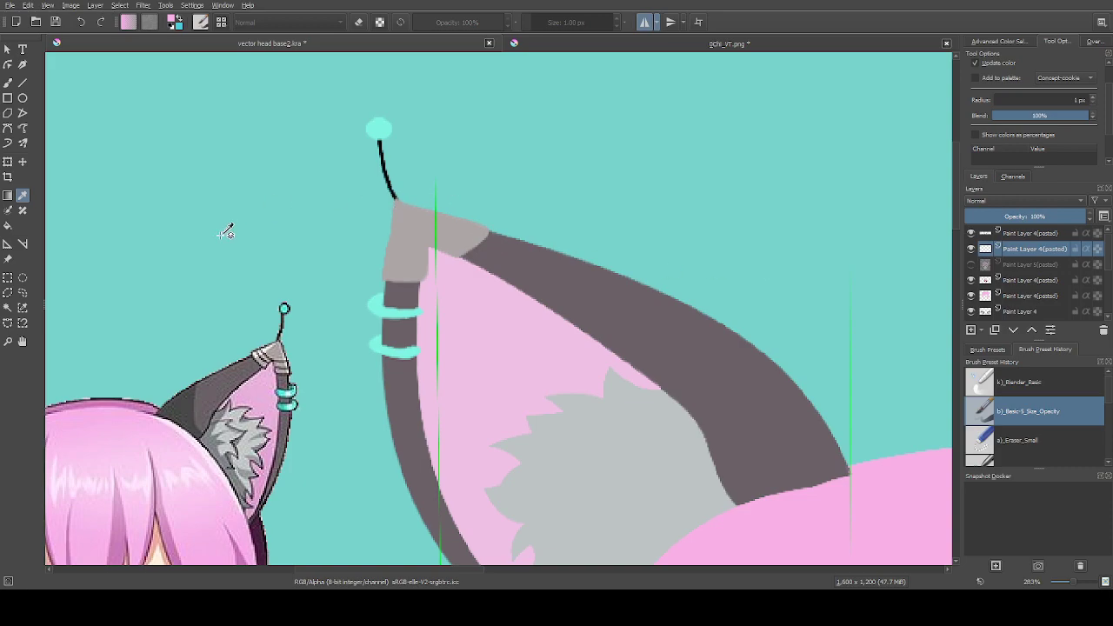
click(22, 83)
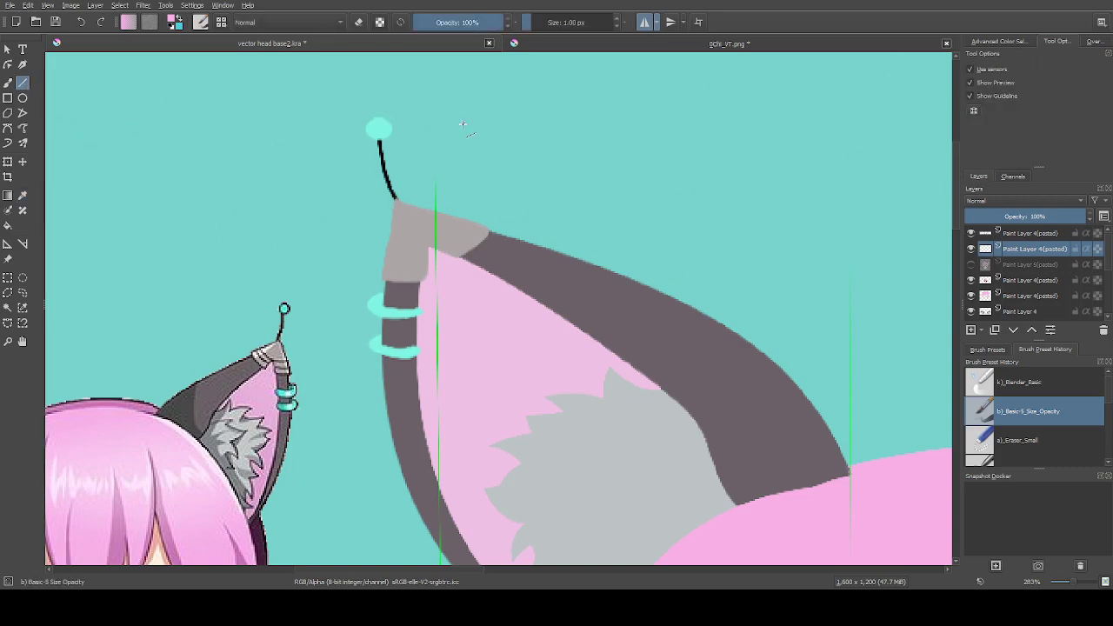
scroll(374, 114, up, 2)
drag(330, 118, 516, 125)
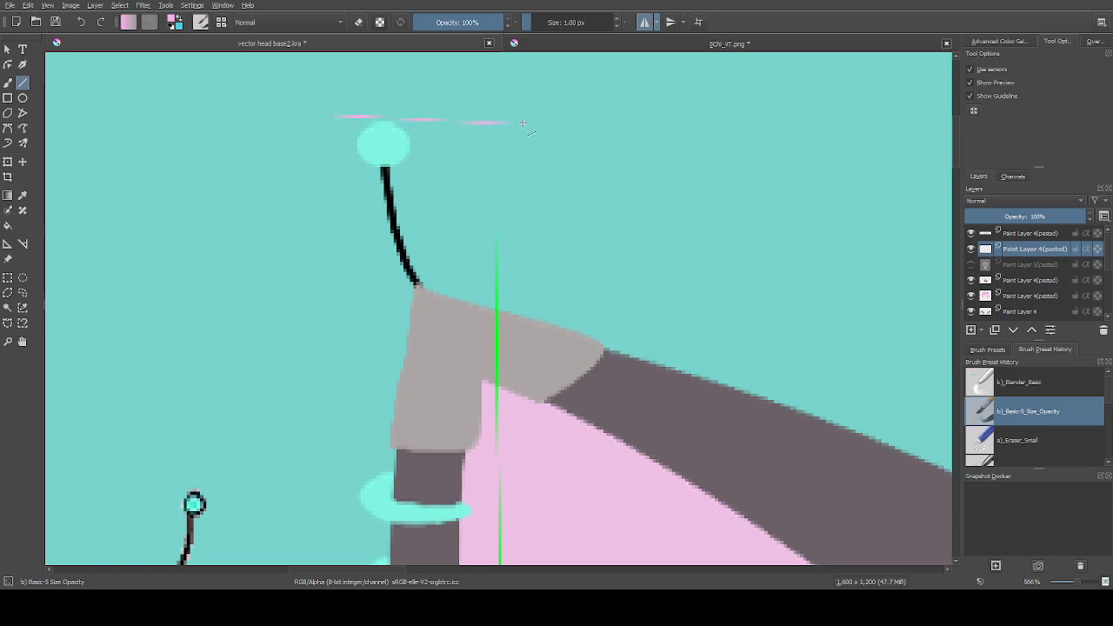
Draw a vertical guide line down the outer side of the left ear, starting from the horizontal guide above its tip
scroll(349, 118, down, 3)
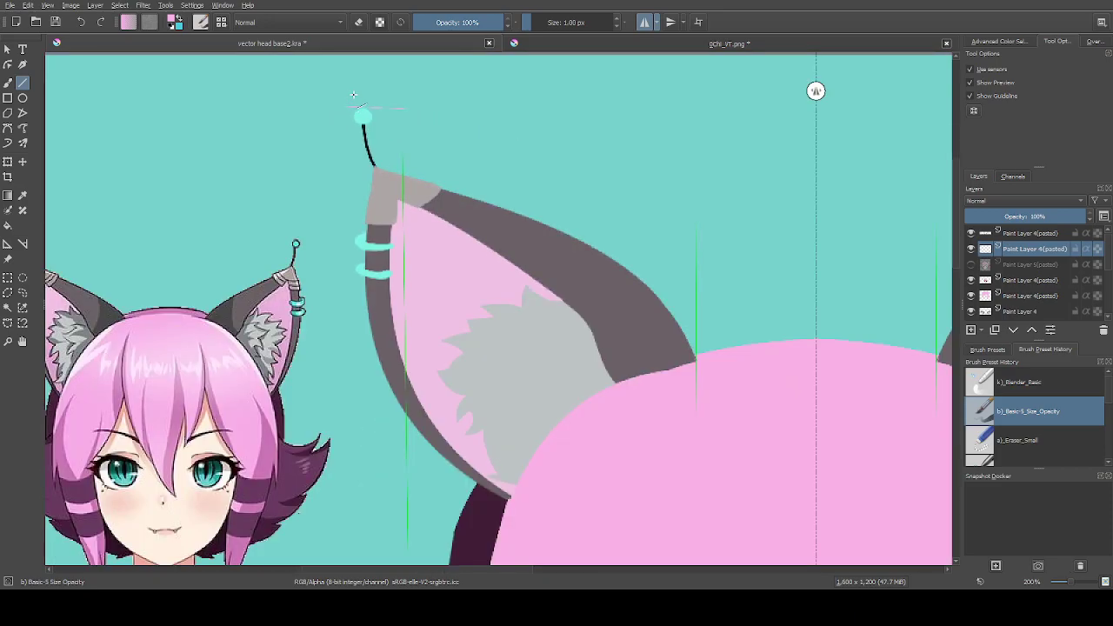
mouse_move(354, 103)
mouse_down()
mouse_move(354, 375)
mouse_move(352, 73)
mouse_up()
scroll(350, 87, up, 2)
drag(348, 132, 364, 532)
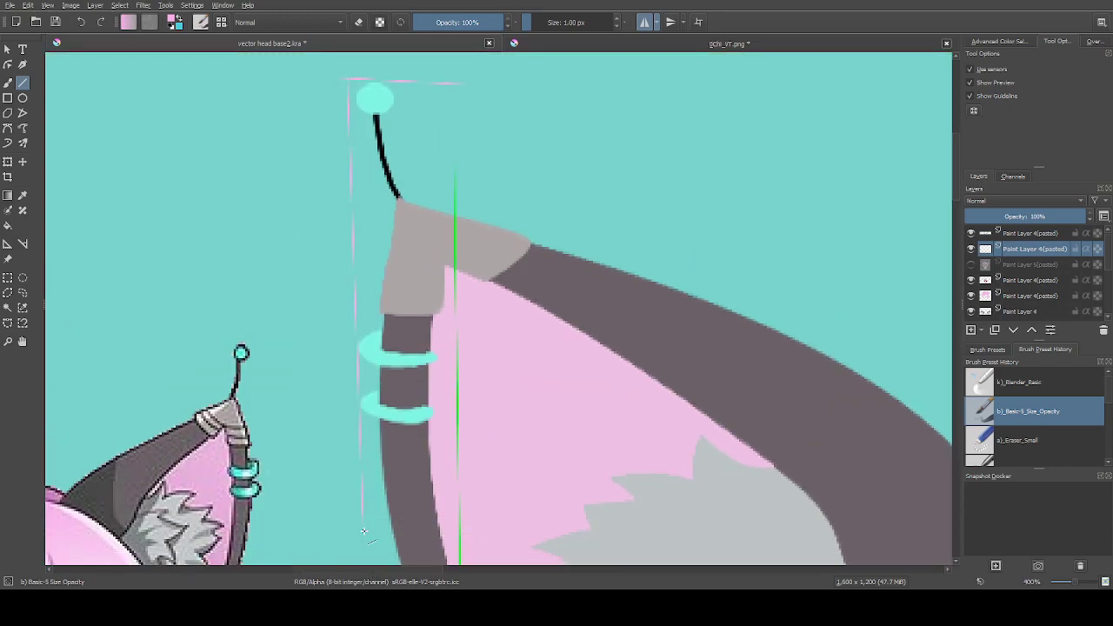
scroll(329, 325, down, 3)
scroll(327, 321, down, 1)
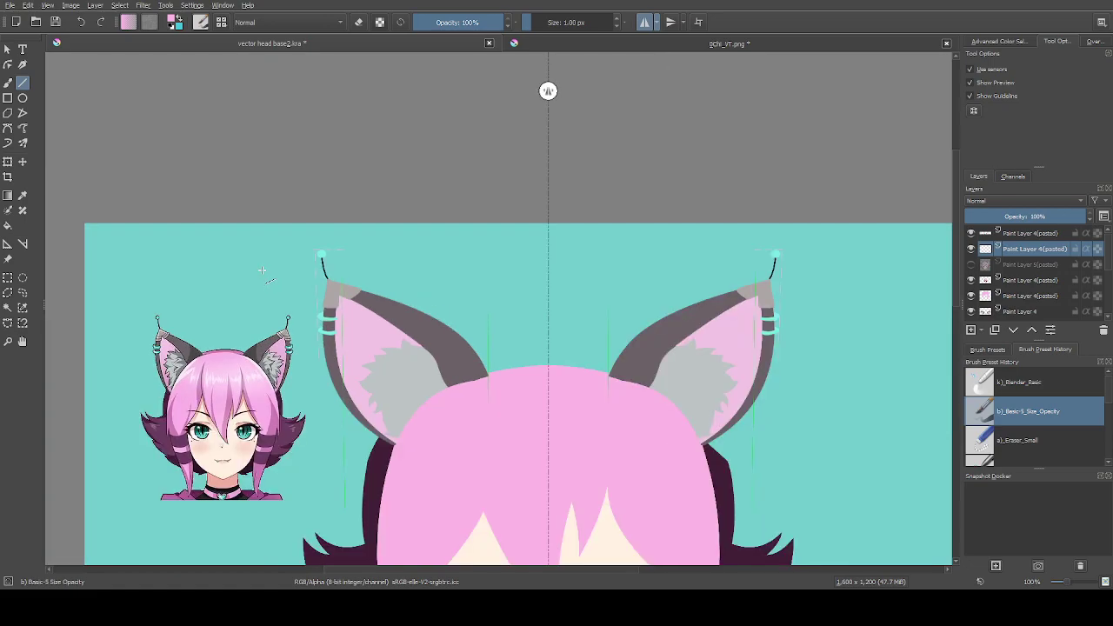
Extend the inner vertical guide line at the left ear's inner base upward to about the height of the ear's tip
scroll(648, 284, up, 3)
scroll(648, 284, up, 1)
scroll(647, 284, down, 2)
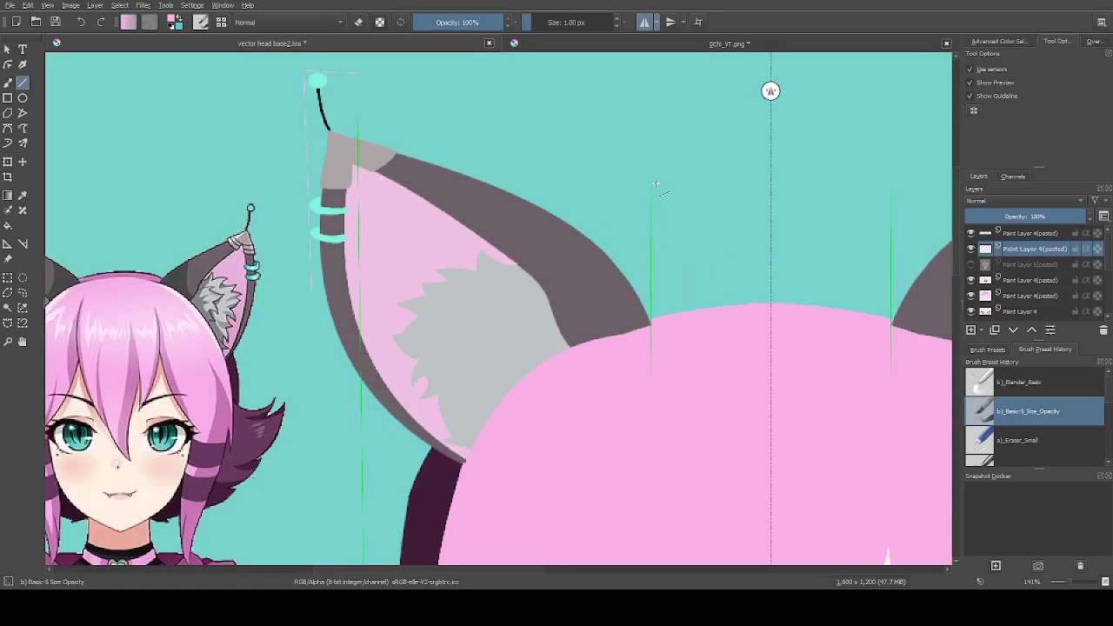
scroll(639, 326, up, 3)
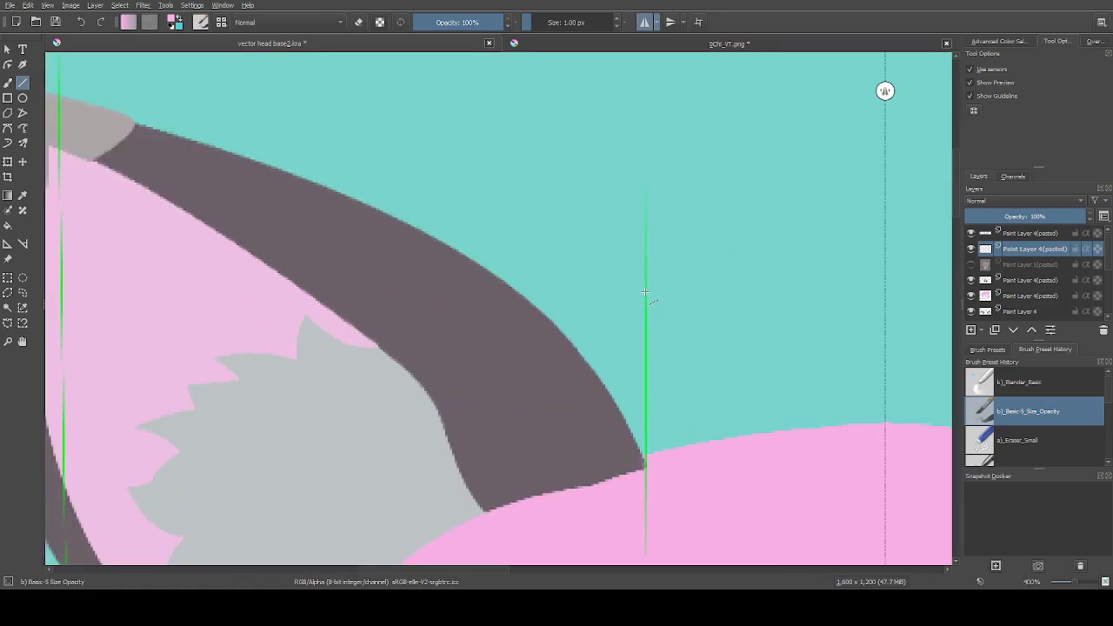
mouse_move(644, 292)
mouse_down()
mouse_move(641, 52)
mouse_move(644, 99)
mouse_move(649, 84)
mouse_up()
scroll(652, 130, down, 5)
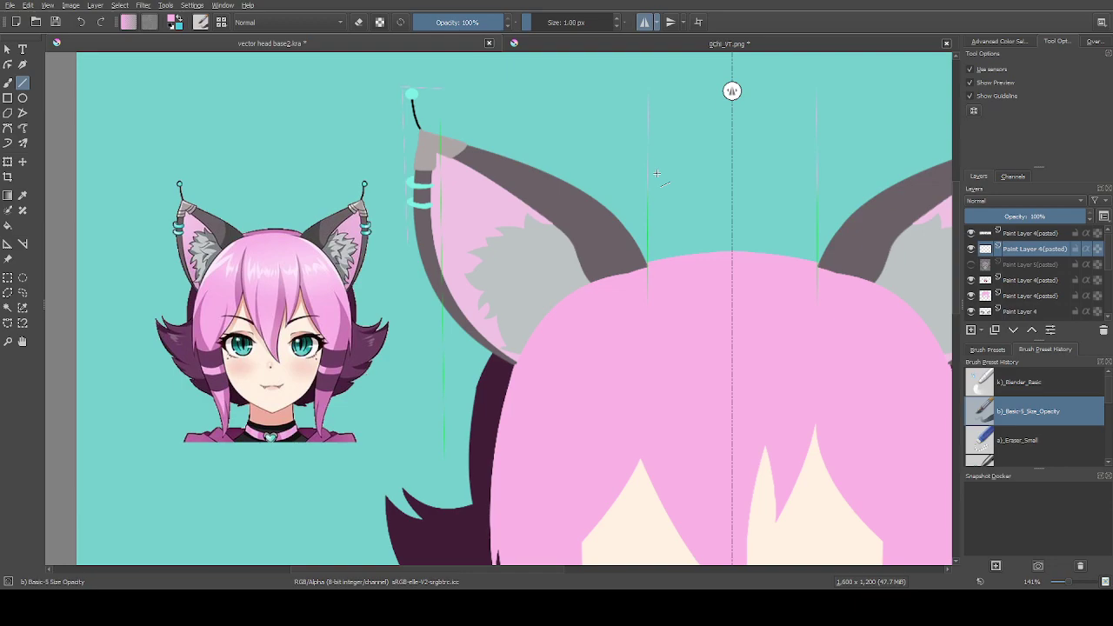
Draw a horizontal guide line outward from the left ear's lower outer base, where it meets the hair
scroll(521, 370, up, 1)
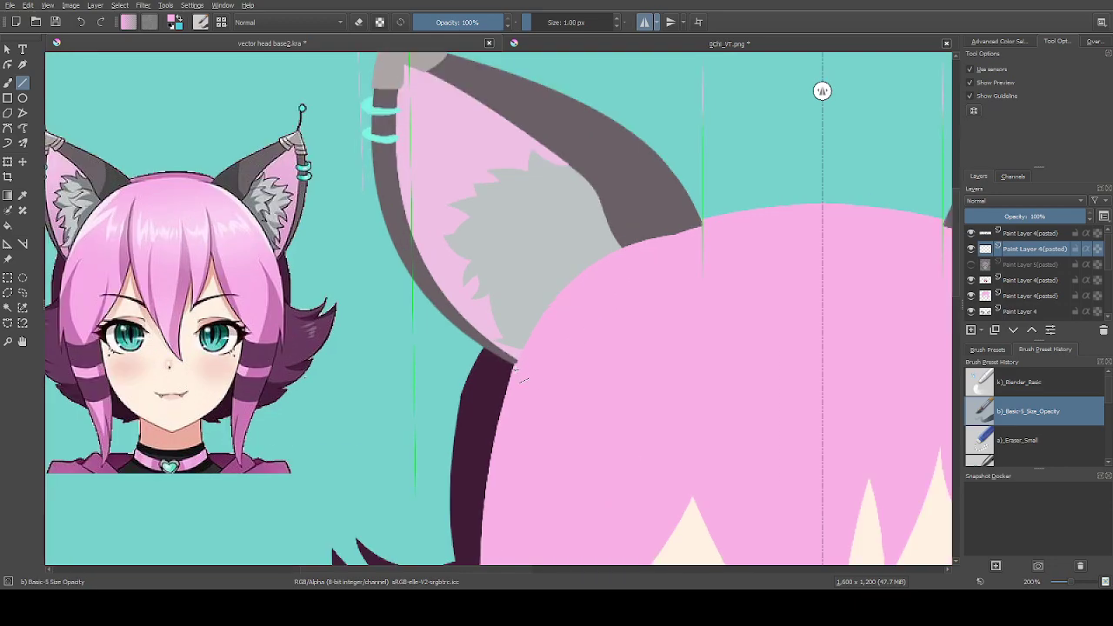
drag(520, 373, 281, 372)
scroll(478, 261, down, 1)
scroll(526, 274, down, 2)
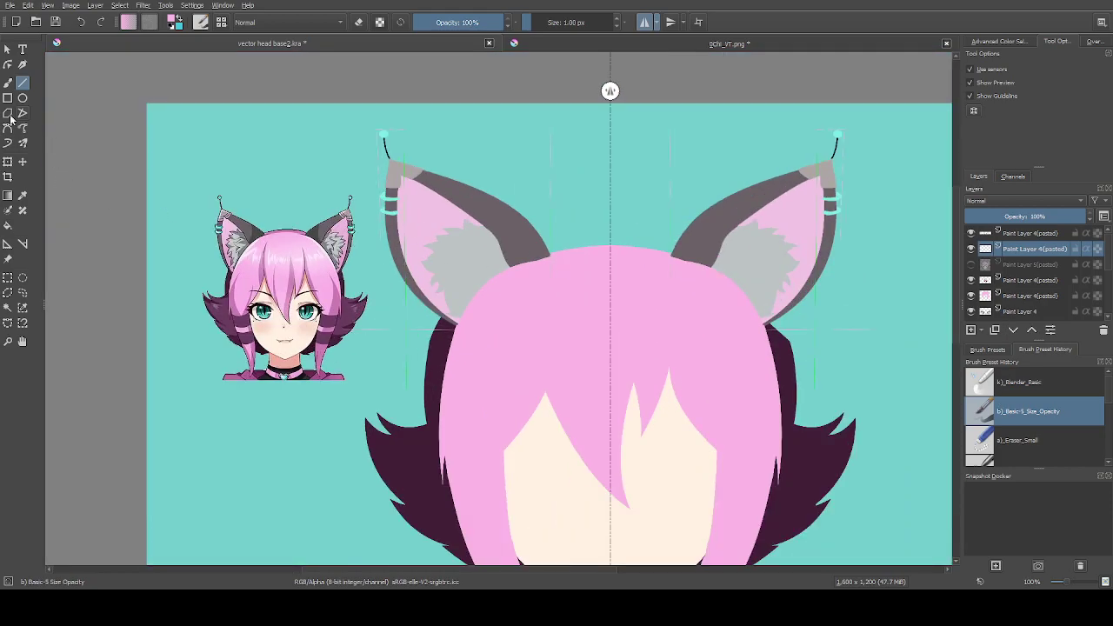
Select the left ear with a rectangular selection that spans the guide frame, 300 px wide
click(8, 278)
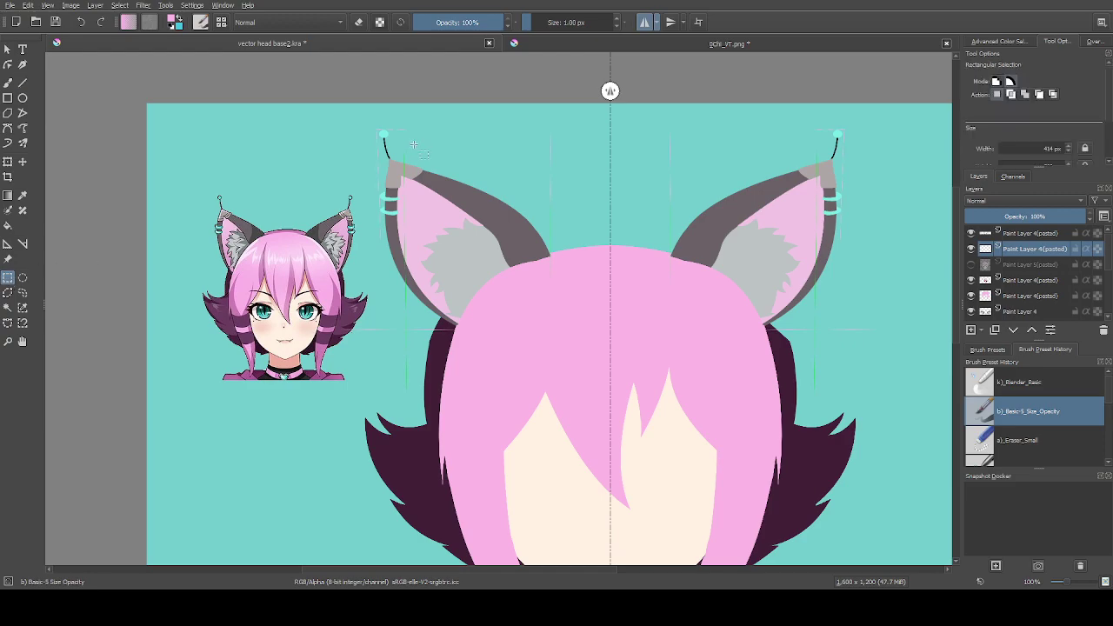
scroll(381, 132, up, 2)
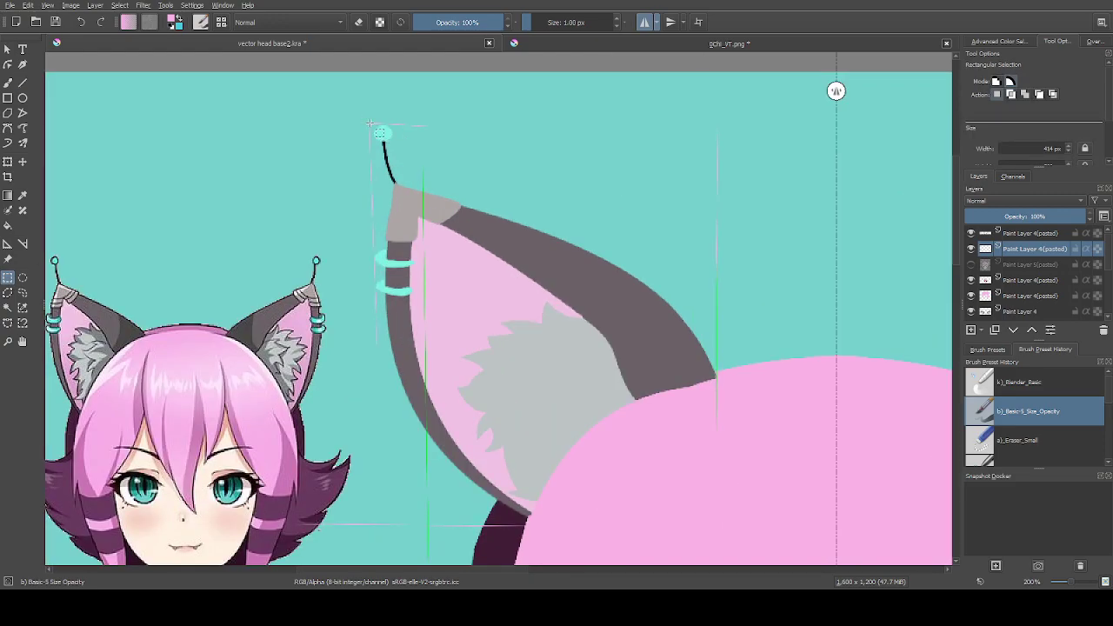
drag(369, 124, 717, 522)
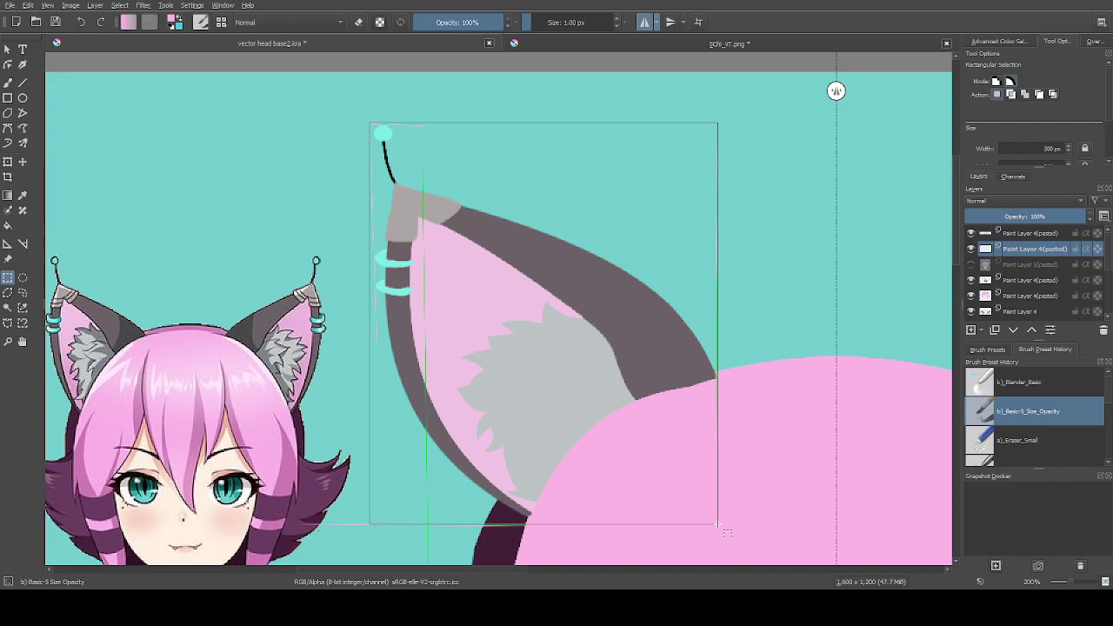
drag(718, 524, 718, 524)
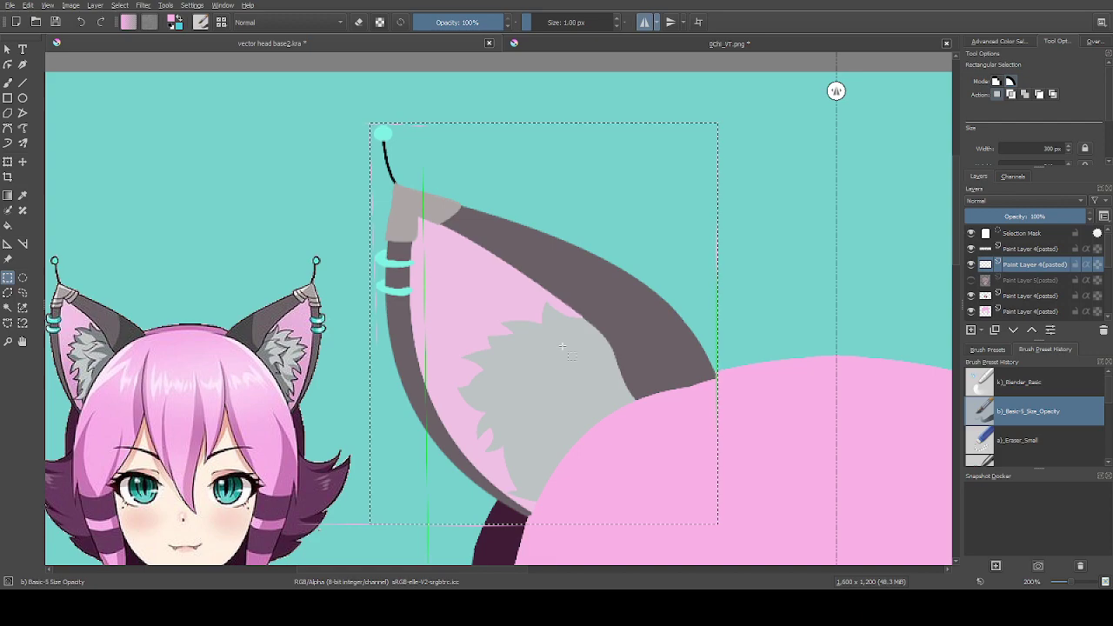
Find the layer holding the ears by toggling layer visibility, and make Paint Layer 4 the active layer
click(1022, 309)
click(1022, 297)
click(971, 297)
click(971, 297)
drag(1039, 297, 1026, 261)
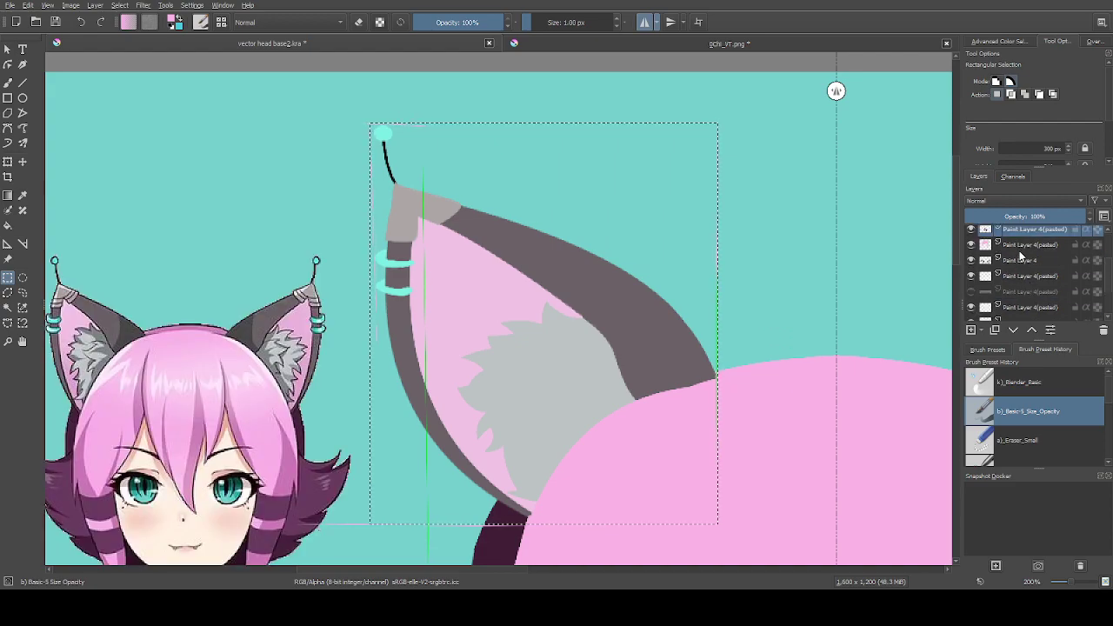
click(971, 261)
click(971, 261)
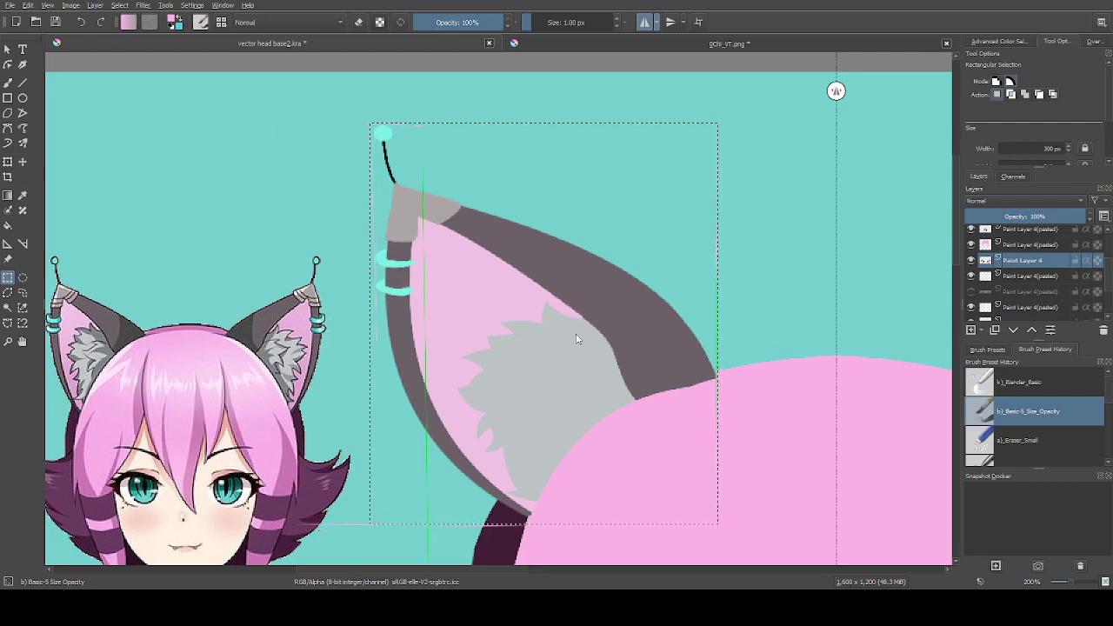
Try shrinking the selected left ear and shifting it inward so its inner base meets the vertical guide line
key(ctrl+z)
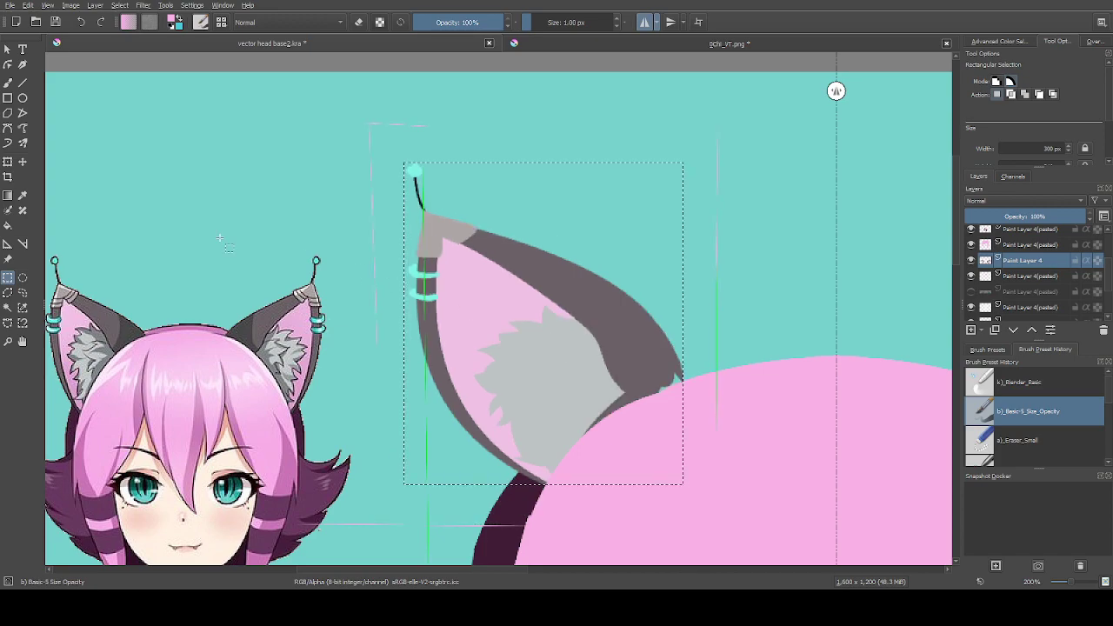
key(t)
drag(549, 314, 578, 323)
scroll(576, 304, down, 1)
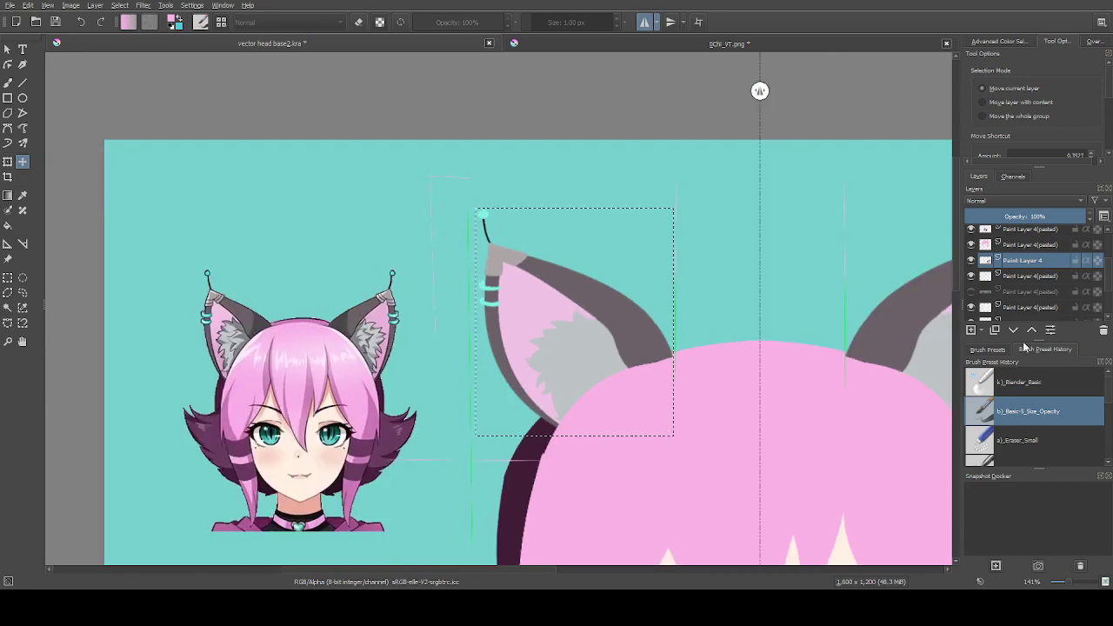
Check the hidden Paint Layer 5(pasted), then undo the left ear's move and resizing
click(971, 298)
click(972, 281)
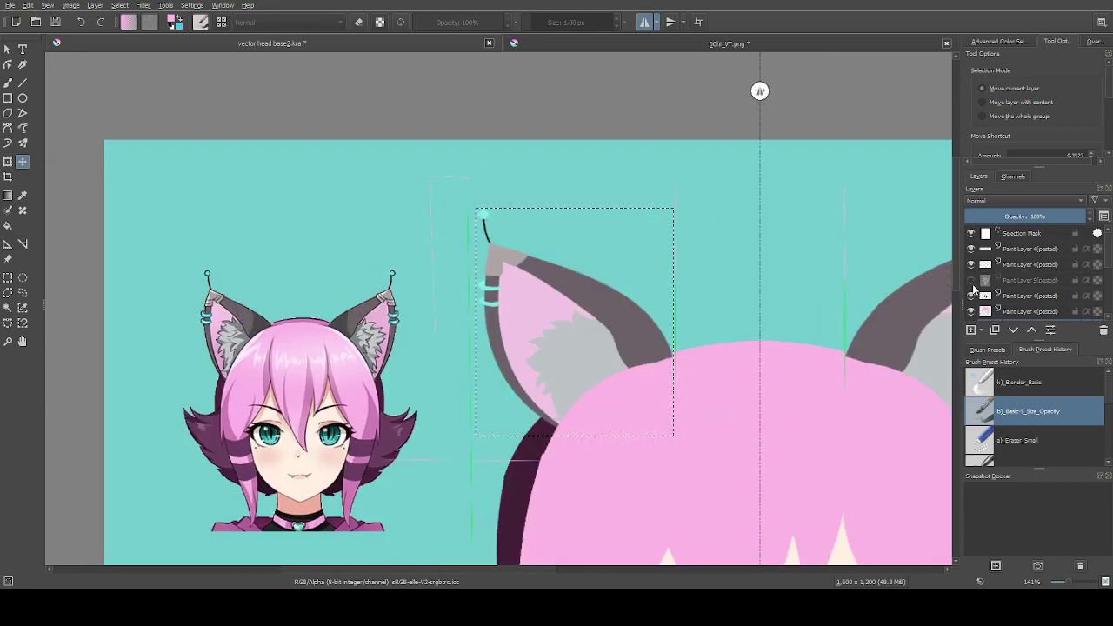
click(972, 280)
click(972, 280)
click(972, 280)
key(ctrl+z)
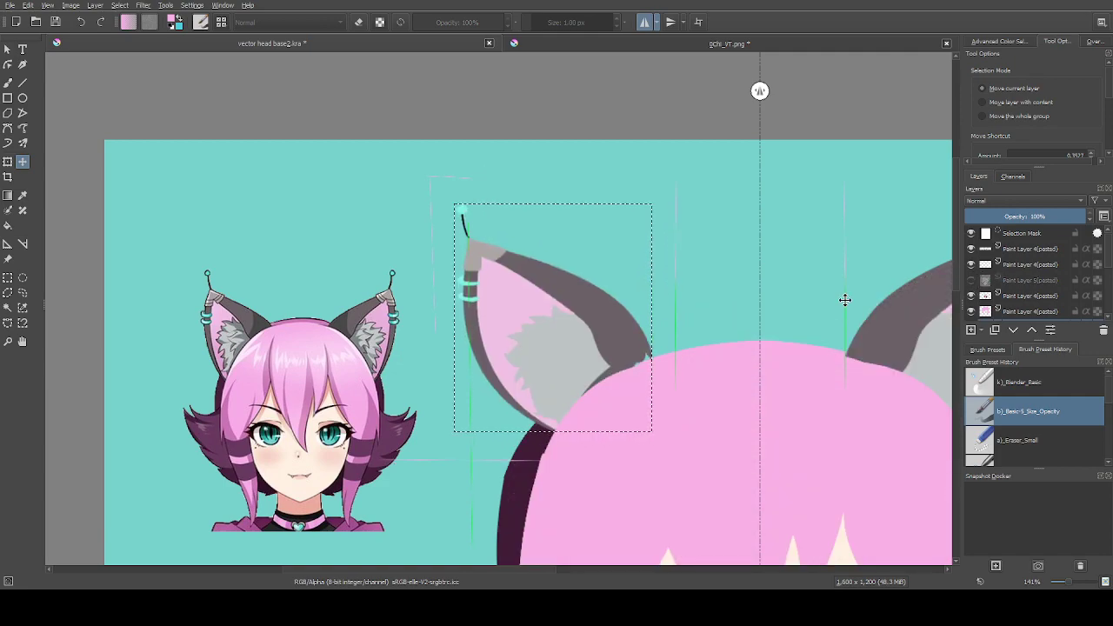
key(ctrl+z)
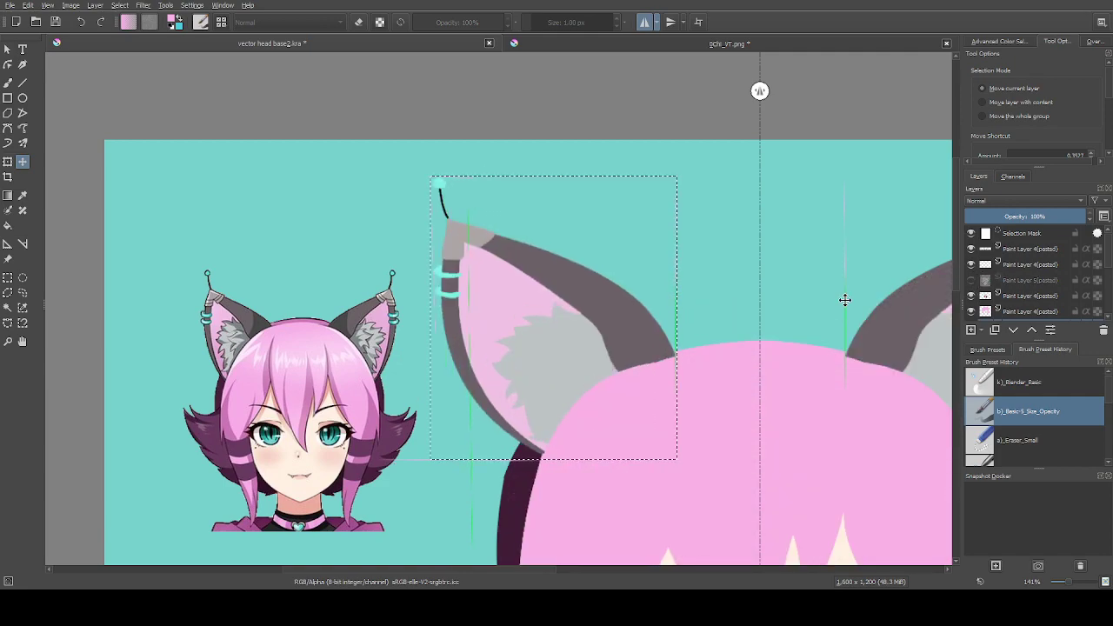
Select the whole canvas and move both ears together slightly down from the top of the guide frame
scroll(690, 225, down, 1)
scroll(683, 314, up, 1)
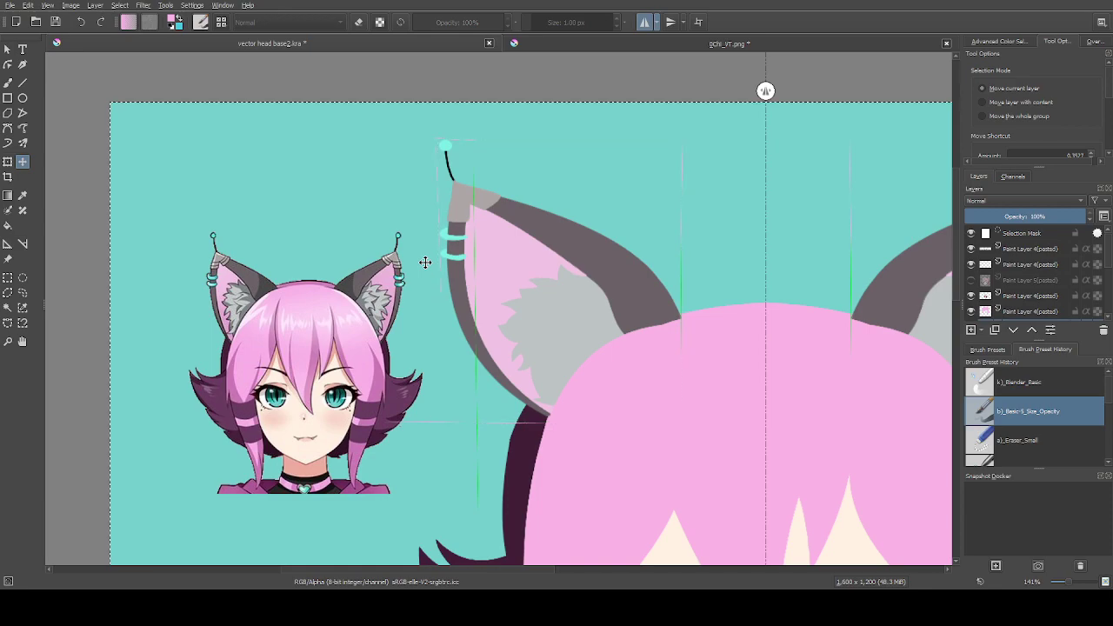
drag(624, 266, 627, 284)
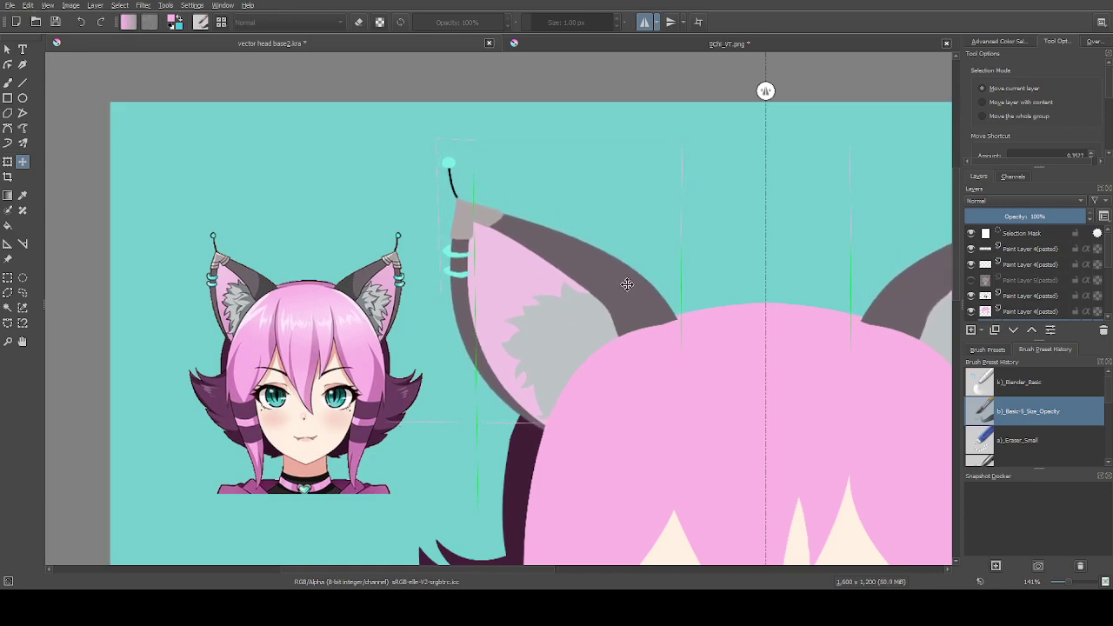
key(minus)
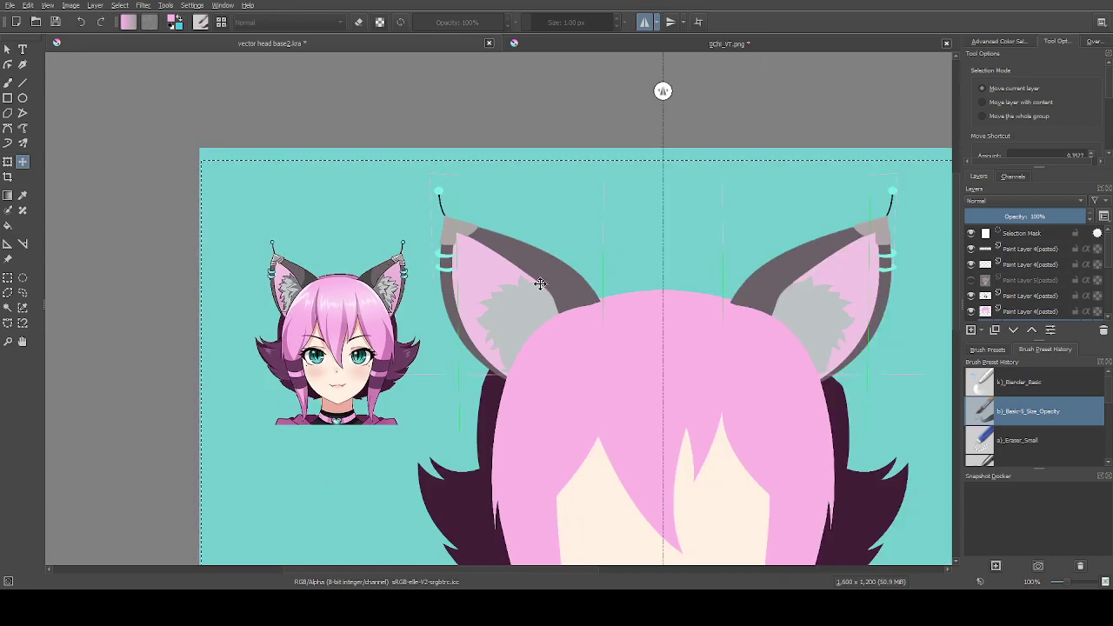
drag(542, 284, 537, 283)
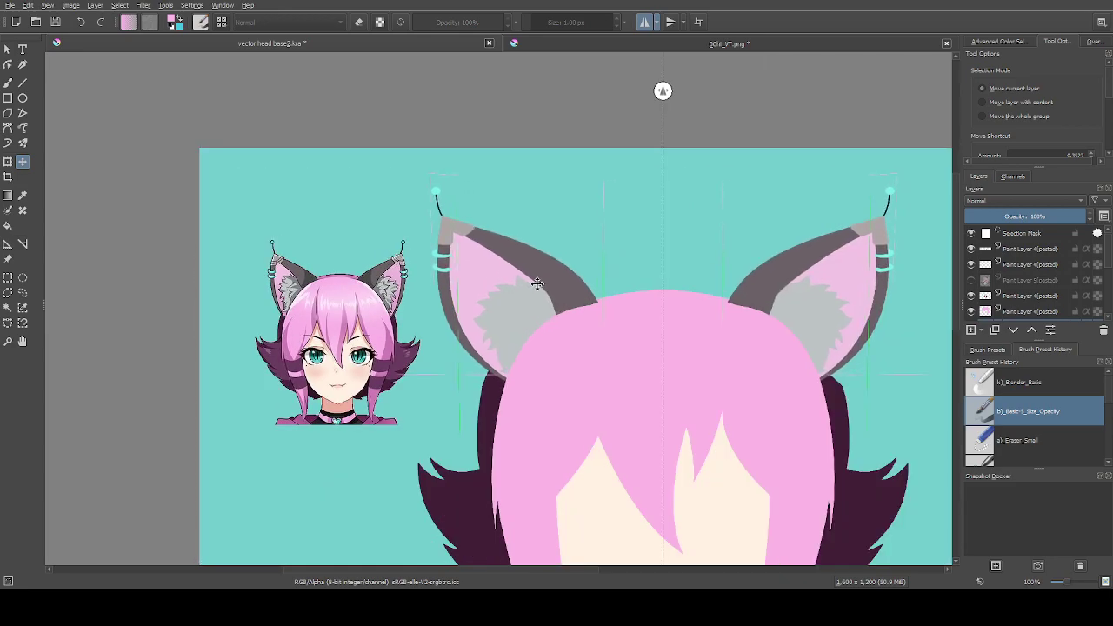
key(ctrl+a)
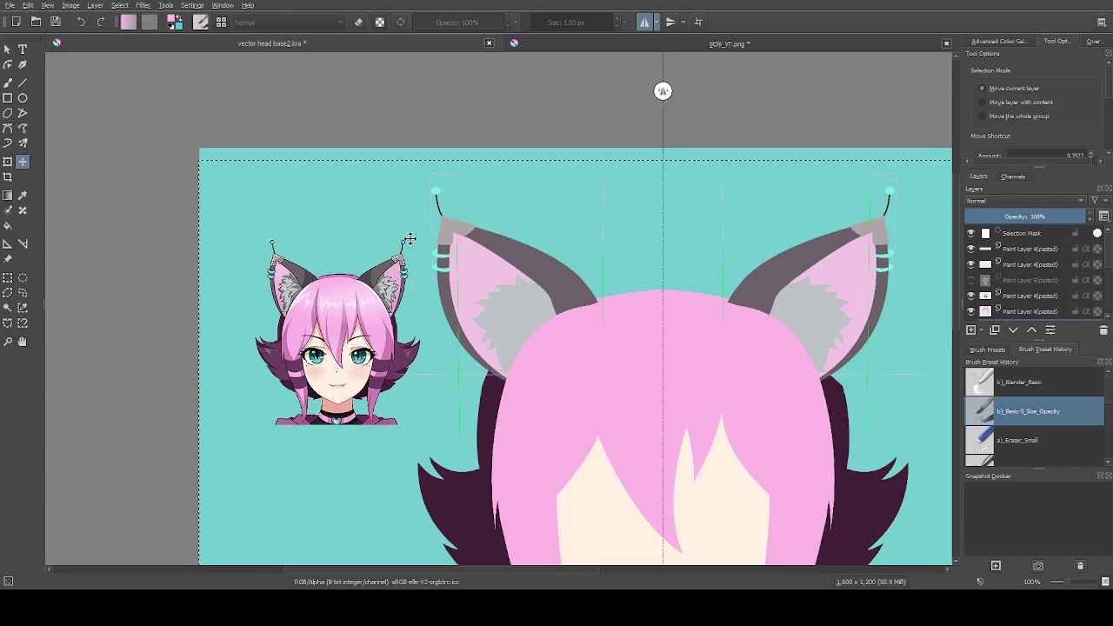
Select only the left ear and nudge it up and inward until its inner base meets the vertical guide line
click(8, 277)
drag(218, 128, 639, 424)
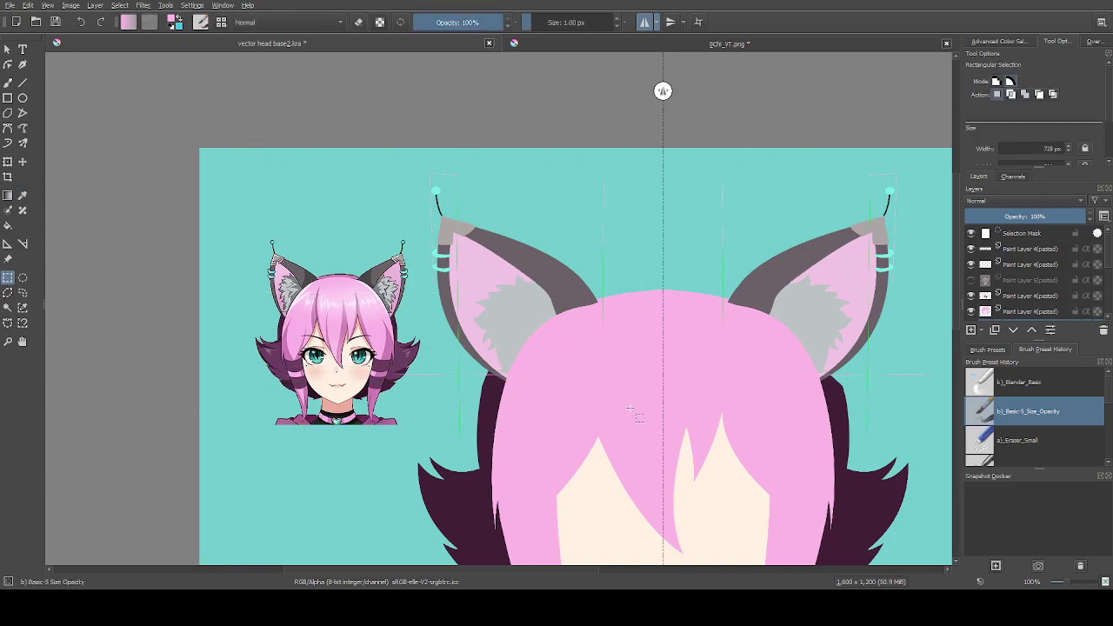
click(550, 286)
drag(345, 156, 684, 514)
key(t)
drag(497, 286, 499, 281)
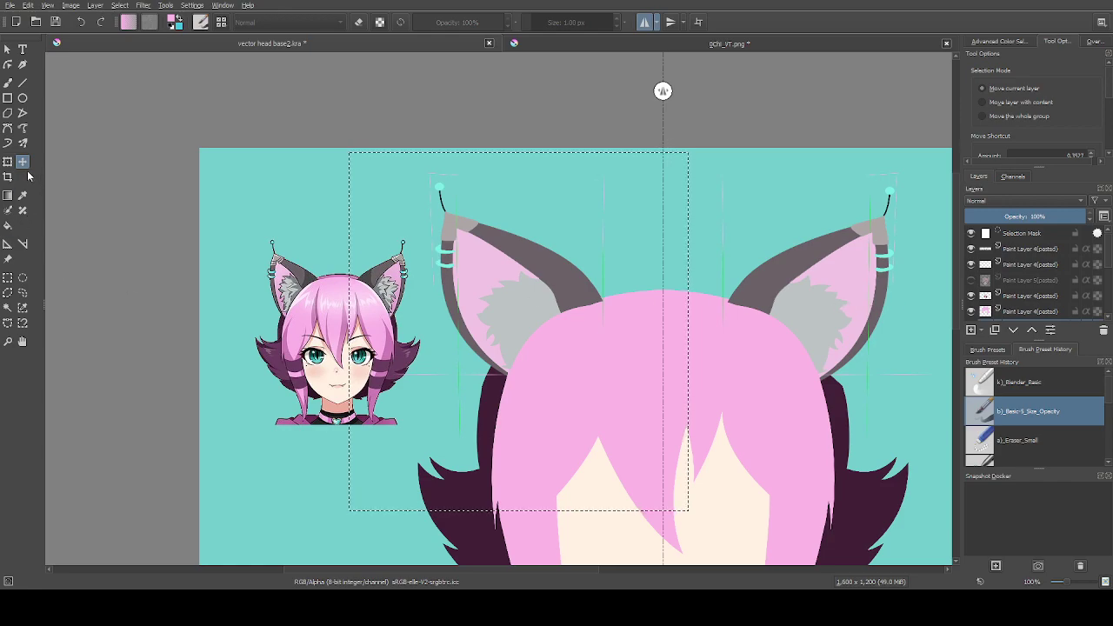
Select the right ear, nudge it up and inward to its vertical guide line to match the left ear, and deselect
click(8, 278)
drag(906, 438, 703, 141)
click(21, 162)
mouse_move(835, 316)
mouse_down()
mouse_move(820, 316)
mouse_move(829, 313)
mouse_up()
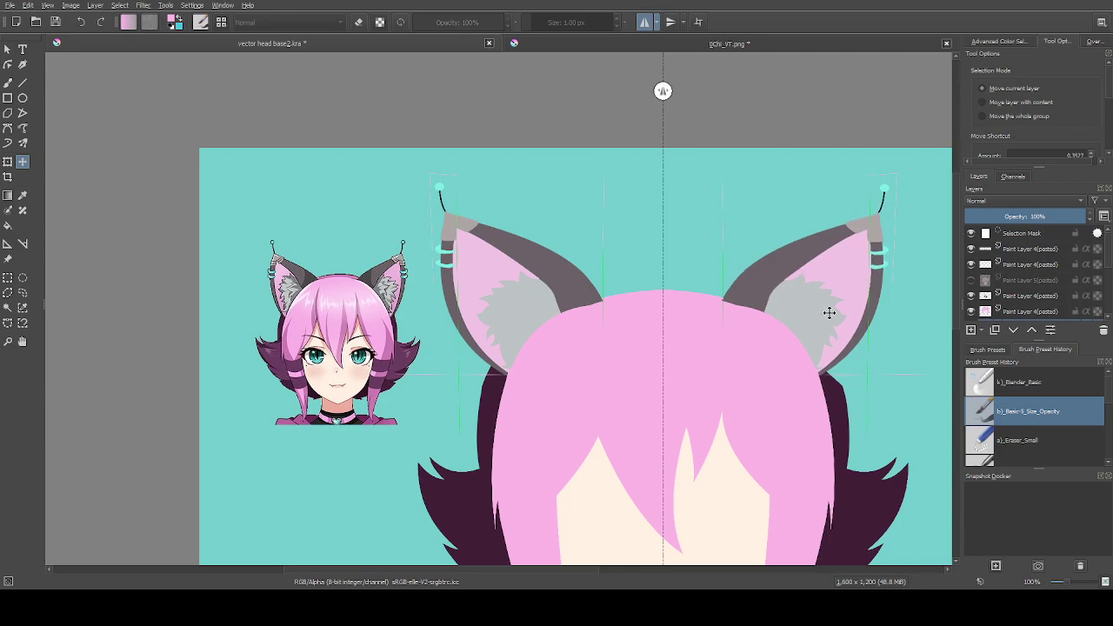
drag(828, 313, 830, 312)
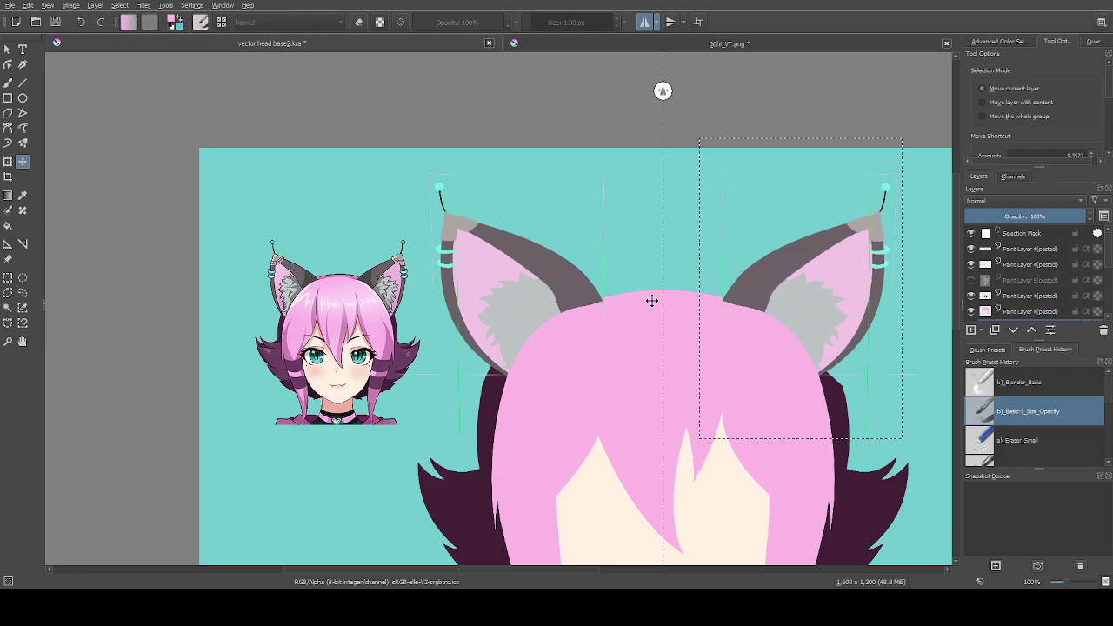
scroll(317, 272, down, 2)
scroll(441, 371, up, 1)
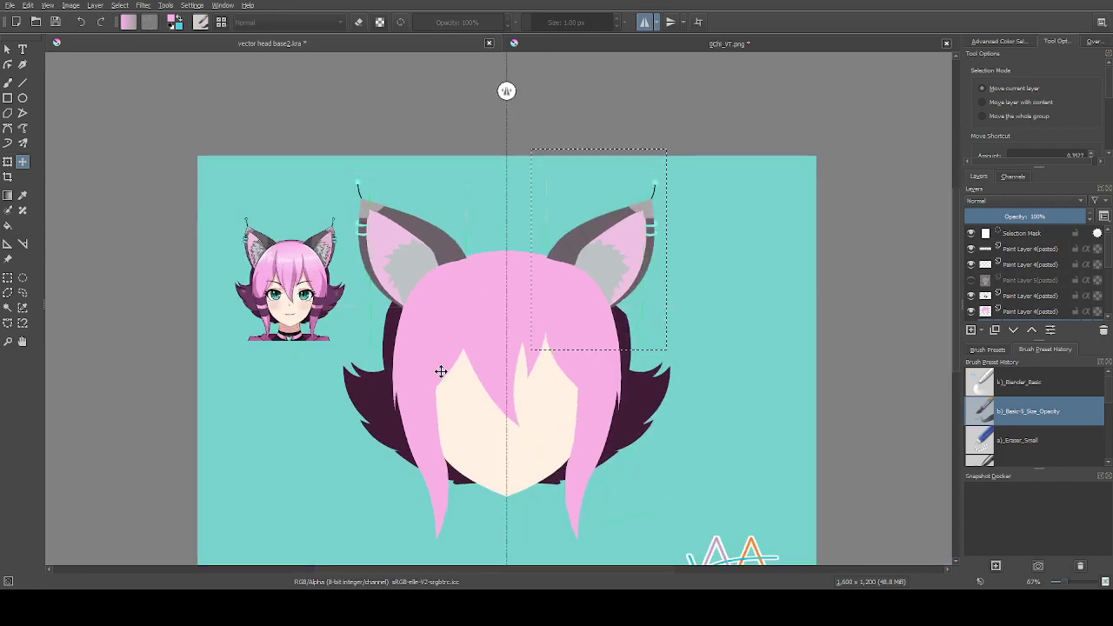
key(ctrl+shift+a)
scroll(519, 278, down, 1)
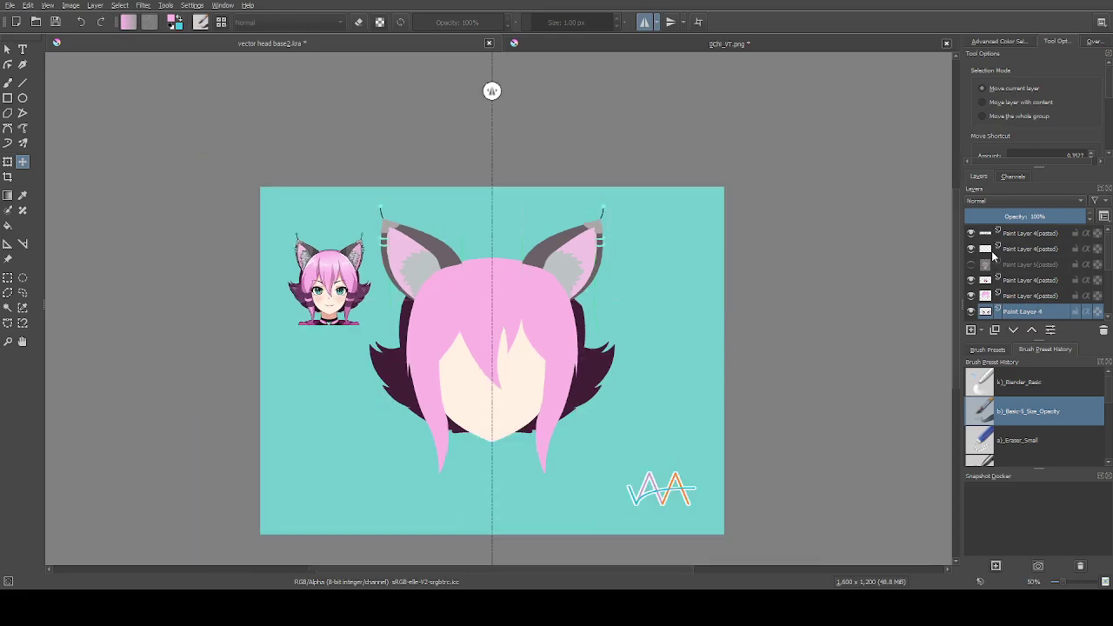
Identify the guide line layer, Paint Layer 4(pasted), and clear all guide lines from it
click(1021, 234)
click(972, 234)
click(971, 233)
click(972, 233)
click(972, 235)
click(1015, 249)
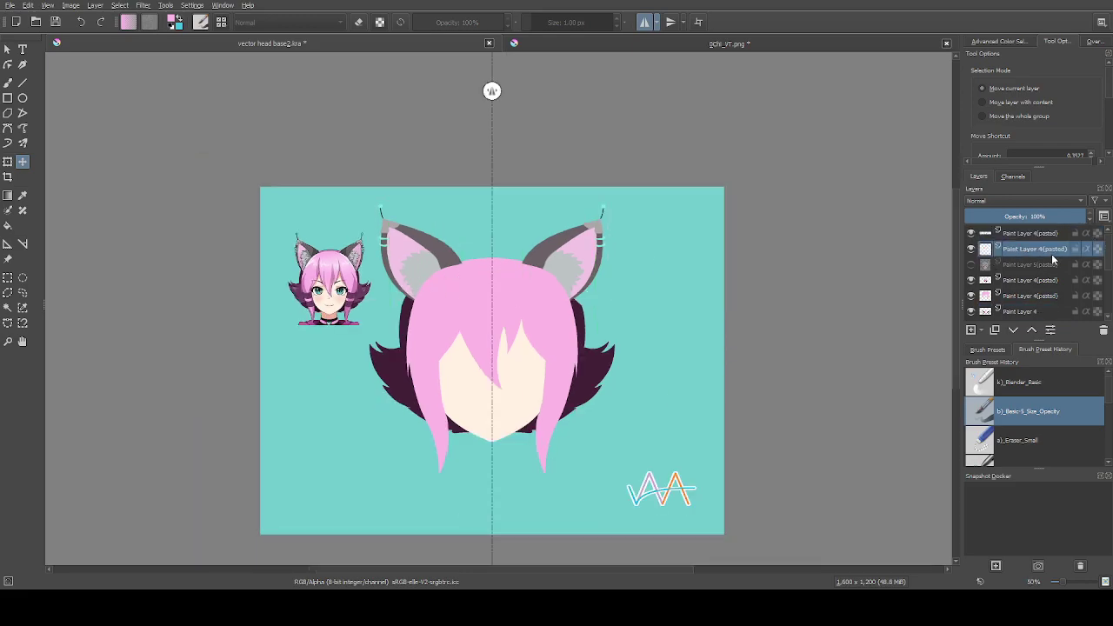
scroll(521, 400, up, 1)
scroll(370, 186, up, 2)
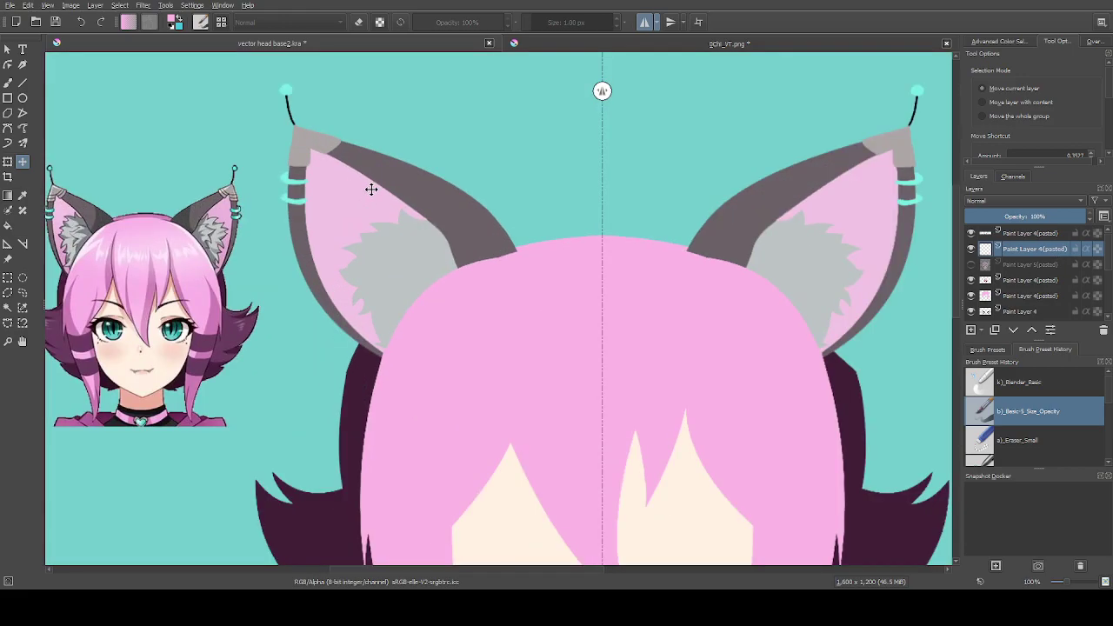
Add a new paint layer directly beneath the ear layer Paint Layer 4
scroll(369, 251, left, 2)
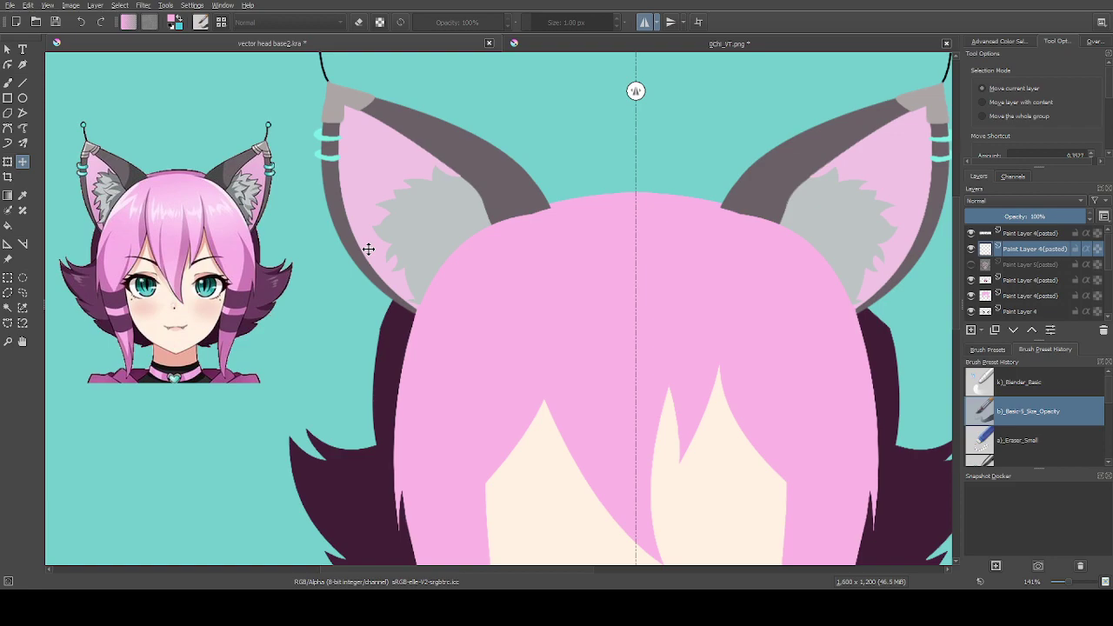
scroll(368, 250, down, 1)
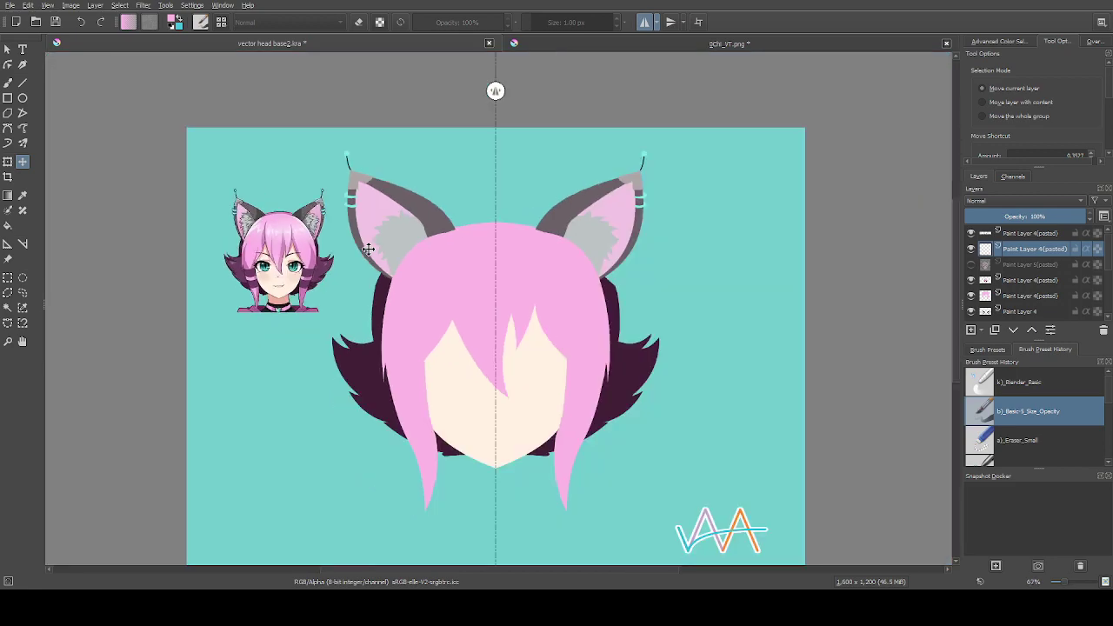
scroll(369, 250, up, 1)
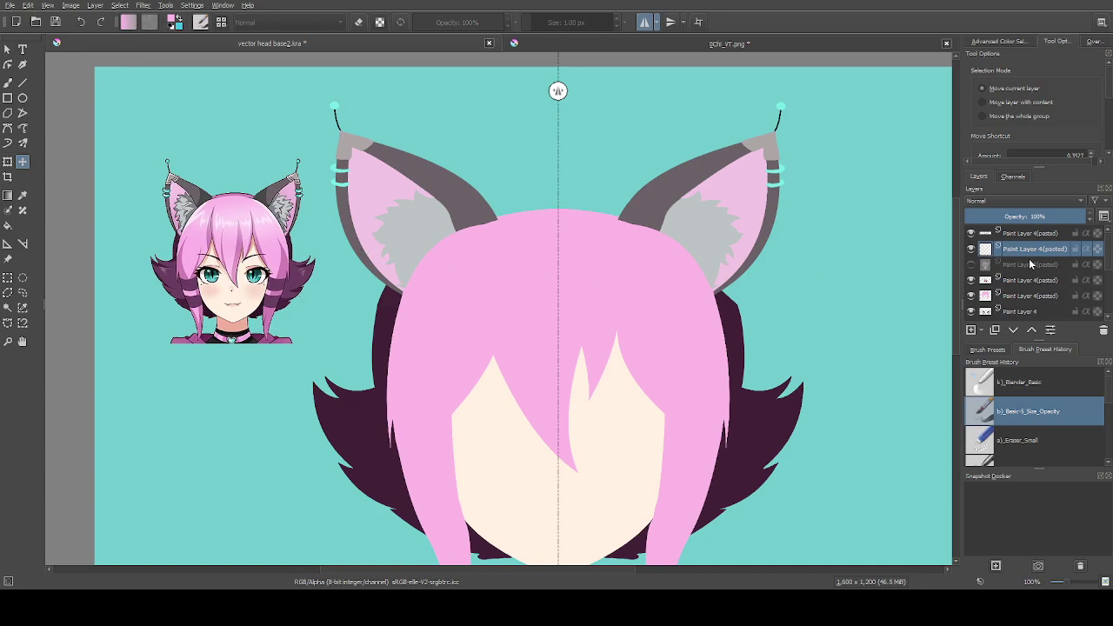
scroll(1019, 269, up, 2)
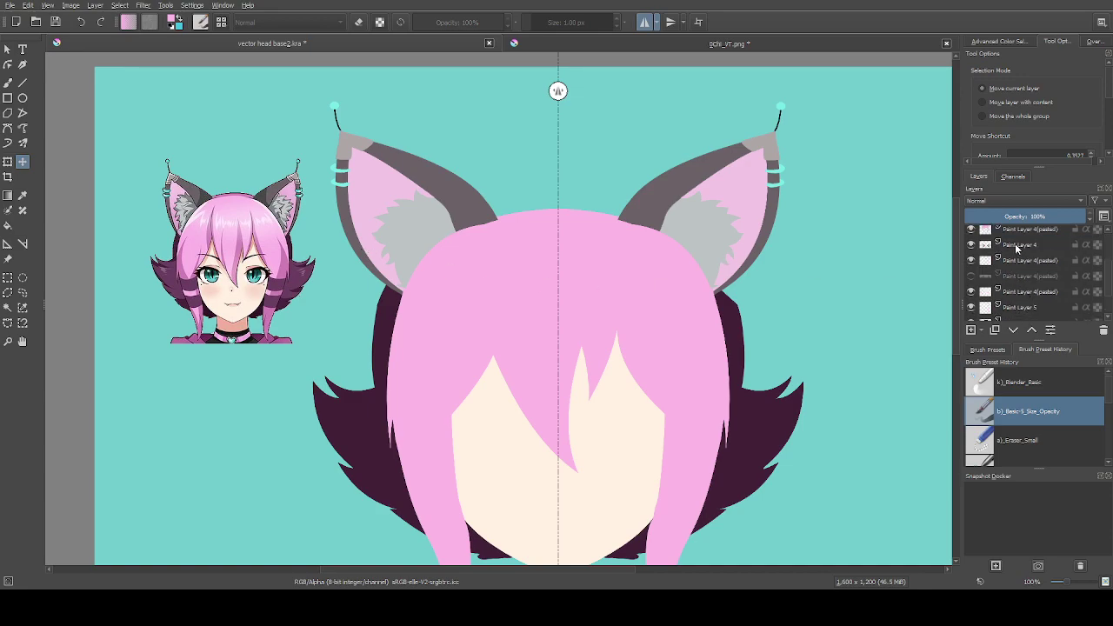
click(972, 329)
Try a mirrored, dark grey filled Bézier shape from below the left ear's rings, curving down behind the hair and back up
scroll(463, 199, up, 1)
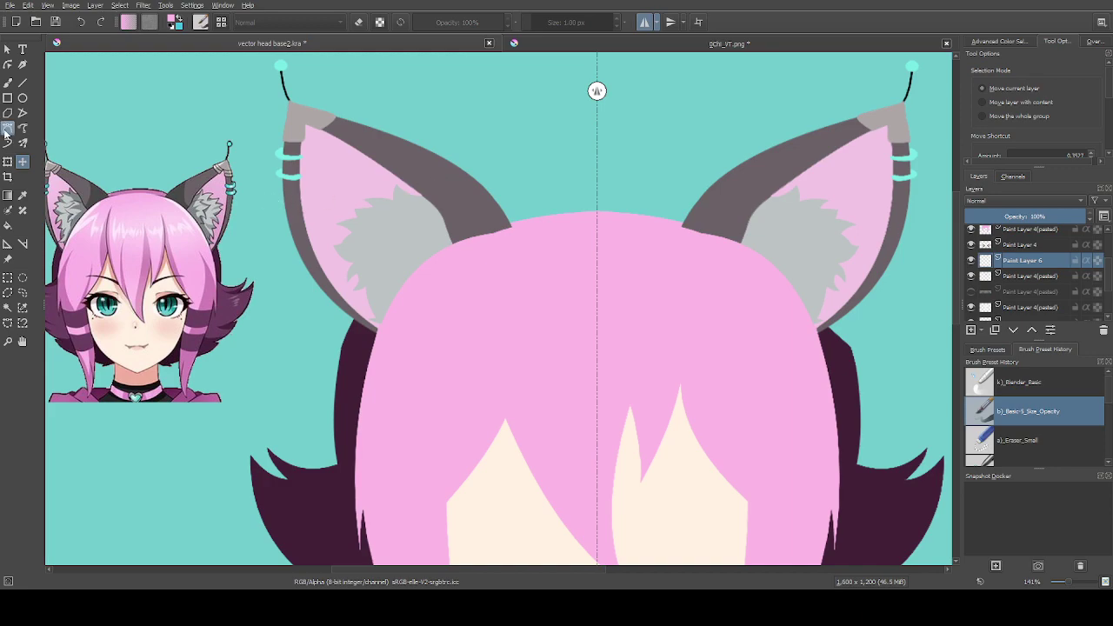
click(7, 128)
scroll(286, 219, up, 1)
click(264, 161)
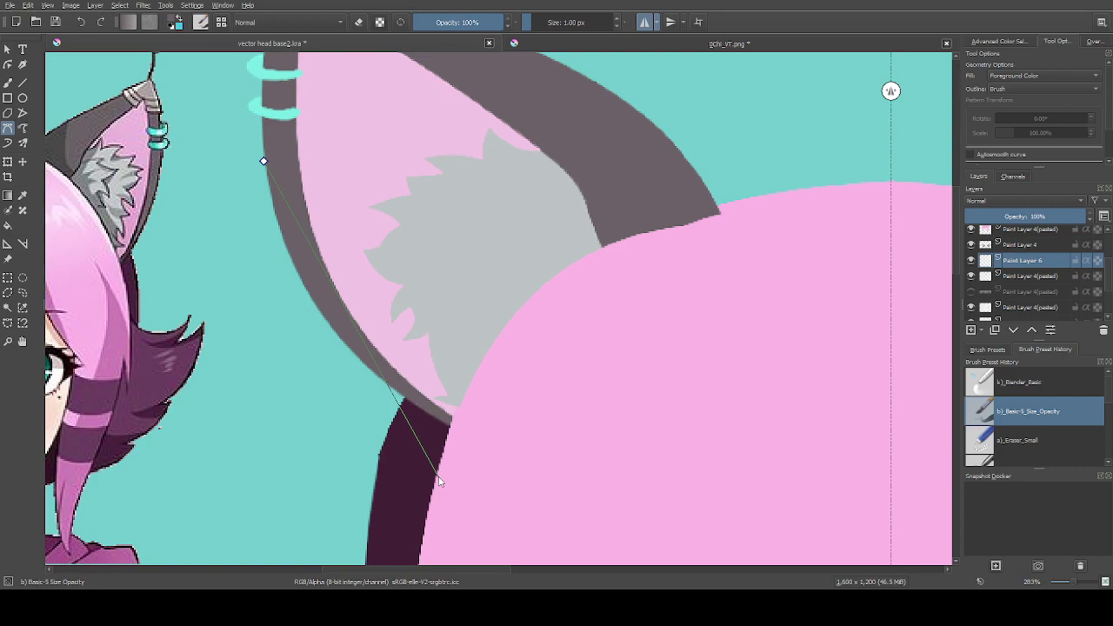
drag(429, 511, 529, 552)
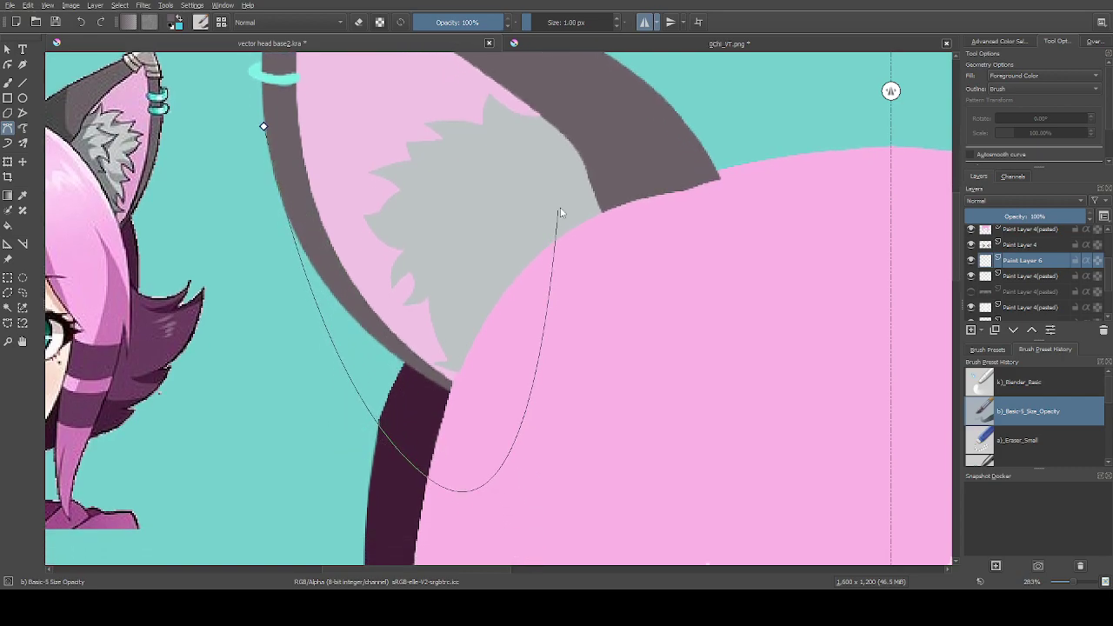
click(497, 84)
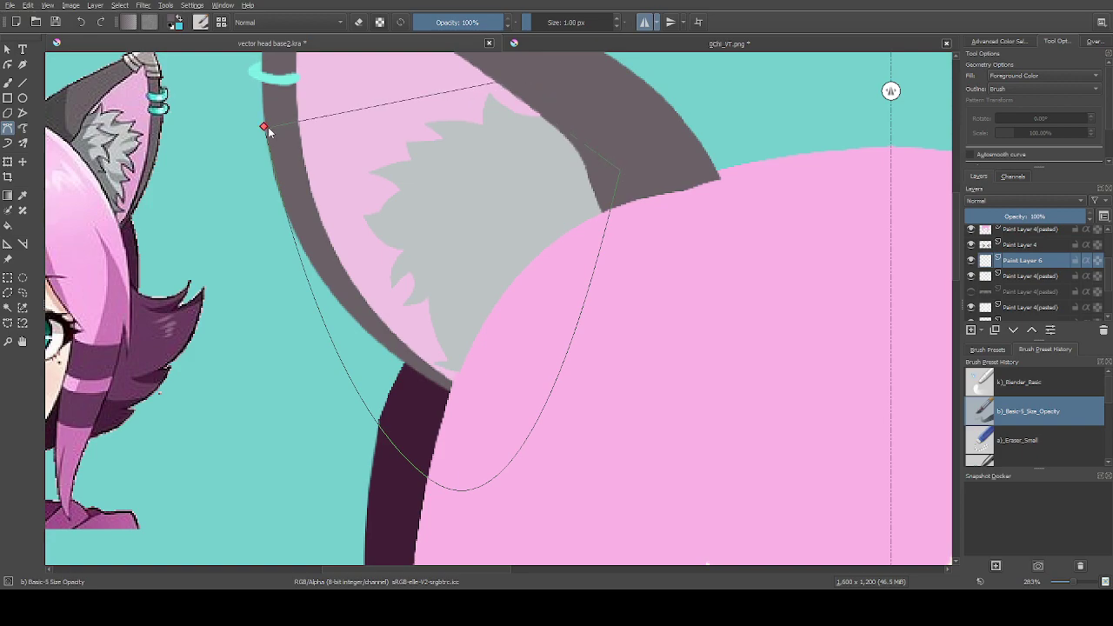
click(264, 128)
scroll(340, 339, down, 2)
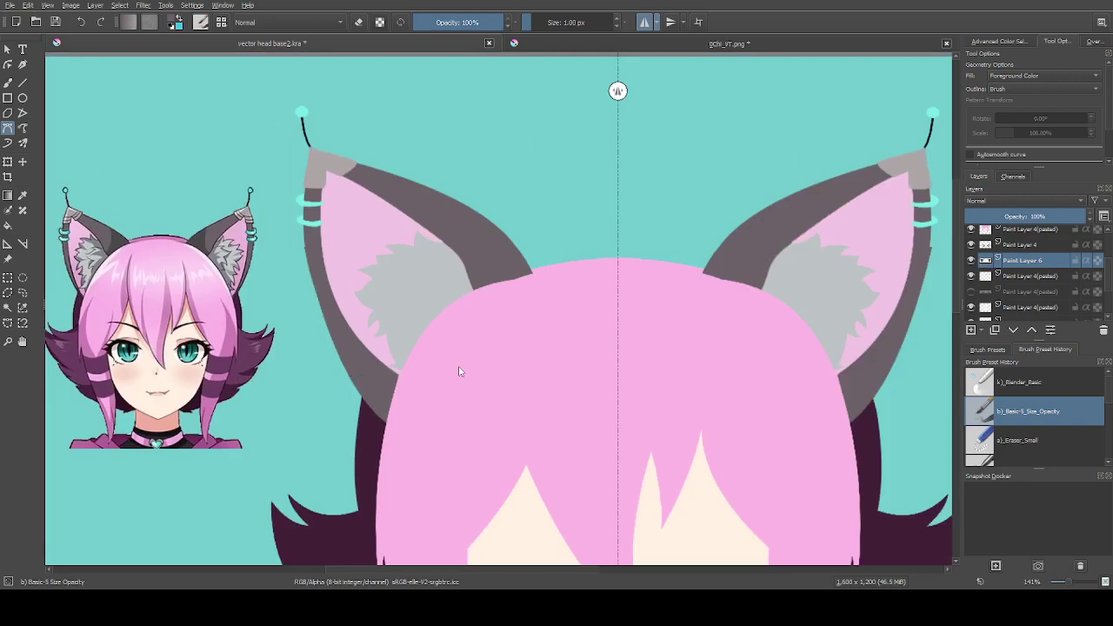
Draw a mirrored, dark grey filled Bézier shape from just below the left ear's rings to behind the hair, widening the ear's outer base
scroll(320, 298, up, 1)
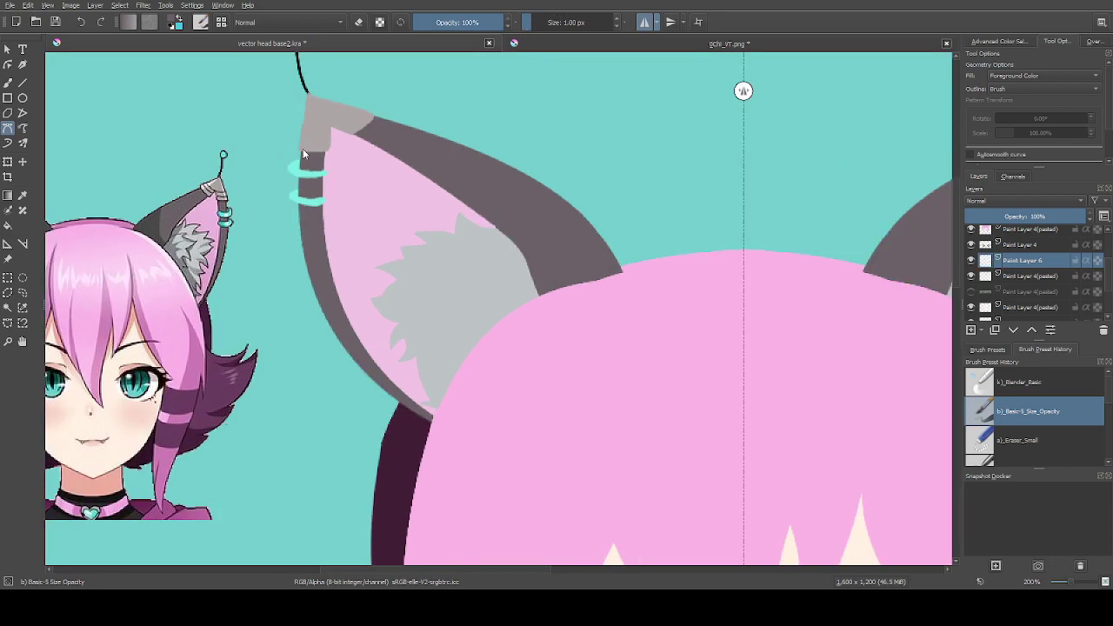
click(300, 223)
drag(433, 476, 542, 542)
key(Return)
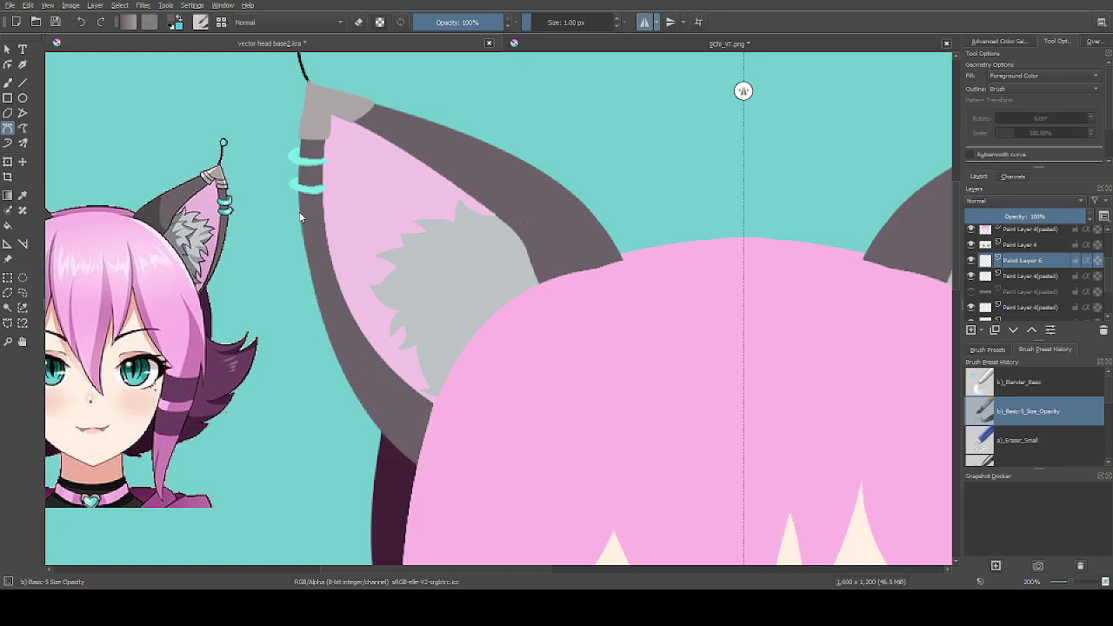
Draw a mirrored Bézier shape in the sampled inner-ear pink on Paint Layer 6, from below the left ear's rings to behind the hair
scroll(500, 376, down, 1)
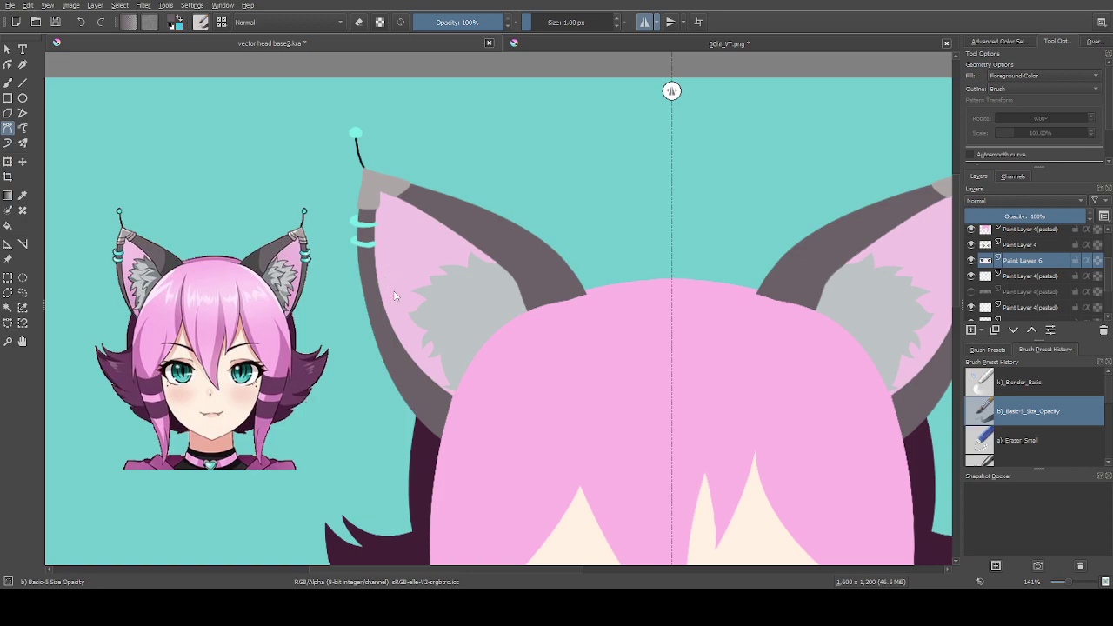
scroll(389, 296, down, 2)
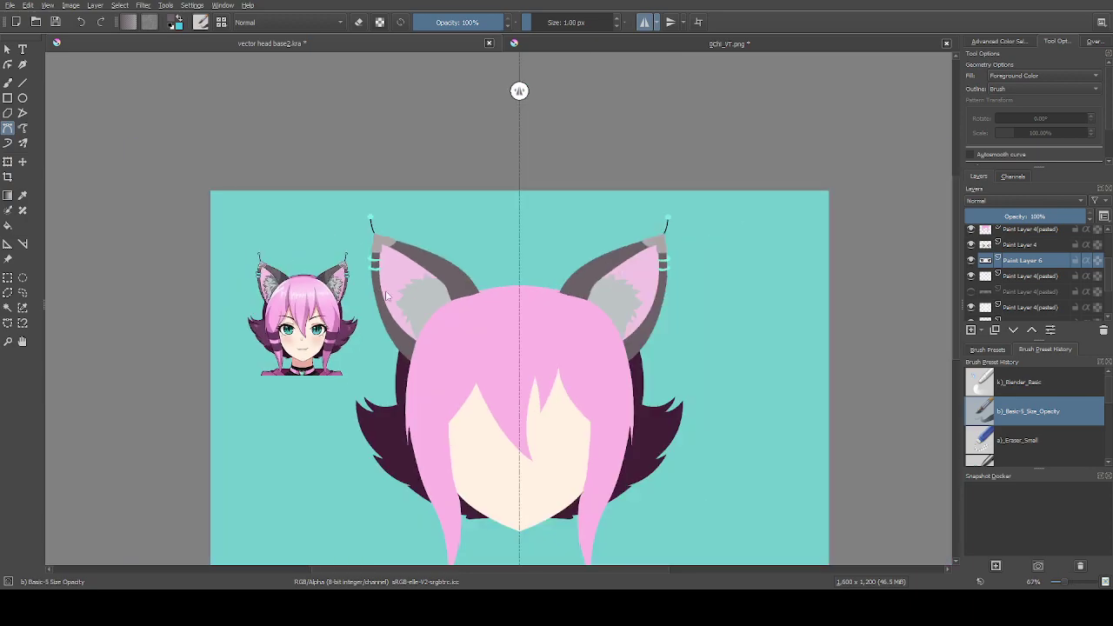
scroll(387, 296, up, 2)
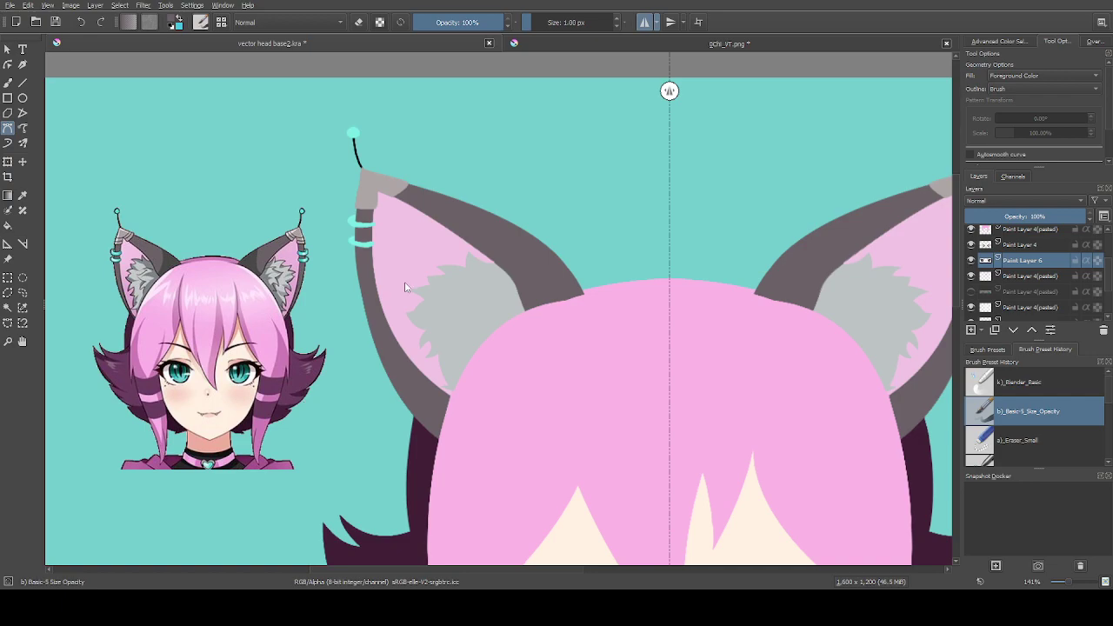
scroll(391, 296, up, 1)
ctrl+click(392, 281)
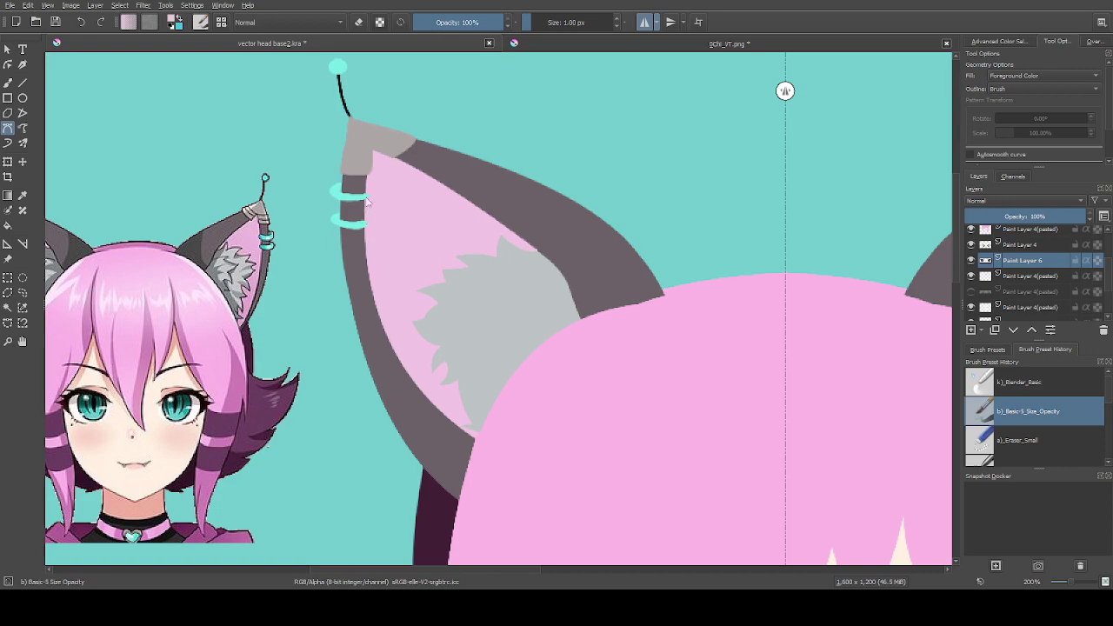
click(363, 236)
drag(452, 488, 565, 543)
scroll(488, 388, up, 2)
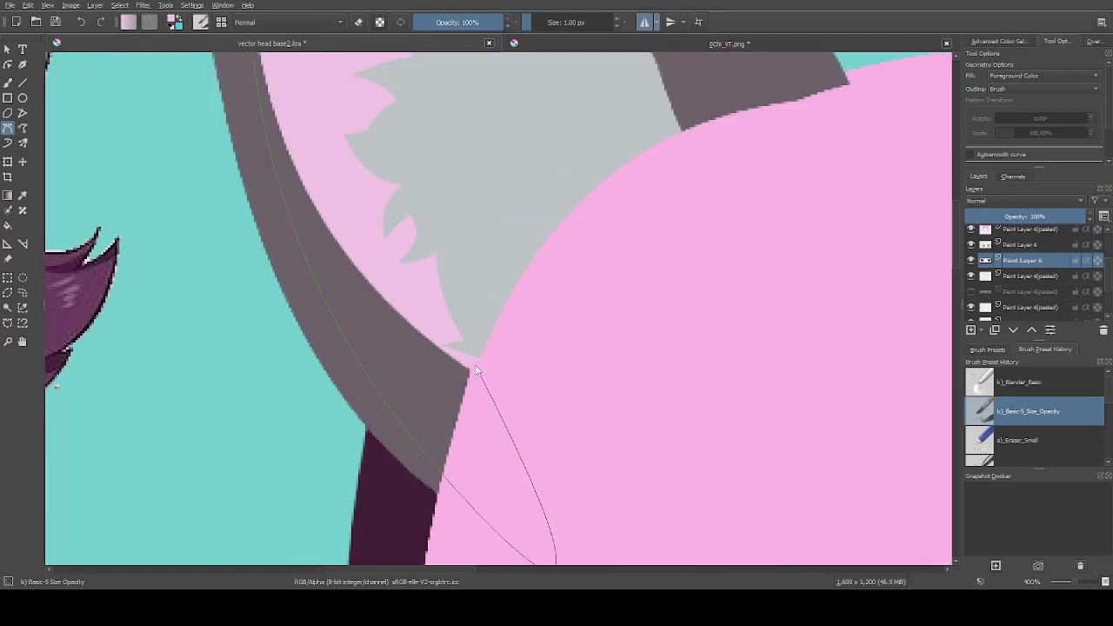
scroll(529, 239, down, 2)
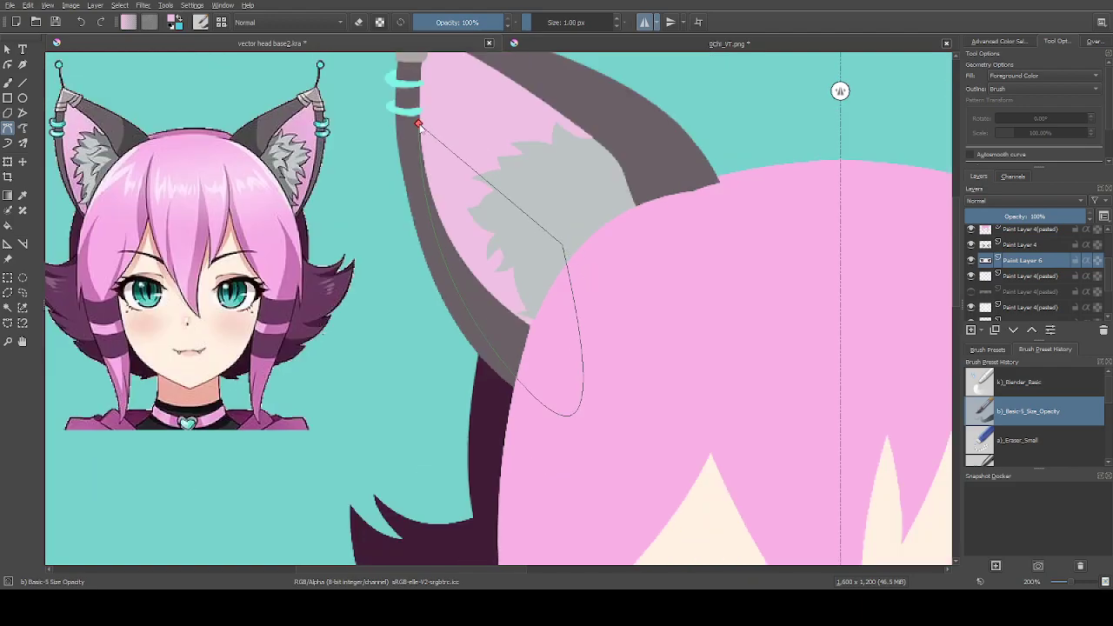
scroll(408, 217, down, 3)
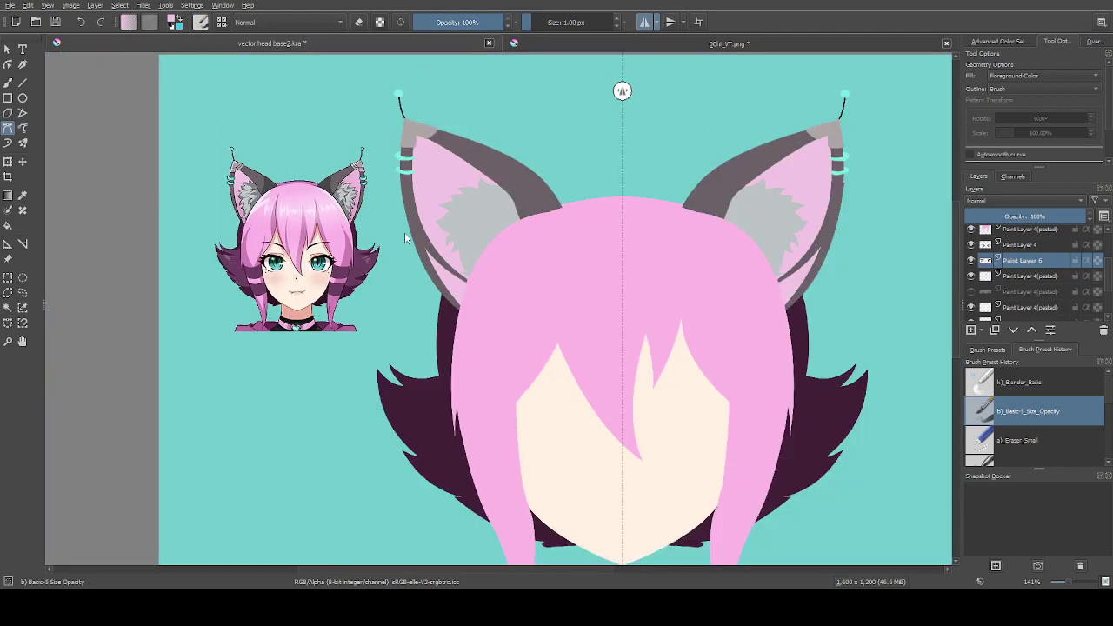
scroll(418, 226, up, 3)
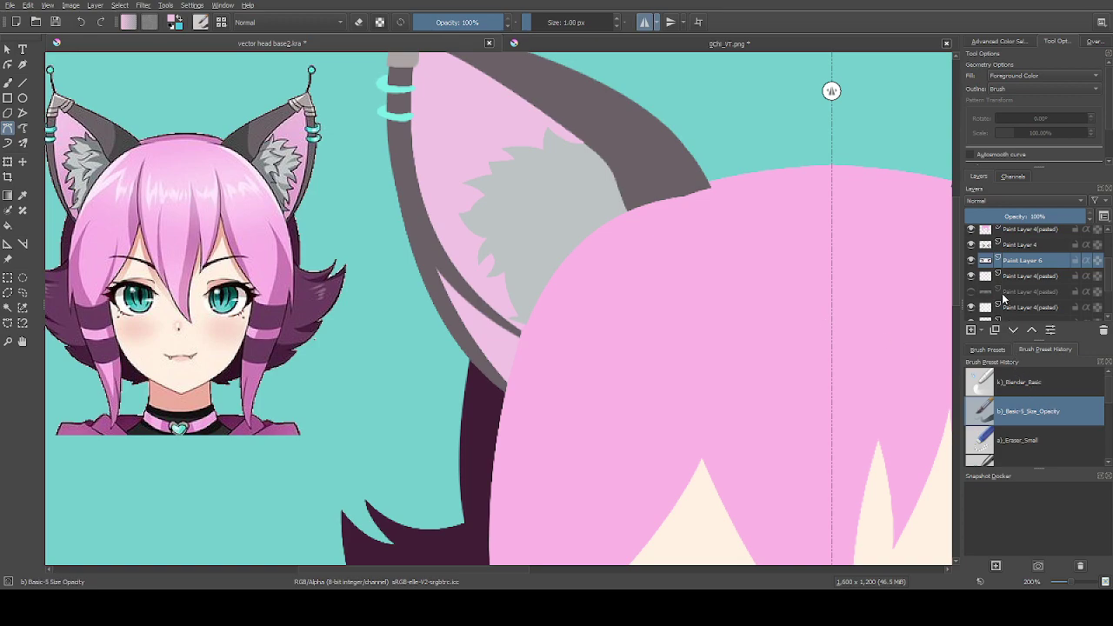
Extend the inner-ear pink over the leftover dark strip with a mirrored Bézier shape on Paint Layer 4, running down behind the hair
click(1014, 246)
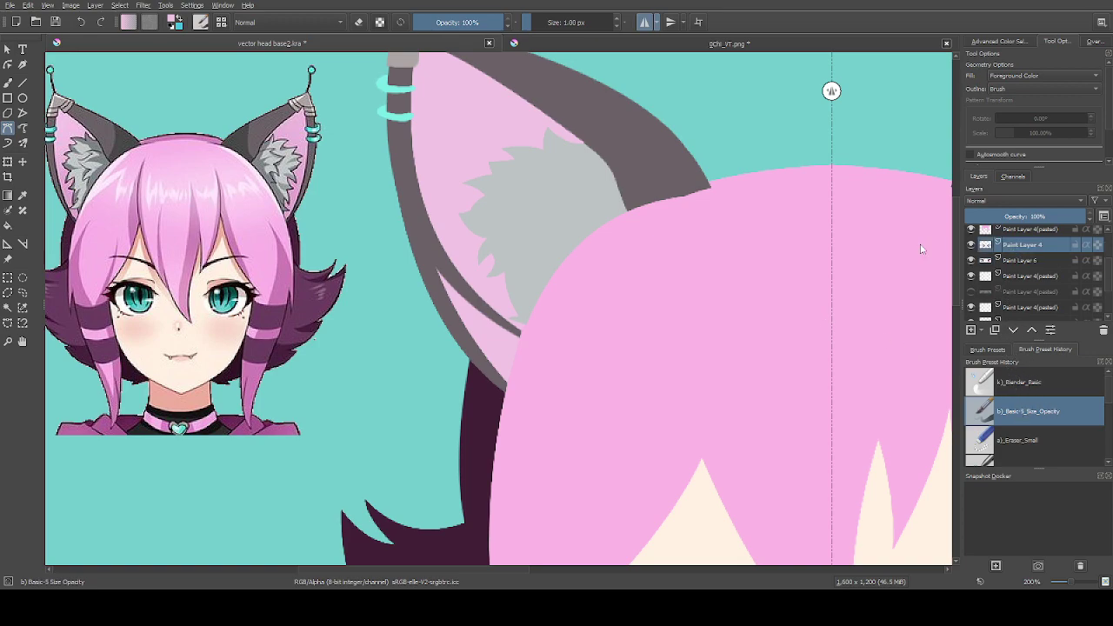
click(414, 135)
drag(523, 385, 596, 476)
scroll(519, 330, up, 2)
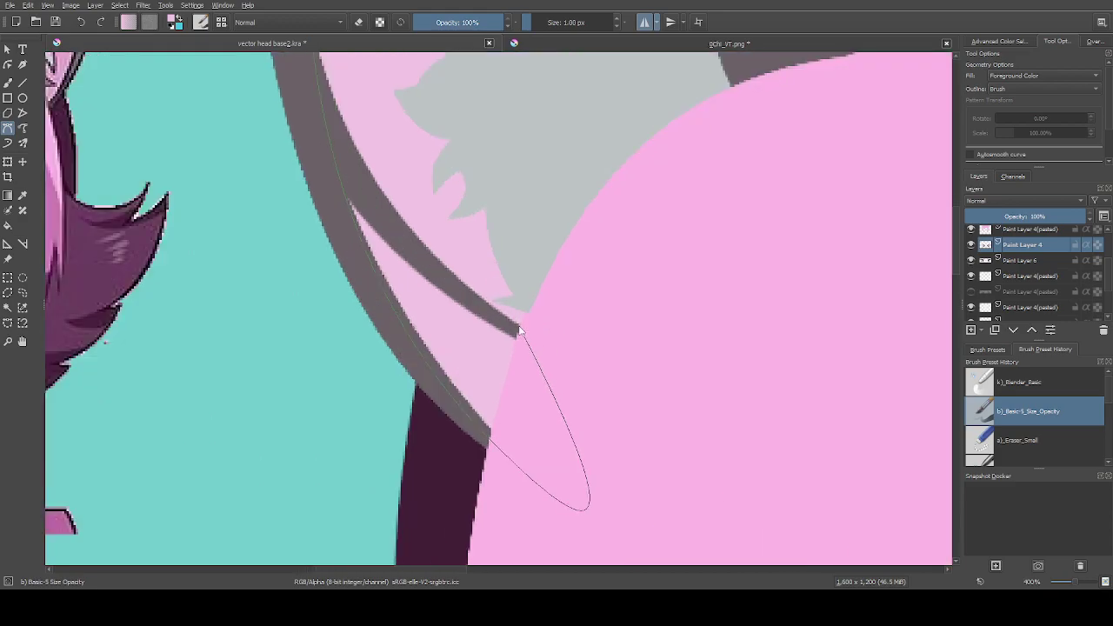
scroll(443, 243, down, 1)
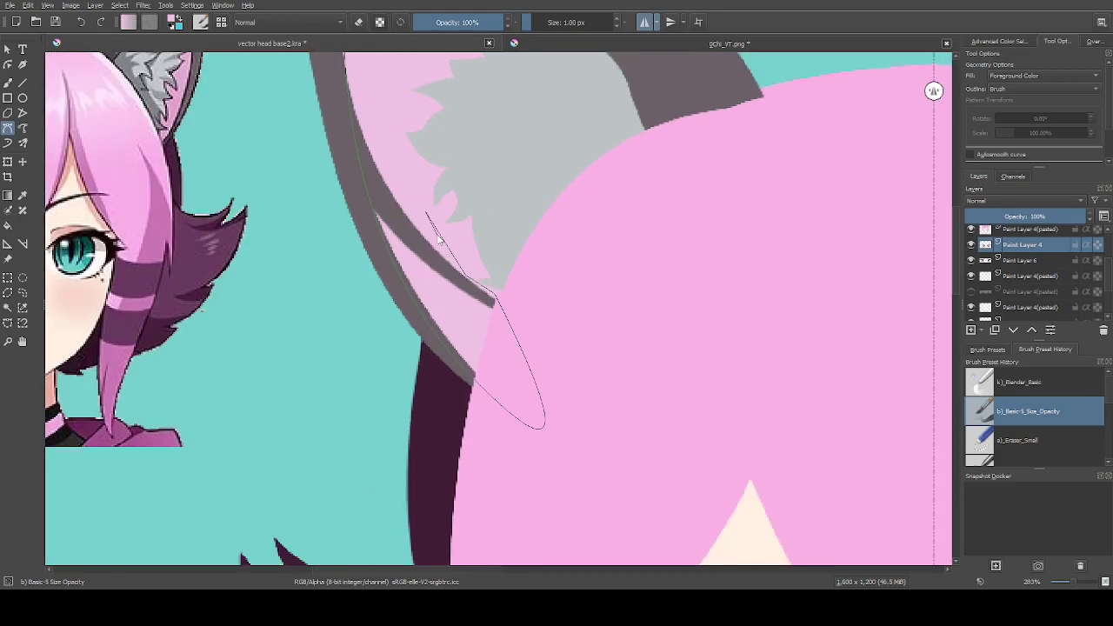
scroll(438, 230, down, 1)
scroll(434, 272, down, 1)
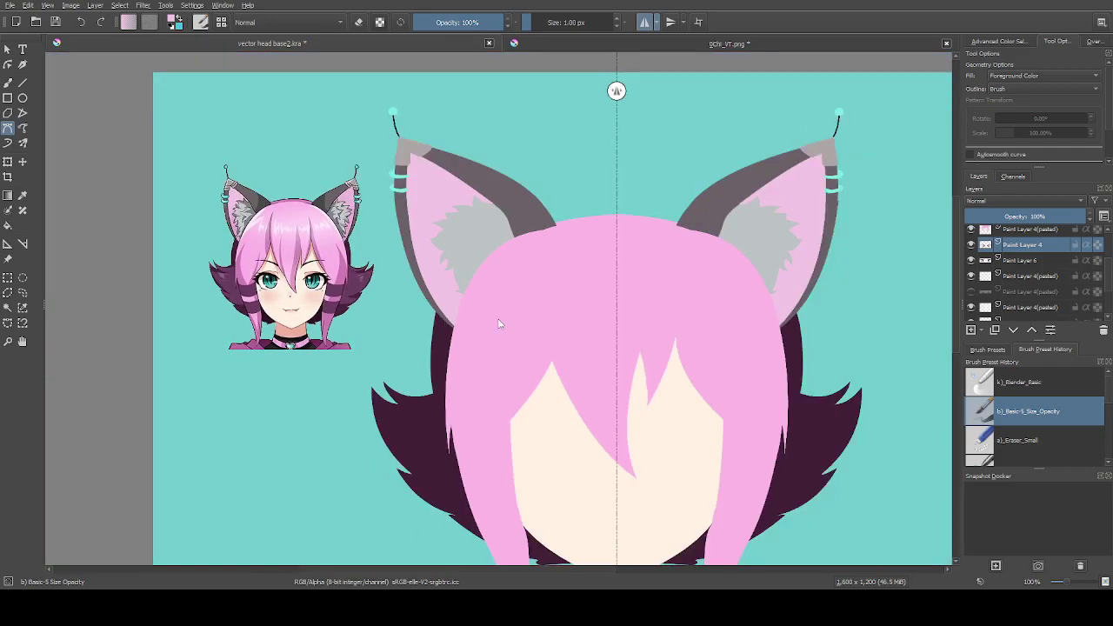
scroll(498, 324, up, 1)
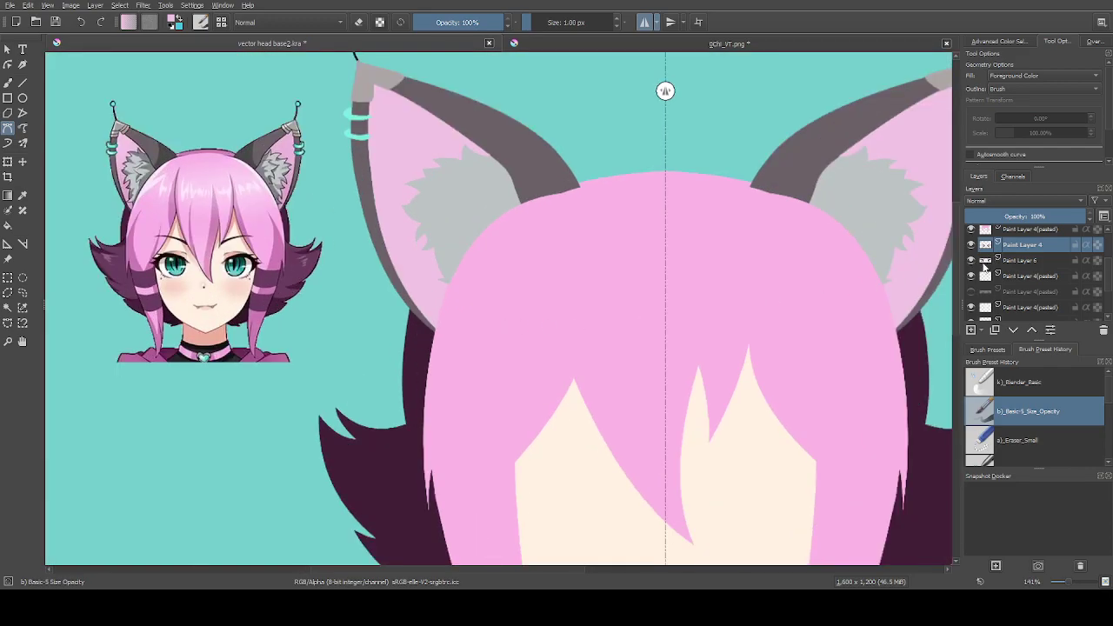
Toggle the reference overlay layer Paint Layer 5(pasted) on and off to compare the ears, leaving it hidden
scroll(985, 266, up, 2)
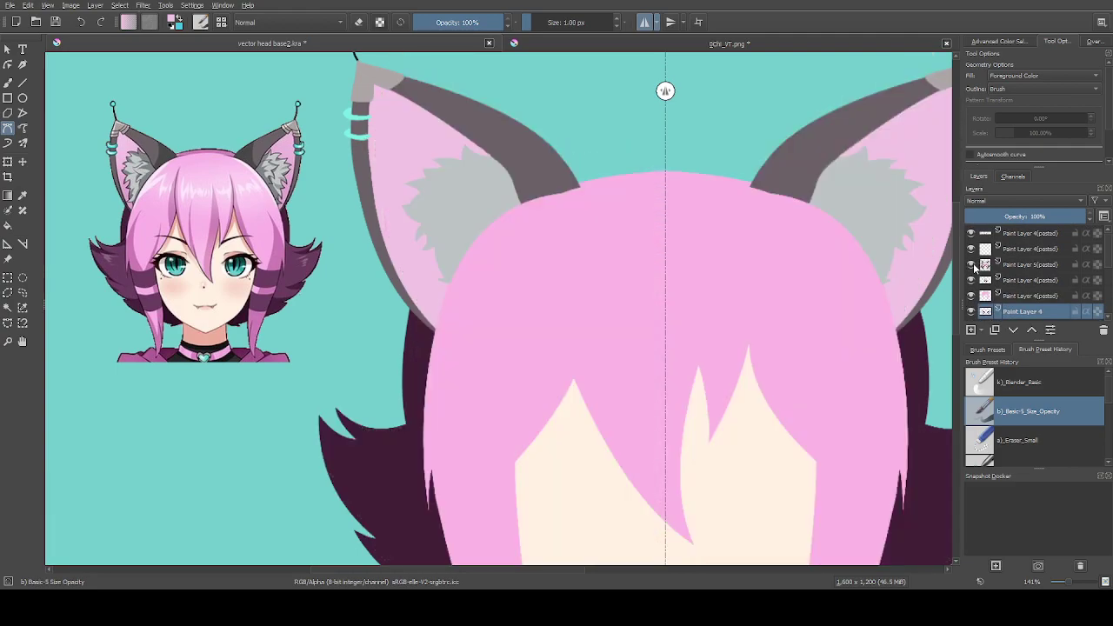
click(973, 265)
click(972, 265)
click(972, 265)
click(973, 265)
click(972, 265)
click(973, 265)
click(972, 265)
click(972, 265)
scroll(463, 232, up, 2)
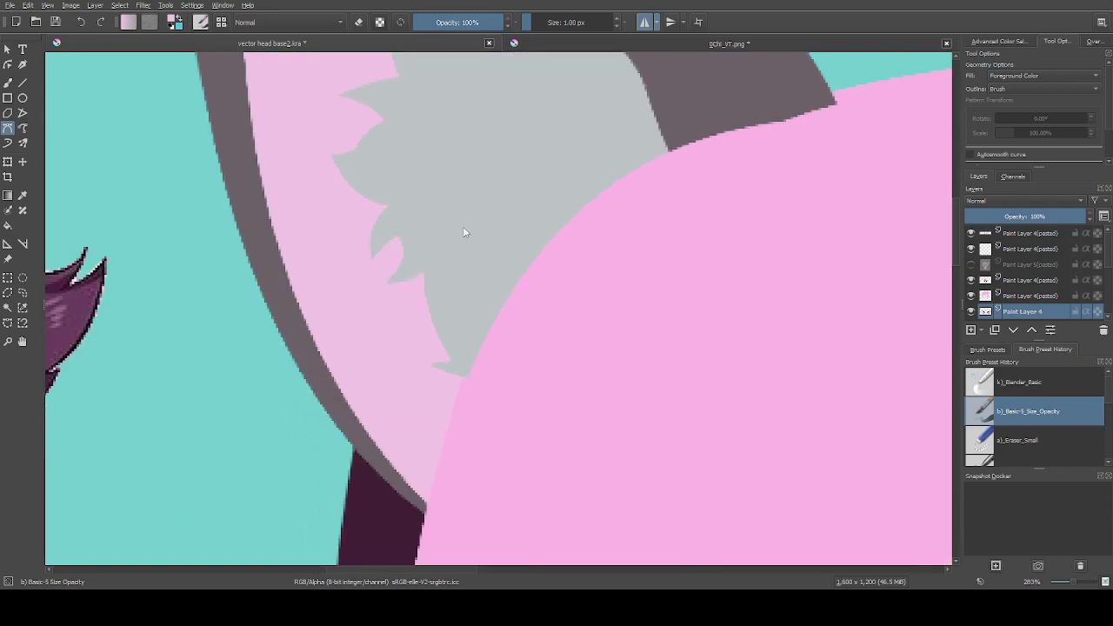
Draw a mirrored Bézier shape in the sampled fur grey, extending the left ear's fur down to the ear base on Paint Layer 4
ctrl+click(466, 208)
click(972, 313)
click(972, 313)
scroll(378, 241, down, 3)
scroll(360, 259, up, 2)
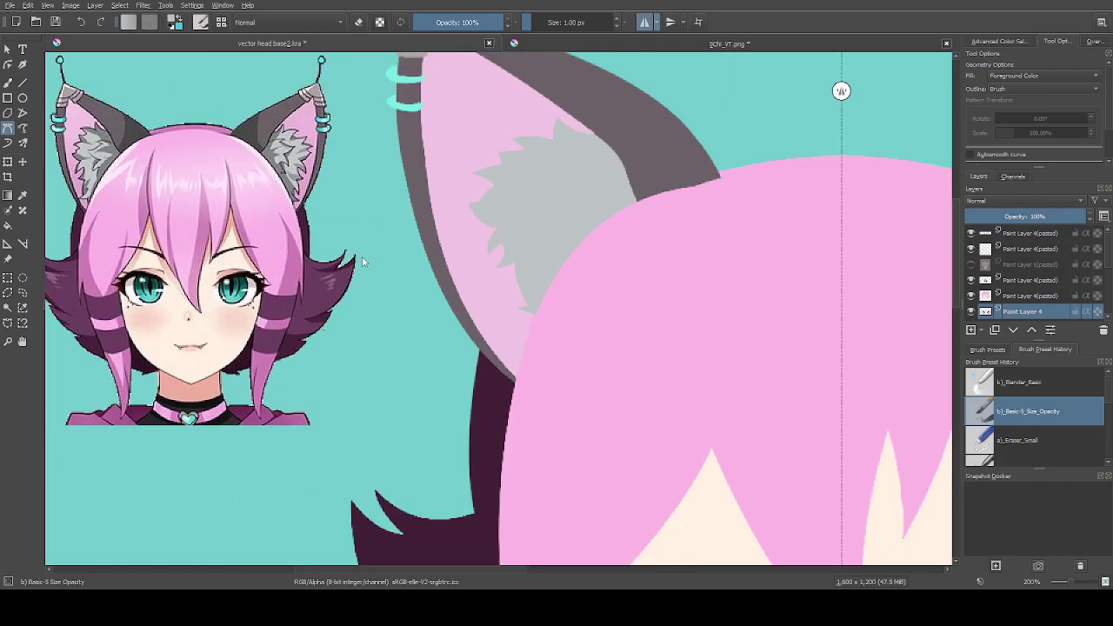
click(509, 265)
drag(523, 360, 555, 402)
click(510, 265)
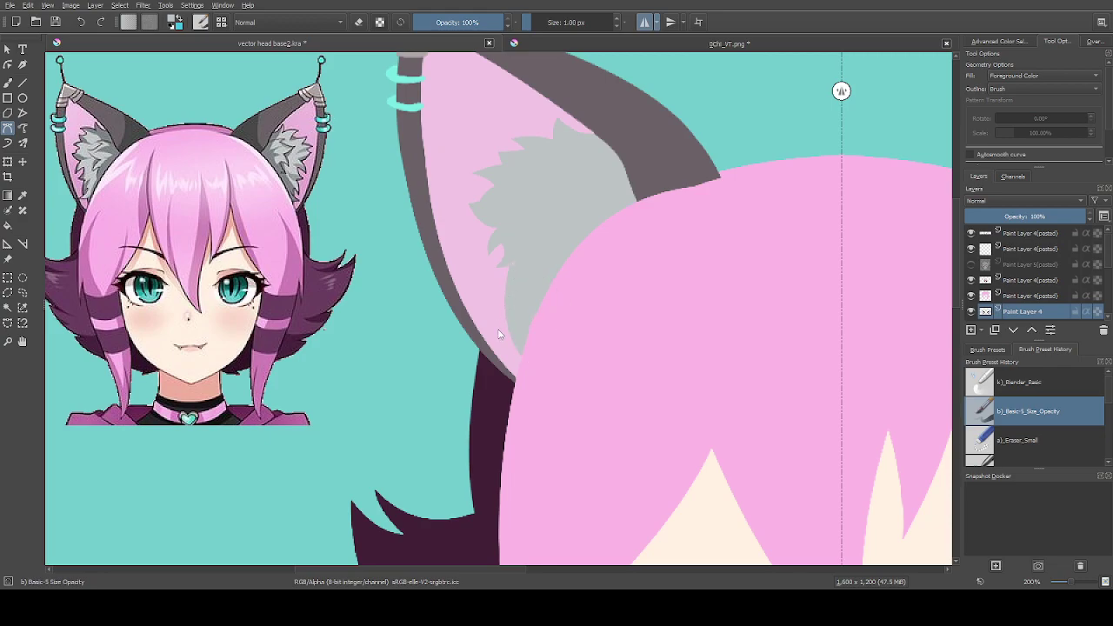
Add two pointed grey fur tufts along the outer edge of the left ear's lower fur, mirrored
click(489, 342)
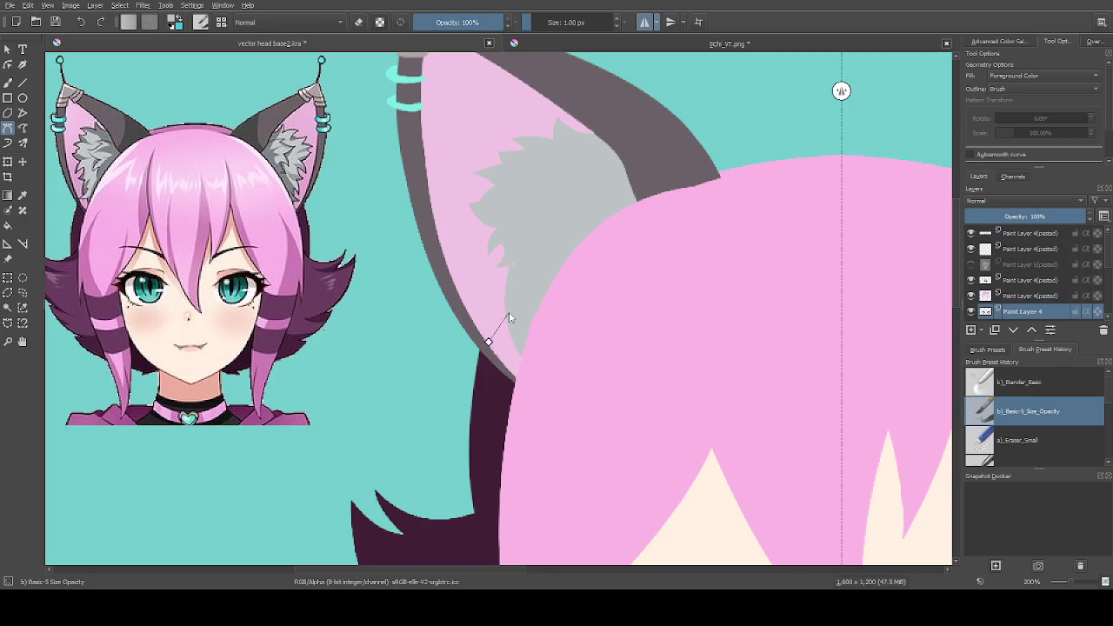
drag(489, 342, 433, 353)
click(511, 261)
scroll(510, 260, up, 1)
click(474, 281)
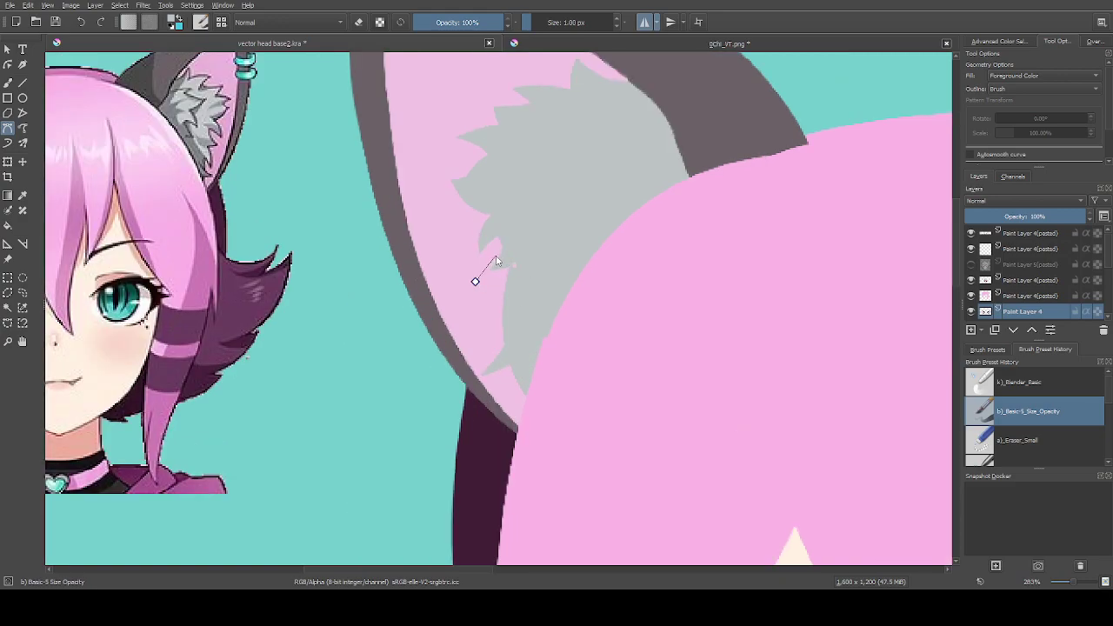
drag(476, 281, 435, 281)
key(Escape)
Fill the gap between the two lower fur tufts with a mirrored grey Bézier shape
click(488, 280)
drag(514, 380, 532, 405)
click(528, 250)
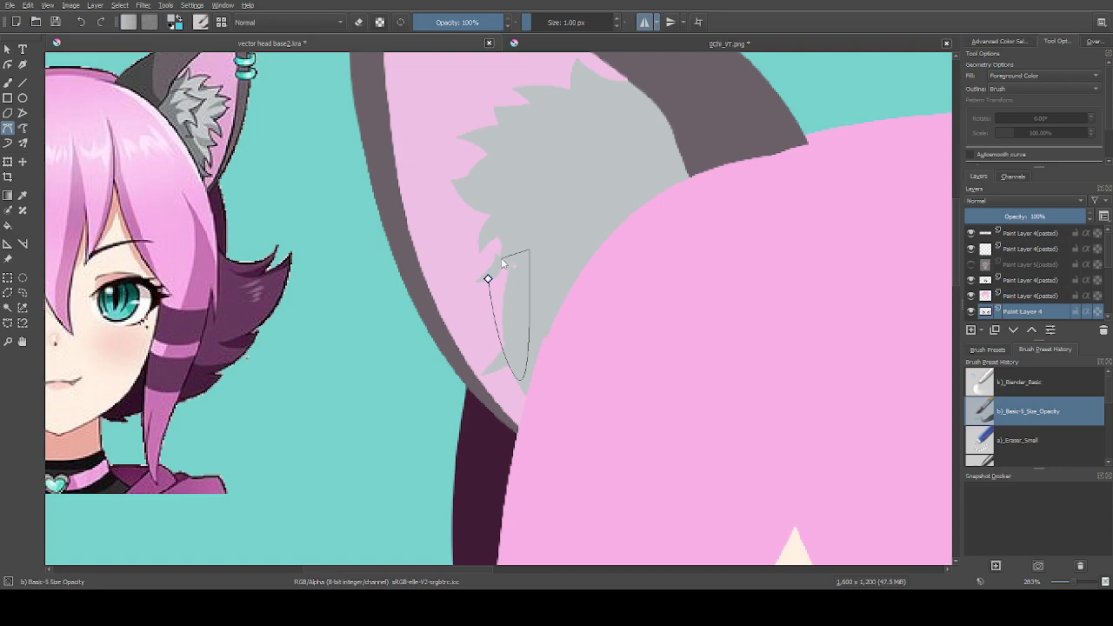
click(488, 279)
Add another mirrored grey fur tuft just above the lower ones on the left ear's outer fur edge
click(472, 263)
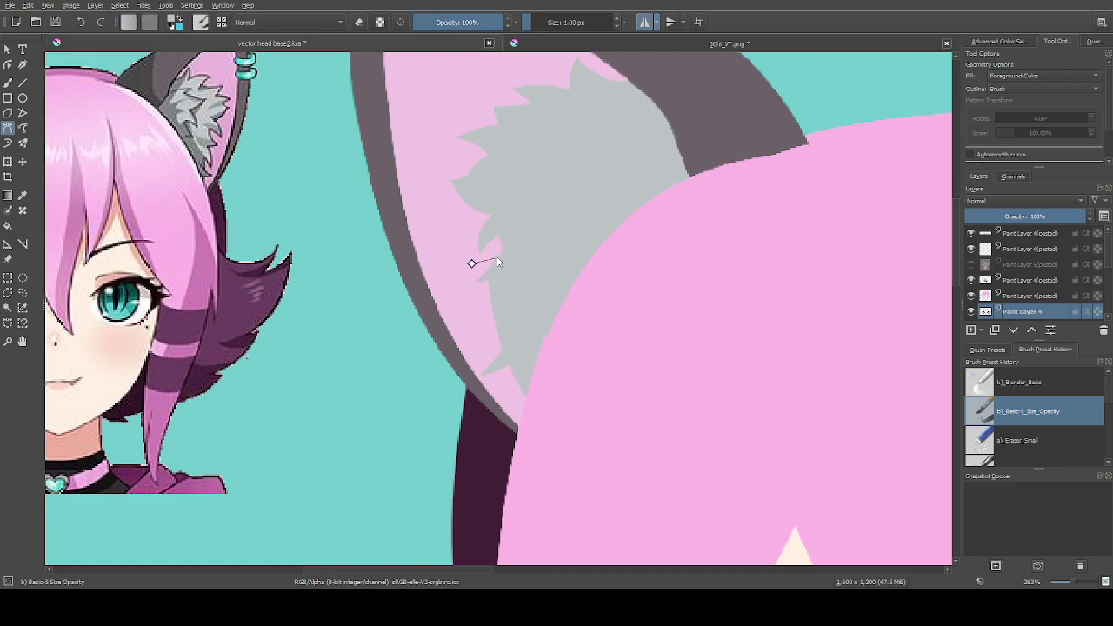
drag(493, 262, 486, 290)
click(524, 246)
click(508, 211)
drag(471, 263, 473, 327)
scroll(538, 305, down, 1)
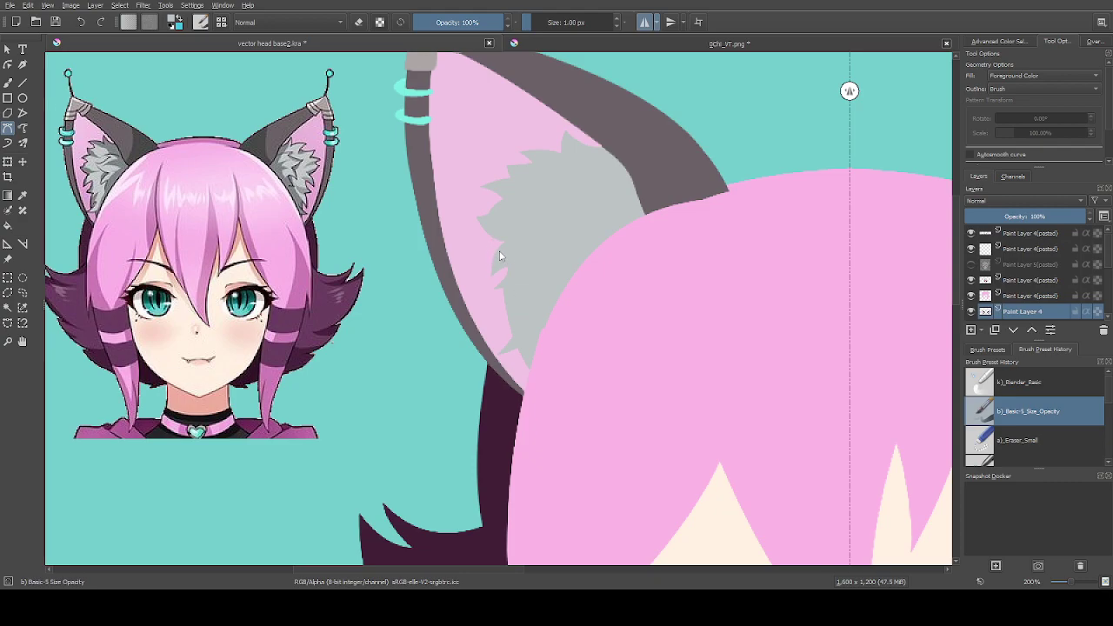
Round out the underside of the left ear's middle fur tuft with a small mirrored grey Bézier shape
scroll(471, 214, up, 1)
drag(511, 248, 559, 246)
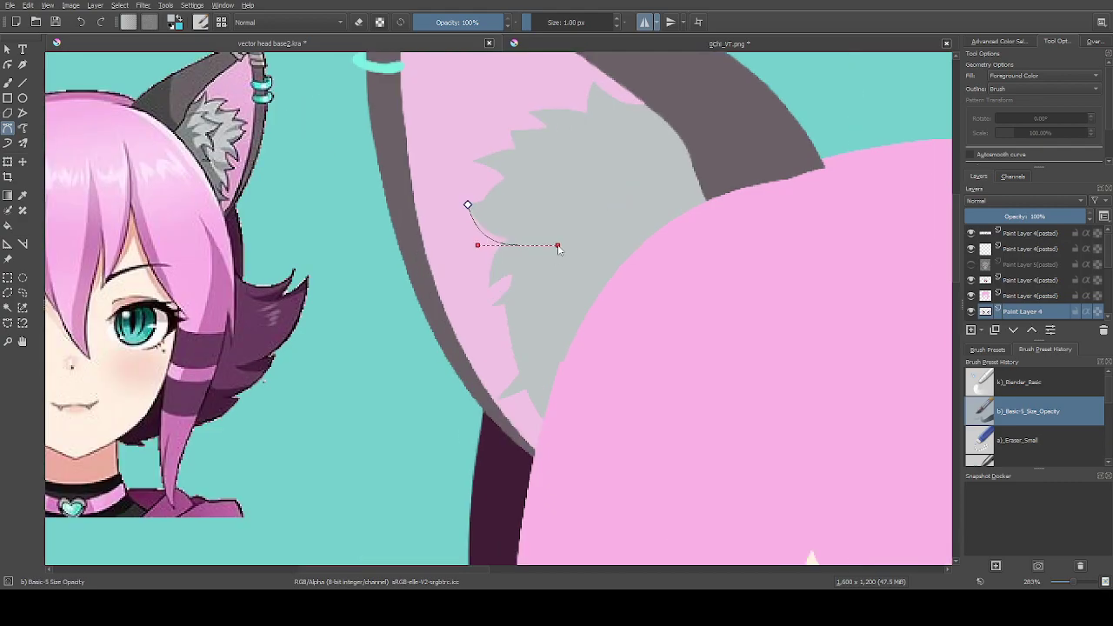
click(536, 219)
click(468, 205)
scroll(305, 181, down, 1)
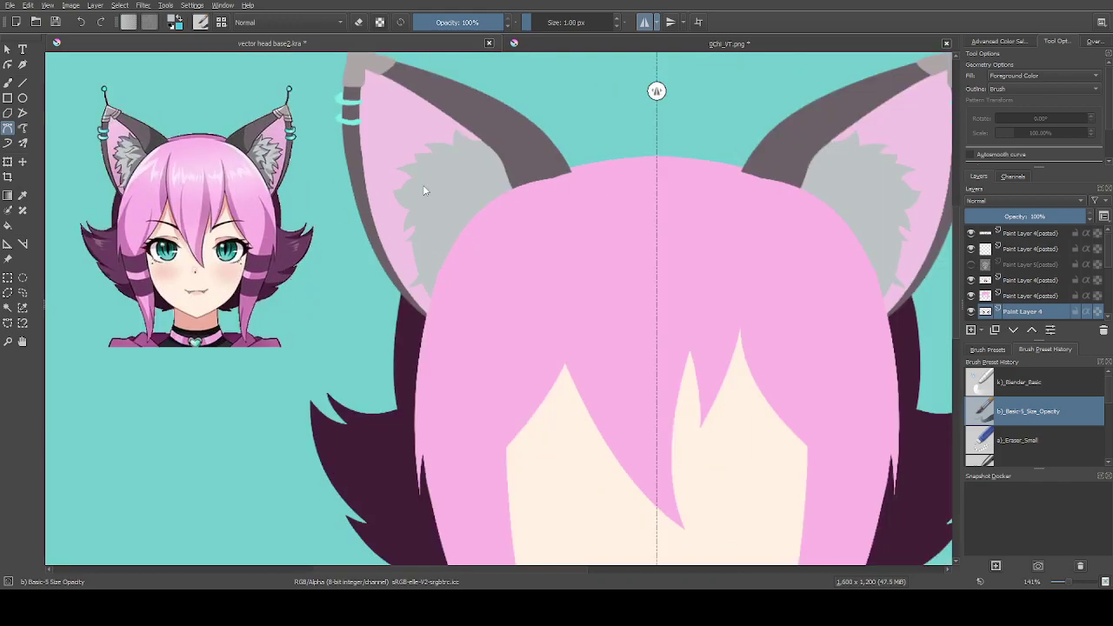
scroll(426, 193, up, 1)
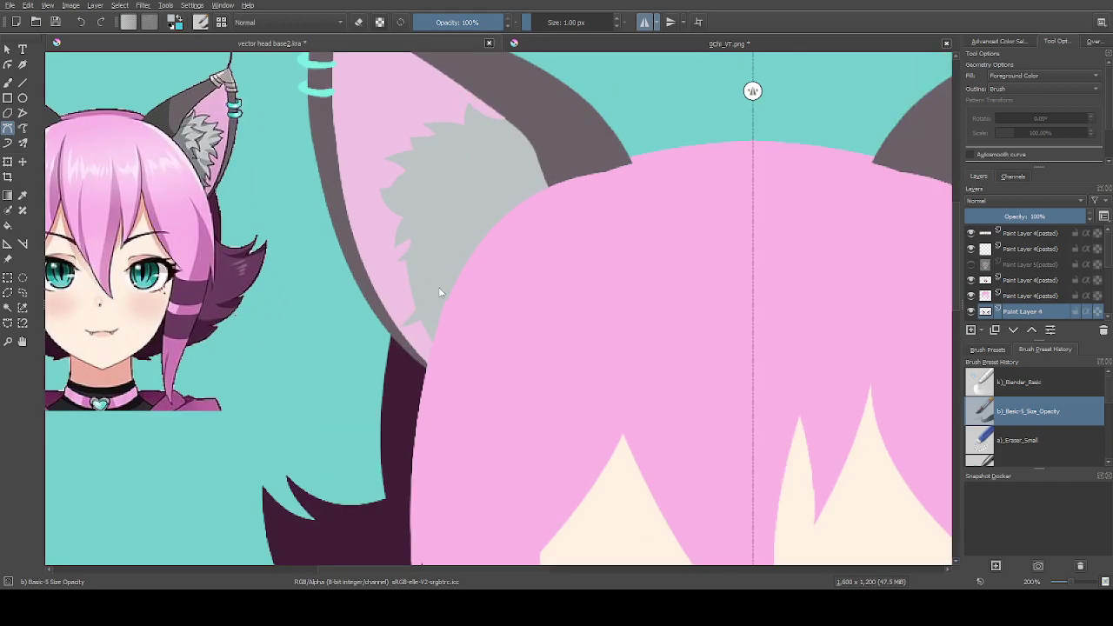
scroll(438, 314, down, 1)
scroll(432, 297, down, 2)
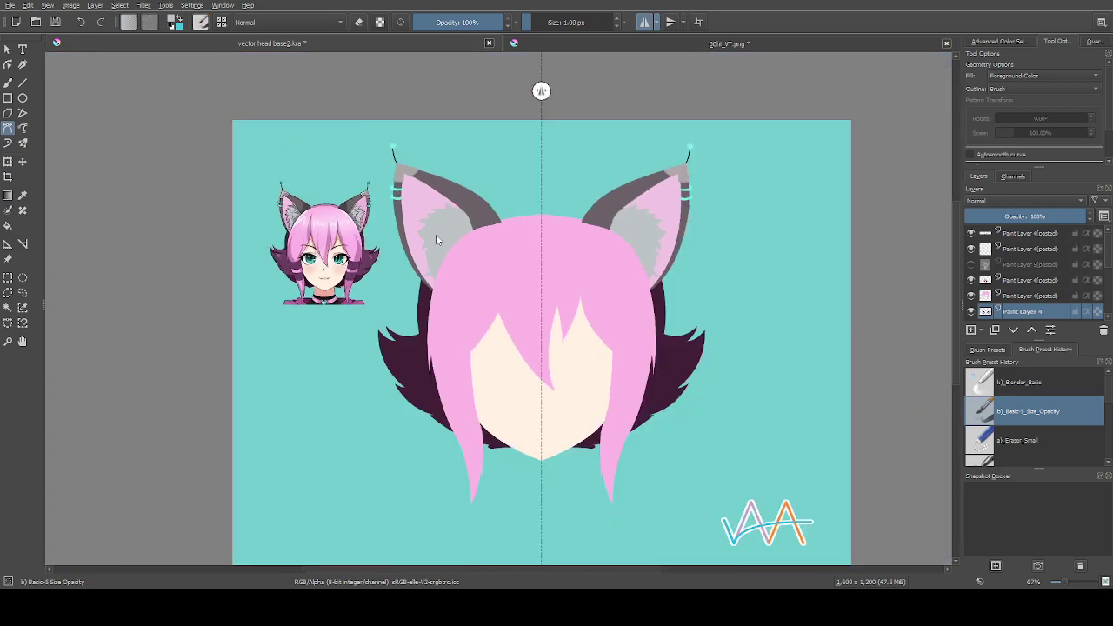
scroll(571, 185, down, 1)
scroll(612, 322, up, 1)
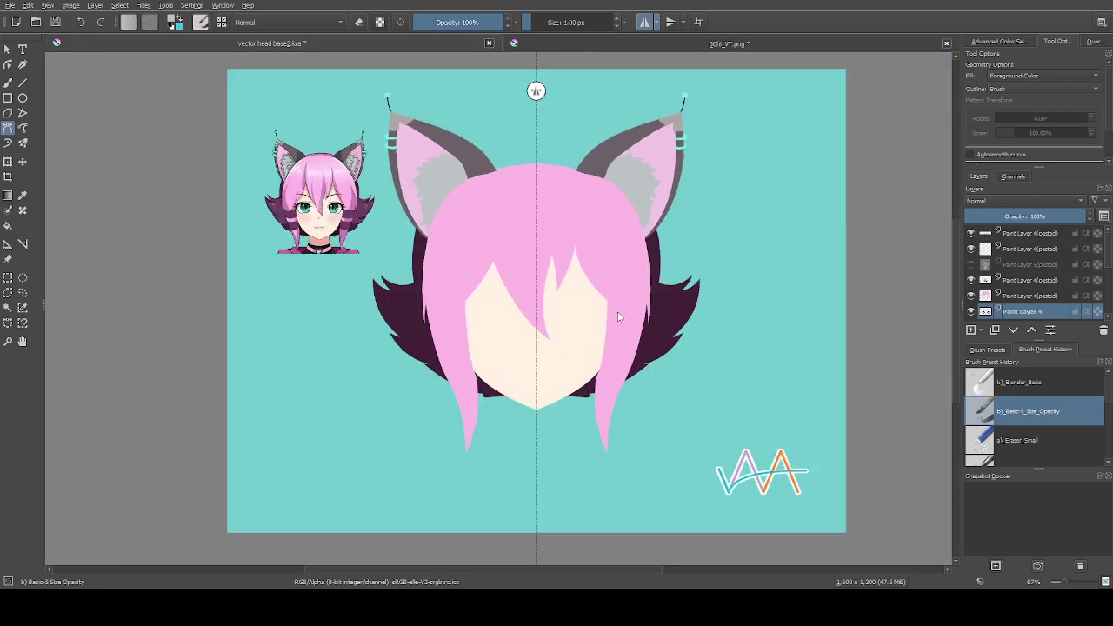
Compare the whole flat-colour head with the reference by repeatedly toggling the overlay layer Paint Layer 5(pasted), leaving it hidden
click(974, 281)
click(974, 280)
click(974, 281)
click(975, 281)
click(976, 272)
click(976, 272)
click(977, 273)
click(976, 273)
click(976, 272)
click(976, 272)
click(977, 272)
click(977, 273)
click(977, 273)
click(977, 272)
click(977, 273)
click(976, 273)
click(976, 272)
click(977, 272)
click(976, 273)
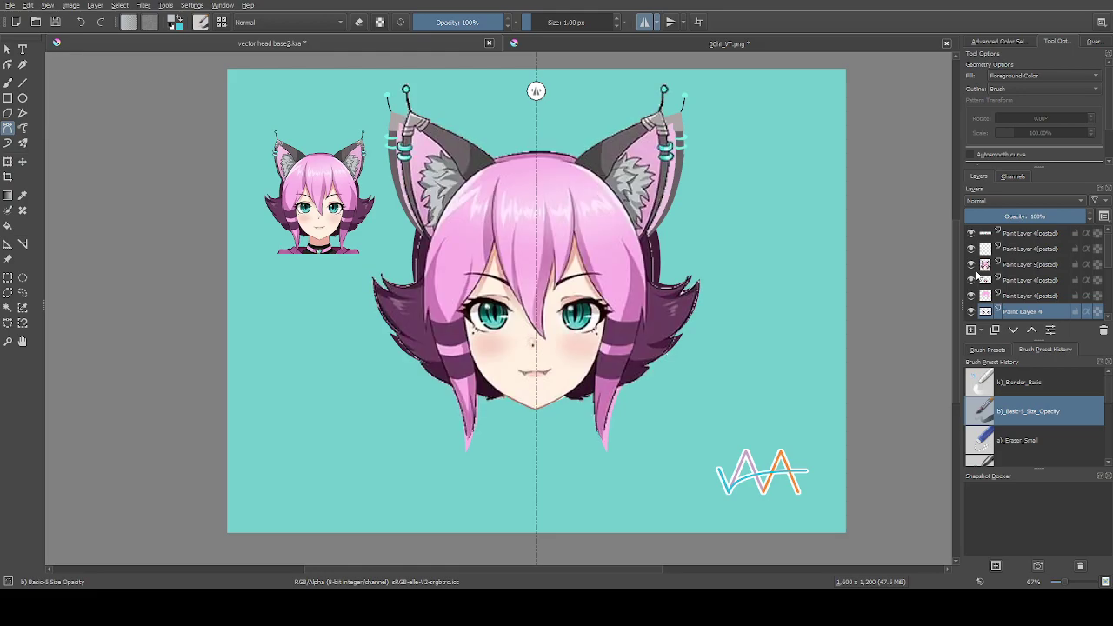
click(976, 272)
click(977, 272)
click(977, 272)
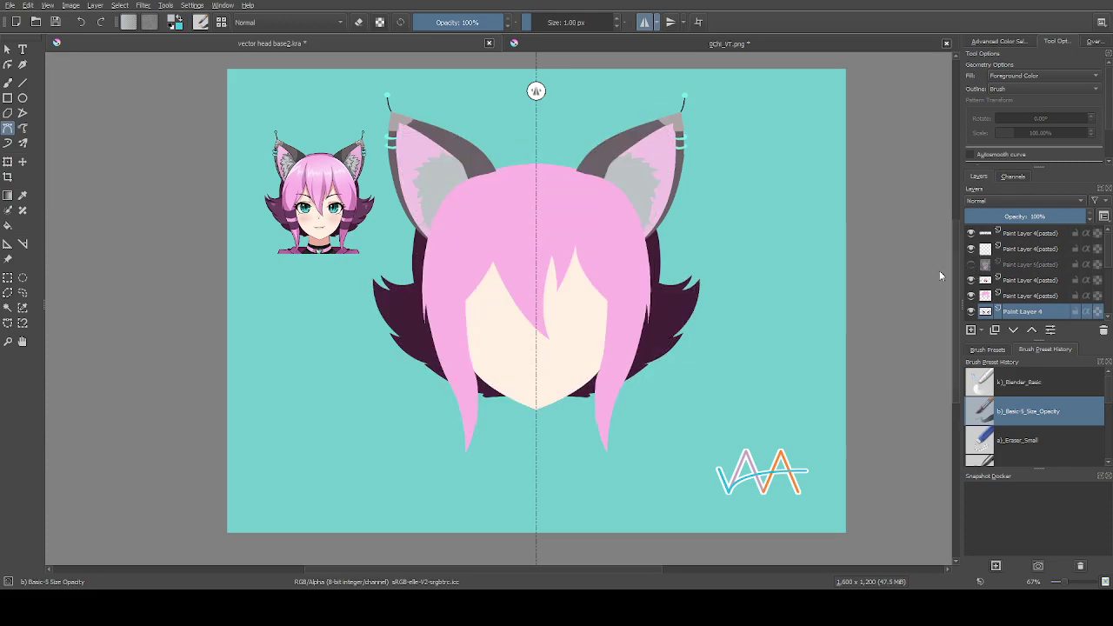
Hide the small reference head layer, and sample the hood's magenta from the full-body artwork document as the foreground colour
click(974, 280)
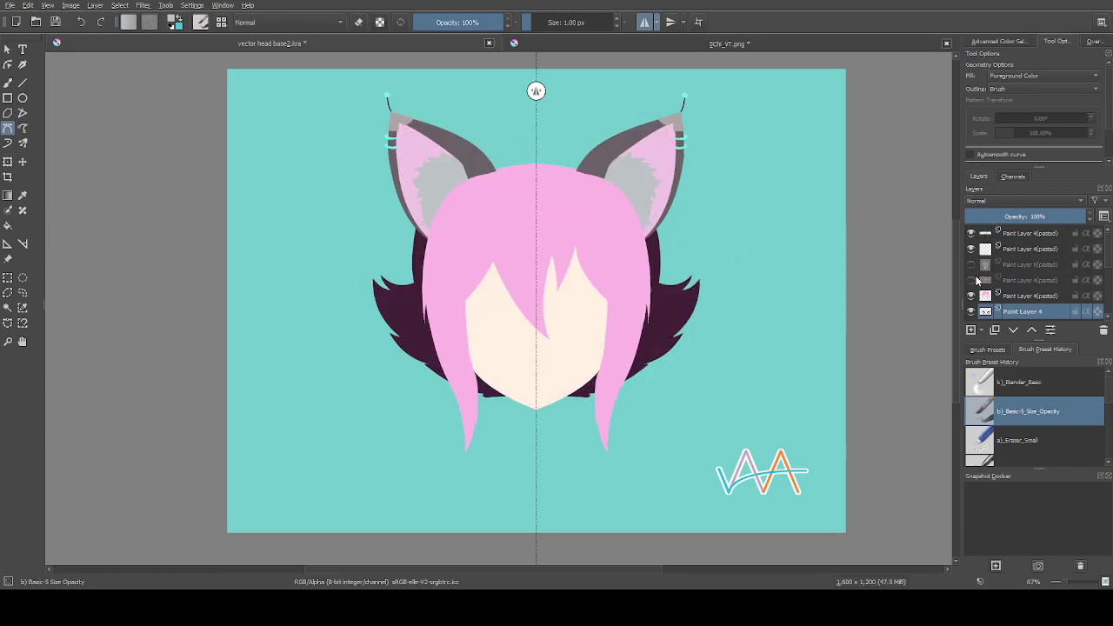
click(629, 45)
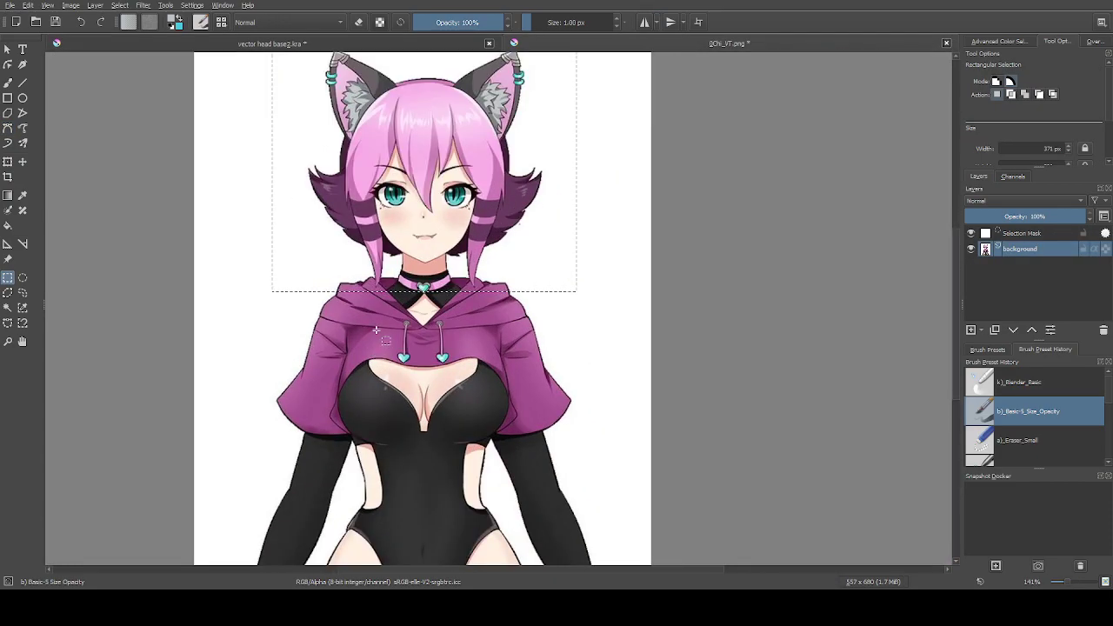
key(f)
ctrl+click(377, 337)
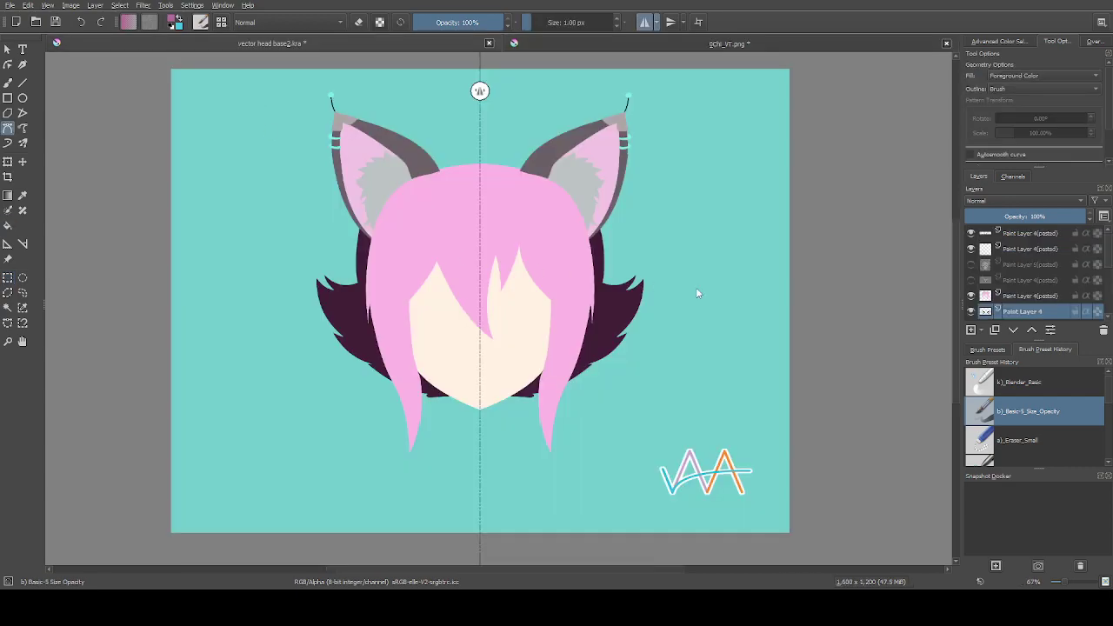
Add a new paint layer directly above the turquoise background layer, behind the head
scroll(1017, 280, down, 1)
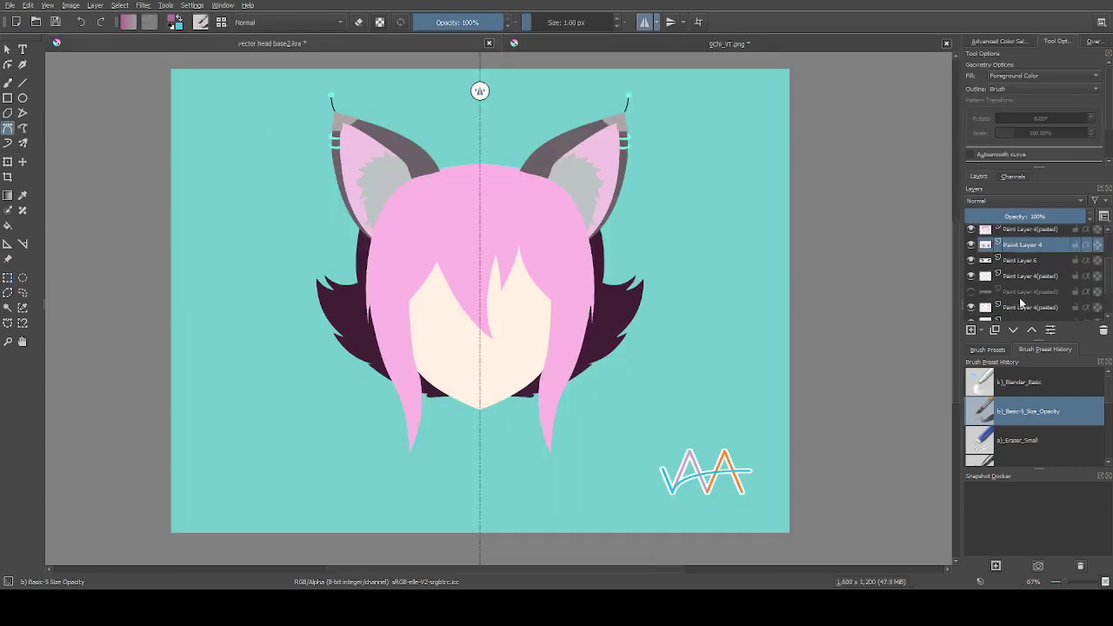
scroll(1020, 295, down, 2)
click(1019, 297)
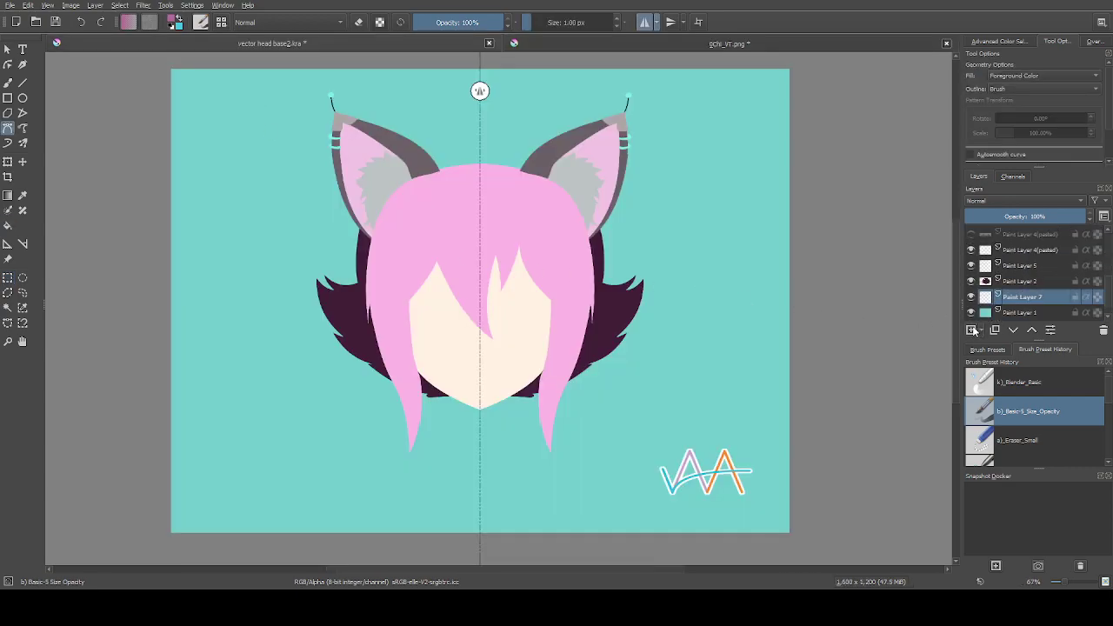
Try flood-filling the new layer with the hood's magenta, and undo the fill
key(f)
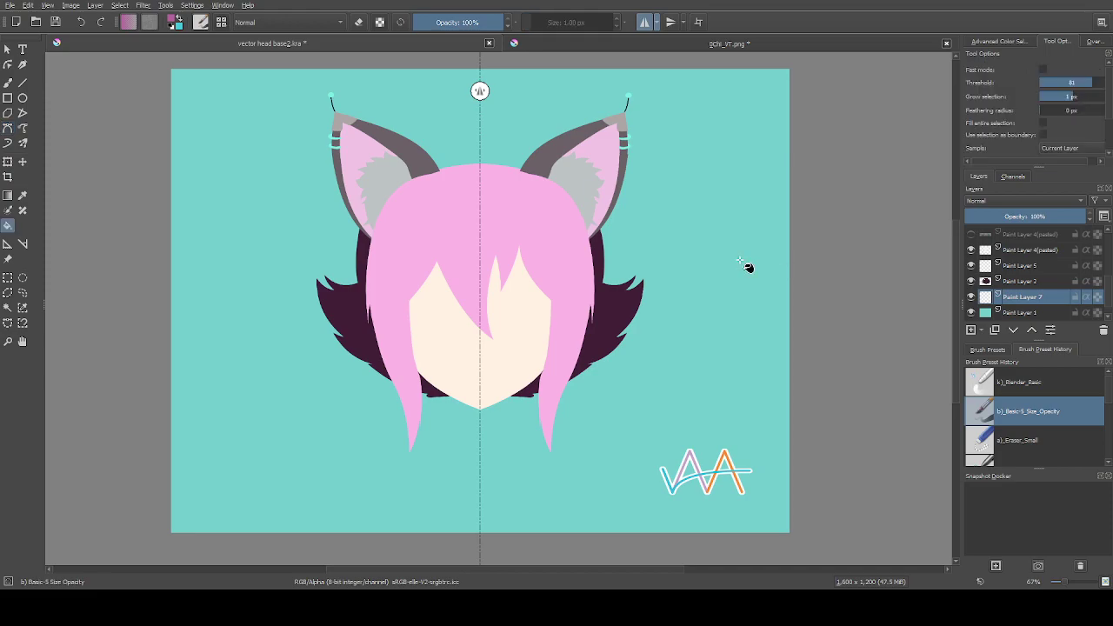
click(745, 266)
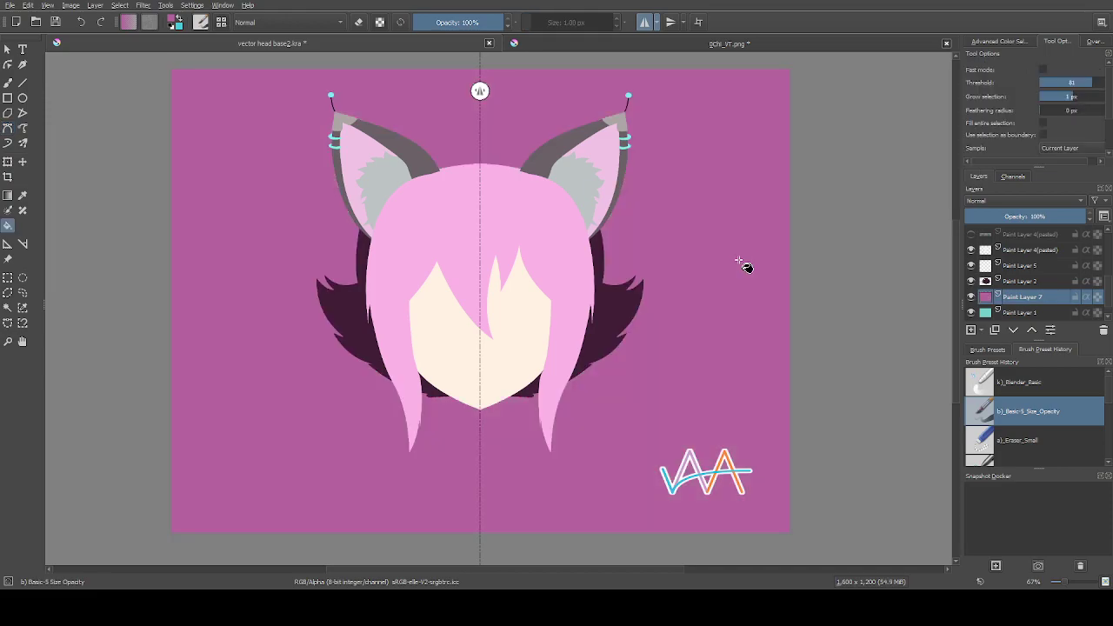
scroll(745, 266, down, 1)
key(ctrl+z)
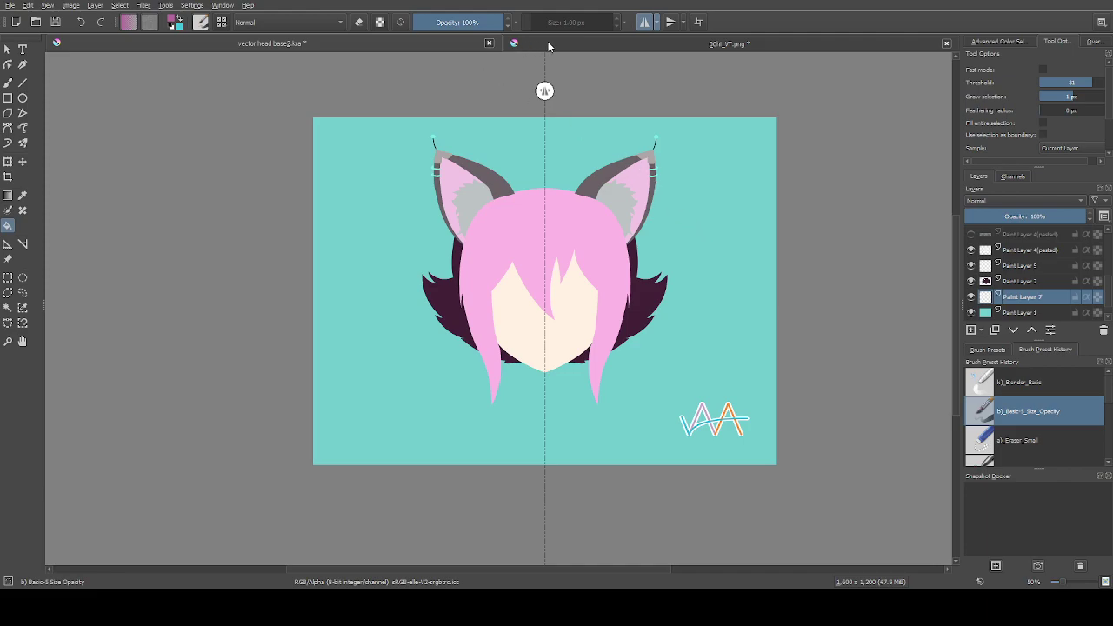
Check the hood in the full-body artwork document, and return to the vector head document
click(567, 44)
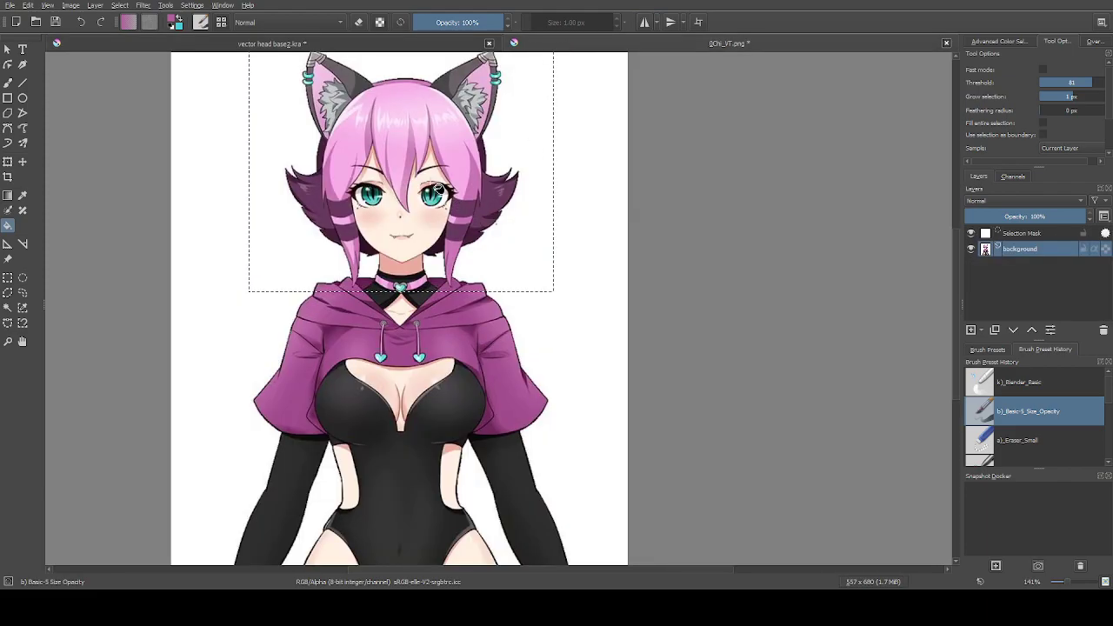
click(202, 41)
scroll(343, 303, up, 2)
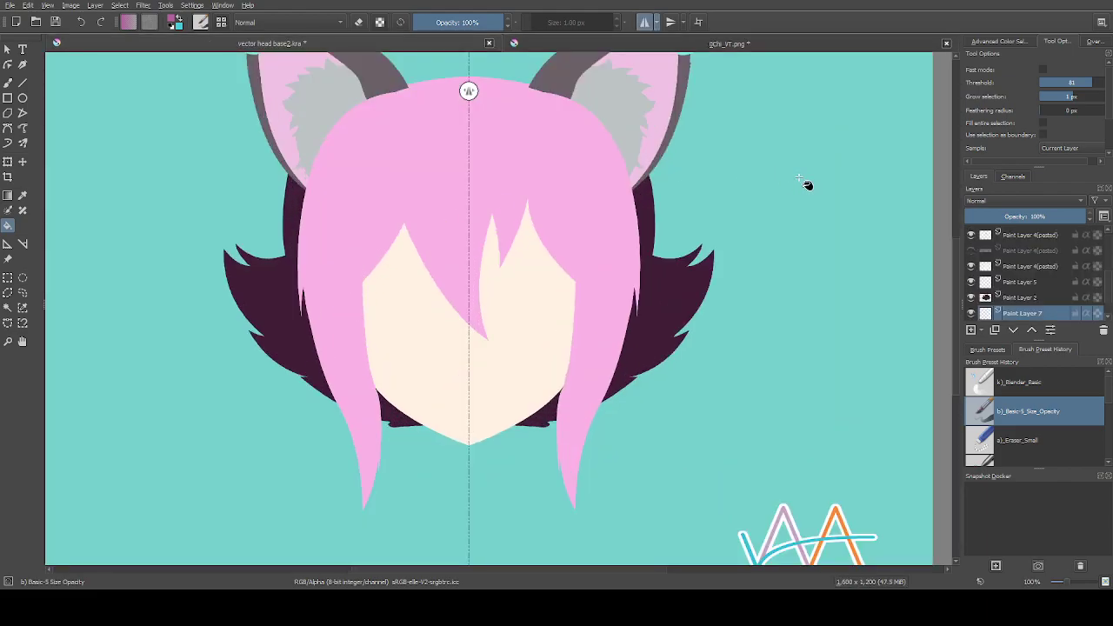
scroll(707, 192, down, 1)
scroll(991, 291, up, 2)
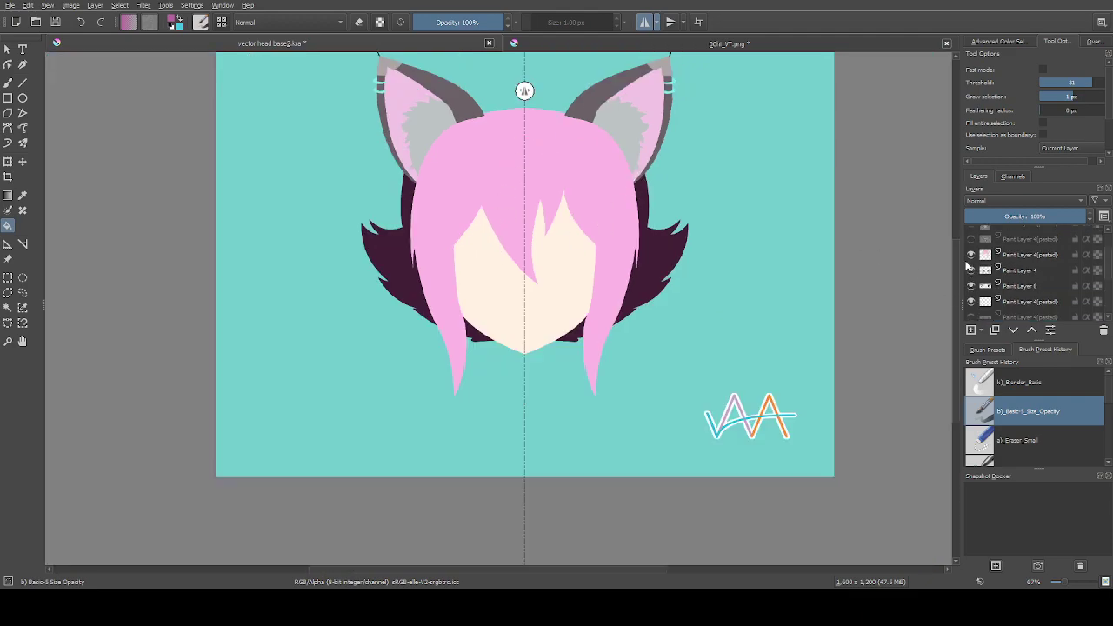
Show the small reference head, and add a new paint layer directly above the pink front hair layer
key(ctrl+v)
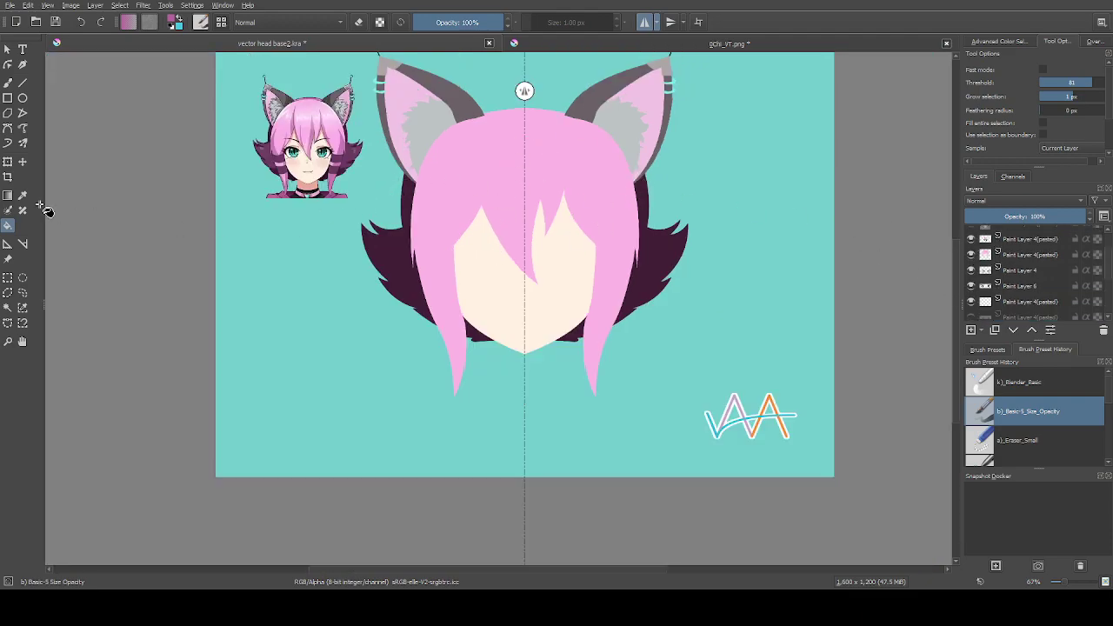
scroll(426, 237, up, 1)
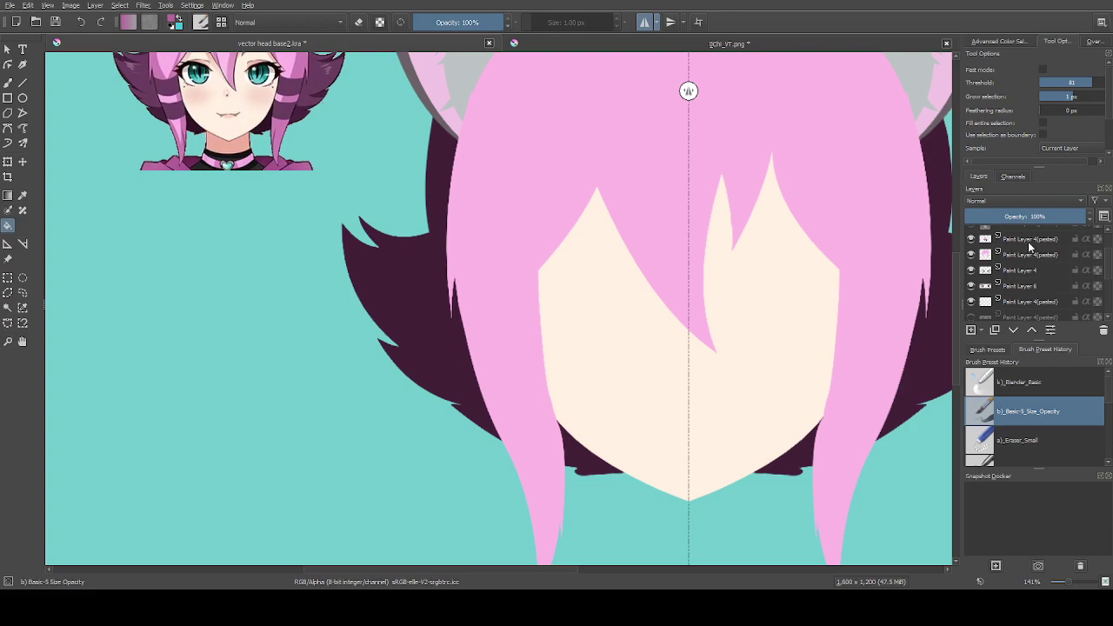
click(1026, 254)
click(971, 330)
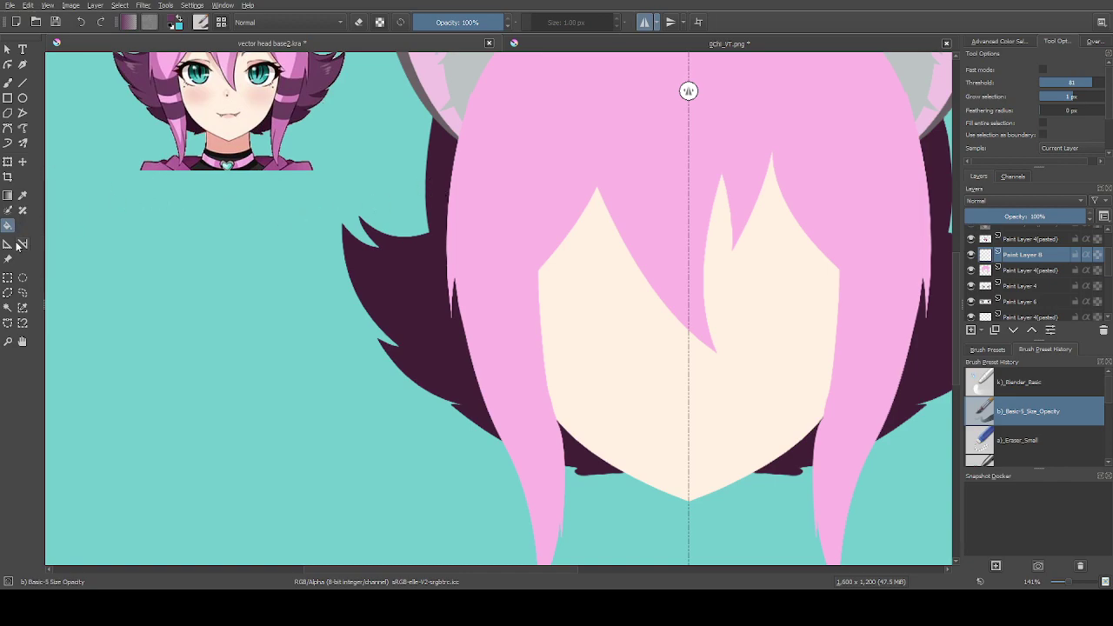
Choose the Bézier curve tool for the new layer and show the hidden layer with the dark green eye ovals
click(8, 129)
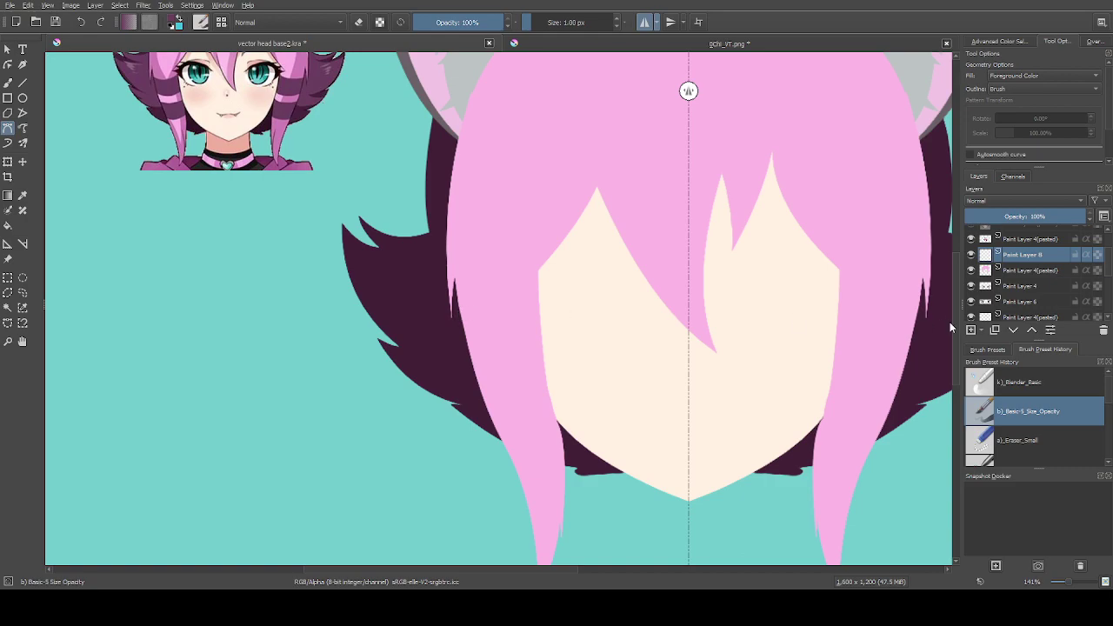
scroll(1001, 296, down, 2)
click(970, 266)
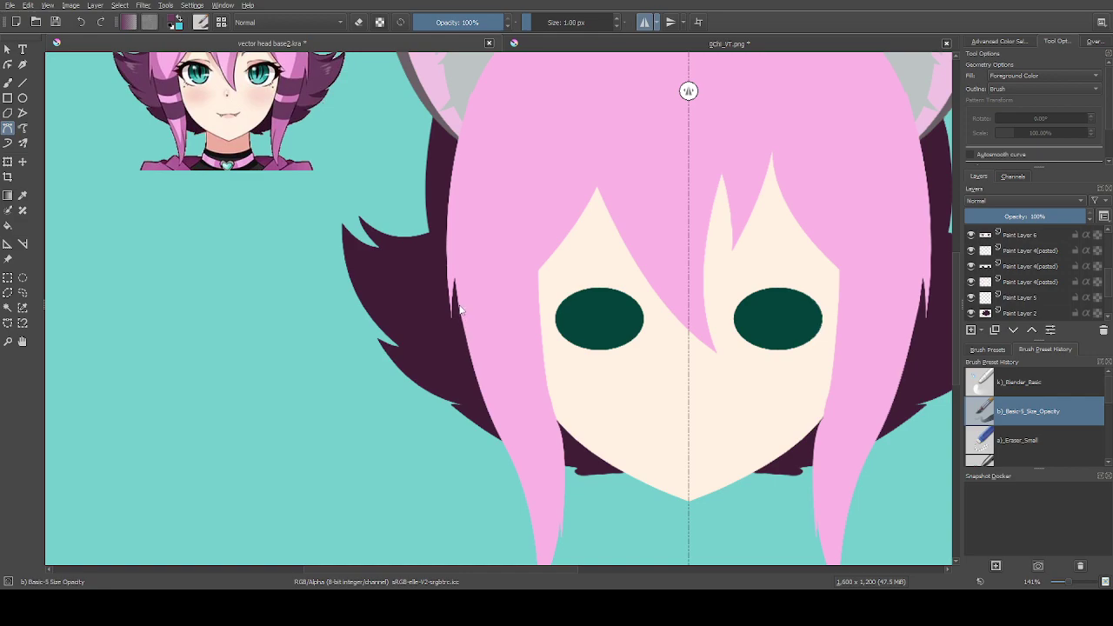
Draw a mirrored dark purple Bézier band with curved edges across the left hair lock, level with the eye
mouse_move(540, 309)
mouse_down()
mouse_move(549, 286)
mouse_move(568, 288)
mouse_move(552, 299)
mouse_up()
scroll(551, 299, up, 11)
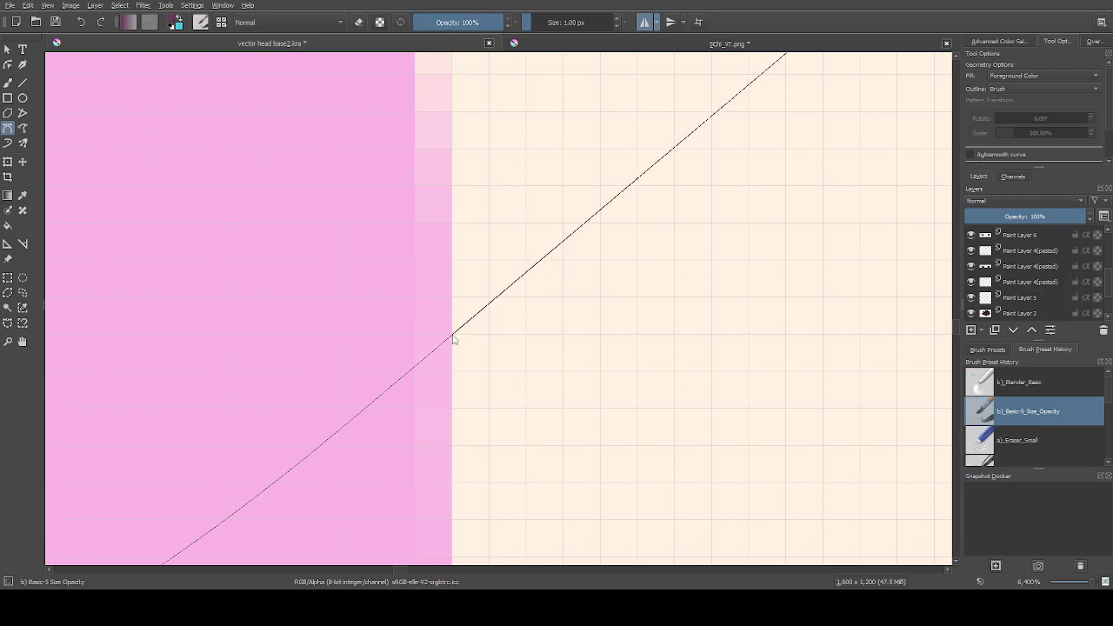
scroll(513, 274, down, 6)
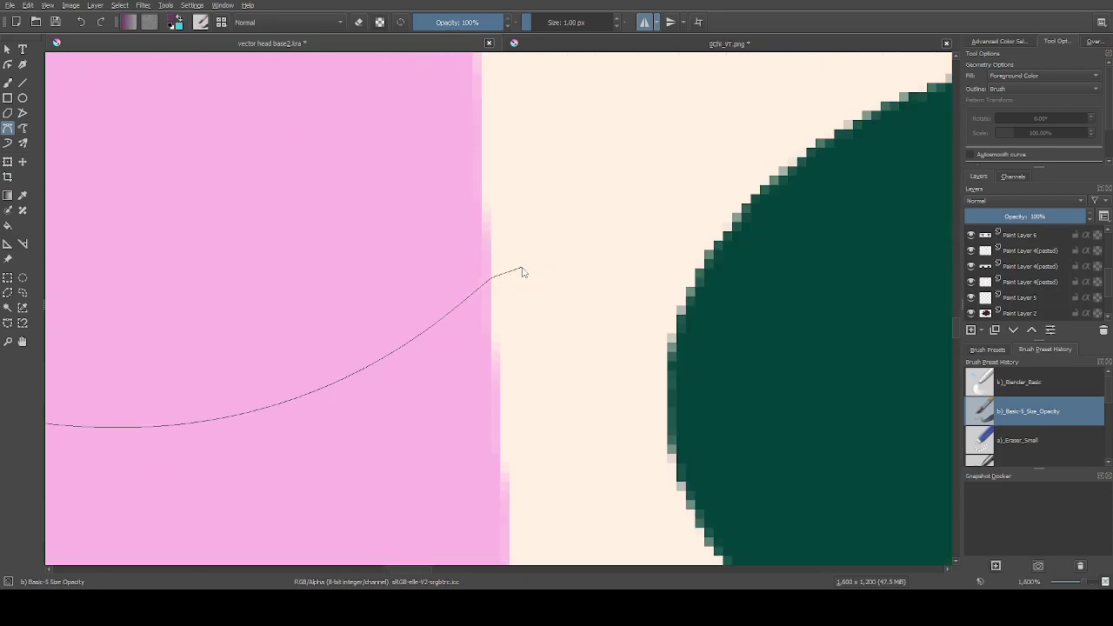
click(513, 272)
scroll(524, 350, down, 6)
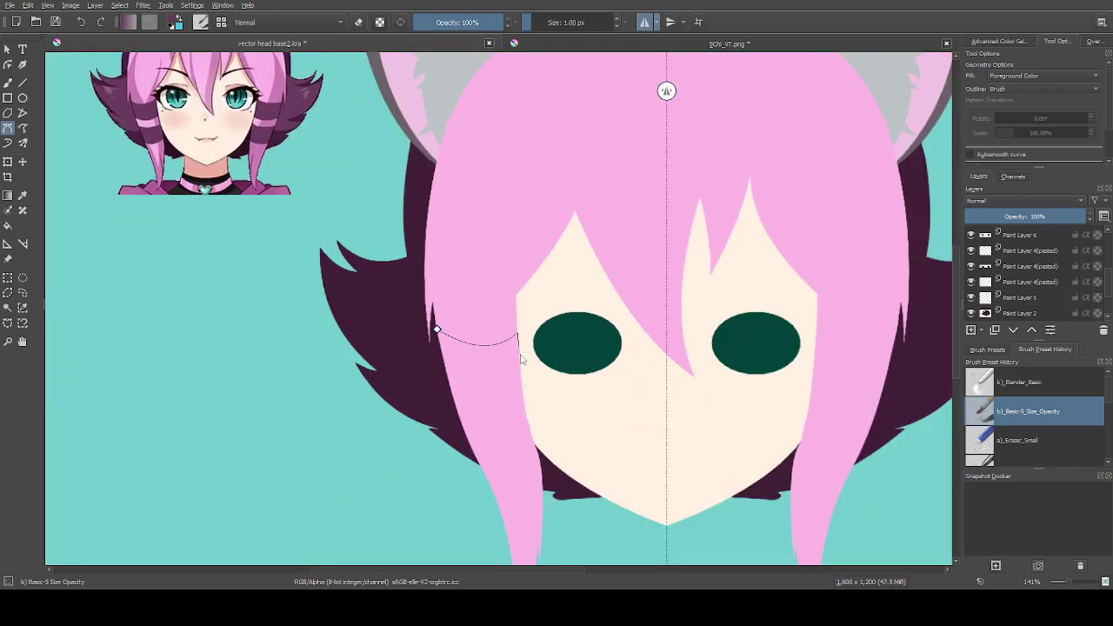
scroll(522, 366, up, 4)
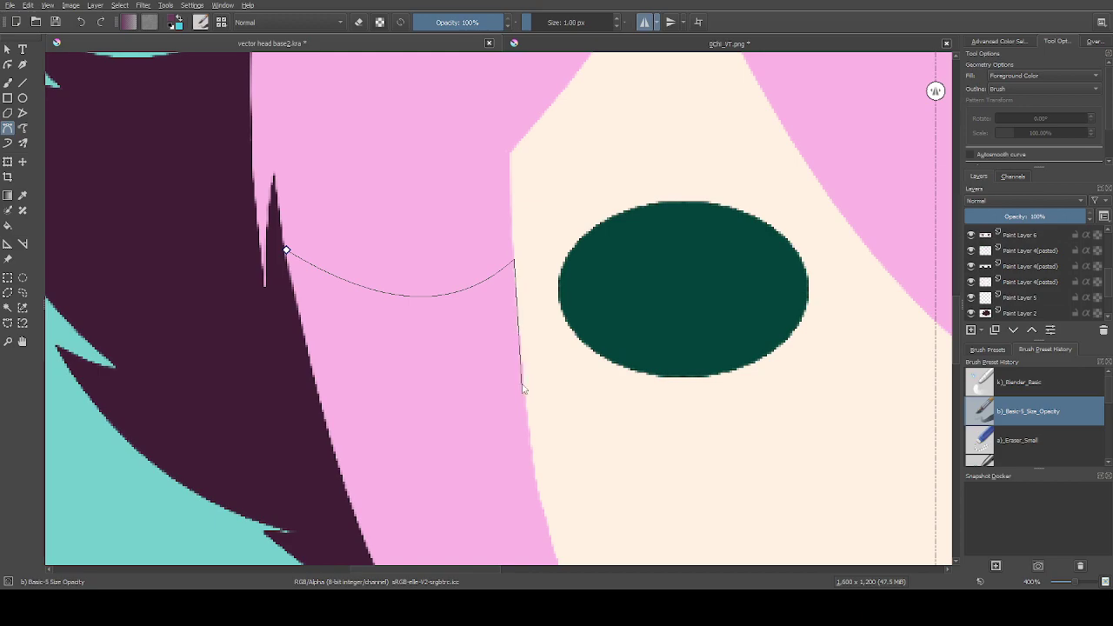
drag(524, 386, 524, 393)
scroll(524, 398, down, 4)
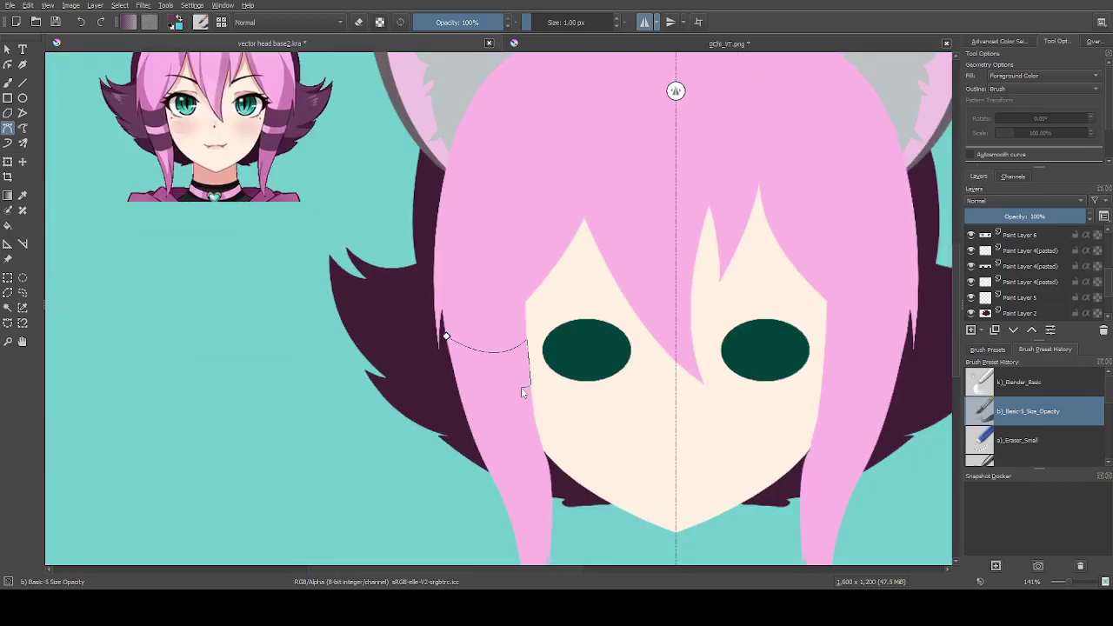
scroll(487, 394, up, 1)
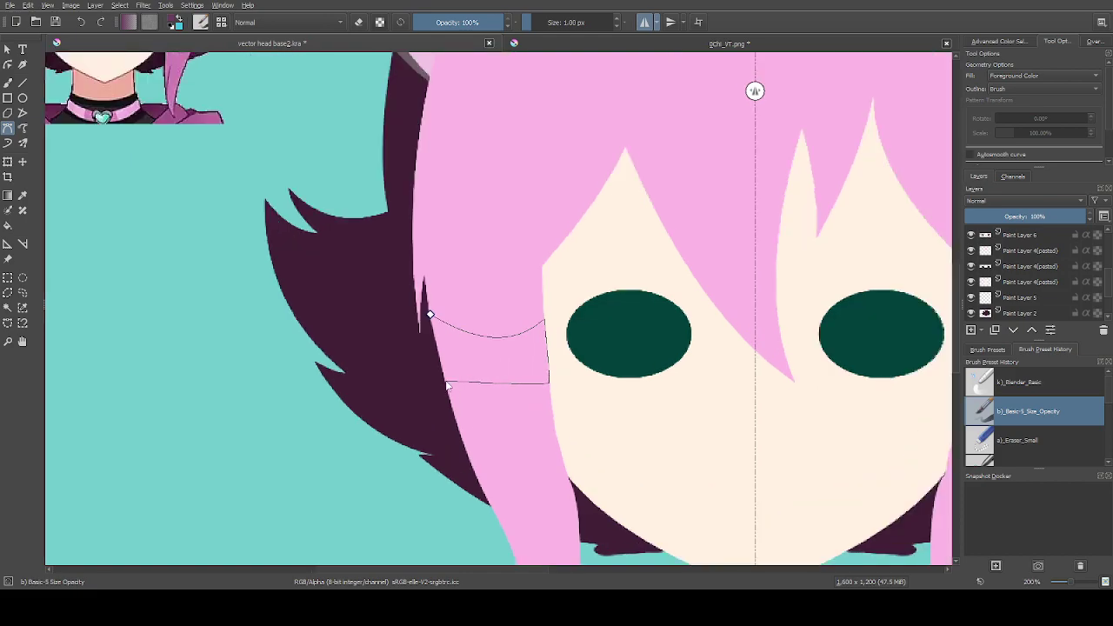
drag(439, 366, 438, 360)
click(429, 314)
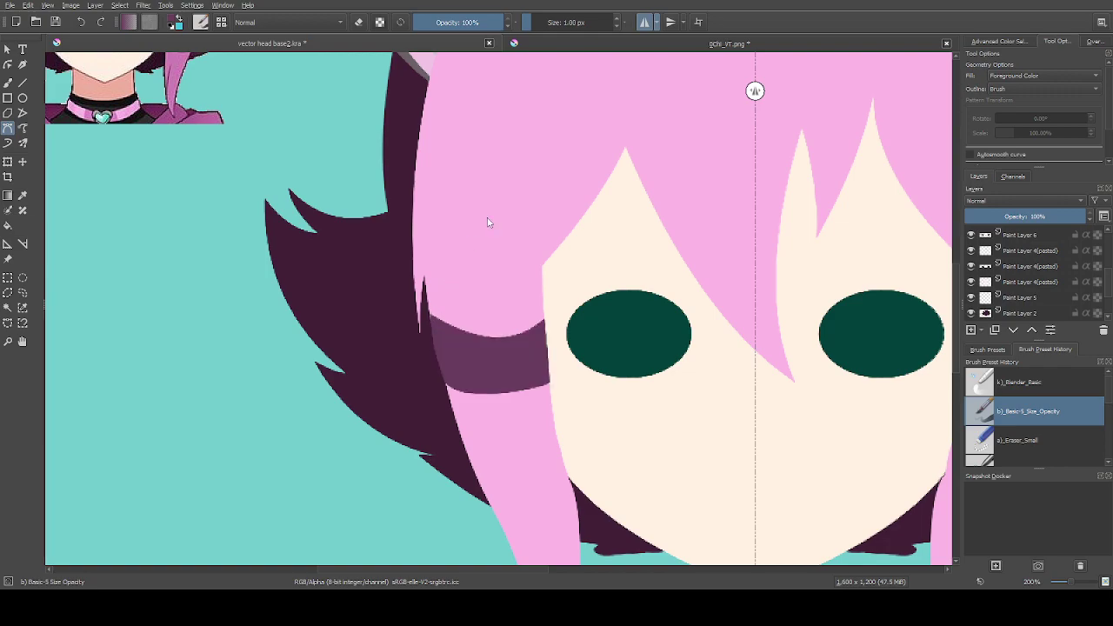
Raise the band's upper edge slightly by adding a thin mirrored dark purple Bézier shape along it
scroll(491, 223, down, 1)
scroll(501, 301, up, 1)
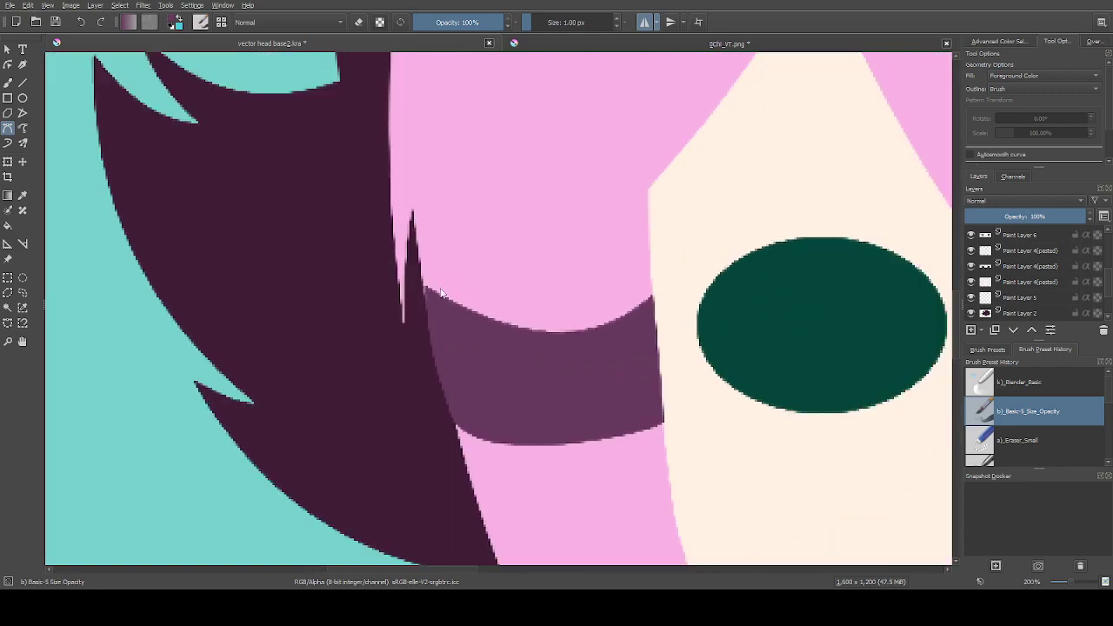
scroll(424, 286, up, 1)
click(420, 283)
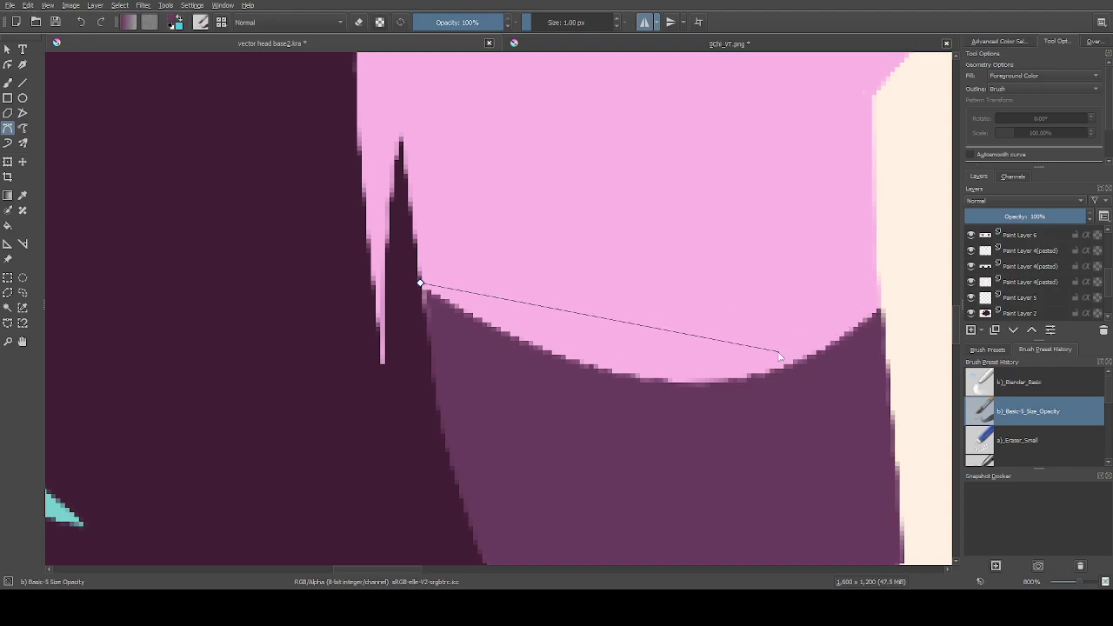
drag(688, 360, 779, 328)
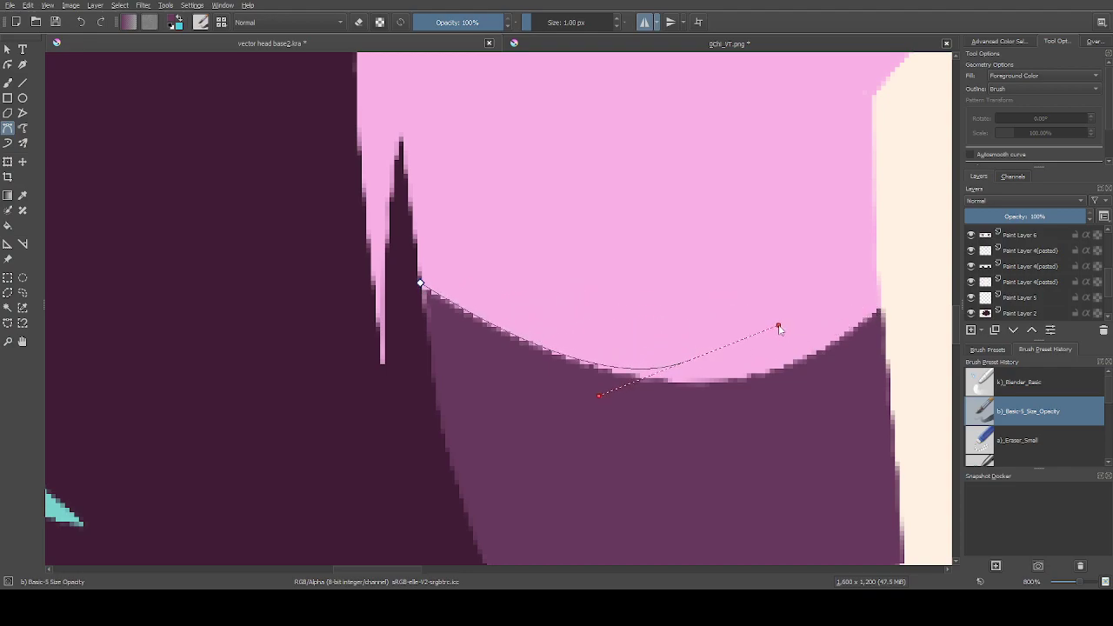
key(BackSpace)
drag(713, 366, 812, 349)
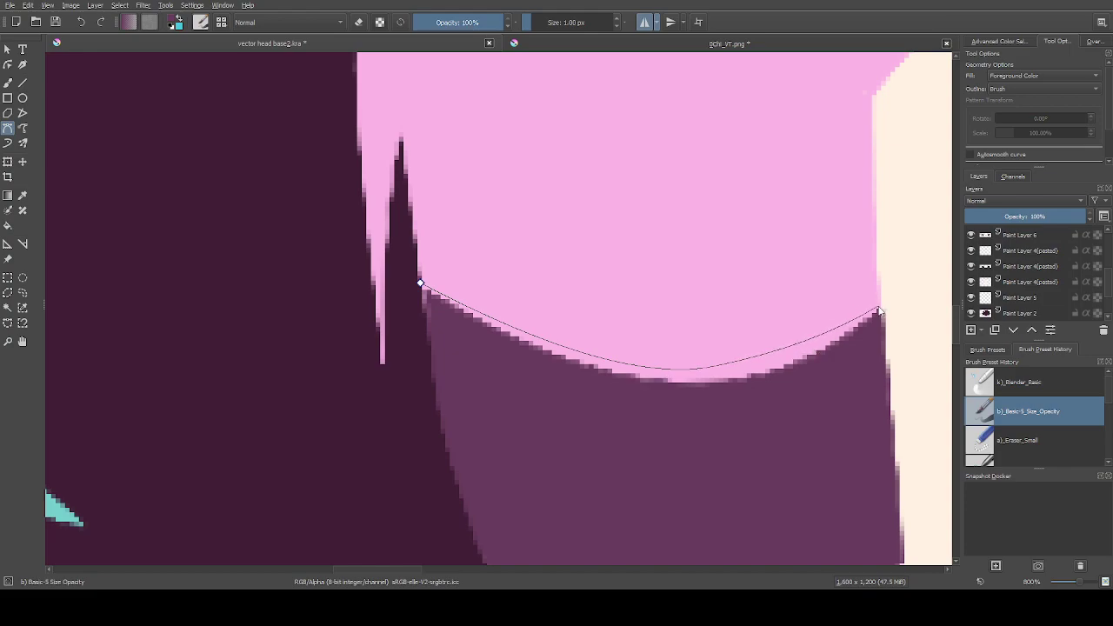
click(878, 311)
click(831, 456)
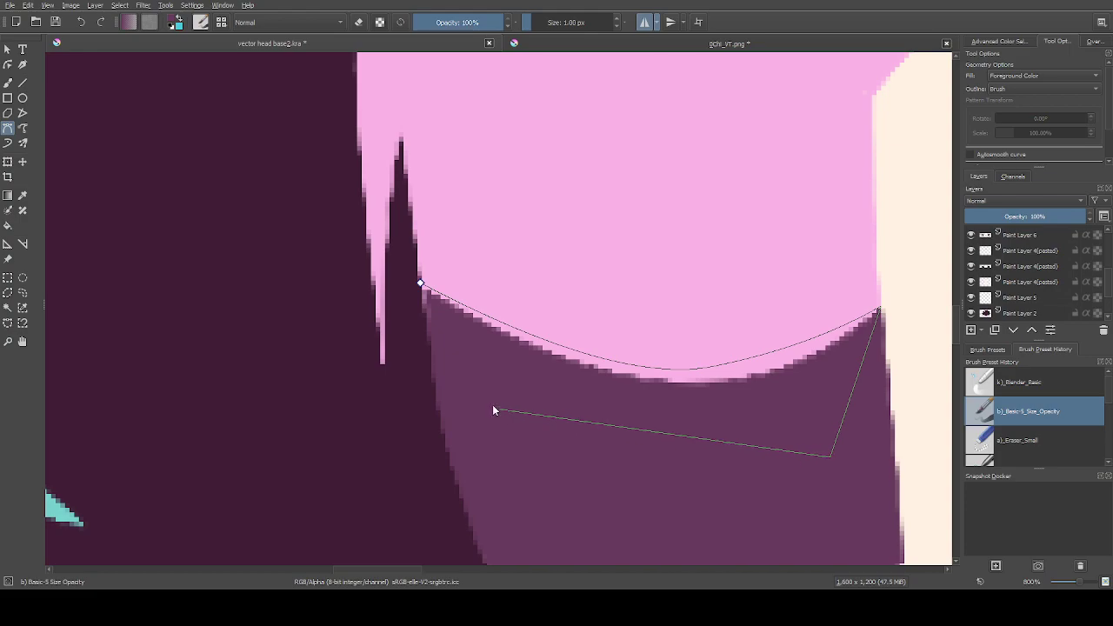
click(421, 283)
key(minus)
scroll(452, 293, down, 1)
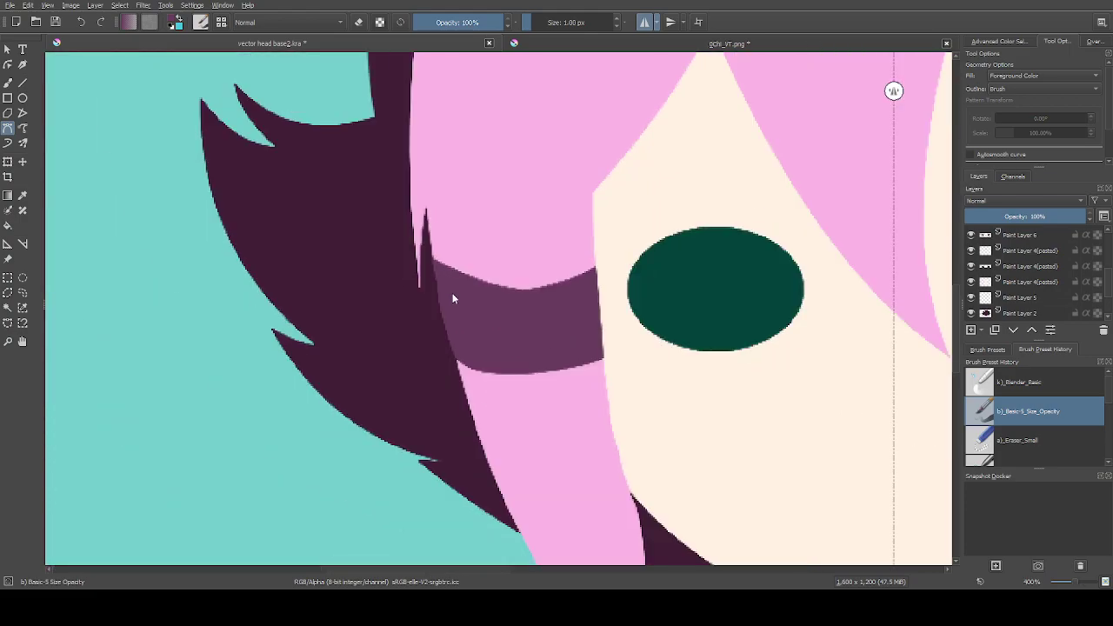
scroll(448, 273, up, 1)
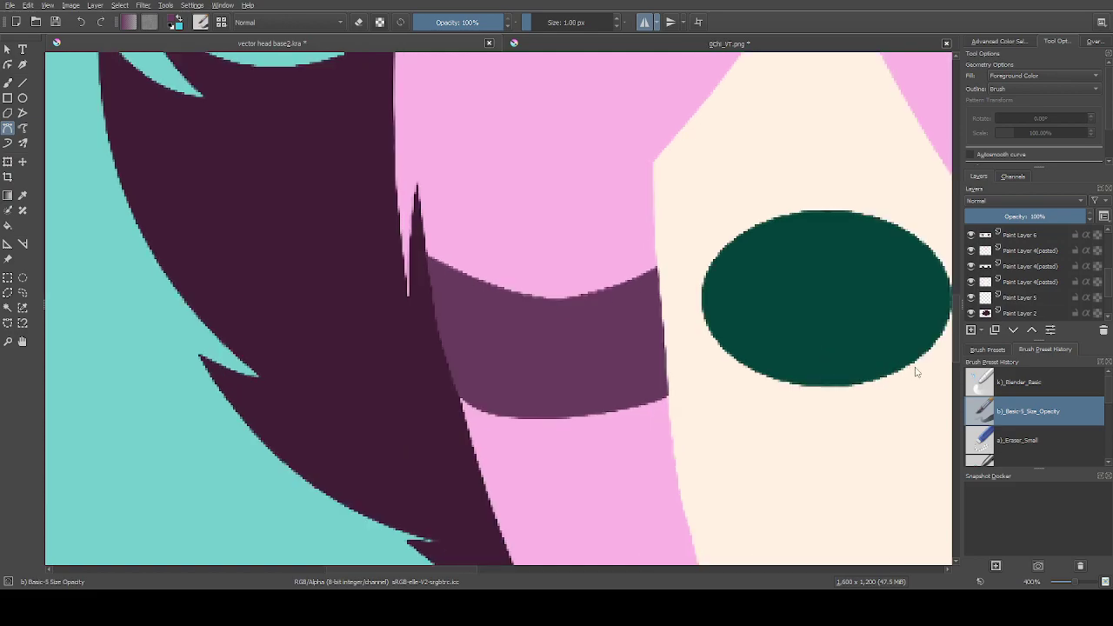
Trim the band's upper edge into a smooth curve with a mirrored Bézier shape, using the Eraser Small preset
click(1018, 440)
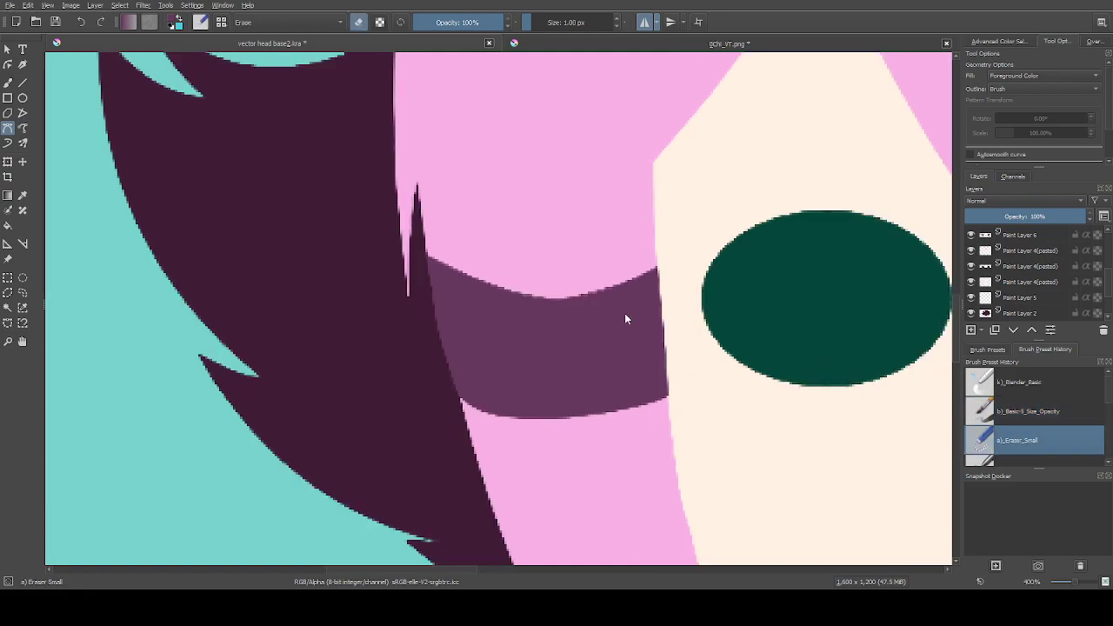
click(656, 264)
drag(419, 260, 273, 194)
click(700, 202)
click(656, 265)
scroll(733, 205, down, 4)
scroll(423, 279, down, 1)
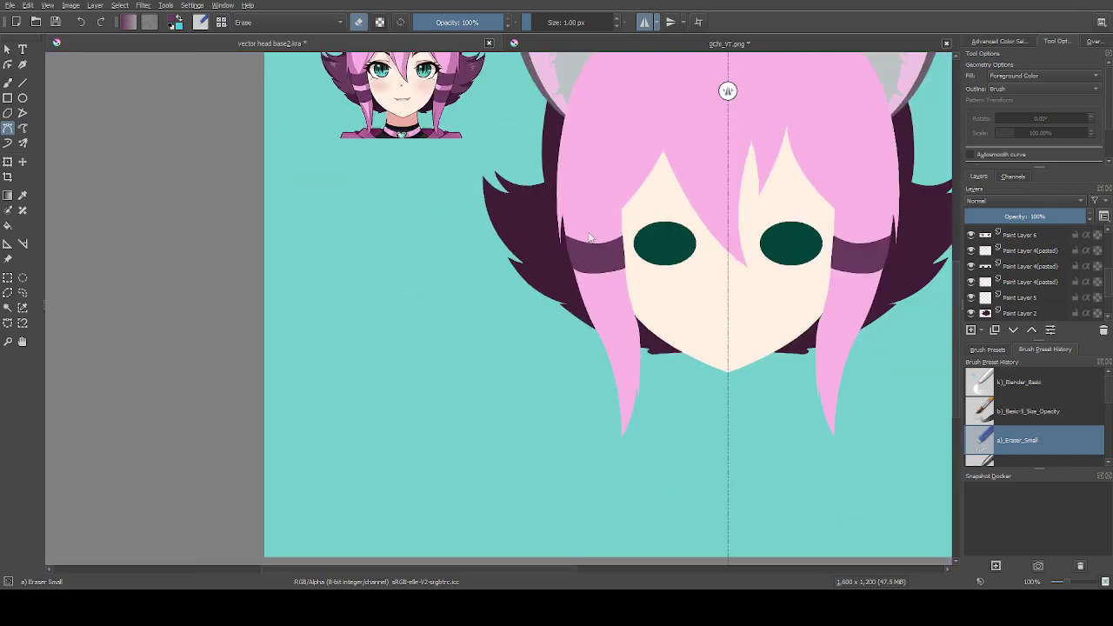
Round out the band's lower edge with a mirrored dark purple Bézier shape, using the Basic-5 Size Opacity preset
scroll(609, 261, up, 4)
click(1012, 407)
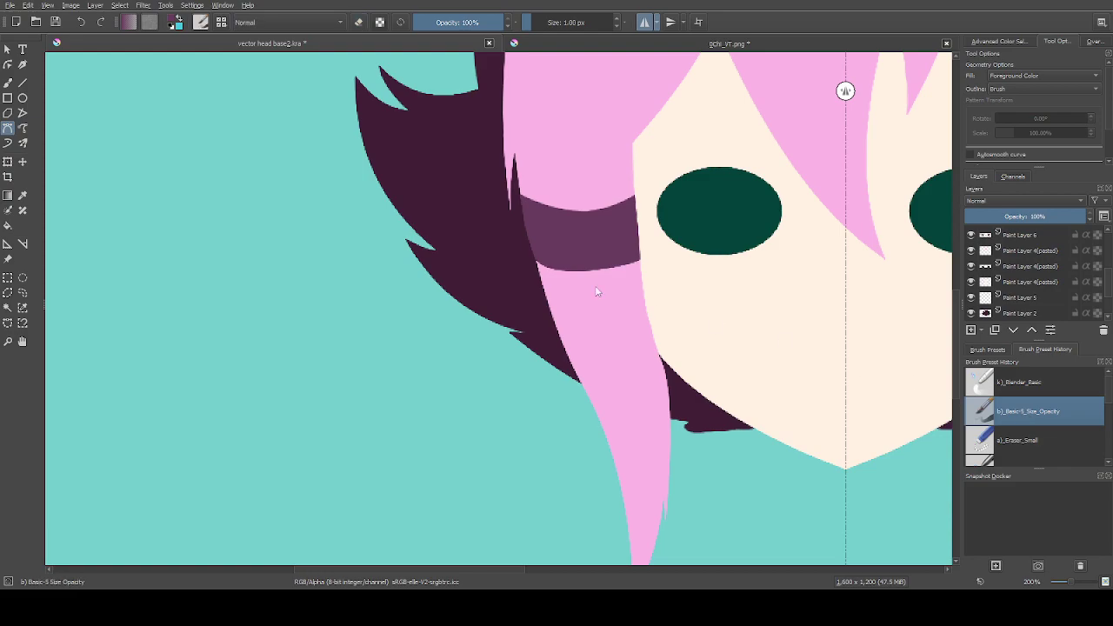
scroll(516, 254, up, 2)
click(507, 243)
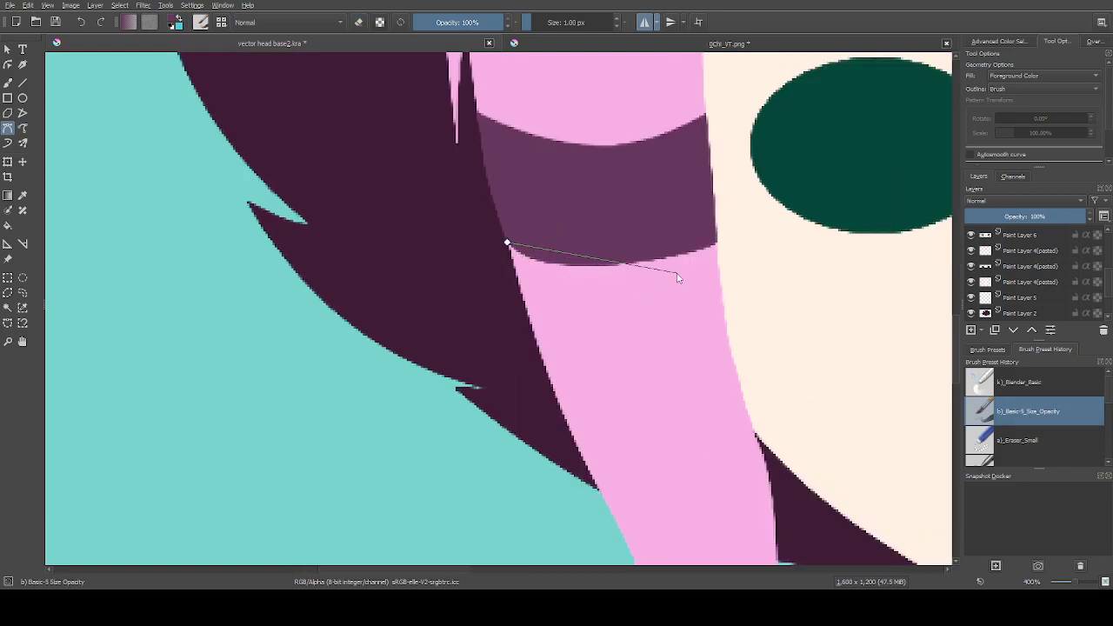
drag(616, 288, 670, 281)
key(BackSpace)
drag(713, 250, 854, 179)
drag(850, 184, 603, 209)
scroll(675, 257, up, 8)
drag(675, 258, 652, 285)
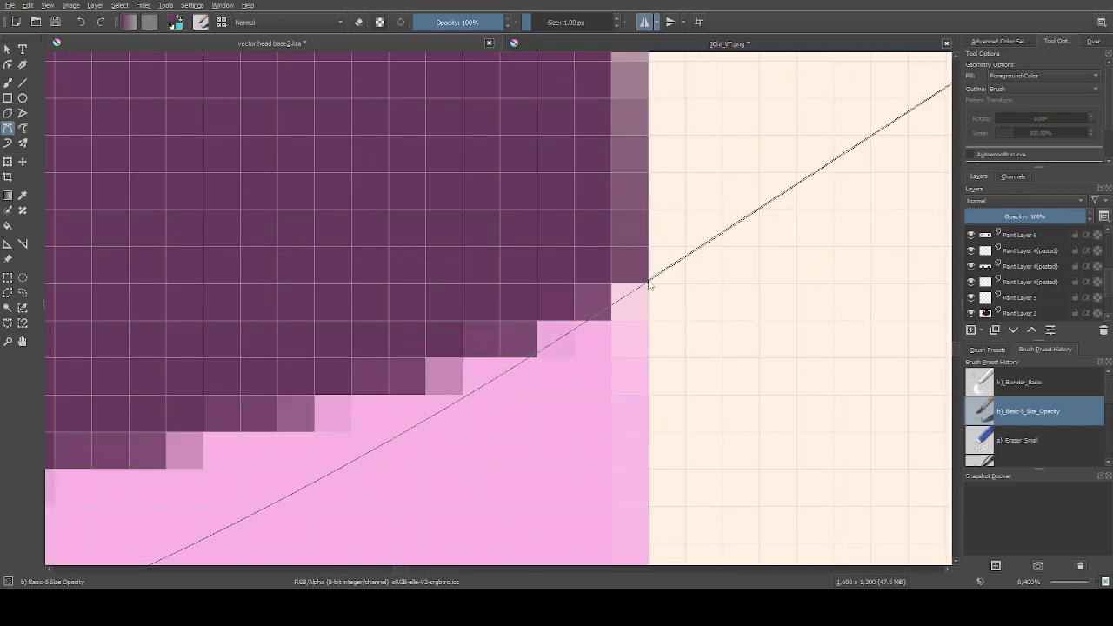
scroll(645, 229, down, 1)
scroll(646, 228, down, 6)
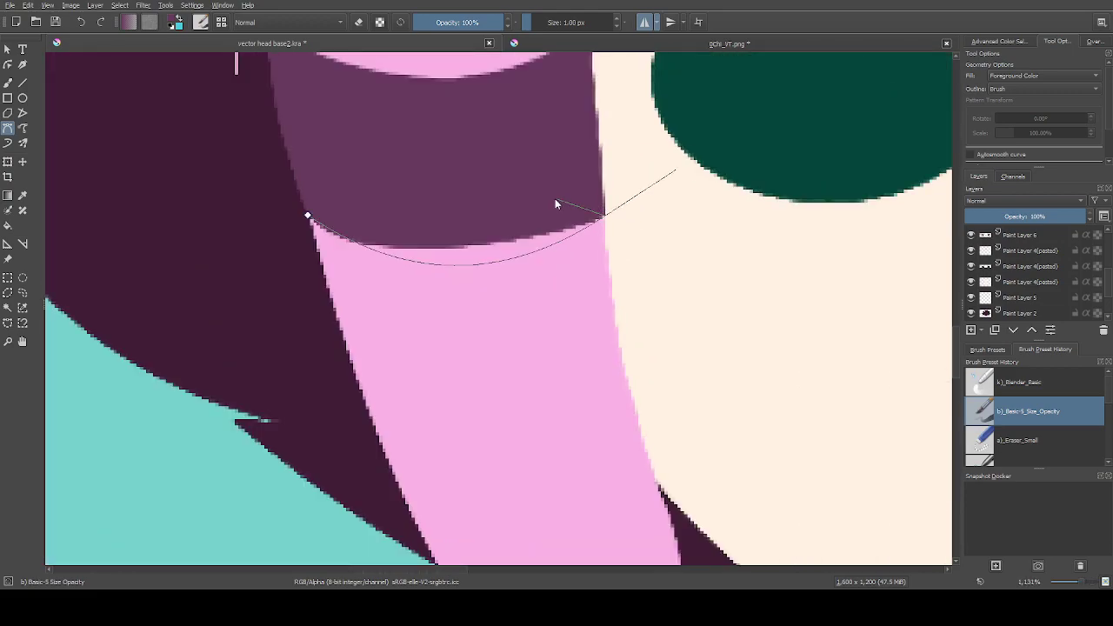
click(309, 216)
scroll(547, 236, down, 4)
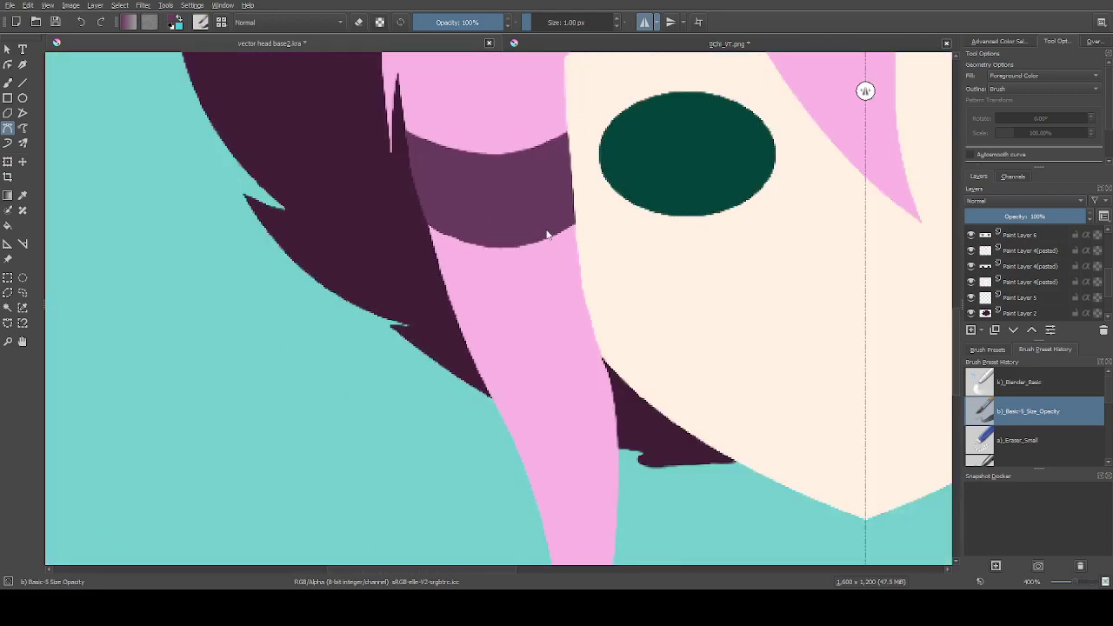
scroll(583, 183, down, 2)
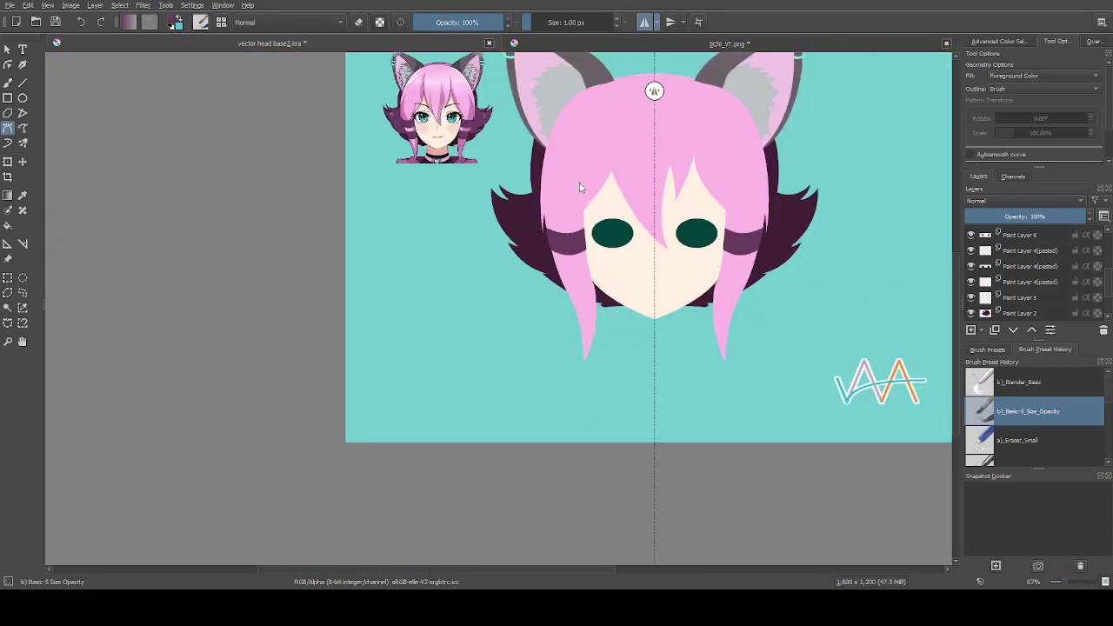
Draw a second mirrored dark purple Bézier band with curved edges across the left hair lock, just below the first stripe
scroll(580, 186, up, 1)
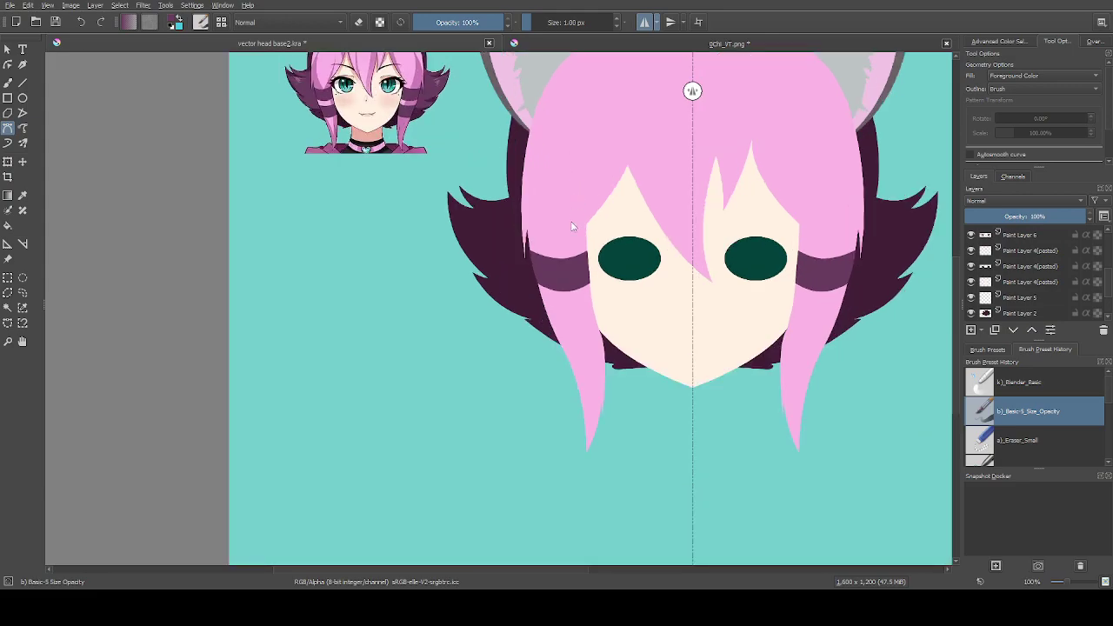
click(547, 315)
scroll(594, 314, up, 3)
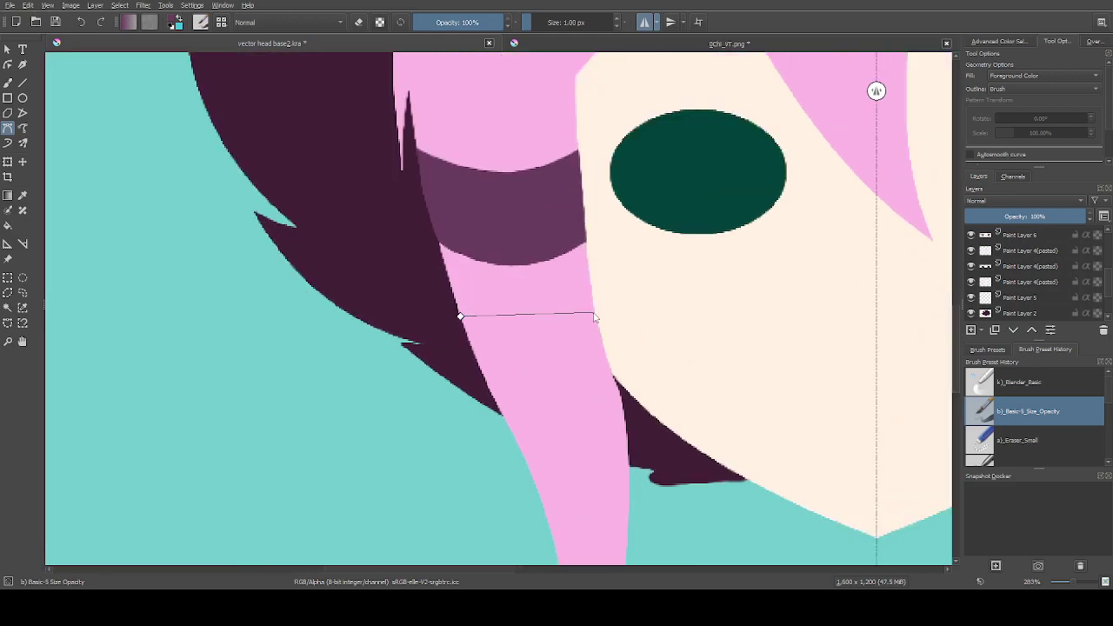
drag(593, 314, 624, 286)
scroll(613, 296, up, 3)
scroll(574, 267, up, 1)
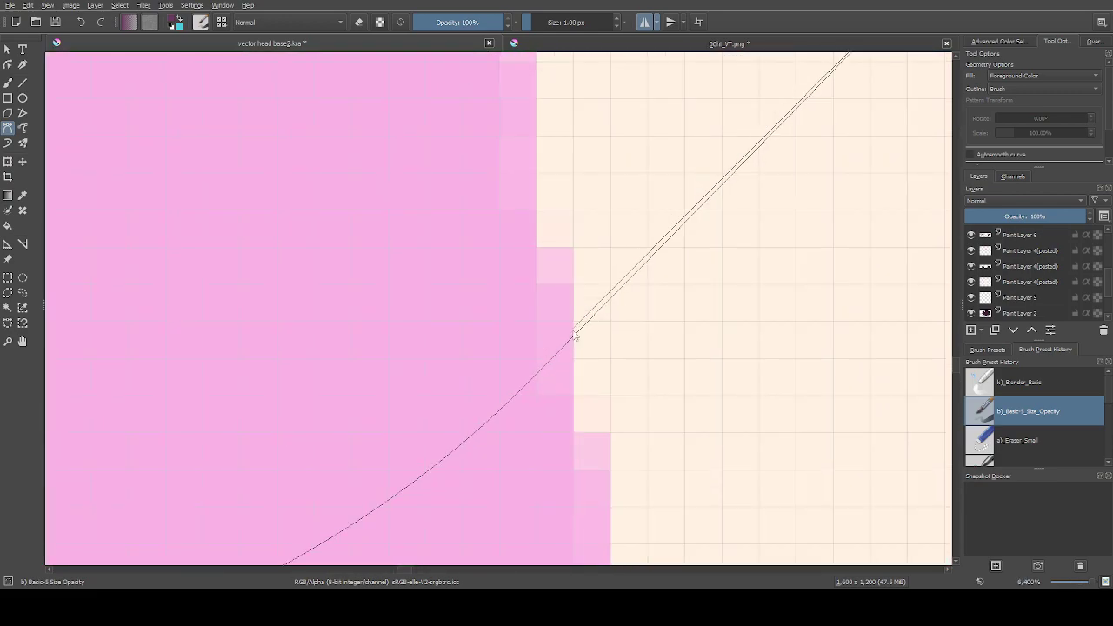
scroll(623, 252, up, 1)
scroll(623, 252, down, 6)
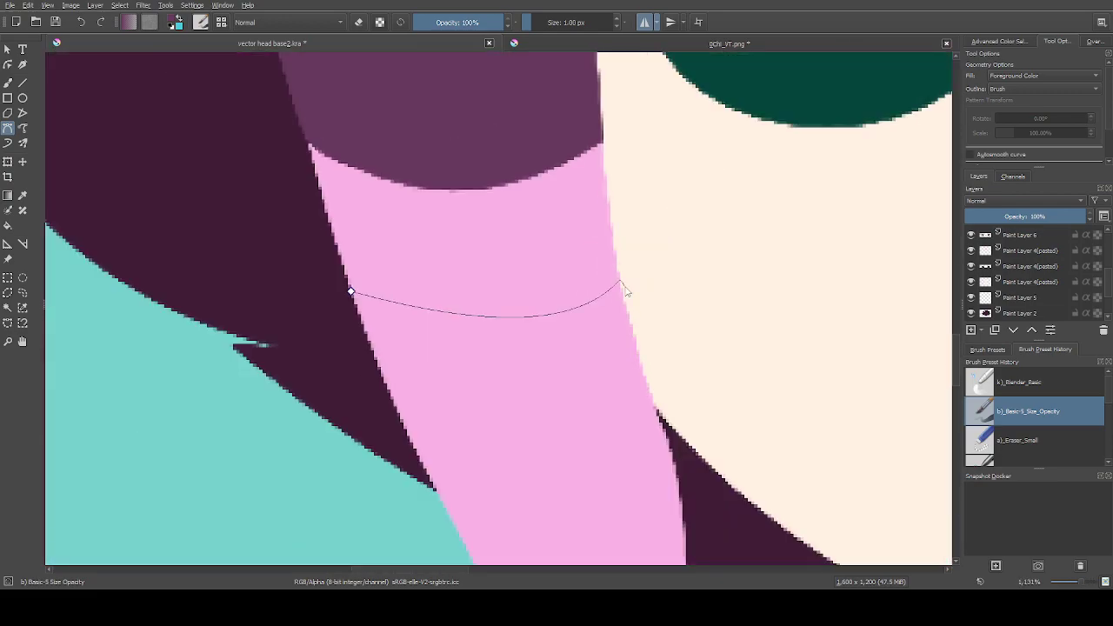
scroll(641, 348, down, 1)
scroll(651, 396, down, 3)
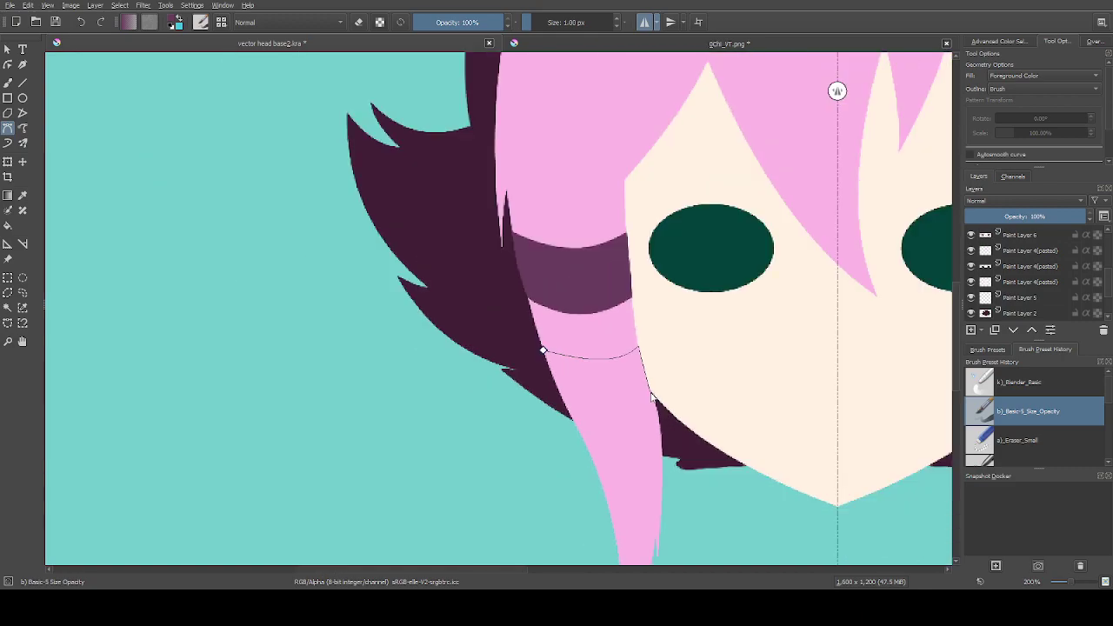
scroll(649, 393, up, 1)
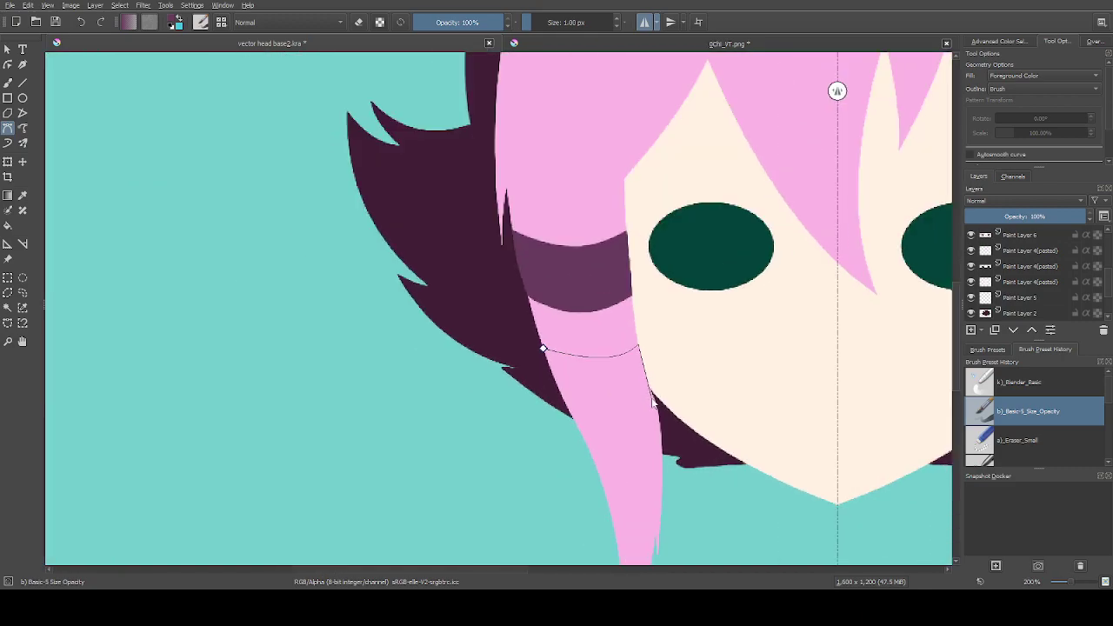
scroll(653, 396, up, 1)
scroll(655, 400, up, 1)
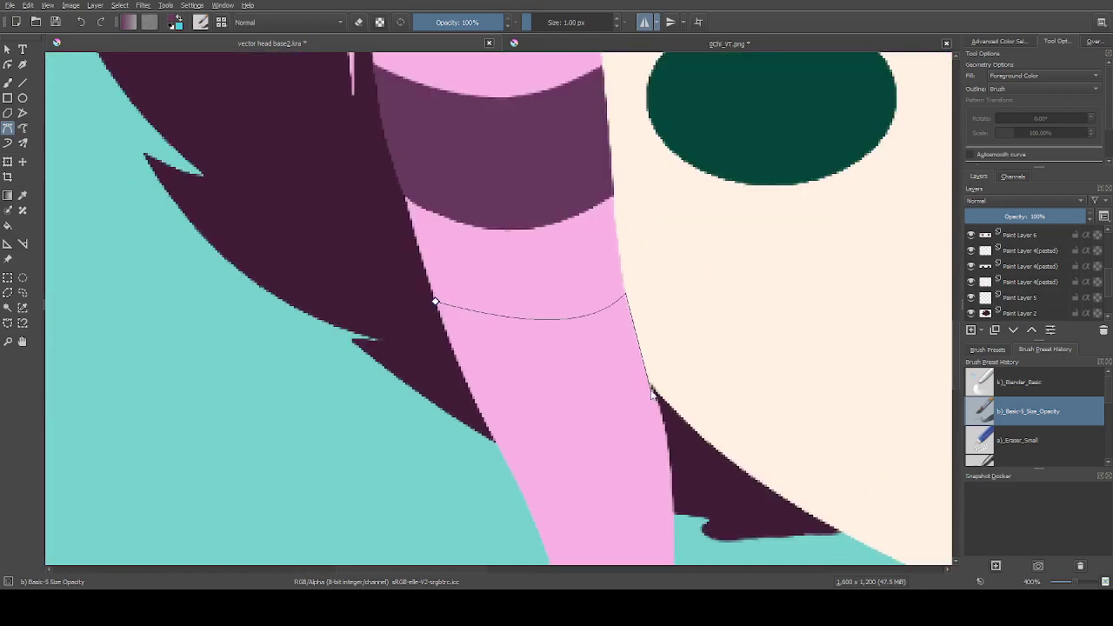
click(658, 405)
mouse_move(487, 427)
mouse_down()
mouse_move(469, 386)
mouse_move(427, 360)
mouse_move(429, 348)
mouse_up()
scroll(456, 372, up, 10)
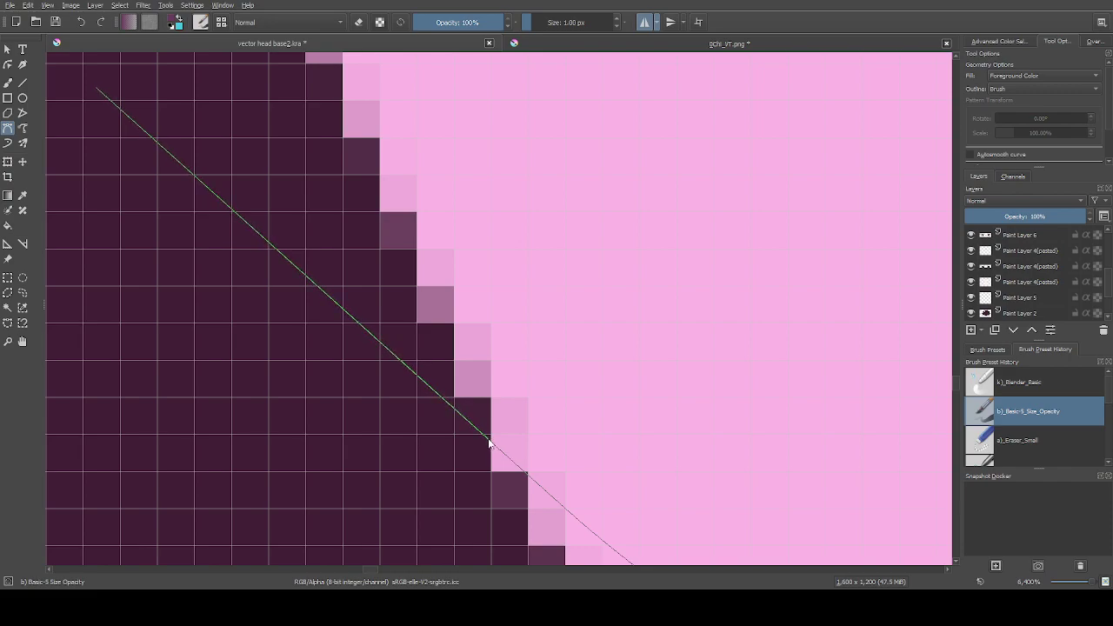
scroll(491, 445, down, 7)
drag(454, 309, 438, 255)
key(Return)
scroll(412, 272, down, 4)
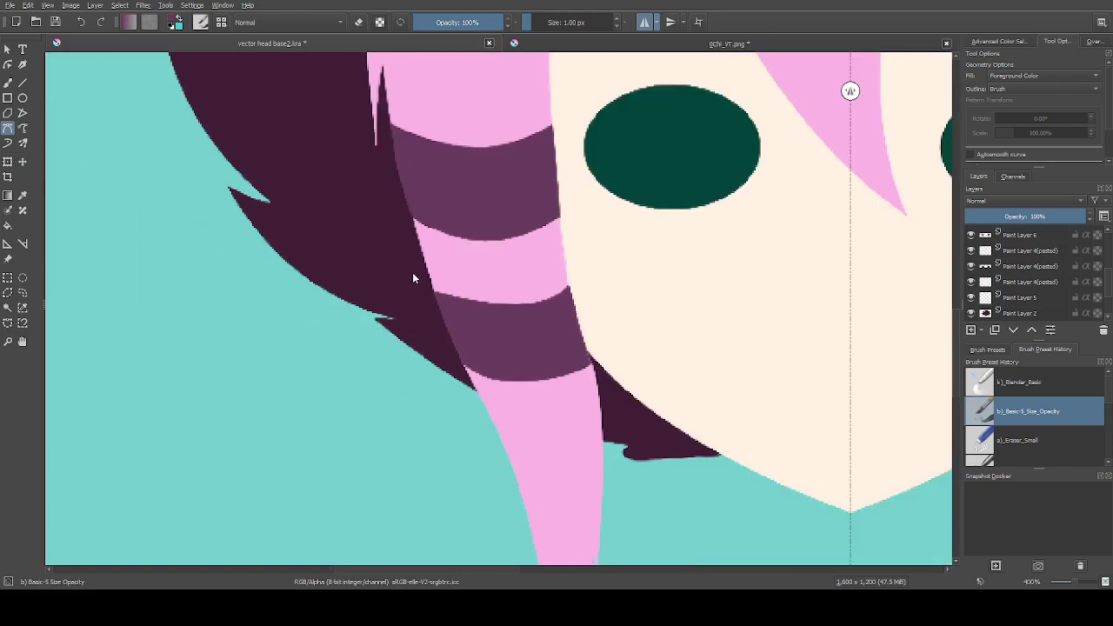
Hide the eyes layer and the layer with the small reference portrait beside the head
scroll(439, 324, down, 3)
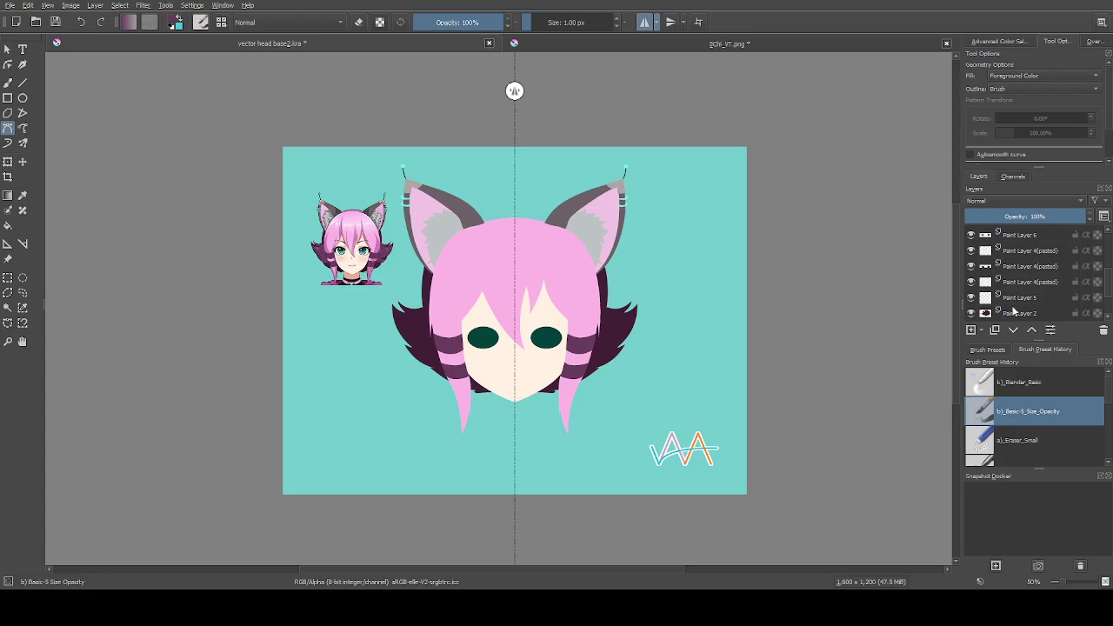
click(971, 266)
scroll(1010, 267, up, 2)
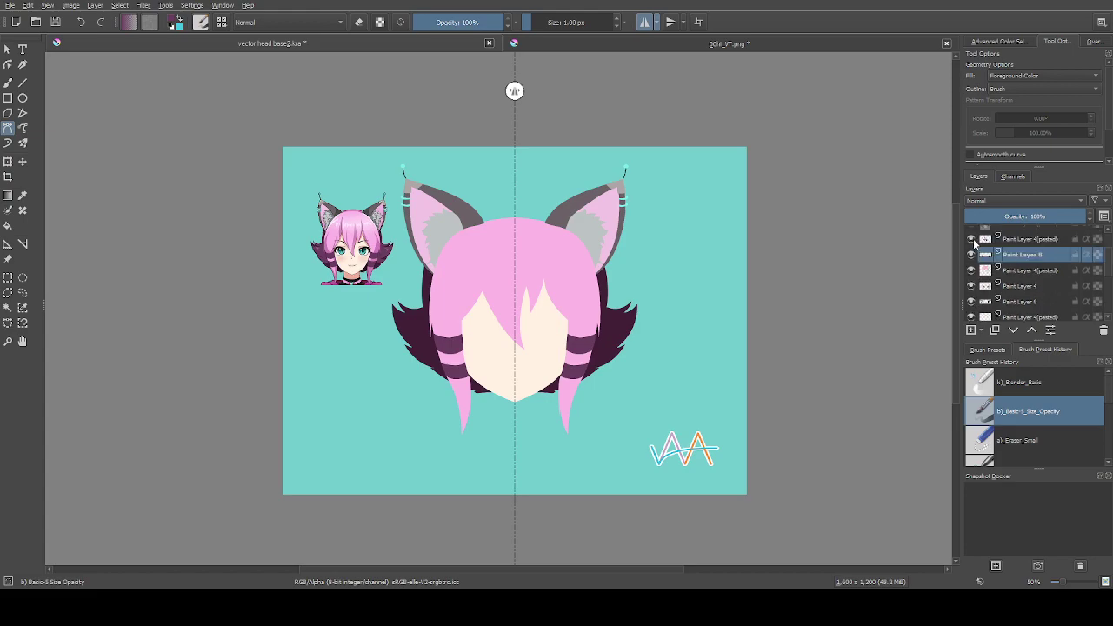
click(971, 239)
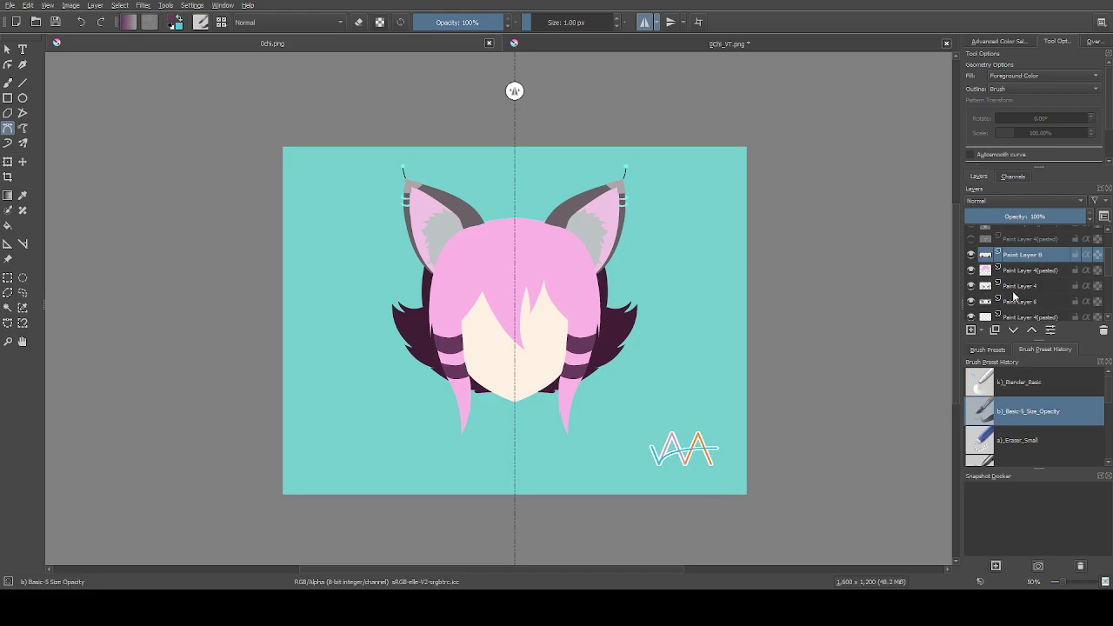
Toggle the full-size reference overlay, Paint Layer 5(pasted), on and off to compare it with the flat-colour head, leaving it hidden
scroll(1013, 297, up, 2)
click(971, 265)
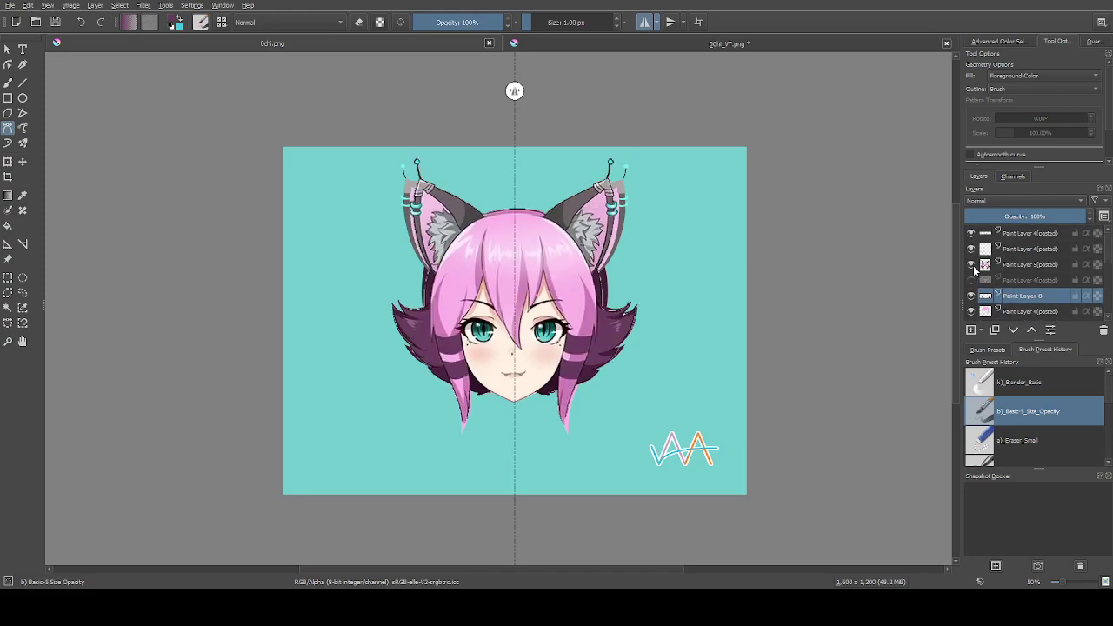
click(971, 265)
click(974, 270)
click(974, 271)
click(974, 271)
click(974, 270)
click(974, 270)
click(974, 271)
click(974, 270)
click(974, 271)
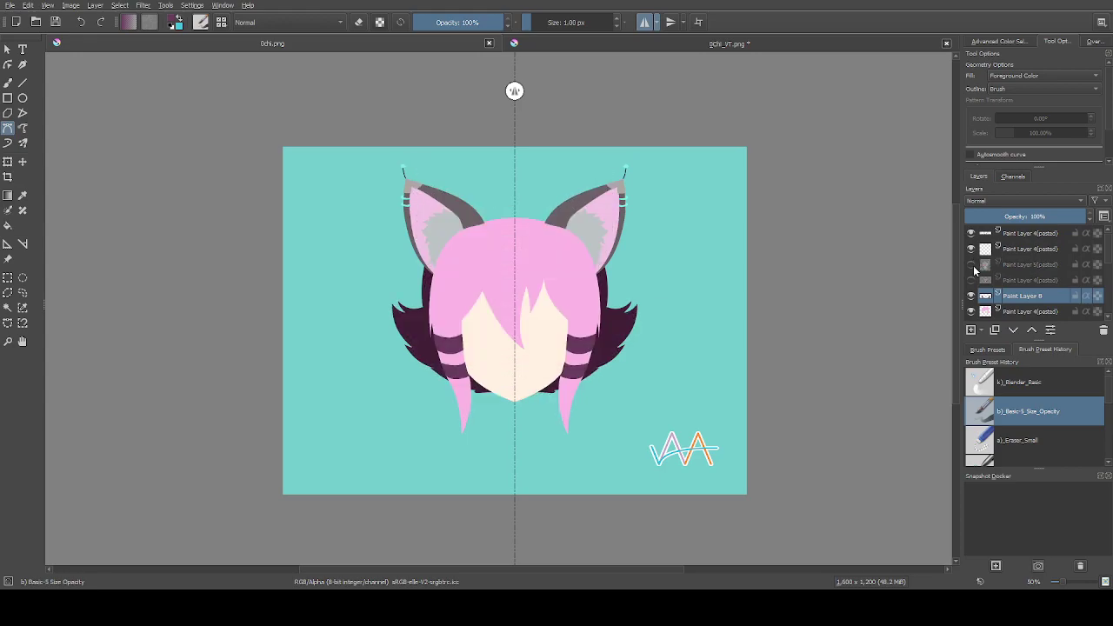
Fill out the back hair's outer edge below the left ear with a mirrored dark purple Bézier shape on Paint Layer 2
scroll(443, 379, up, 2)
scroll(1055, 284, down, 2)
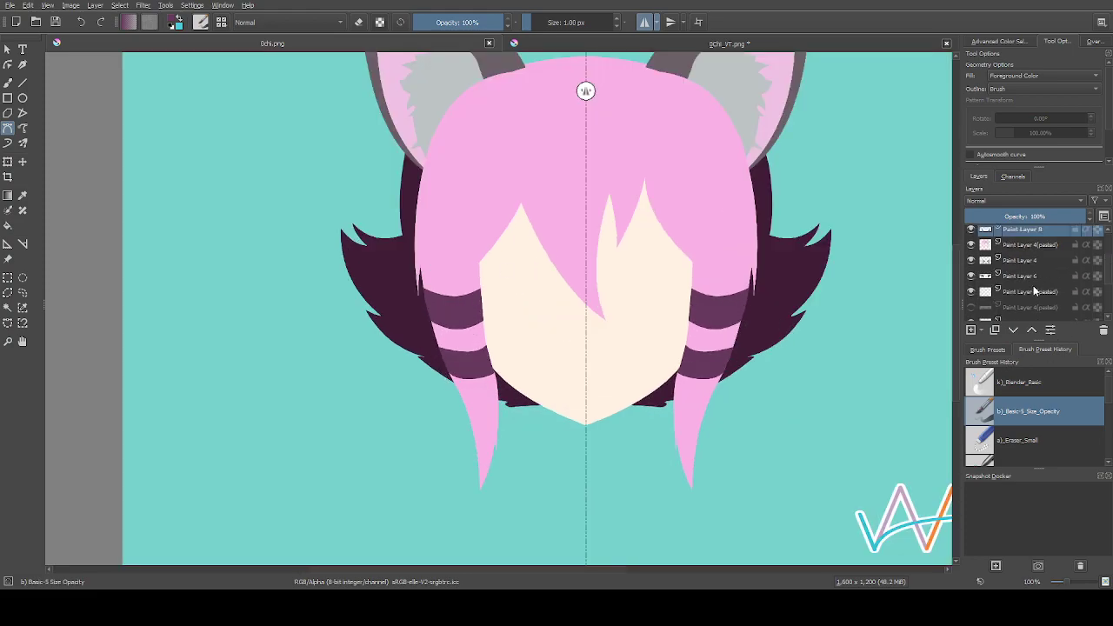
scroll(1034, 291, down, 1)
click(1026, 287)
scroll(432, 272, up, 2)
scroll(378, 183, down, 1)
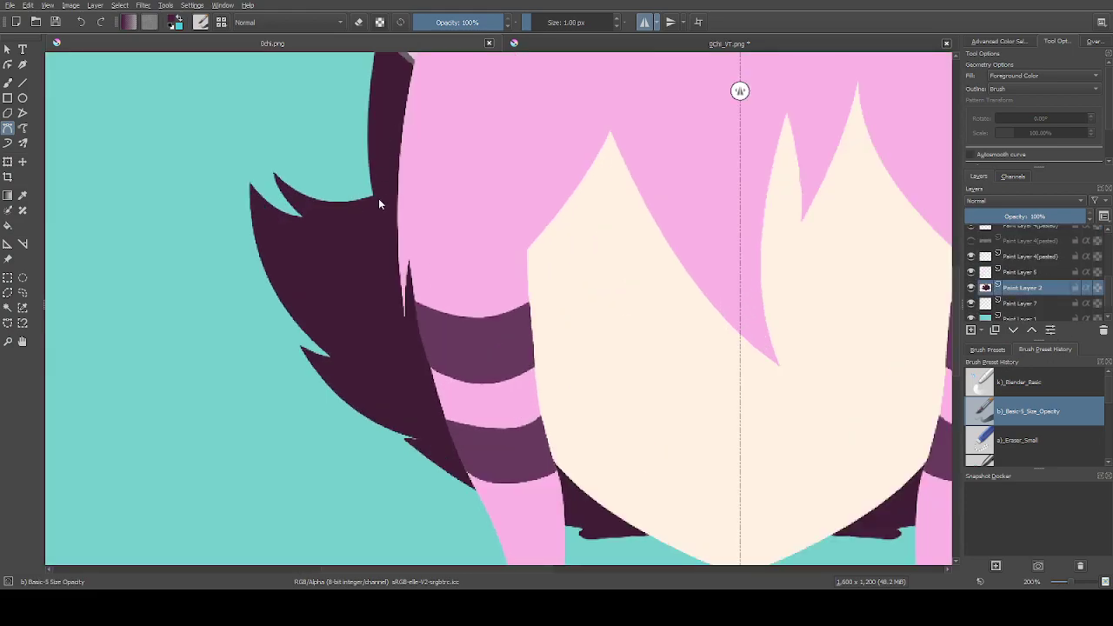
scroll(360, 193, up, 2)
scroll(363, 193, down, 3)
scroll(363, 194, up, 2)
scroll(361, 188, down, 4)
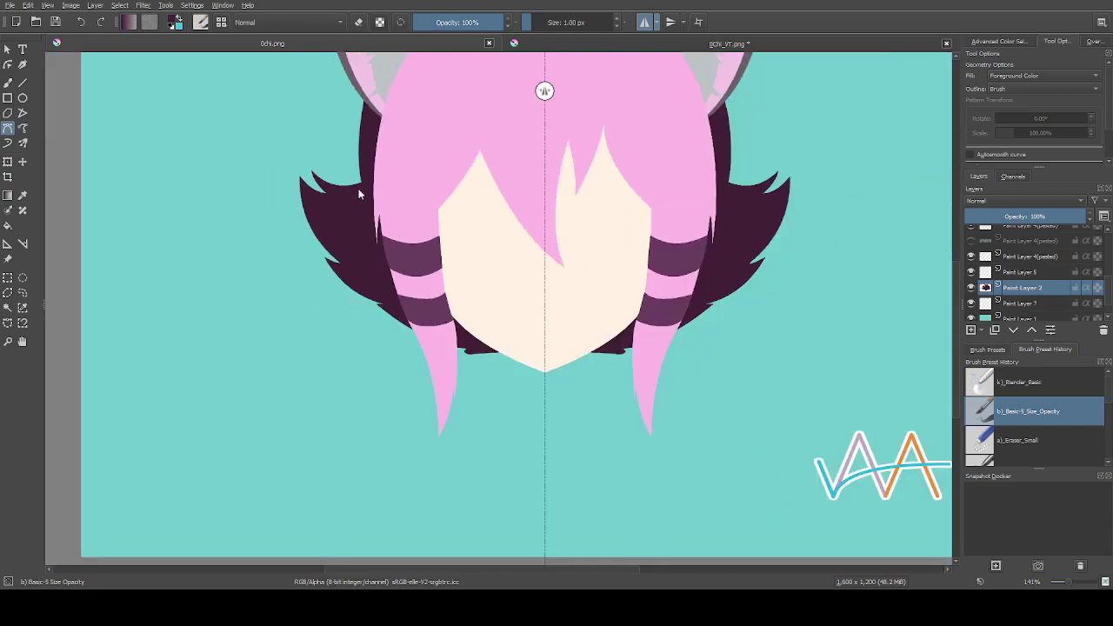
scroll(364, 103, up, 3)
click(369, 107)
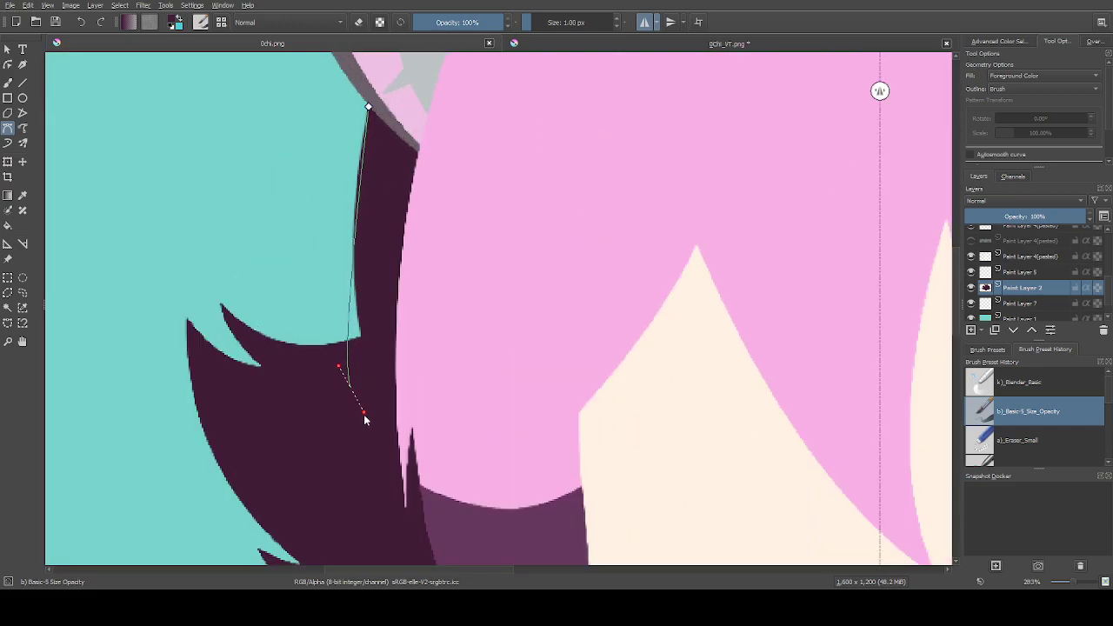
drag(360, 404, 376, 549)
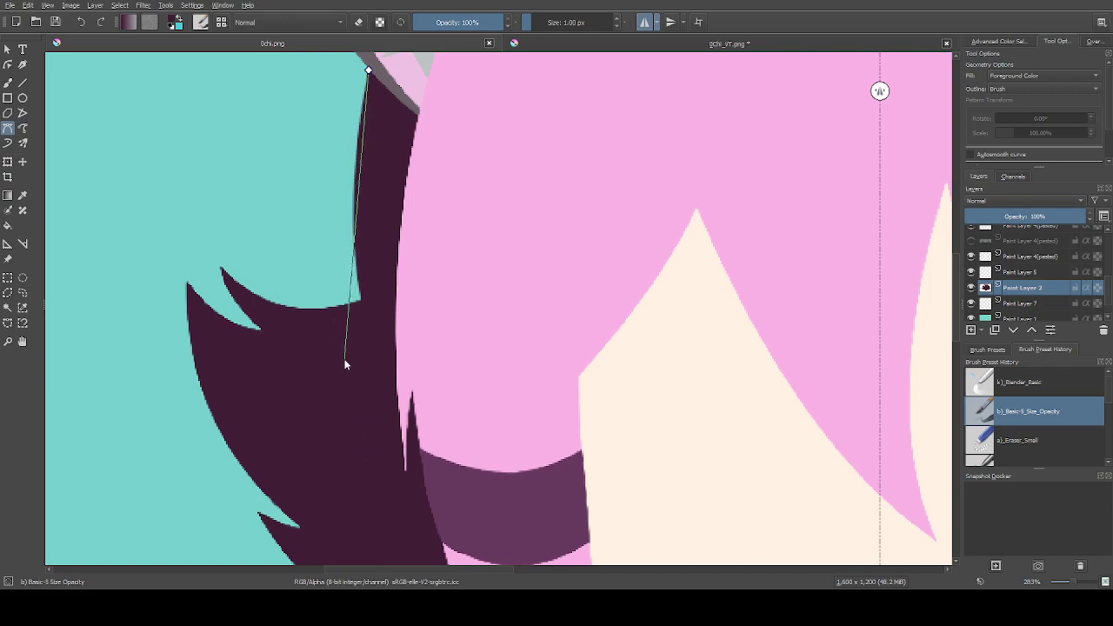
drag(345, 359, 351, 500)
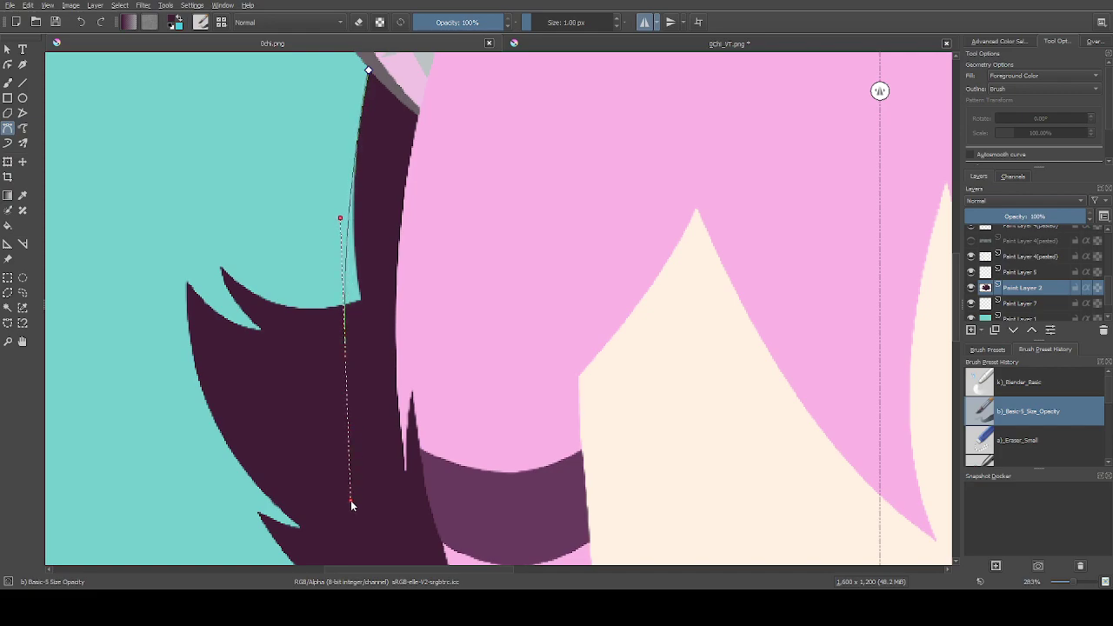
click(370, 72)
scroll(363, 318, down, 6)
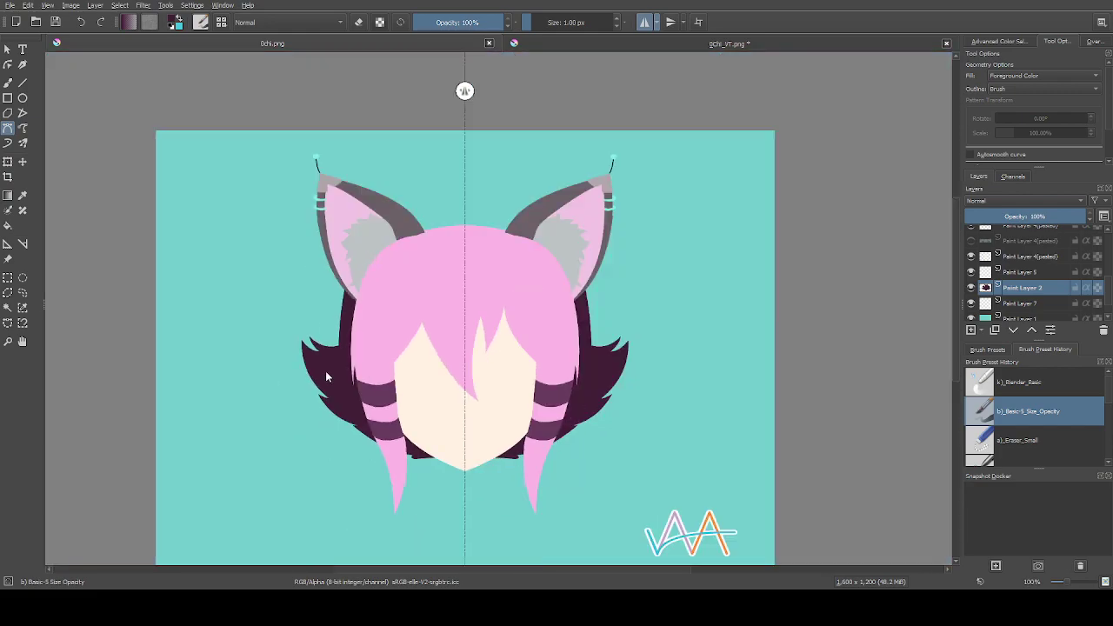
Trim the back hair's outer edge between the ear and the hair spikes with a mirrored Bézier shape, using the Eraser Small preset
scroll(348, 296, up, 2)
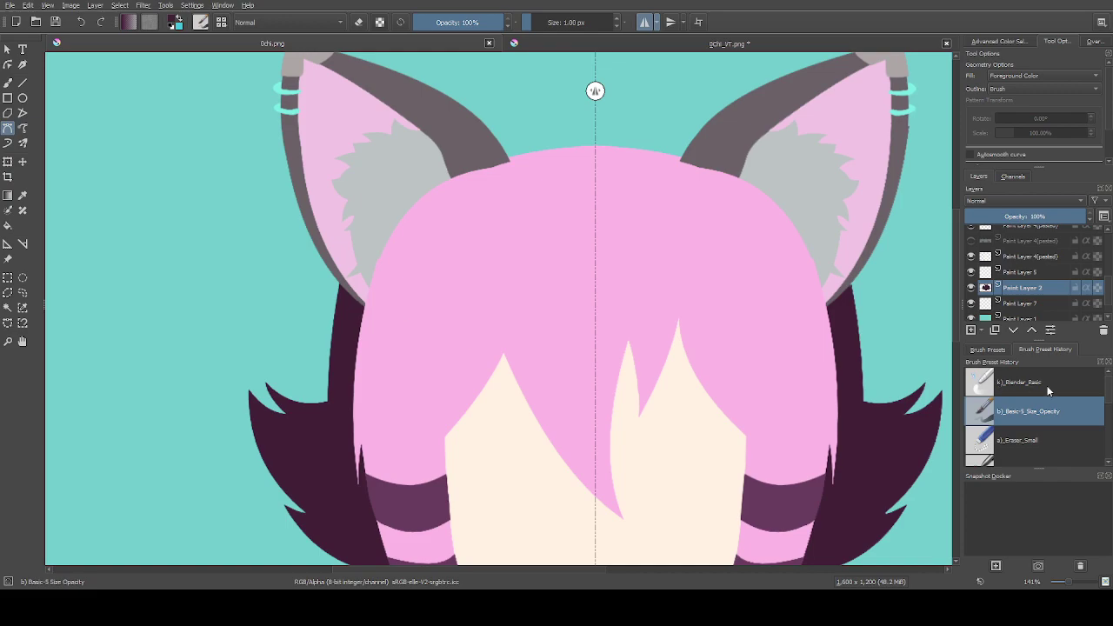
click(1030, 440)
click(326, 399)
drag(350, 264, 370, 218)
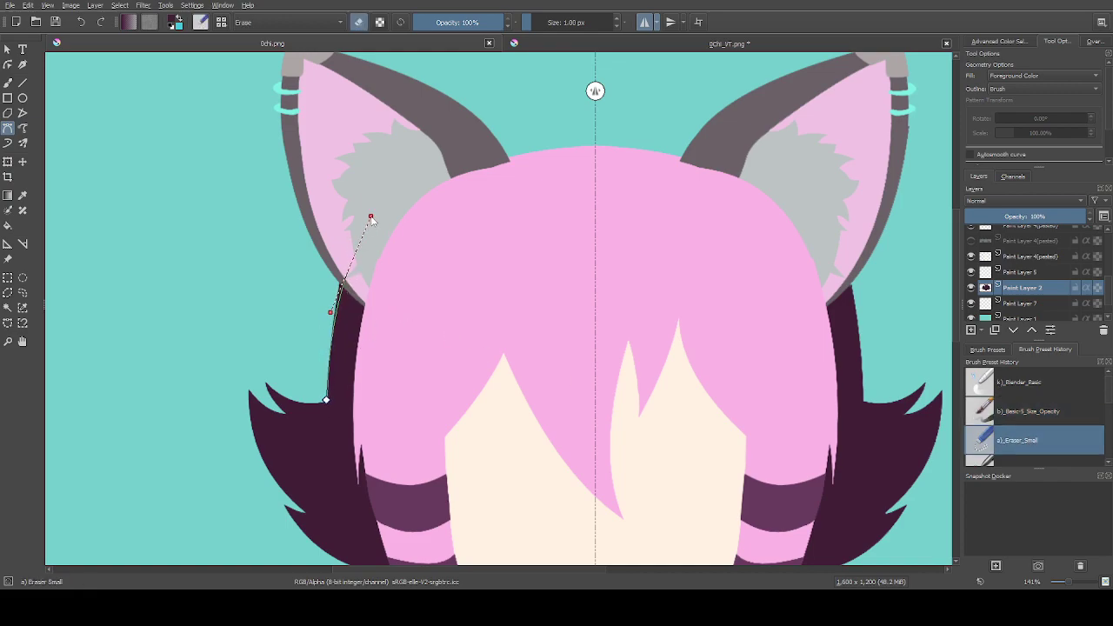
click(295, 235)
click(327, 400)
scroll(375, 266, down, 1)
scroll(376, 267, down, 1)
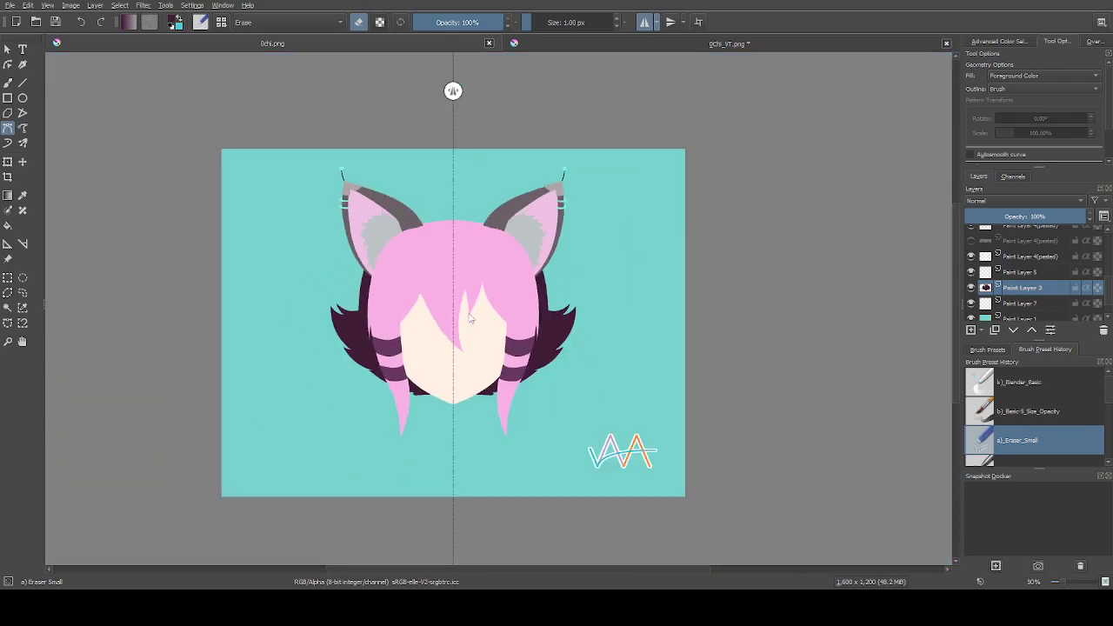
Sample the hood's magenta from the full-body reference image as the foreground colour and return to the head drawing
click(538, 40)
scroll(468, 151, down, 2)
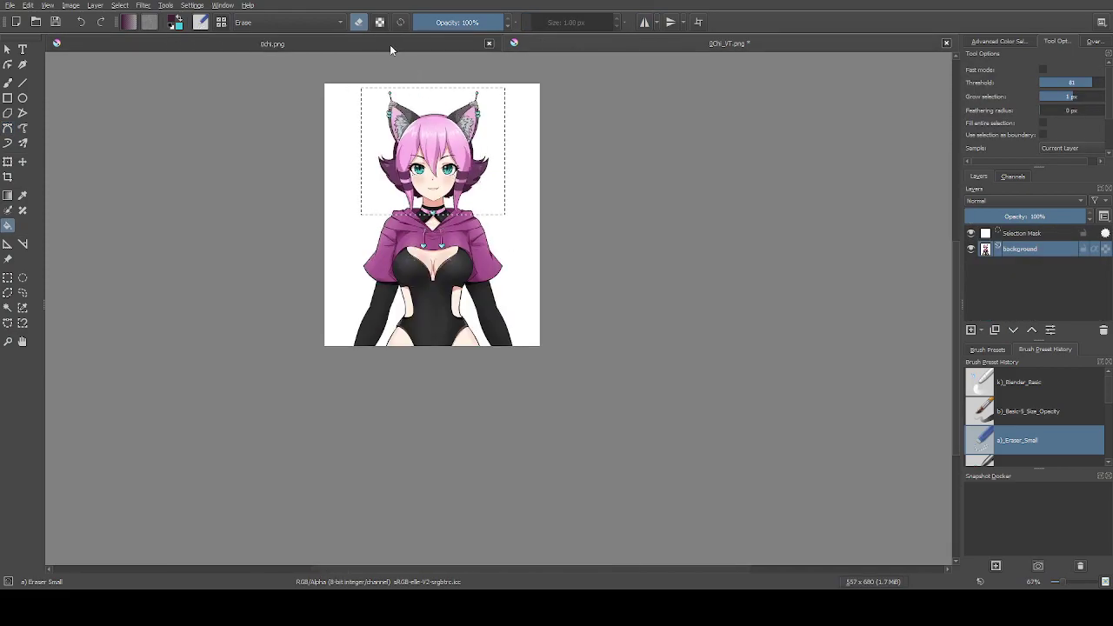
click(392, 41)
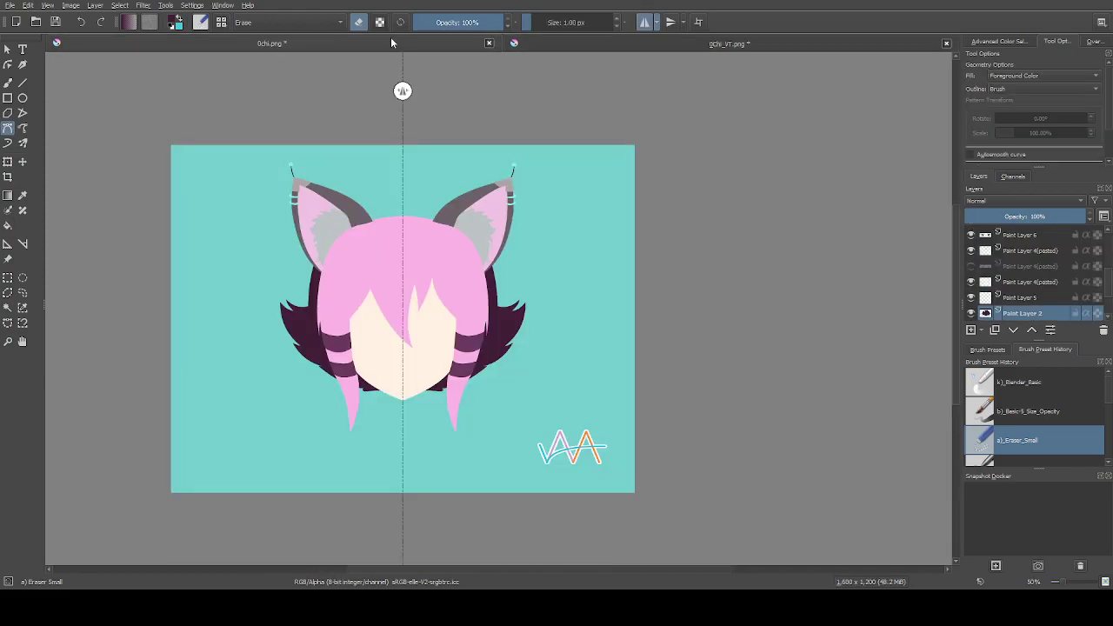
click(576, 42)
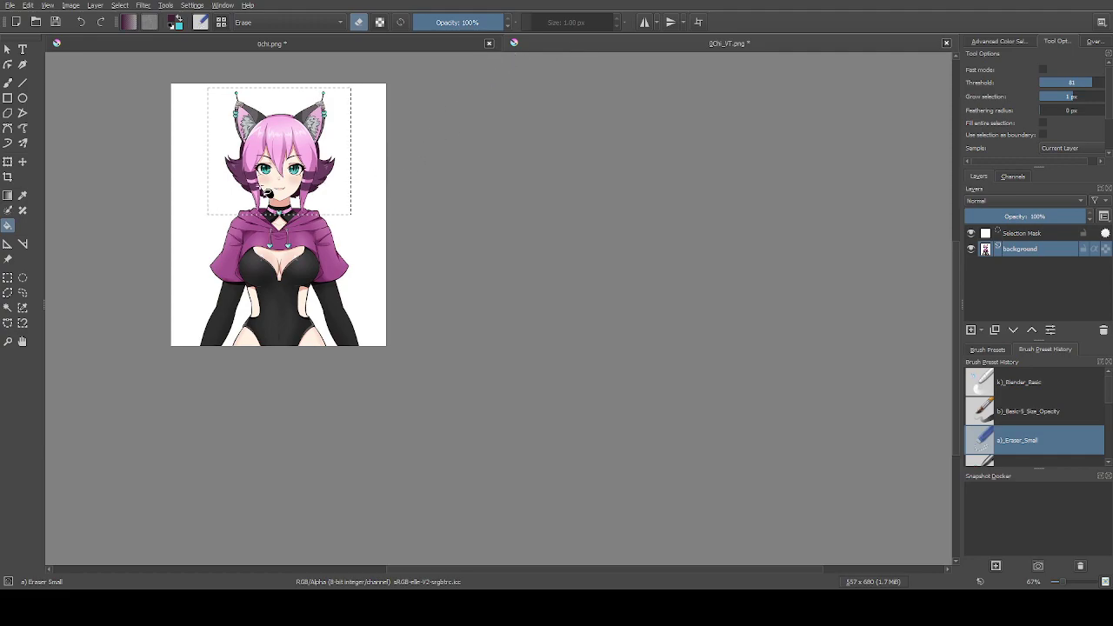
scroll(261, 186, up, 2)
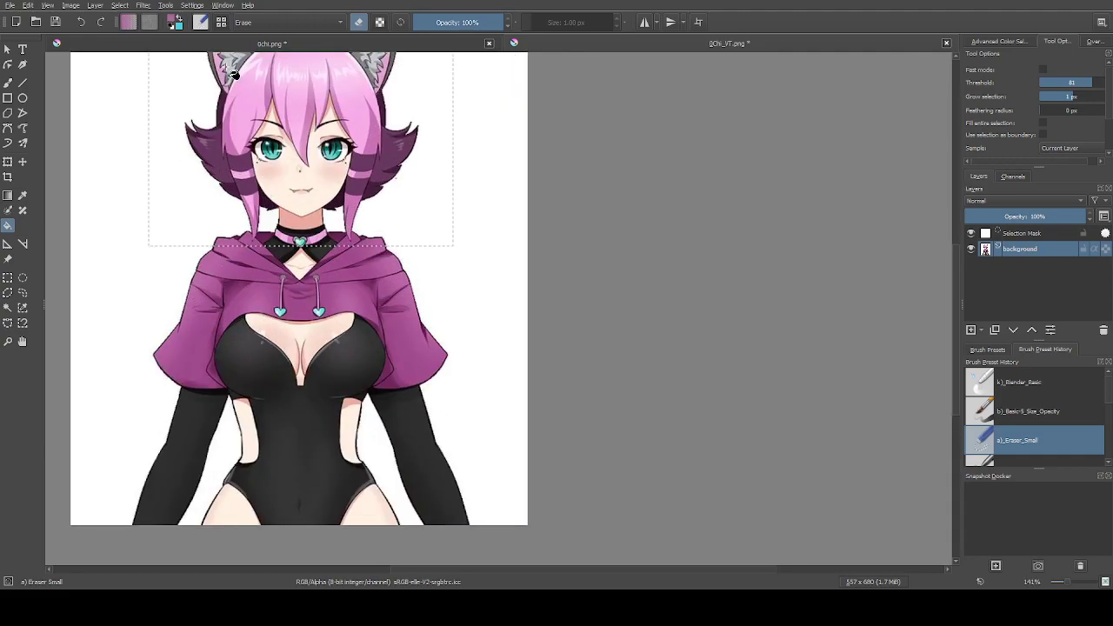
click(225, 40)
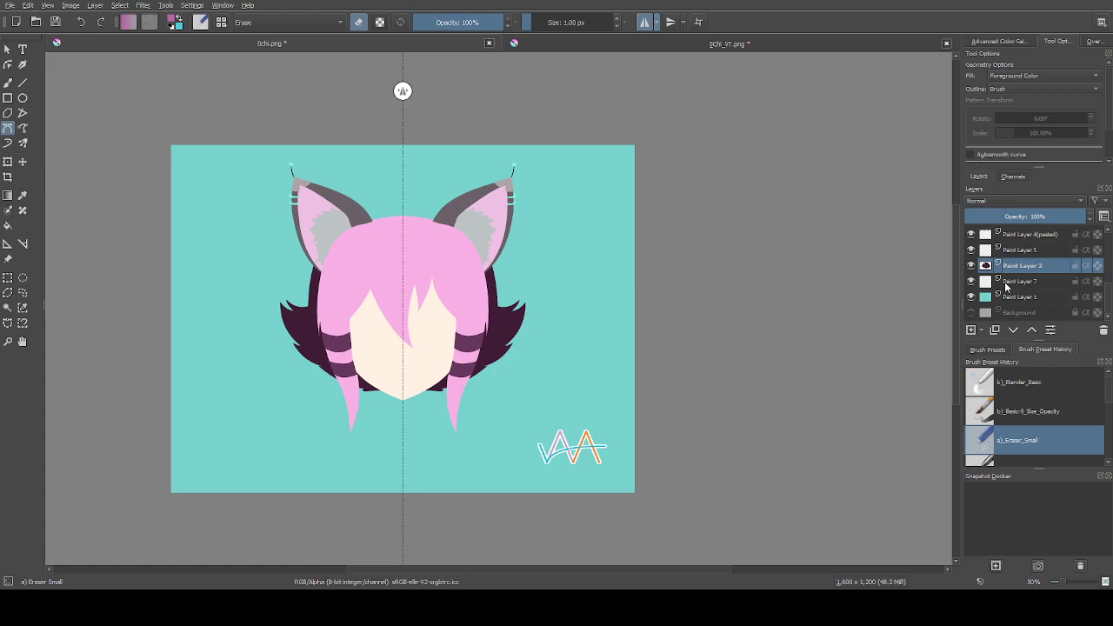
Try a vertical linear magenta gradient behind the head on Paint Layer 7, from the hair top to the chin, with the Basic-5 Size Opacity preset
click(1006, 281)
key(g)
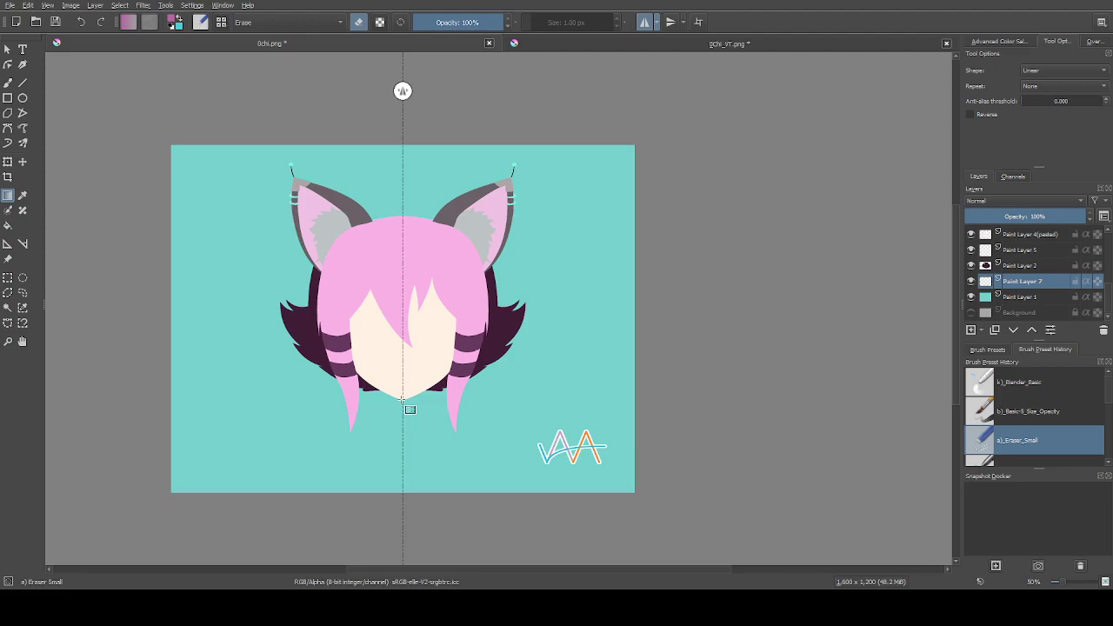
click(1042, 421)
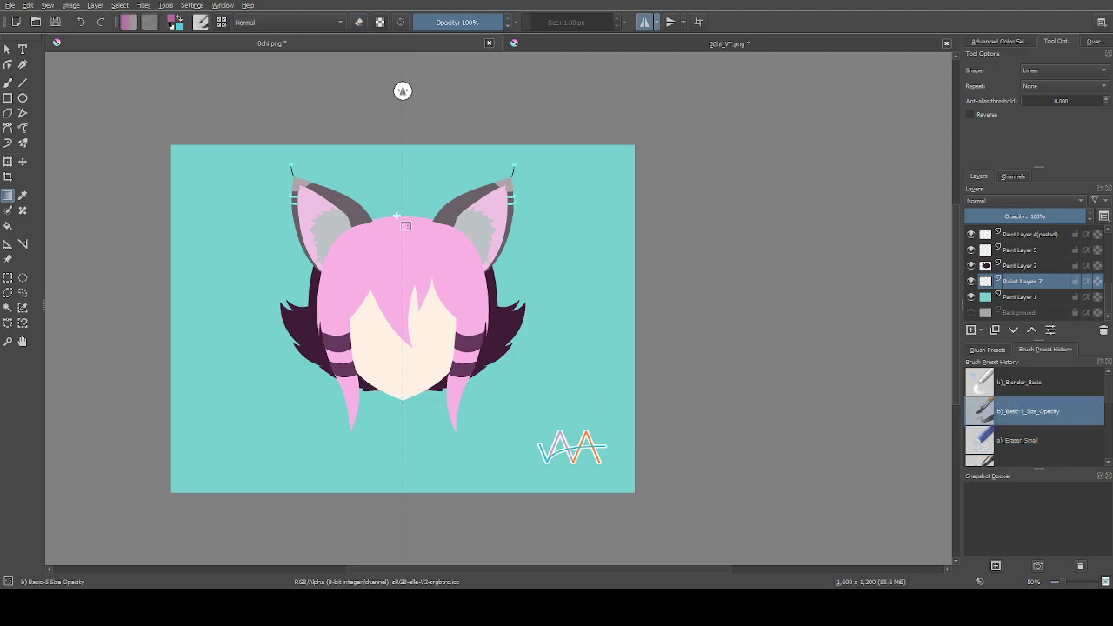
drag(412, 226, 409, 405)
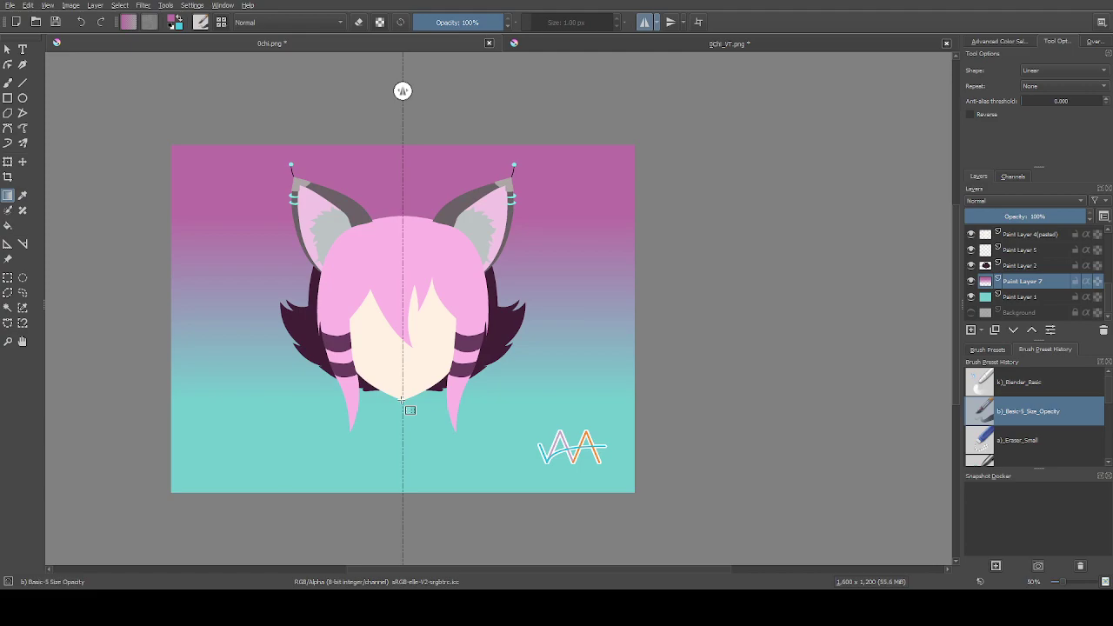
scroll(760, 171, down, 1)
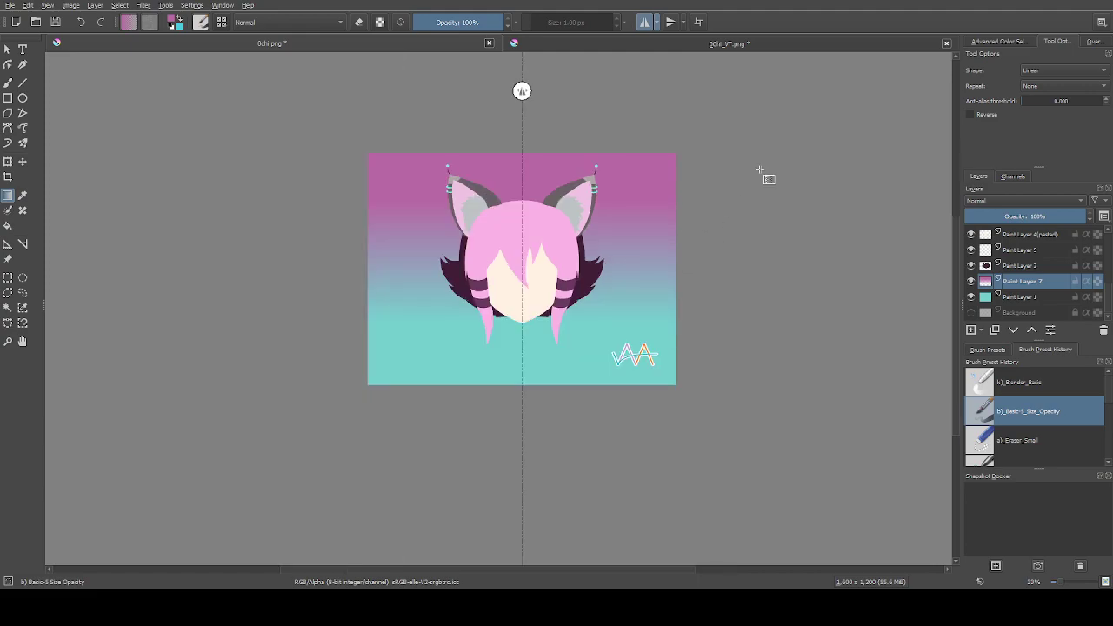
key(ctrl+z)
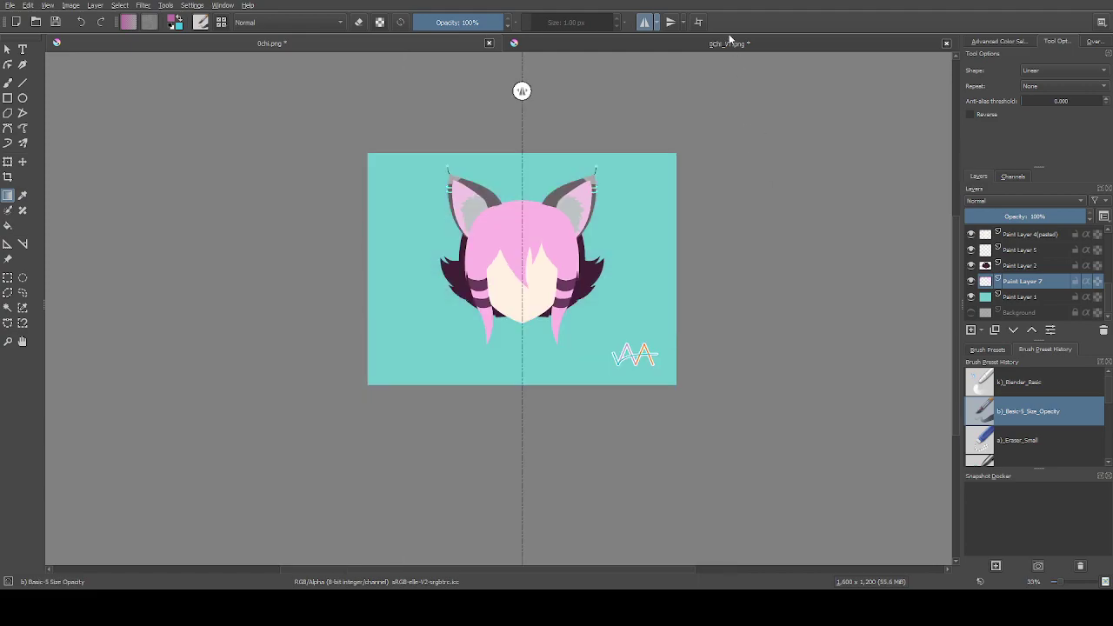
Compare the head drawing with the full-body reference image
click(729, 41)
scroll(581, 141, down, 3)
scroll(444, 122, up, 1)
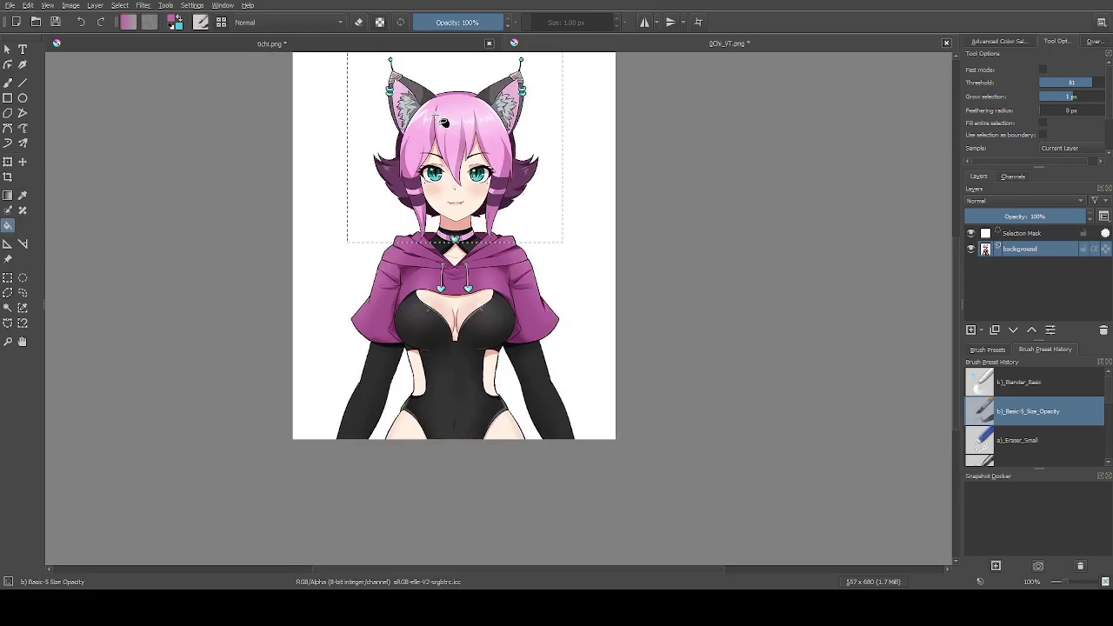
click(427, 45)
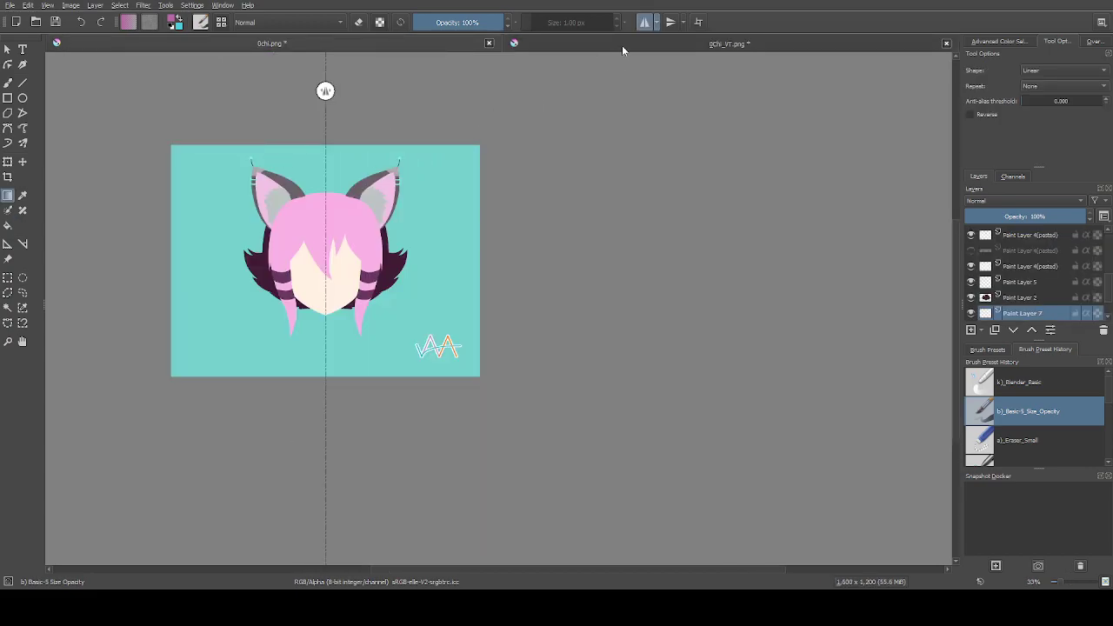
scroll(259, 166, up, 2)
click(680, 37)
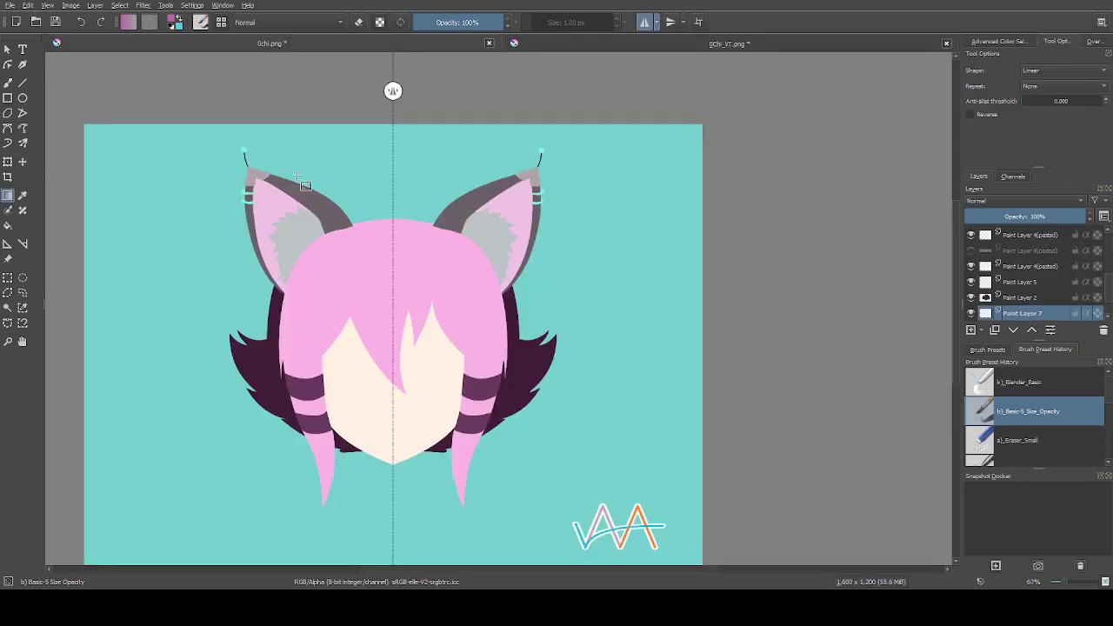
key(minus)
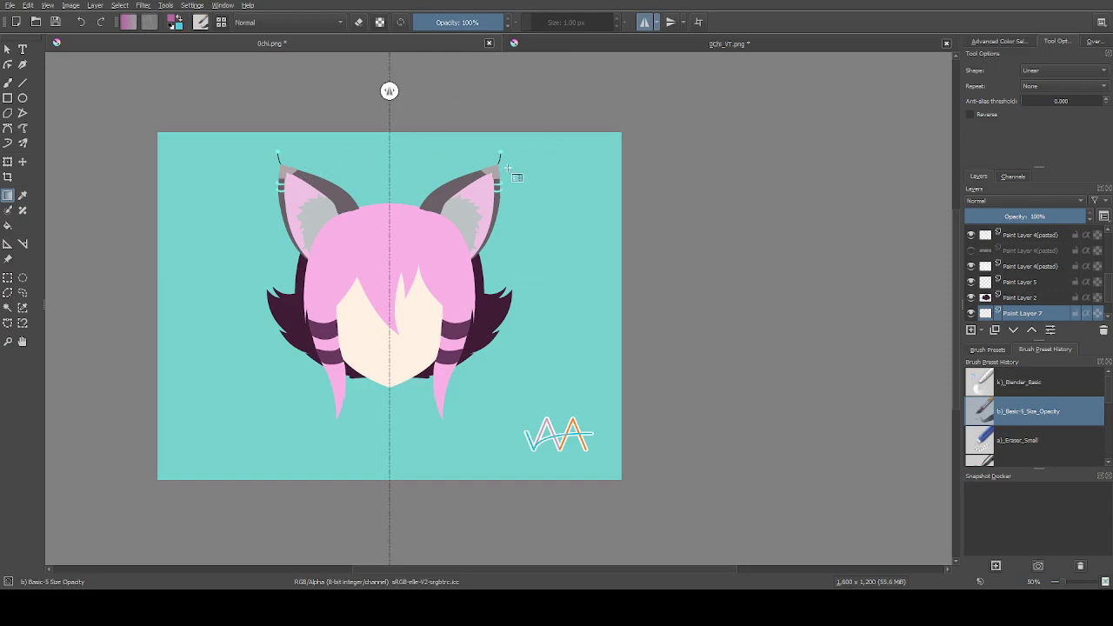
Sample the dark green of the eye's iris from the full-body reference as the foreground colour and return to the head drawing
click(567, 49)
scroll(384, 128, up, 4)
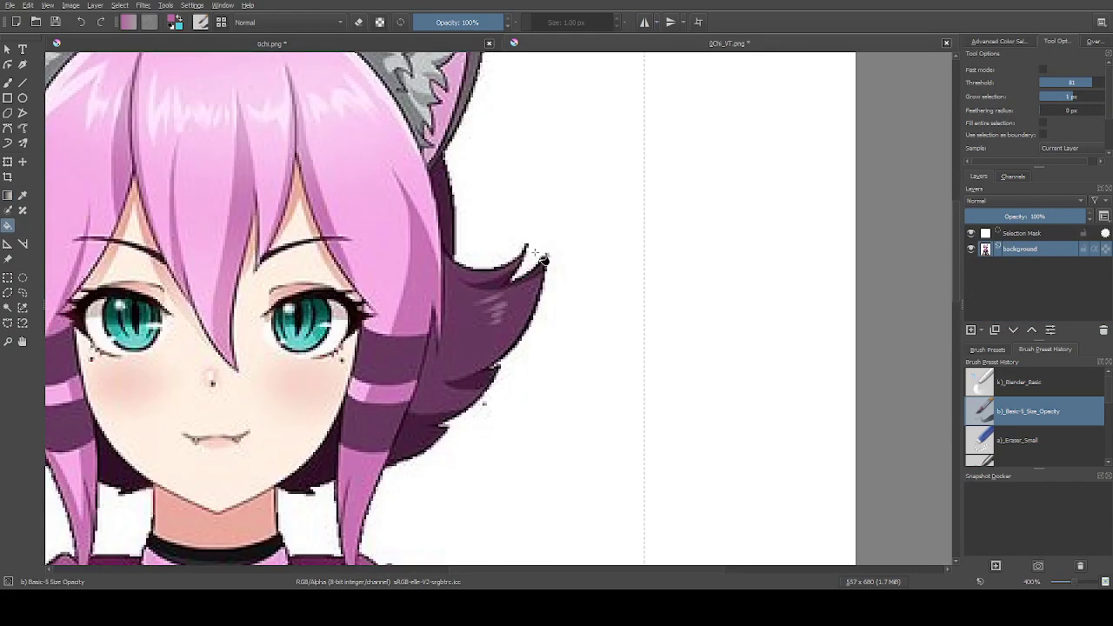
scroll(132, 275, up, 3)
scroll(102, 337, down, 3)
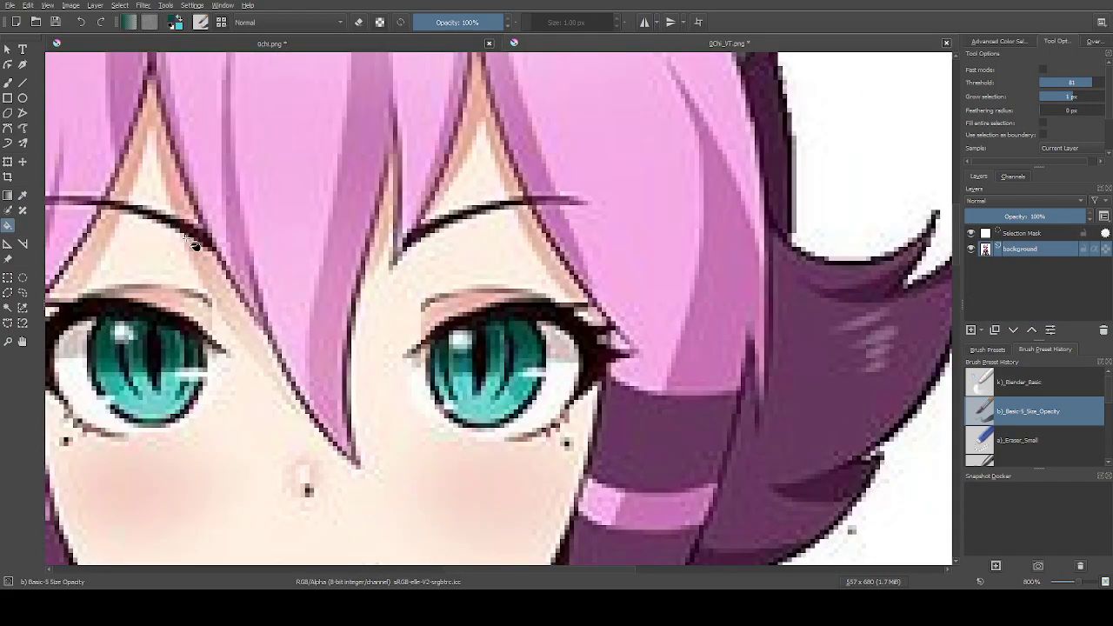
click(270, 43)
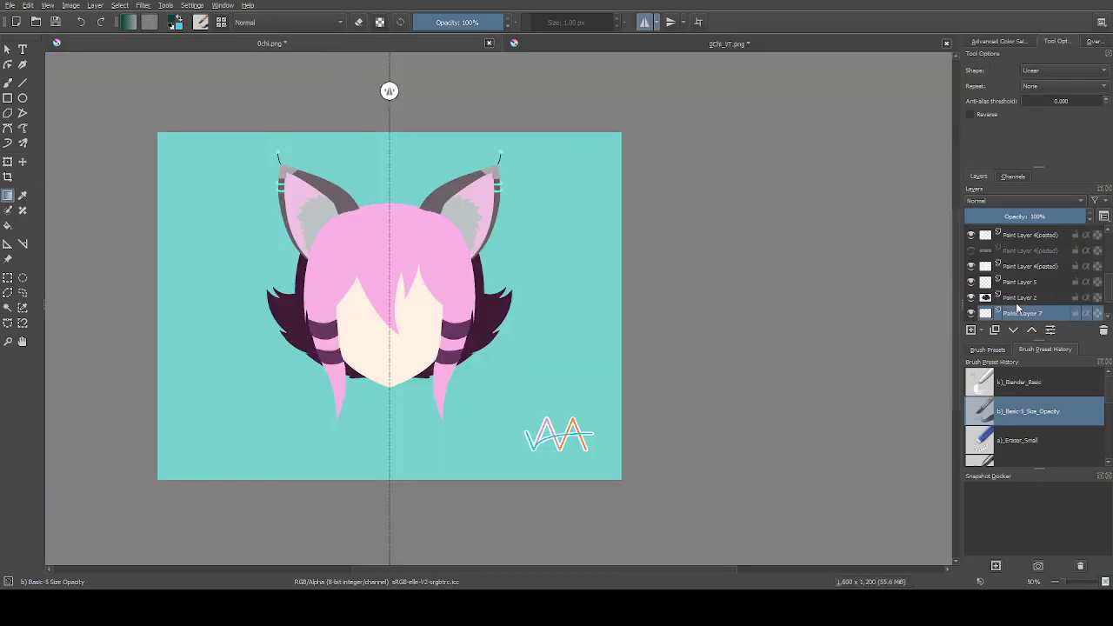
Try filling the background behind the head with the sampled dark green on Paint Layer 7
scroll(1013, 310, down, 2)
key(f)
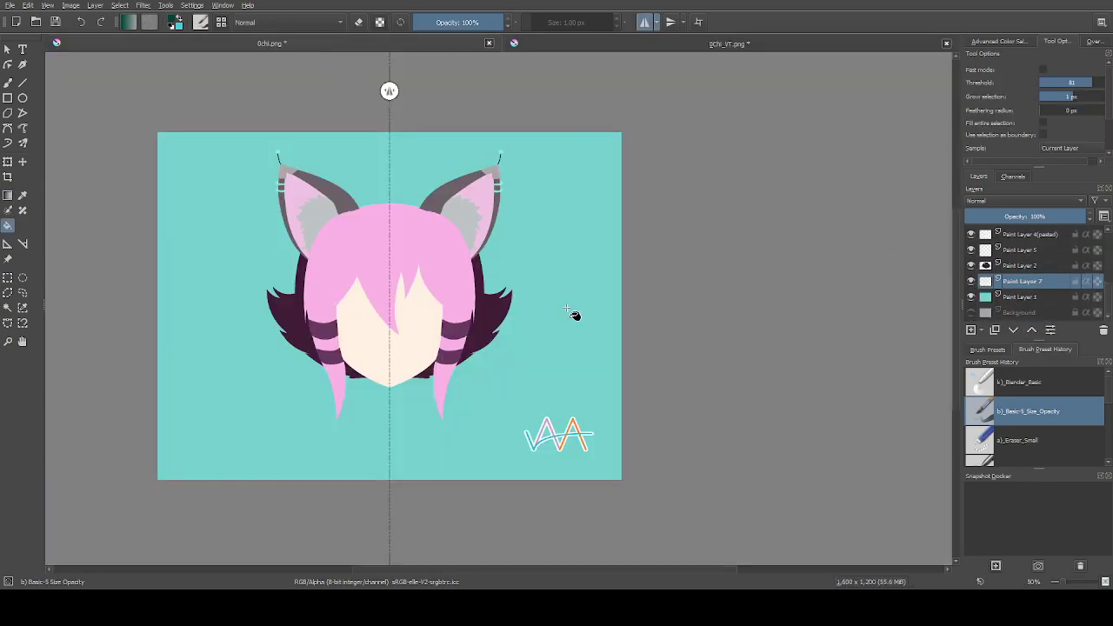
click(573, 315)
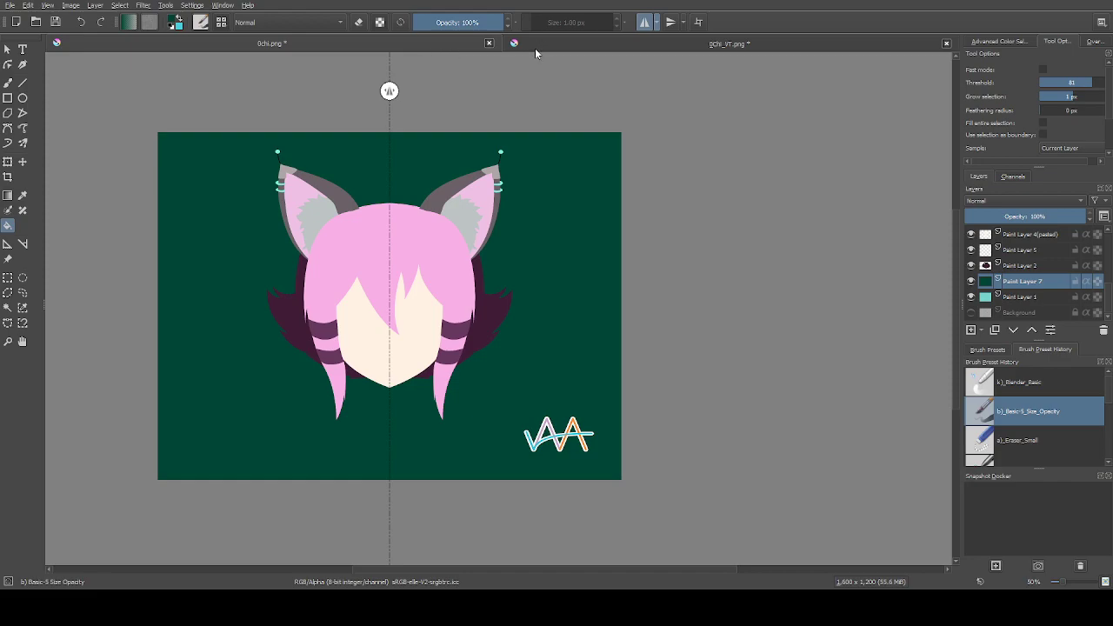
Show the hidden reference layer Paint Layer 5(pasted), sample the iris's light teal as the foreground colour, and hide the layer again
scroll(974, 276, up, 4)
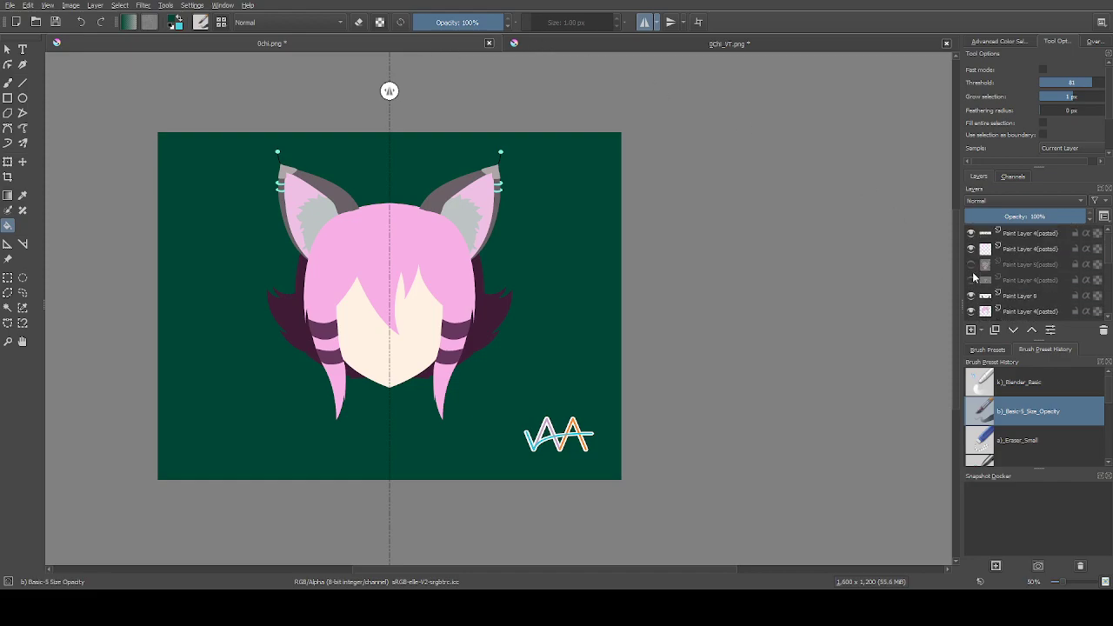
click(971, 265)
scroll(356, 252, up, 6)
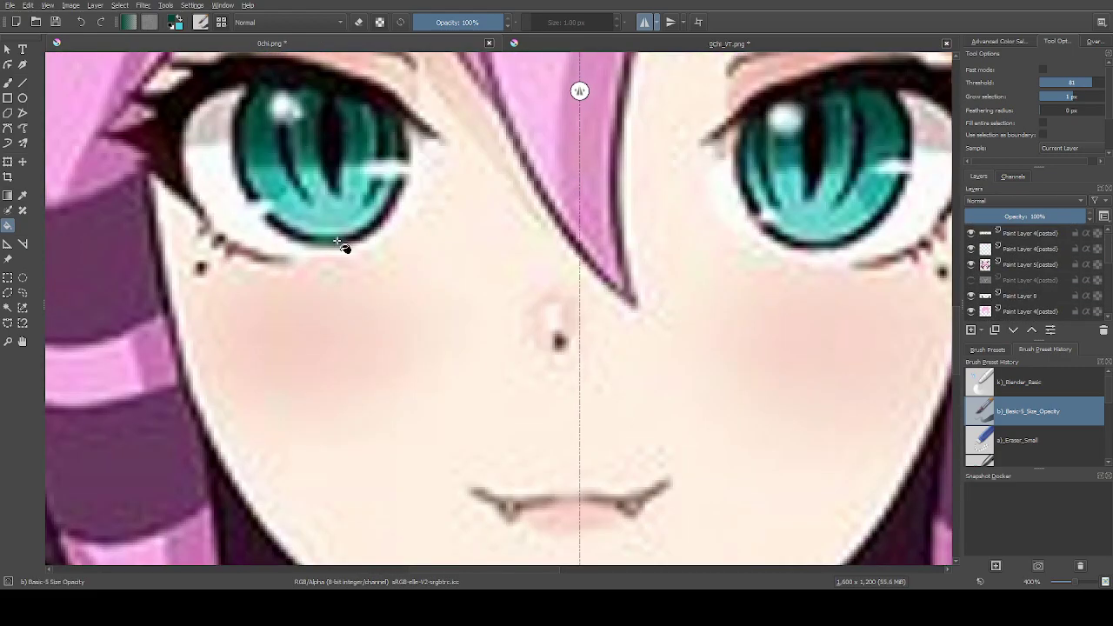
ctrl+click(341, 224)
scroll(368, 235, down, 4)
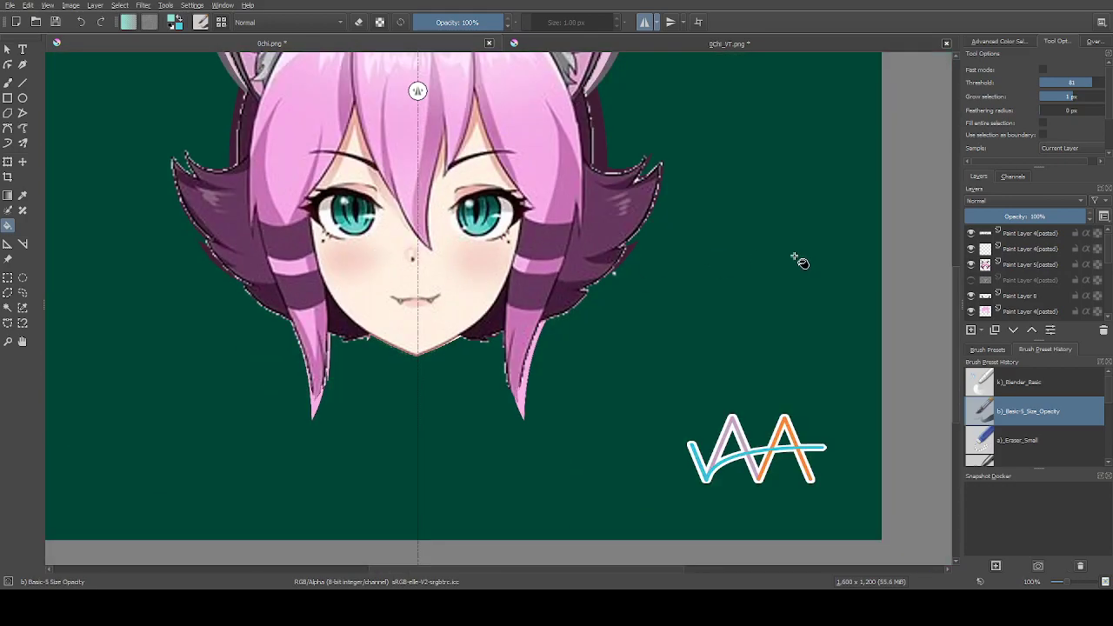
click(971, 265)
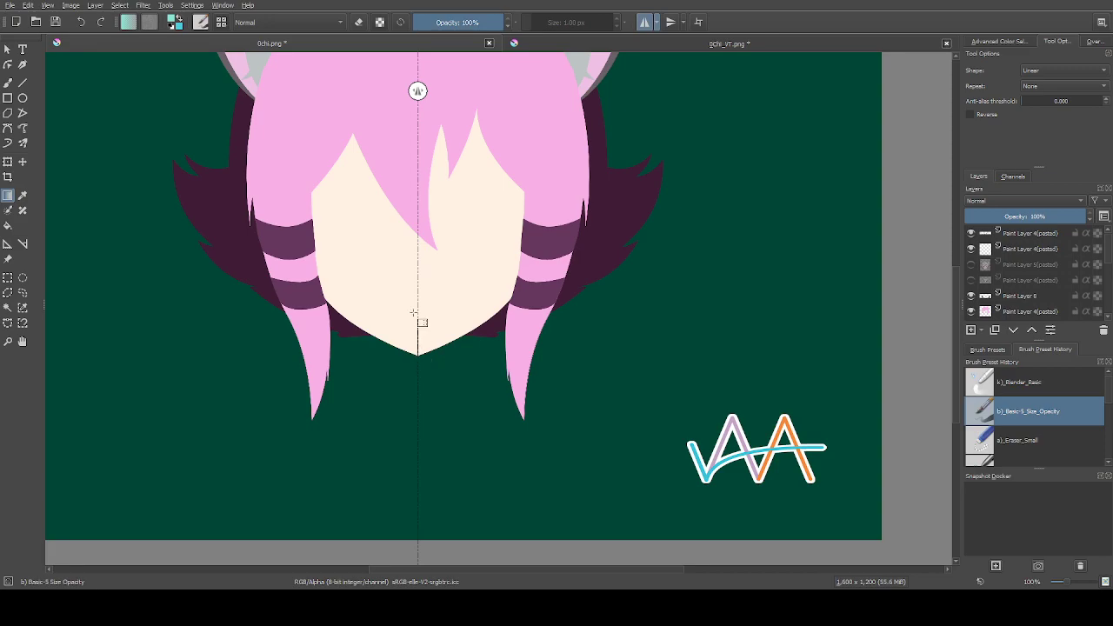
Try a vertical linear light teal gradient over the dark green fill, from the chin up to the hair top
scroll(426, 365, up, 3)
drag(424, 450, 424, 135)
scroll(423, 135, down, 3)
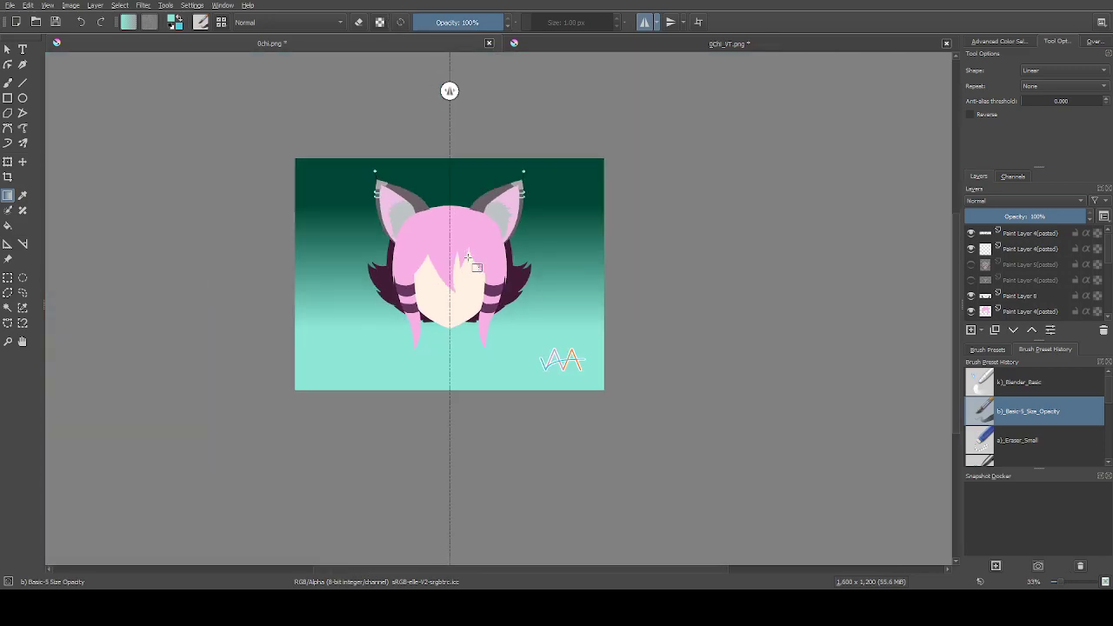
scroll(450, 341, up, 1)
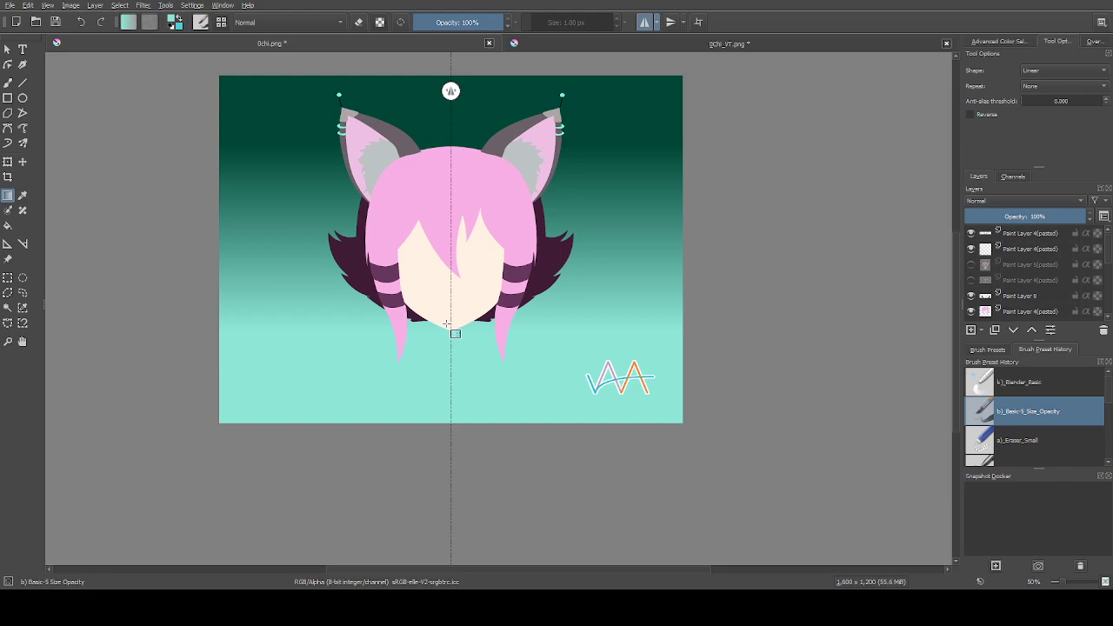
Undo the teal gradient and the dark green fill behind the head, and save the drawing
click(446, 323)
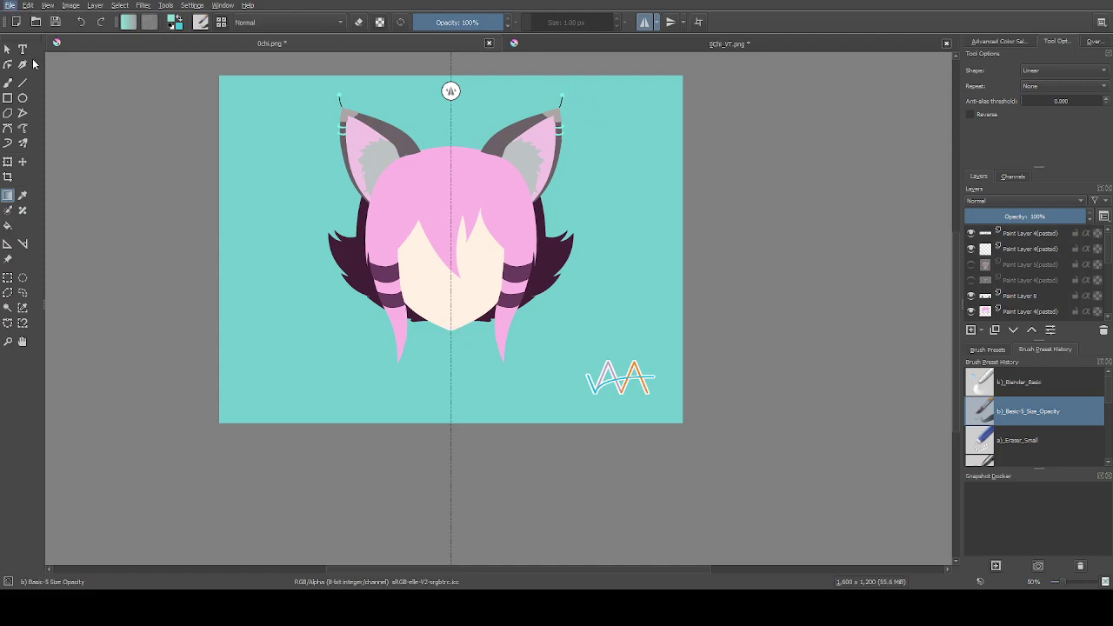
key(ctrl+s)
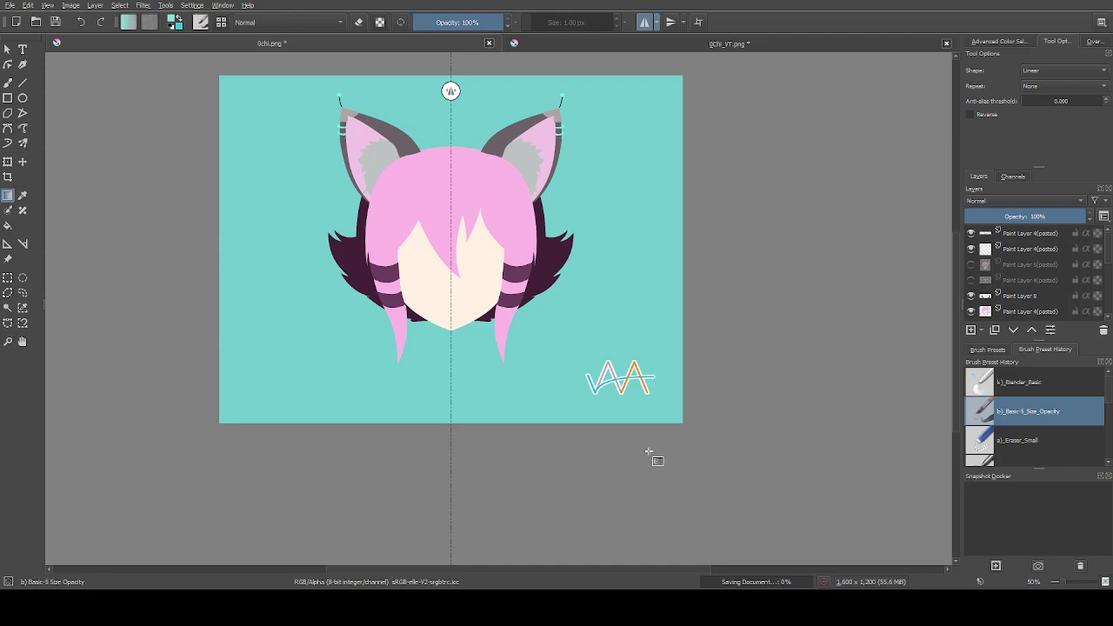